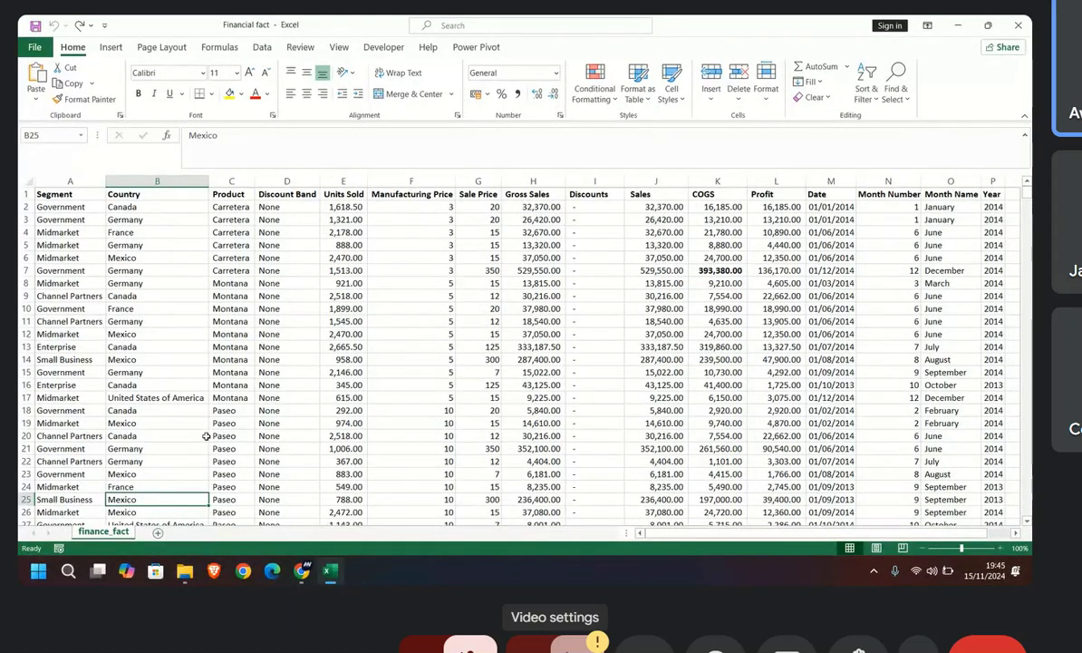
Step: Add a new blank worksheet to the workbook alongside the finance_fact sheet
{"action": "left_click", "coordinate": [157, 534]}
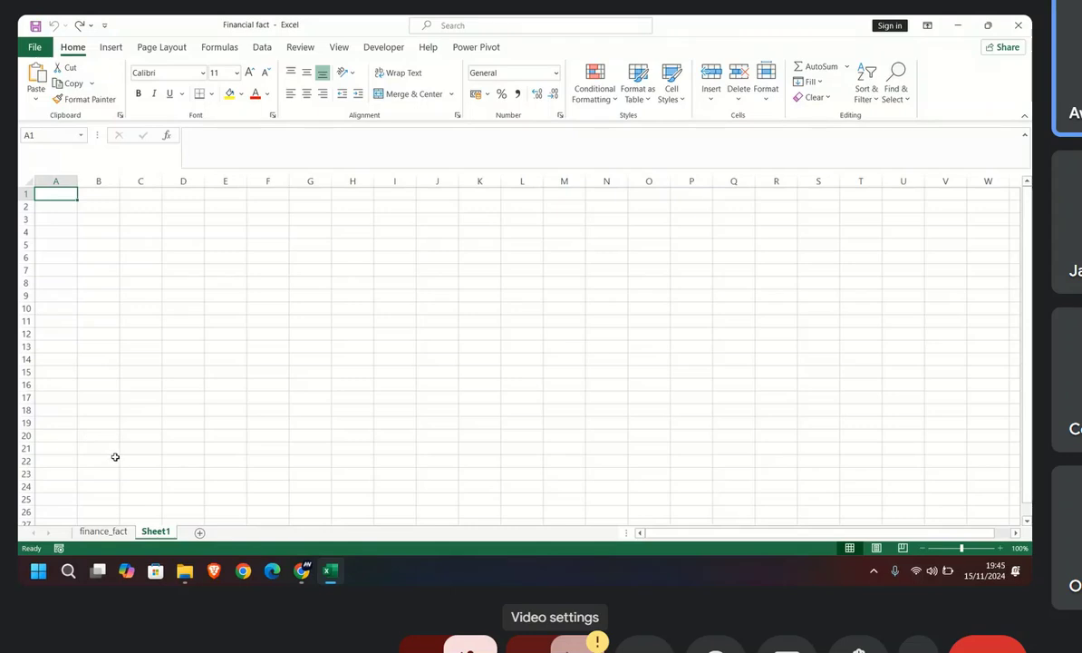
{"action": "left_click", "coordinate": [113, 532]}
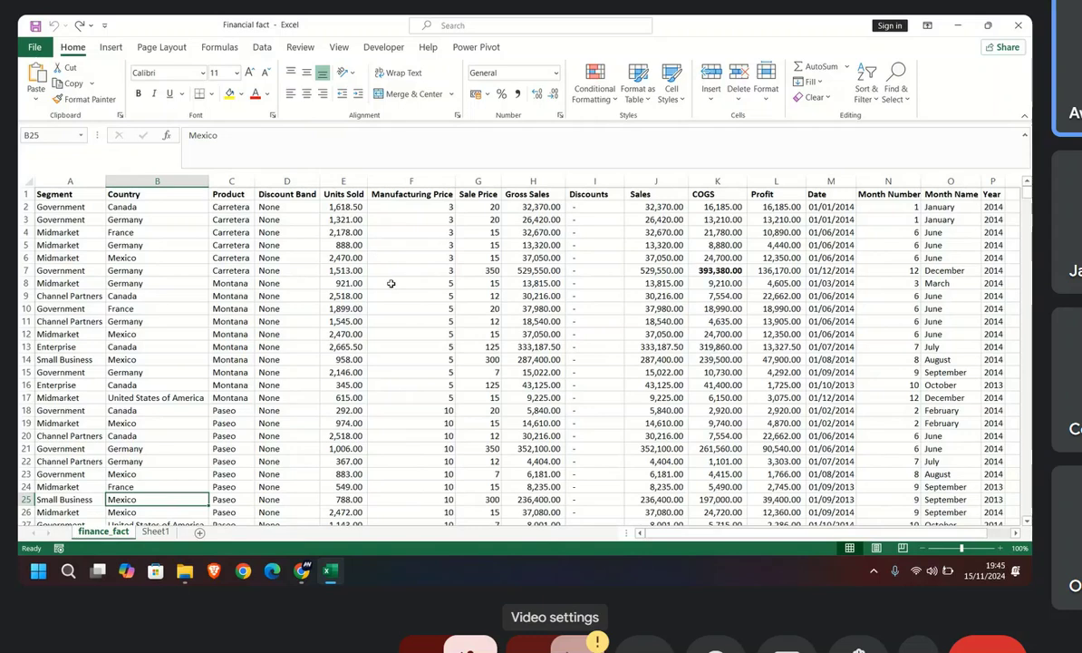
{"action": "left_click", "coordinate": [155, 532]}
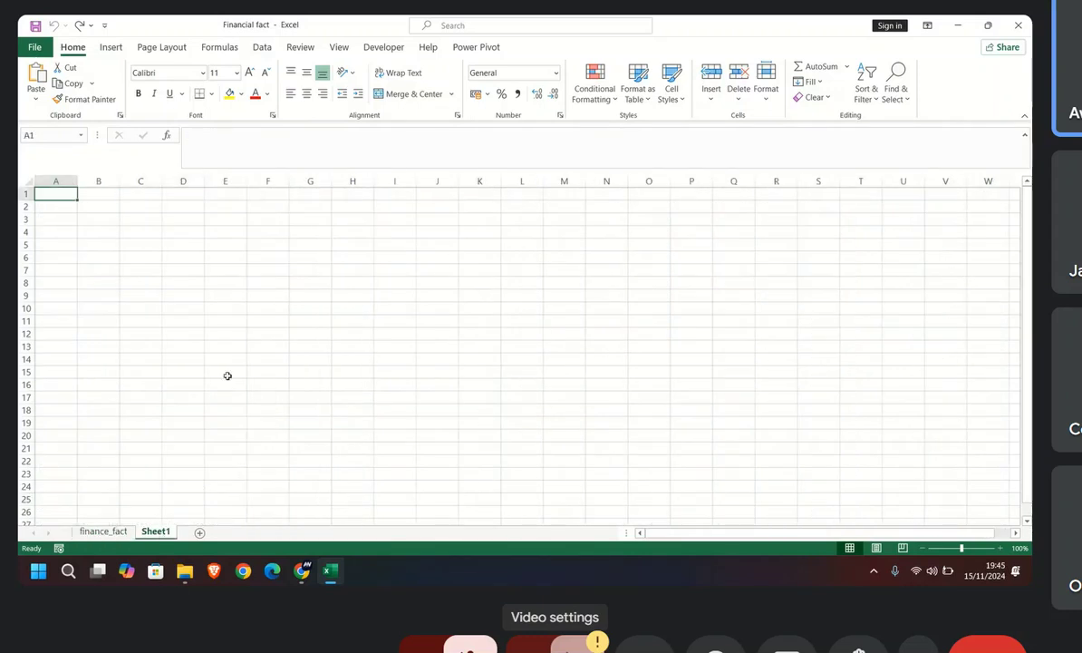
{"action": "left_click", "coordinate": [263, 48]}
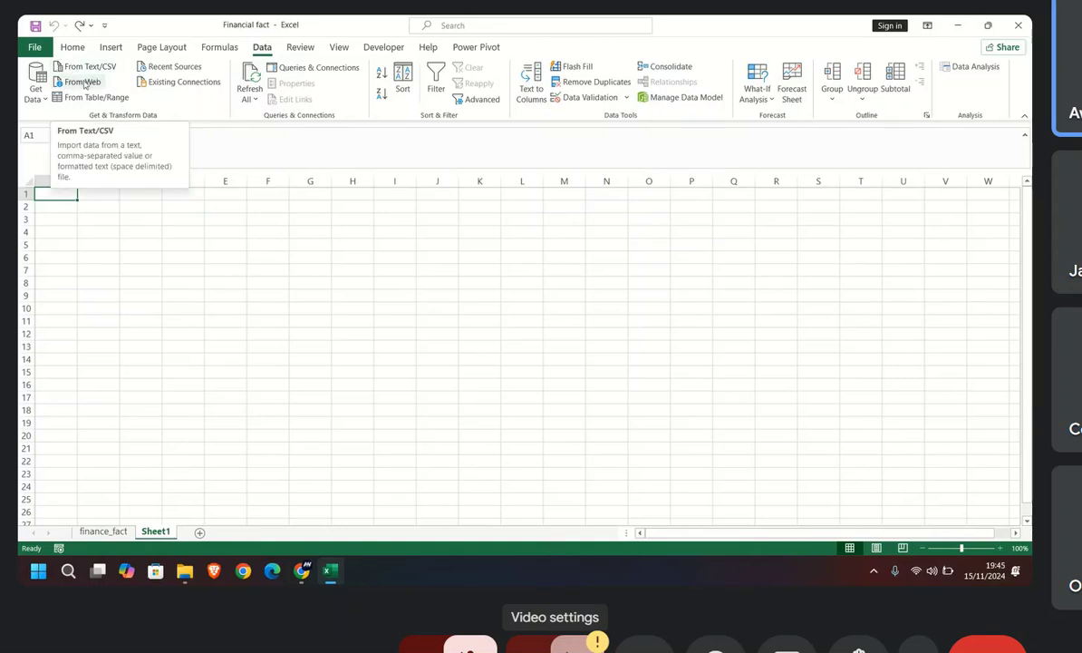
{"action": "left_click", "coordinate": [36, 88]}
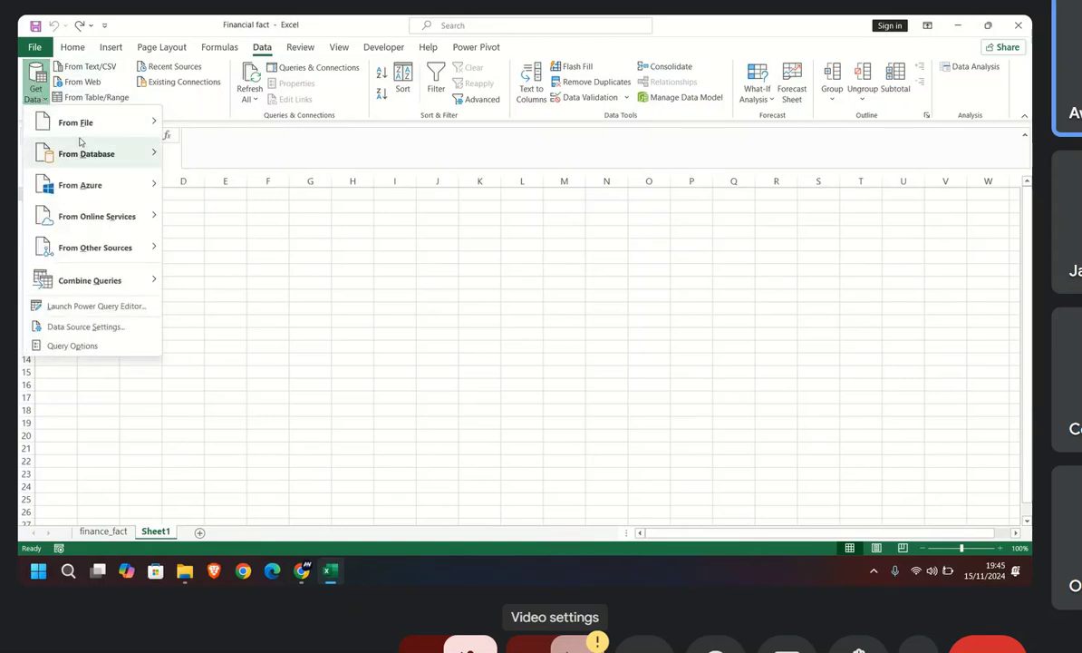
{"action": "mouse_move", "coordinate": [78, 128]}
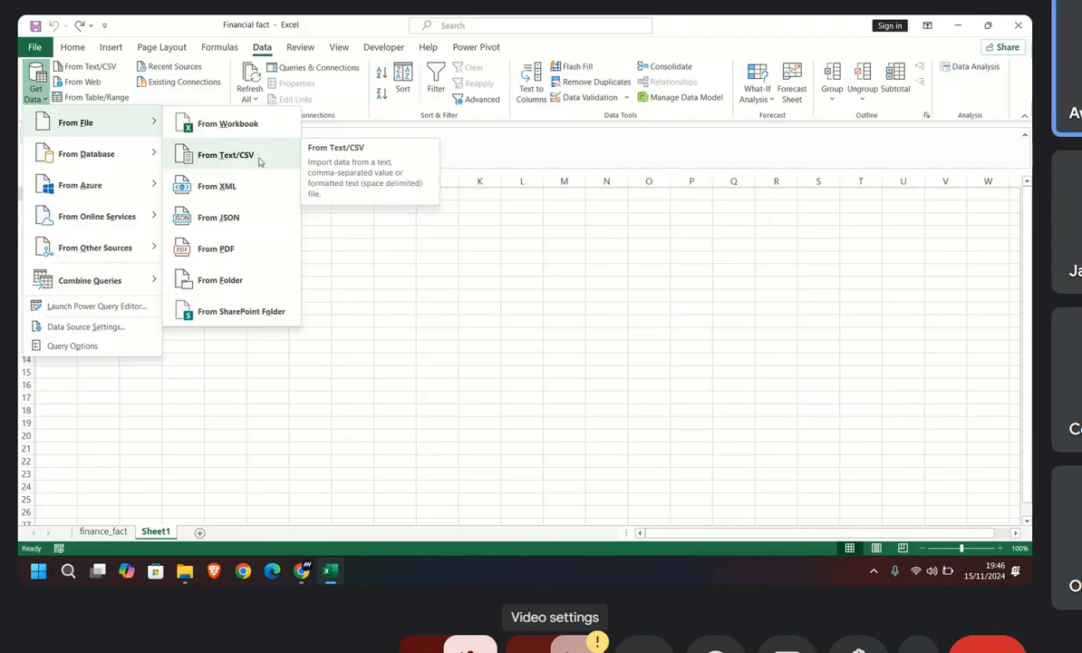
{"action": "left_click", "coordinate": [145, 379]}
{"action": "key", "text": "XF86AudioRaiseVolume"}
{"action": "key", "text": "XF86AudioRaiseVolume"}
{"action": "key", "text": "XF86AudioRaiseVolume"}
{"action": "key", "text": "XF86AudioRaiseVolume"}
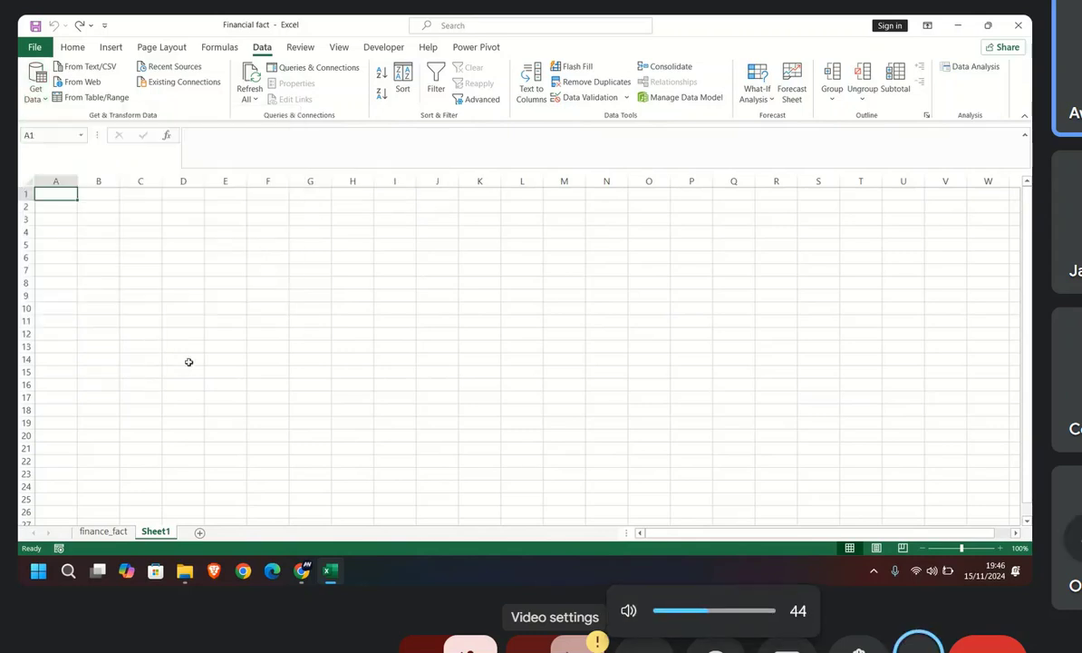
Step: Examine how far the rows of the blank sheet extend by going to its last row and returning to row 1
{"action": "key", "text": "ctrl+Down"}
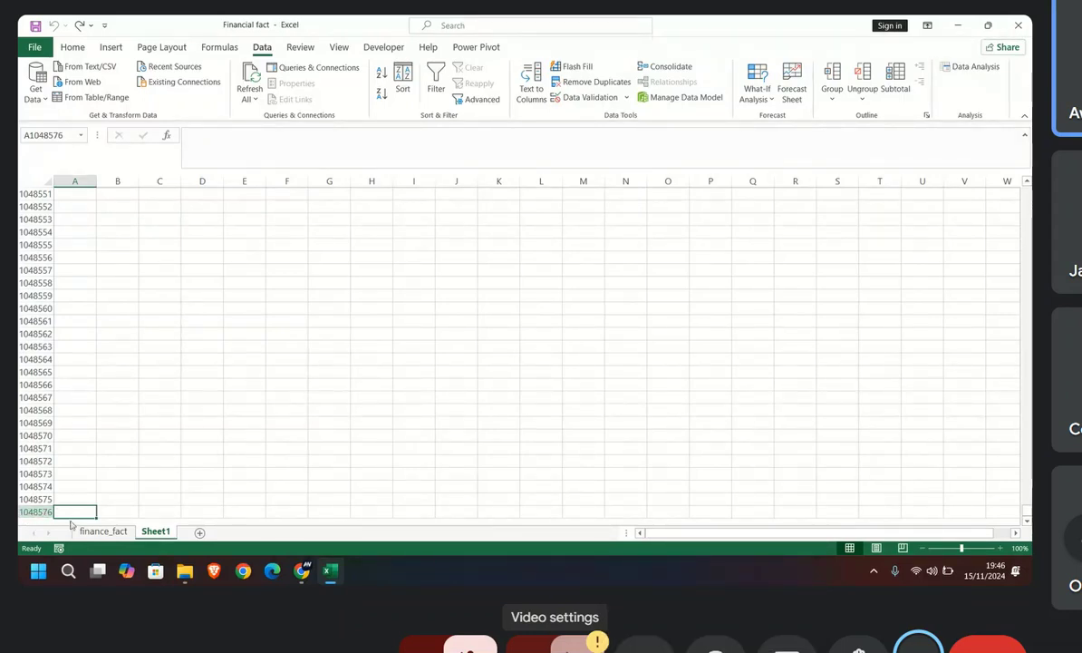
{"action": "scroll", "coordinate": [76, 513], "scroll_direction": "down", "scroll_amount": 6}
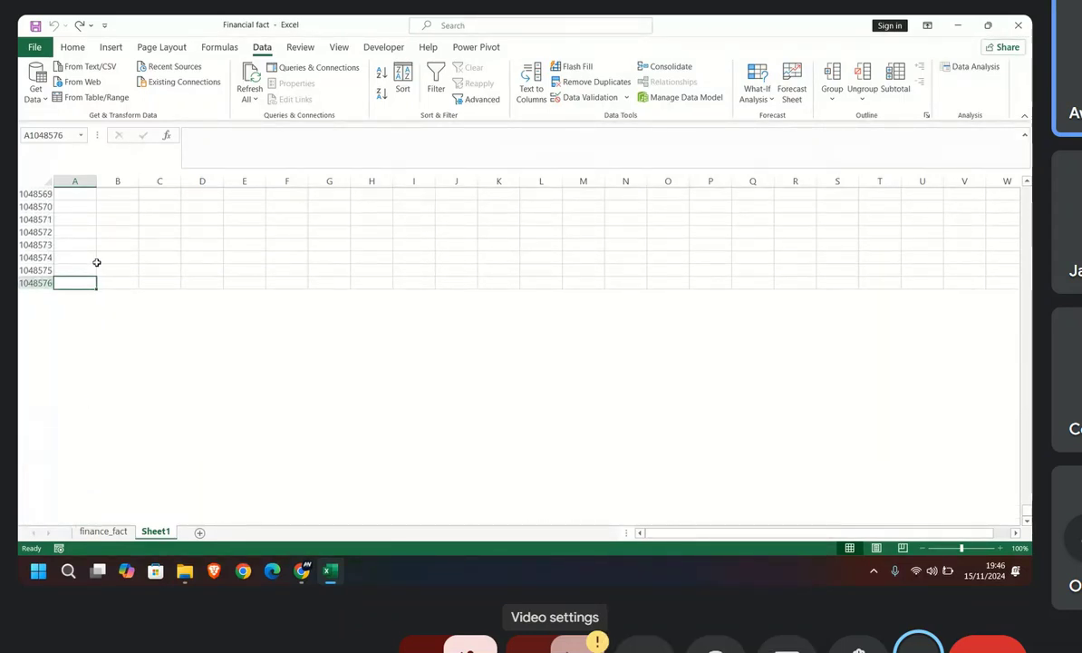
{"action": "scroll", "coordinate": [118, 287], "scroll_direction": "up", "scroll_amount": 12}
{"action": "scroll", "coordinate": [124, 289], "scroll_direction": "up", "scroll_amount": 20}
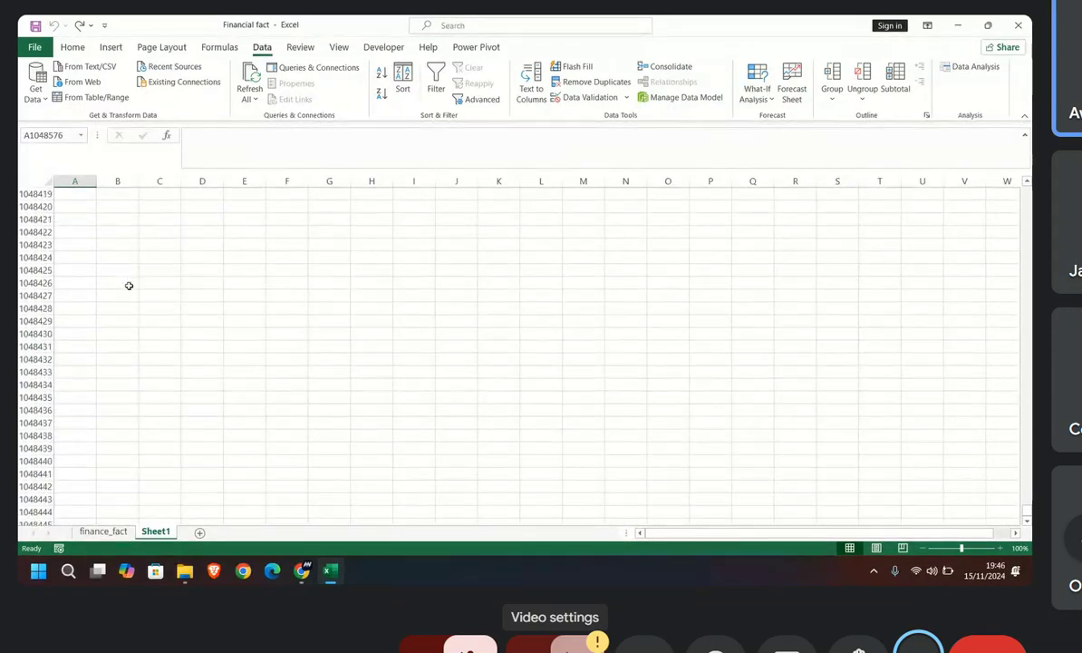
{"action": "left_click_drag", "start_coordinate": [1027, 507], "coordinate": [1028, 186]}
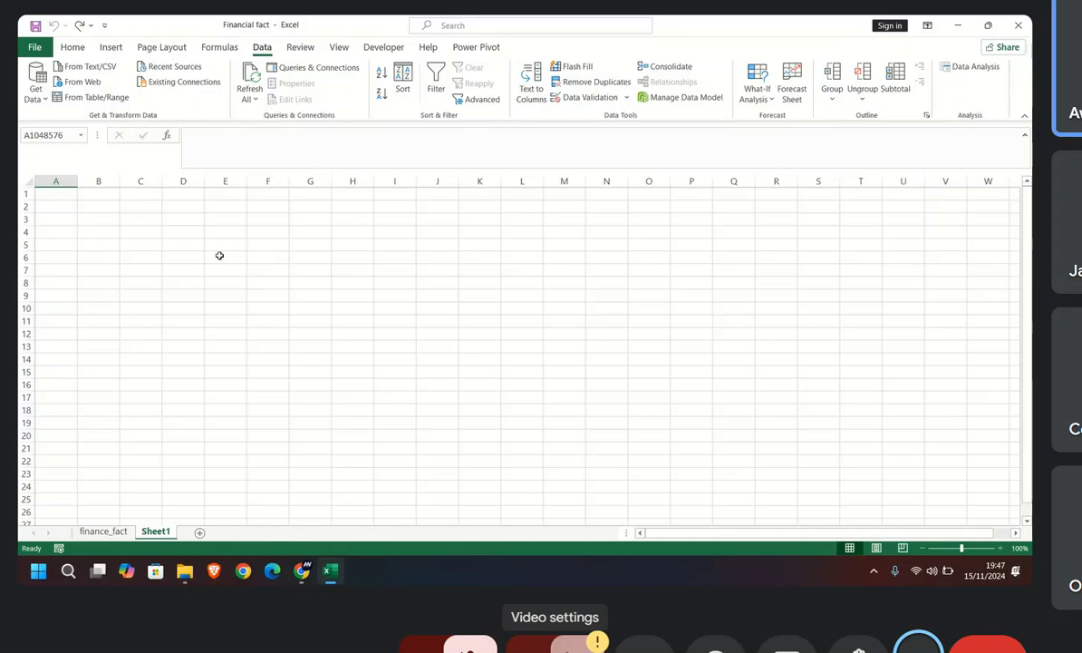
{"action": "scroll", "coordinate": [89, 257], "scroll_direction": "down", "scroll_amount": 5}
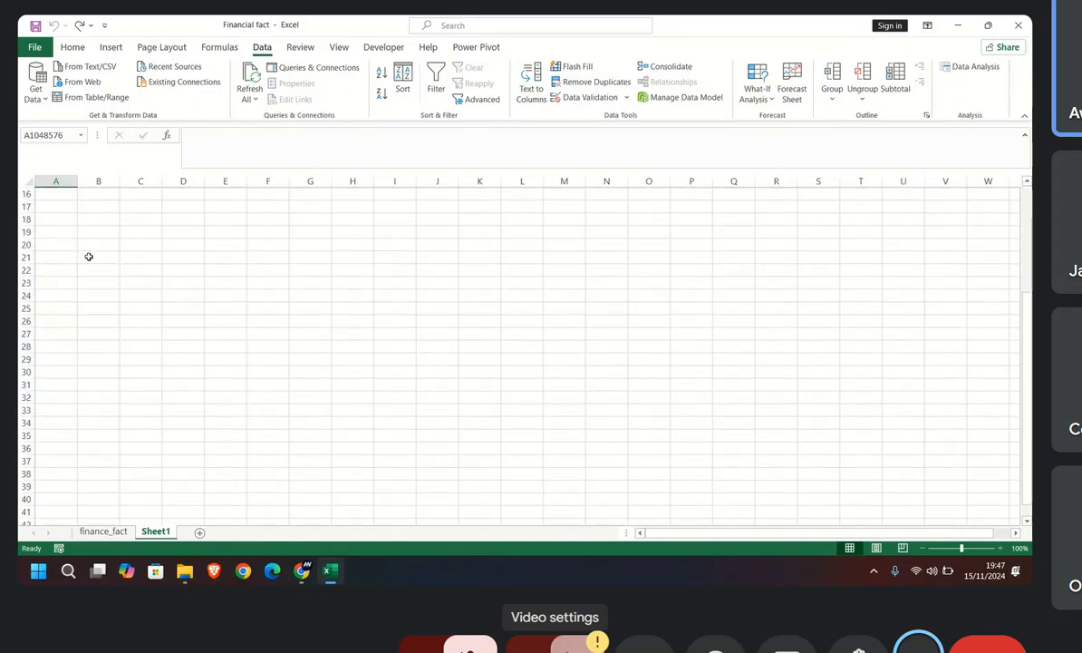
{"action": "scroll", "coordinate": [89, 257], "scroll_direction": "up", "scroll_amount": 5}
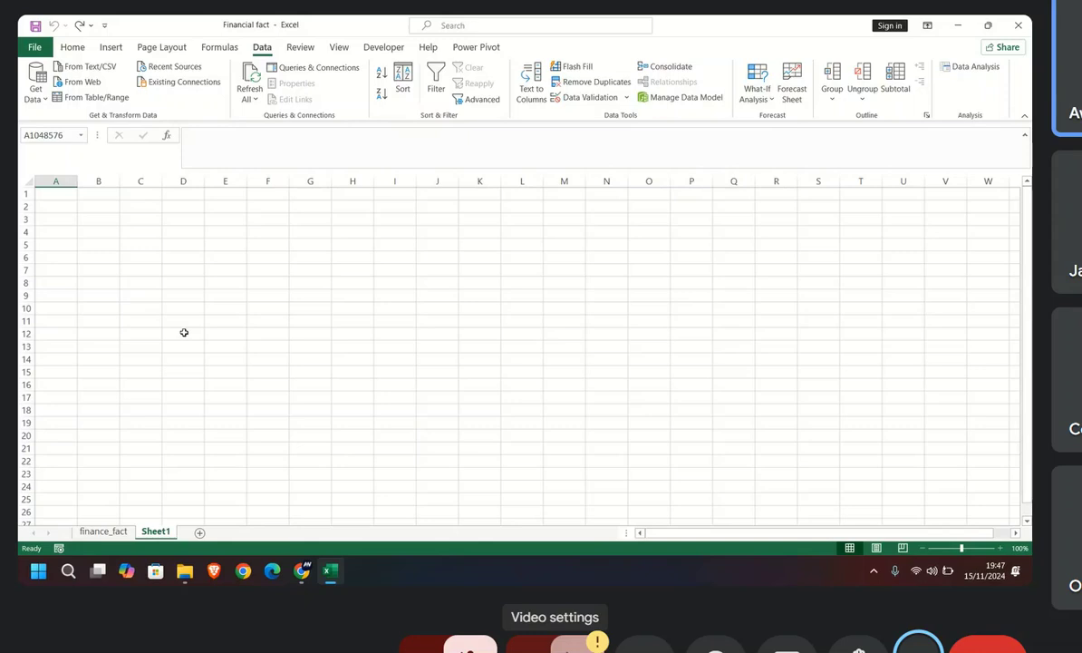
Step: Start a data import from a workbook and choose the Financial fact file in the data analy folder under User
{"action": "left_click", "coordinate": [37, 86]}
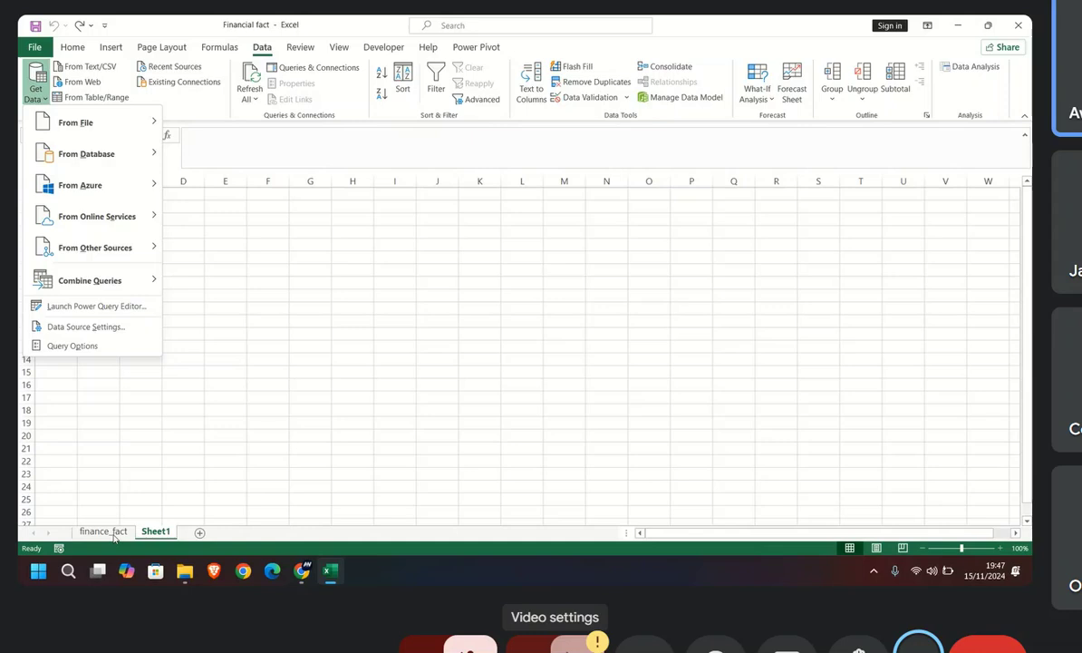
{"action": "mouse_move", "coordinate": [139, 122]}
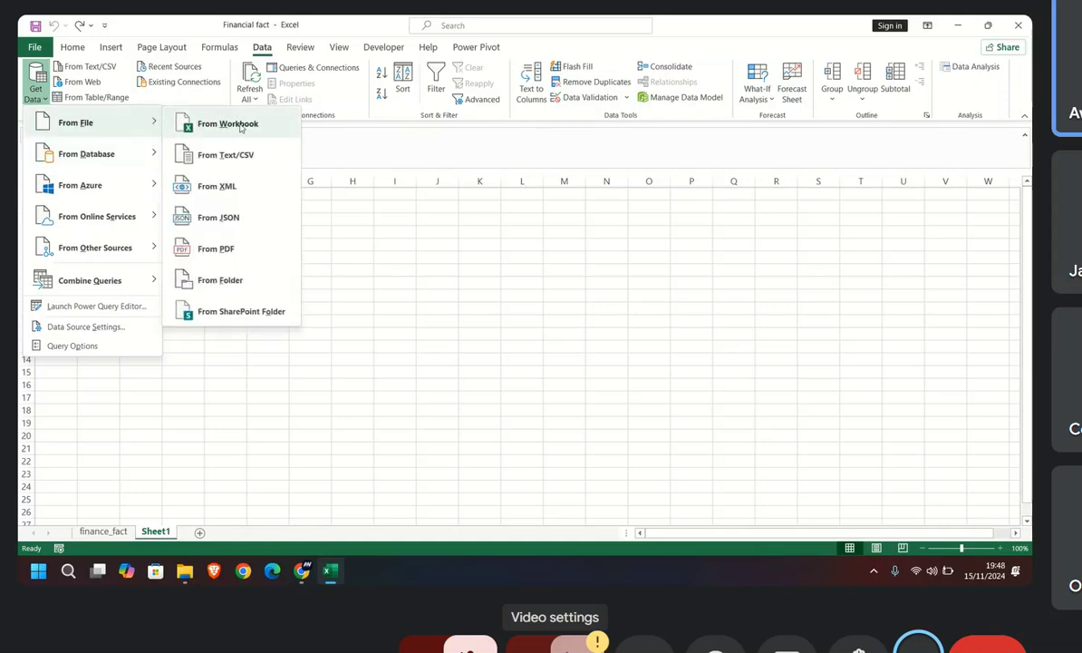
{"action": "mouse_move", "coordinate": [152, 154]}
{"action": "left_click", "coordinate": [210, 121]}
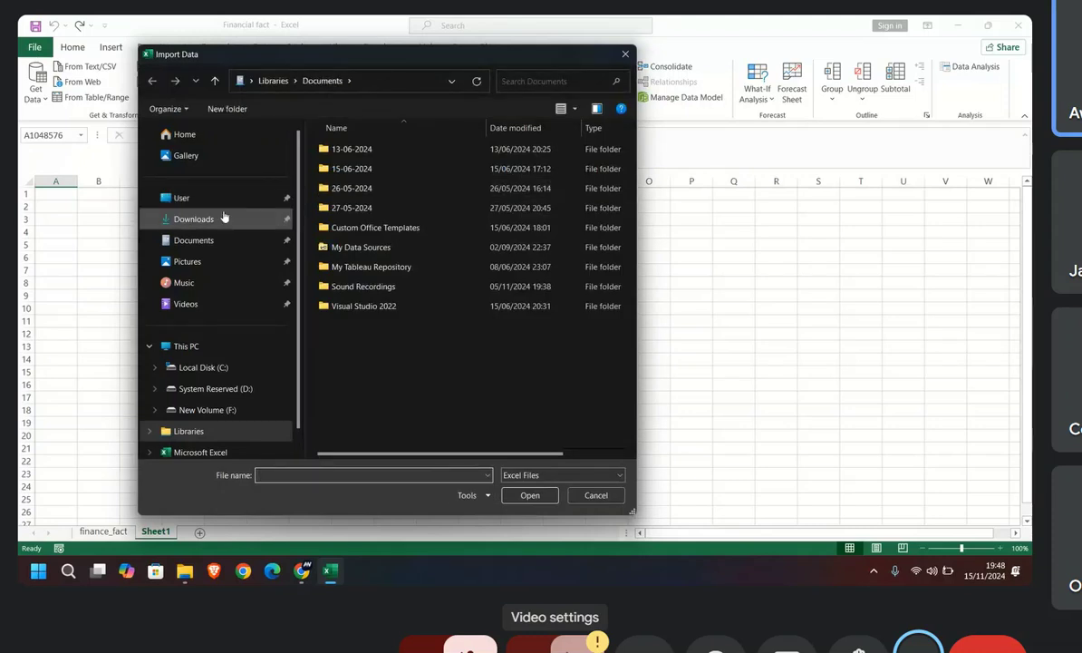
{"action": "left_click", "coordinate": [206, 199]}
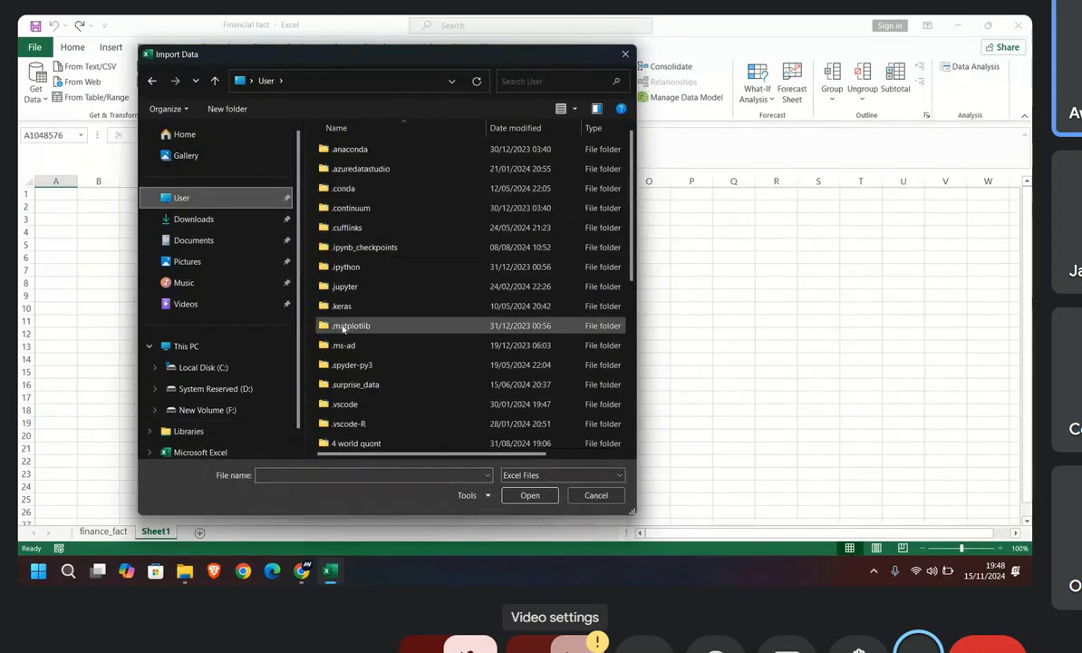
{"action": "scroll", "coordinate": [345, 331], "scroll_direction": "down", "scroll_amount": 2}
{"action": "scroll", "coordinate": [344, 335], "scroll_direction": "down", "scroll_amount": 1}
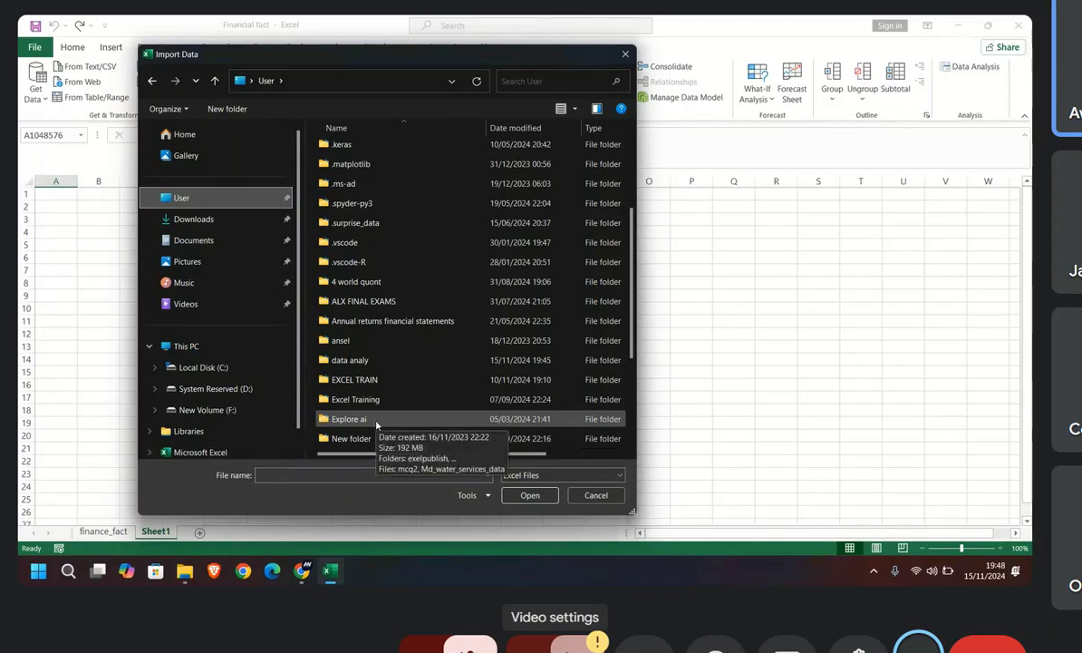
{"action": "scroll", "coordinate": [376, 422], "scroll_direction": "down", "scroll_amount": 1}
{"action": "double_click", "coordinate": [359, 303]}
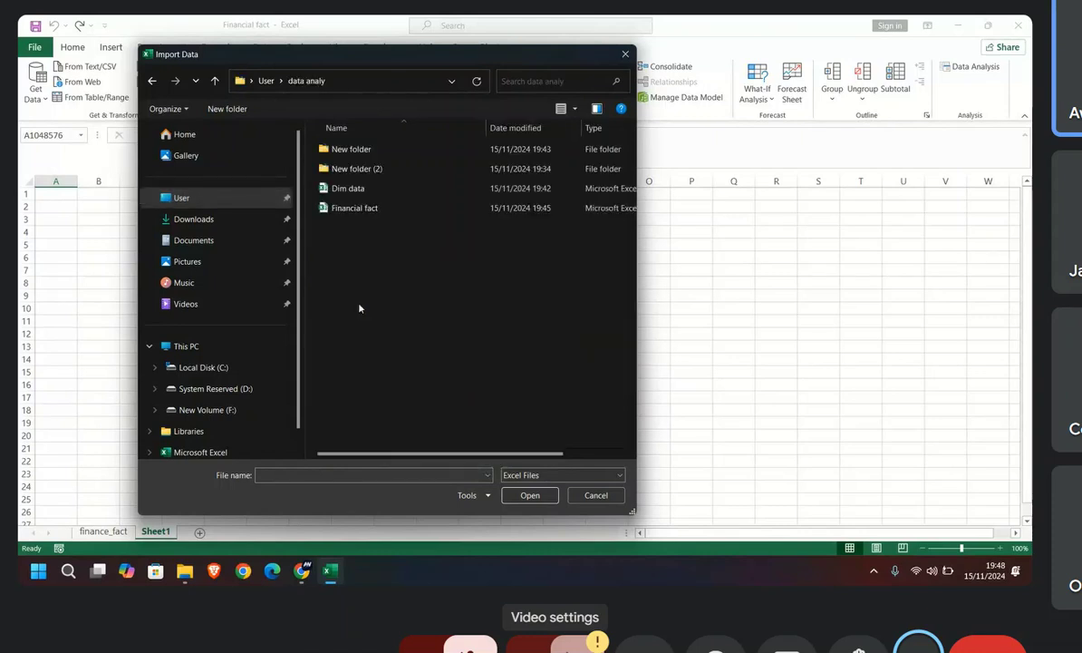
{"action": "double_click", "coordinate": [355, 209]}
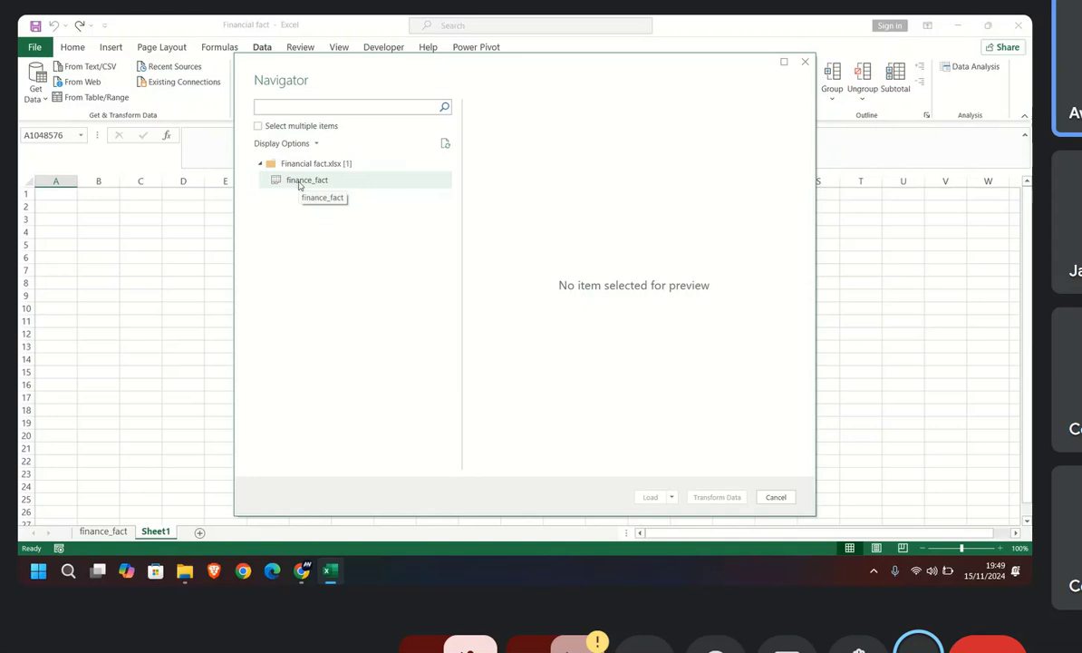
Step: Preview the finance_fact sheet in the import navigator and open it for transformation in Power Query Editor
{"action": "left_click", "coordinate": [300, 184]}
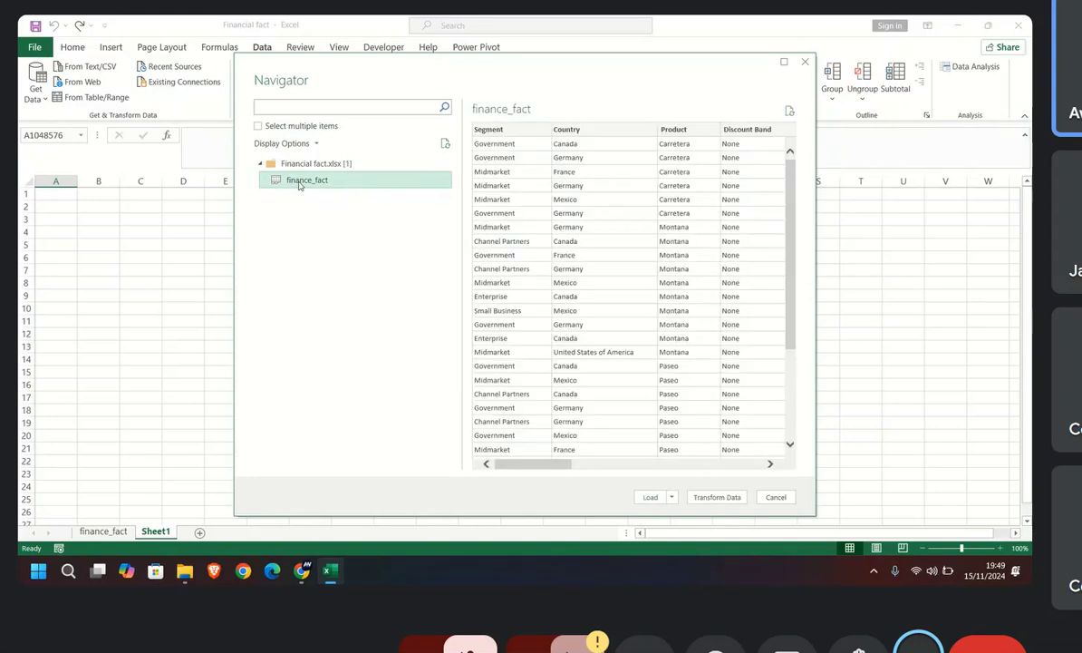
{"action": "scroll", "coordinate": [616, 308], "scroll_direction": "down", "scroll_amount": 5}
{"action": "scroll", "coordinate": [612, 335], "scroll_direction": "up", "scroll_amount": 5}
{"action": "scroll", "coordinate": [553, 290], "scroll_direction": "down", "scroll_amount": 5}
{"action": "scroll", "coordinate": [571, 322], "scroll_direction": "up", "scroll_amount": 5}
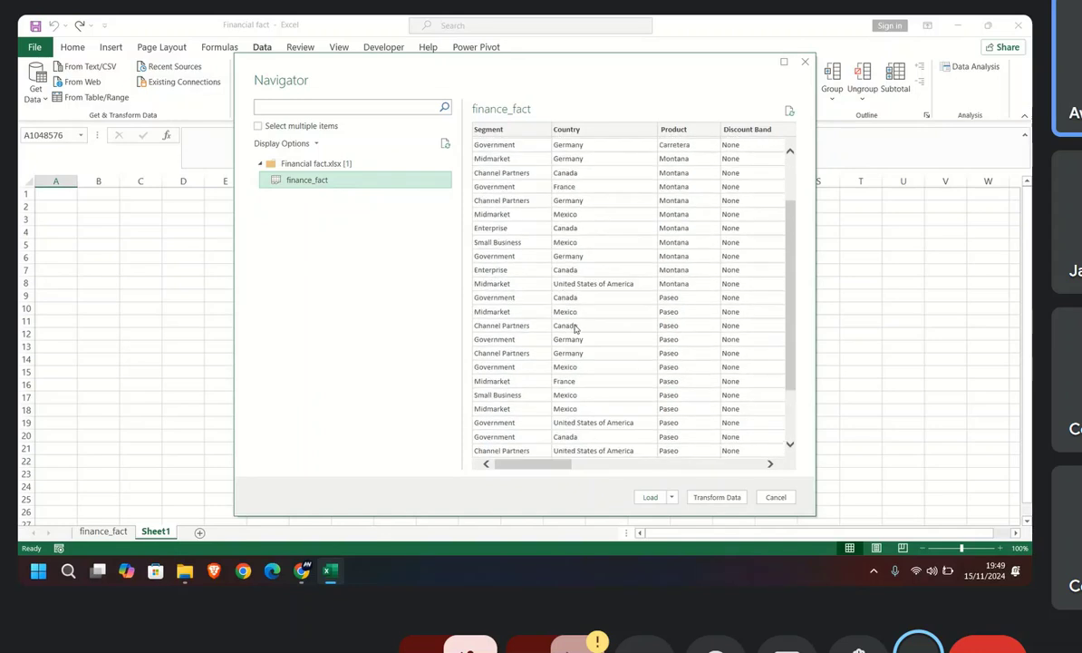
{"action": "left_click_drag", "start_coordinate": [556, 466], "coordinate": [491, 442]}
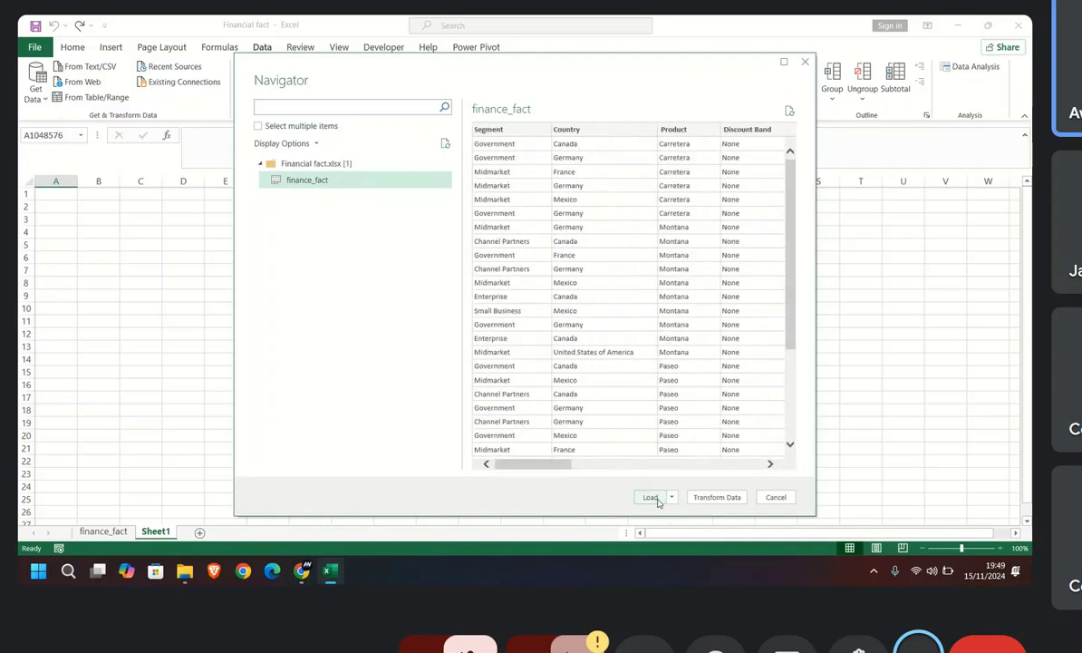
{"action": "left_click", "coordinate": [726, 502]}
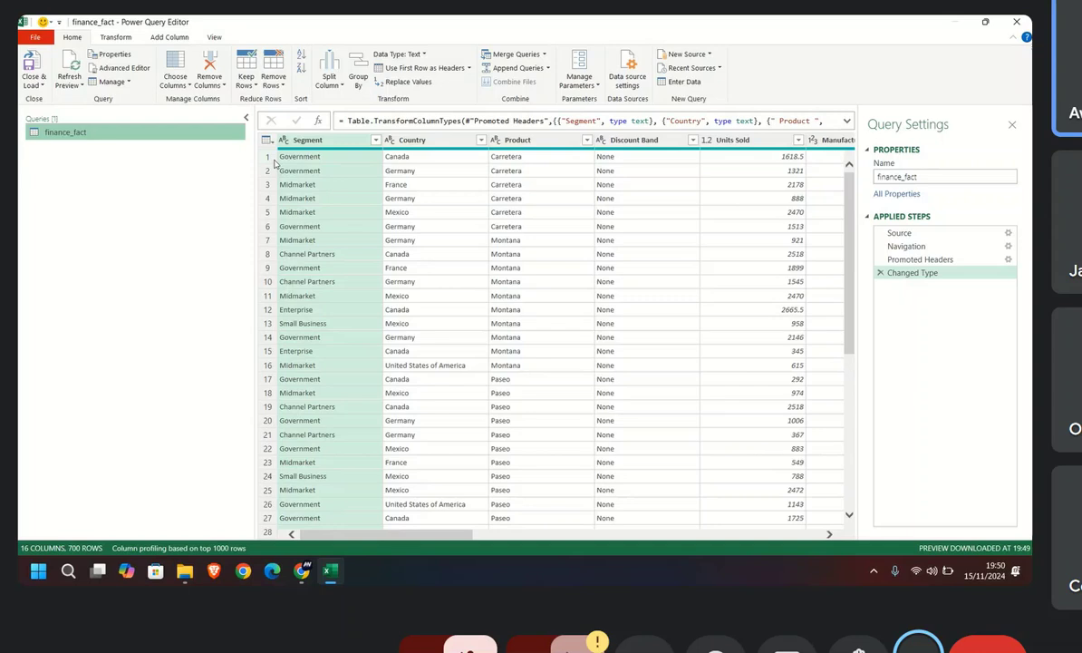
Step: Remove the top 2 rows from the finance_fact query
{"action": "left_click", "coordinate": [329, 79]}
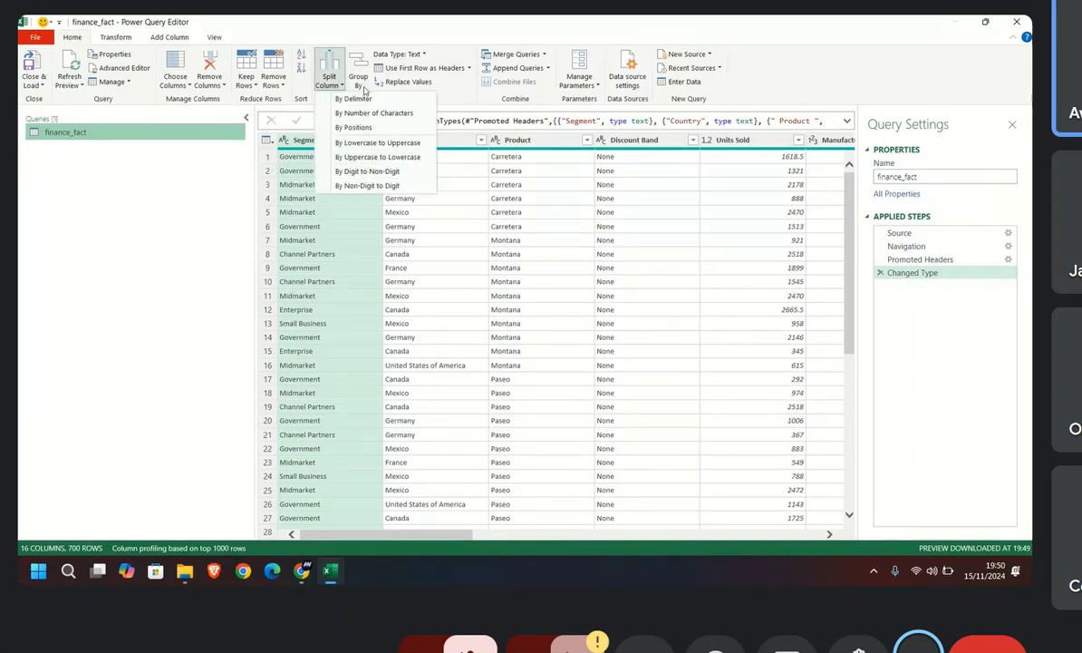
{"action": "left_click", "coordinate": [281, 88]}
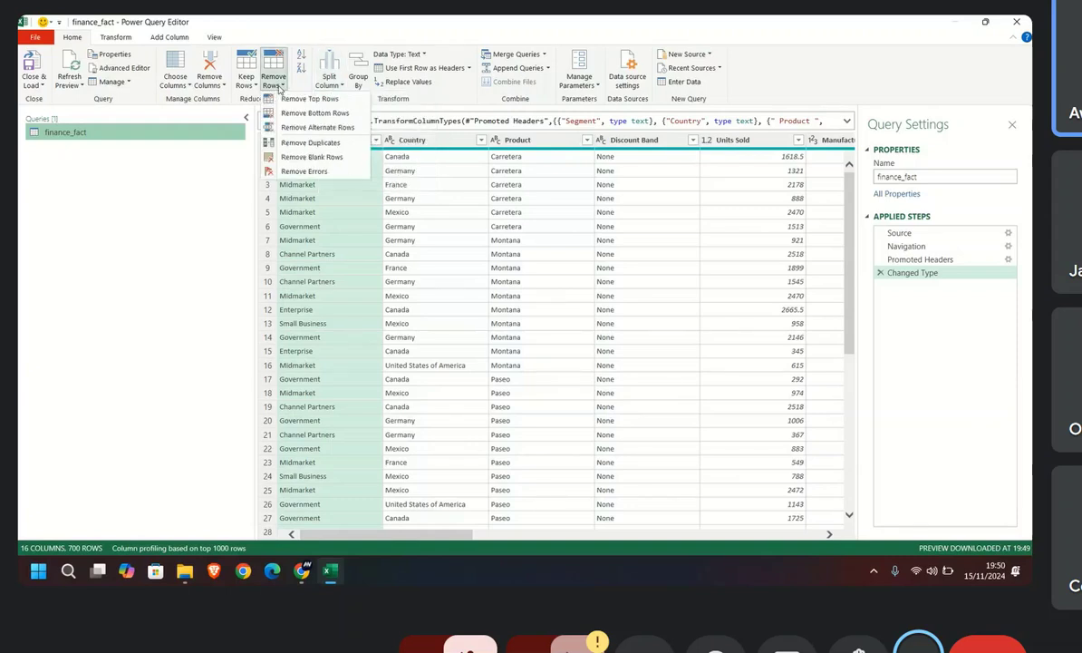
{"action": "left_click", "coordinate": [314, 99]}
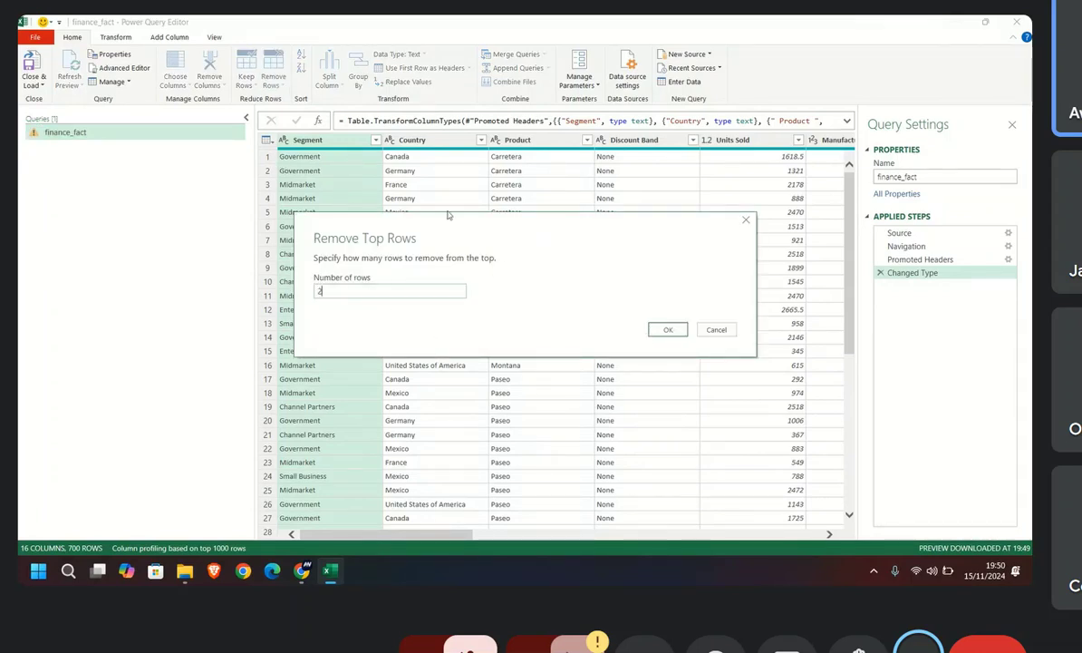
{"action": "left_click", "coordinate": [666, 331]}
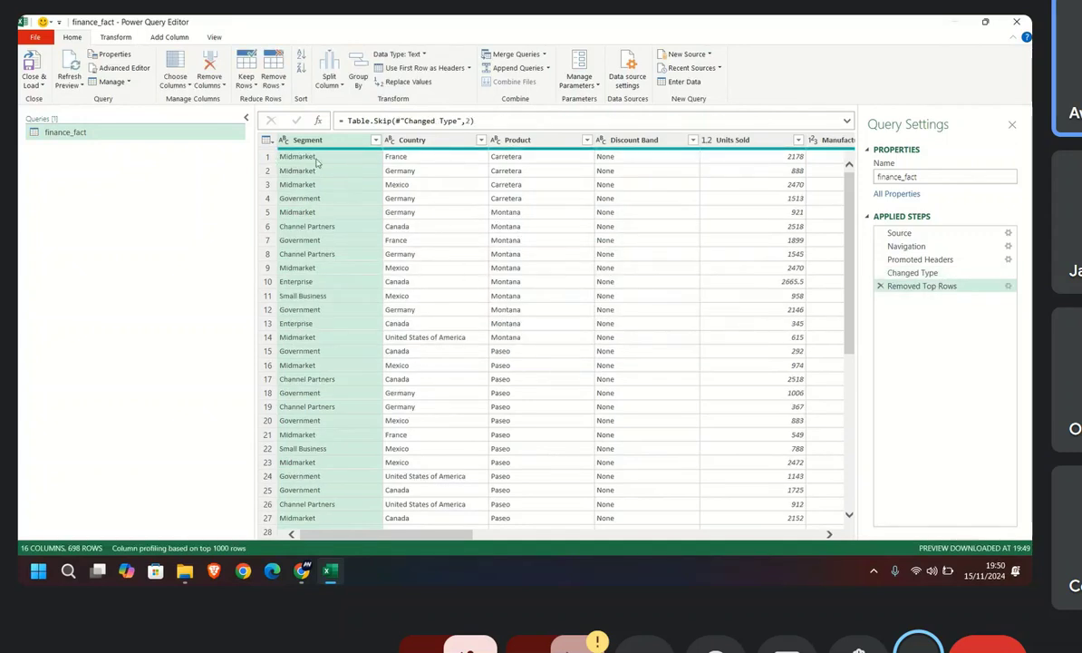
Step: Compare the query before and after the row removal, and delete the Removed Top Rows step
{"action": "left_click", "coordinate": [913, 272]}
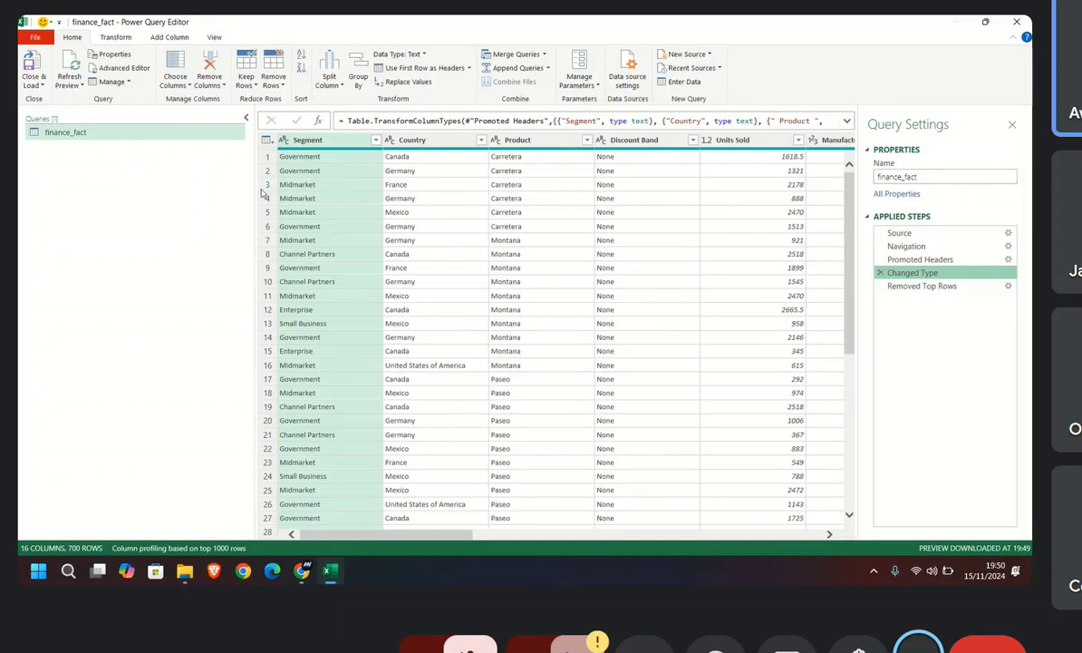
{"action": "left_click", "coordinate": [910, 287]}
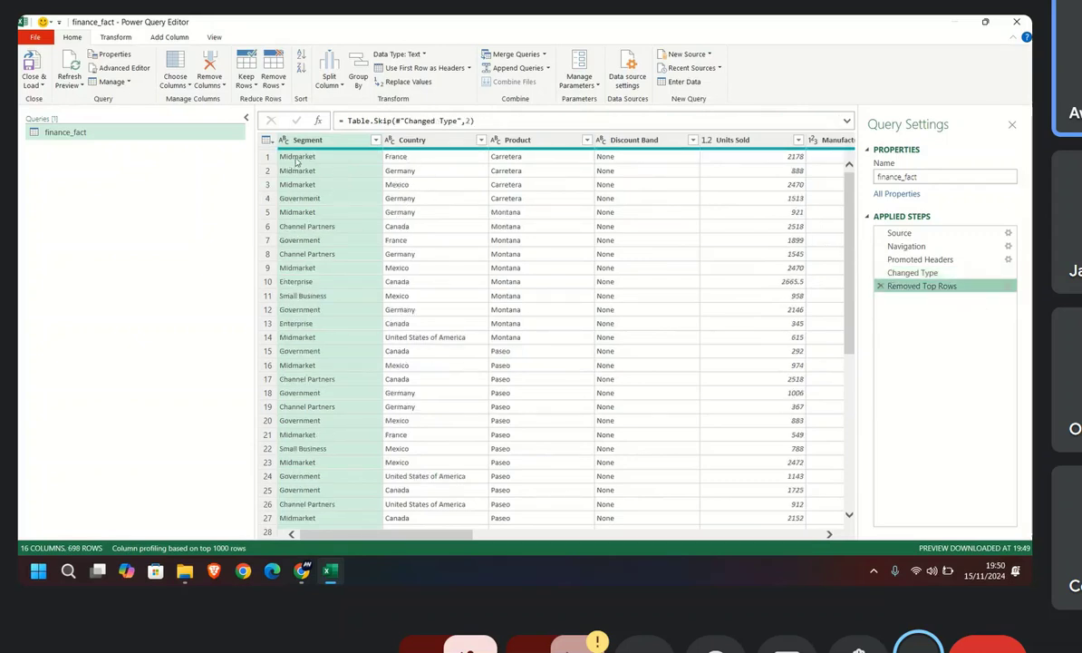
{"action": "left_click", "coordinate": [912, 273]}
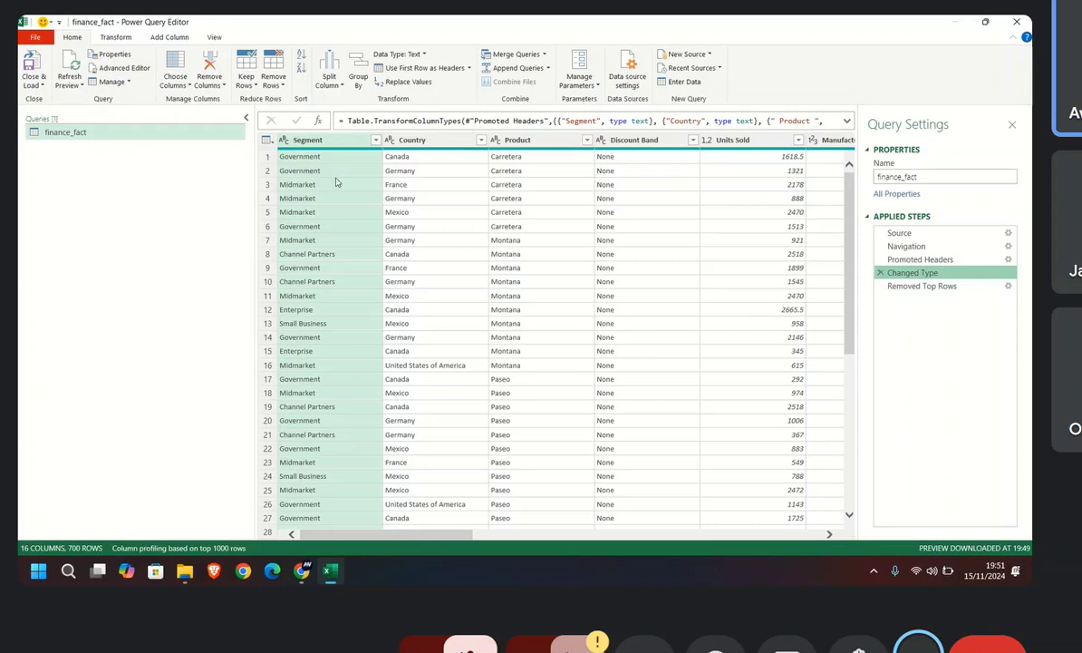
{"action": "left_click", "coordinate": [880, 285]}
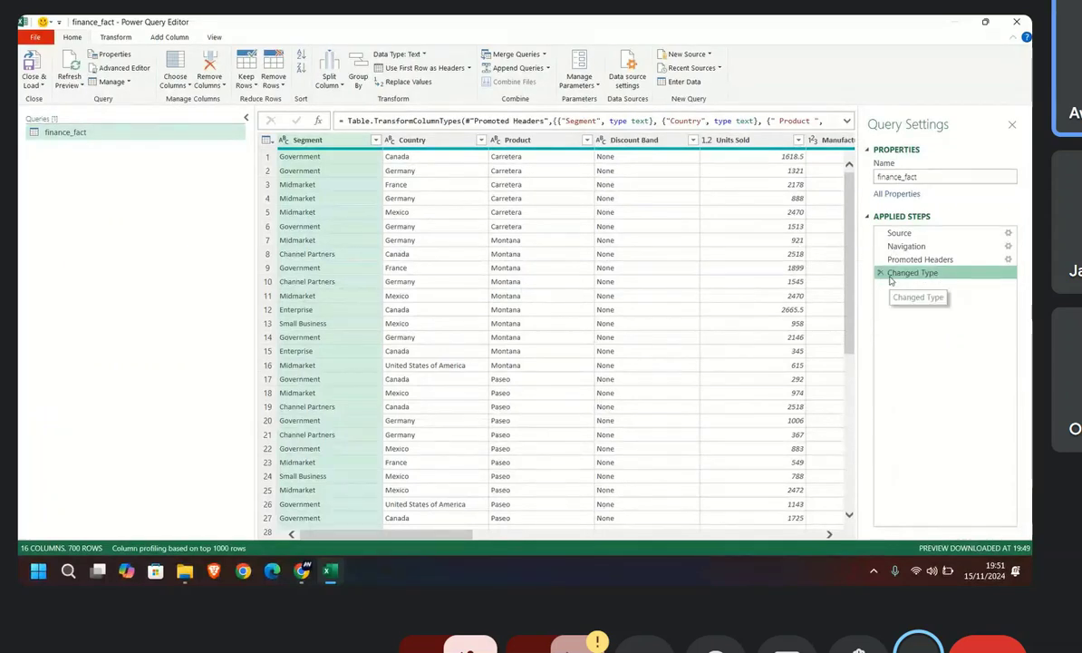
Step: Look through the finance_fact rows and view the data at the Promoted Headers step
{"action": "scroll", "coordinate": [385, 289], "scroll_direction": "down", "scroll_amount": 8}
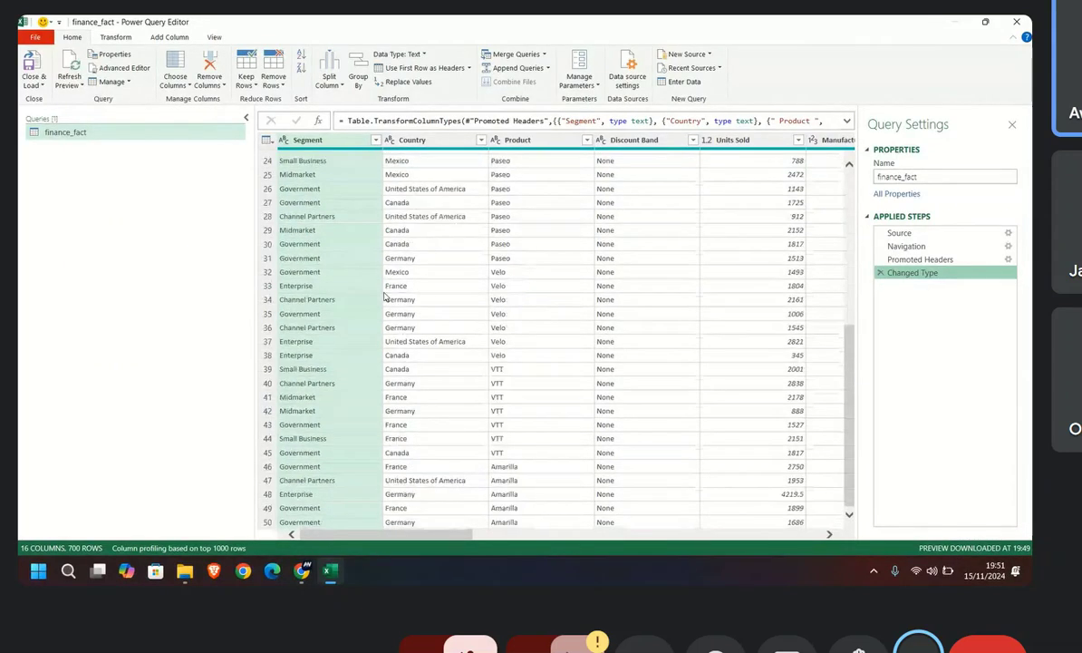
{"action": "scroll", "coordinate": [385, 297], "scroll_direction": "up", "scroll_amount": 8}
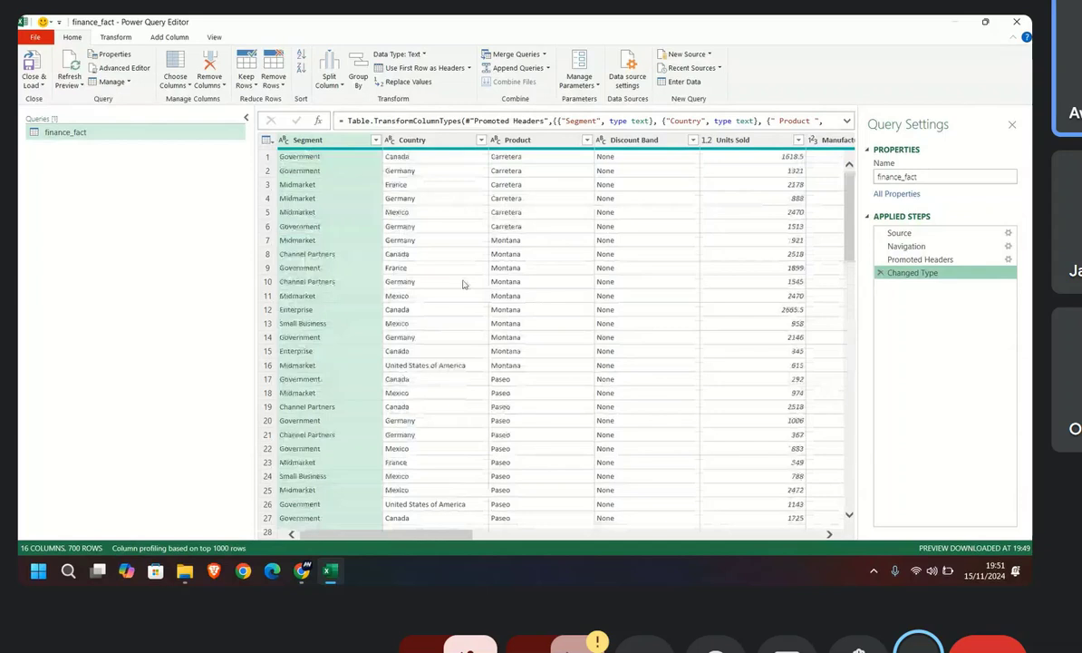
{"action": "left_click", "coordinate": [921, 260]}
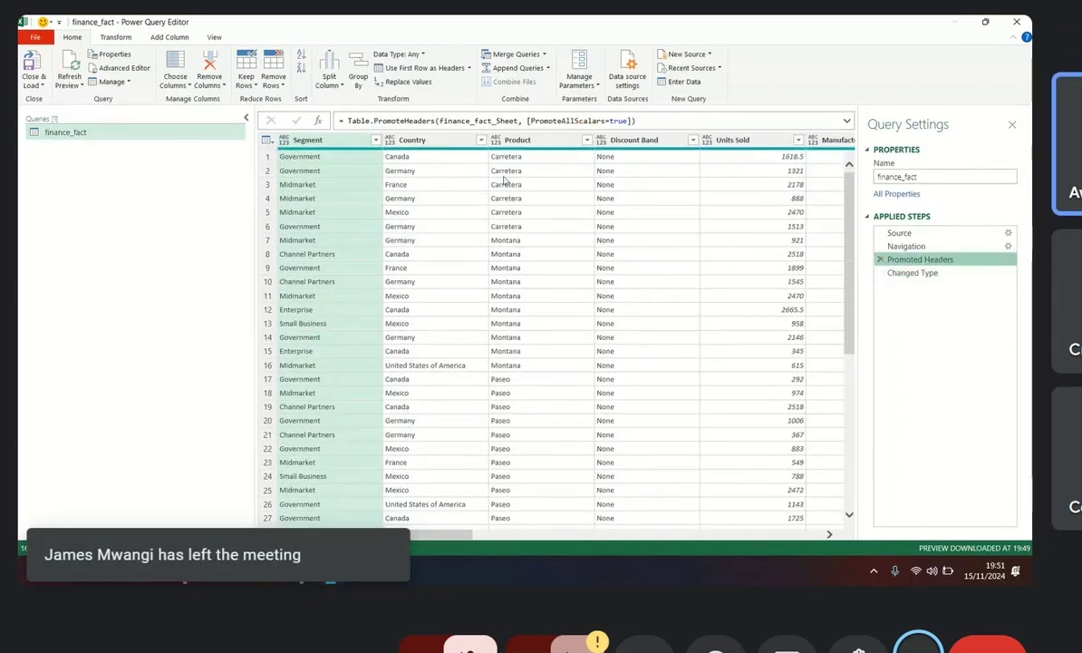
Step: View the finance_fact query at the Changed Type step and look through its rows
{"action": "left_click", "coordinate": [890, 274]}
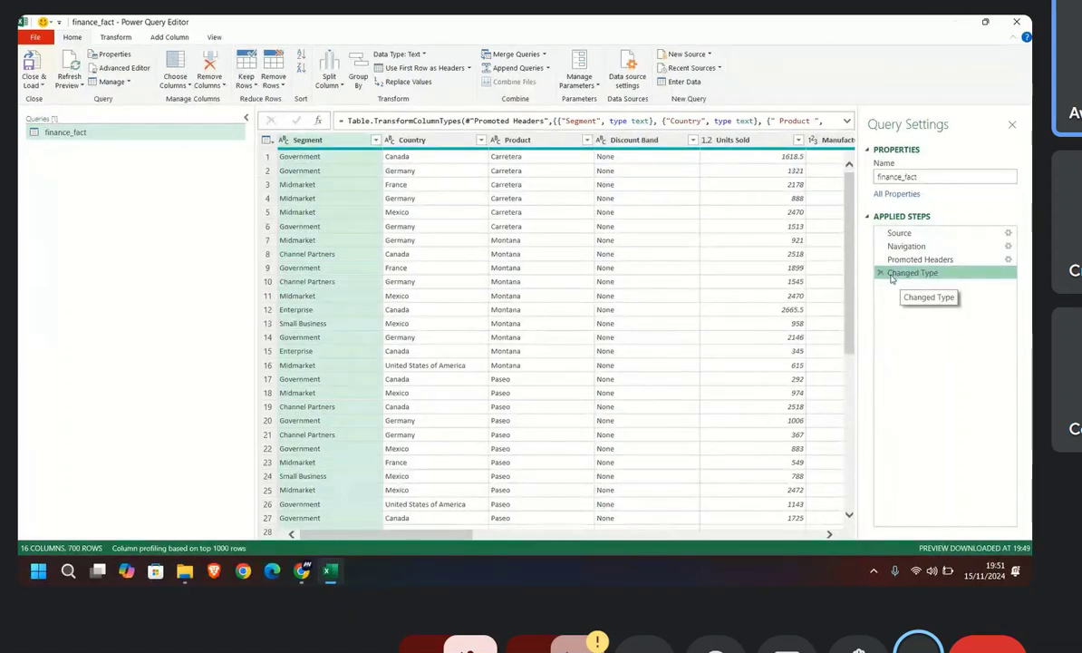
{"action": "scroll", "coordinate": [505, 359], "scroll_direction": "down", "scroll_amount": 8}
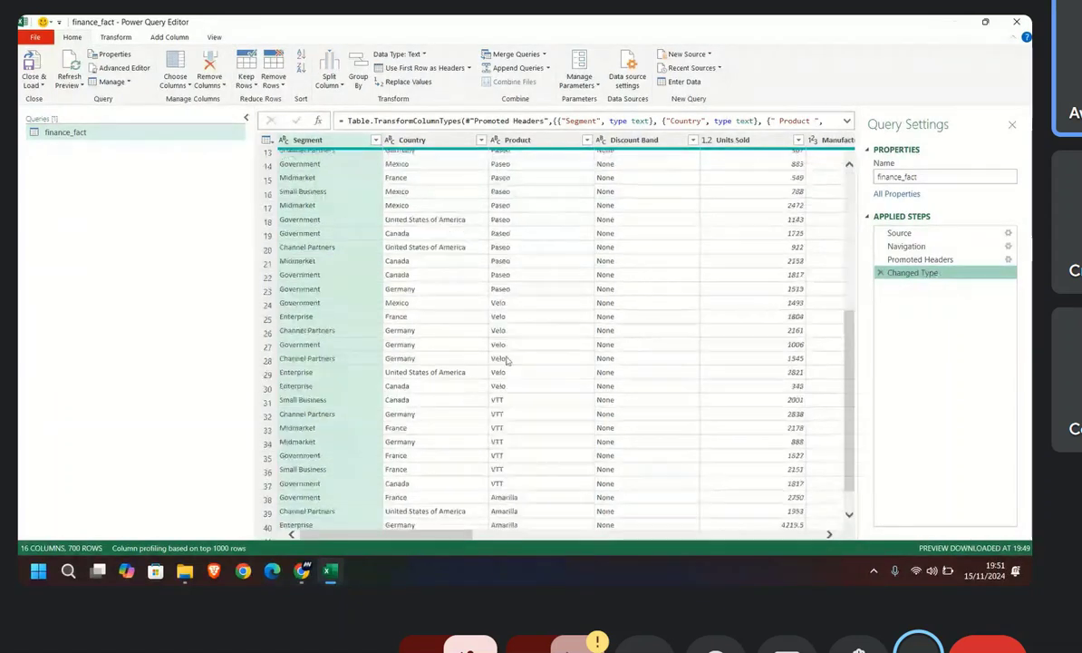
{"action": "scroll", "coordinate": [560, 400], "scroll_direction": "up", "scroll_amount": 8}
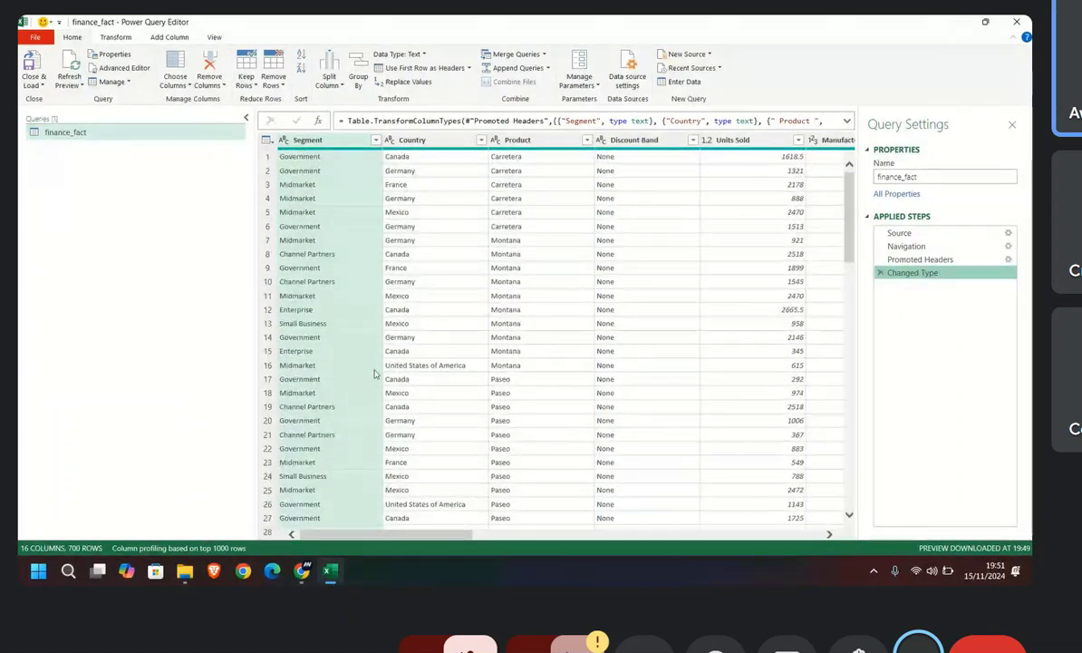
{"action": "scroll", "coordinate": [373, 319], "scroll_direction": "down", "scroll_amount": 10}
{"action": "scroll", "coordinate": [374, 319], "scroll_direction": "down", "scroll_amount": 20}
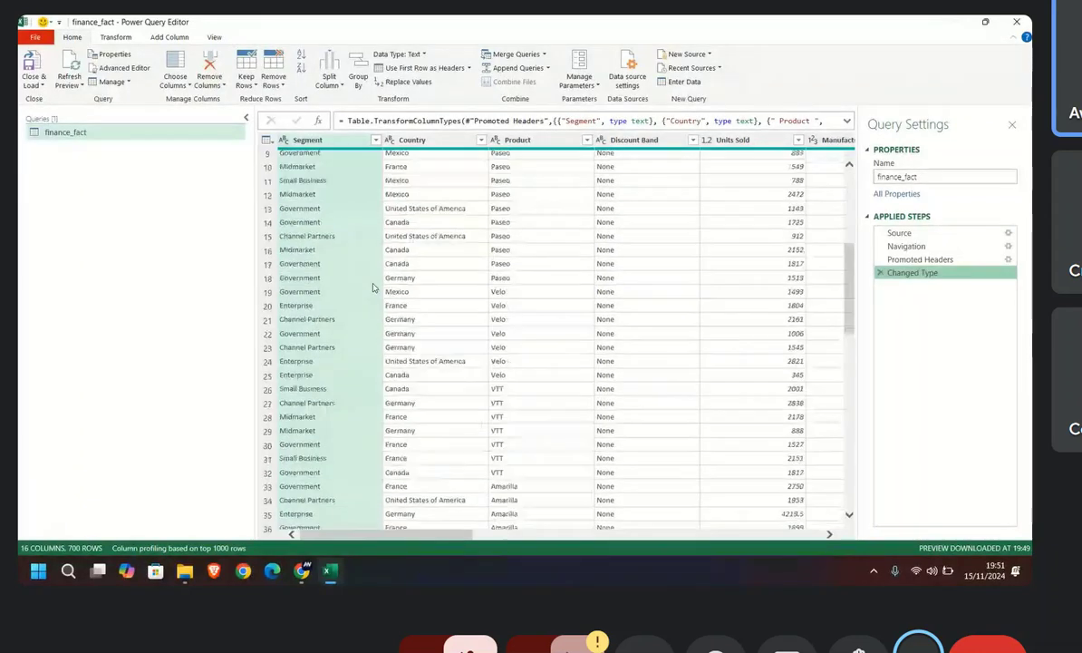
{"action": "scroll", "coordinate": [372, 291], "scroll_direction": "up", "scroll_amount": 20}
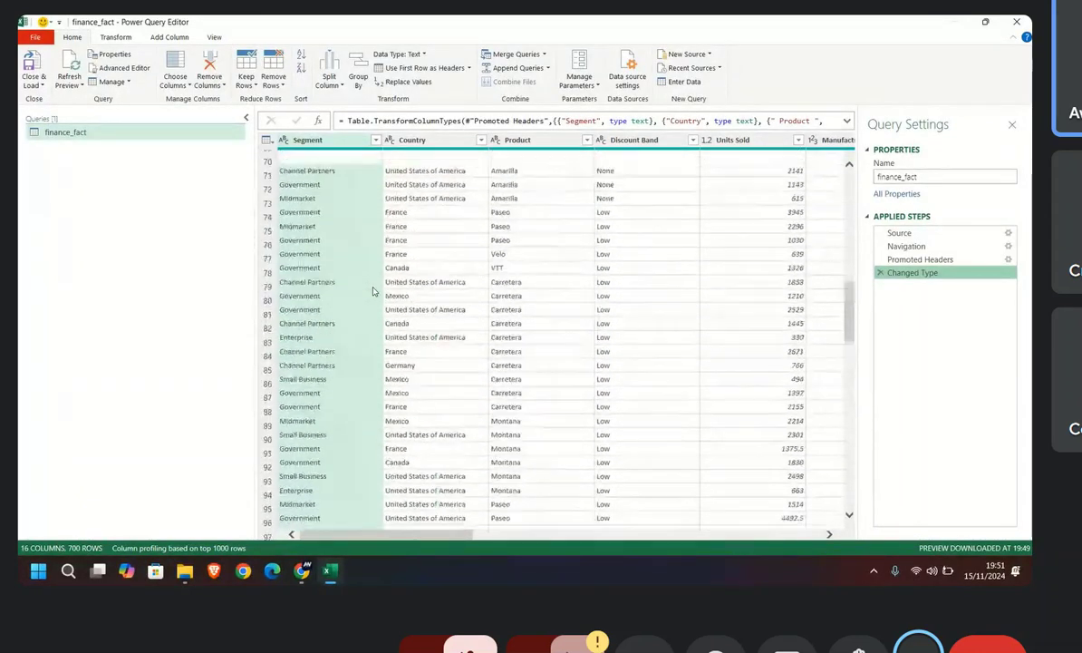
Step: Review the filter values of the Segment, Country, Product and Discount Band columns, accepting each list with all values selected
{"action": "left_click", "coordinate": [374, 140]}
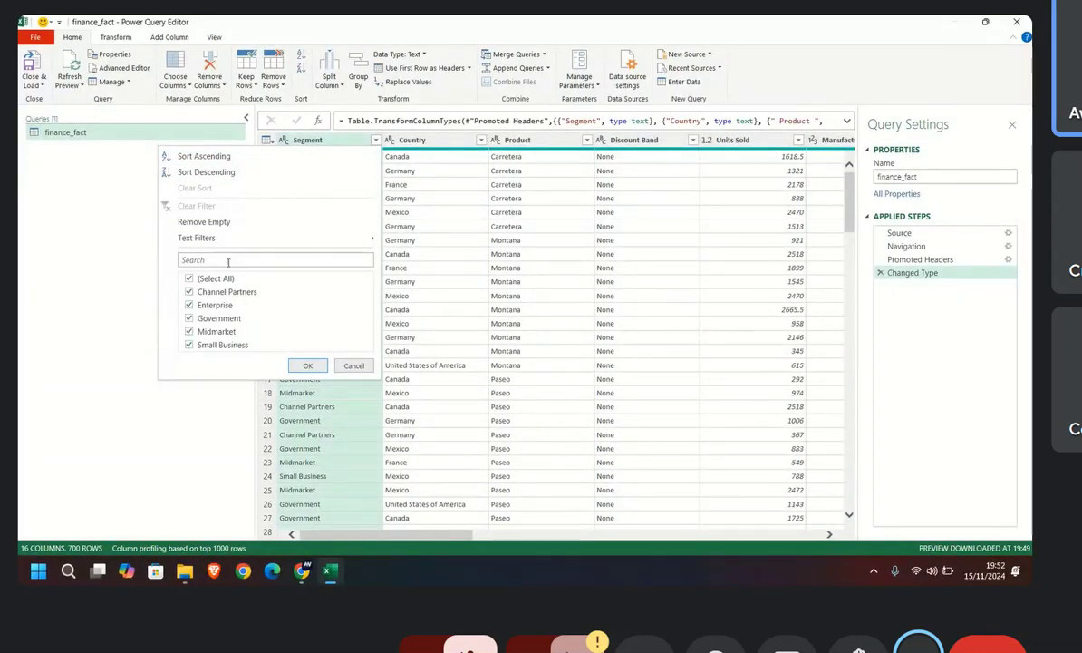
{"action": "left_click", "coordinate": [308, 365]}
{"action": "left_click", "coordinate": [482, 142]}
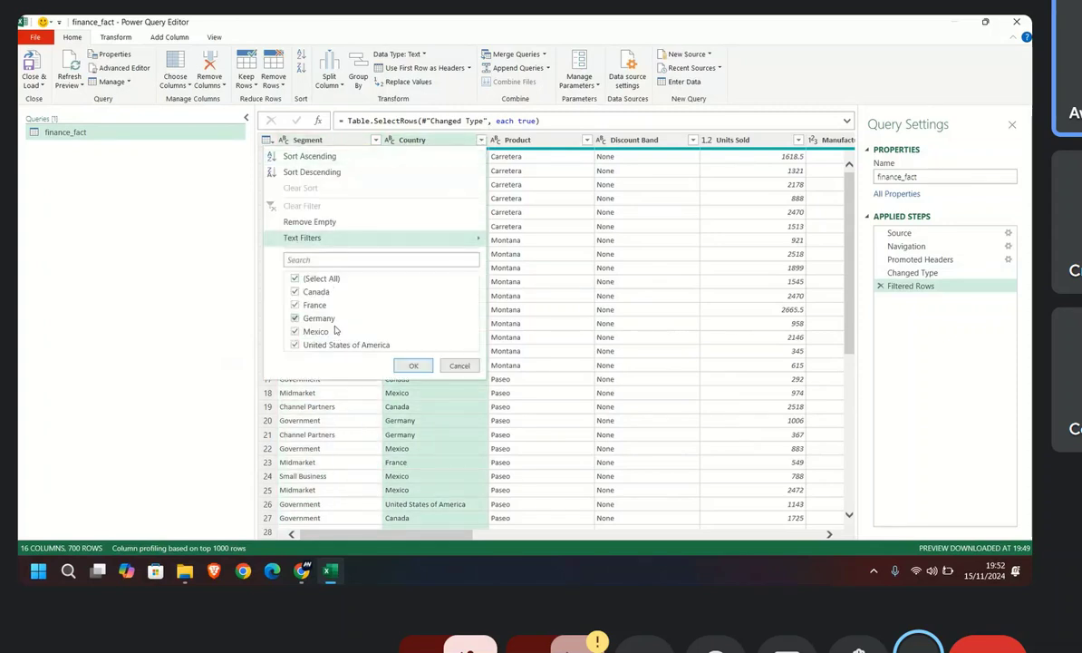
{"action": "left_click", "coordinate": [413, 366]}
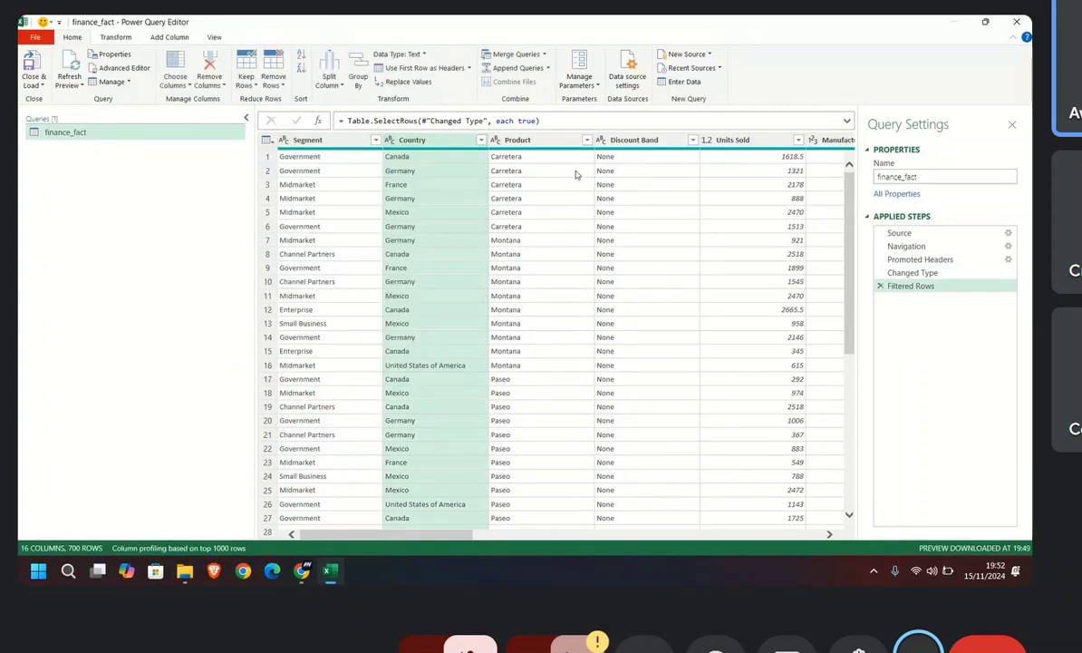
{"action": "left_click", "coordinate": [587, 141]}
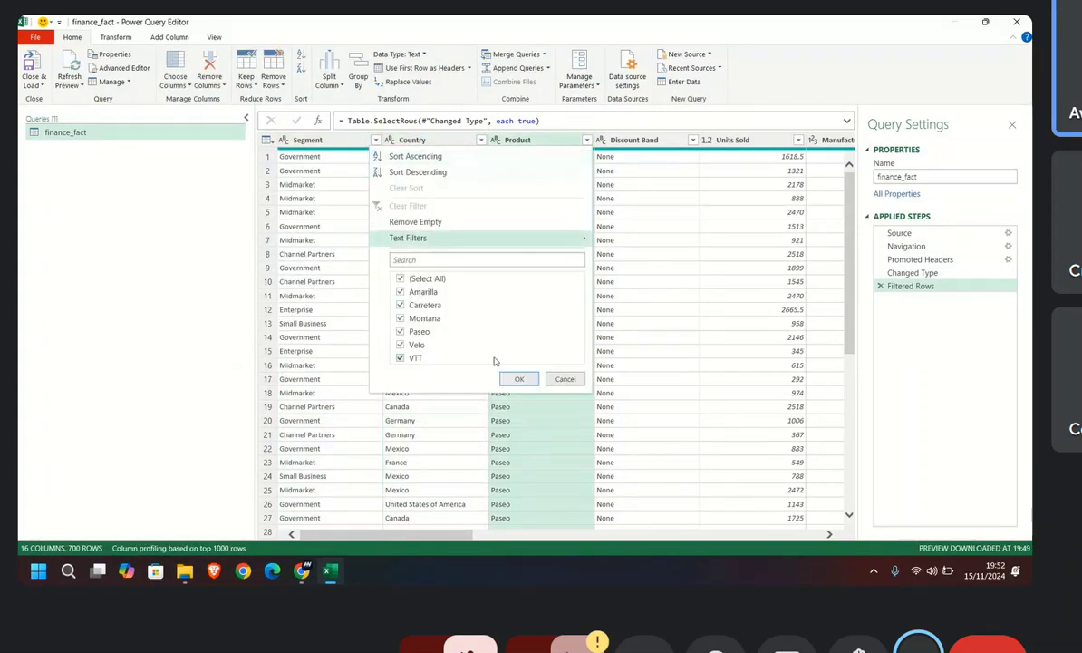
{"action": "left_click", "coordinate": [519, 379]}
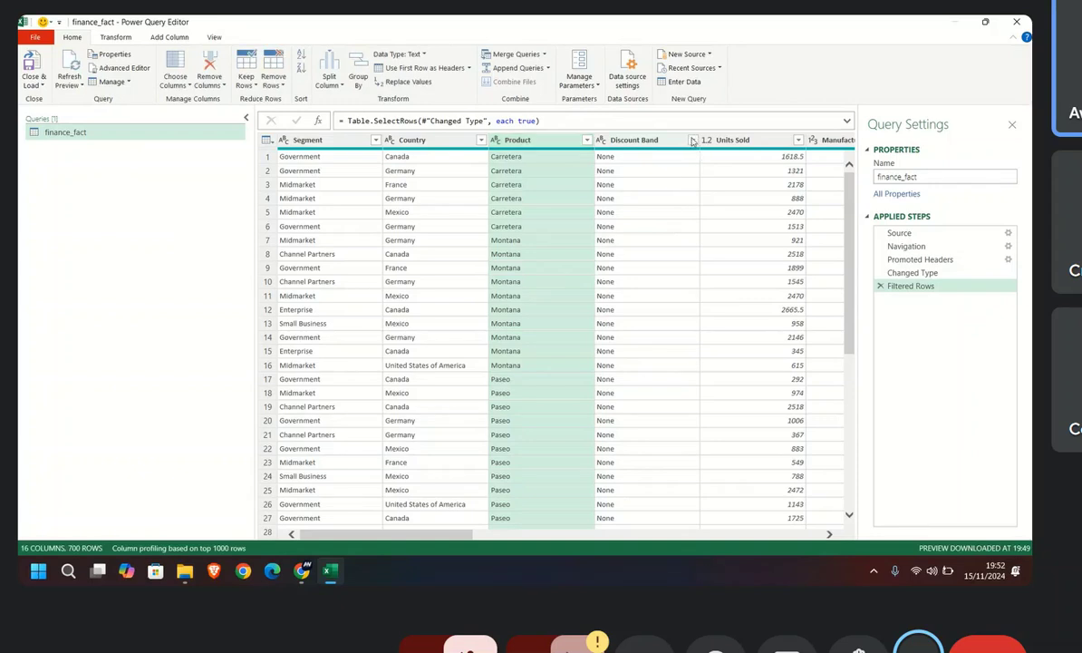
{"action": "left_click", "coordinate": [692, 141]}
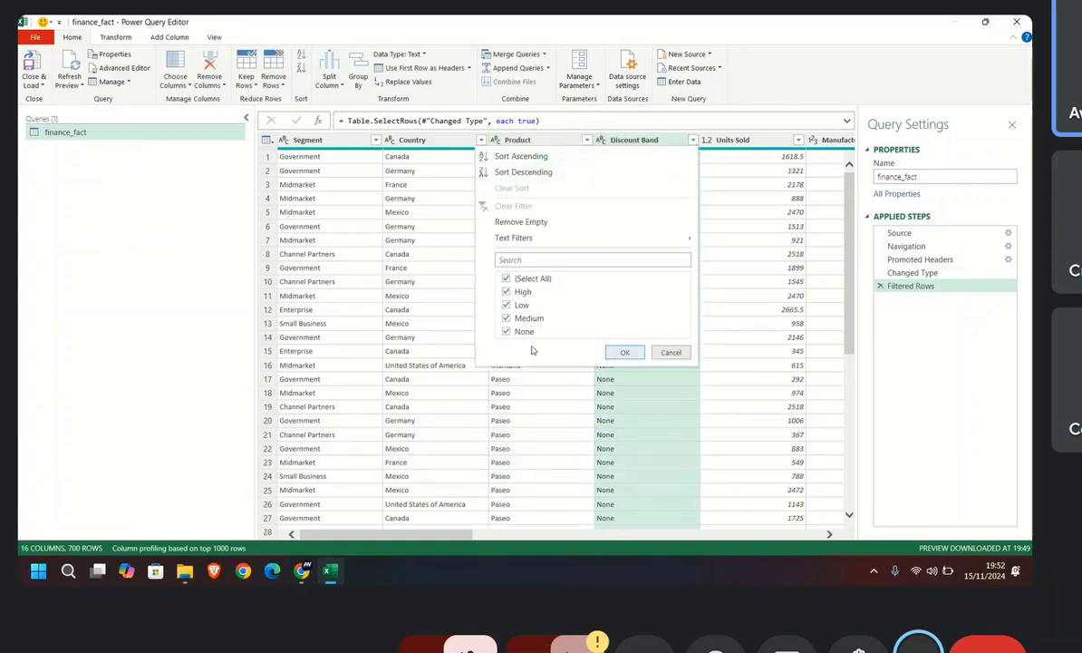
{"action": "left_click", "coordinate": [627, 353]}
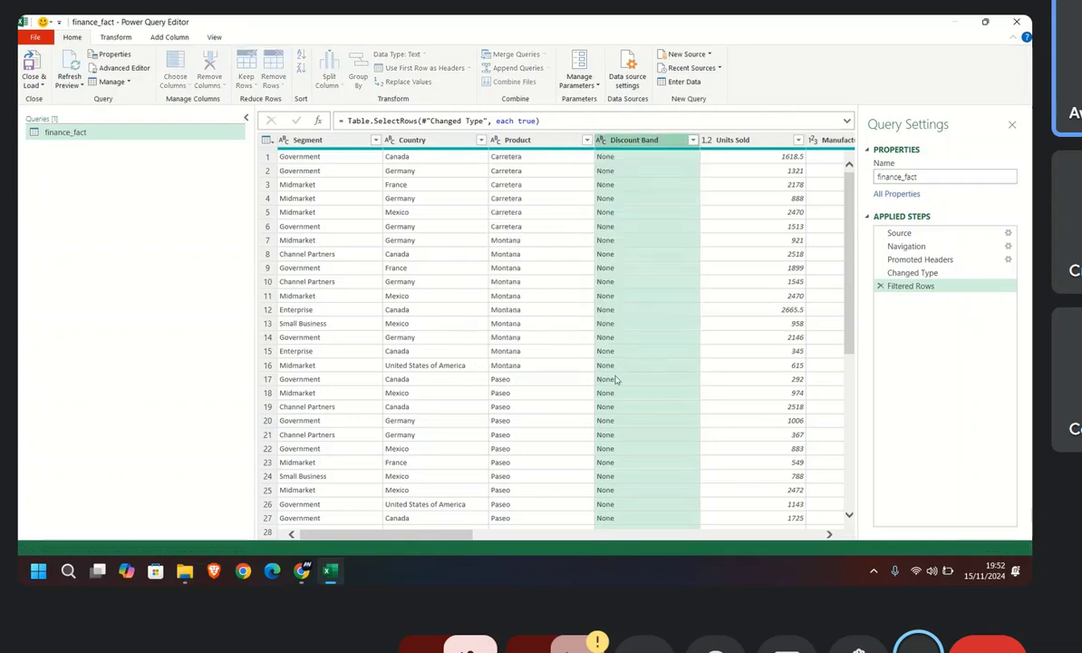
Step: Check the filter values of the Units Sold and Manufacturing Price columns, keeping every value selected
{"action": "left_click_drag", "start_coordinate": [457, 535], "coordinate": [534, 534]}
{"action": "left_click", "coordinate": [545, 139]}
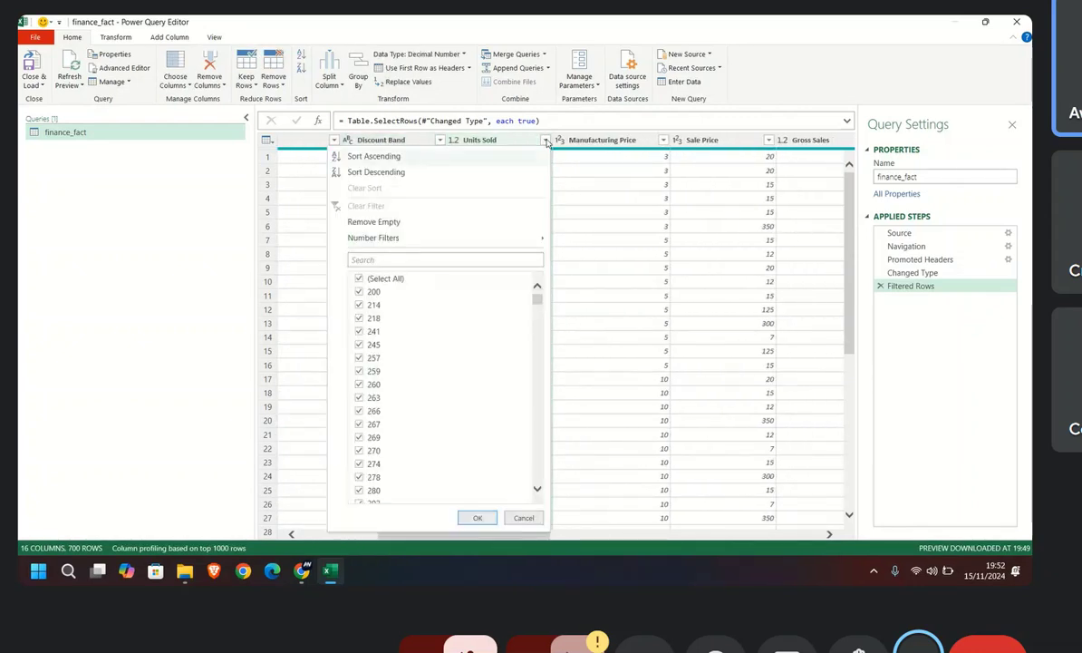
{"action": "scroll", "coordinate": [406, 377], "scroll_direction": "down", "scroll_amount": 10}
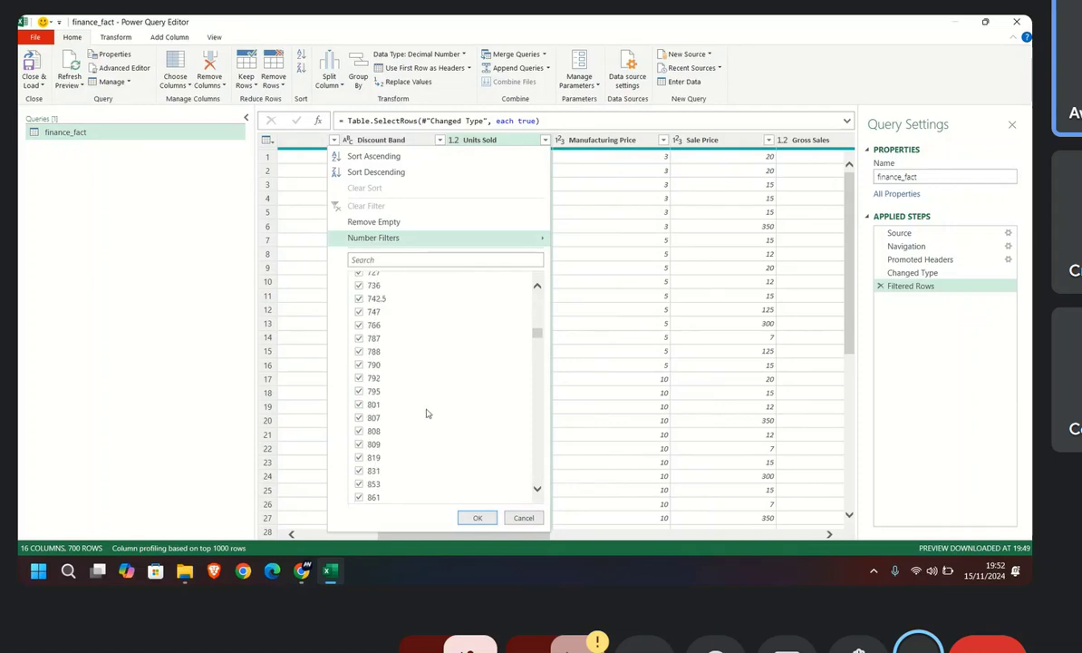
{"action": "left_click_drag", "start_coordinate": [538, 336], "coordinate": [537, 292]}
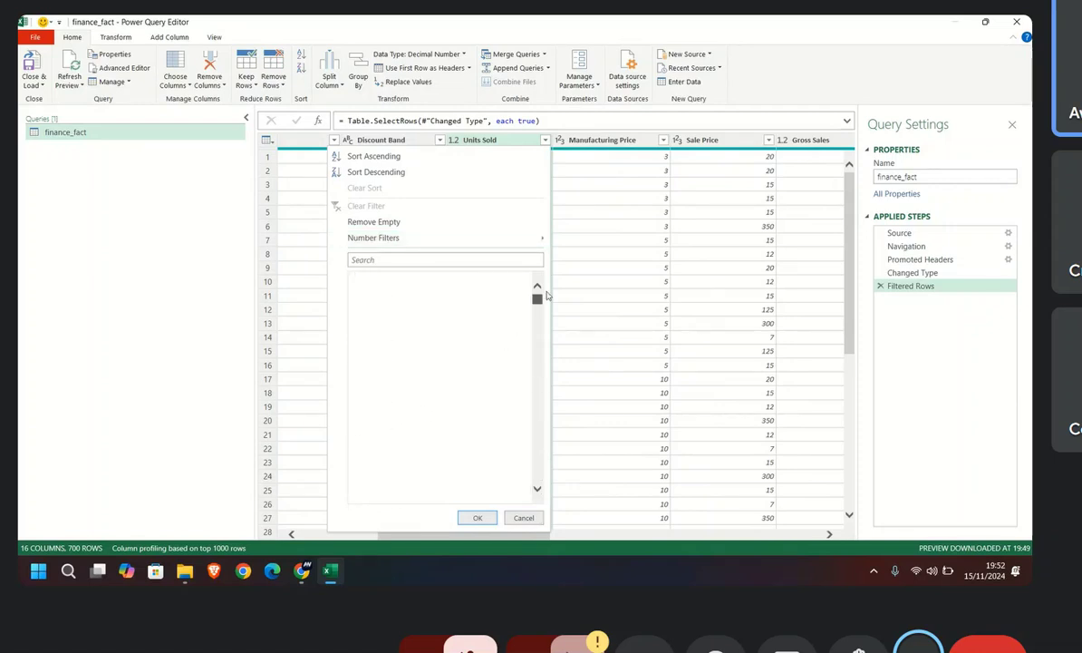
{"action": "left_click", "coordinate": [476, 518]}
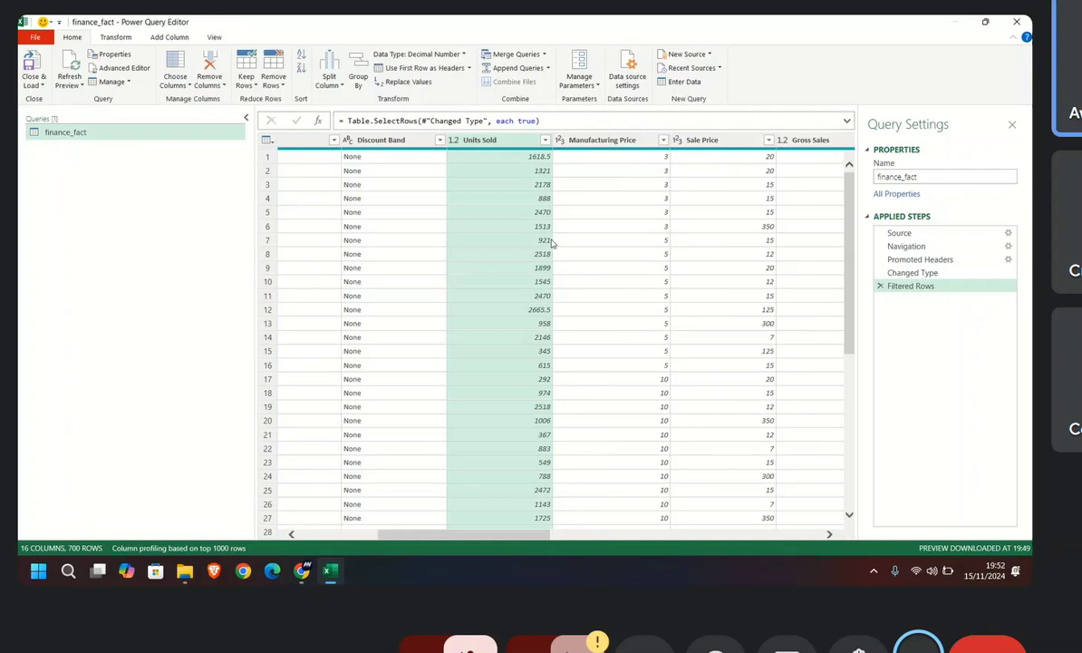
{"action": "left_click", "coordinate": [664, 141]}
{"action": "left_click", "coordinate": [596, 379]}
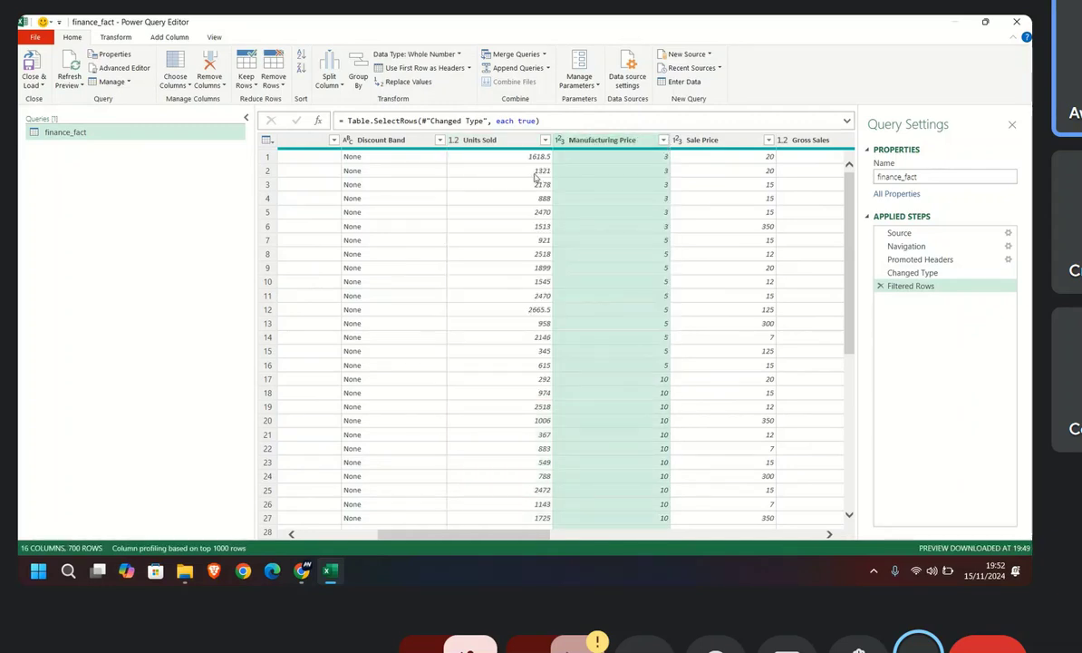
Step: View the available data types for the Units Sold and Manufacturing Price columns
{"action": "left_click", "coordinate": [455, 142]}
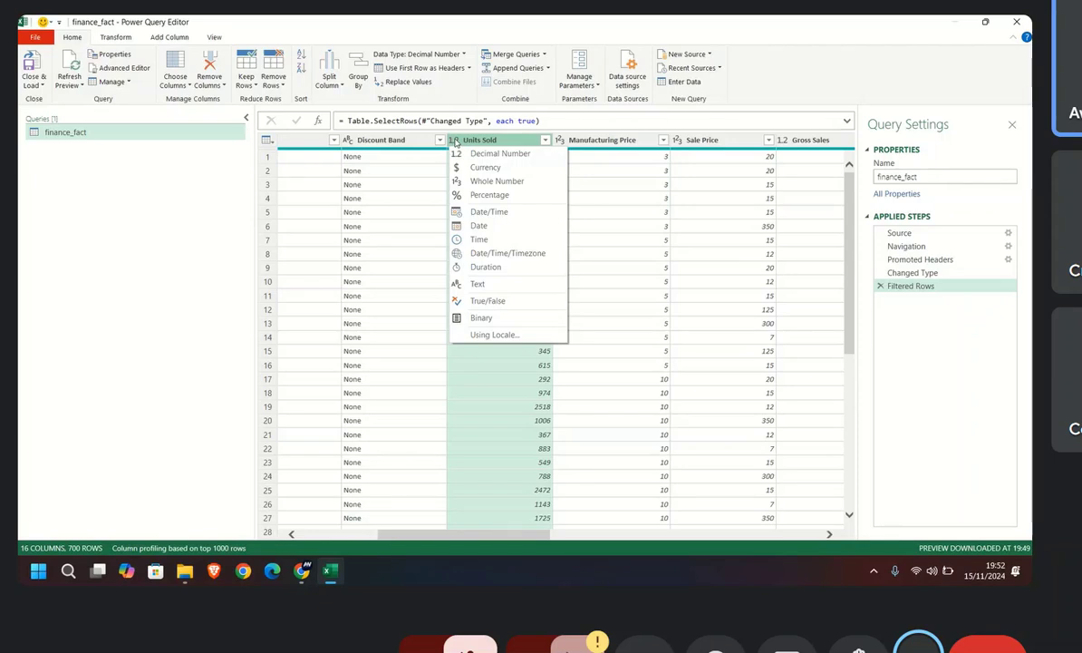
{"action": "left_click", "coordinate": [561, 140]}
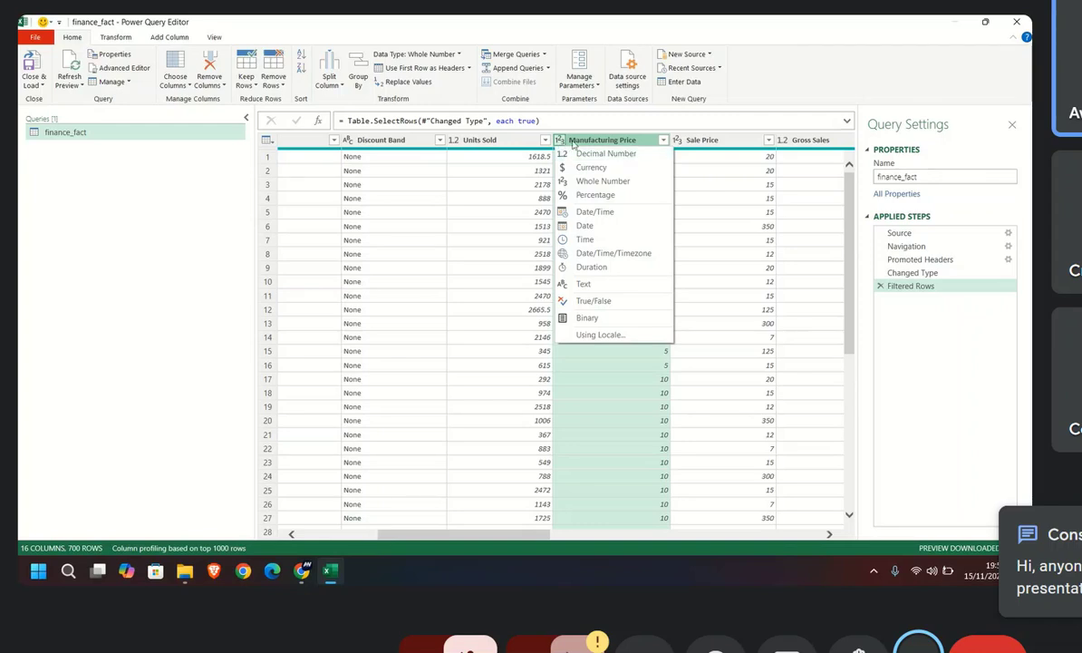
{"action": "left_click", "coordinate": [673, 143]}
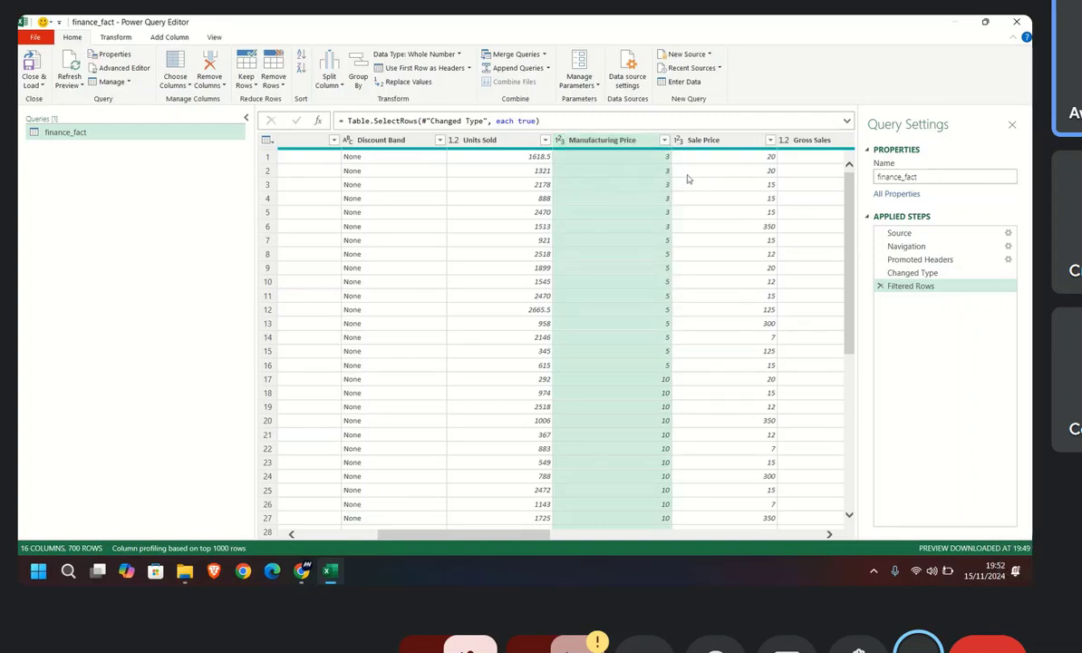
Step: Look across row 4 to the Sales column and view the data type options of the Discounts column
{"action": "left_click", "coordinate": [509, 197]}
{"action": "left_click", "coordinate": [567, 203]}
{"action": "key", "text": "Right"}
{"action": "key", "text": "Right"}
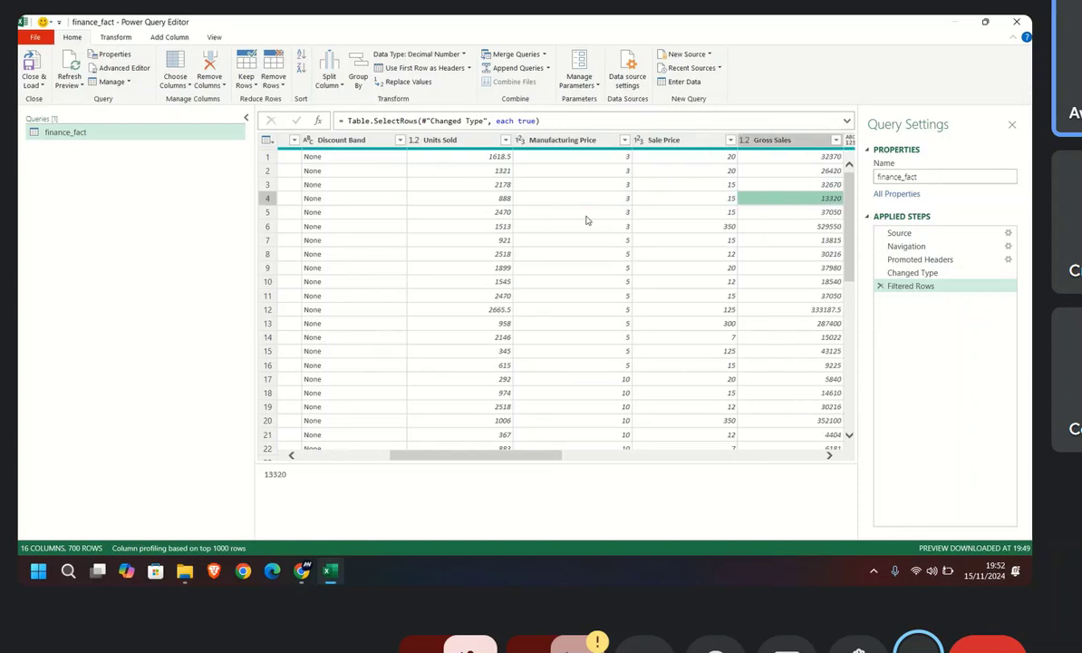
{"action": "key", "text": "Right"}
{"action": "key", "text": "Right"}
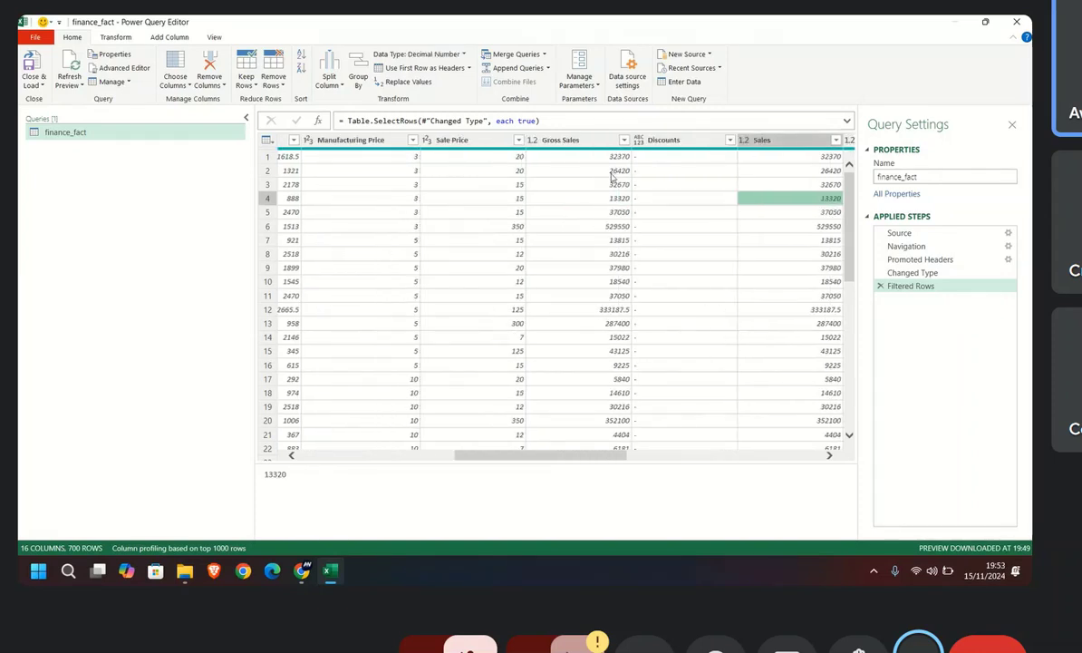
{"action": "left_click", "coordinate": [666, 140]}
{"action": "left_click", "coordinate": [638, 140]}
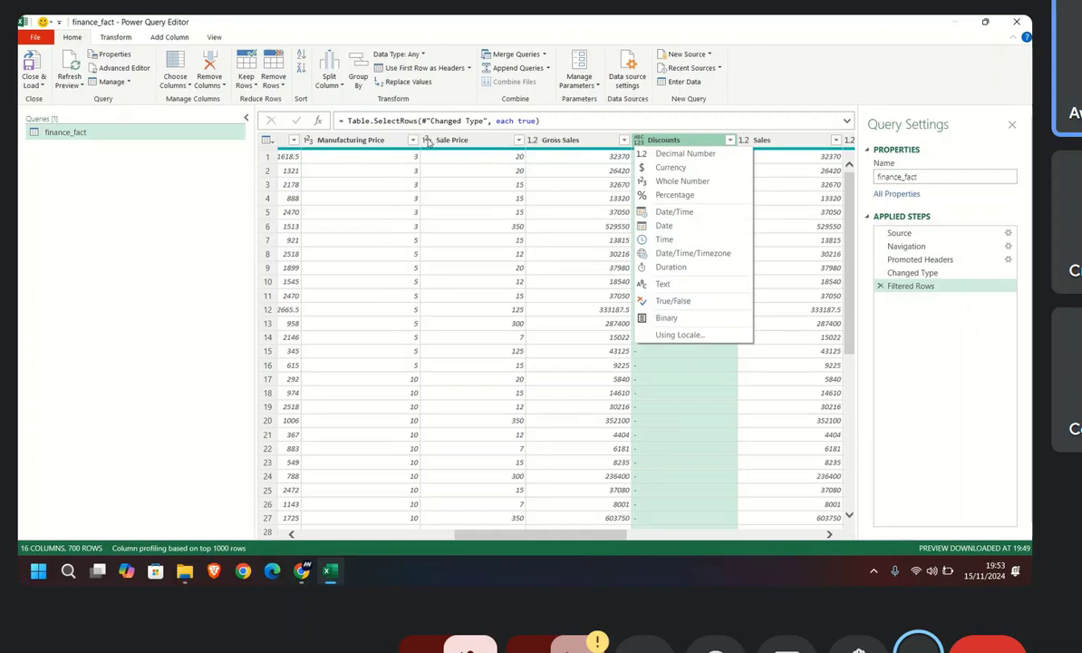
{"action": "left_click", "coordinate": [481, 184]}
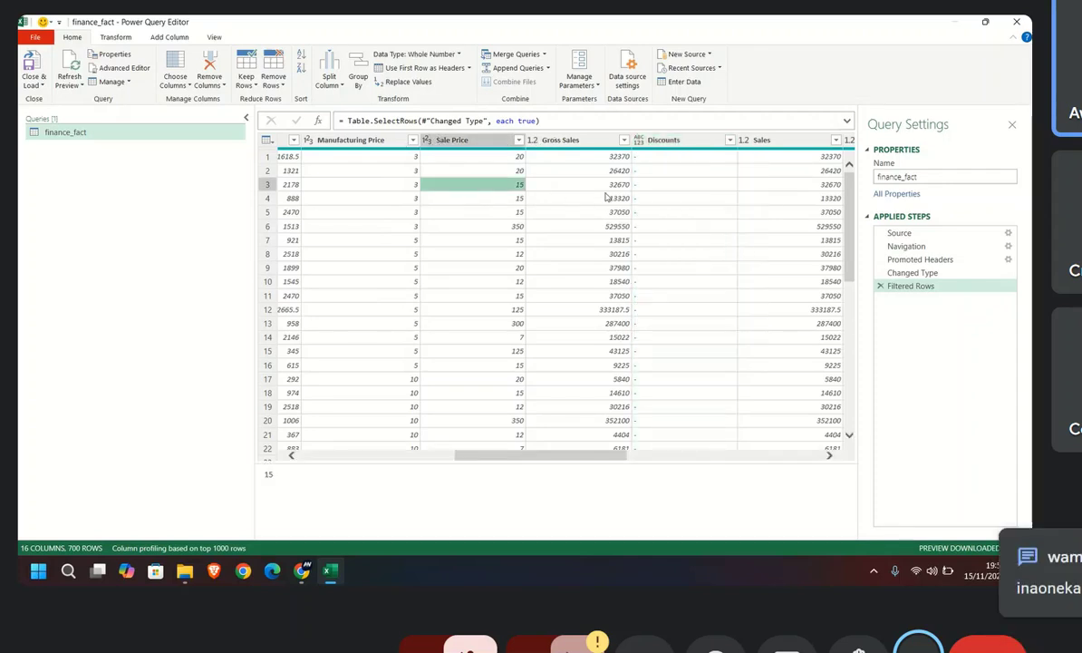
Step: Look through the distinct values in the Discounts column's filter list
{"action": "left_click", "coordinate": [729, 140]}
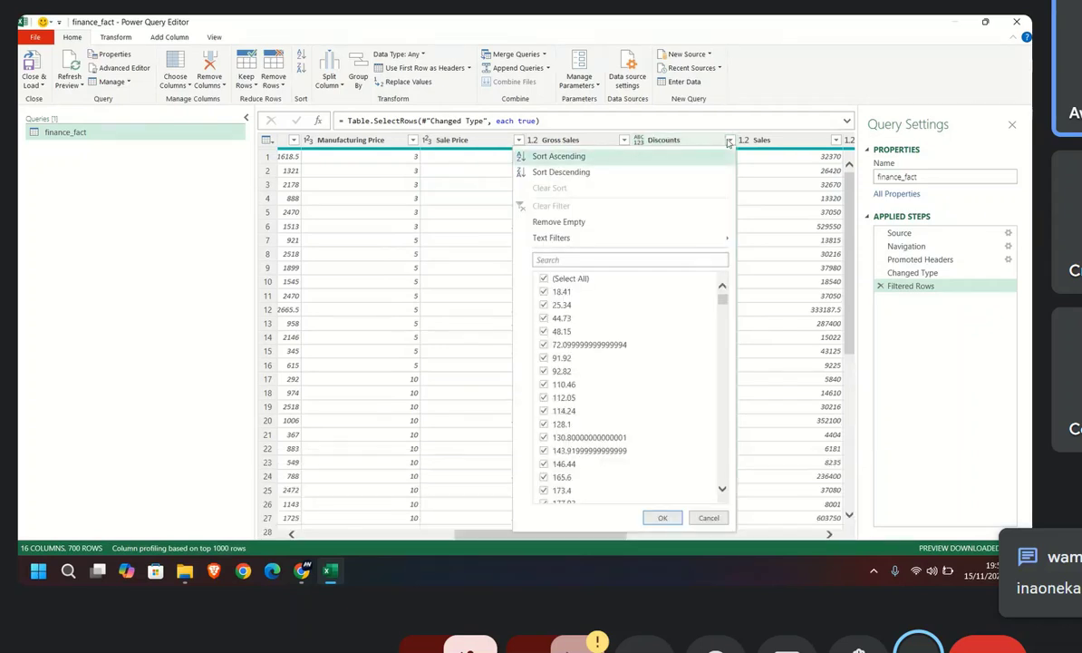
{"action": "scroll", "coordinate": [582, 380], "scroll_direction": "down", "scroll_amount": 7}
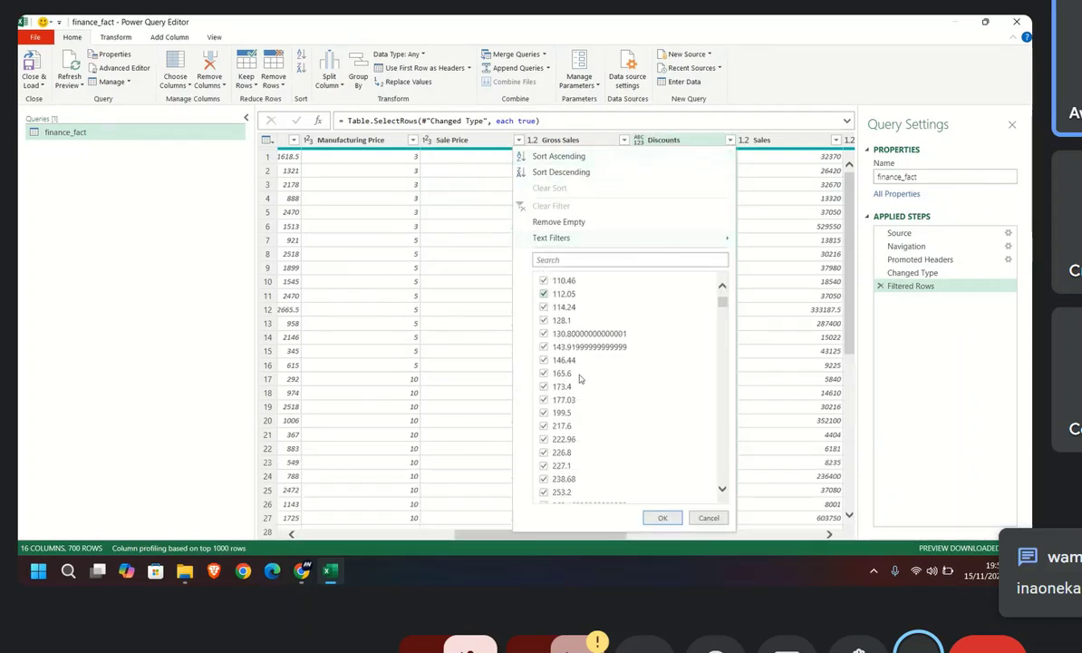
{"action": "scroll", "coordinate": [581, 381], "scroll_direction": "up", "scroll_amount": 7}
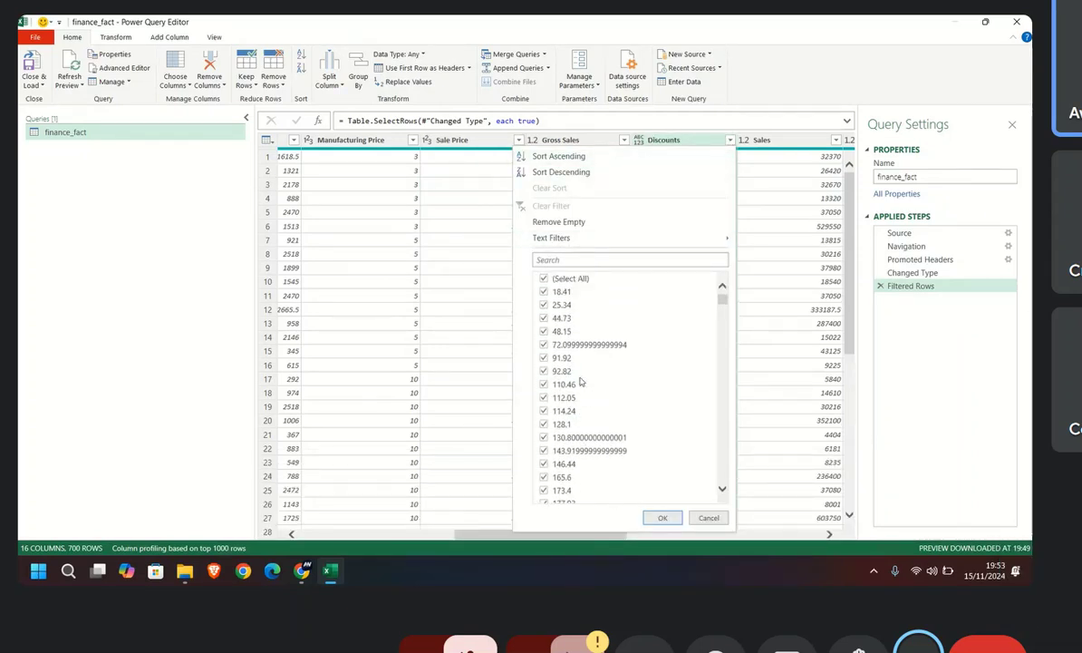
{"action": "scroll", "coordinate": [581, 381], "scroll_direction": "down", "scroll_amount": 2}
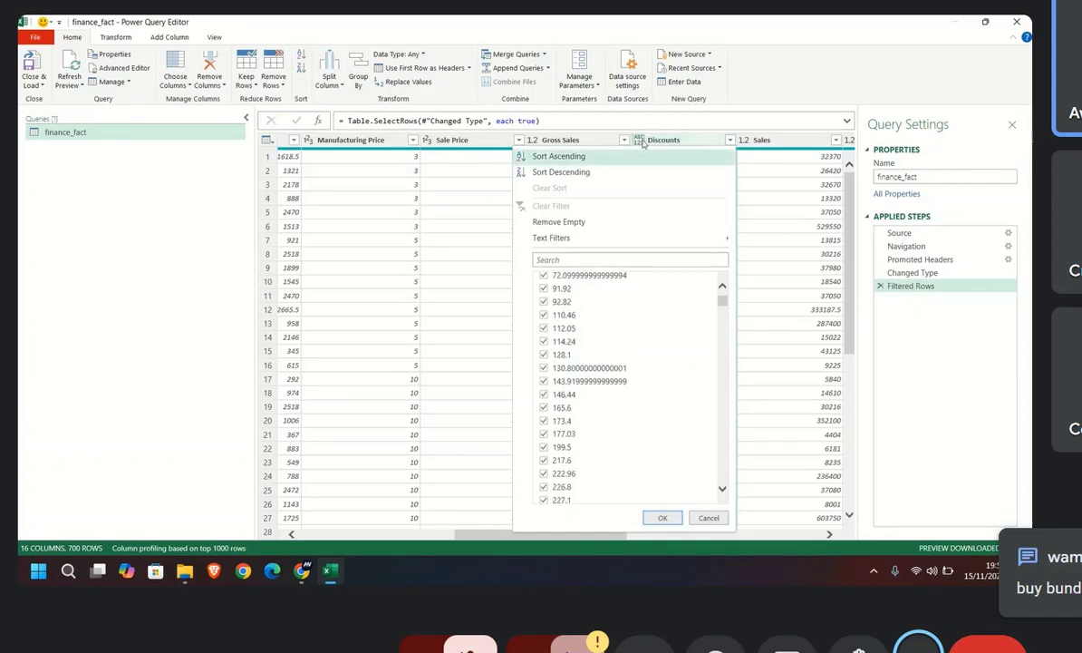
Step: Try changing the Discounts column's data type to Decimal Number and look through the converted rows
{"action": "left_click", "coordinate": [641, 141]}
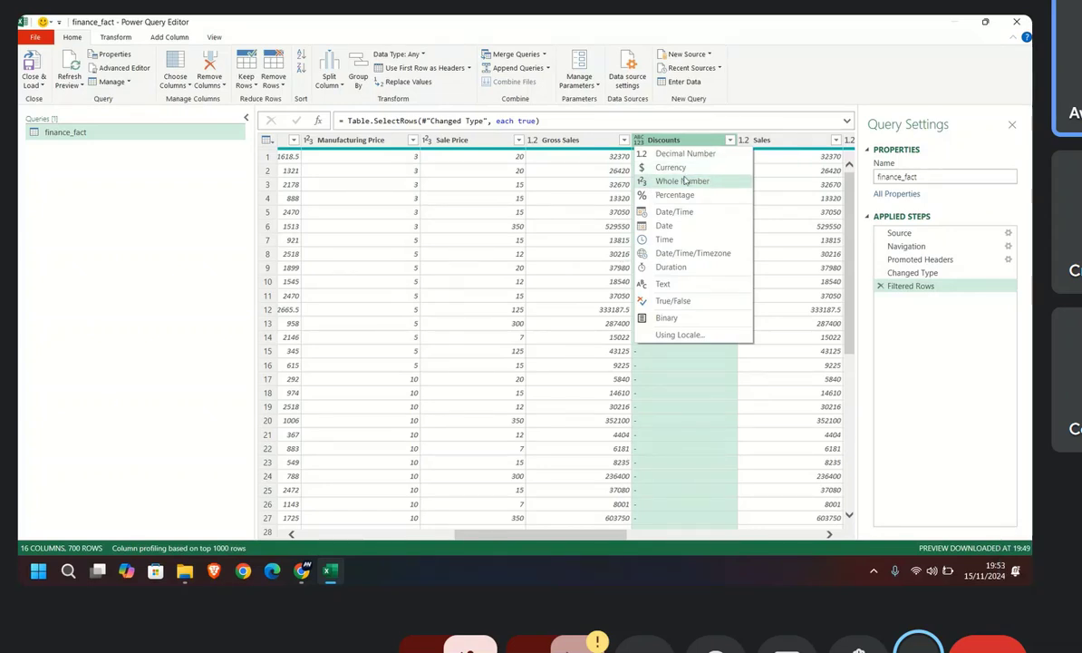
{"action": "left_click", "coordinate": [681, 155]}
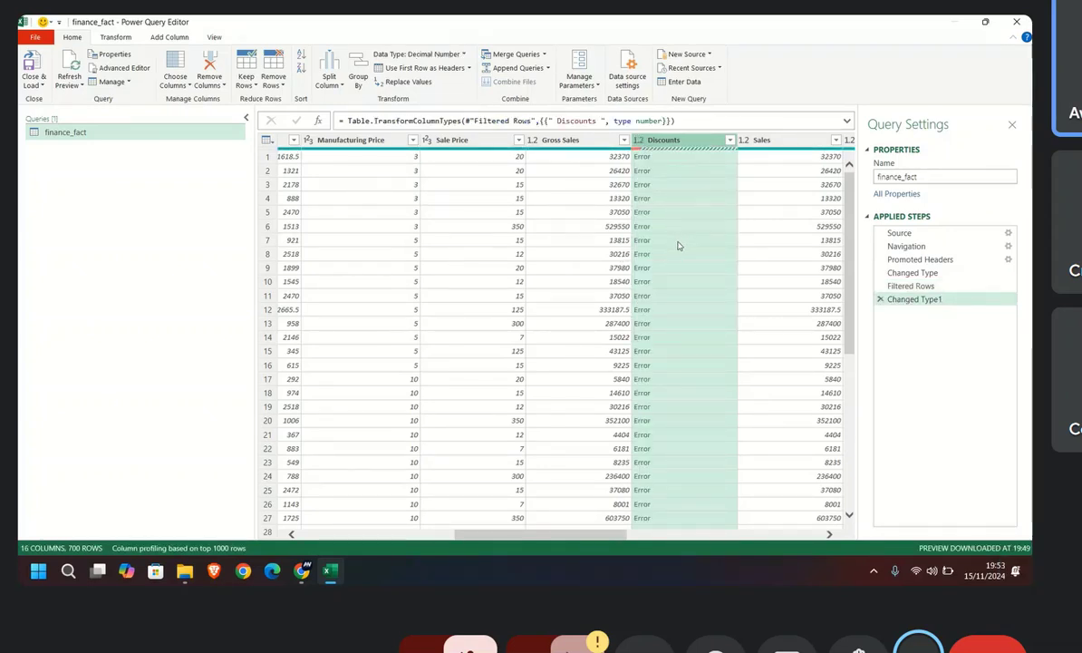
{"action": "scroll", "coordinate": [682, 263], "scroll_direction": "down", "scroll_amount": 18}
{"action": "scroll", "coordinate": [659, 382], "scroll_direction": "up", "scroll_amount": 16}
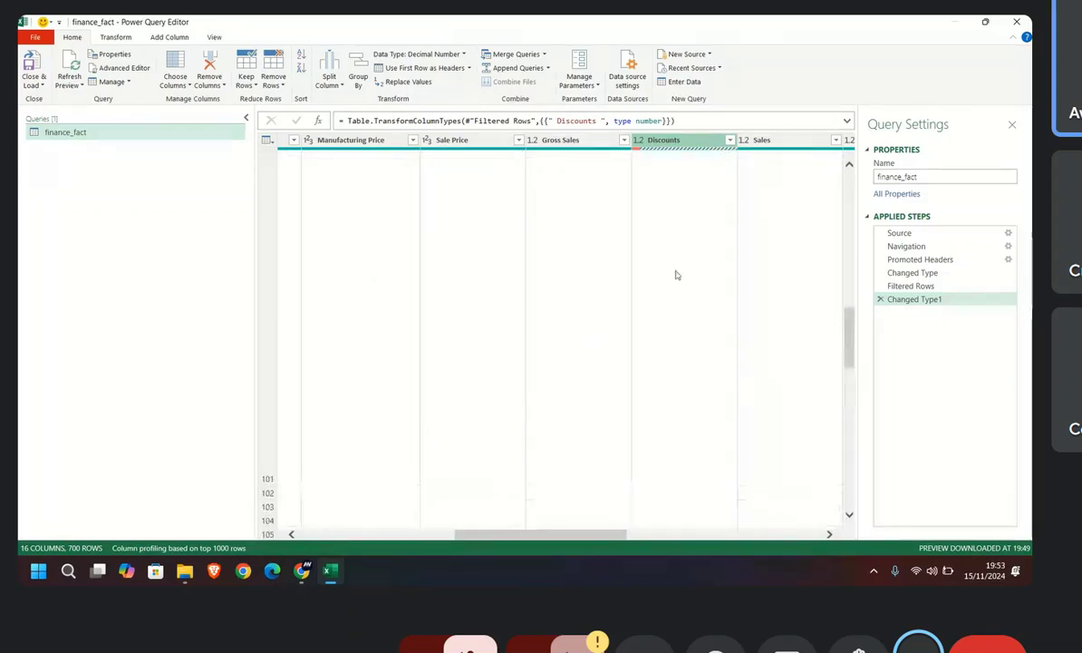
{"action": "scroll", "coordinate": [675, 272], "scroll_direction": "up", "scroll_amount": 3}
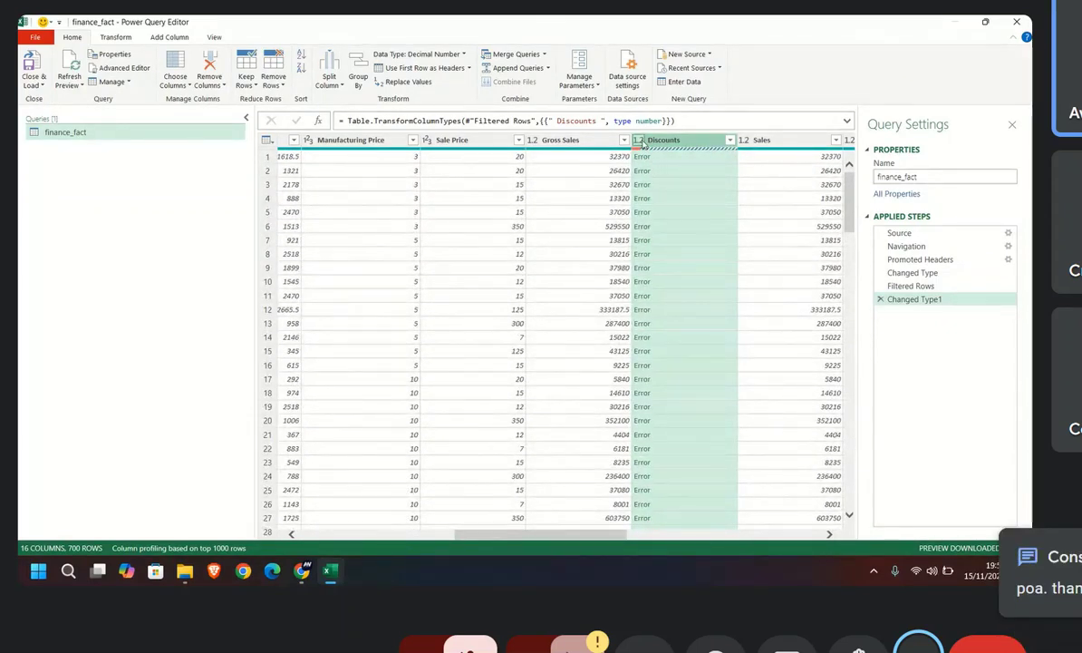
Step: Inspect the error details of a Discounts cell and delete the Changed Type1 step
{"action": "left_click", "coordinate": [639, 140]}
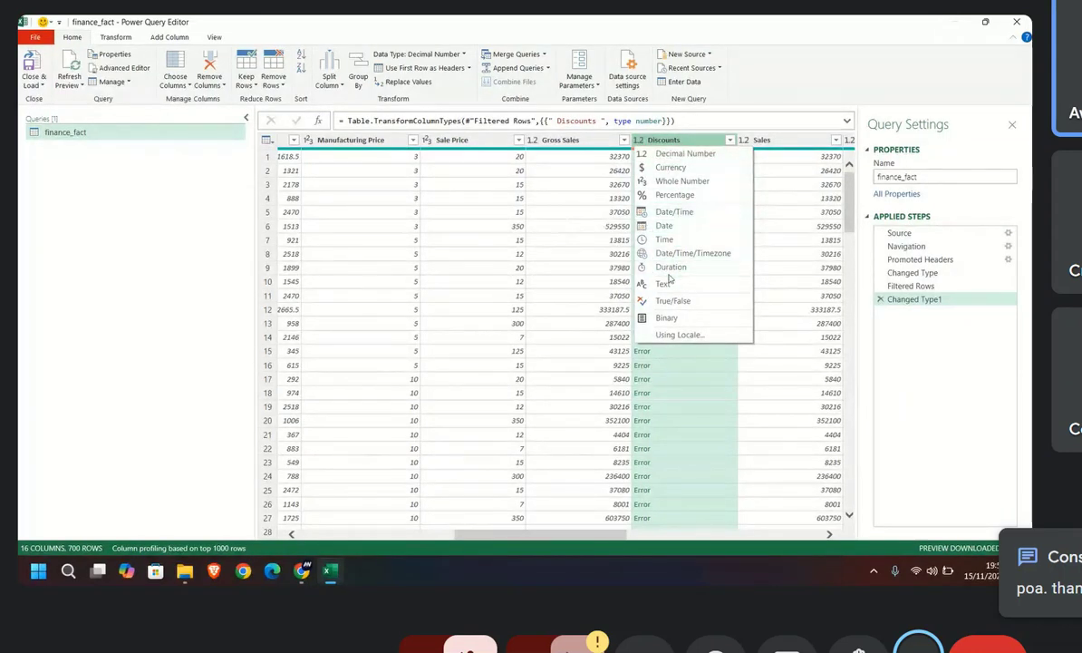
{"action": "left_click", "coordinate": [669, 380]}
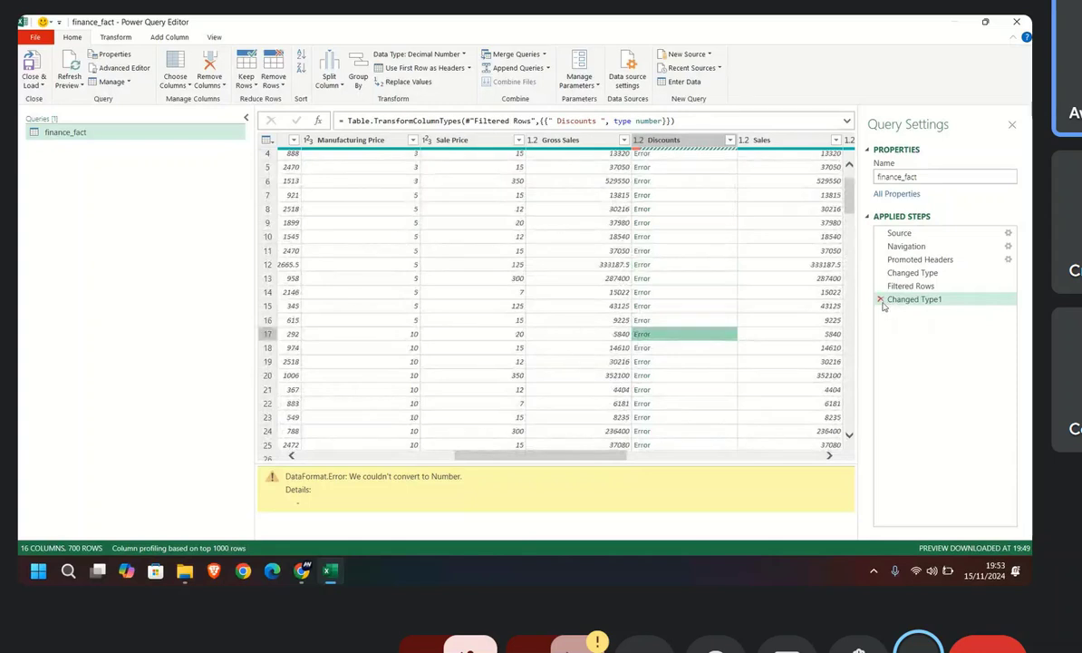
{"action": "left_click", "coordinate": [879, 300]}
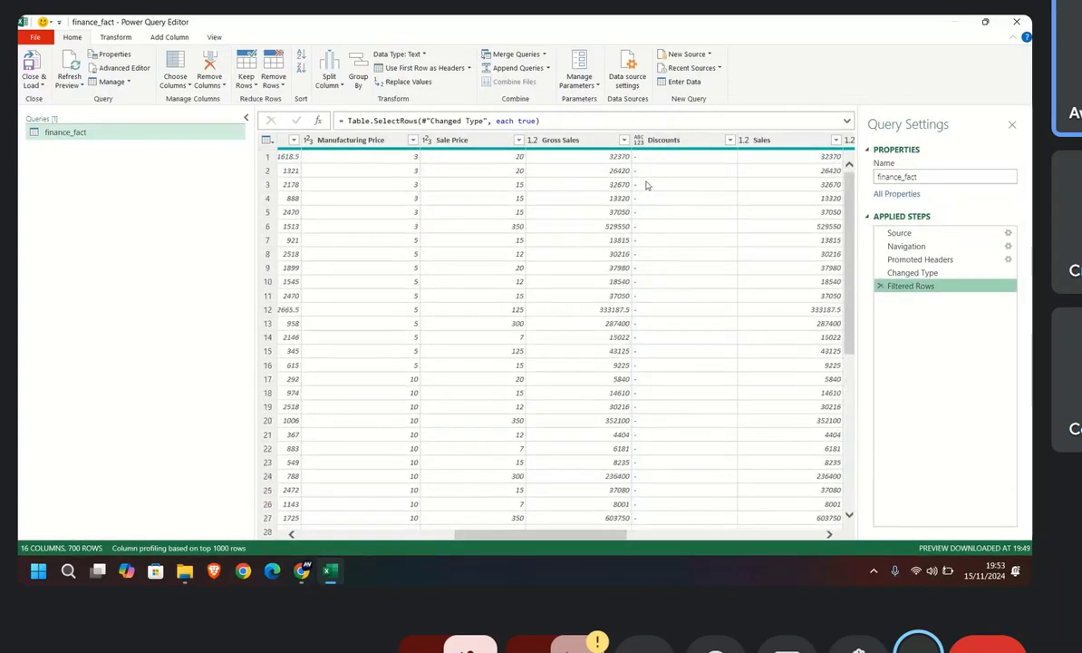
Step: Look across to the Profit column, view its data type options and look through its rows
{"action": "scroll", "coordinate": [511, 536], "scroll_direction": "right", "scroll_amount": 4}
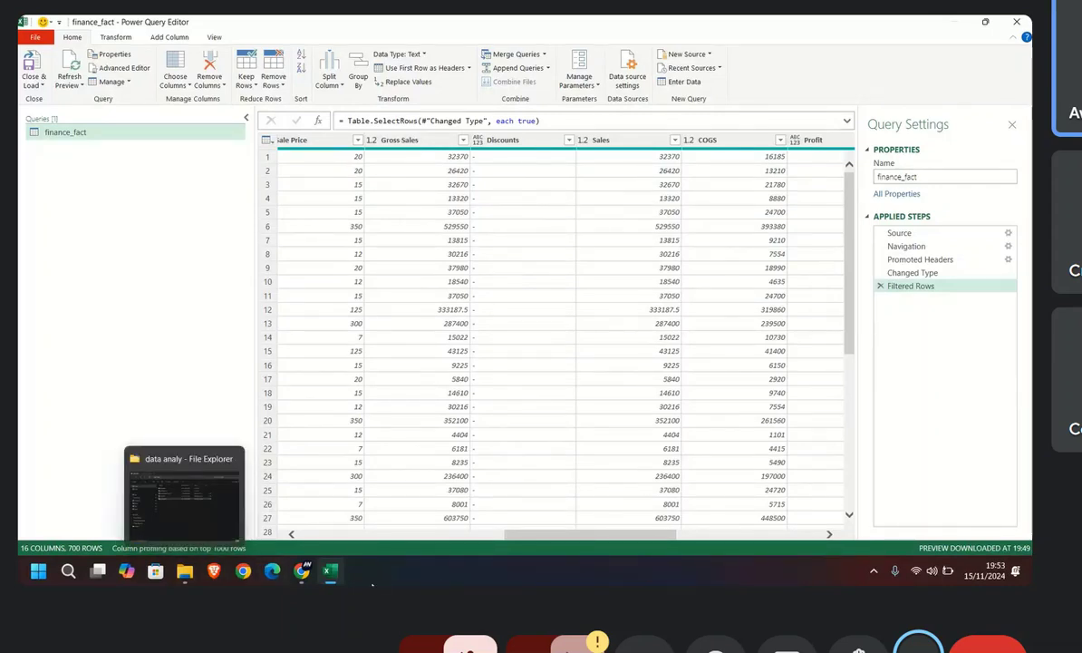
{"action": "mouse_move", "coordinate": [330, 570]}
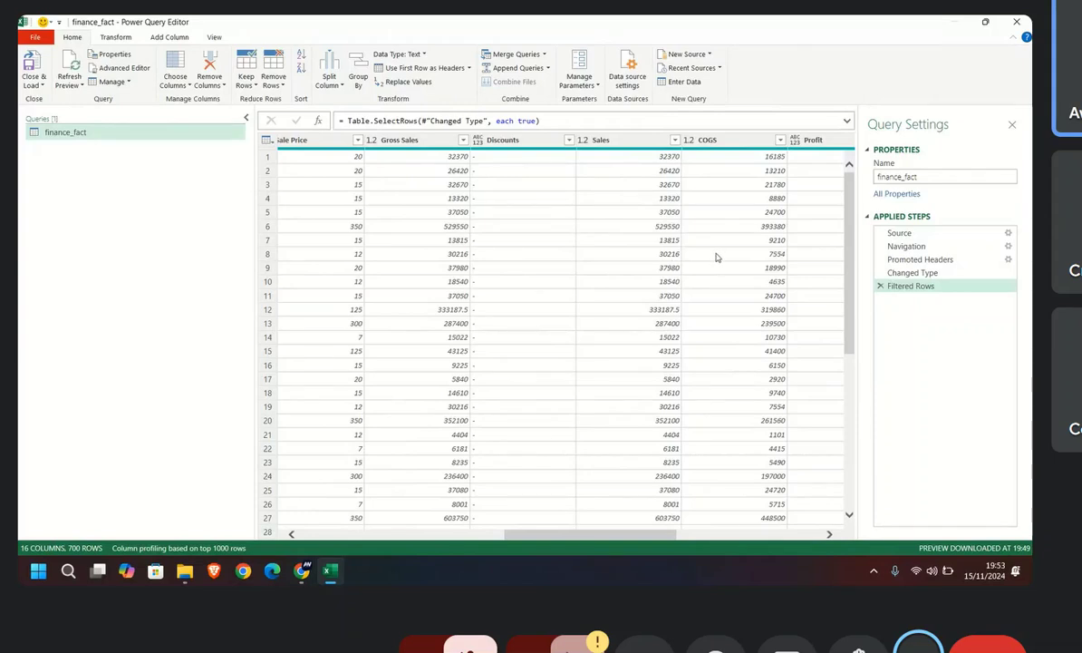
{"action": "left_click_drag", "start_coordinate": [590, 536], "coordinate": [664, 507]}
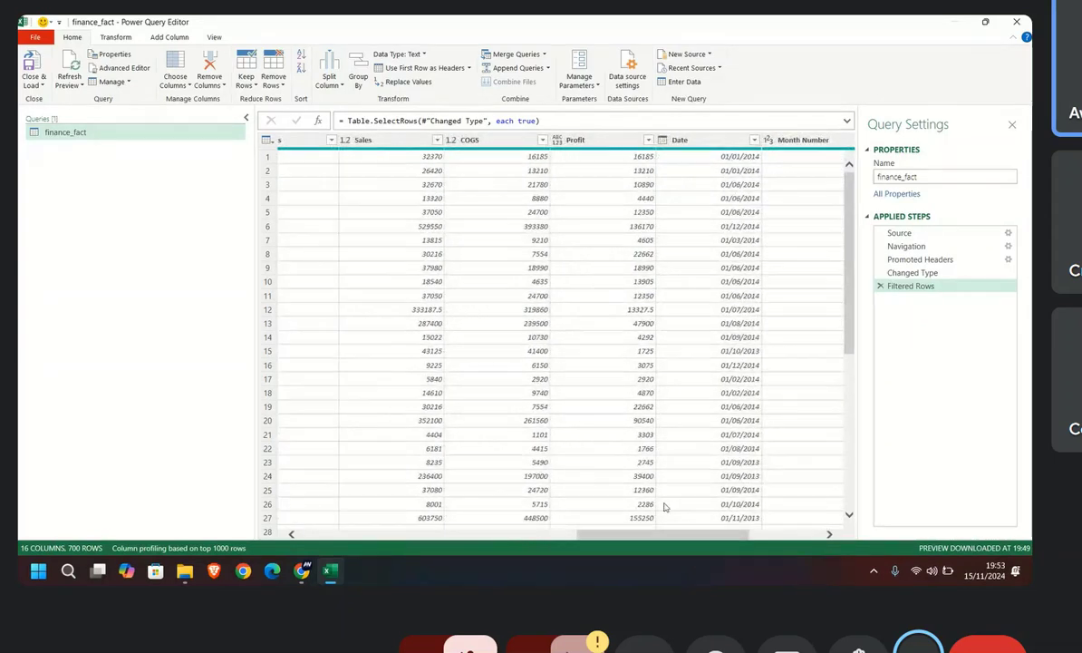
{"action": "left_click", "coordinate": [559, 142]}
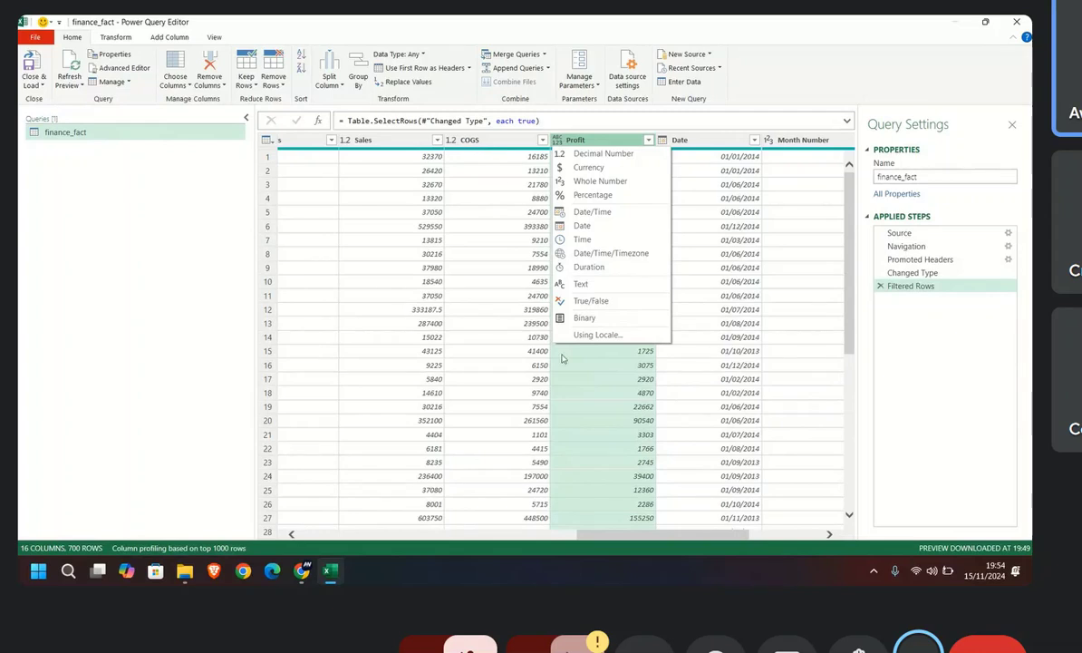
{"action": "left_click", "coordinate": [591, 387]}
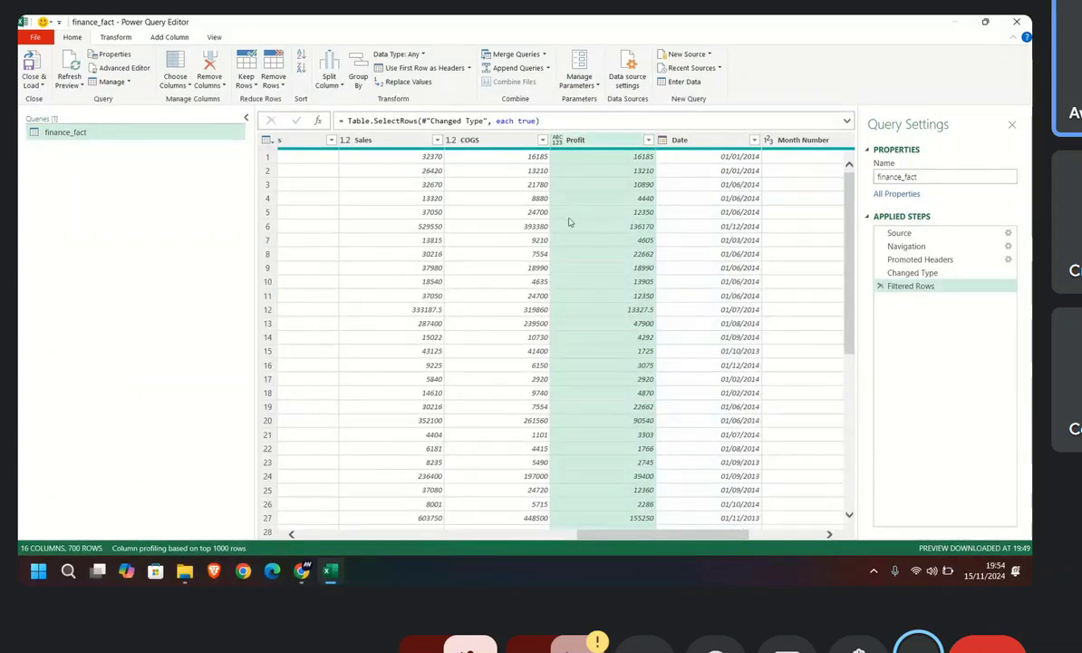
{"action": "scroll", "coordinate": [570, 237], "scroll_direction": "down", "scroll_amount": 5}
{"action": "scroll", "coordinate": [571, 237], "scroll_direction": "up", "scroll_amount": 5}
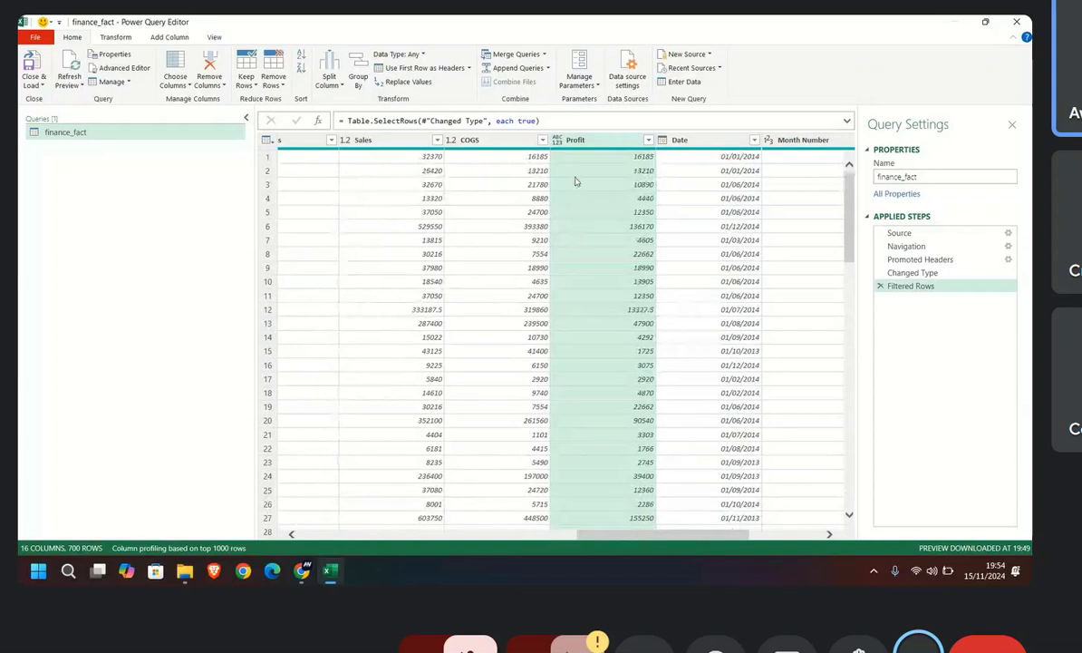
Step: Try changing the Profit column's data type to Decimal Number and check its column quality summary
{"action": "left_click", "coordinate": [559, 140]}
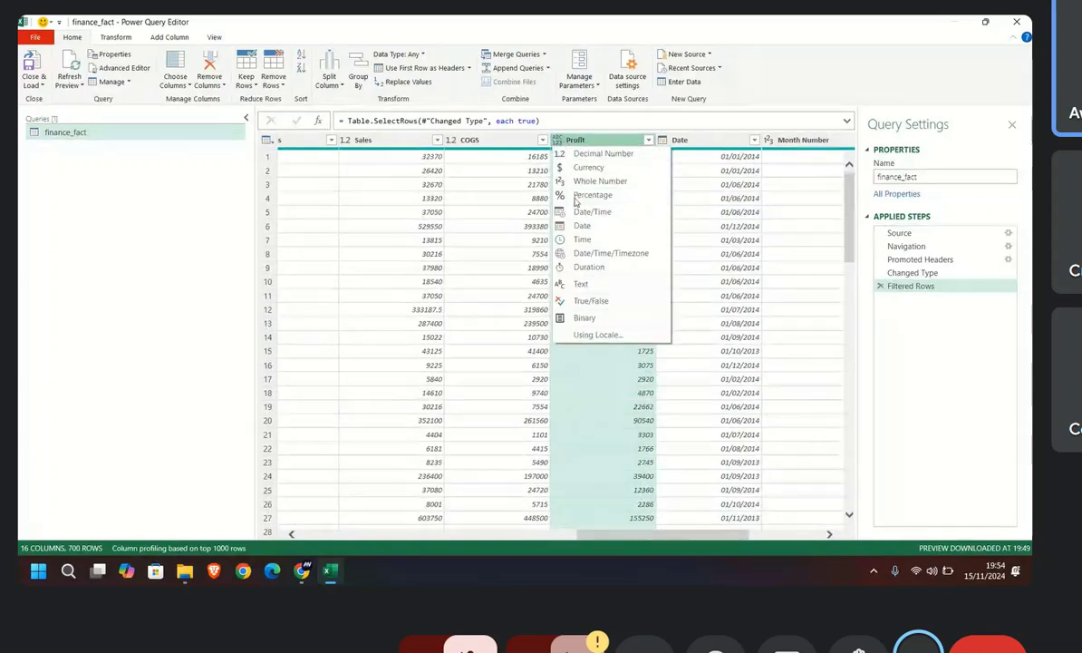
{"action": "left_click", "coordinate": [603, 154]}
{"action": "scroll", "coordinate": [635, 260], "scroll_direction": "down", "scroll_amount": 1}
{"action": "scroll", "coordinate": [635, 260], "scroll_direction": "up", "scroll_amount": 1}
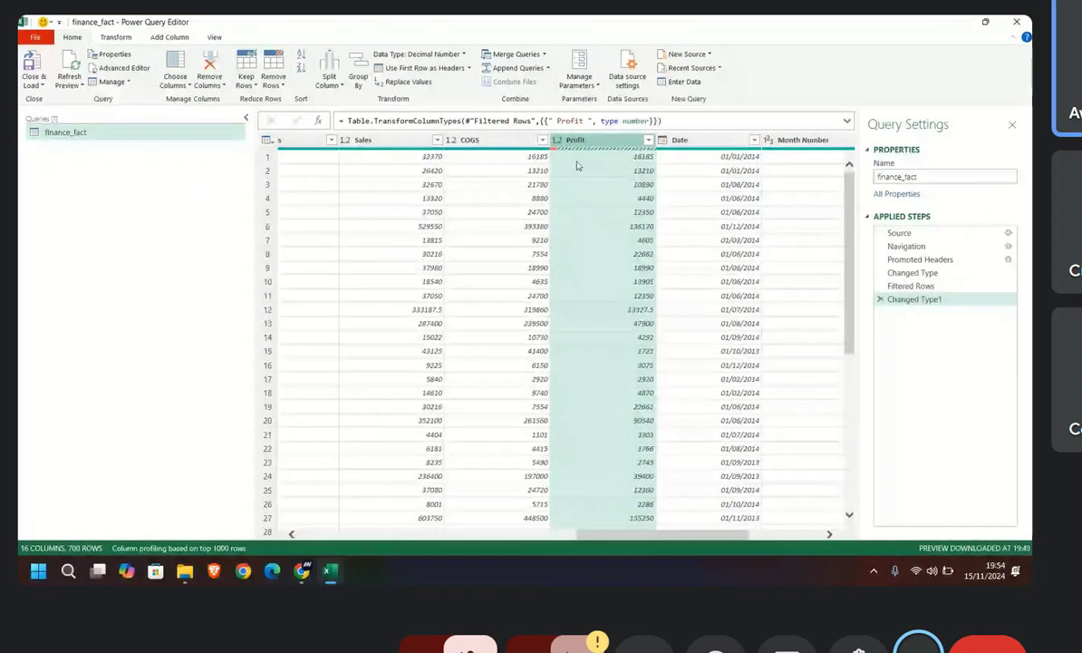
{"action": "mouse_move", "coordinate": [555, 152]}
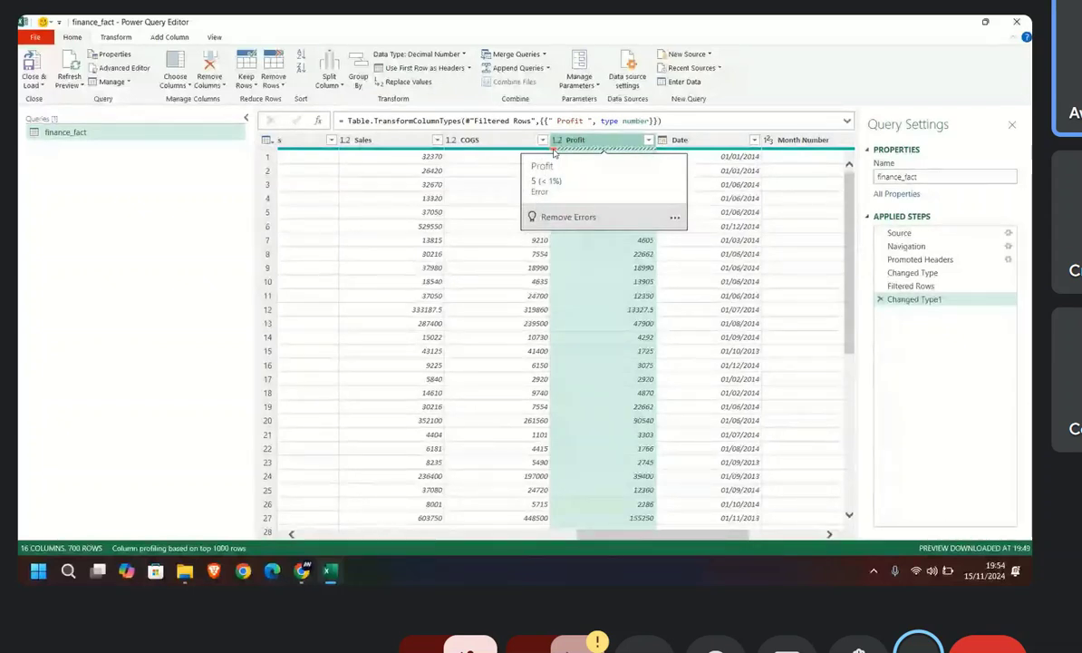
Step: Look through the Profit column's filter values and apply the filter with all values selected
{"action": "left_click", "coordinate": [649, 141]}
{"action": "scroll", "coordinate": [526, 345], "scroll_direction": "down", "scroll_amount": 5}
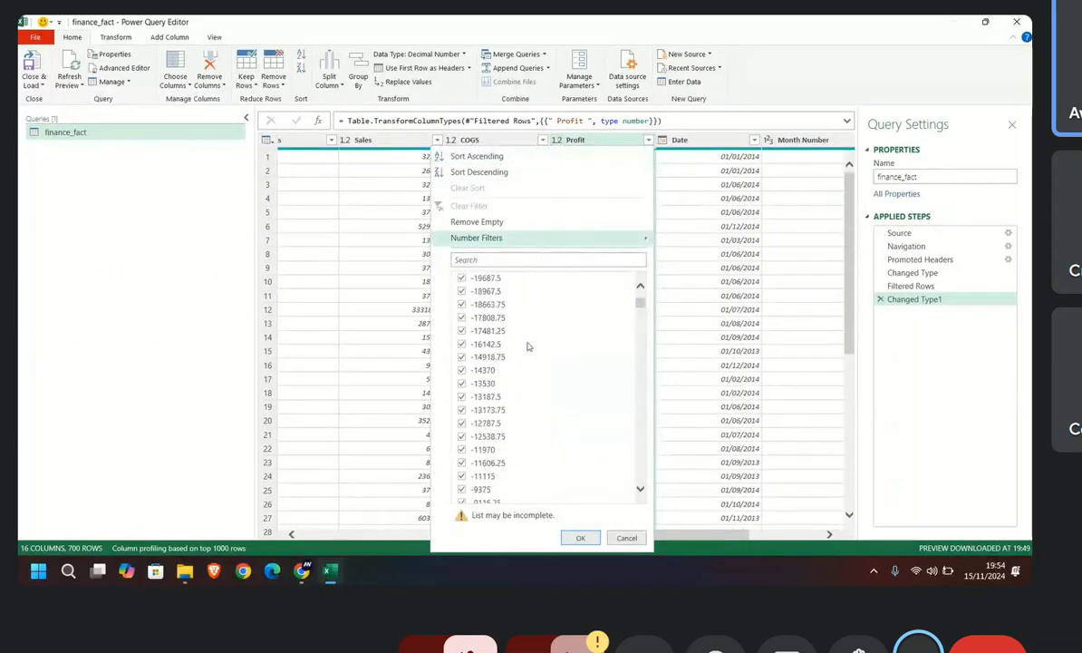
{"action": "scroll", "coordinate": [519, 426], "scroll_direction": "down", "scroll_amount": 10}
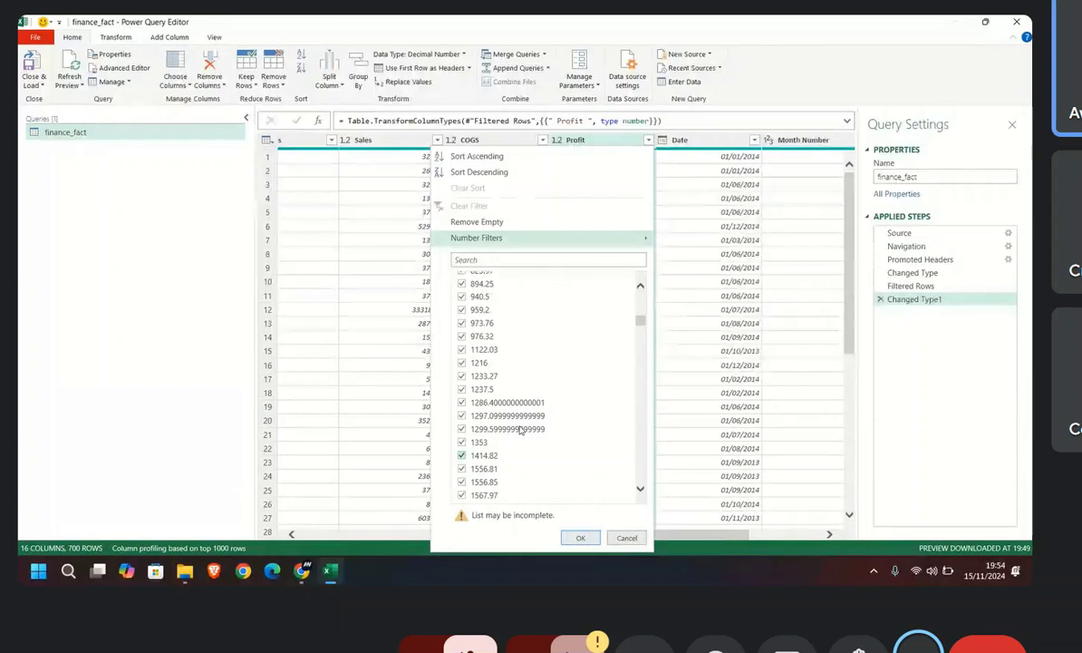
{"action": "scroll", "coordinate": [519, 430], "scroll_direction": "down", "scroll_amount": 3}
{"action": "left_click_drag", "start_coordinate": [640, 324], "coordinate": [640, 485]}
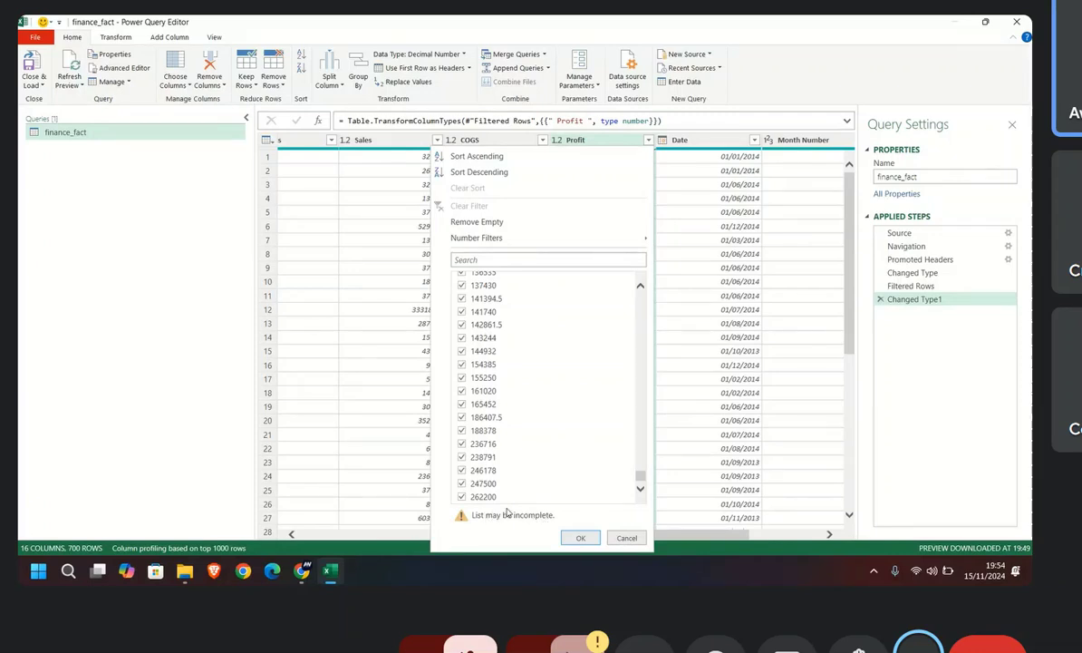
{"action": "left_click", "coordinate": [581, 539]}
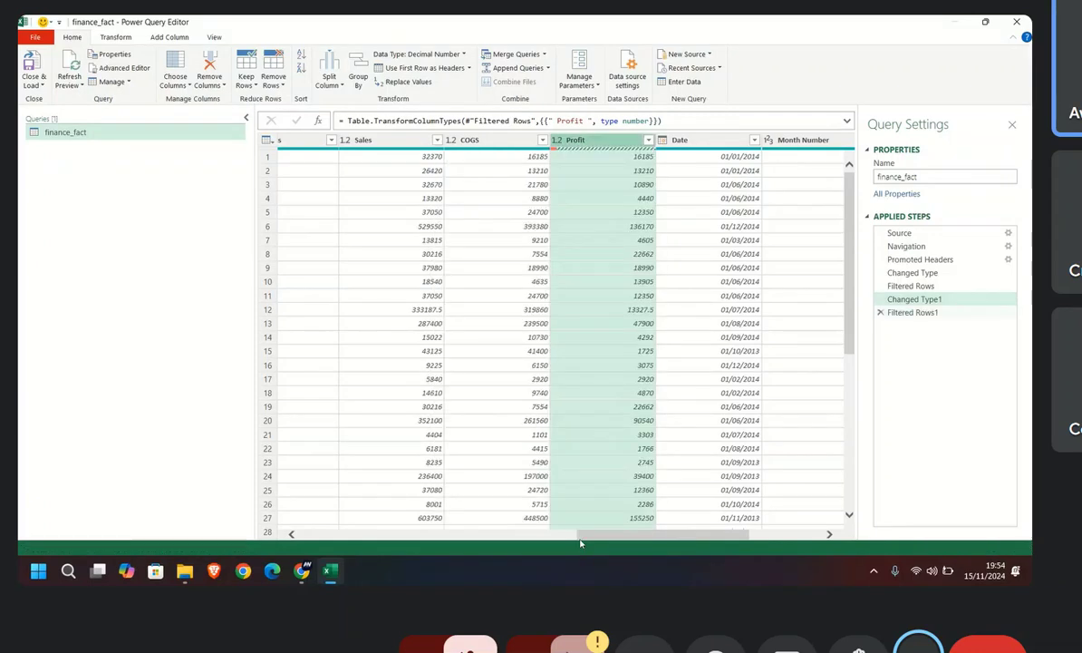
Step: Examine the Profit column's filter list again from the negative values to the largest ones and back through the middle range
{"action": "left_click", "coordinate": [648, 139]}
{"action": "scroll", "coordinate": [534, 415], "scroll_direction": "down", "scroll_amount": 10}
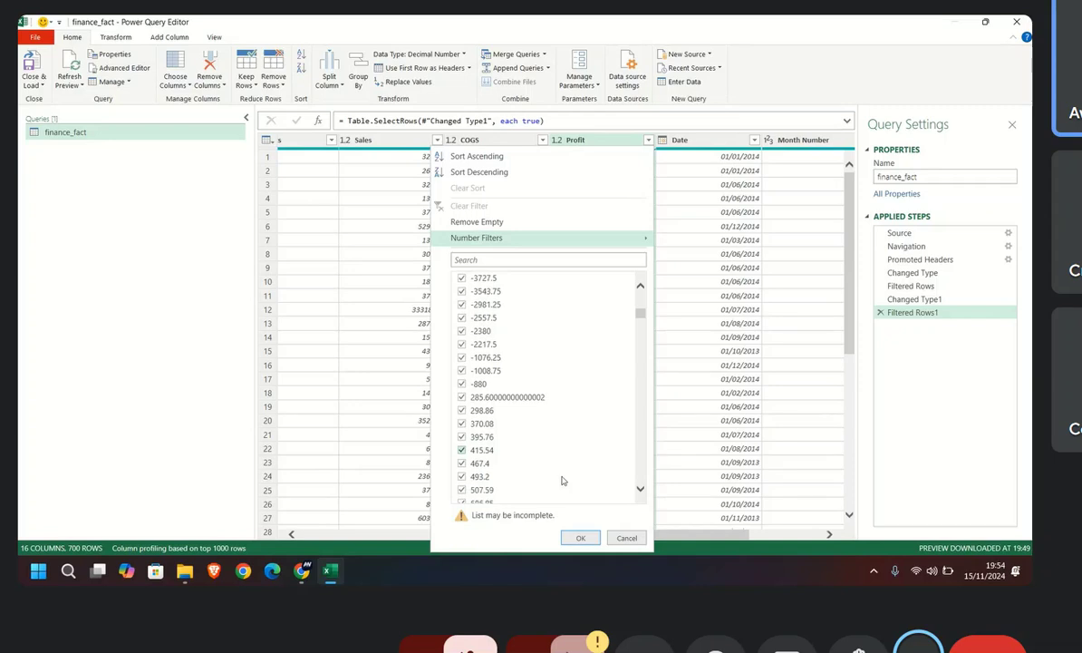
{"action": "left_click_drag", "start_coordinate": [641, 324], "coordinate": [640, 473]}
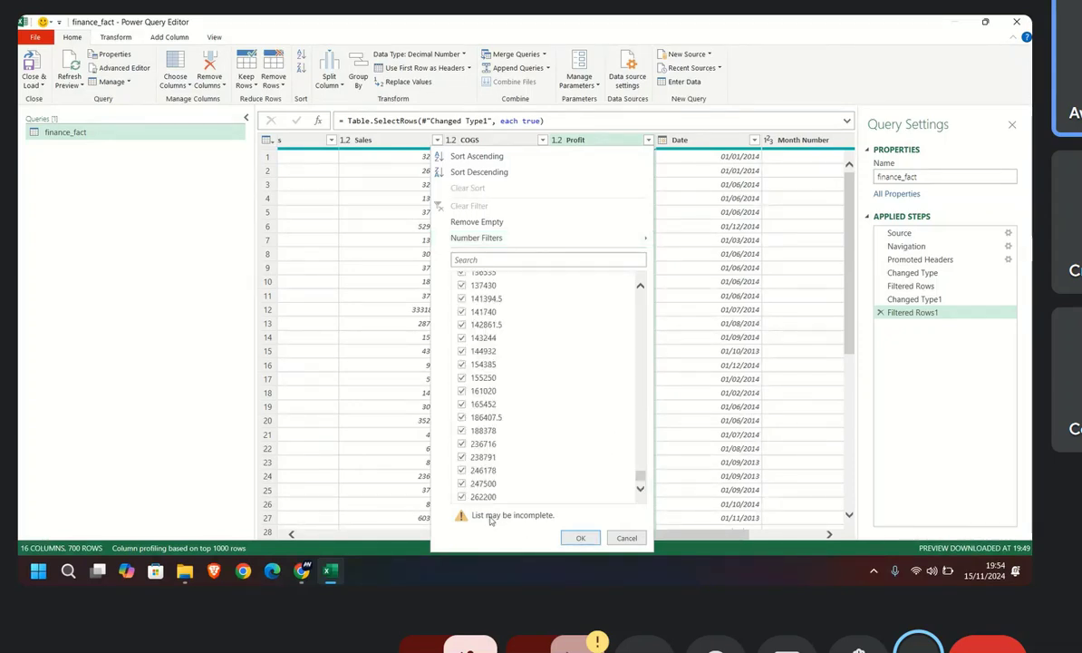
{"action": "left_click", "coordinate": [640, 289]}
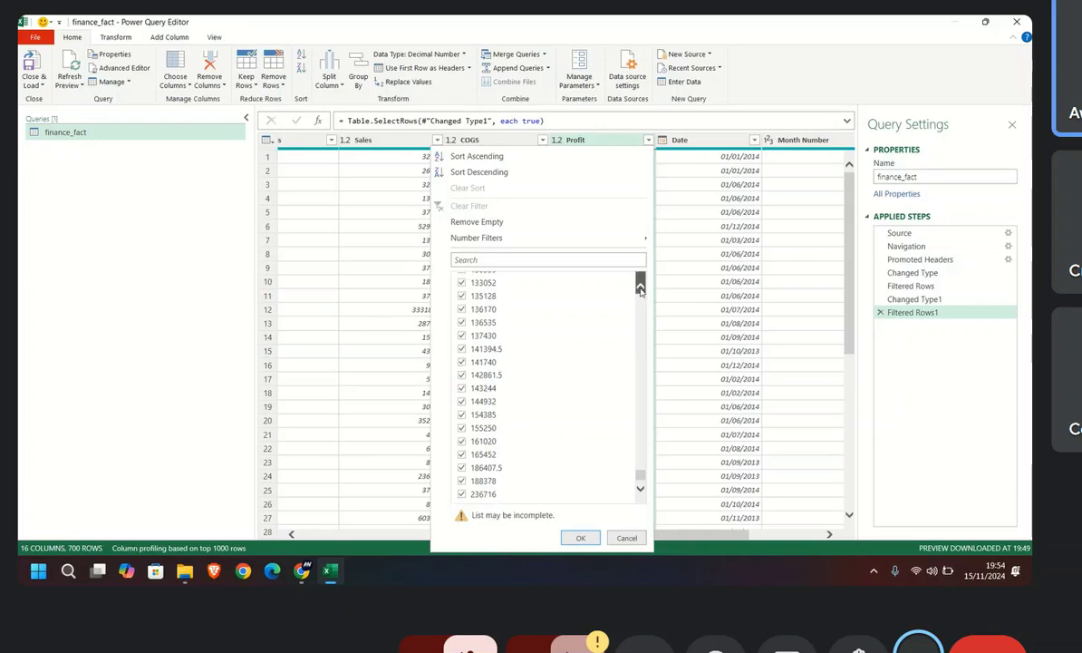
{"action": "left_click", "coordinate": [640, 288]}
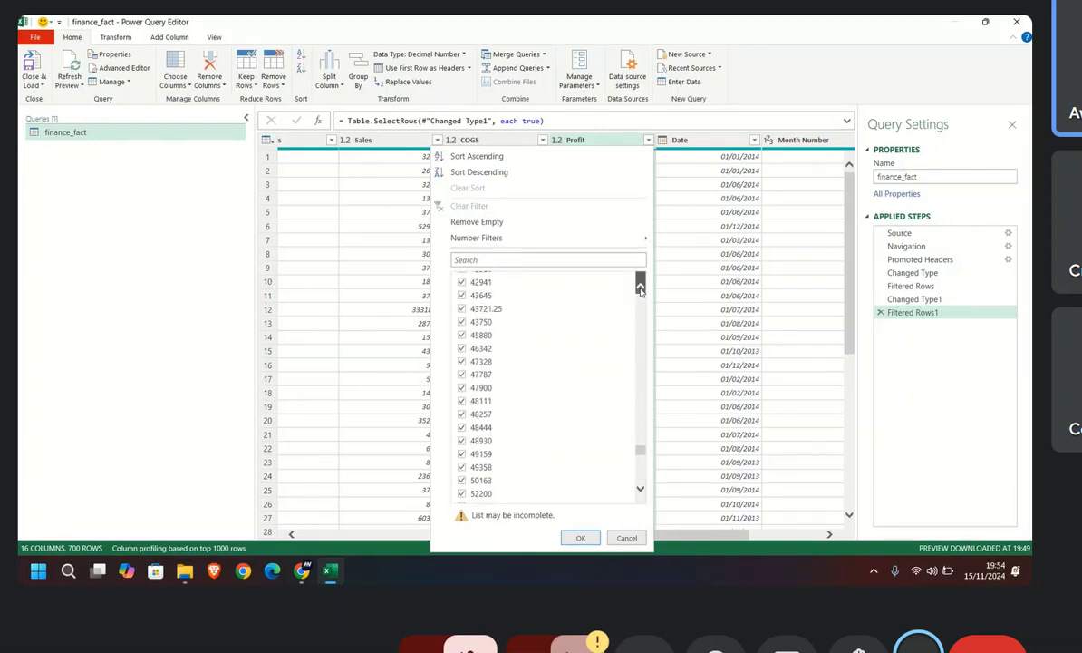
{"action": "left_click", "coordinate": [640, 289]}
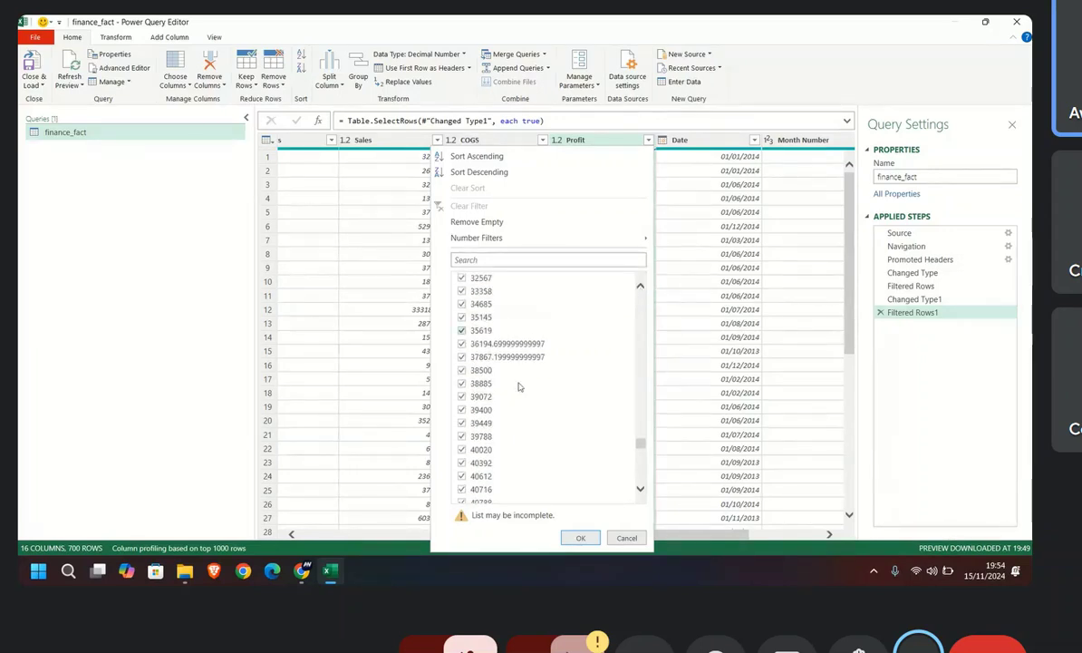
{"action": "left_click", "coordinate": [640, 288]}
{"action": "left_click", "coordinate": [640, 288]}
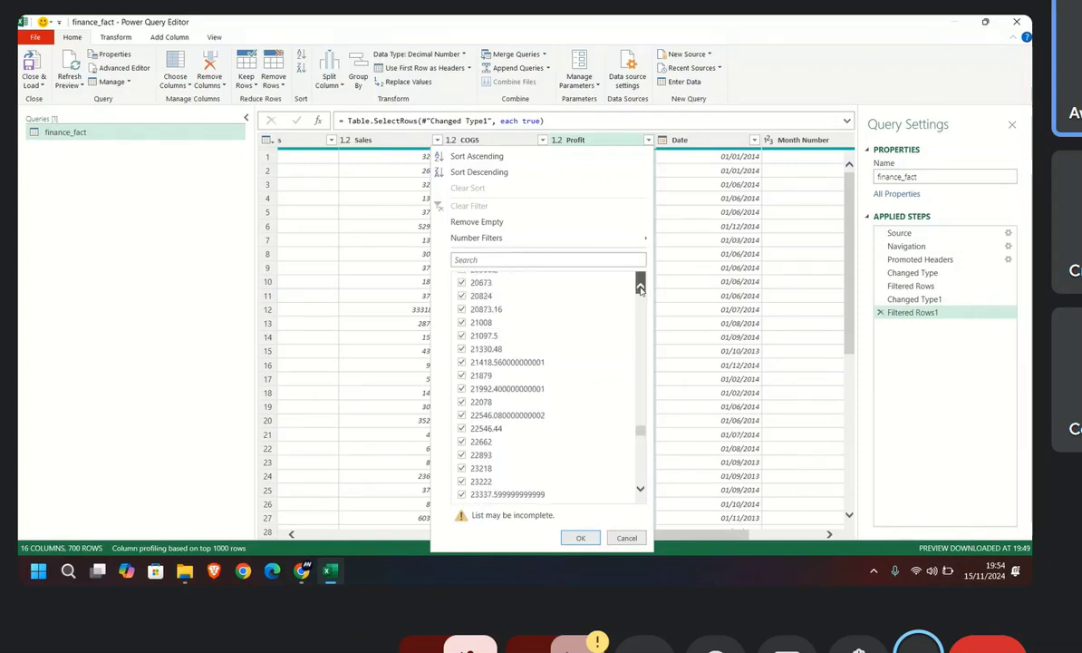
{"action": "left_click", "coordinate": [640, 288]}
{"action": "left_click", "coordinate": [640, 288]}
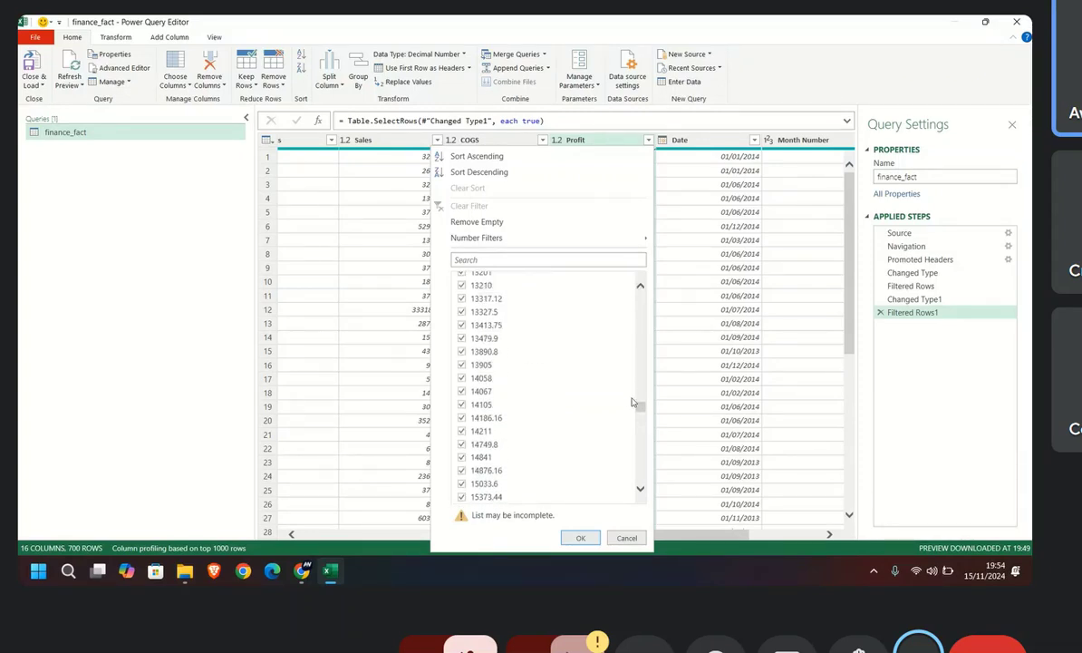
{"action": "left_click", "coordinate": [640, 489]}
{"action": "left_click", "coordinate": [640, 491]}
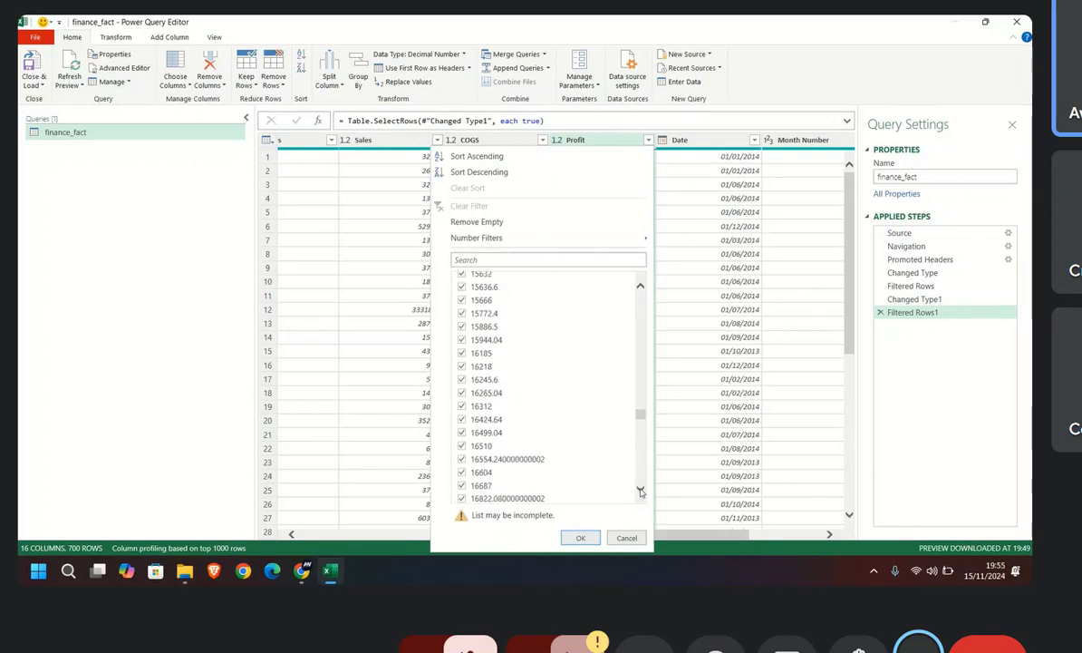
{"action": "left_click", "coordinate": [640, 490]}
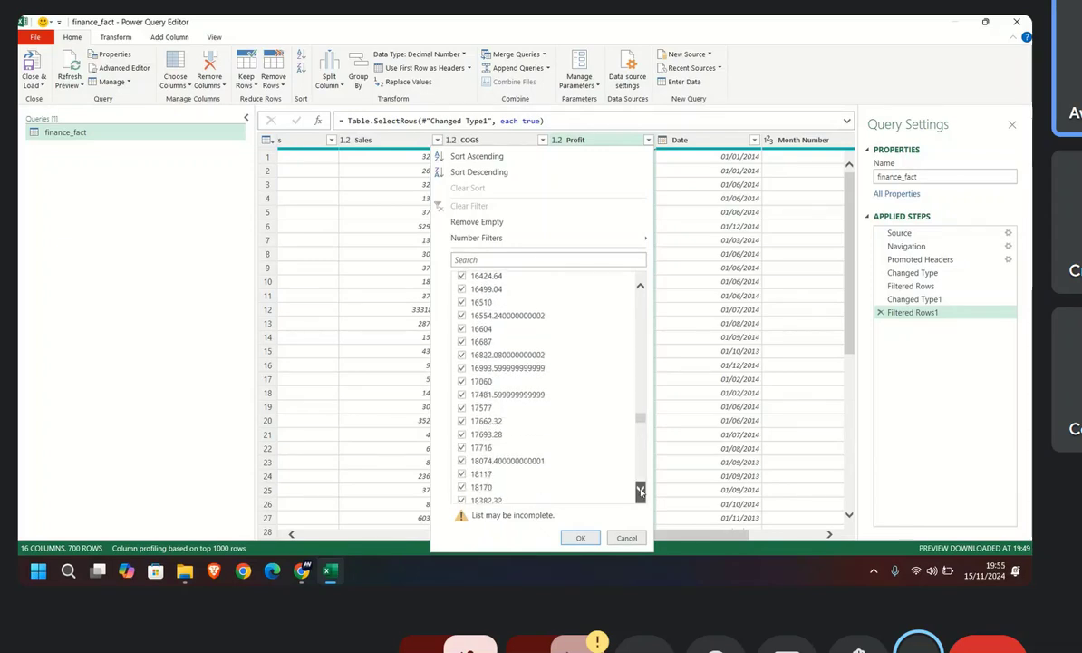
{"action": "left_click", "coordinate": [640, 491]}
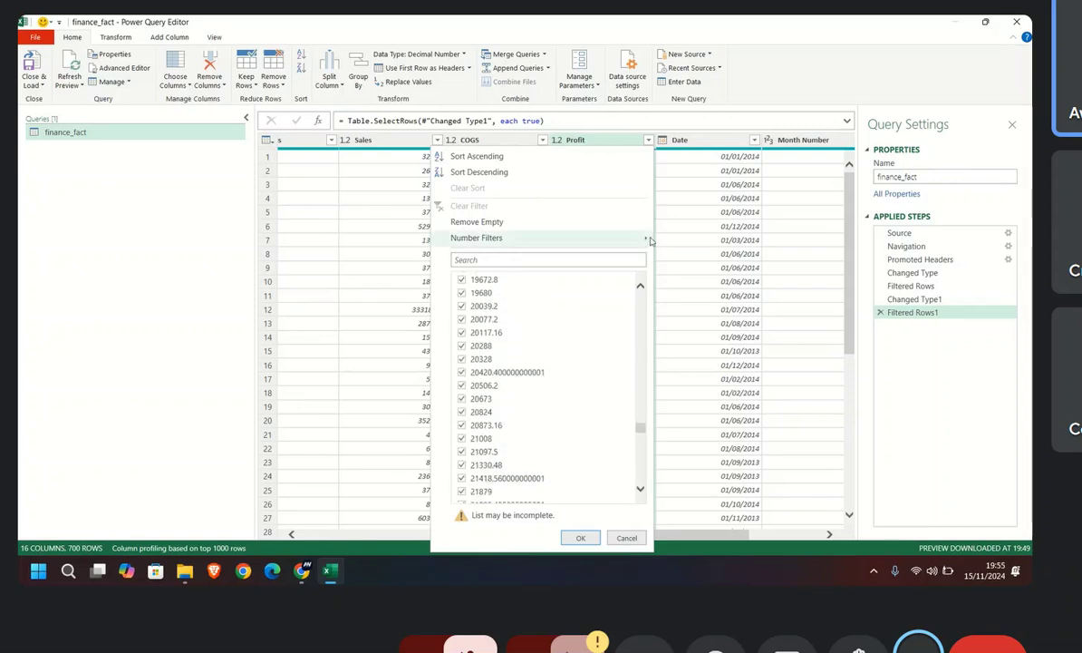
Step: Select the Date cell in row 3 and look across the Month Number, Month Name and Year columns
{"action": "left_click", "coordinate": [672, 191]}
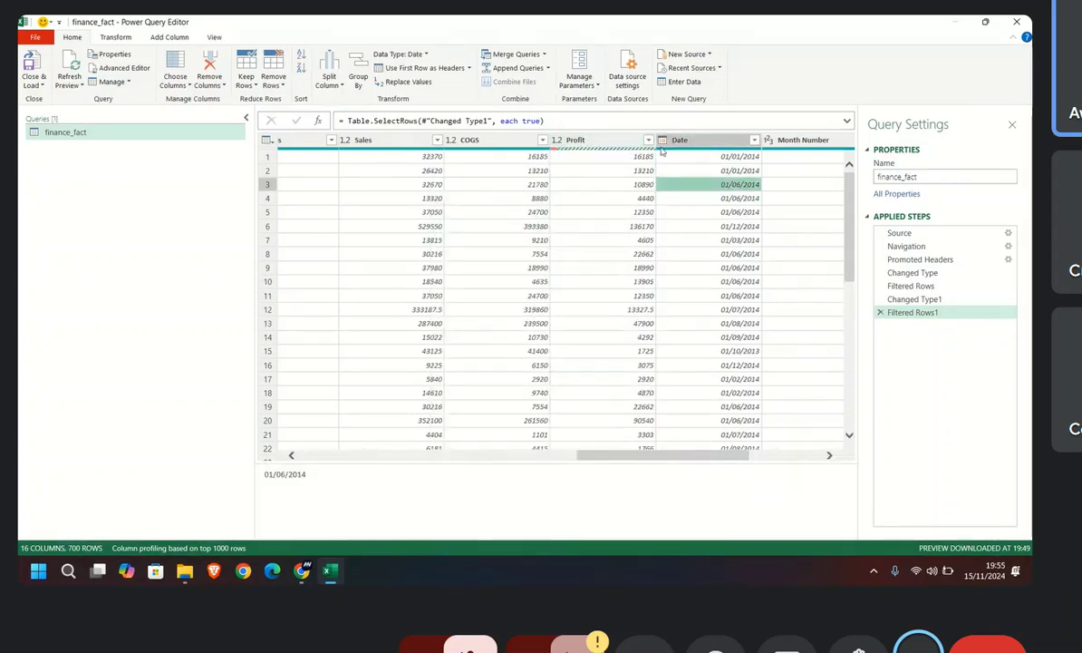
{"action": "left_click_drag", "start_coordinate": [635, 457], "coordinate": [663, 459]}
{"action": "left_click_drag", "start_coordinate": [672, 459], "coordinate": [710, 457]}
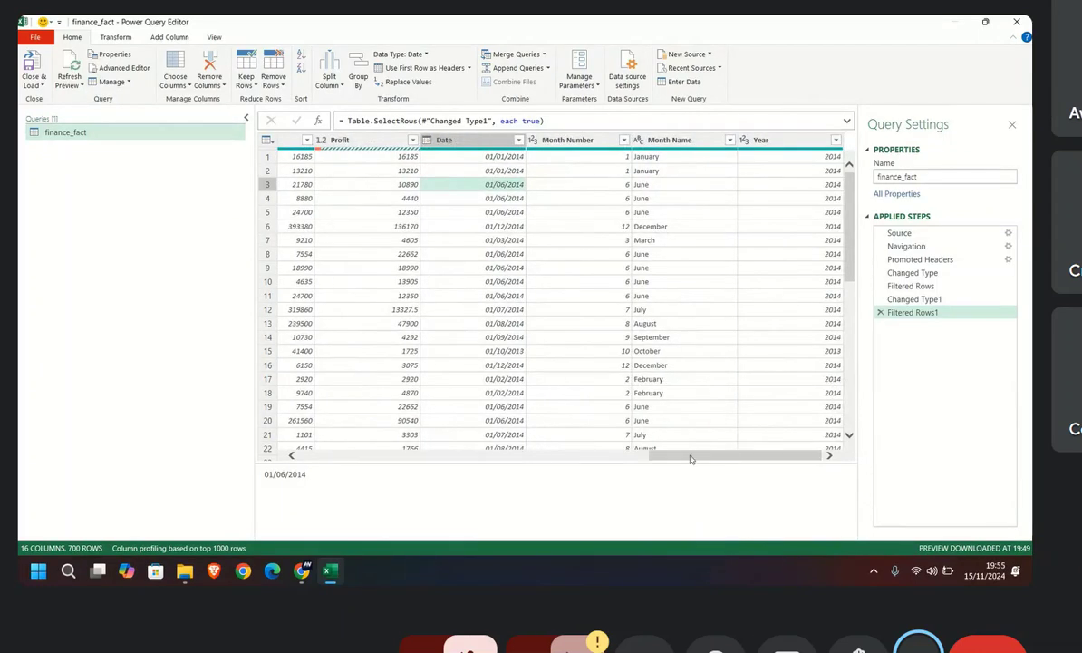
Step: Switch to the Google Meet call, read the in-call messages, close them and return to the Power Query Editor
{"action": "mouse_move", "coordinate": [303, 573]}
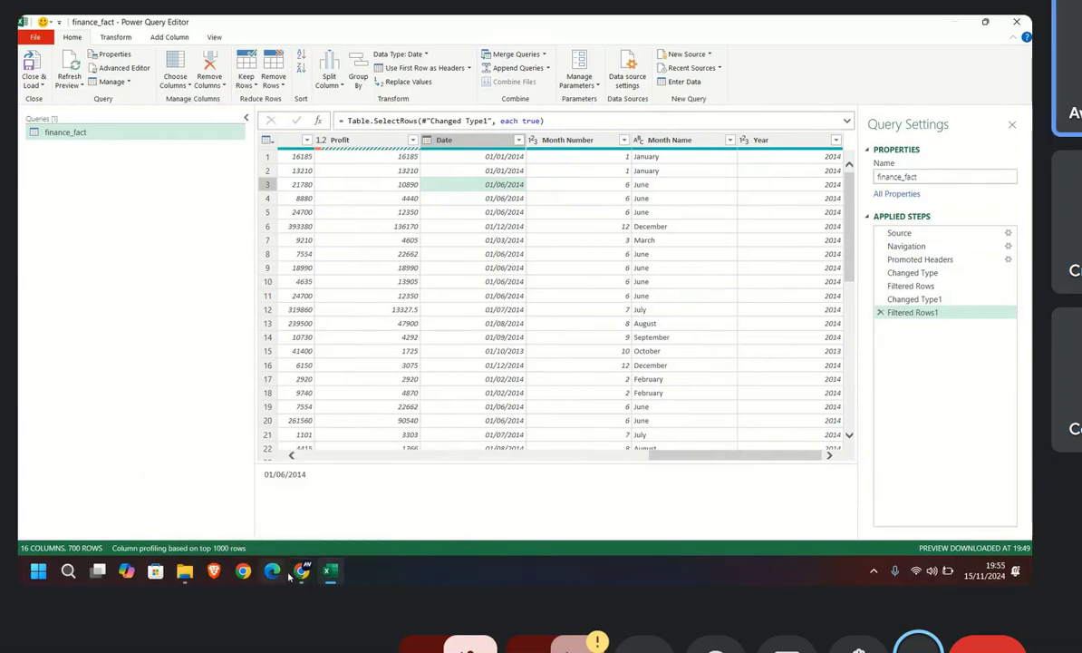
{"action": "left_click", "coordinate": [264, 492]}
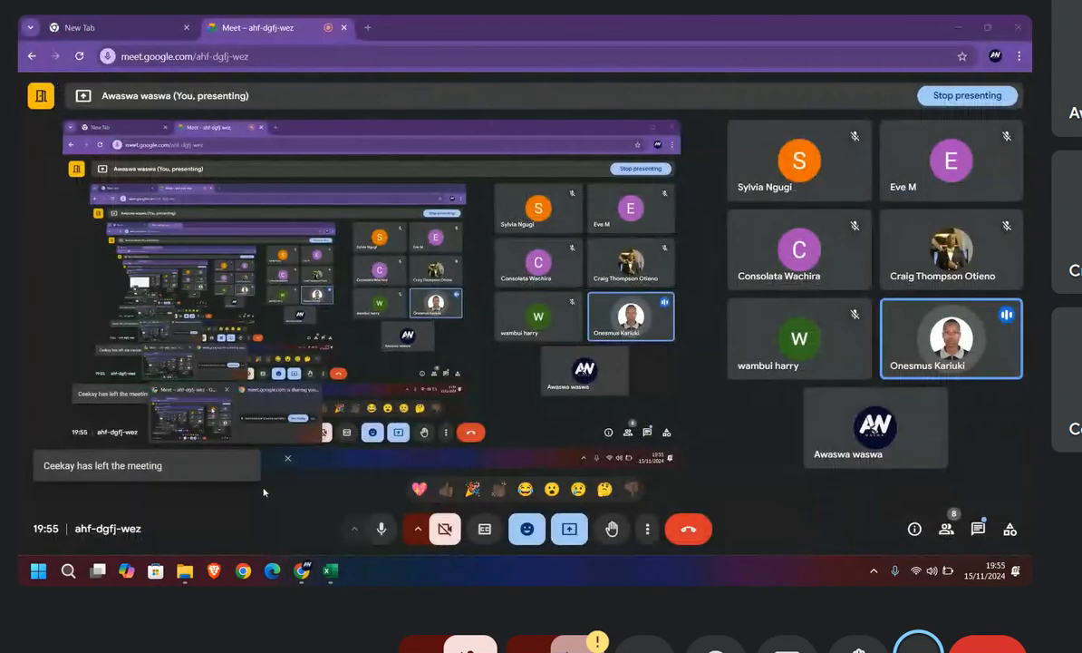
{"action": "mouse_move", "coordinate": [322, 577]}
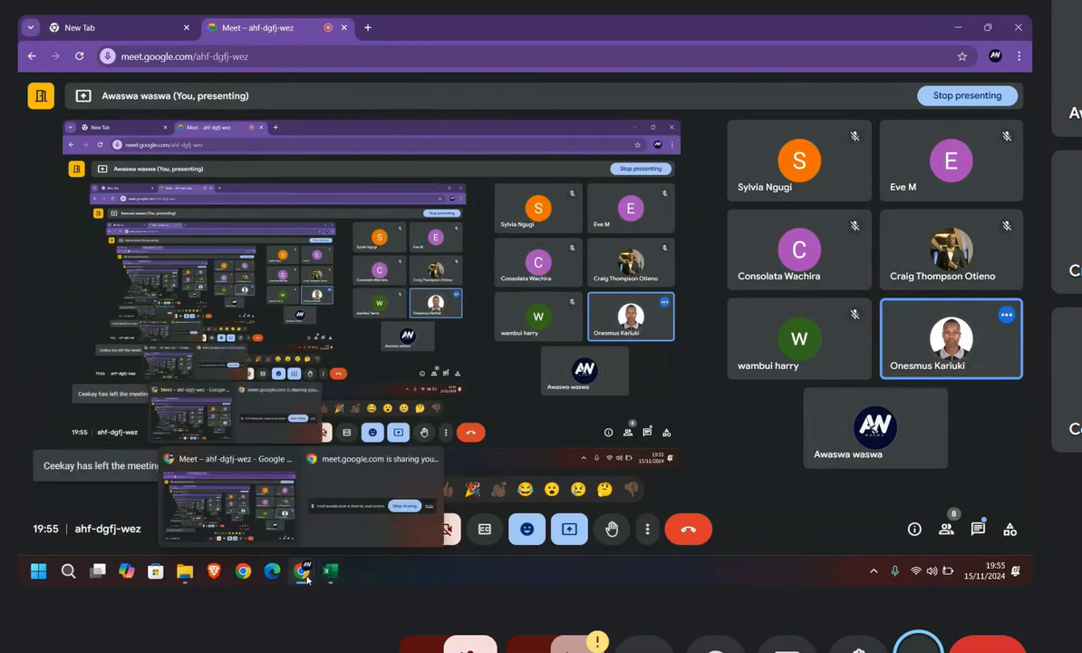
{"action": "left_click", "coordinate": [334, 538]}
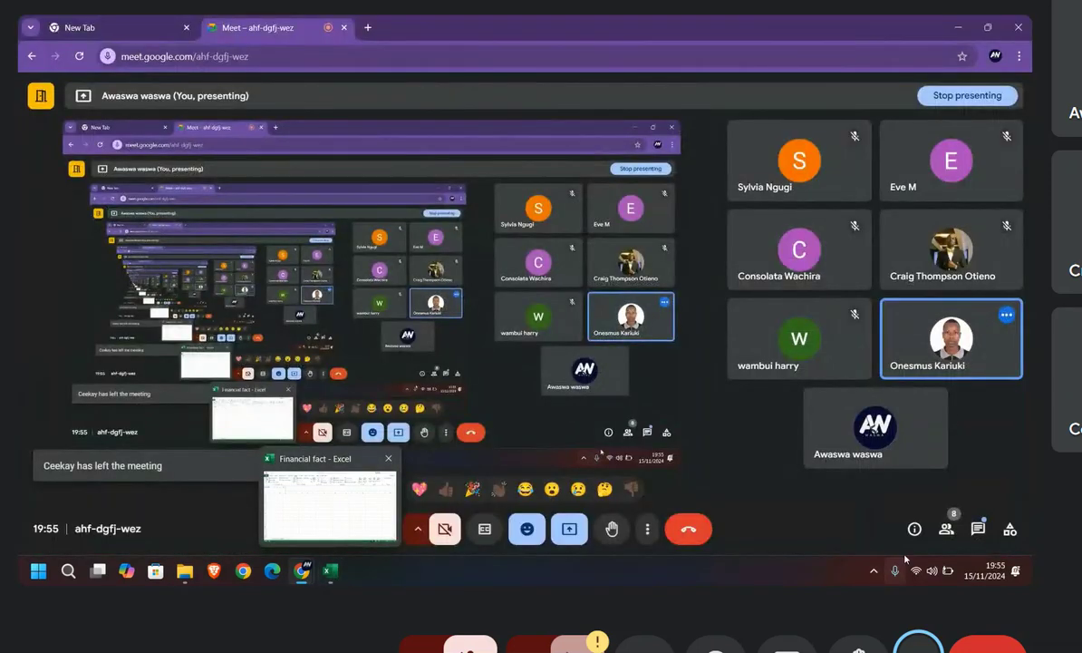
{"action": "left_click", "coordinate": [978, 529]}
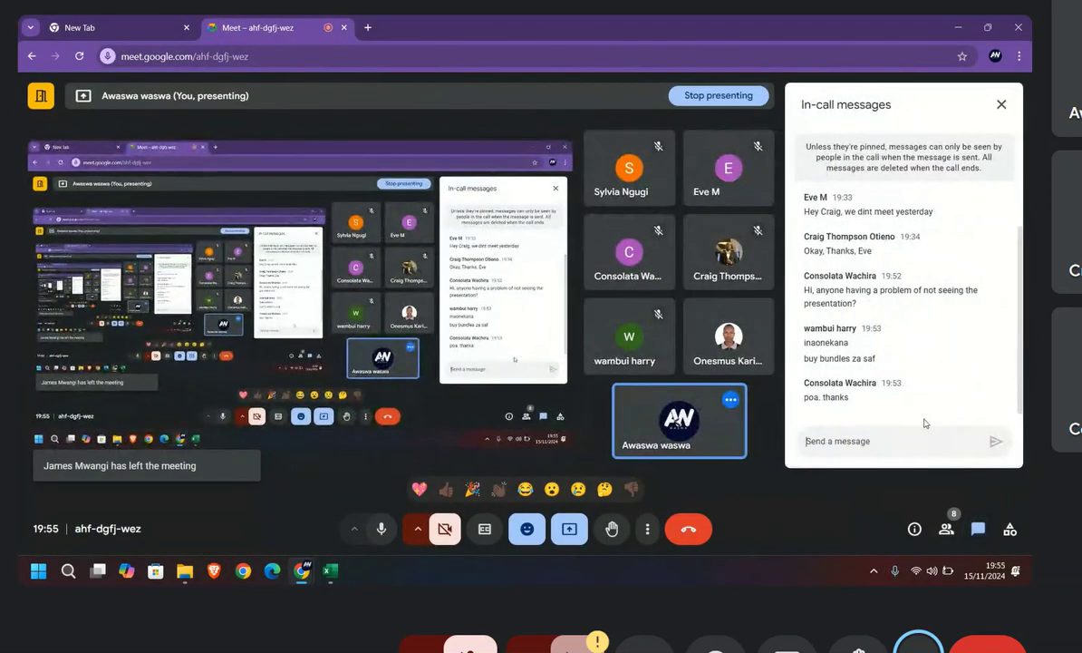
{"action": "left_click", "coordinate": [1002, 105]}
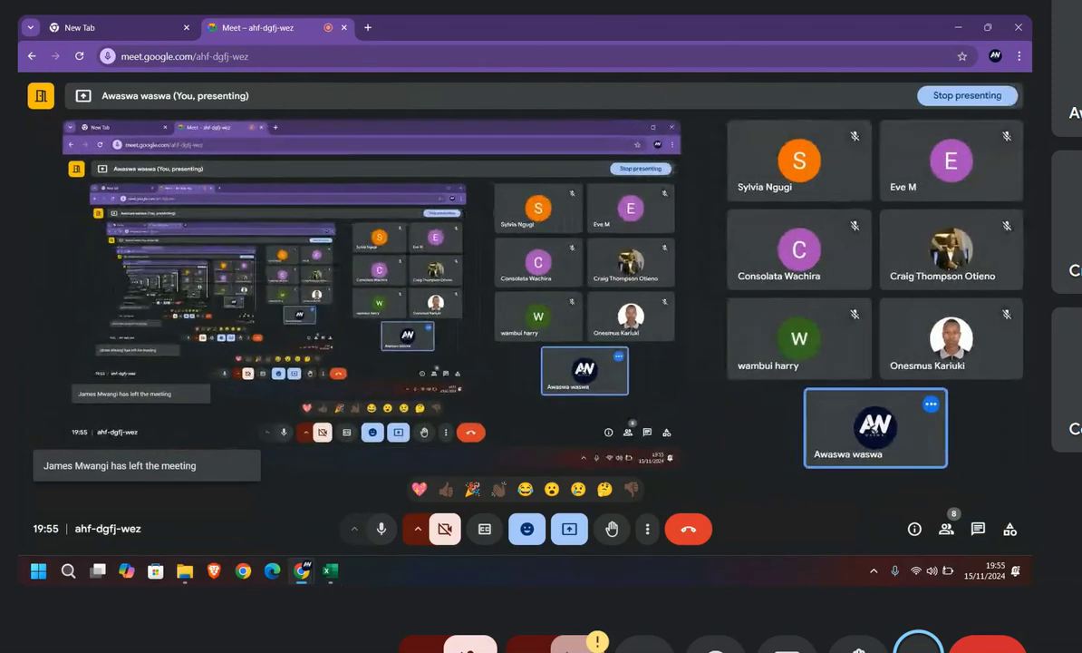
{"action": "mouse_move", "coordinate": [332, 573]}
{"action": "left_click", "coordinate": [332, 517]}
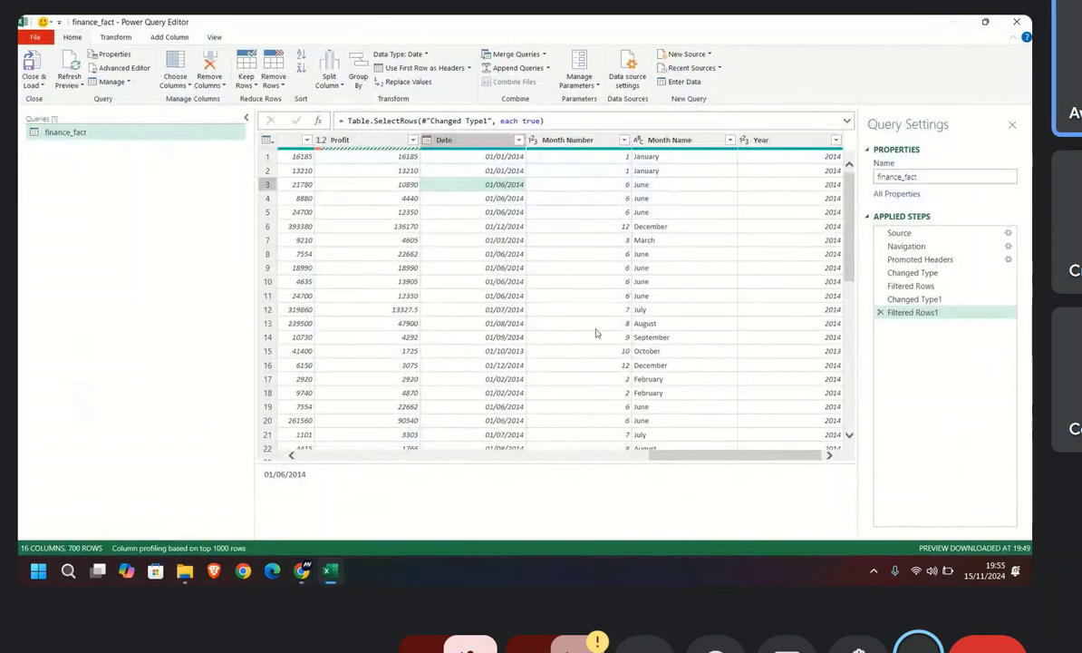
Step: Delete the Filtered Rows1 and Changed Type1 steps from the finance_fact query
{"action": "scroll", "coordinate": [599, 336], "scroll_direction": "down", "scroll_amount": 2}
{"action": "scroll", "coordinate": [617, 326], "scroll_direction": "up", "scroll_amount": 3}
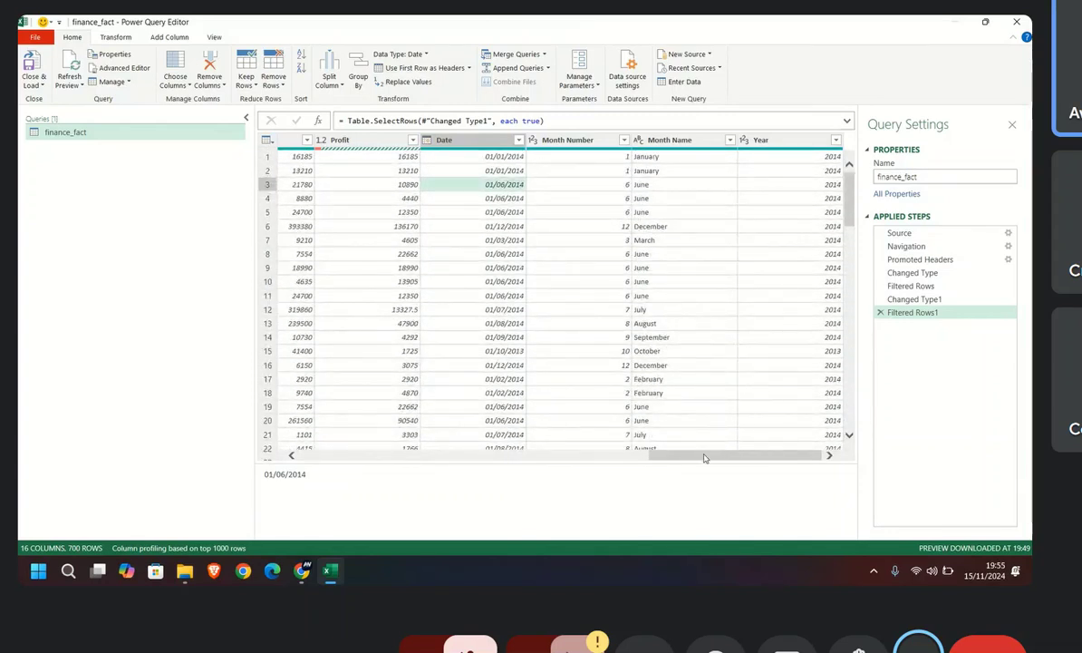
{"action": "left_click", "coordinate": [880, 311]}
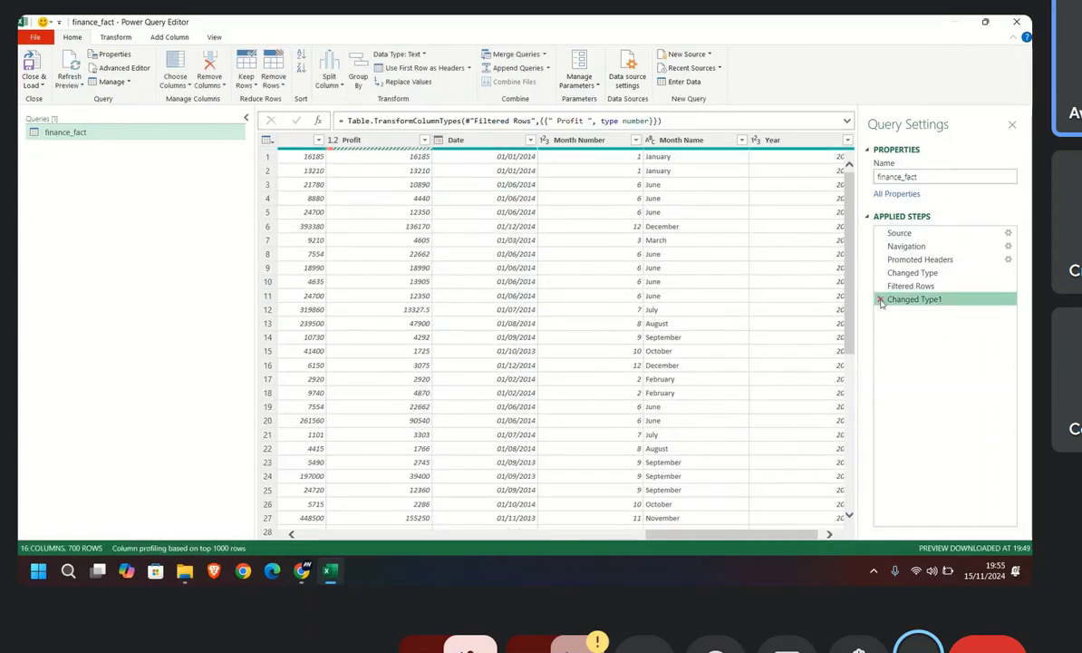
{"action": "left_click", "coordinate": [880, 300]}
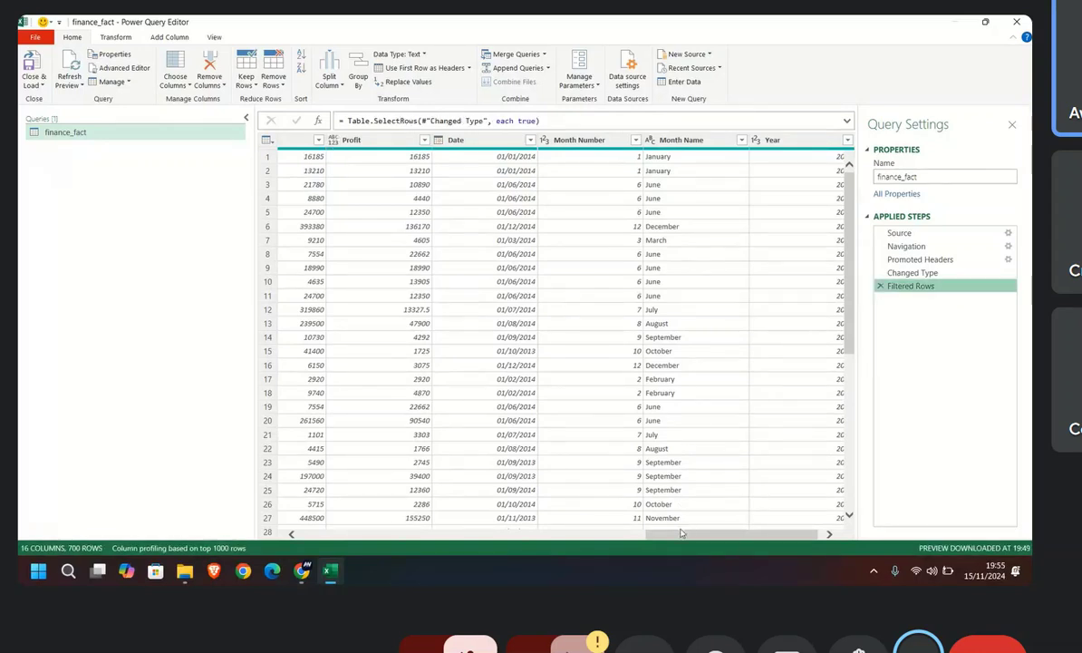
Step: Set the Profit column's data type to Currency in the finance_fact query
{"action": "left_click_drag", "start_coordinate": [685, 535], "coordinate": [713, 535]}
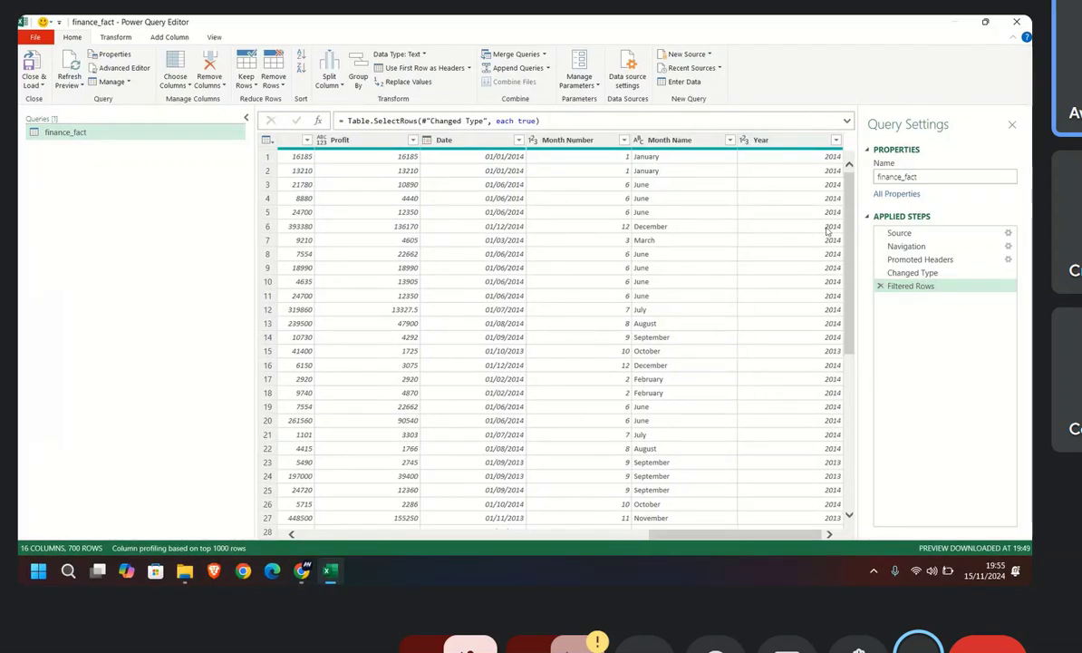
{"action": "scroll", "coordinate": [828, 356], "scroll_direction": "down", "scroll_amount": 5}
{"action": "scroll", "coordinate": [827, 357], "scroll_direction": "up", "scroll_amount": 5}
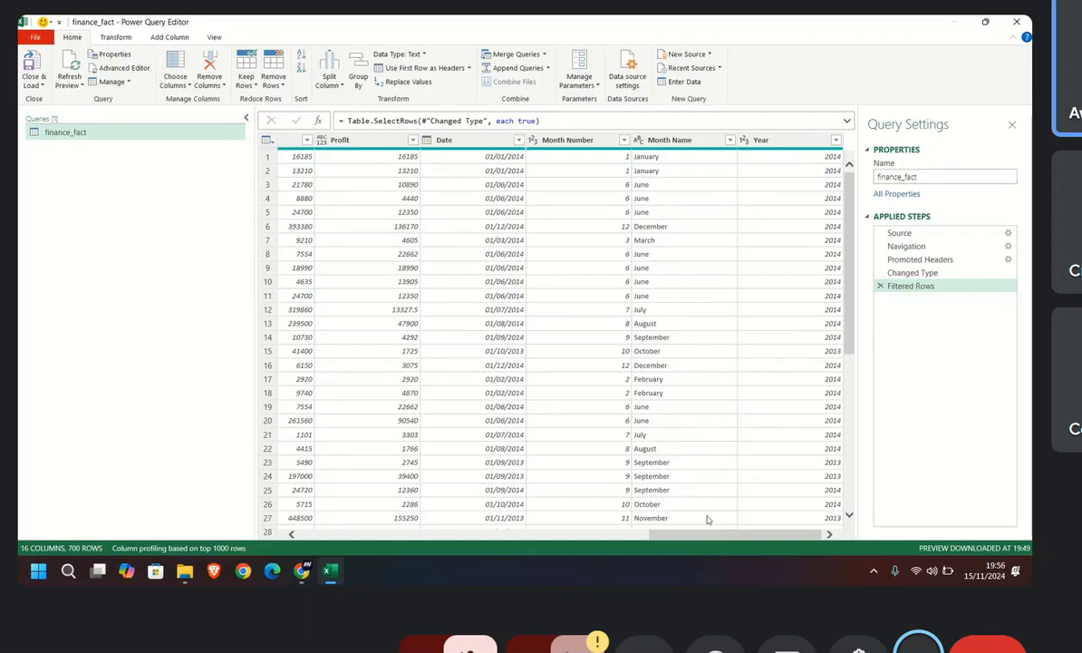
{"action": "left_click_drag", "start_coordinate": [703, 542], "coordinate": [632, 525]}
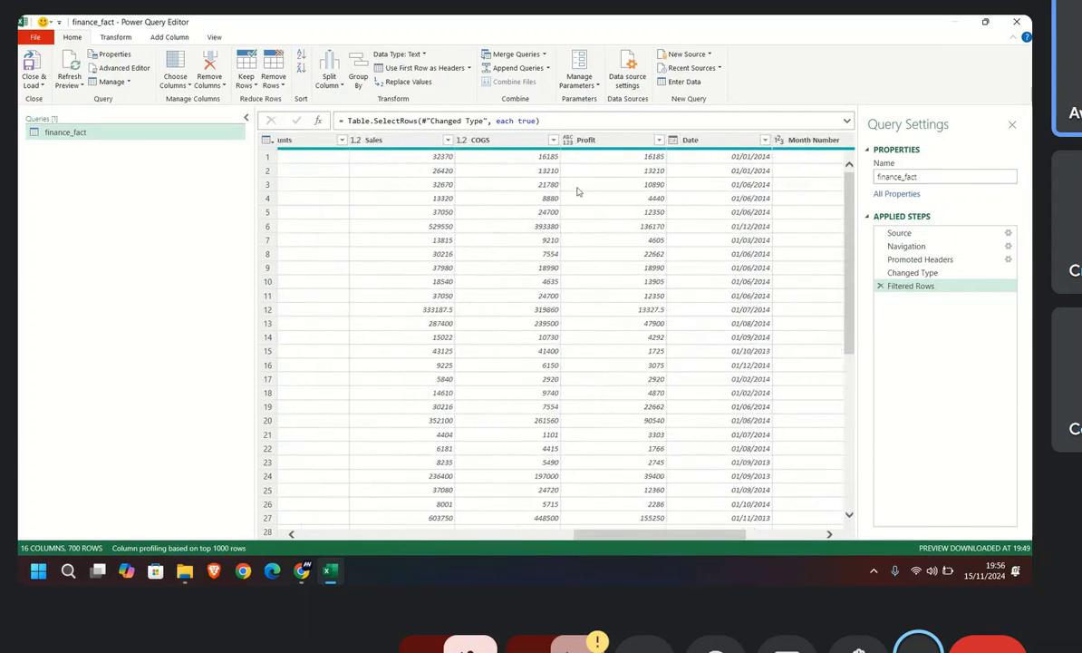
{"action": "left_click", "coordinate": [586, 139]}
{"action": "left_click", "coordinate": [567, 139]}
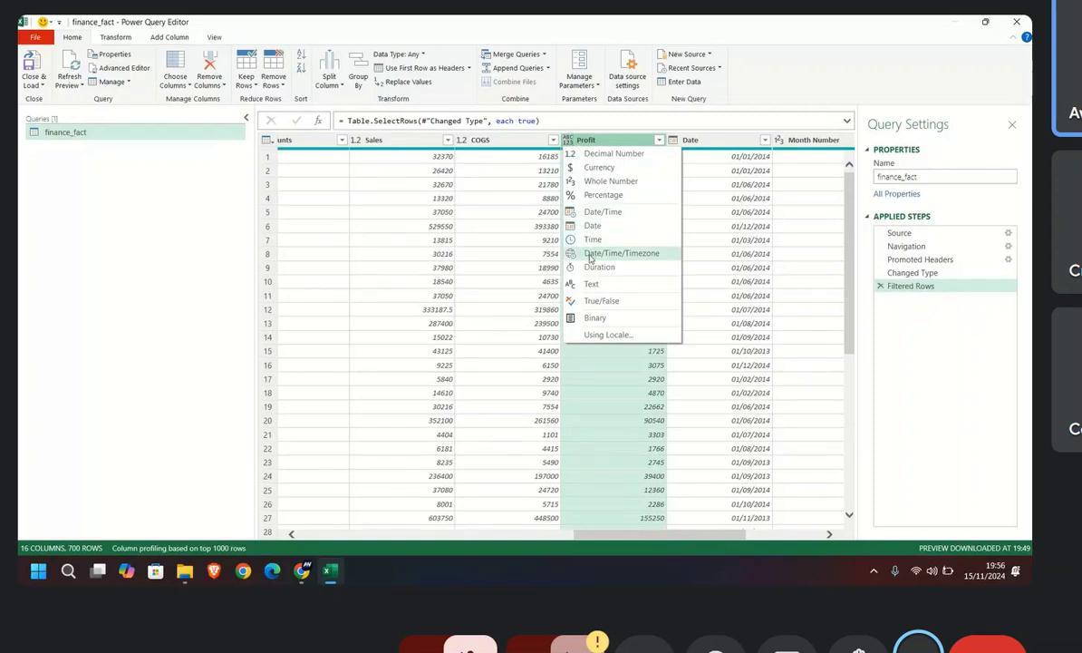
{"action": "left_click", "coordinate": [594, 168]}
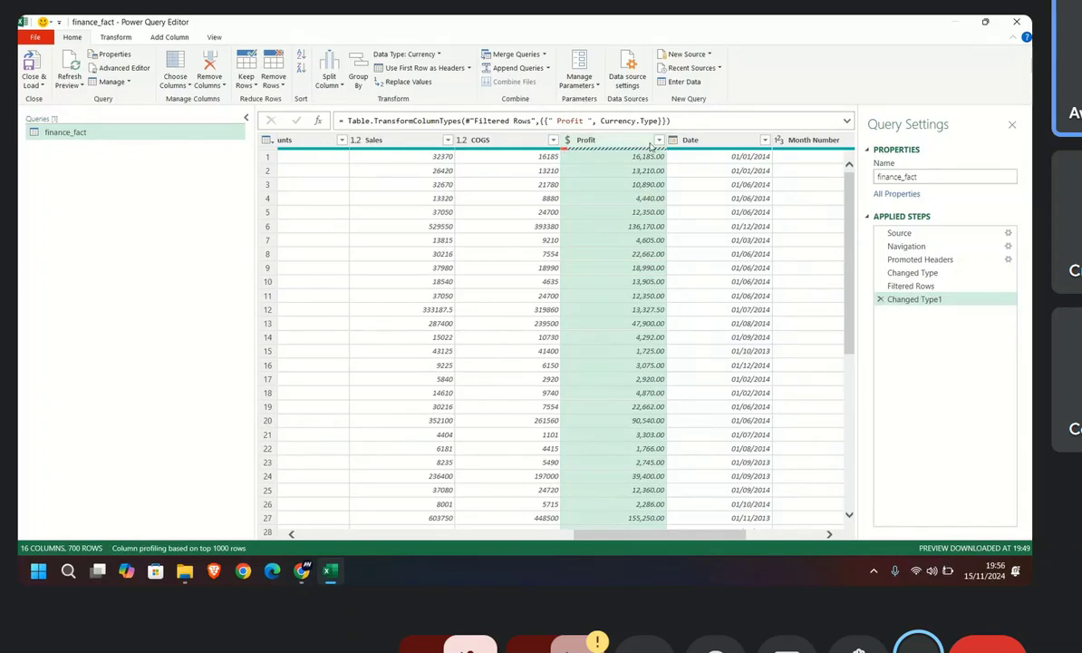
Step: Display the column quality details above the preview columns, leaving monospaced font and whitespace display off
{"action": "left_click", "coordinate": [172, 38]}
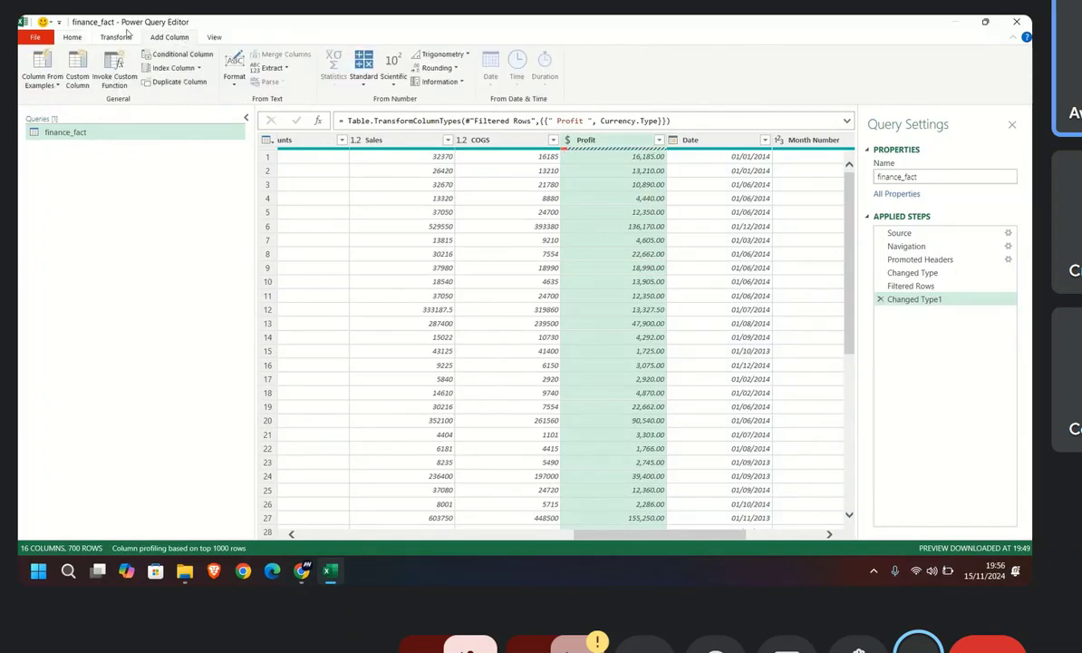
{"action": "left_click", "coordinate": [117, 37]}
{"action": "left_click", "coordinate": [214, 38]}
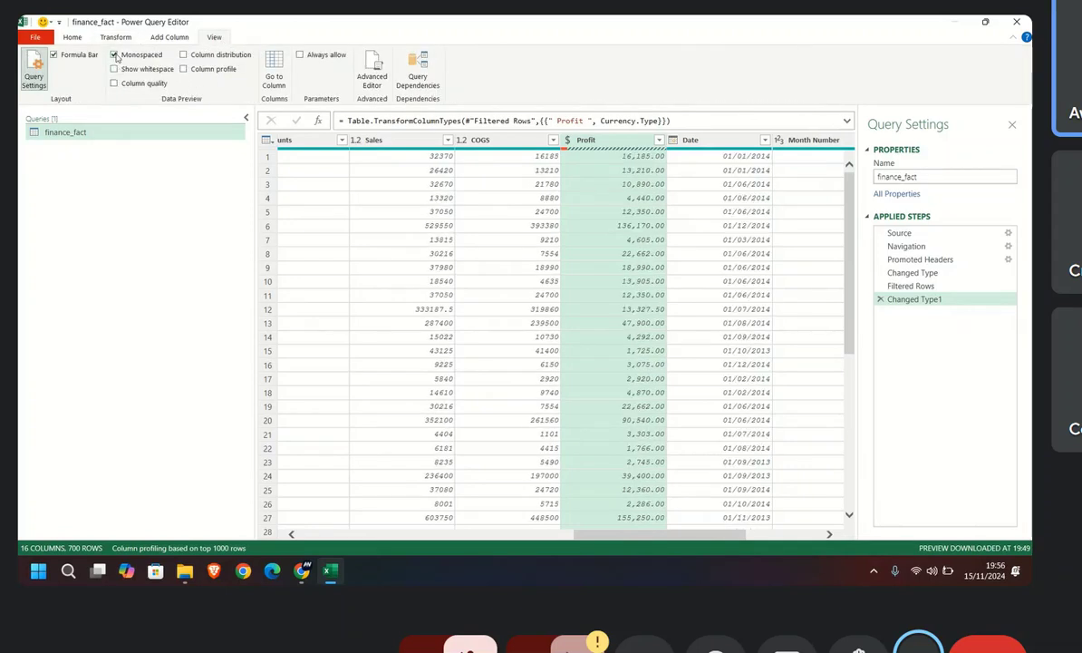
{"action": "left_click", "coordinate": [114, 69]}
{"action": "left_click", "coordinate": [115, 70]}
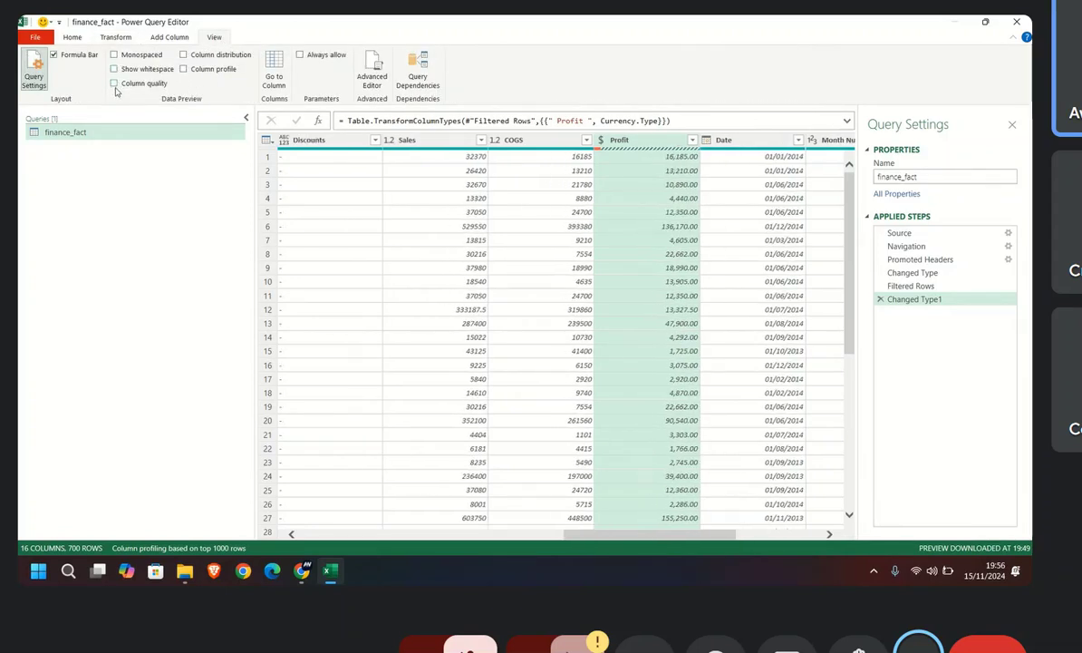
{"action": "left_click", "coordinate": [114, 83]}
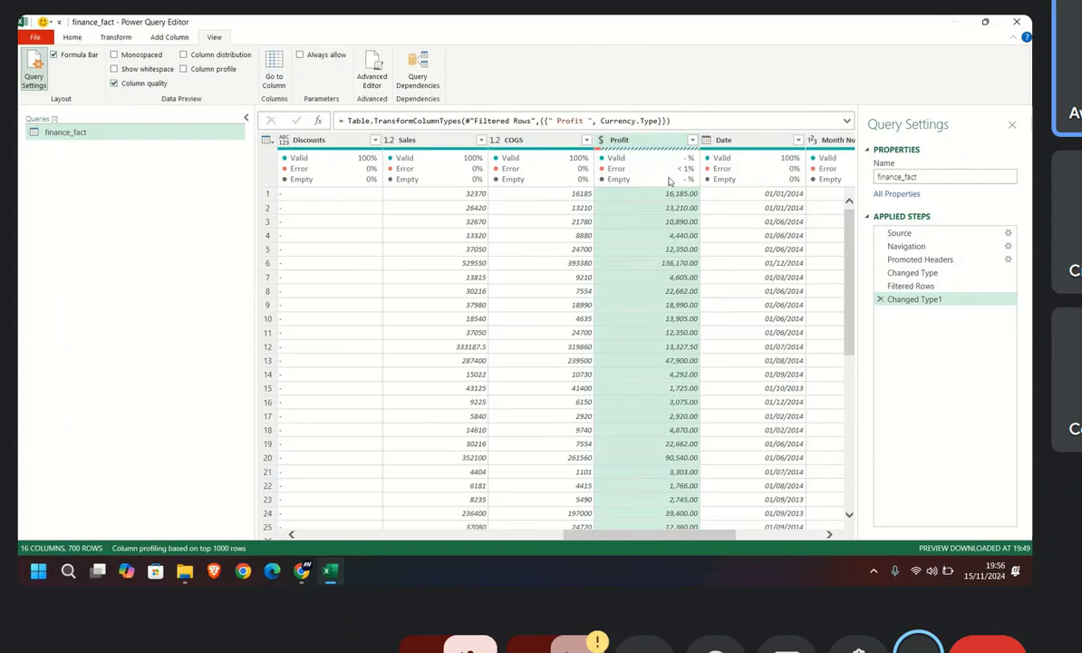
{"action": "mouse_move", "coordinate": [682, 178]}
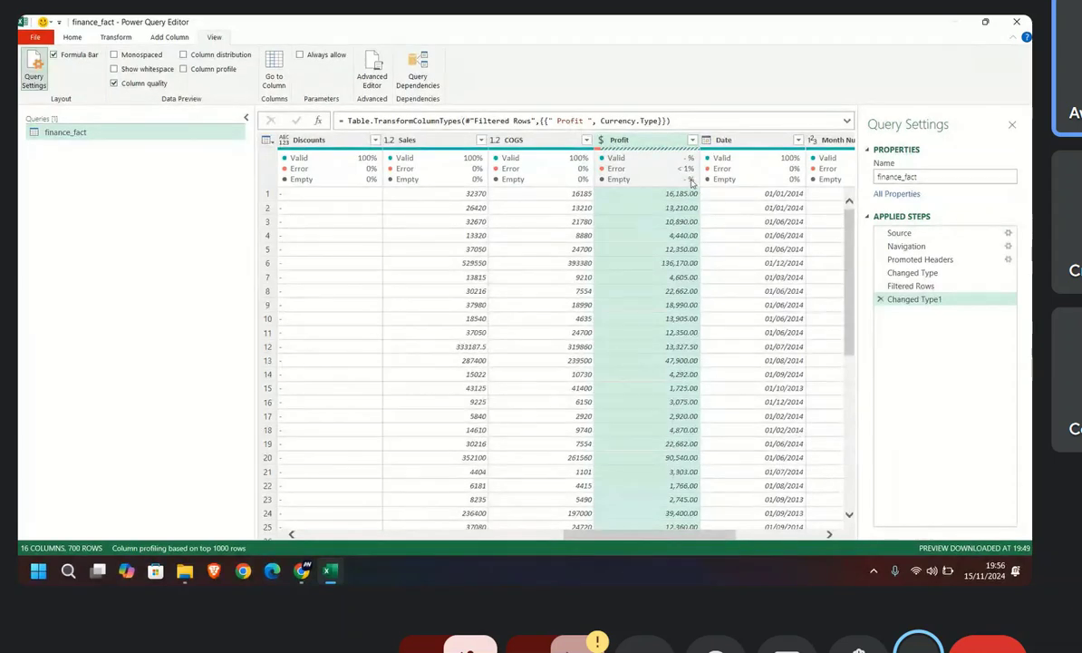
Step: Look through the Profit column for error cells and drill down into the error in row 201
{"action": "scroll", "coordinate": [668, 290], "scroll_direction": "down", "scroll_amount": 18}
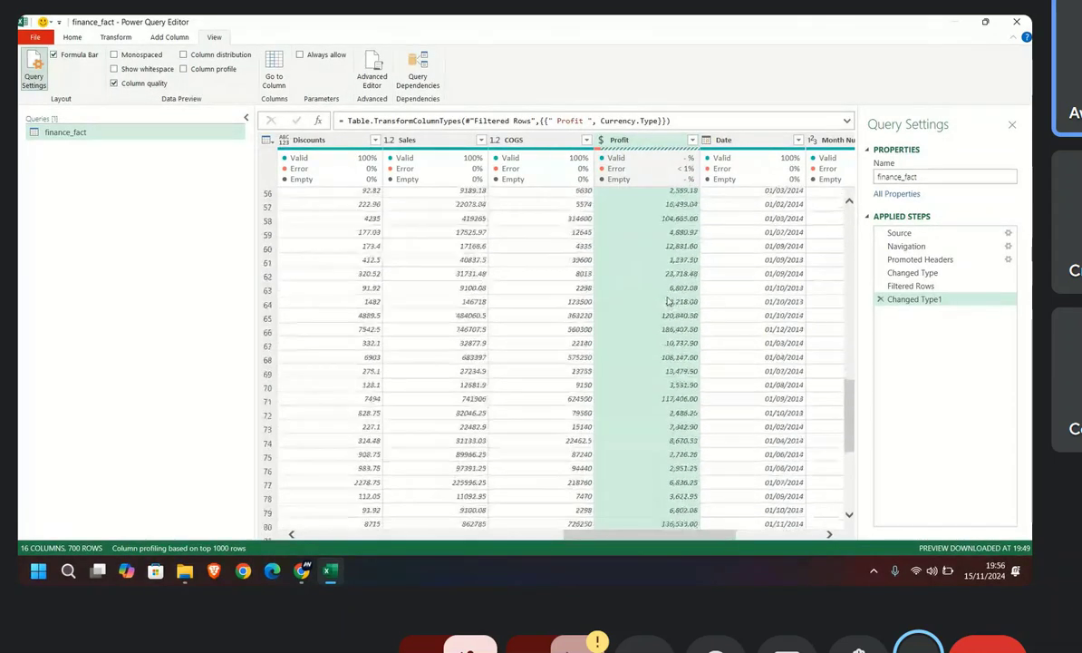
{"action": "scroll", "coordinate": [668, 301], "scroll_direction": "down", "scroll_amount": 8}
{"action": "scroll", "coordinate": [668, 301], "scroll_direction": "down", "scroll_amount": 20}
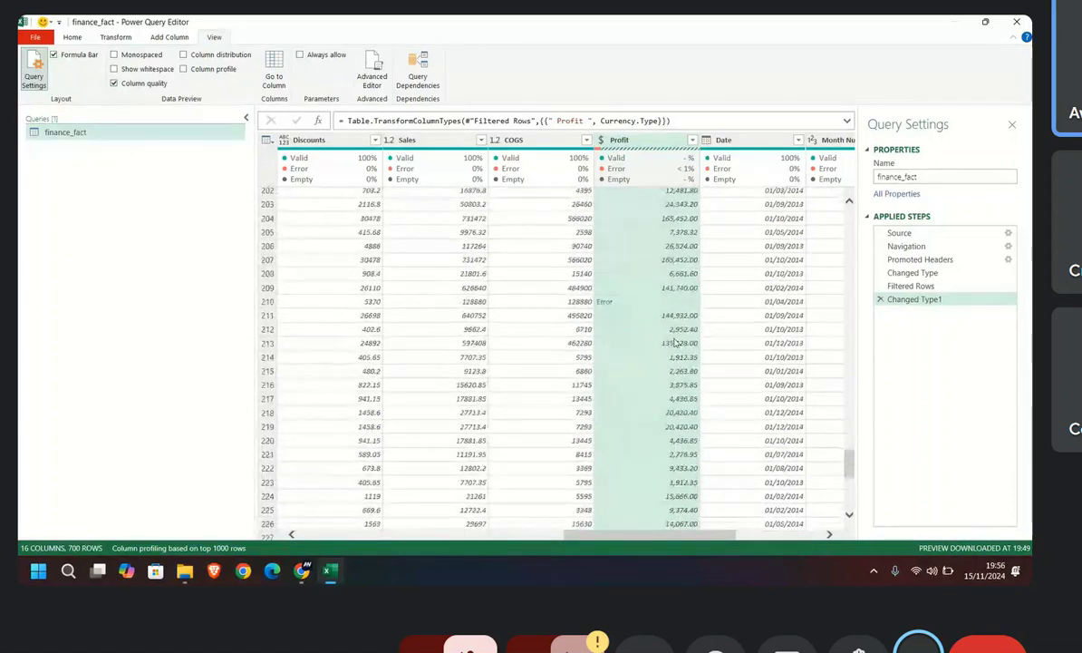
{"action": "scroll", "coordinate": [675, 343], "scroll_direction": "up", "scroll_amount": 2}
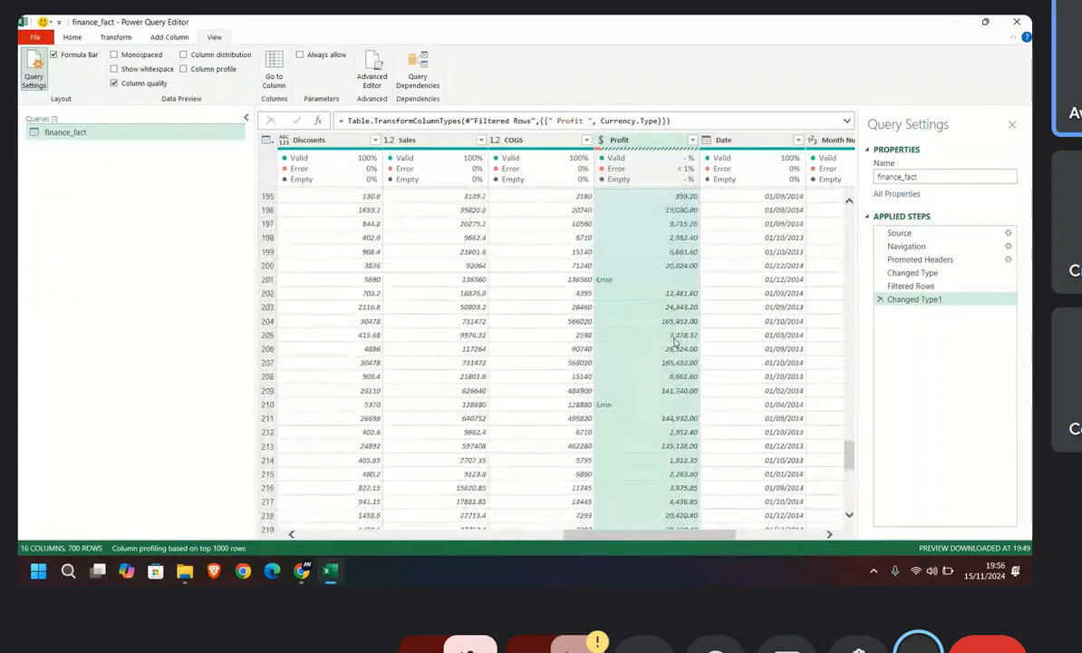
{"action": "left_click", "coordinate": [604, 280]}
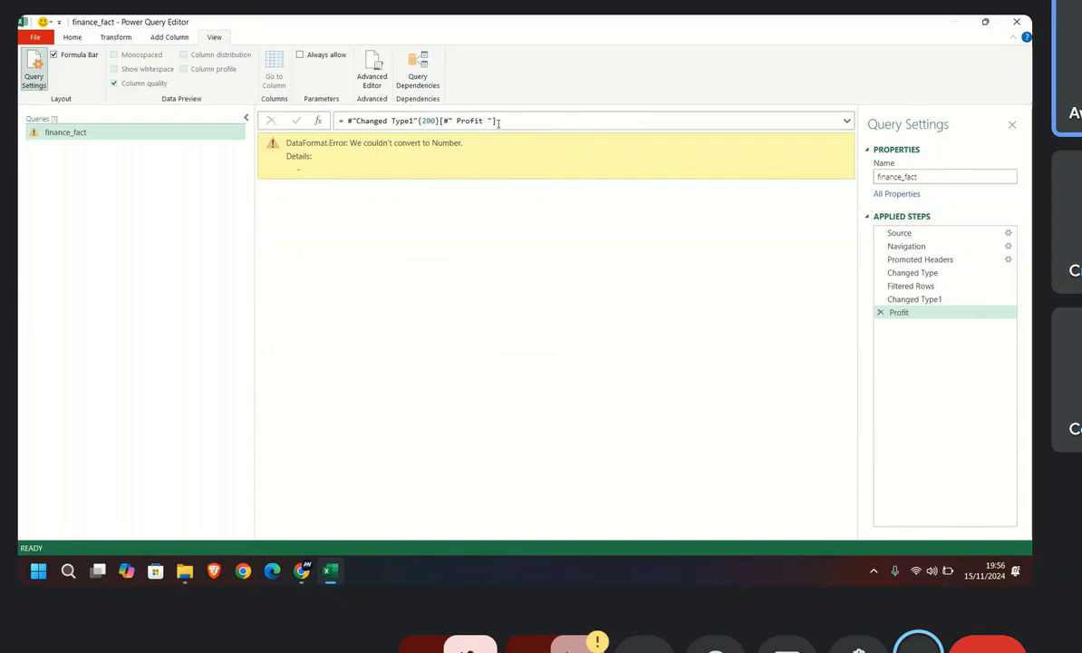
Step: Examine the Profit error's formula and the dash in its details, and delete the Profit drill-down step
{"action": "left_click", "coordinate": [848, 122]}
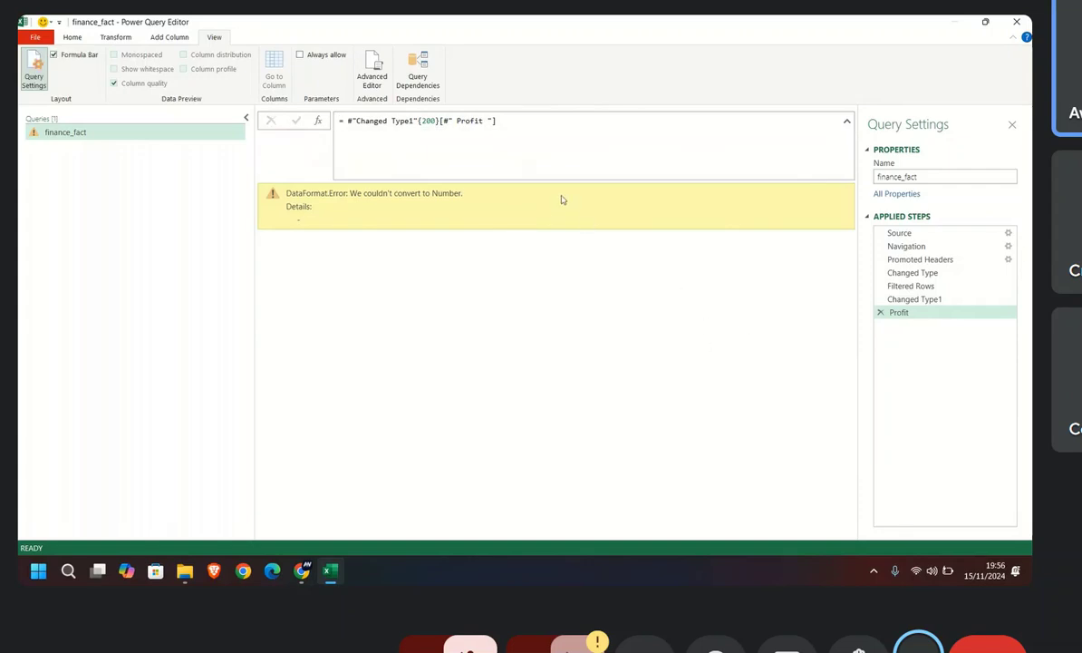
{"action": "left_click", "coordinate": [427, 122]}
{"action": "left_click", "coordinate": [847, 122]}
{"action": "left_click", "coordinate": [627, 254]}
{"action": "mouse_move", "coordinate": [300, 169]}
{"action": "left_mouse_down"}
{"action": "mouse_move", "coordinate": [277, 172]}
{"action": "mouse_move", "coordinate": [295, 179]}
{"action": "left_mouse_up"}
{"action": "left_click", "coordinate": [302, 174]}
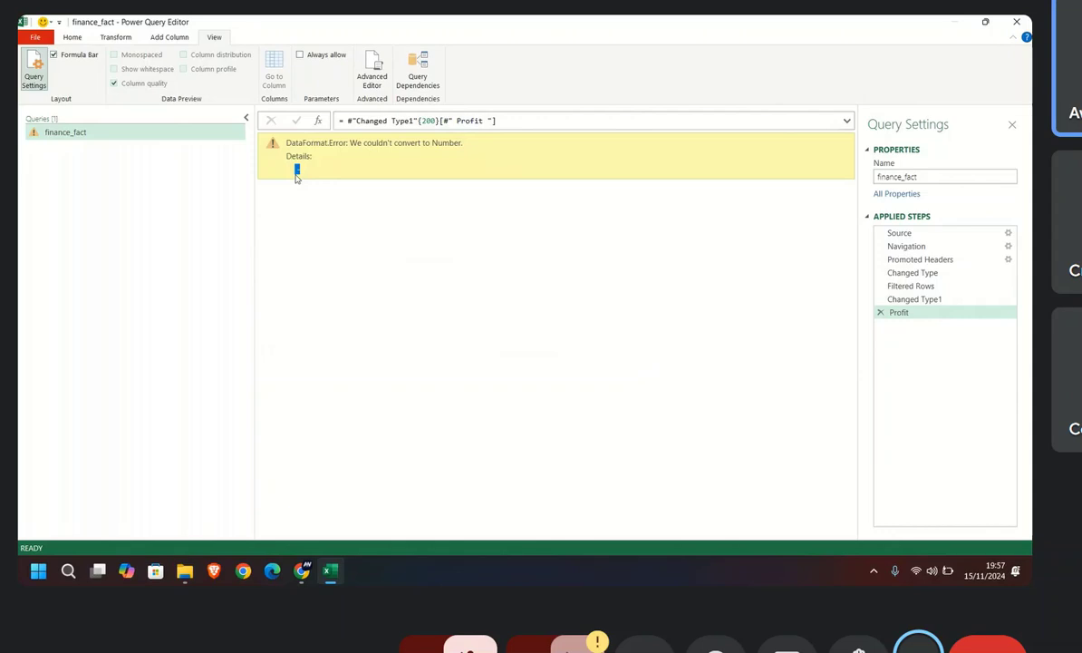
{"action": "left_click", "coordinate": [880, 312]}
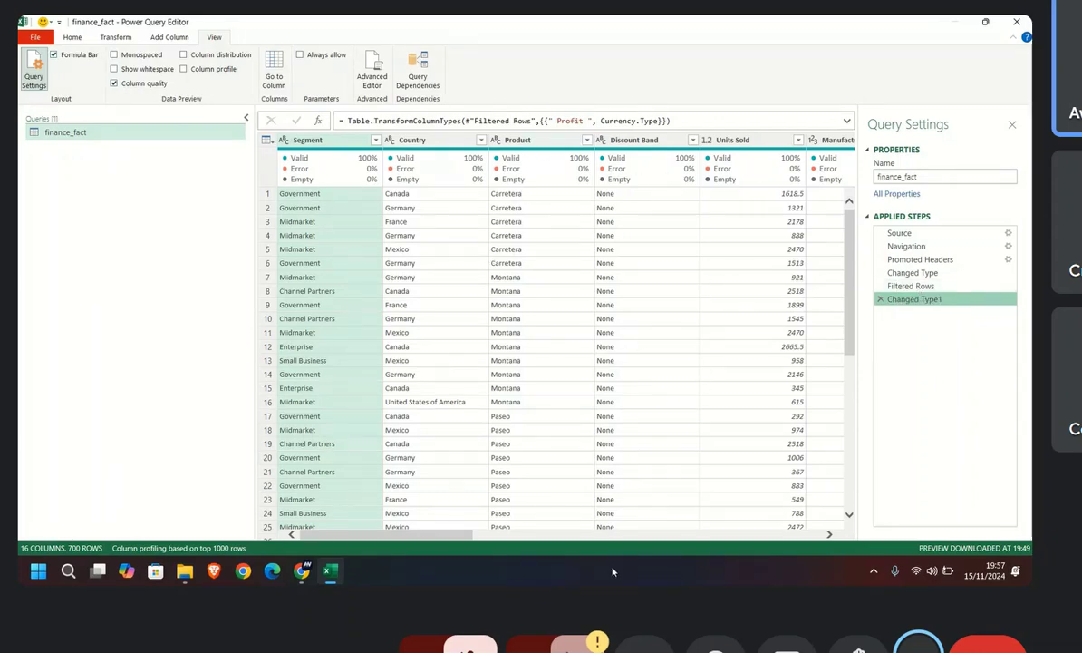
Step: Select the Profit column, turn column quality off and back on, and try the whitespace display option
{"action": "left_click_drag", "start_coordinate": [469, 538], "coordinate": [732, 537]}
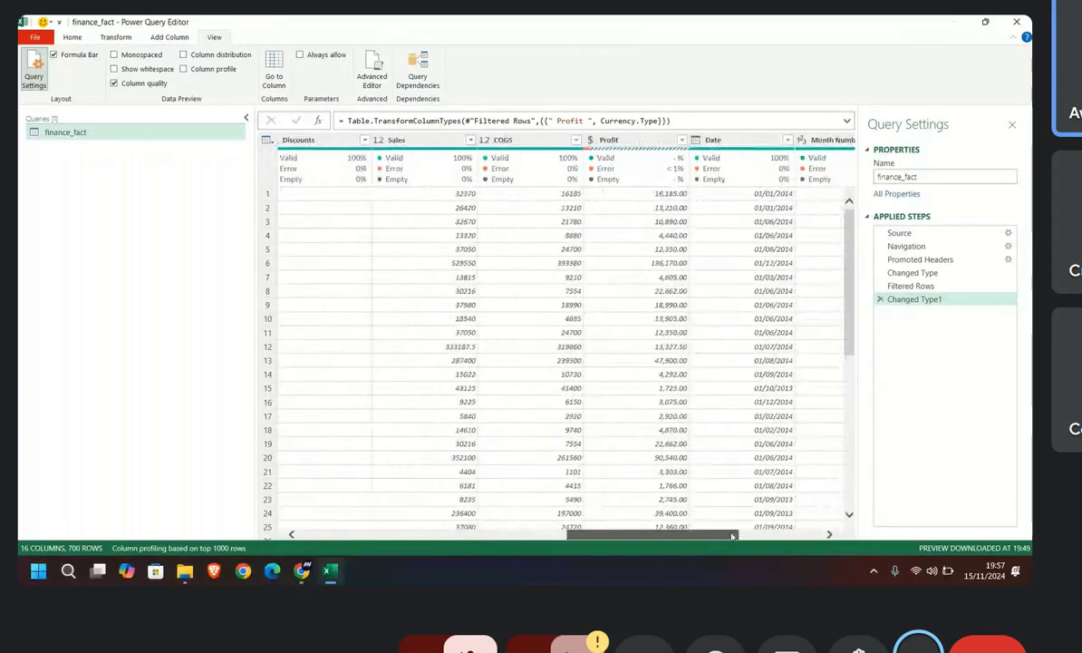
{"action": "left_click", "coordinate": [626, 140]}
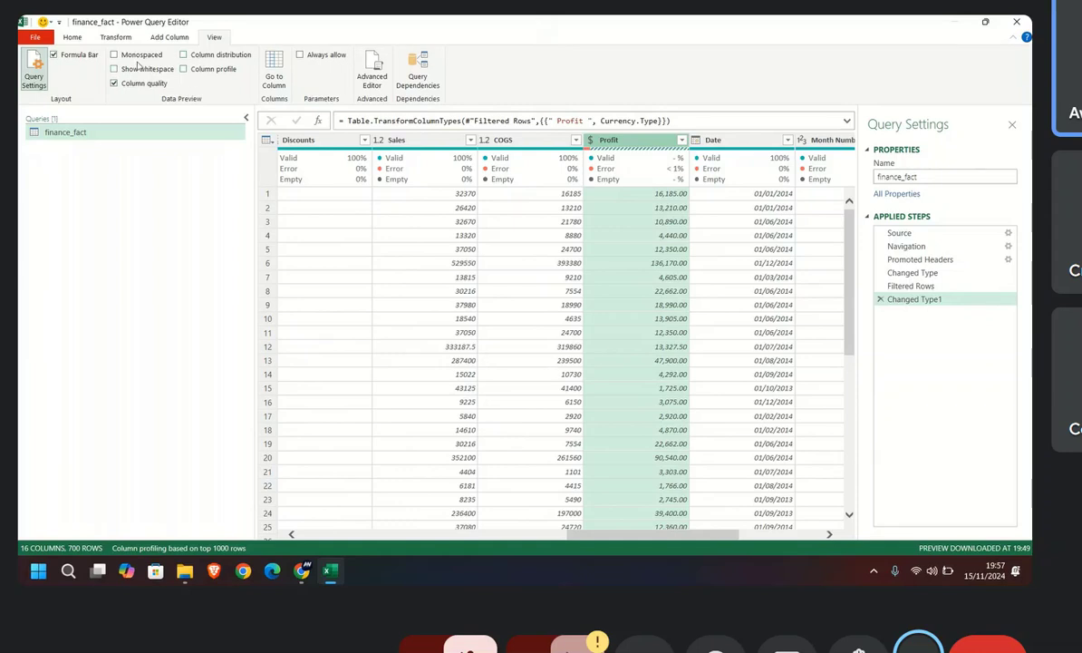
{"action": "left_click", "coordinate": [73, 38]}
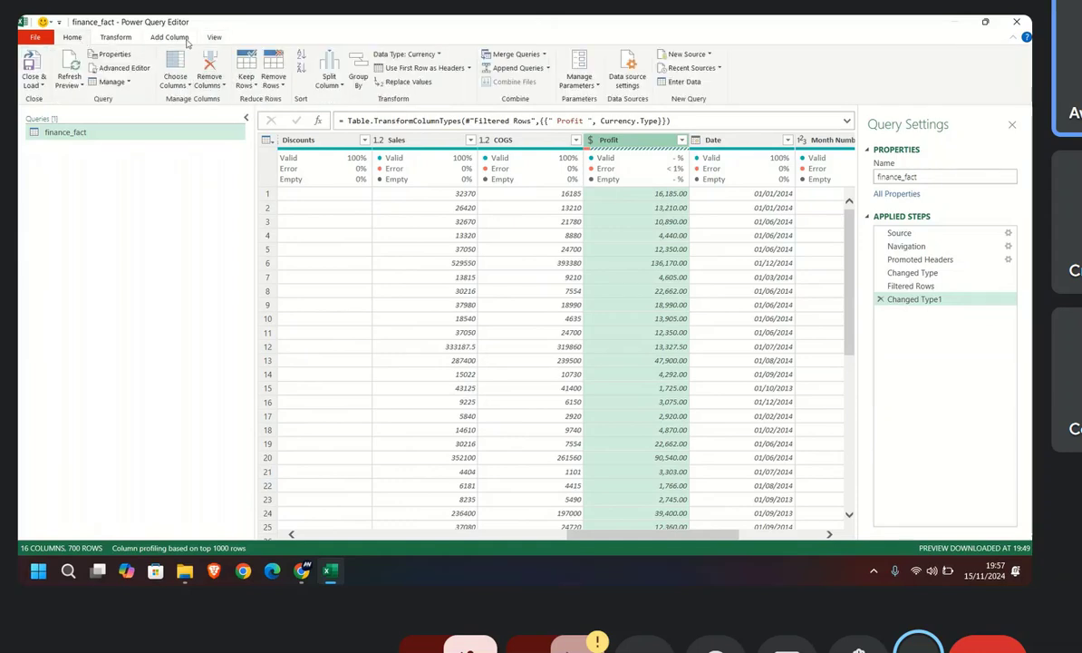
{"action": "left_click", "coordinate": [211, 38]}
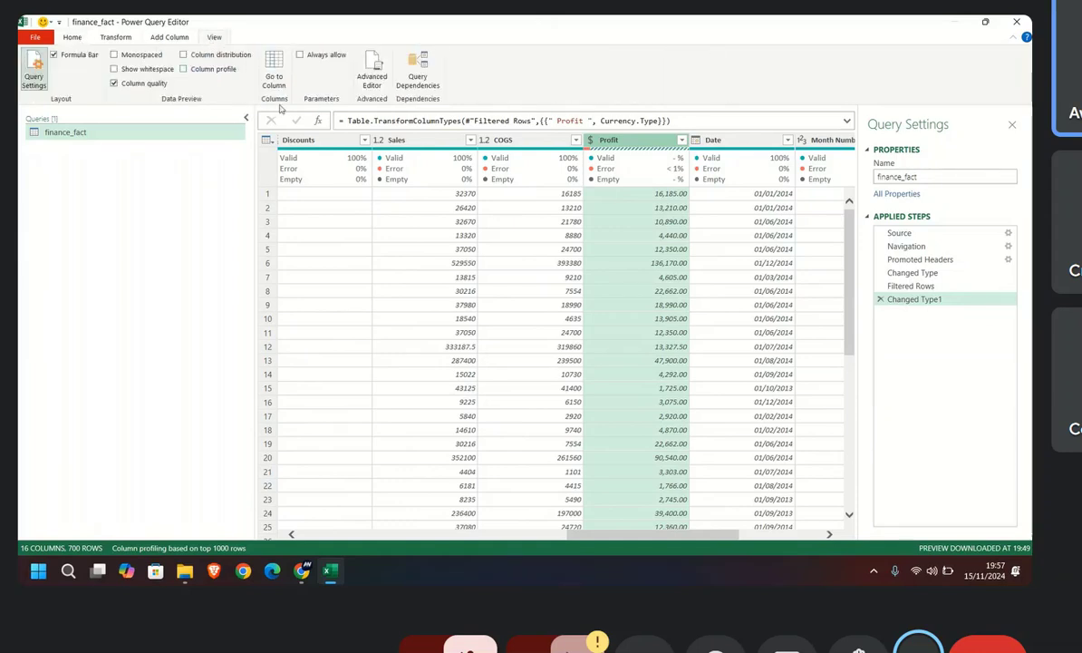
{"action": "left_click", "coordinate": [115, 84]}
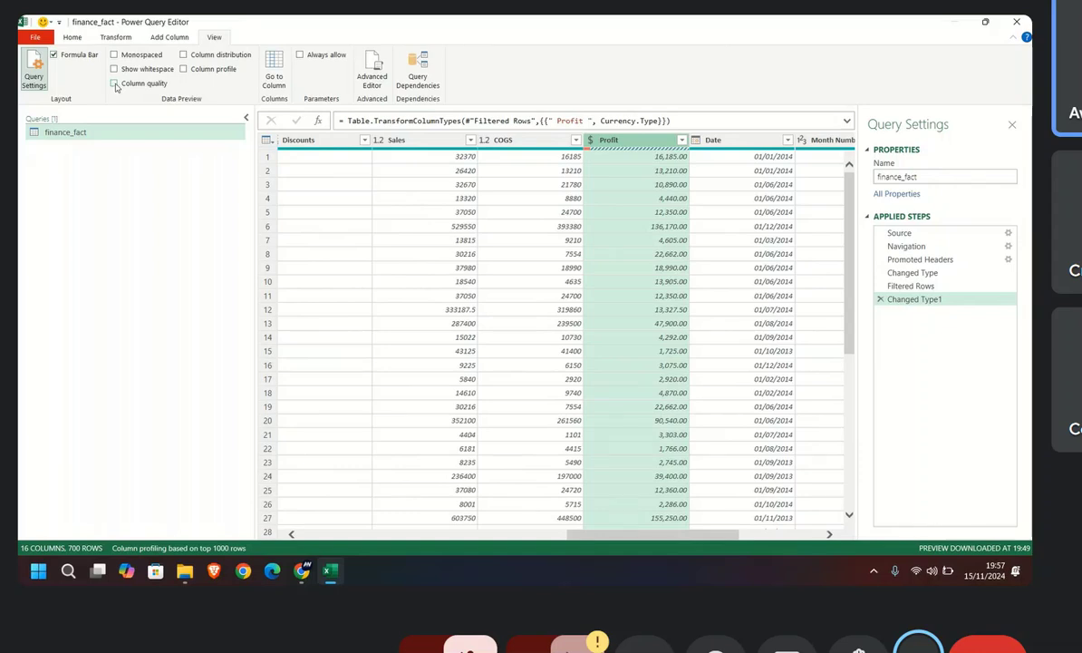
{"action": "left_click", "coordinate": [116, 83]}
{"action": "left_click", "coordinate": [115, 71]}
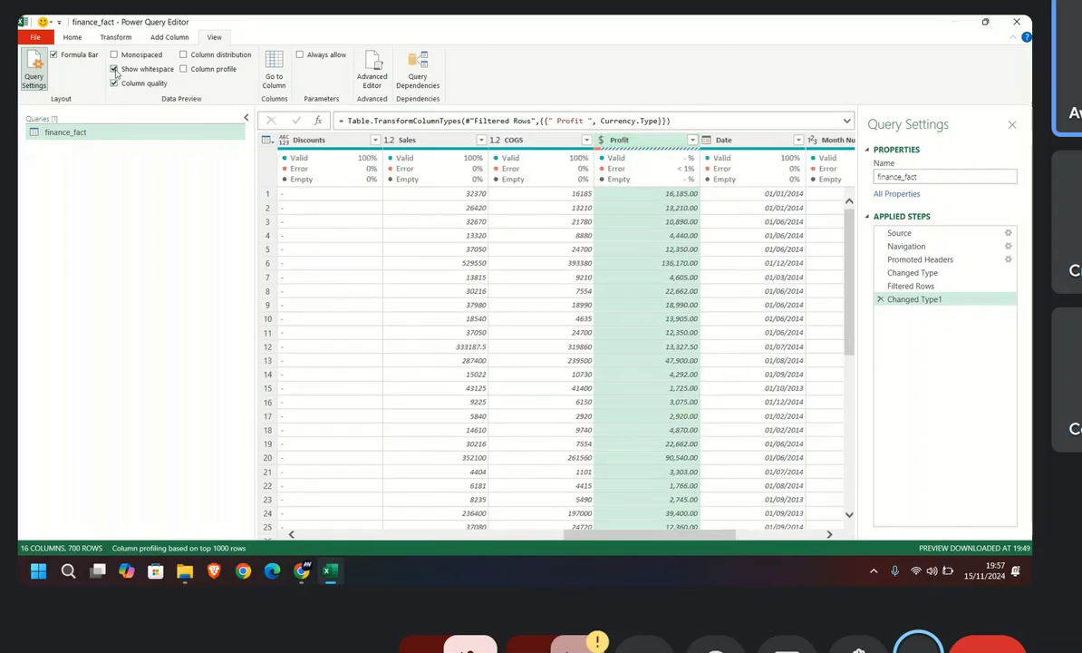
Step: Display the column profile for the Profit column, switching it off and back on
{"action": "left_click", "coordinate": [185, 70]}
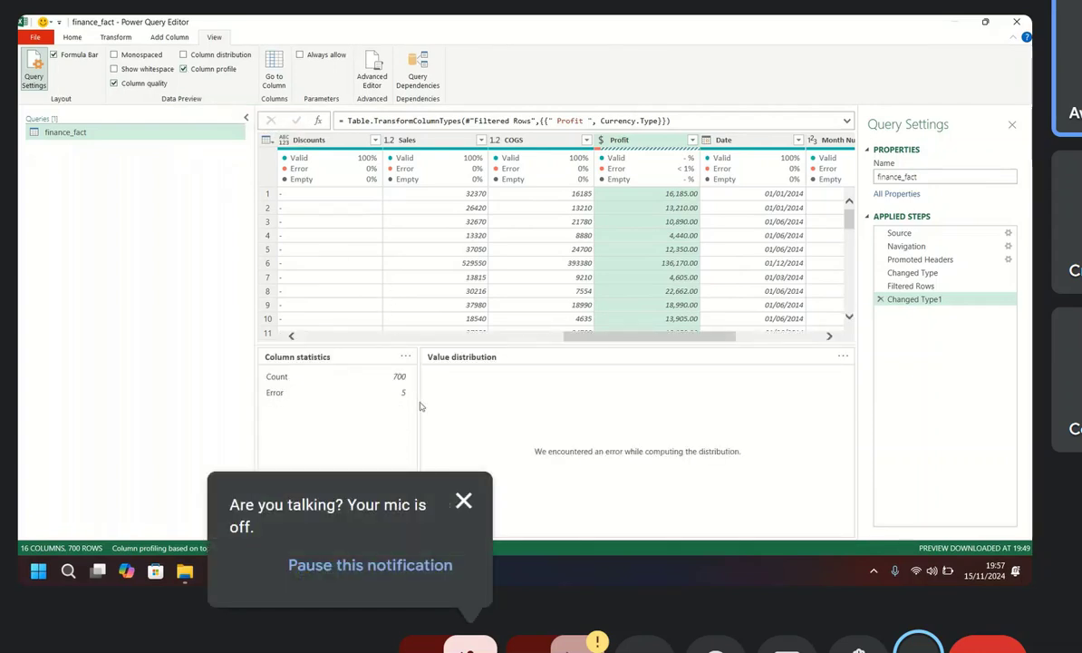
{"action": "left_click", "coordinate": [184, 71]}
{"action": "left_click", "coordinate": [184, 72]}
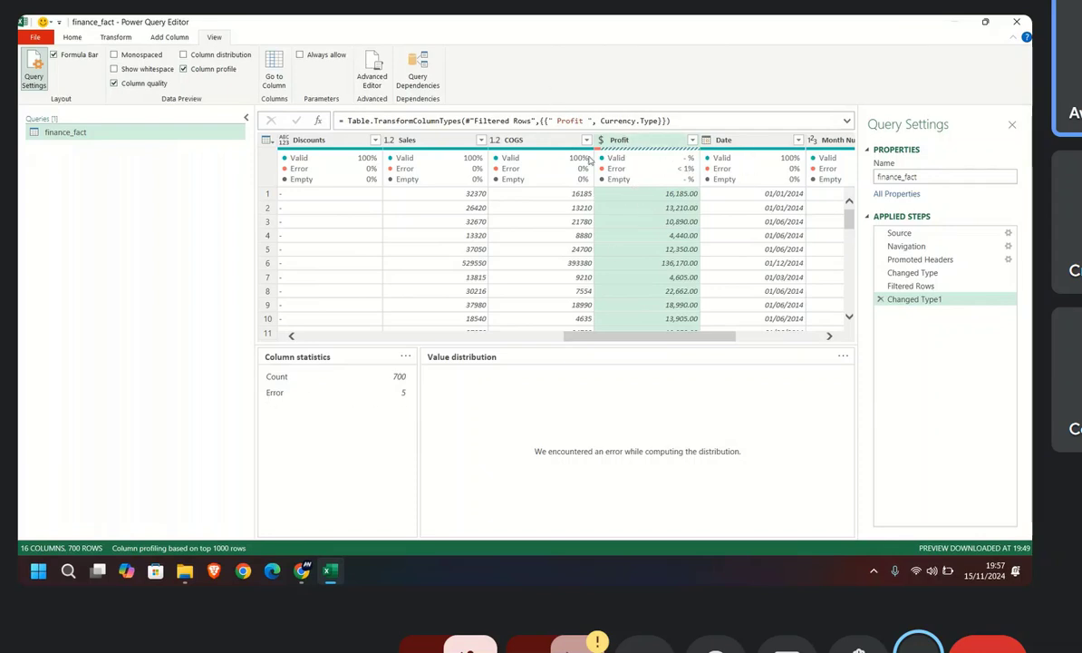
Step: Compare the column statistics and value distribution of COGS, Sales, Discounts and Profit, and hide the column profile
{"action": "left_click", "coordinate": [509, 138]}
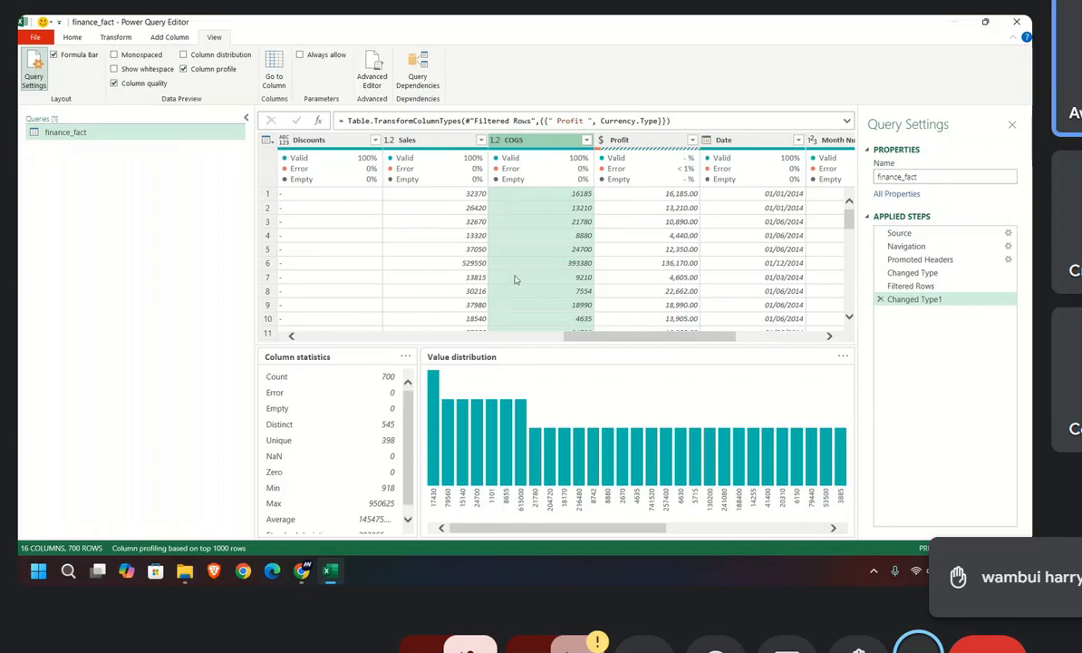
{"action": "left_click", "coordinate": [426, 140]}
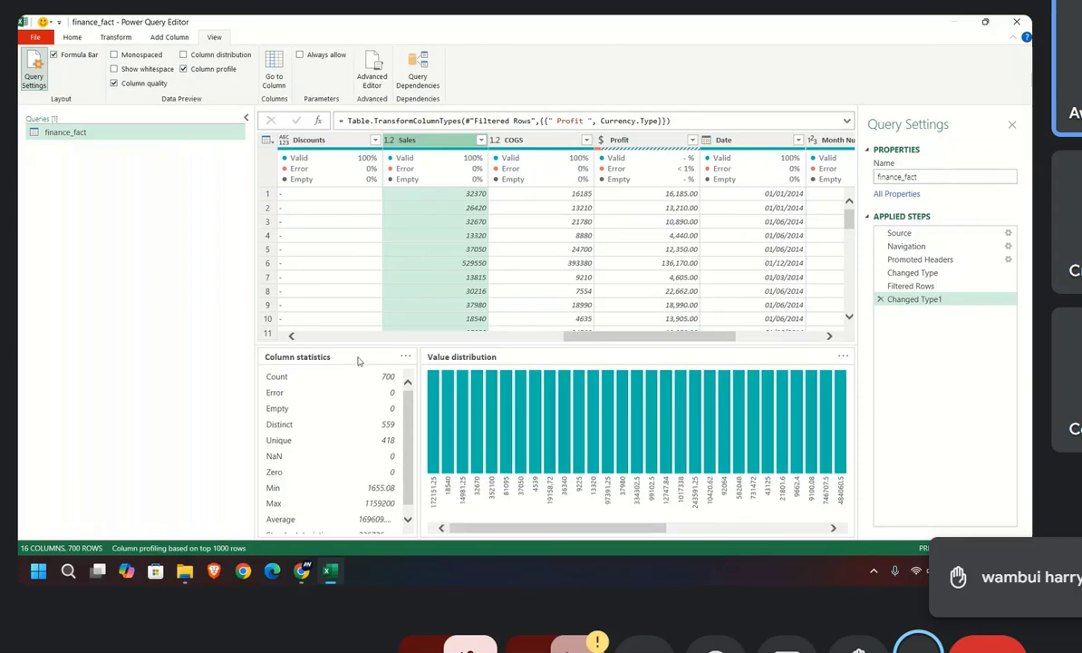
{"action": "left_click", "coordinate": [341, 141]}
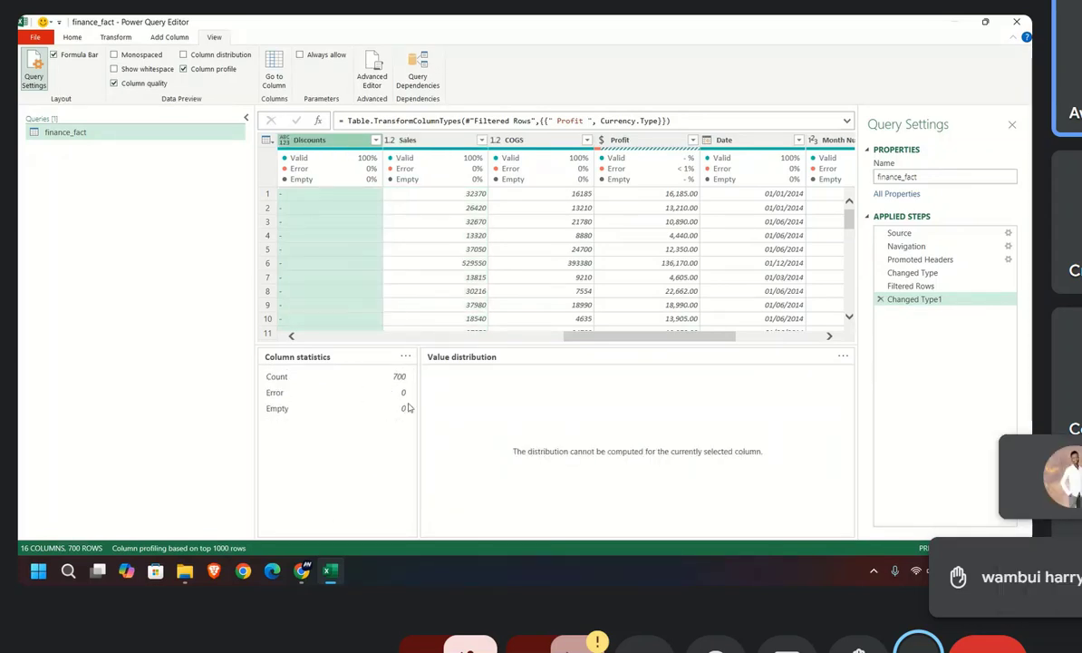
{"action": "left_click", "coordinate": [649, 142]}
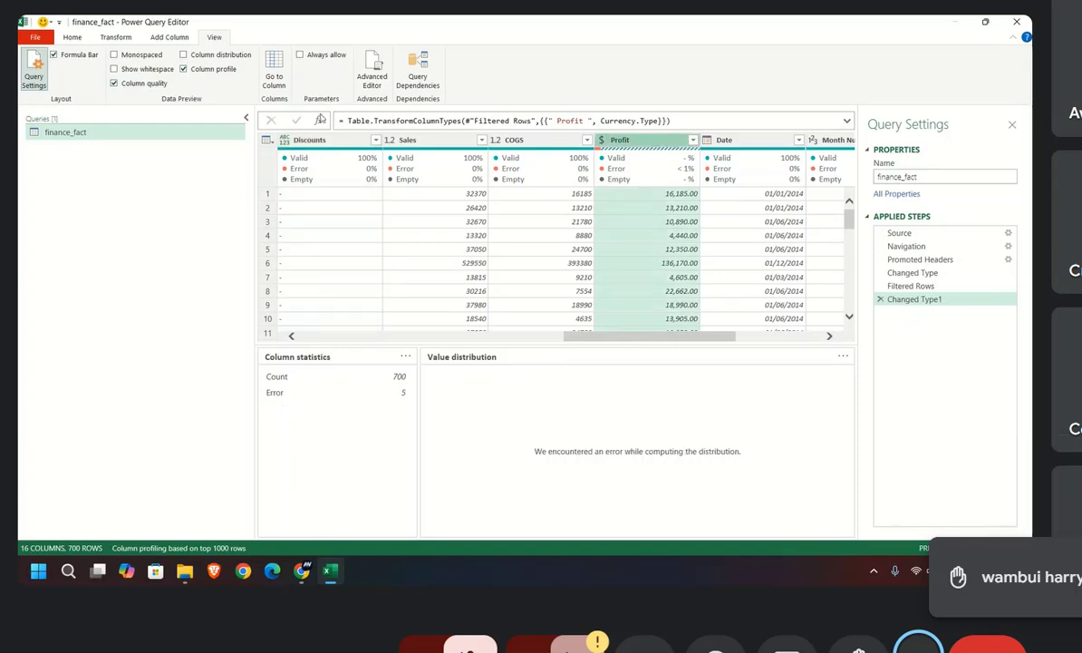
{"action": "left_click", "coordinate": [183, 72]}
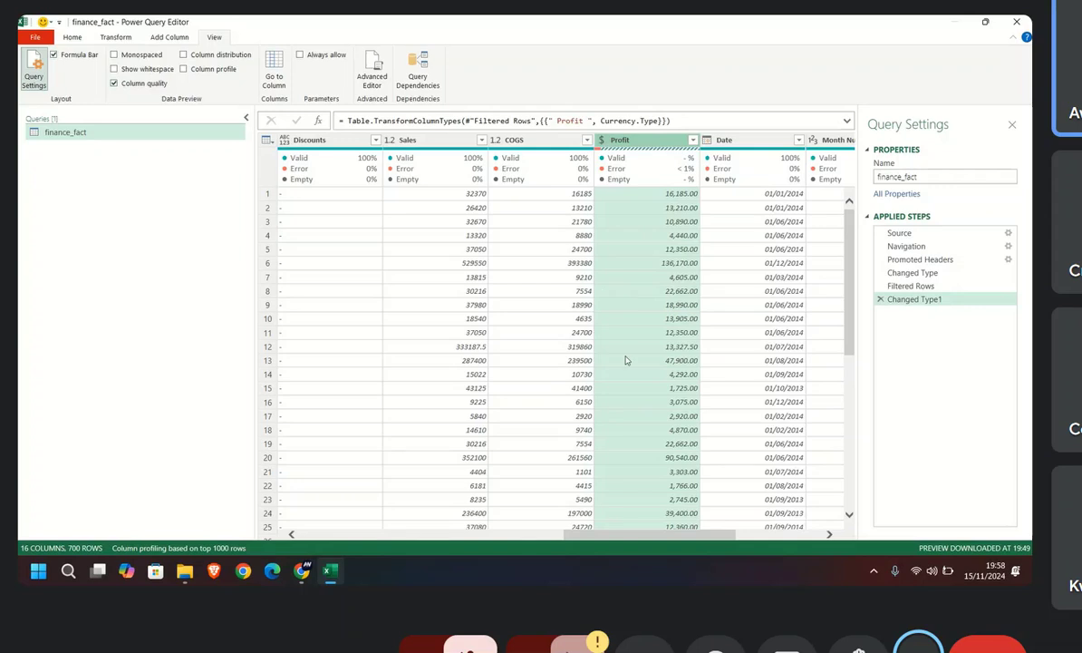
Step: Review the Segment column's filter list and check the quality details of Country, Product, Profit and COGS
{"action": "left_click_drag", "start_coordinate": [651, 533], "coordinate": [391, 533]}
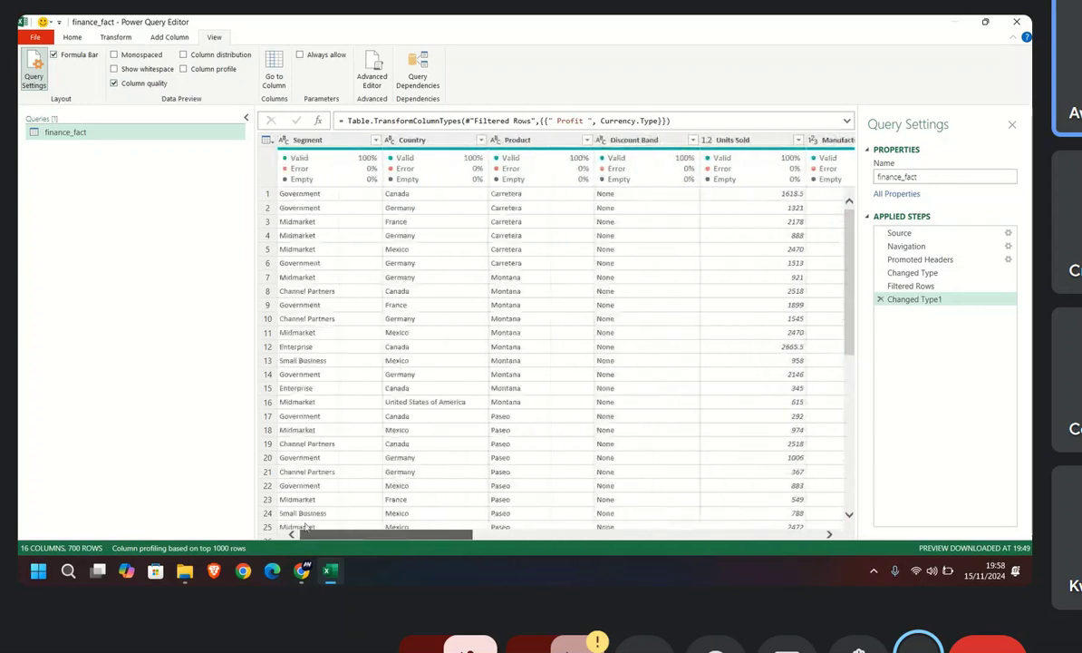
{"action": "left_click", "coordinate": [375, 140]}
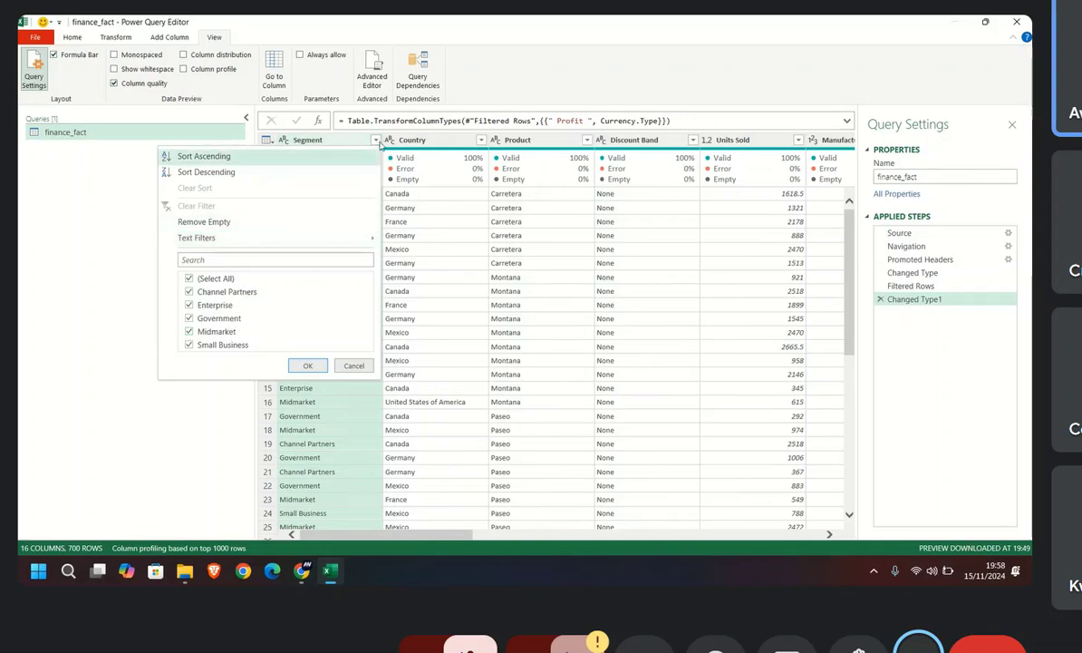
{"action": "left_click", "coordinate": [317, 140]}
{"action": "left_click", "coordinate": [399, 136]}
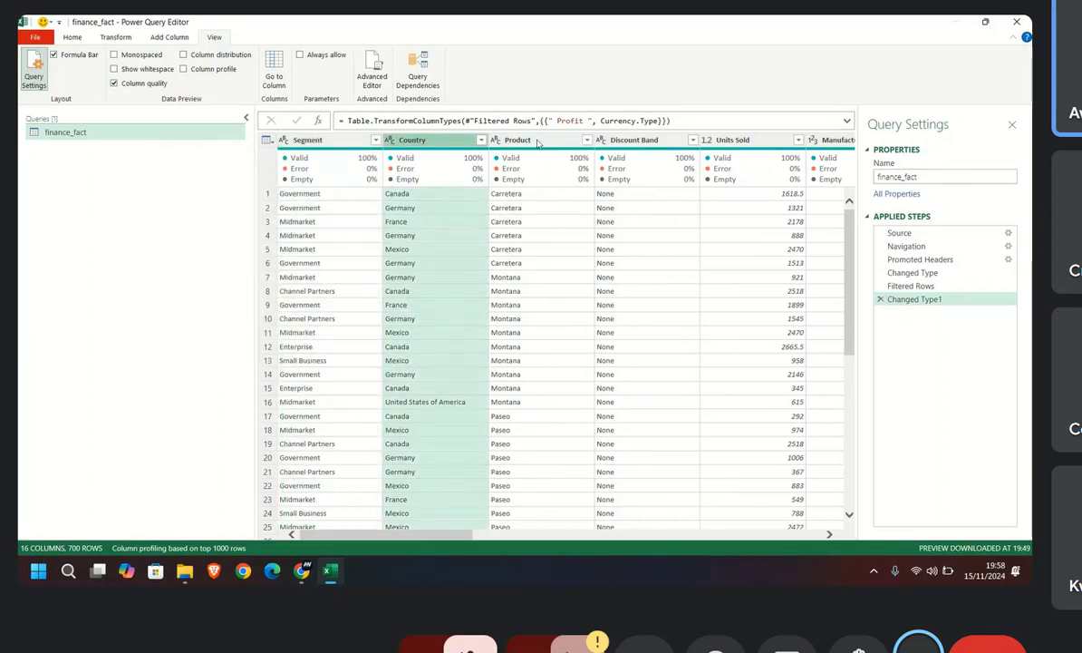
{"action": "left_click", "coordinate": [504, 136]}
{"action": "left_click_drag", "start_coordinate": [455, 535], "coordinate": [768, 545]}
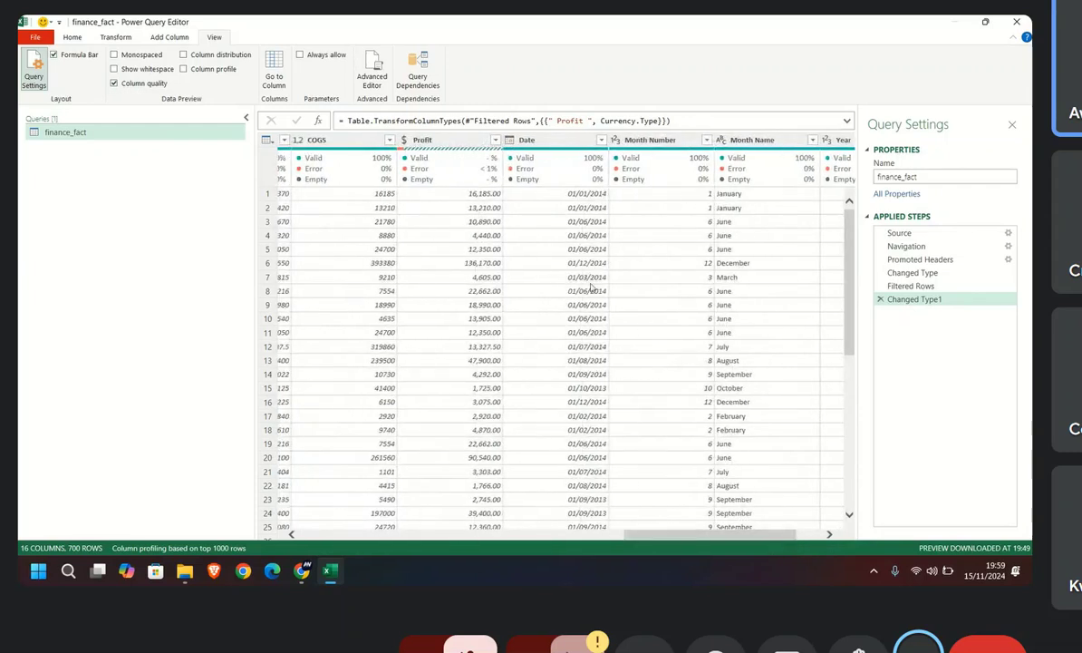
{"action": "left_click", "coordinate": [445, 142]}
{"action": "left_click", "coordinate": [312, 139]}
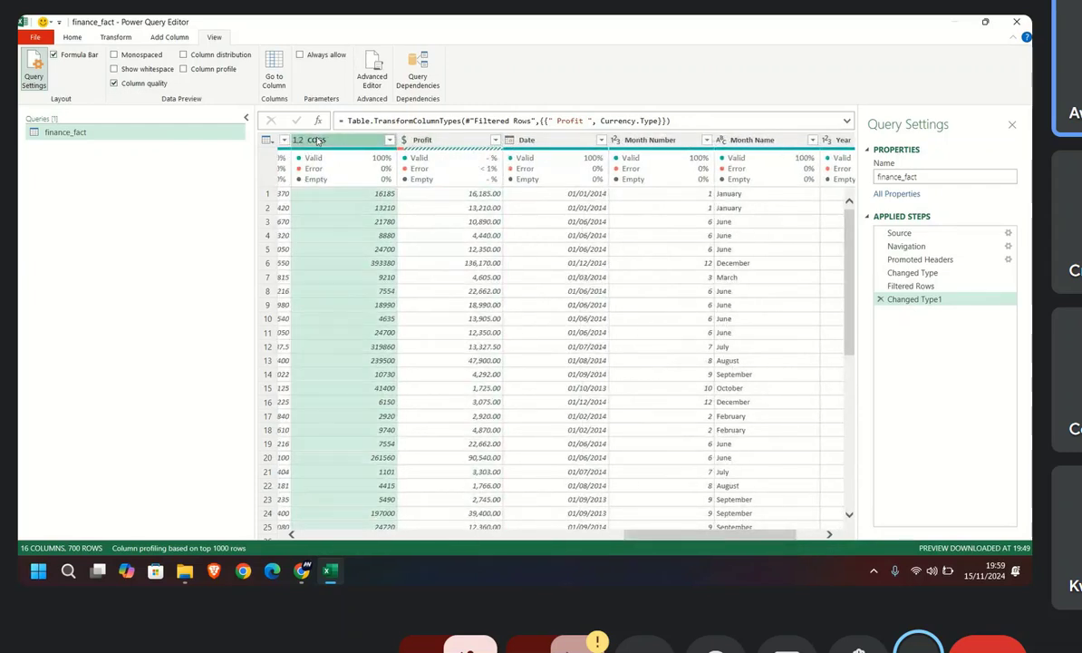
Step: Select the Date column and check its column quality details
{"action": "mouse_move", "coordinate": [644, 535]}
{"action": "left_mouse_down"}
{"action": "mouse_move", "coordinate": [558, 542]}
{"action": "mouse_move", "coordinate": [636, 543]}
{"action": "left_mouse_up"}
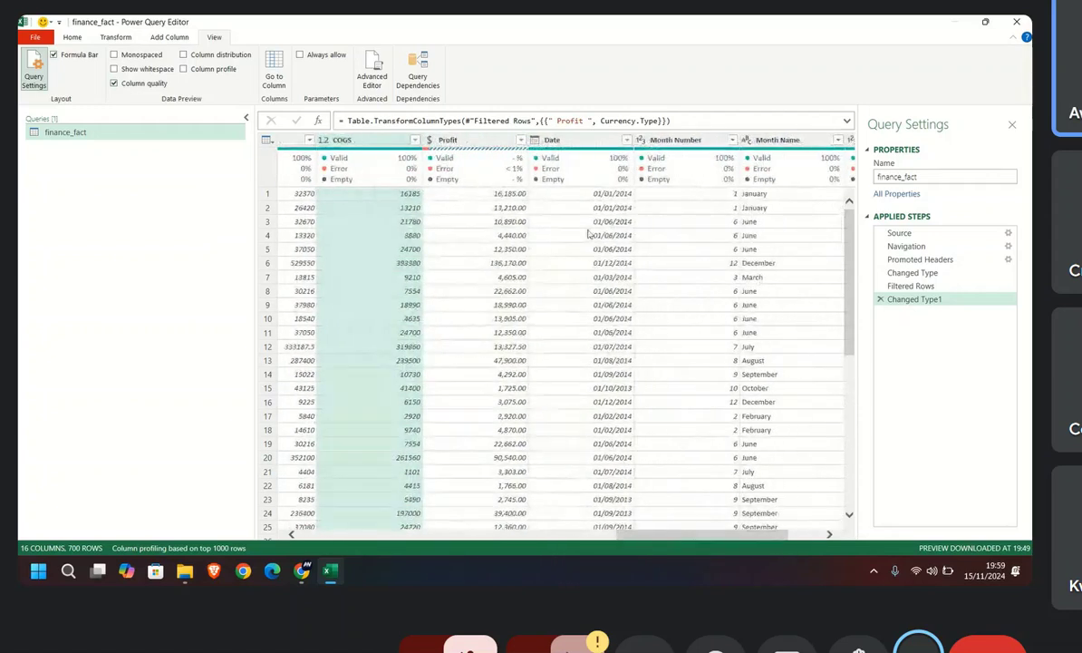
{"action": "left_click", "coordinate": [562, 141]}
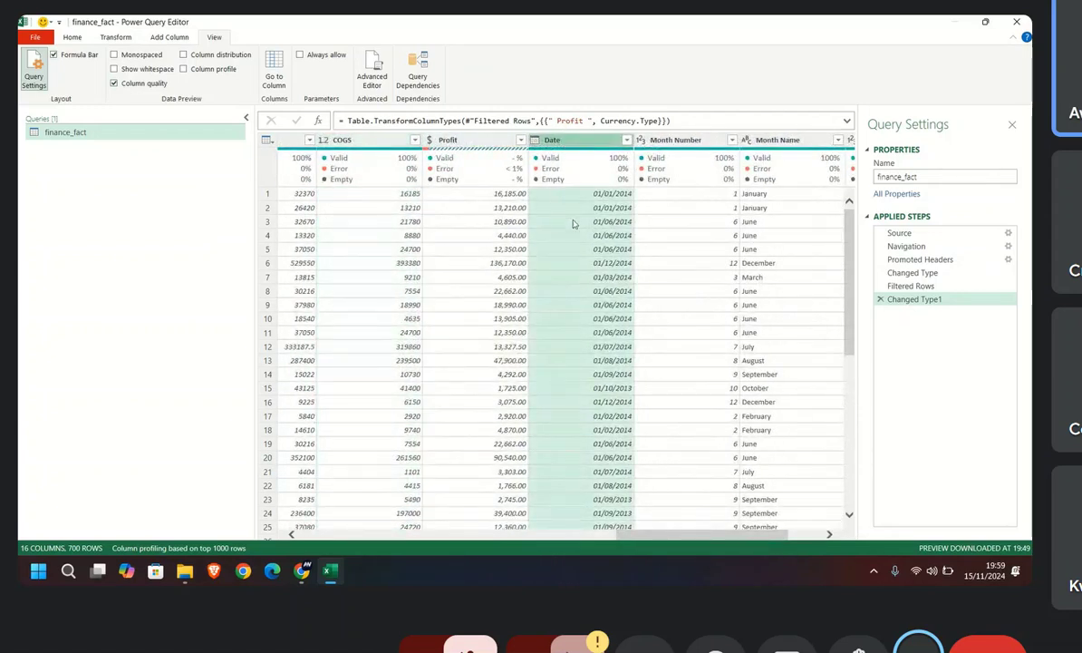
{"action": "mouse_move", "coordinate": [568, 178]}
Step: Look through the Profit column for error cells and inspect the error details of row 190
{"action": "left_click", "coordinate": [426, 138]}
{"action": "scroll", "coordinate": [487, 295], "scroll_direction": "down", "scroll_amount": 3}
{"action": "scroll", "coordinate": [487, 294], "scroll_direction": "down", "scroll_amount": 20}
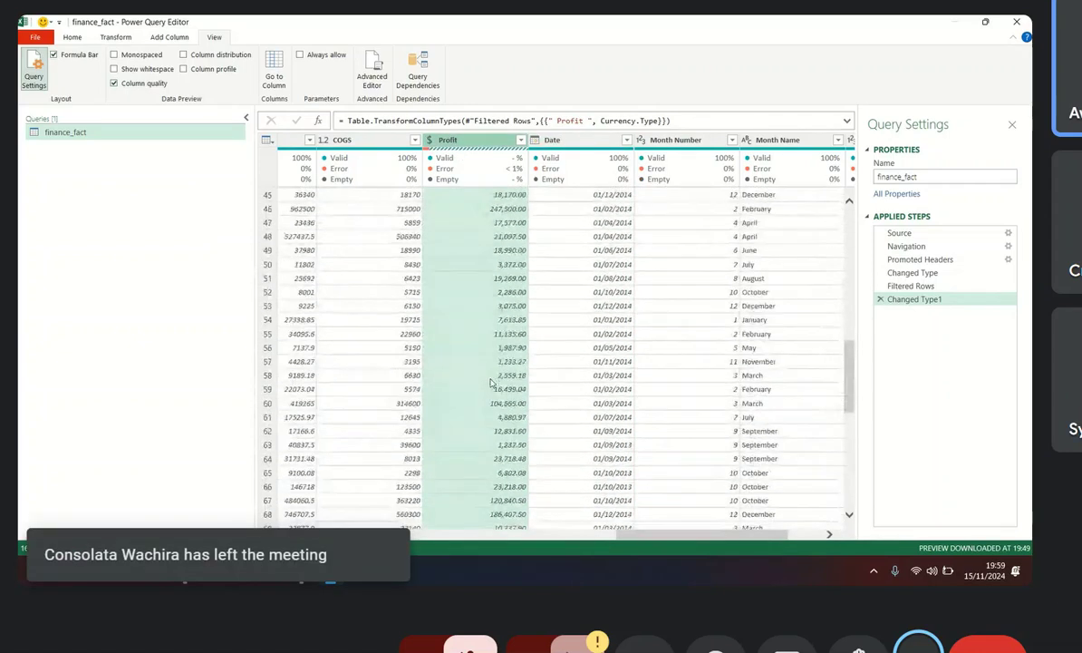
{"action": "scroll", "coordinate": [492, 386], "scroll_direction": "down", "scroll_amount": 20}
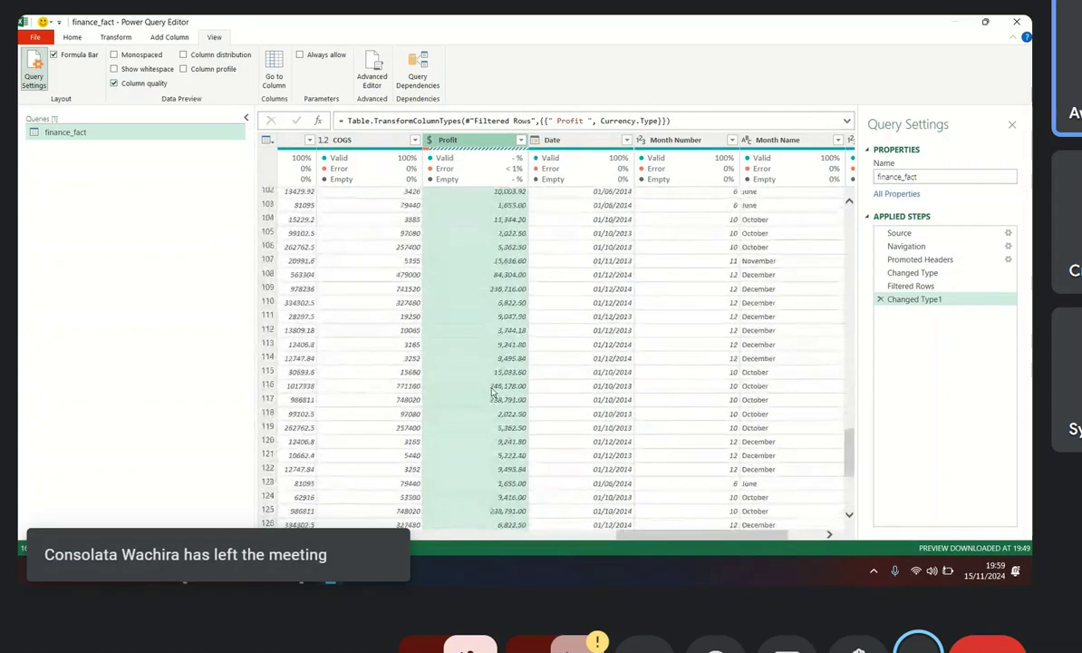
{"action": "scroll", "coordinate": [491, 392], "scroll_direction": "down", "scroll_amount": 9}
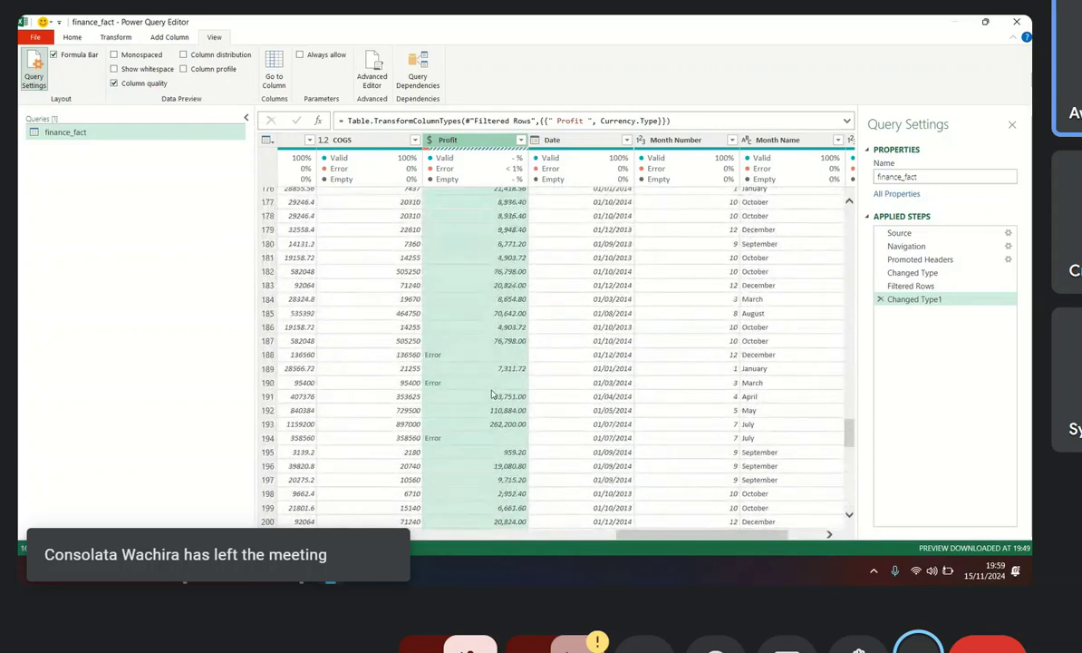
{"action": "left_click", "coordinate": [433, 384]}
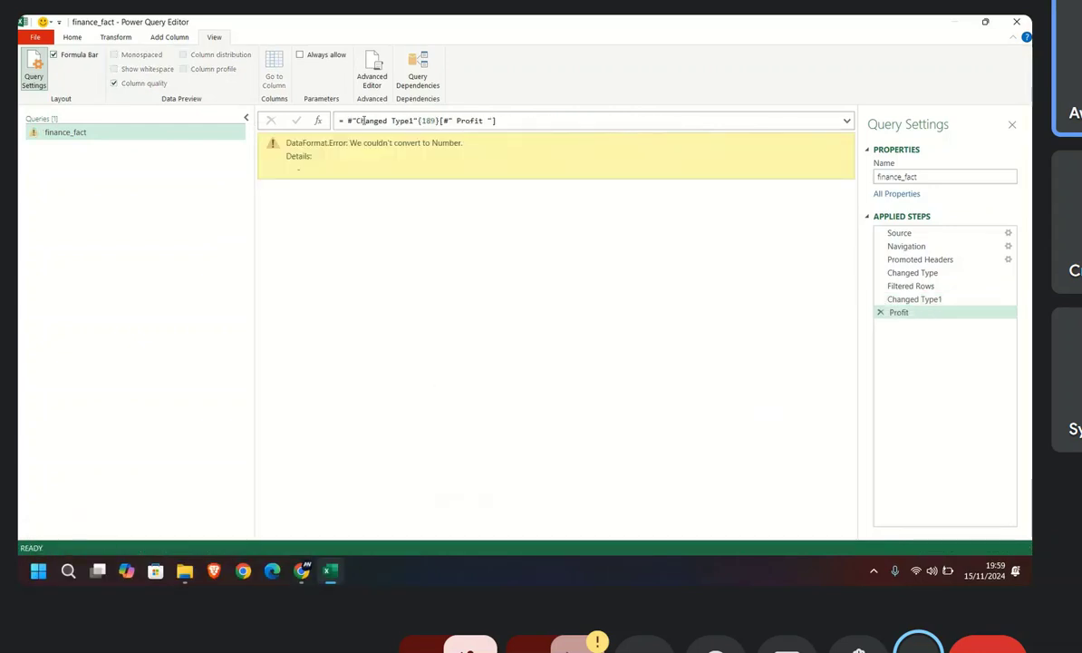
{"action": "left_click_drag", "start_coordinate": [303, 173], "coordinate": [296, 172]}
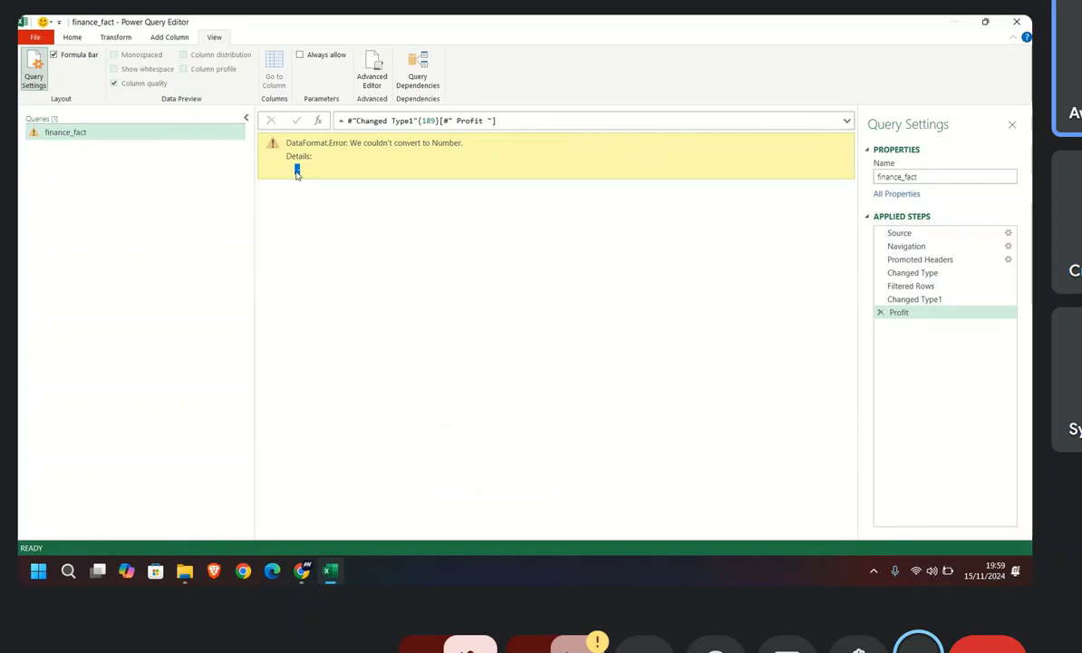
Step: Delete the Profit drill-down step from the applied steps, keeping Changed Type1 as the last step
{"action": "left_click", "coordinate": [907, 300]}
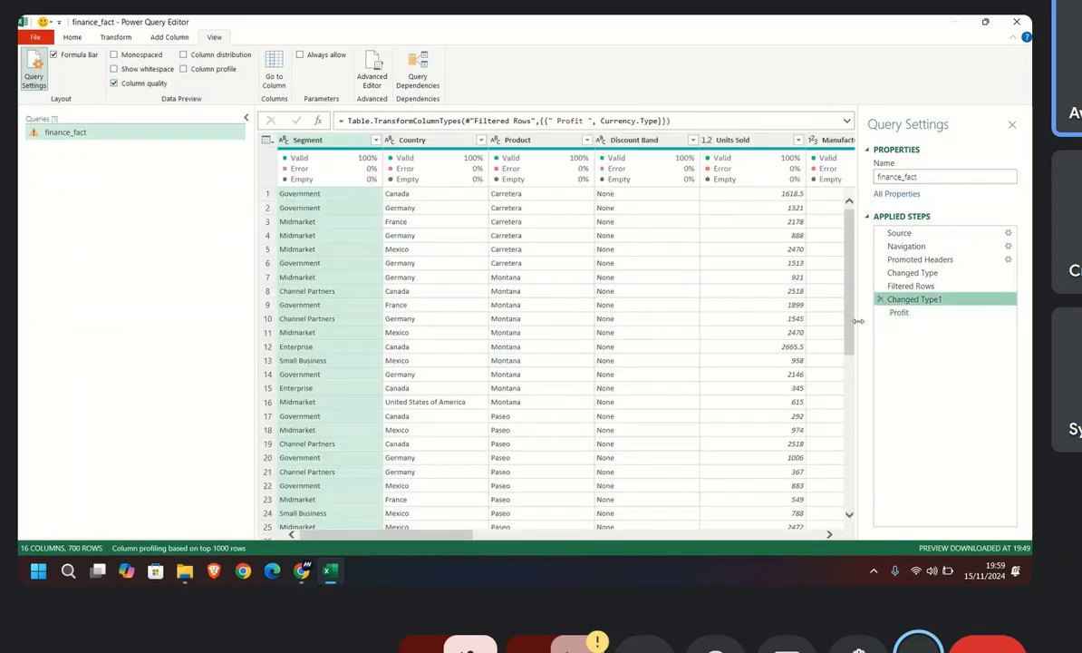
{"action": "left_click", "coordinate": [898, 313]}
{"action": "left_click", "coordinate": [880, 312]}
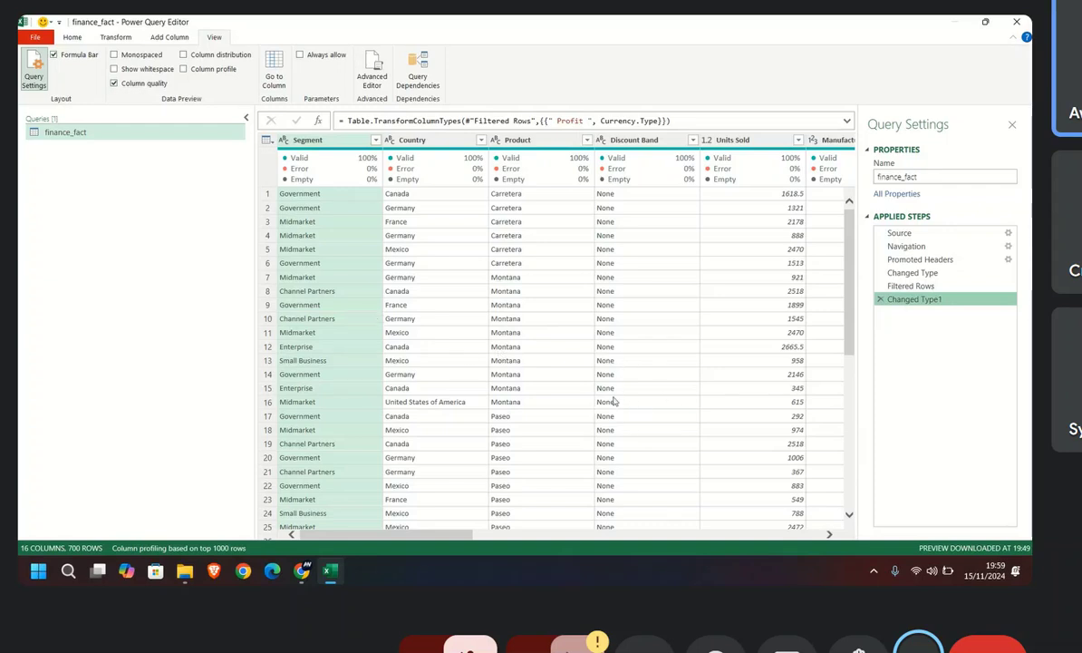
Step: Review the column quality from Product across to Date, and select the Profit column to check its error details
{"action": "left_click_drag", "start_coordinate": [450, 537], "coordinate": [491, 536]}
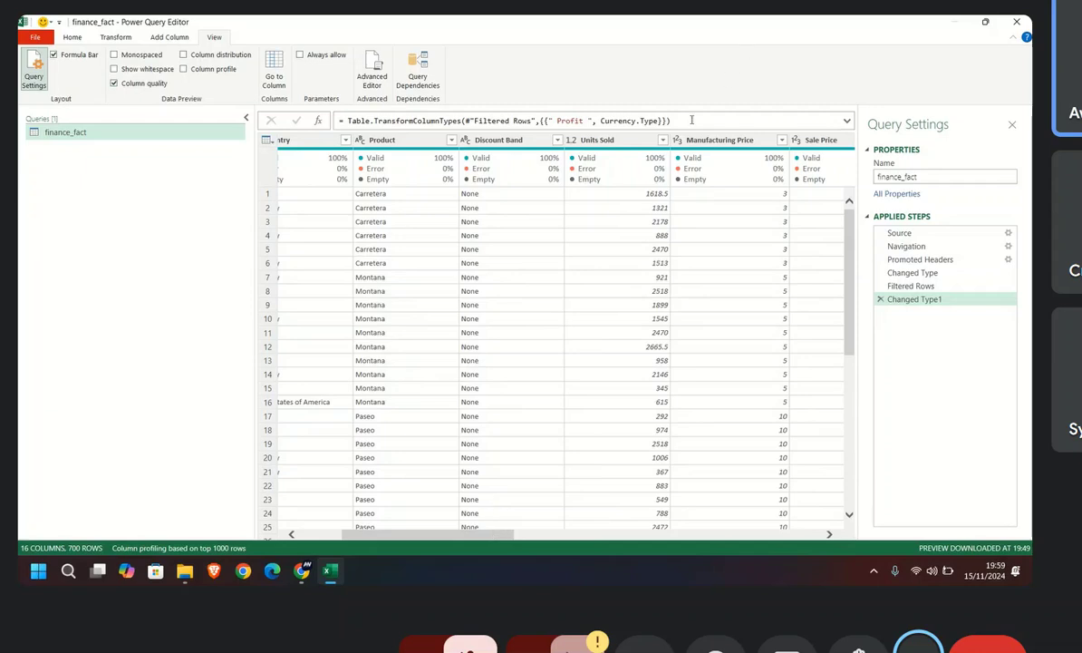
{"action": "mouse_move", "coordinate": [655, 172]}
{"action": "left_click_drag", "start_coordinate": [481, 537], "coordinate": [562, 538]}
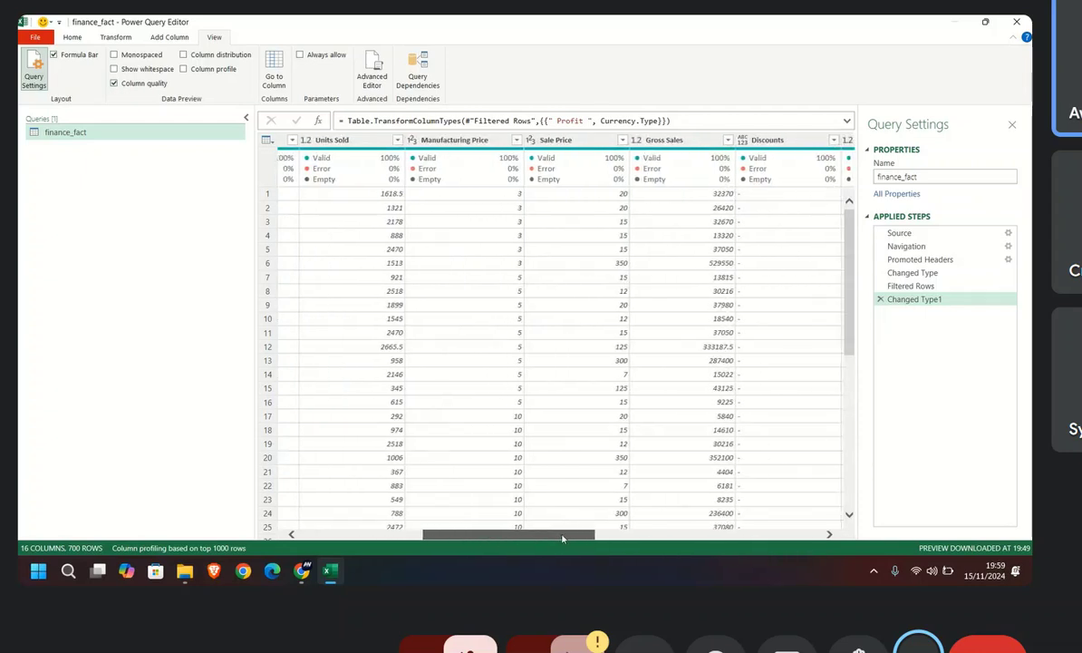
{"action": "left_click_drag", "start_coordinate": [562, 538], "coordinate": [704, 538]}
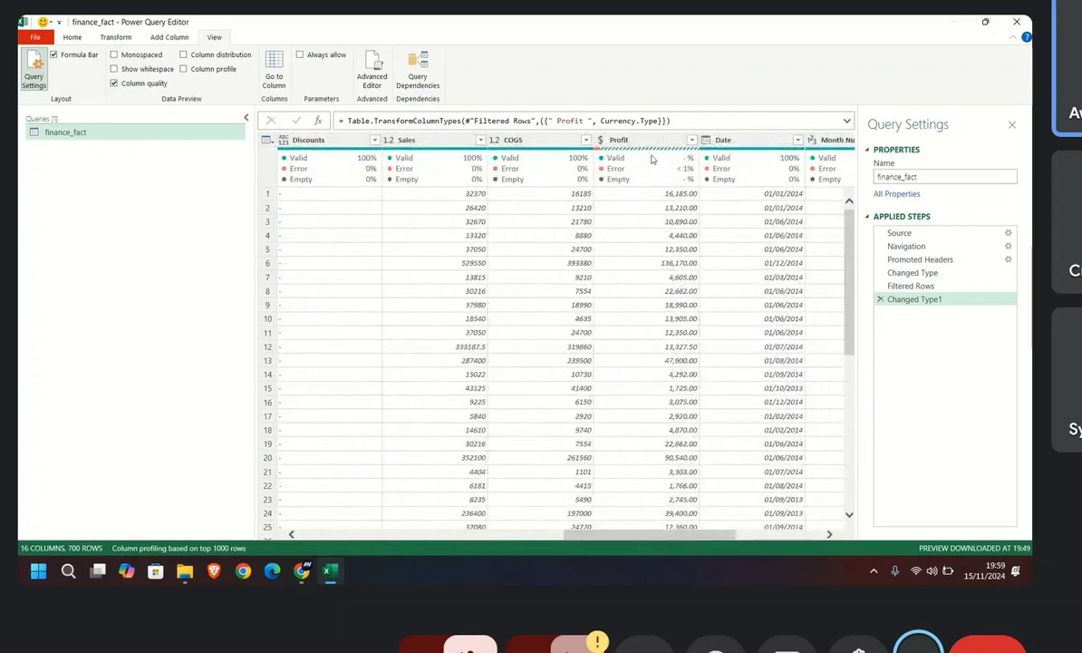
{"action": "mouse_move", "coordinate": [606, 157]}
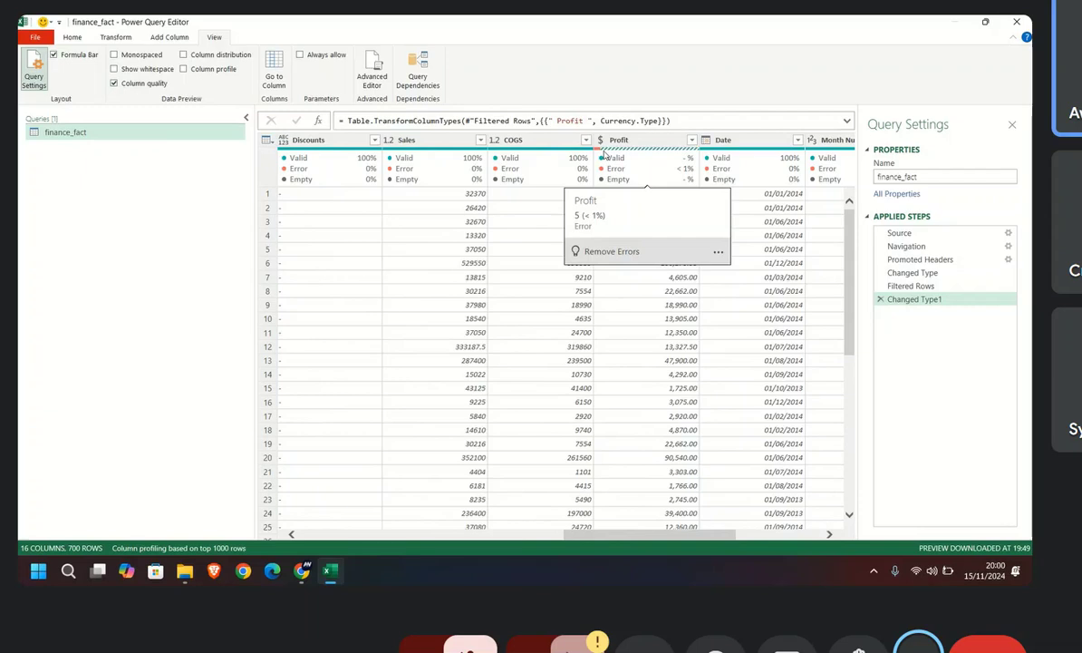
{"action": "left_click", "coordinate": [629, 142]}
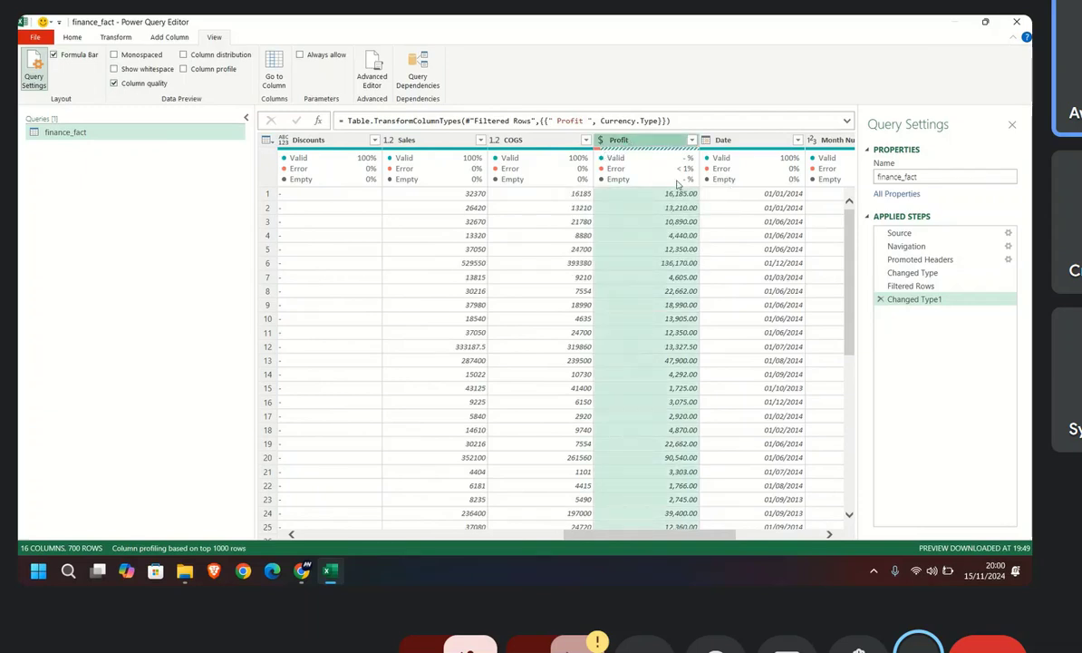
{"action": "mouse_move", "coordinate": [634, 174]}
Step: Examine the quality details of the Profit column and its neighbours, and look through their rows to about row 150
{"action": "left_click", "coordinate": [125, 38]}
{"action": "mouse_move", "coordinate": [418, 170]}
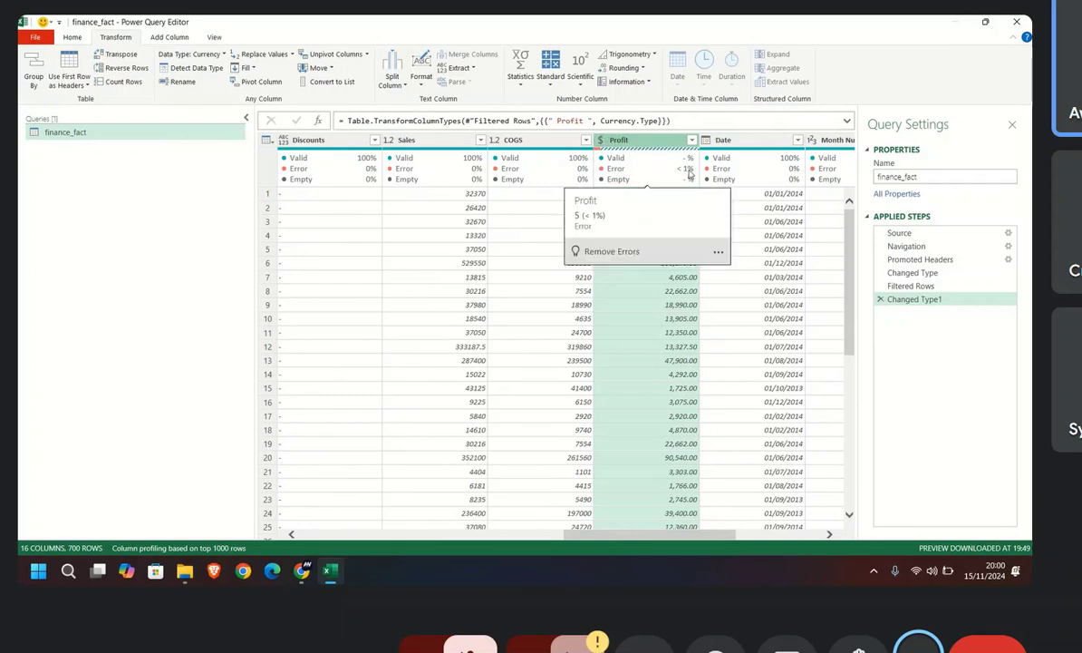
{"action": "mouse_move", "coordinate": [683, 176]}
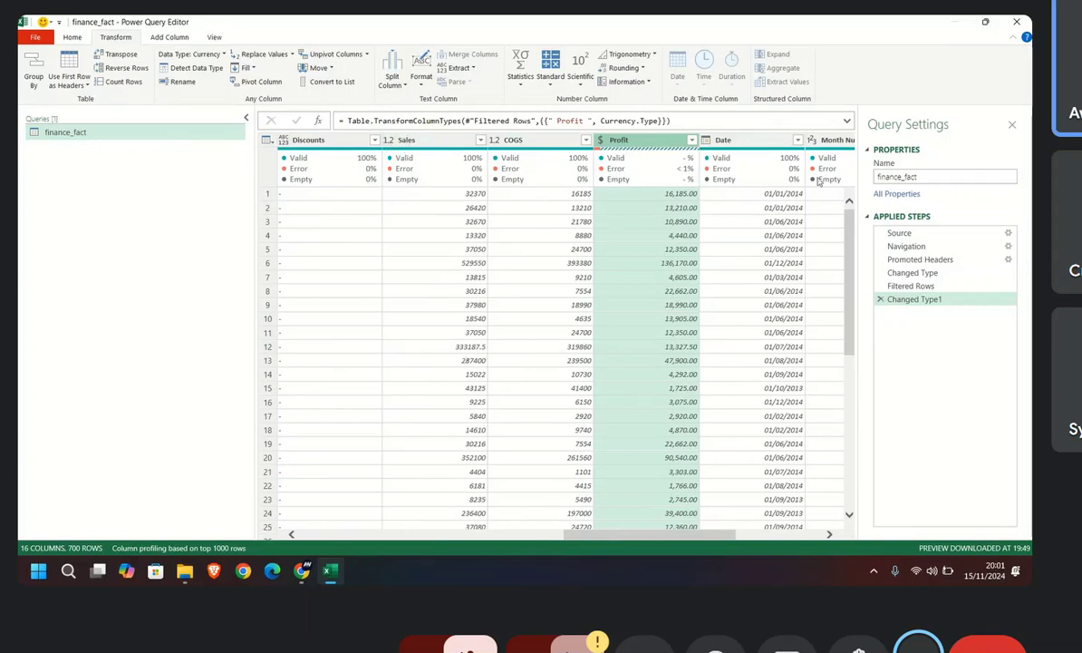
{"action": "mouse_move", "coordinate": [453, 169]}
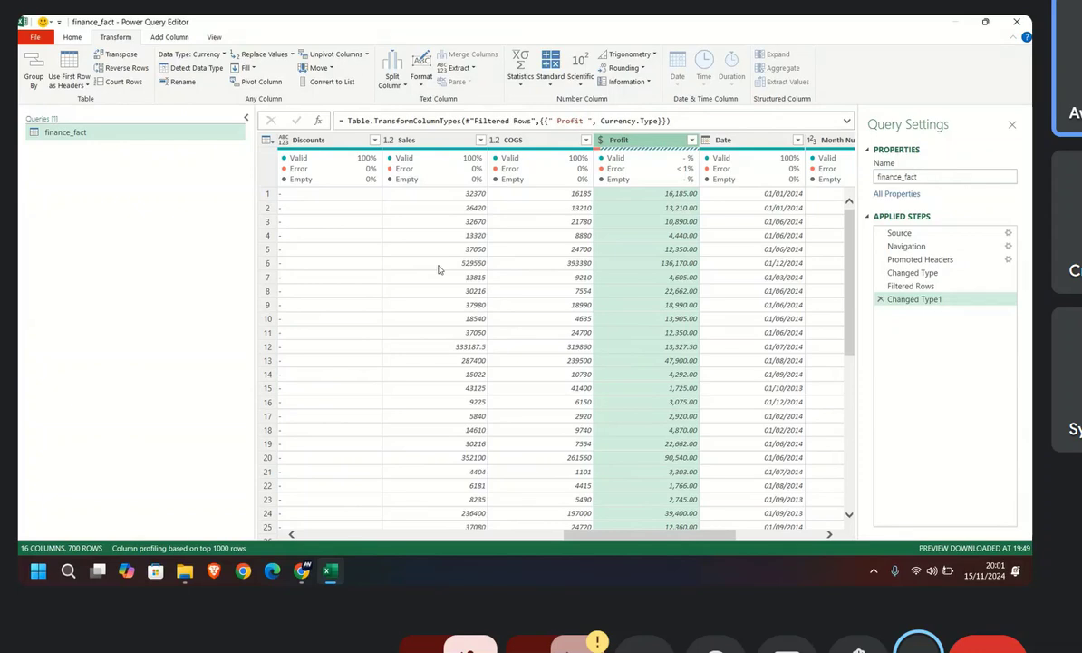
{"action": "scroll", "coordinate": [537, 242], "scroll_direction": "down", "scroll_amount": 20}
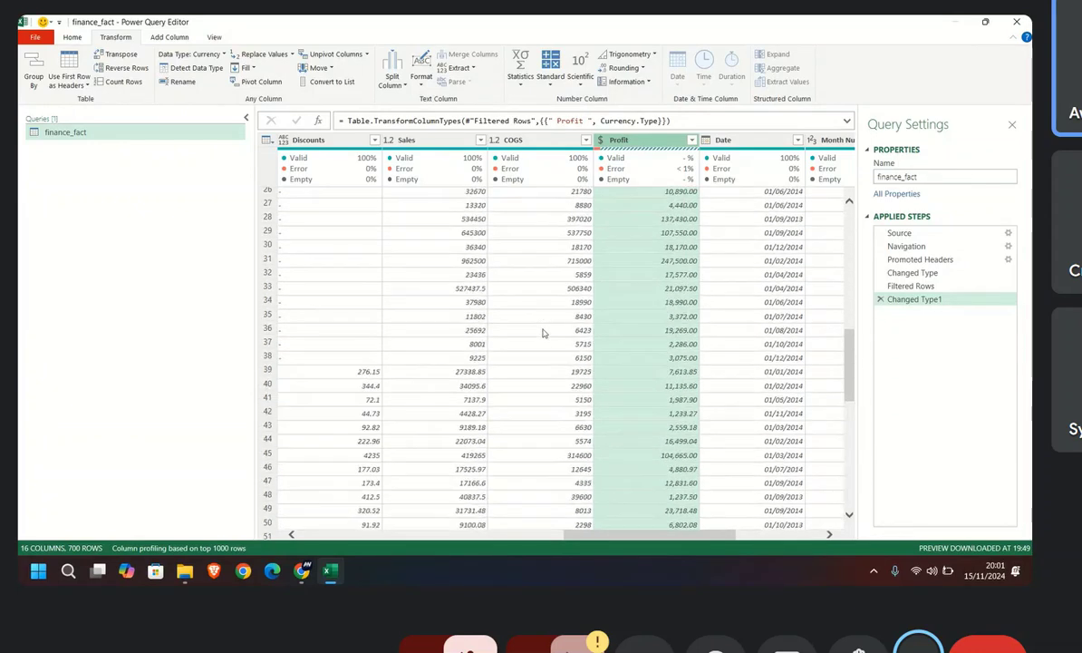
{"action": "scroll", "coordinate": [550, 422], "scroll_direction": "down", "scroll_amount": 17}
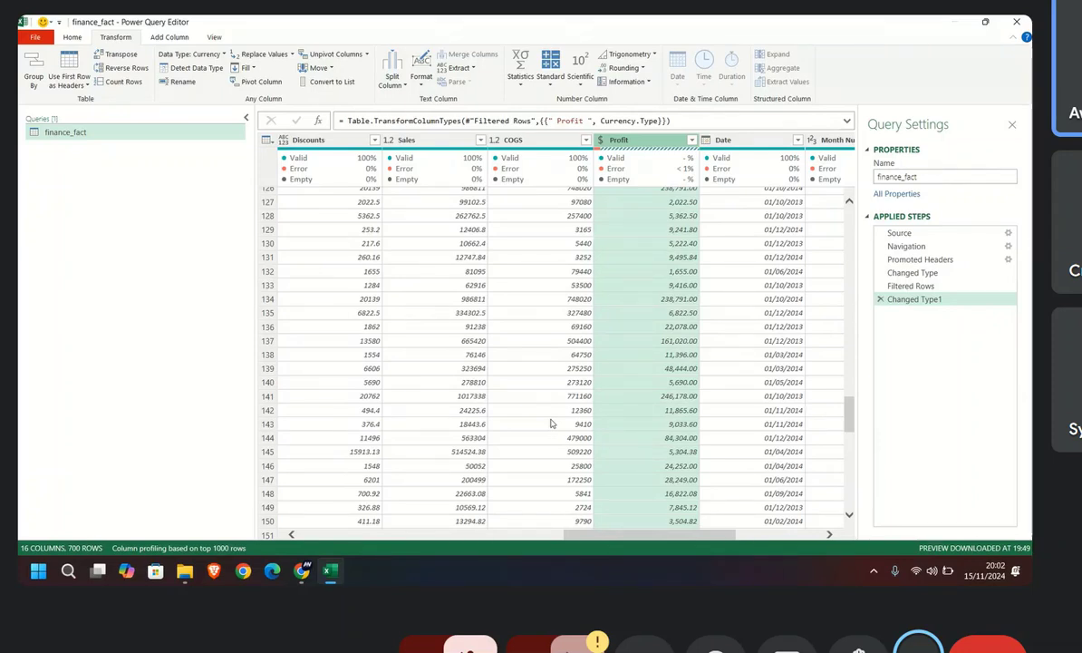
Step: Refresh the preview of the finance_fact query
{"action": "left_click", "coordinate": [72, 38]}
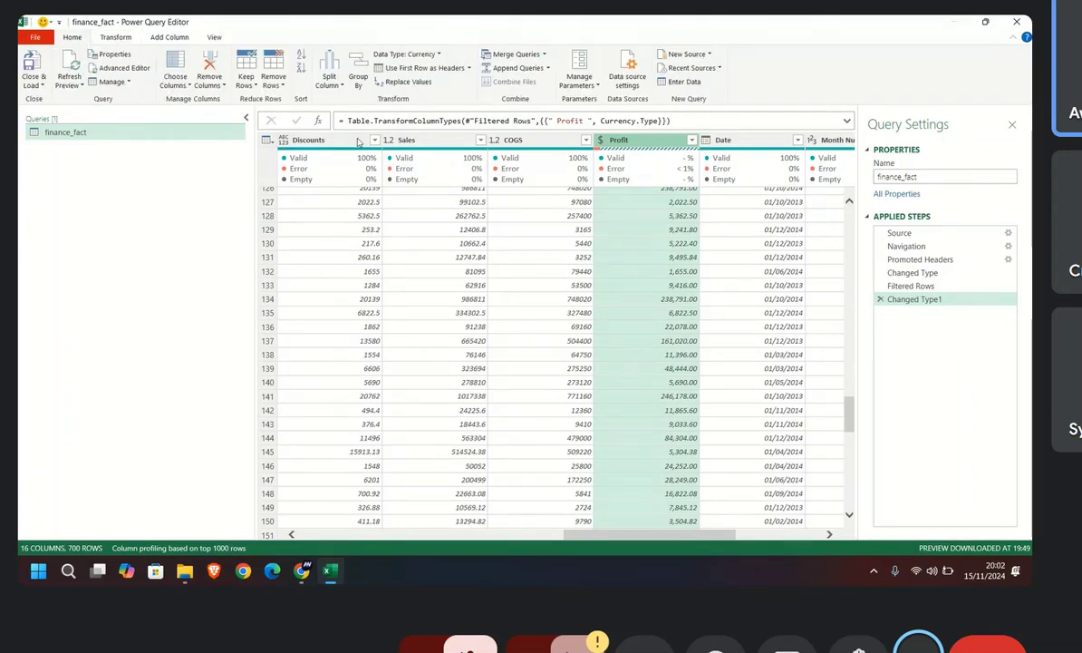
{"action": "left_click", "coordinate": [74, 67]}
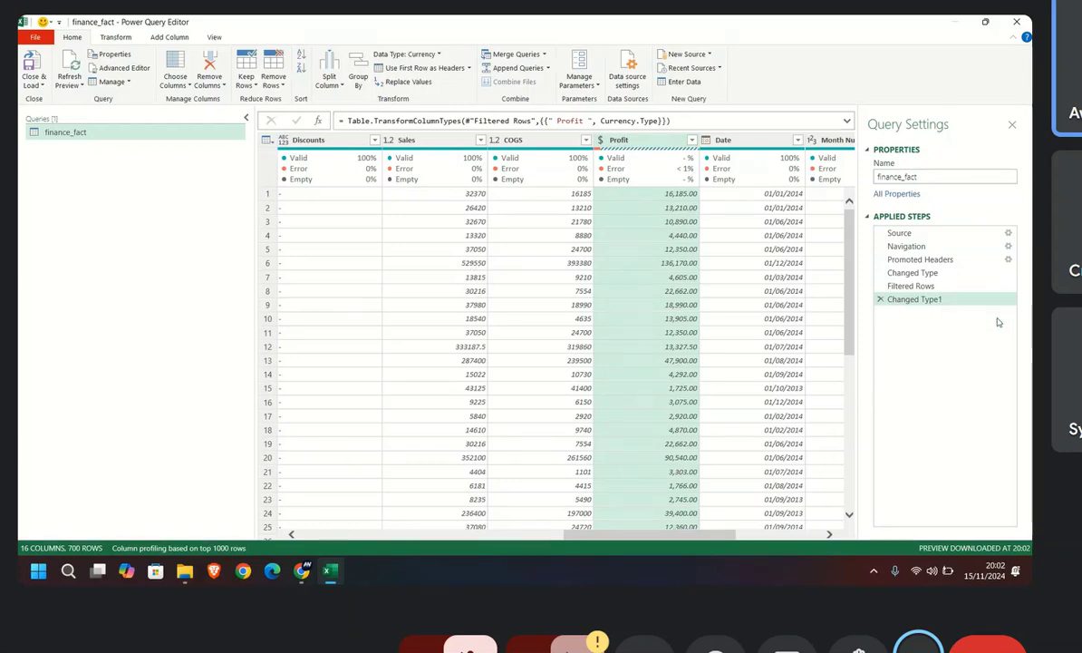
{"action": "left_click", "coordinate": [67, 66]}
Step: Turn the column quality display off and back on
{"action": "left_click", "coordinate": [214, 37]}
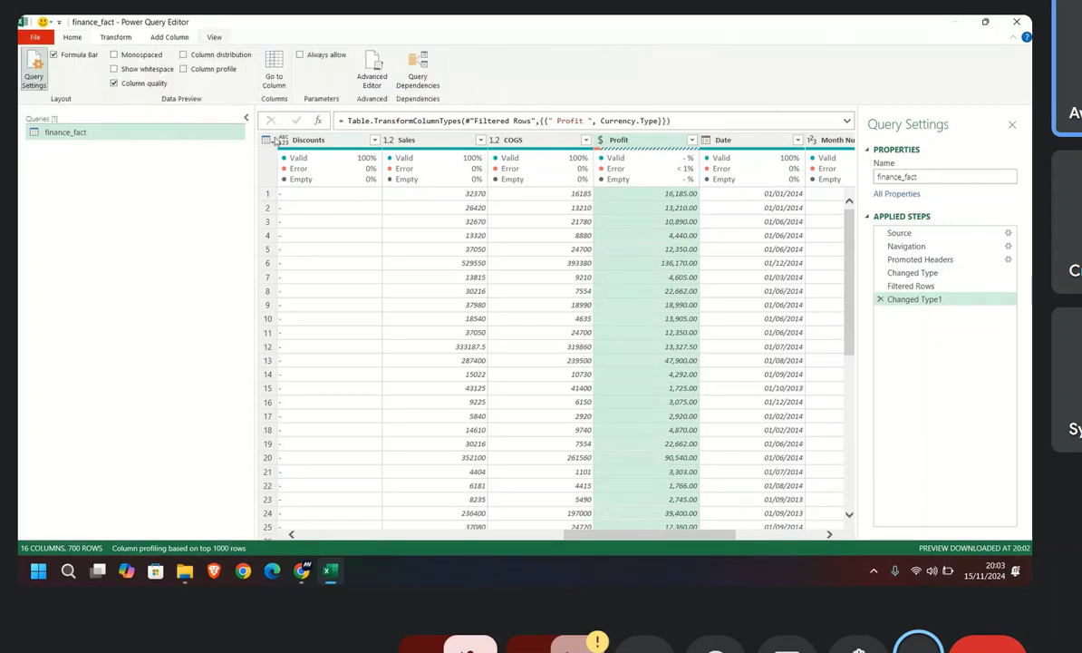
{"action": "left_click", "coordinate": [123, 85]}
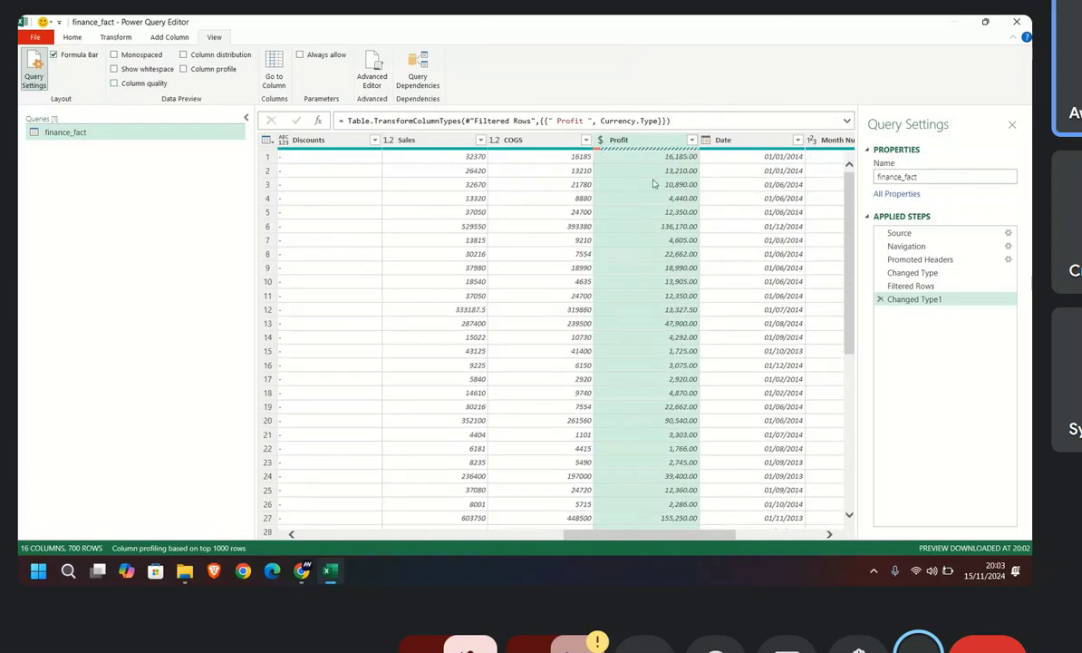
{"action": "left_click", "coordinate": [114, 83]}
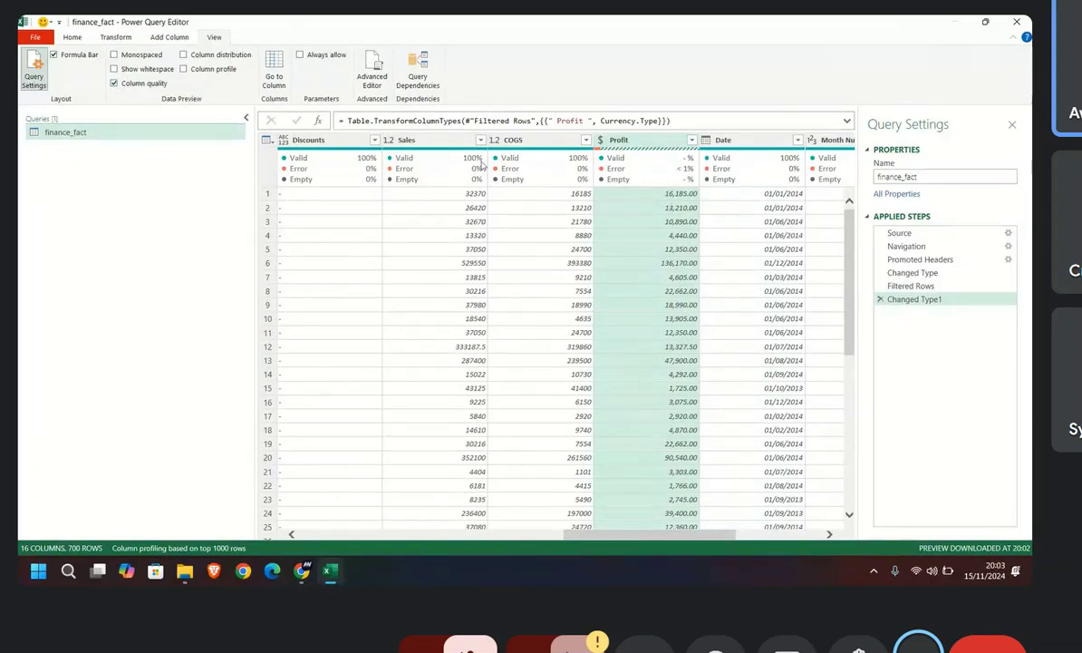
Step: Display the column profile and column distribution, and review the distributions of the columns around Profit
{"action": "left_click", "coordinate": [183, 69]}
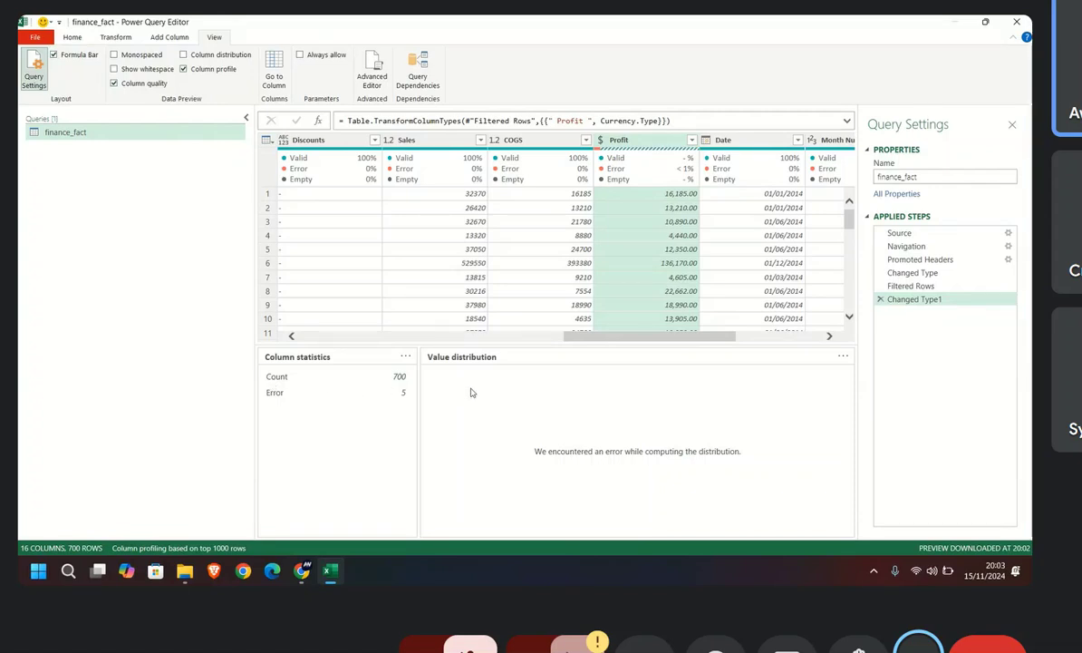
{"action": "left_click", "coordinate": [184, 68]}
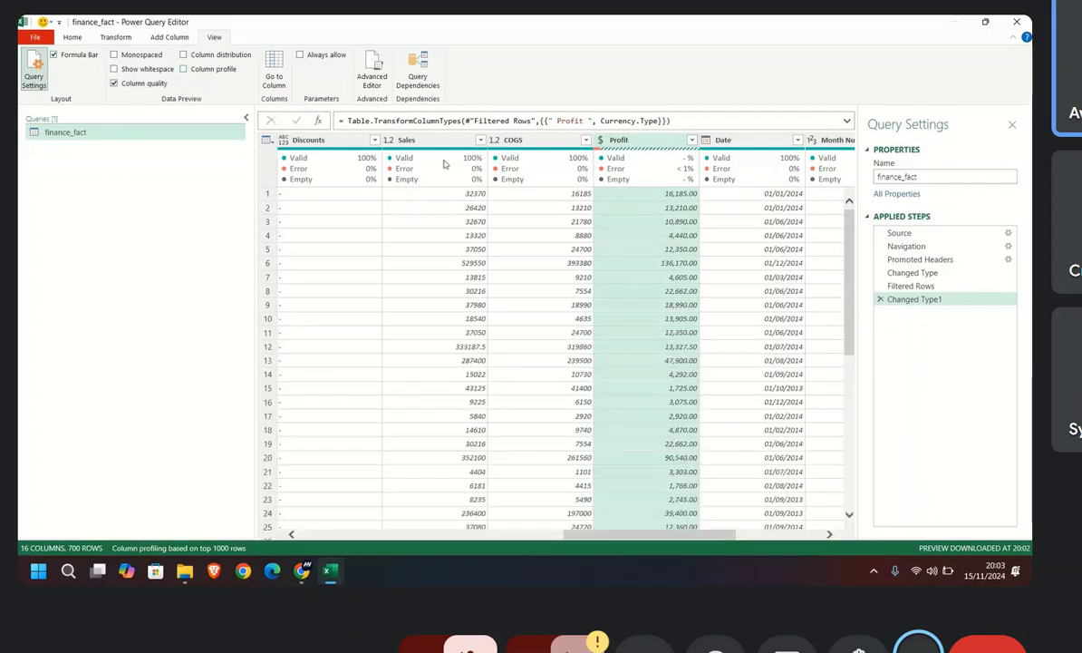
{"action": "left_click", "coordinate": [183, 69]}
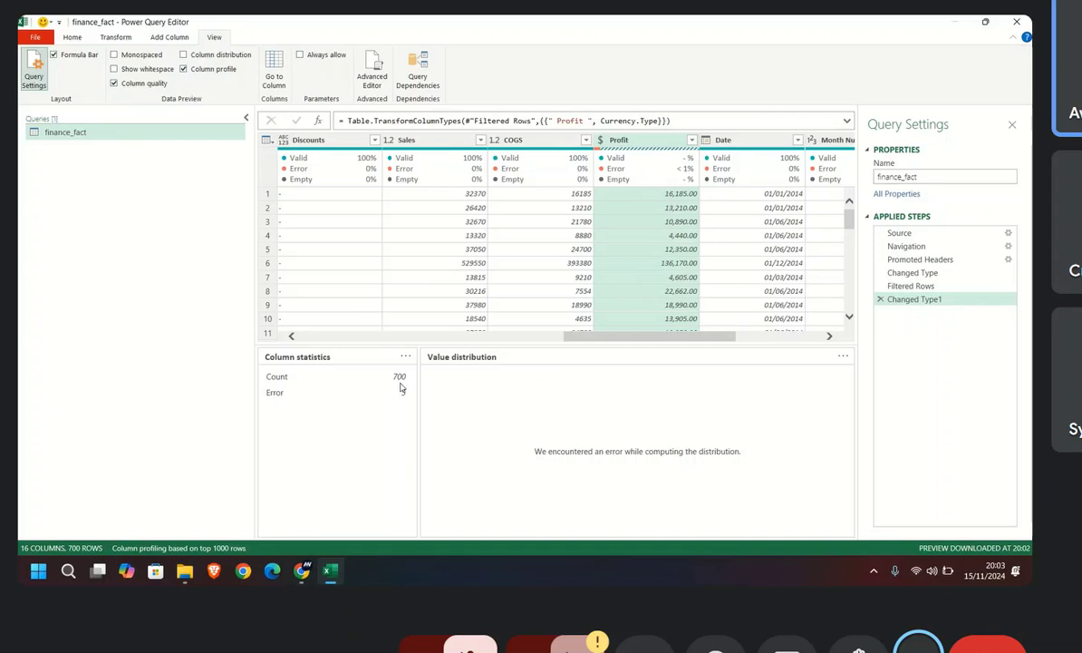
{"action": "left_click", "coordinate": [184, 55]}
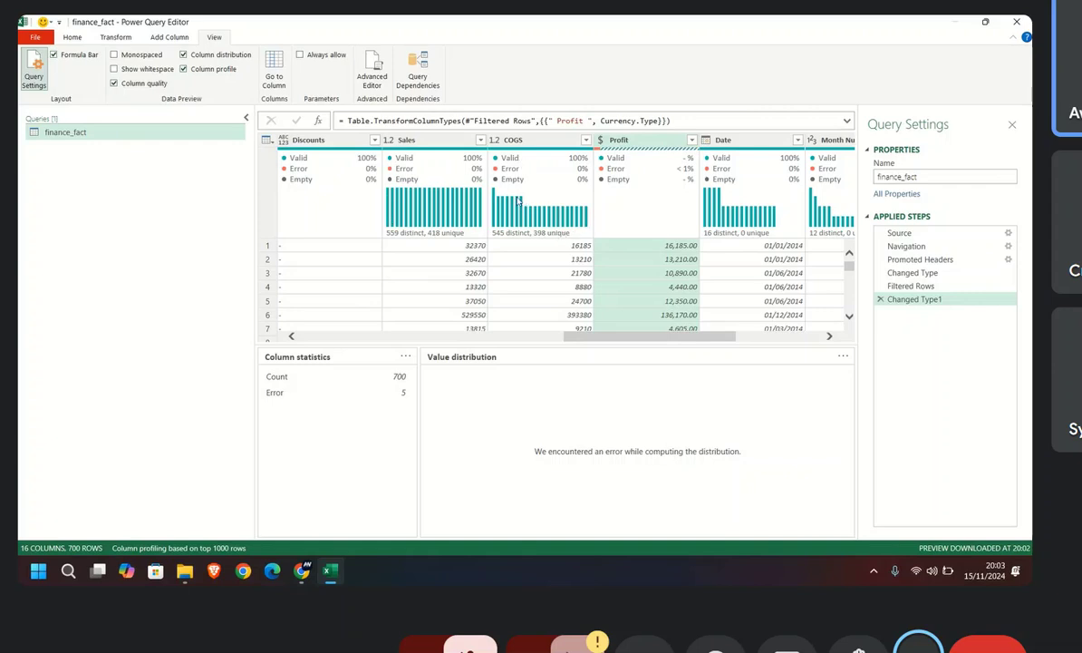
{"action": "mouse_move", "coordinate": [406, 201]}
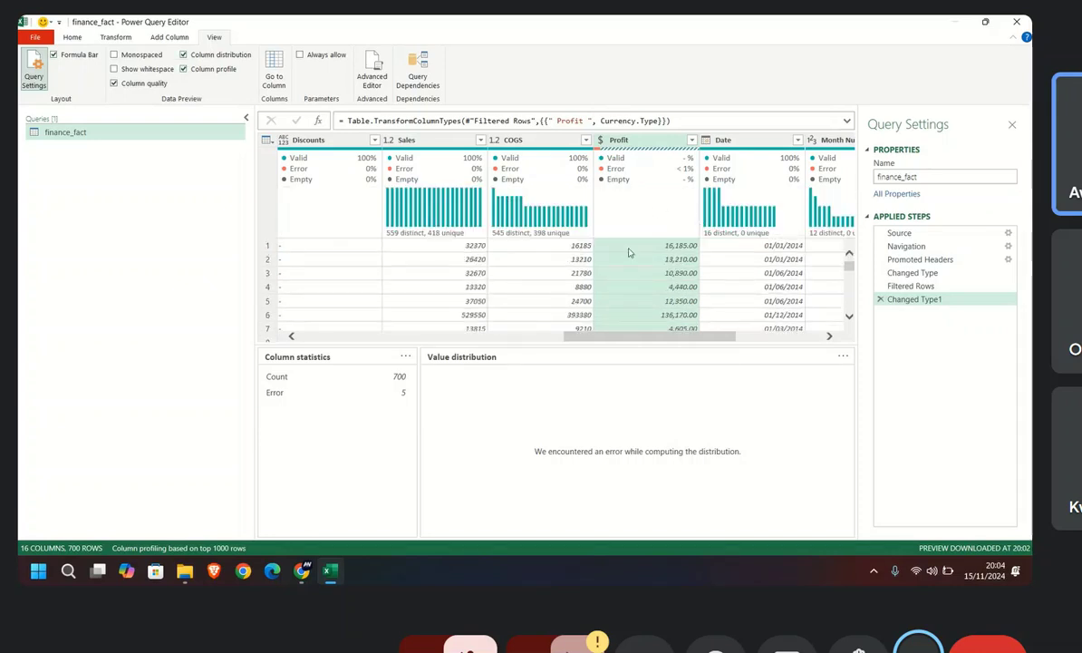
{"action": "left_click_drag", "start_coordinate": [592, 342], "coordinate": [670, 338]}
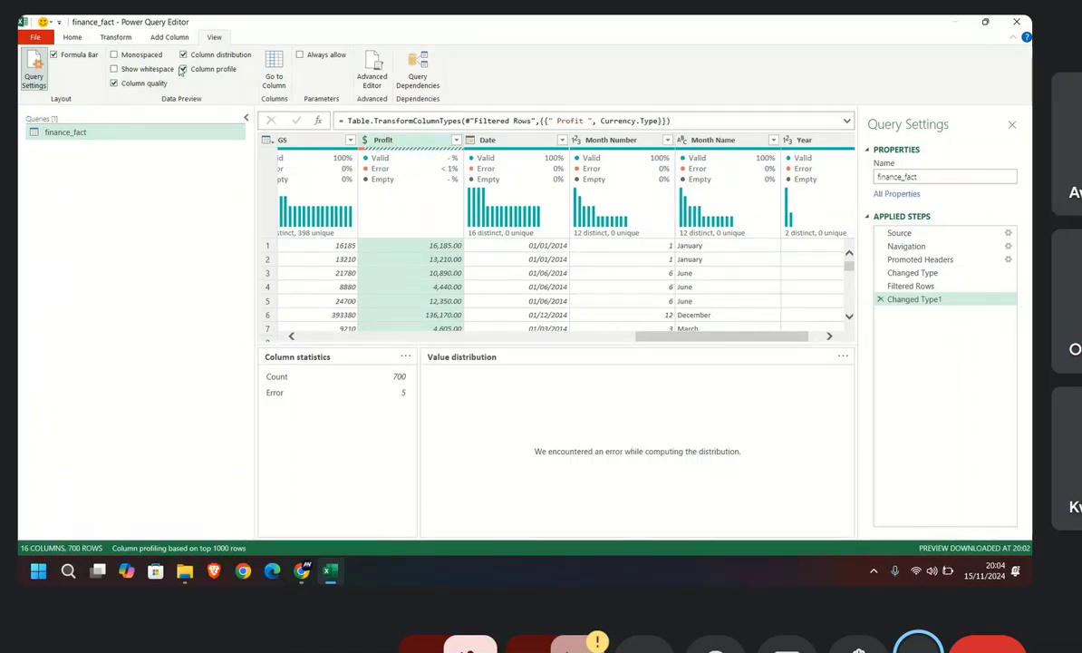
{"action": "left_click", "coordinate": [72, 37]}
{"action": "mouse_move", "coordinate": [346, 185]}
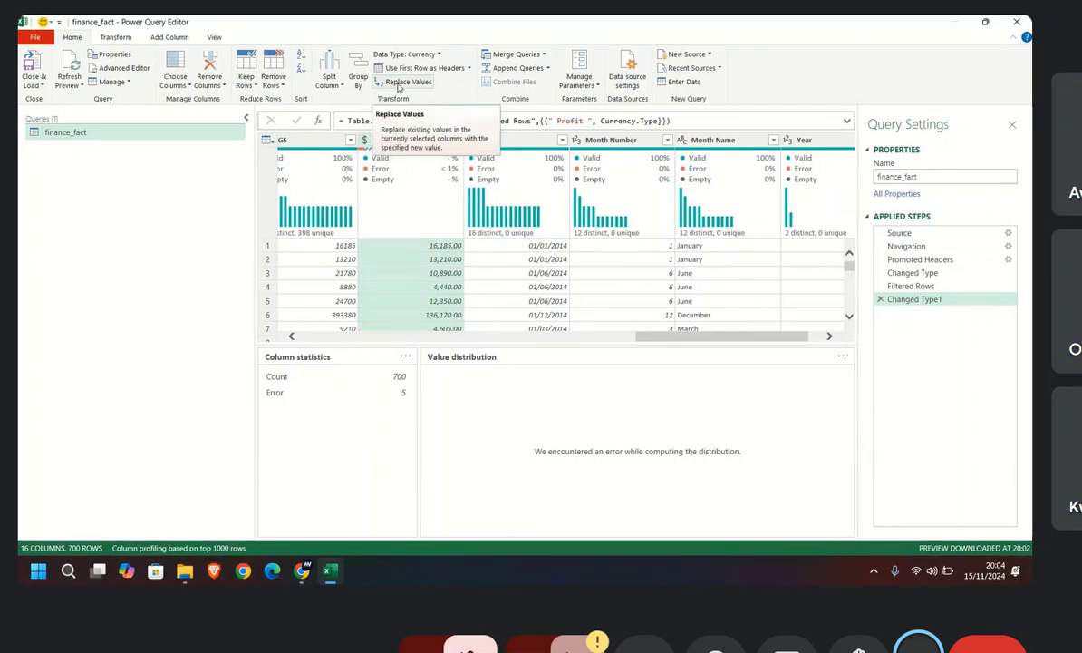
{"action": "left_click", "coordinate": [398, 84]}
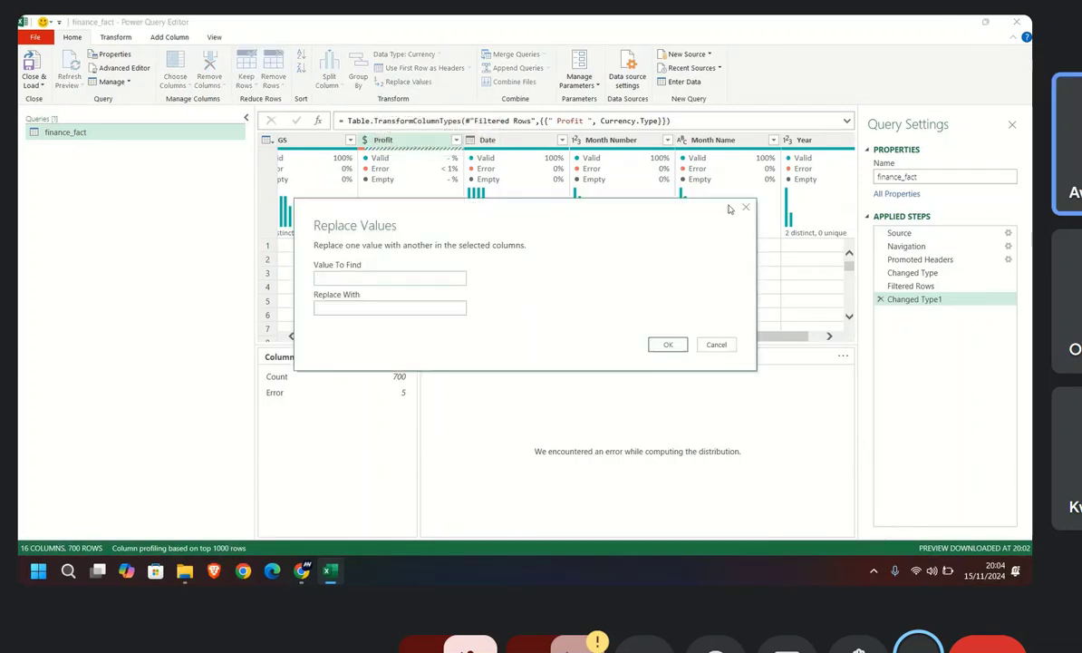
{"action": "left_click", "coordinate": [746, 208]}
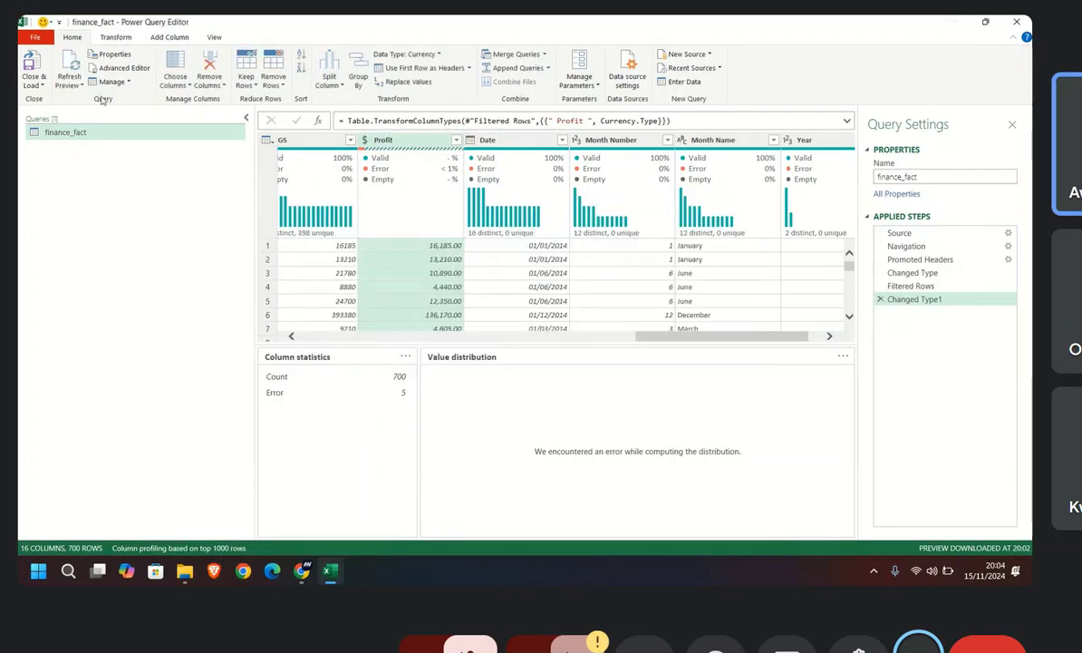
{"action": "left_click", "coordinate": [98, 39]}
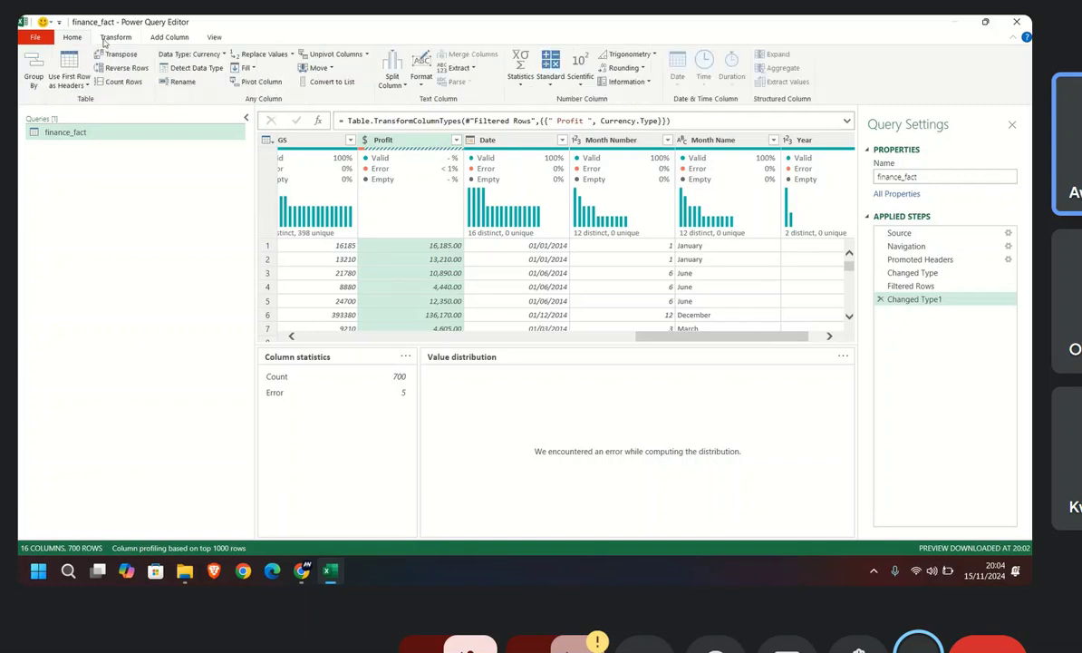
{"action": "left_click", "coordinate": [155, 40]}
{"action": "left_click", "coordinate": [209, 39]}
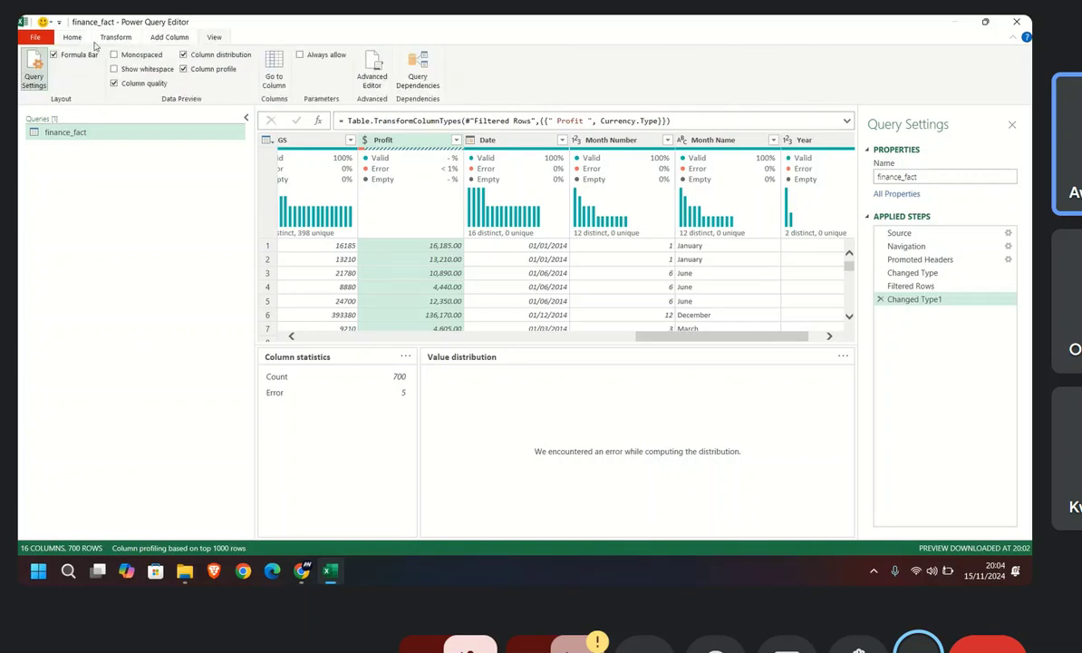
{"action": "left_click", "coordinate": [78, 38]}
{"action": "left_click", "coordinate": [114, 37]}
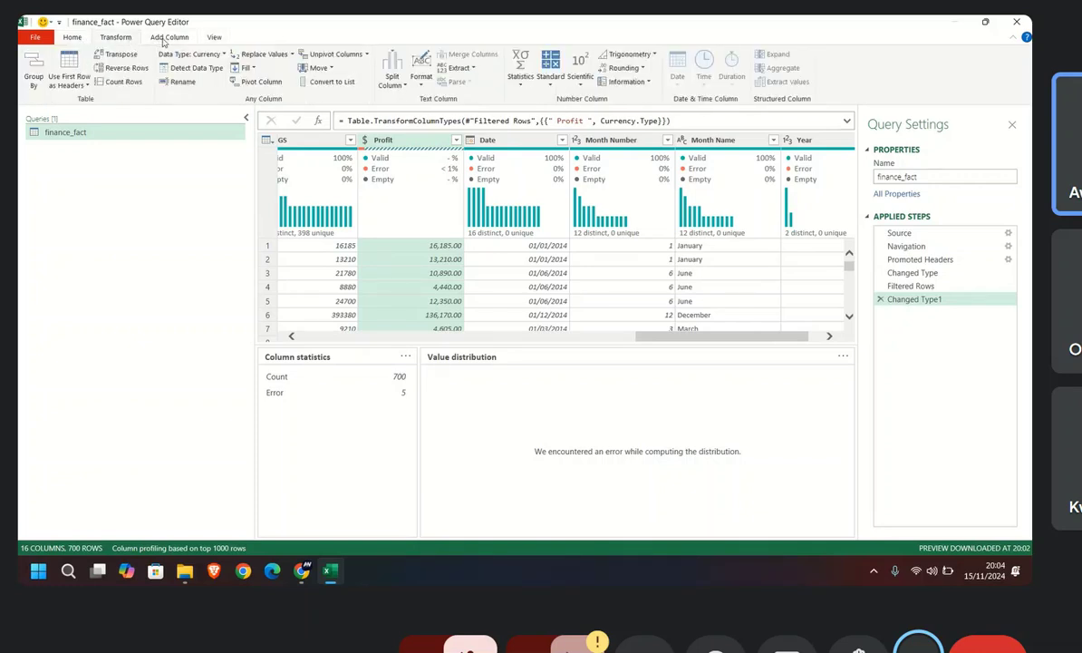
{"action": "left_click", "coordinate": [167, 37]}
{"action": "left_click", "coordinate": [216, 39]}
Step: Try to replace the "-" values in the Profit column
{"action": "left_click", "coordinate": [74, 38]}
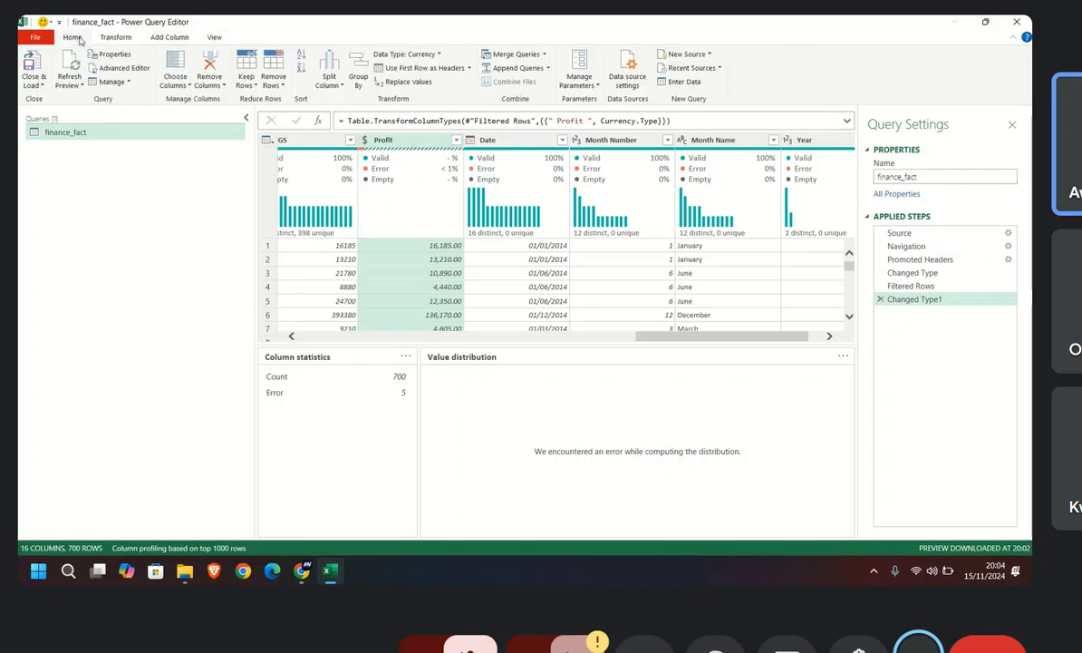
{"action": "left_click", "coordinate": [399, 81]}
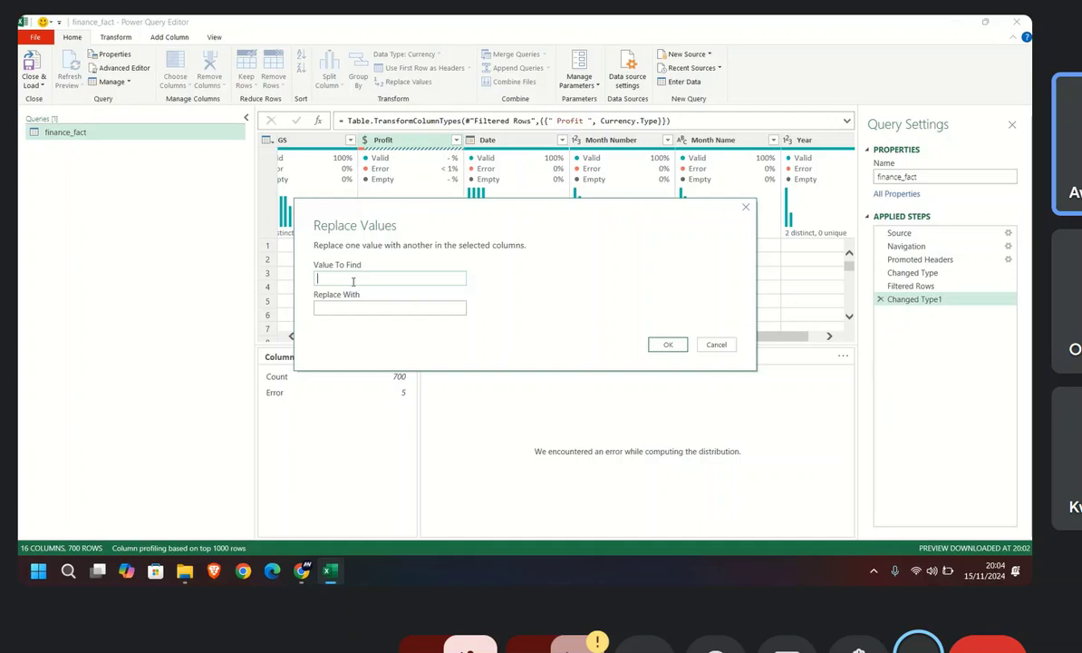
{"action": "type", "text": "-"}
{"action": "left_click", "coordinate": [344, 310]}
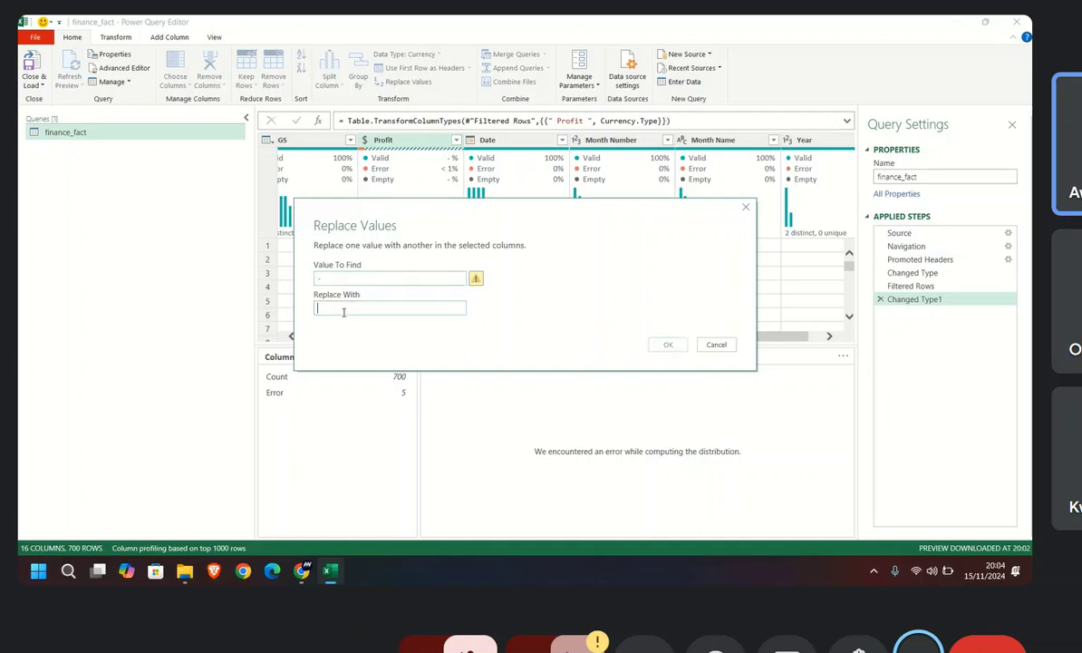
{"action": "mouse_move", "coordinate": [476, 278]}
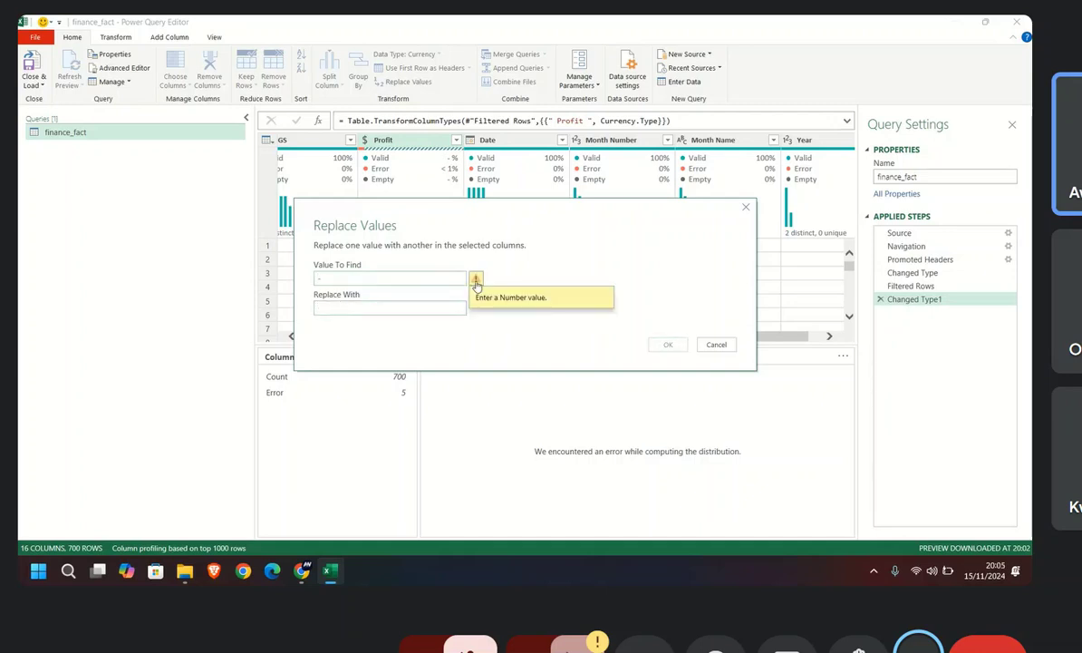
{"action": "left_click", "coordinate": [324, 281]}
{"action": "key", "text": "BackSpace"}
{"action": "left_click", "coordinate": [359, 309]}
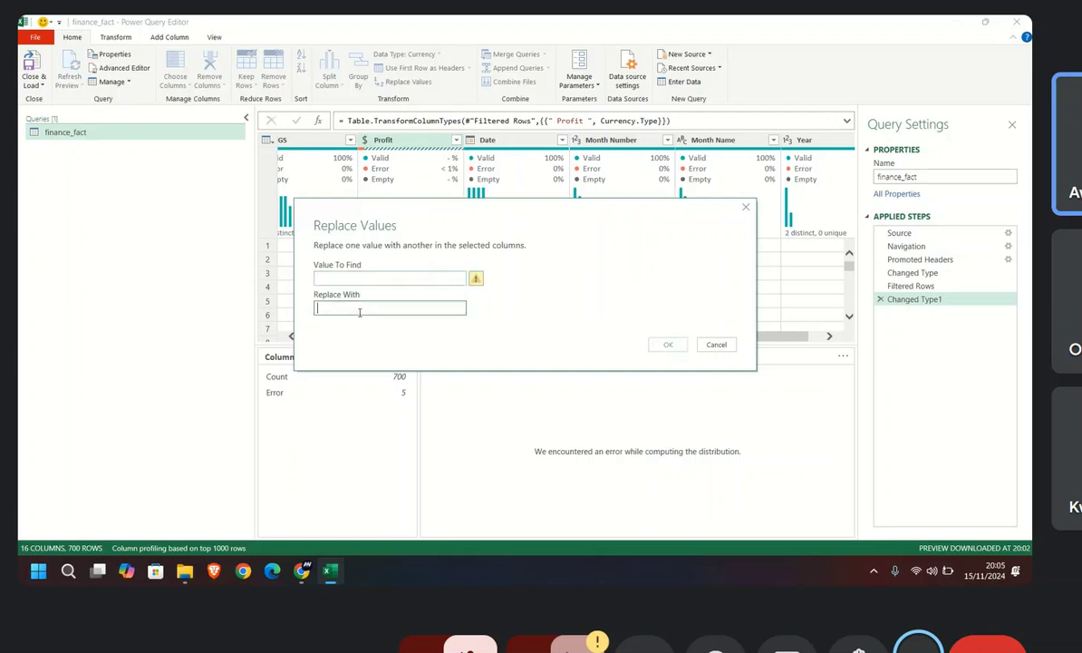
{"action": "left_click", "coordinate": [338, 276]}
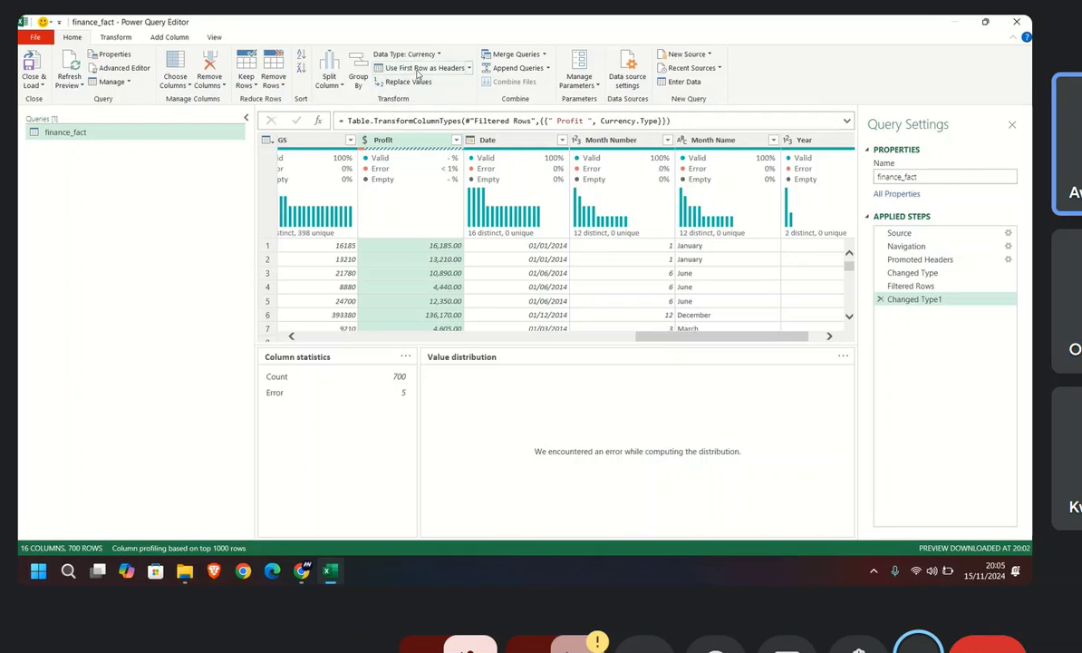
Step: Promote the first row to headers and try to replace "-" with 0 in the selected profit column
{"action": "left_click", "coordinate": [420, 69]}
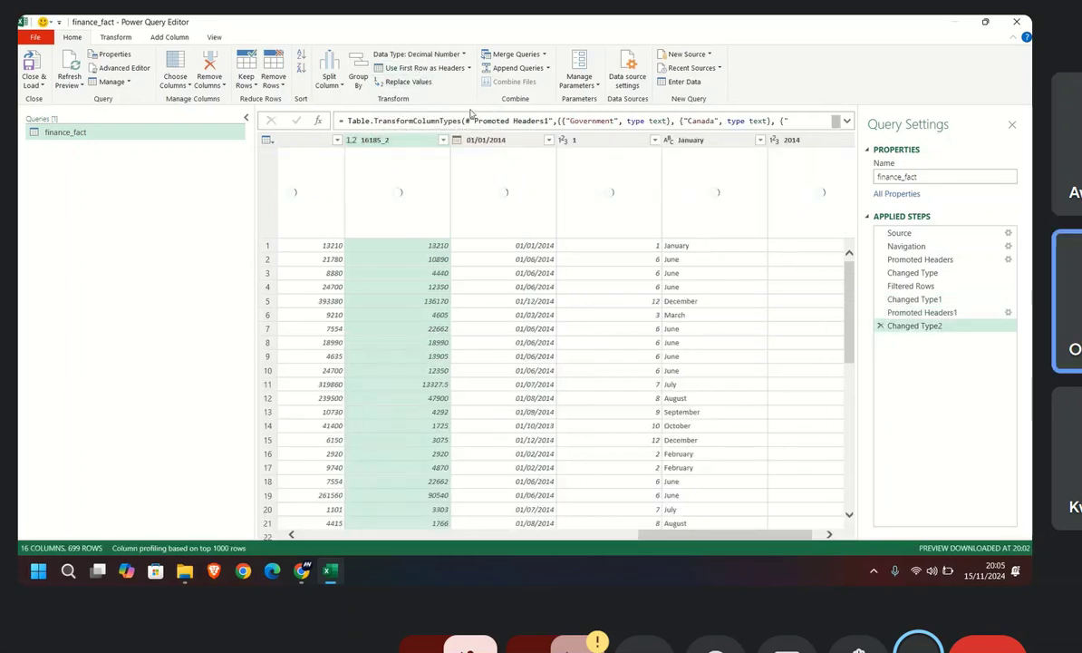
{"action": "mouse_move", "coordinate": [458, 181]}
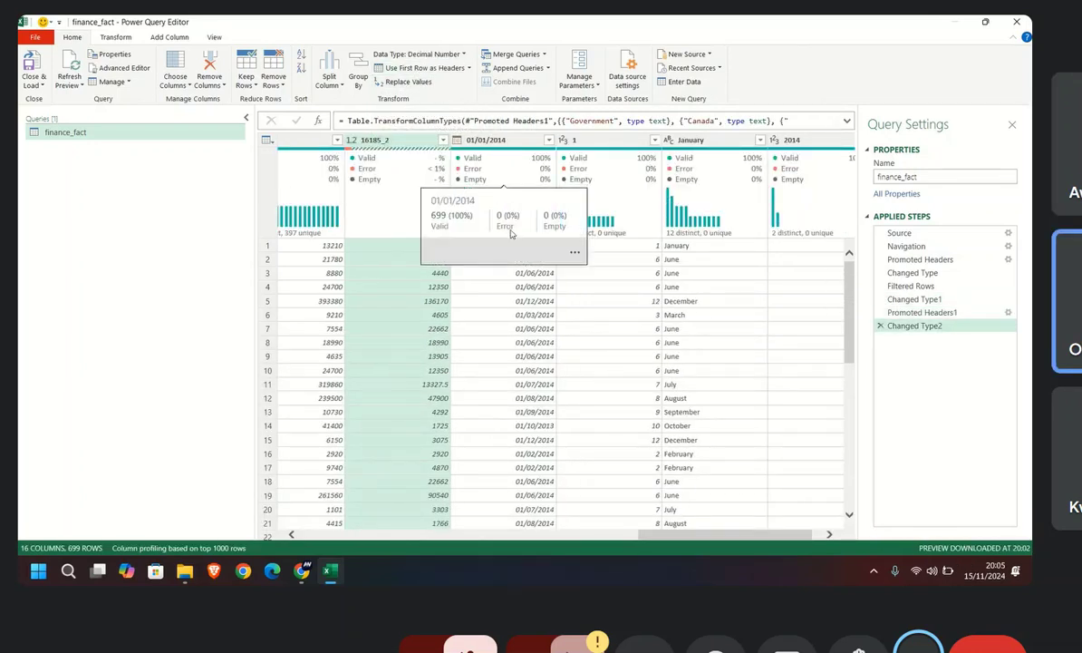
{"action": "left_click", "coordinate": [405, 81]}
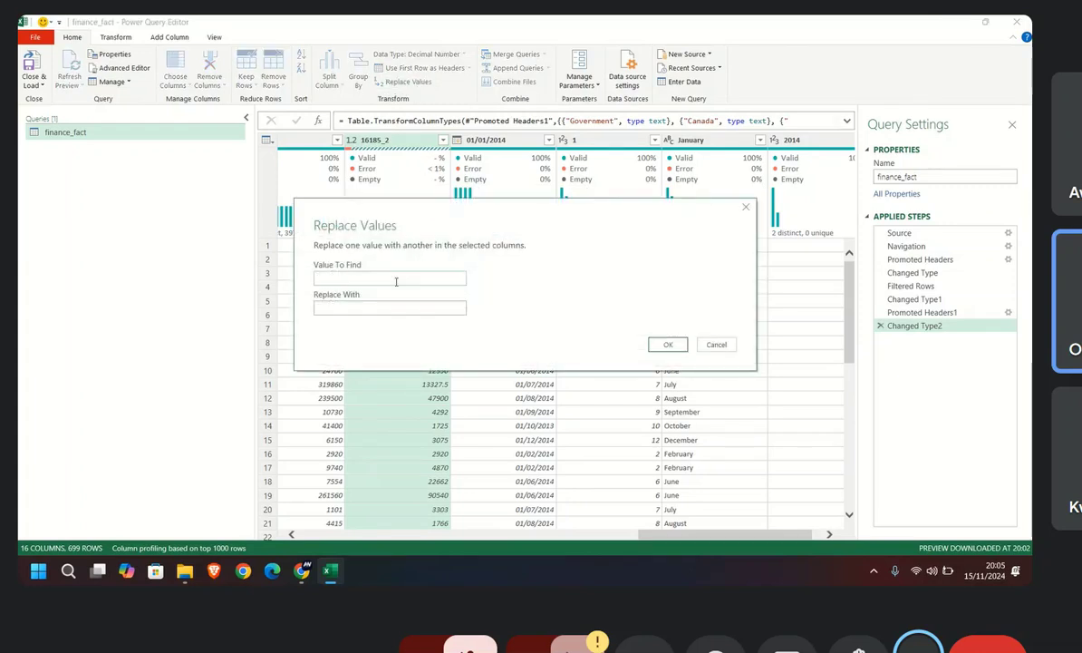
{"action": "left_click", "coordinate": [396, 282]}
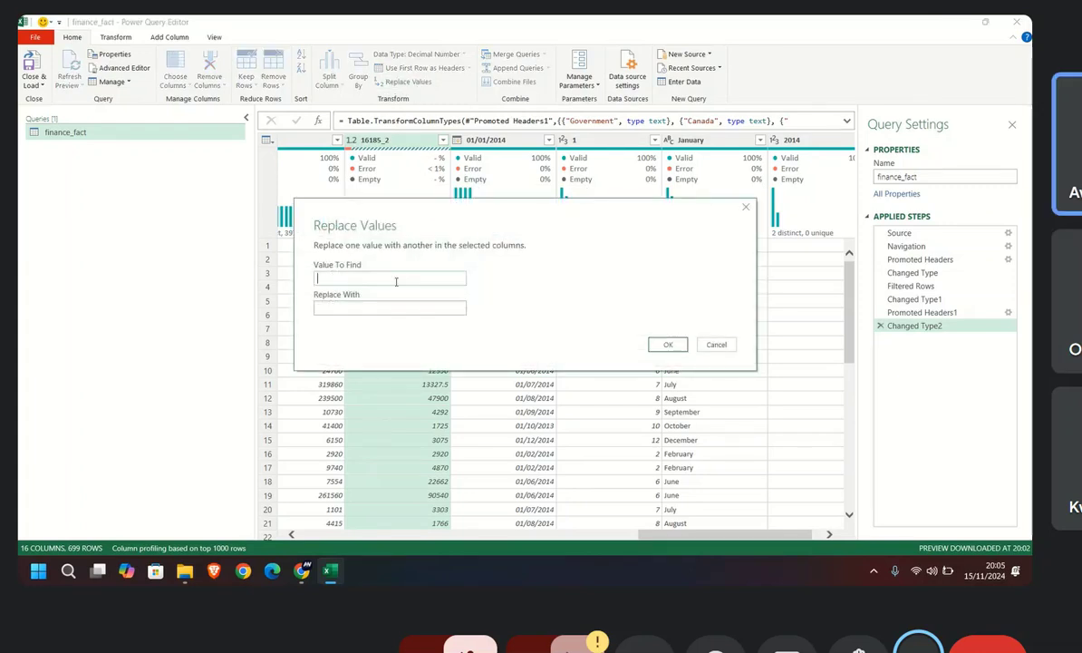
{"action": "type", "text": "-\""}
{"action": "left_click", "coordinate": [386, 312]}
{"action": "type", "text": "0"}
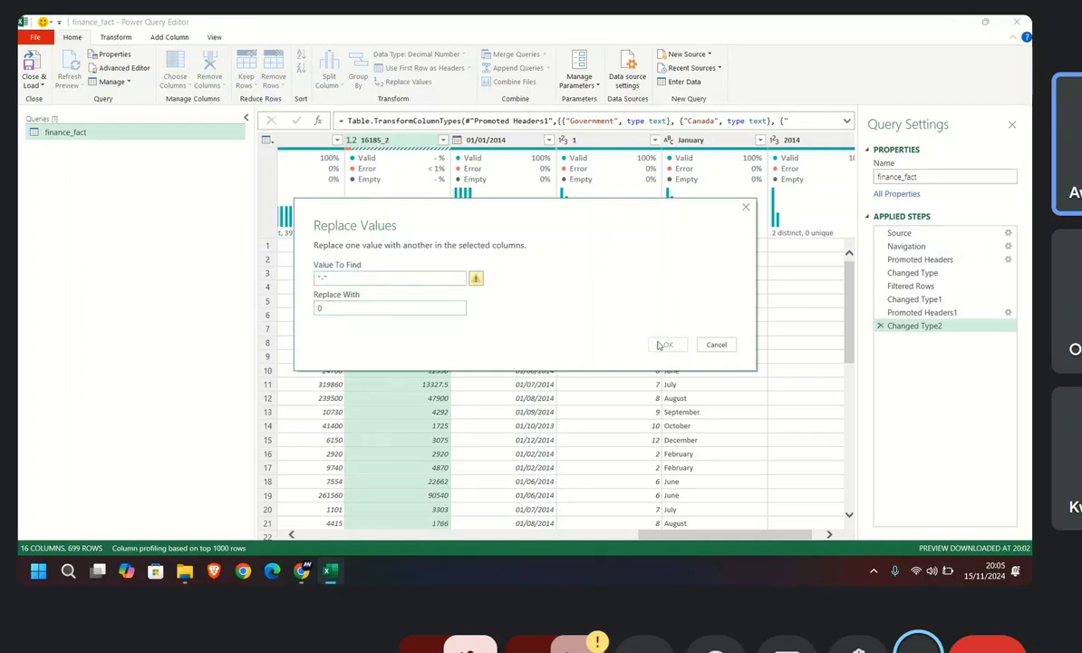
{"action": "left_click", "coordinate": [744, 208]}
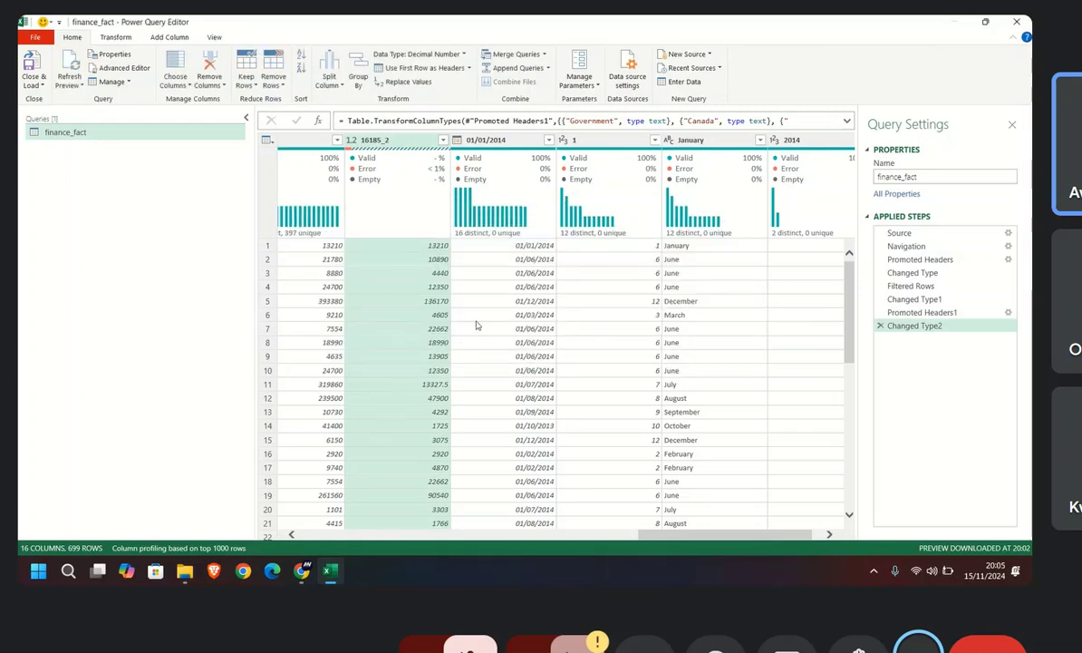
Step: Turn off the column profile, column distribution and column quality displays
{"action": "left_click", "coordinate": [386, 140]}
{"action": "scroll", "coordinate": [442, 290], "scroll_direction": "down", "scroll_amount": 7}
{"action": "scroll", "coordinate": [443, 299], "scroll_direction": "down", "scroll_amount": 14}
{"action": "scroll", "coordinate": [523, 305], "scroll_direction": "down", "scroll_amount": 2}
{"action": "left_click", "coordinate": [213, 37]}
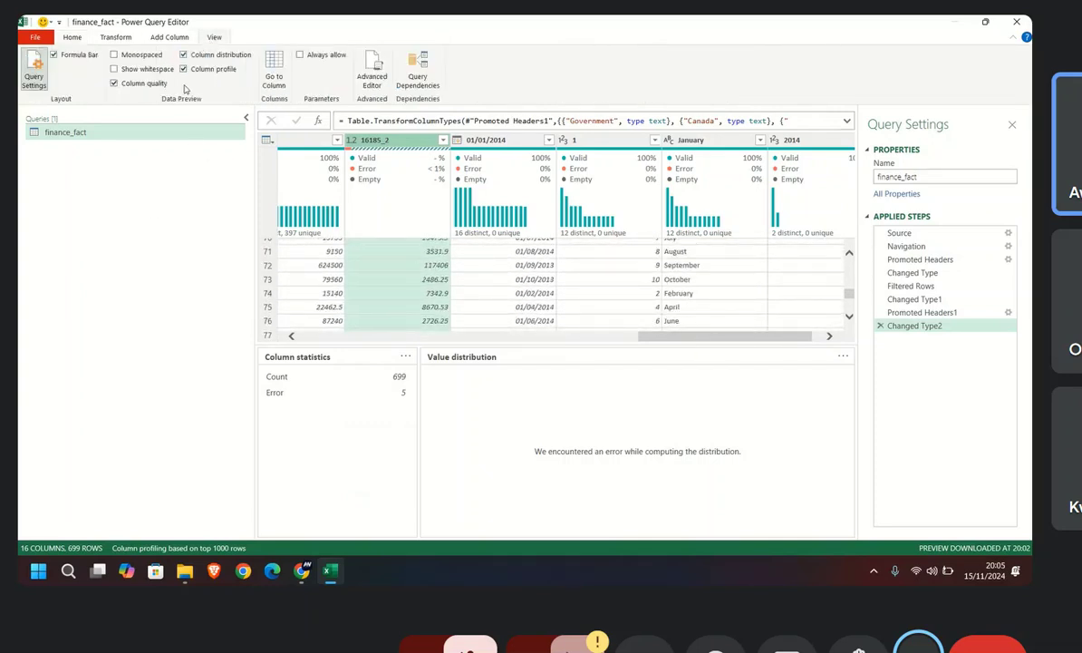
{"action": "left_click", "coordinate": [184, 70]}
{"action": "left_click", "coordinate": [183, 55]}
{"action": "left_click", "coordinate": [113, 82]}
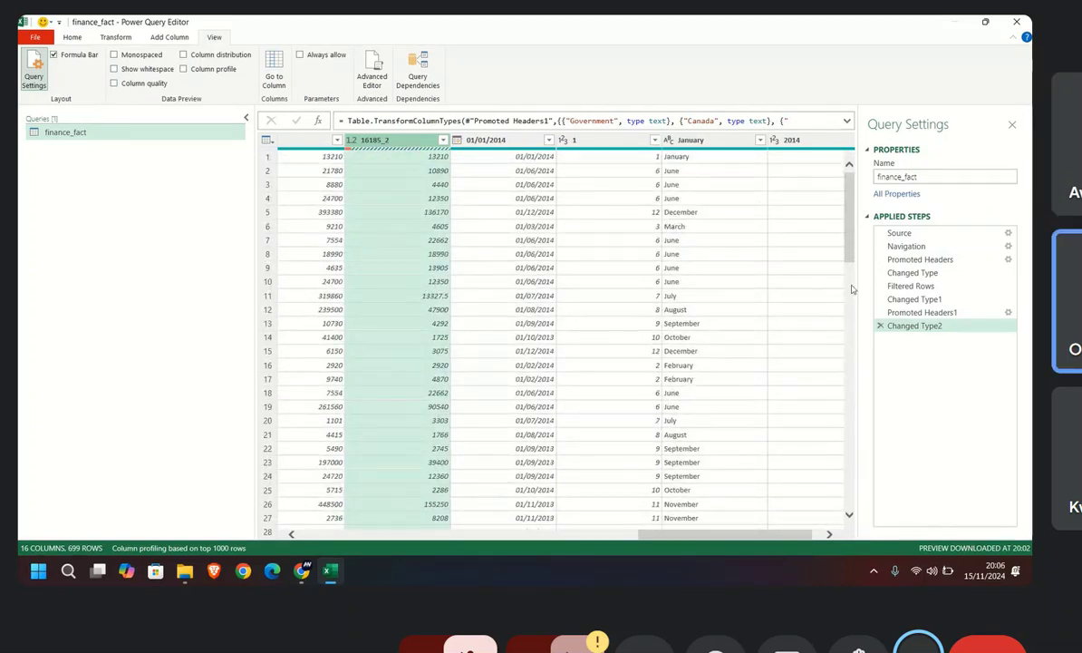
Step: Delete the Changed Type2, Promoted Headers1 and Changed Type1 steps from the finance_fact query
{"action": "left_click", "coordinate": [879, 326]}
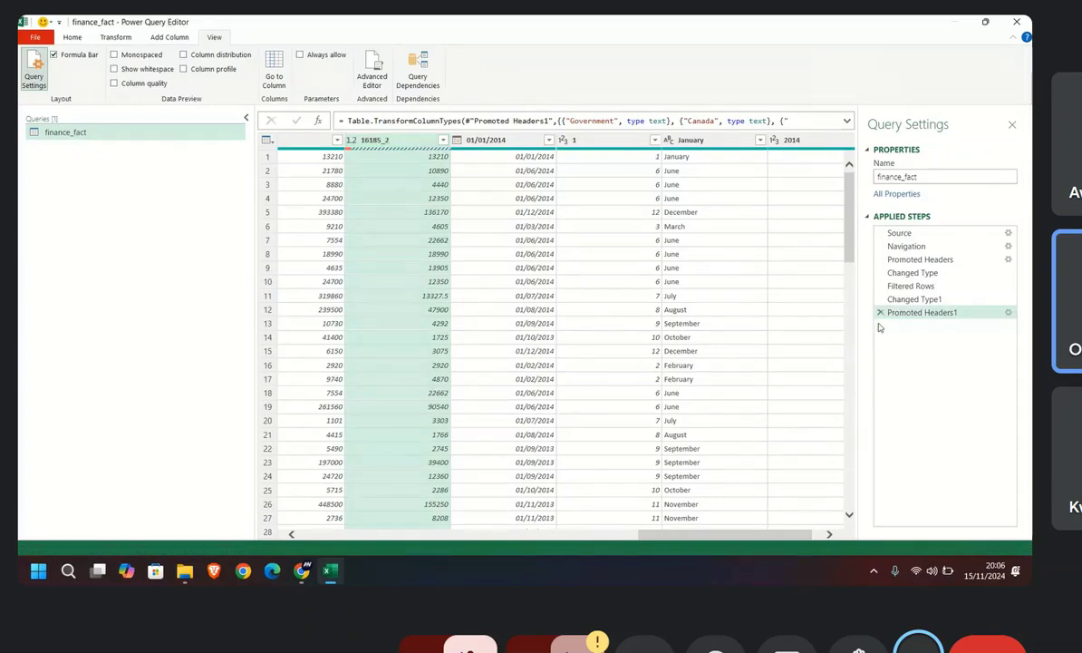
{"action": "left_click", "coordinate": [879, 313]}
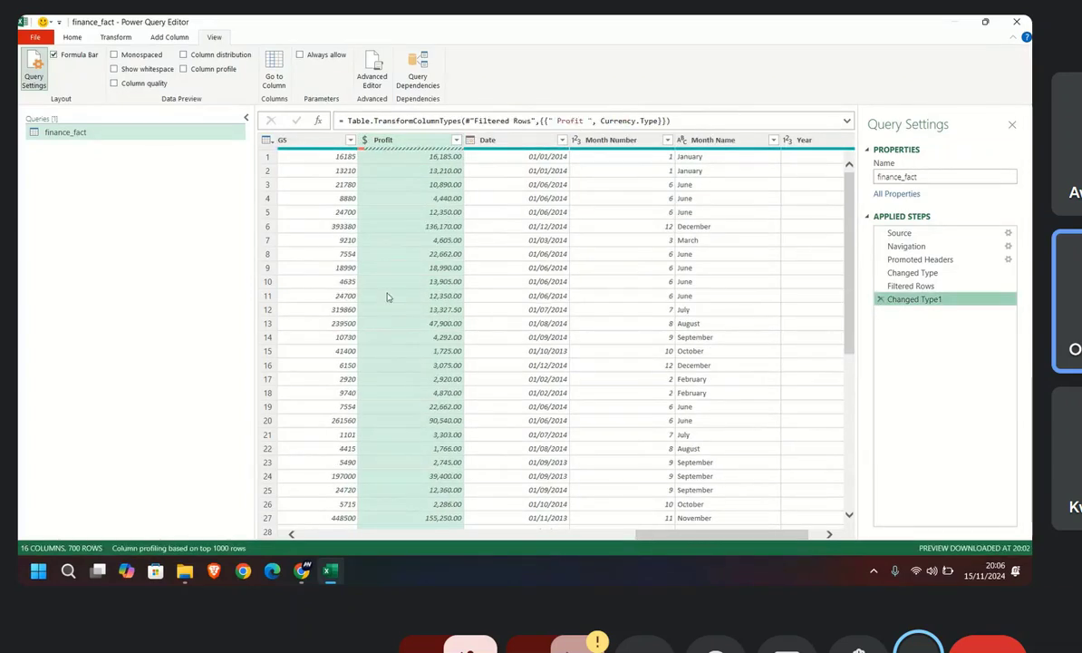
{"action": "left_click", "coordinate": [366, 142]}
{"action": "left_click", "coordinate": [824, 283]}
{"action": "left_click", "coordinate": [880, 299]}
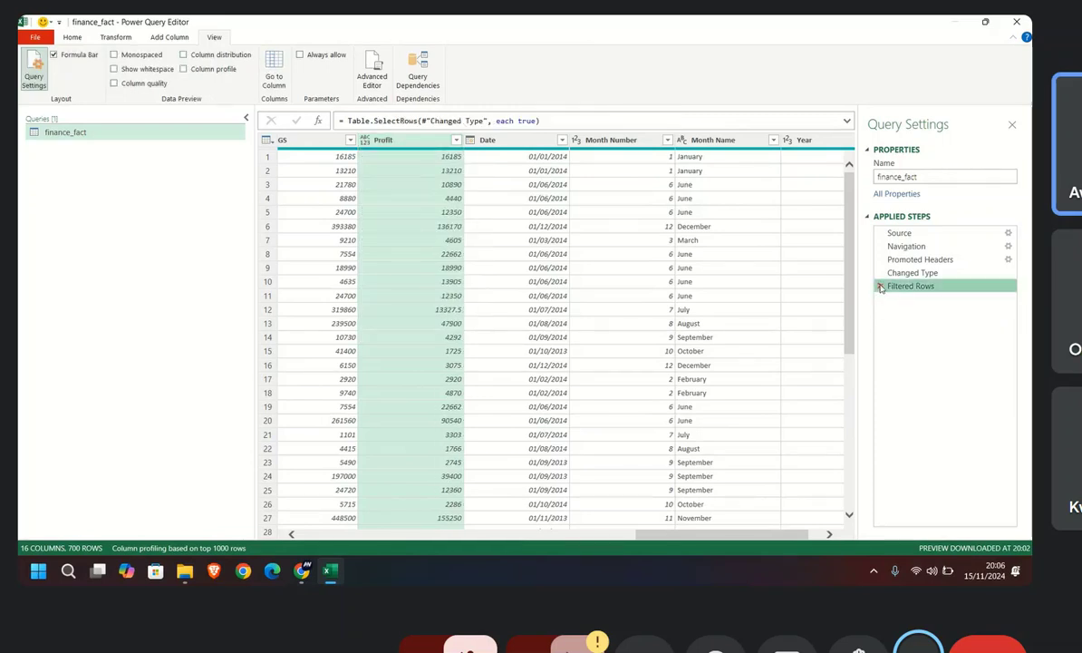
Step: Set the Profit column's data type to Decimal Number and turn on the column quality display
{"action": "left_click", "coordinate": [364, 140]}
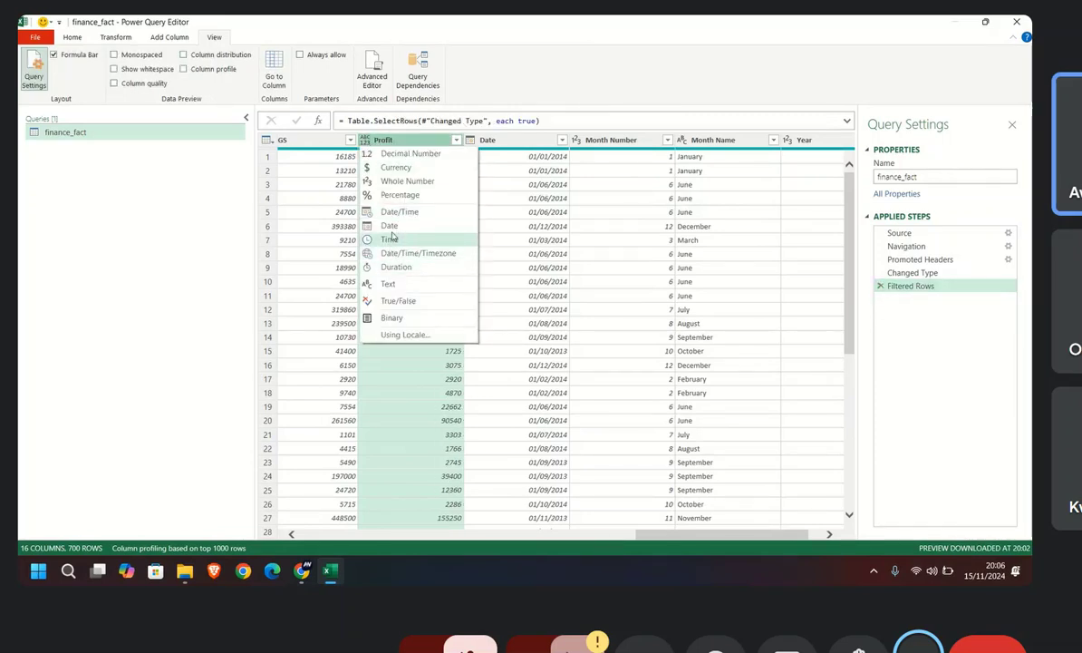
{"action": "left_click", "coordinate": [410, 154]}
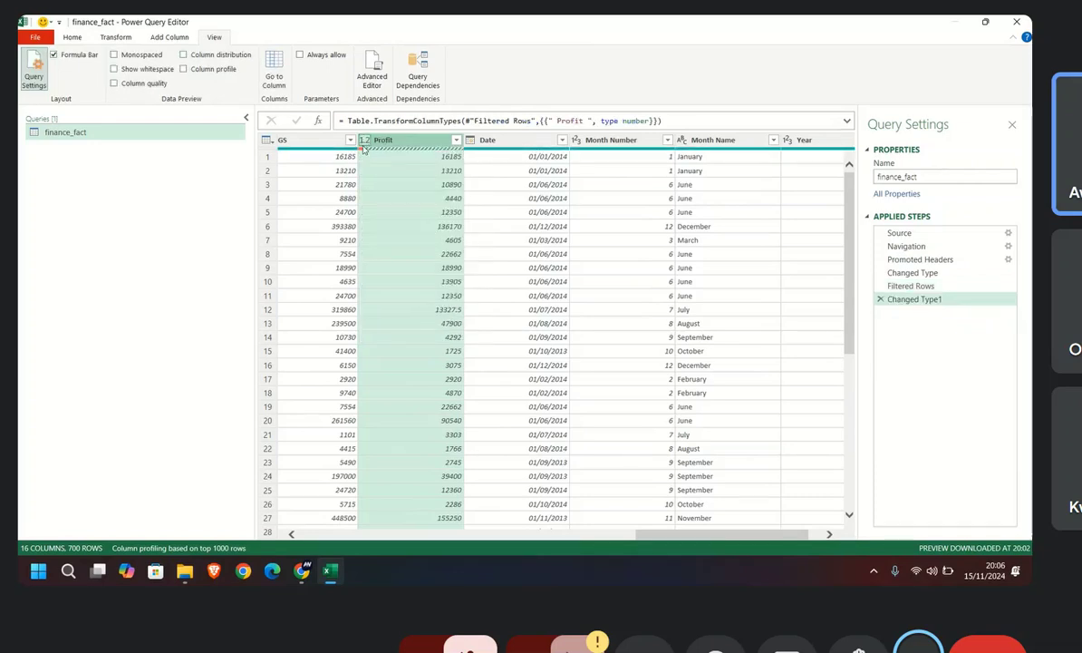
{"action": "left_click", "coordinate": [115, 84]}
{"action": "mouse_move", "coordinate": [435, 171]}
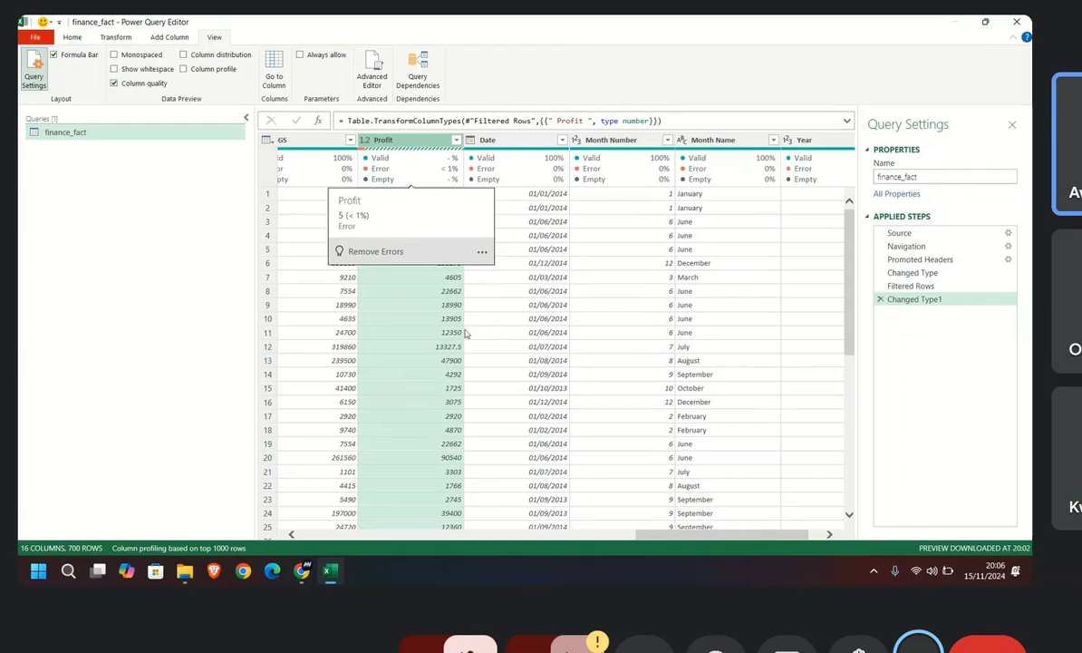
Step: Look through the Profit column for error cells and open the error details of row 194 with the formula bar expanded
{"action": "scroll", "coordinate": [410, 337], "scroll_direction": "down", "scroll_amount": 2}
{"action": "scroll", "coordinate": [408, 338], "scroll_direction": "down", "scroll_amount": 20}
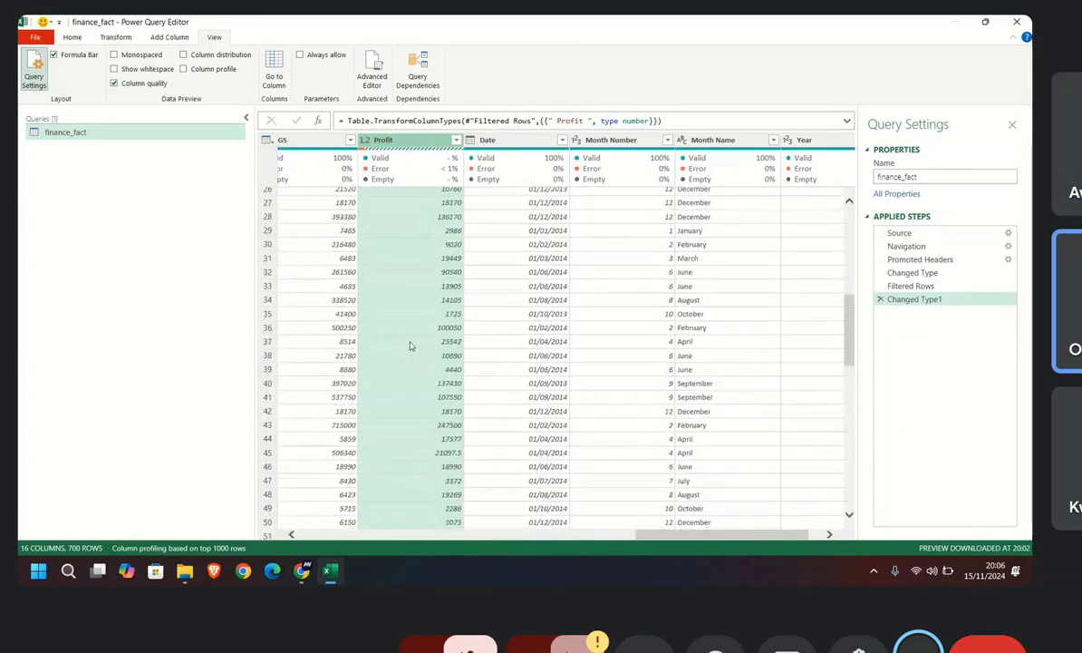
{"action": "scroll", "coordinate": [413, 352], "scroll_direction": "down", "scroll_amount": 20}
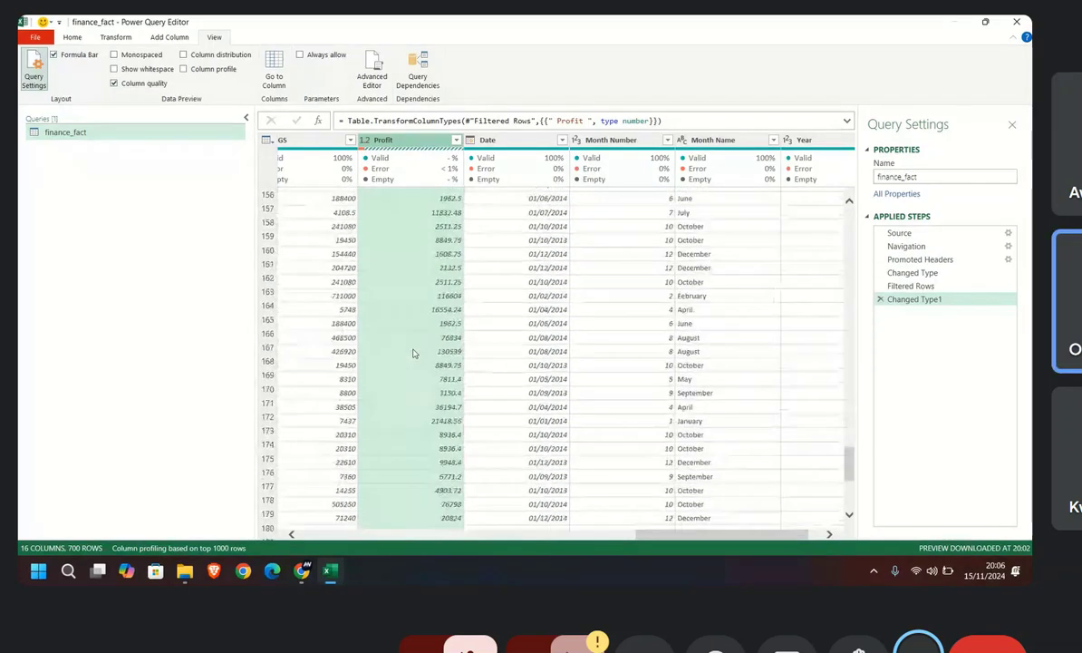
{"action": "scroll", "coordinate": [413, 352], "scroll_direction": "down", "scroll_amount": 2}
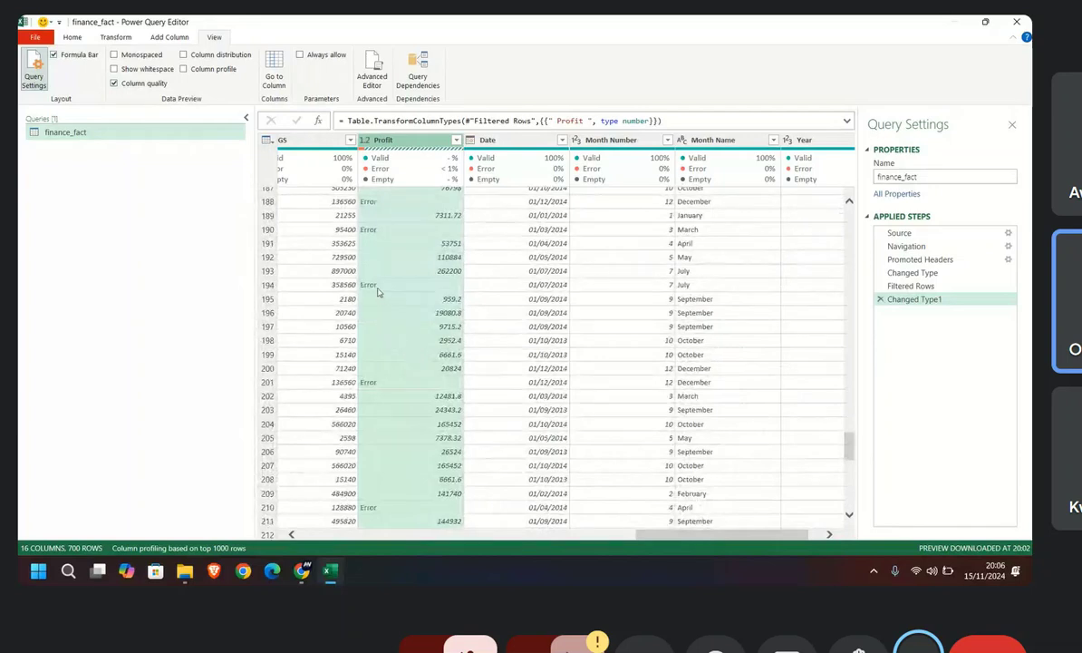
{"action": "left_click", "coordinate": [368, 279]}
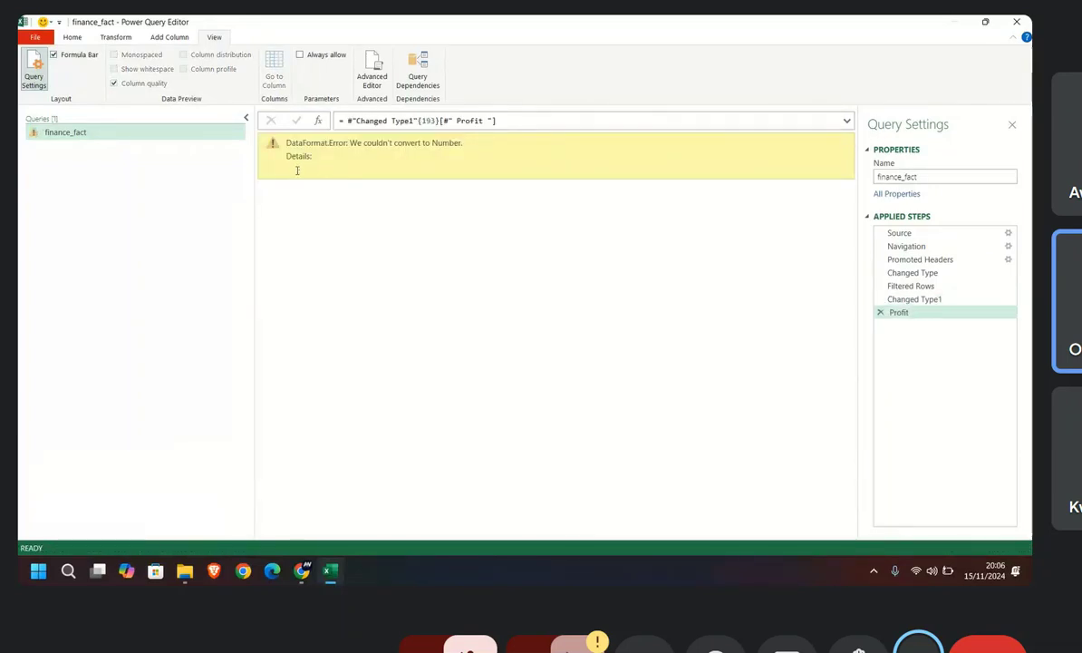
{"action": "left_click", "coordinate": [847, 122]}
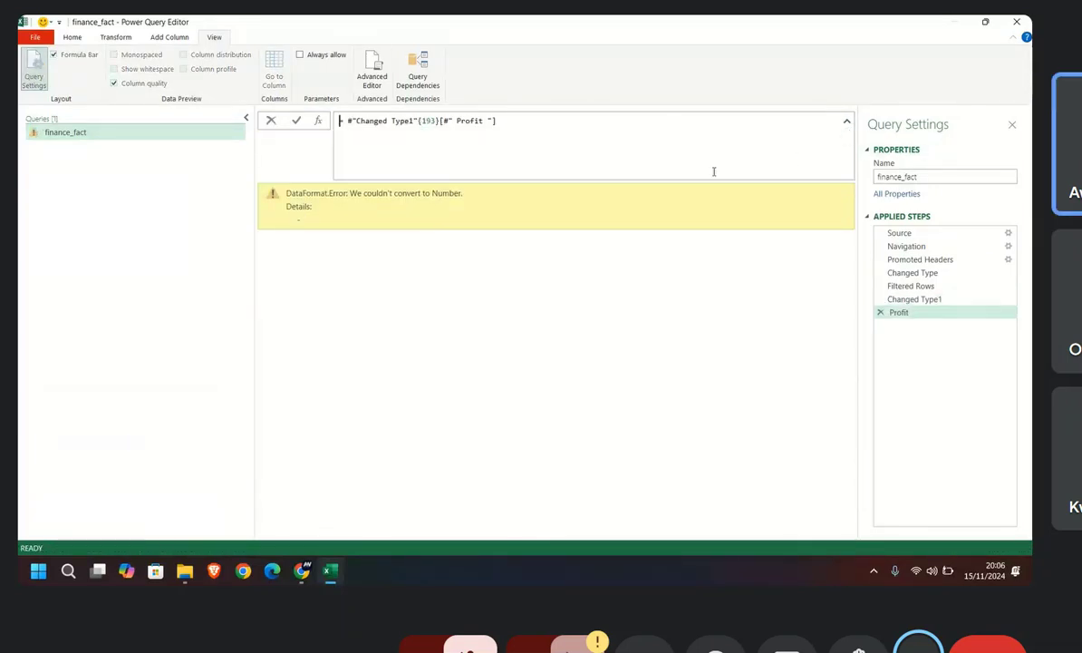
Step: Delete the Profit drill-down step and the Changed Type1 step from the applied steps
{"action": "left_click", "coordinate": [881, 314]}
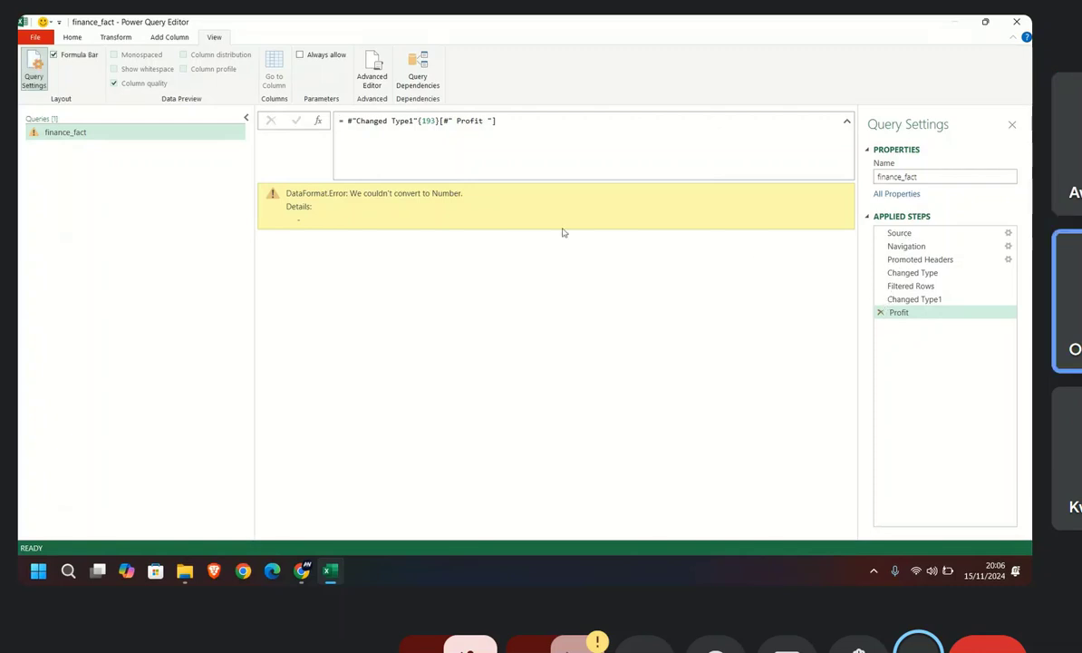
{"action": "left_click", "coordinate": [881, 312]}
{"action": "left_click", "coordinate": [881, 300]}
Step: Look through the query's rows to about row 200 and examine the columns from Segment across to Discounts
{"action": "scroll", "coordinate": [443, 295], "scroll_direction": "down", "scroll_amount": 19}
{"action": "scroll", "coordinate": [445, 368], "scroll_direction": "down", "scroll_amount": 20}
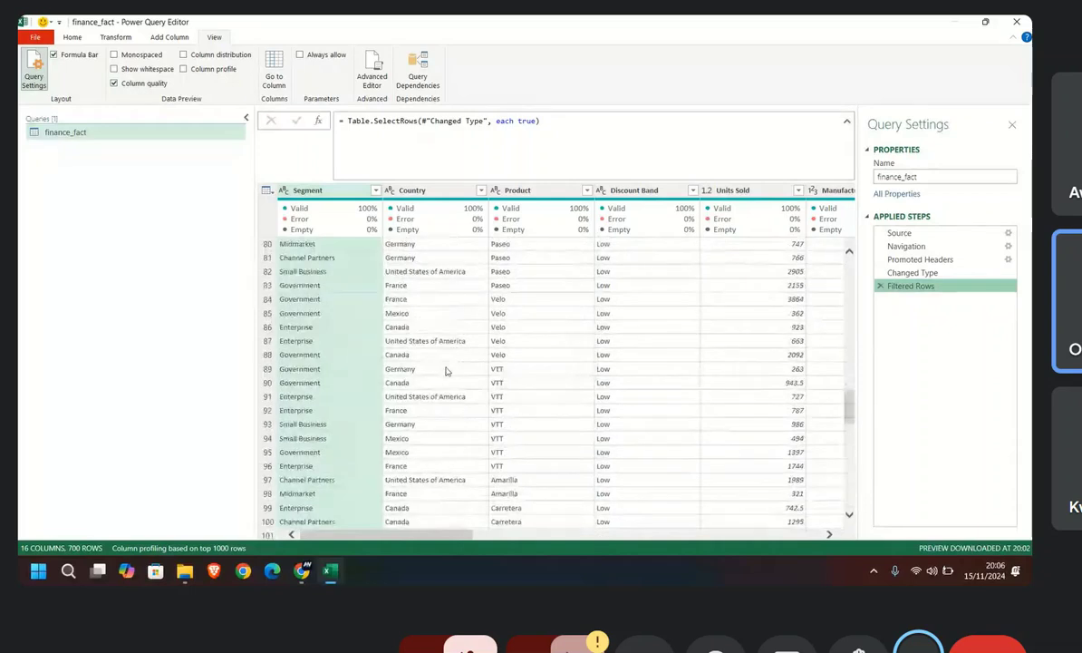
{"action": "scroll", "coordinate": [563, 283], "scroll_direction": "down", "scroll_amount": 15}
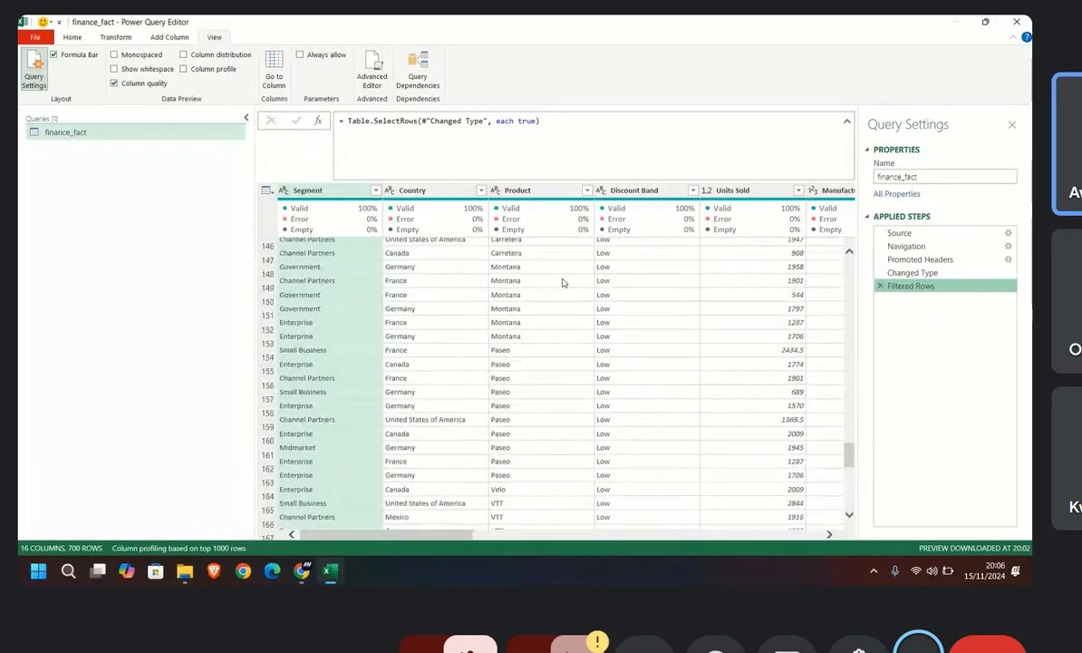
{"action": "scroll", "coordinate": [657, 282], "scroll_direction": "up", "scroll_amount": 20}
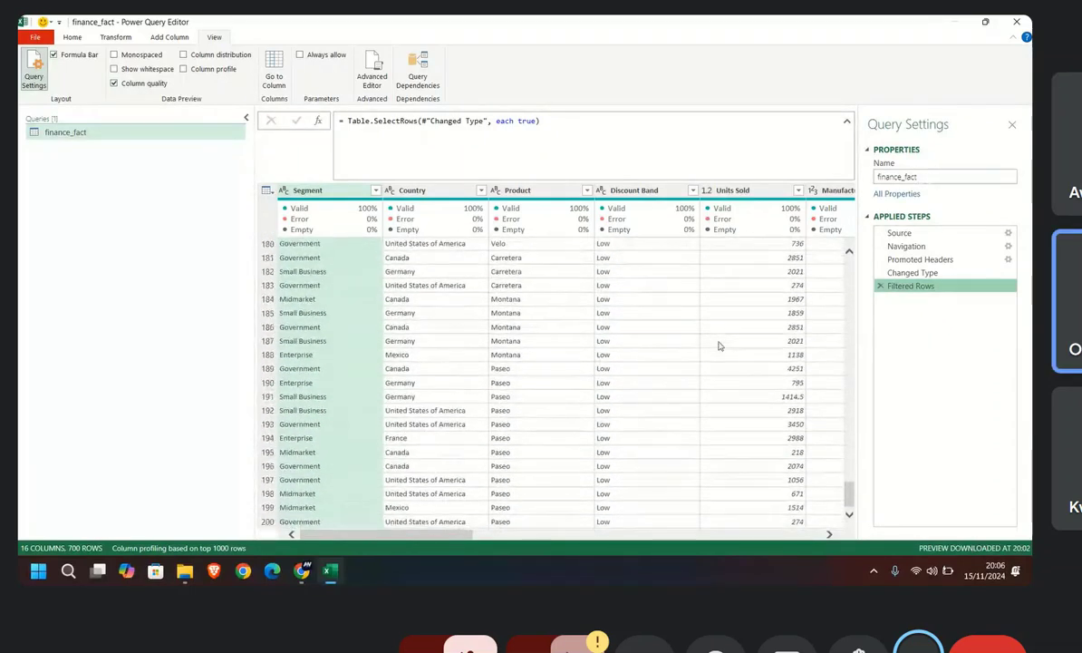
{"action": "scroll", "coordinate": [668, 311], "scroll_direction": "up", "scroll_amount": 20}
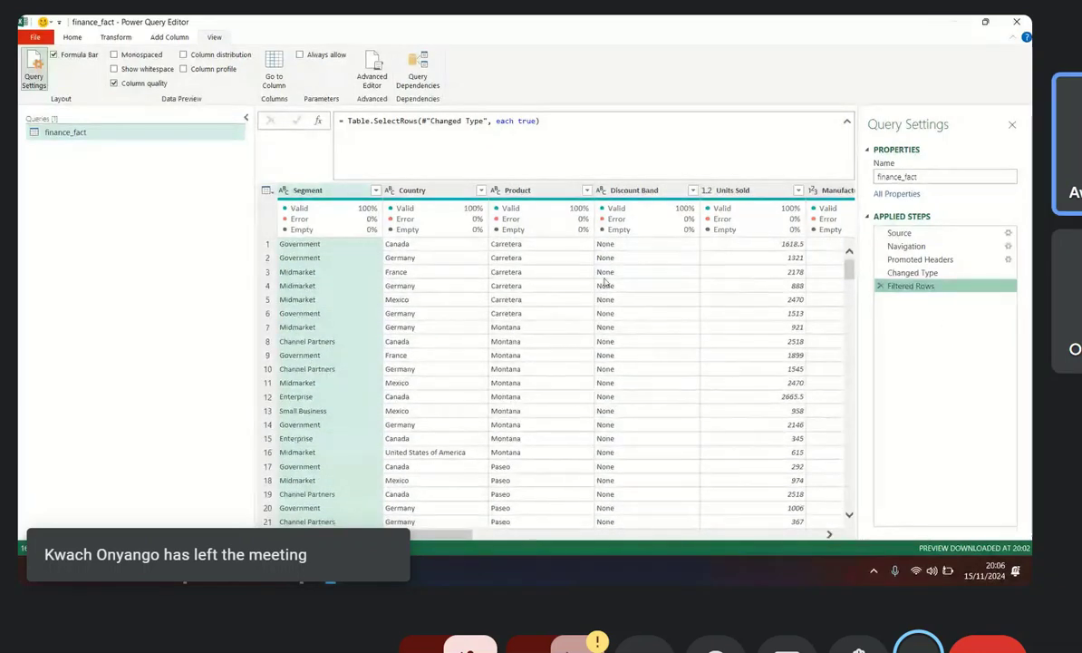
{"action": "mouse_move", "coordinate": [528, 218]}
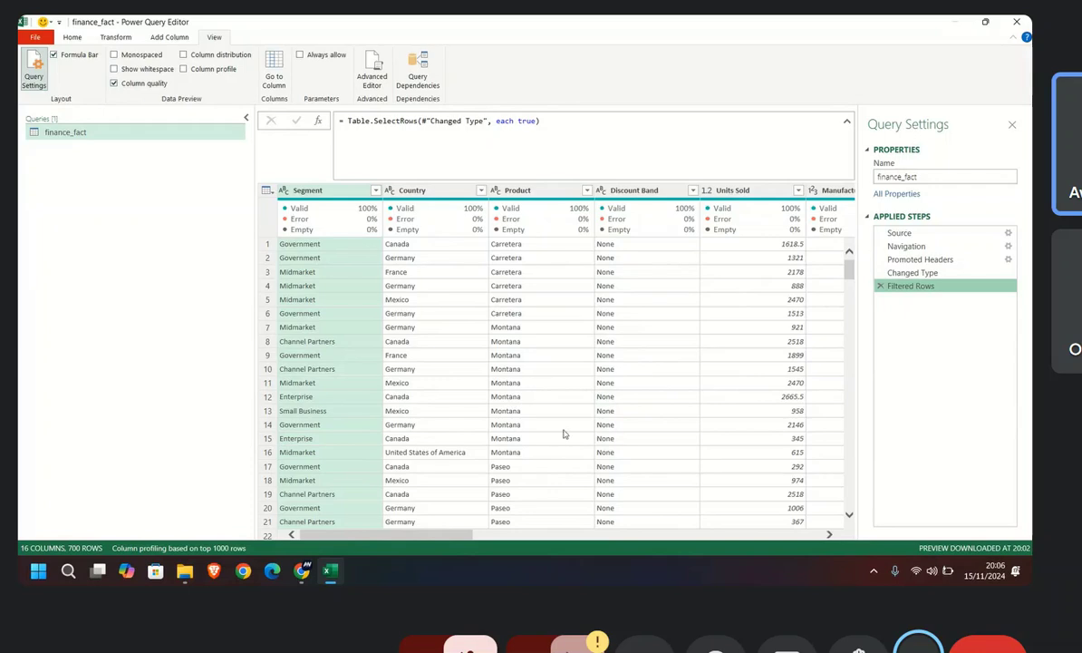
{"action": "left_click_drag", "start_coordinate": [447, 532], "coordinate": [584, 526]}
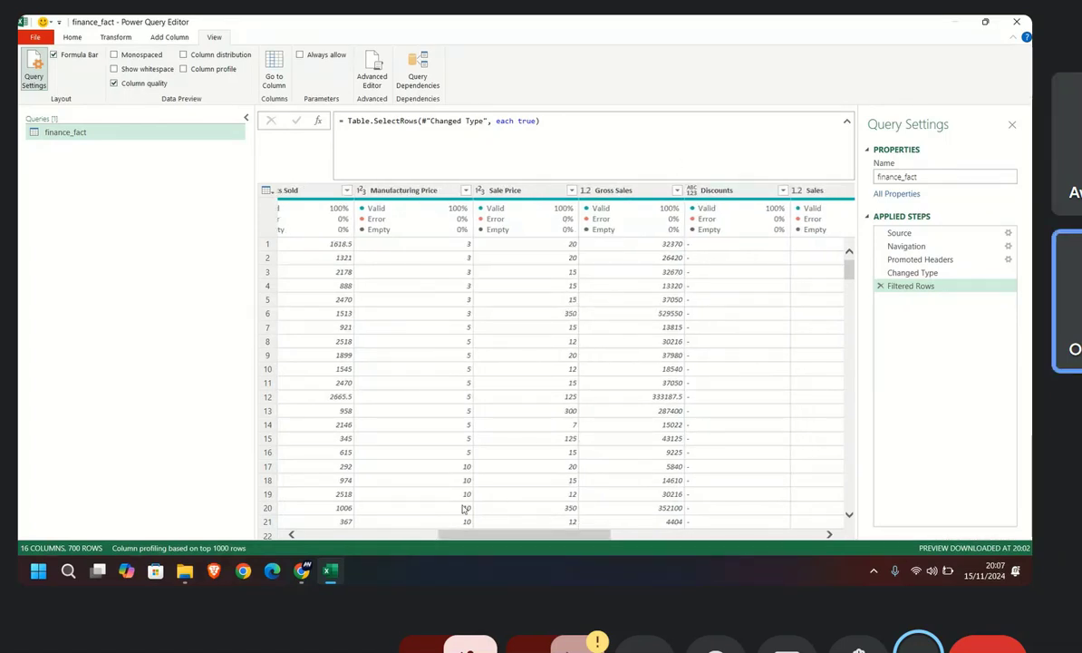
Step: Set the Profit column's data type to Text
{"action": "scroll", "coordinate": [497, 495], "scroll_direction": "right", "scroll_amount": 5}
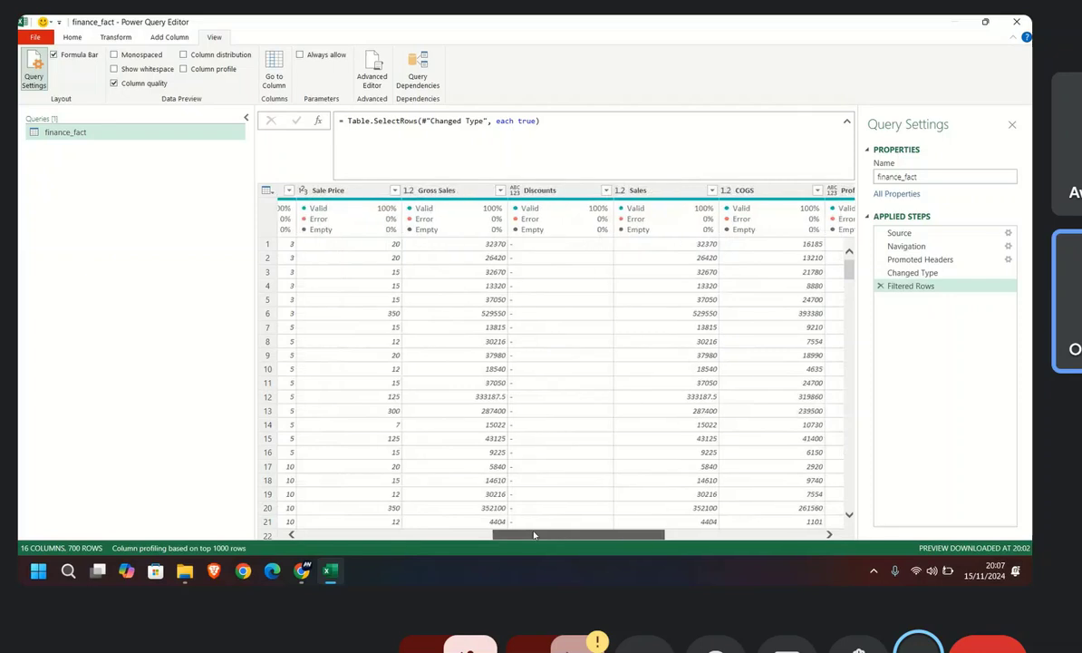
{"action": "left_click_drag", "start_coordinate": [513, 542], "coordinate": [596, 539]}
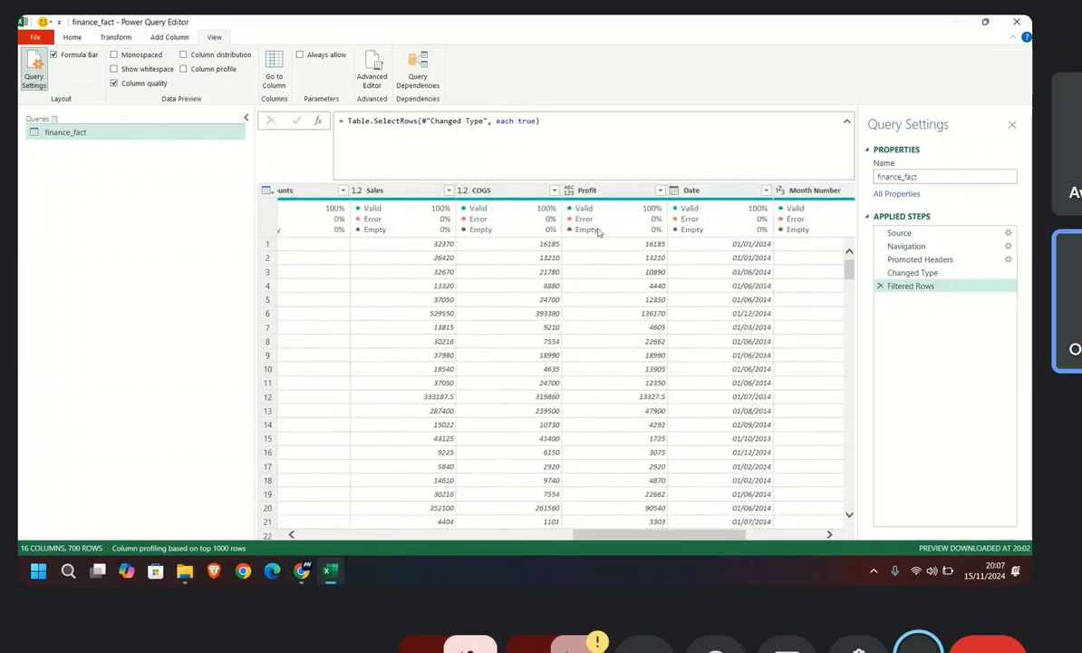
{"action": "left_click", "coordinate": [594, 190]}
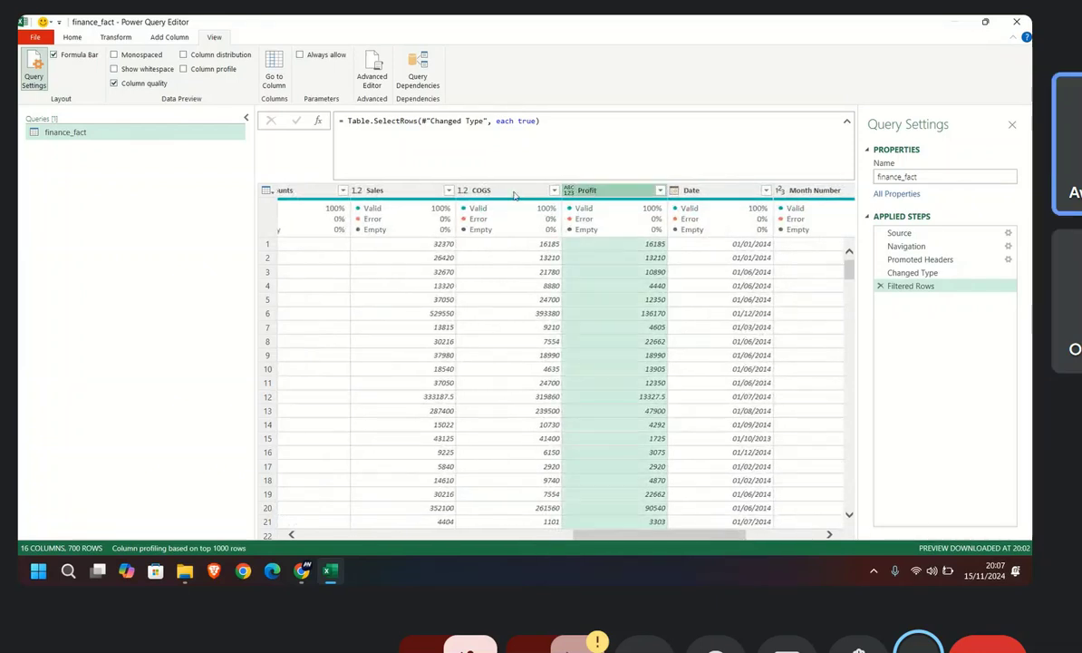
{"action": "left_click", "coordinate": [570, 192]}
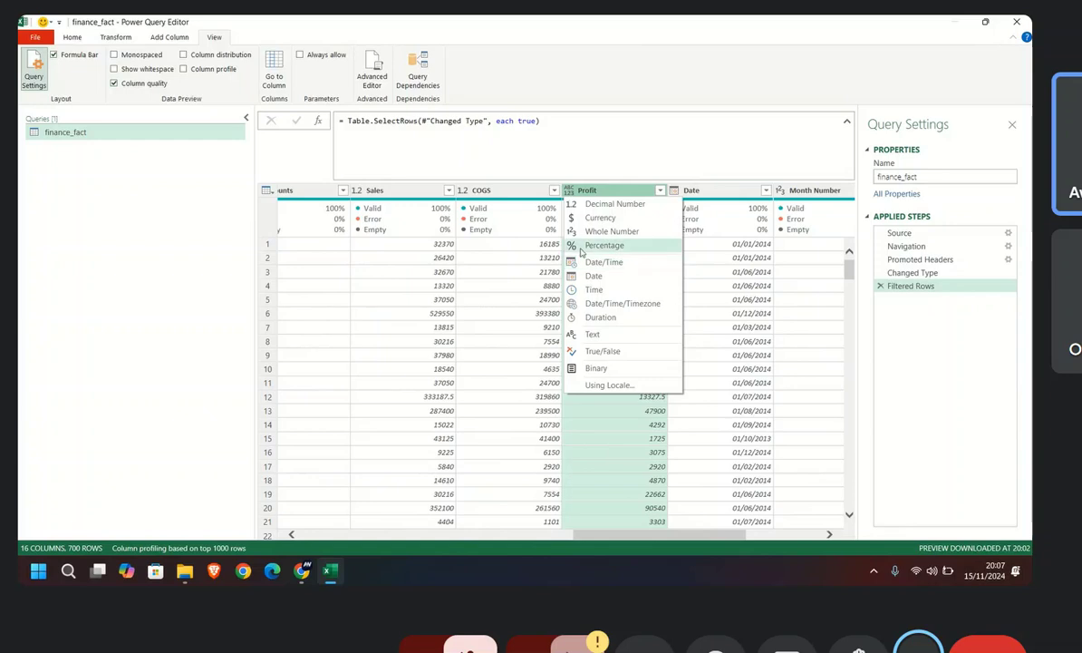
{"action": "left_click", "coordinate": [593, 333]}
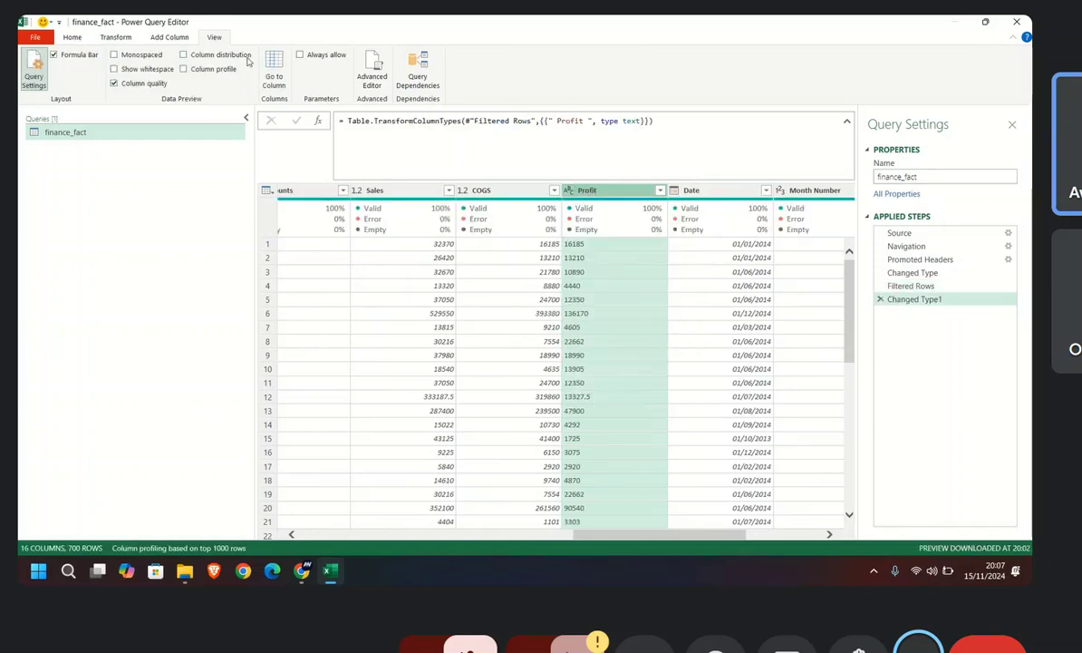
Step: Replace "-" with "0" in the Profit column and set the column's data type to Decimal Number
{"action": "left_click", "coordinate": [72, 37]}
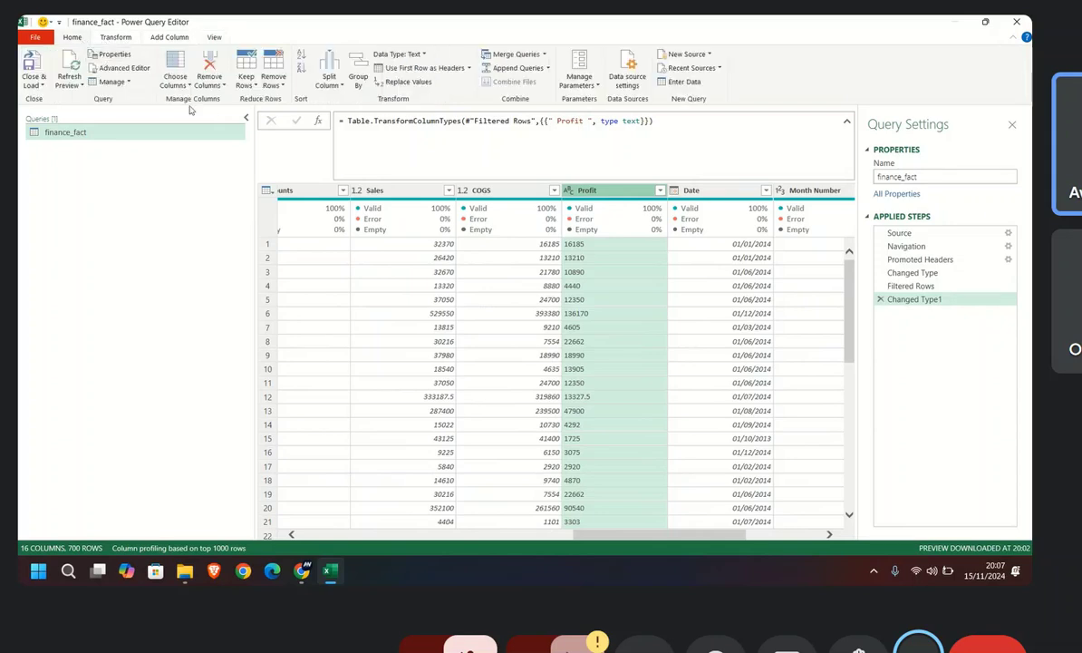
{"action": "left_click", "coordinate": [404, 83]}
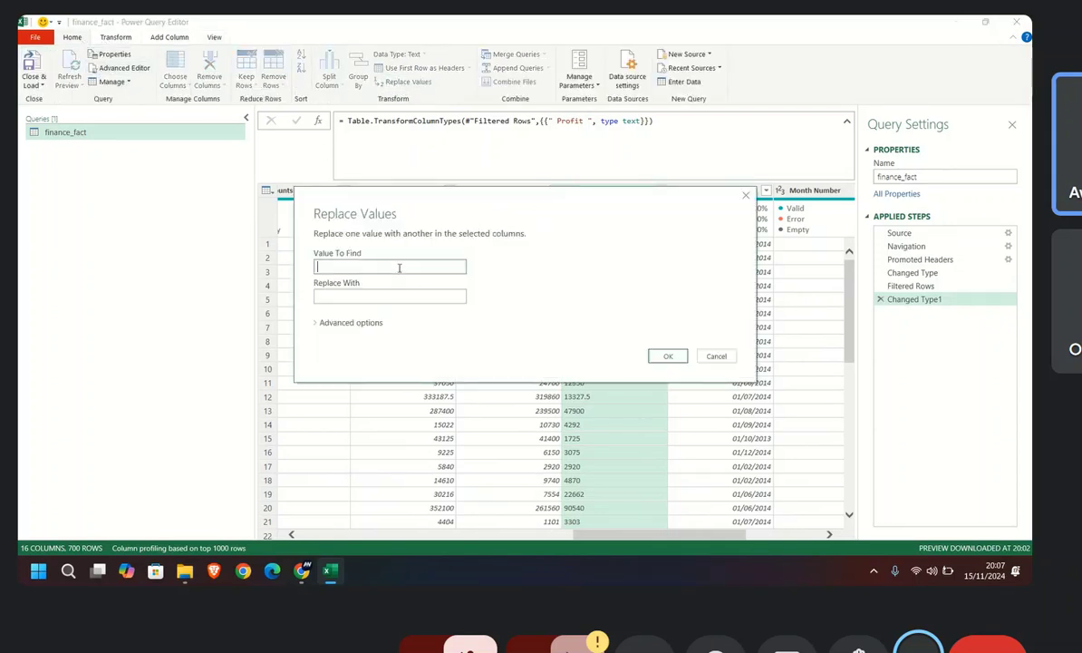
{"action": "left_click", "coordinate": [369, 298]}
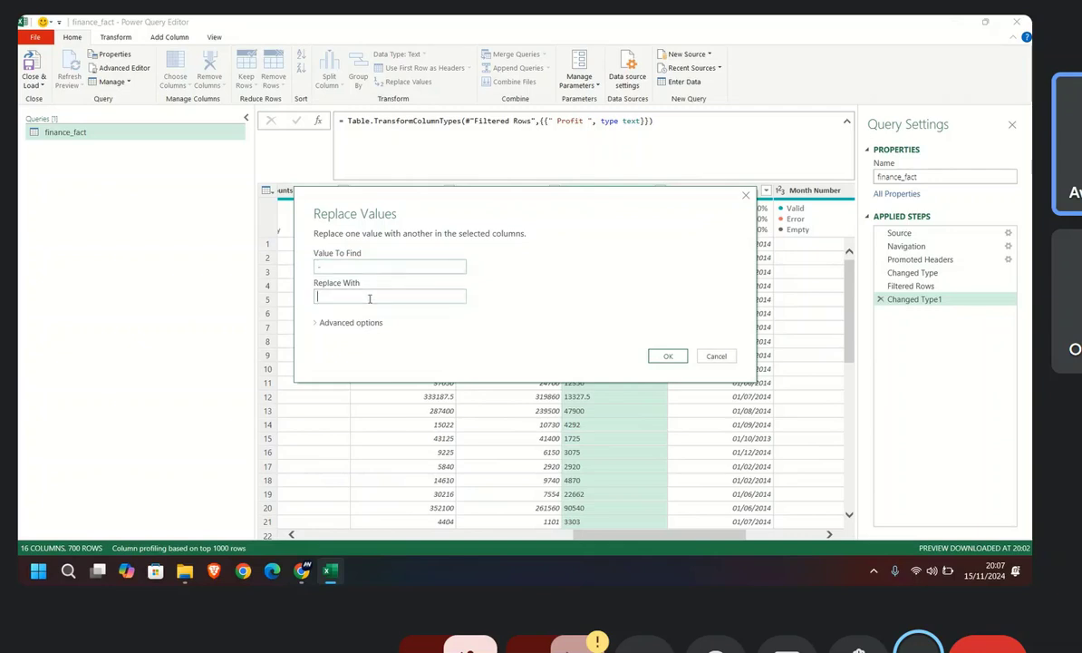
{"action": "left_click", "coordinate": [666, 358]}
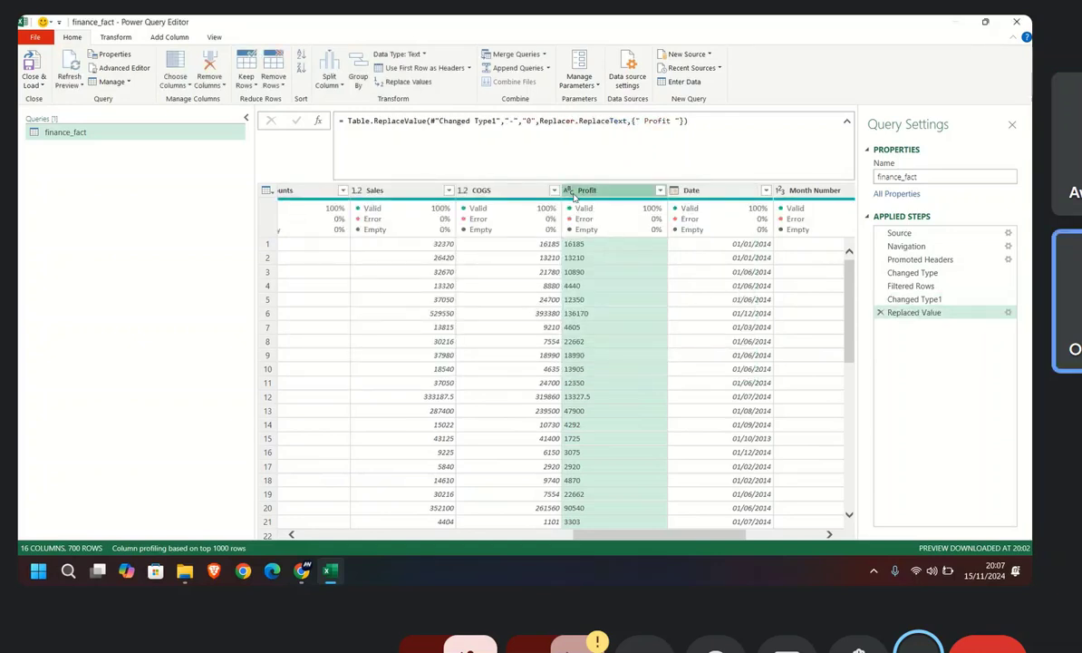
{"action": "left_click", "coordinate": [572, 194]}
{"action": "left_click", "coordinate": [584, 201]}
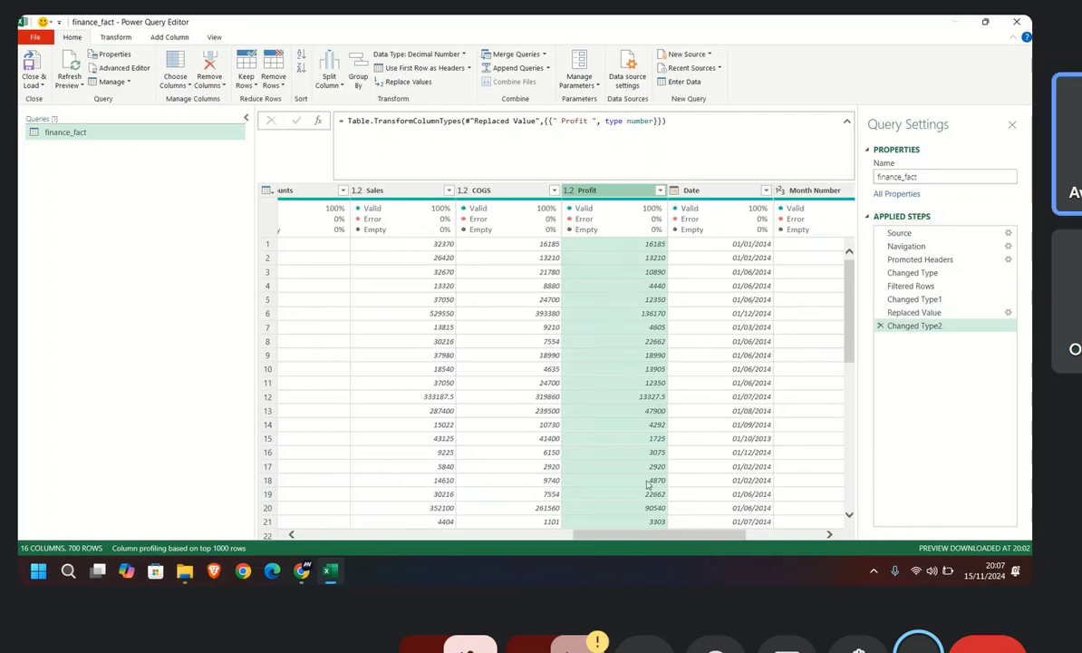
Step: Turn on the column distribution and column profile displays for the query preview
{"action": "left_click_drag", "start_coordinate": [637, 535], "coordinate": [666, 539]}
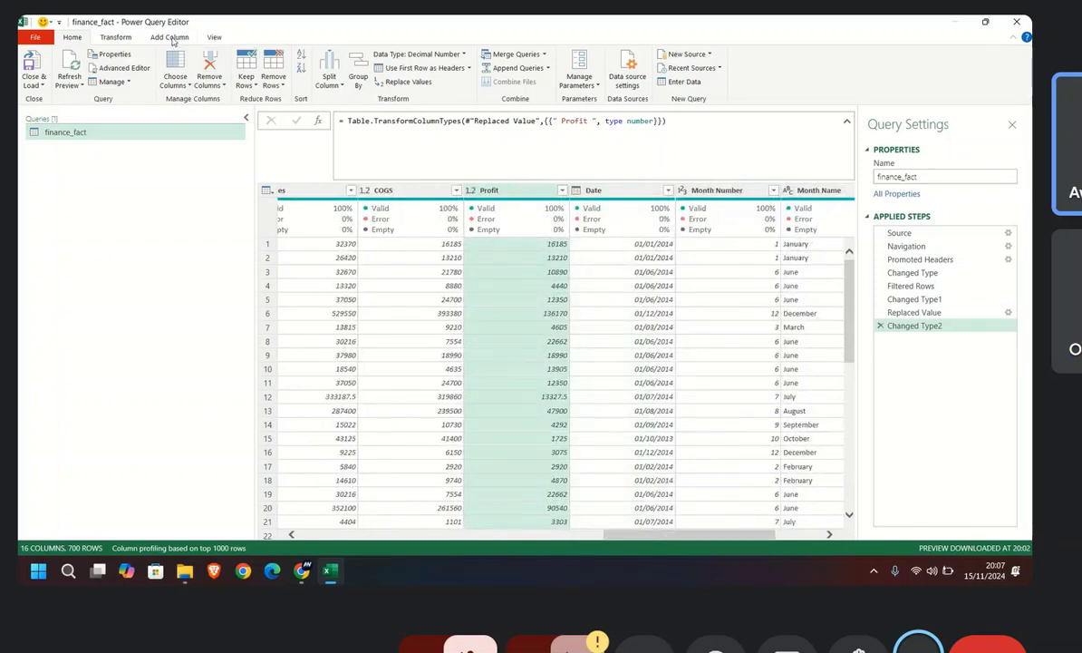
{"action": "left_click", "coordinate": [216, 37]}
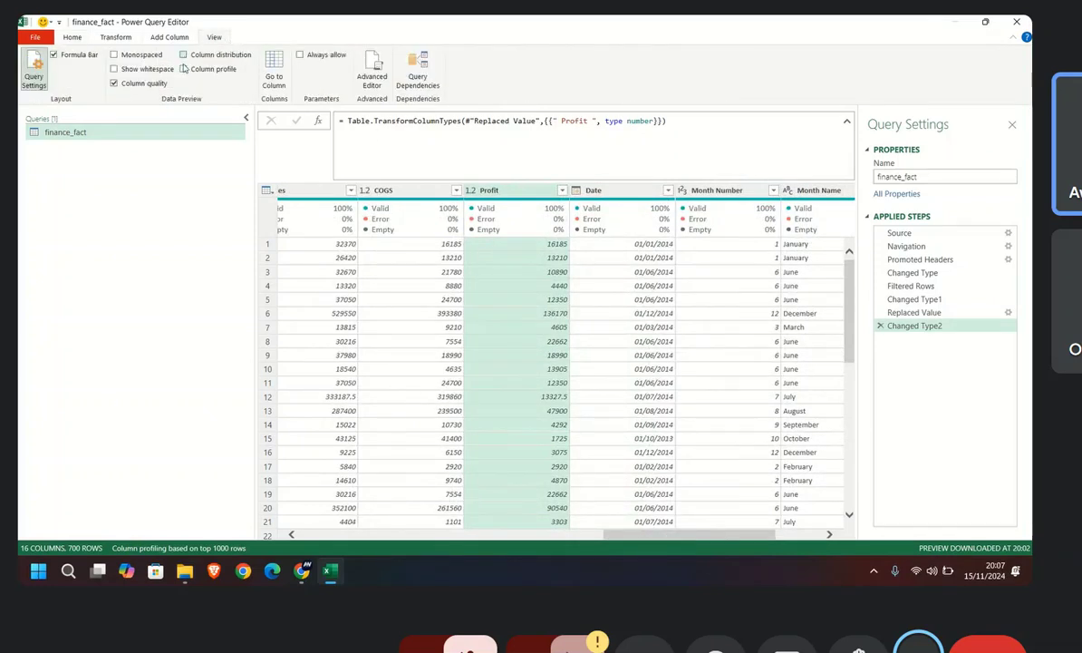
{"action": "left_click", "coordinate": [184, 55]}
{"action": "left_click", "coordinate": [183, 68]}
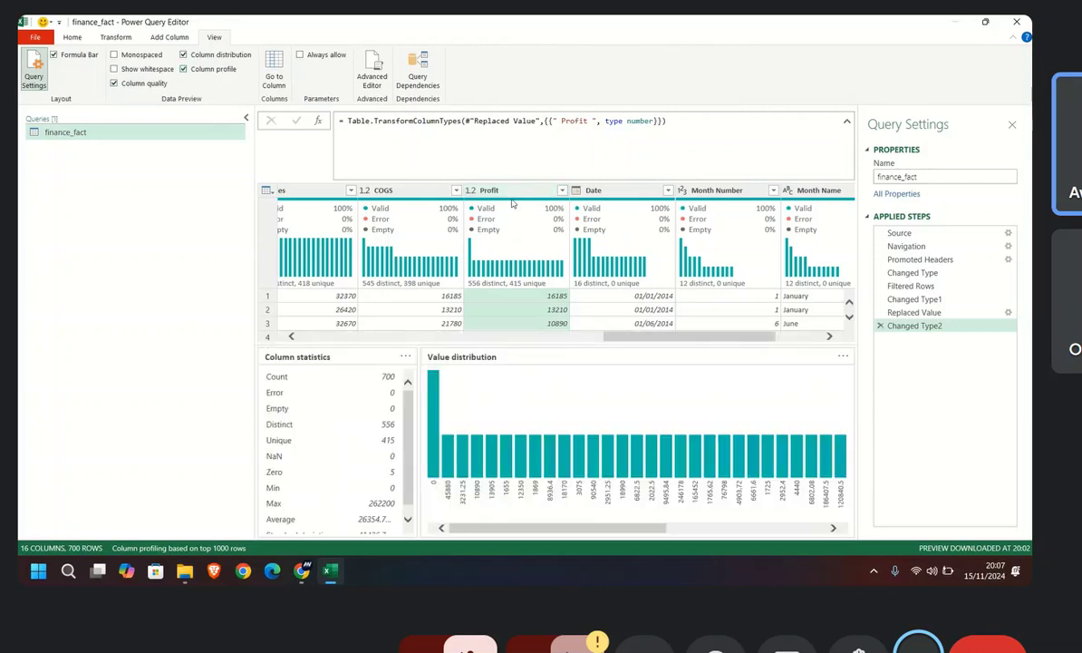
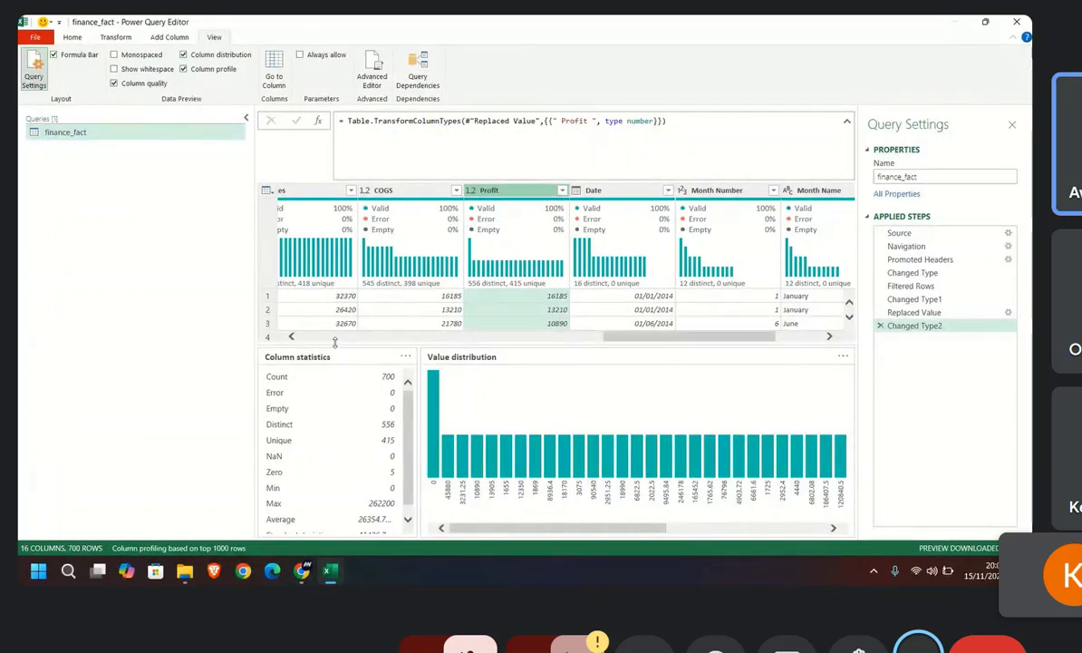
Step: Turn off the column distribution, column profile and column quality displays for the query preview
{"action": "left_click", "coordinate": [184, 54]}
{"action": "left_click", "coordinate": [184, 69]}
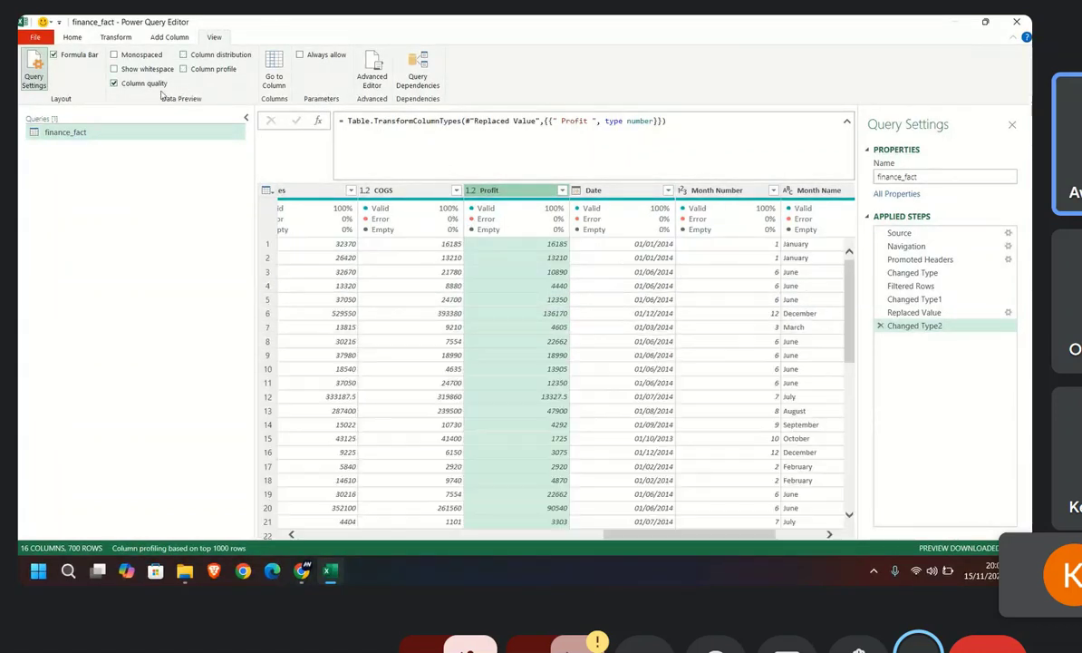
{"action": "left_click", "coordinate": [114, 83]}
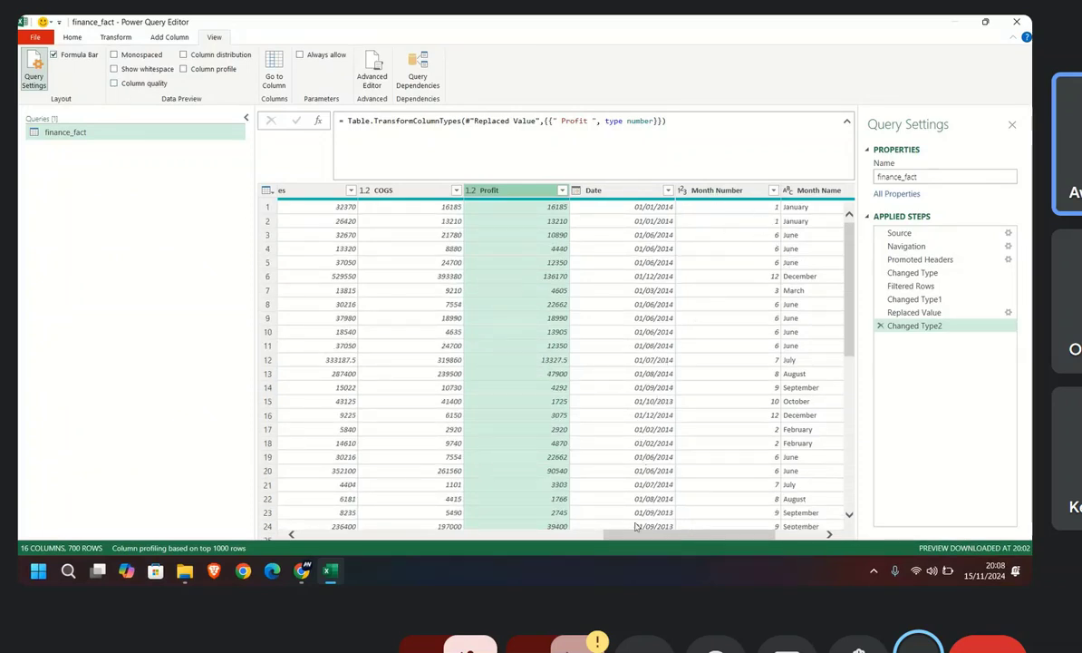
Step: Show column quality in the preview and try setting the Discounts column's data type to Decimal Number
{"action": "left_click_drag", "start_coordinate": [638, 534], "coordinate": [526, 540]}
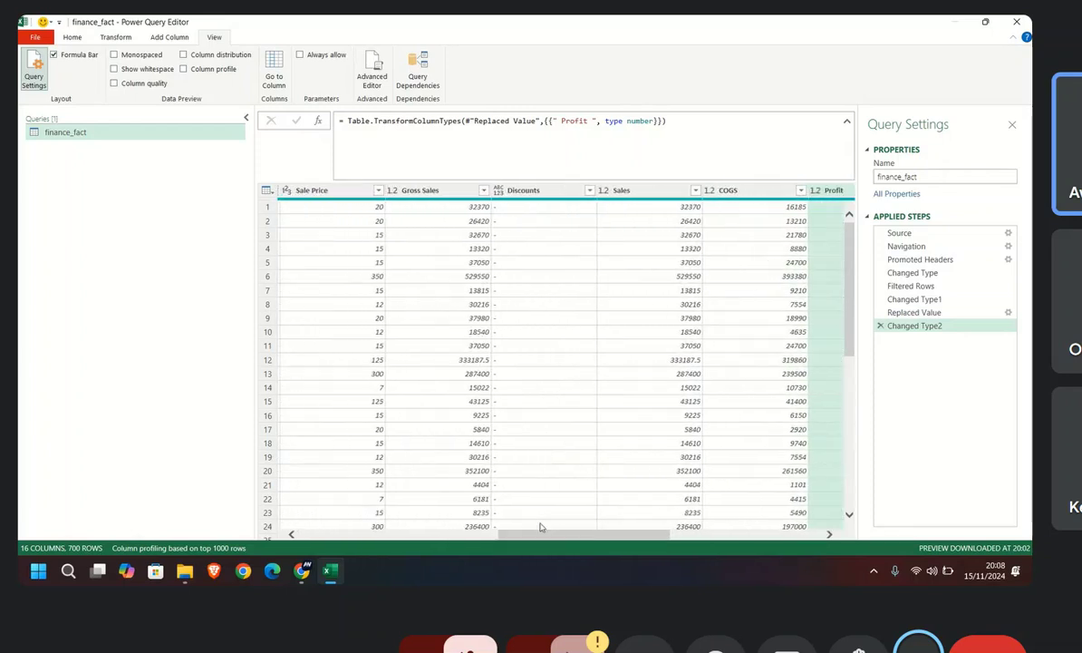
{"action": "left_click", "coordinate": [533, 193]}
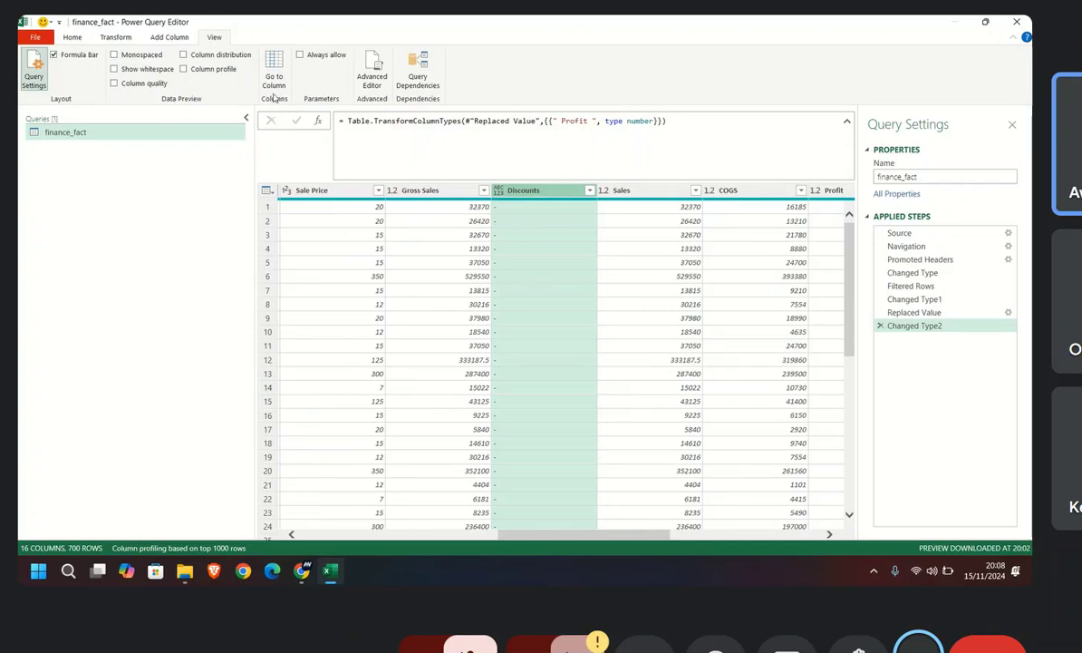
{"action": "left_click", "coordinate": [72, 38]}
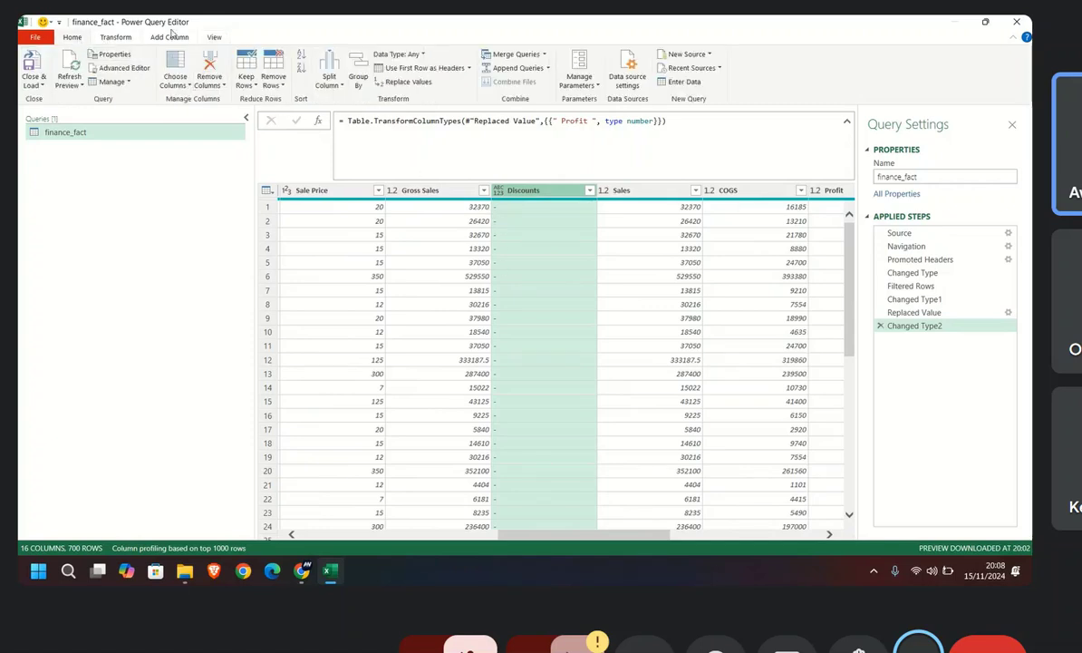
{"action": "left_click", "coordinate": [213, 37]}
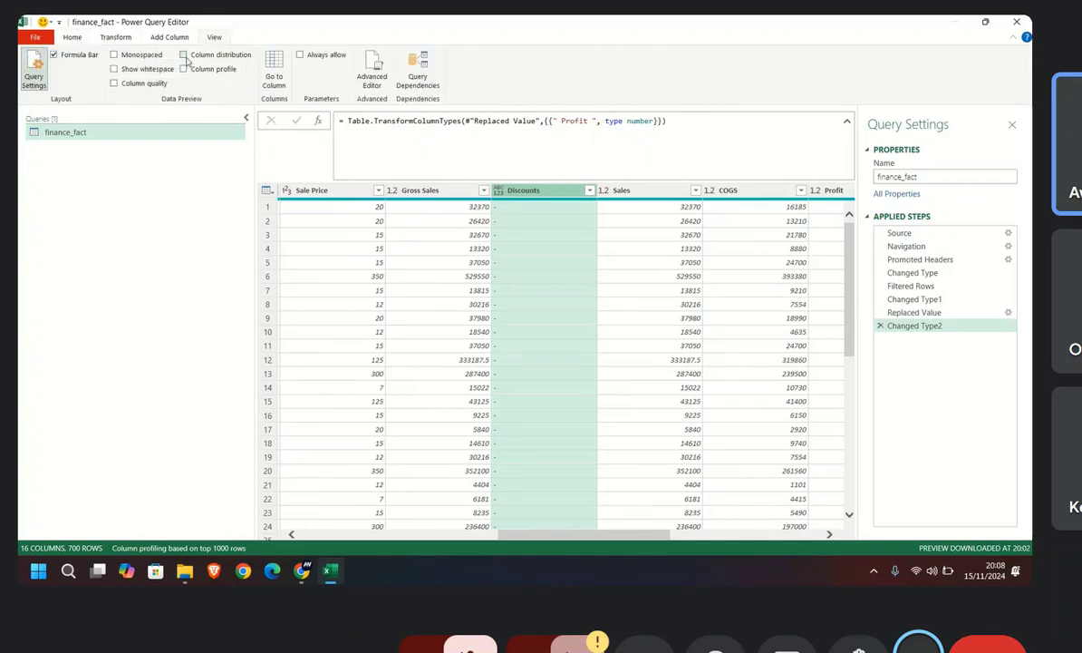
{"action": "left_click", "coordinate": [184, 56]}
{"action": "left_click", "coordinate": [183, 55]}
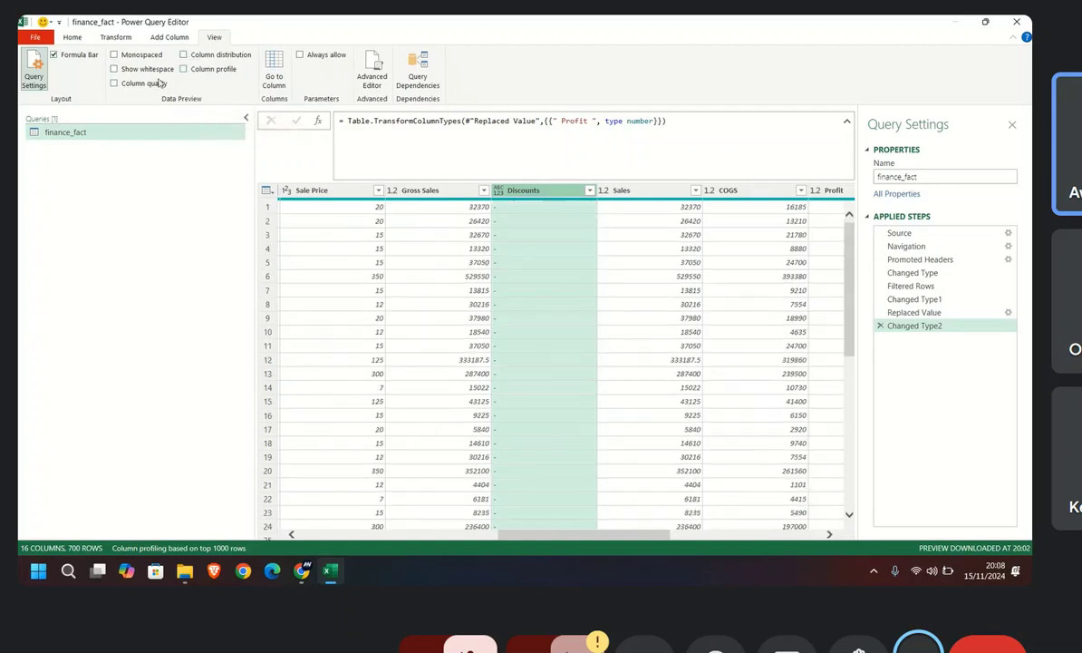
{"action": "left_click", "coordinate": [115, 84]}
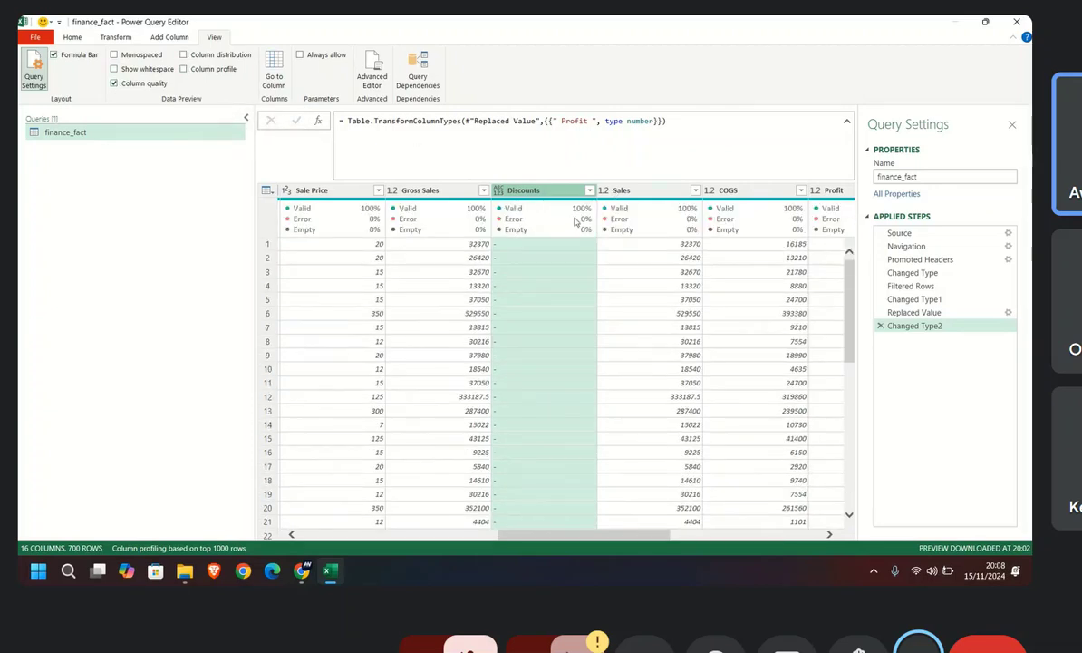
{"action": "left_click", "coordinate": [498, 191]}
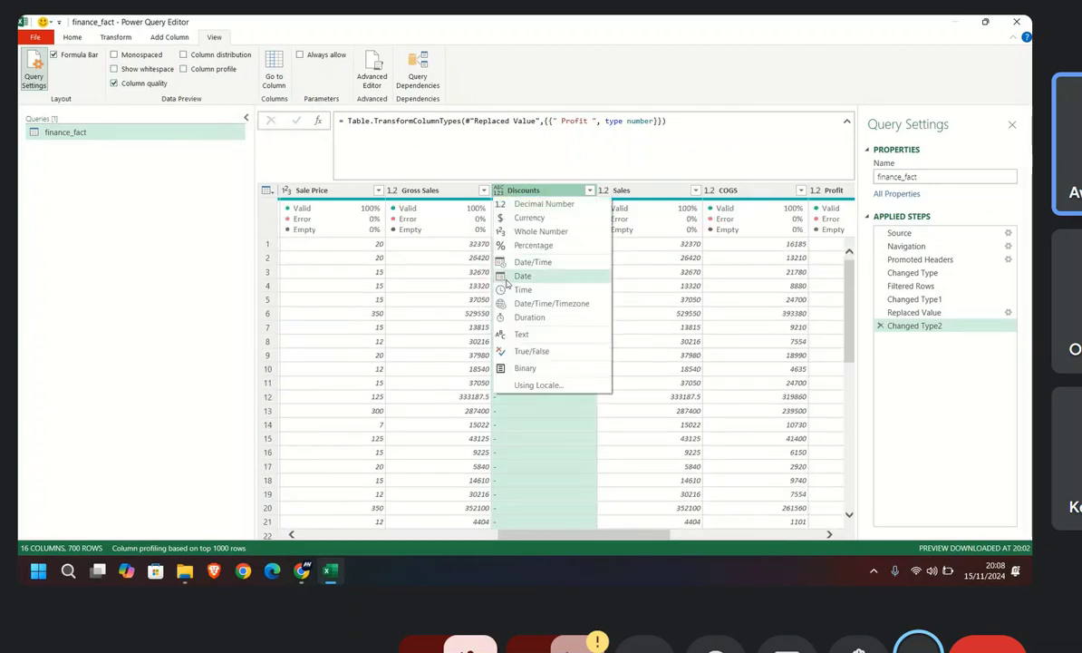
{"action": "left_click", "coordinate": [526, 204]}
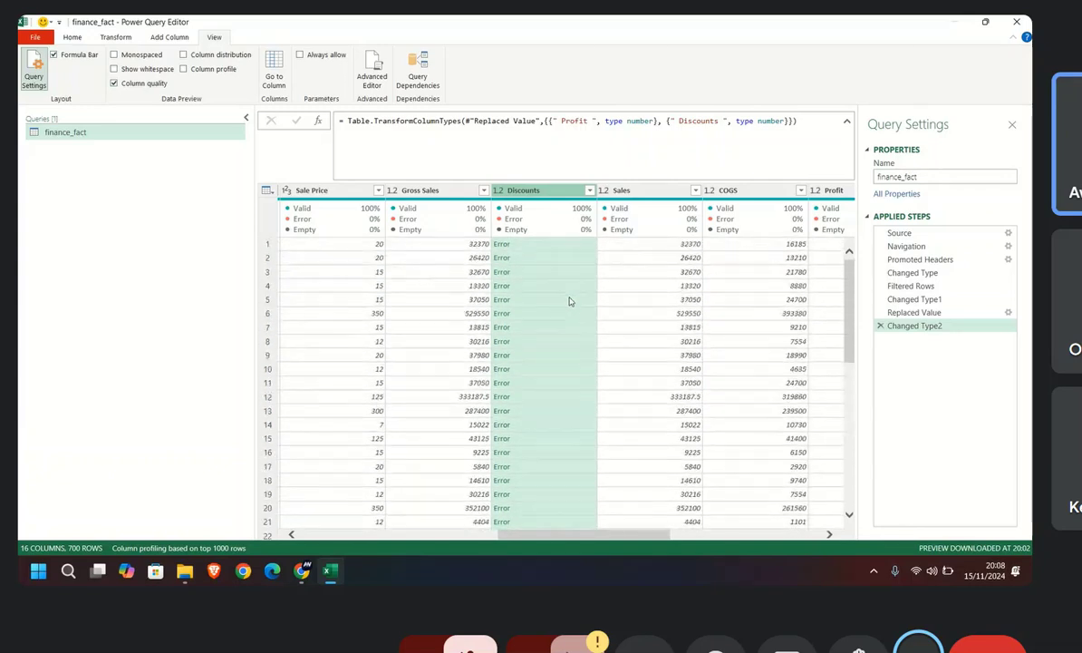
Step: Check the Discounts column's profile, and hide the column profile and column quality displays
{"action": "left_click", "coordinate": [184, 55]}
{"action": "left_click", "coordinate": [185, 55]}
{"action": "left_click", "coordinate": [183, 69]}
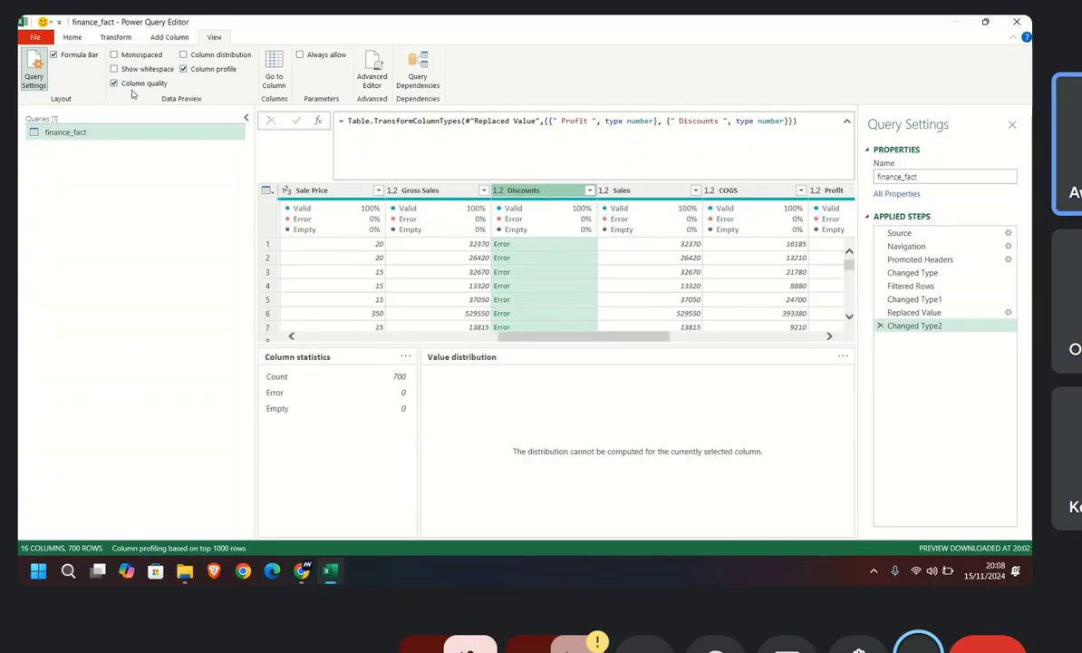
{"action": "left_click", "coordinate": [185, 70]}
{"action": "left_click", "coordinate": [114, 84]}
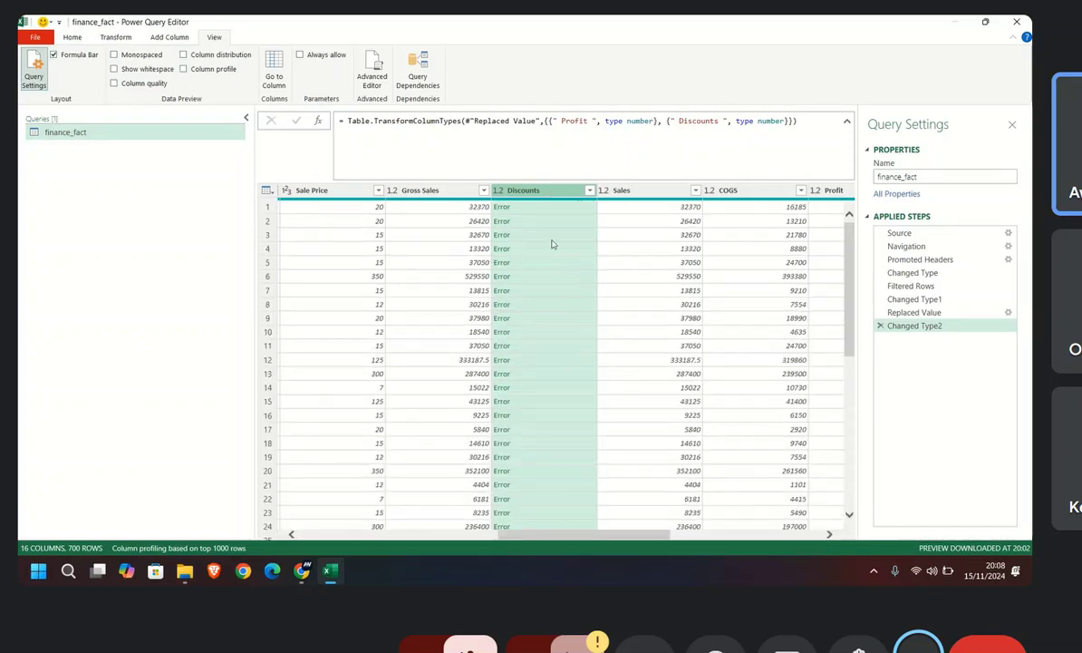
{"action": "left_click", "coordinate": [498, 192]}
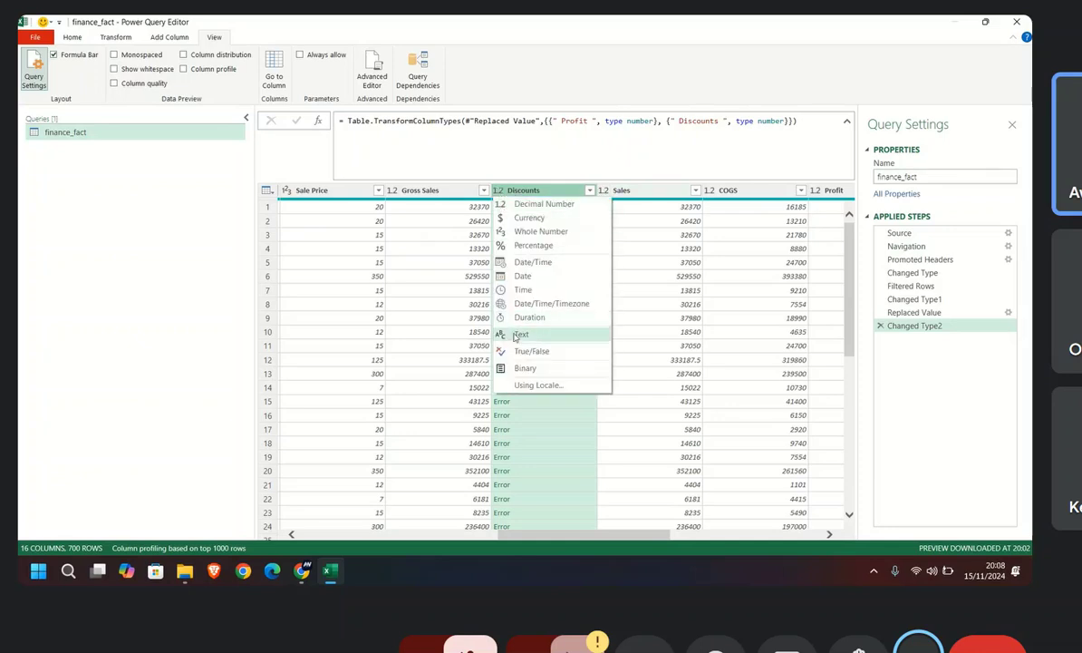
{"action": "left_click", "coordinate": [521, 338]}
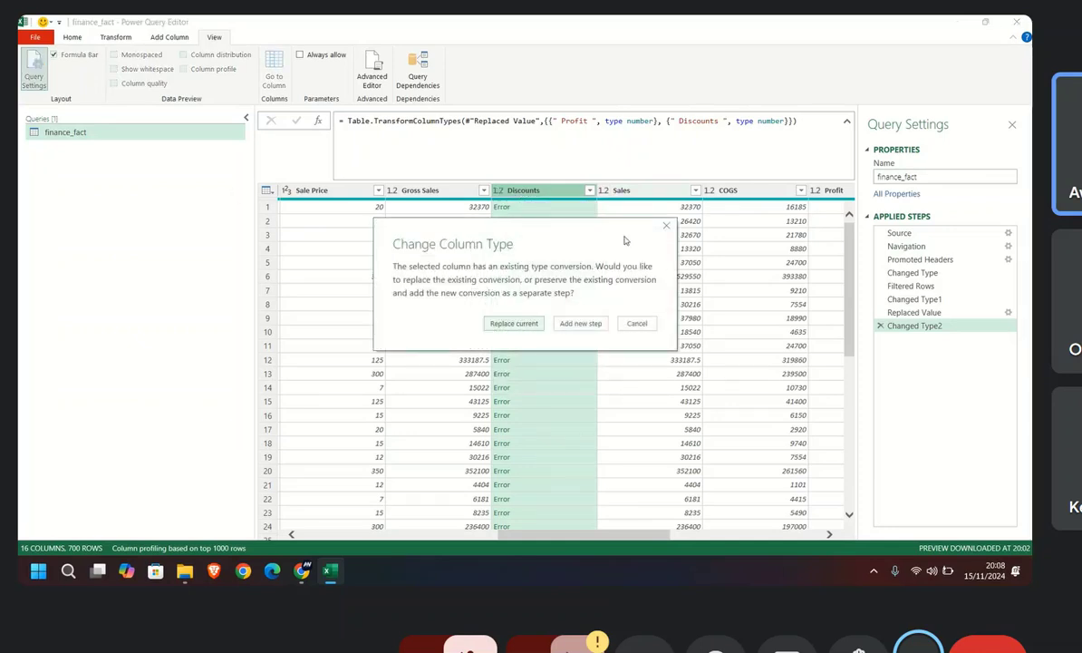
{"action": "left_click", "coordinate": [664, 228]}
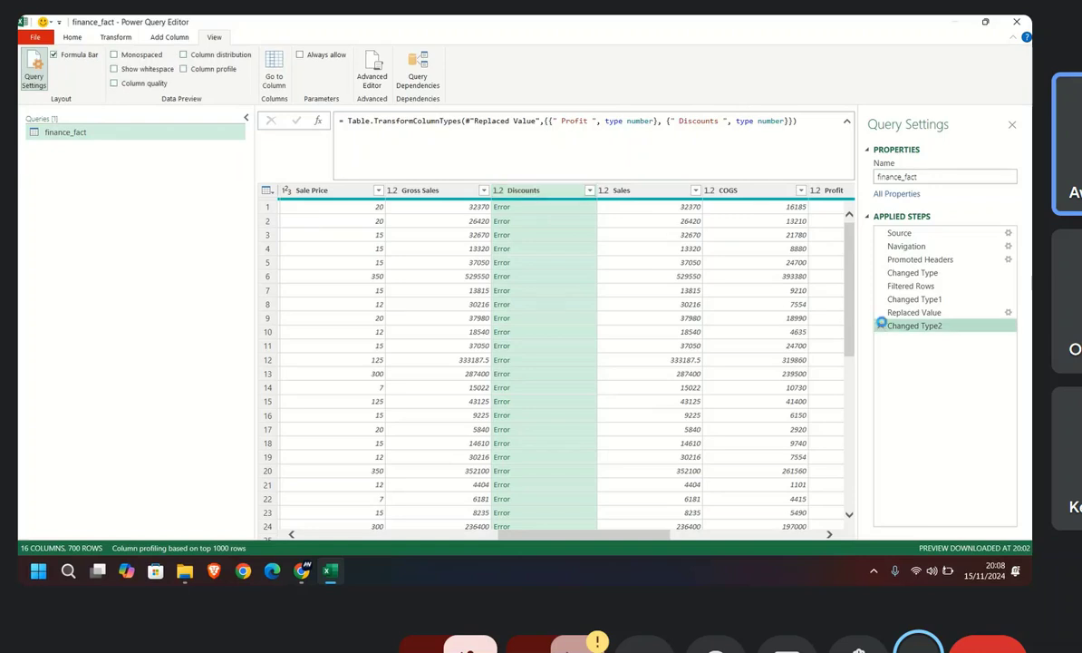
Step: Delete the applied step Changed Type2 and set the Discounts column's data type to Text
{"action": "left_click", "coordinate": [879, 326]}
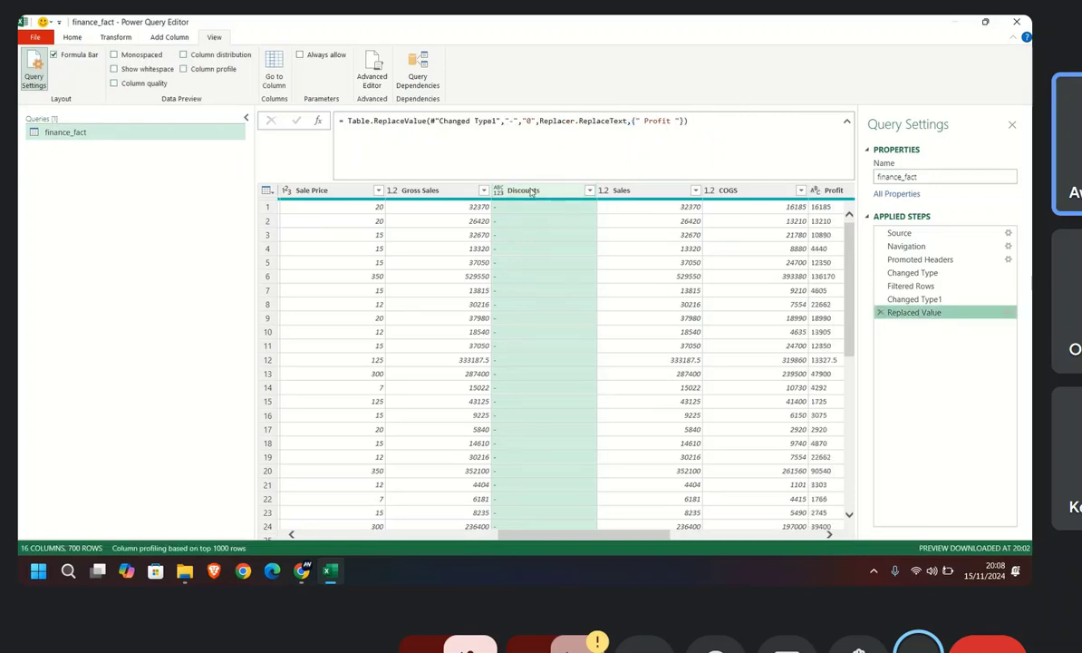
{"action": "left_click", "coordinate": [73, 38]}
{"action": "left_click", "coordinate": [498, 191]}
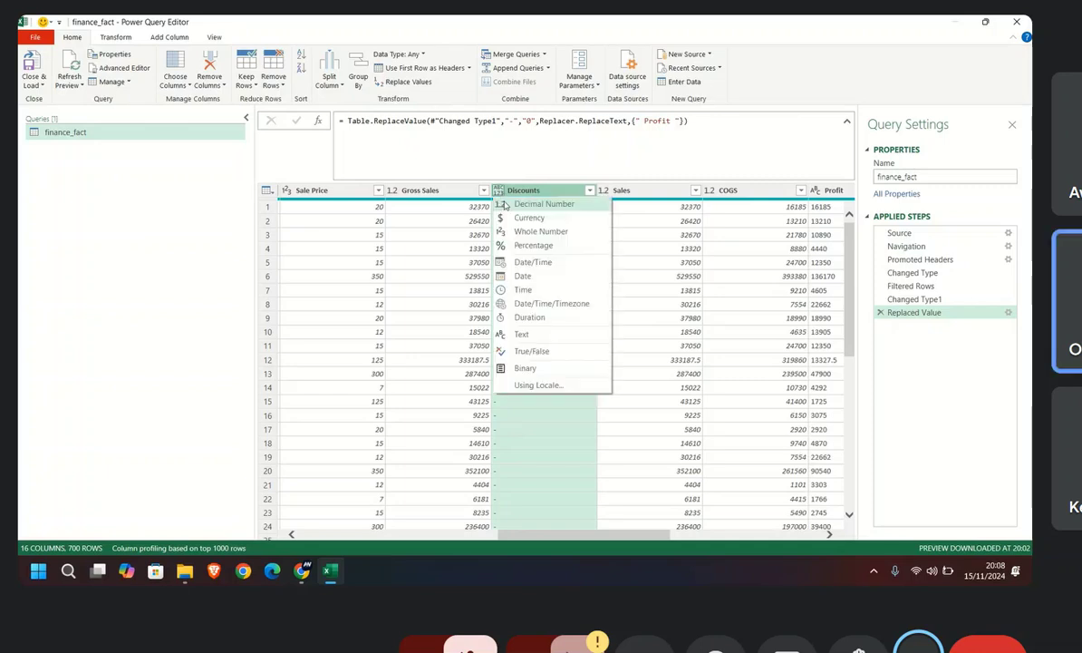
{"action": "left_click", "coordinate": [521, 334]}
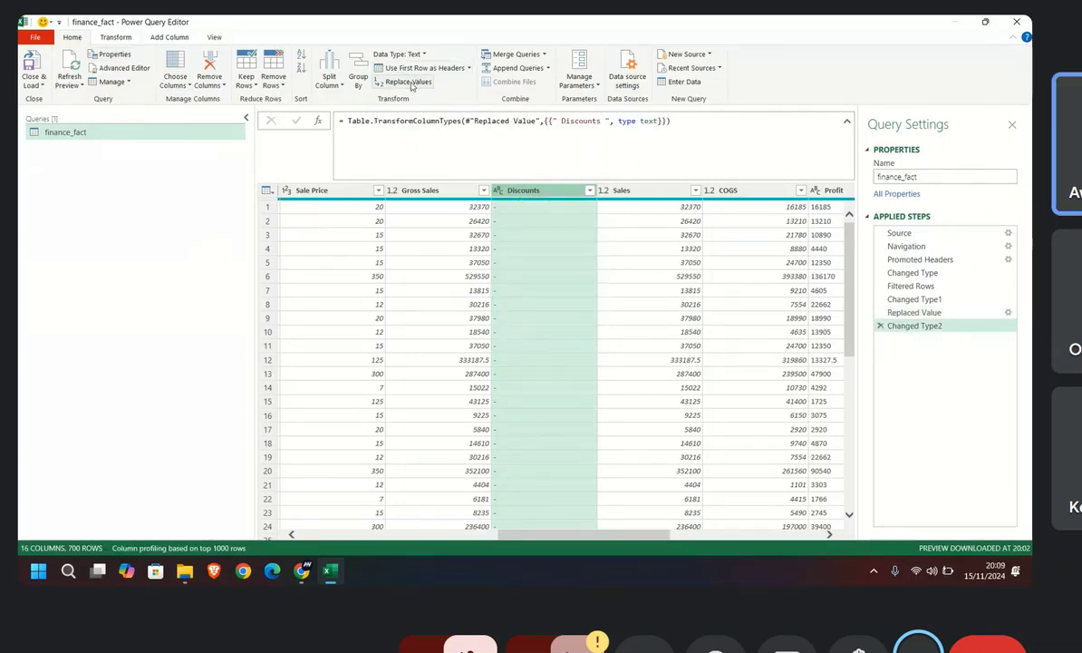
Step: Replace "-" with "0" in the Discounts column and check the replaced values down the rows
{"action": "left_click", "coordinate": [410, 82]}
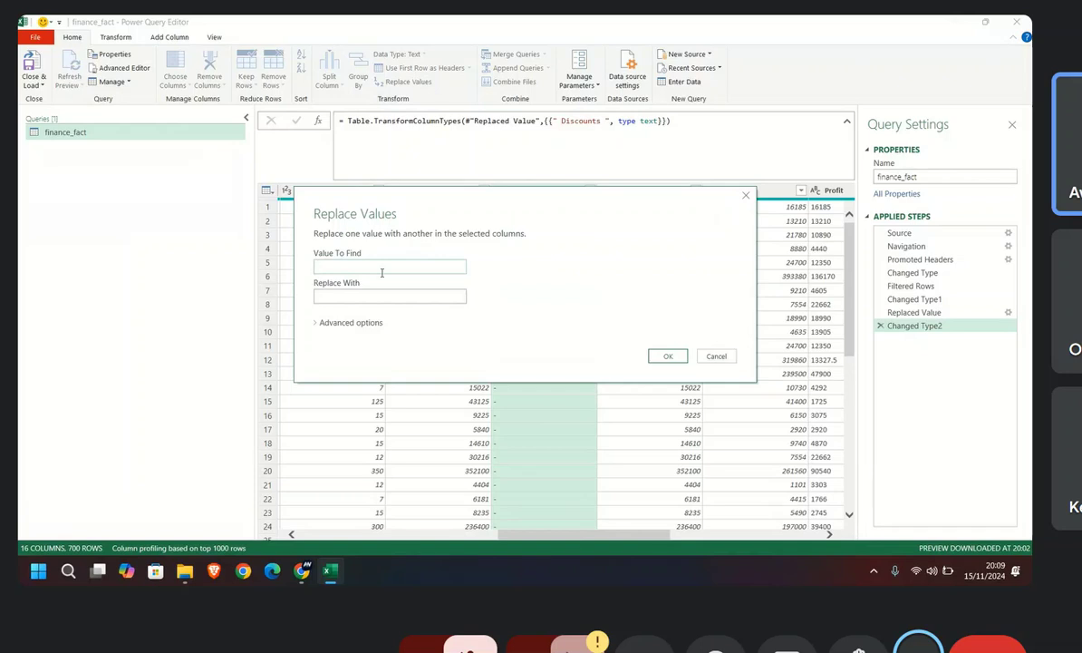
{"action": "type", "text": "-"}
{"action": "left_click", "coordinate": [359, 303]}
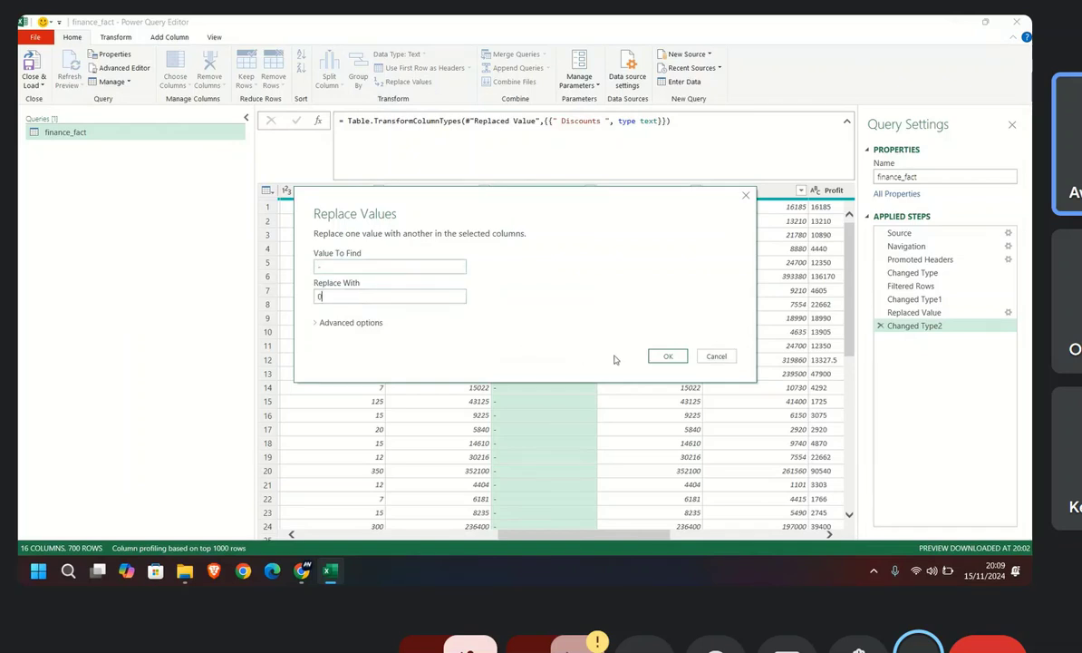
{"action": "type", "text": "0"}
{"action": "left_click", "coordinate": [667, 356]}
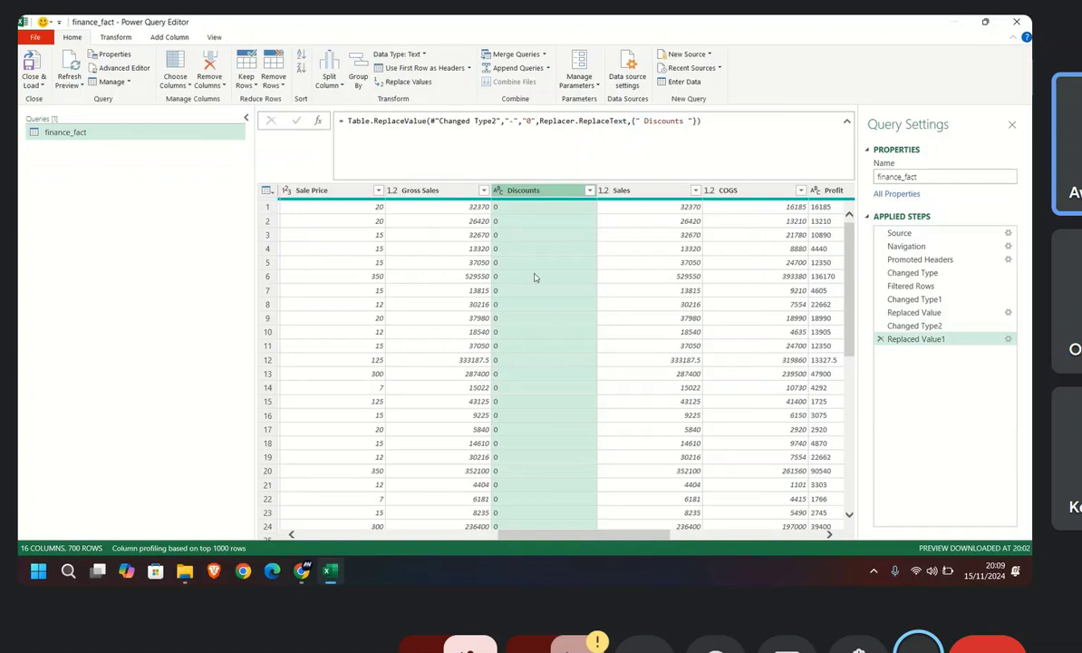
{"action": "scroll", "coordinate": [551, 331], "scroll_direction": "down", "scroll_amount": 8}
{"action": "scroll", "coordinate": [579, 431], "scroll_direction": "down", "scroll_amount": 10}
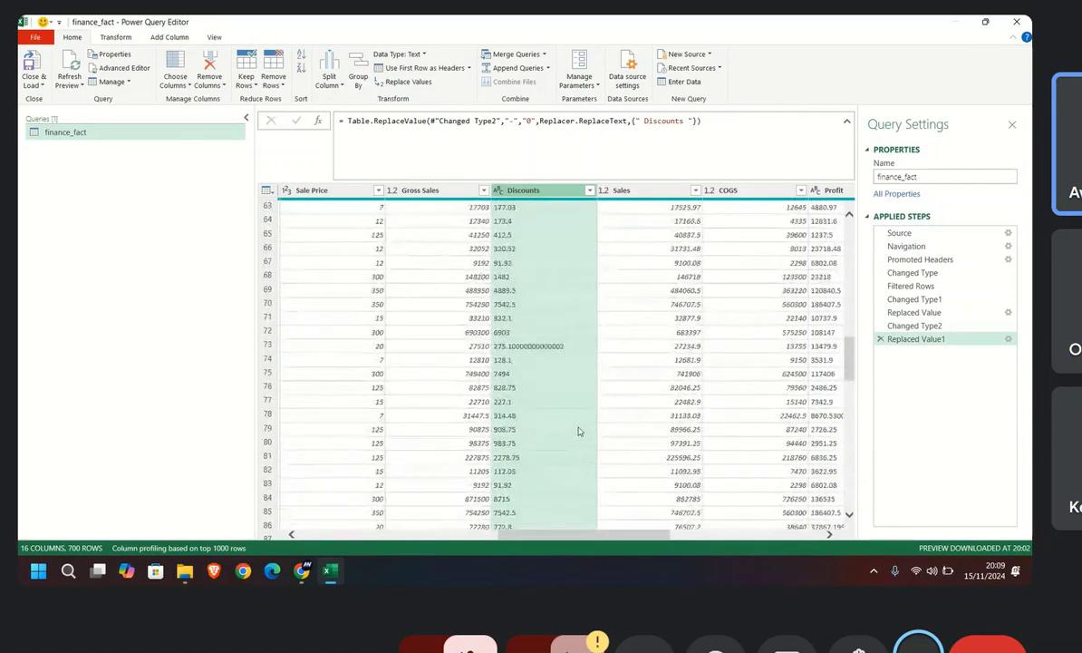
{"action": "scroll", "coordinate": [578, 432], "scroll_direction": "up", "scroll_amount": 18}
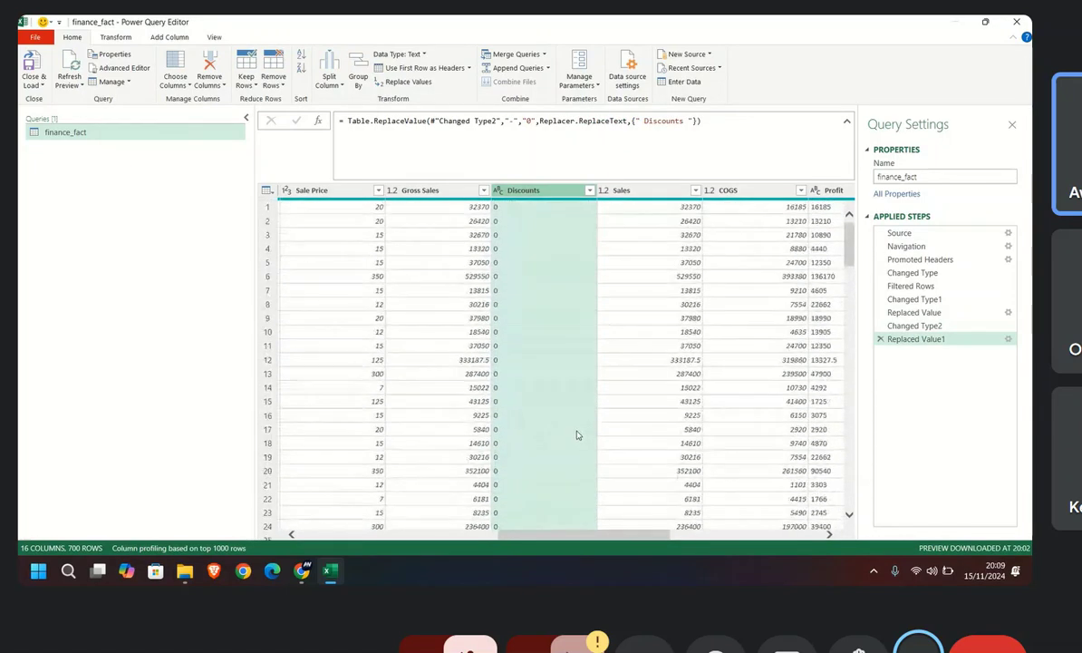
Step: Set the Discounts column's data type to Decimal Number and check its values down the rows
{"action": "left_click", "coordinate": [500, 192]}
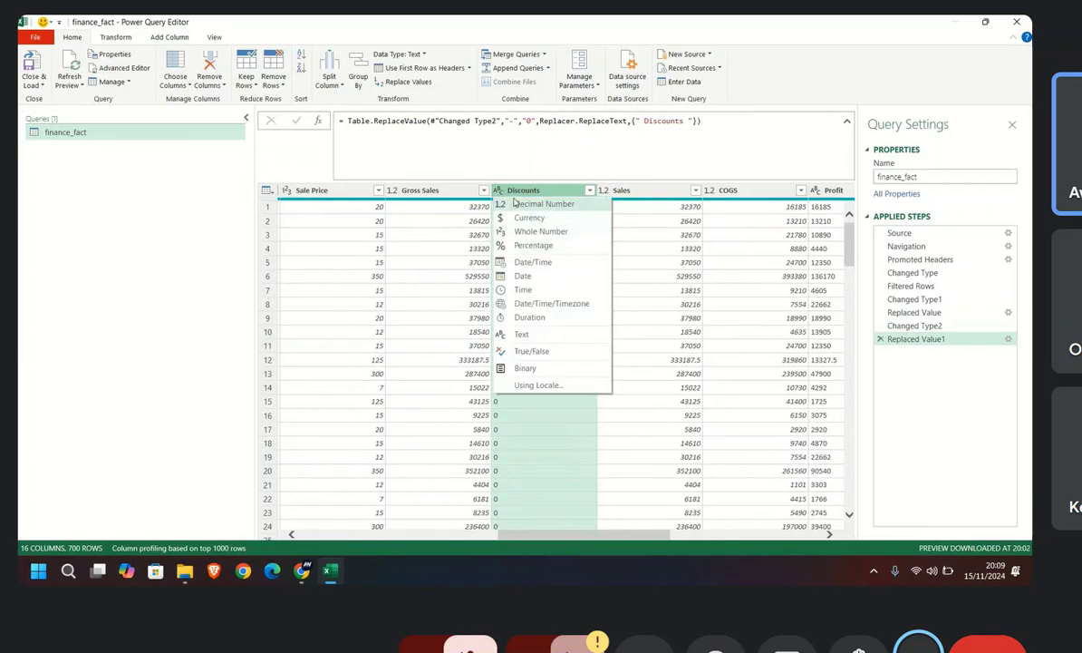
{"action": "left_click", "coordinate": [526, 414]}
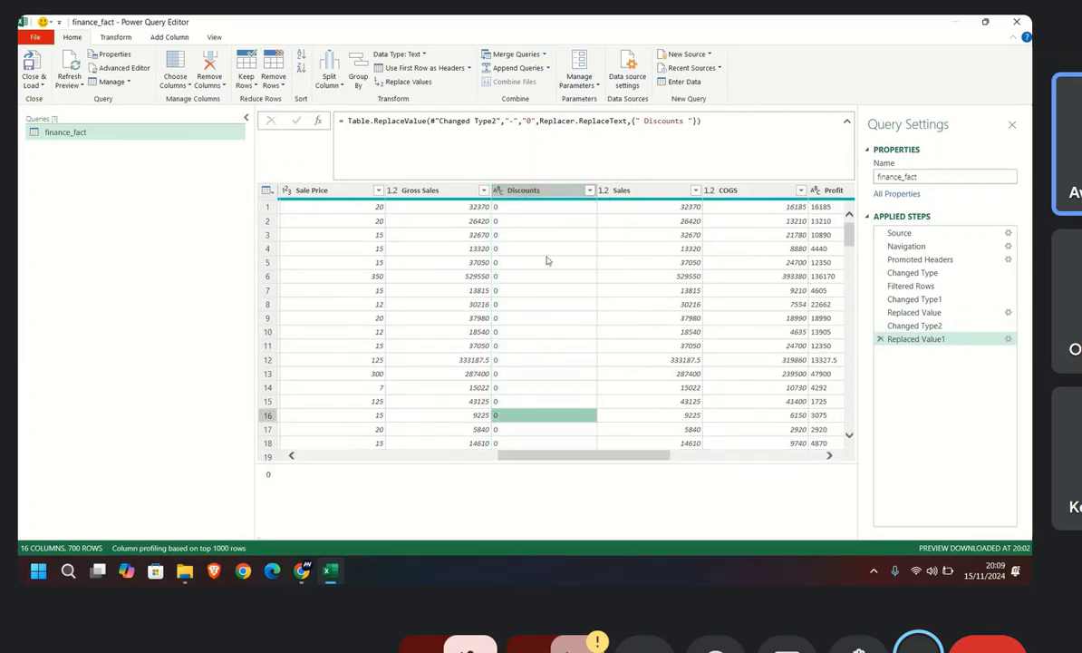
{"action": "right_click", "coordinate": [534, 192]}
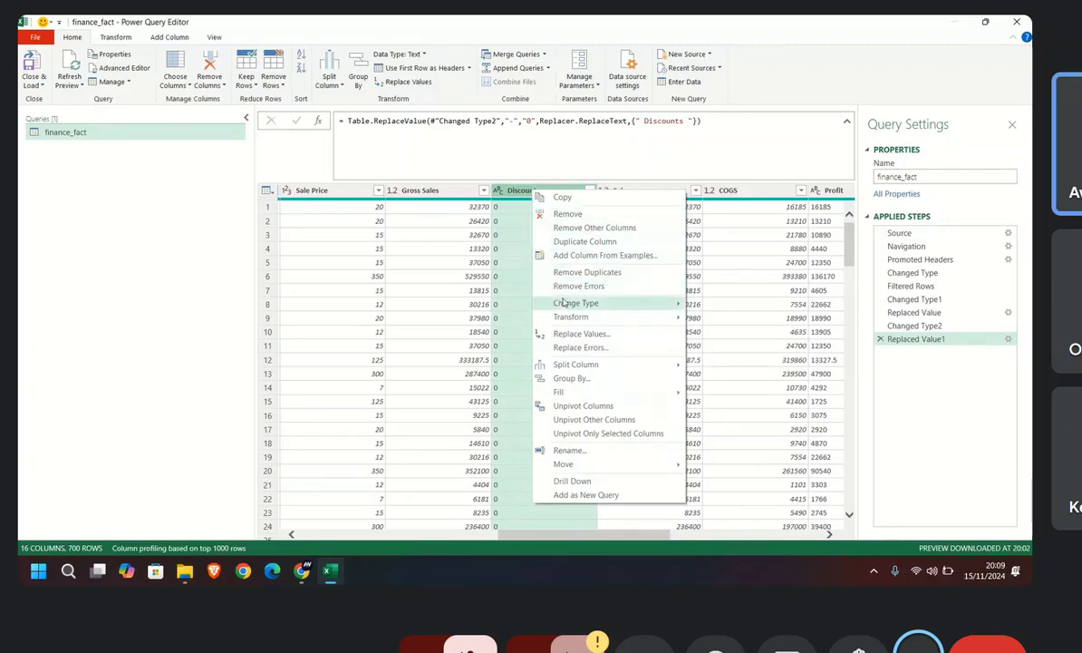
{"action": "mouse_move", "coordinate": [564, 303]}
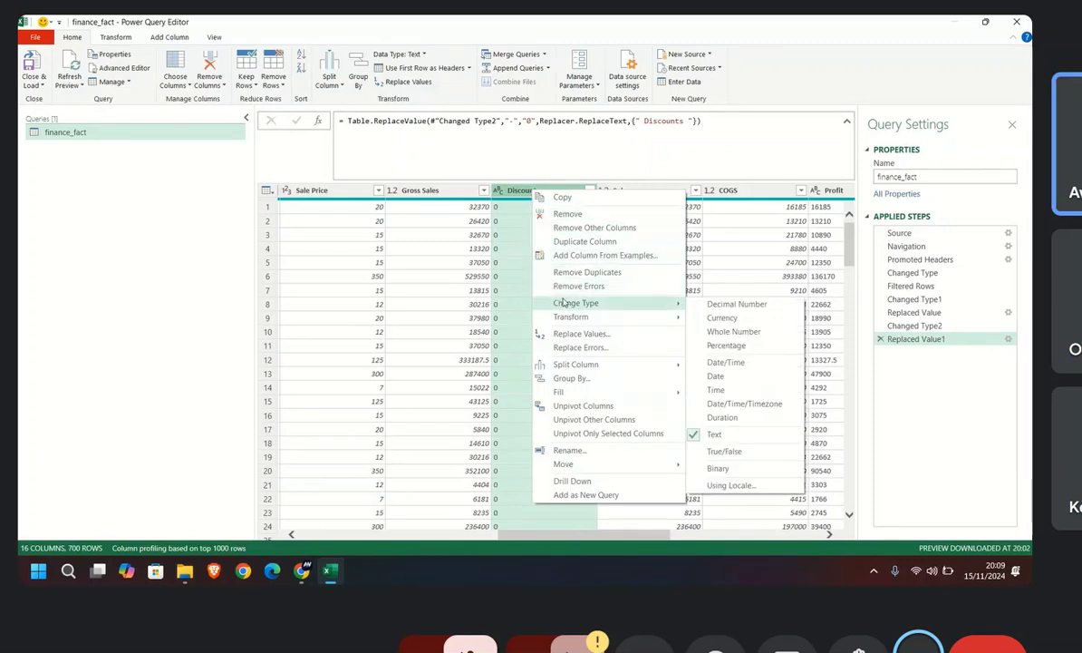
{"action": "left_click", "coordinate": [725, 305]}
{"action": "scroll", "coordinate": [585, 363], "scroll_direction": "down", "scroll_amount": 9}
{"action": "scroll", "coordinate": [582, 393], "scroll_direction": "down", "scroll_amount": 20}
{"action": "scroll", "coordinate": [583, 419], "scroll_direction": "up", "scroll_amount": 20}
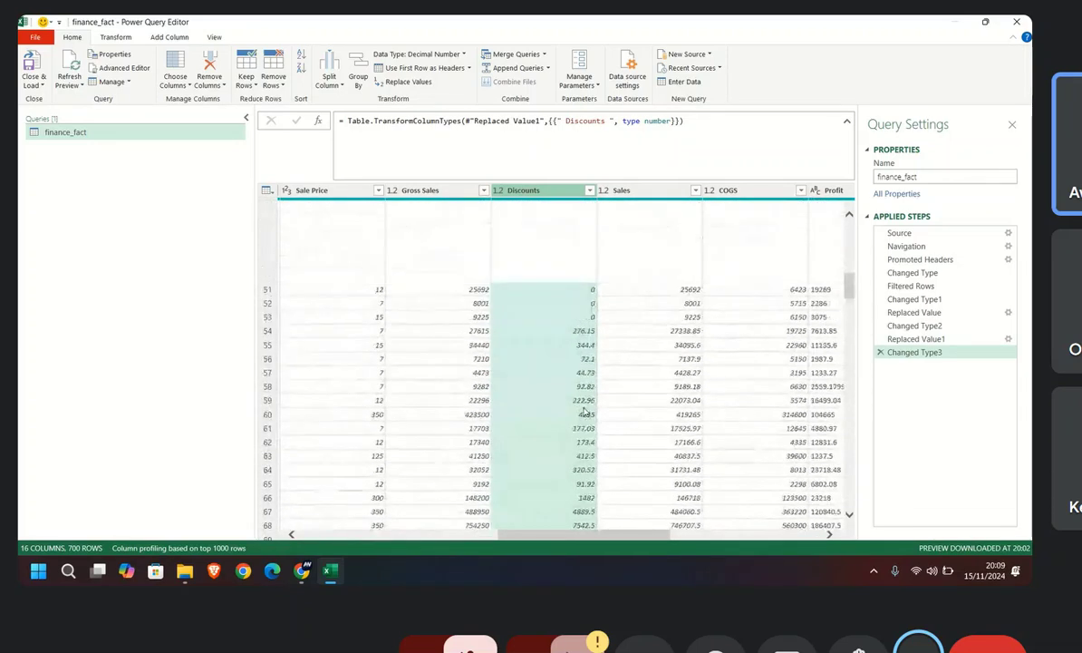
{"action": "scroll", "coordinate": [585, 413], "scroll_direction": "up", "scroll_amount": 17}
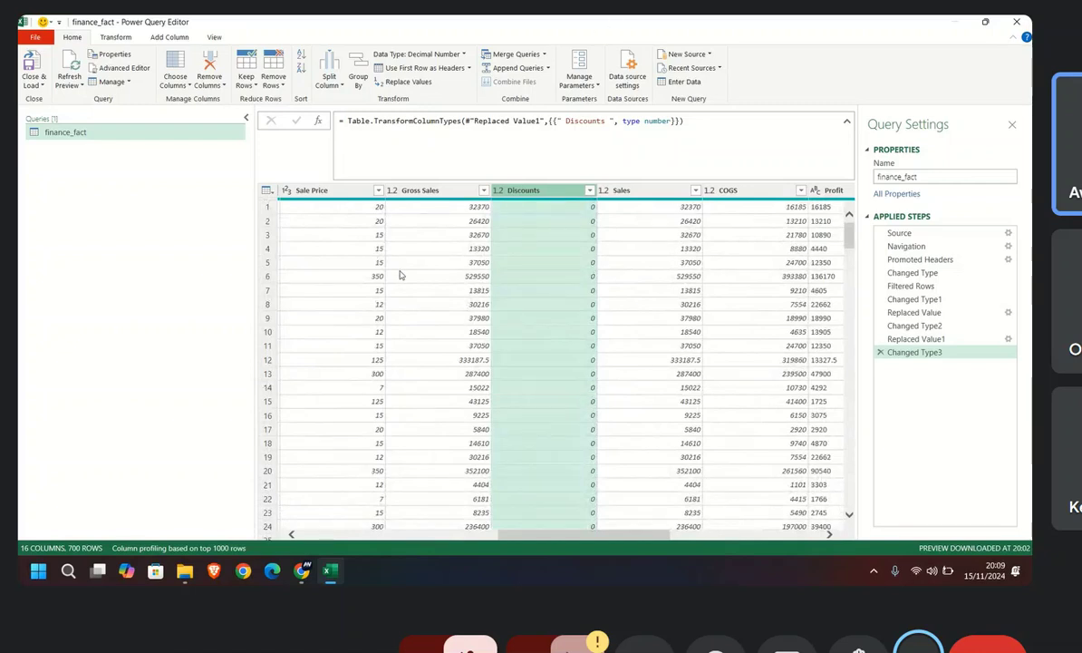
Step: Turn on the column quality, column distribution and column profile displays for the query preview
{"action": "left_click_drag", "start_coordinate": [578, 538], "coordinate": [369, 540]}
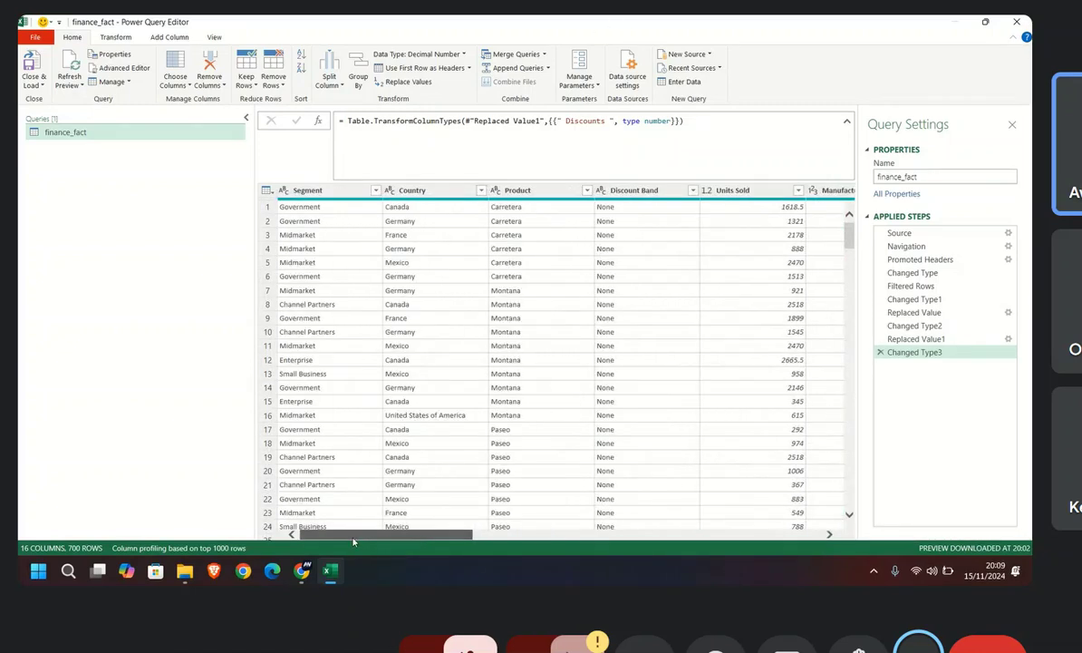
{"action": "left_click", "coordinate": [214, 36]}
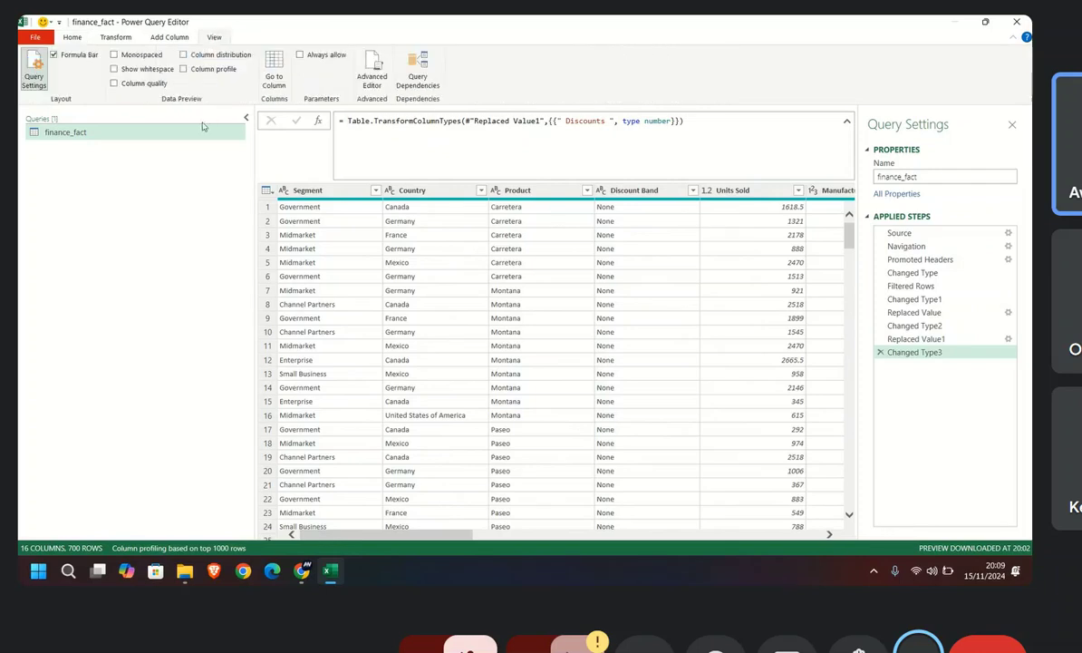
{"action": "left_click", "coordinate": [115, 84]}
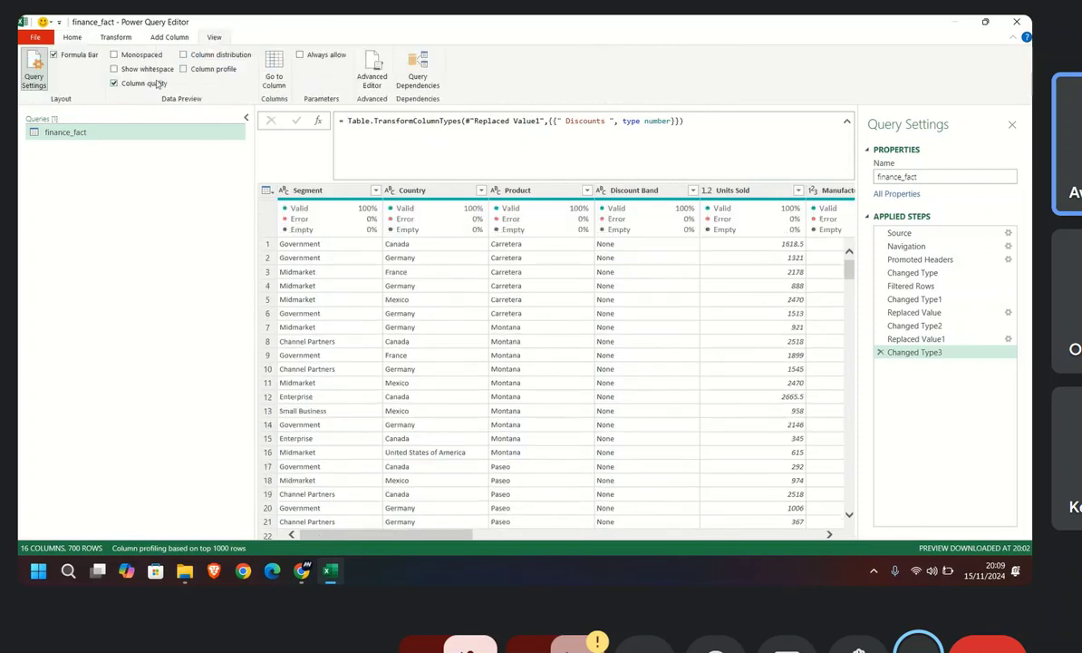
{"action": "left_click", "coordinate": [54, 55]}
{"action": "left_click", "coordinate": [53, 55]}
{"action": "left_click", "coordinate": [183, 55]}
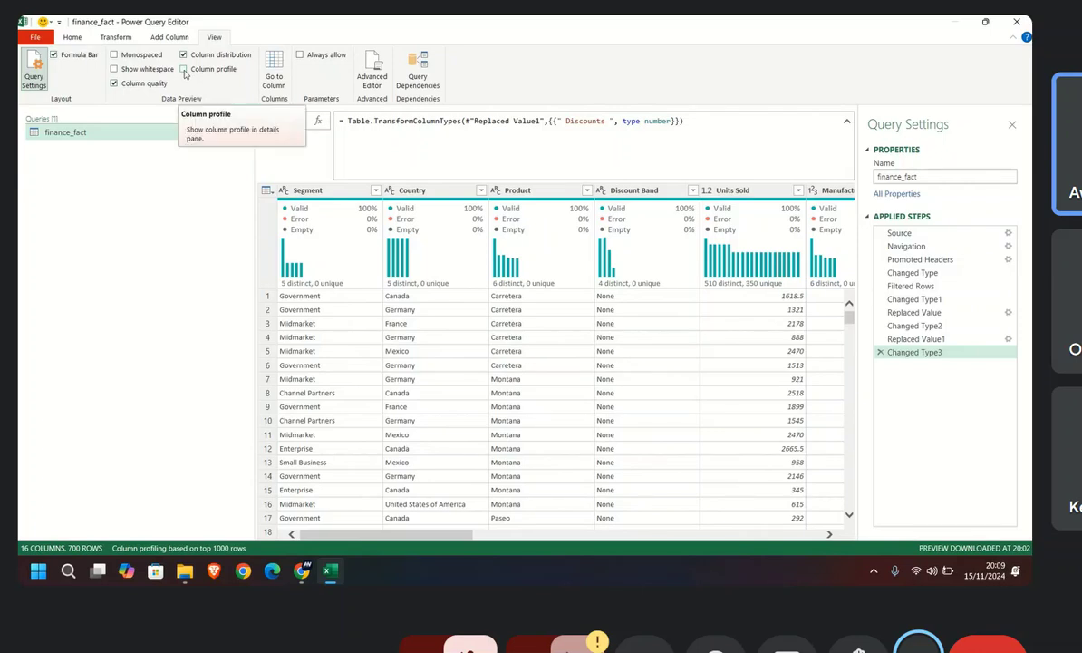
{"action": "left_click", "coordinate": [184, 69]}
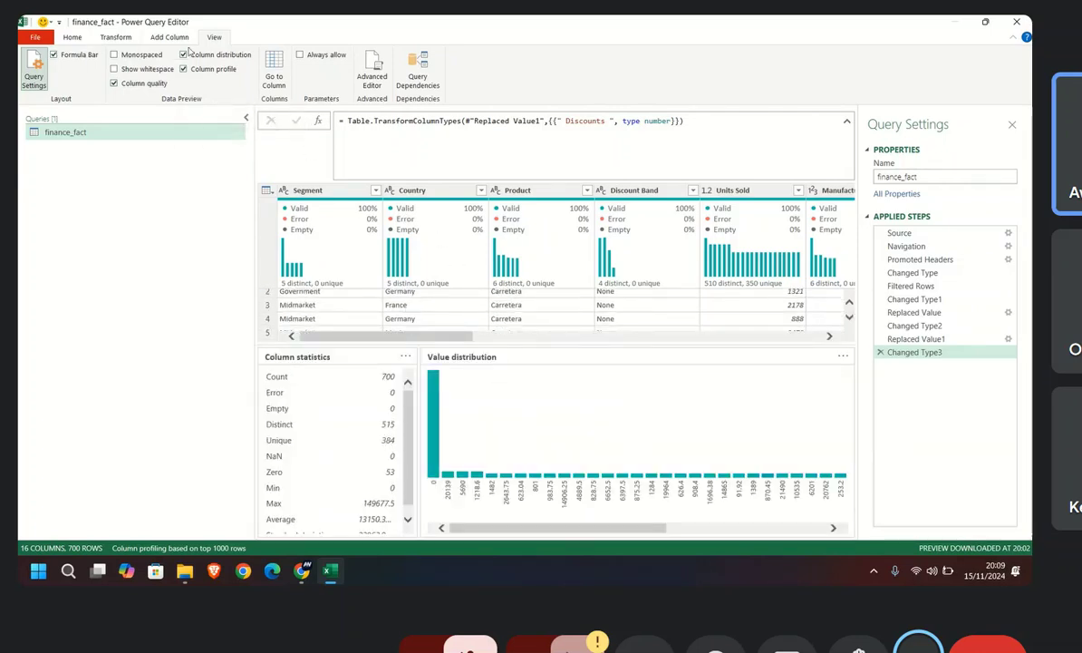
Step: Hide the column distribution display and go across to the Profit column to view its profile
{"action": "scroll", "coordinate": [504, 285], "scroll_direction": "down", "scroll_amount": 2}
{"action": "scroll", "coordinate": [504, 286], "scroll_direction": "up", "scroll_amount": 3}
{"action": "key", "text": "Right"}
{"action": "key", "text": "Right"}
{"action": "key", "text": "Right"}
{"action": "key", "text": "Right"}
{"action": "key", "text": "Right"}
{"action": "key", "text": "Right"}
{"action": "key", "text": "Right"}
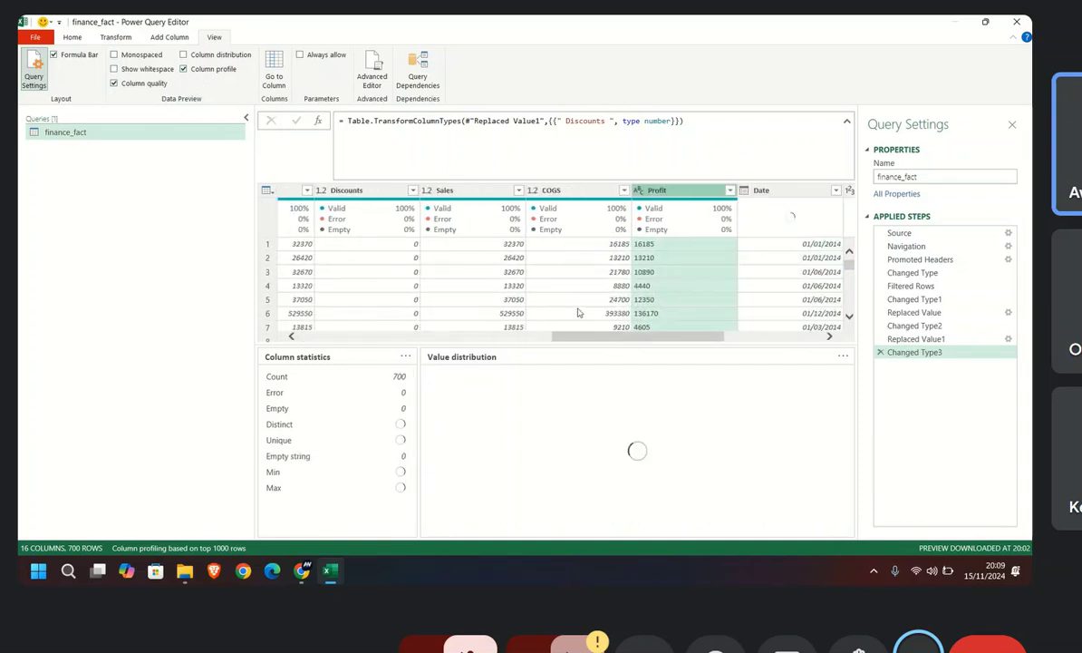
Step: Turn off the column profile and column quality displays for the query preview
{"action": "left_click_drag", "start_coordinate": [678, 339], "coordinate": [308, 341]}
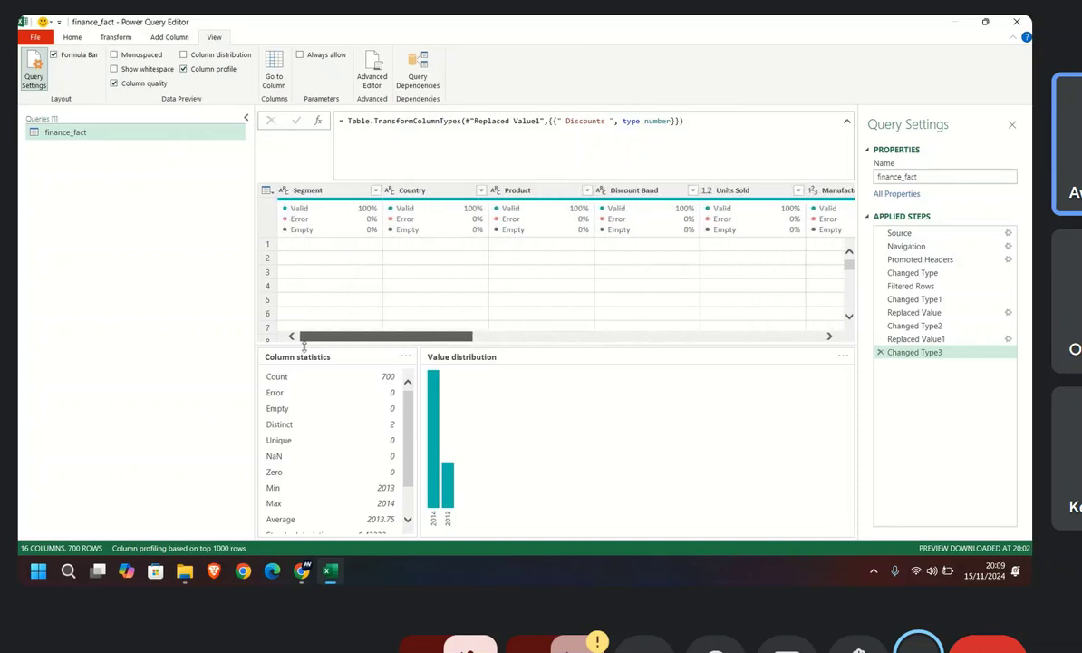
{"action": "scroll", "coordinate": [351, 323], "scroll_direction": "right", "scroll_amount": 5}
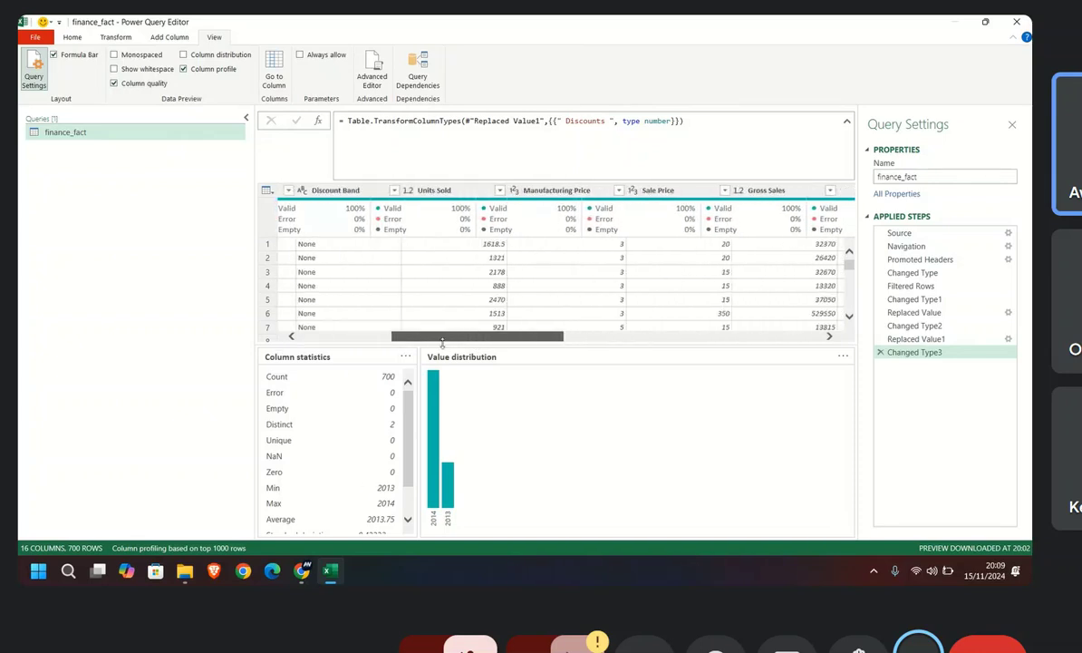
{"action": "left_click", "coordinate": [184, 68]}
{"action": "left_click", "coordinate": [114, 83]}
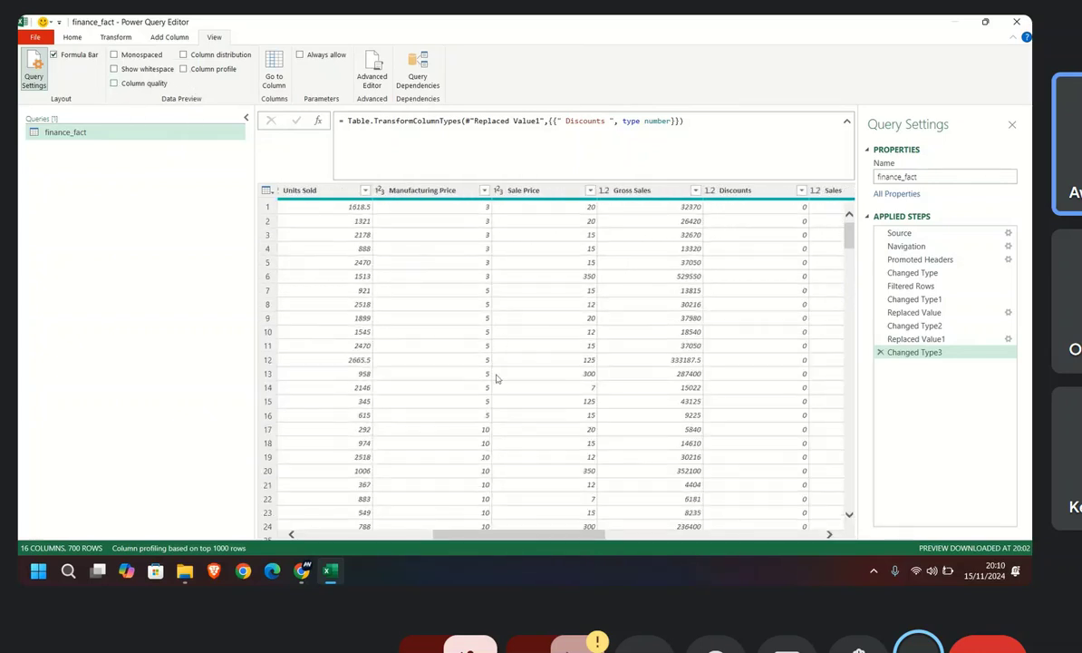
{"action": "scroll", "coordinate": [575, 437], "scroll_direction": "down", "scroll_amount": 5}
{"action": "scroll", "coordinate": [662, 428], "scroll_direction": "up", "scroll_amount": 5}
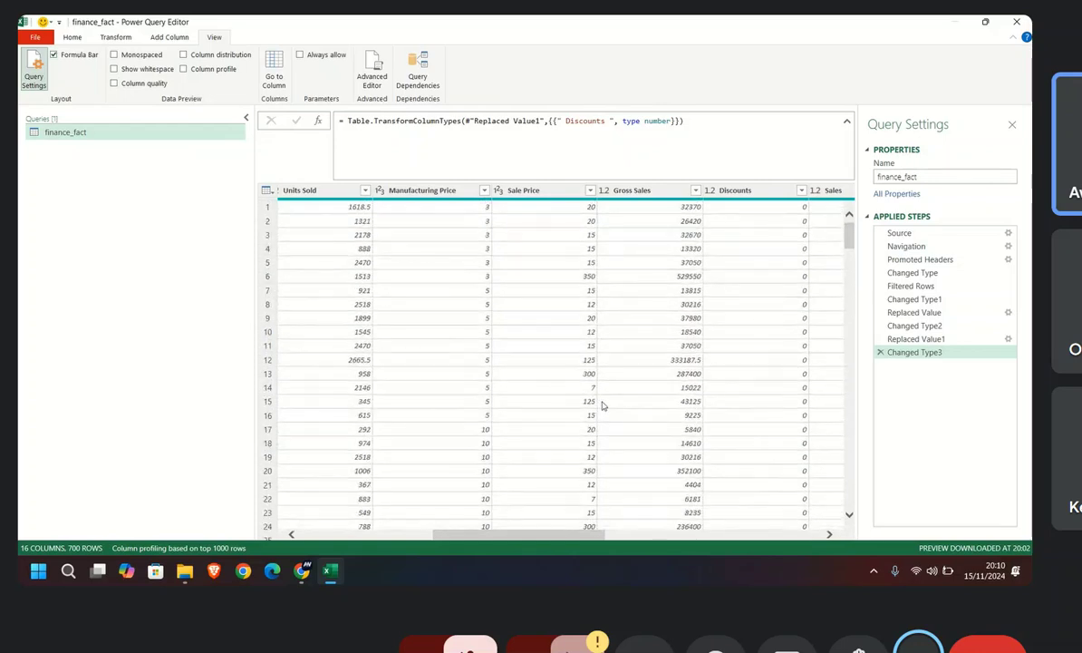
Step: Close the query editor and load the cleaned finance_fact query into the workbook
{"action": "left_click_drag", "start_coordinate": [550, 530], "coordinate": [248, 494]}
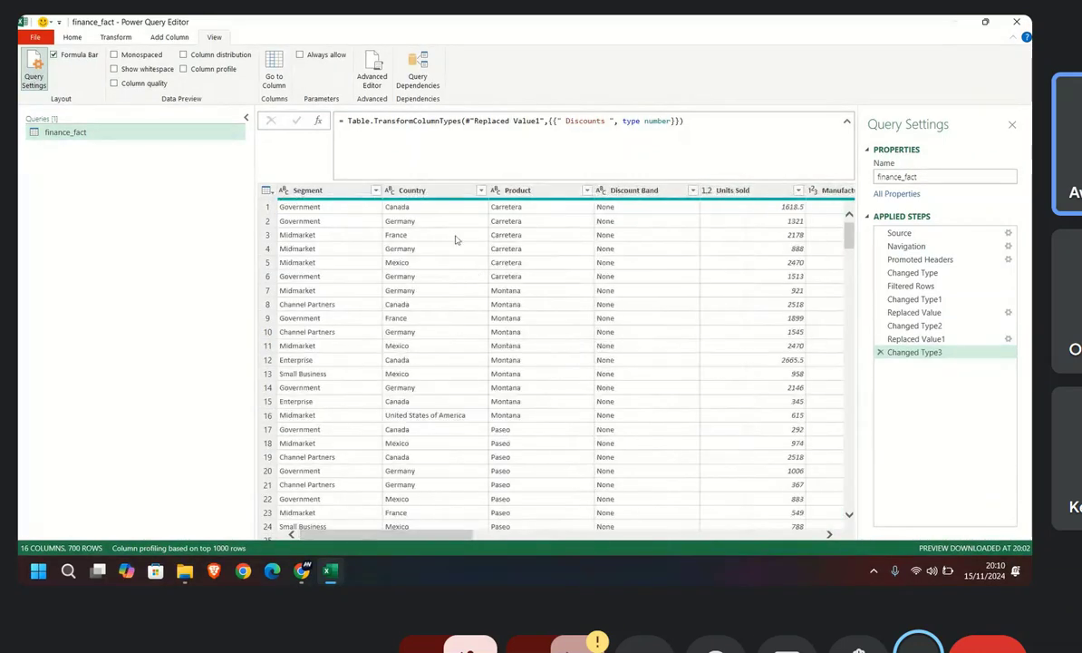
{"action": "left_click", "coordinate": [79, 40]}
{"action": "left_click", "coordinate": [43, 88]}
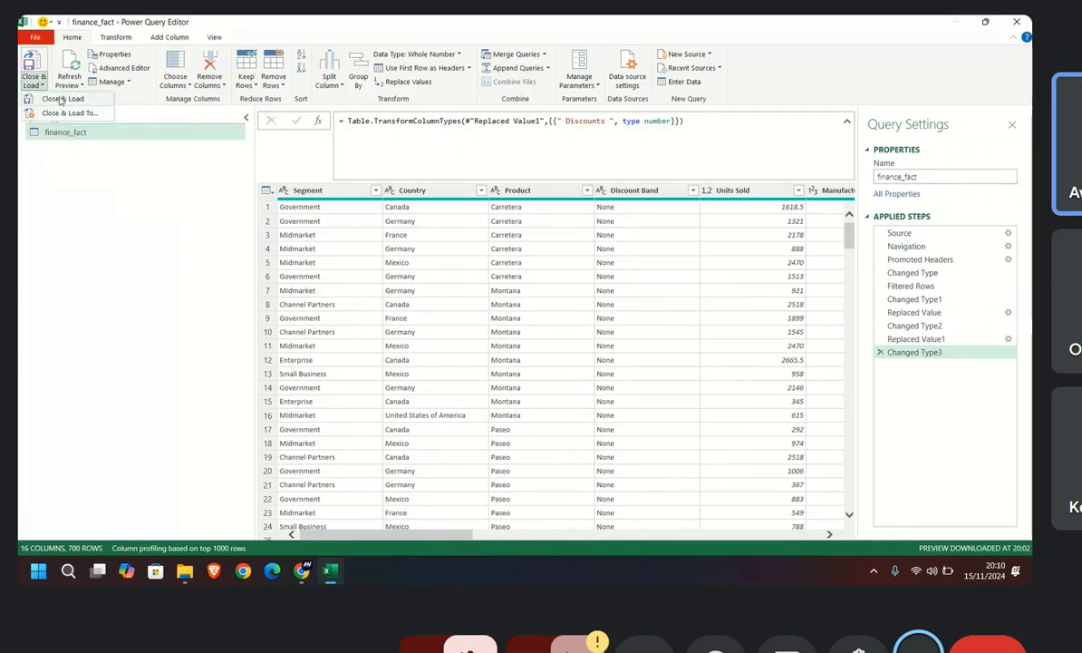
{"action": "left_click", "coordinate": [56, 99]}
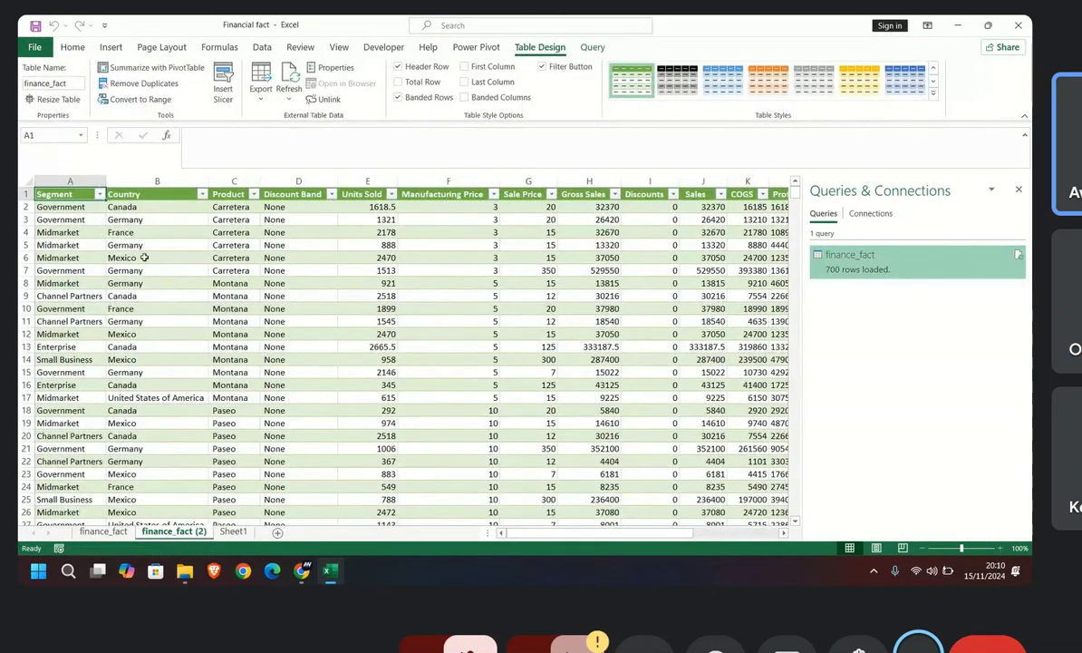
Step: Look through the loaded table on the finance_fact (2) sheet, selecting its columns from Segment to Year
{"action": "scroll", "coordinate": [355, 363], "scroll_direction": "down", "scroll_amount": 19}
{"action": "scroll", "coordinate": [424, 368], "scroll_direction": "up", "scroll_amount": 19}
{"action": "scroll", "coordinate": [271, 344], "scroll_direction": "down", "scroll_amount": 7}
{"action": "scroll", "coordinate": [270, 343], "scroll_direction": "up", "scroll_amount": 7}
{"action": "left_click_drag", "start_coordinate": [66, 194], "coordinate": [717, 216]}
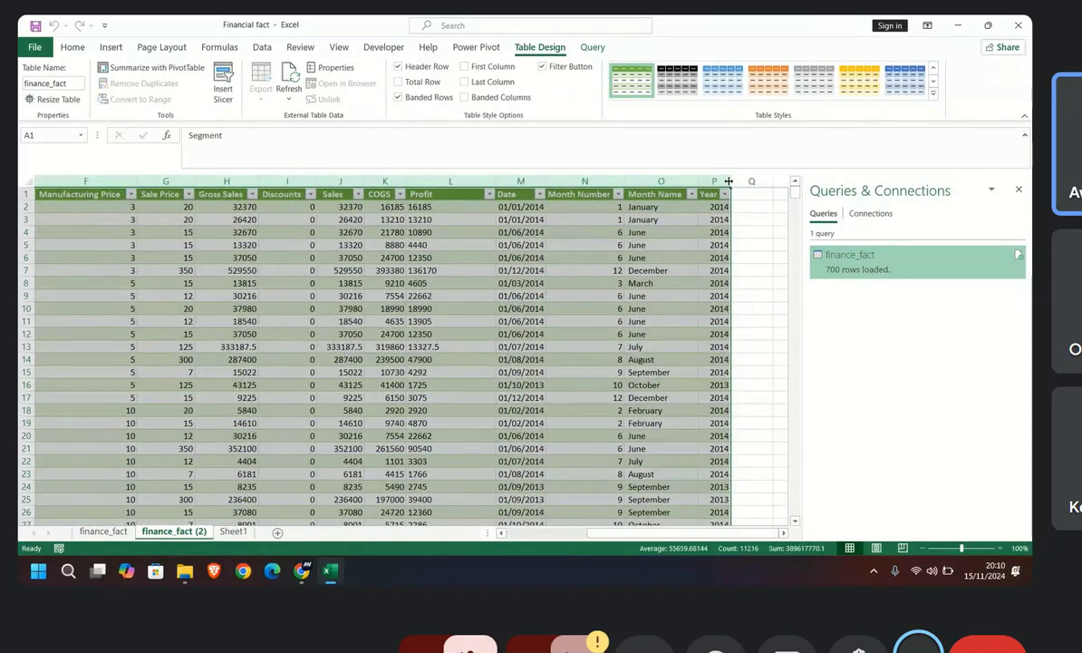
{"action": "scroll", "coordinate": [573, 368], "scroll_direction": "down", "scroll_amount": 12}
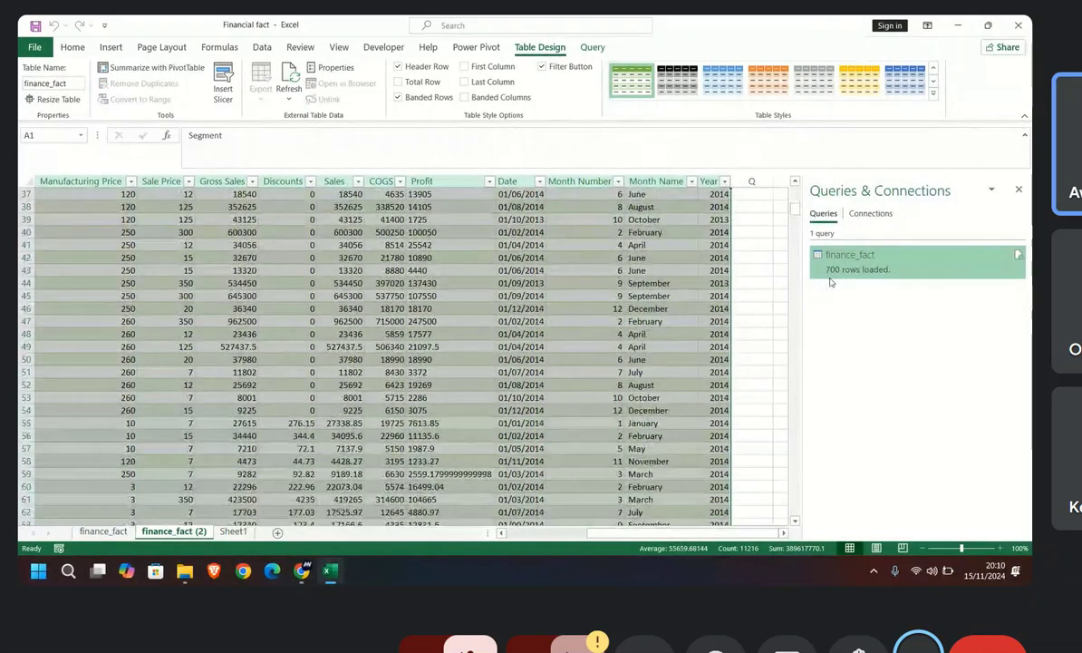
Step: Reopen the finance_fact query for editing, examine its rows down to the last one, and return to the workbook with Close & Load
{"action": "mouse_move", "coordinate": [862, 273]}
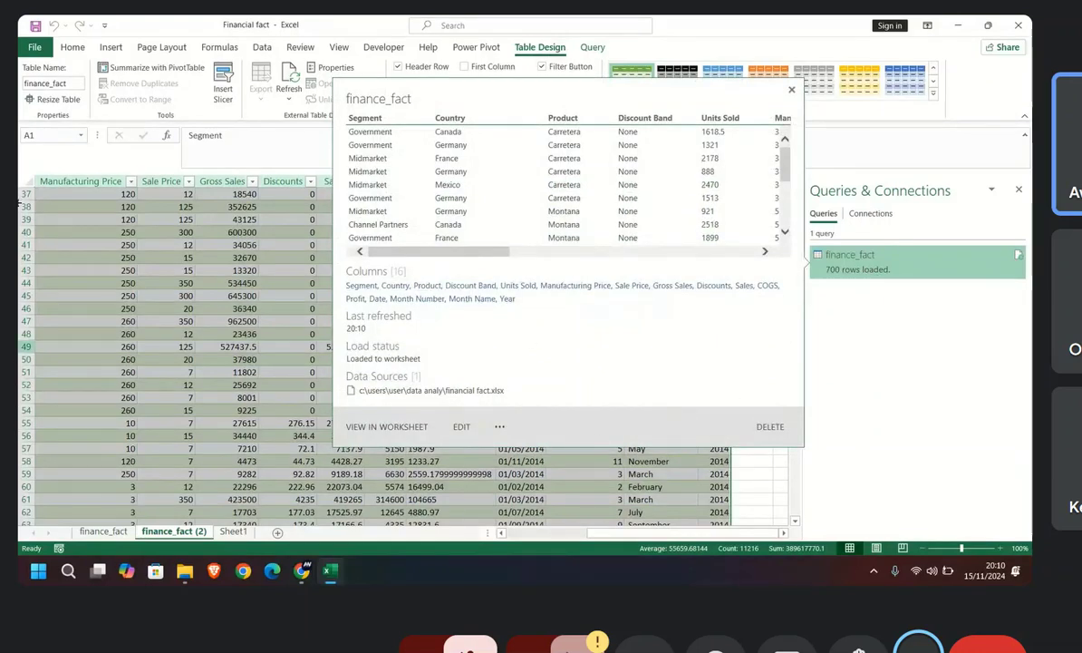
{"action": "double_click", "coordinate": [859, 263]}
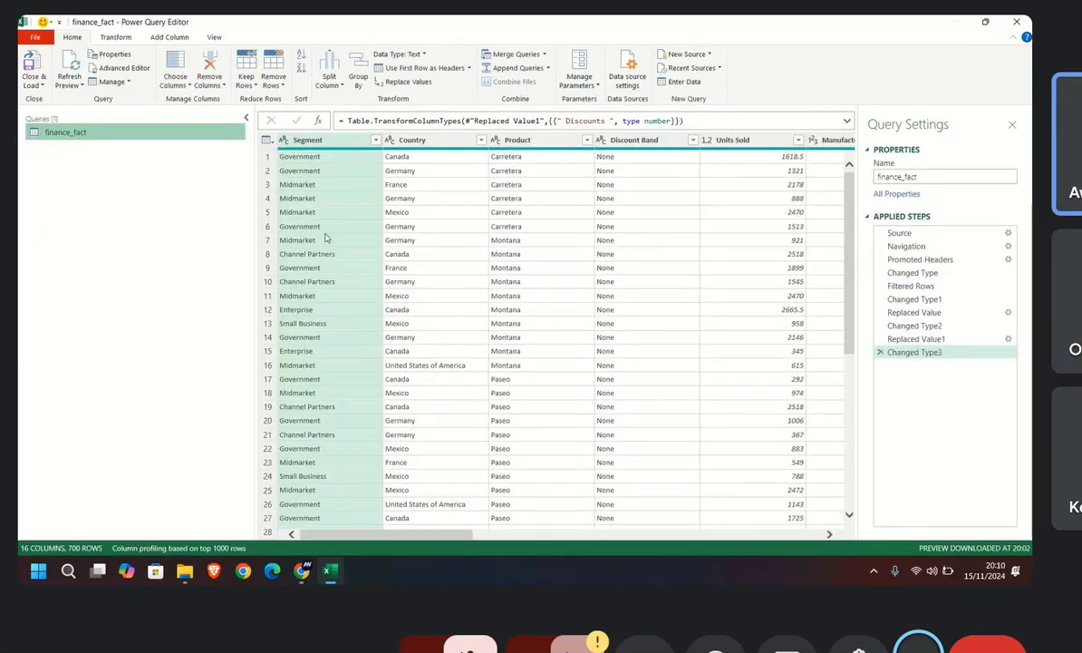
{"action": "scroll", "coordinate": [418, 345], "scroll_direction": "down", "scroll_amount": 20}
{"action": "scroll", "coordinate": [430, 366], "scroll_direction": "down", "scroll_amount": 20}
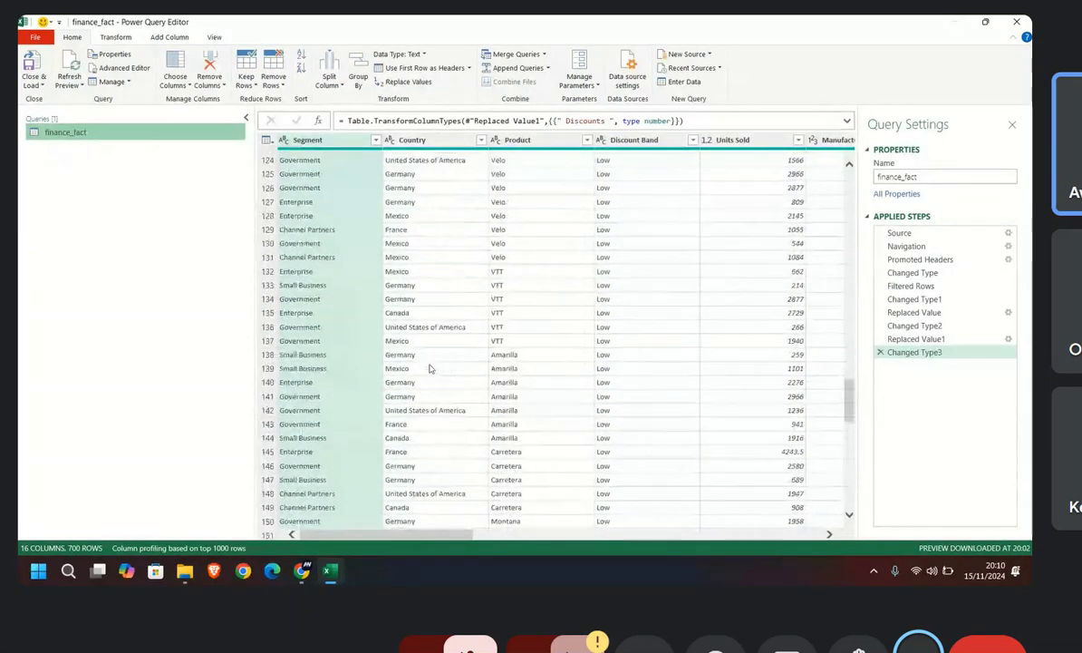
{"action": "scroll", "coordinate": [434, 374], "scroll_direction": "down", "scroll_amount": 20}
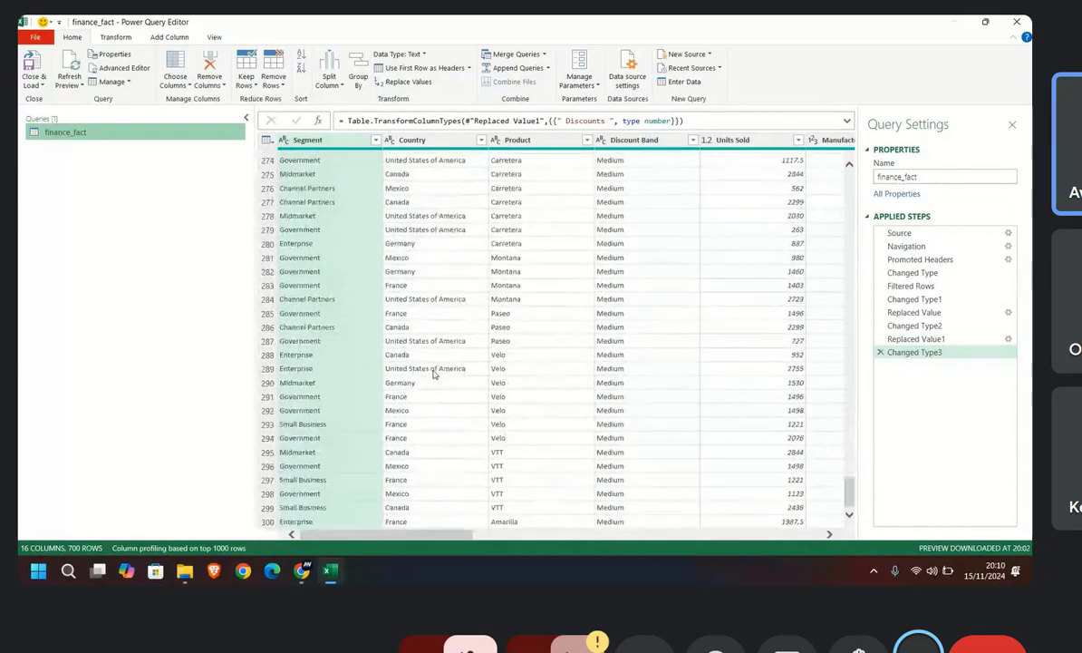
{"action": "scroll", "coordinate": [434, 374], "scroll_direction": "down", "scroll_amount": 20}
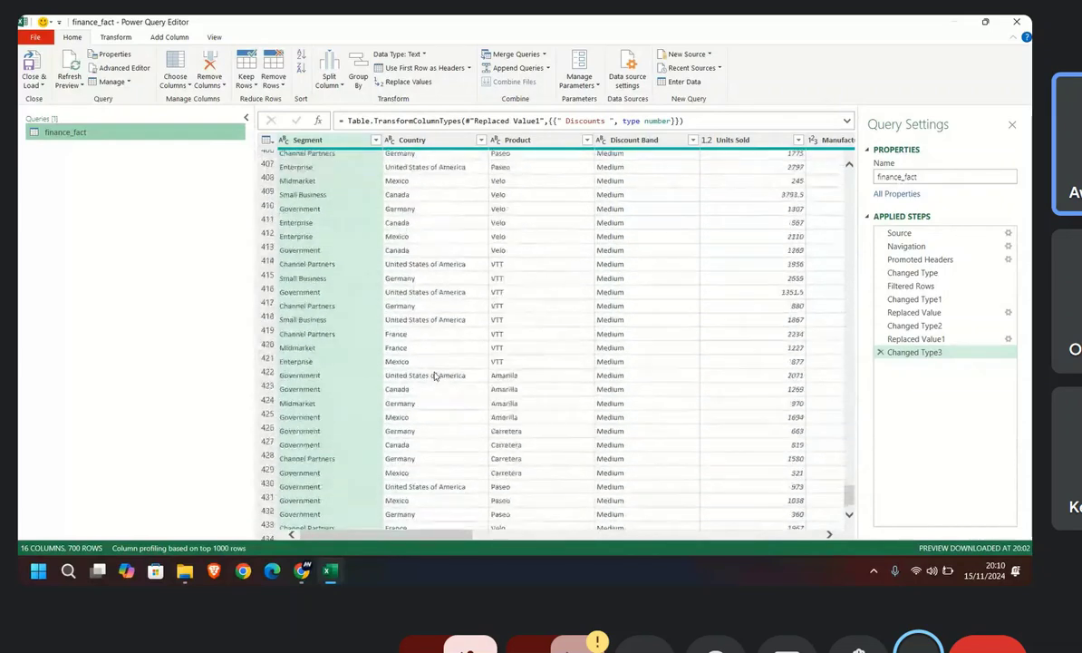
{"action": "scroll", "coordinate": [433, 375], "scroll_direction": "down", "scroll_amount": 20}
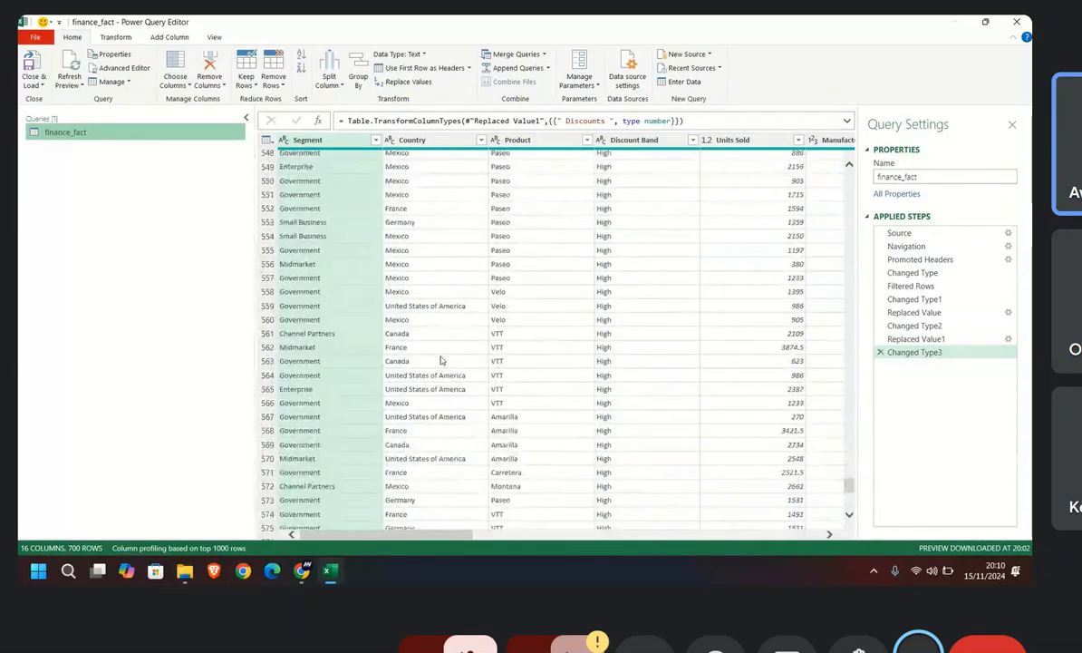
{"action": "scroll", "coordinate": [427, 412], "scroll_direction": "down", "scroll_amount": 13}
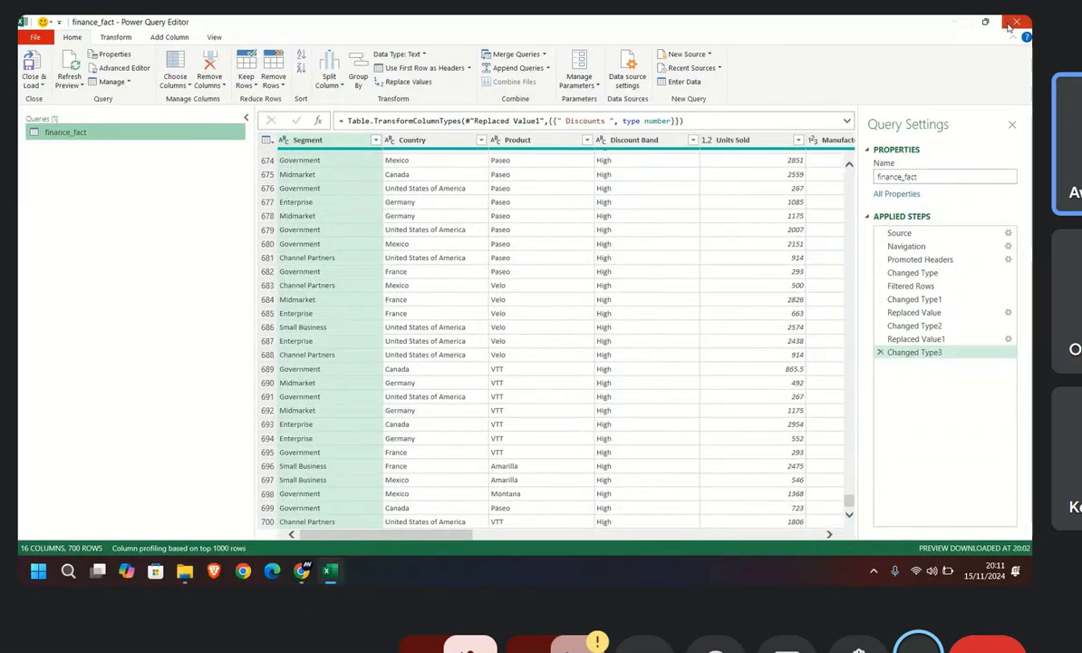
{"action": "left_click", "coordinate": [33, 70]}
Step: Copy rows 2 to 260 of the source data on the finance_fact sheet
{"action": "left_click", "coordinate": [103, 531]}
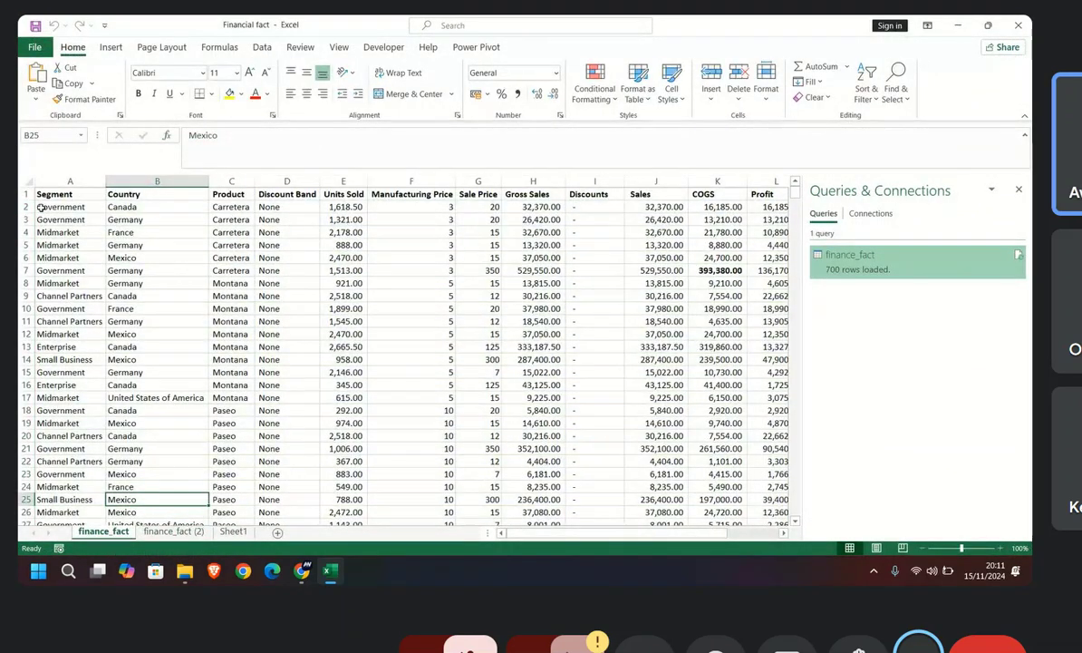
{"action": "left_click_drag", "start_coordinate": [40, 206], "coordinate": [20, 487]}
{"action": "key", "text": "ctrl+c"}
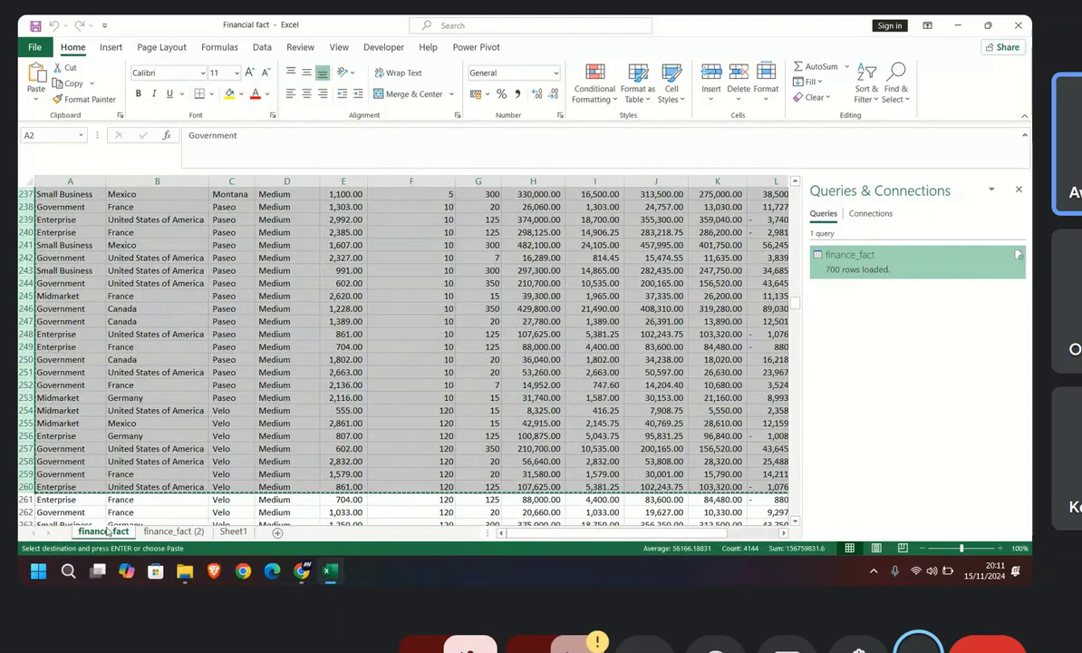
Step: Hide the Queries & Connections pane and paste the copied rows below the source data, starting at cell A702
{"action": "scroll", "coordinate": [109, 390], "scroll_direction": "down", "scroll_amount": 2}
{"action": "scroll", "coordinate": [112, 392], "scroll_direction": "down", "scroll_amount": 5}
{"action": "scroll", "coordinate": [124, 381], "scroll_direction": "up", "scroll_amount": 7}
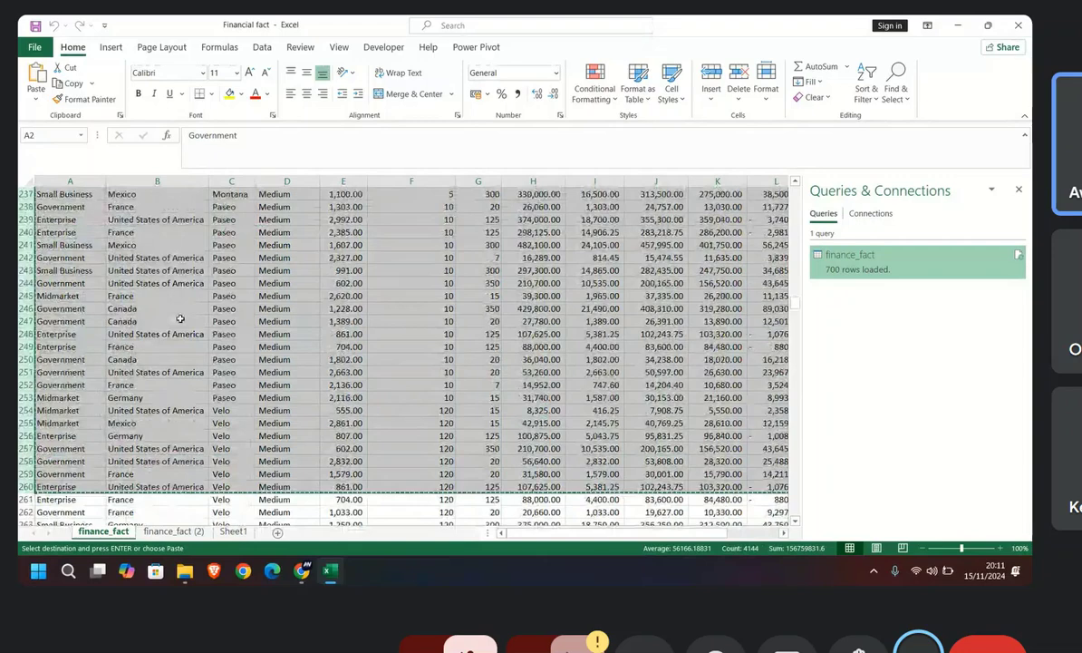
{"action": "scroll", "coordinate": [179, 319], "scroll_direction": "down", "scroll_amount": 4}
{"action": "left_click", "coordinate": [1019, 190]}
{"action": "scroll", "coordinate": [942, 227], "scroll_direction": "down", "scroll_amount": 12}
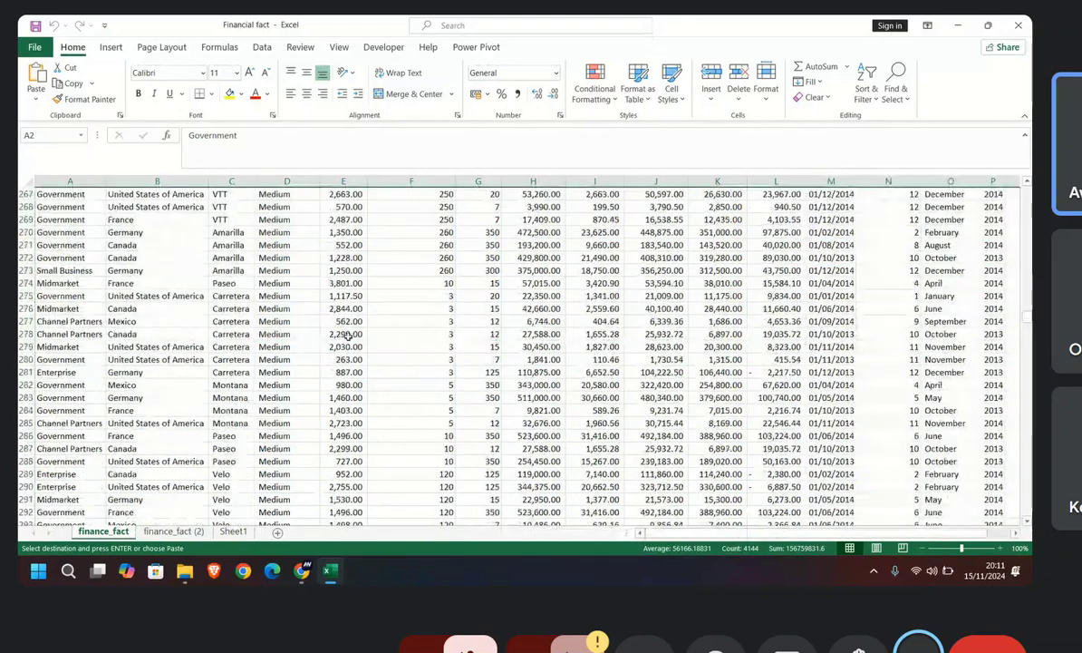
{"action": "left_click_drag", "start_coordinate": [1028, 326], "coordinate": [1012, 512]}
{"action": "scroll", "coordinate": [154, 360], "scroll_direction": "down", "scroll_amount": 5}
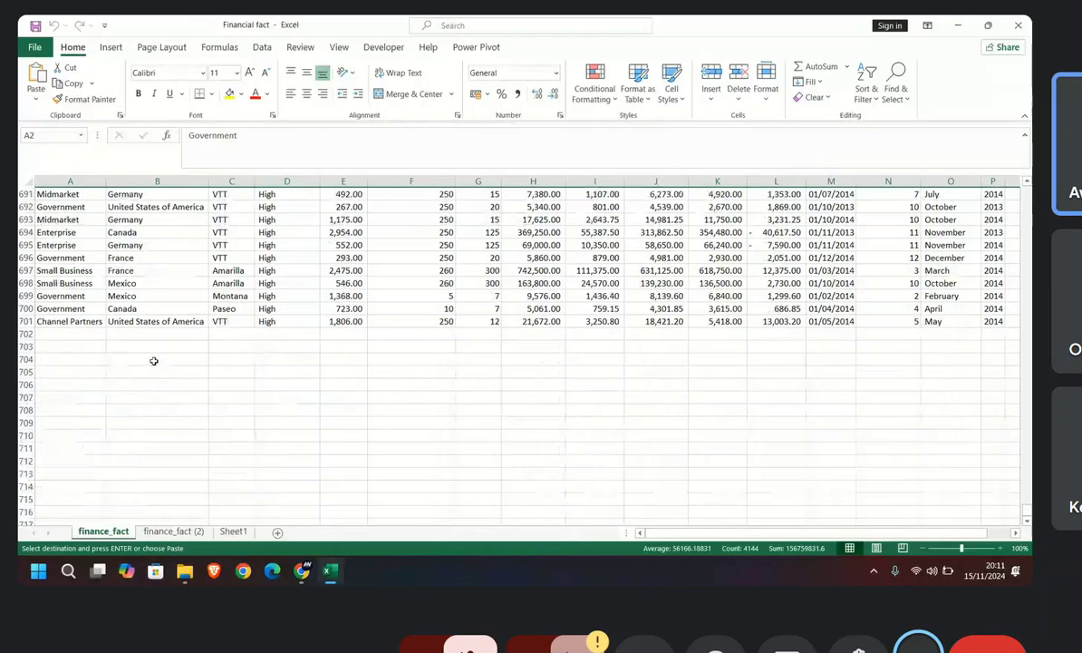
{"action": "left_click", "coordinate": [50, 336]}
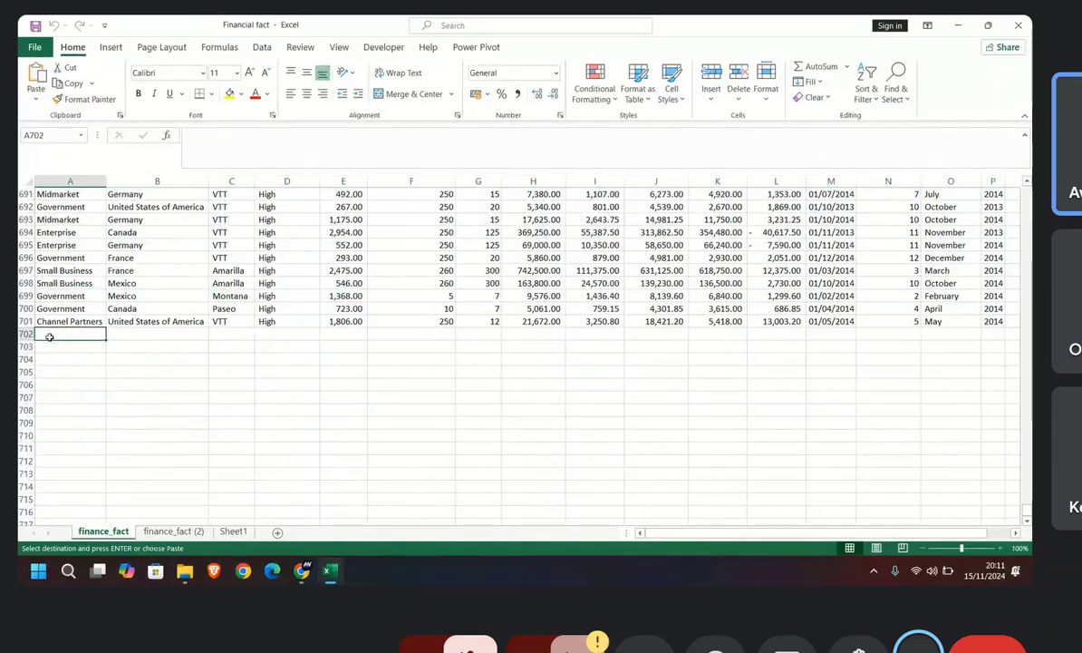
{"action": "key", "text": "ctrl+v"}
Step: Paste the copied rows again below the extended source data, starting at cell A961
{"action": "scroll", "coordinate": [117, 360], "scroll_direction": "down", "scroll_amount": 20}
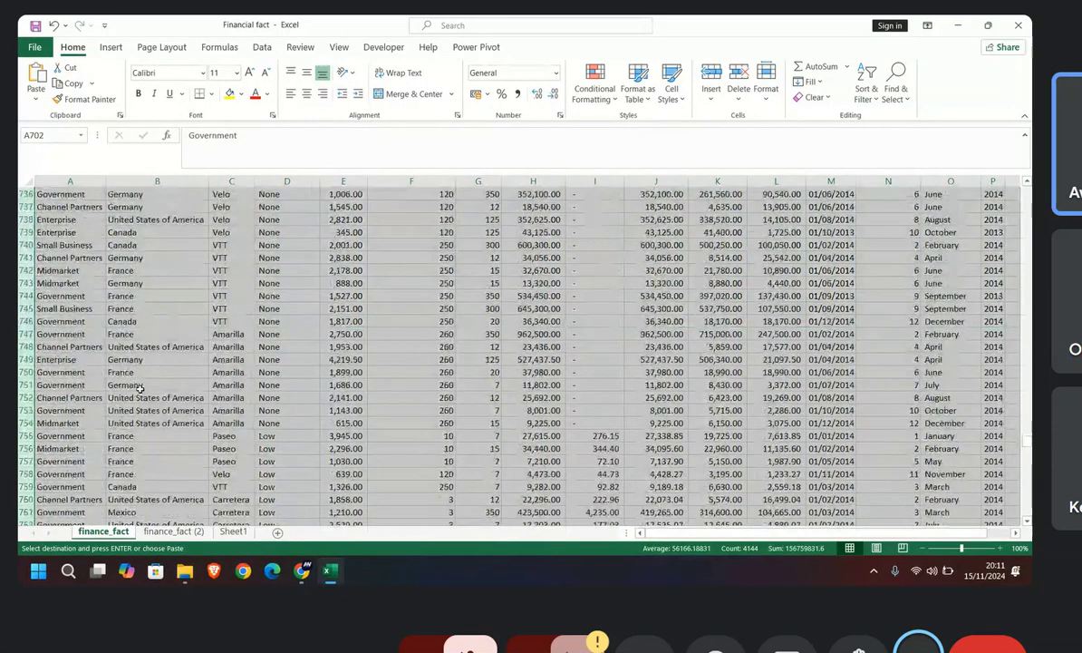
{"action": "scroll", "coordinate": [360, 426], "scroll_direction": "down", "scroll_amount": 20}
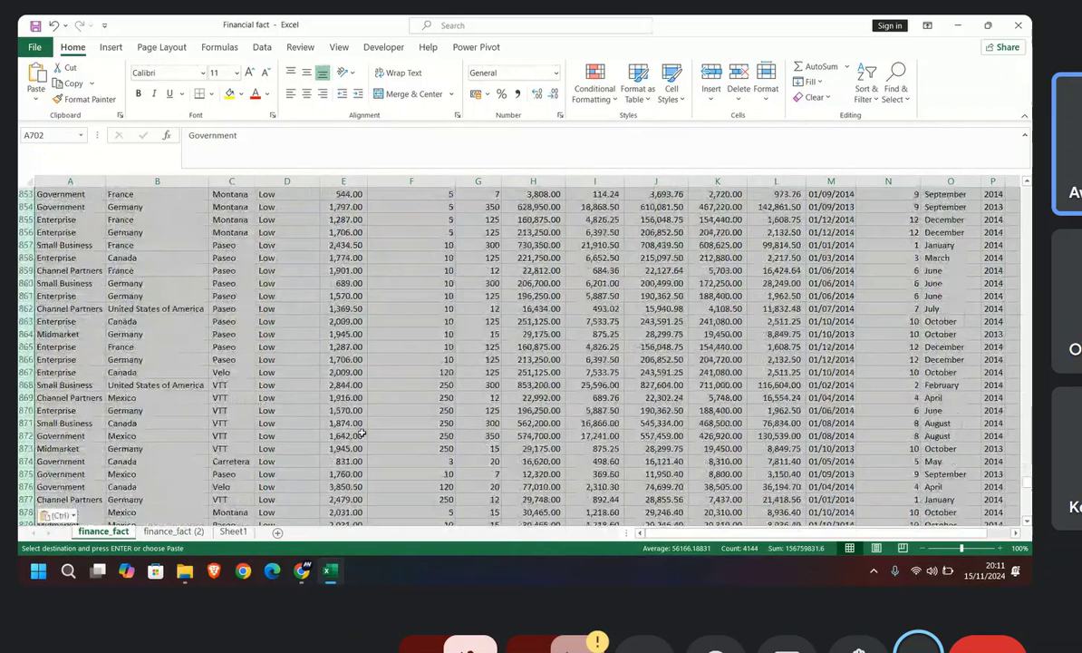
{"action": "scroll", "coordinate": [360, 435], "scroll_direction": "down", "scroll_amount": 18}
{"action": "scroll", "coordinate": [359, 432], "scroll_direction": "up", "scroll_amount": 8}
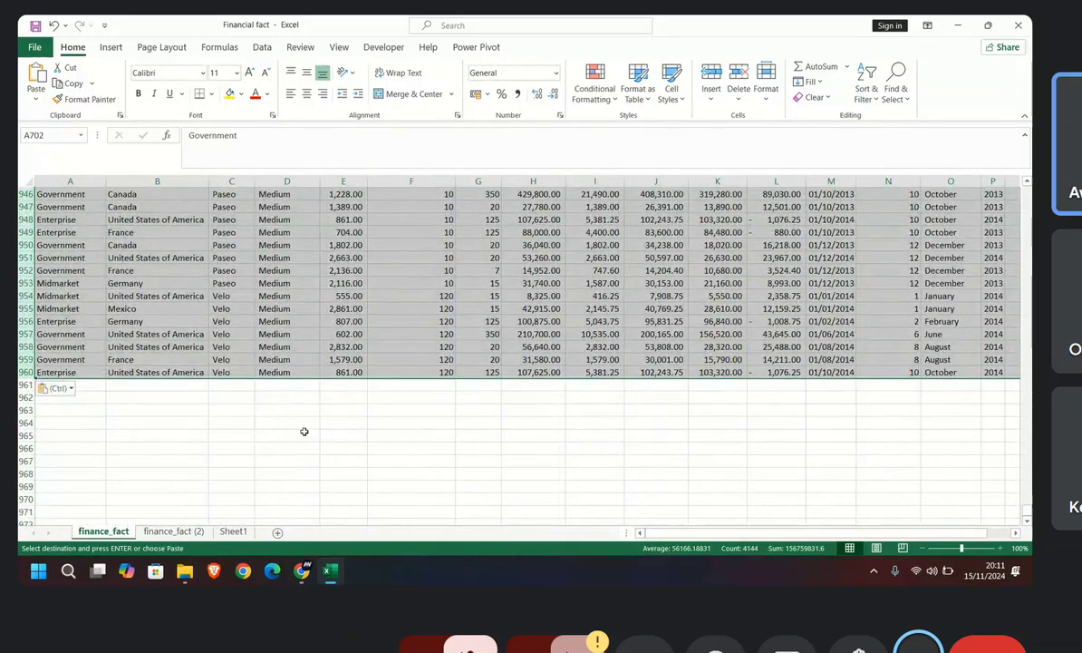
{"action": "left_click", "coordinate": [27, 373]}
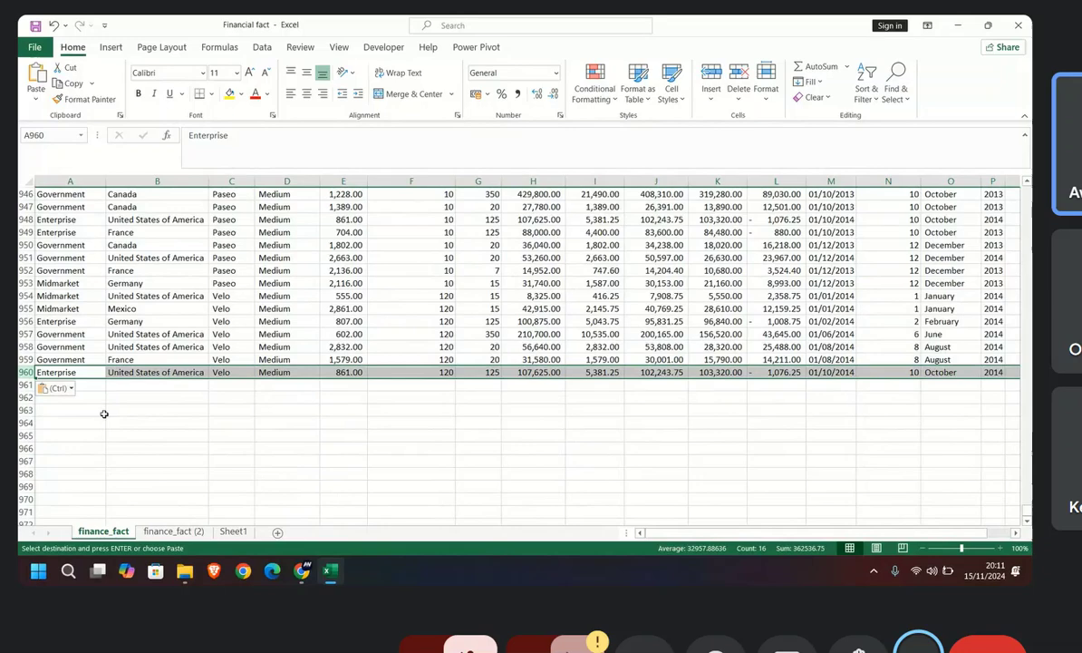
{"action": "left_click", "coordinate": [95, 386]}
{"action": "key", "text": "ctrl+v"}
Step: Paste the copied rows once more starting at cell A1220 and check the data down to its end
{"action": "scroll", "coordinate": [99, 408], "scroll_direction": "down", "scroll_amount": 8}
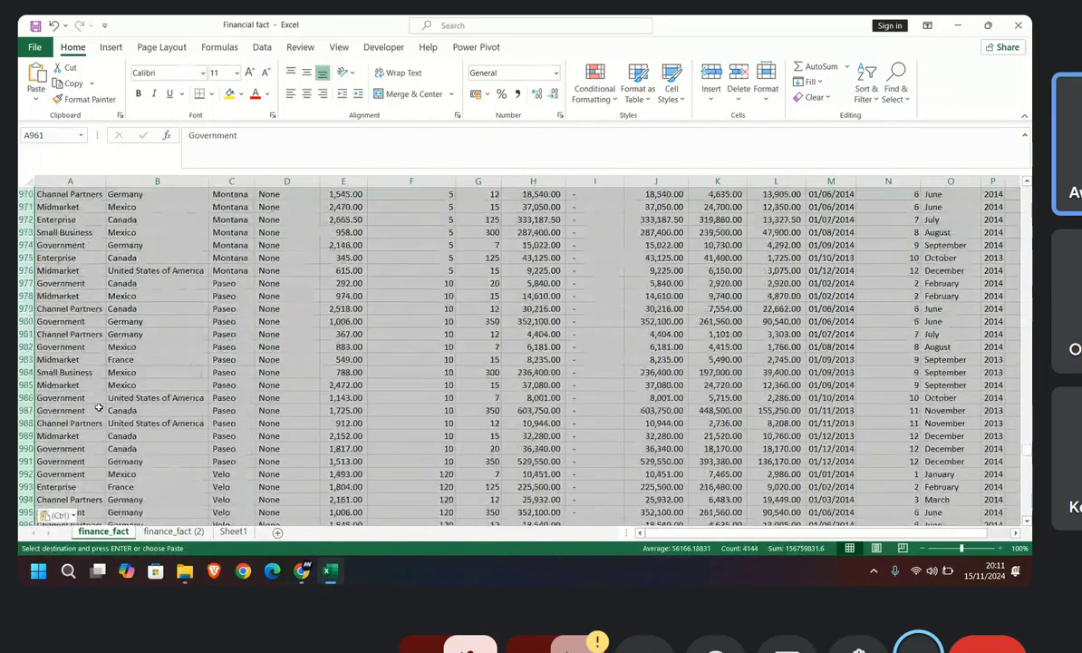
{"action": "scroll", "coordinate": [98, 408], "scroll_direction": "down", "scroll_amount": 20}
{"action": "scroll", "coordinate": [102, 417], "scroll_direction": "down", "scroll_amount": 20}
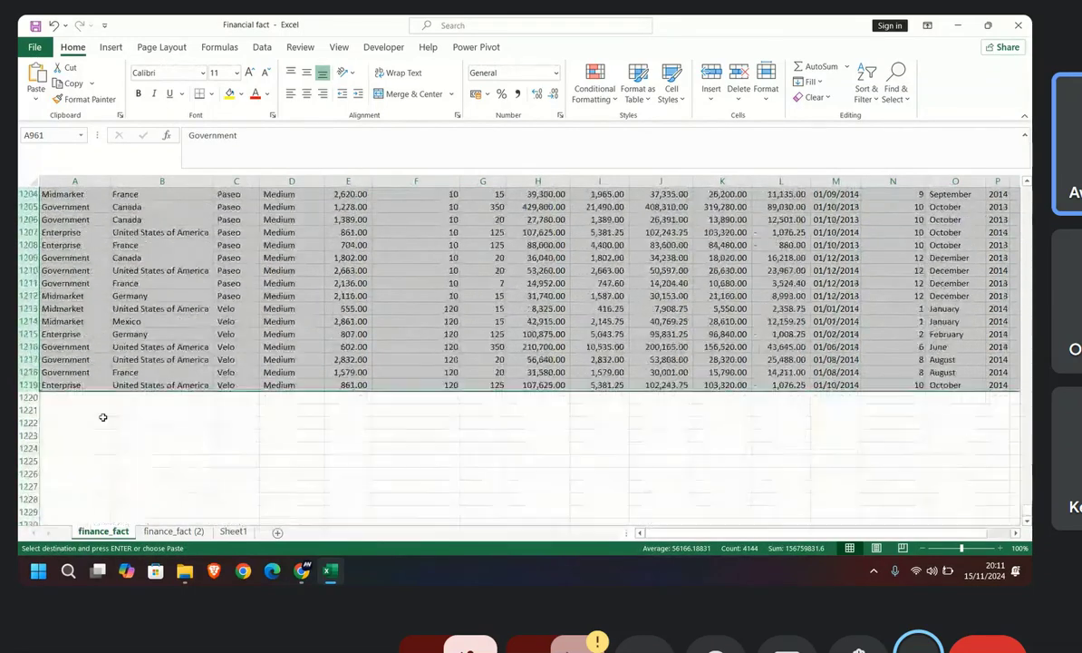
{"action": "scroll", "coordinate": [102, 417], "scroll_direction": "down", "scroll_amount": 4}
{"action": "left_click", "coordinate": [73, 245]}
{"action": "key", "text": "ctrl+v"}
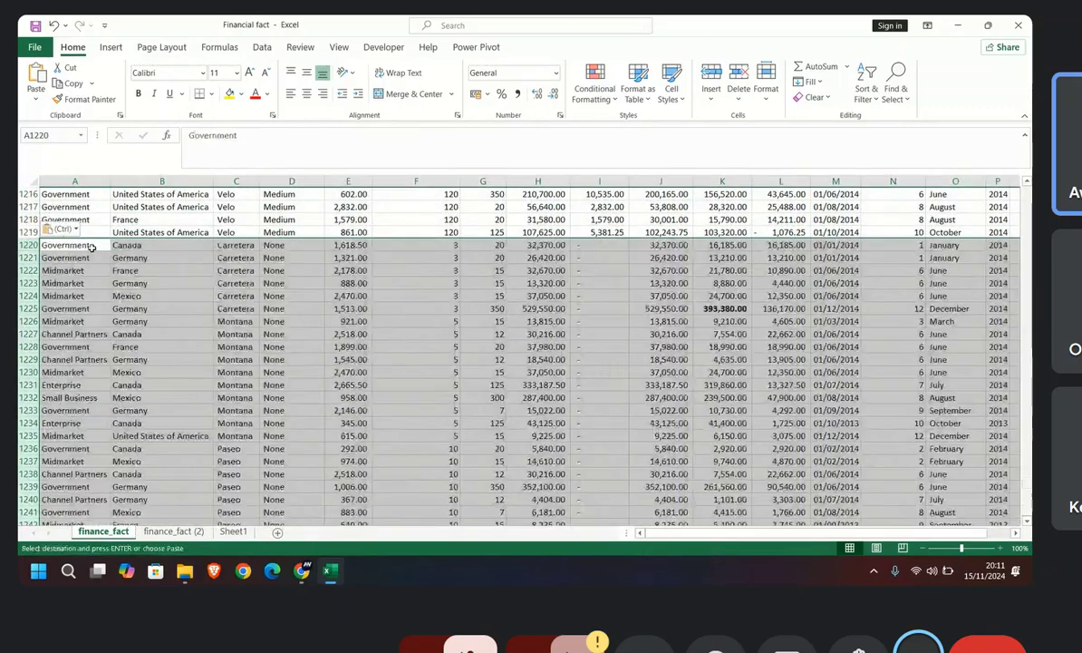
{"action": "scroll", "coordinate": [131, 349], "scroll_direction": "down", "scroll_amount": 14}
{"action": "scroll", "coordinate": [131, 349], "scroll_direction": "down", "scroll_amount": 20}
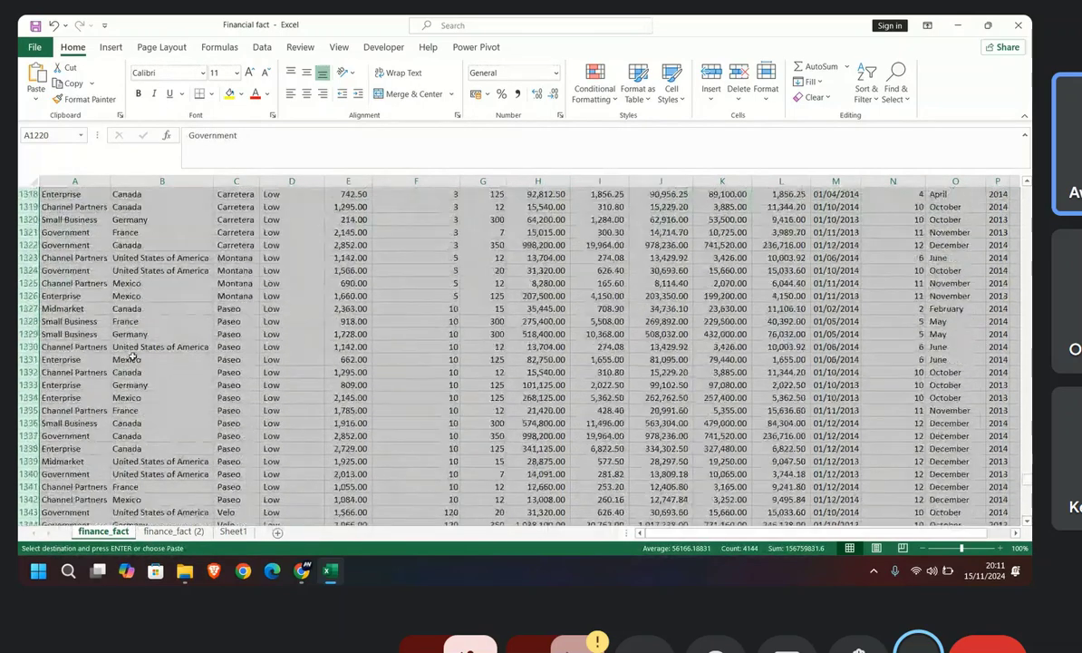
{"action": "scroll", "coordinate": [133, 360], "scroll_direction": "down", "scroll_amount": 20}
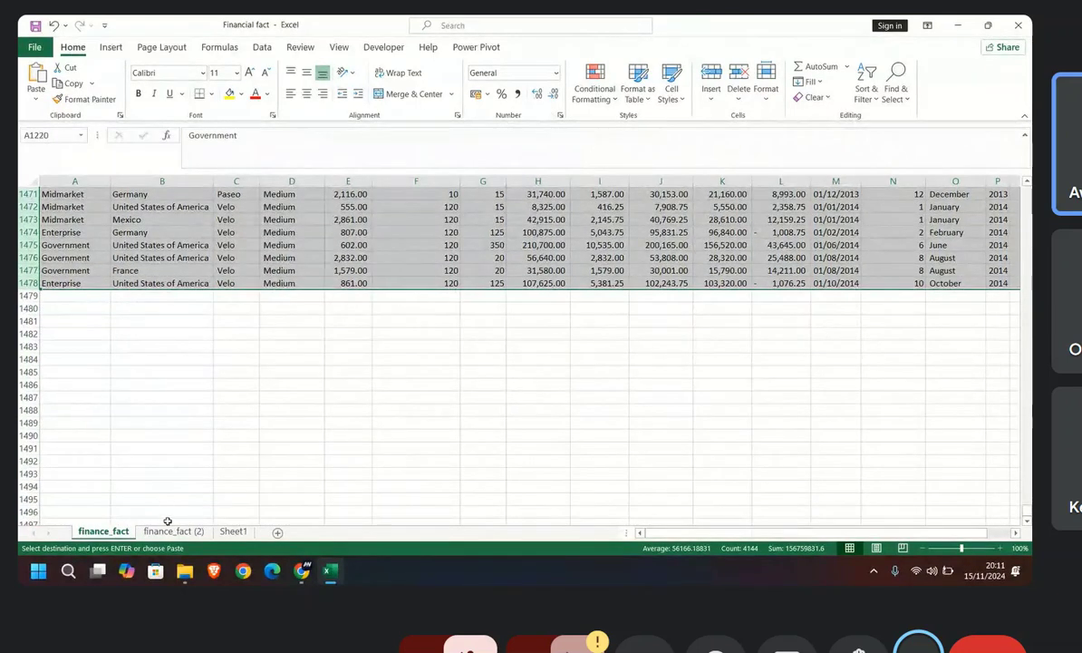
Step: Check the last rows of the table on the finance_fact (2) sheet and refresh all the workbook's data connections
{"action": "left_click", "coordinate": [173, 530]}
{"action": "scroll", "coordinate": [421, 225], "scroll_direction": "down", "scroll_amount": 20}
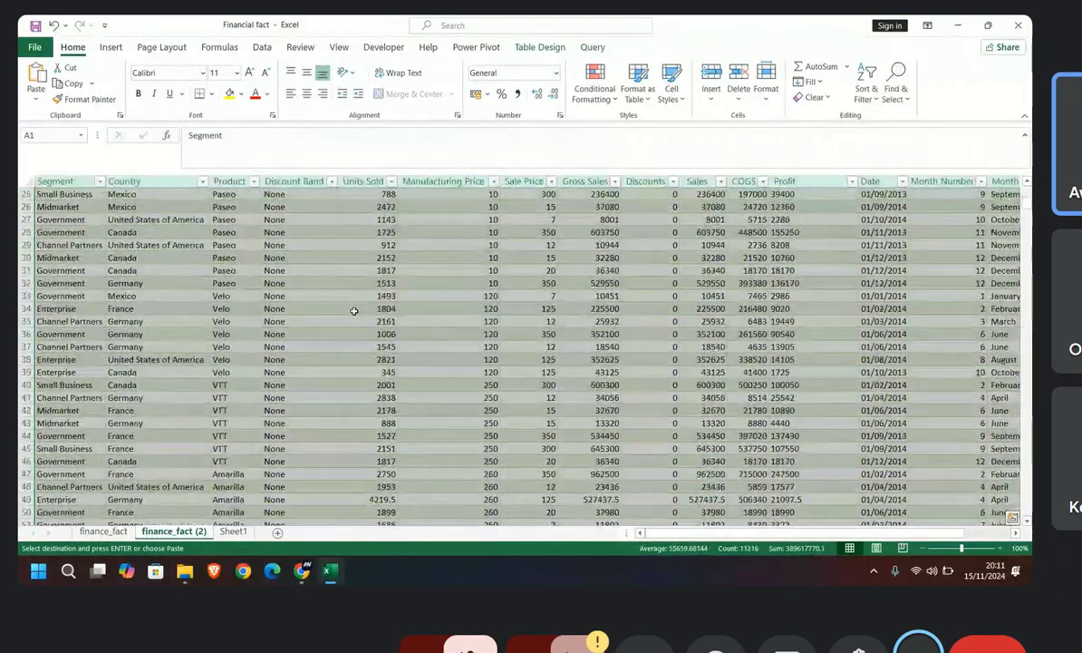
{"action": "left_click_drag", "start_coordinate": [1026, 233], "coordinate": [1026, 511]}
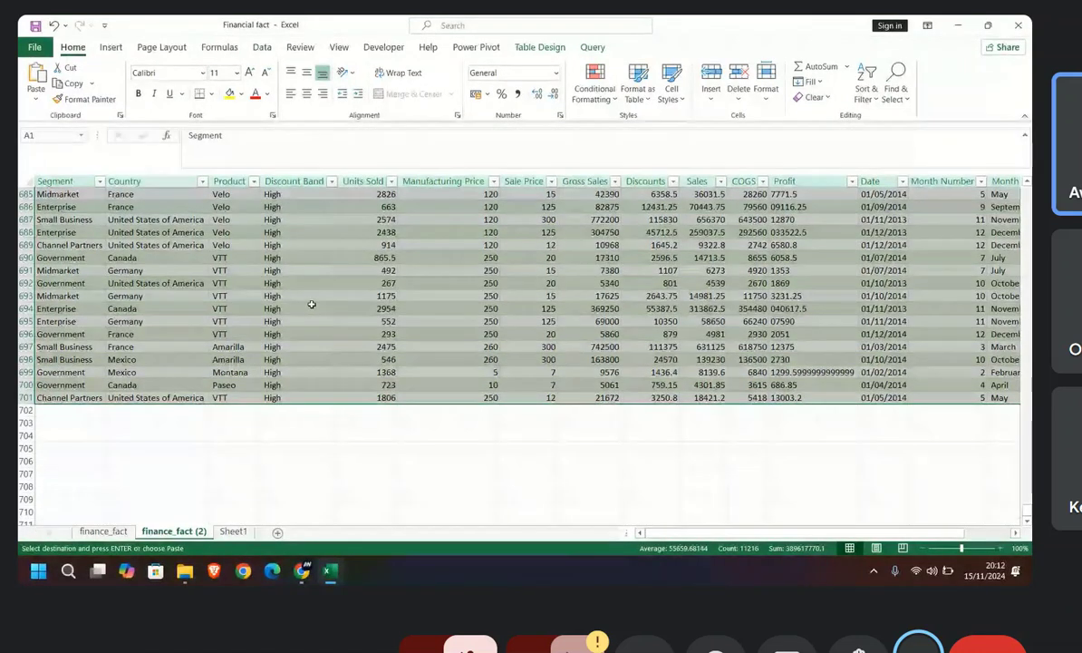
{"action": "left_click", "coordinate": [262, 48]}
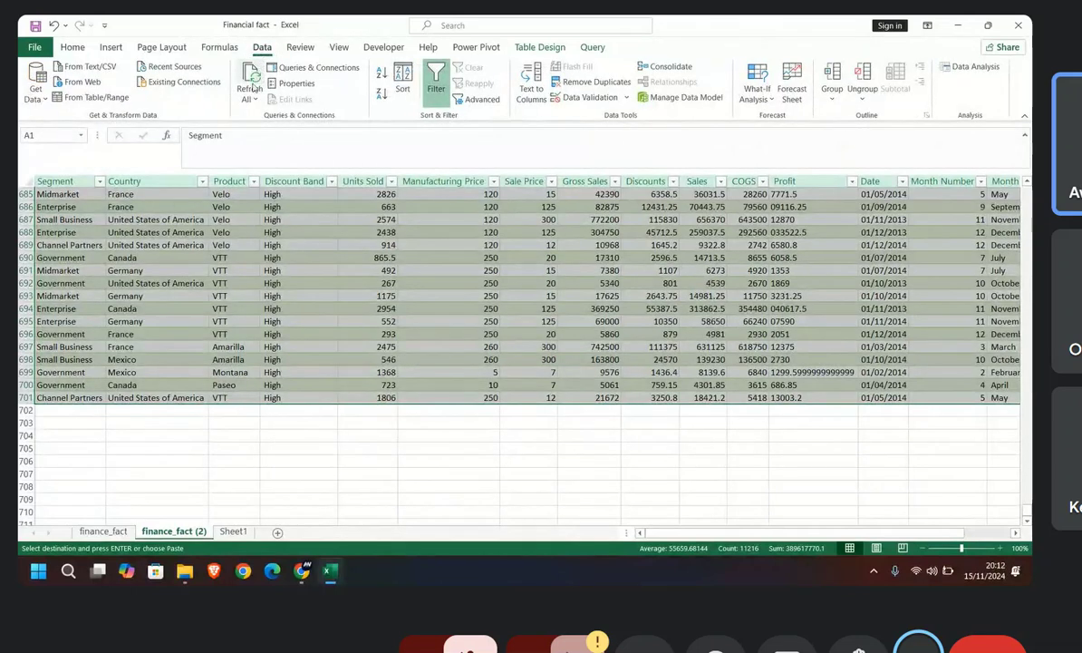
{"action": "left_click", "coordinate": [250, 84]}
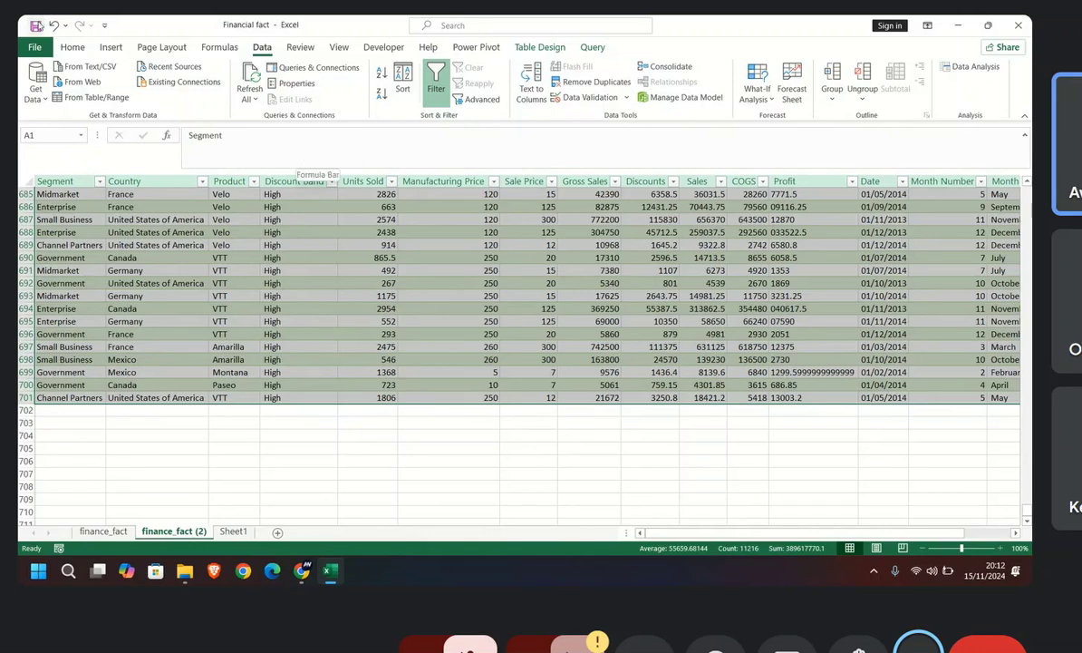
Step: Refresh all the workbook's data connections and check the finance_fact (2) table down to its last row
{"action": "left_click", "coordinate": [246, 83]}
{"action": "scroll", "coordinate": [237, 376], "scroll_direction": "down", "scroll_amount": 20}
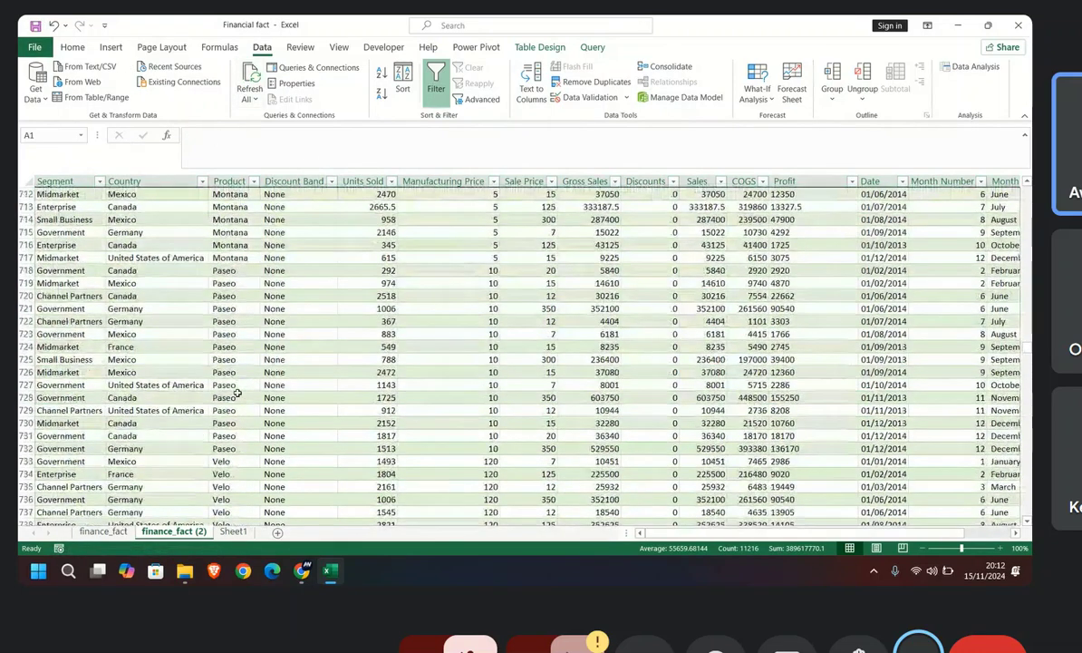
{"action": "scroll", "coordinate": [268, 429], "scroll_direction": "down", "scroll_amount": 4}
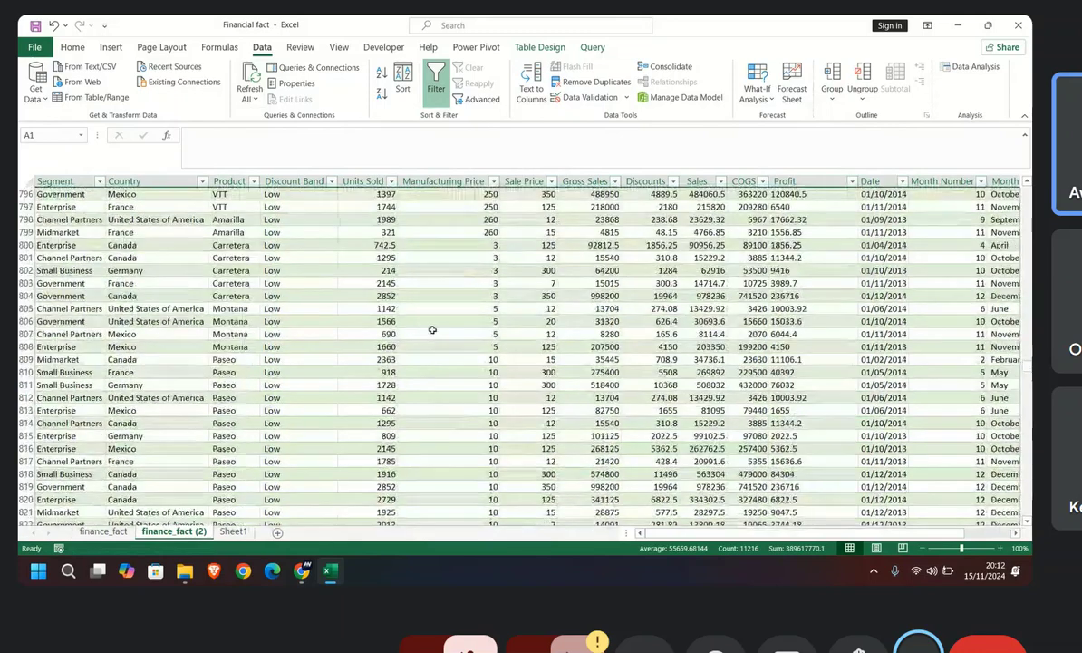
{"action": "scroll", "coordinate": [407, 376], "scroll_direction": "down", "scroll_amount": 20}
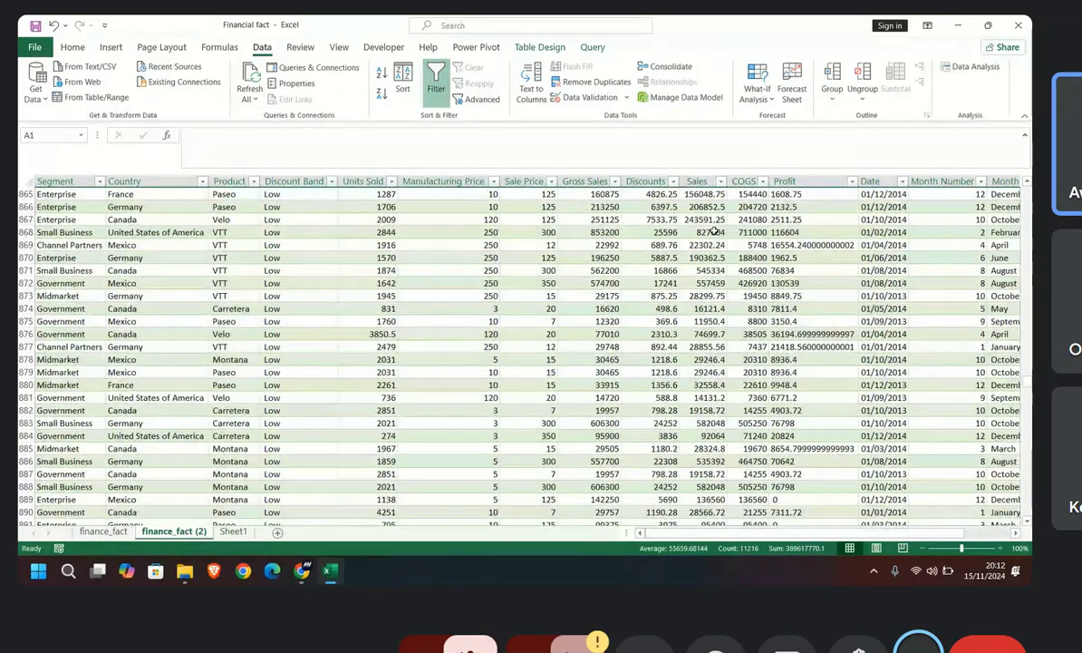
{"action": "scroll", "coordinate": [715, 232], "scroll_direction": "down", "scroll_amount": 20}
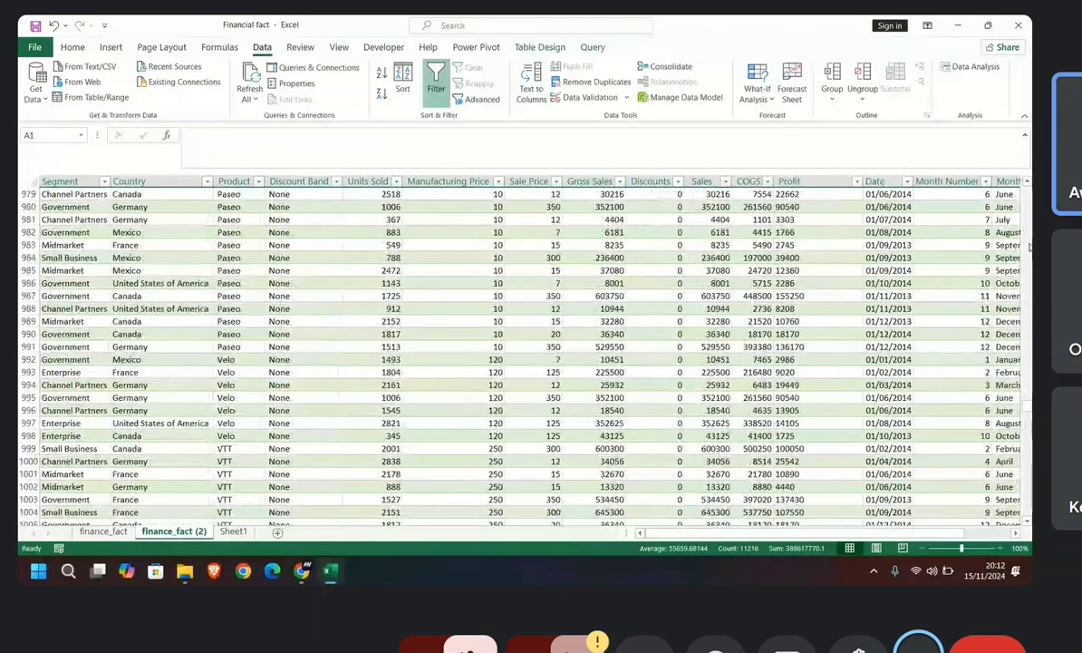
{"action": "left_click_drag", "start_coordinate": [1028, 400], "coordinate": [1028, 505]}
{"action": "scroll", "coordinate": [400, 491], "scroll_direction": "down", "scroll_amount": 7}
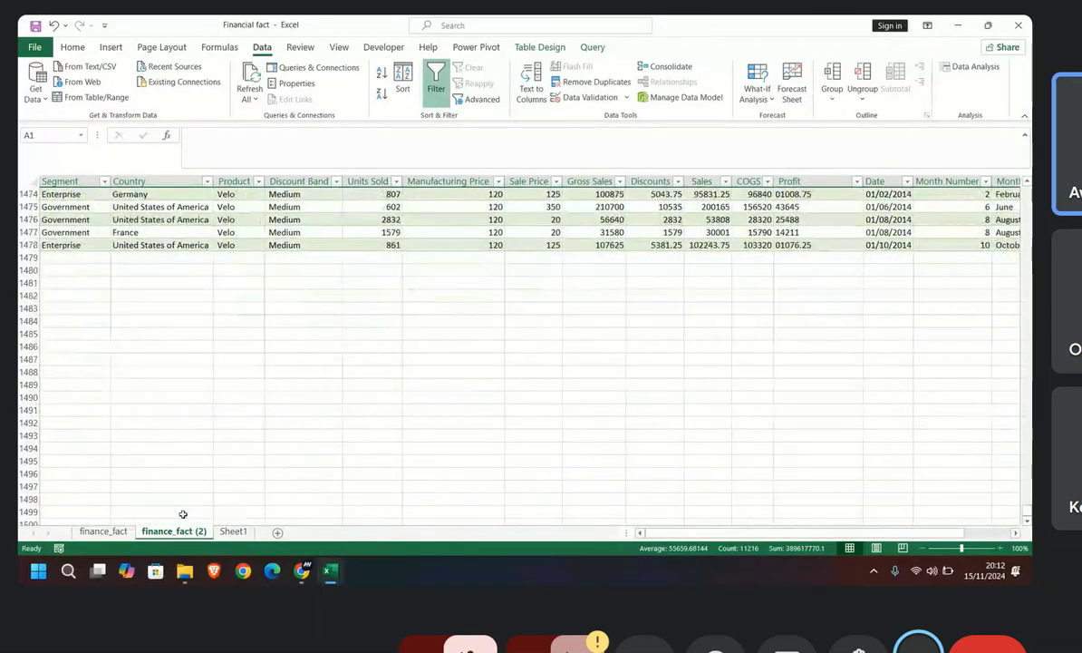
Step: Compare the last rows of the finance_fact (2) table with the end of the data on the finance_fact sheet
{"action": "scroll", "coordinate": [167, 270], "scroll_direction": "up", "scroll_amount": 1}
{"action": "scroll", "coordinate": [177, 268], "scroll_direction": "up", "scroll_amount": 1}
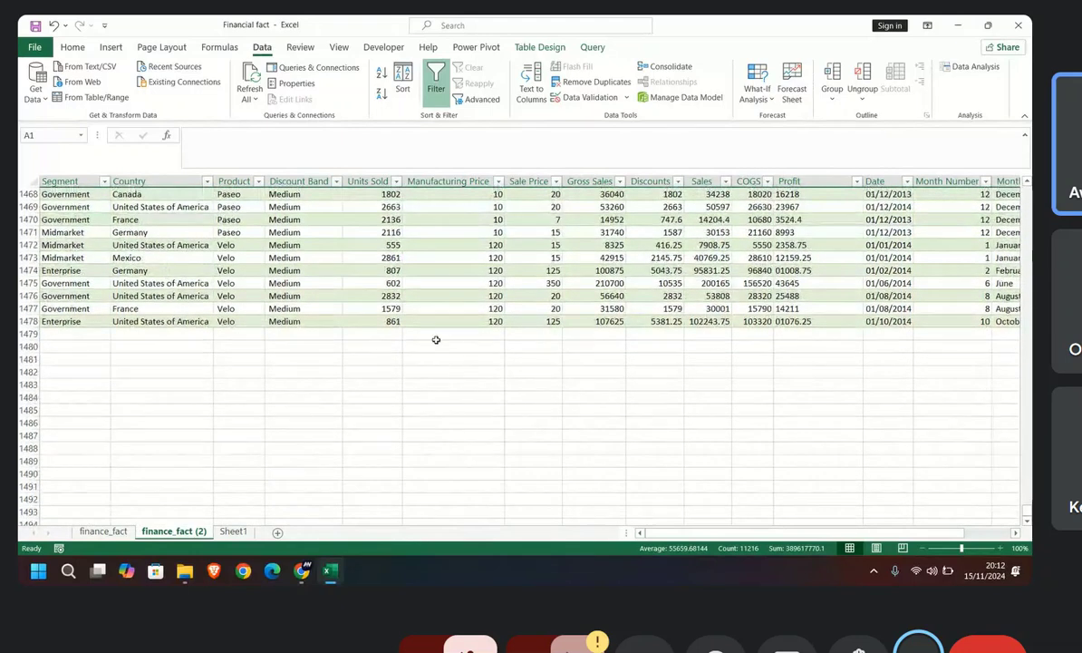
{"action": "left_click", "coordinate": [100, 530]}
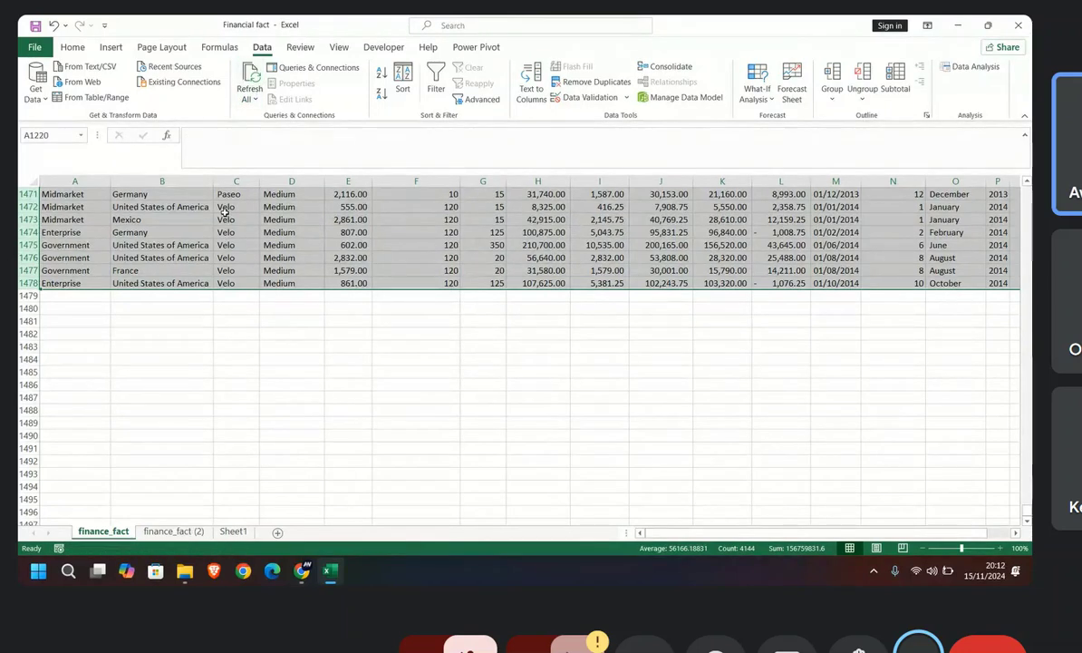
{"action": "left_click", "coordinate": [172, 530]}
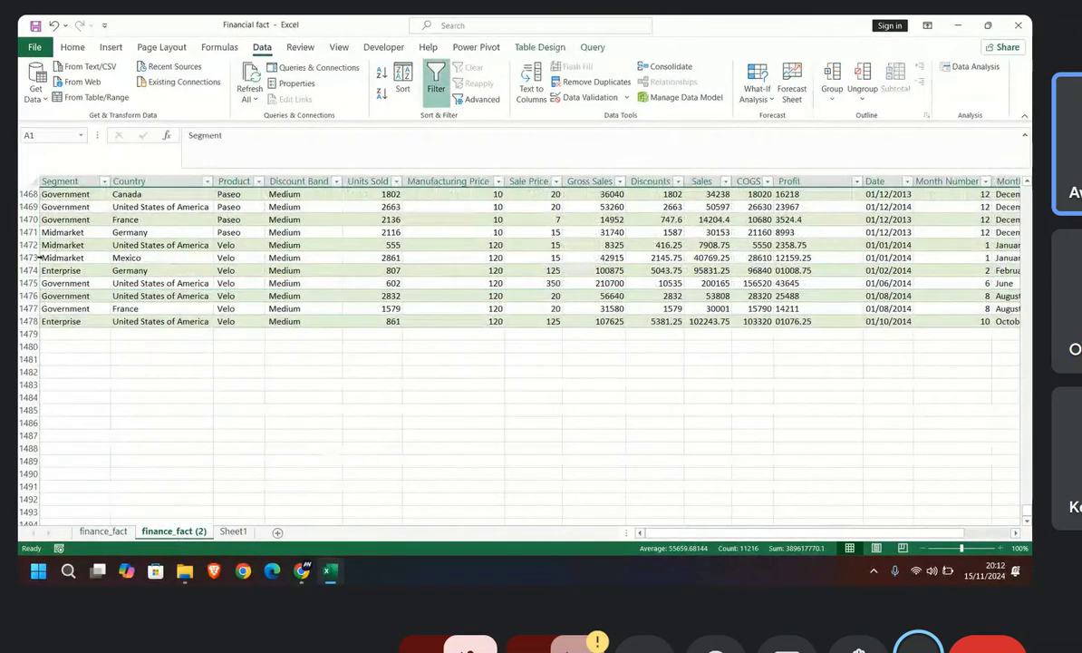
{"action": "scroll", "coordinate": [92, 355], "scroll_direction": "up", "scroll_amount": 4}
{"action": "scroll", "coordinate": [284, 379], "scroll_direction": "up", "scroll_amount": 20}
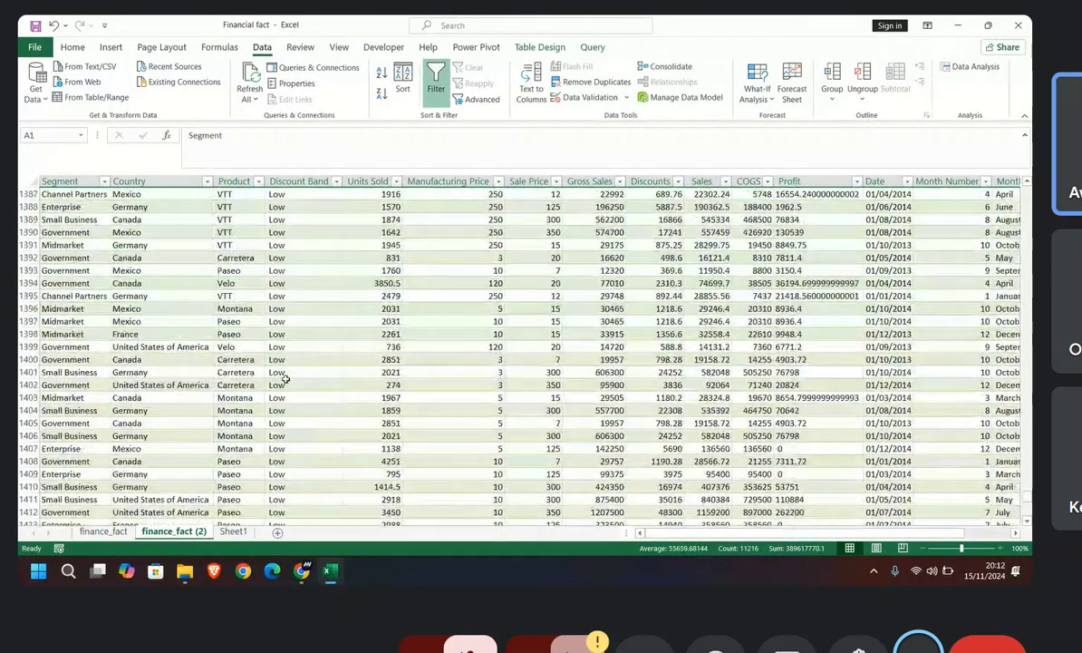
{"action": "scroll", "coordinate": [308, 196], "scroll_direction": "up", "scroll_amount": 6}
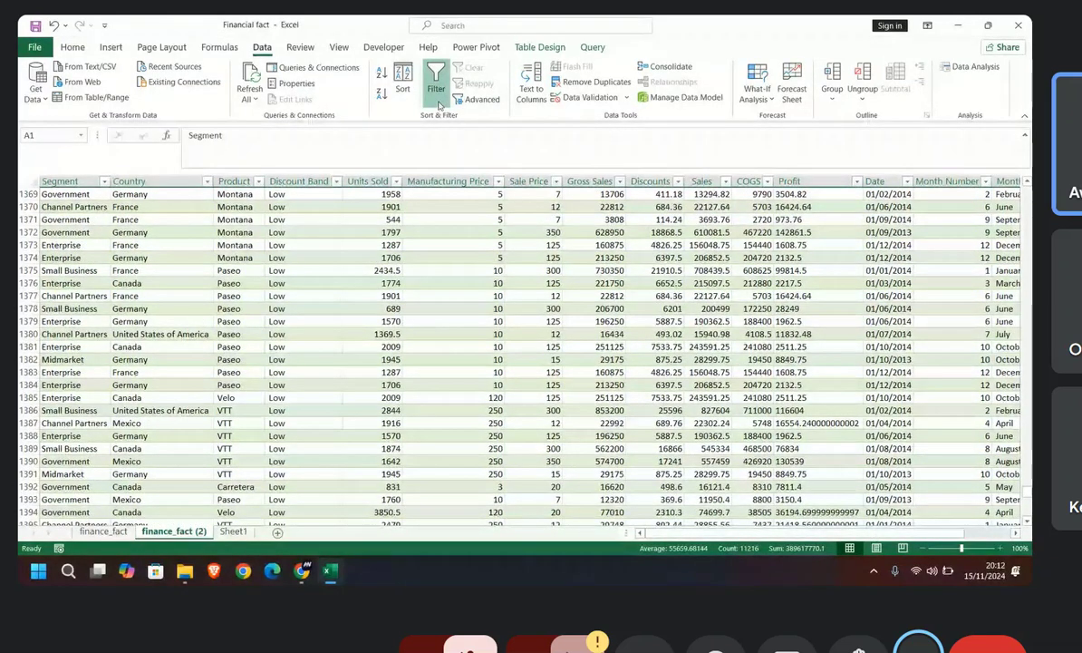
Step: Show the workbook's queries and connections and refresh the finance_fact query
{"action": "left_click", "coordinate": [313, 68]}
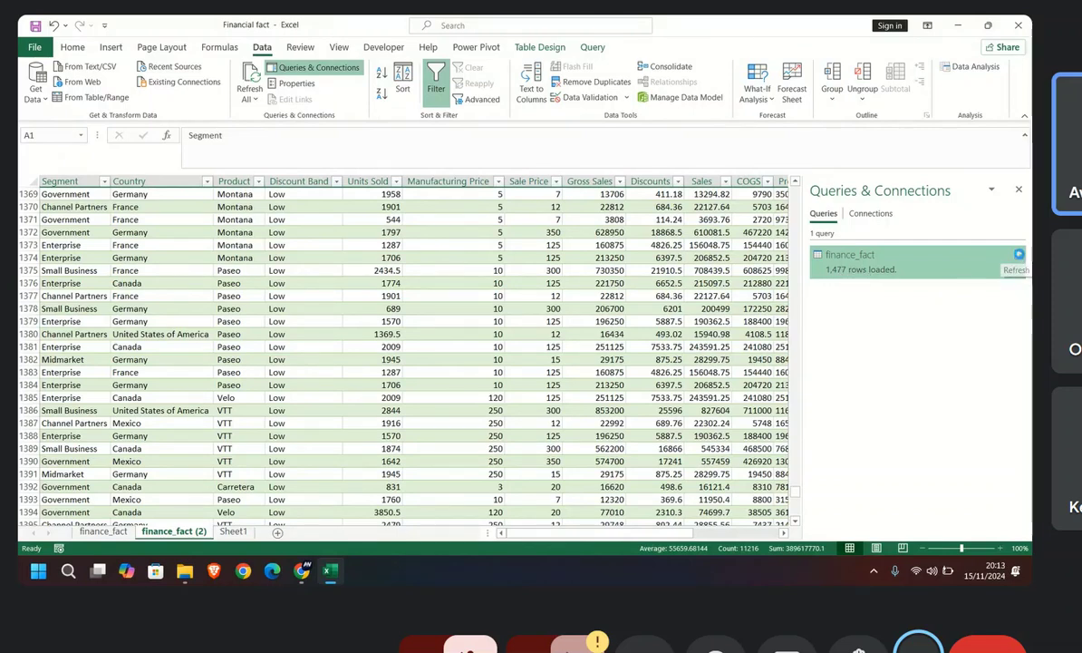
{"action": "left_click", "coordinate": [1019, 256]}
{"action": "mouse_move", "coordinate": [1020, 257]}
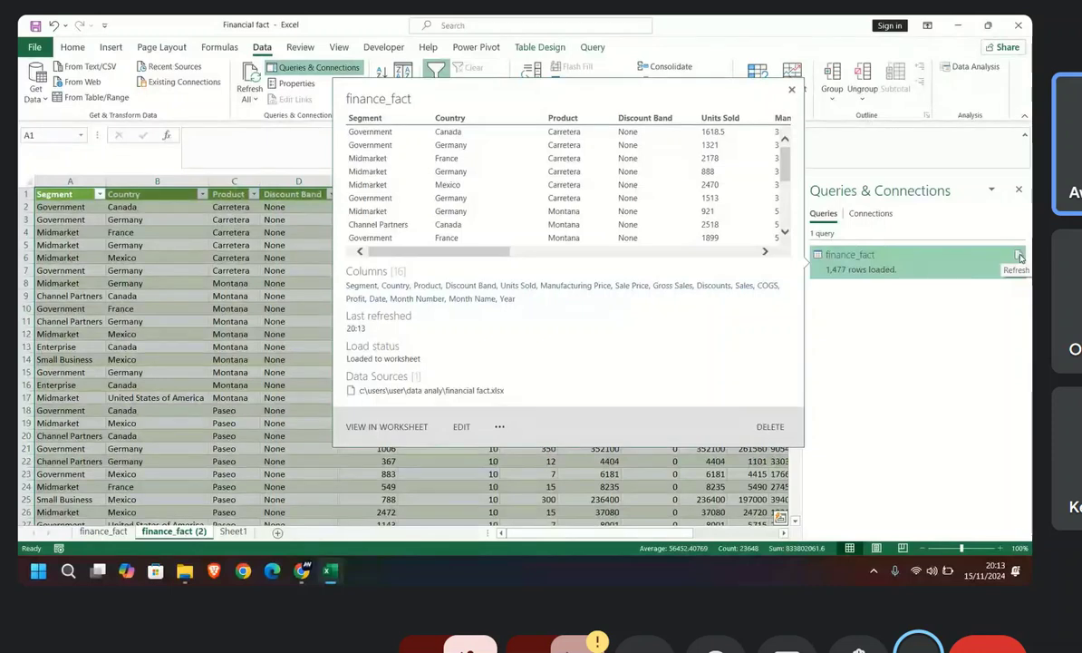
Step: Open the finance_fact query in the Power Query Editor and review its Source, Navigation and Changed Type3 steps
{"action": "double_click", "coordinate": [887, 269]}
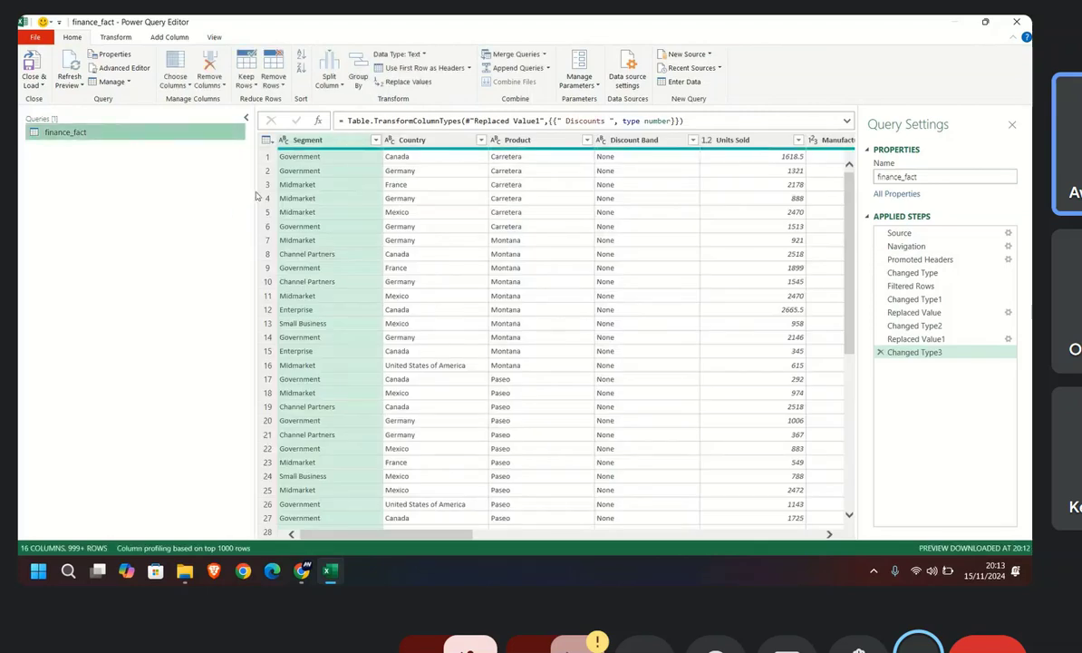
{"action": "scroll", "coordinate": [336, 257], "scroll_direction": "down", "scroll_amount": 20}
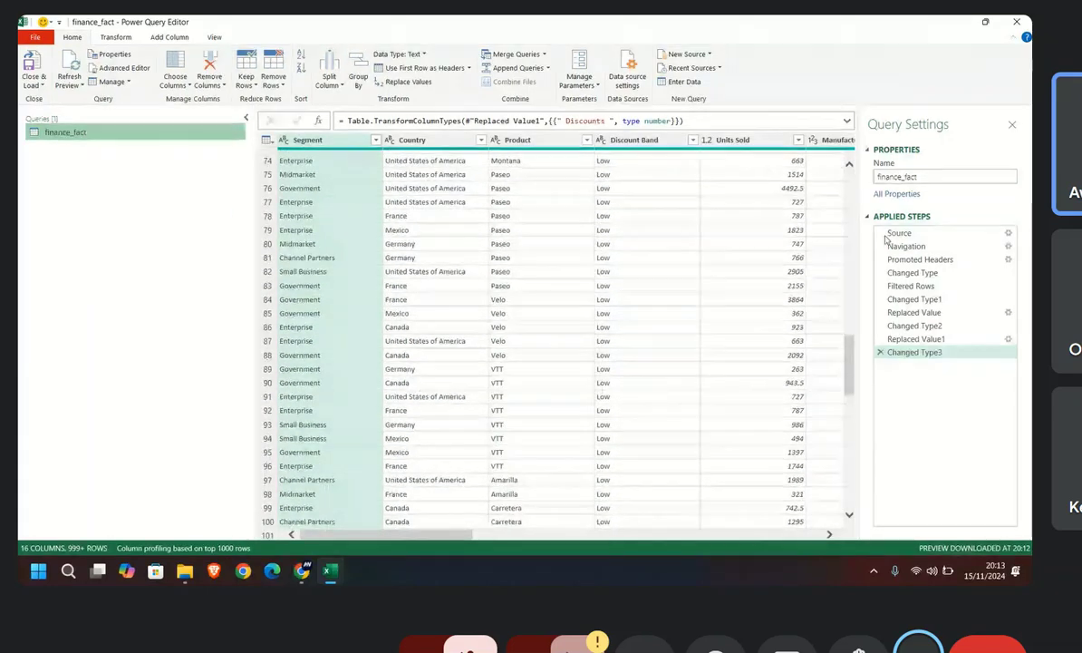
{"action": "scroll", "coordinate": [357, 280], "scroll_direction": "up", "scroll_amount": 15}
{"action": "left_click", "coordinate": [907, 233]}
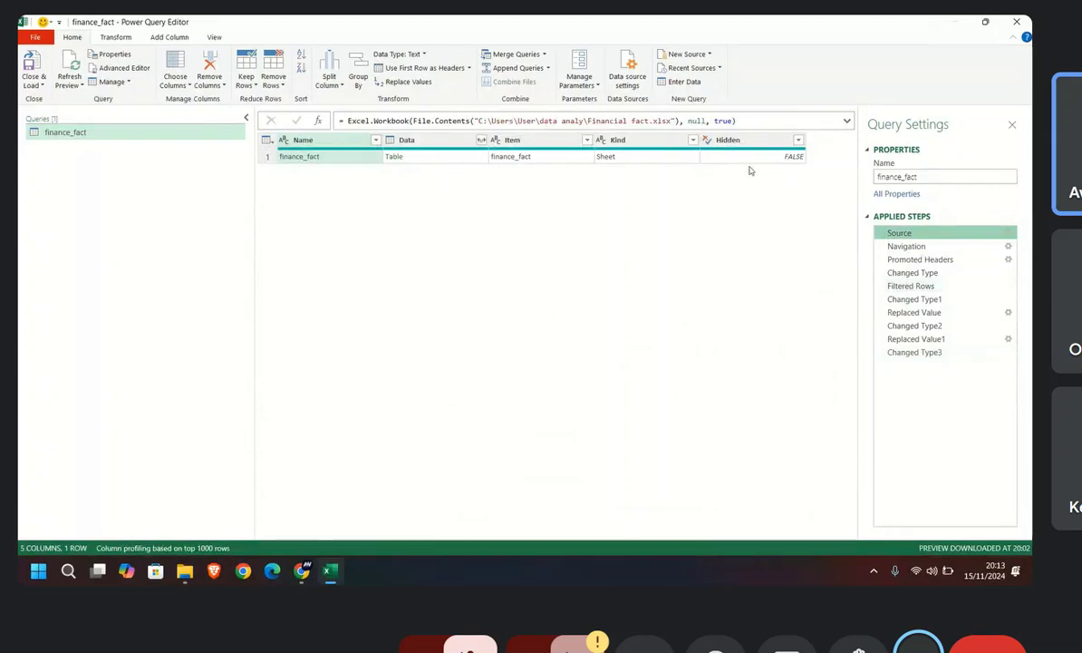
{"action": "left_click", "coordinate": [886, 248]}
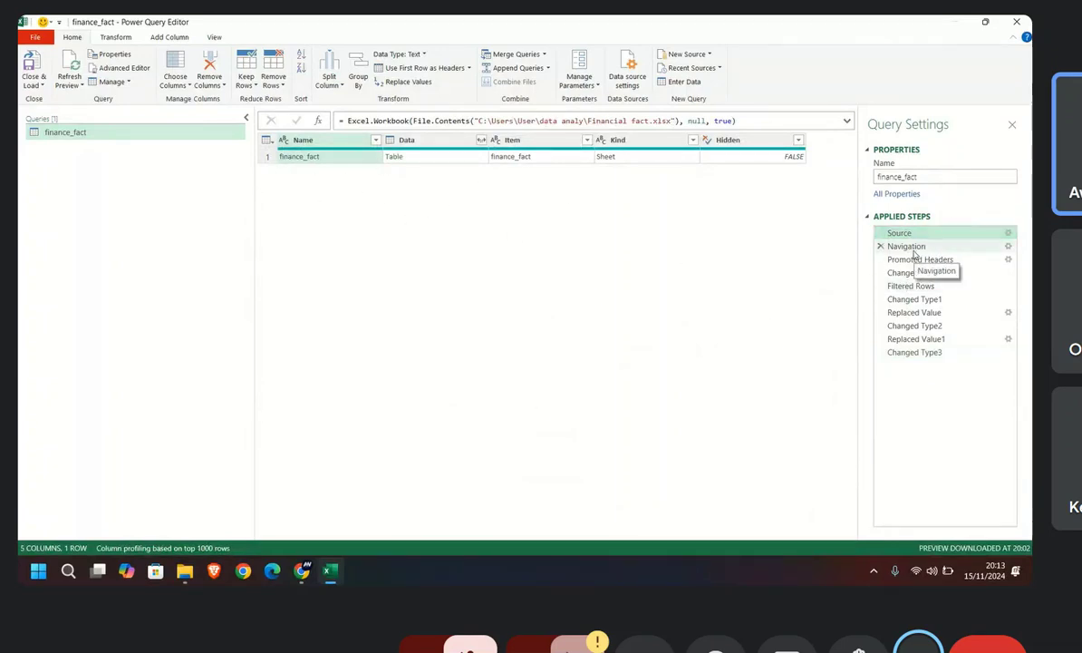
{"action": "left_click", "coordinate": [915, 353]}
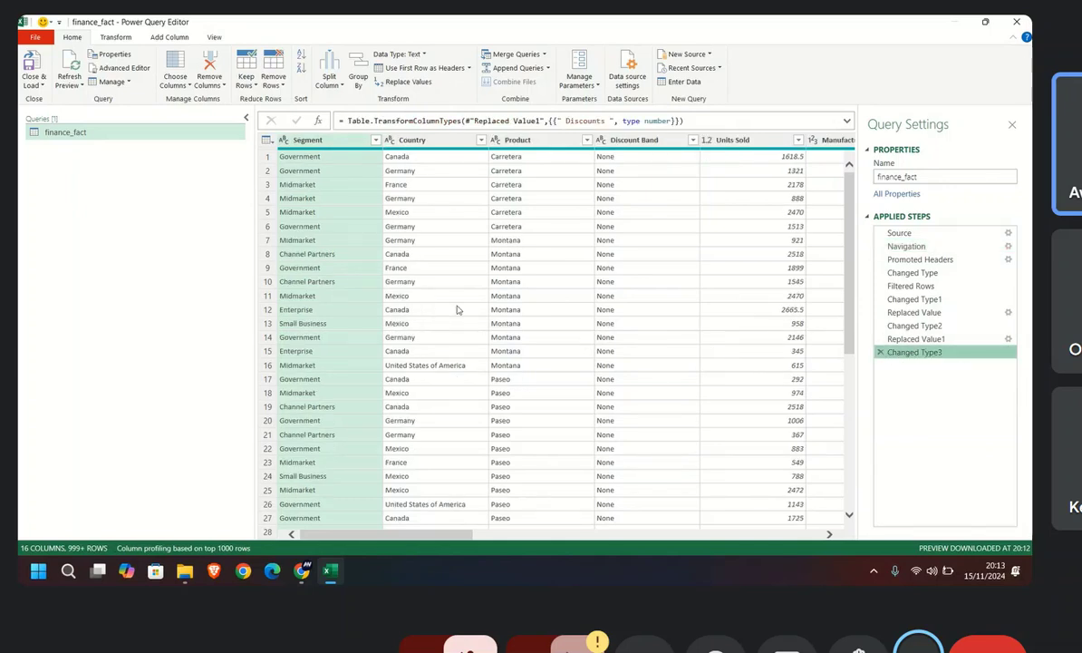
Step: Refresh the finance_fact query preview, look through its rows, and close and load the query to the workbook
{"action": "scroll", "coordinate": [462, 270], "scroll_direction": "down", "scroll_amount": 8}
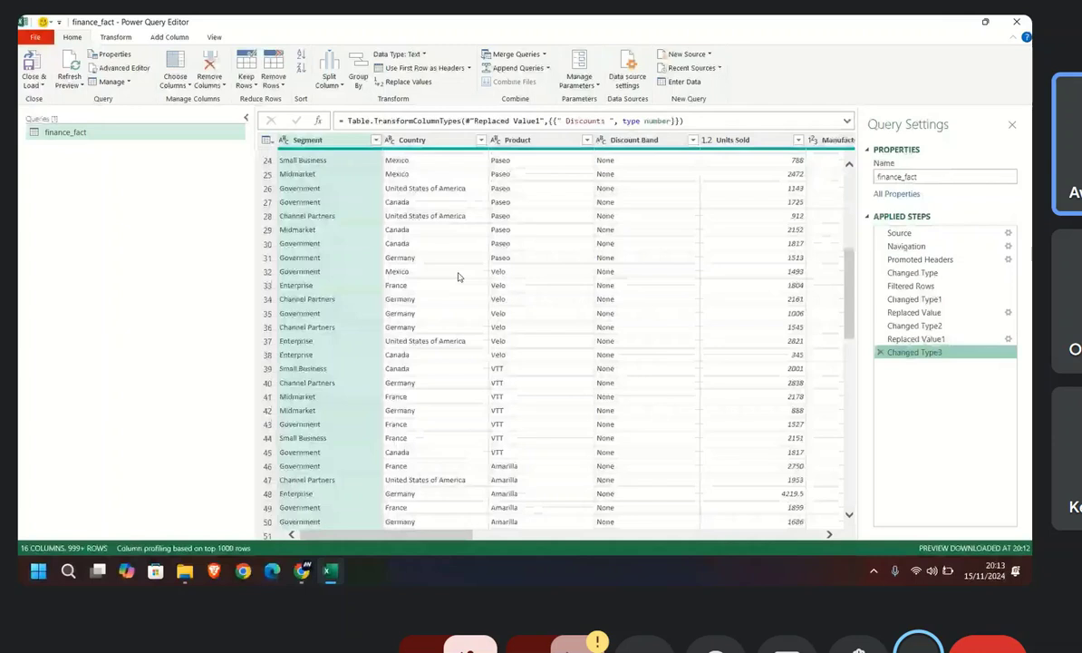
{"action": "scroll", "coordinate": [461, 277], "scroll_direction": "down", "scroll_amount": 7}
{"action": "left_click", "coordinate": [71, 67]}
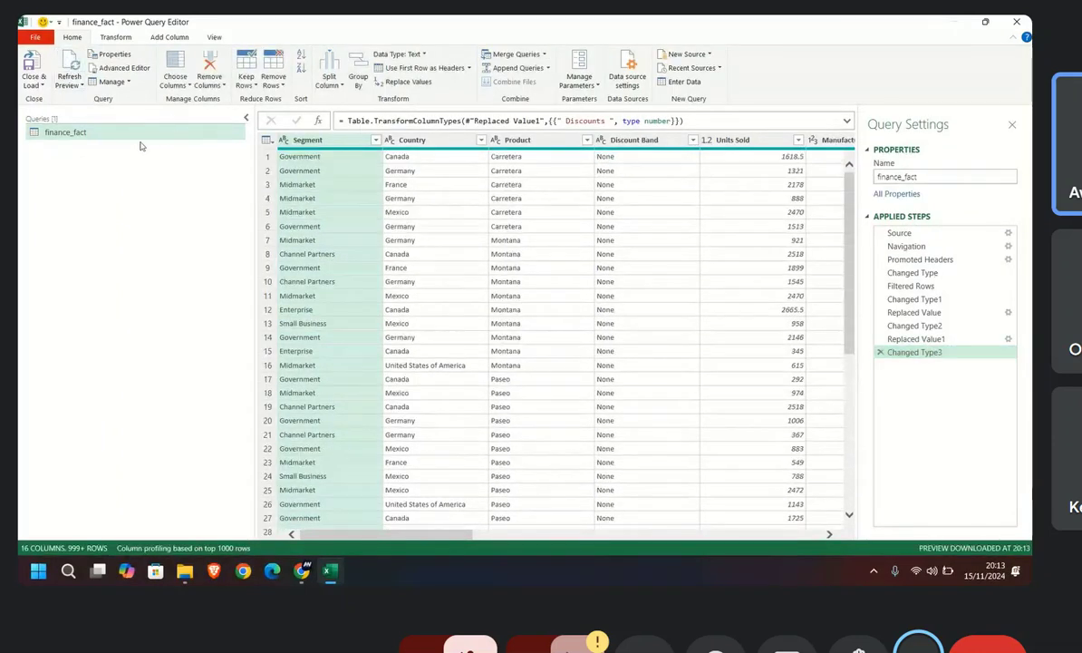
{"action": "scroll", "coordinate": [426, 274], "scroll_direction": "down", "scroll_amount": 8}
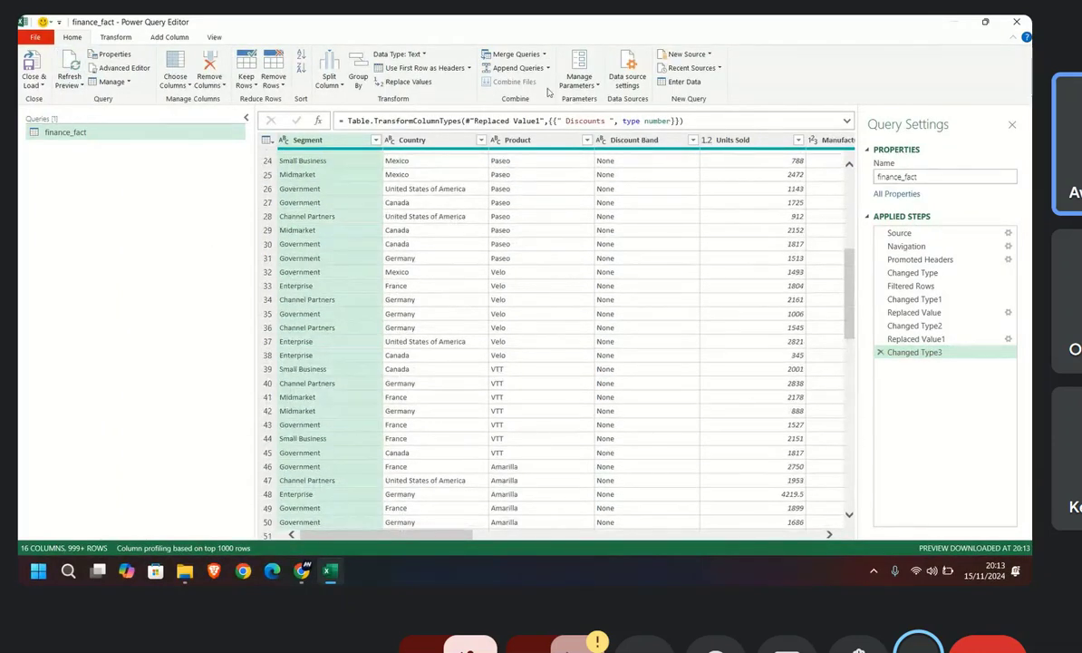
{"action": "left_click", "coordinate": [32, 69]}
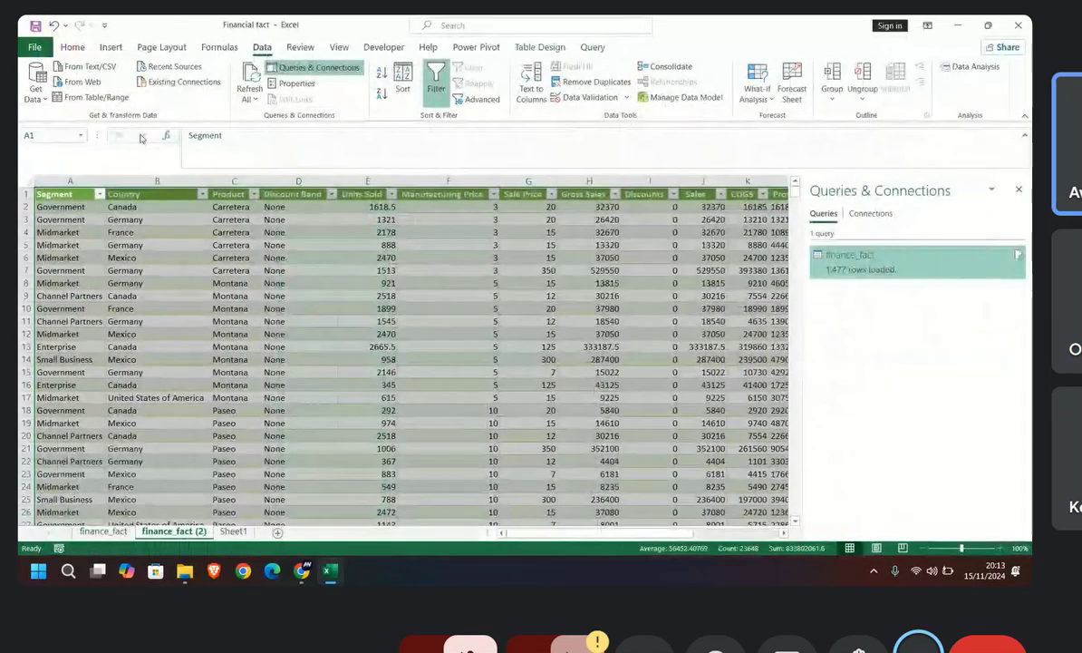
Step: Hide the Queries & Connections pane beside the loaded finance_fact (2) table
{"action": "scroll", "coordinate": [307, 372], "scroll_direction": "down", "scroll_amount": 12}
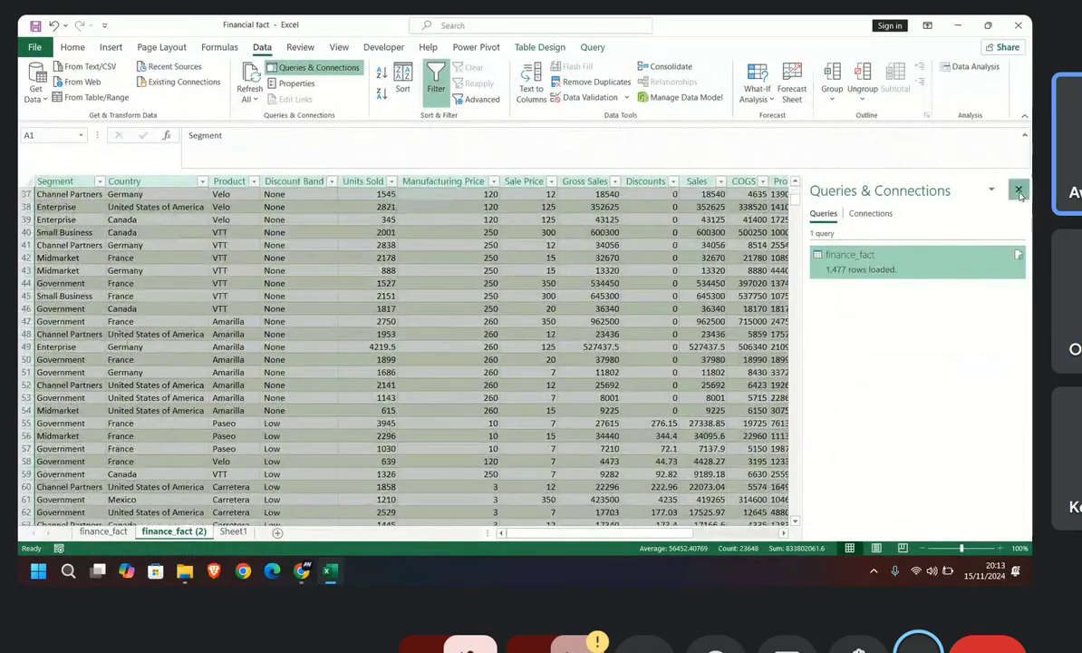
{"action": "left_click", "coordinate": [1019, 192]}
{"action": "scroll", "coordinate": [437, 374], "scroll_direction": "down", "scroll_amount": 20}
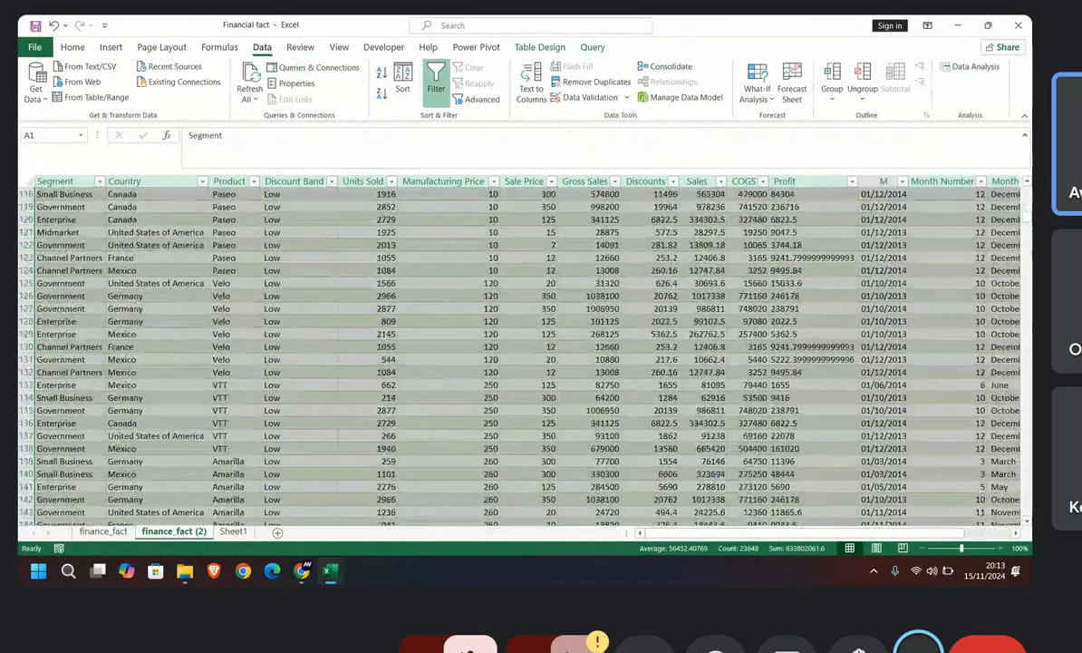
Step: Find where the added rows begin in the finance_fact (2) table and select row 701 just above them
{"action": "left_click_drag", "start_coordinate": [1020, 222], "coordinate": [1024, 215]}
{"action": "scroll", "coordinate": [204, 350], "scroll_direction": "up", "scroll_amount": 15}
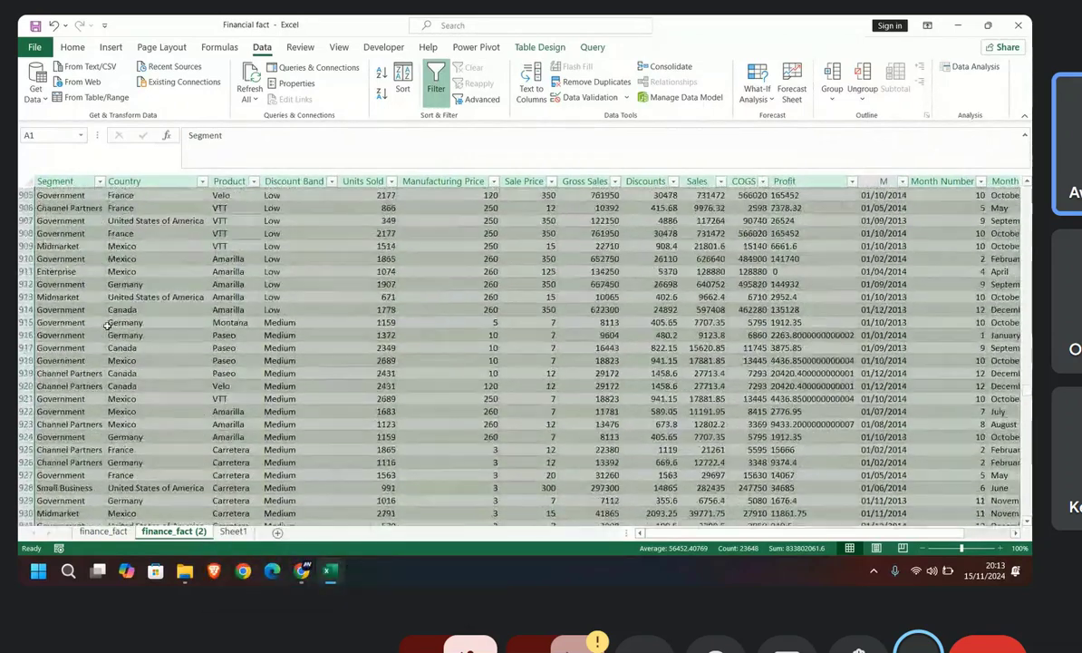
{"action": "scroll", "coordinate": [107, 324], "scroll_direction": "up", "scroll_amount": 2}
{"action": "scroll", "coordinate": [107, 325], "scroll_direction": "up", "scroll_amount": 4}
{"action": "scroll", "coordinate": [107, 325], "scroll_direction": "up", "scroll_amount": 16}
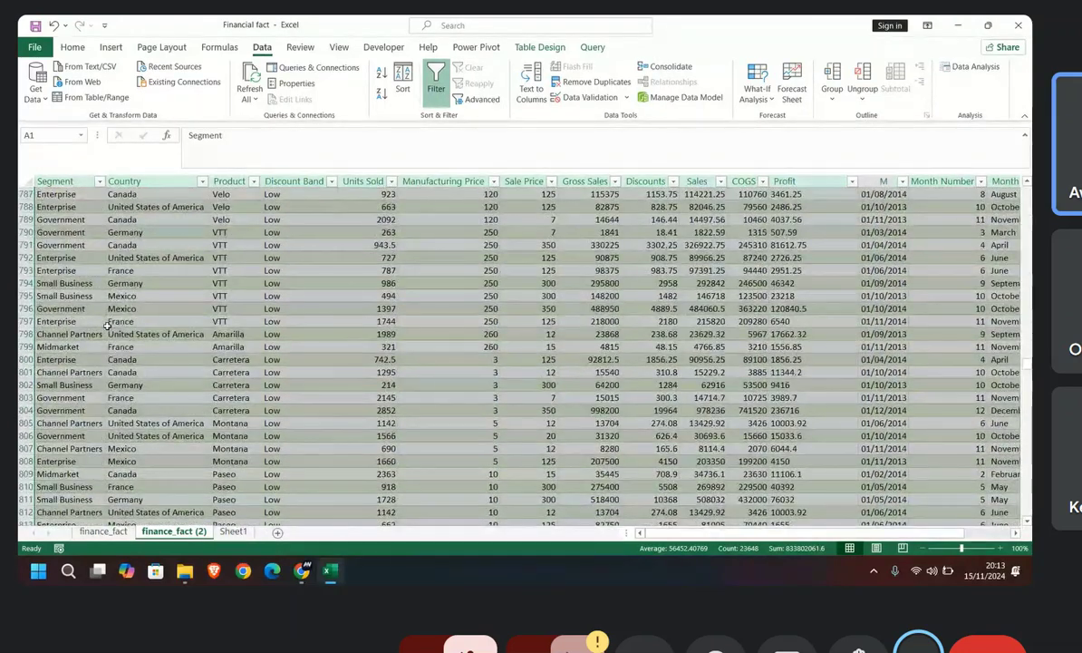
{"action": "scroll", "coordinate": [107, 324], "scroll_direction": "up", "scroll_amount": 5}
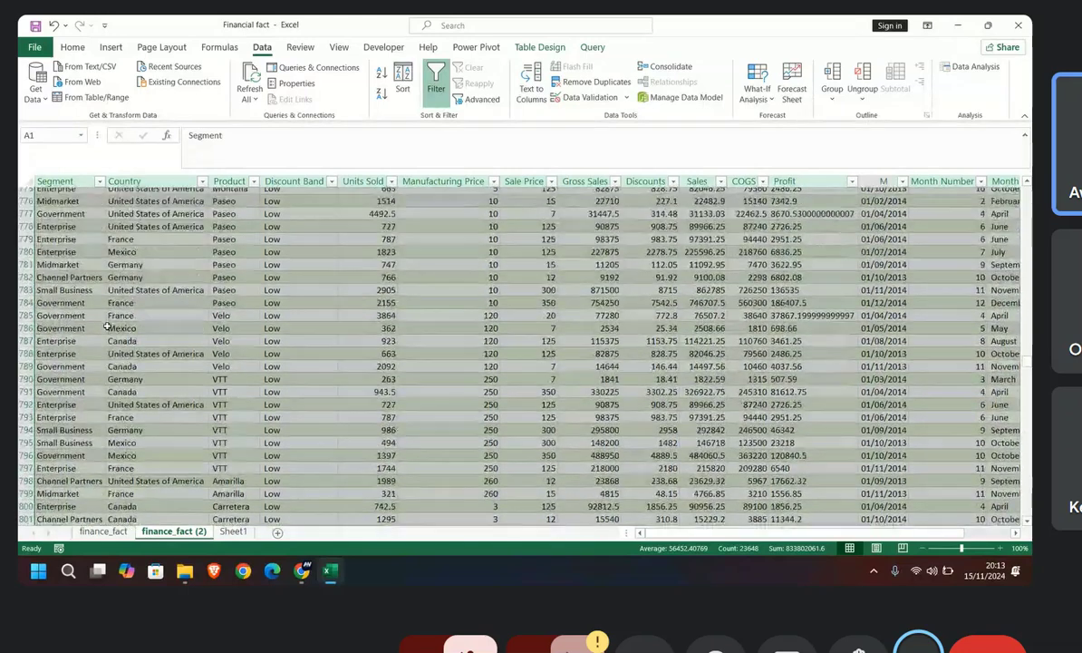
{"action": "scroll", "coordinate": [107, 324], "scroll_direction": "up", "scroll_amount": 6}
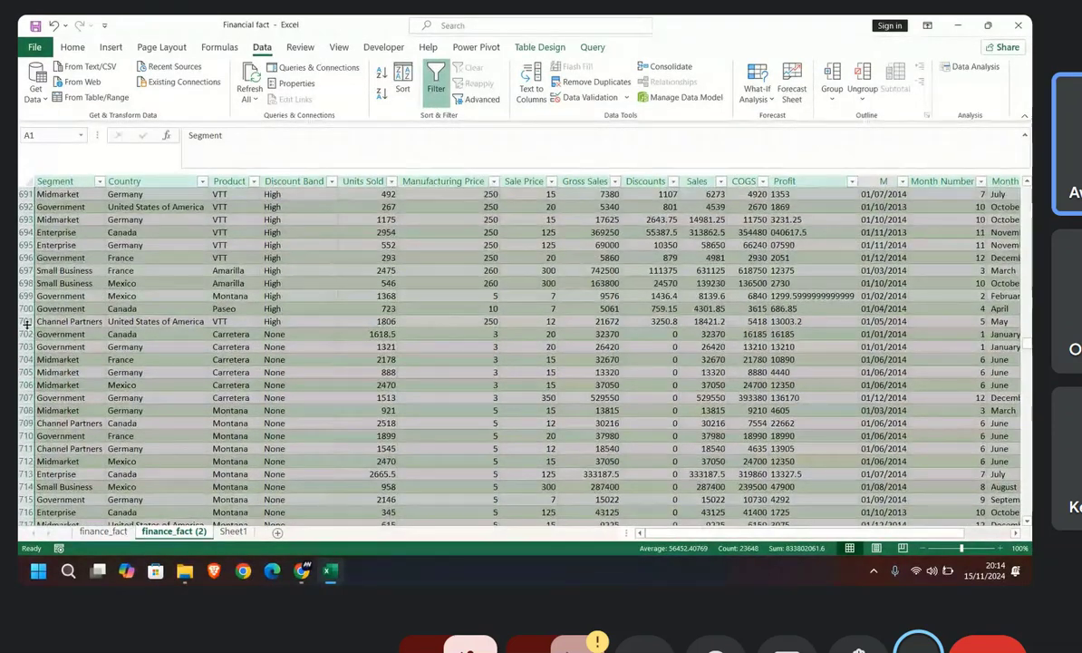
{"action": "left_click", "coordinate": [24, 322]}
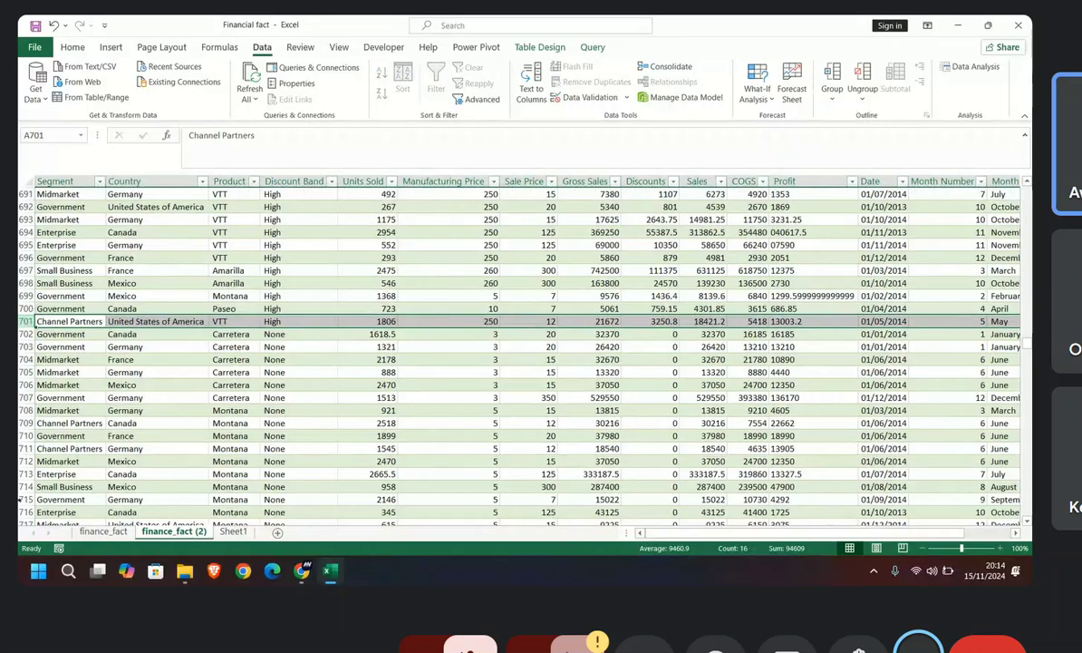
Step: Delete row 701 and every row below it from the finance_fact source sheet, and save the workbook
{"action": "left_click", "coordinate": [97, 532]}
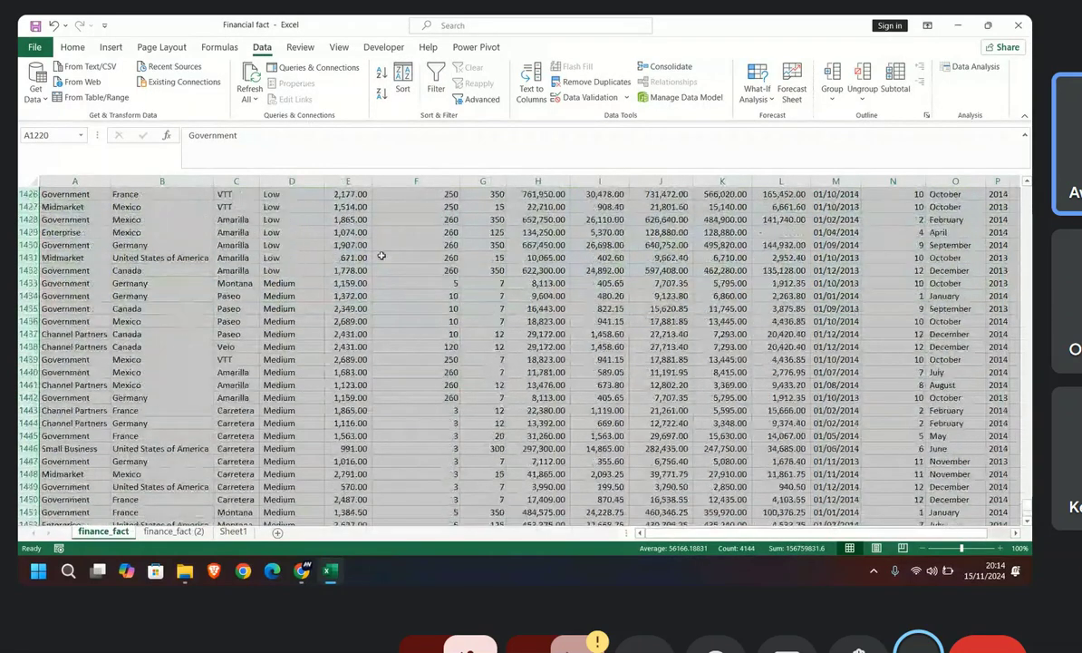
{"action": "scroll", "coordinate": [382, 257], "scroll_direction": "up", "scroll_amount": 20}
{"action": "left_click_drag", "start_coordinate": [1027, 490], "coordinate": [1027, 409]}
{"action": "left_click", "coordinate": [174, 531]}
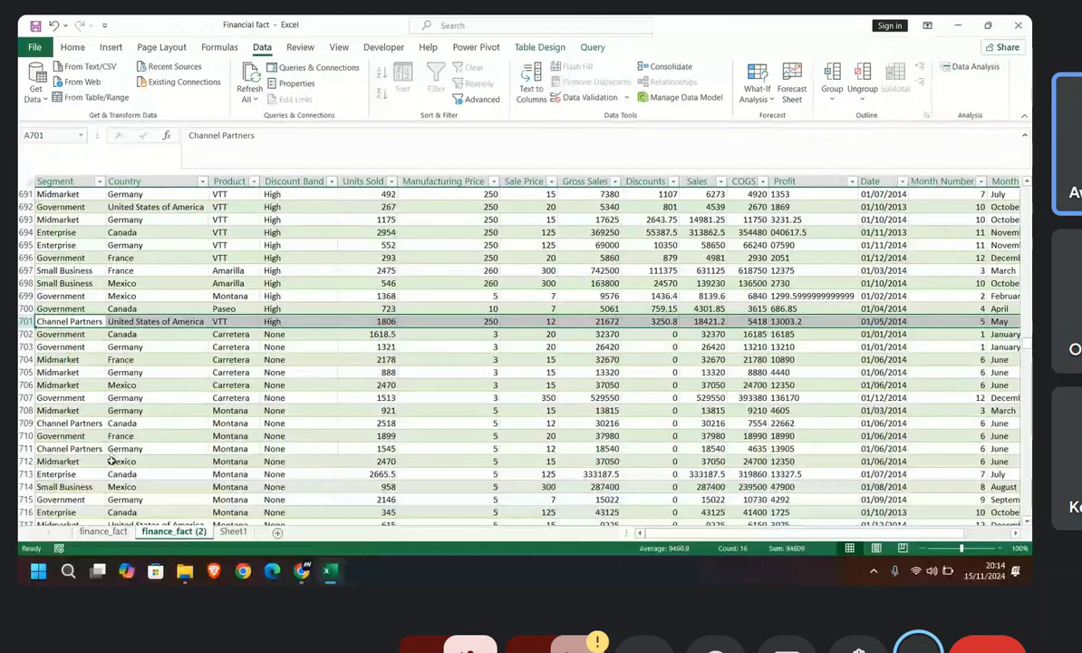
{"action": "key", "text": "ctrl+Page_Up"}
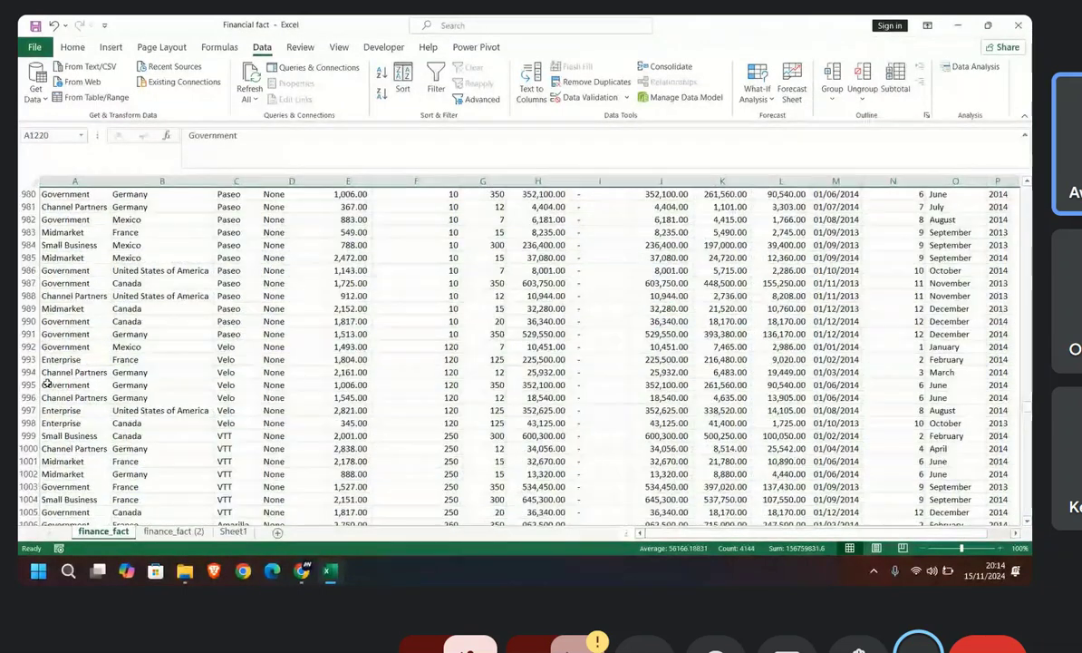
{"action": "scroll", "coordinate": [47, 384], "scroll_direction": "up", "scroll_amount": 18}
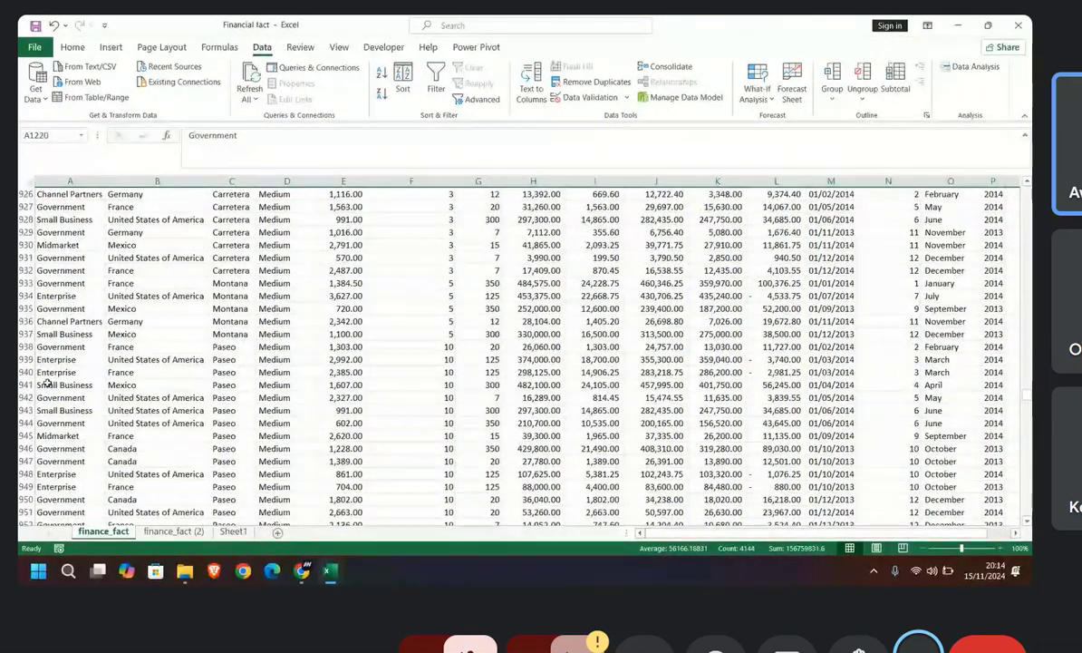
{"action": "scroll", "coordinate": [47, 383], "scroll_direction": "up", "scroll_amount": 20}
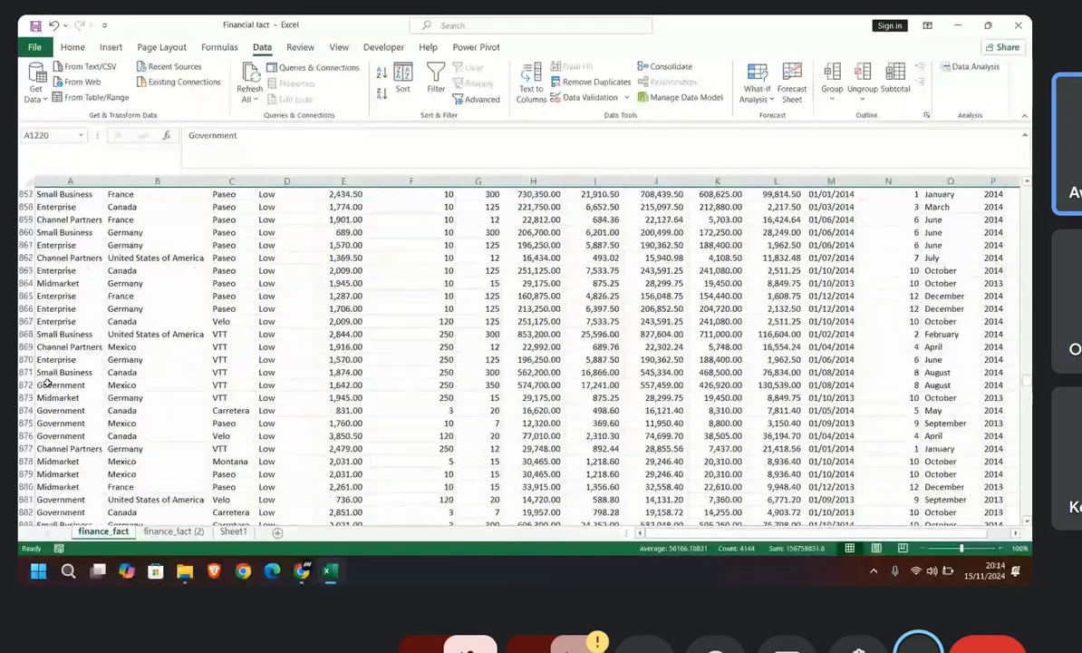
{"action": "scroll", "coordinate": [47, 383], "scroll_direction": "up", "scroll_amount": 20}
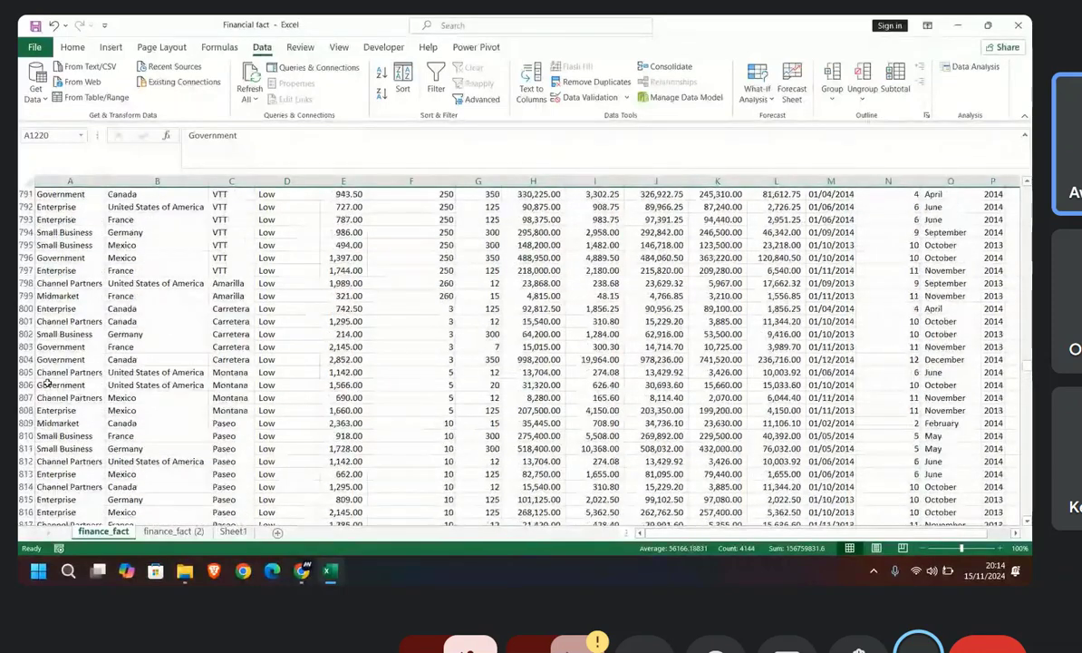
{"action": "scroll", "coordinate": [47, 383], "scroll_direction": "up", "scroll_amount": 18}
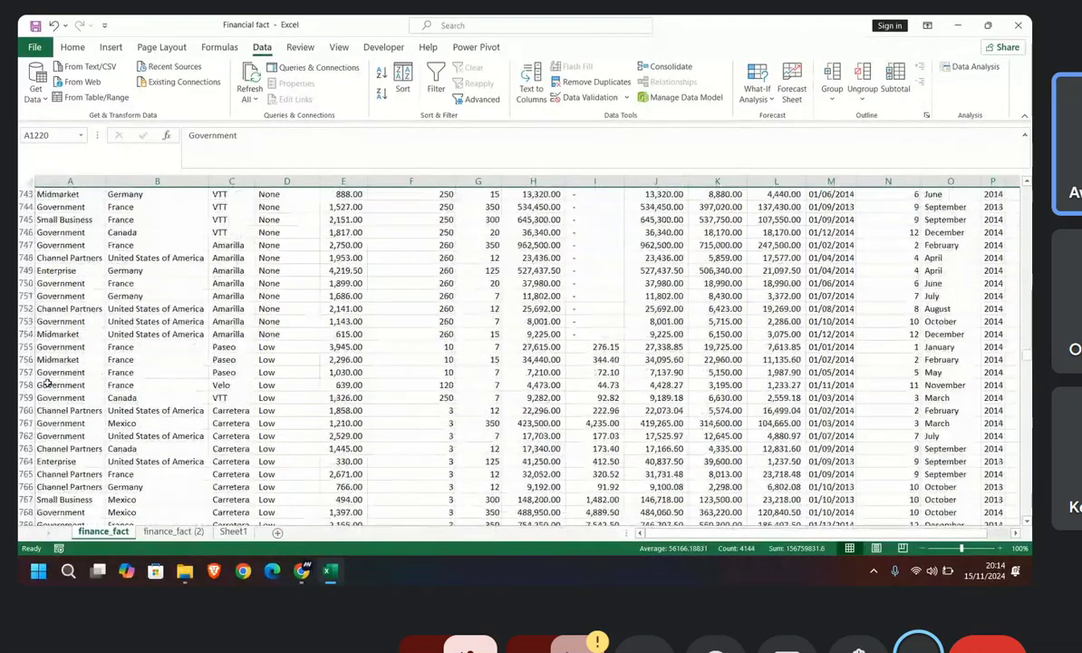
{"action": "scroll", "coordinate": [47, 384], "scroll_direction": "up", "scroll_amount": 10}
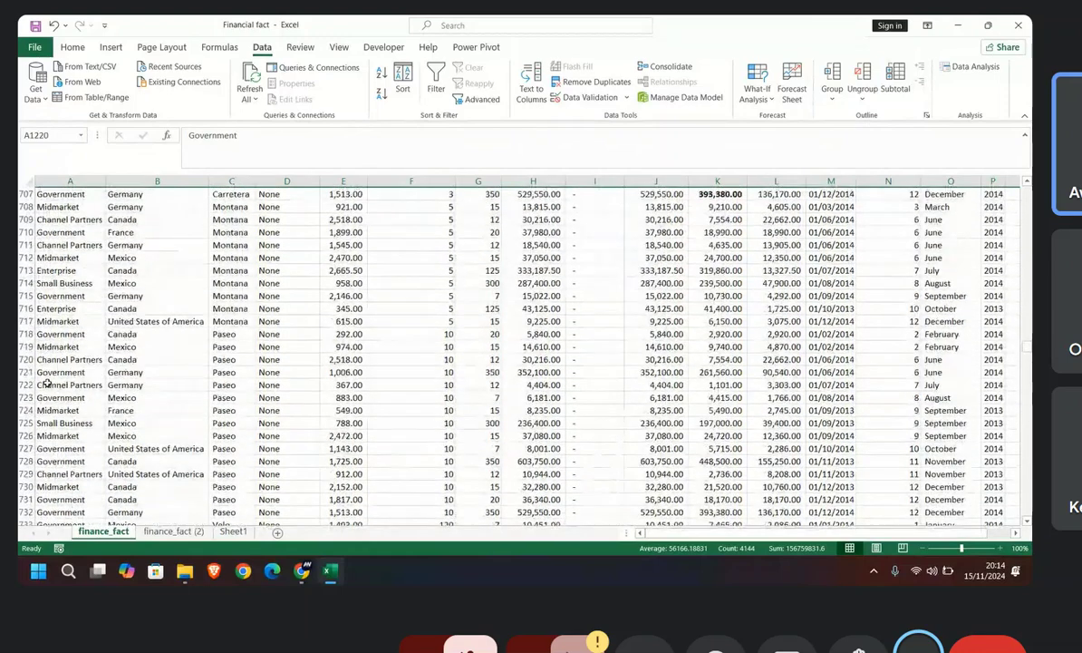
{"action": "scroll", "coordinate": [48, 384], "scroll_direction": "up", "scroll_amount": 2}
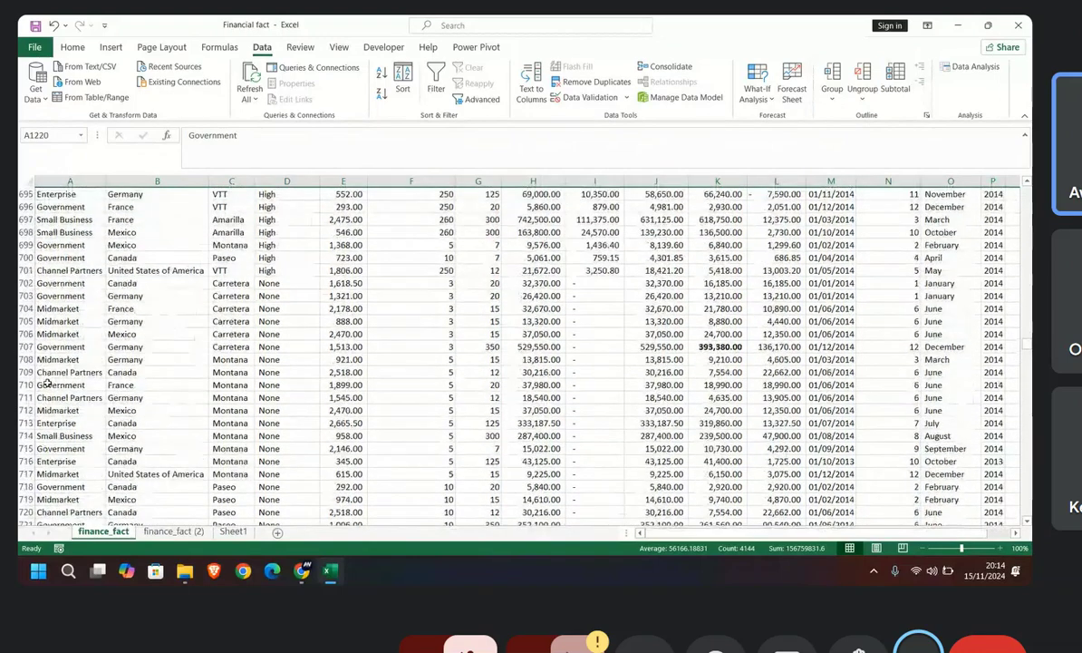
{"action": "left_click", "coordinate": [21, 271]}
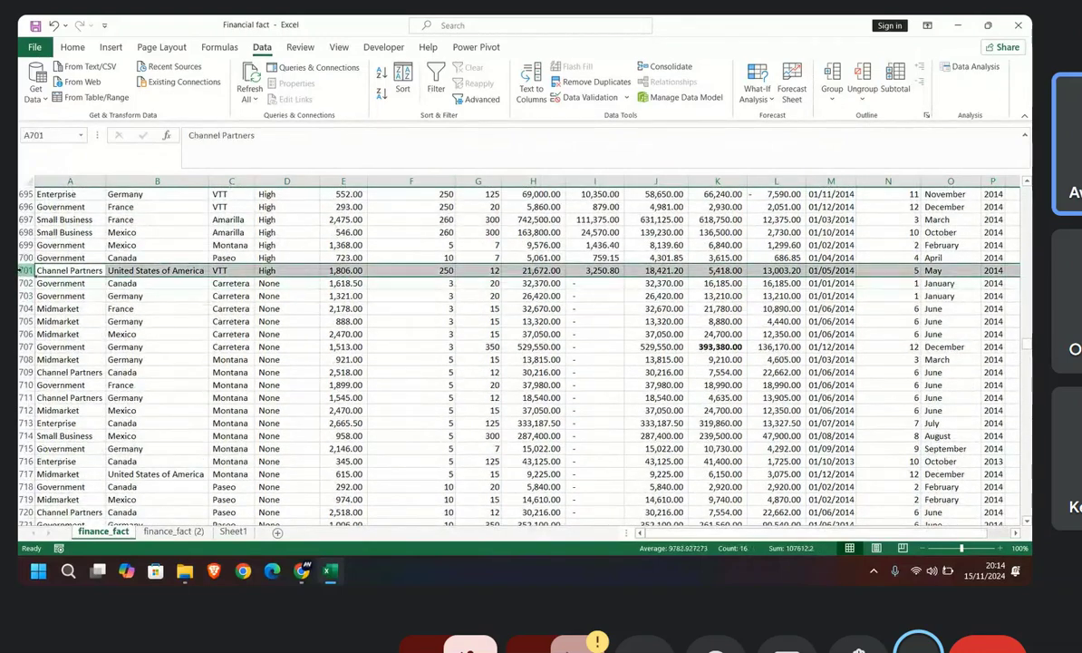
{"action": "key", "text": "ctrl+shift+Down"}
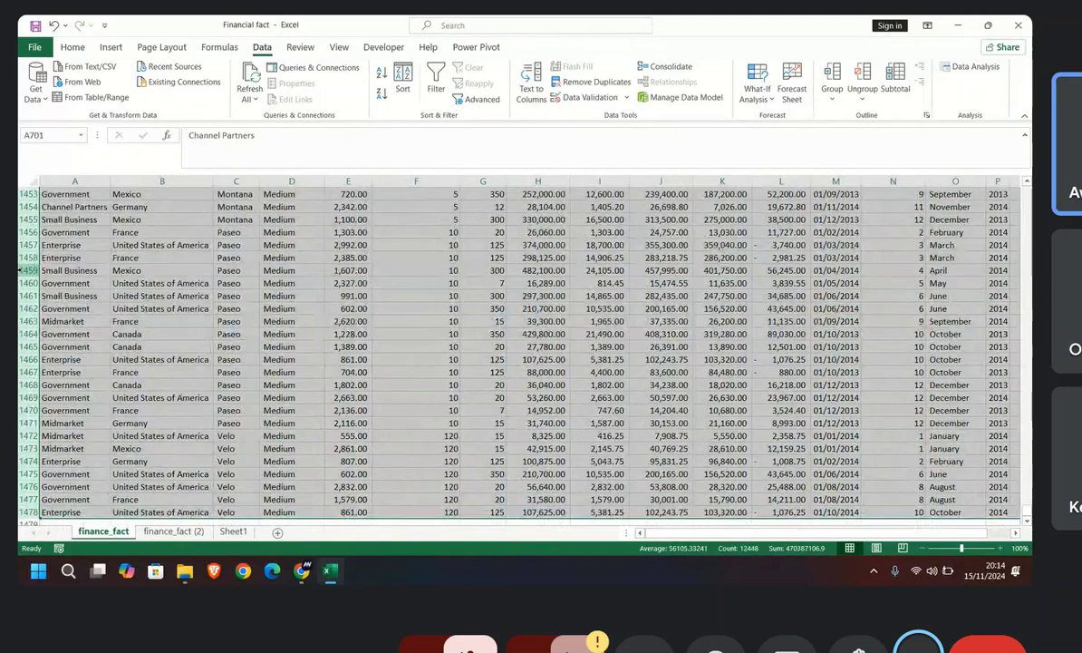
{"action": "key", "text": "ctrl+minus"}
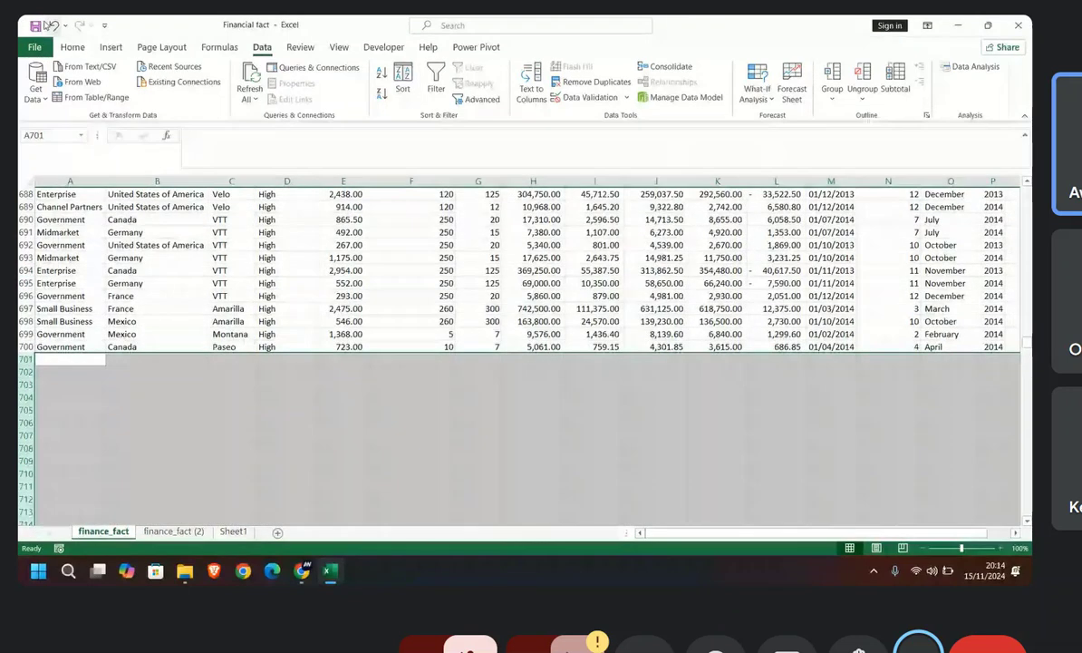
{"action": "left_click", "coordinate": [34, 26]}
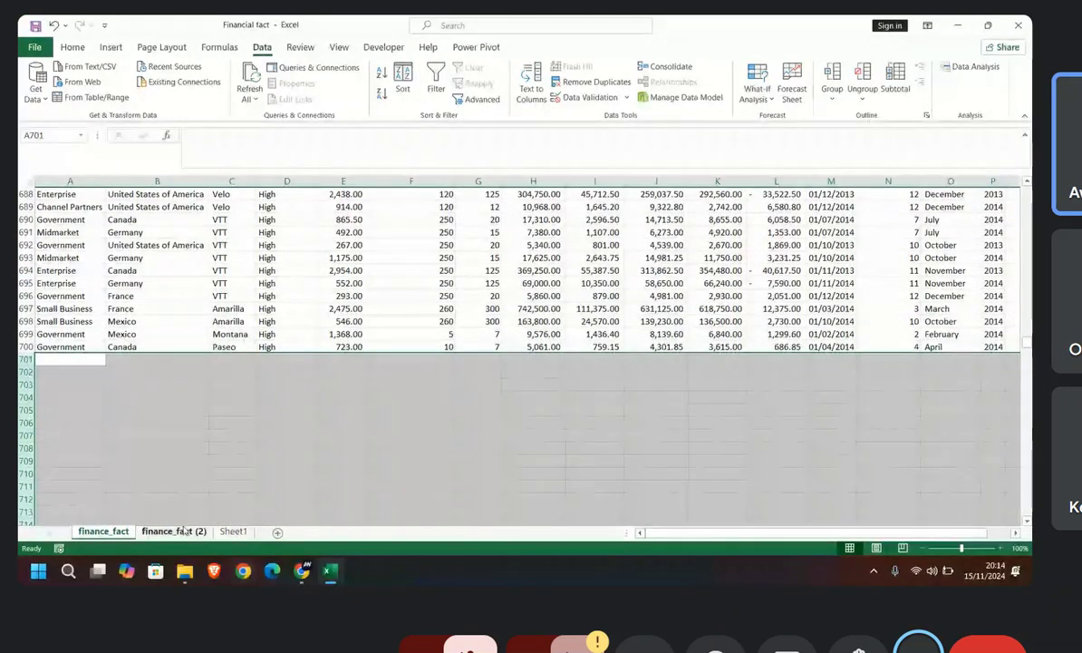
Step: Refresh the data behind the finance_fact (2) table and check its rows from the end back to the header
{"action": "left_click", "coordinate": [184, 524]}
{"action": "left_click", "coordinate": [184, 530]}
{"action": "left_click", "coordinate": [244, 76]}
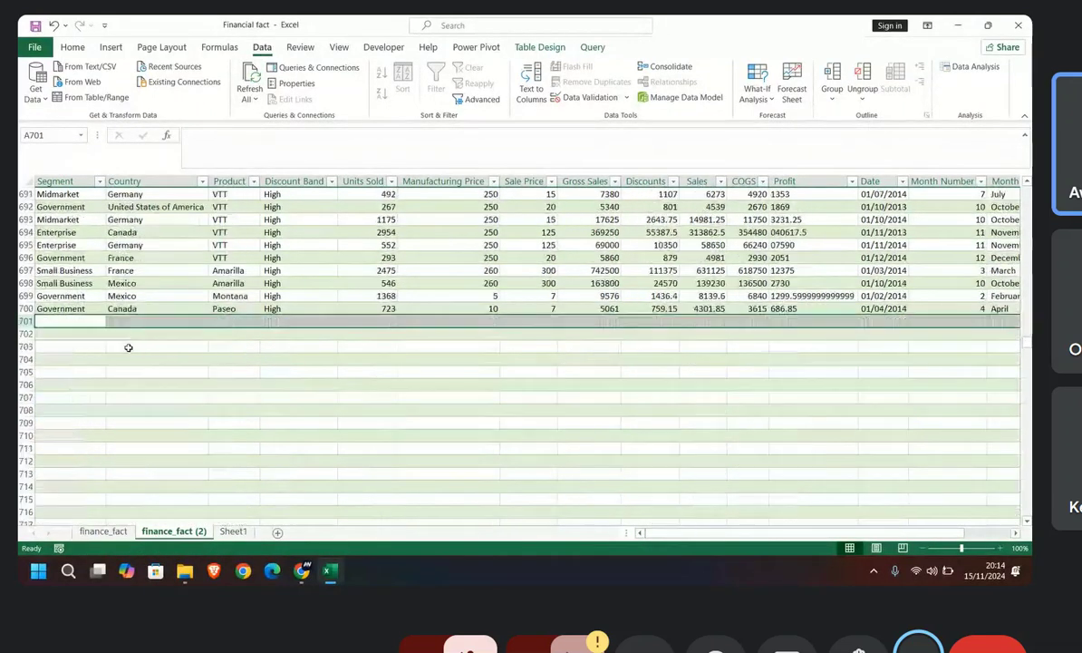
{"action": "scroll", "coordinate": [128, 345], "scroll_direction": "down", "scroll_amount": 6}
{"action": "scroll", "coordinate": [371, 464], "scroll_direction": "up", "scroll_amount": 13}
{"action": "scroll", "coordinate": [333, 408], "scroll_direction": "down", "scroll_amount": 3}
{"action": "scroll", "coordinate": [344, 424], "scroll_direction": "up", "scroll_amount": 20}
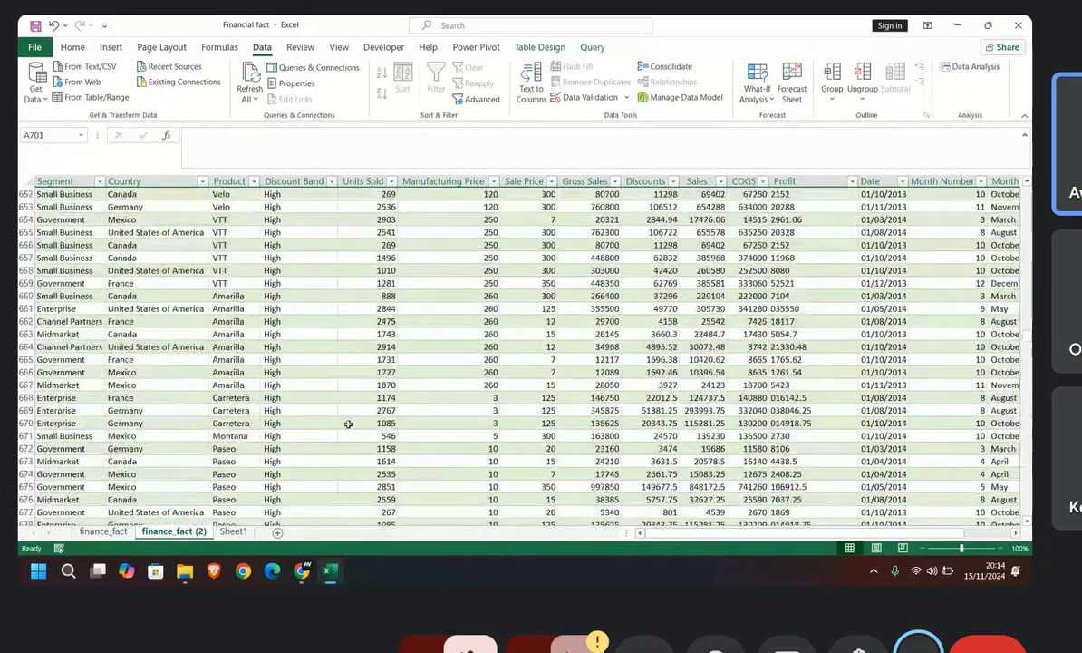
{"action": "scroll", "coordinate": [410, 408], "scroll_direction": "up", "scroll_amount": 20}
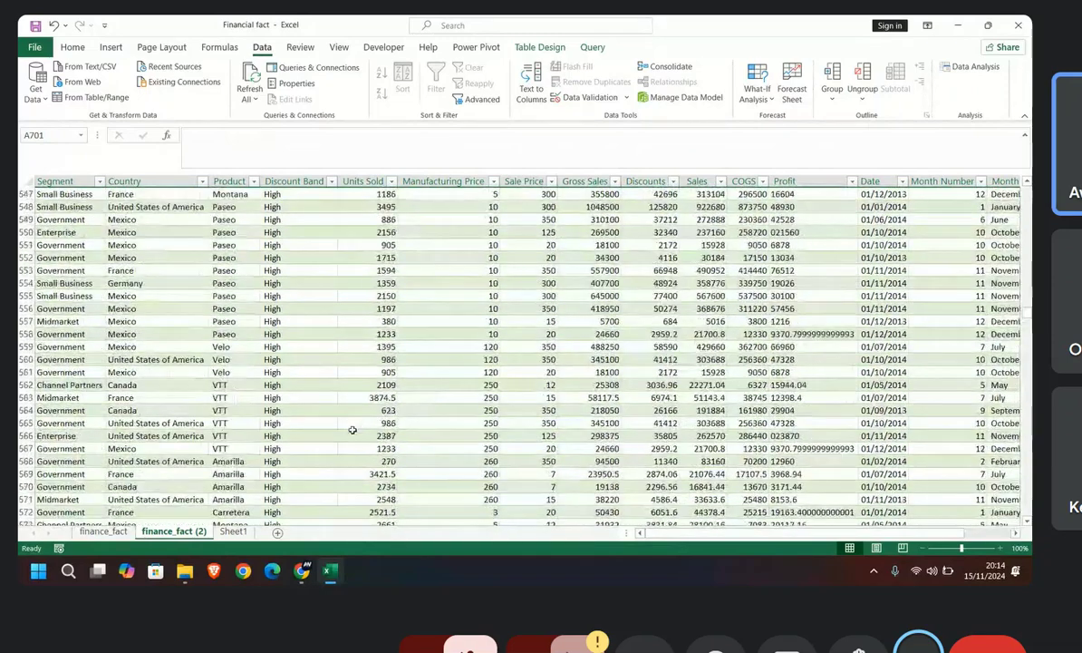
{"action": "scroll", "coordinate": [265, 463], "scroll_direction": "up", "scroll_amount": 15}
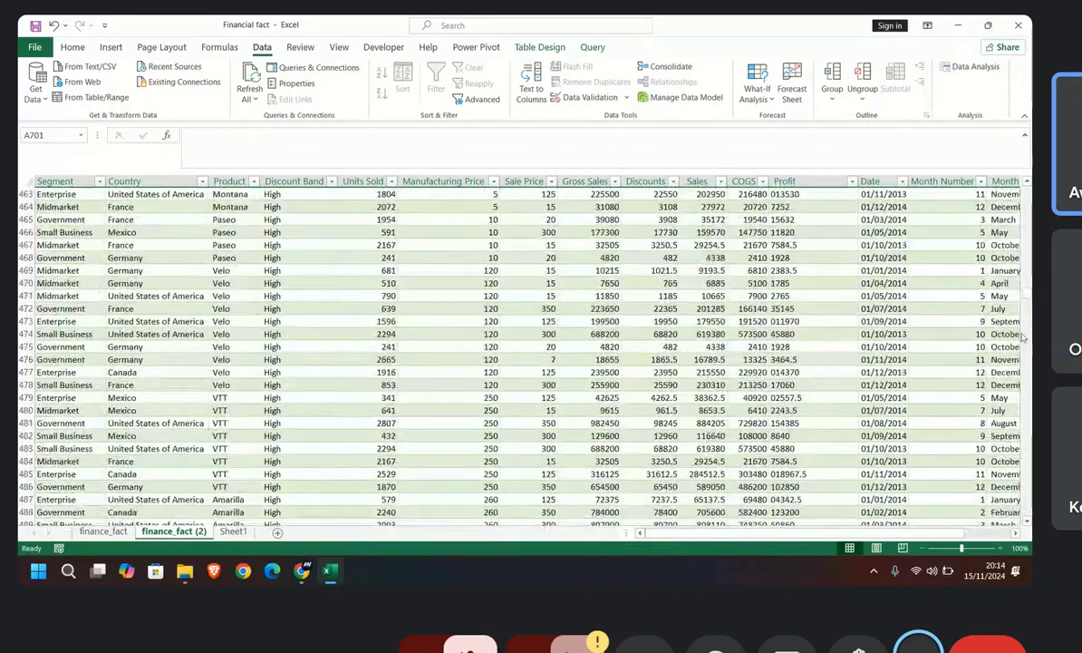
{"action": "left_click_drag", "start_coordinate": [1027, 293], "coordinate": [1028, 189]}
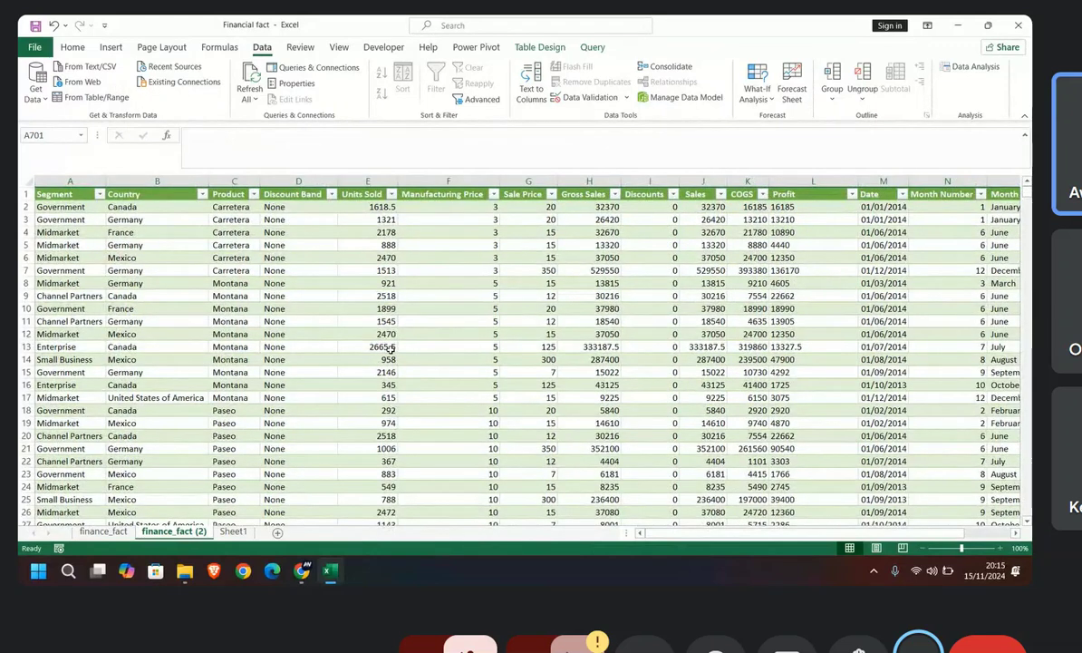
{"action": "mouse_move", "coordinate": [301, 569]}
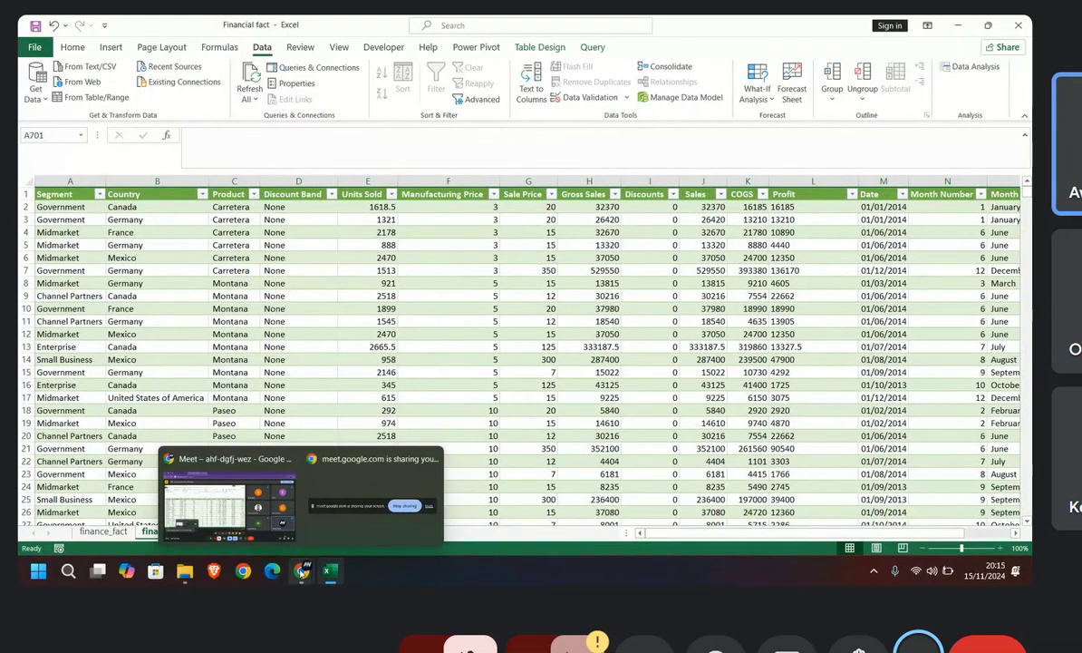
{"action": "left_click", "coordinate": [229, 499]}
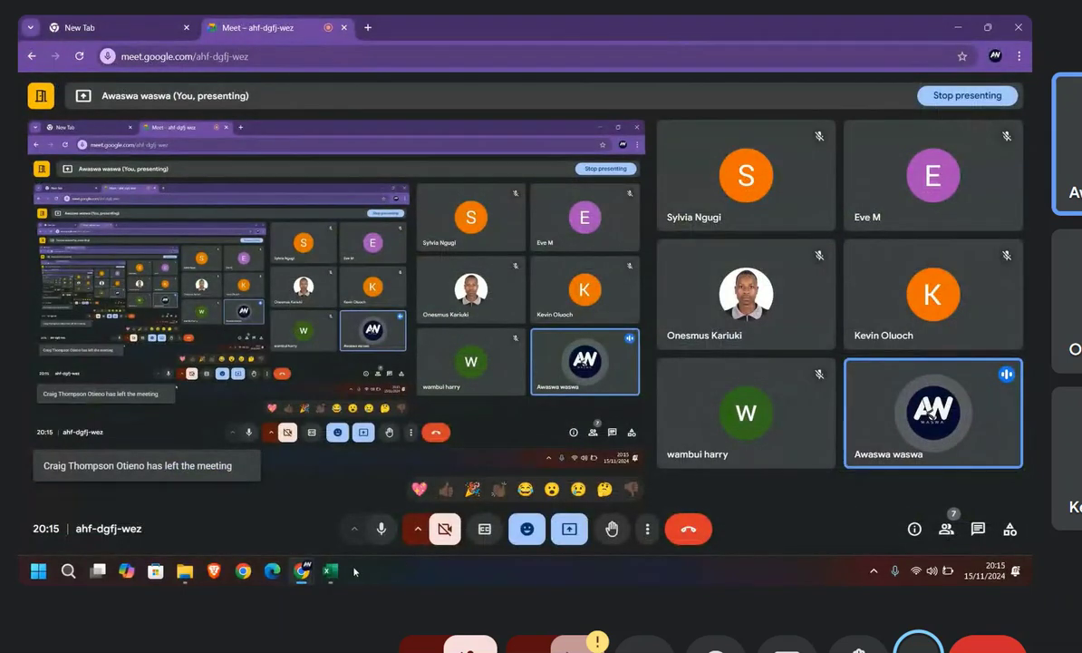
{"action": "mouse_move", "coordinate": [328, 577]}
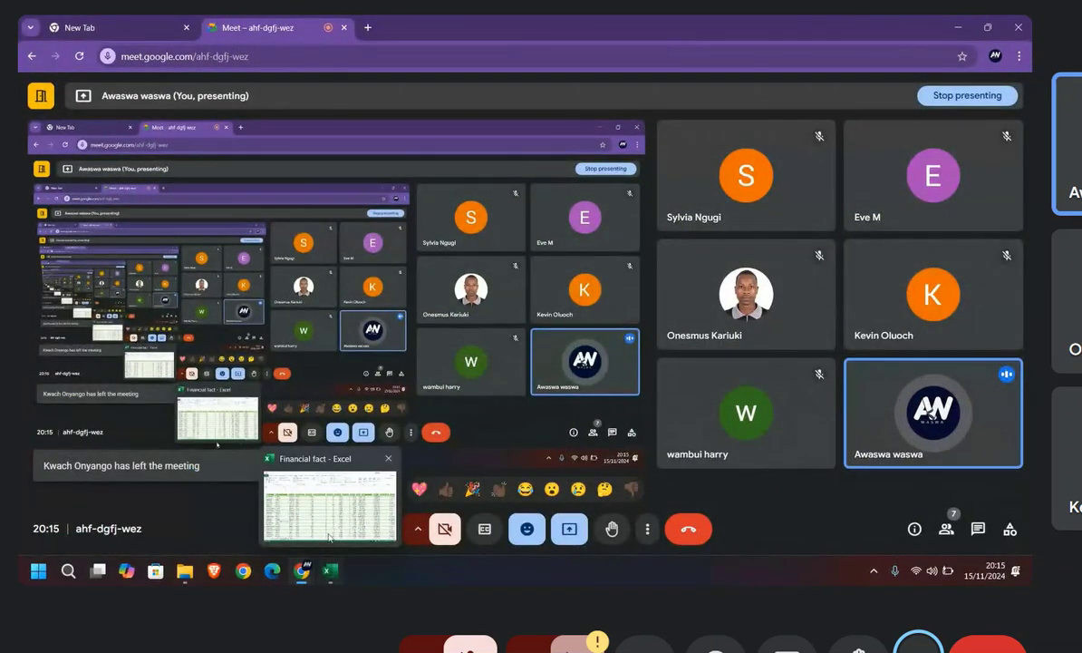
{"action": "left_click", "coordinate": [365, 473]}
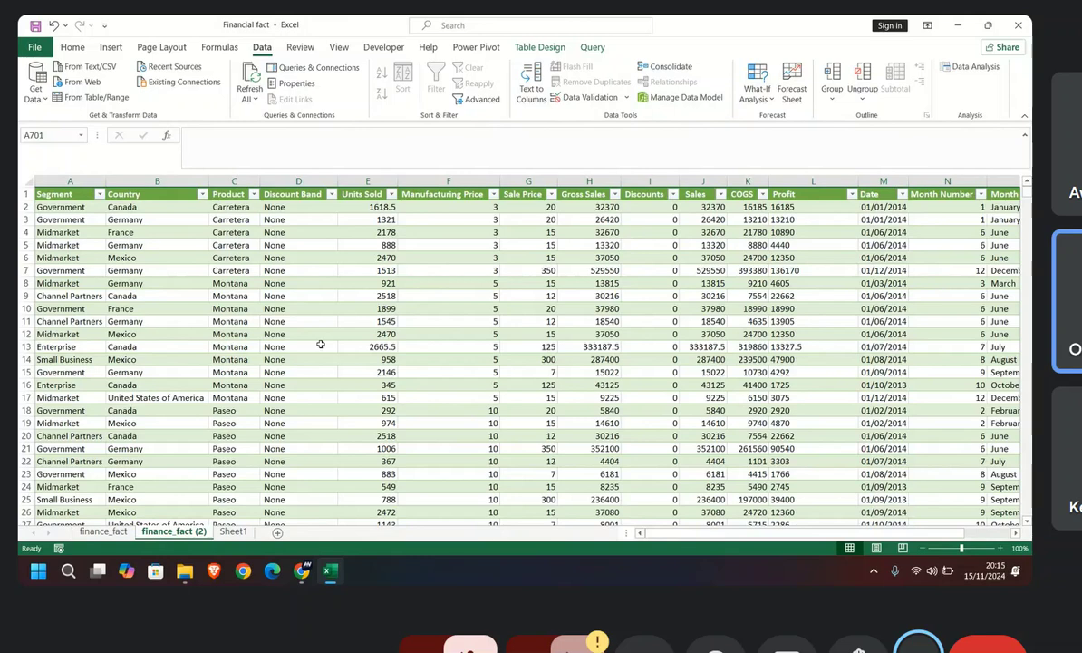
Step: Switch to the Google Meet call, mute the microphone, and return to the Financial fact workbook
{"action": "mouse_move", "coordinate": [302, 570]}
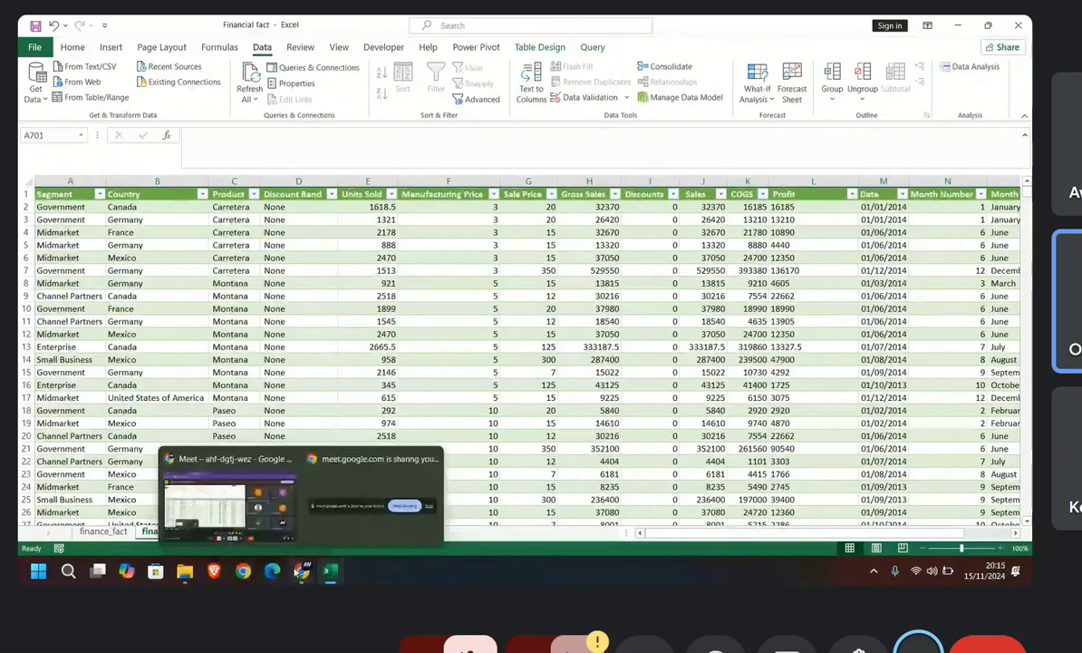
{"action": "left_click", "coordinate": [233, 497]}
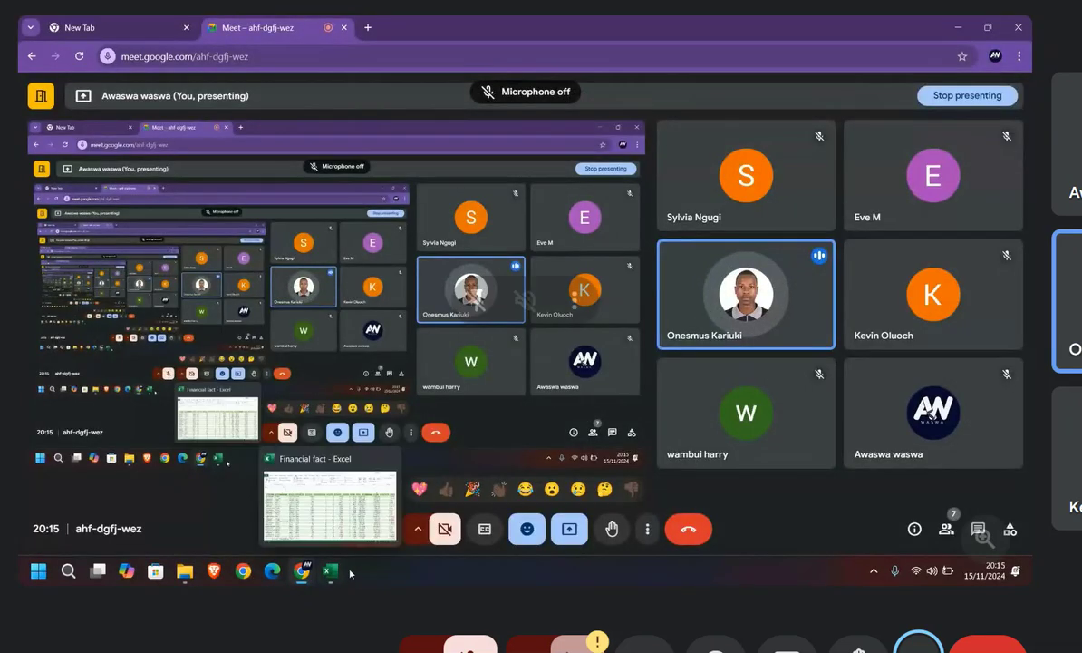
{"action": "left_click", "coordinate": [395, 499]}
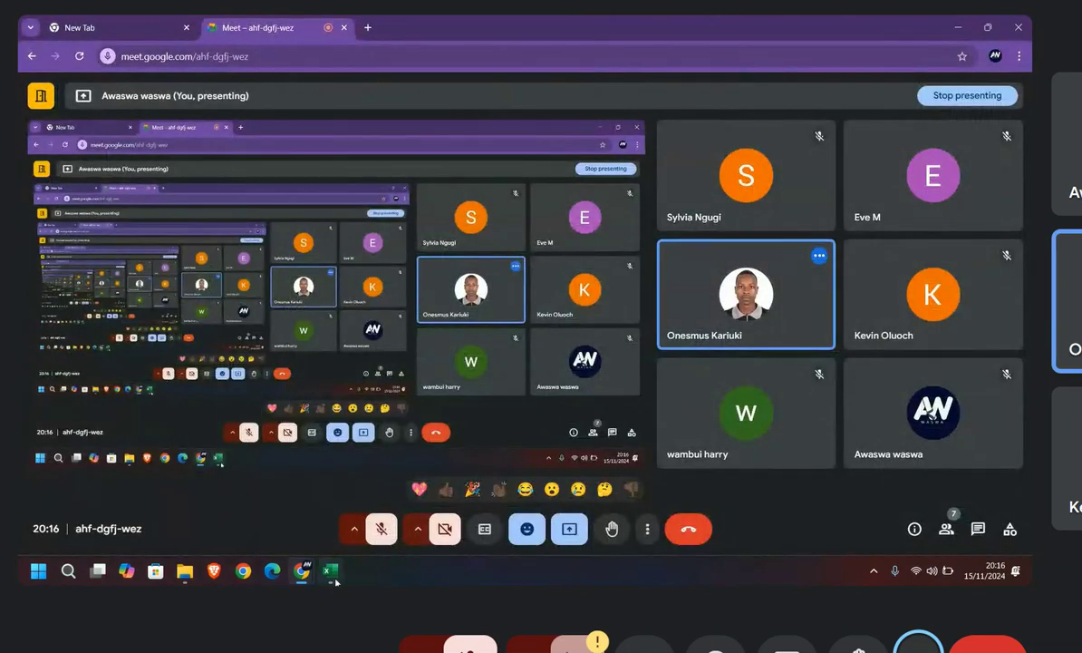
{"action": "mouse_move", "coordinate": [296, 576]}
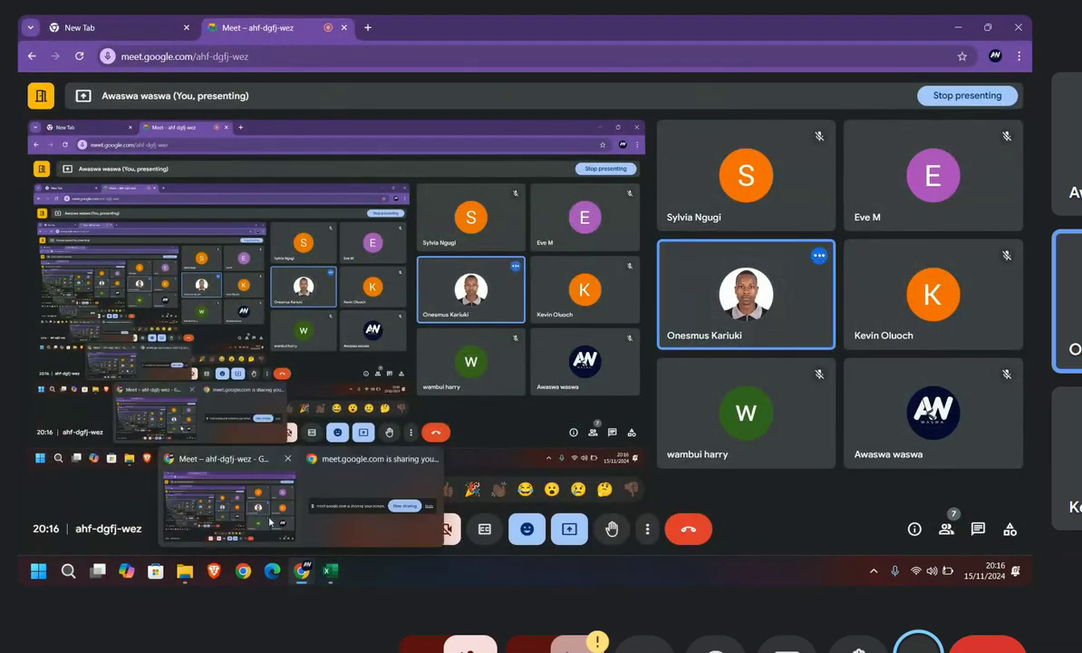
{"action": "left_click", "coordinate": [331, 567]}
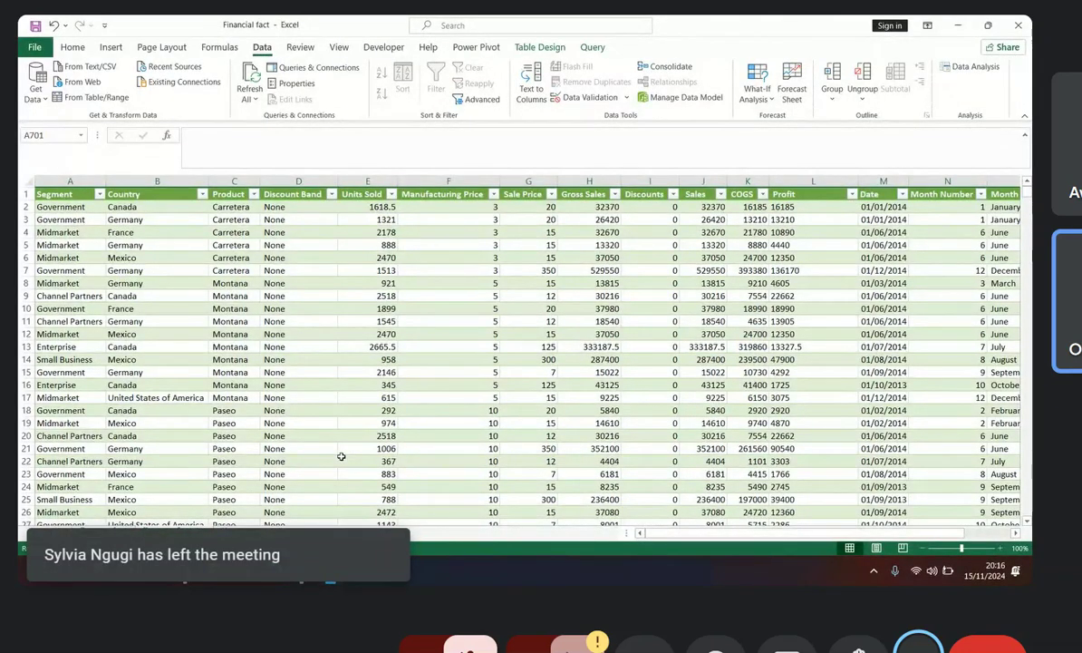
Step: Turn the microphone back on in the Google Meet call and switch back to the Financial fact workbook in Excel
{"action": "left_click", "coordinate": [302, 569]}
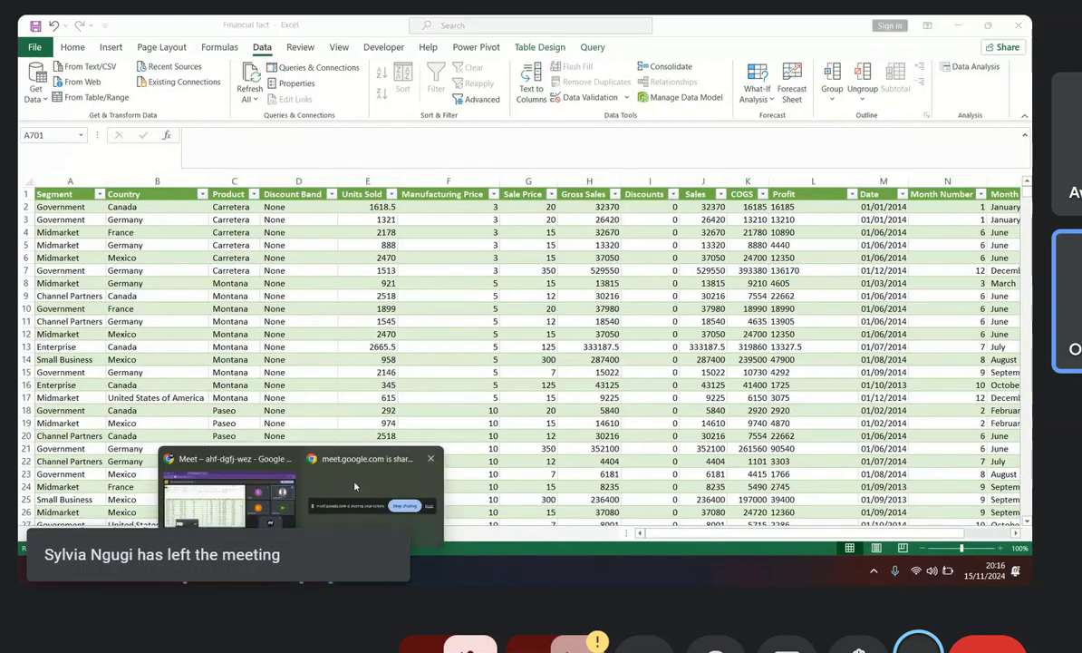
{"action": "left_click", "coordinate": [286, 498]}
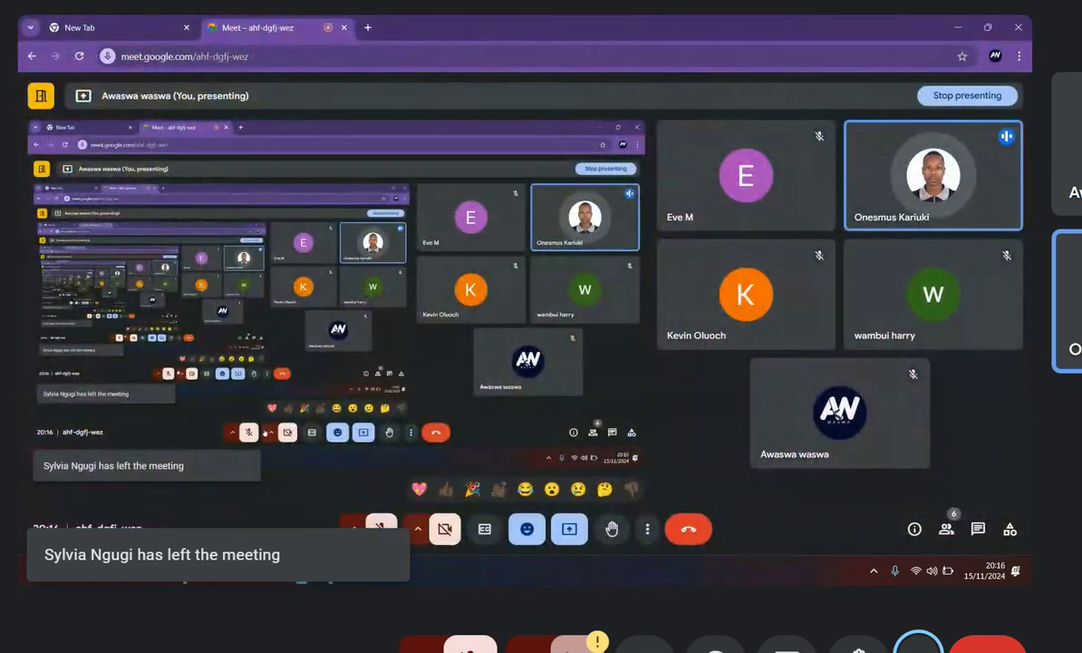
{"action": "left_click", "coordinate": [383, 532]}
{"action": "mouse_move", "coordinate": [328, 571]}
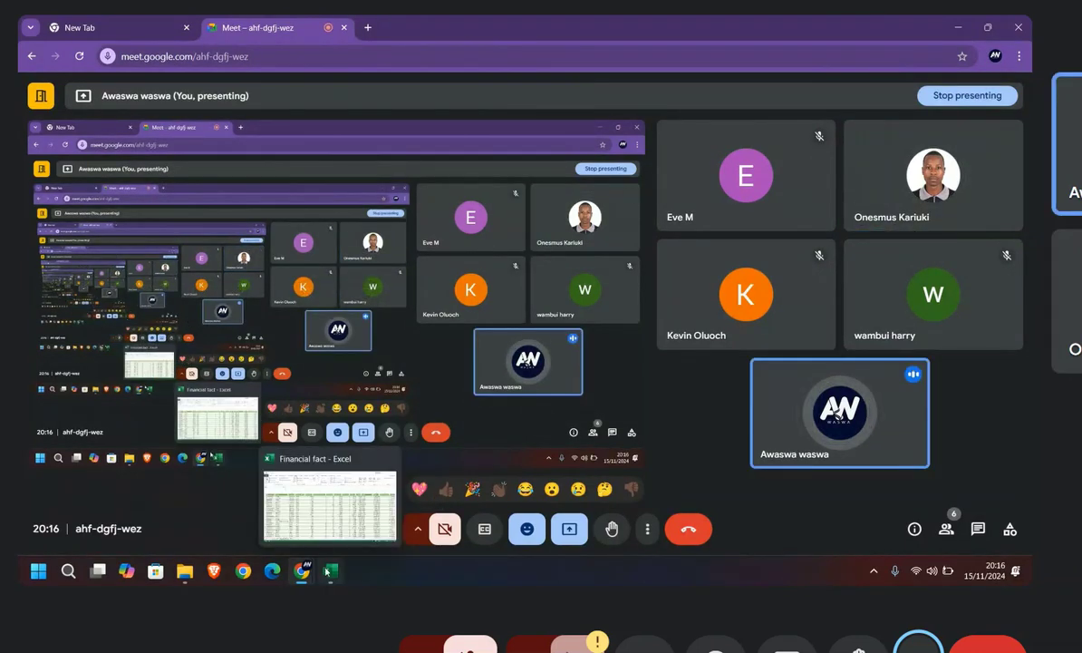
{"action": "left_click", "coordinate": [336, 518]}
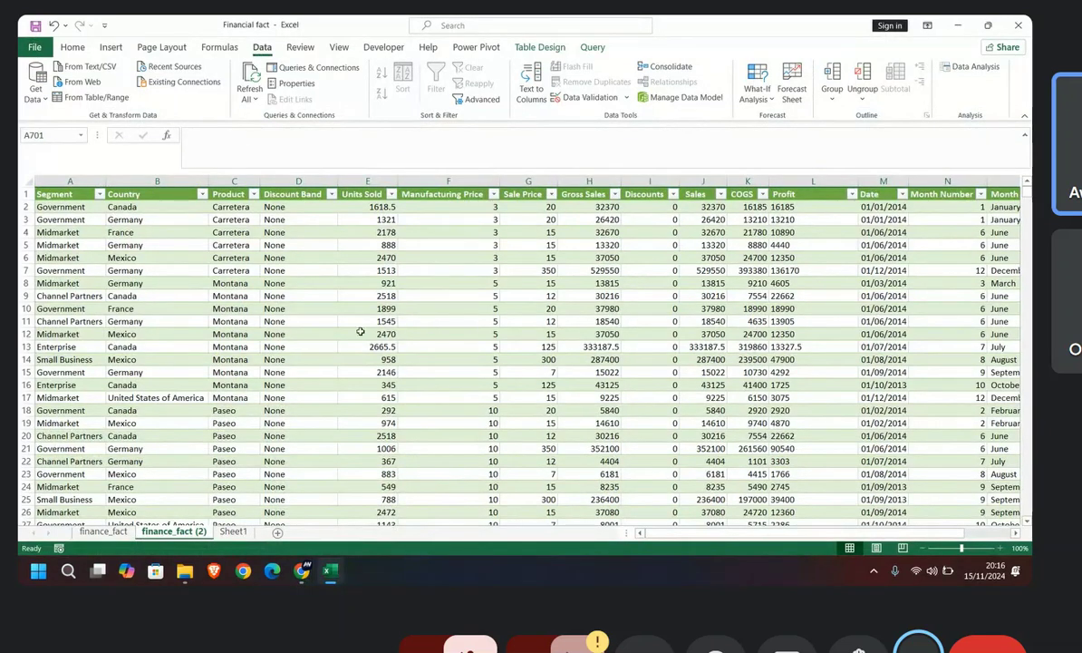
Step: On Sheet1, connect to the Dim data workbook in the data analy folder as a new data source
{"action": "left_click", "coordinate": [233, 531]}
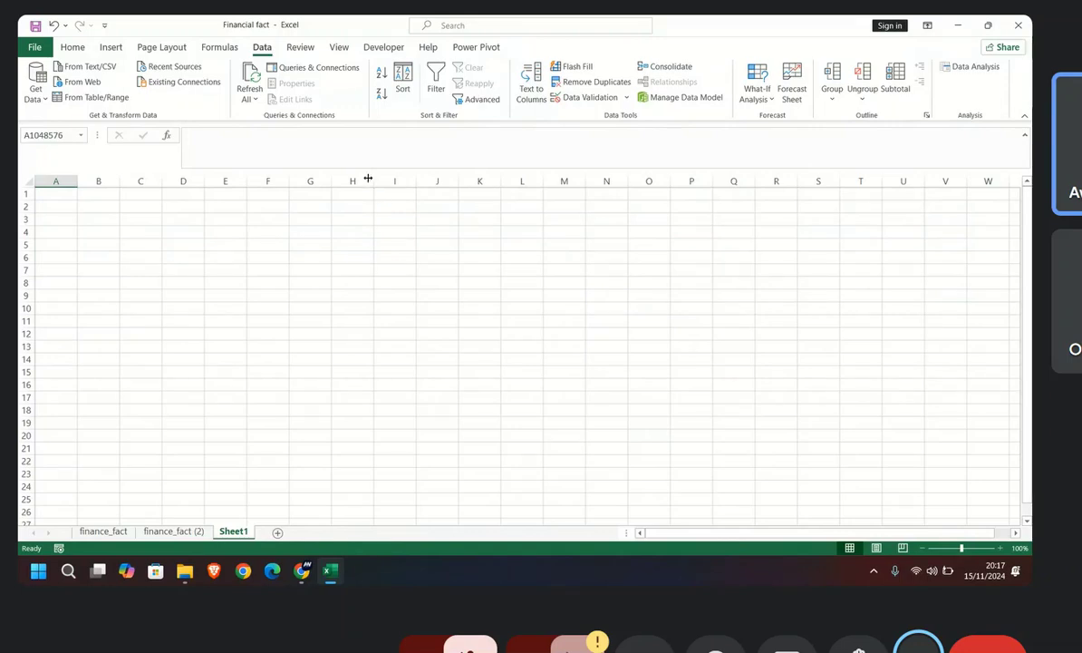
{"action": "left_click", "coordinate": [36, 87]}
{"action": "mouse_move", "coordinate": [101, 125]}
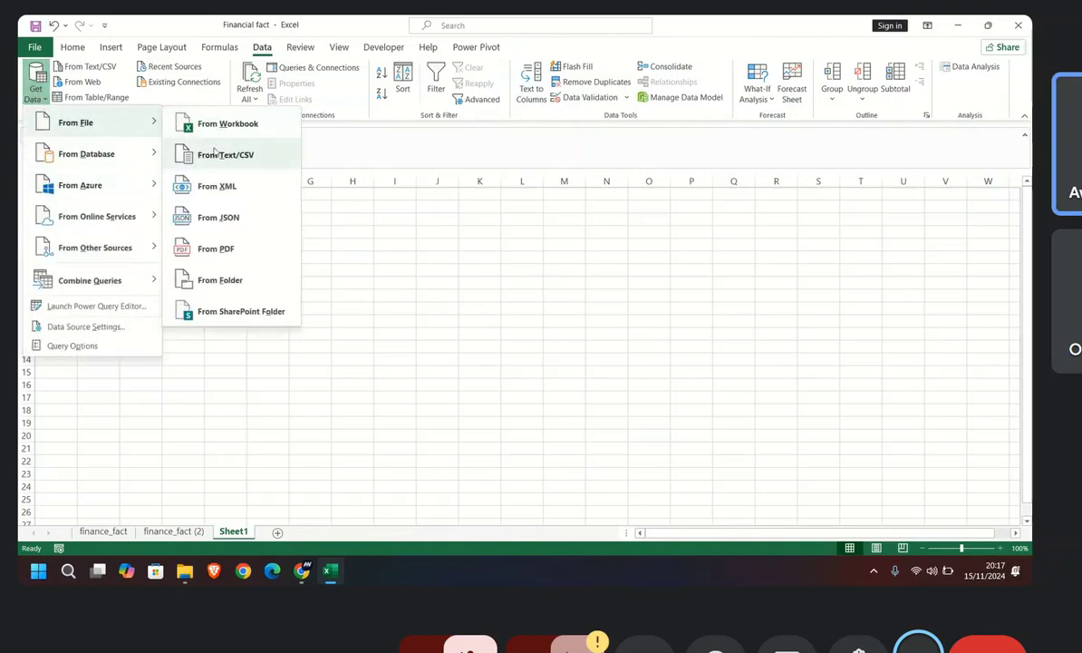
{"action": "left_click", "coordinate": [227, 124]}
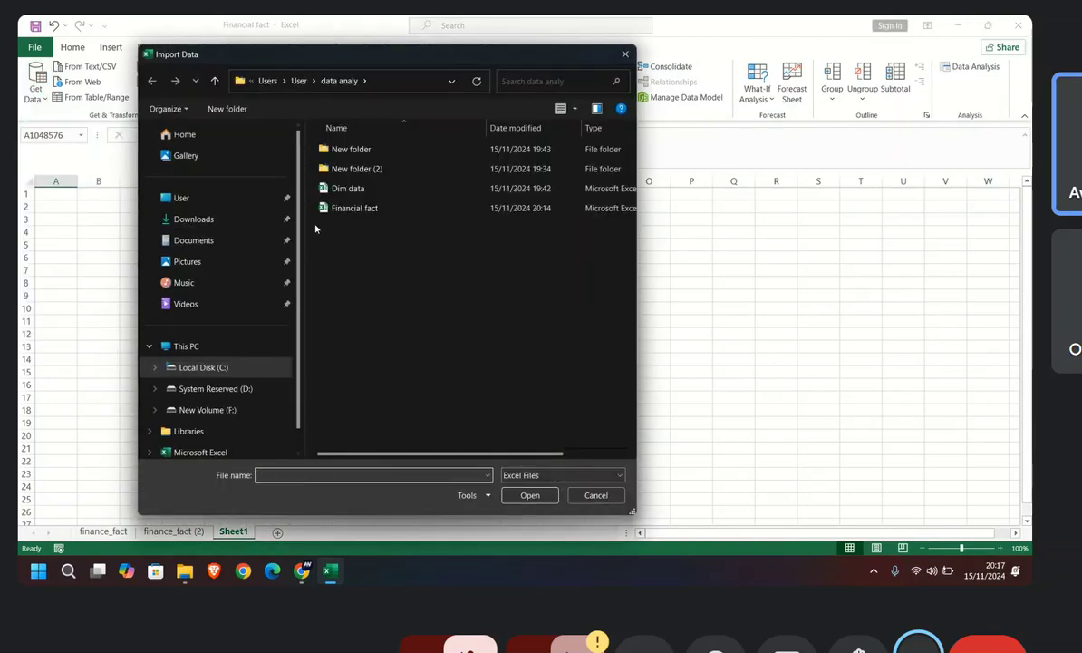
{"action": "double_click", "coordinate": [352, 188]}
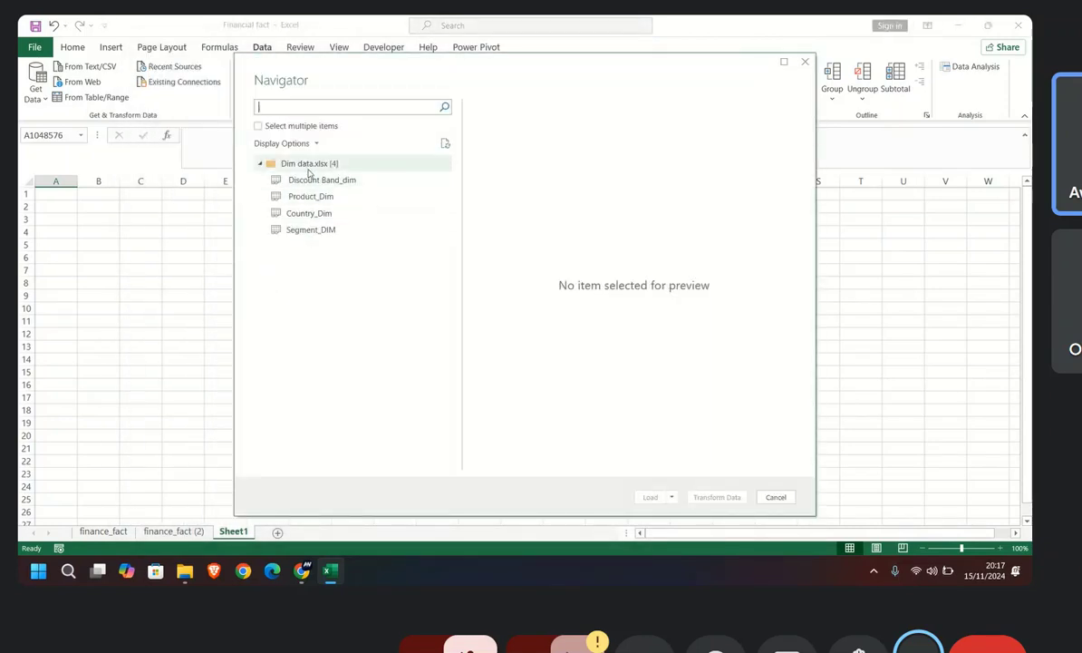
Step: Open the Discount Band_dim table for transformation, rename its Column1 header to id, and load it into the workbook
{"action": "key", "text": "Escape"}
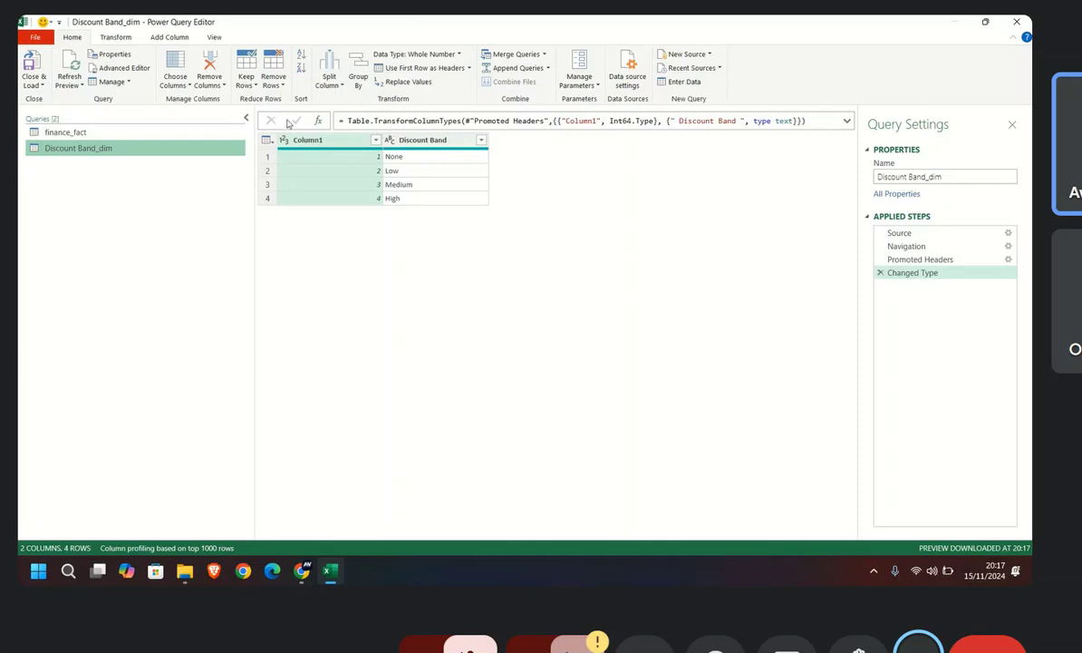
{"action": "double_click", "coordinate": [338, 141]}
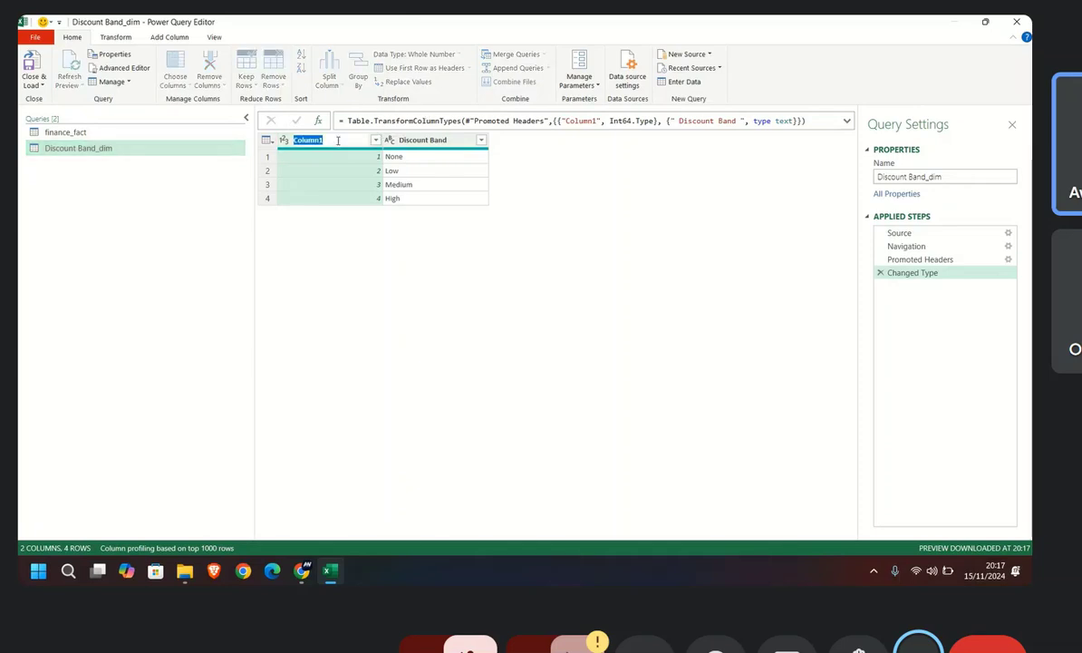
{"action": "type", "text": "id"}
{"action": "key", "text": "Return"}
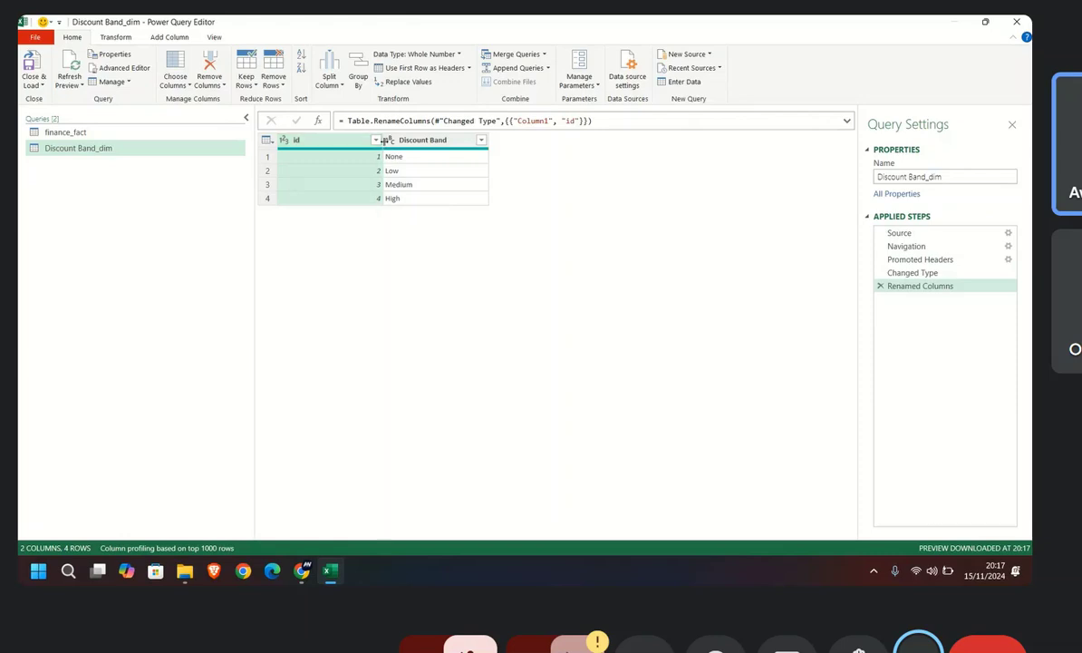
{"action": "left_click", "coordinate": [28, 63]}
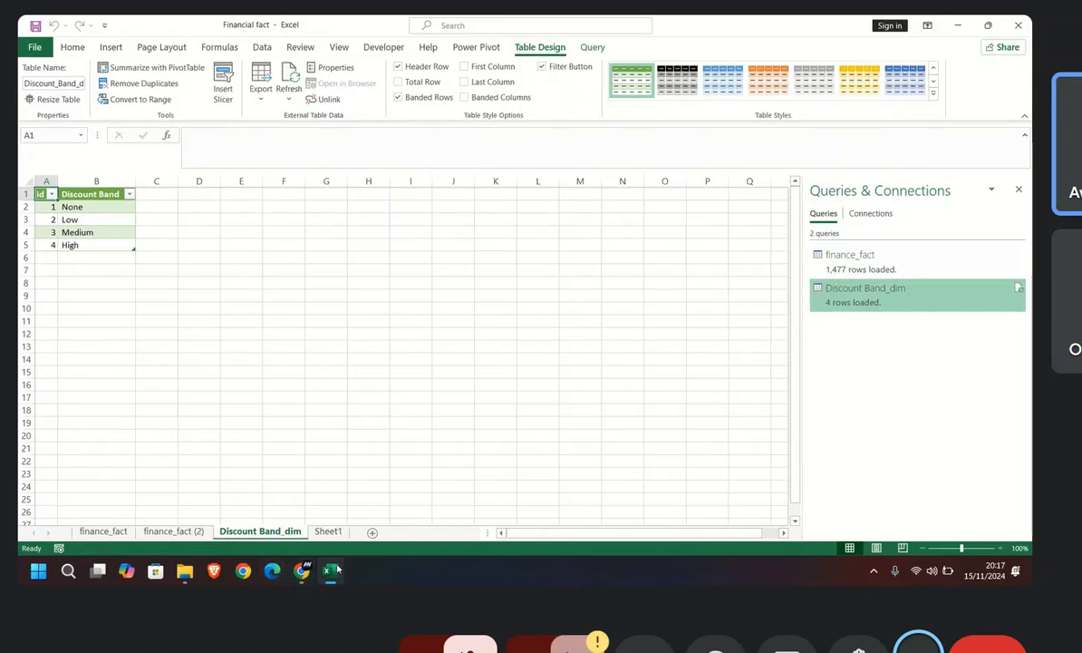
Step: Connect to the Dim data workbook again and open its Product_Dim table in the Power Query Editor
{"action": "mouse_move", "coordinate": [326, 572]}
{"action": "left_click", "coordinate": [262, 47]}
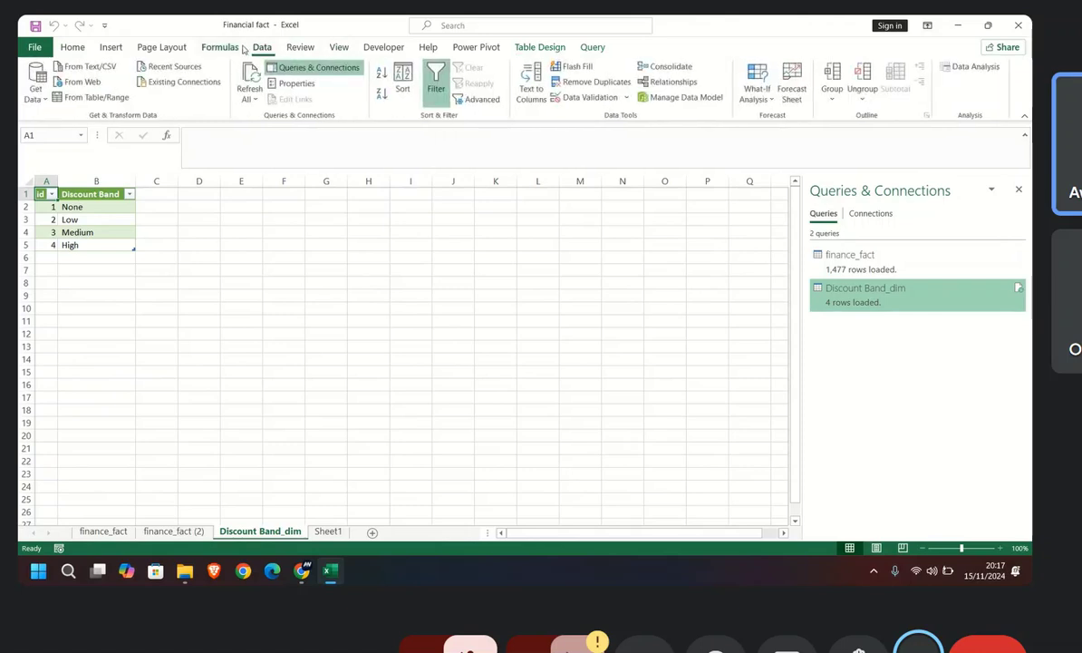
{"action": "left_click", "coordinate": [37, 88]}
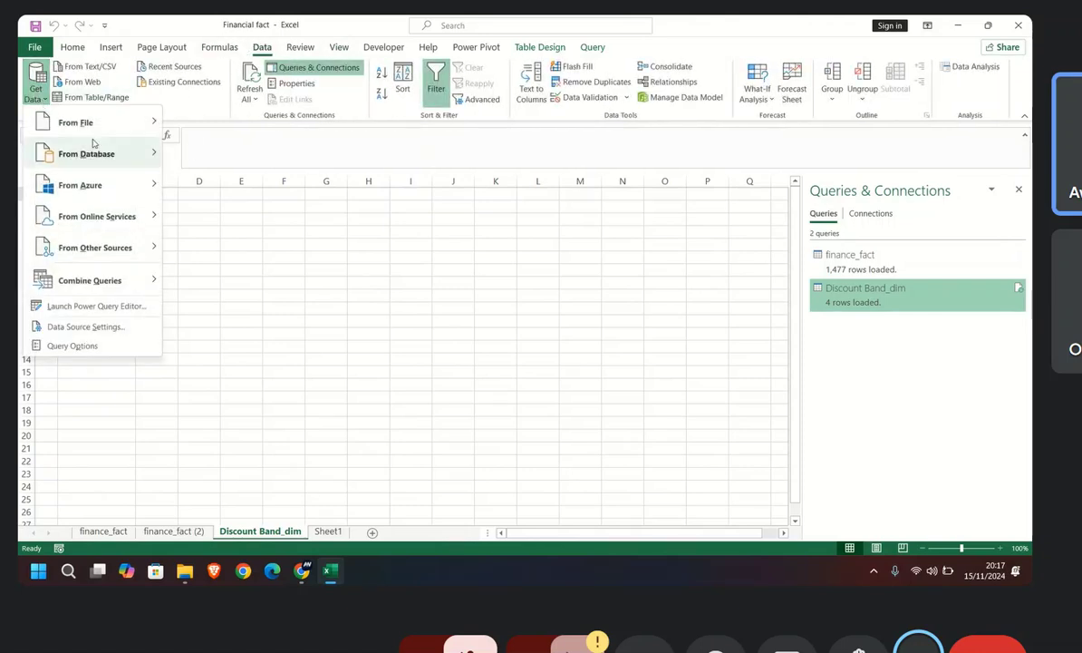
{"action": "mouse_move", "coordinate": [98, 131]}
{"action": "left_click", "coordinate": [200, 123]}
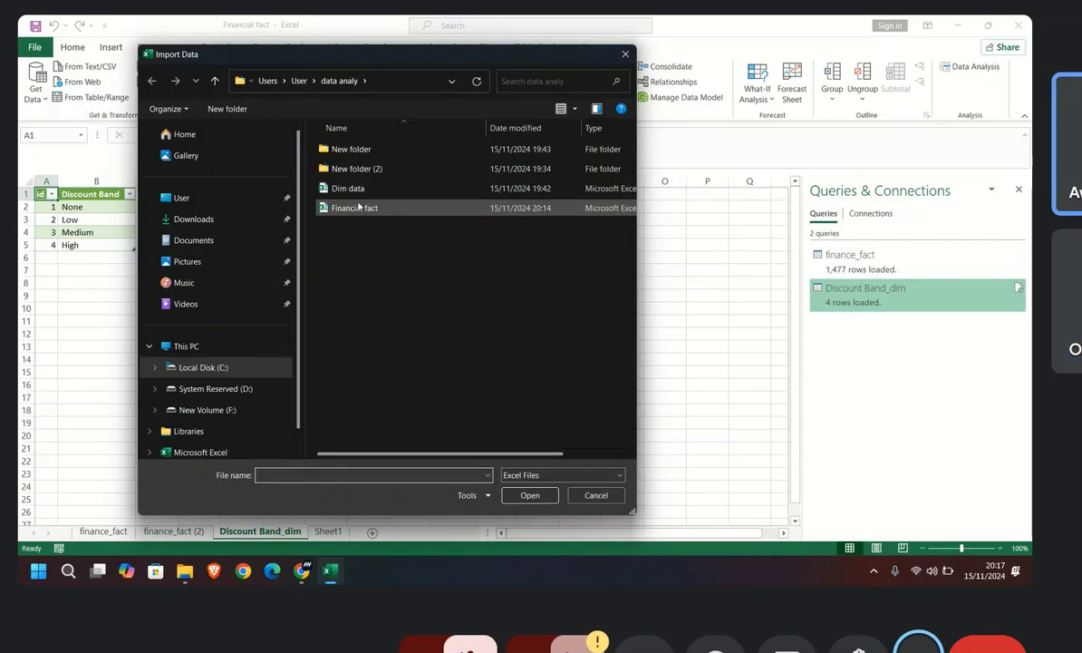
{"action": "double_click", "coordinate": [338, 188]}
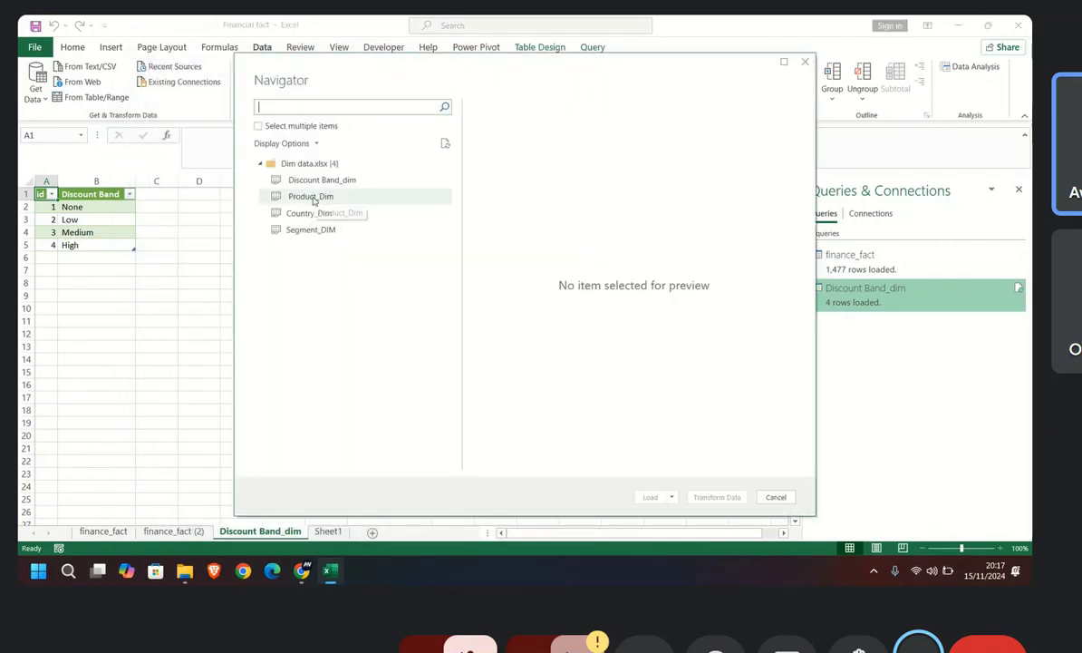
{"action": "double_click", "coordinate": [315, 201]}
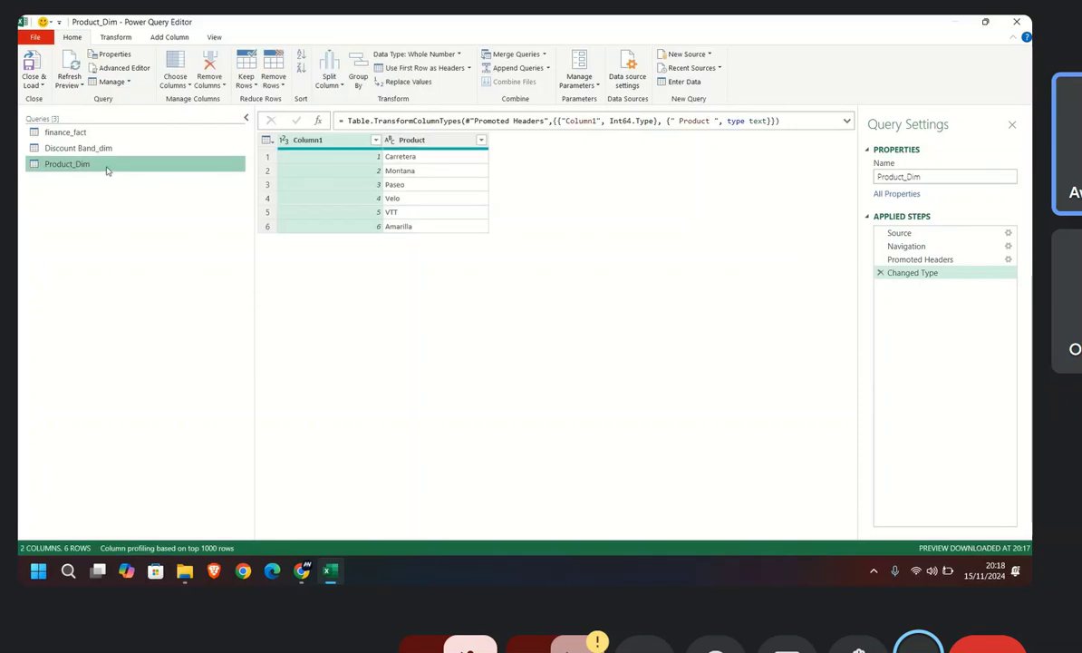
Step: Rename Column1 of the Product_Dim query to id and load the table into the workbook
{"action": "double_click", "coordinate": [330, 140]}
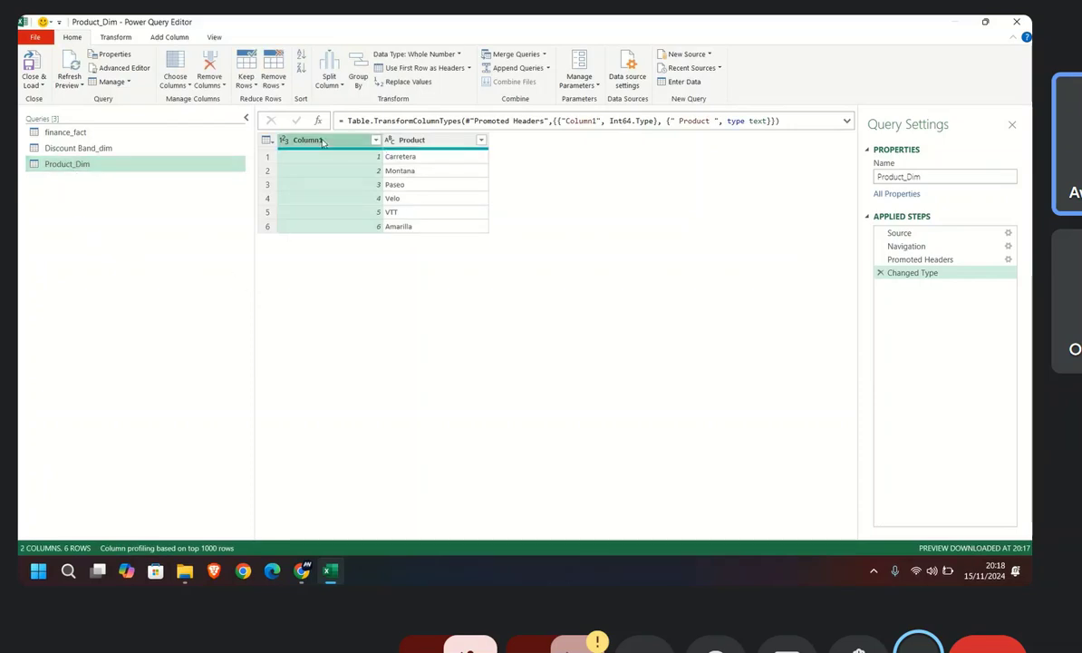
{"action": "type", "text": "id"}
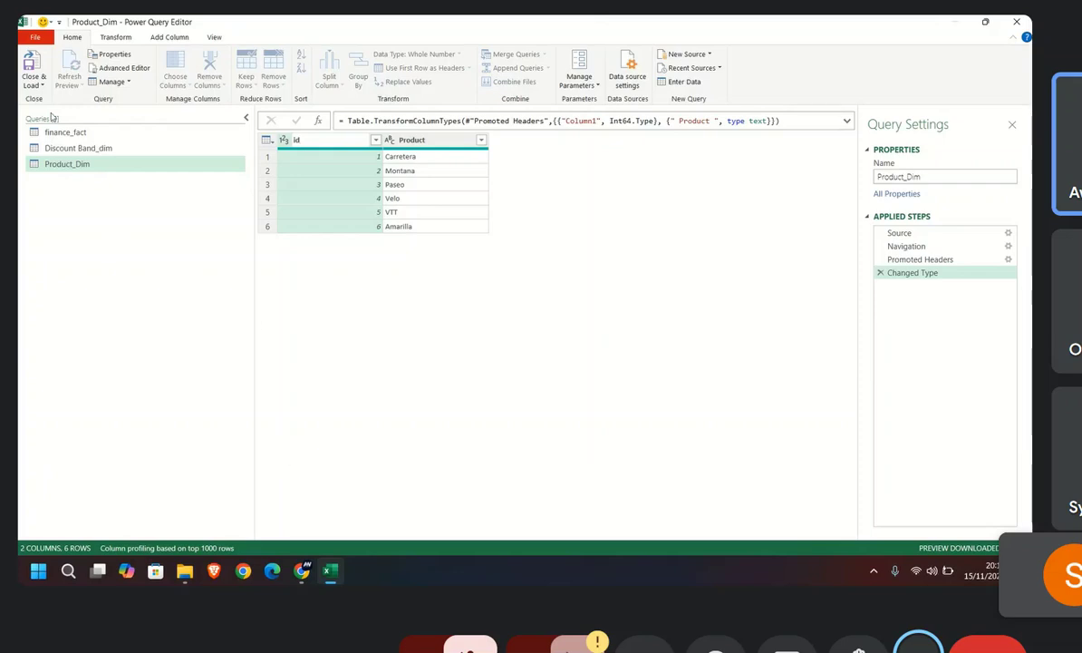
{"action": "left_click", "coordinate": [37, 70]}
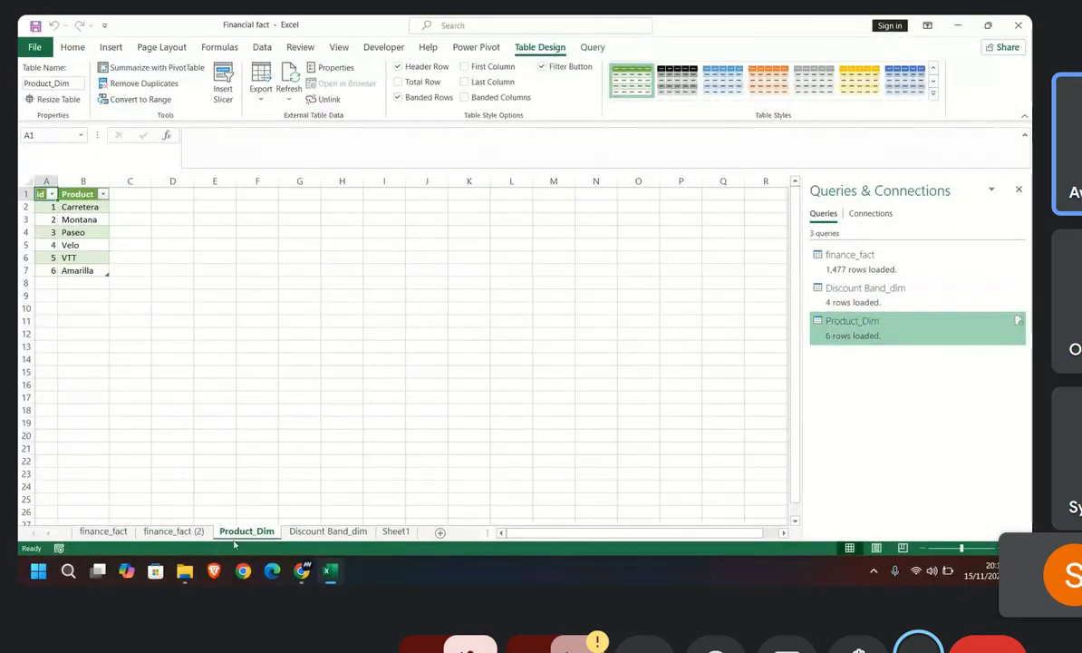
Step: Connect to the Dim data workbook once more and open its Country_Dim table in the Power Query Editor
{"action": "mouse_move", "coordinate": [329, 576]}
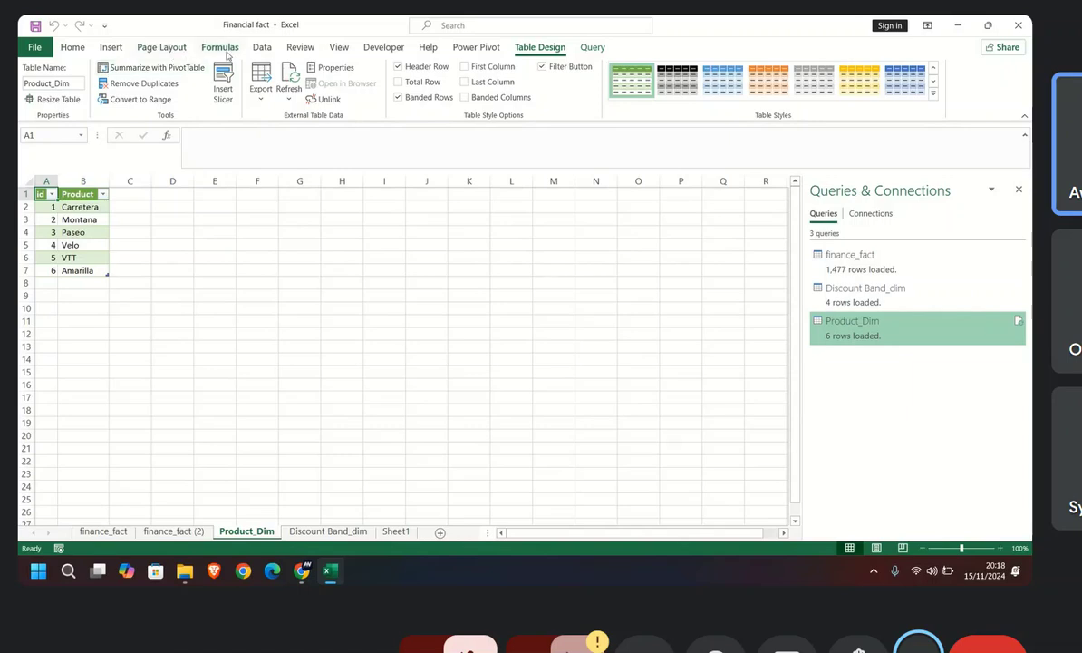
{"action": "left_click", "coordinate": [261, 47]}
{"action": "left_click", "coordinate": [40, 97]}
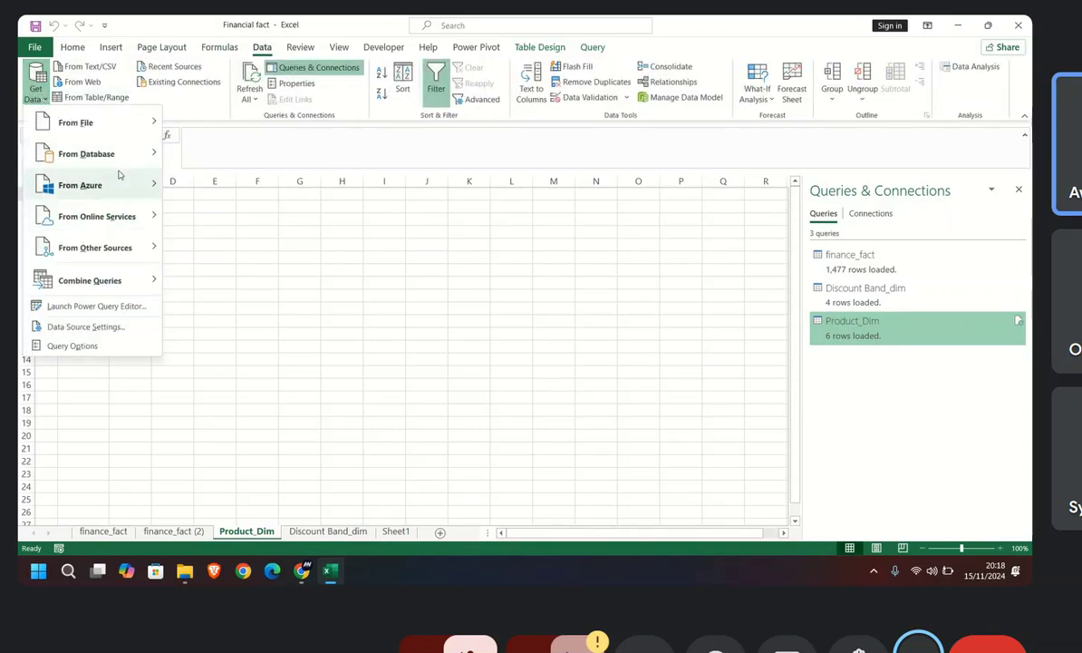
{"action": "mouse_move", "coordinate": [153, 119]}
{"action": "left_click", "coordinate": [195, 121]}
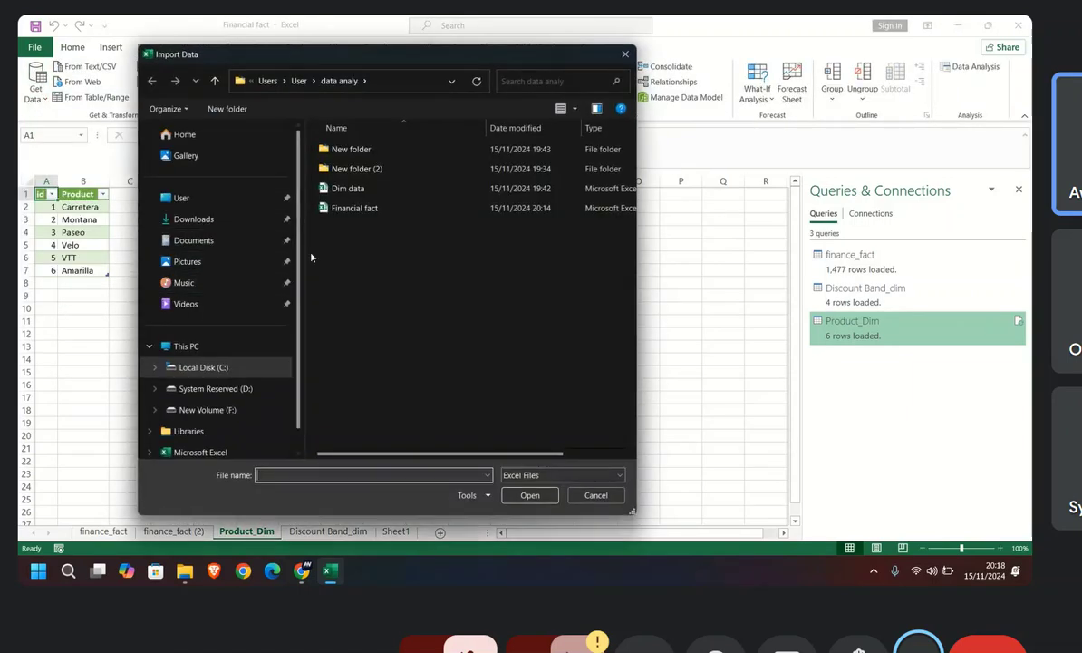
{"action": "double_click", "coordinate": [345, 187]}
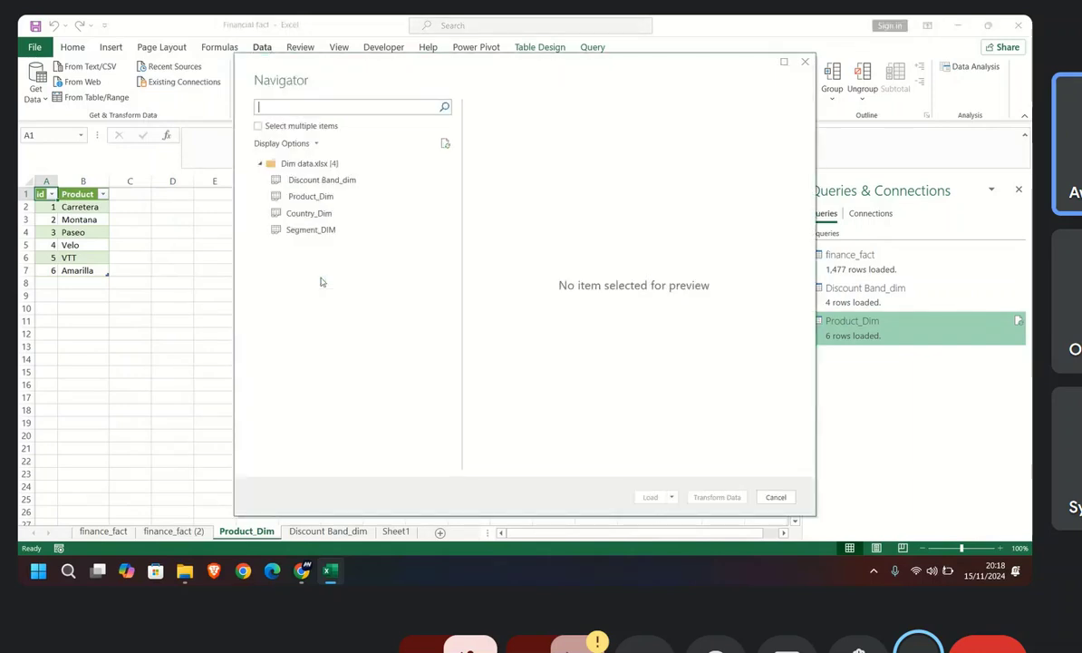
{"action": "double_click", "coordinate": [313, 216]}
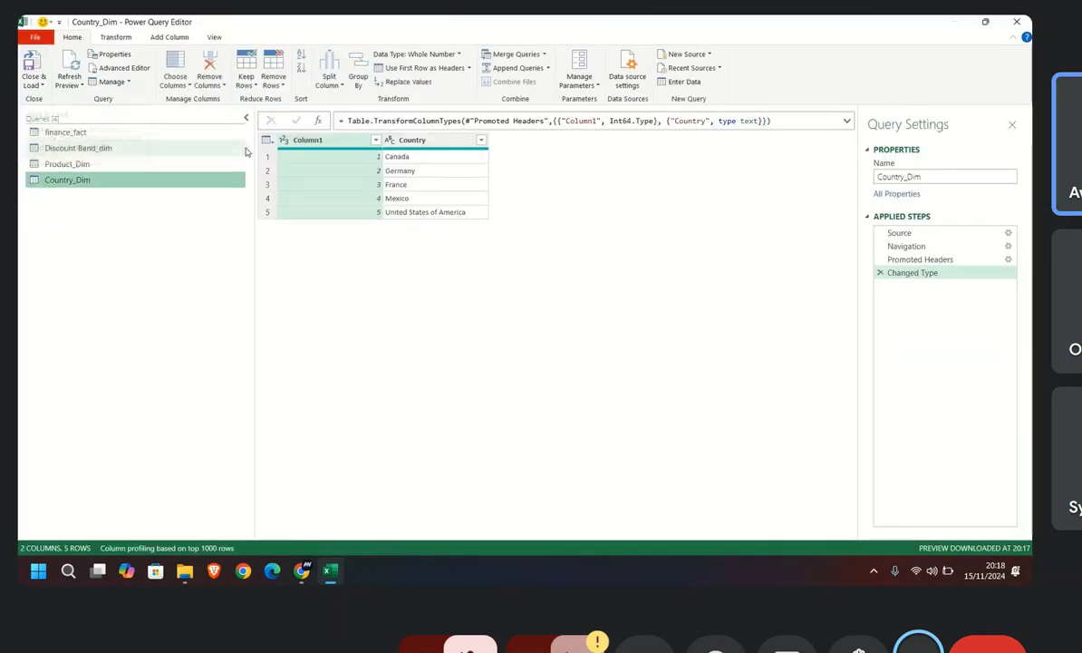
Step: Rename Column1 of the Country_Dim query to id and load the table into the workbook
{"action": "double_click", "coordinate": [345, 140]}
{"action": "type", "text": "Id"}
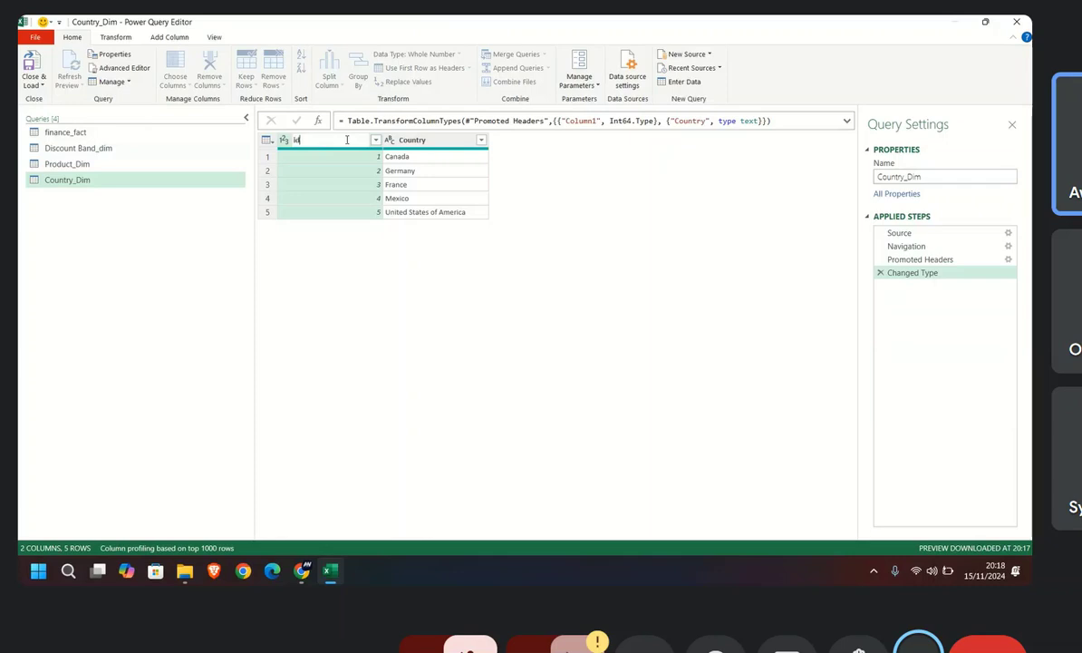
{"action": "left_click", "coordinate": [32, 84]}
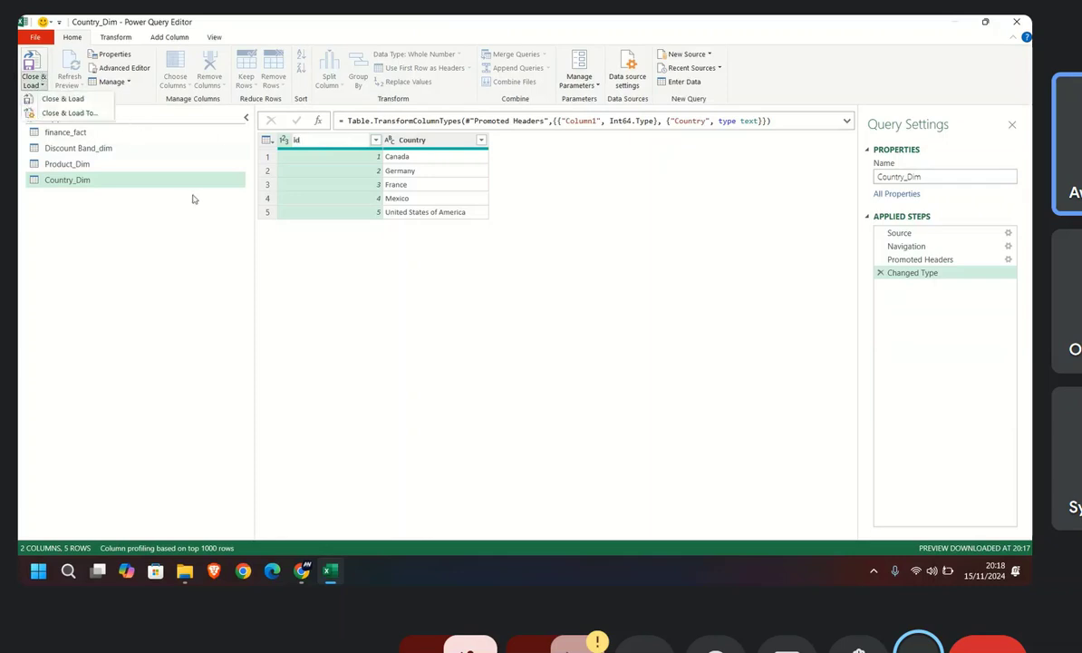
{"action": "left_click", "coordinate": [63, 98]}
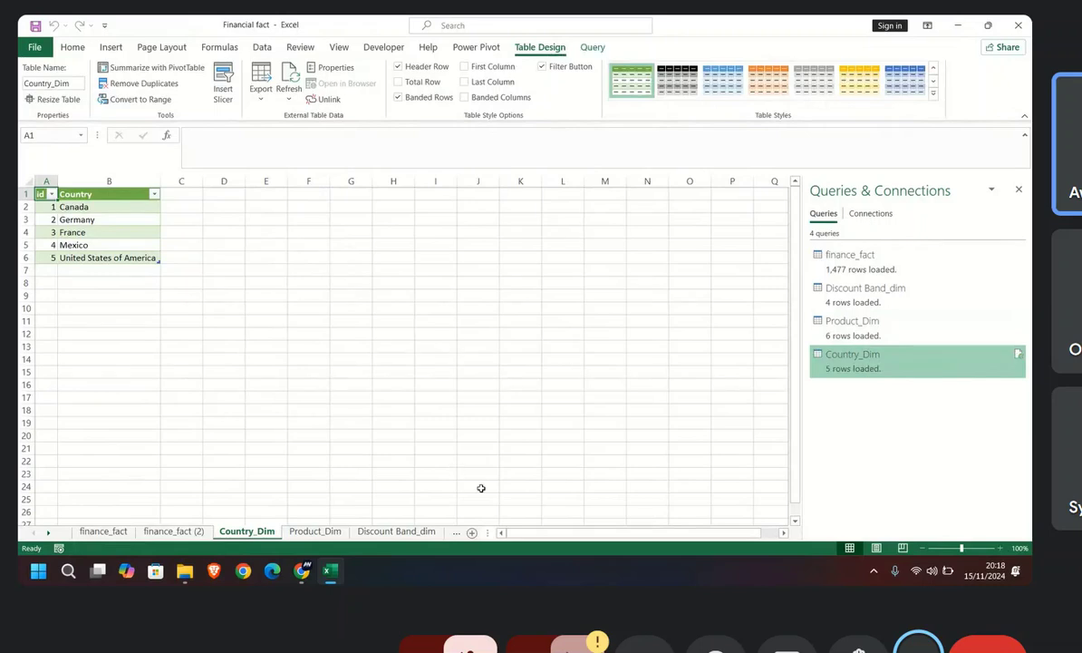
Step: From the Discount Band_dim sheet, connect to the Dim data workbook and open its Segment_DIM table in the Power Query Editor
{"action": "left_click", "coordinate": [382, 531]}
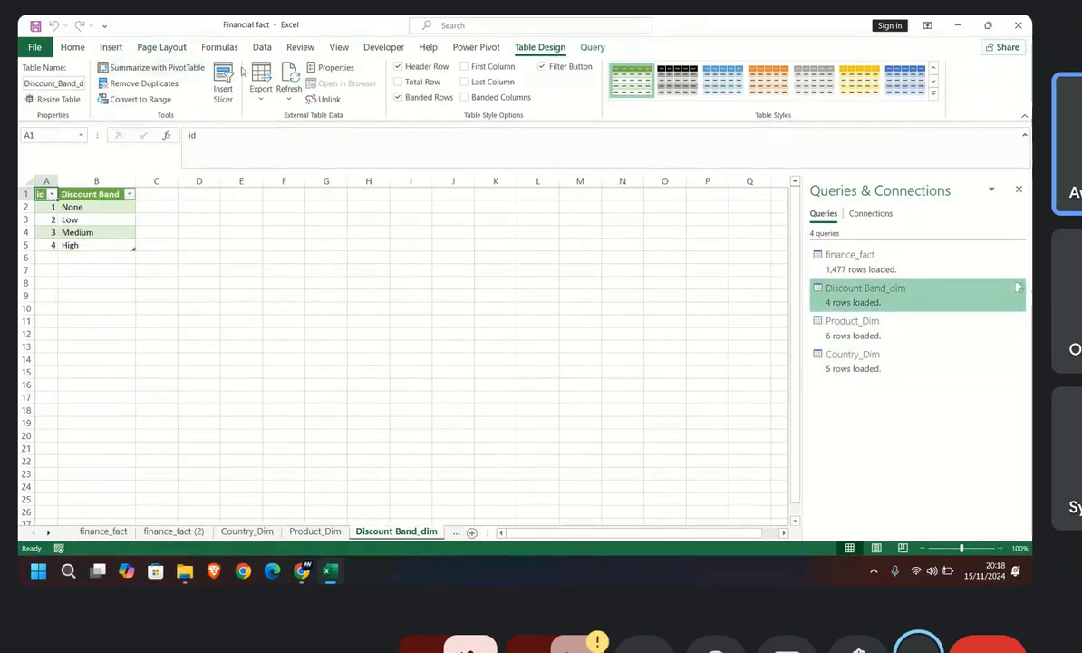
{"action": "left_click", "coordinate": [262, 47]}
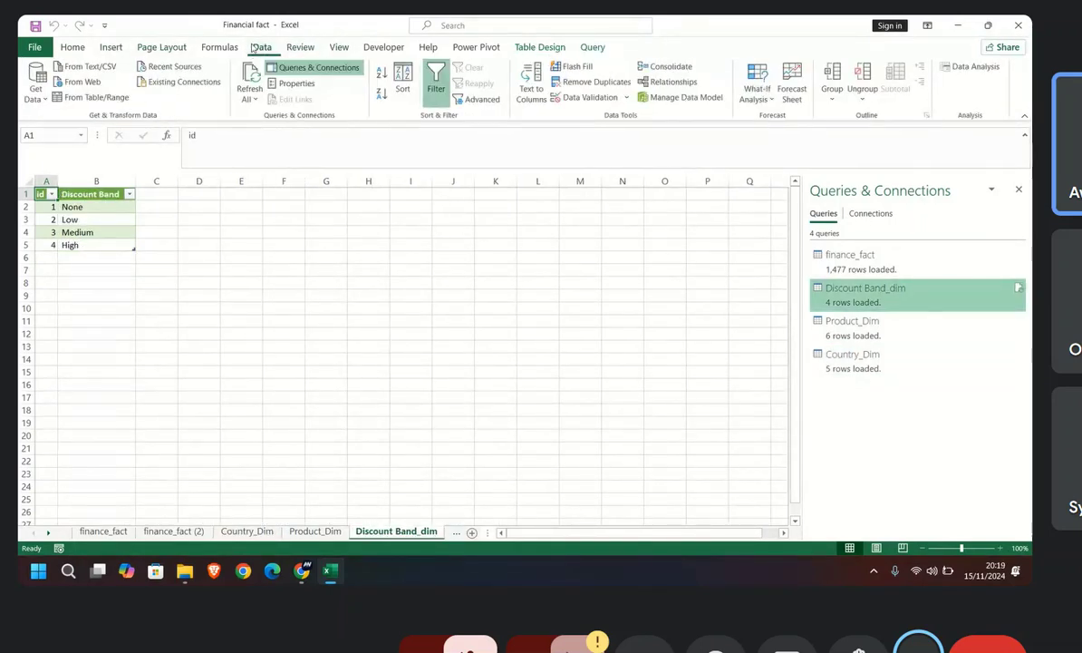
{"action": "left_click", "coordinate": [36, 86]}
{"action": "mouse_move", "coordinate": [91, 122]}
{"action": "left_click", "coordinate": [205, 127]}
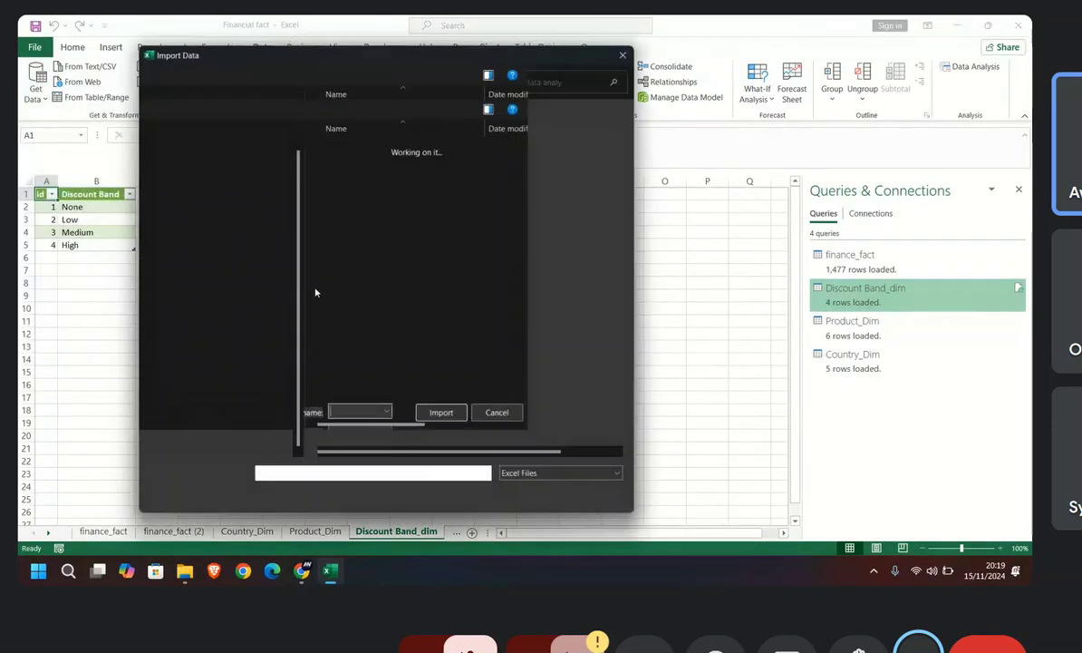
{"action": "left_click", "coordinate": [364, 209]}
{"action": "double_click", "coordinate": [355, 190]}
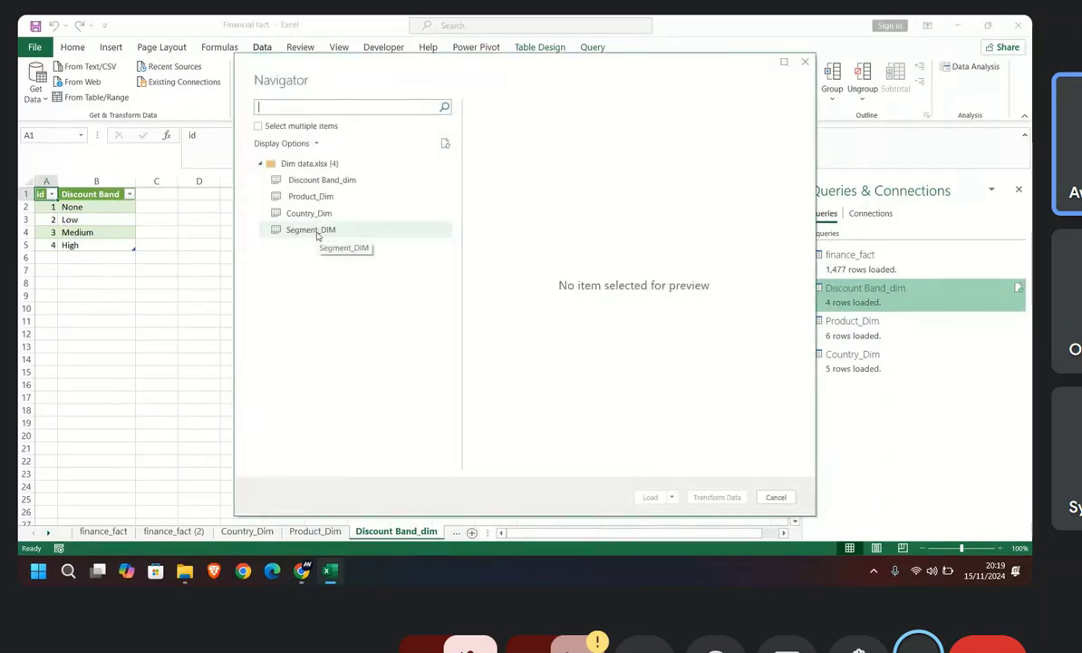
{"action": "key", "text": "Escape"}
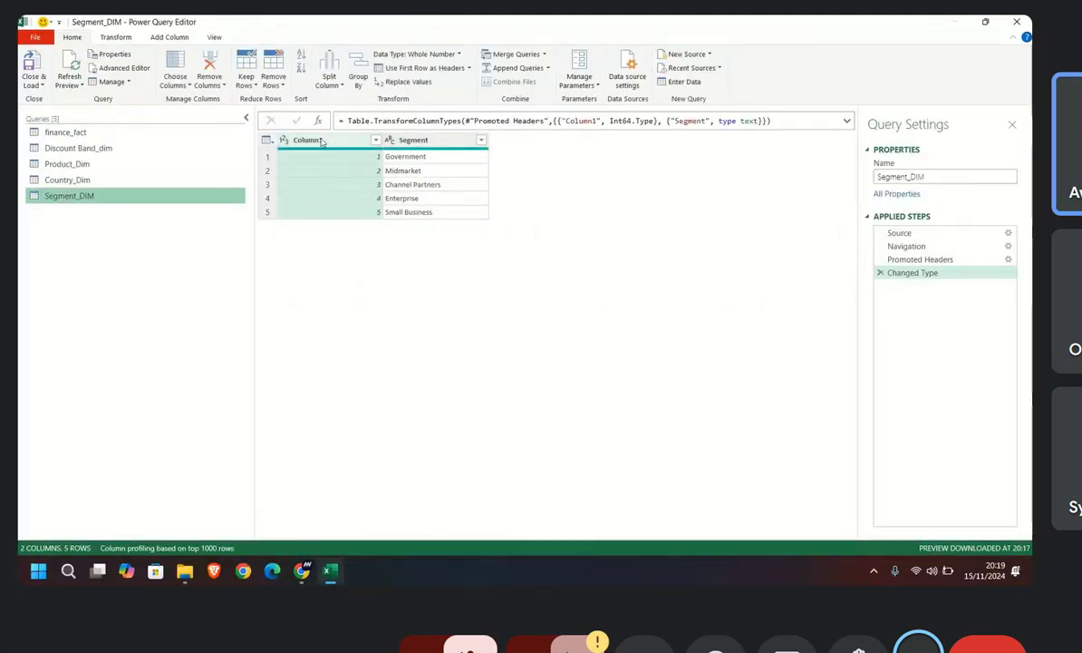
Step: Rename Column1 of the Segment_DIM query to id and load the table into the workbook
{"action": "double_click", "coordinate": [307, 140]}
{"action": "key", "text": "BackSpace"}
{"action": "type", "text": "id"}
{"action": "key", "text": "Return"}
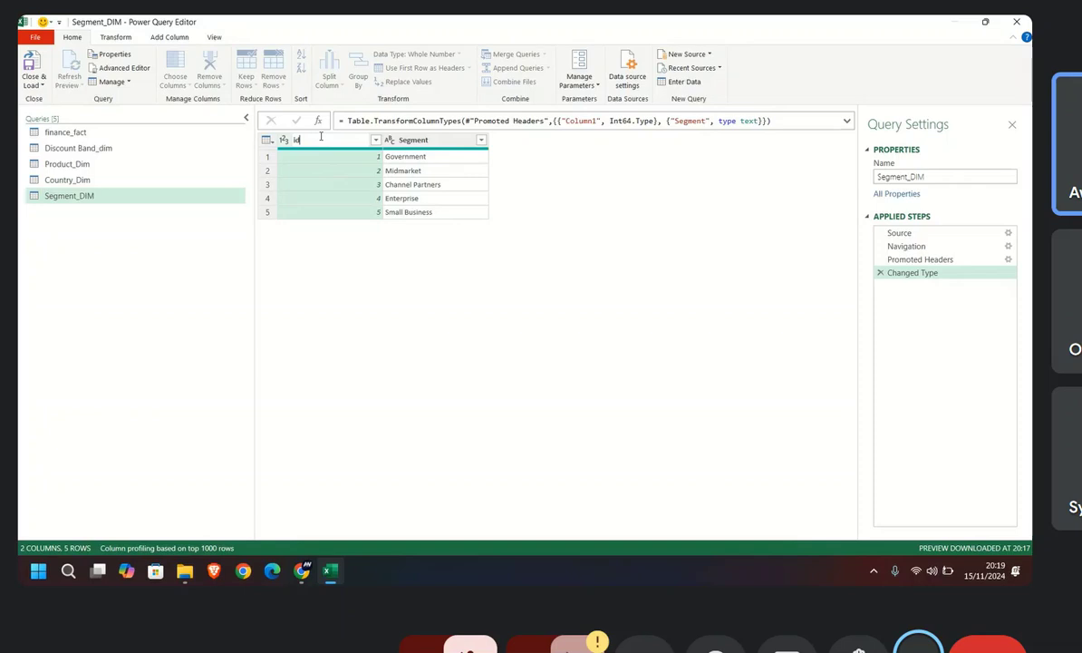
{"action": "left_click", "coordinate": [33, 71]}
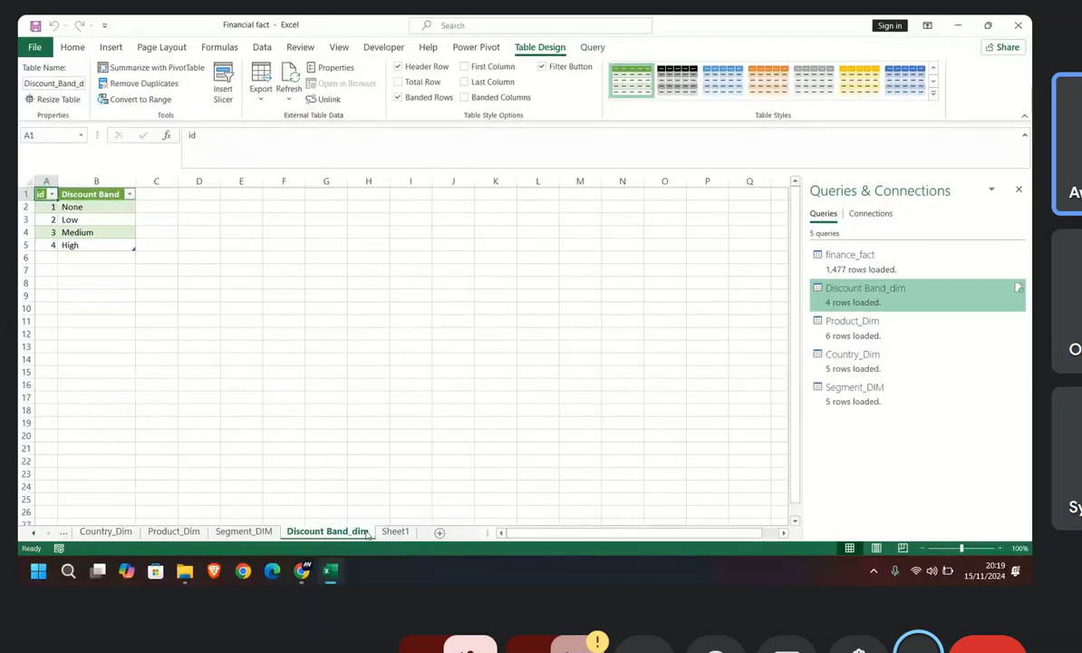
Step: Delete the empty Sheet1 from the Financial fact workbook
{"action": "left_click", "coordinate": [395, 532]}
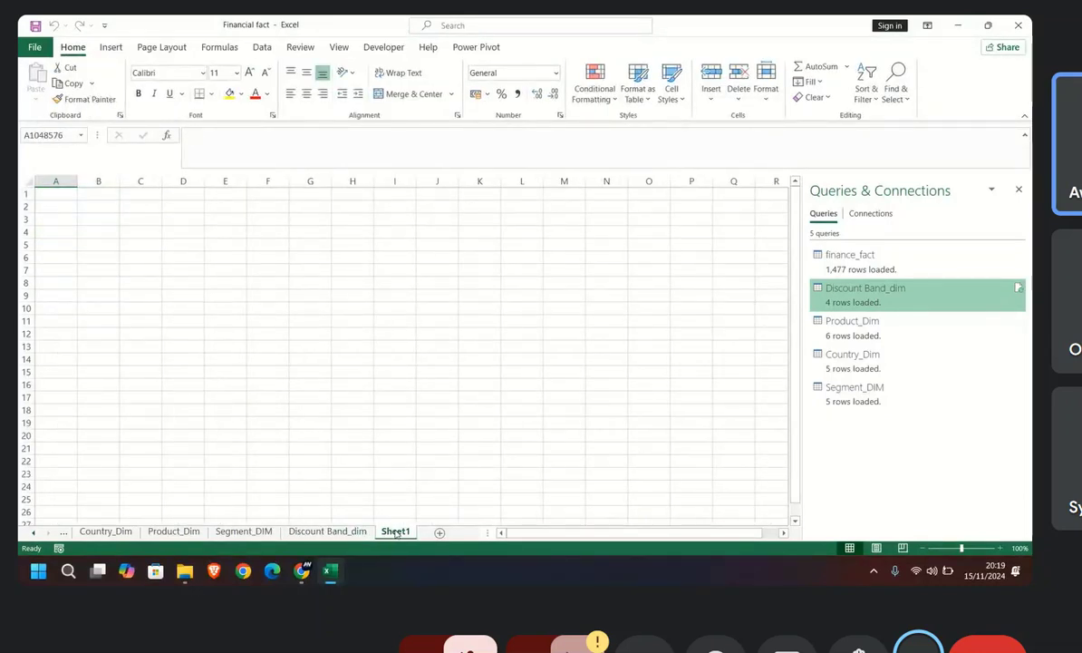
{"action": "right_click", "coordinate": [395, 532]}
{"action": "left_click", "coordinate": [440, 366]}
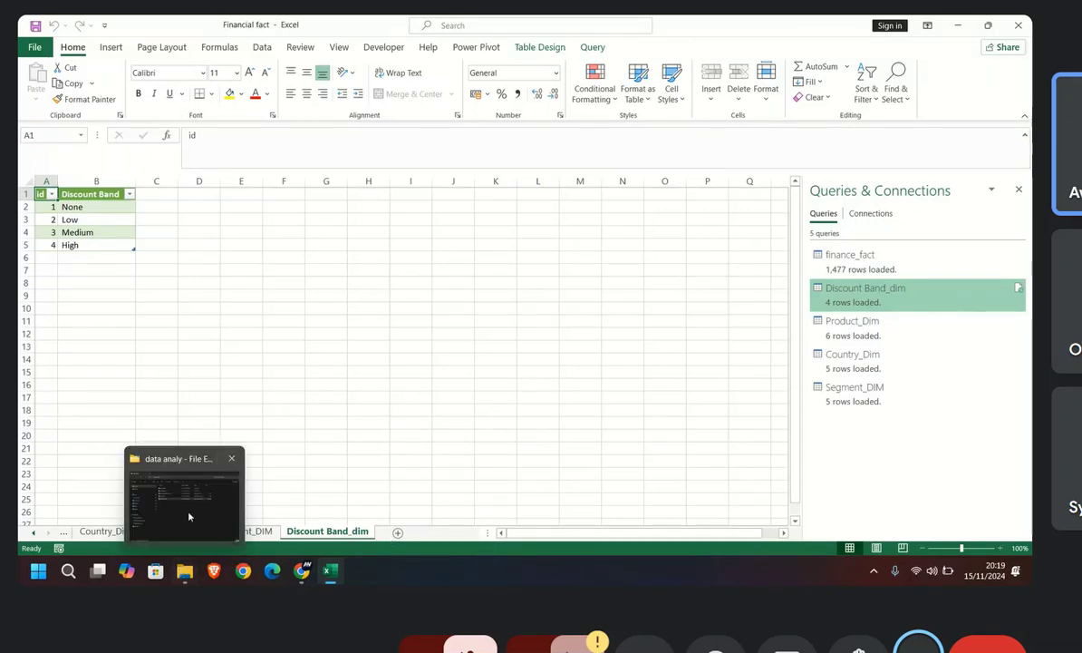
Step: Switch to the Google Meet call, mute the microphone and turn it back on, and return to the Financial fact workbook in Excel
{"action": "left_click", "coordinate": [175, 476]}
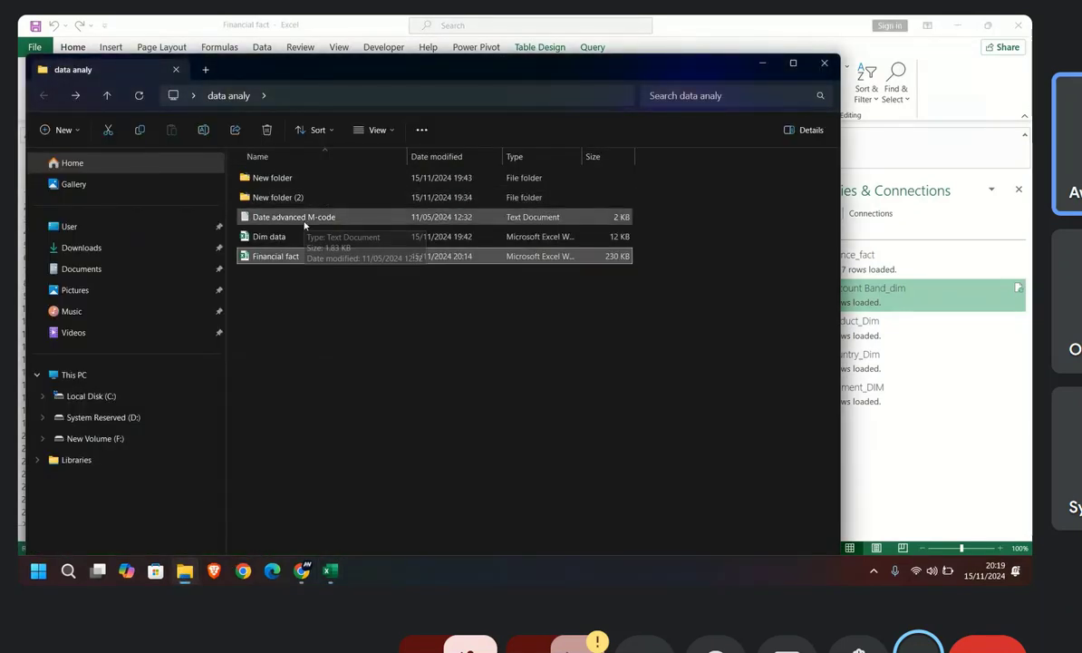
{"action": "left_click", "coordinate": [302, 570]}
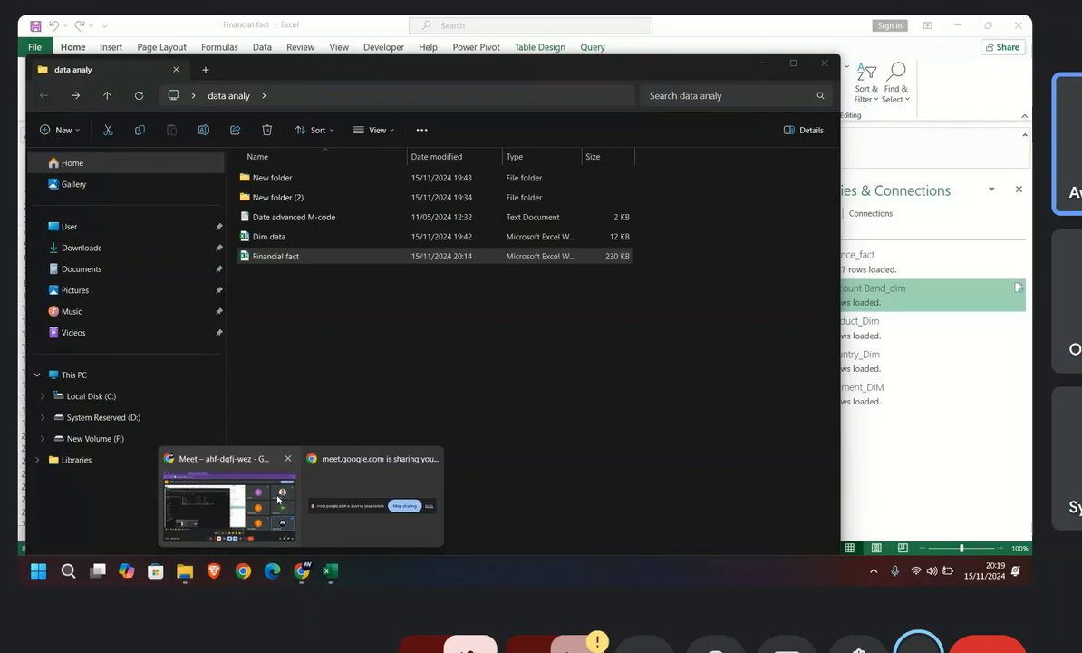
{"action": "left_click", "coordinate": [226, 499]}
{"action": "left_click", "coordinate": [382, 530]}
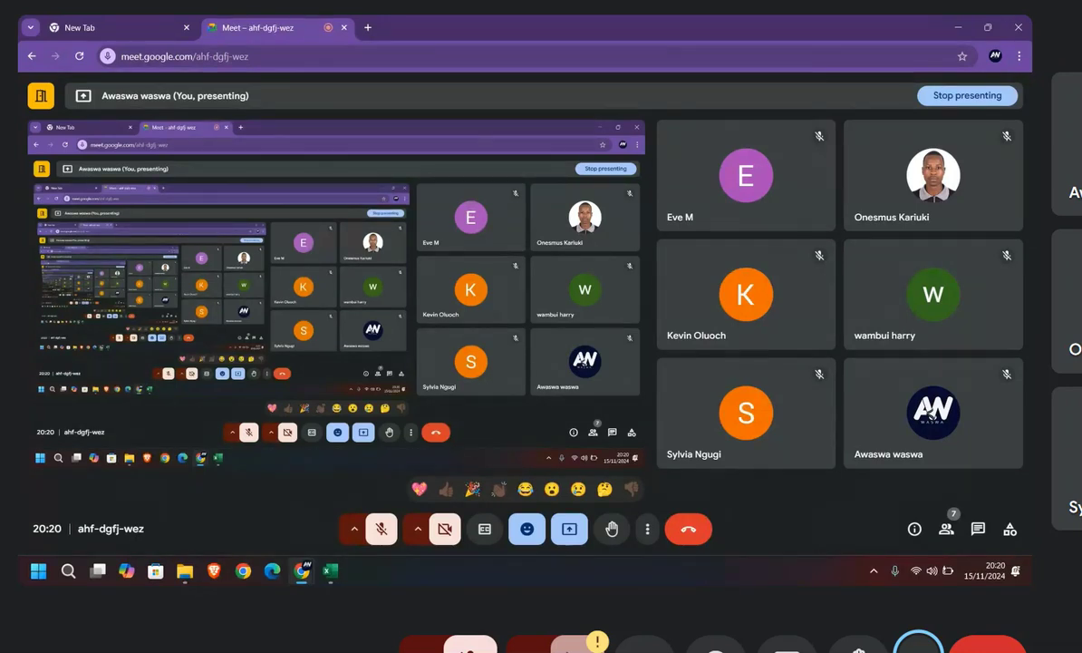
{"action": "left_click", "coordinate": [379, 541]}
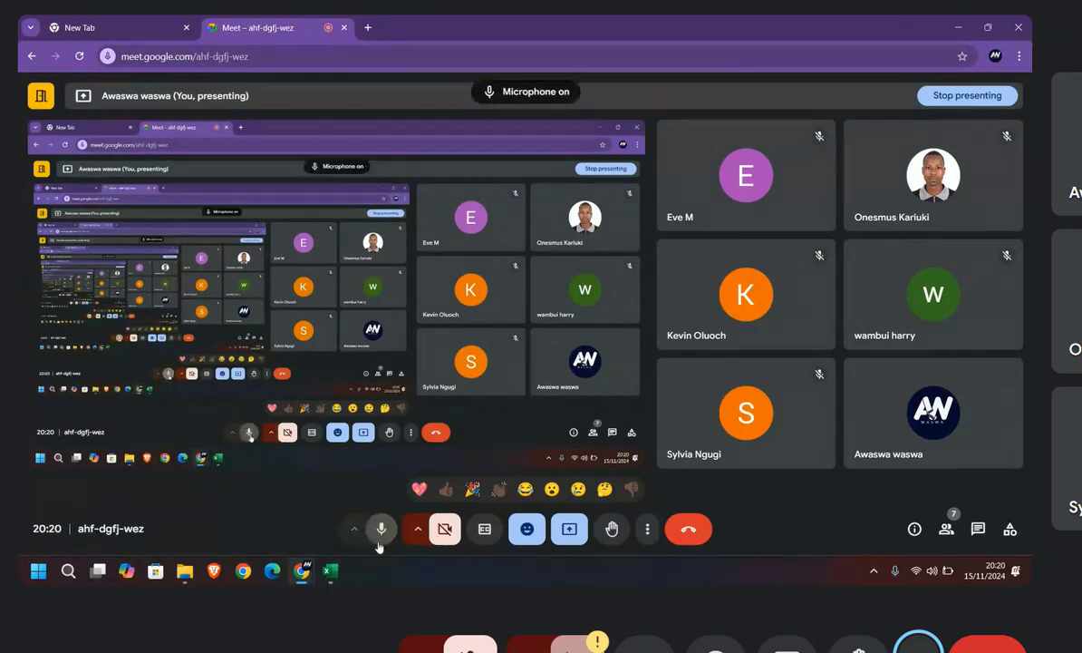
{"action": "left_click", "coordinate": [335, 571]}
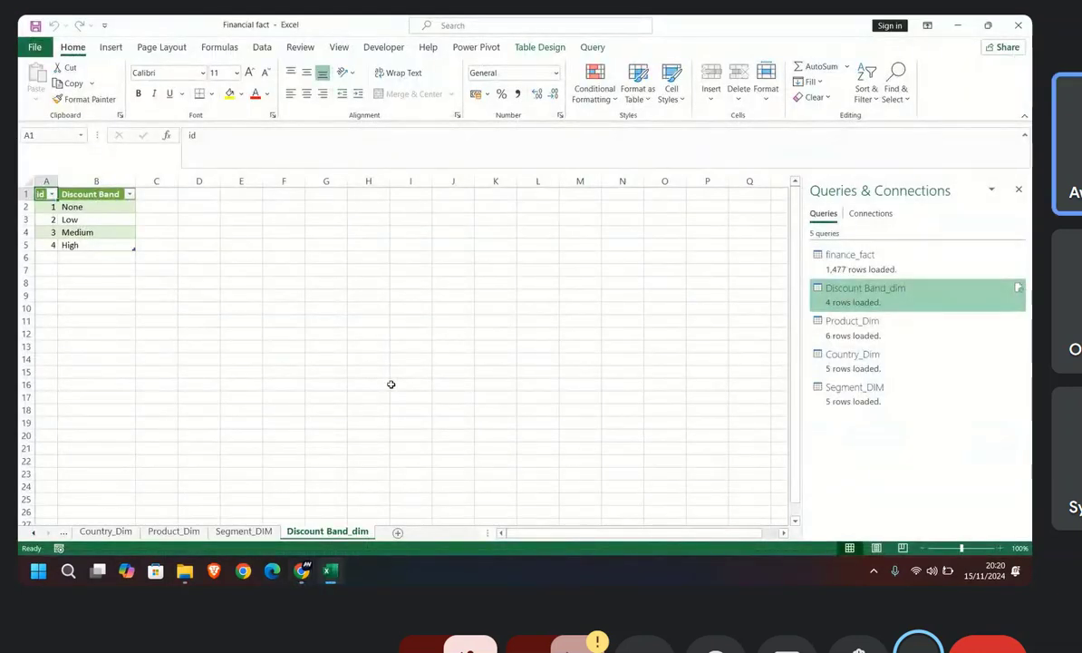
Step: Open the date script text file from the data analy folder, copy its entire M code, and return to the Financial fact workbook
{"action": "left_click", "coordinate": [184, 571]}
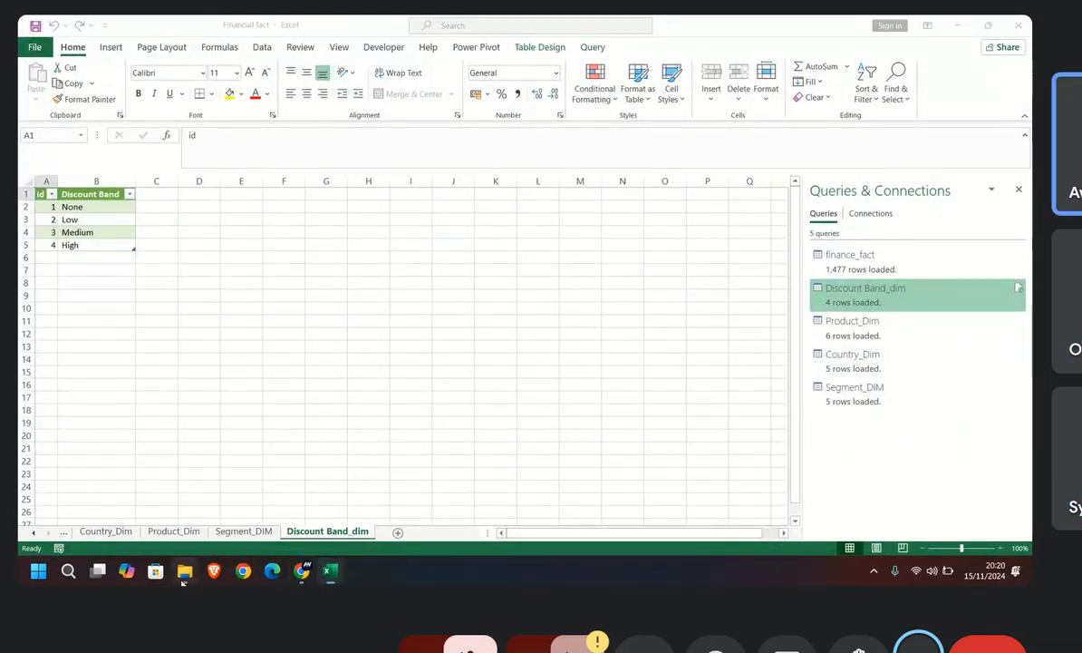
{"action": "double_click", "coordinate": [287, 218]}
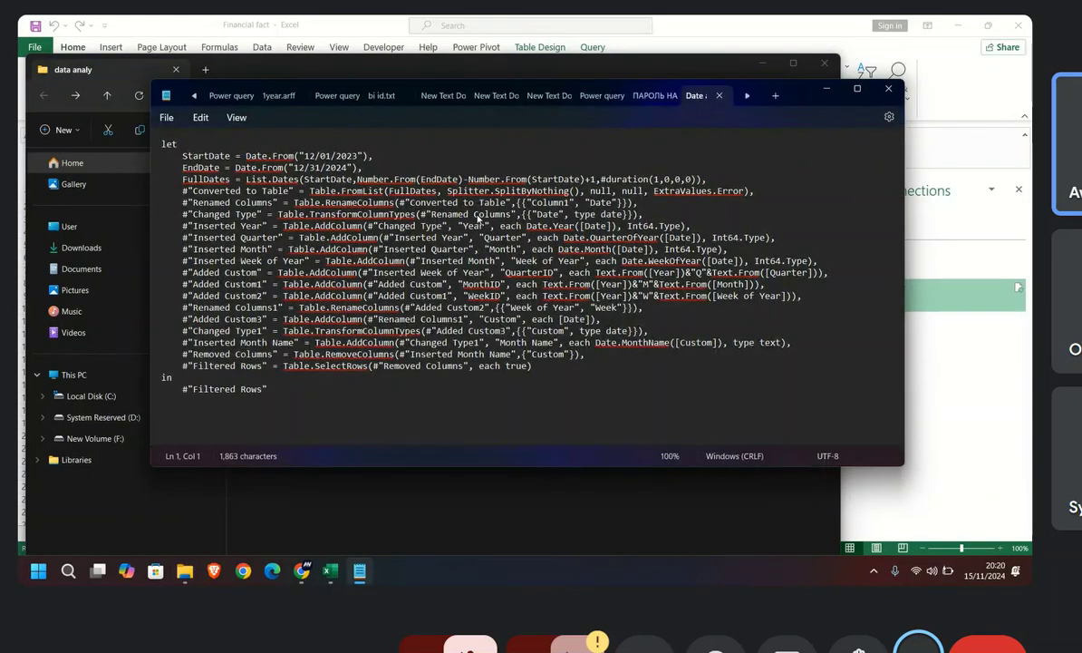
{"action": "left_click", "coordinate": [276, 392]}
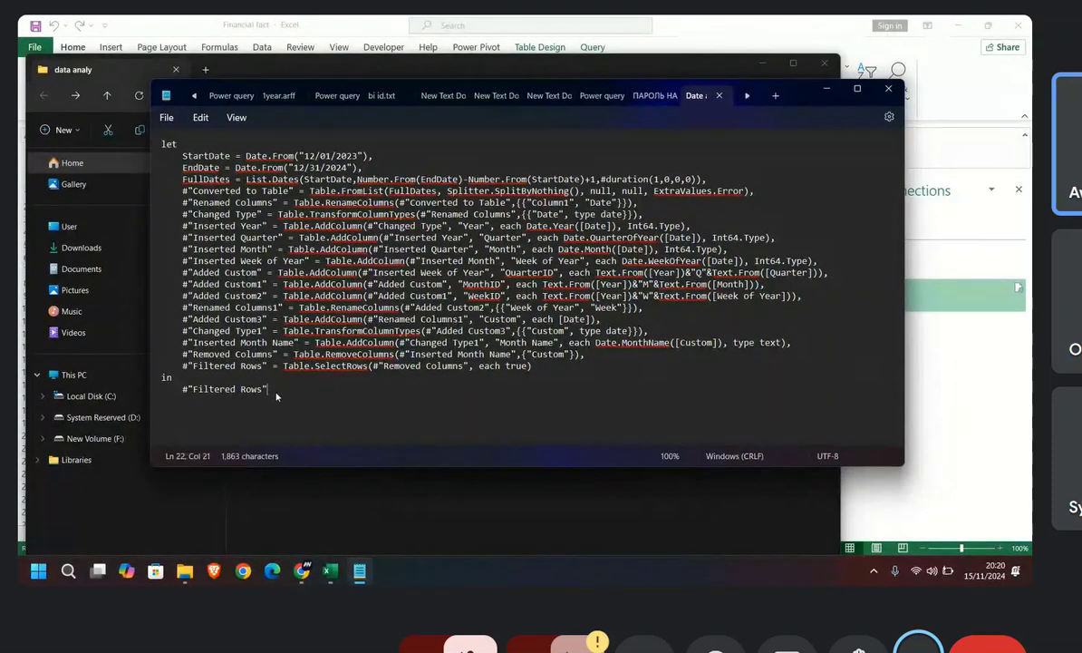
{"action": "left_click_drag", "start_coordinate": [271, 394], "coordinate": [157, 148]}
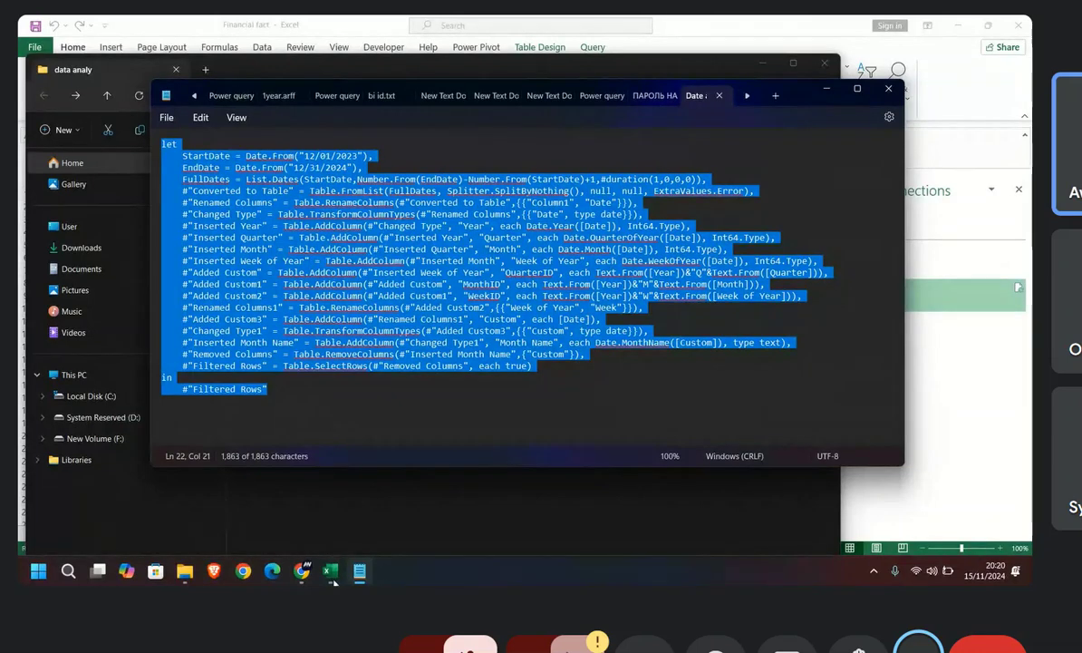
{"action": "mouse_move", "coordinate": [330, 570]}
{"action": "left_click", "coordinate": [345, 434]}
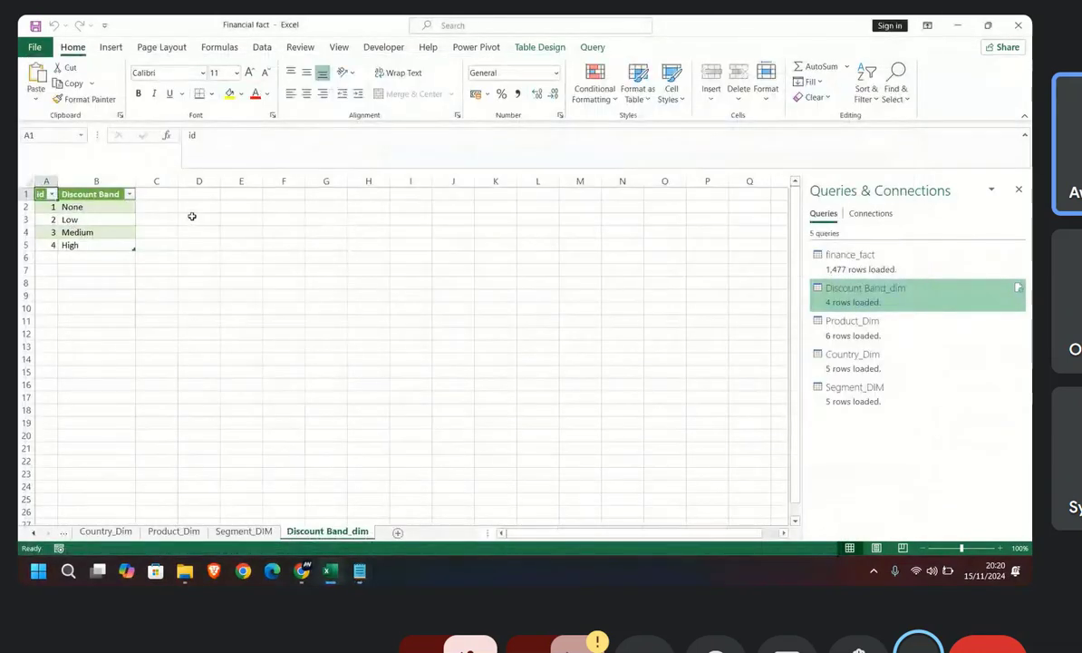
Step: Open the finance_fact query in the Power Query Editor and create a new blank query alongside the existing ones
{"action": "double_click", "coordinate": [857, 259]}
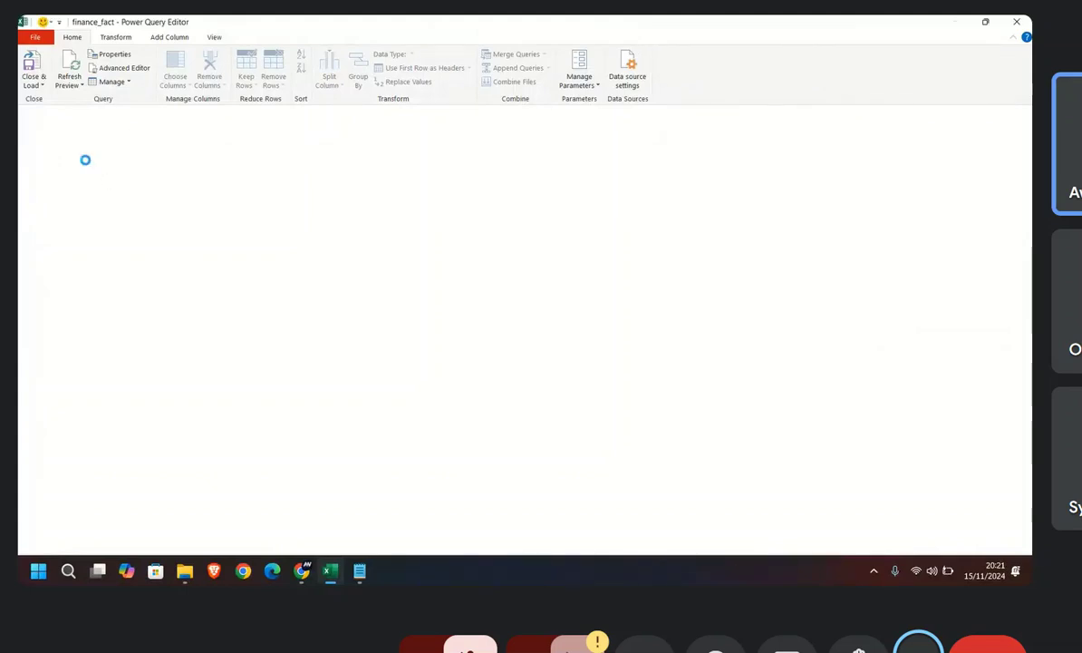
{"action": "right_click", "coordinate": [65, 257]}
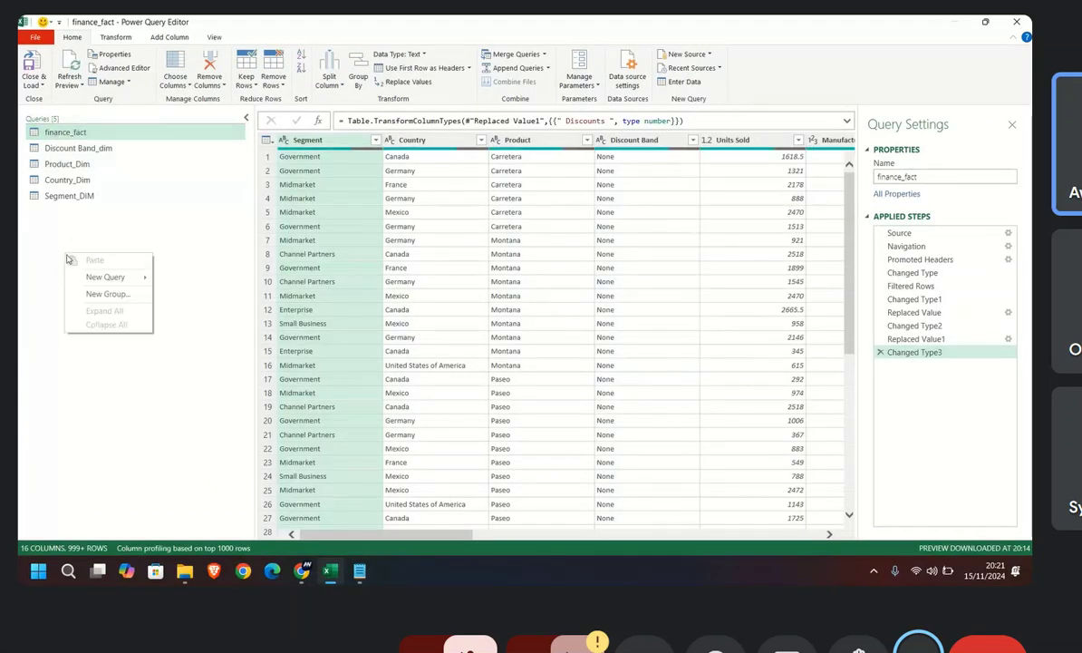
{"action": "mouse_move", "coordinate": [111, 285]}
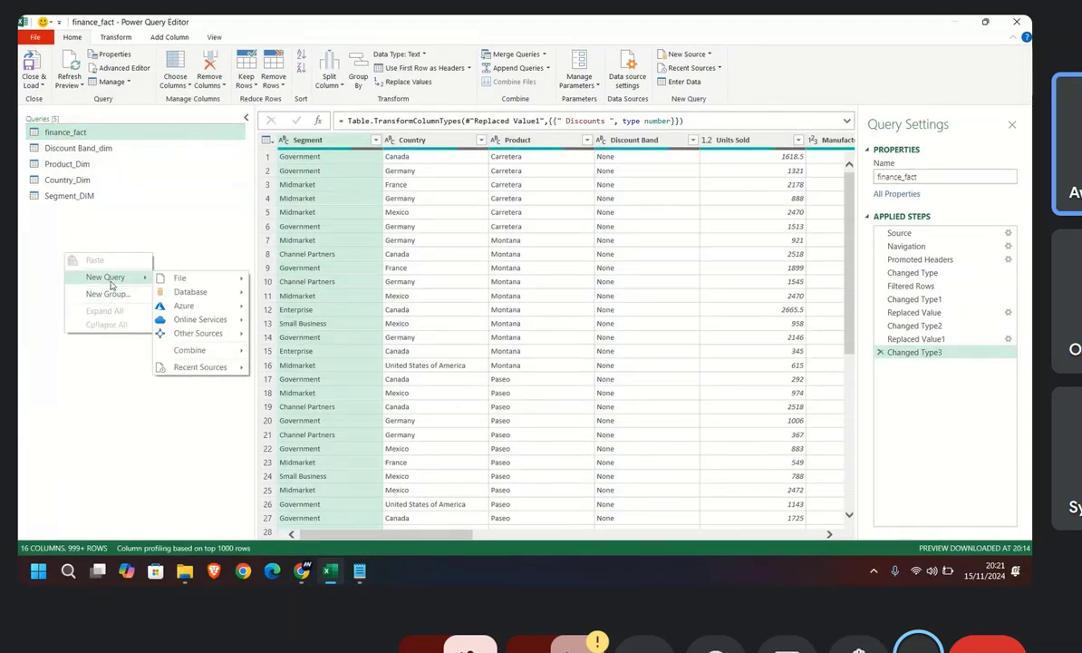
{"action": "mouse_move", "coordinate": [207, 366]}
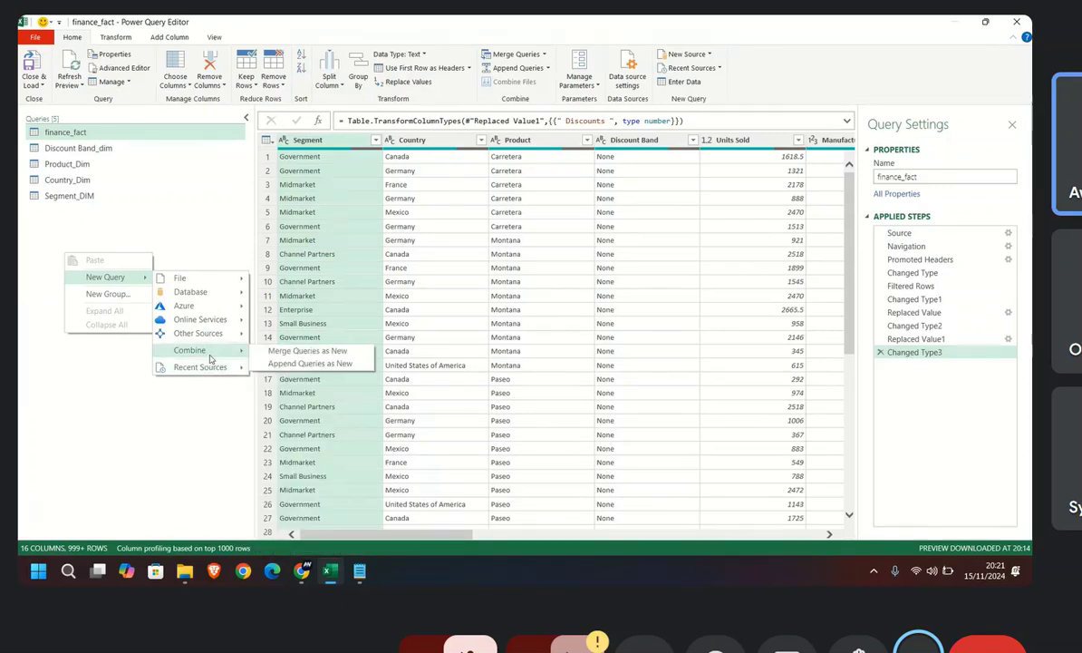
{"action": "mouse_move", "coordinate": [216, 323]}
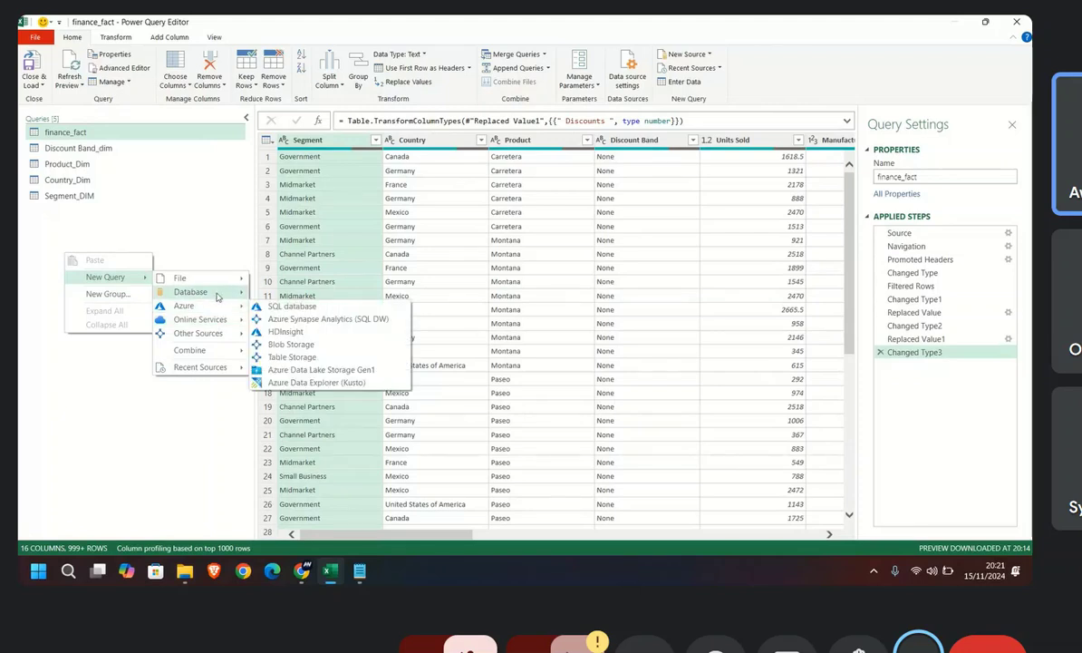
{"action": "mouse_move", "coordinate": [218, 297]}
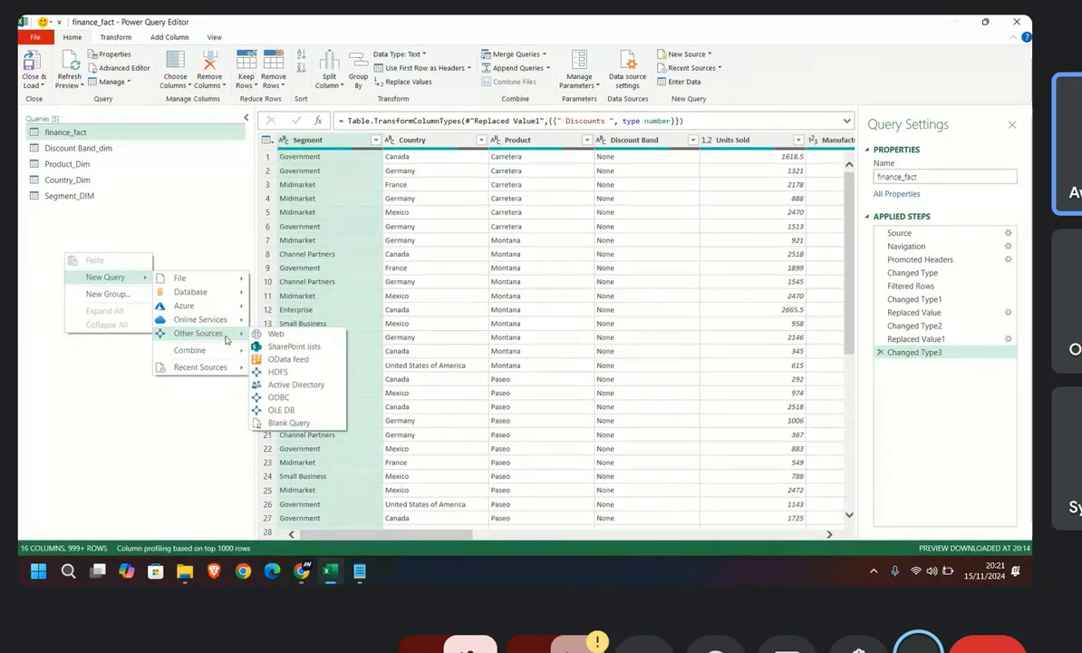
{"action": "left_click", "coordinate": [287, 422]}
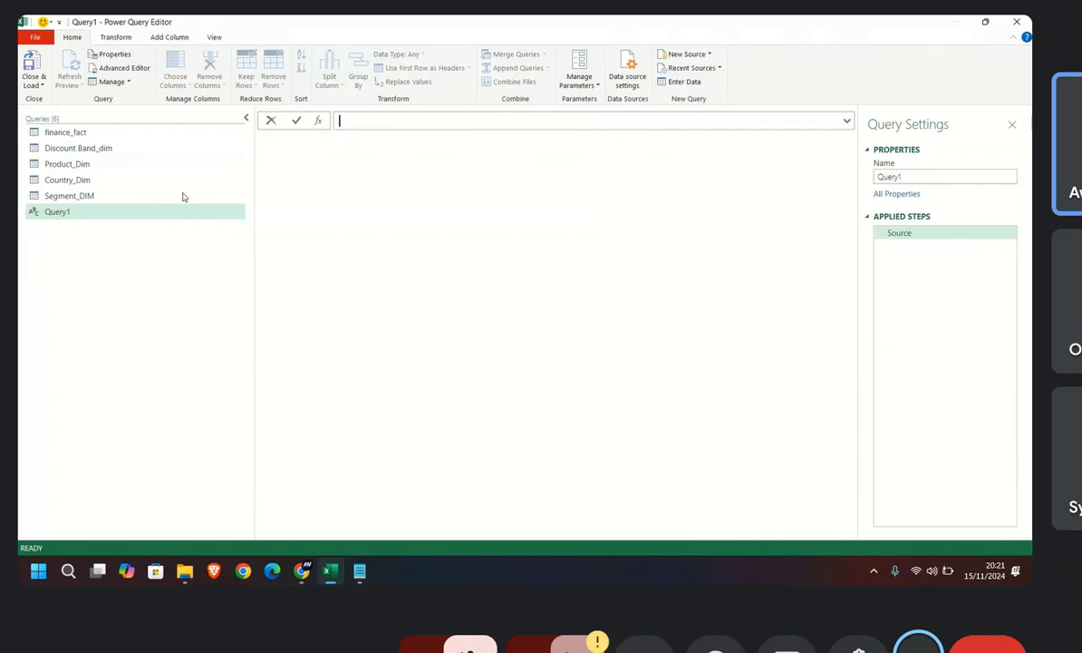
Step: Replace Query1's default code in the Advanced Editor with the complete date table script copied from Notepad
{"action": "left_click", "coordinate": [121, 69]}
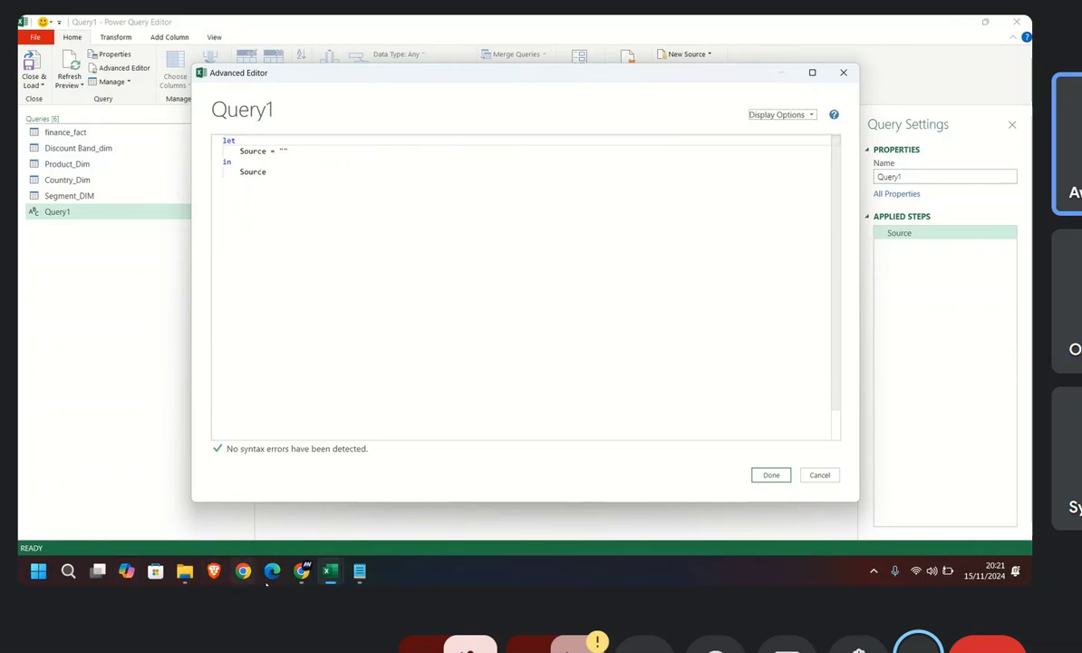
{"action": "left_click", "coordinate": [339, 472]}
{"action": "left_click_drag", "start_coordinate": [269, 389], "coordinate": [162, 143]}
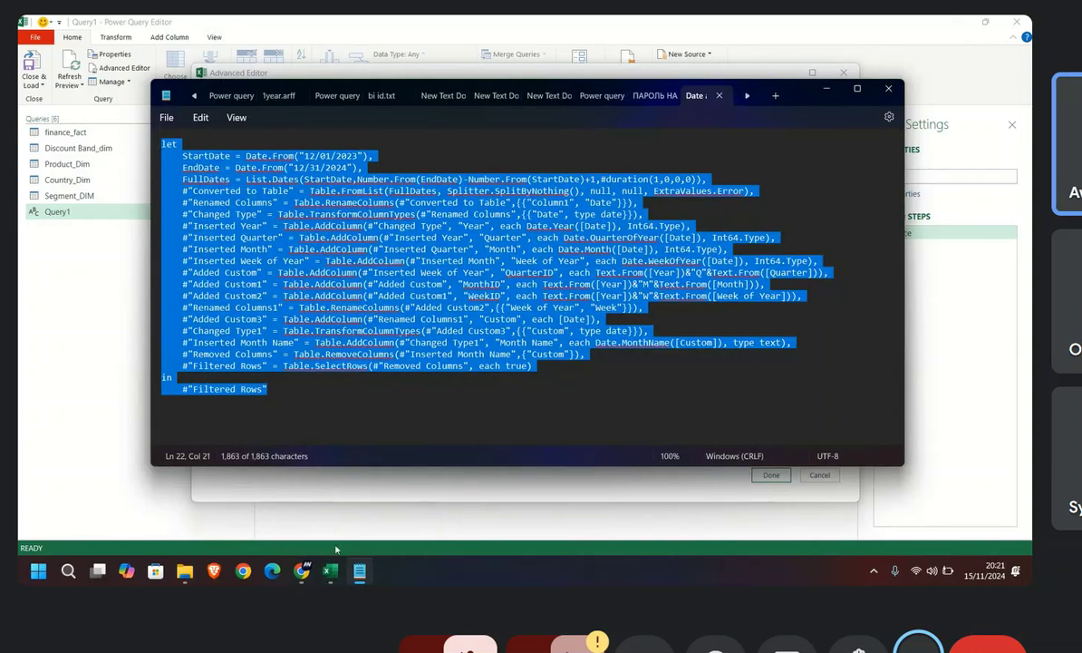
{"action": "mouse_move", "coordinate": [334, 575]}
{"action": "left_click", "coordinate": [371, 513]}
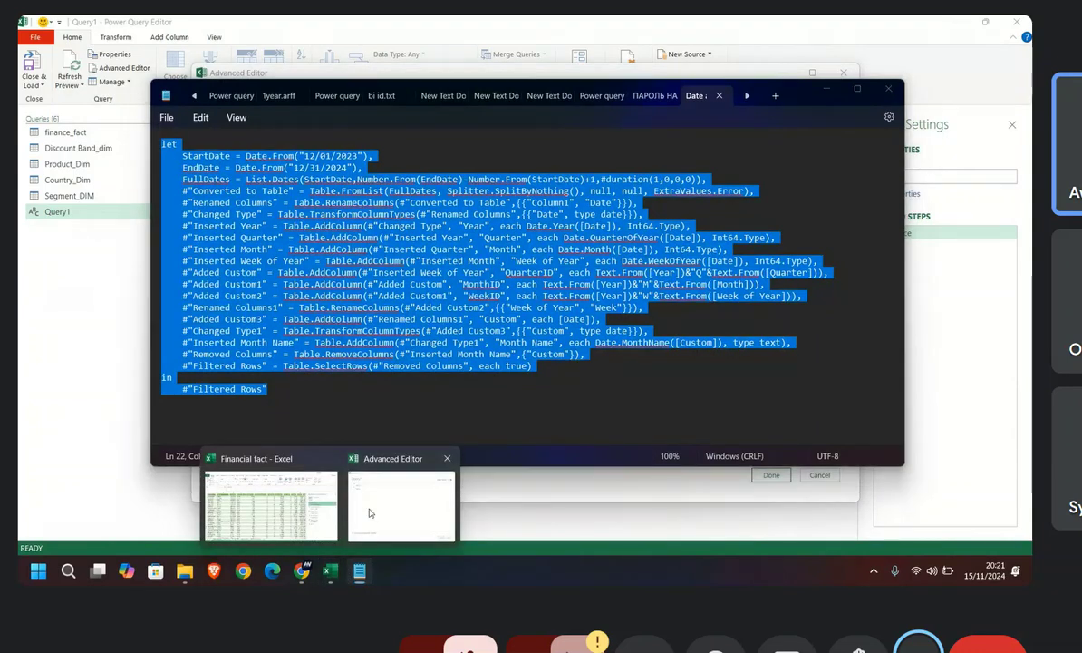
{"action": "left_click_drag", "start_coordinate": [284, 187], "coordinate": [228, 141]}
{"action": "left_click", "coordinate": [307, 319]}
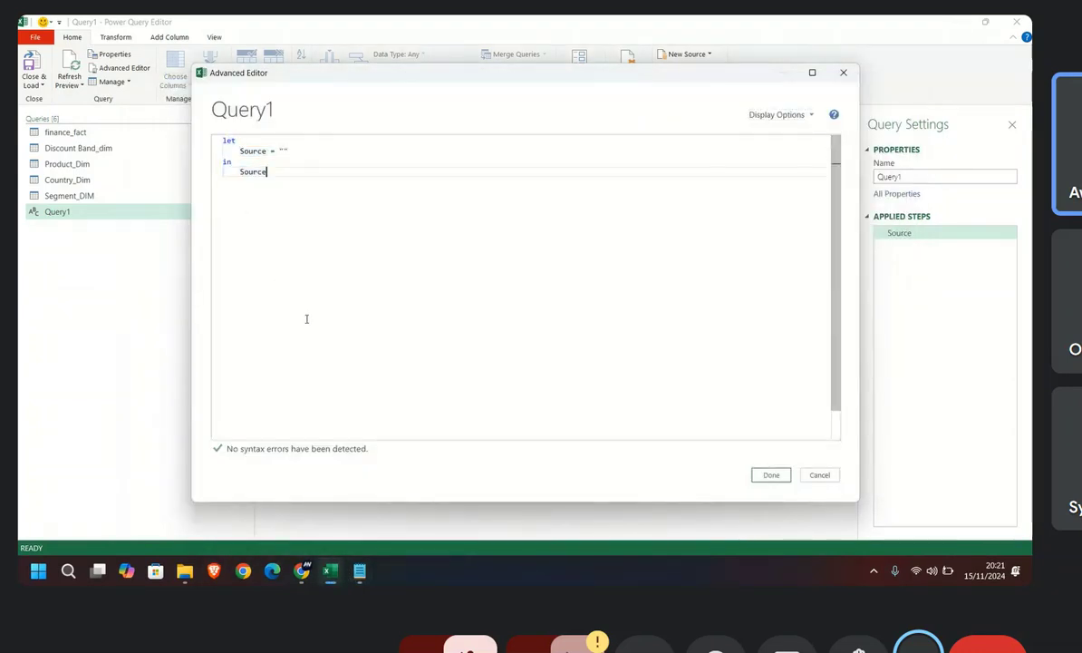
{"action": "left_click_drag", "start_coordinate": [284, 170], "coordinate": [209, 137]}
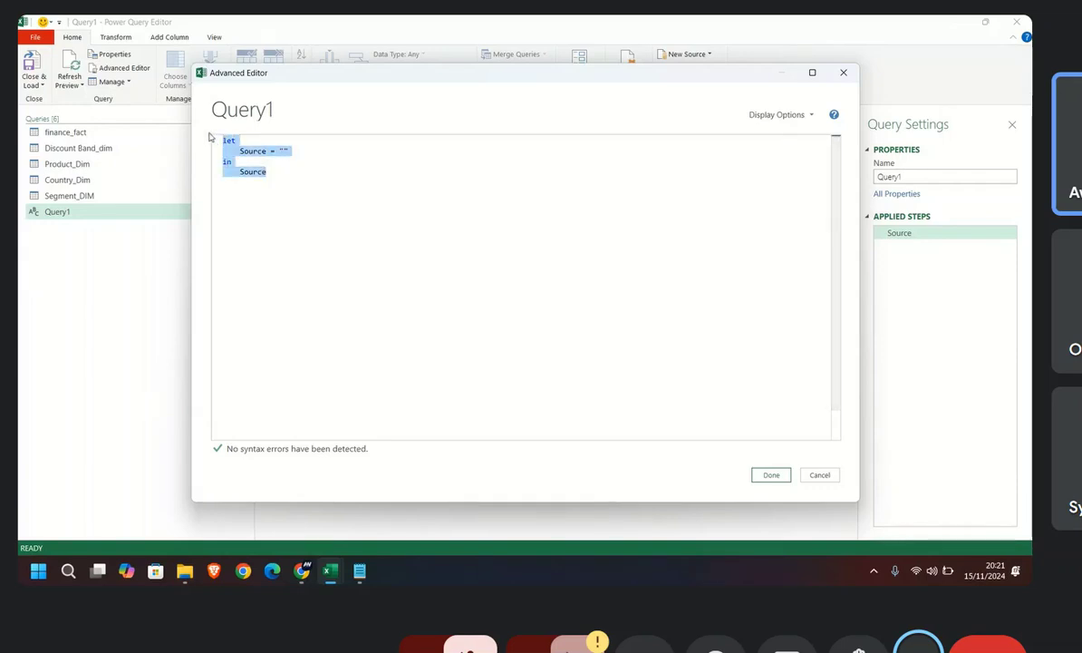
{"action": "key", "text": "ctrl+v"}
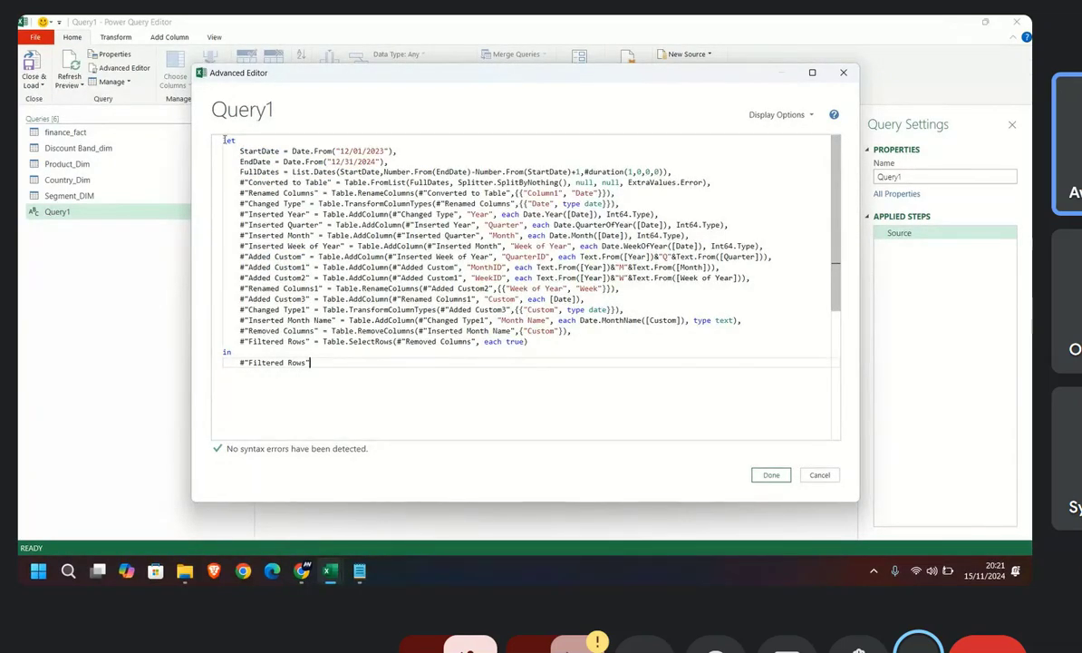
Step: Set StartDate to 12/01/2012 and EndDate to 12/31/2015 in Query1's script and apply the code
{"action": "left_click_drag", "start_coordinate": [226, 140], "coordinate": [448, 192]}
{"action": "left_click_drag", "start_coordinate": [454, 245], "coordinate": [392, 163]}
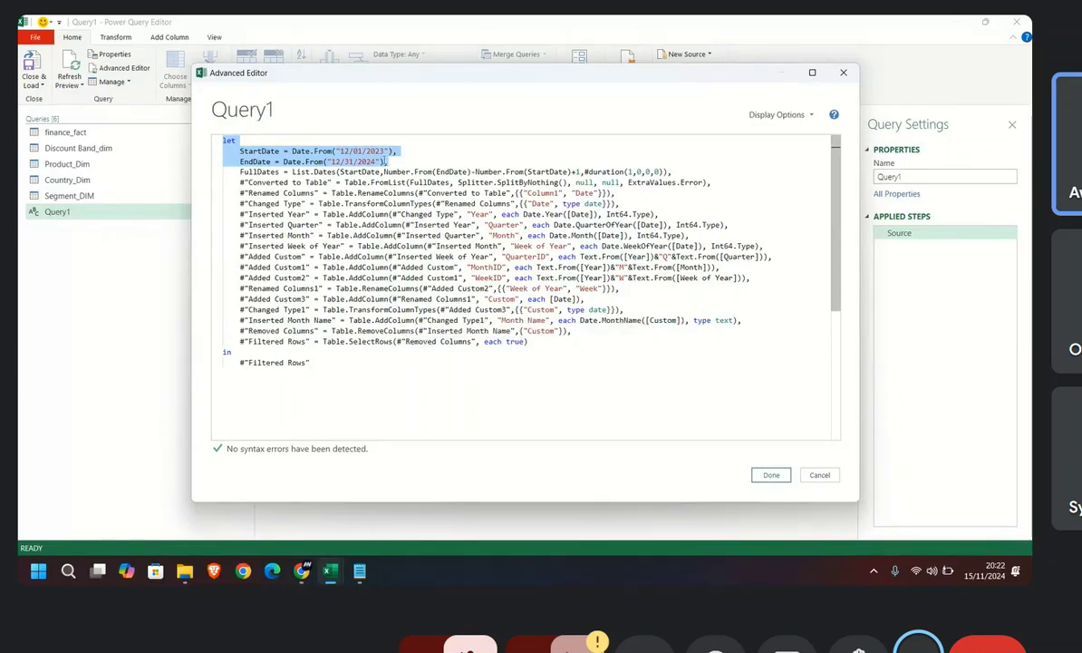
{"action": "left_click", "coordinate": [377, 151]}
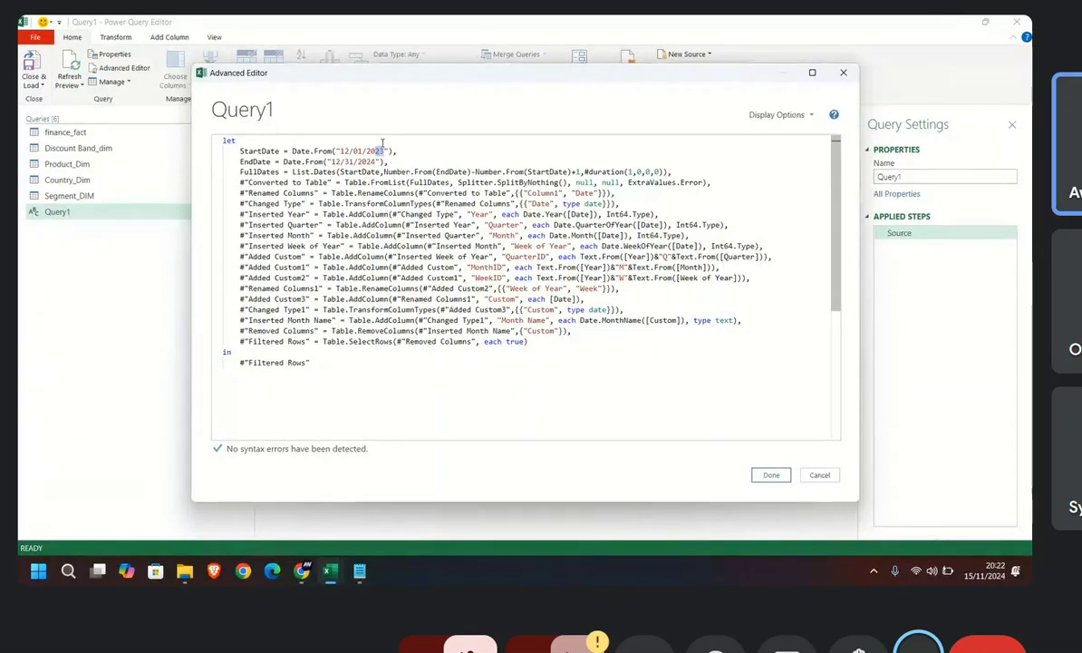
{"action": "type", "text": "12"}
{"action": "left_click_drag", "start_coordinate": [370, 161], "coordinate": [375, 161]}
{"action": "type", "text": "15"}
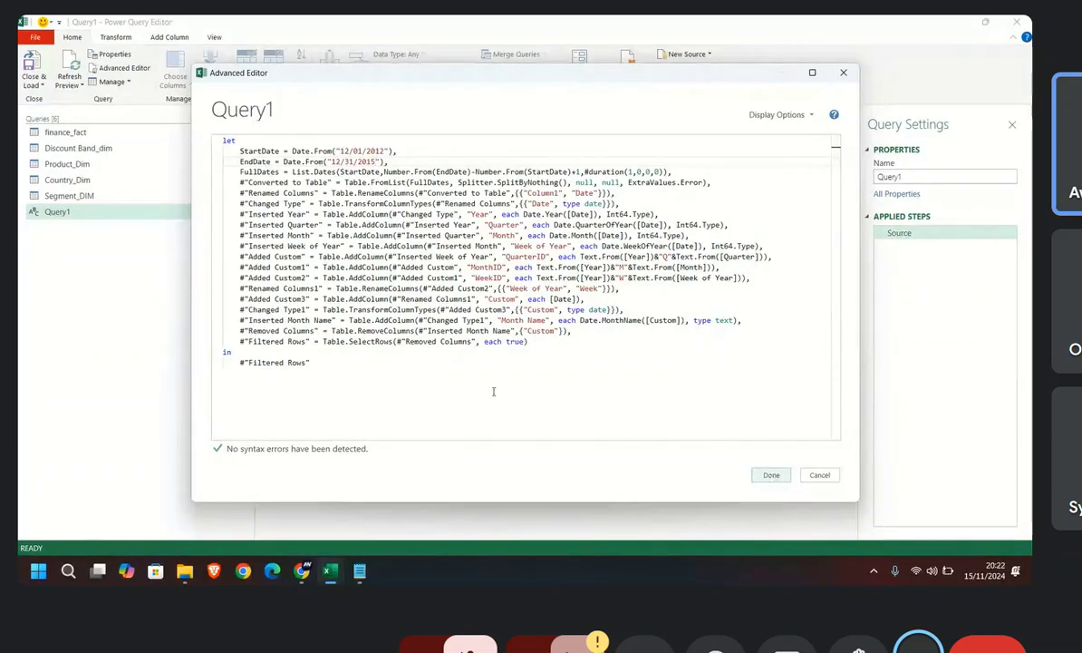
{"action": "left_click", "coordinate": [425, 353]}
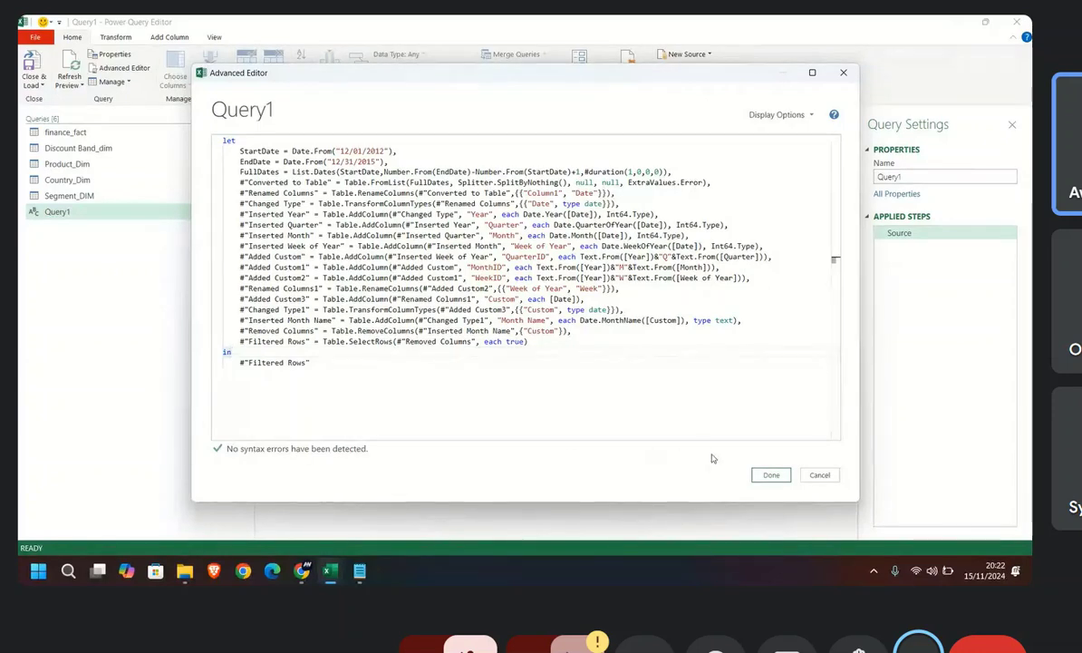
{"action": "left_click", "coordinate": [772, 476]}
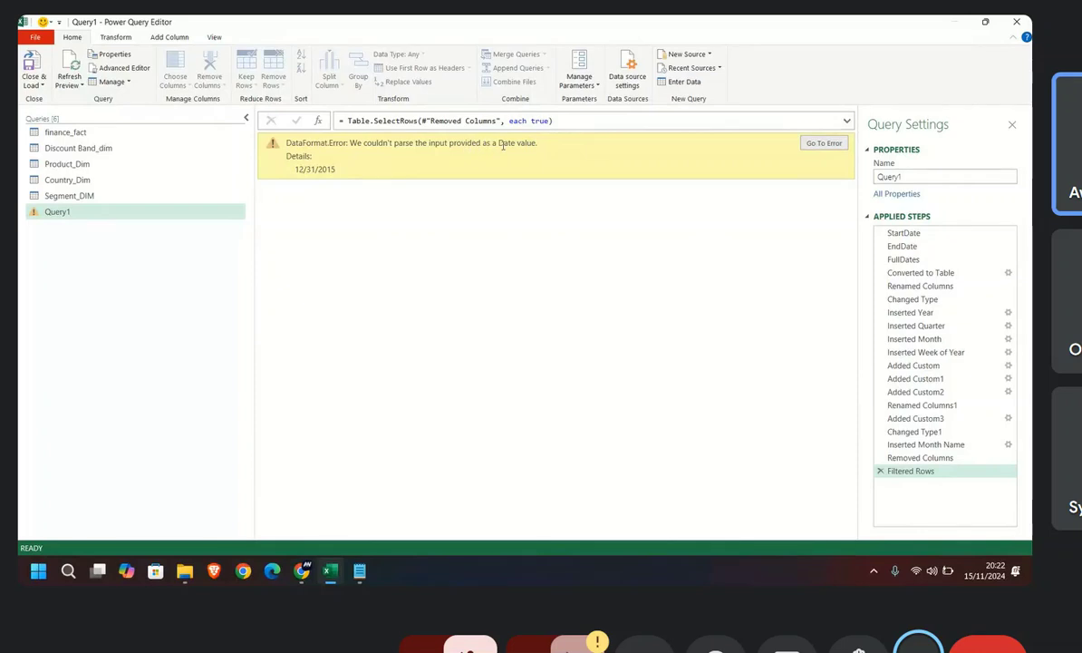
Step: Go to the step causing Query1's error and inspect the EndDate line in the query's code
{"action": "left_click", "coordinate": [811, 147]}
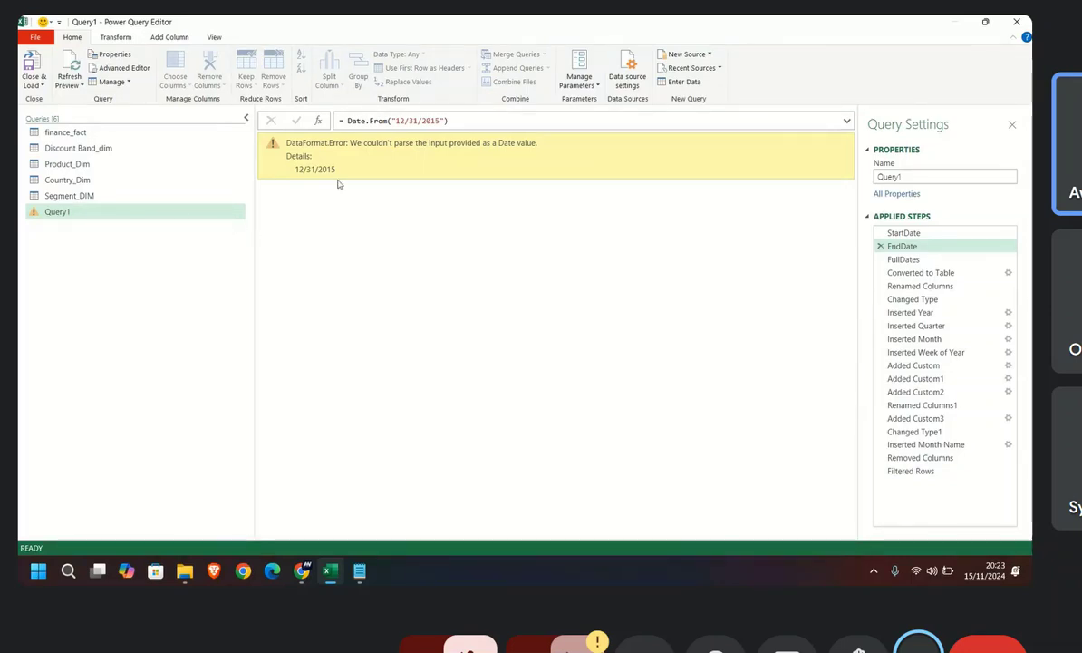
{"action": "left_click", "coordinate": [121, 68]}
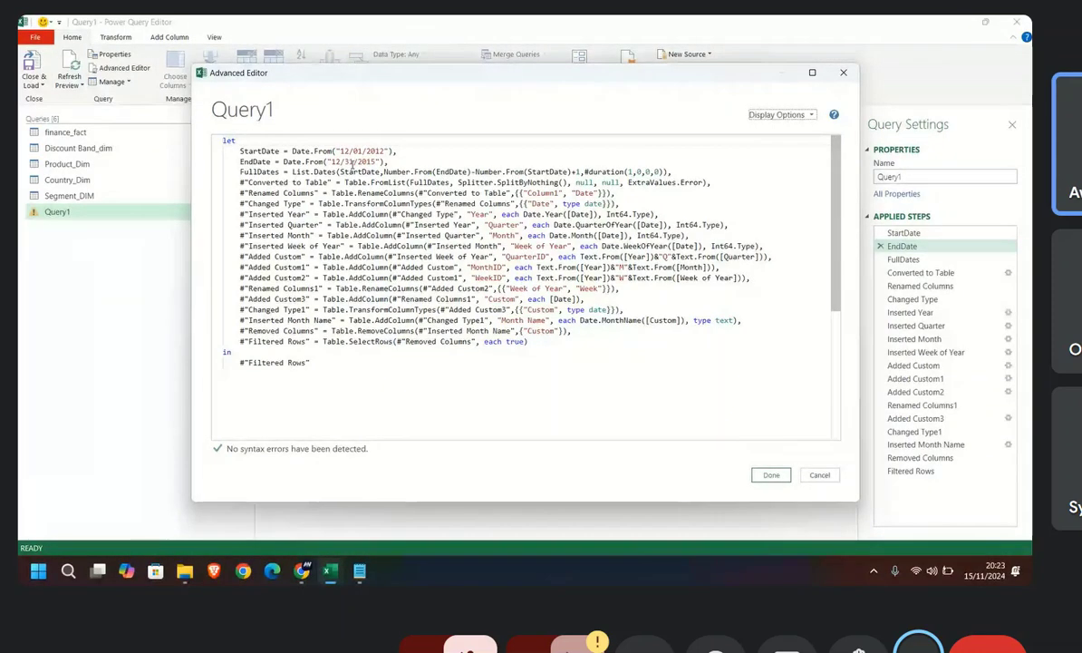
{"action": "left_click", "coordinate": [364, 161]}
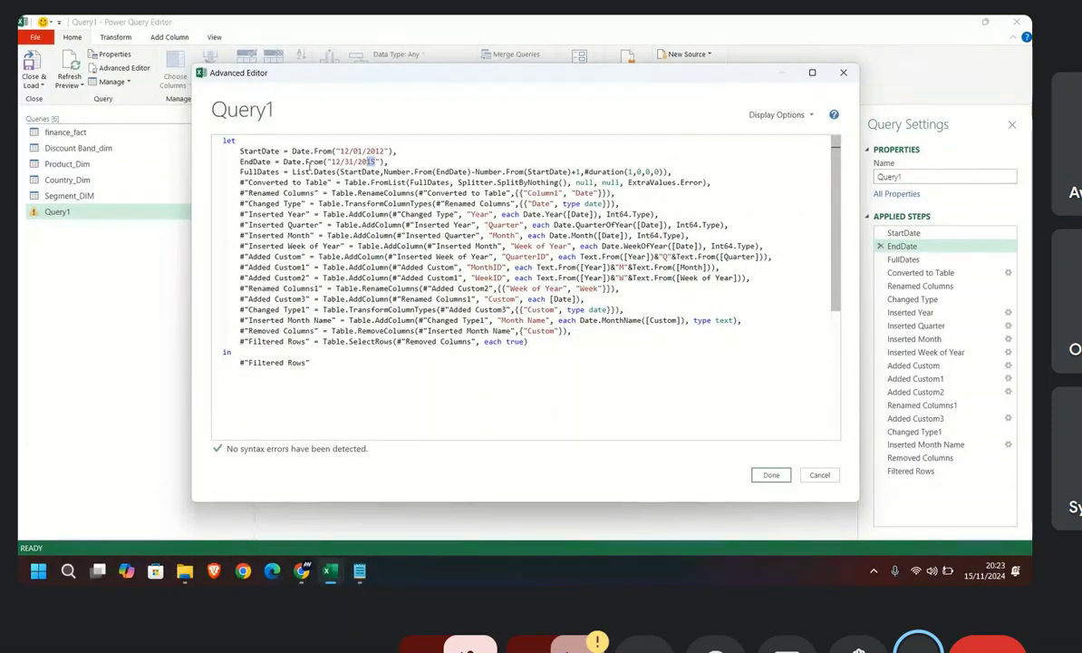
{"action": "left_click", "coordinate": [843, 74]}
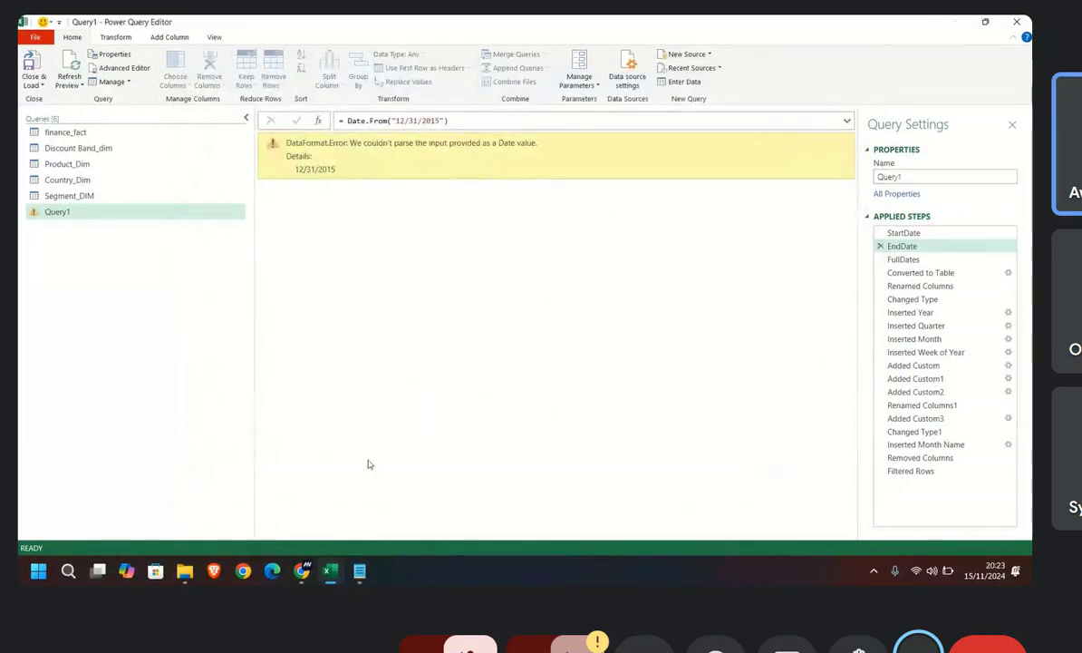
Step: Switch to Notepad, select the whole original date script for review, and return to the Power Query Editor
{"action": "left_click", "coordinate": [360, 571]}
{"action": "left_click", "coordinate": [268, 389]}
{"action": "left_click_drag", "start_coordinate": [269, 389], "coordinate": [146, 128]}
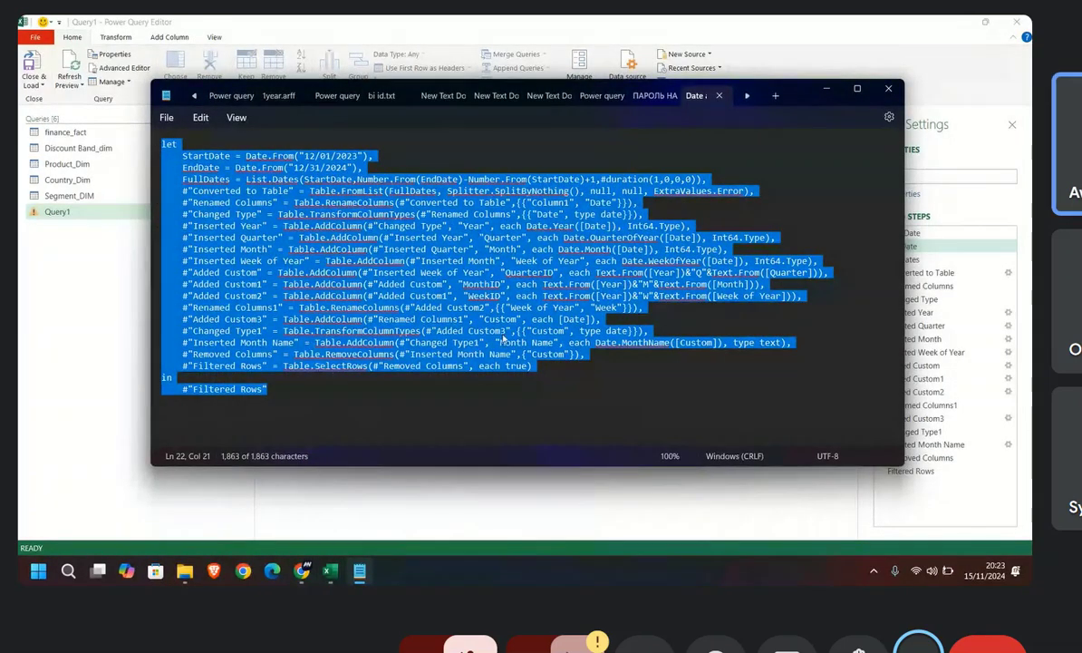
{"action": "left_click", "coordinate": [828, 89]}
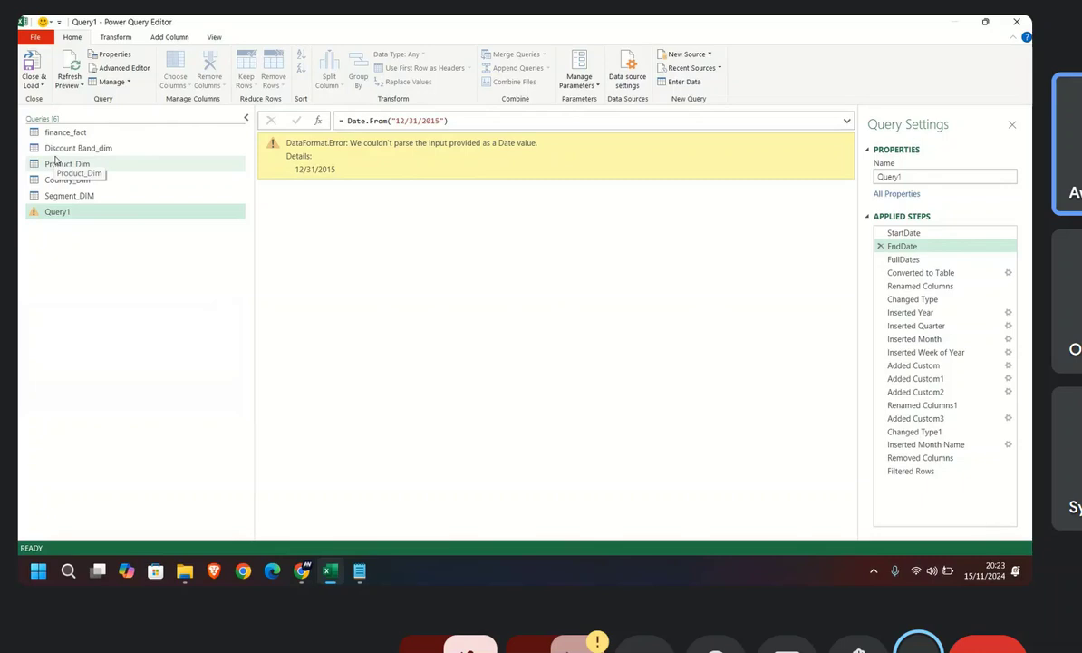
Step: Review the data of the Discount Band_dim query and the finance_fact query
{"action": "left_click", "coordinate": [56, 147]}
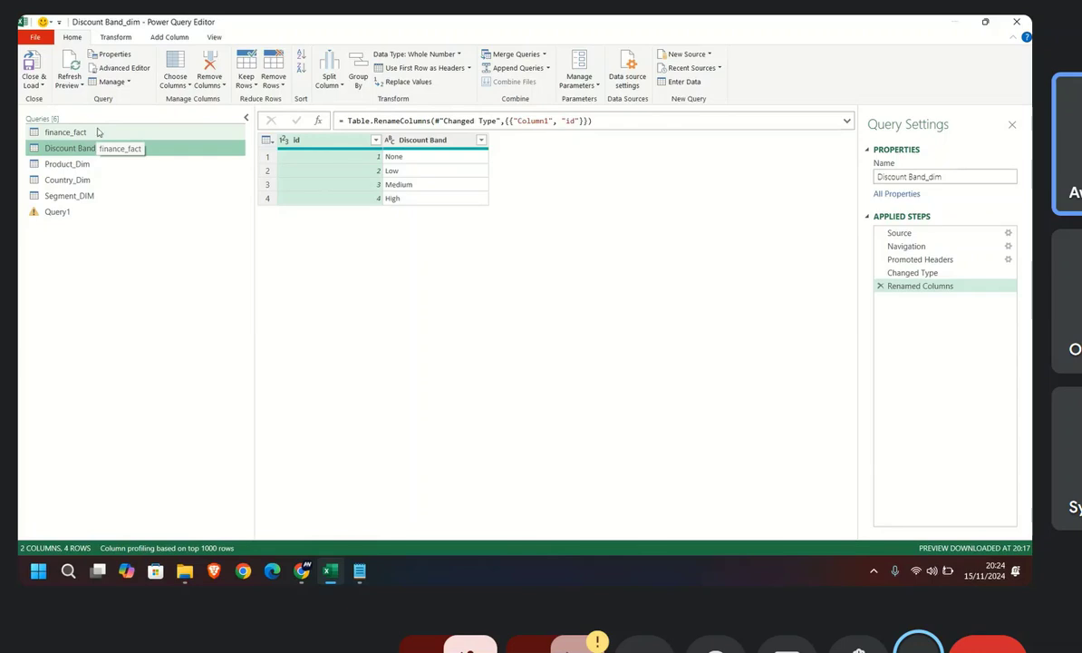
{"action": "left_click", "coordinate": [86, 135]}
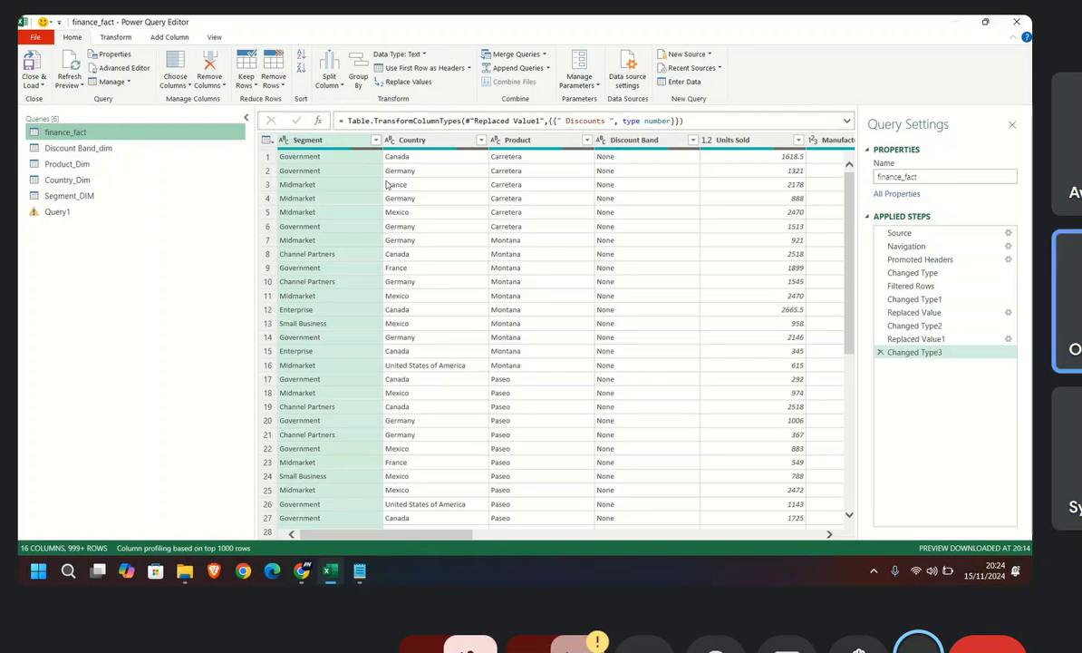
Step: Switch to the Google Meet call, turn the microphone on, and return to Query1 in the Power Query Editor
{"action": "key", "text": "alt+Tab"}
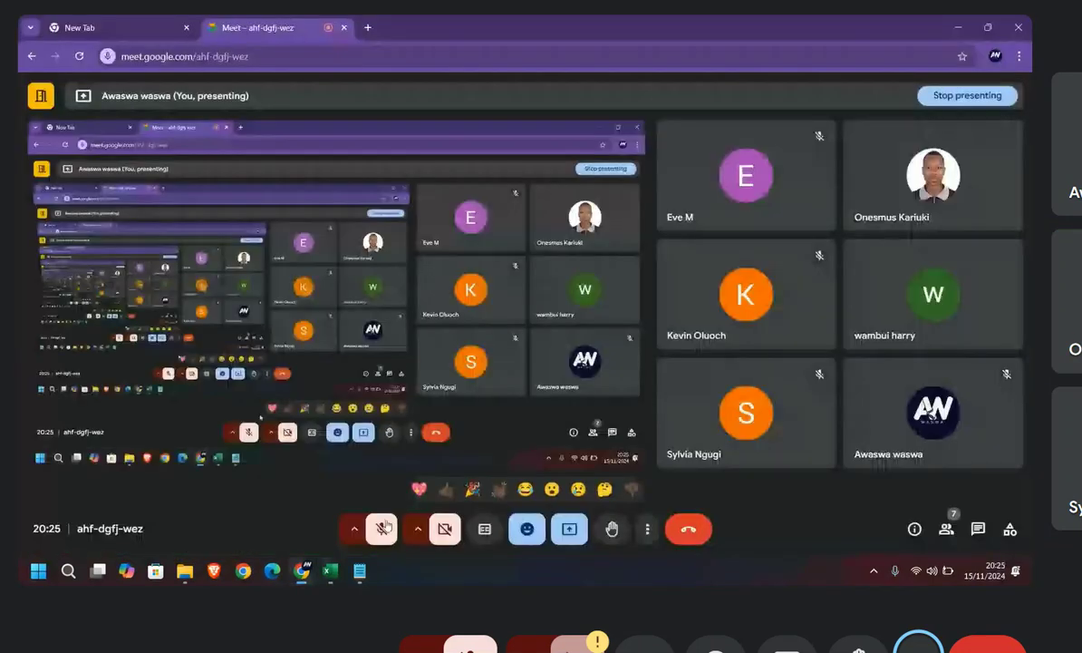
{"action": "left_click", "coordinate": [382, 529]}
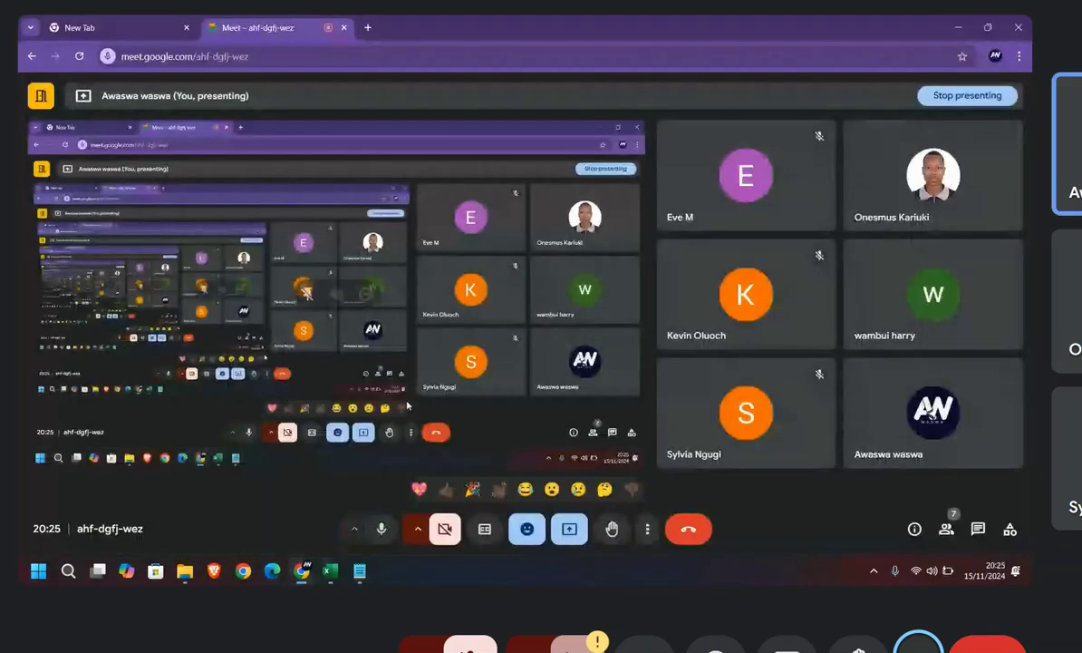
{"action": "key", "text": "alt+Tab"}
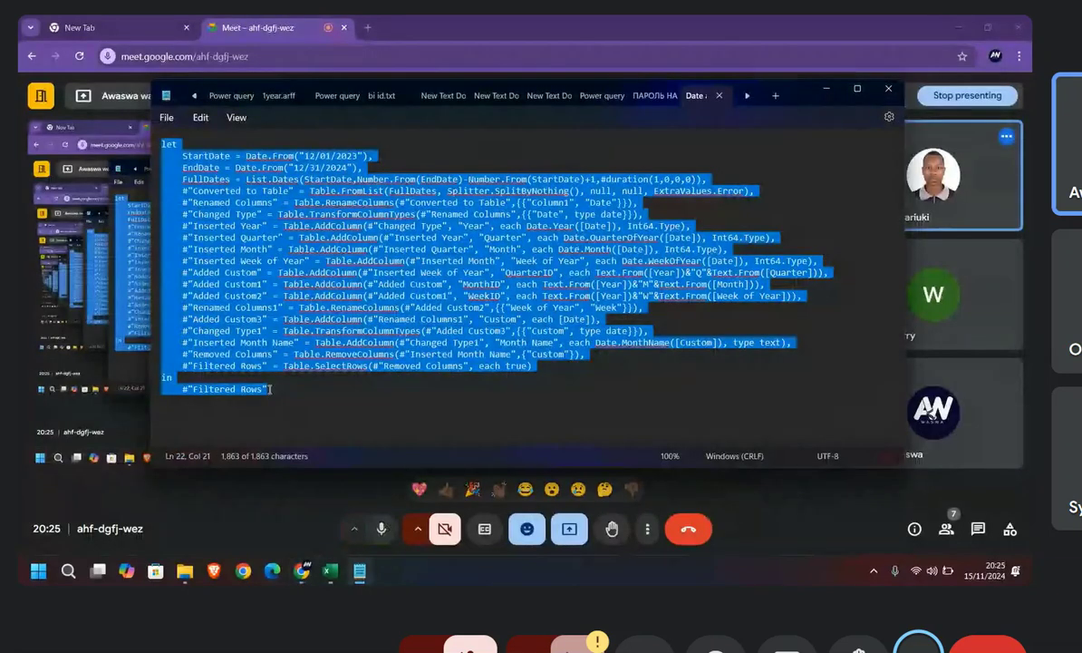
{"action": "key", "text": "alt+Tab"}
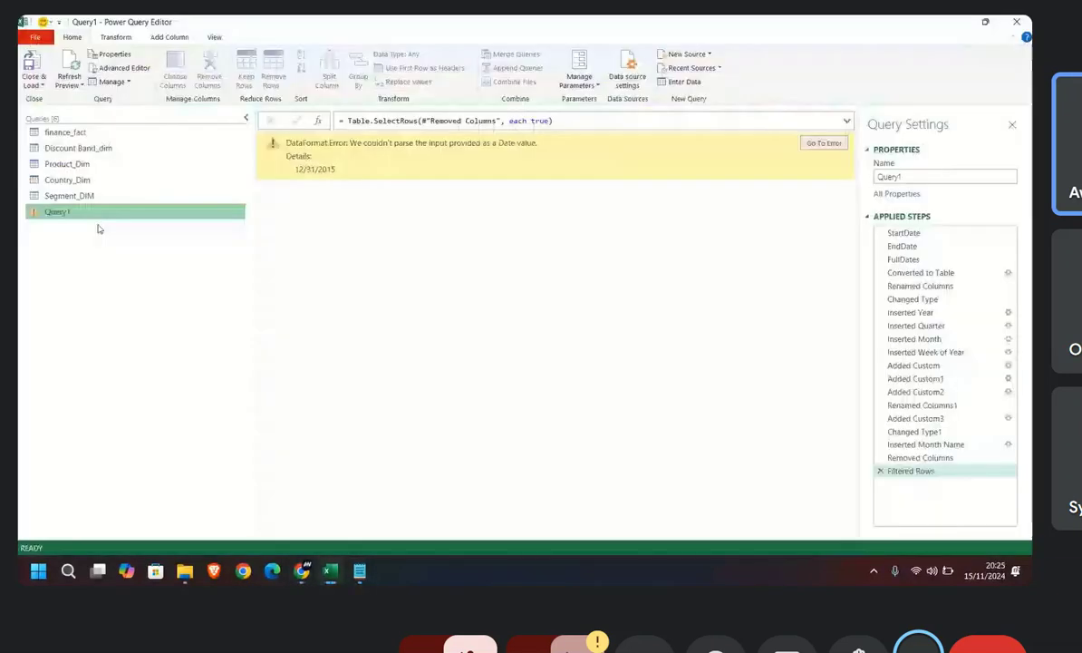
Step: Change the EndDate value in Query1's code to 31/12/2015 and apply the edited script
{"action": "left_click", "coordinate": [116, 68]}
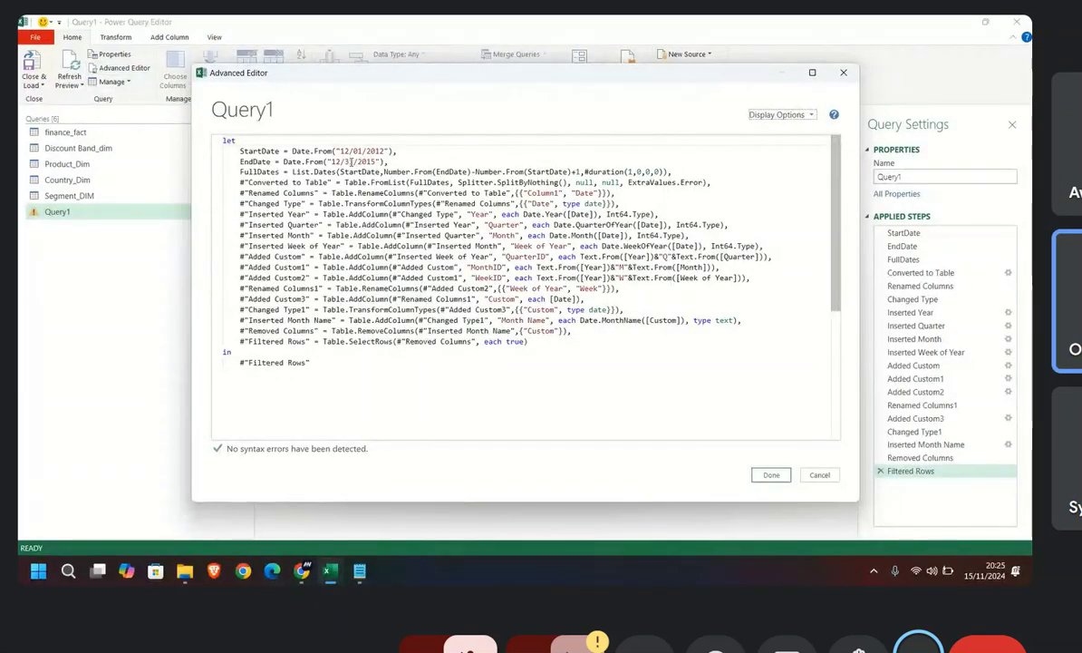
{"action": "left_click", "coordinate": [352, 160]}
{"action": "left_click_drag", "start_coordinate": [352, 160], "coordinate": [335, 162]}
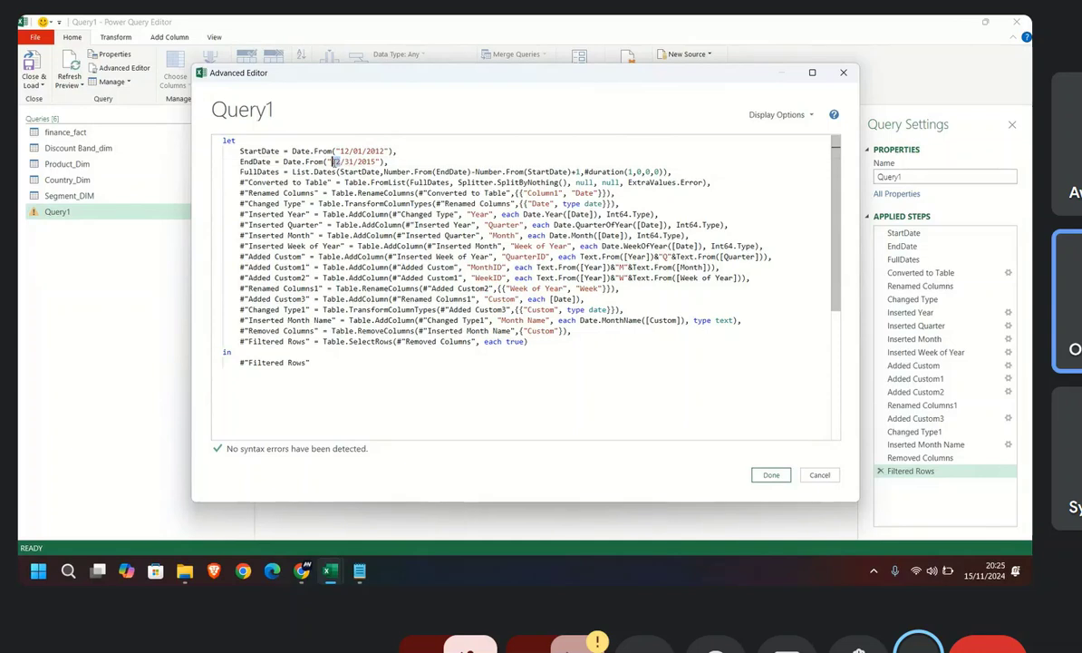
{"action": "type", "text": "31/"}
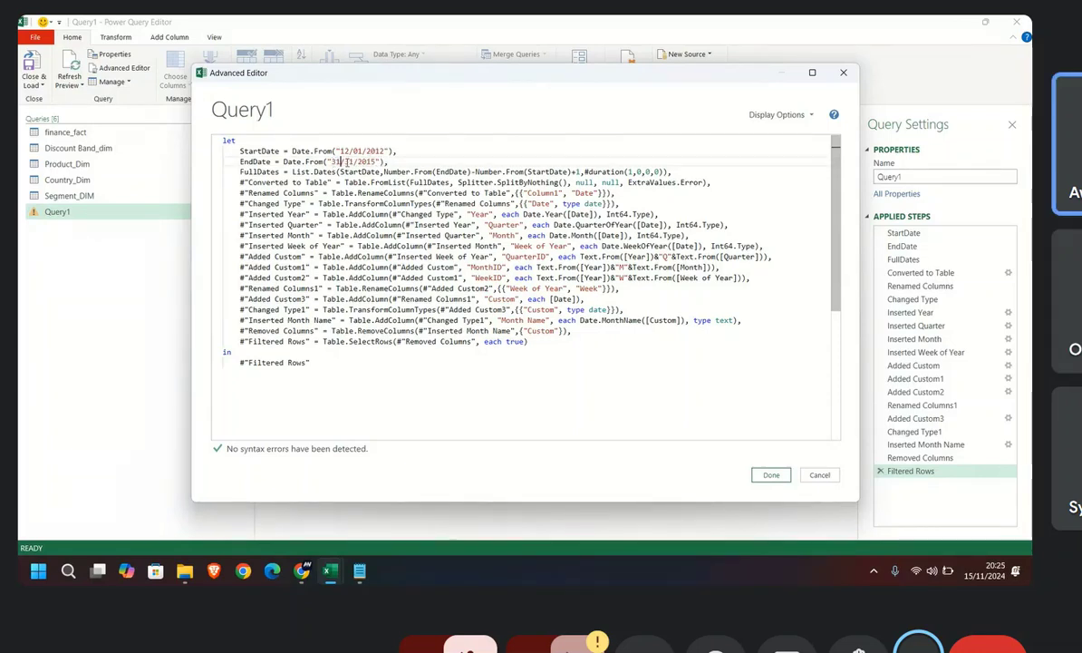
{"action": "left_click_drag", "start_coordinate": [345, 161], "coordinate": [353, 162]}
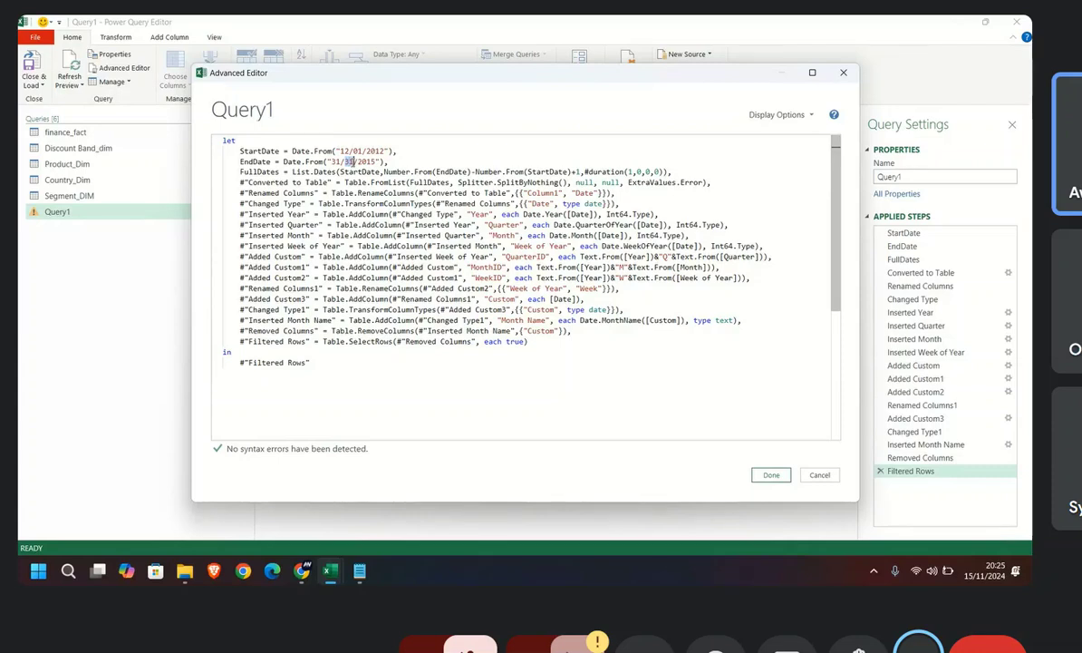
{"action": "type", "text": "12"}
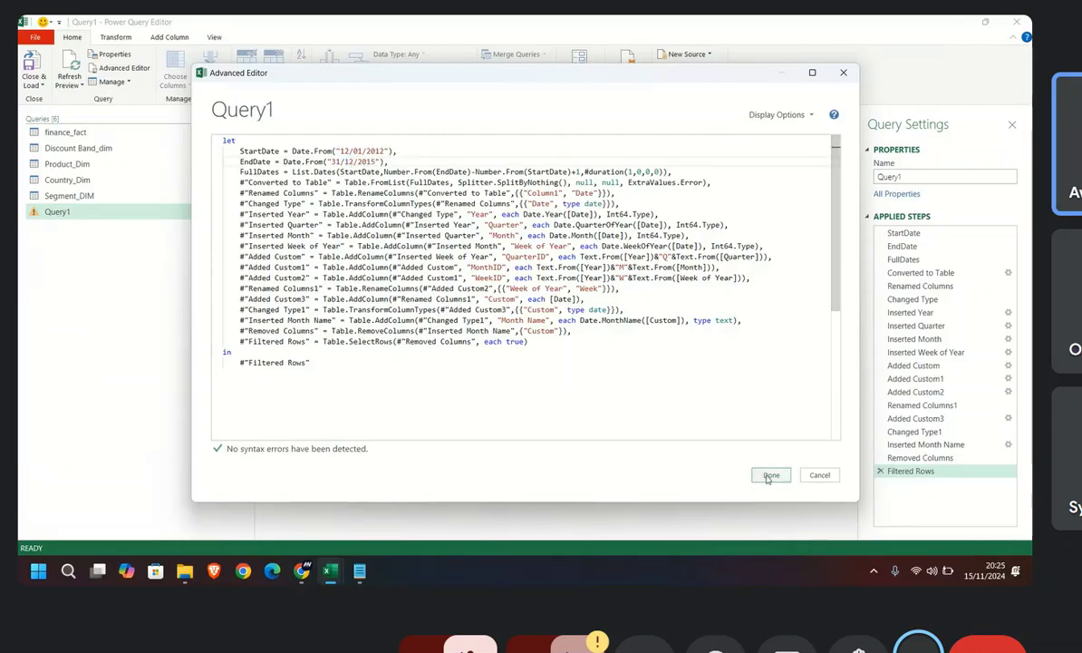
{"action": "left_click", "coordinate": [770, 475]}
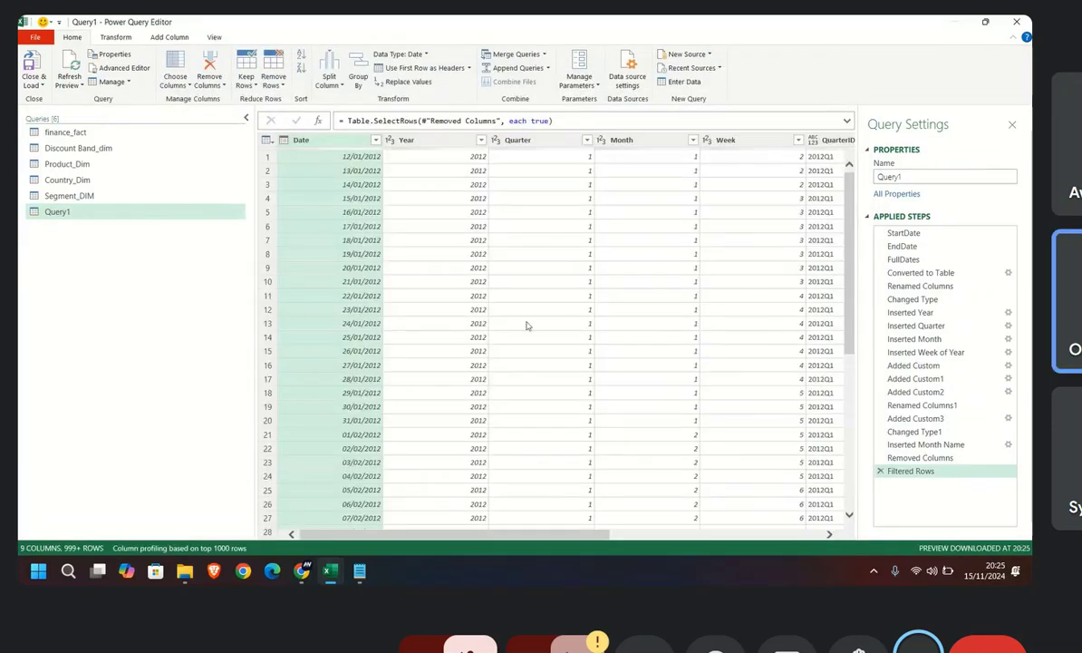
Step: Rename the Query1 date table query as Date_dim
{"action": "scroll", "coordinate": [529, 325], "scroll_direction": "down", "scroll_amount": 10}
{"action": "scroll", "coordinate": [455, 337], "scroll_direction": "up", "scroll_amount": 10}
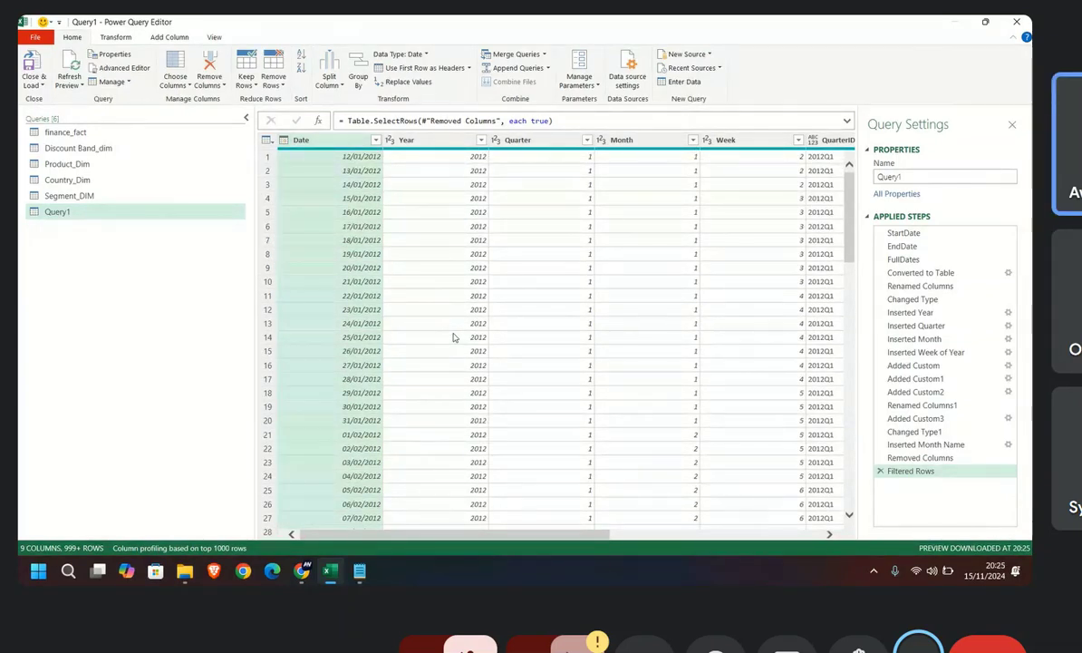
{"action": "scroll", "coordinate": [449, 381], "scroll_direction": "down", "scroll_amount": 12}
{"action": "scroll", "coordinate": [458, 406], "scroll_direction": "up", "scroll_amount": 12}
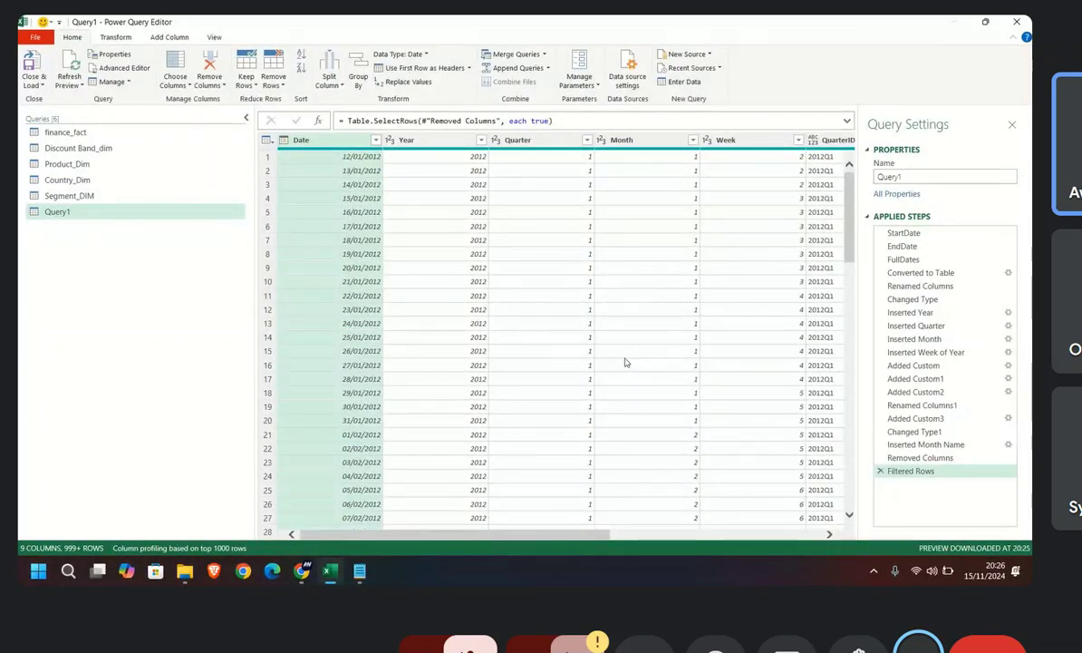
{"action": "double_click", "coordinate": [948, 176]}
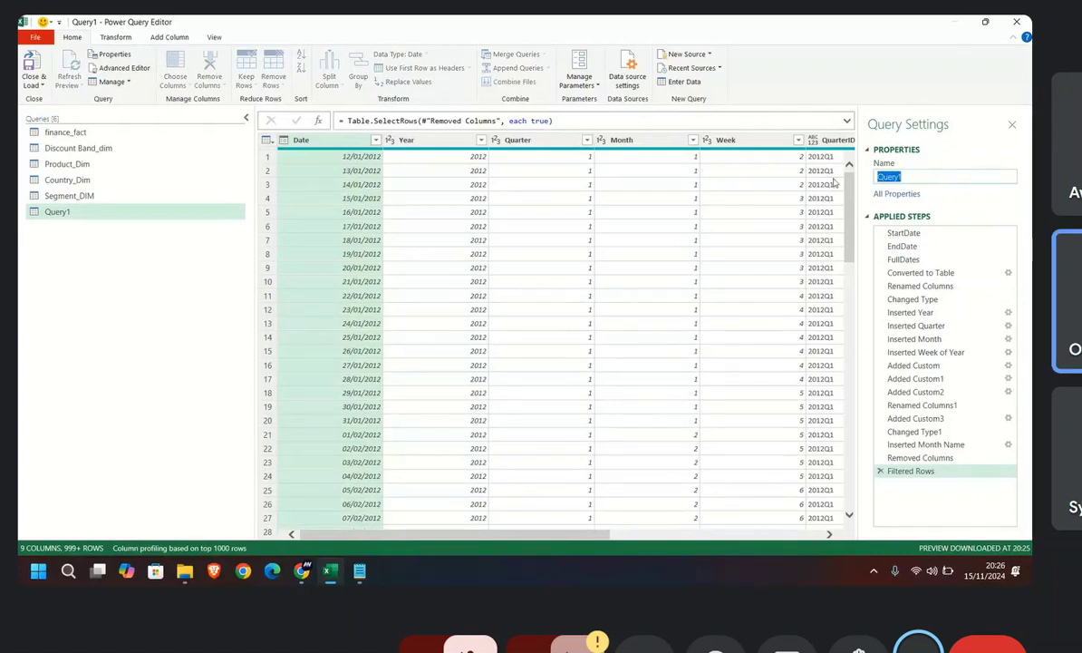
{"action": "type", "text": "Date_"}
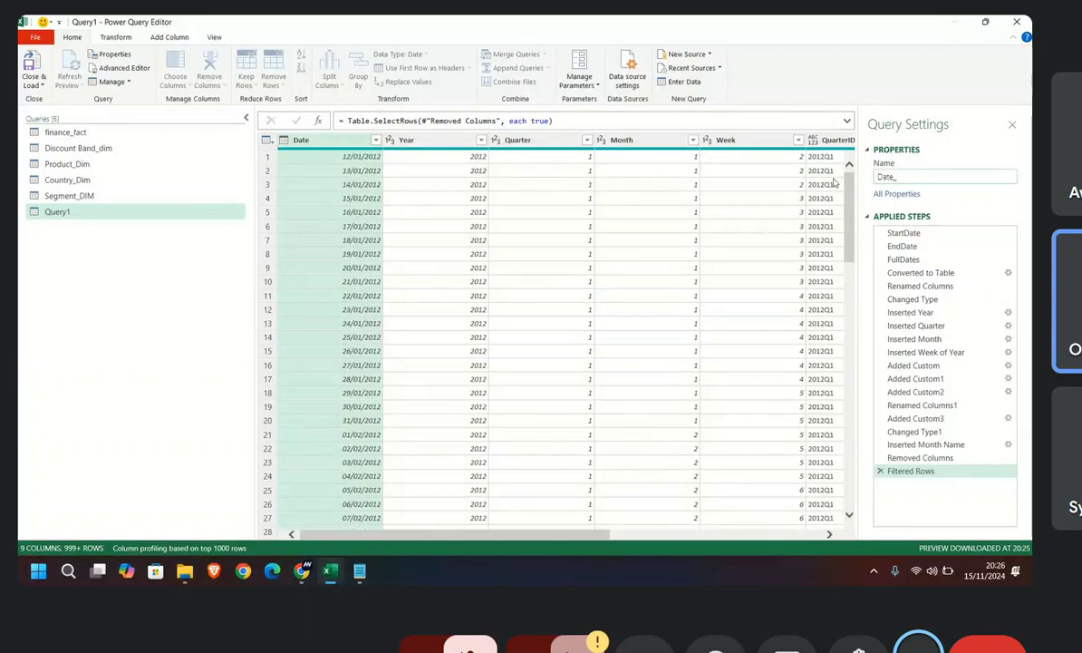
{"action": "type", "text": "dim"}
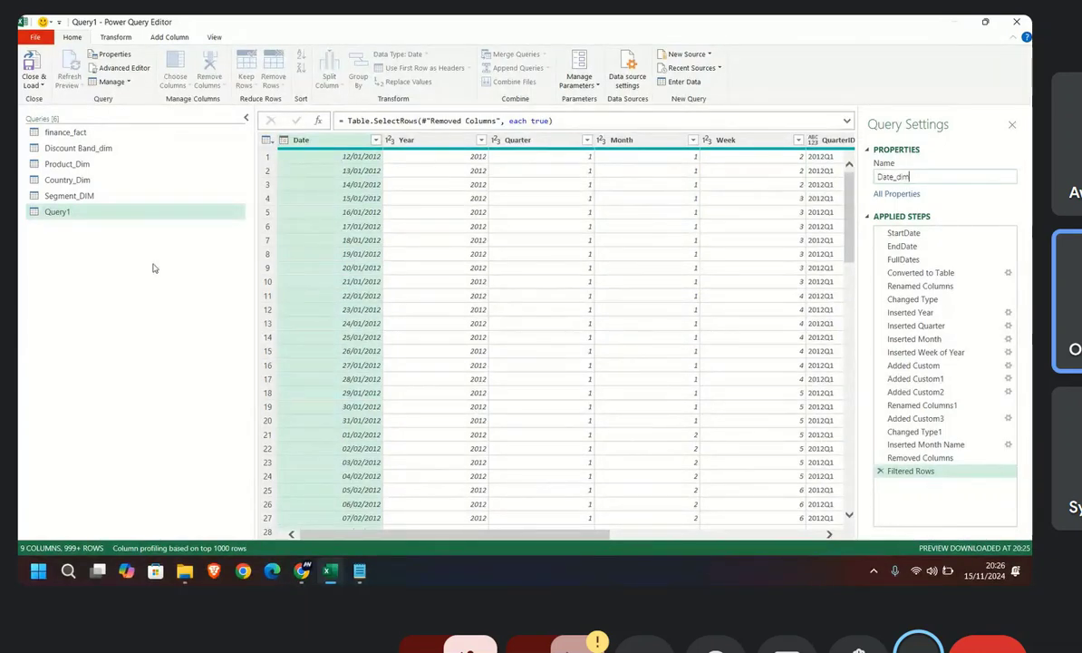
{"action": "key", "text": "Return"}
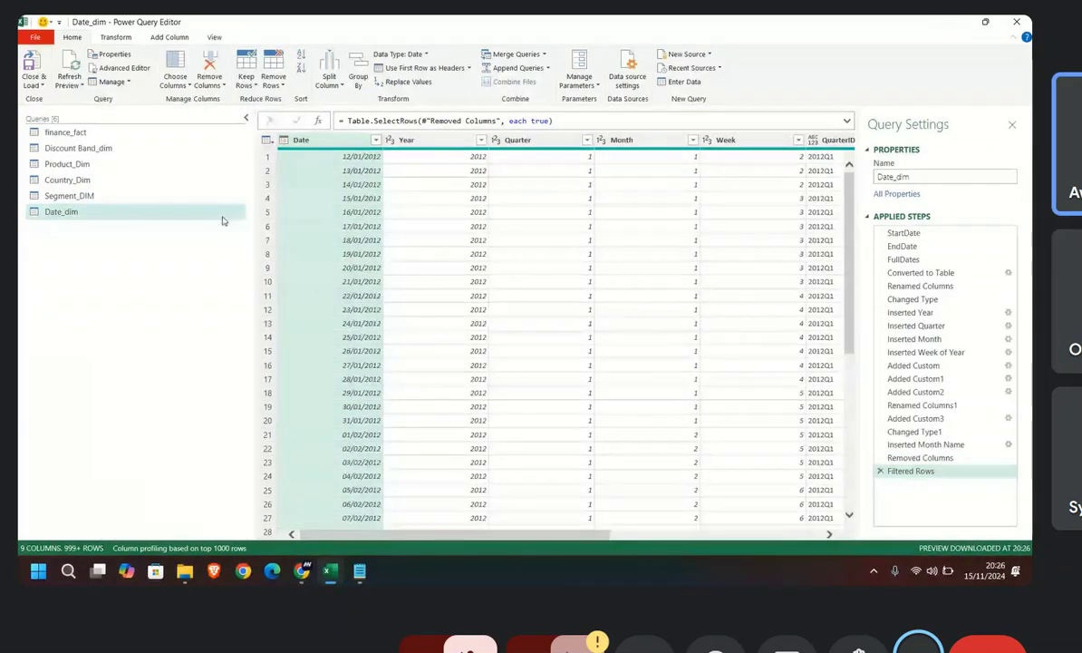
Step: Close the query editor with Close & Load To and cancel the data import options for Date_dim
{"action": "left_click", "coordinate": [34, 83]}
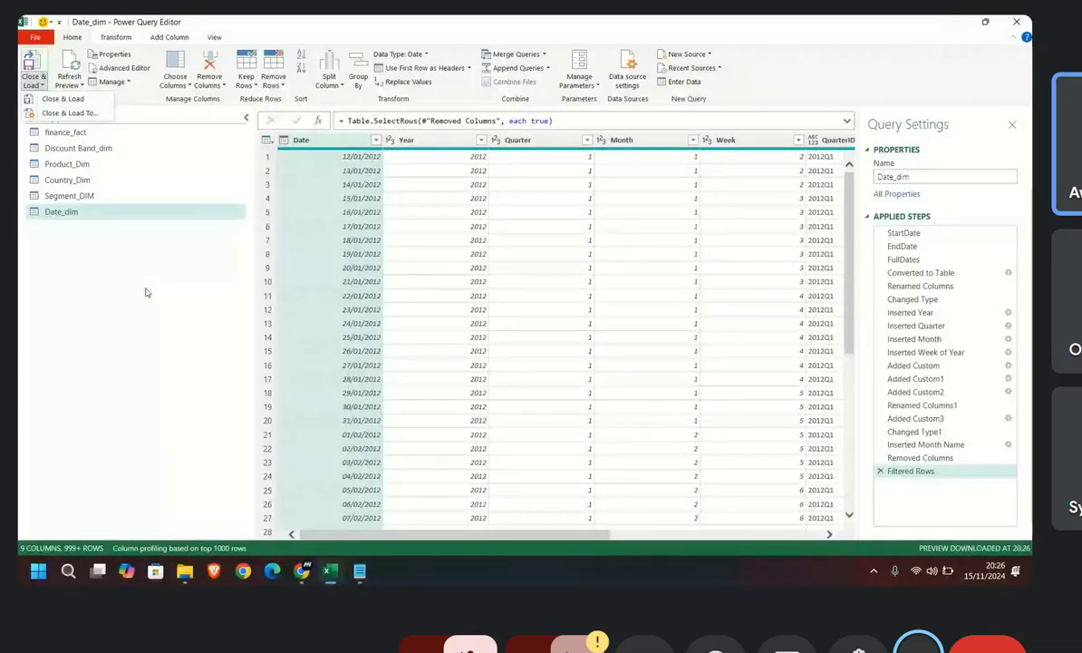
{"action": "left_click", "coordinate": [63, 98]}
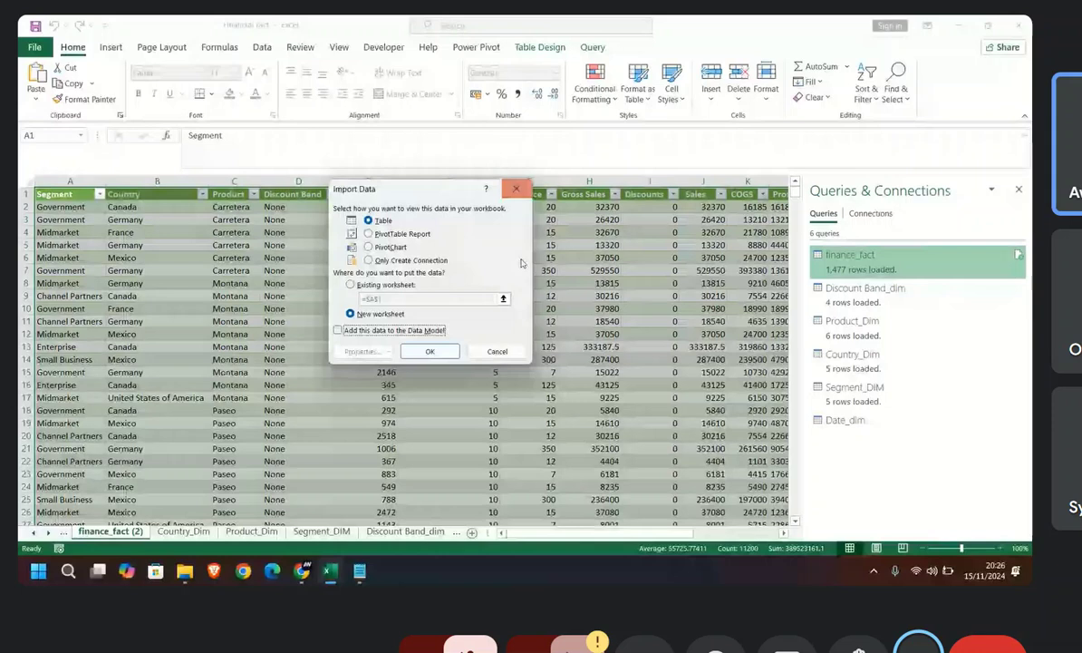
{"action": "left_click", "coordinate": [497, 351]}
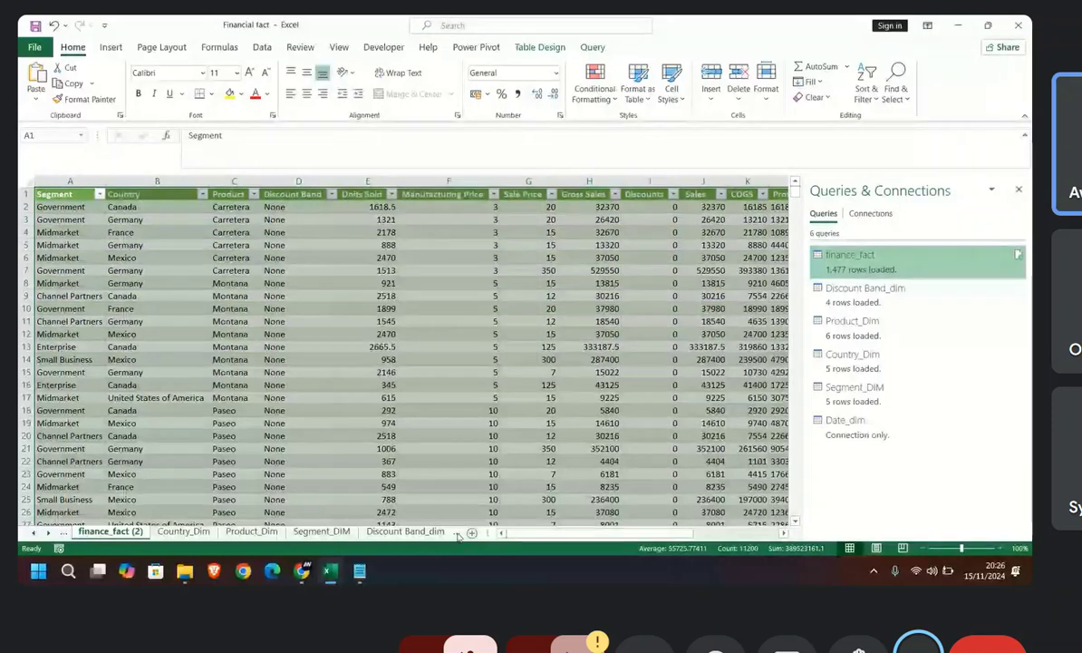
Step: Reopen the Date_dim query for editing and move the Power Query Editor window down to uncover the workbook
{"action": "mouse_move", "coordinate": [843, 424]}
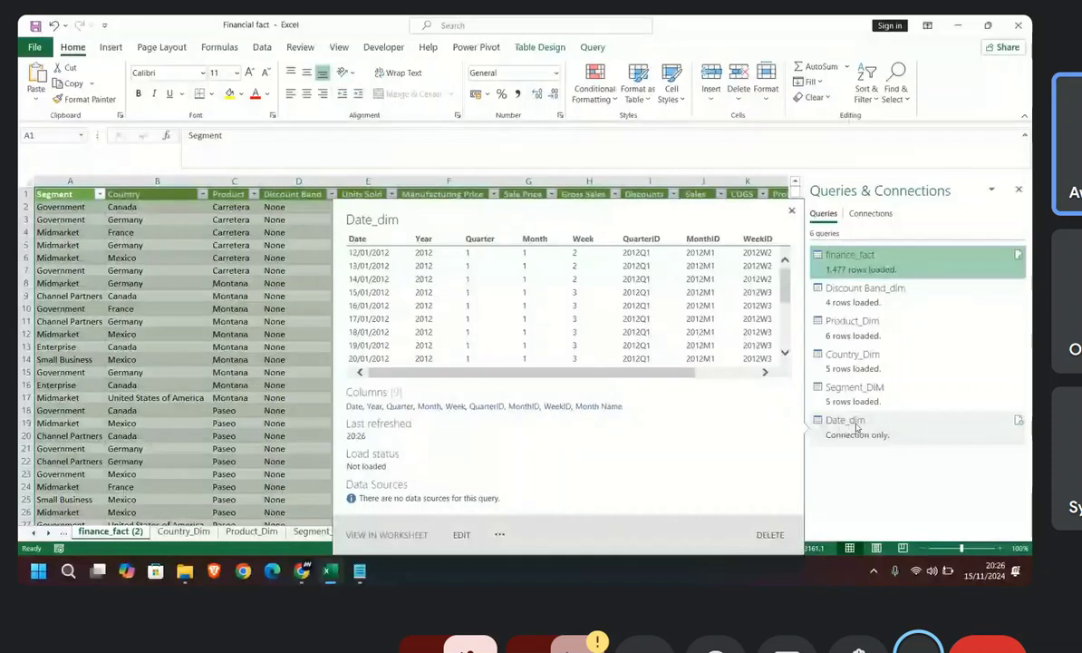
{"action": "double_click", "coordinate": [843, 423]}
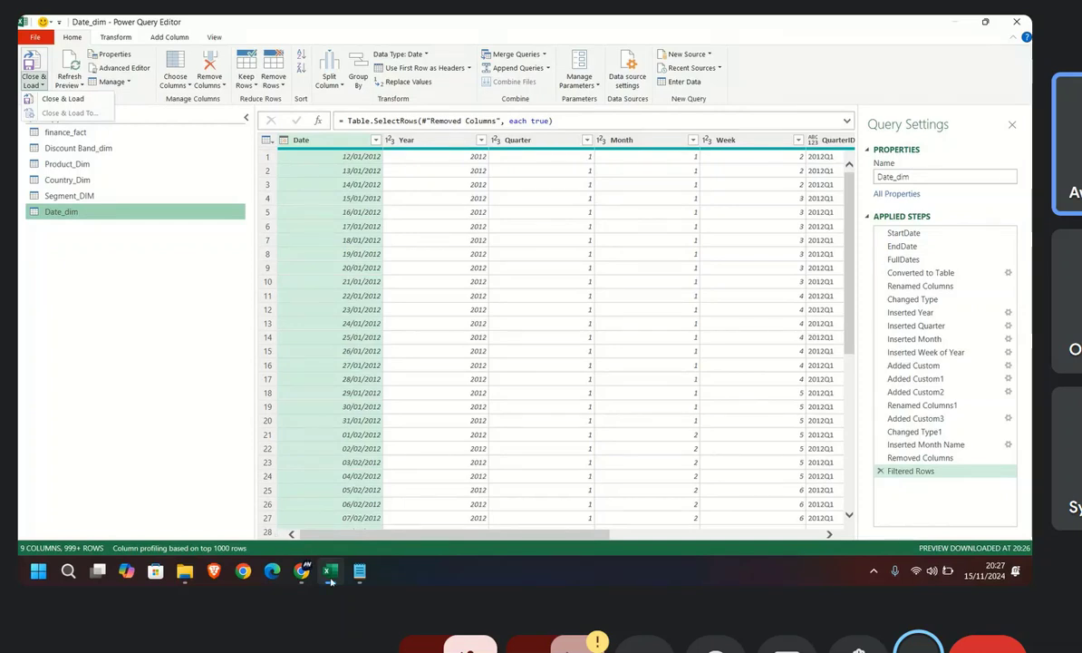
{"action": "mouse_move", "coordinate": [331, 570]}
{"action": "left_click", "coordinate": [334, 536]}
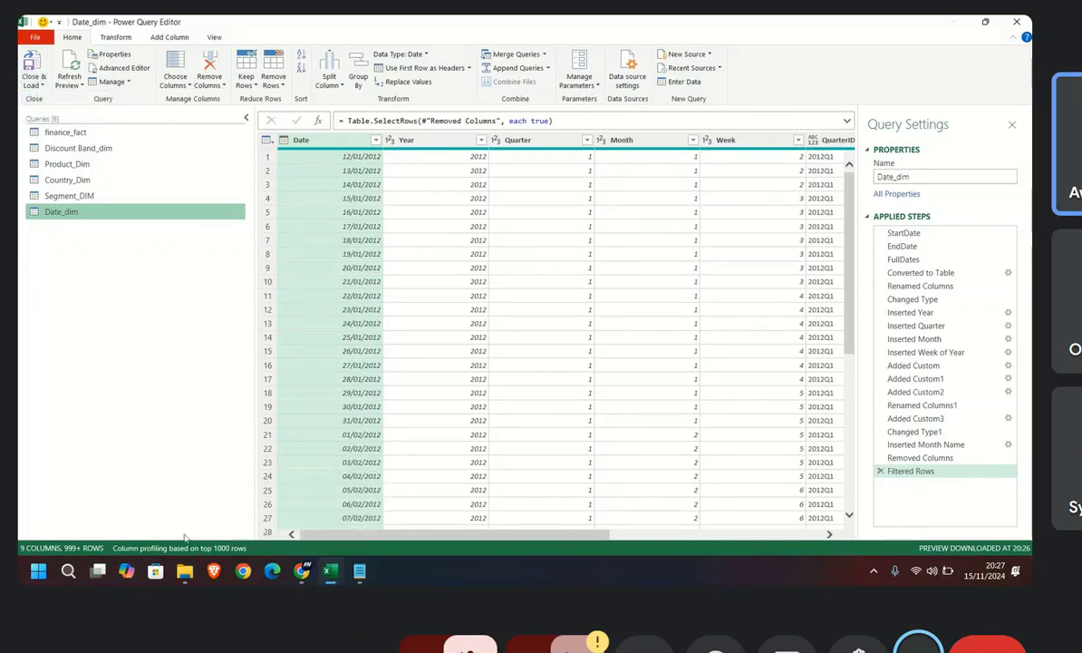
{"action": "left_click_drag", "start_coordinate": [812, 24], "coordinate": [796, 556]}
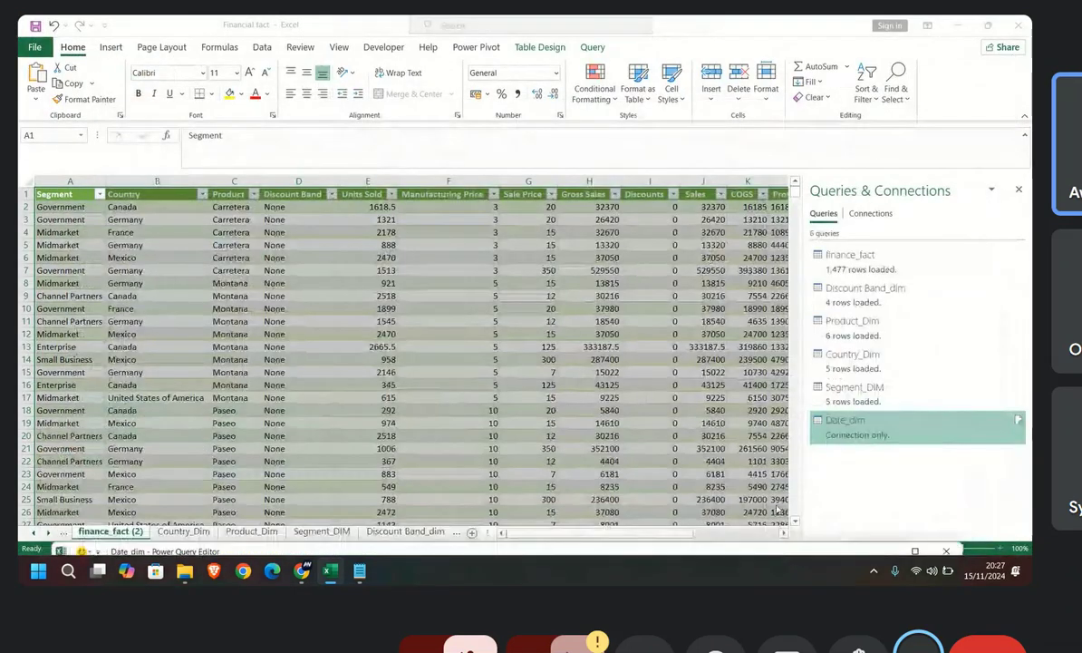
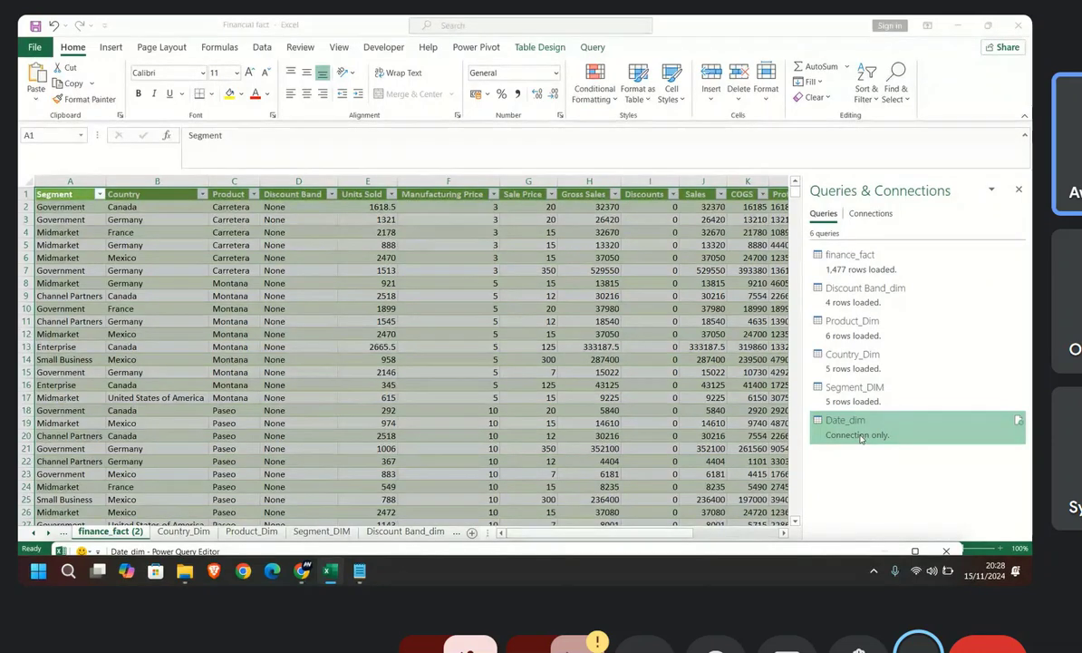
Step: Switch to the Google Meet call window and return to the Date_dim query in the Power Query Editor
{"action": "mouse_move", "coordinate": [305, 569]}
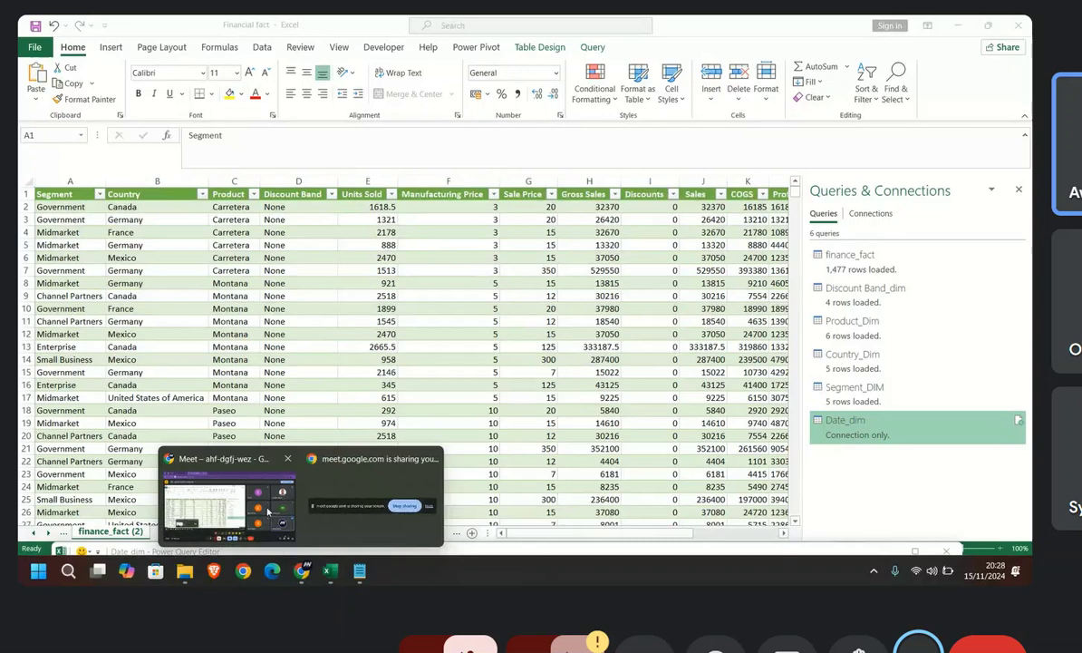
{"action": "left_click", "coordinate": [228, 494]}
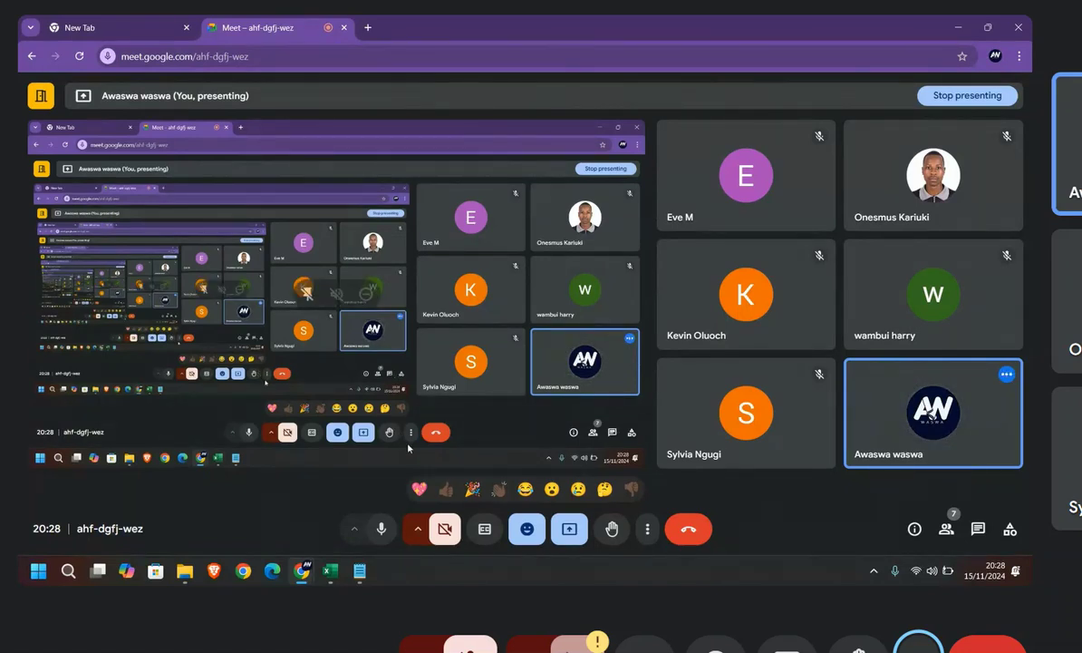
{"action": "mouse_move", "coordinate": [330, 571]}
{"action": "left_click", "coordinate": [349, 505]}
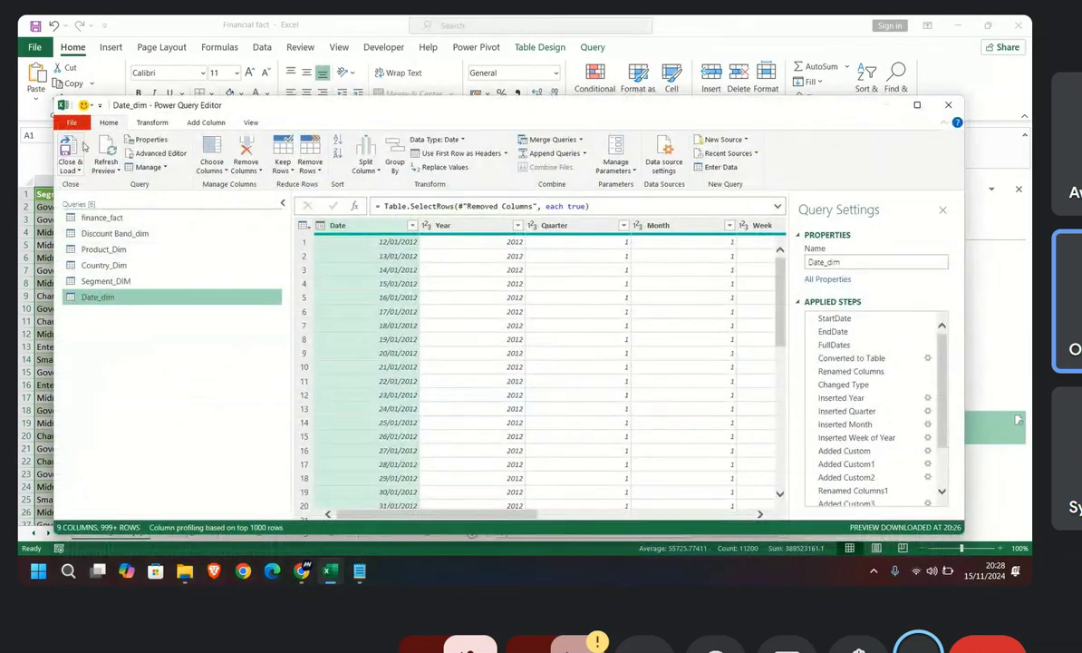
Step: Try to load the connection-only Date_dim query into the workbook with Close & Load, and close the editor
{"action": "left_click", "coordinate": [71, 169]}
{"action": "left_click", "coordinate": [92, 185]}
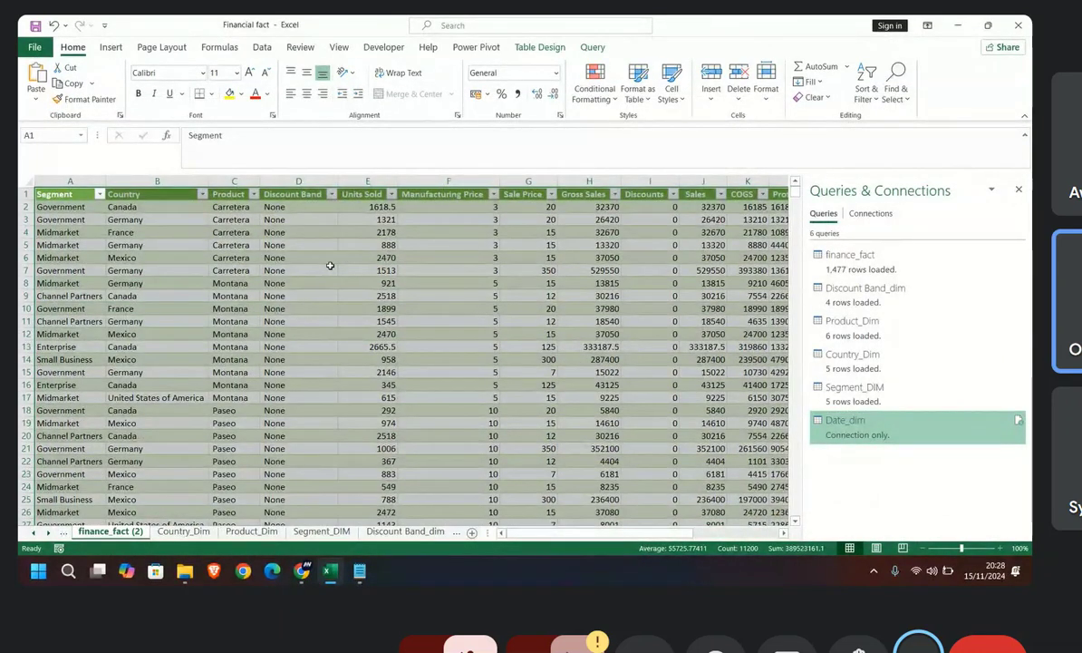
{"action": "right_click", "coordinate": [939, 426]}
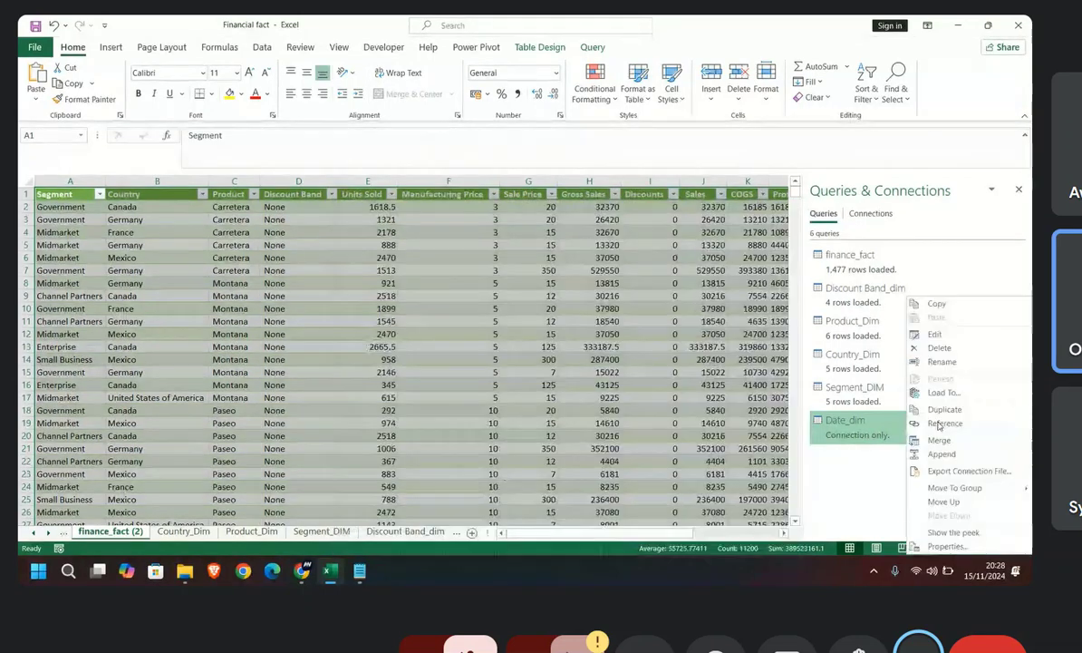
{"action": "left_click", "coordinate": [872, 433]}
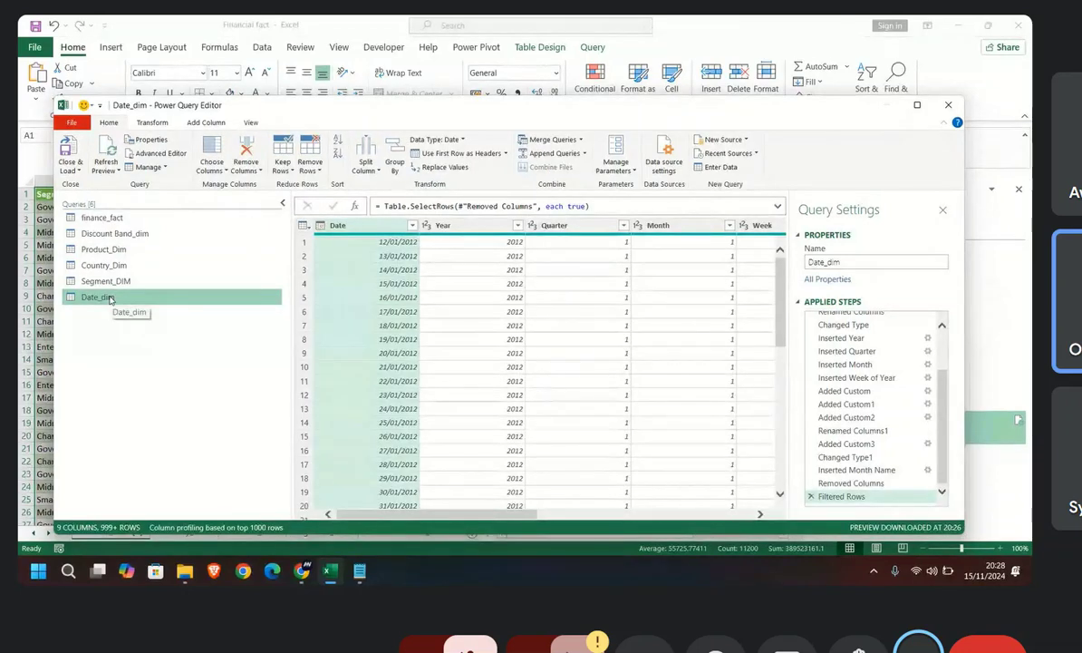
{"action": "left_click", "coordinate": [73, 171]}
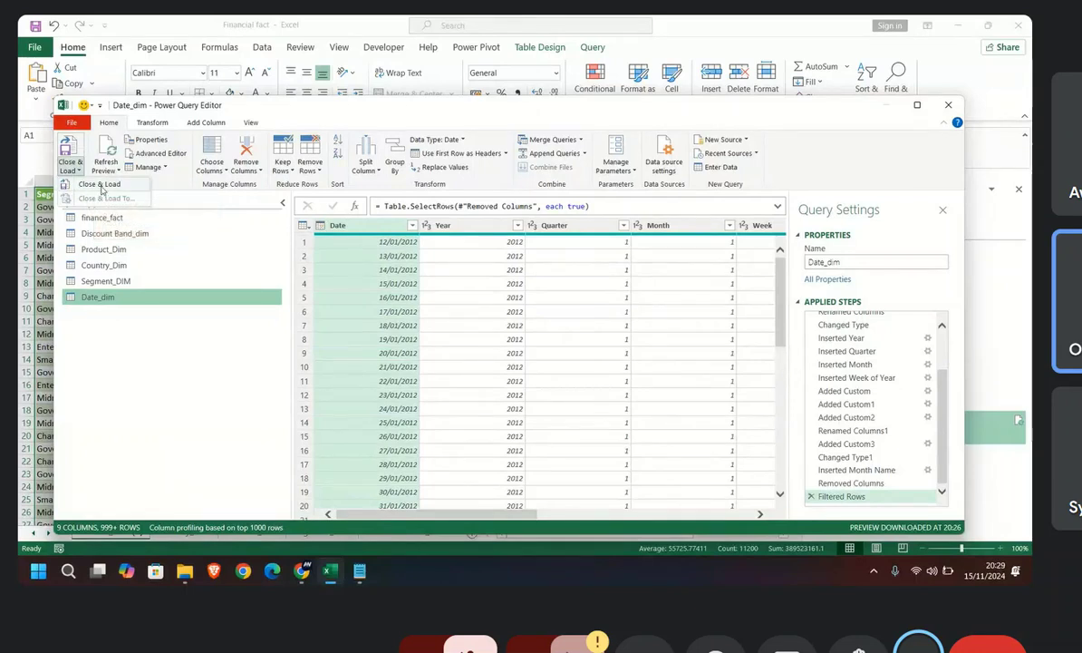
{"action": "left_click", "coordinate": [71, 168]}
{"action": "left_click", "coordinate": [71, 168]}
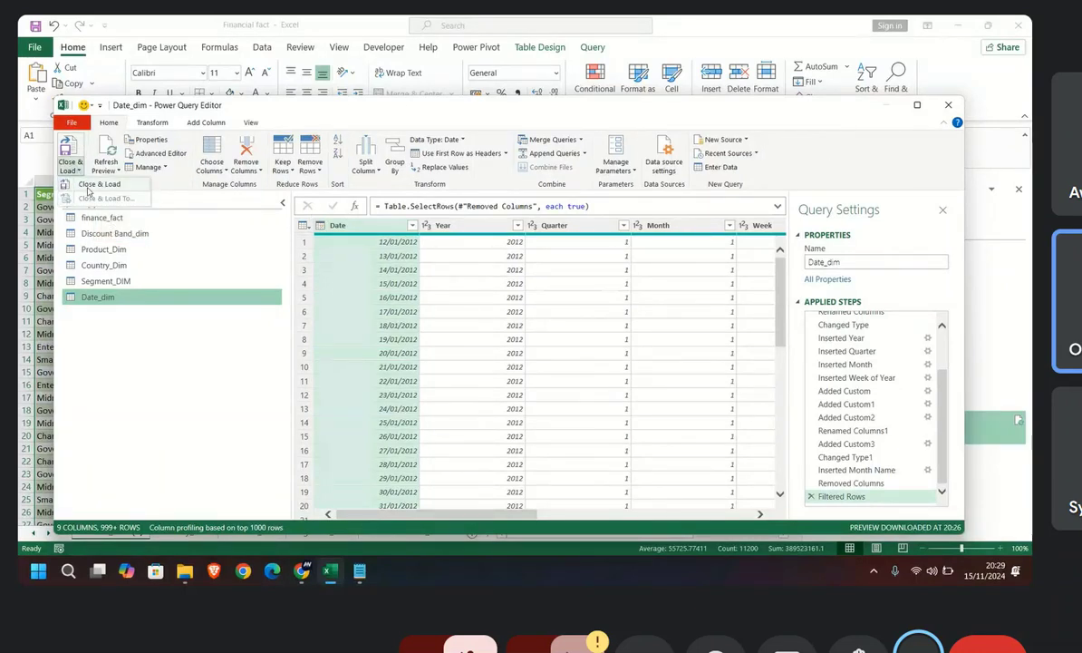
{"action": "left_click", "coordinate": [948, 106]}
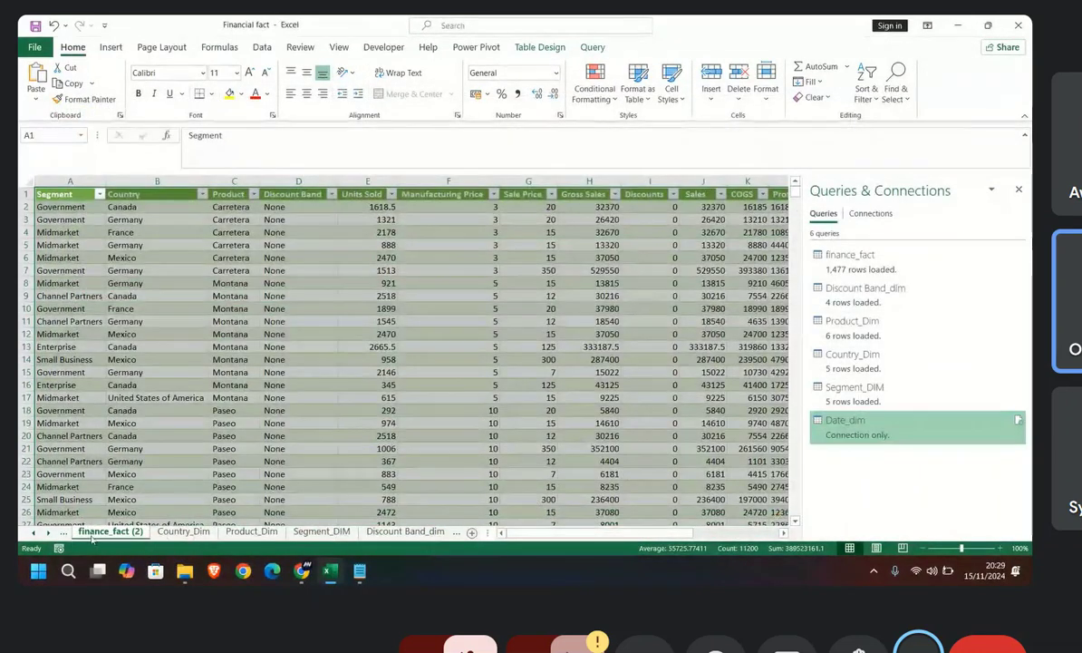
Step: Copy the whole script of the Date_dim query from its Advanced Editor and close the query editor without changes
{"action": "left_click", "coordinate": [51, 533]}
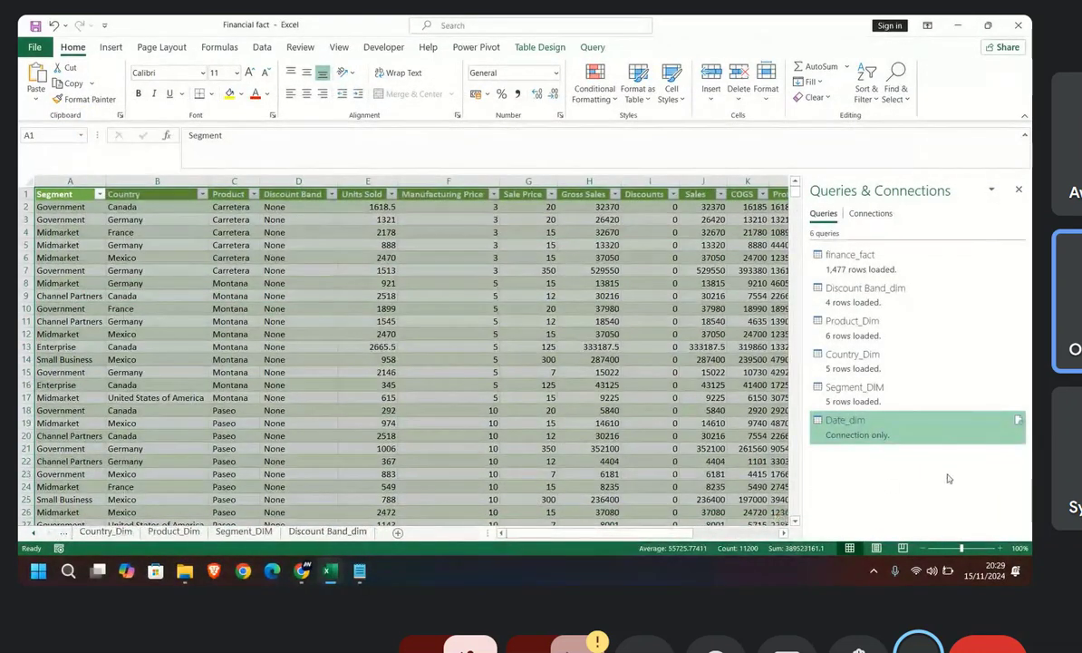
{"action": "right_click", "coordinate": [904, 430]}
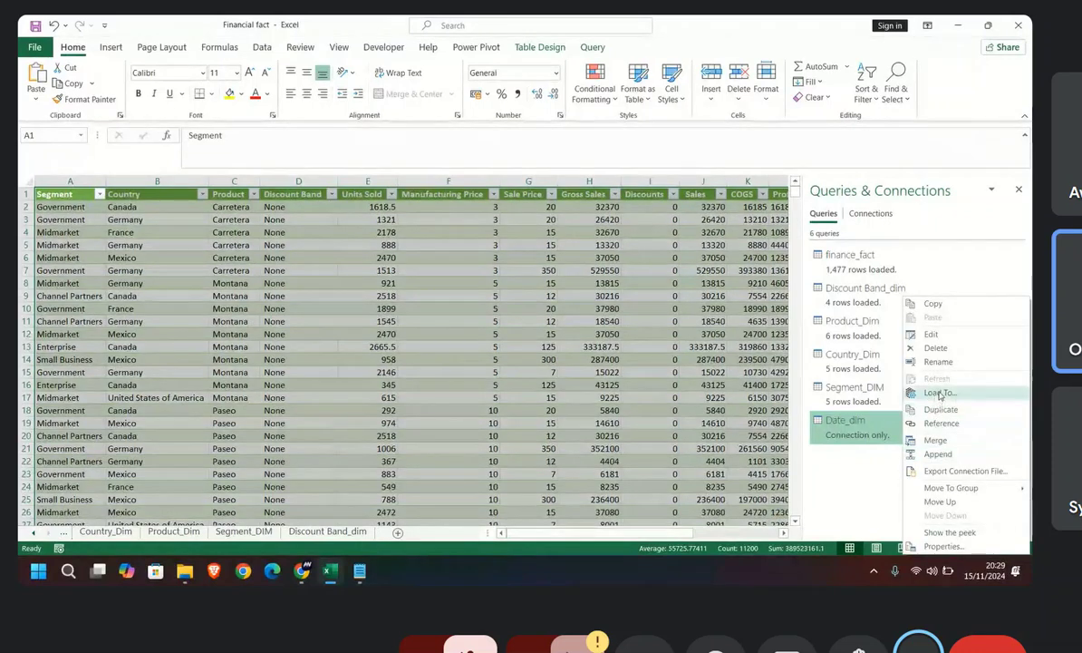
{"action": "double_click", "coordinate": [866, 428]}
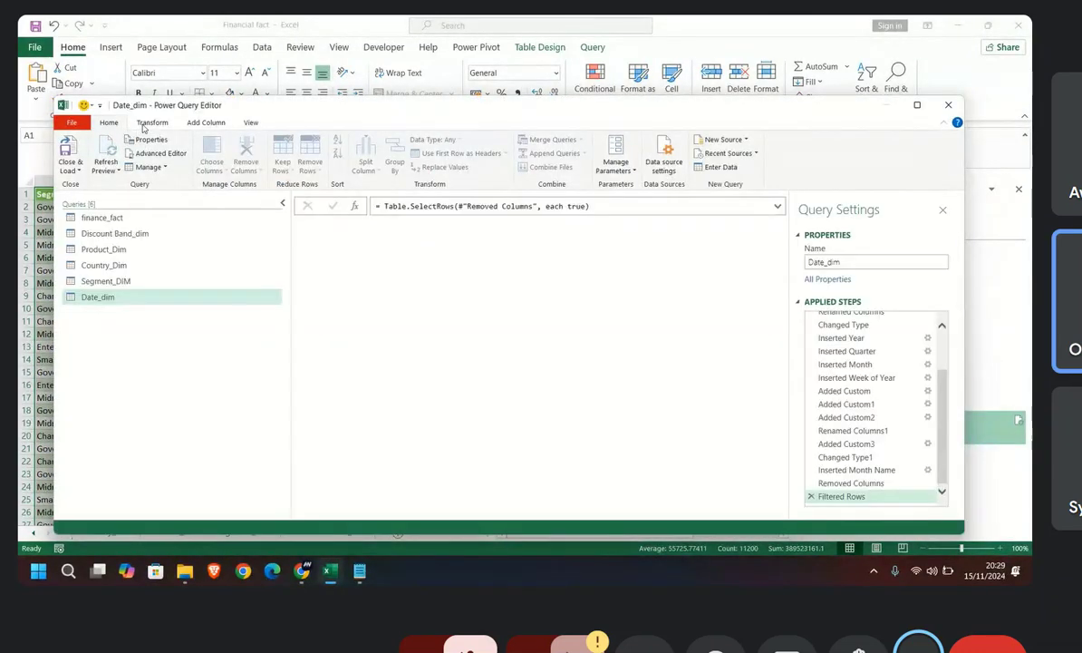
{"action": "left_click", "coordinate": [147, 153]}
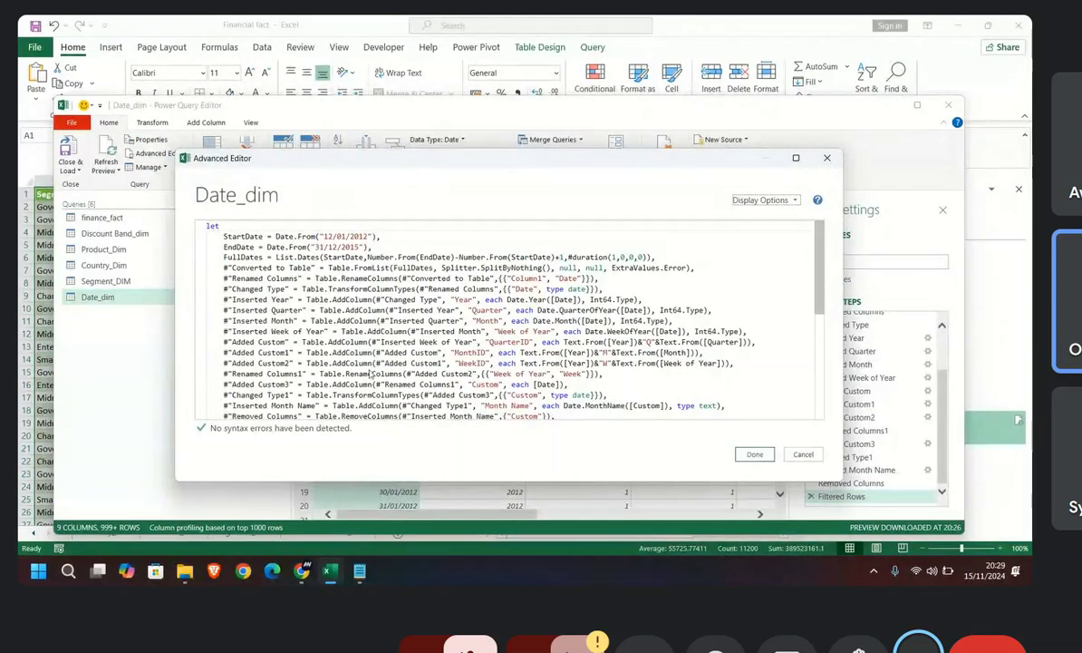
{"action": "scroll", "coordinate": [456, 367], "scroll_direction": "down", "scroll_amount": 6}
{"action": "scroll", "coordinate": [455, 367], "scroll_direction": "up", "scroll_amount": 1}
{"action": "left_click_drag", "start_coordinate": [305, 292], "coordinate": [213, 182]}
{"action": "key", "text": "ctrl+c"}
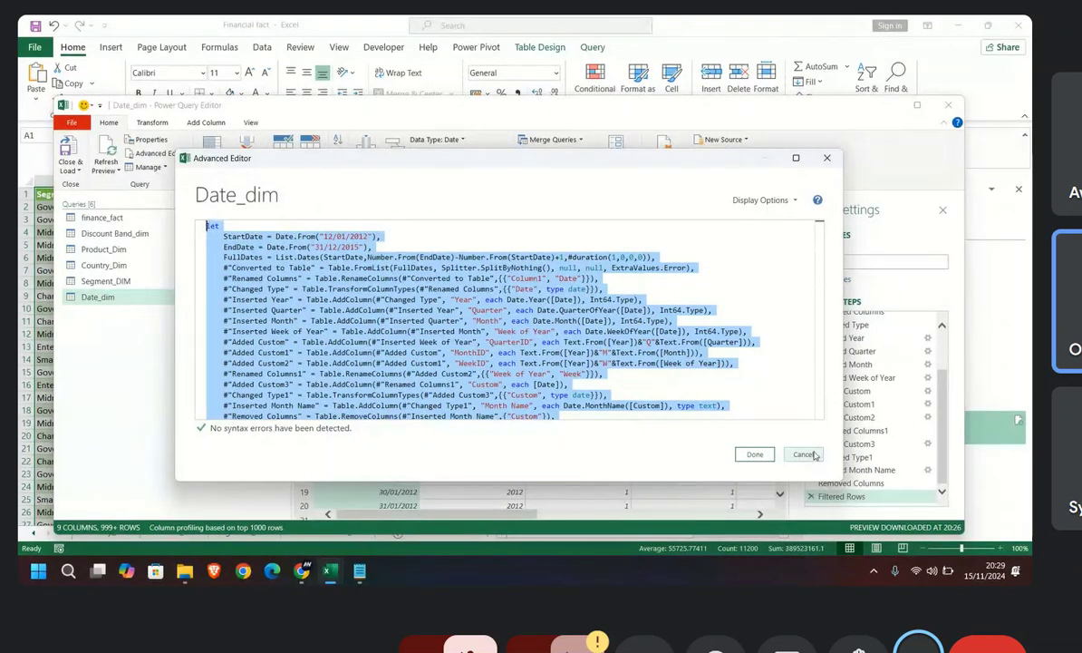
{"action": "left_click", "coordinate": [827, 159]}
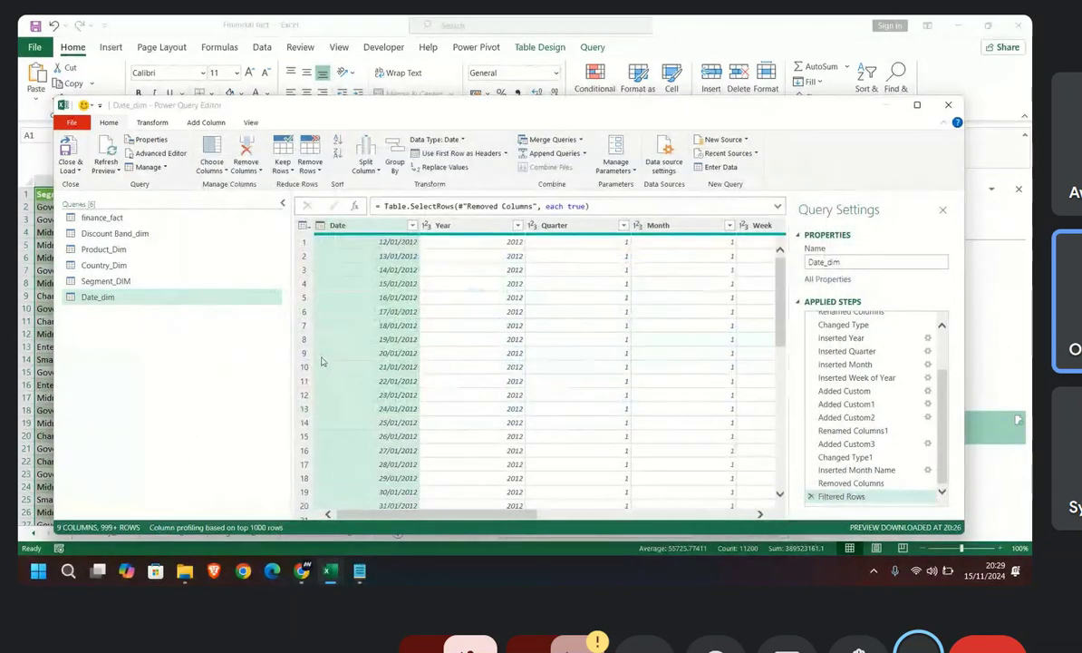
{"action": "left_click", "coordinate": [949, 105]}
Step: Delete the connection-only Date_dim query from the workbook and confirm the deletion
{"action": "right_click", "coordinate": [903, 440]}
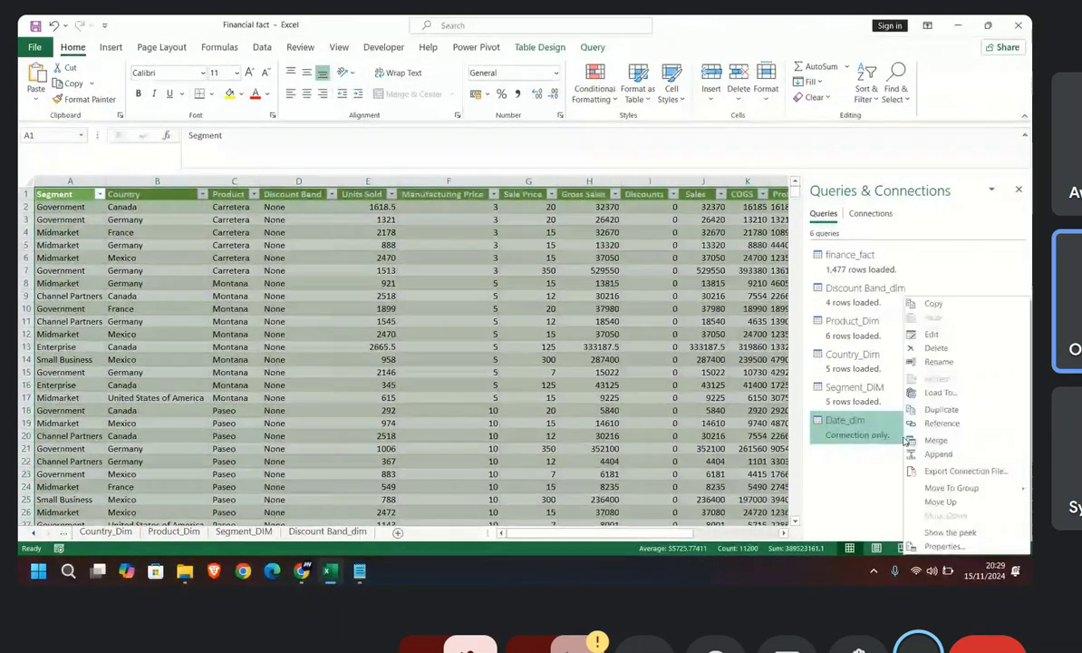
{"action": "left_click", "coordinate": [935, 350]}
{"action": "left_click", "coordinate": [591, 316]}
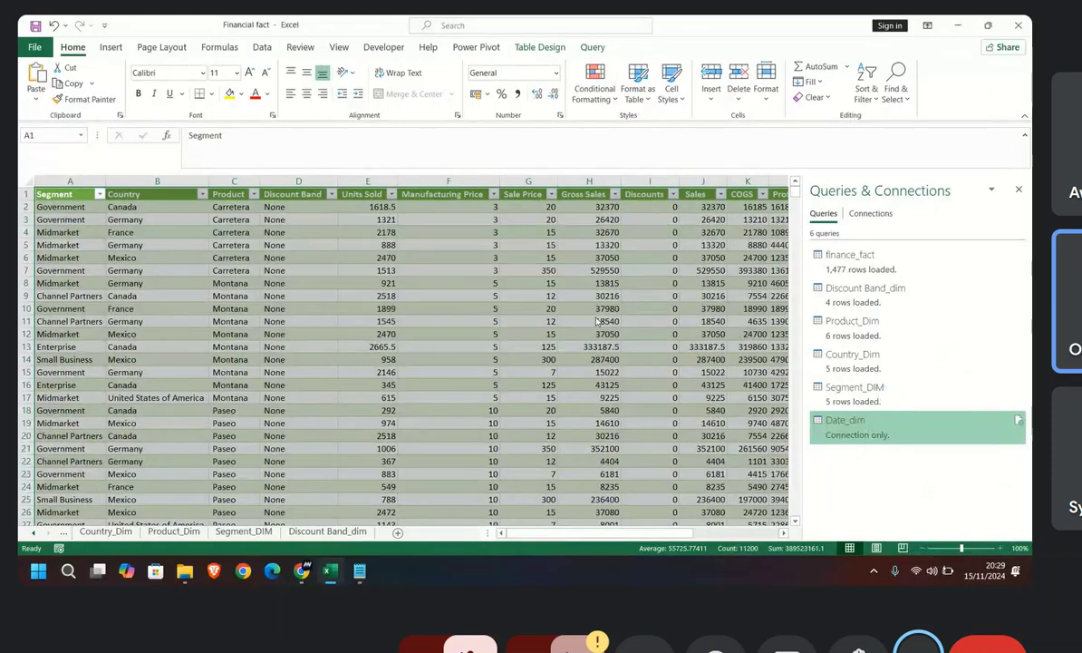
Step: Open the Segment_DIM query for editing and add a new blank query alongside the existing ones
{"action": "double_click", "coordinate": [822, 390]}
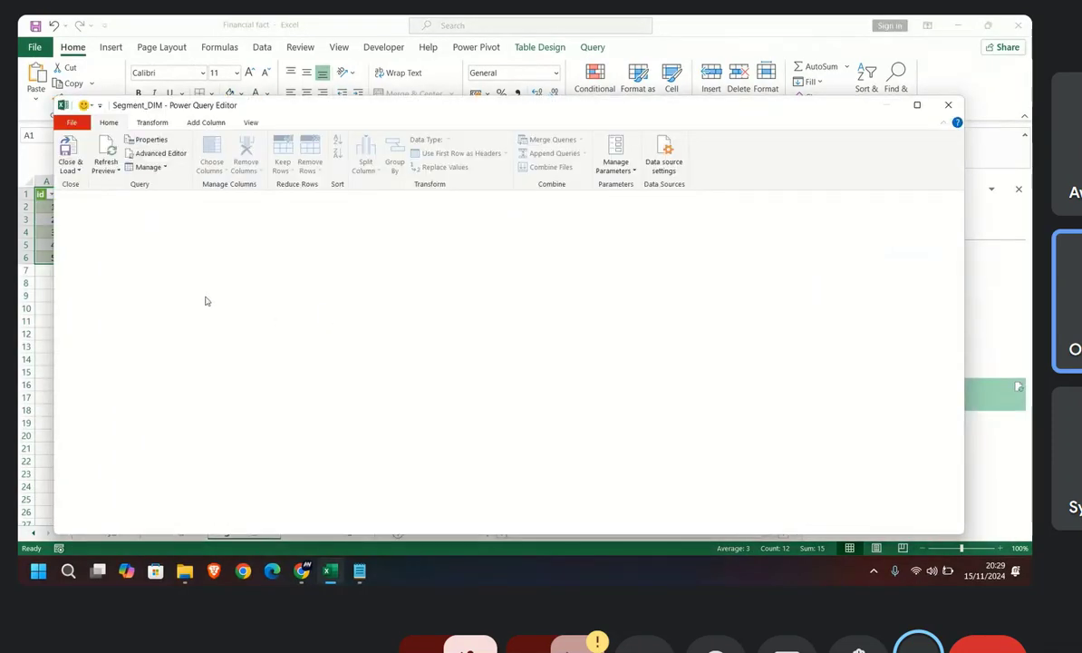
{"action": "right_click", "coordinate": [143, 327]}
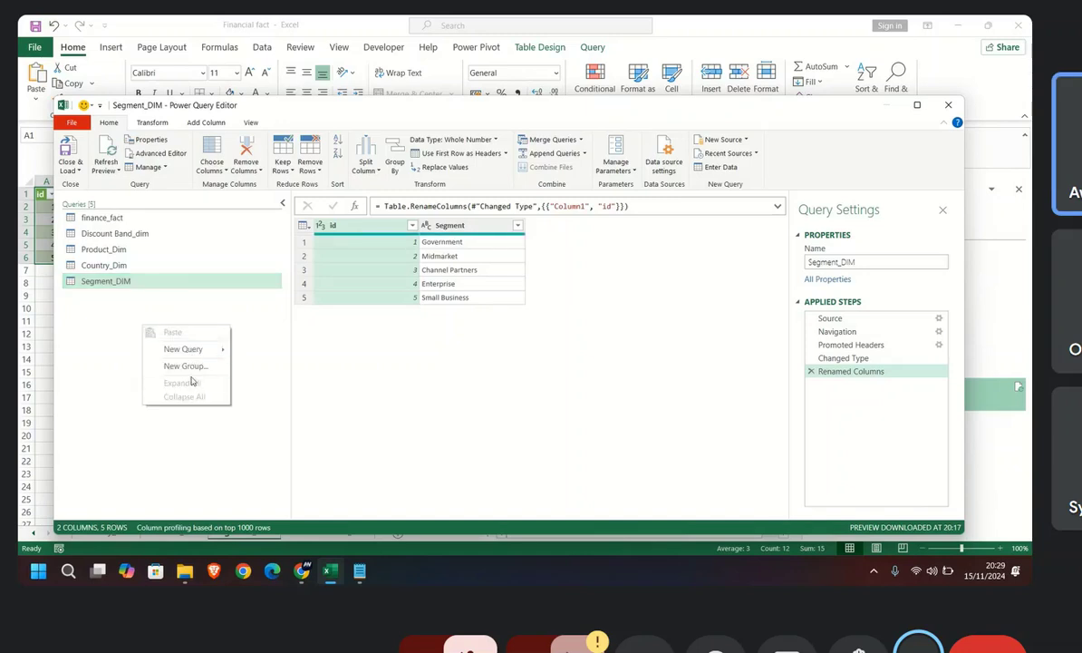
{"action": "mouse_move", "coordinate": [205, 350]}
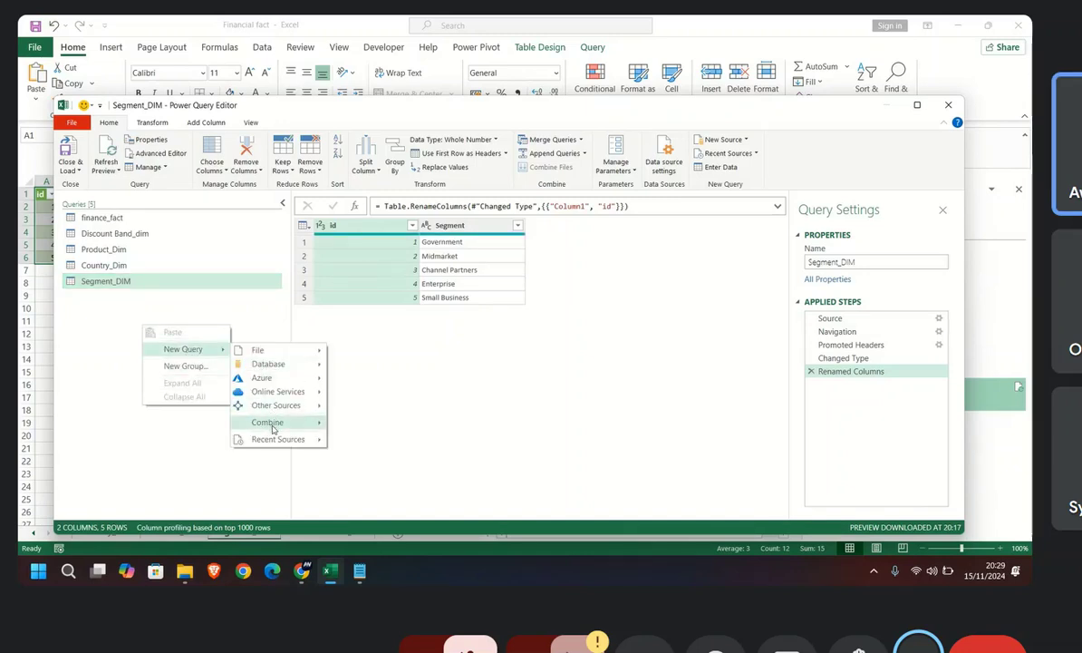
{"action": "mouse_move", "coordinate": [276, 405]}
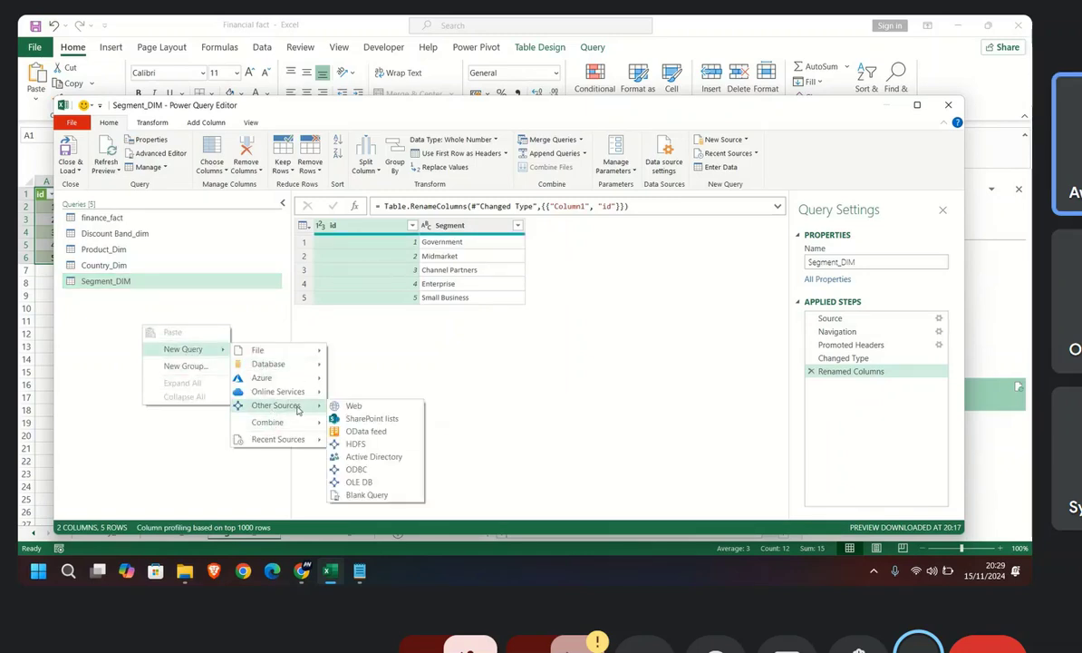
{"action": "left_click", "coordinate": [368, 494]}
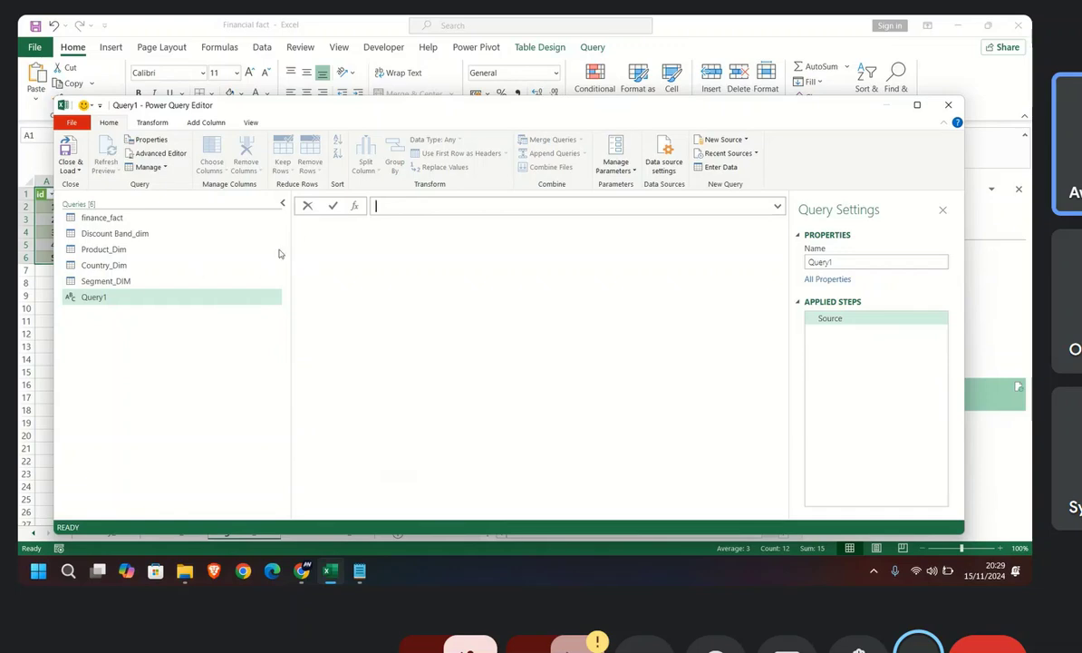
Step: Replace the blank query's default code with the copied date table script and apply it
{"action": "left_click", "coordinate": [141, 152]}
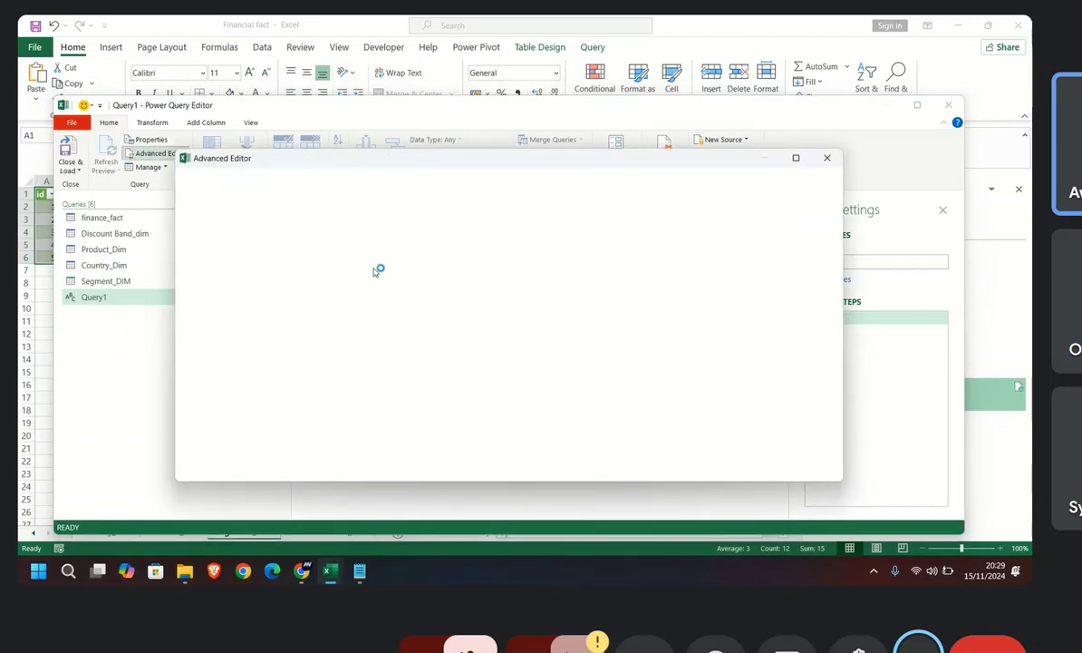
{"action": "key", "text": "ctrl+a"}
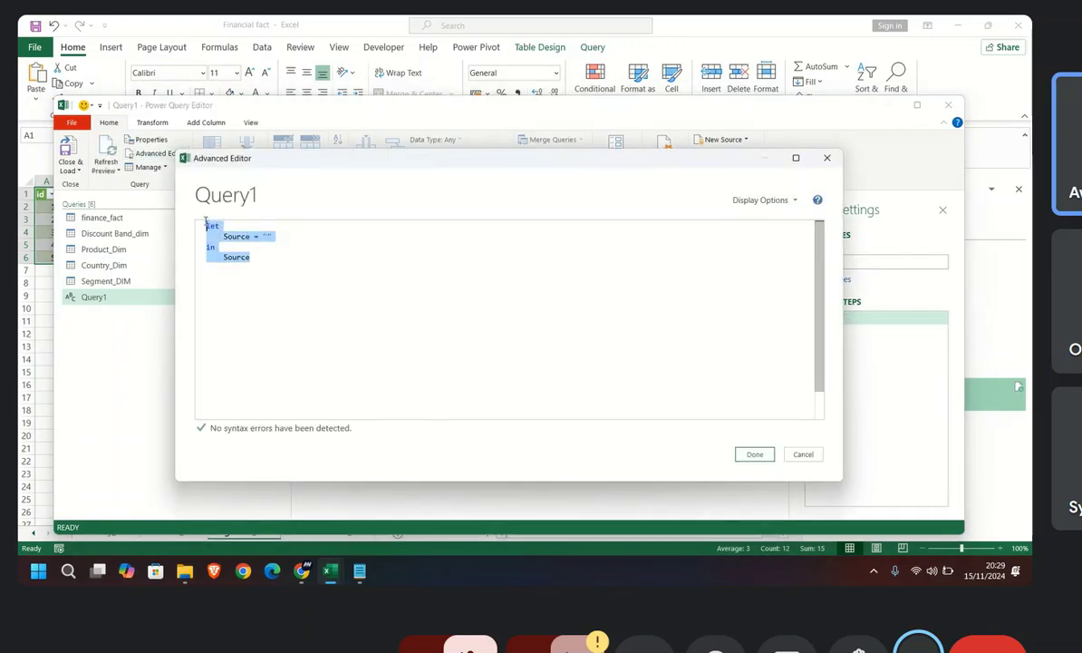
{"action": "key", "text": "ctrl+v"}
{"action": "scroll", "coordinate": [428, 359], "scroll_direction": "up", "scroll_amount": 2}
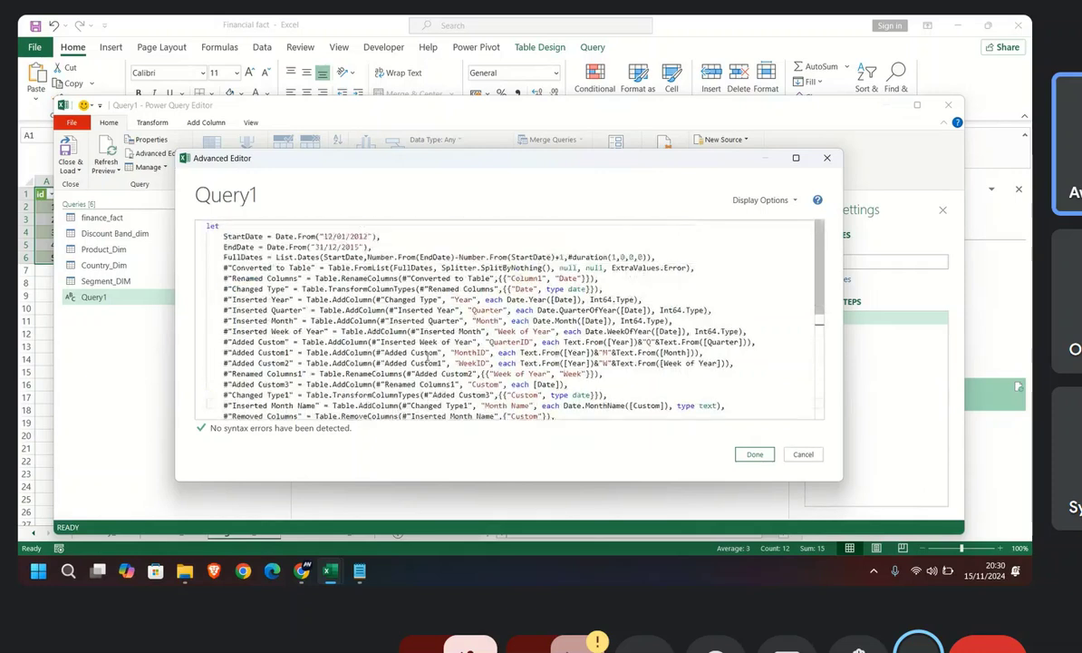
{"action": "left_click", "coordinate": [755, 455]}
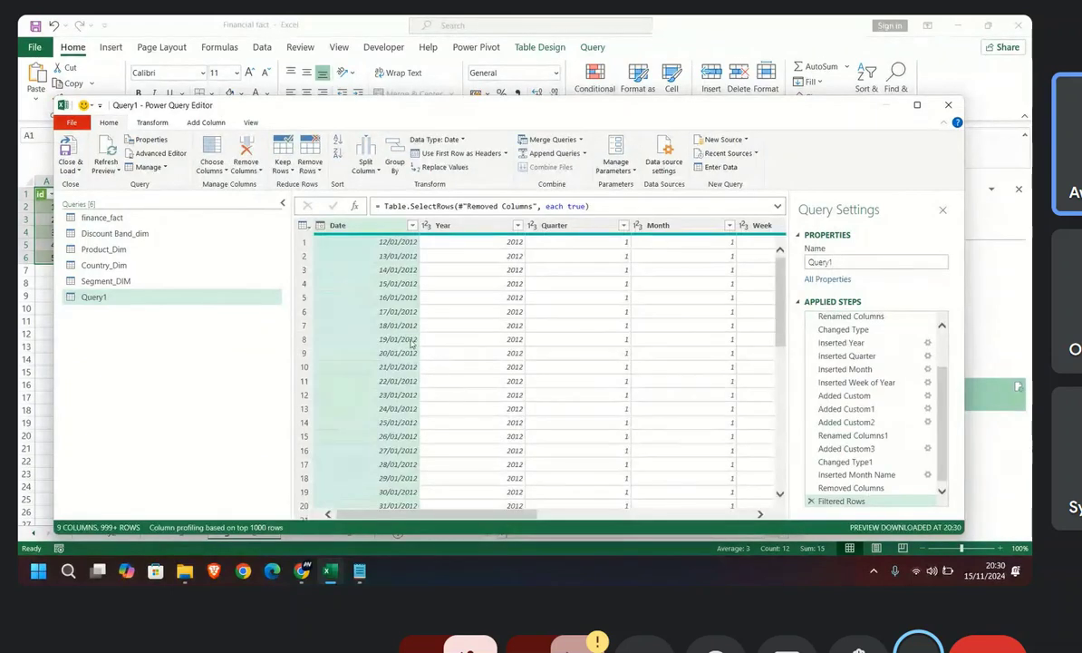
Step: Check which years the date table covers by loading the full value list of the Year column filter
{"action": "scroll", "coordinate": [493, 334], "scroll_direction": "down", "scroll_amount": 20}
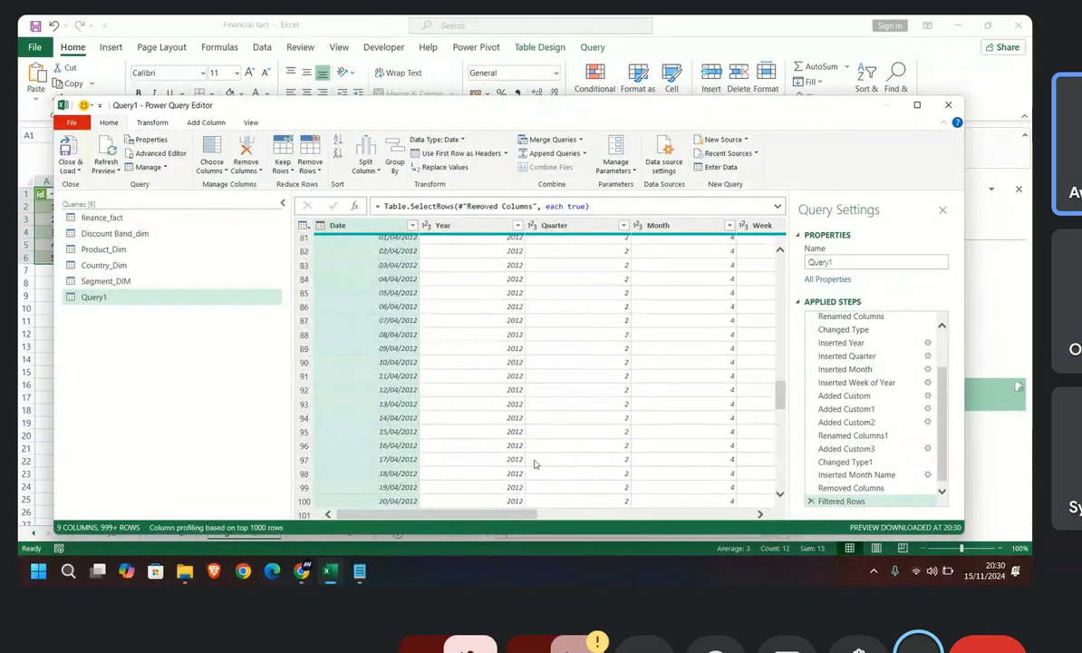
{"action": "scroll", "coordinate": [535, 464], "scroll_direction": "up", "scroll_amount": 8}
{"action": "left_click", "coordinate": [519, 225]}
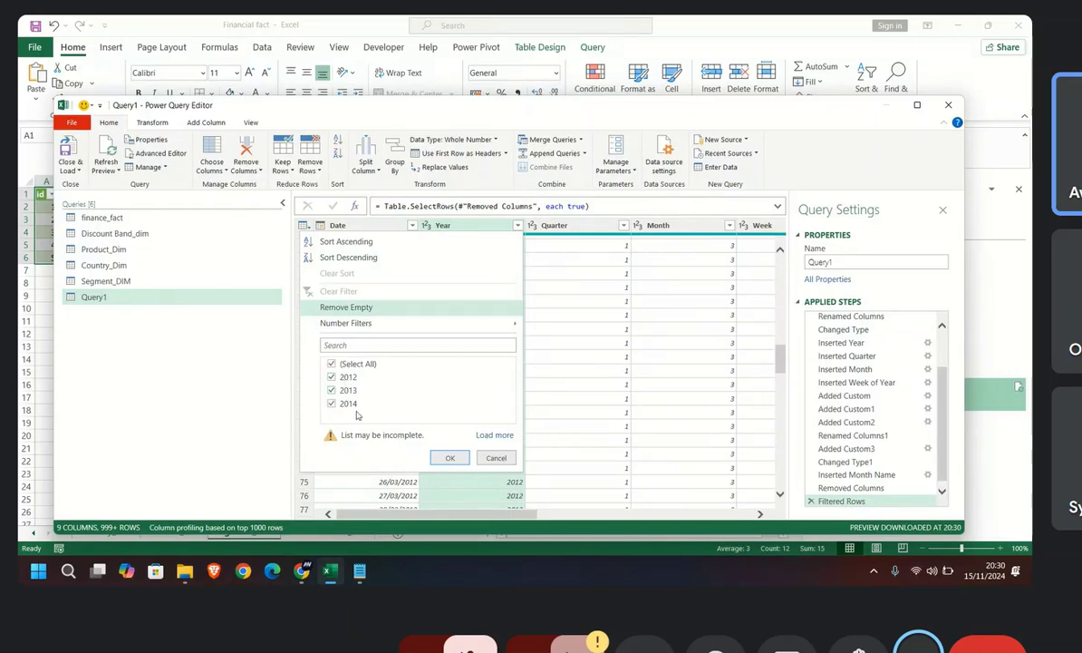
{"action": "left_click", "coordinate": [494, 435]}
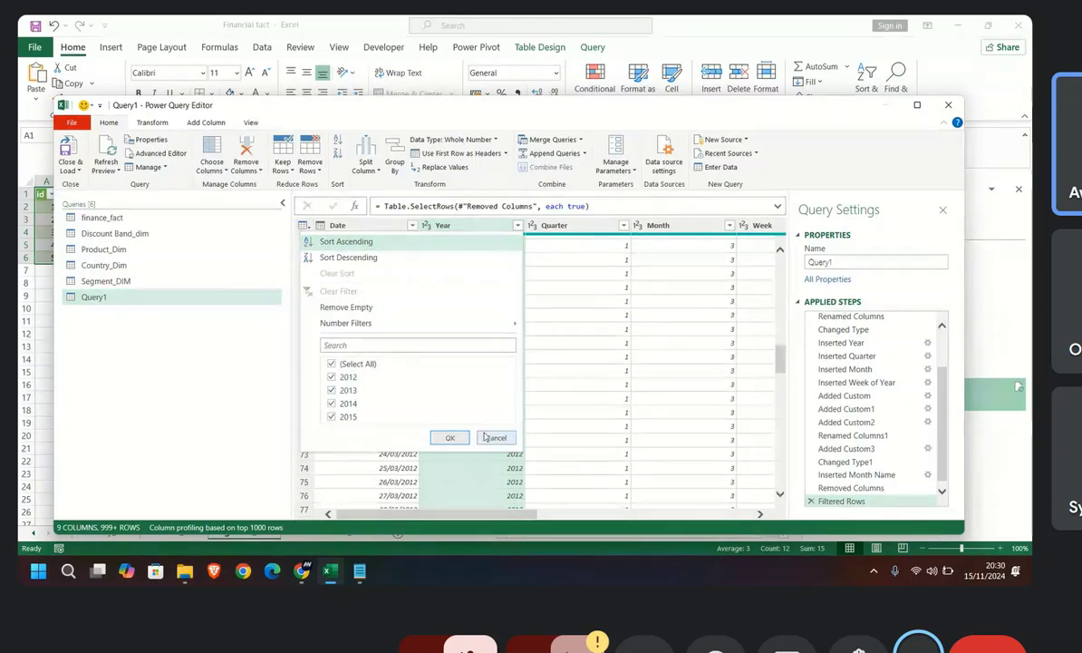
{"action": "left_click", "coordinate": [451, 438]}
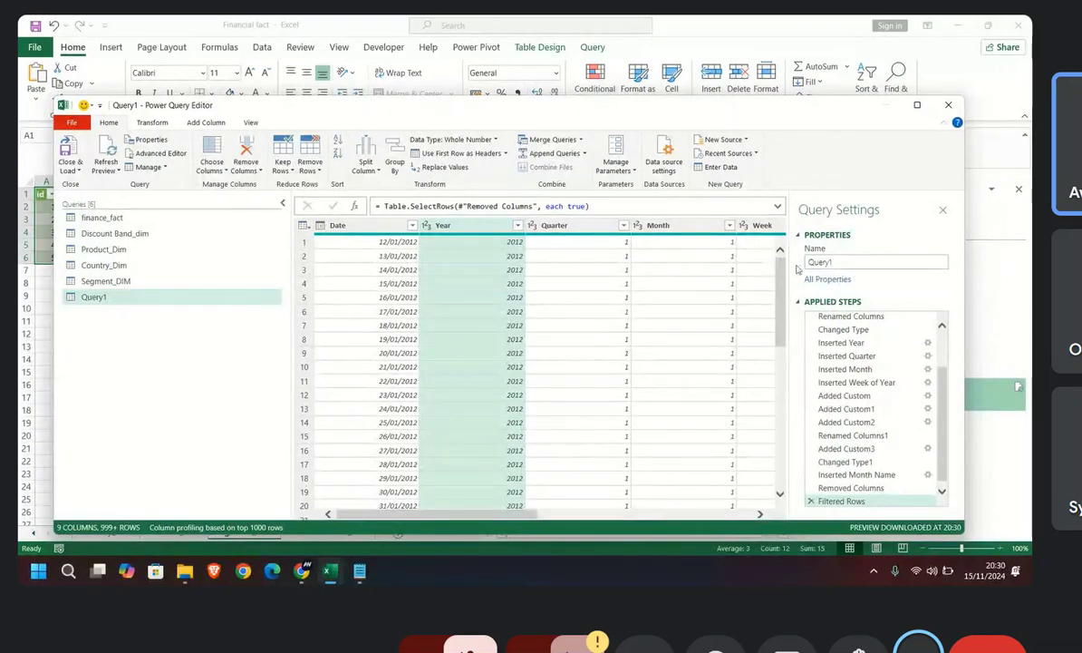
Step: Rename the Query1 date table query as Date_Dim
{"action": "double_click", "coordinate": [835, 263]}
{"action": "type", "text": "Date_d"}
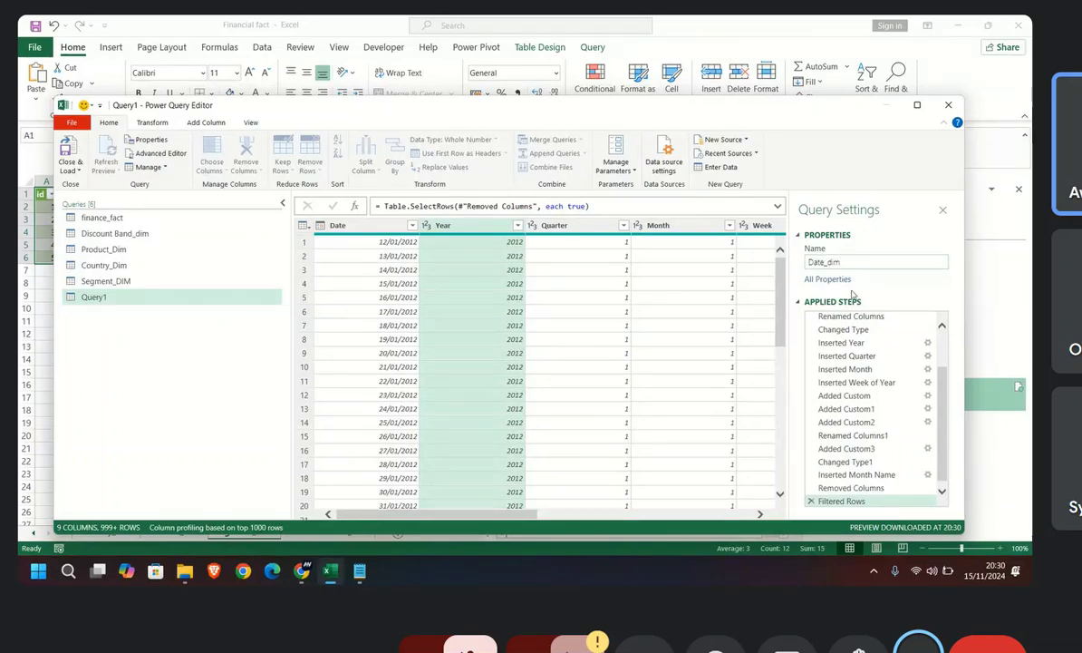
{"action": "key", "text": "BackSpace"}
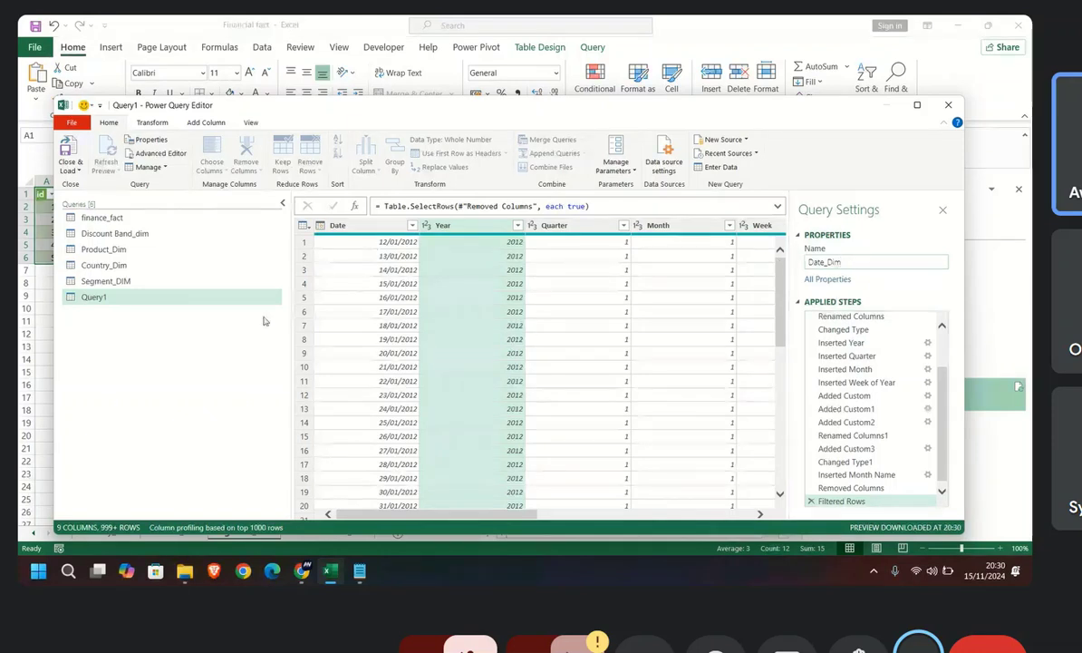
{"action": "key", "text": "Return"}
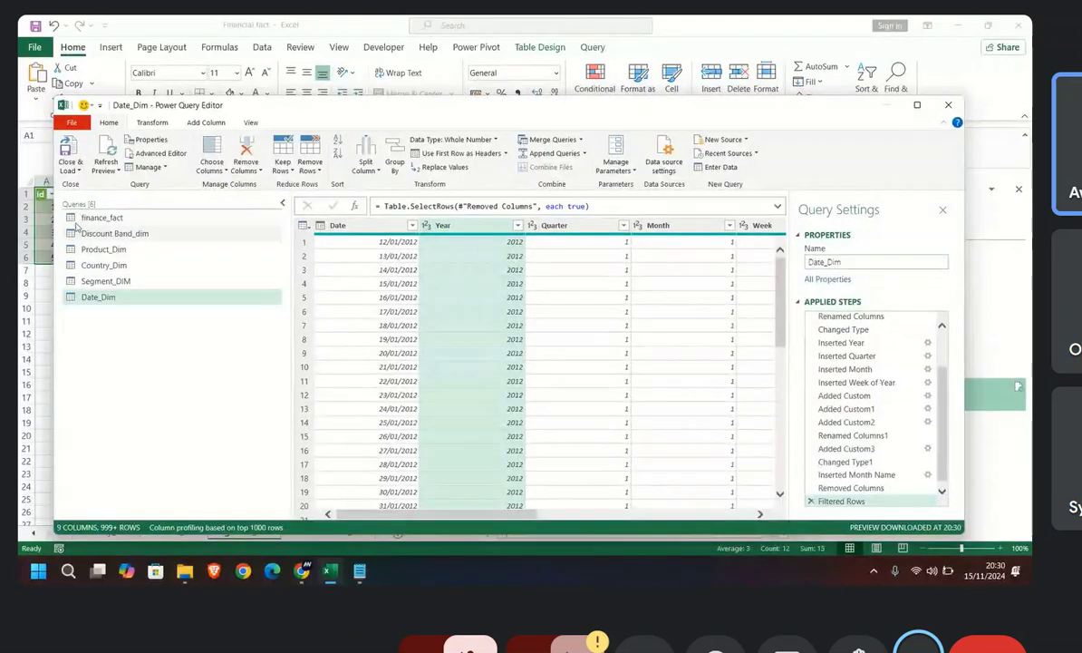
Step: Close the query editor and load the Date_Dim table onto a new worksheet
{"action": "scroll", "coordinate": [461, 412], "scroll_direction": "down", "scroll_amount": 8}
{"action": "scroll", "coordinate": [453, 406], "scroll_direction": "up", "scroll_amount": 6}
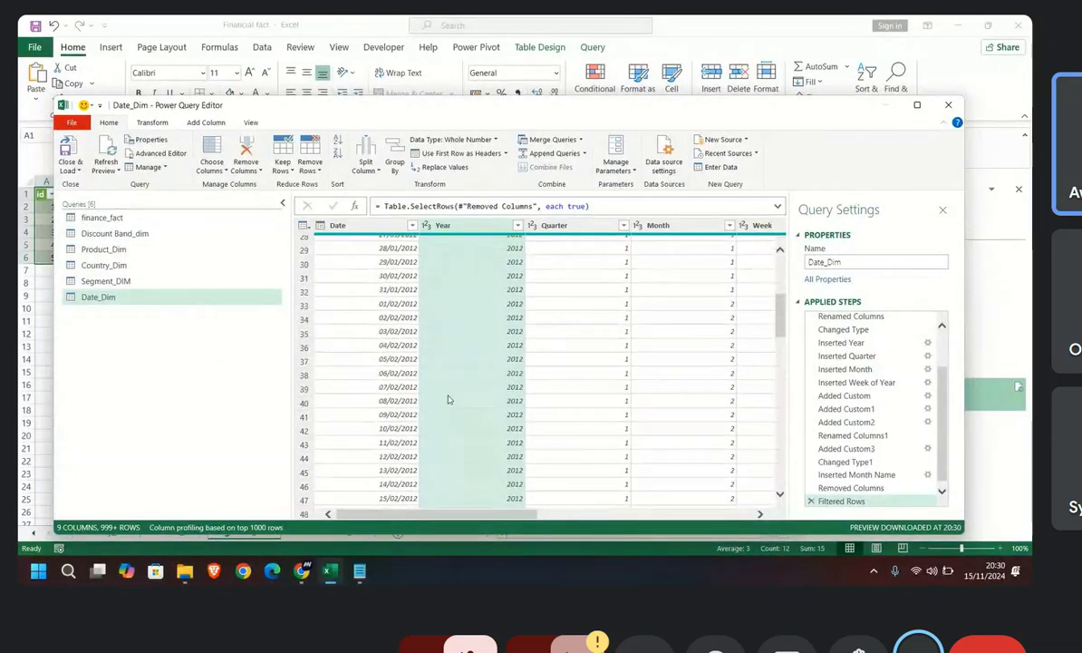
{"action": "left_click", "coordinate": [70, 167]}
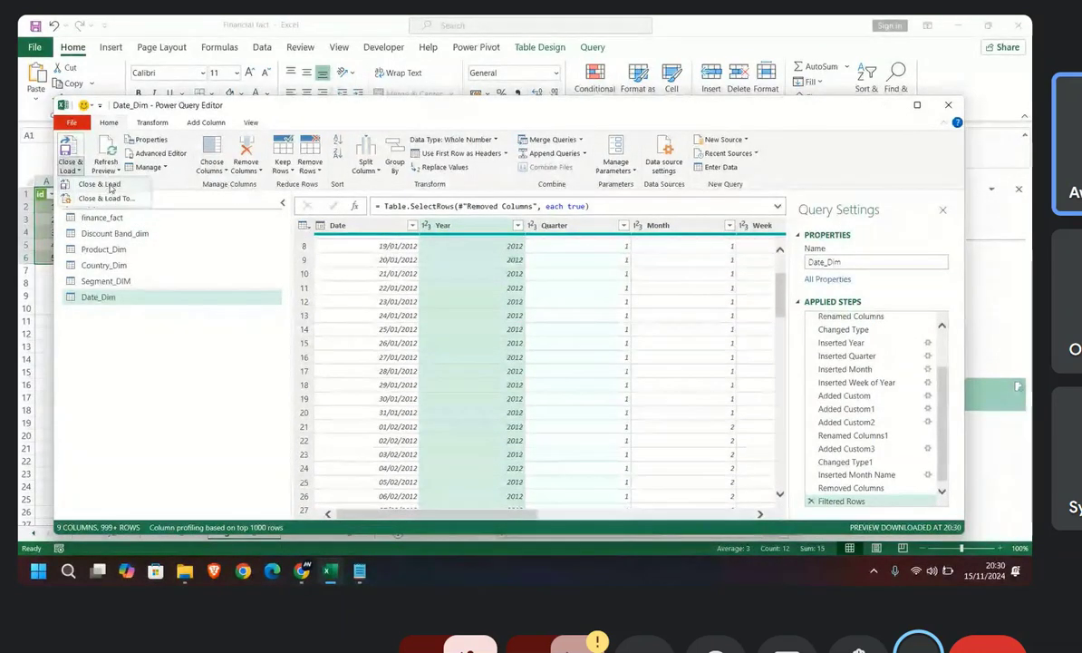
{"action": "left_click", "coordinate": [100, 183]}
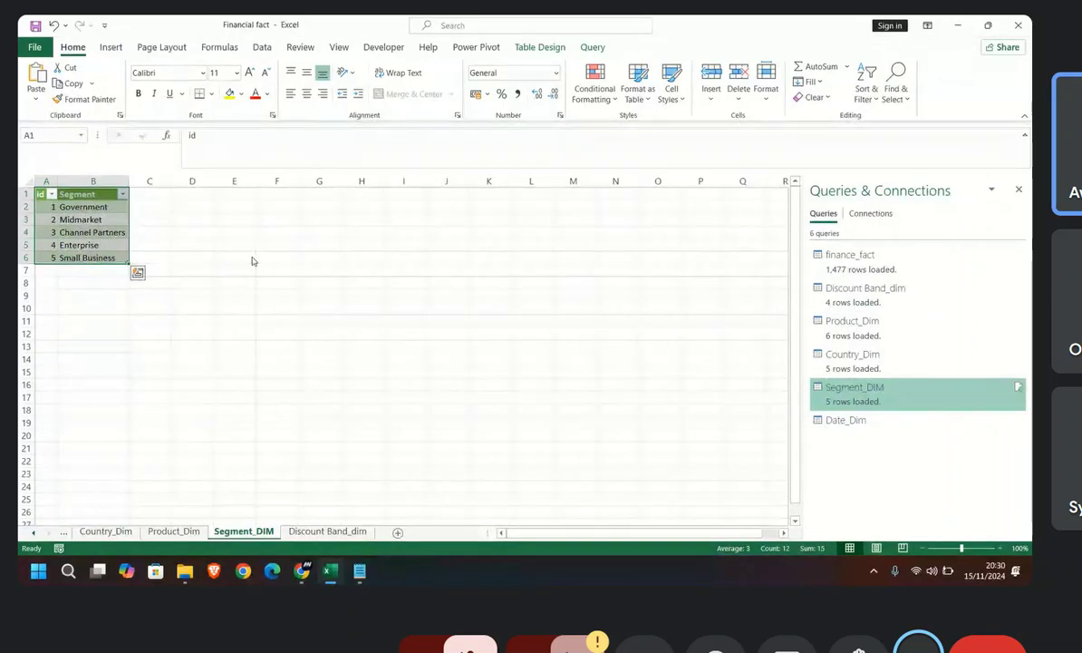
{"action": "scroll", "coordinate": [307, 384], "scroll_direction": "down", "scroll_amount": 20}
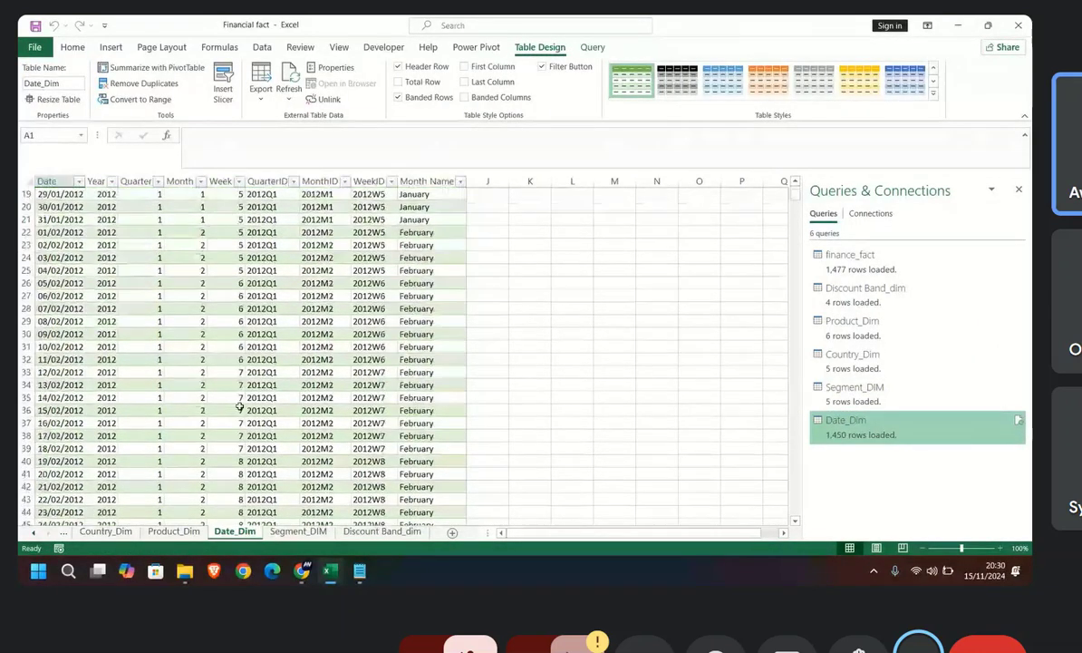
{"action": "scroll", "coordinate": [314, 454], "scroll_direction": "up", "scroll_amount": 6}
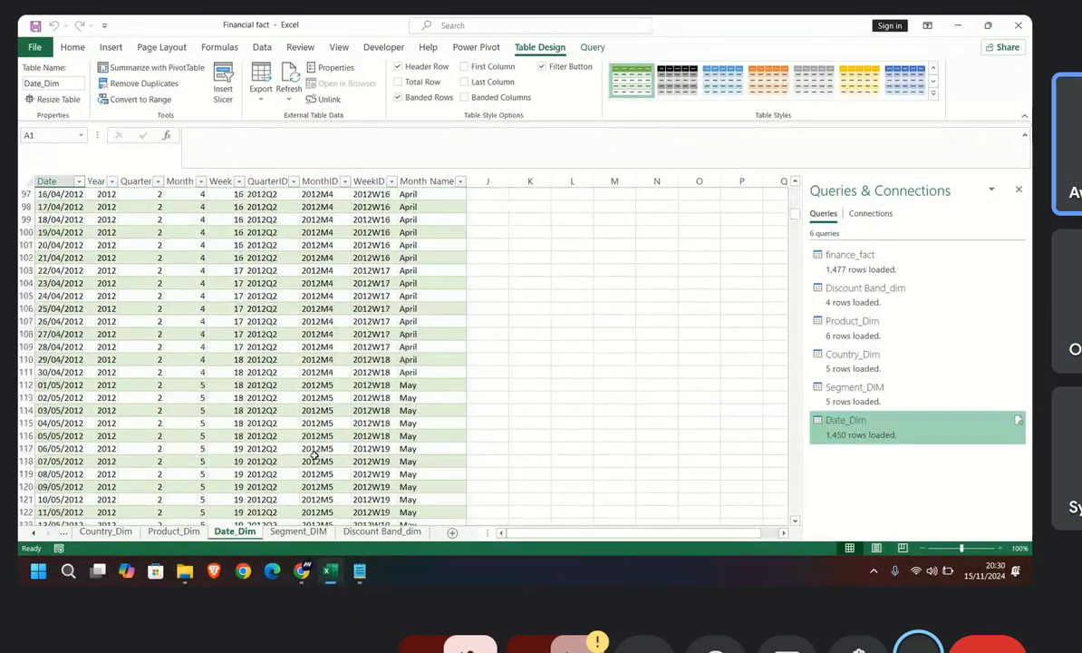
Step: Close the Queries & Connections pane and hide the original finance_fact source sheet
{"action": "left_click", "coordinate": [107, 532]}
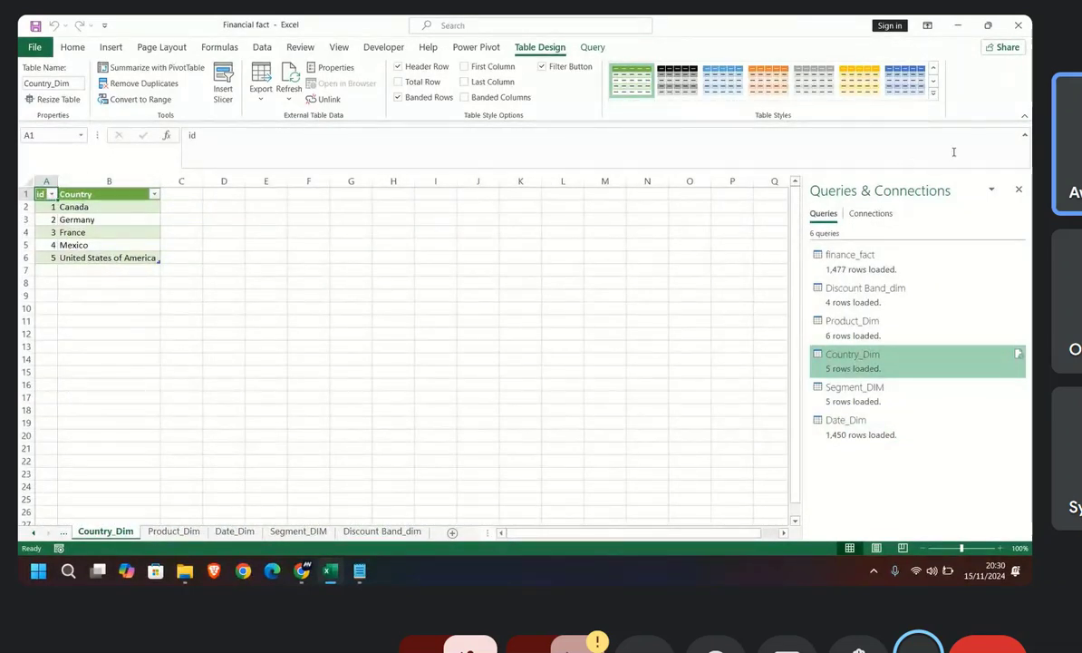
{"action": "left_click", "coordinate": [1018, 189]}
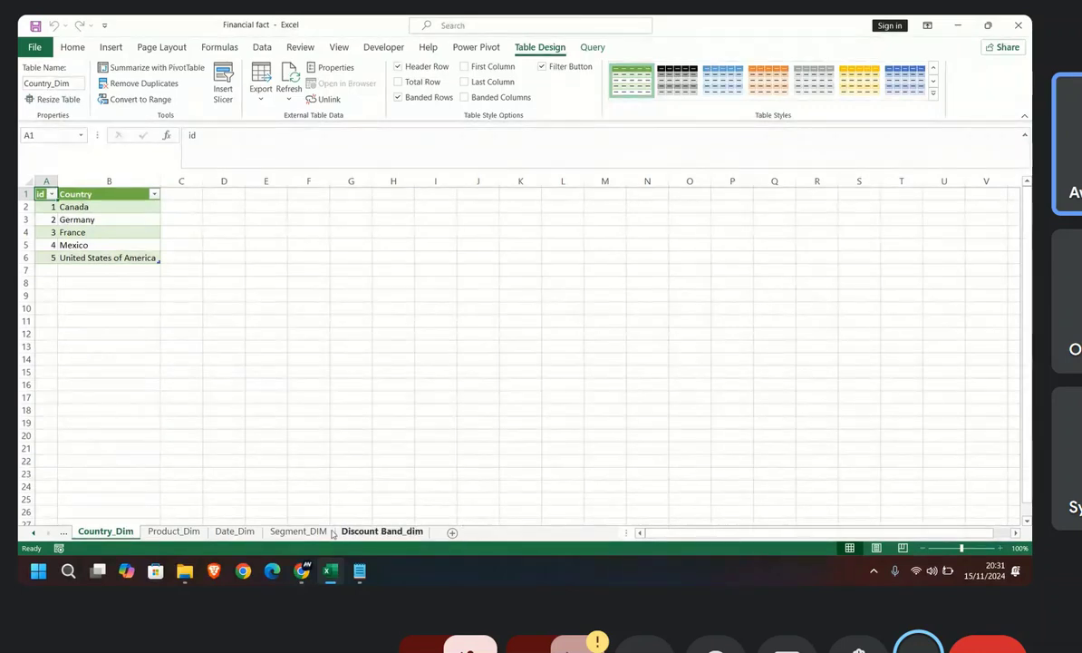
{"action": "left_click", "coordinate": [35, 533]}
{"action": "left_click", "coordinate": [35, 533]}
{"action": "right_click", "coordinate": [113, 533]}
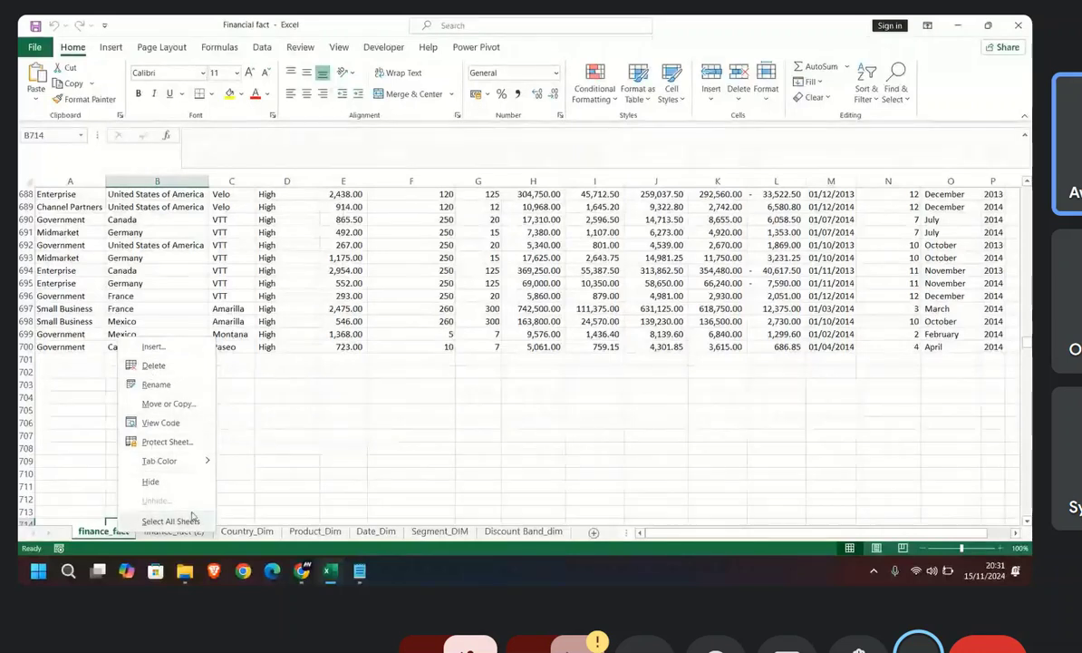
{"action": "left_click", "coordinate": [150, 481]}
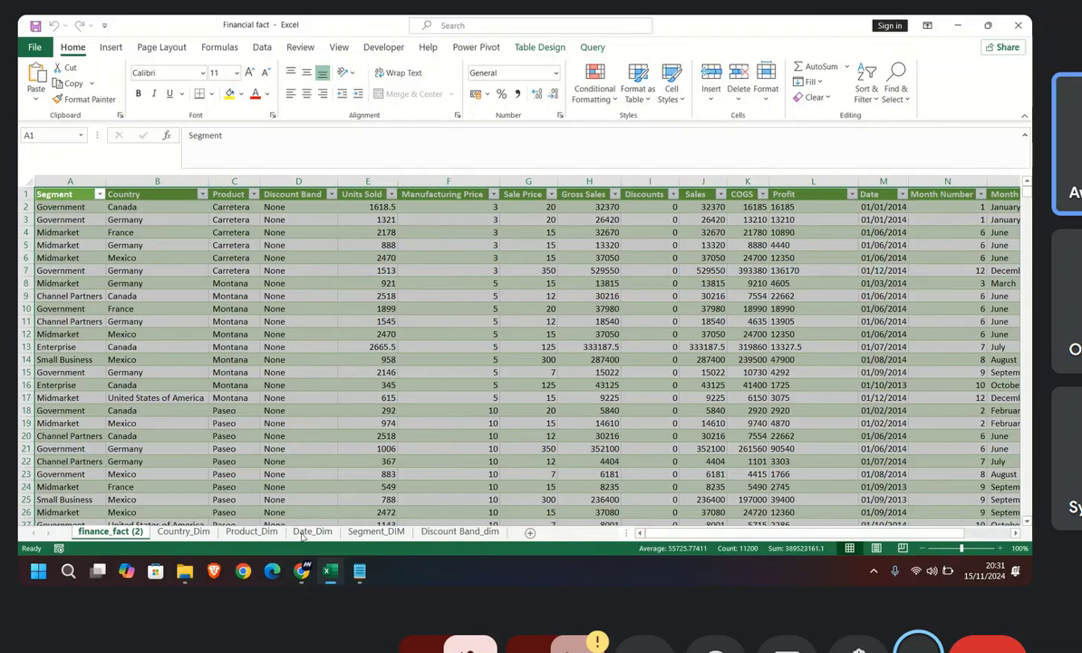
Step: Check the list of hidden sheets without unhiding any of them
{"action": "right_click", "coordinate": [183, 532]}
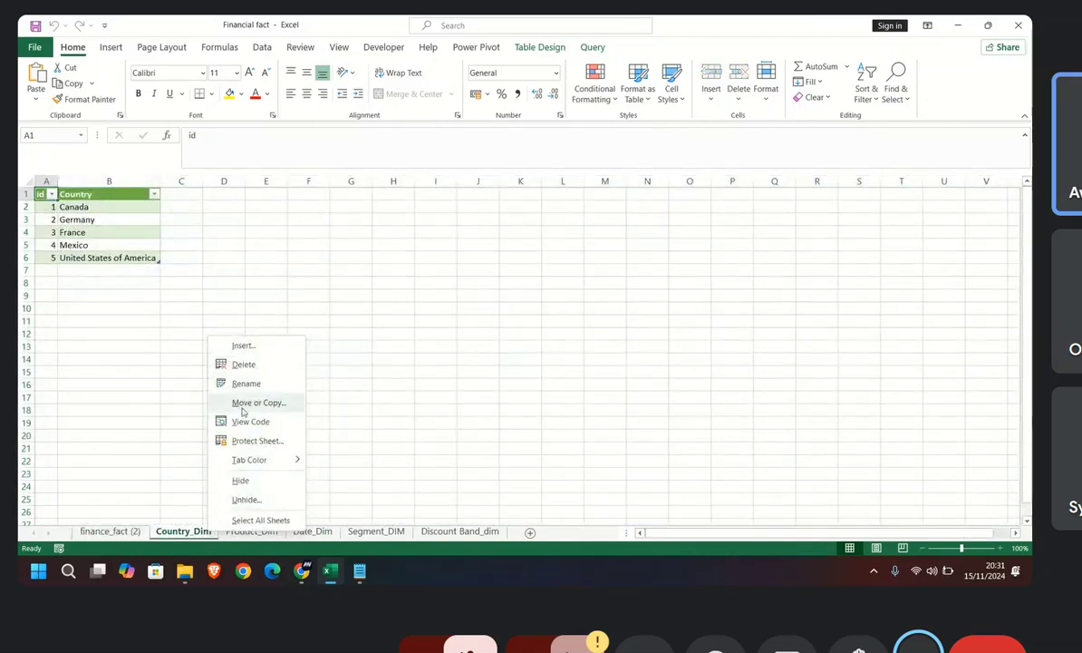
{"action": "left_click", "coordinate": [245, 500]}
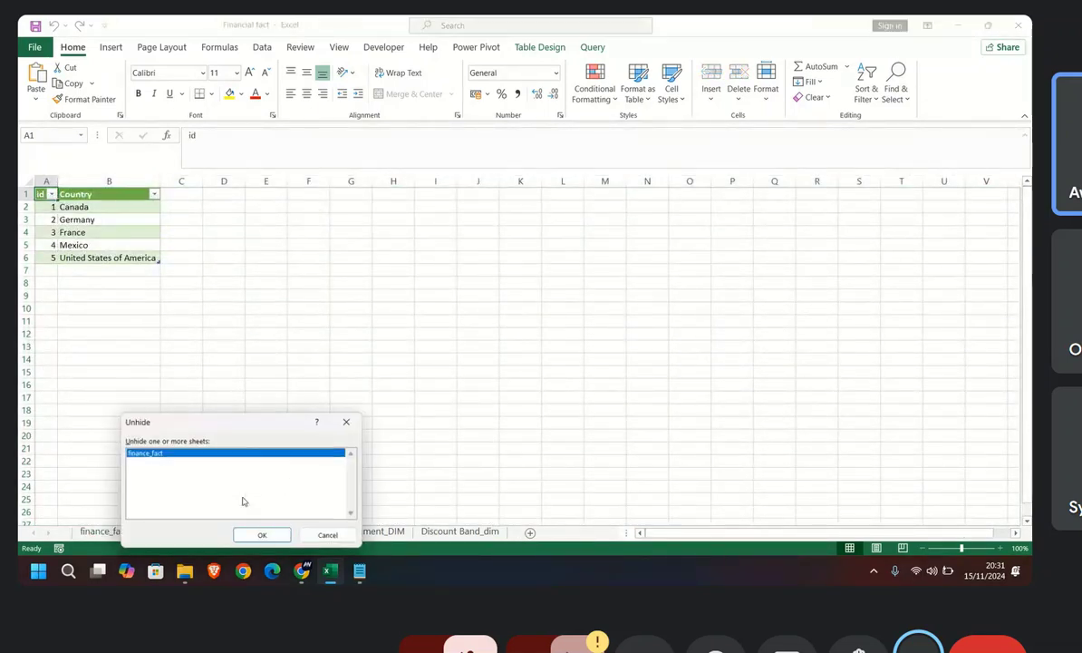
{"action": "left_click", "coordinate": [350, 421]}
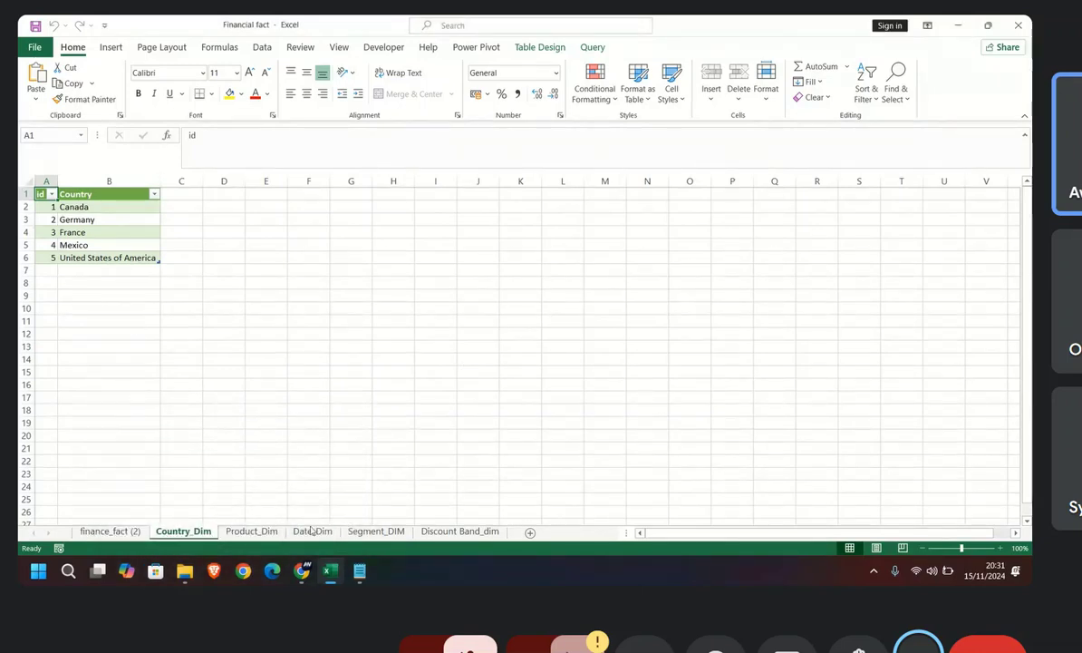
Step: Look through the finance_fact (2), Country_Dim, Product_Dim, Date_Dim, Segment_DIM and Discount Band_dim sheets, returning to finance_fact (2)
{"action": "left_click", "coordinate": [109, 532]}
{"action": "left_click", "coordinate": [182, 532]}
{"action": "left_click", "coordinate": [109, 532]}
{"action": "left_click", "coordinate": [181, 532]}
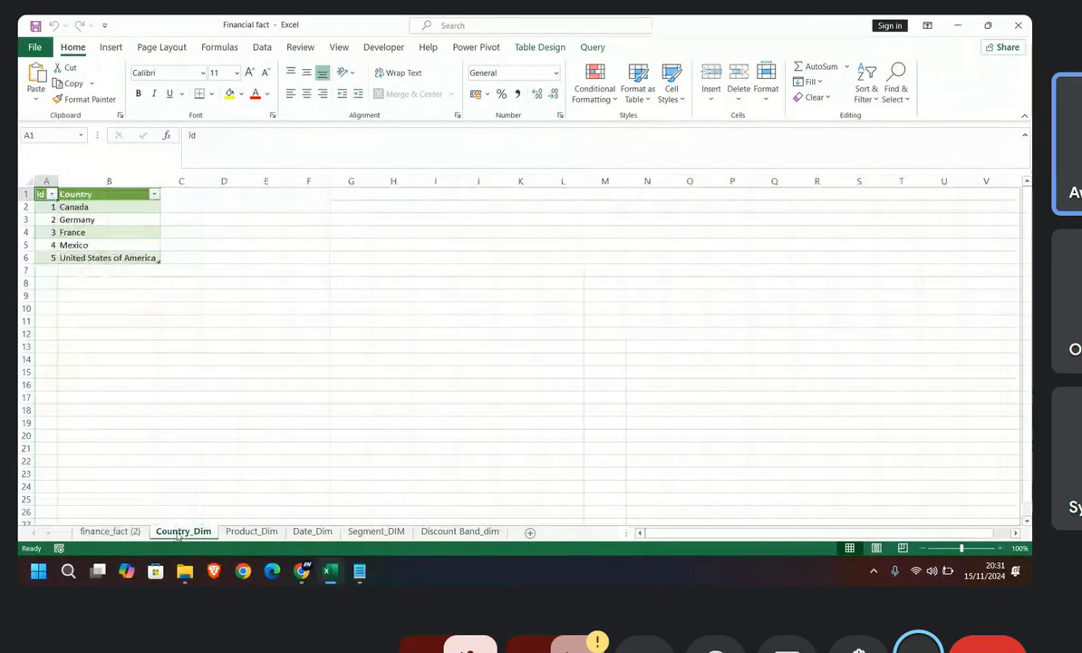
{"action": "left_click", "coordinate": [252, 531]}
{"action": "left_click", "coordinate": [312, 531]}
{"action": "left_click", "coordinate": [376, 531]}
{"action": "left_click", "coordinate": [419, 533]}
{"action": "left_click", "coordinate": [355, 534]}
{"action": "left_click", "coordinate": [295, 533]}
{"action": "left_click", "coordinate": [246, 533]}
{"action": "left_click", "coordinate": [177, 534]}
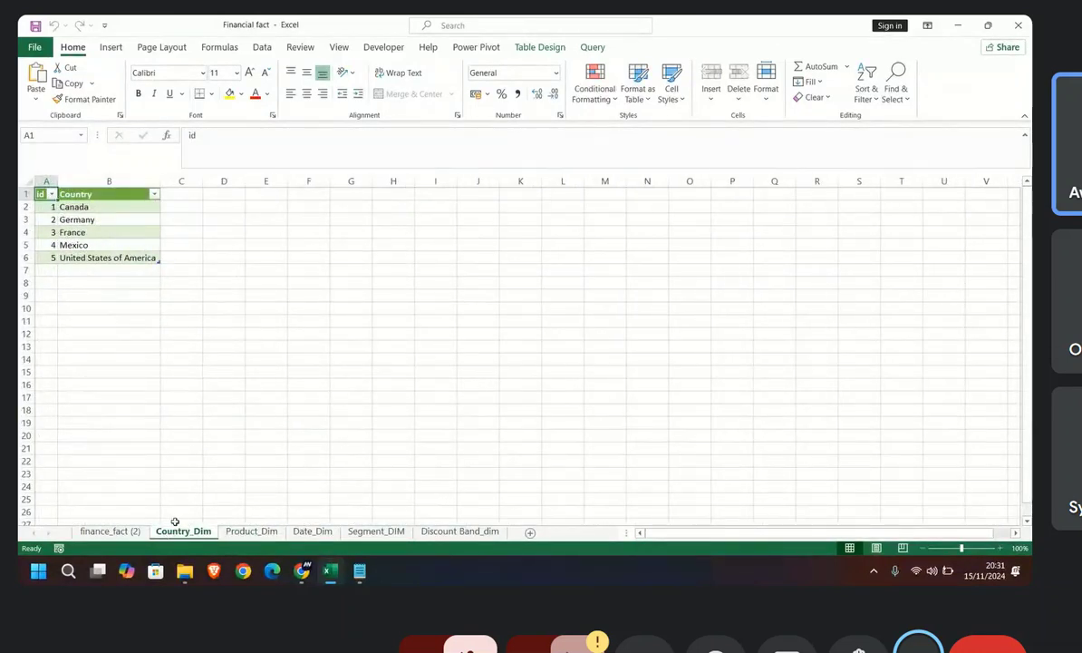
{"action": "left_click", "coordinate": [107, 533]}
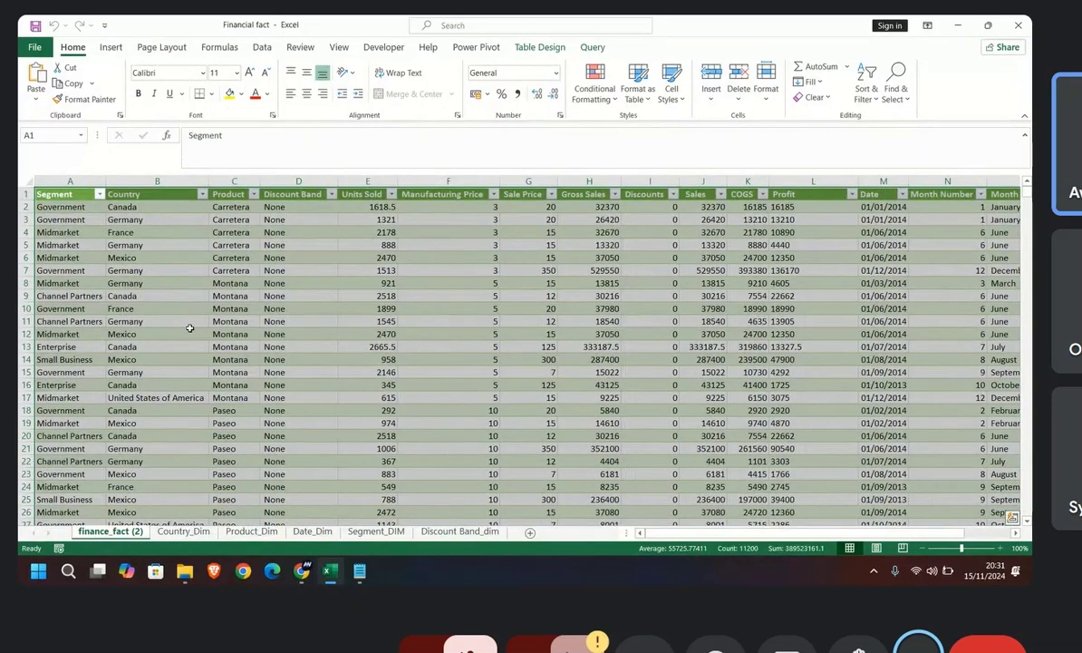
{"action": "left_click", "coordinate": [36, 195]}
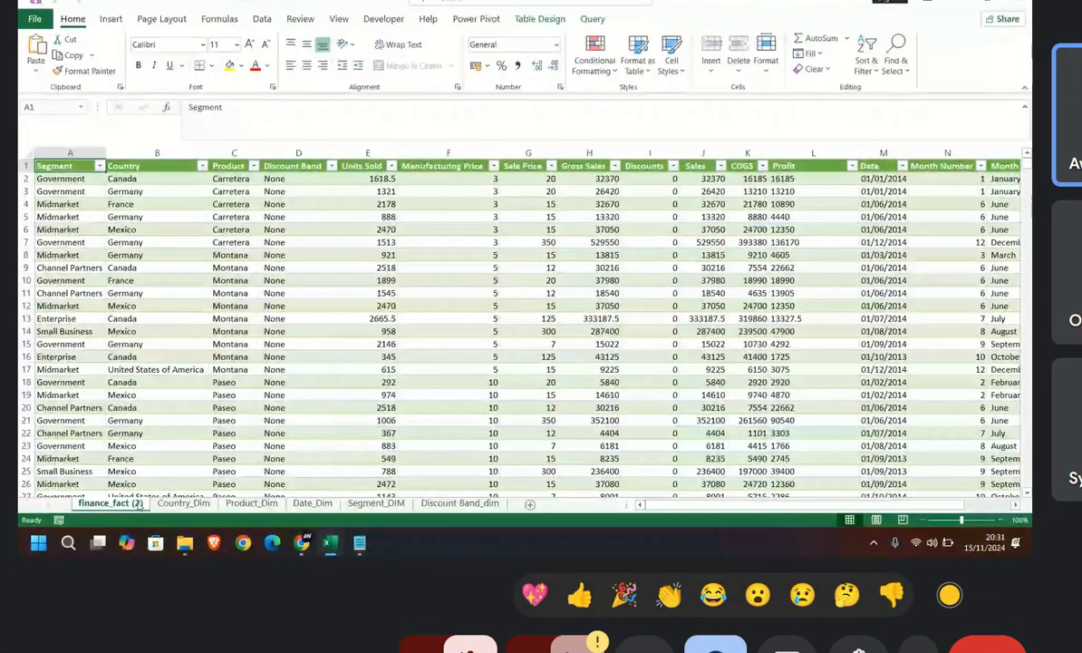
Step: Try to rename the finance_fact (2) sheet as finance_fact
{"action": "double_click", "coordinate": [138, 503]}
{"action": "left_click", "coordinate": [669, 594]}
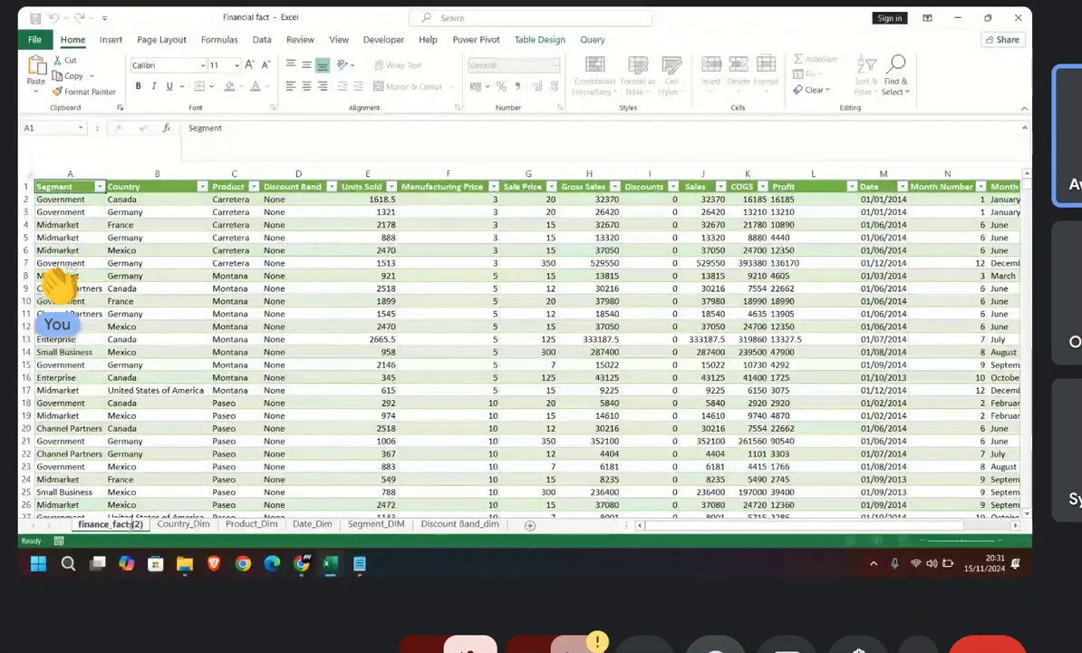
{"action": "key", "text": "BackSpace"}
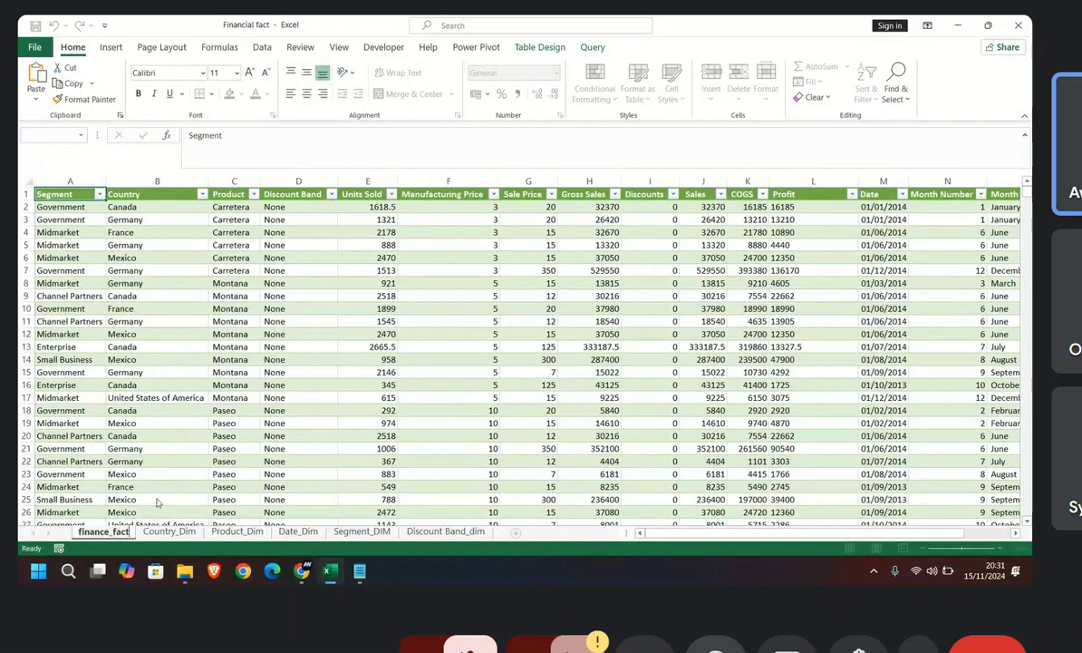
{"action": "key", "text": "Return"}
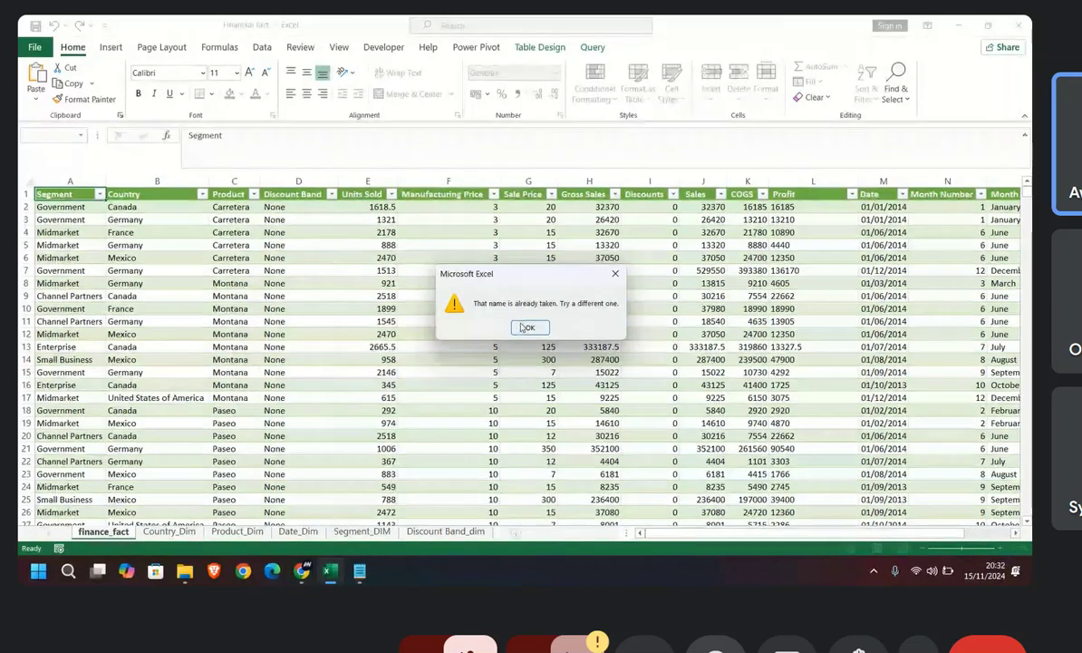
{"action": "key", "text": "Return"}
{"action": "key", "text": "Return"}
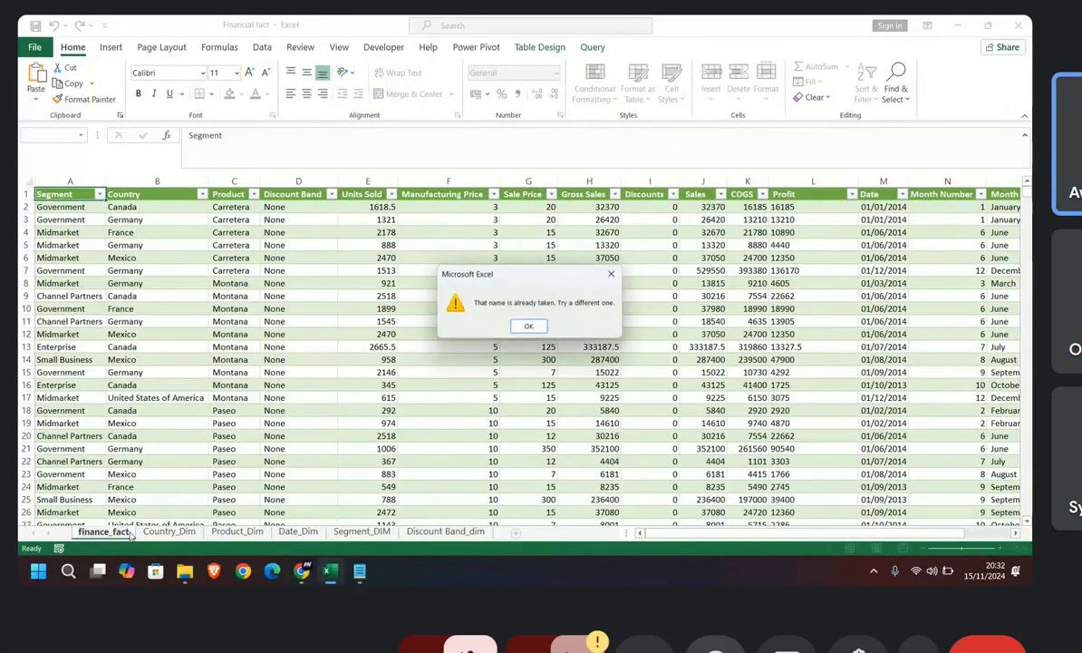
{"action": "left_click", "coordinate": [529, 326]}
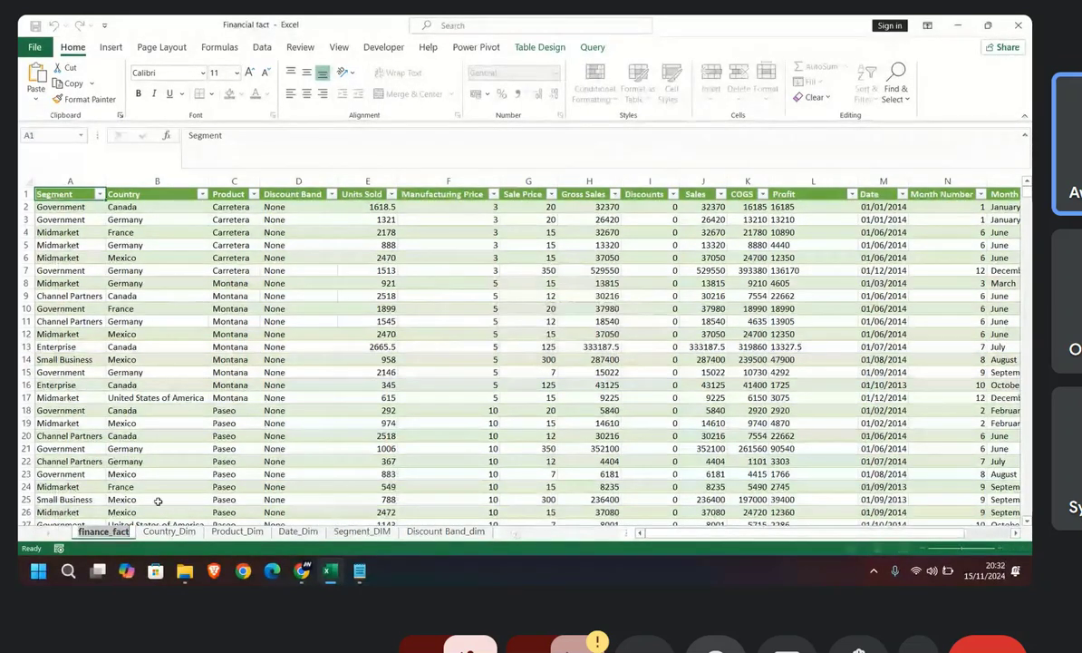
{"action": "left_click", "coordinate": [216, 449]}
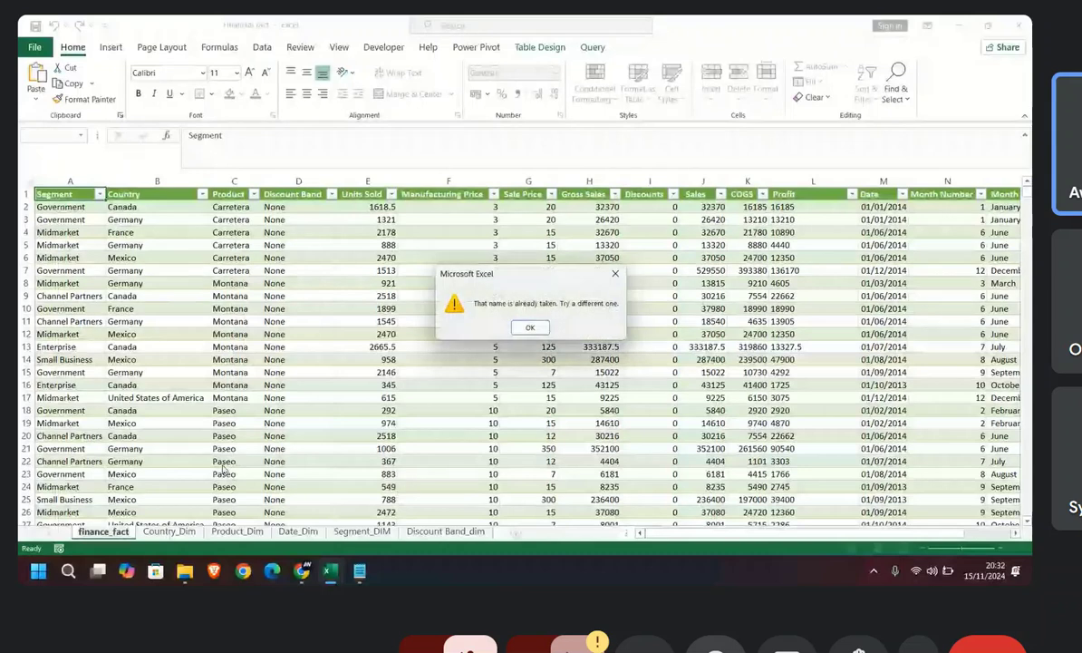
{"action": "left_click", "coordinate": [528, 329]}
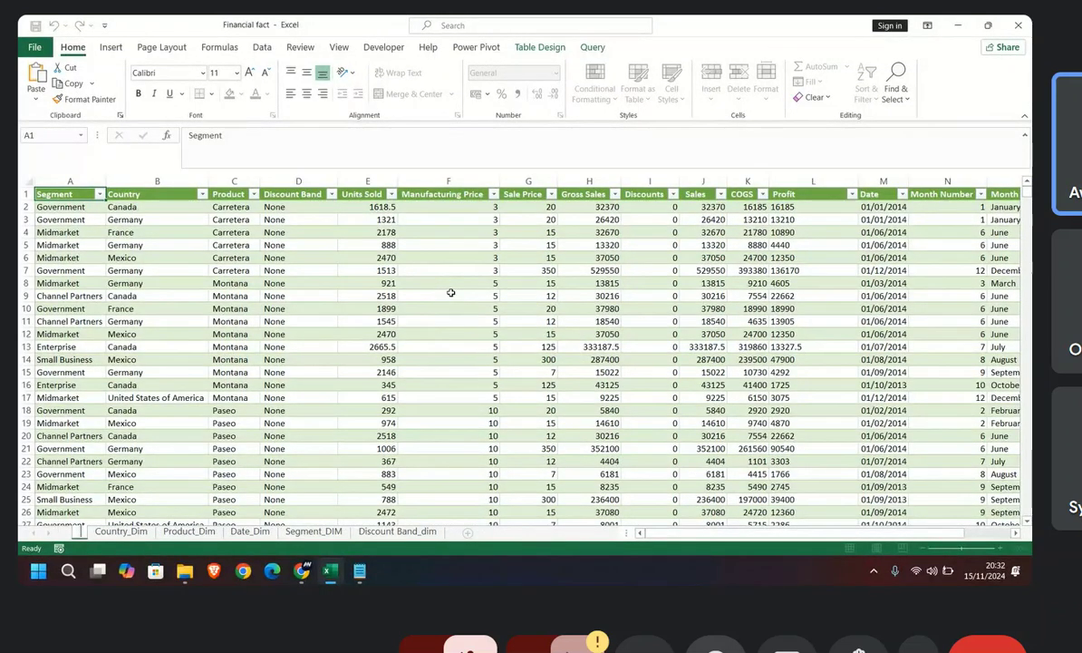
Step: Name the loaded fact table's sheet Finance_fact 1
{"action": "type", "text": "Finance"}
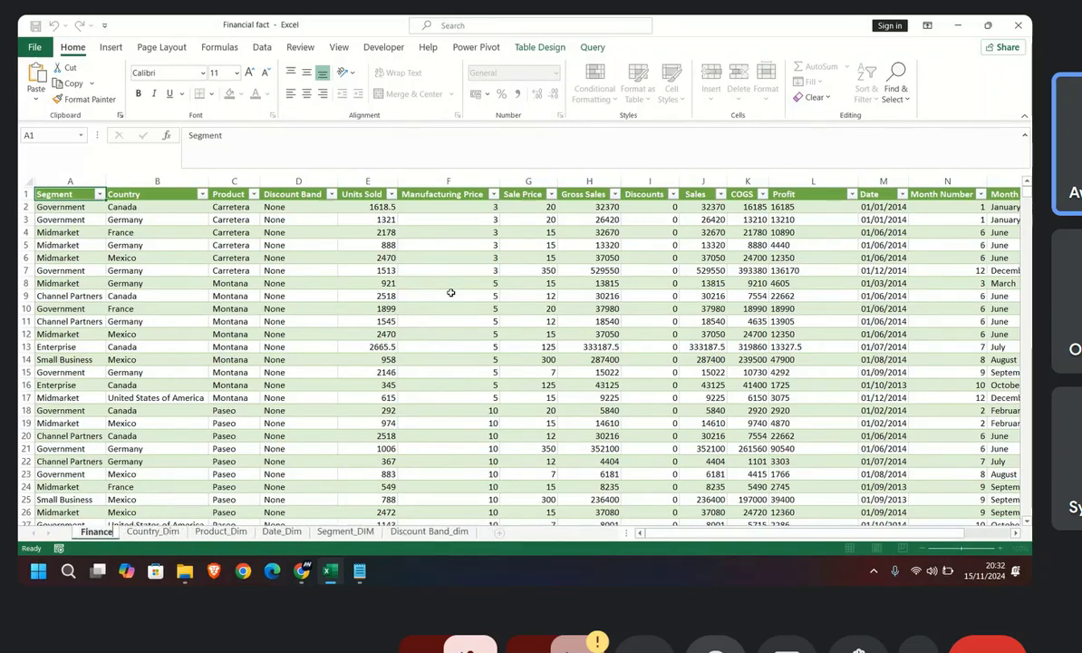
{"action": "key", "text": "Return"}
{"action": "type", "text": "_fact"}
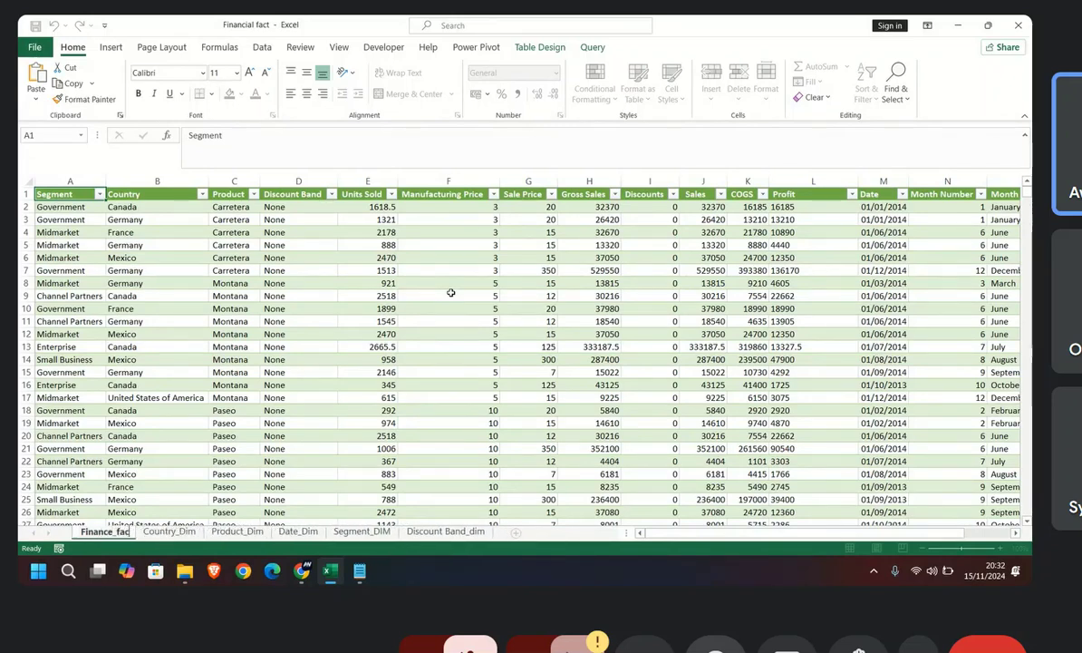
{"action": "type", "text": " 1"}
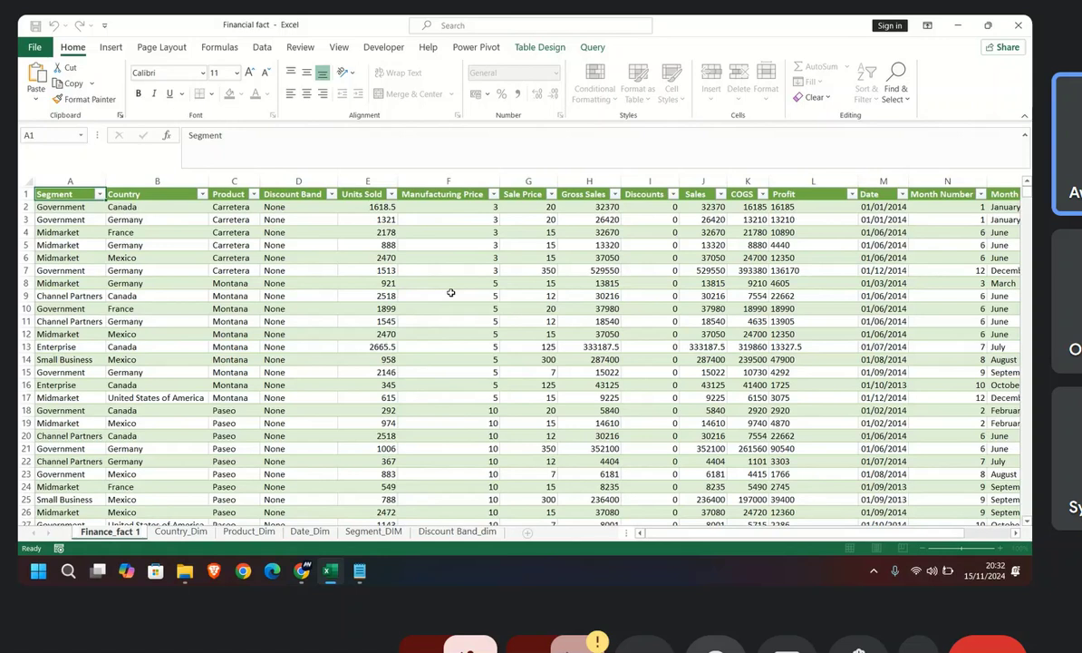
{"action": "left_click", "coordinate": [410, 294]}
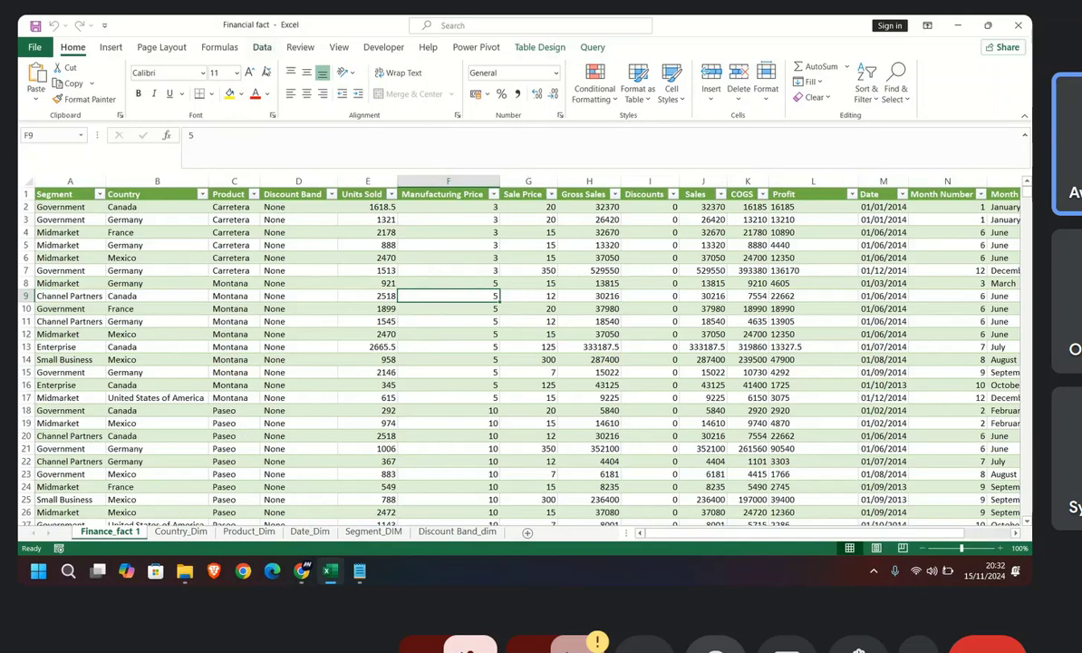
Step: Show the workbook's queries and refresh the finance_fact query
{"action": "left_click", "coordinate": [260, 49]}
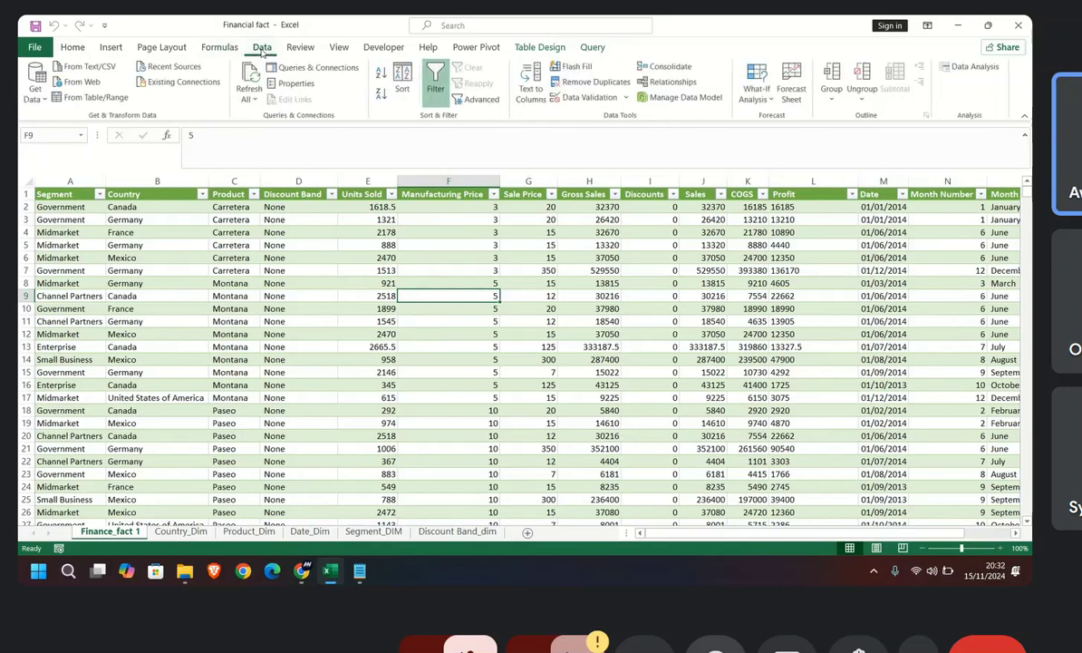
{"action": "left_click", "coordinate": [295, 69]}
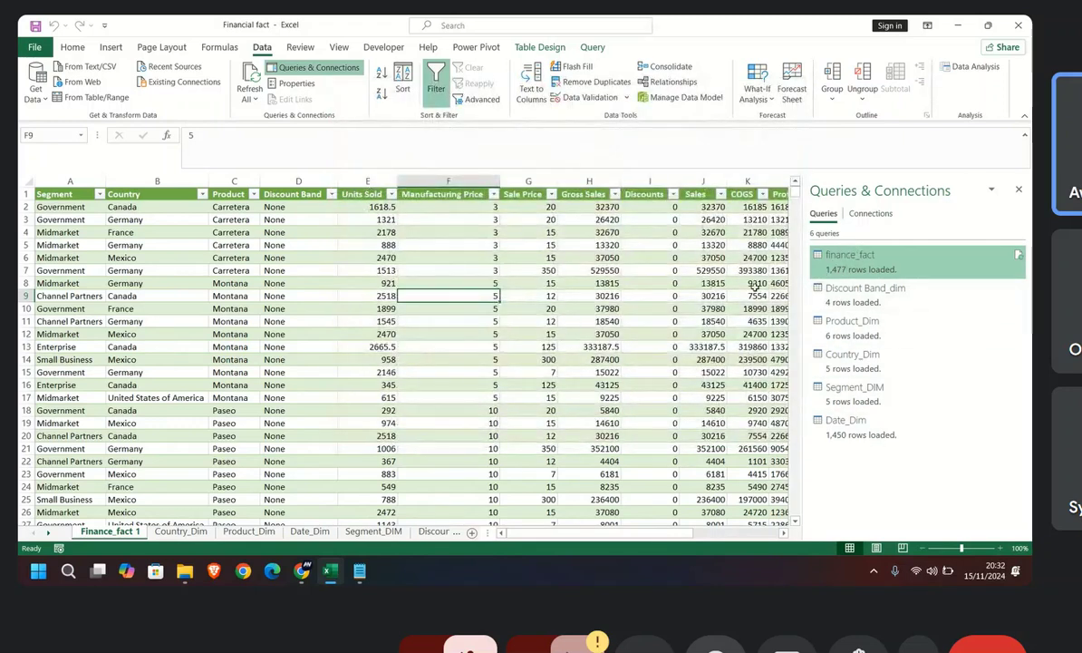
{"action": "left_click", "coordinate": [1018, 255]}
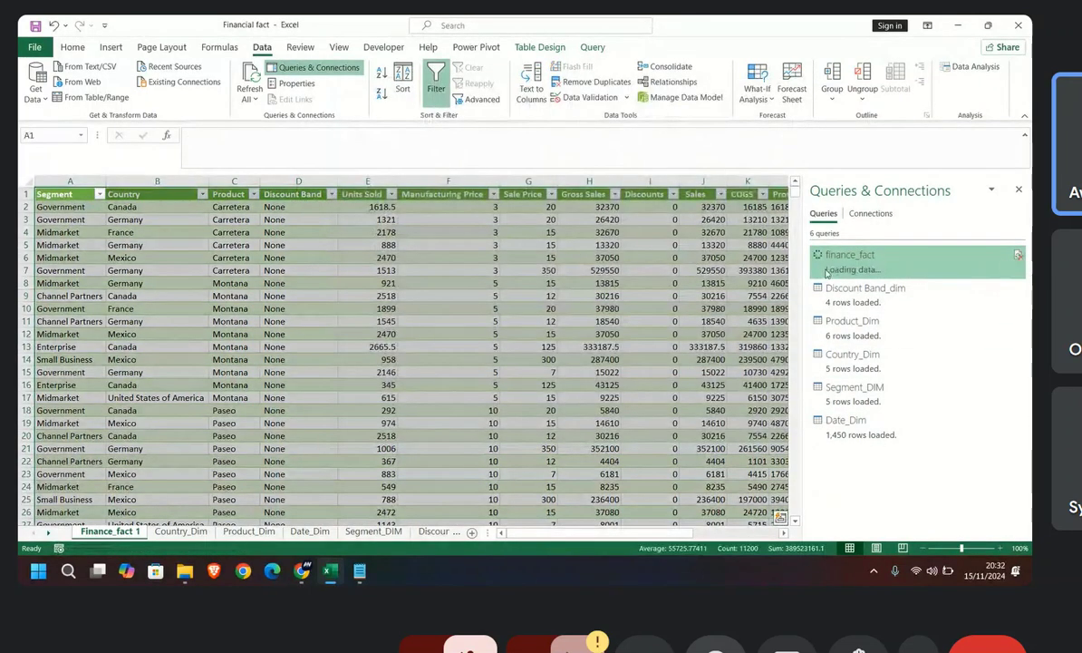
Step: Look through the refreshed Finance_fact 1 table for empty rows below the data
{"action": "mouse_move", "coordinate": [836, 277]}
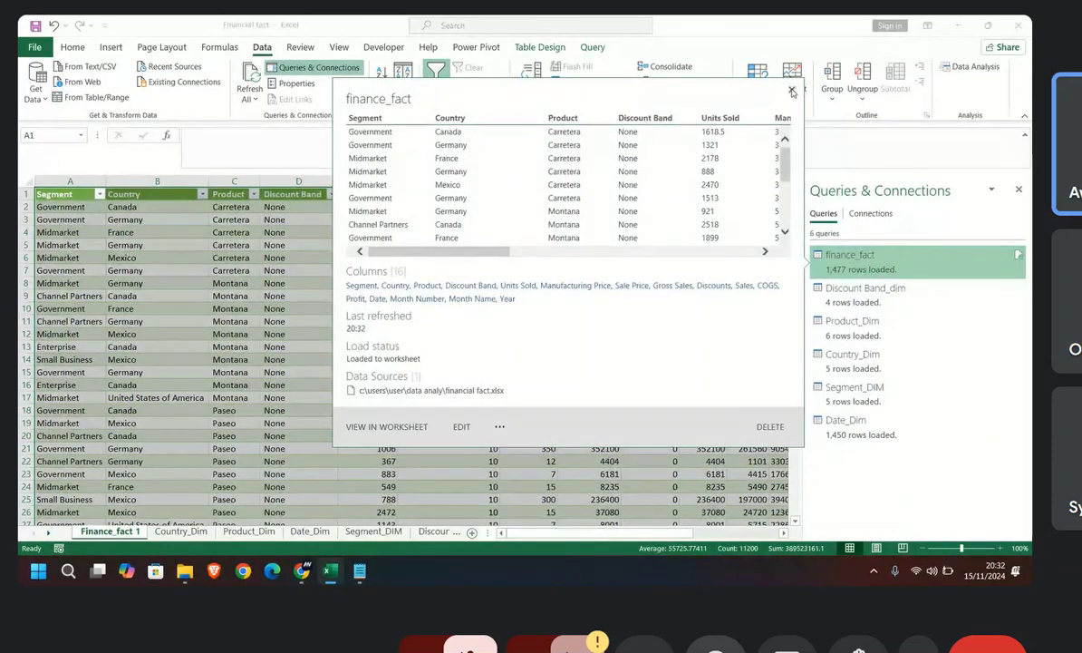
{"action": "scroll", "coordinate": [565, 390], "scroll_direction": "down", "scroll_amount": 20}
{"action": "scroll", "coordinate": [566, 390], "scroll_direction": "down", "scroll_amount": 7}
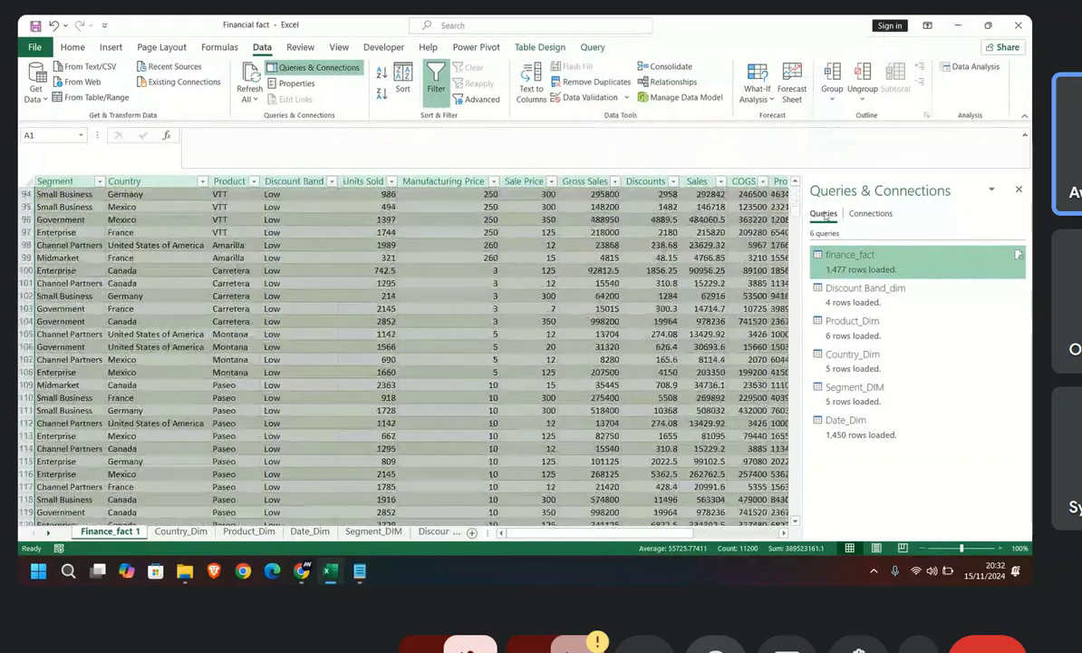
{"action": "left_click_drag", "start_coordinate": [798, 213], "coordinate": [777, 371]}
{"action": "scroll", "coordinate": [181, 293], "scroll_direction": "up", "scroll_amount": 9}
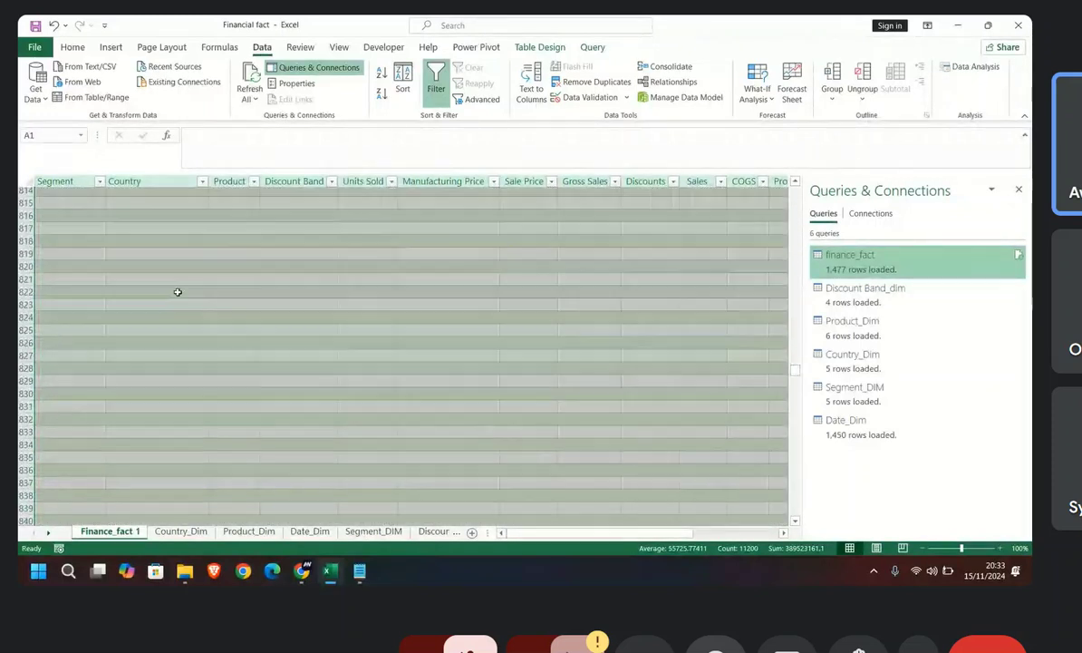
{"action": "scroll", "coordinate": [157, 296], "scroll_direction": "up", "scroll_amount": 12}
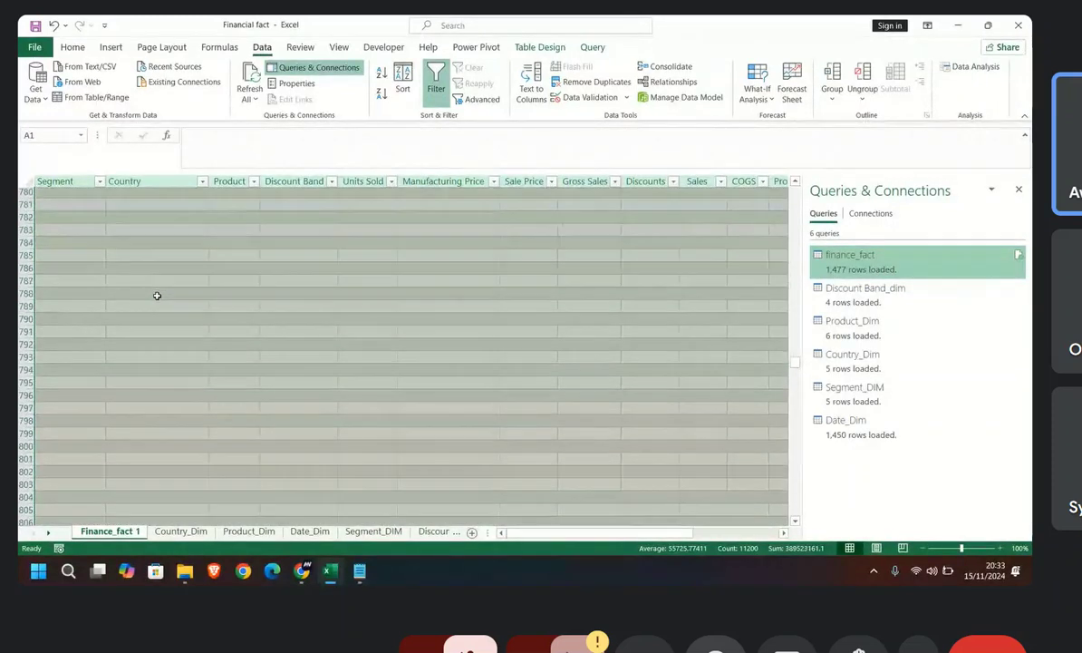
{"action": "scroll", "coordinate": [157, 295], "scroll_direction": "up", "scroll_amount": 20}
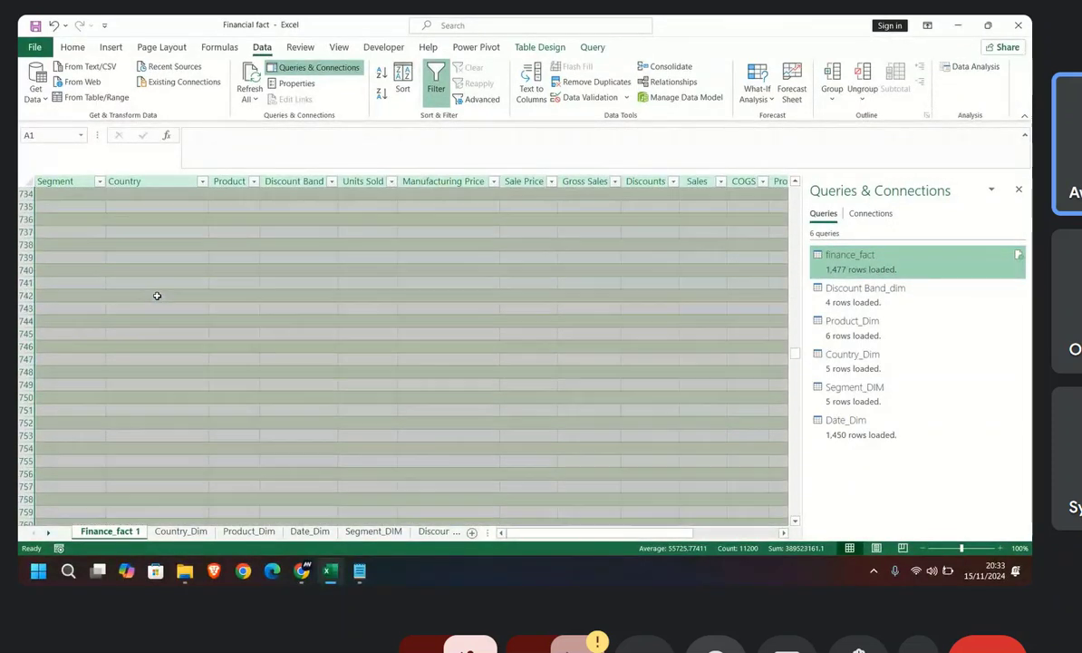
{"action": "scroll", "coordinate": [157, 295], "scroll_direction": "down", "scroll_amount": 20}
{"action": "scroll", "coordinate": [263, 394], "scroll_direction": "down", "scroll_amount": 20}
{"action": "scroll", "coordinate": [305, 475], "scroll_direction": "down", "scroll_amount": 12}
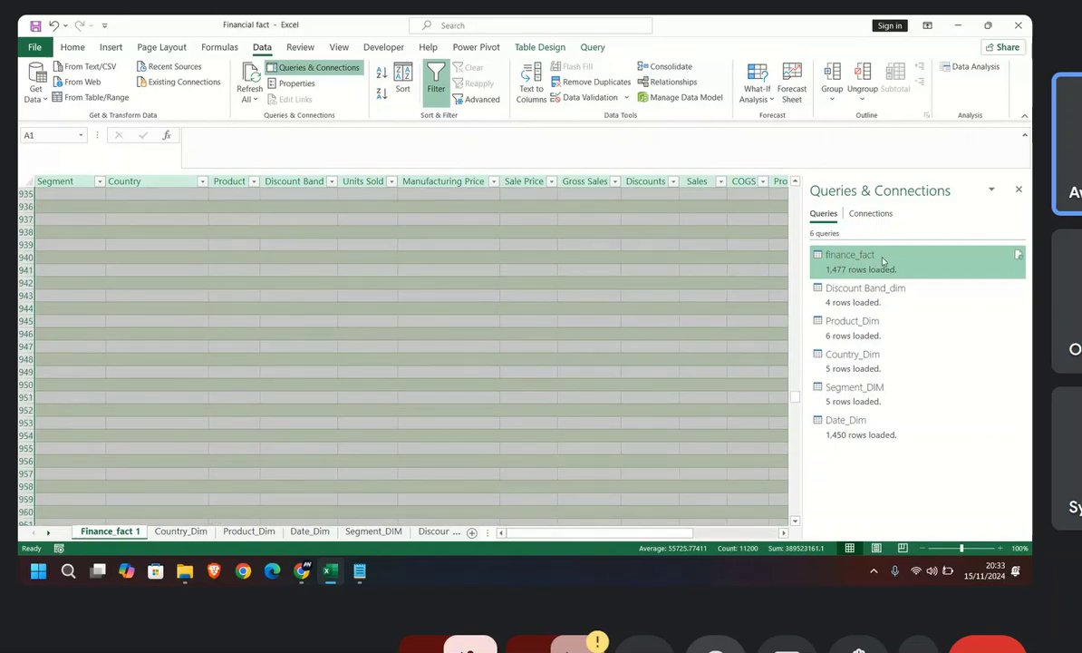
Step: Filter the null values out of the finance_fact query's Segment column and load the result back to the worksheet
{"action": "double_click", "coordinate": [883, 261]}
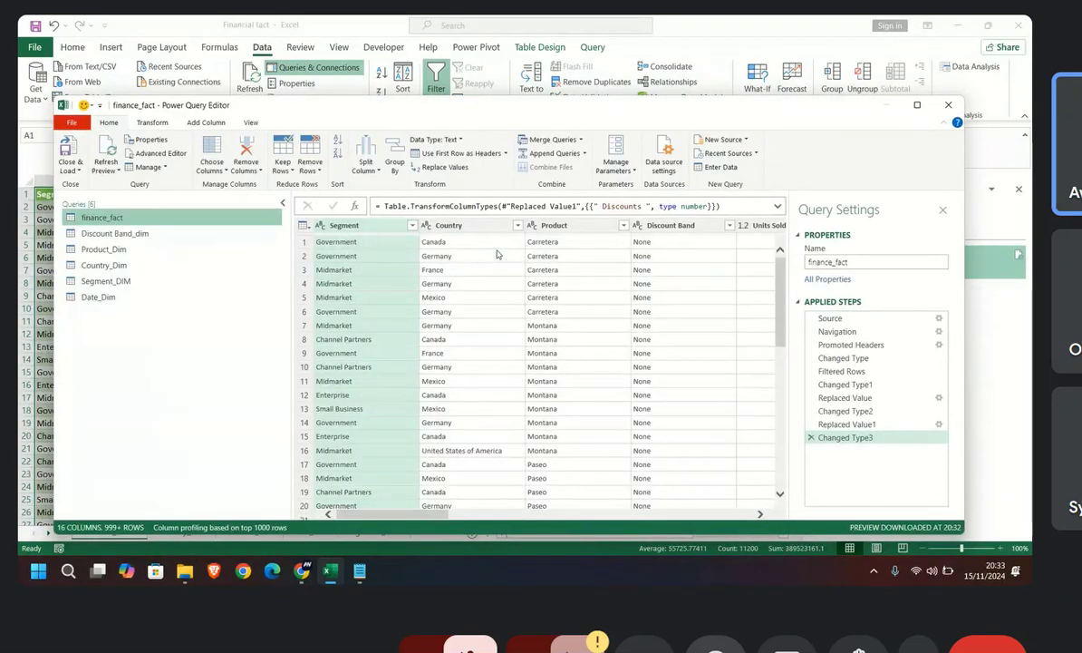
{"action": "left_click", "coordinate": [413, 226]}
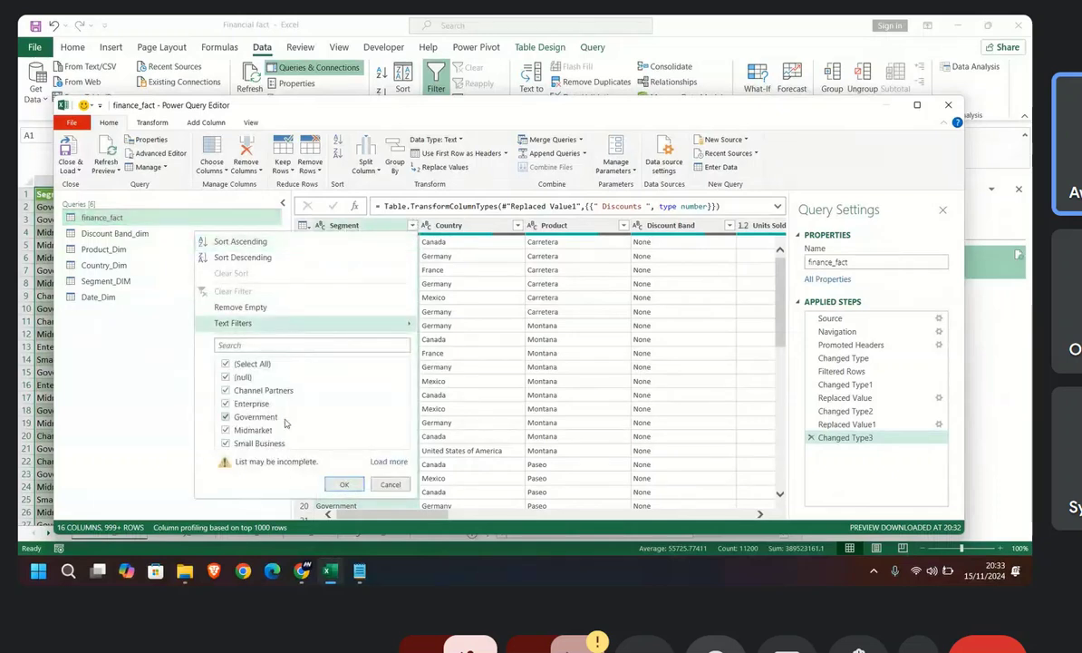
{"action": "left_click", "coordinate": [390, 462]}
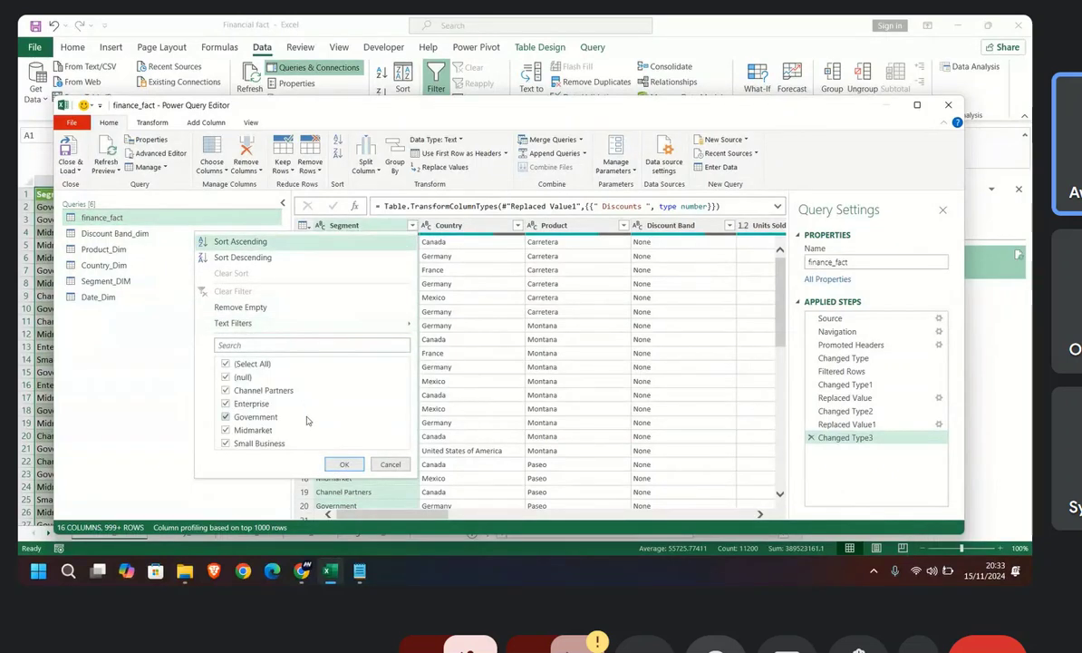
{"action": "left_click", "coordinate": [412, 225]}
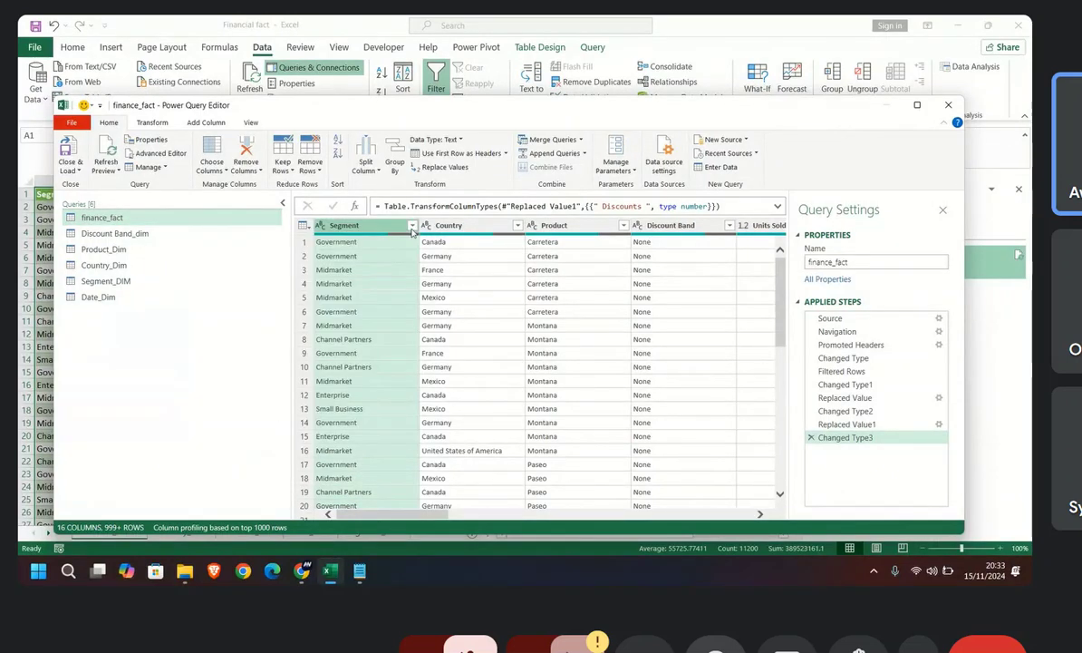
{"action": "left_click", "coordinate": [412, 225]}
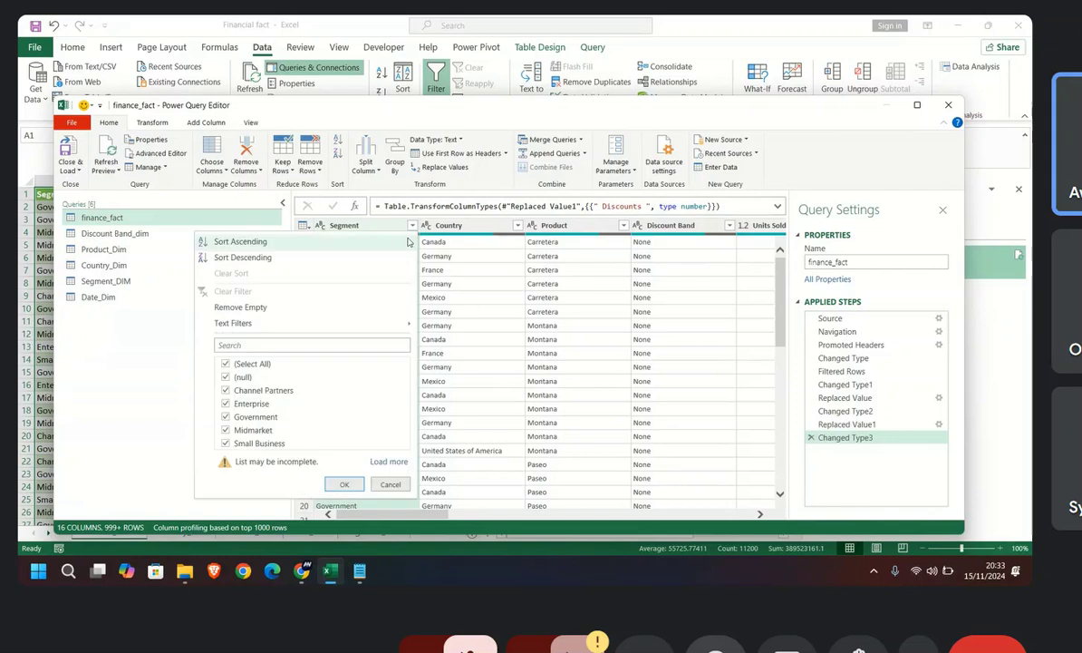
{"action": "left_click", "coordinate": [226, 377]}
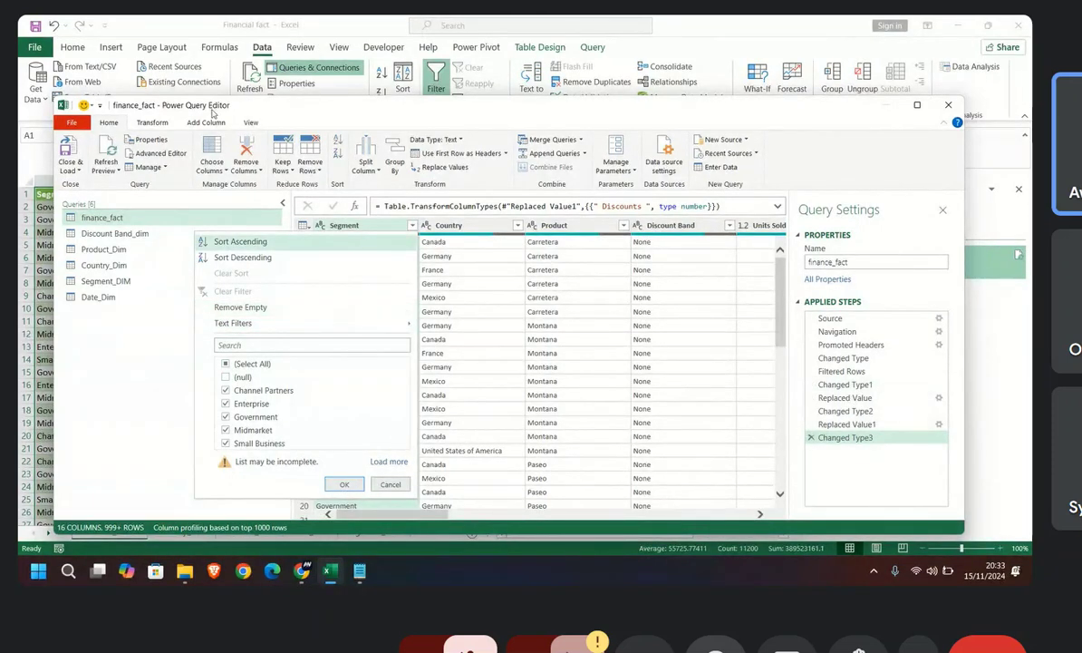
{"action": "left_click", "coordinate": [341, 484]}
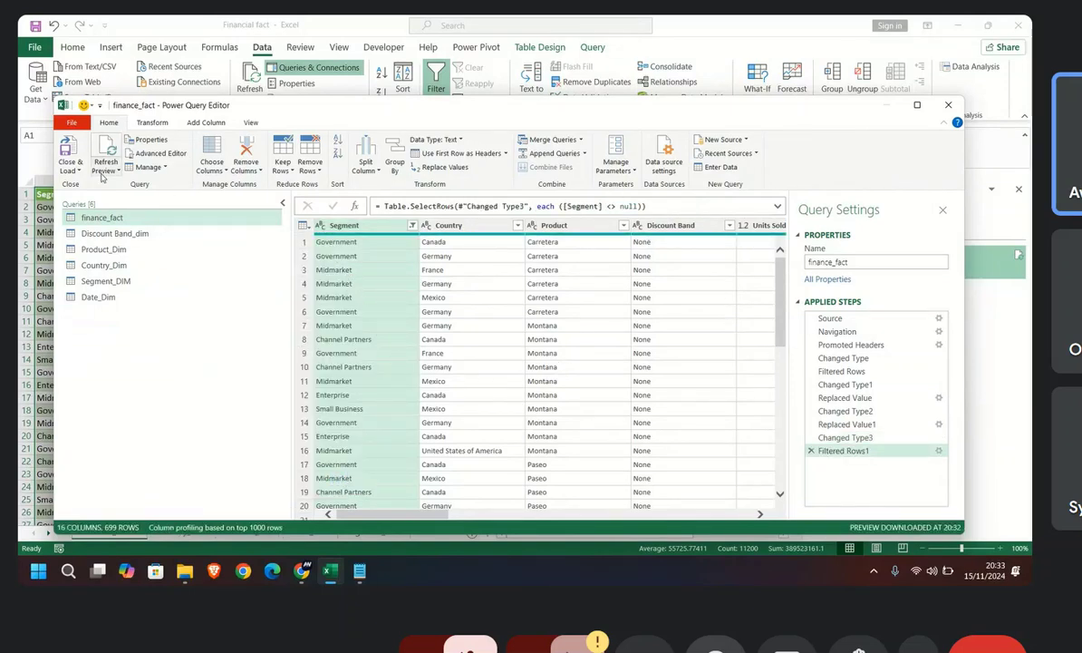
{"action": "left_click", "coordinate": [70, 153]}
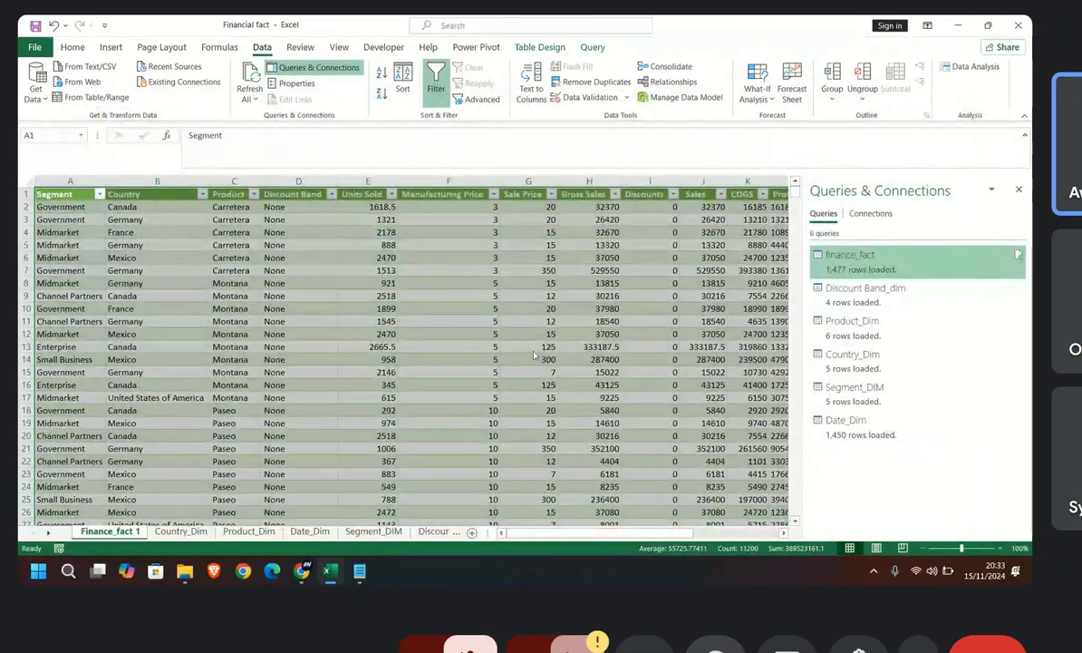
Step: Check the reloaded Finance_fact 1 table down to its last data row and return to the header
{"action": "scroll", "coordinate": [193, 346], "scroll_direction": "down", "scroll_amount": 15}
{"action": "scroll", "coordinate": [195, 354], "scroll_direction": "down", "scroll_amount": 14}
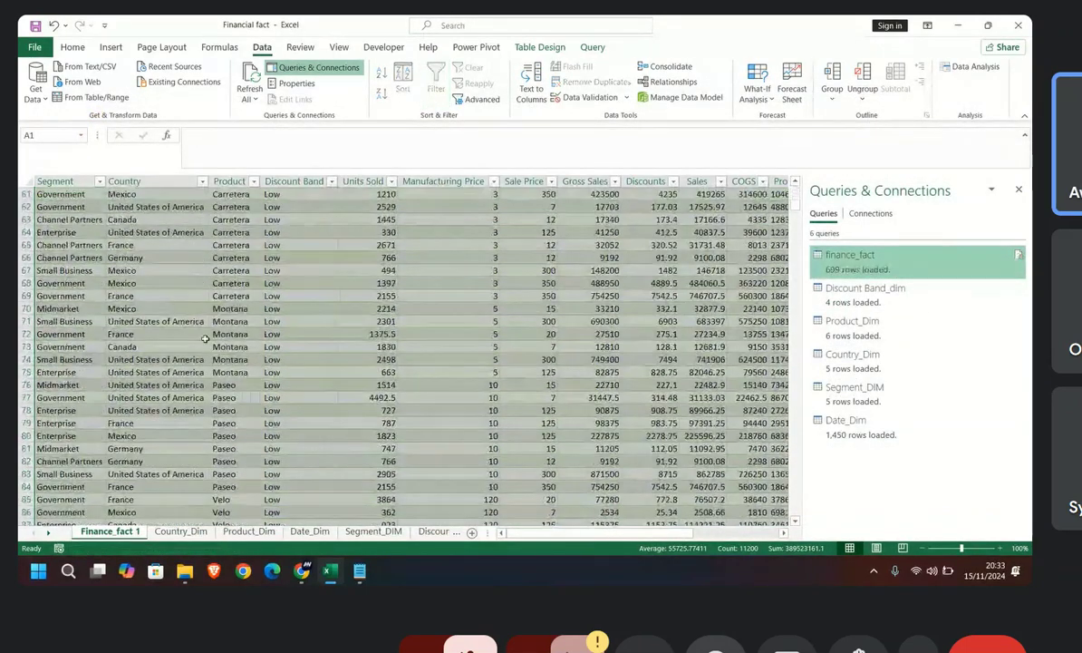
{"action": "scroll", "coordinate": [396, 350], "scroll_direction": "down", "scroll_amount": 20}
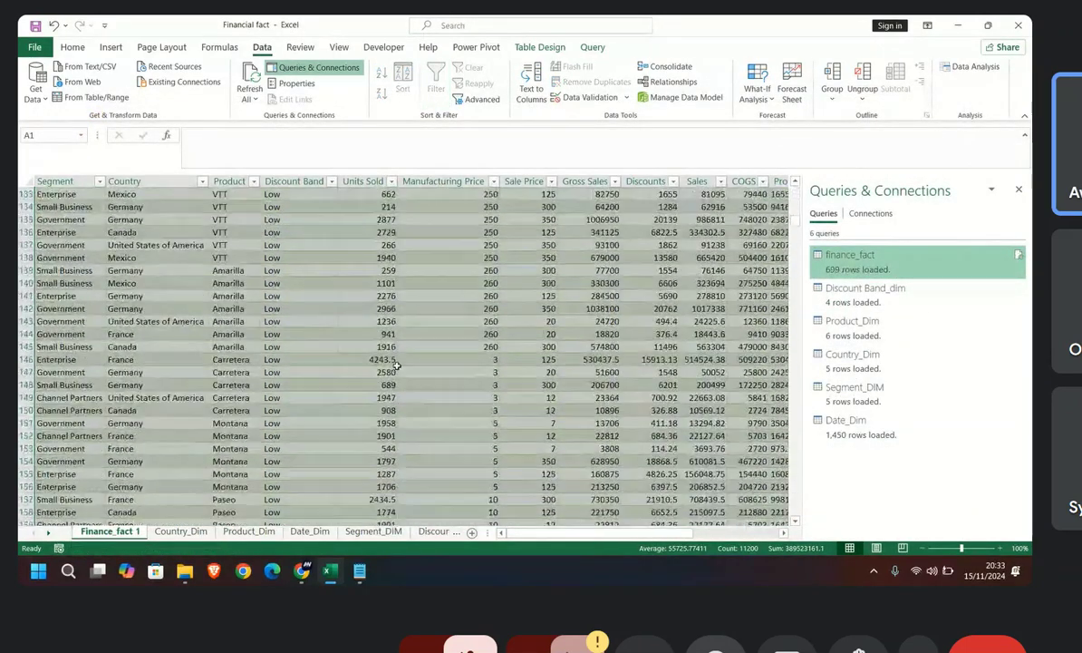
{"action": "scroll", "coordinate": [235, 487], "scroll_direction": "down", "scroll_amount": 20}
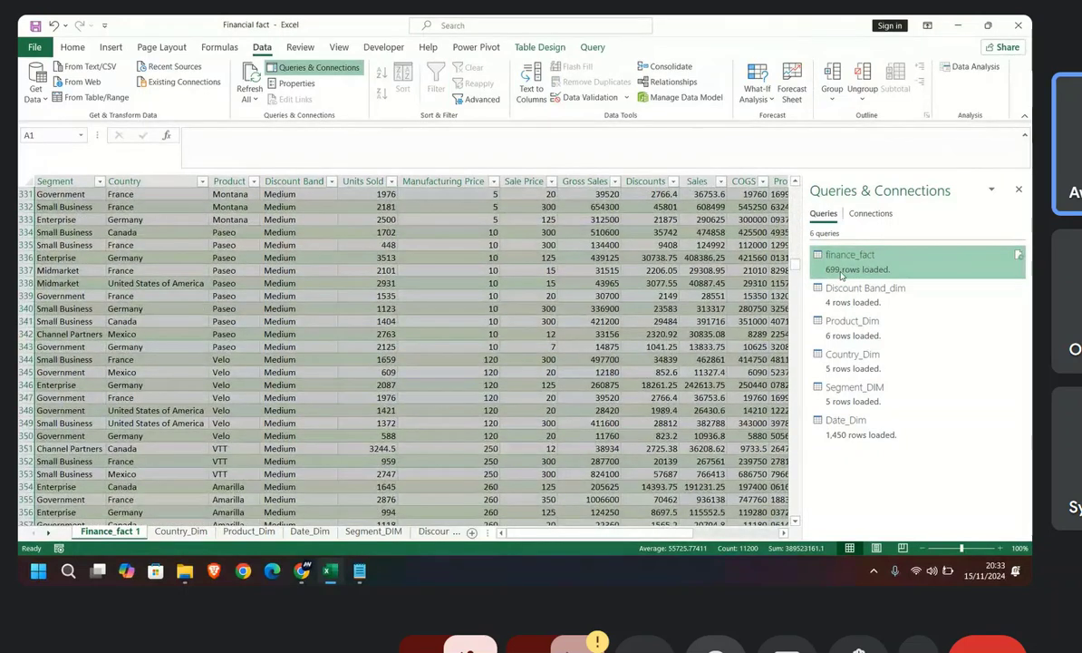
{"action": "scroll", "coordinate": [207, 360], "scroll_direction": "down", "scroll_amount": 15}
{"action": "scroll", "coordinate": [134, 373], "scroll_direction": "down", "scroll_amount": 7}
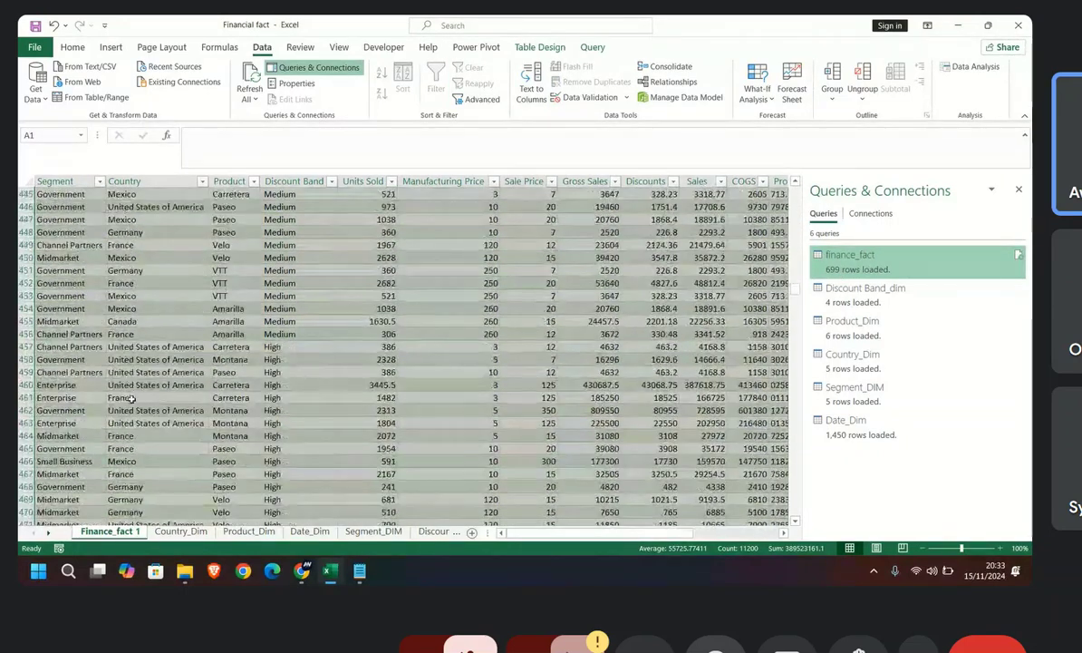
{"action": "left_click_drag", "start_coordinate": [789, 308], "coordinate": [811, 348]}
{"action": "left_click", "coordinate": [25, 361]}
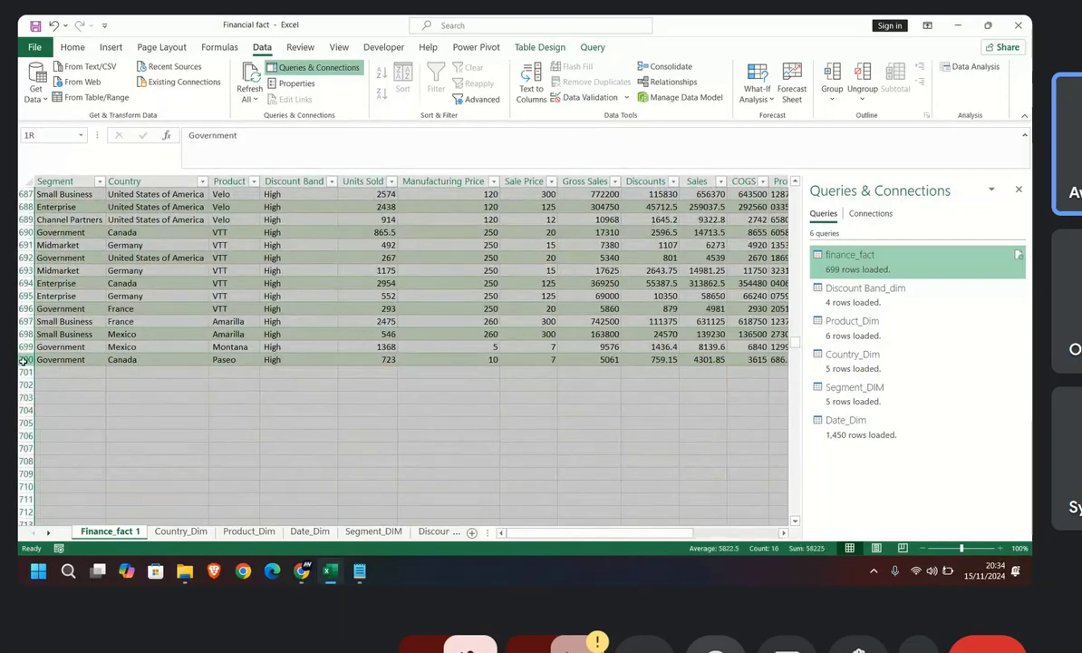
{"action": "left_click", "coordinate": [140, 385]}
{"action": "scroll", "coordinate": [546, 398], "scroll_direction": "up", "scroll_amount": 14}
{"action": "scroll", "coordinate": [546, 398], "scroll_direction": "up", "scroll_amount": 20}
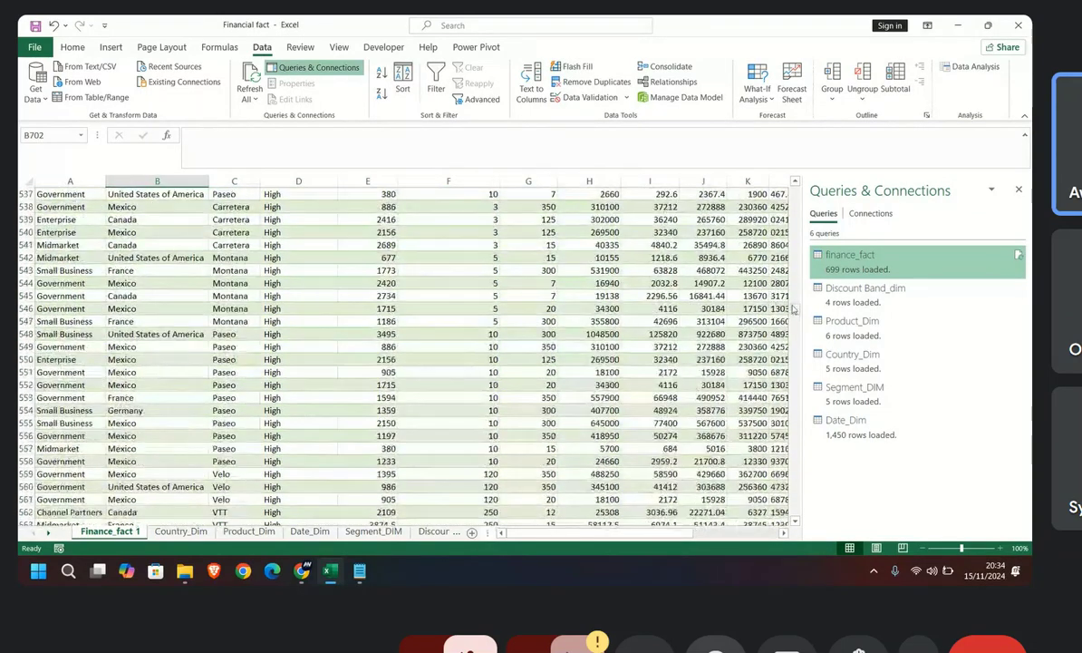
{"action": "left_click_drag", "start_coordinate": [795, 309], "coordinate": [795, 187]}
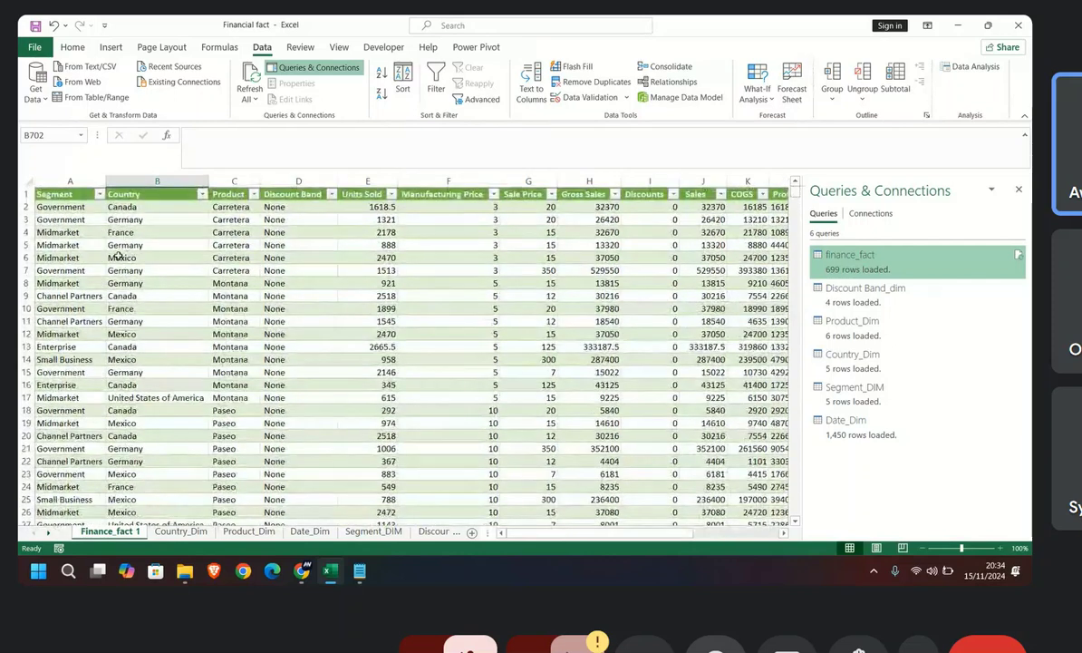
{"action": "scroll", "coordinate": [113, 256], "scroll_direction": "down", "scroll_amount": 1}
{"action": "scroll", "coordinate": [112, 257], "scroll_direction": "down", "scroll_amount": 9}
{"action": "scroll", "coordinate": [112, 257], "scroll_direction": "up", "scroll_amount": 6}
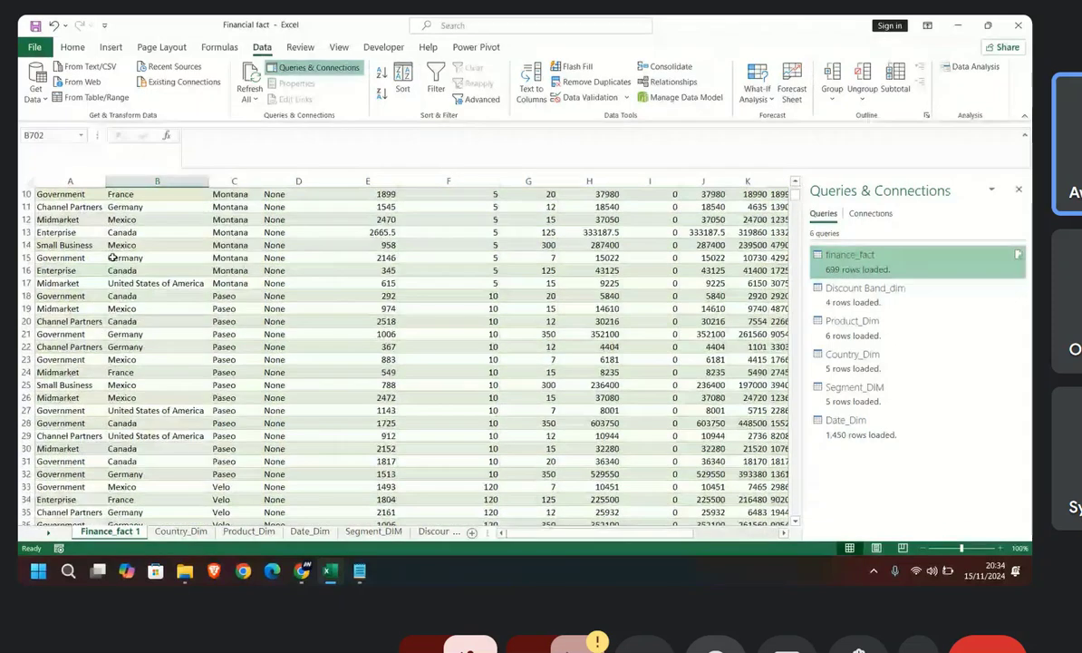
{"action": "scroll", "coordinate": [112, 257], "scroll_direction": "up", "scroll_amount": 3}
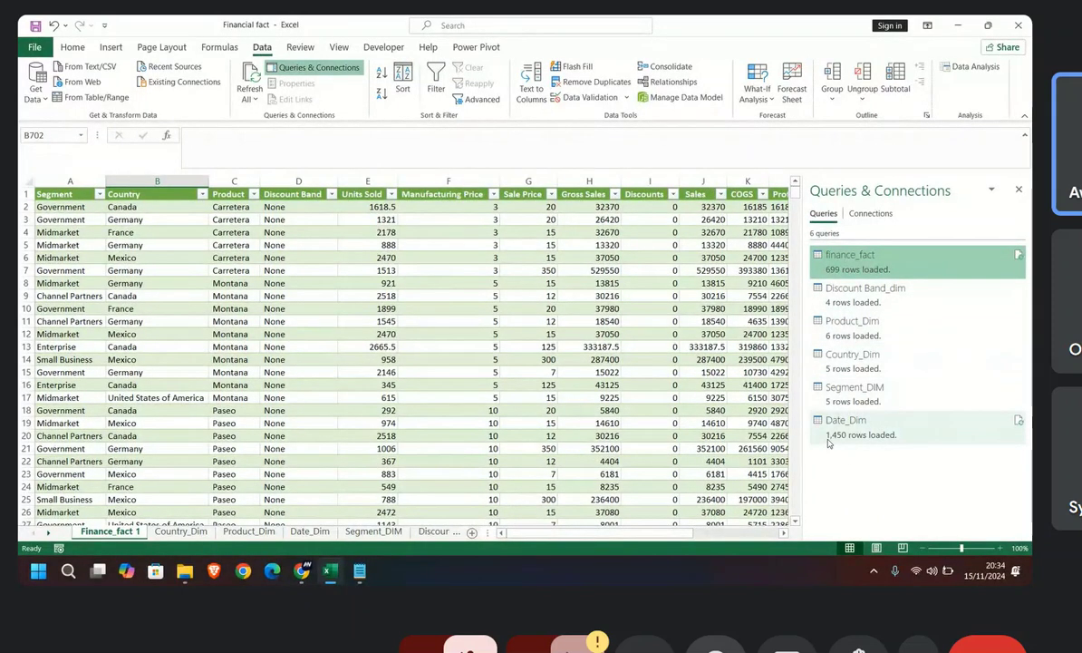
Step: Preview the Date_Dim query and compare its dates with the Date column of the Finance_fact 1 table
{"action": "mouse_move", "coordinate": [859, 443]}
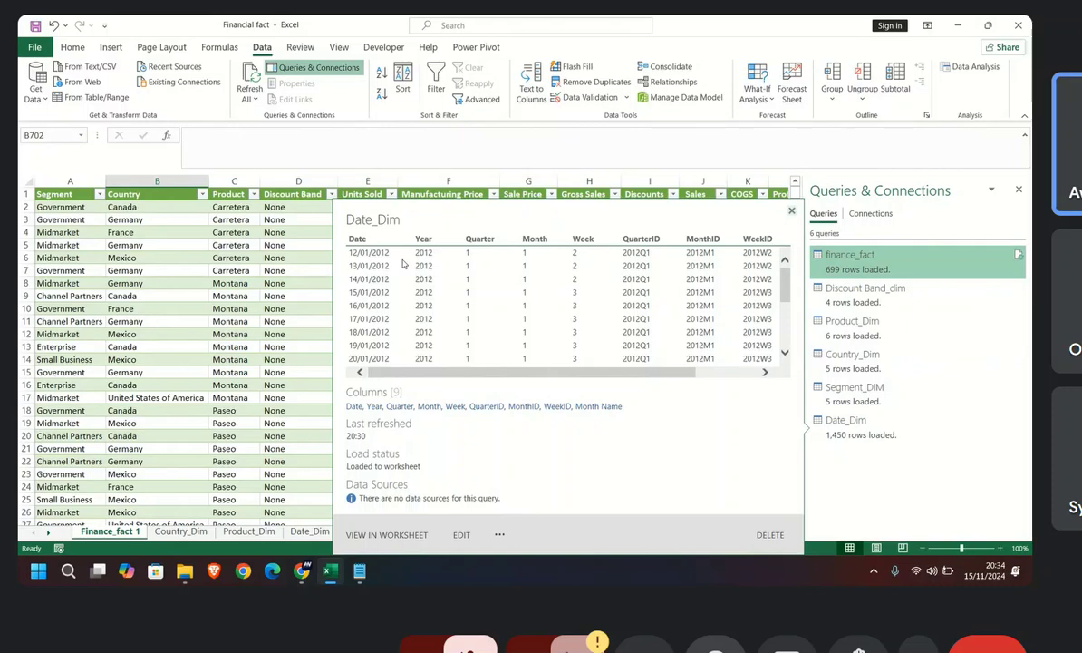
{"action": "scroll", "coordinate": [453, 299], "scroll_direction": "down", "scroll_amount": 4}
{"action": "scroll", "coordinate": [465, 310], "scroll_direction": "up", "scroll_amount": 4}
{"action": "left_click", "coordinate": [283, 334]}
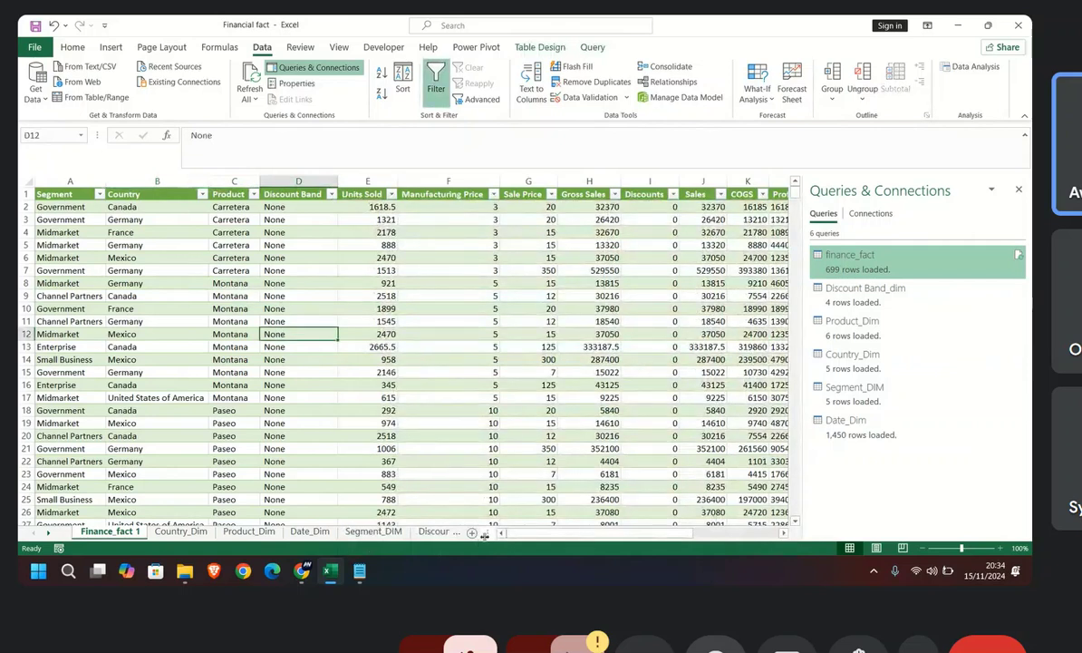
{"action": "scroll", "coordinate": [564, 267], "scroll_direction": "right", "scroll_amount": 5}
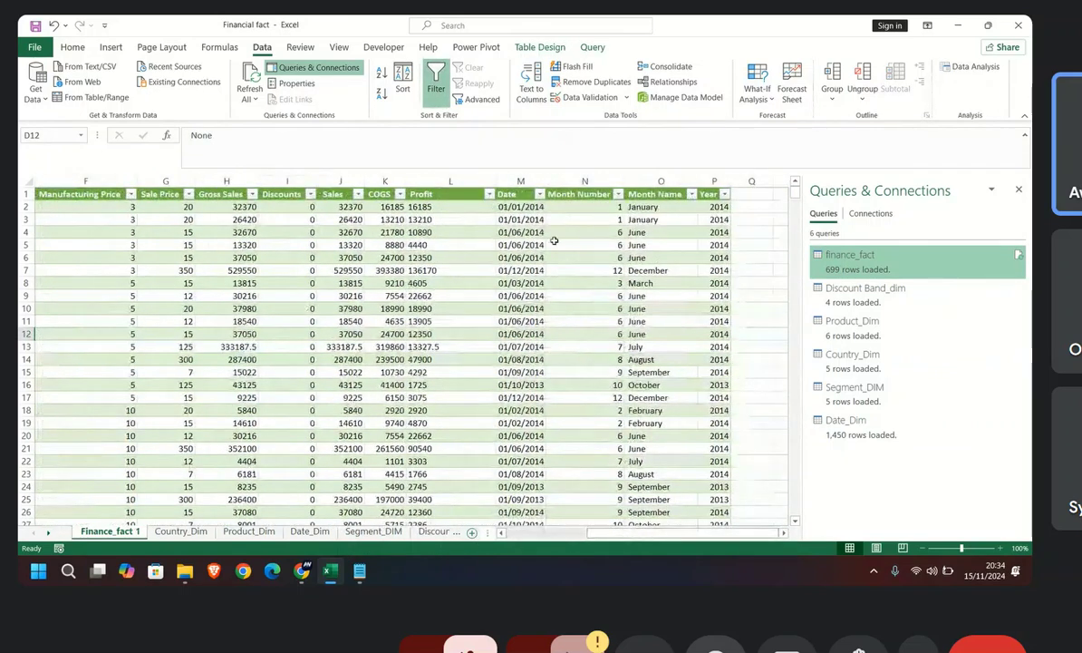
{"action": "left_click_drag", "start_coordinate": [521, 206], "coordinate": [526, 450]}
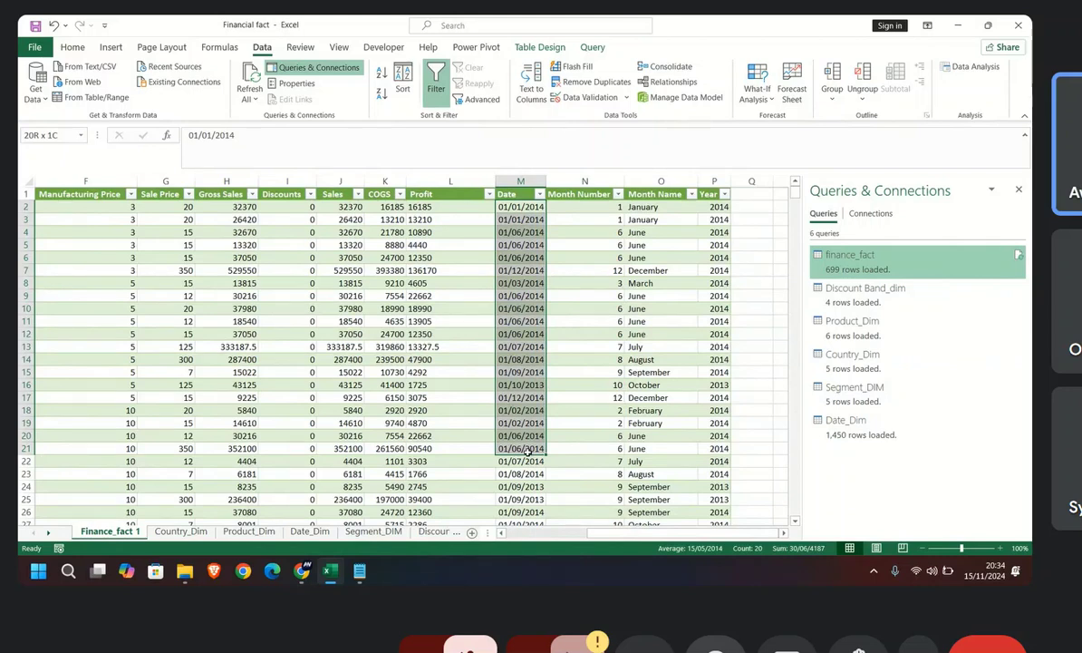
{"action": "left_click_drag", "start_coordinate": [528, 450], "coordinate": [528, 452]}
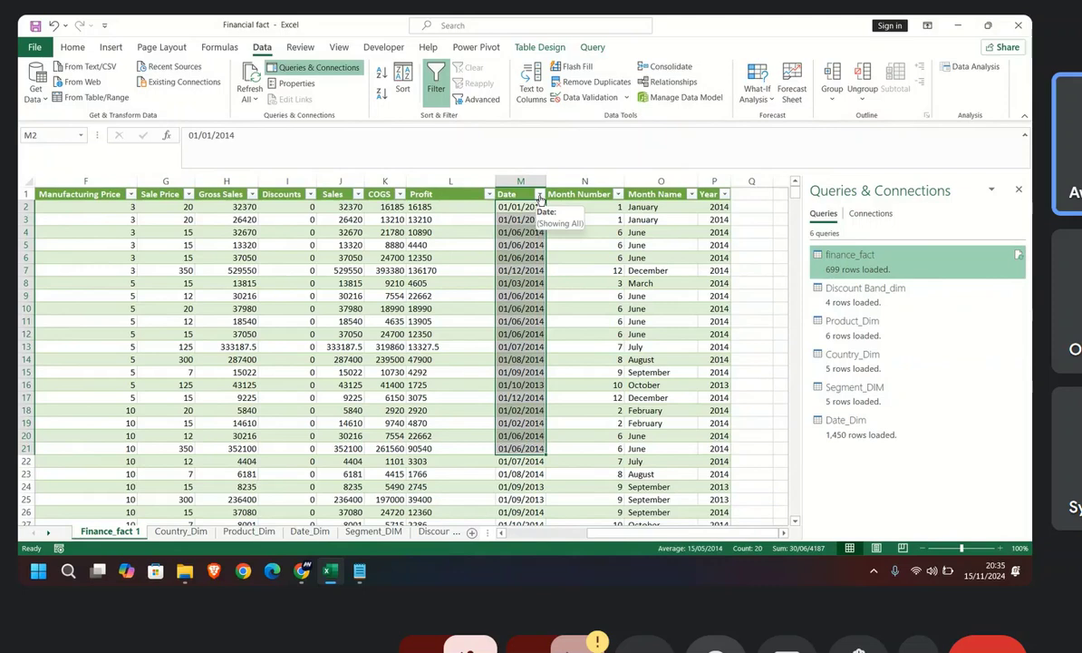
Step: Change the StartDate in the Date_Dim query's code to 12/01/2000
{"action": "left_click", "coordinate": [309, 532]}
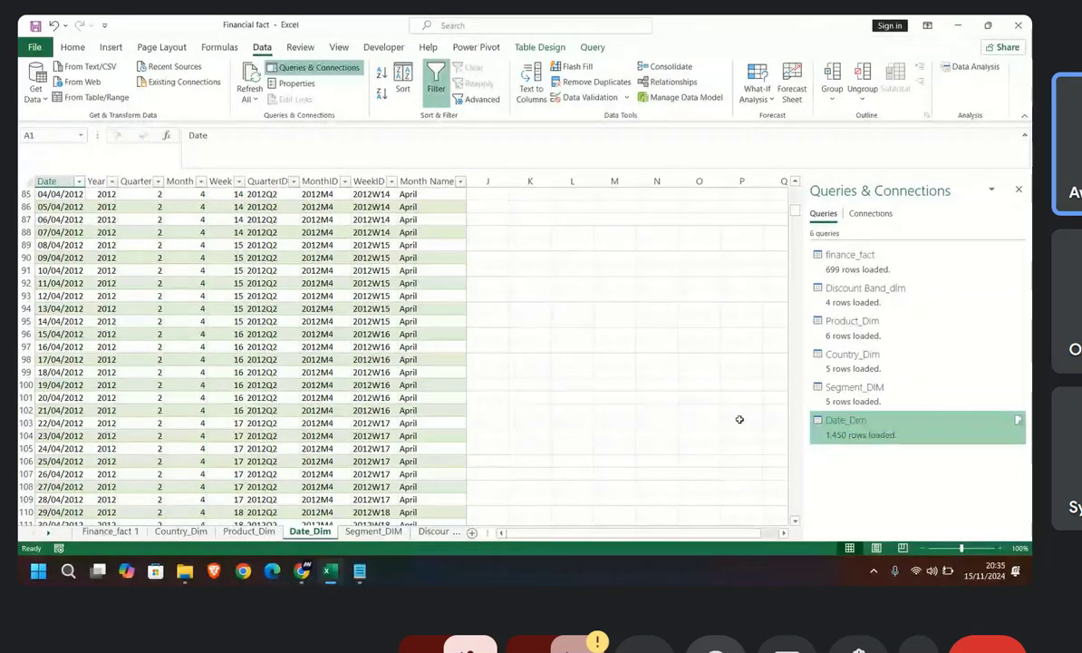
{"action": "double_click", "coordinate": [852, 422]}
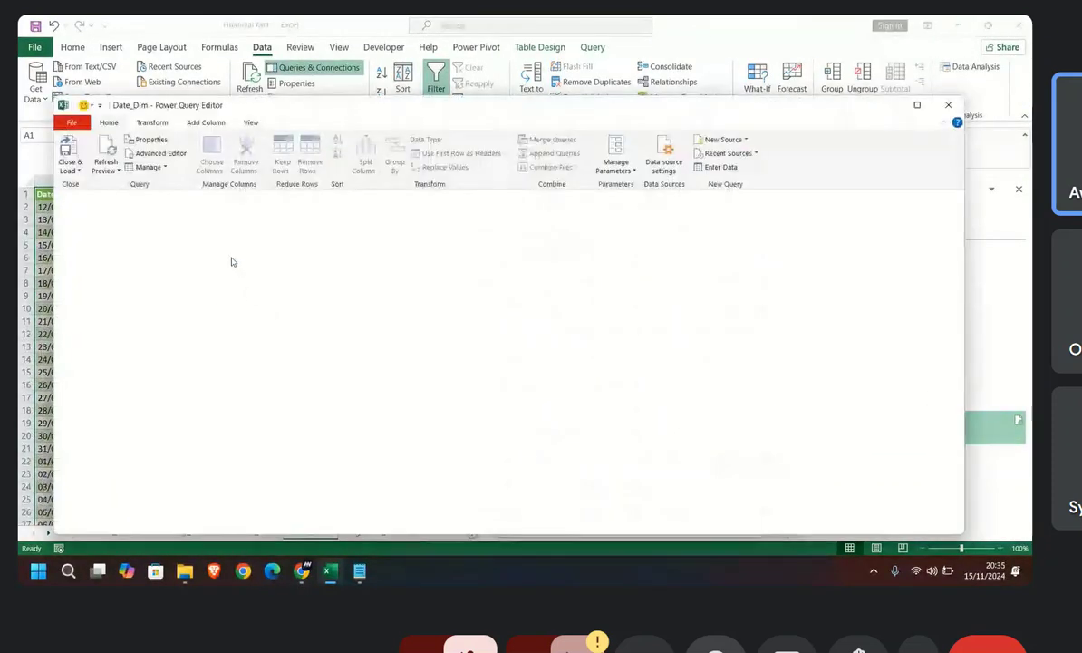
{"action": "left_click", "coordinate": [156, 152]}
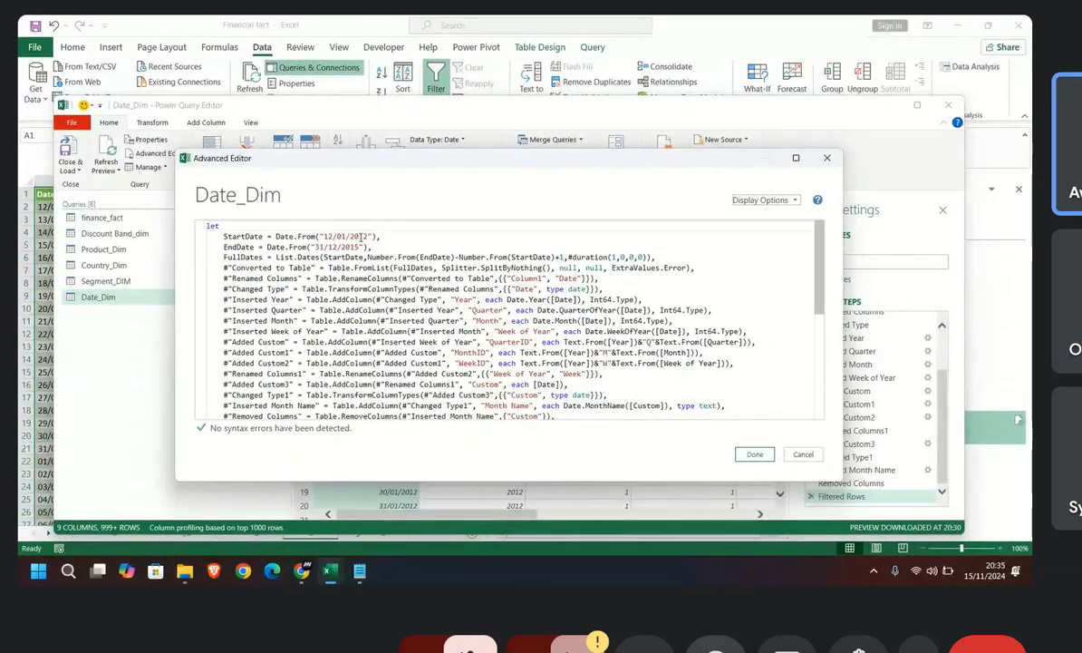
{"action": "left_click_drag", "start_coordinate": [359, 236], "coordinate": [368, 235]}
{"action": "type", "text": "00"}
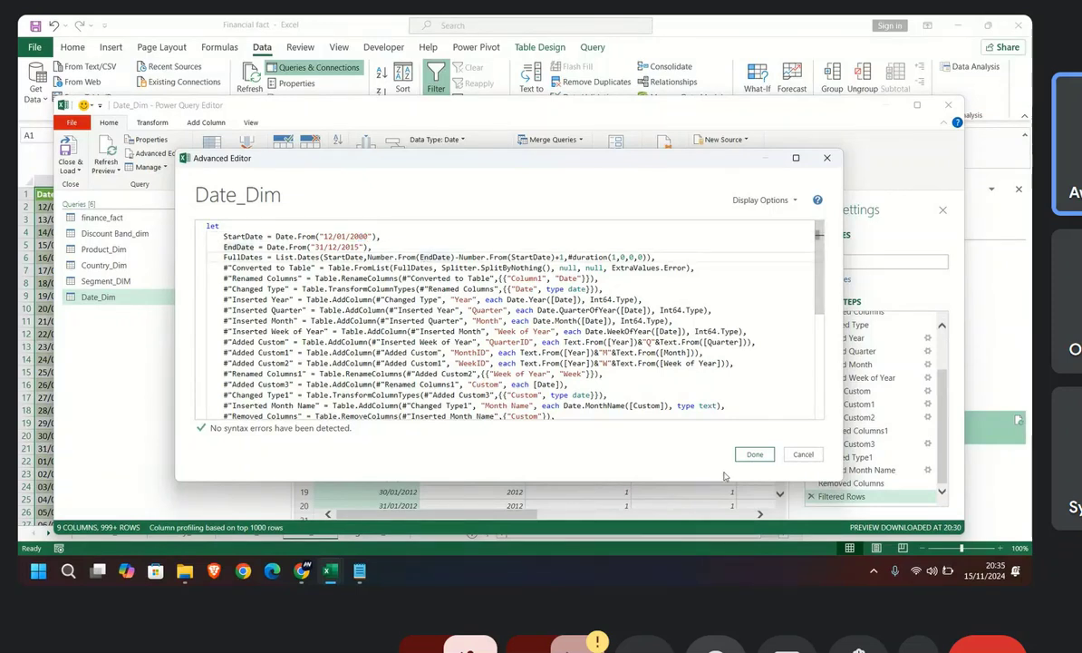
{"action": "left_click", "coordinate": [755, 453]}
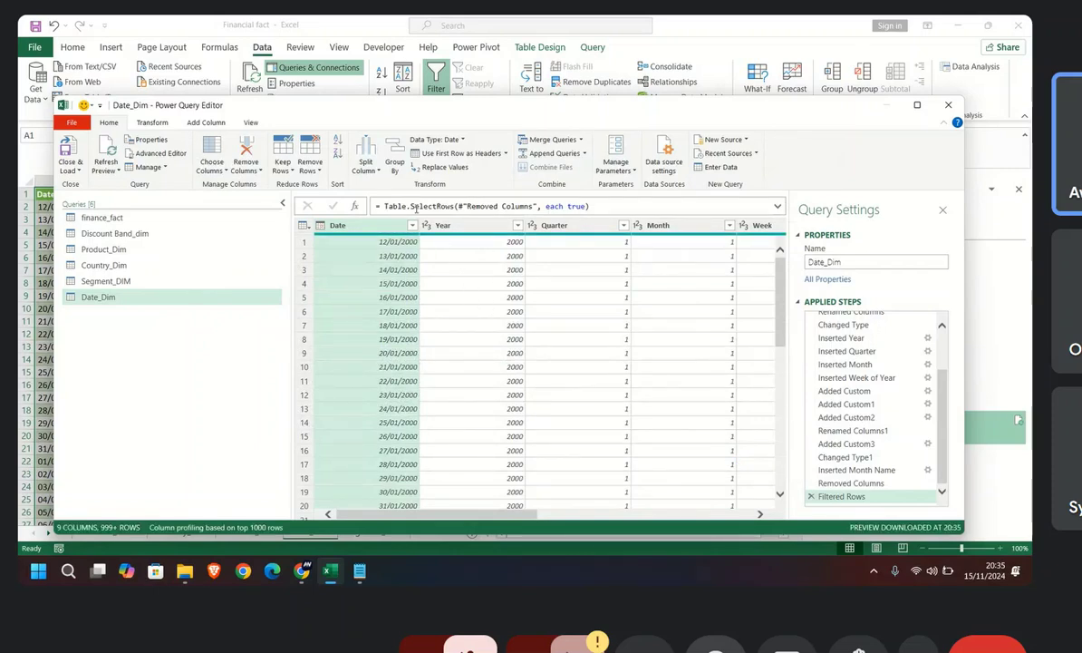
Step: Examine the full list of years available in the Date_Dim query's Year column filter without filtering anything out
{"action": "left_click", "coordinate": [517, 226]}
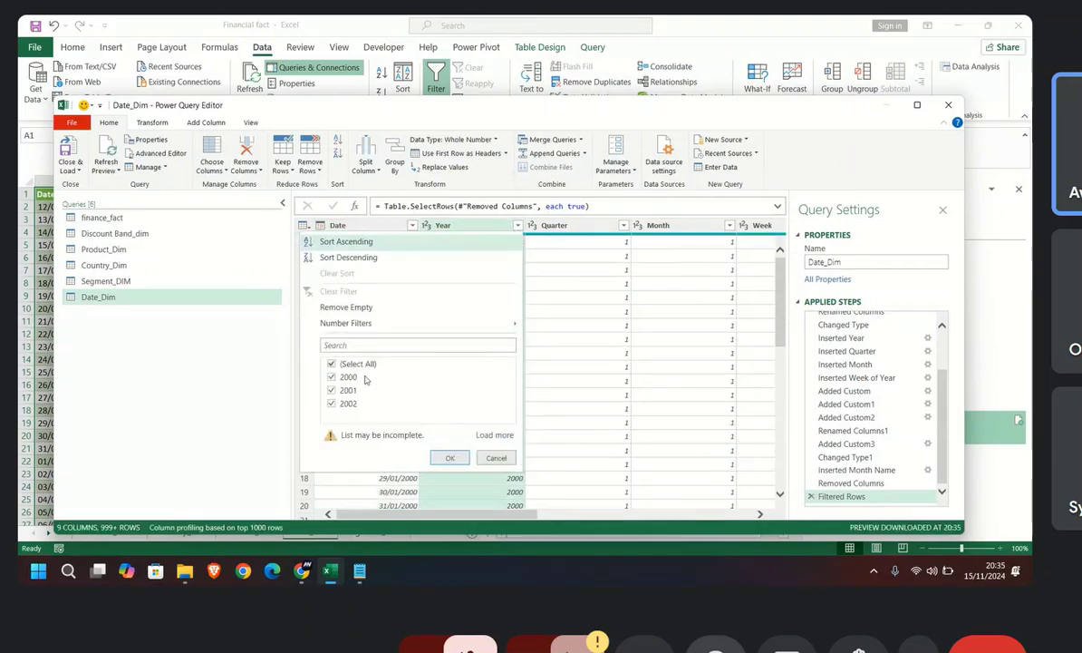
{"action": "left_click", "coordinate": [495, 435]}
{"action": "scroll", "coordinate": [396, 394], "scroll_direction": "down", "scroll_amount": 2}
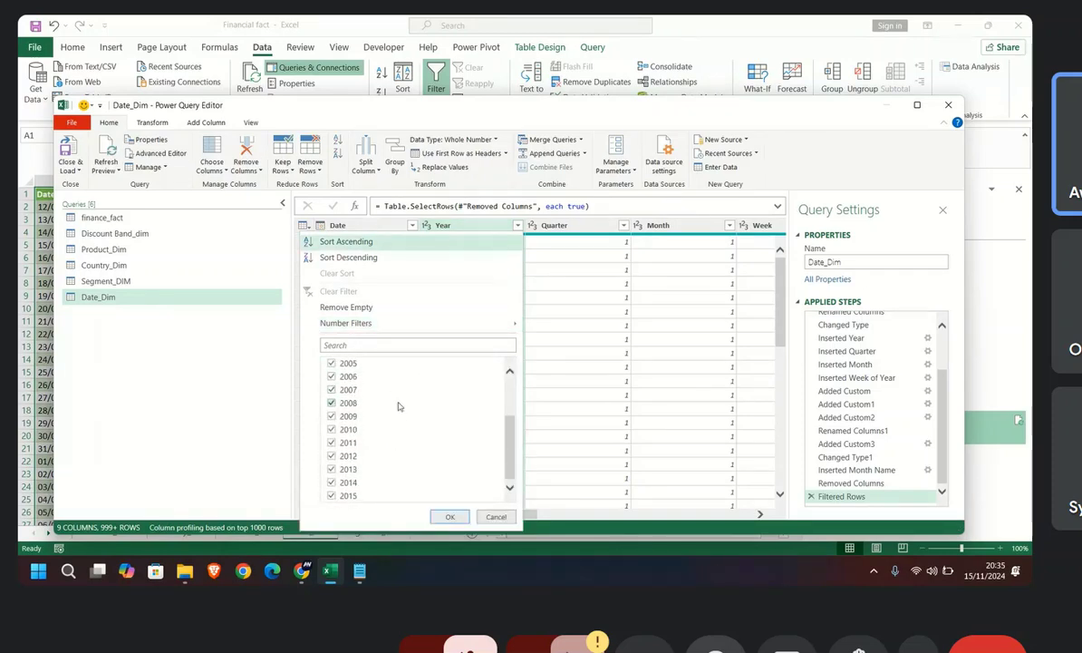
{"action": "scroll", "coordinate": [390, 417], "scroll_direction": "up", "scroll_amount": 3}
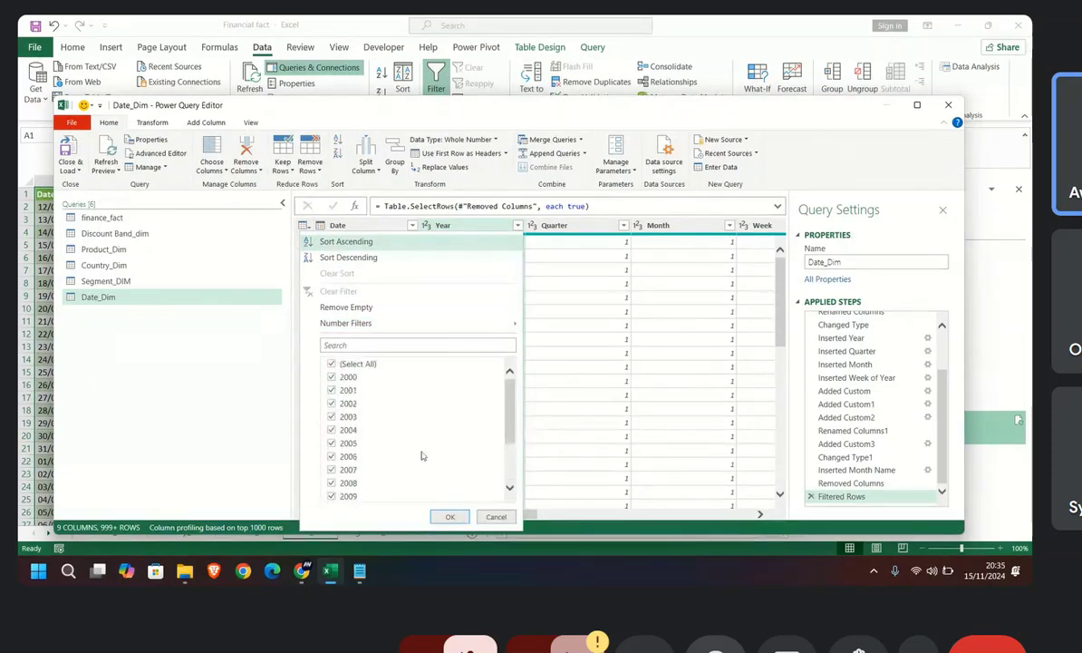
{"action": "left_click", "coordinate": [450, 516]}
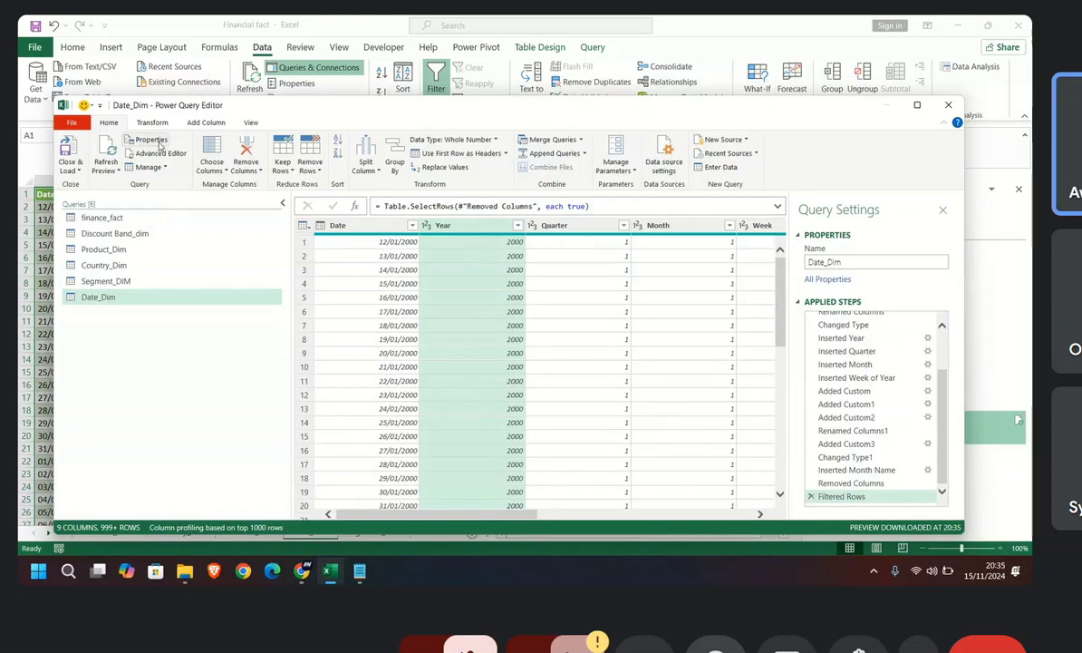
Step: Change the Date_Dim query's StartDate to 12/01/2012 in its code and load the result back to the worksheet
{"action": "left_click", "coordinate": [160, 153]}
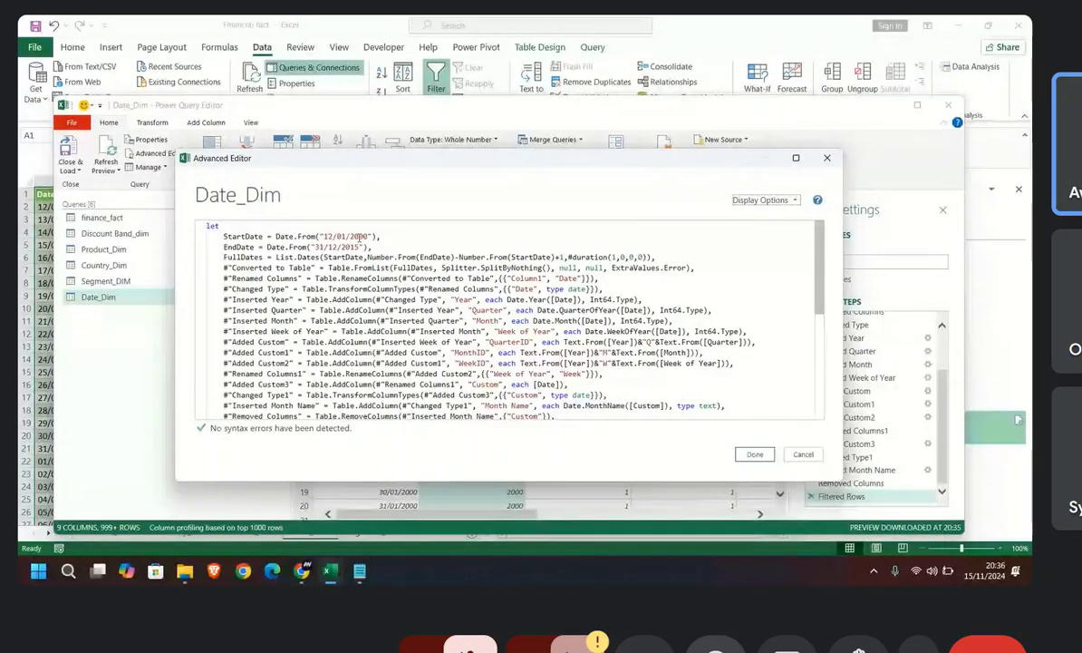
{"action": "left_click_drag", "start_coordinate": [360, 237], "coordinate": [368, 237]}
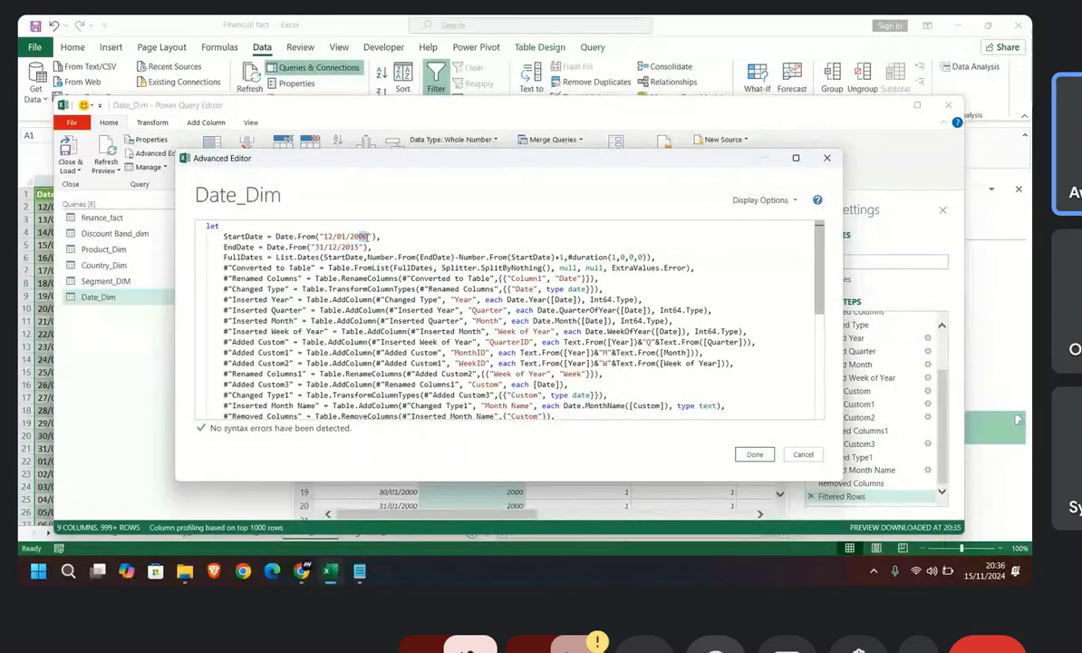
{"action": "type", "text": "12"}
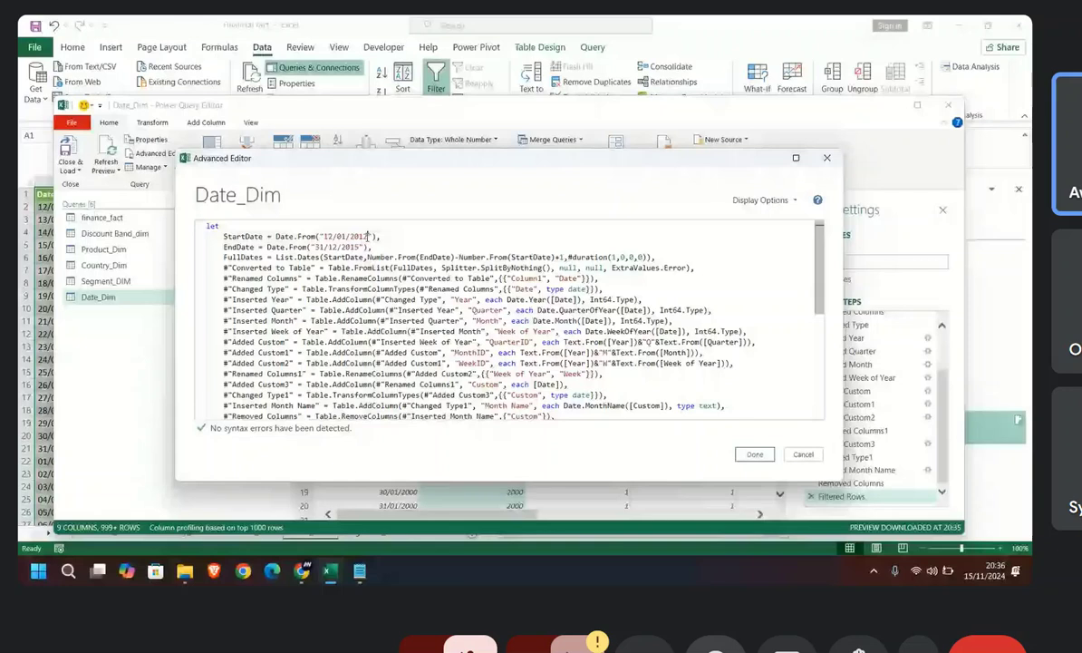
{"action": "left_click", "coordinate": [753, 454]}
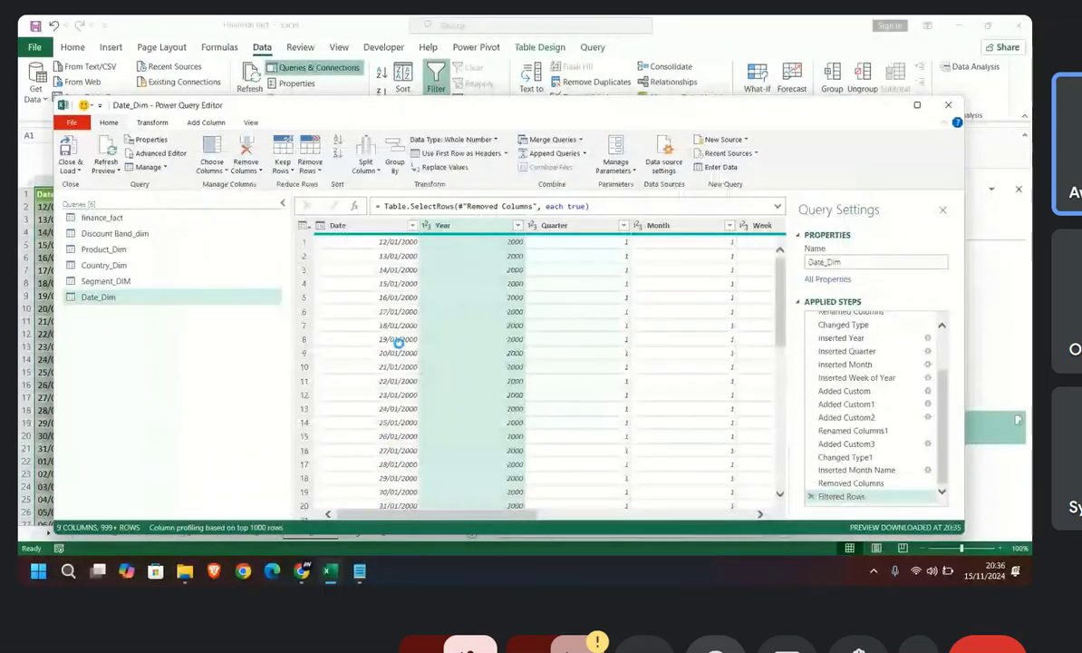
{"action": "scroll", "coordinate": [508, 362], "scroll_direction": "down", "scroll_amount": 9}
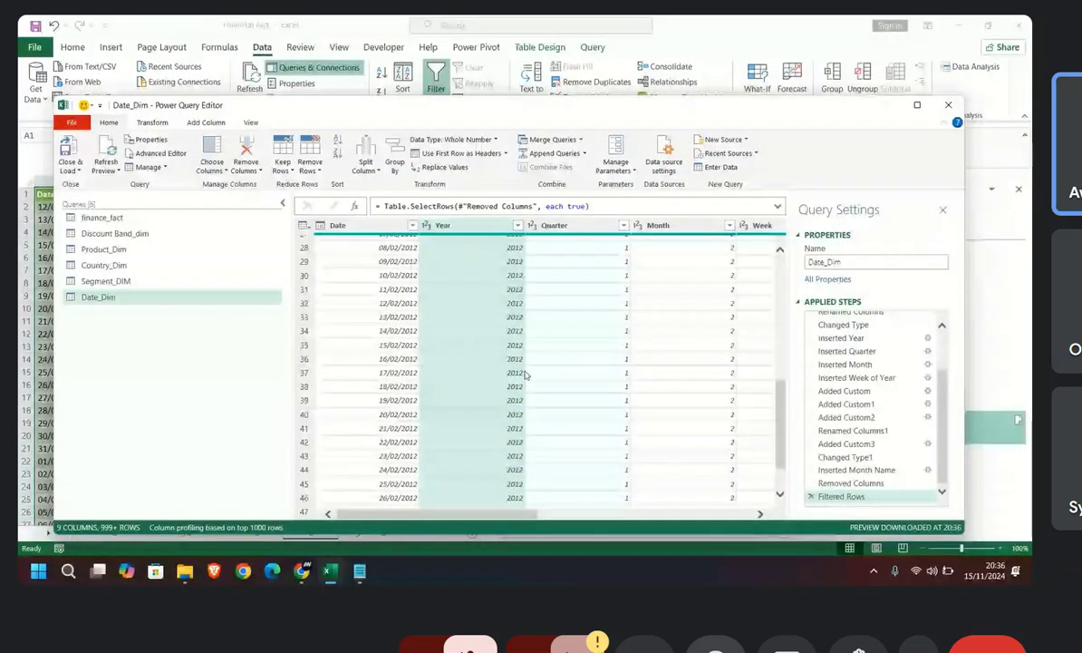
{"action": "scroll", "coordinate": [508, 327], "scroll_direction": "up", "scroll_amount": 9}
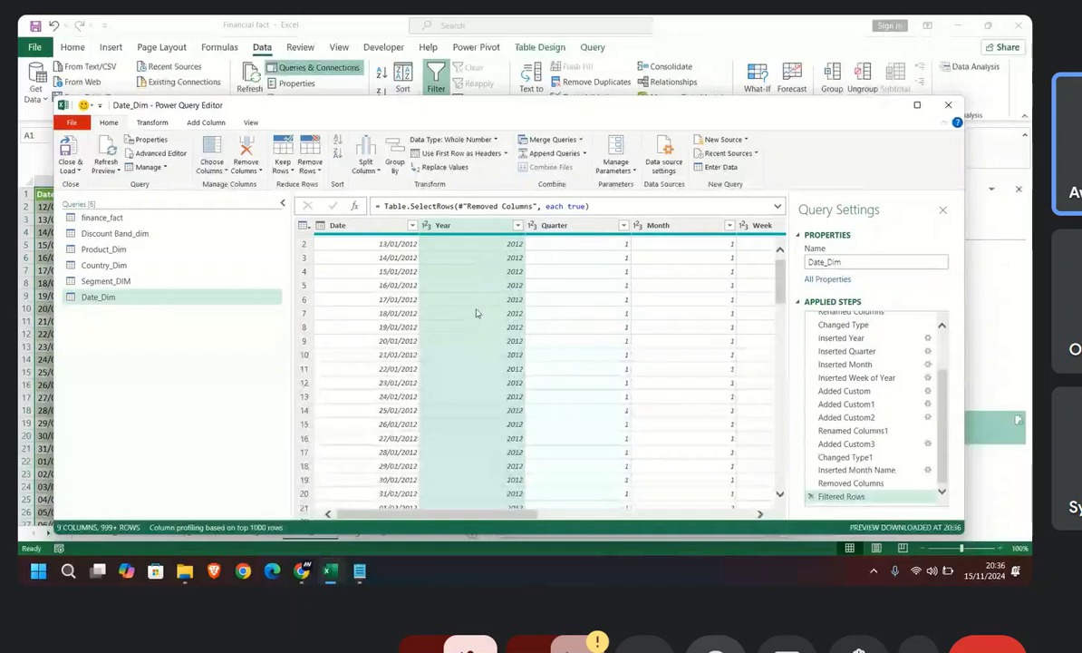
{"action": "left_click", "coordinate": [71, 150]}
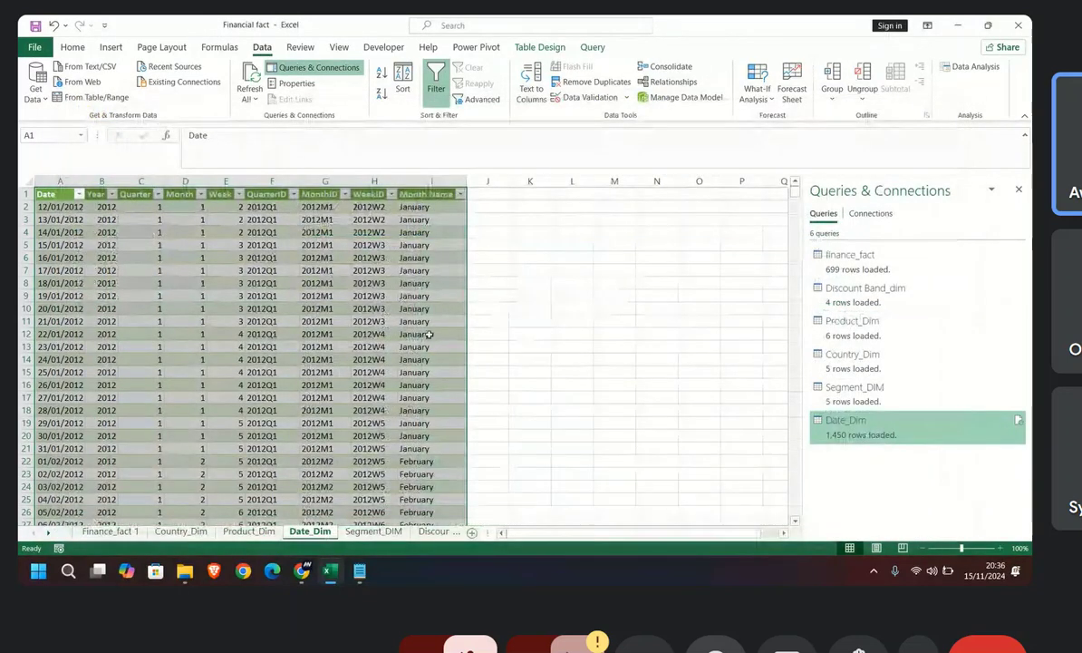
Step: Return to the Finance_fact 1 sheet and close the Queries & Connections pane
{"action": "left_click", "coordinate": [109, 532]}
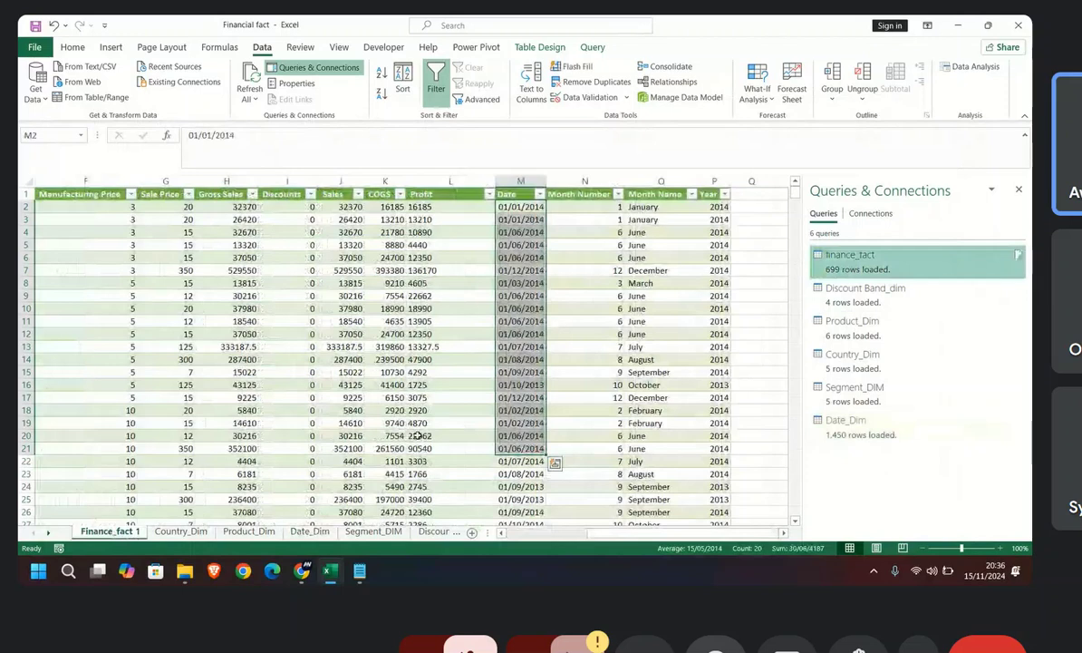
{"action": "left_click", "coordinate": [450, 346]}
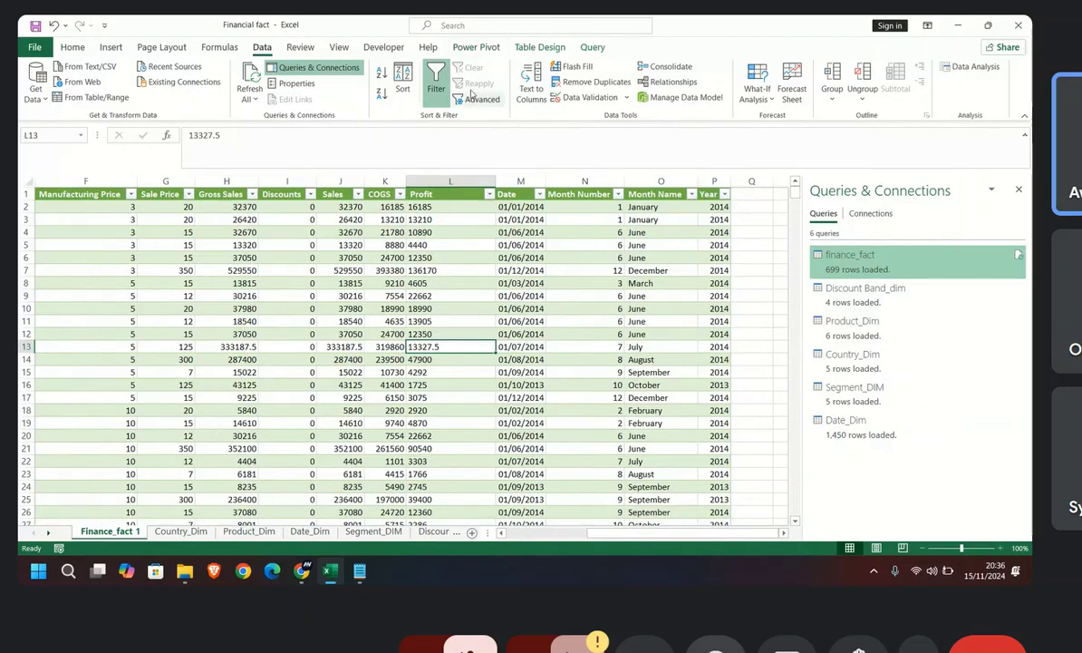
{"action": "left_click", "coordinate": [476, 47]}
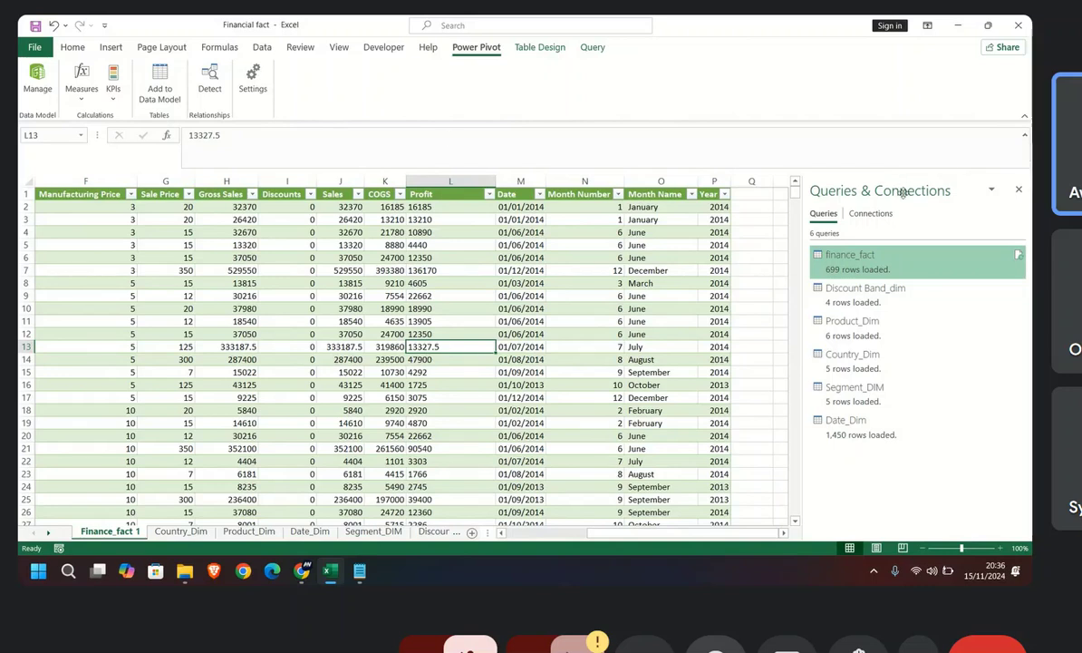
{"action": "left_click", "coordinate": [1018, 191]}
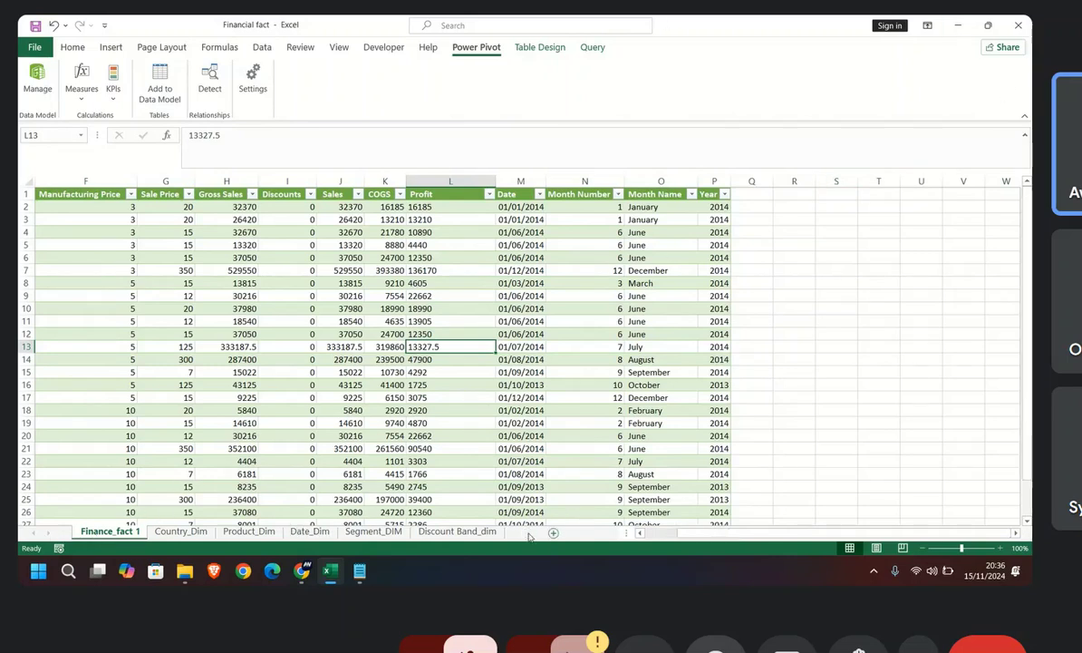
Step: Add a new worksheet after Discount Band_dim and rename it DASH
{"action": "left_click", "coordinate": [527, 533]}
{"action": "mouse_move", "coordinate": [186, 538]}
{"action": "left_mouse_down"}
{"action": "mouse_move", "coordinate": [551, 531]}
{"action": "mouse_move", "coordinate": [535, 533]}
{"action": "left_mouse_up"}
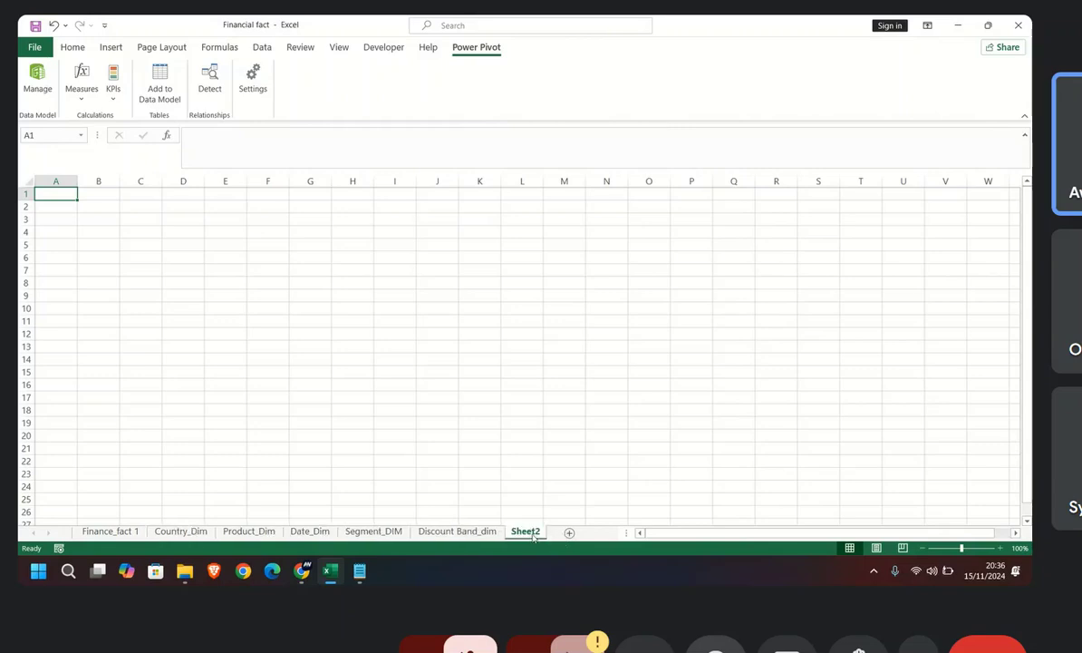
{"action": "double_click", "coordinate": [526, 532]}
{"action": "type", "text": "DASH"}
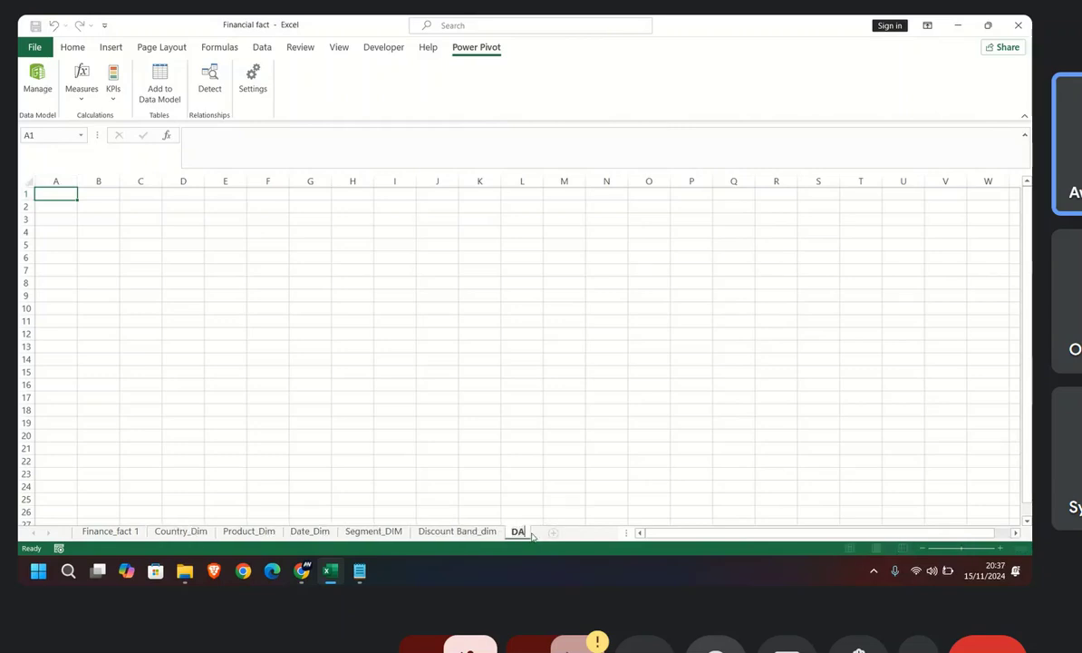
{"action": "left_click", "coordinate": [476, 336]}
Step: Try out a rectangle about 9.5 cm high and 15.9 cm wide on the DASH sheet and delete it
{"action": "left_click", "coordinate": [310, 370]}
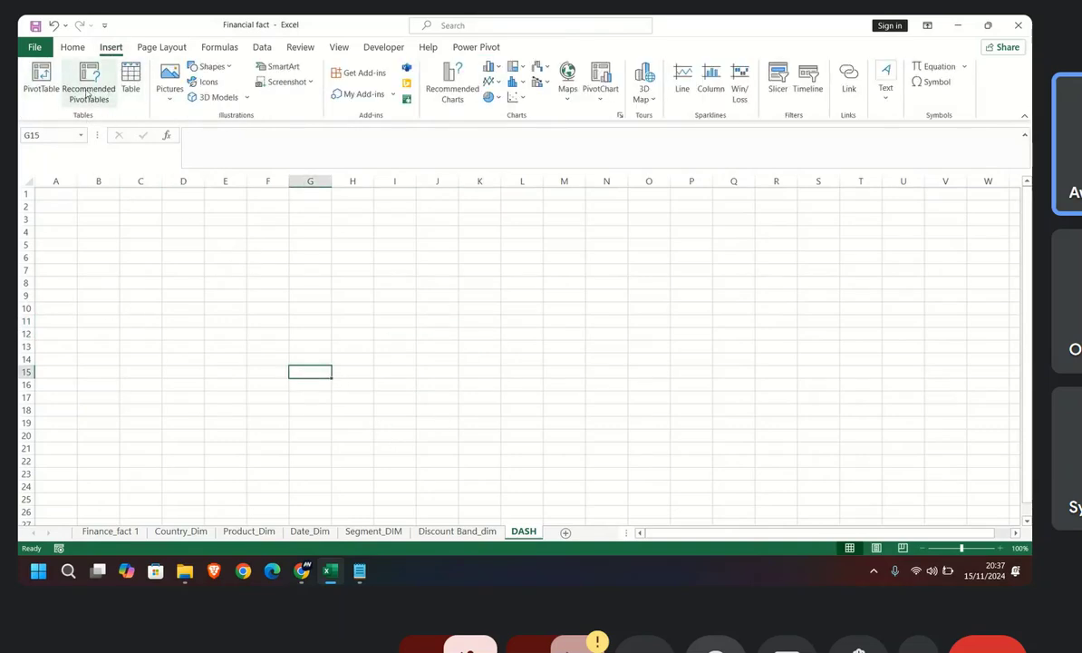
{"action": "left_click", "coordinate": [213, 67]}
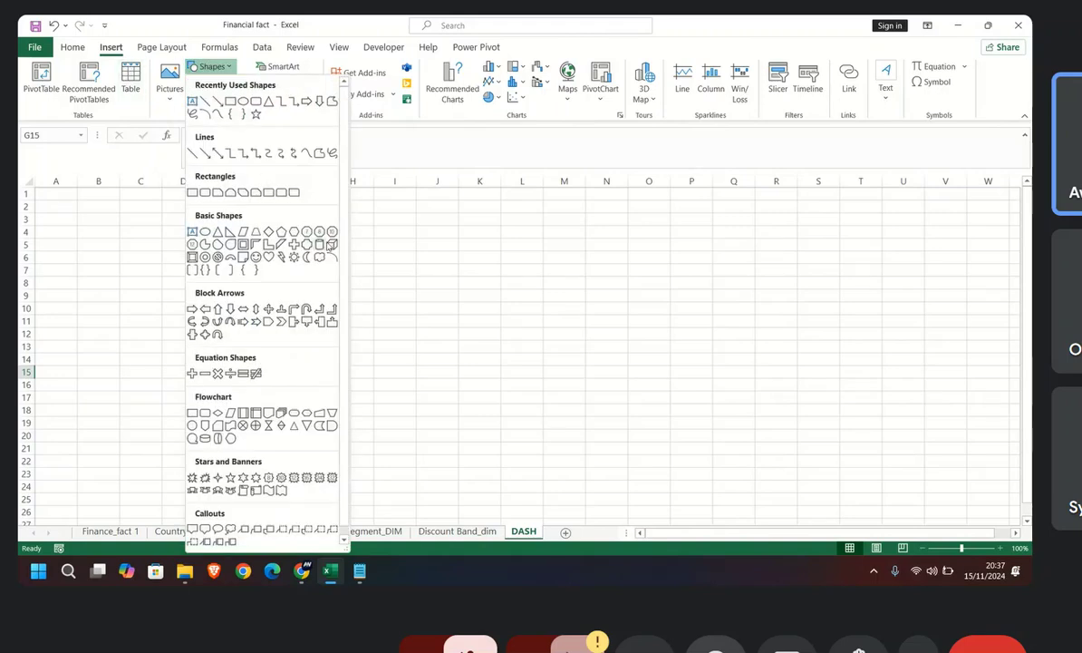
{"action": "left_click", "coordinate": [192, 192]}
{"action": "left_click_drag", "start_coordinate": [43, 200], "coordinate": [431, 436]}
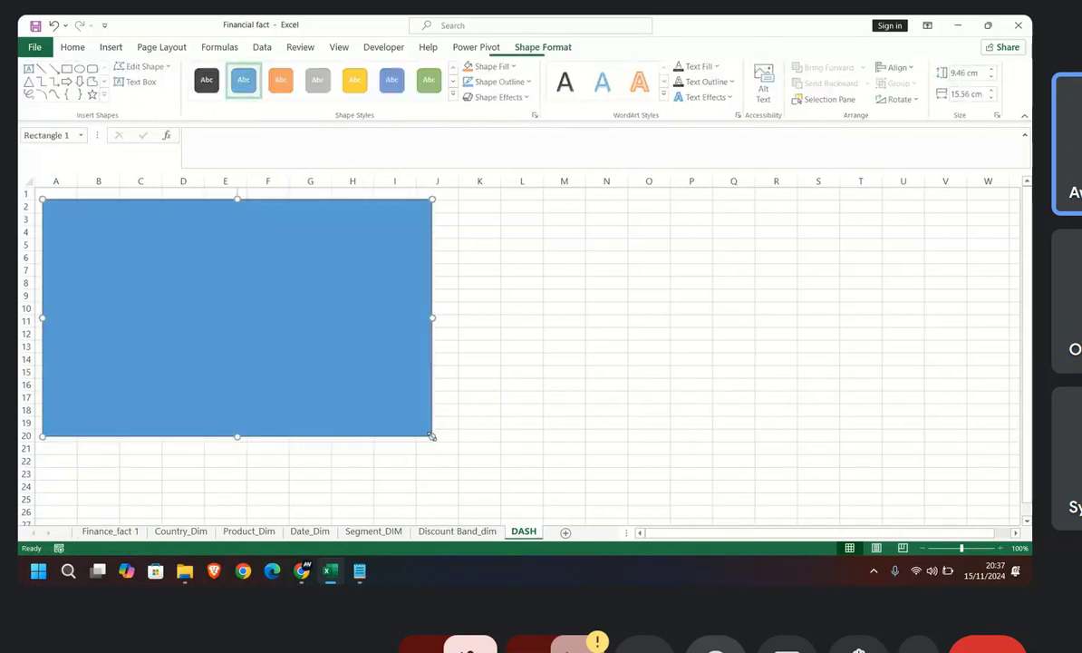
{"action": "left_click_drag", "start_coordinate": [434, 316], "coordinate": [441, 317]}
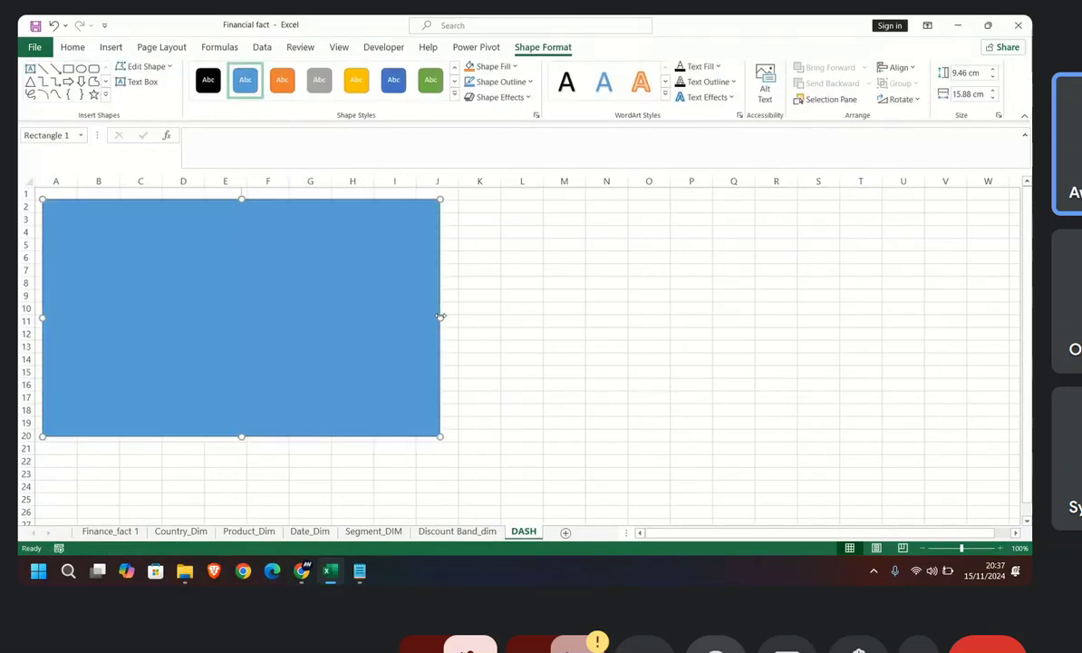
{"action": "left_click_drag", "start_coordinate": [241, 436], "coordinate": [242, 444]}
{"action": "left_click_drag", "start_coordinate": [226, 210], "coordinate": [222, 225]}
{"action": "left_click", "coordinate": [505, 247]}
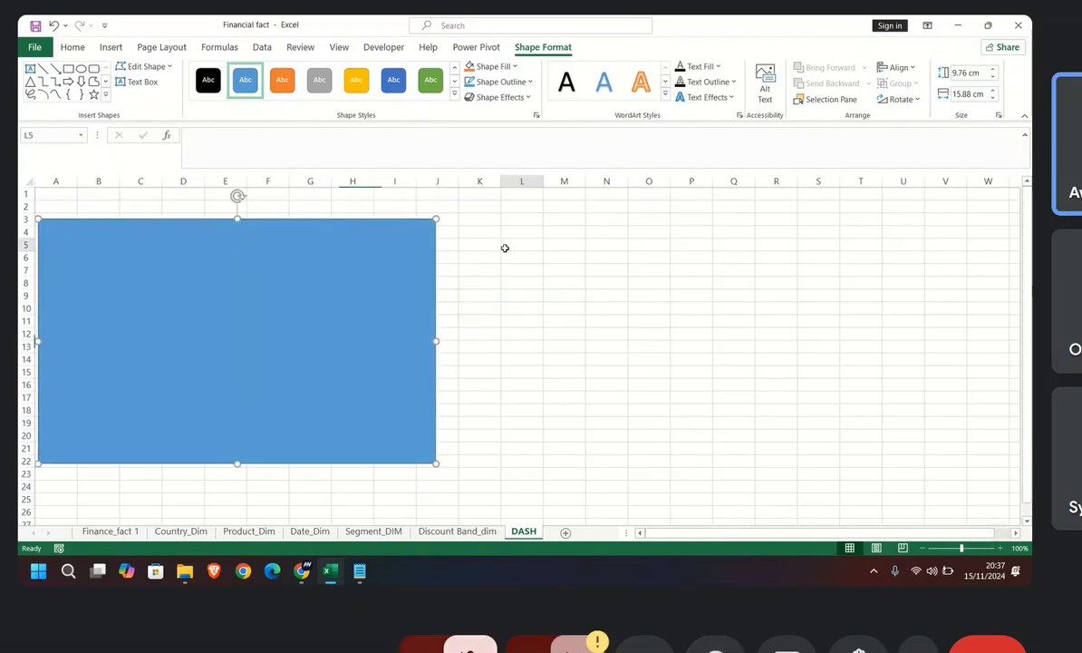
{"action": "left_click", "coordinate": [378, 280]}
{"action": "key", "text": "Delete"}
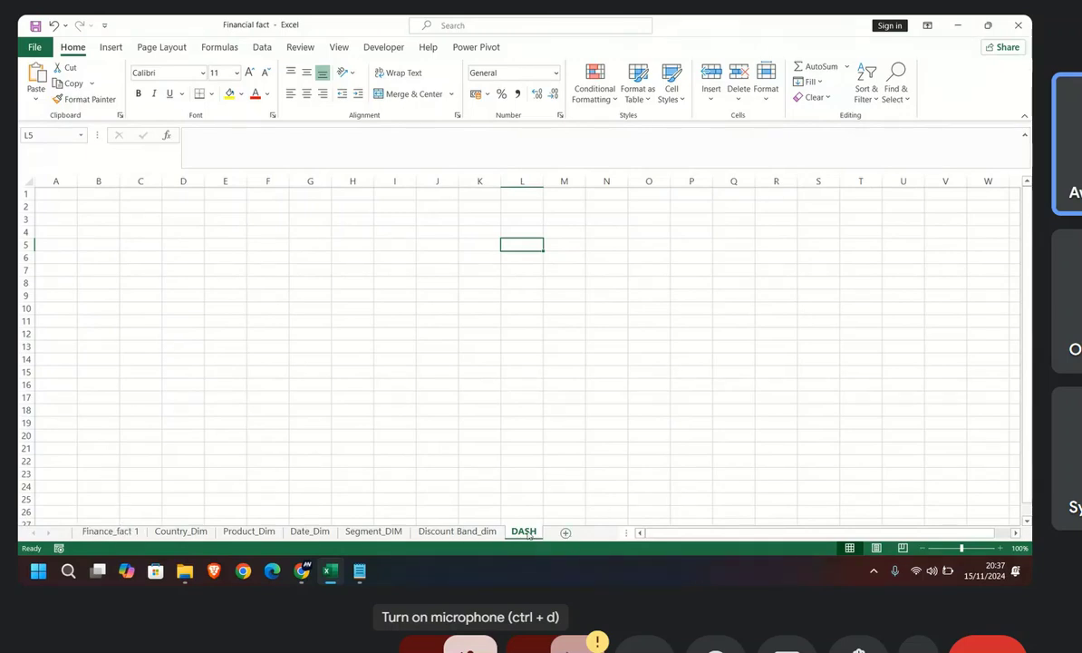
Step: Add the Finance_fact 1 sheet's table to the Power Pivot data model and maximize the Power Pivot window
{"action": "left_click", "coordinate": [110, 531]}
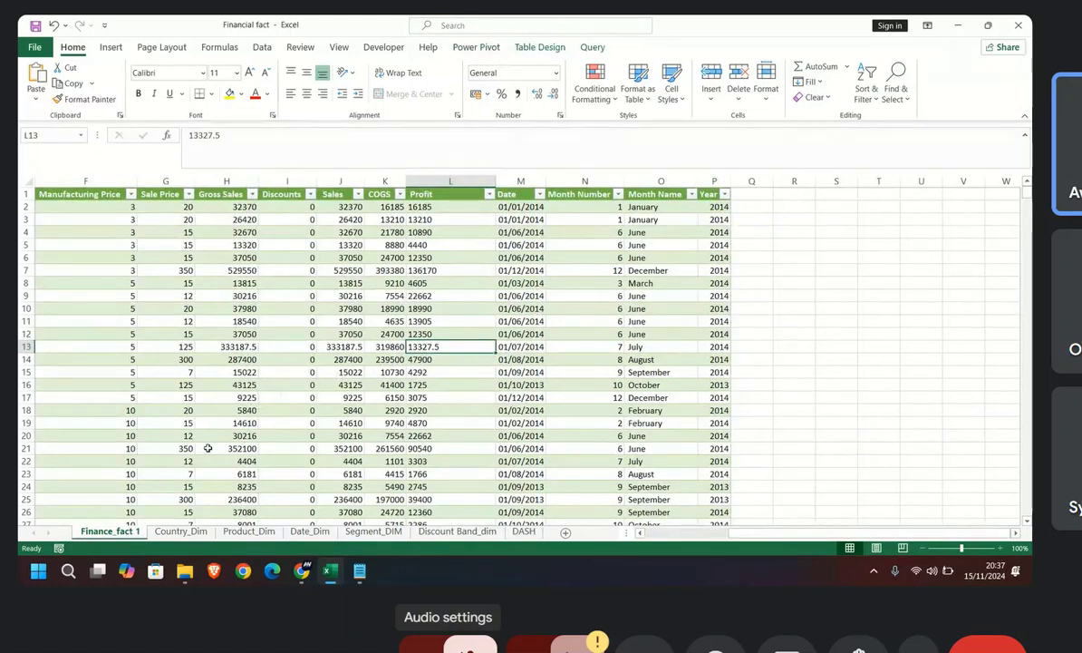
{"action": "left_click", "coordinate": [341, 322]}
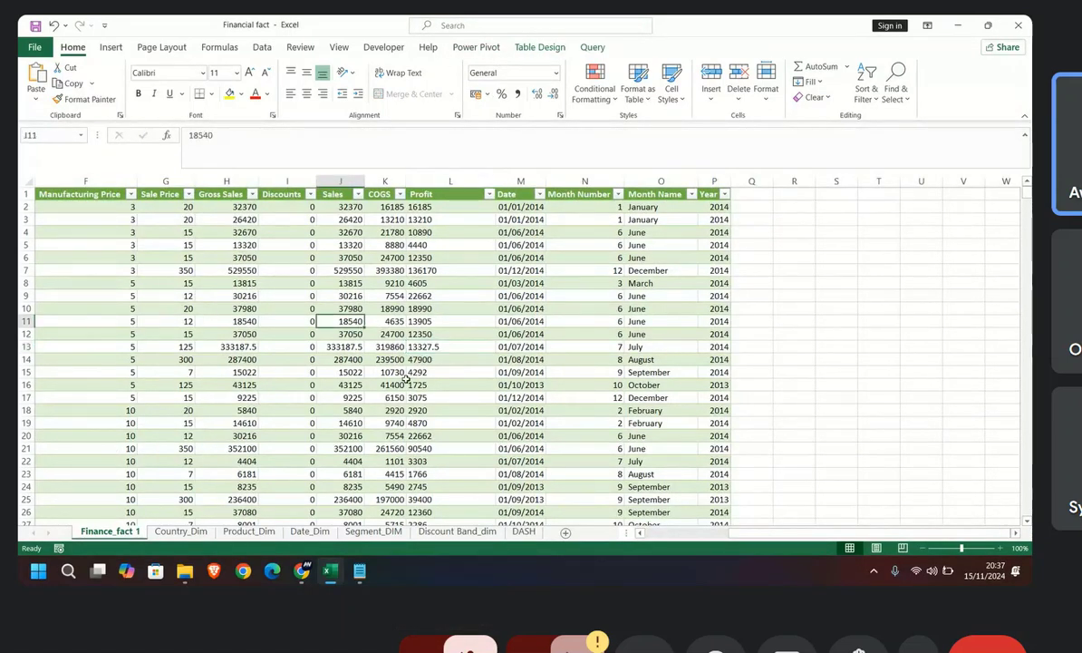
{"action": "left_click", "coordinate": [464, 48]}
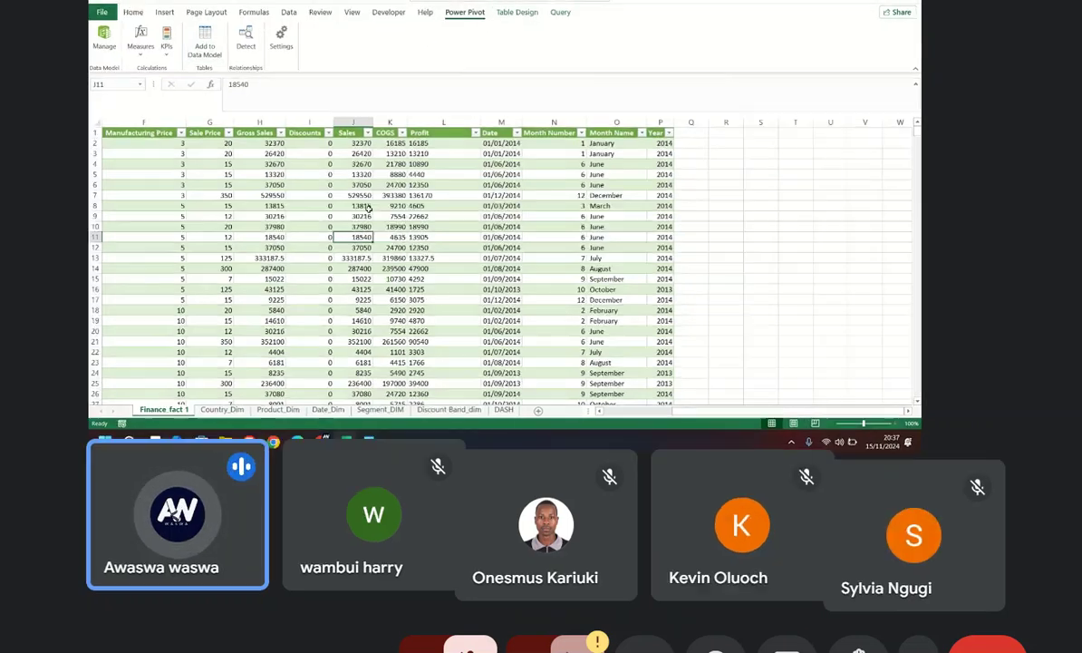
{"action": "left_click", "coordinate": [346, 257]}
{"action": "left_click", "coordinate": [541, 270]}
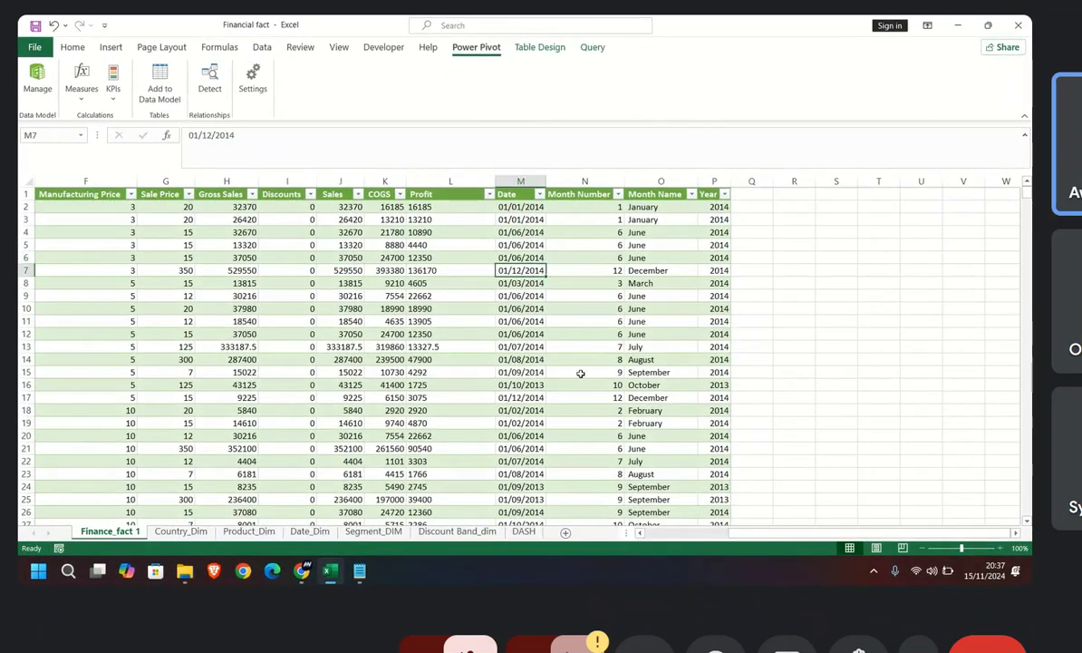
{"action": "left_click", "coordinate": [581, 373]}
{"action": "left_click", "coordinate": [350, 371]}
{"action": "left_click", "coordinate": [288, 296]}
{"action": "left_click", "coordinate": [149, 295]}
{"action": "left_click", "coordinate": [94, 360]}
{"action": "left_click", "coordinate": [344, 384]}
{"action": "left_click", "coordinate": [349, 283]}
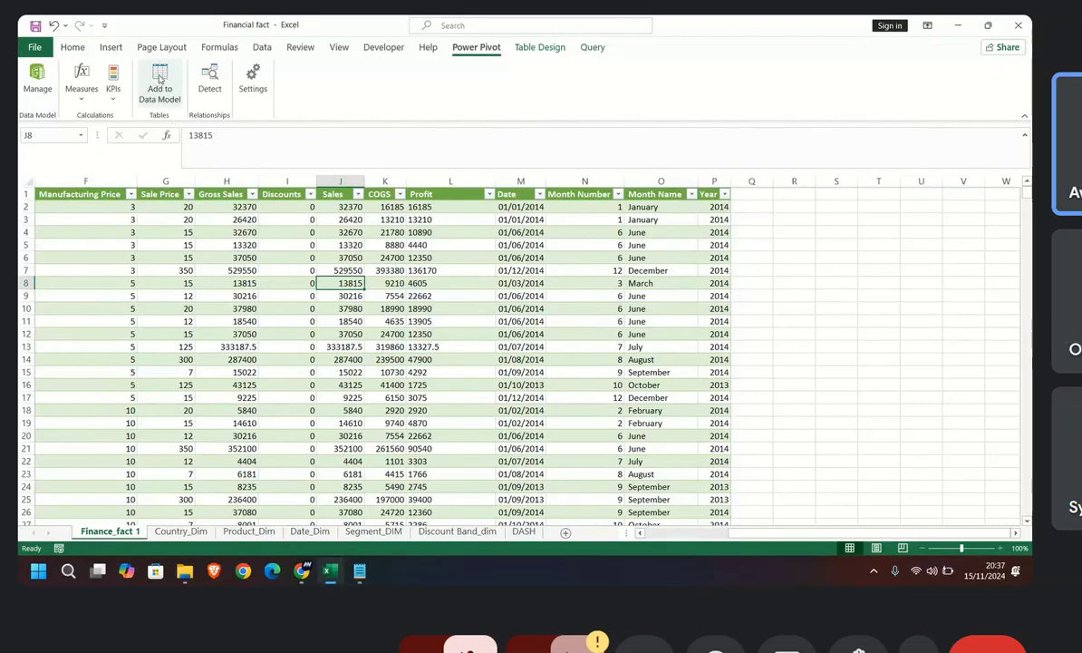
{"action": "left_click", "coordinate": [159, 84]}
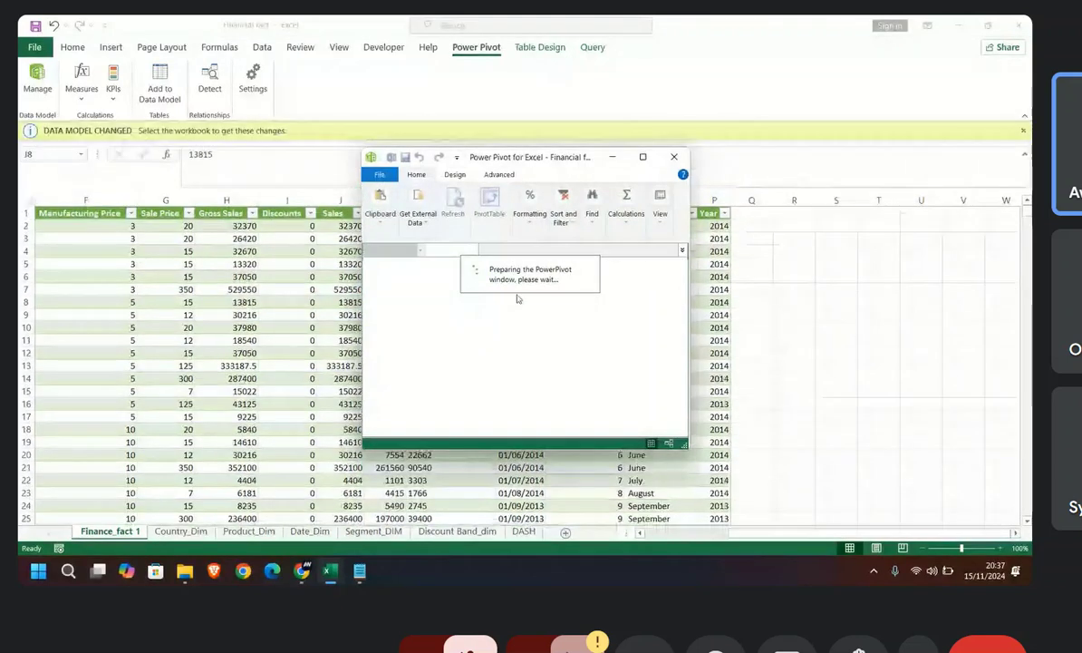
{"action": "left_click", "coordinate": [644, 158]}
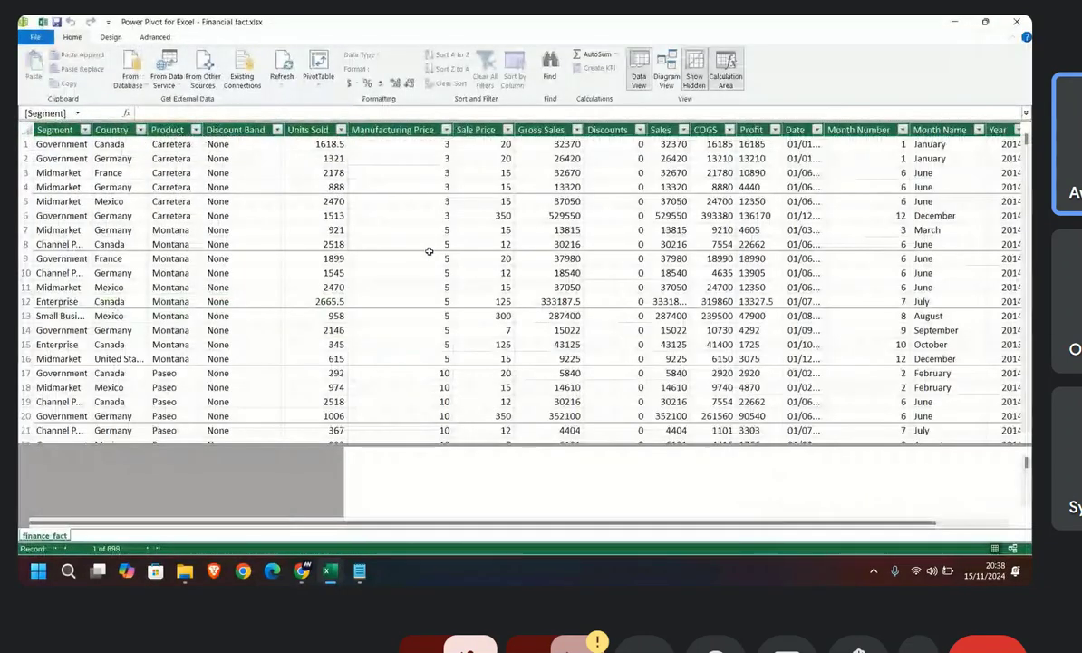
Step: Look through the rows of the finance_fact table in the data model and return to its first record
{"action": "scroll", "coordinate": [302, 381], "scroll_direction": "down", "scroll_amount": 12}
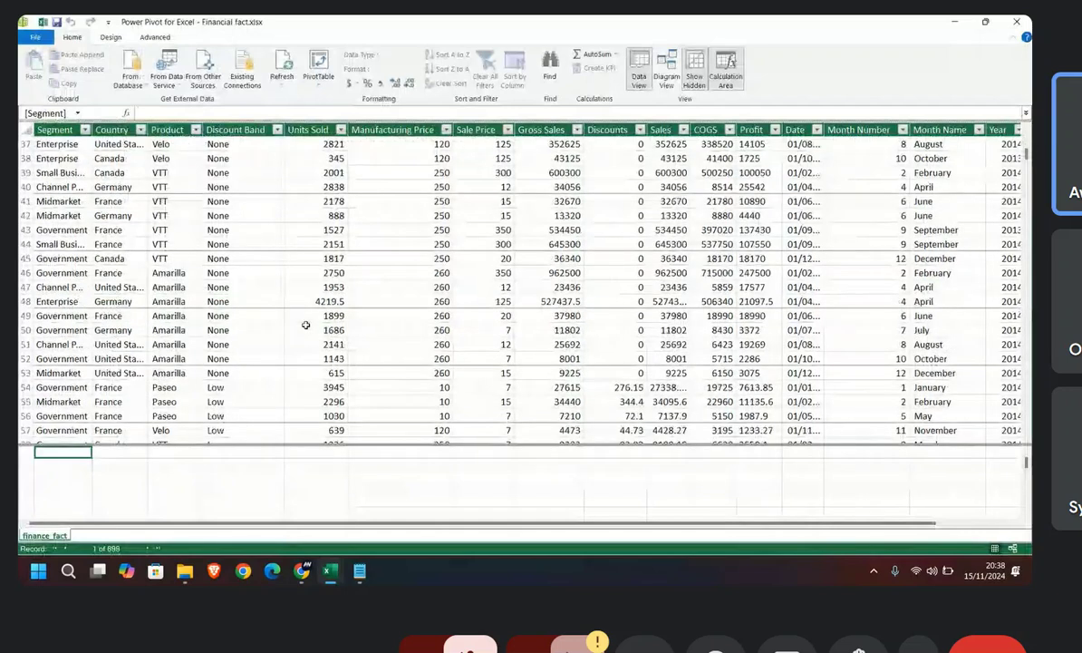
{"action": "scroll", "coordinate": [306, 324], "scroll_direction": "up", "scroll_amount": 2}
{"action": "scroll", "coordinate": [305, 324], "scroll_direction": "up", "scroll_amount": 10}
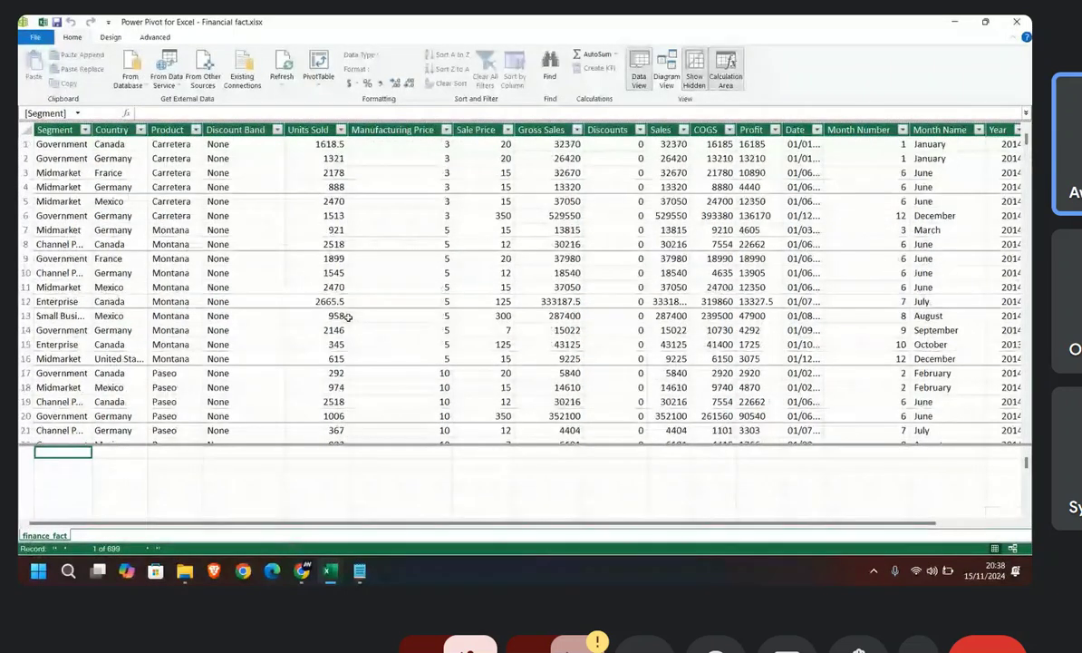
{"action": "scroll", "coordinate": [233, 365], "scroll_direction": "down", "scroll_amount": 2}
{"action": "scroll", "coordinate": [218, 368], "scroll_direction": "up", "scroll_amount": 2}
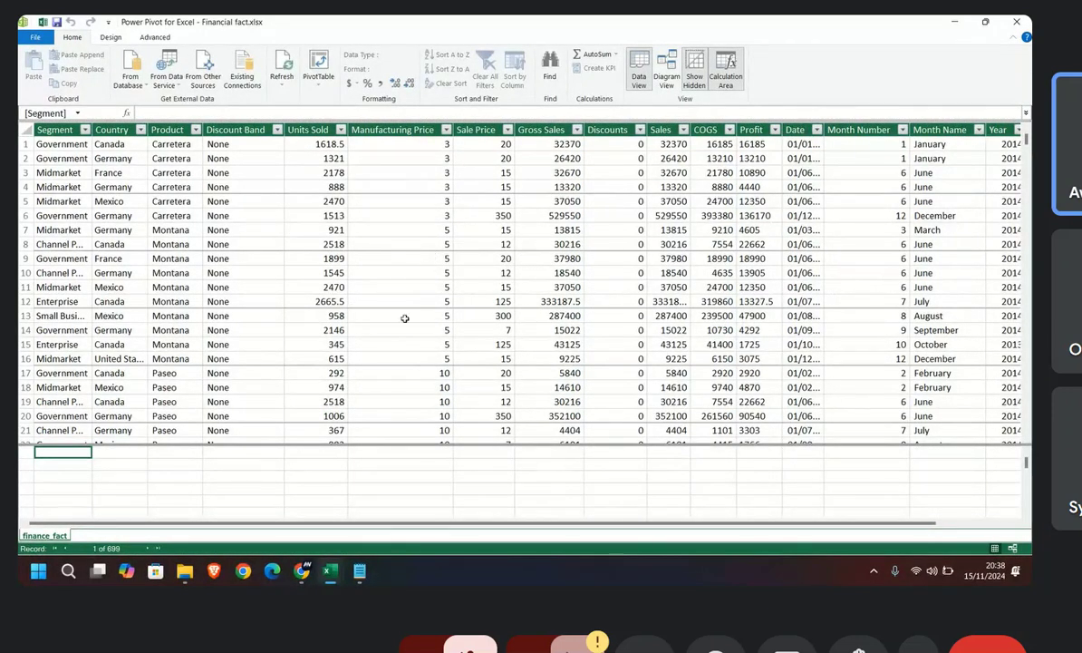
{"action": "scroll", "coordinate": [308, 399], "scroll_direction": "down", "scroll_amount": 3}
{"action": "scroll", "coordinate": [363, 306], "scroll_direction": "up", "scroll_amount": 3}
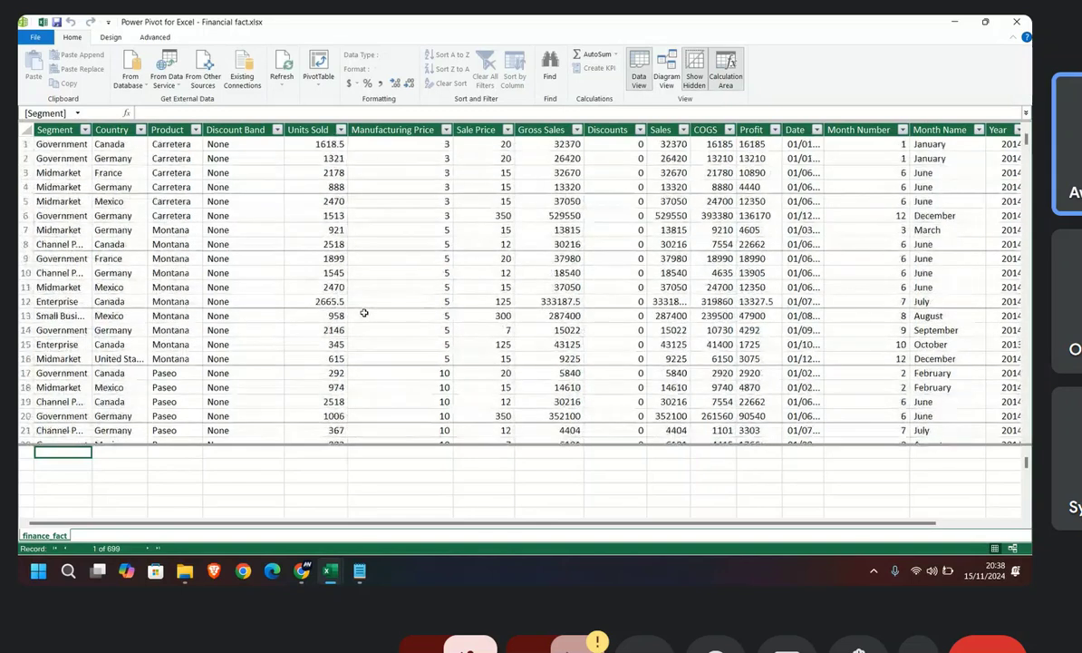
{"action": "scroll", "coordinate": [334, 334], "scroll_direction": "down", "scroll_amount": 3}
{"action": "scroll", "coordinate": [332, 336], "scroll_direction": "up", "scroll_amount": 3}
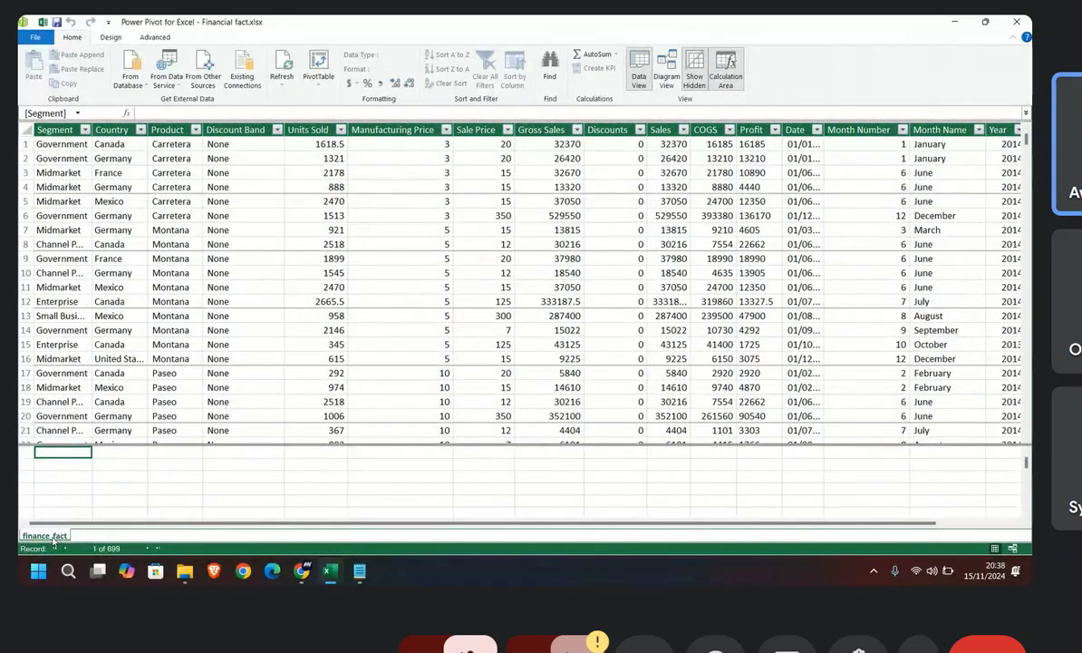
Step: Save the workbook from the Power Pivot window and close that window to return to the worksheets
{"action": "left_click", "coordinate": [57, 25]}
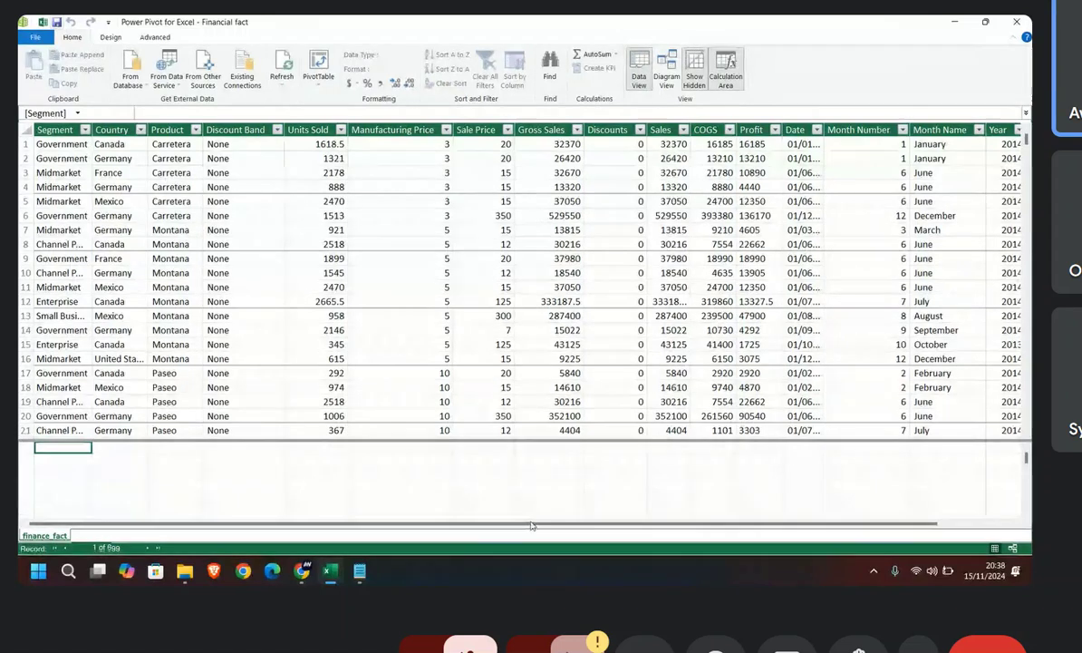
{"action": "double_click", "coordinate": [608, 22]}
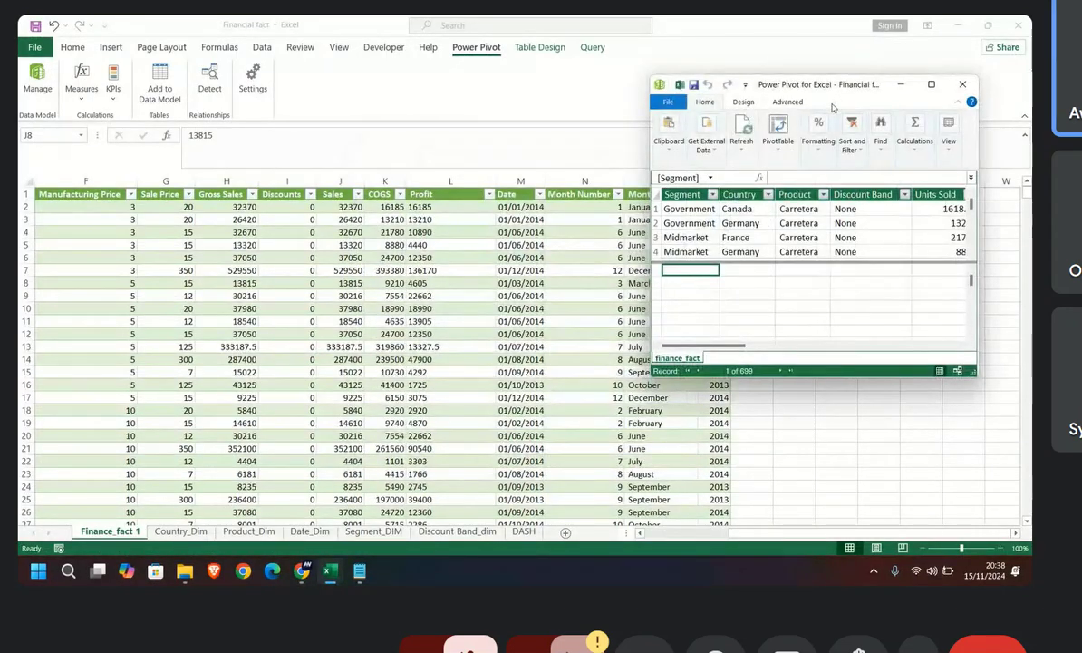
{"action": "left_click", "coordinate": [962, 85]}
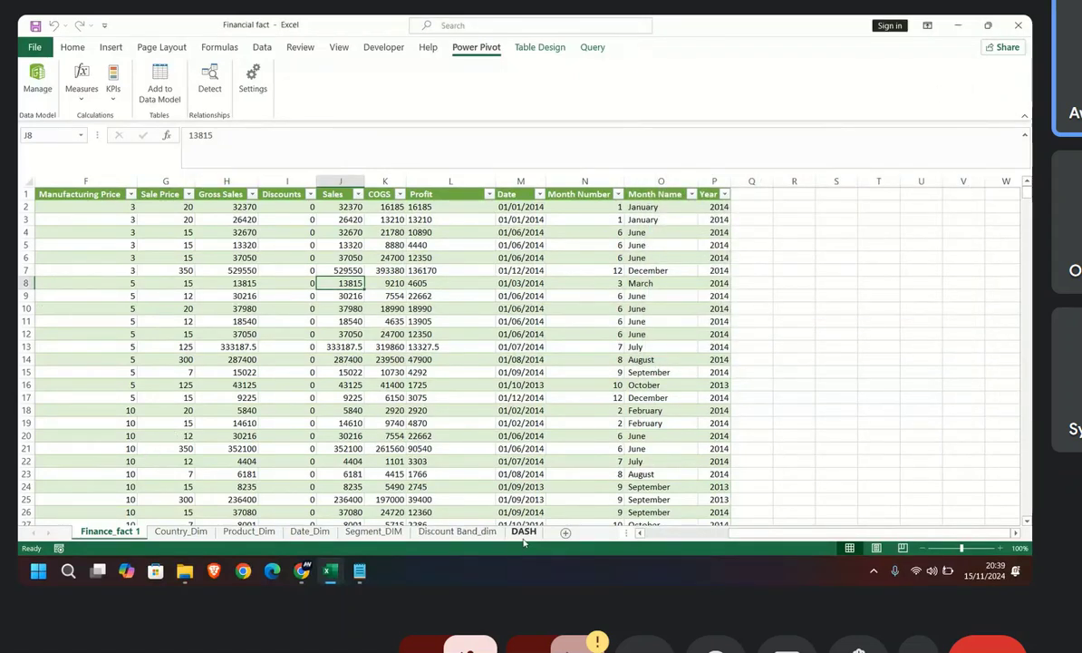
Step: Reorder the worksheets so Country_Dim sits just before Segment_DIM and Date_Dim directly follows Finance_fact 1
{"action": "left_click", "coordinate": [309, 532]}
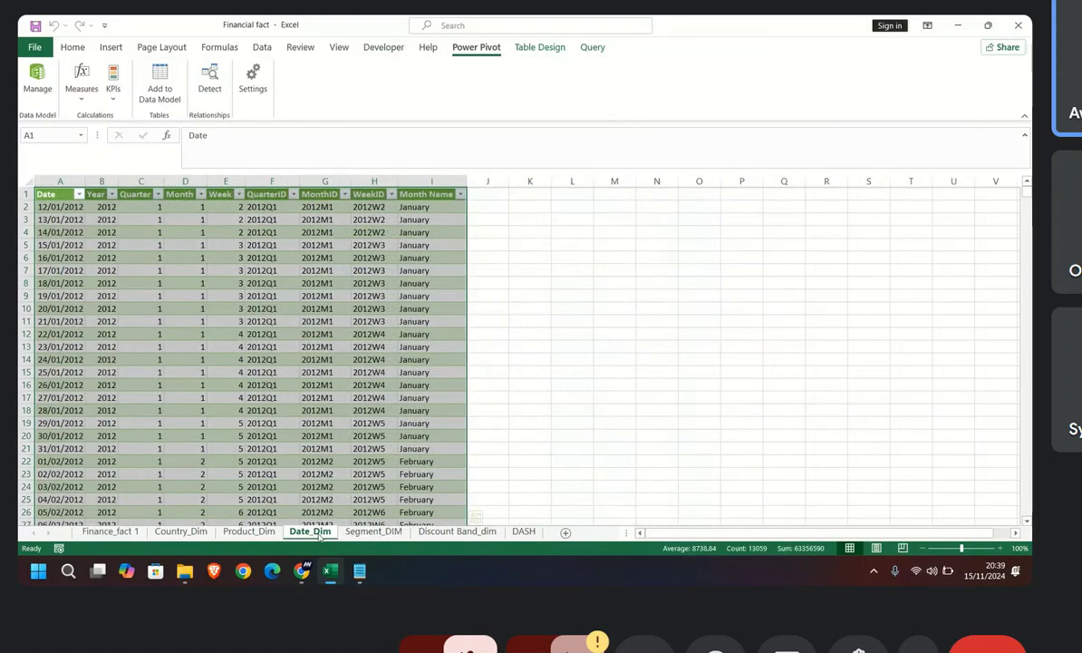
{"action": "left_click", "coordinate": [181, 532]}
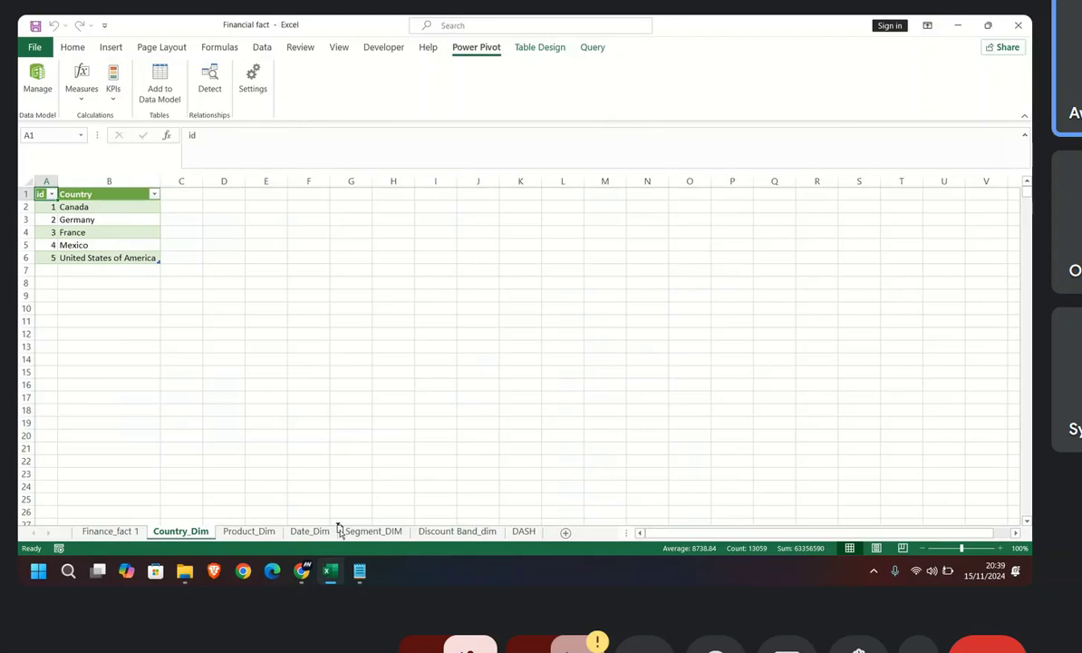
{"action": "left_click_drag", "start_coordinate": [338, 530], "coordinate": [337, 531]}
{"action": "left_click", "coordinate": [243, 532]}
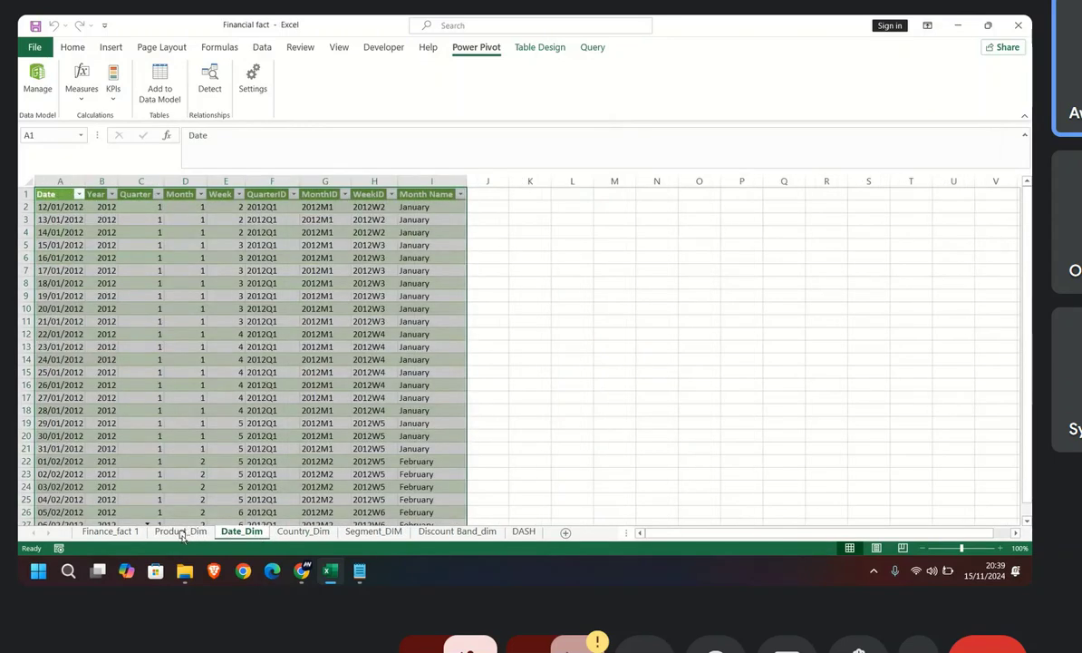
{"action": "left_click_drag", "start_coordinate": [181, 536], "coordinate": [182, 537]}
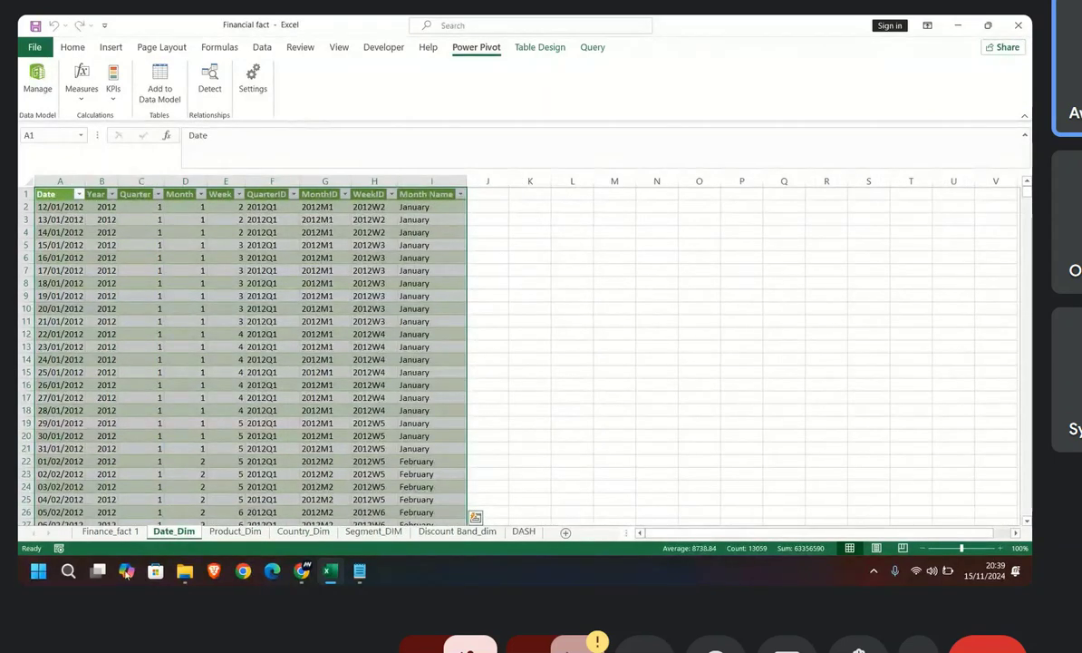
Step: Add the Date_Dim table to the data model, maximize the Power Pivot window and widen the table's Date column
{"action": "left_click", "coordinate": [160, 82]}
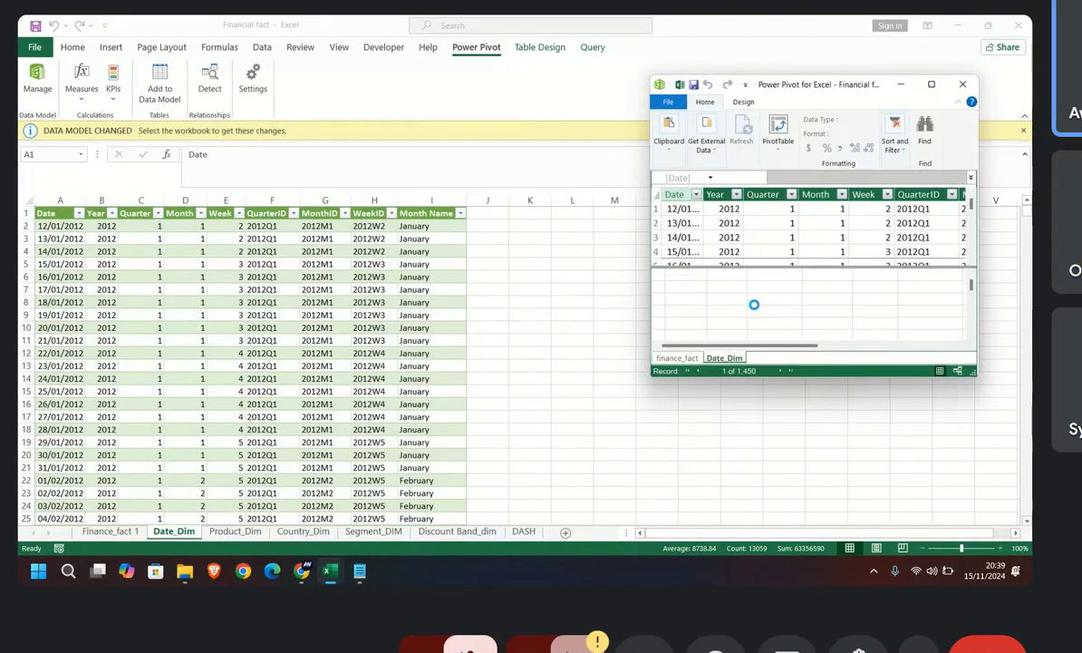
{"action": "left_click", "coordinate": [932, 85]}
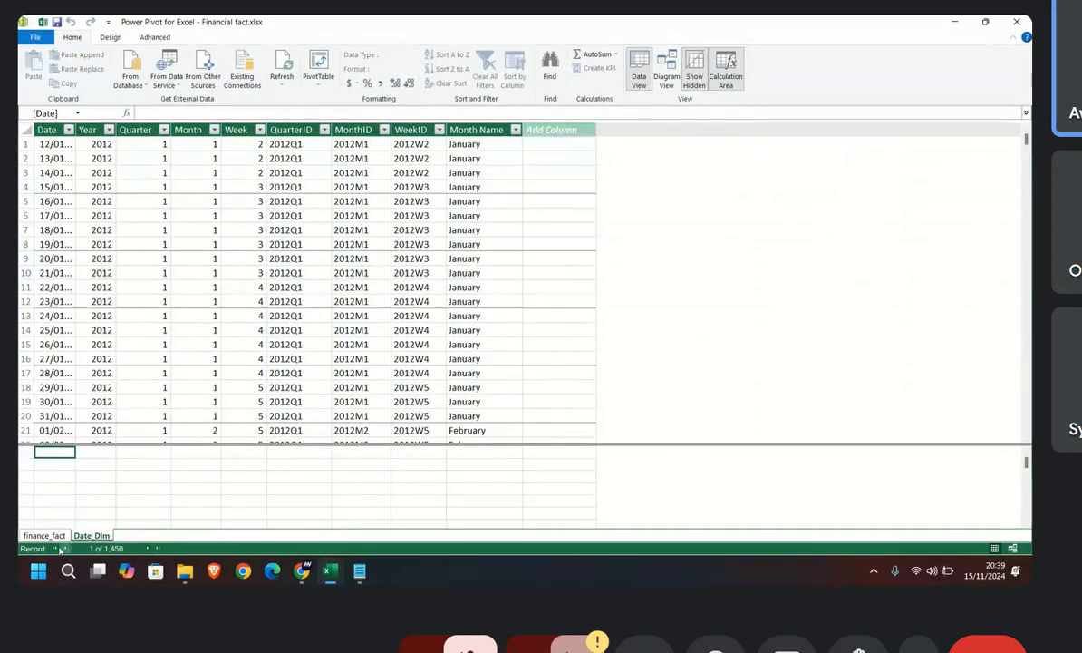
{"action": "left_click", "coordinate": [48, 538]}
{"action": "left_click", "coordinate": [86, 536]}
{"action": "double_click", "coordinate": [76, 130]}
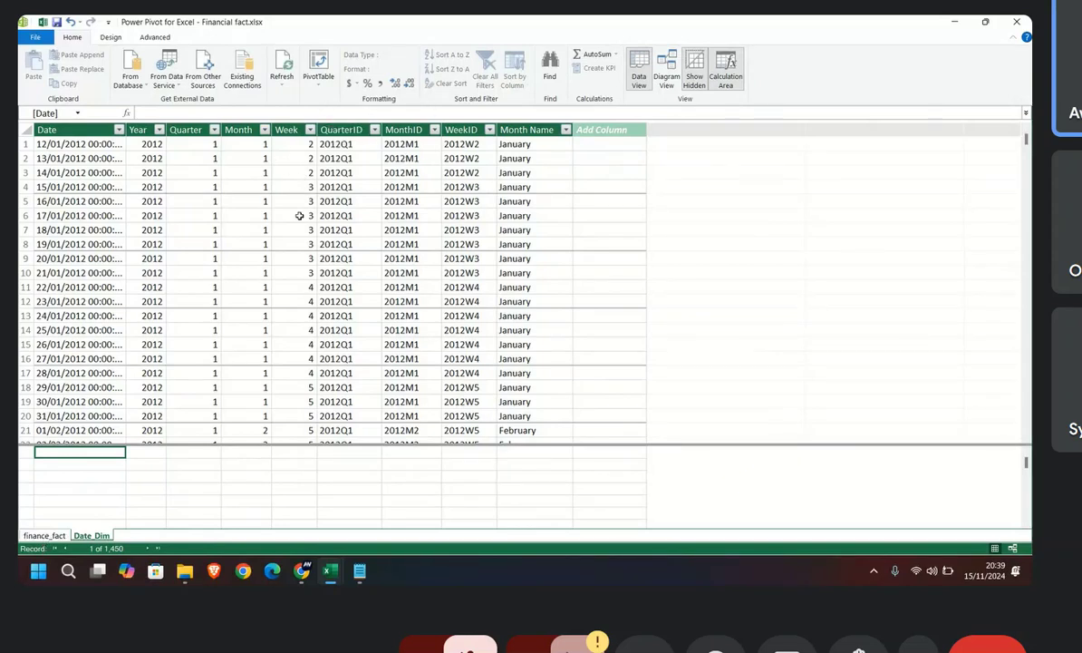
Step: Compare the Date columns of both tables and relate Date_Dim's Date to finance_fact's Date in Diagram View, enlarging the finance_fact box
{"action": "left_click", "coordinate": [57, 533]}
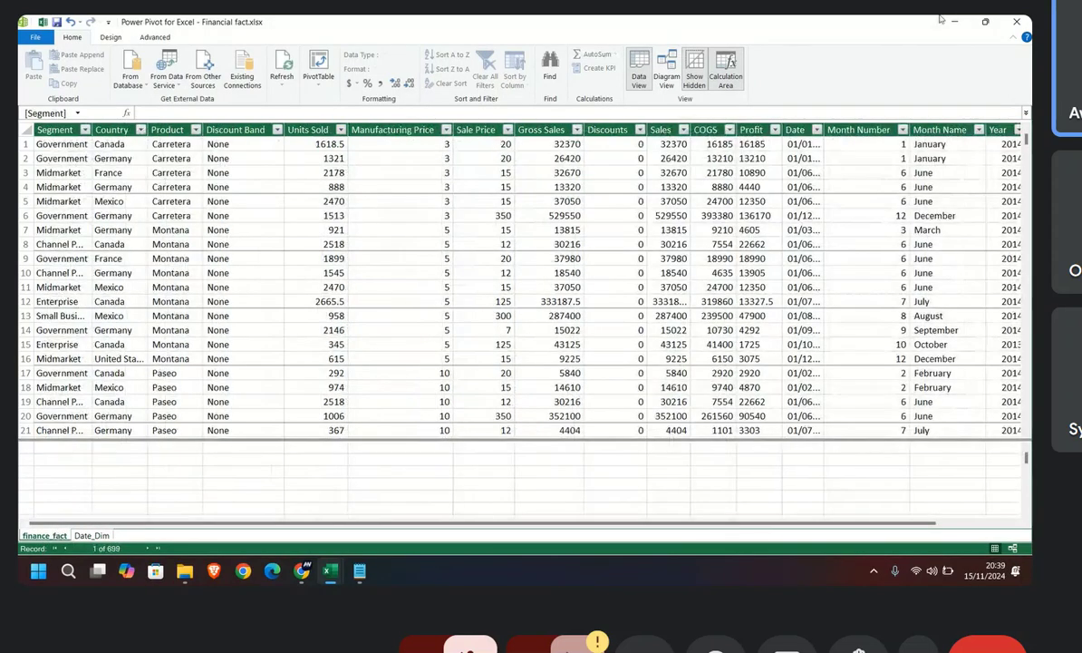
{"action": "left_click", "coordinate": [795, 129]}
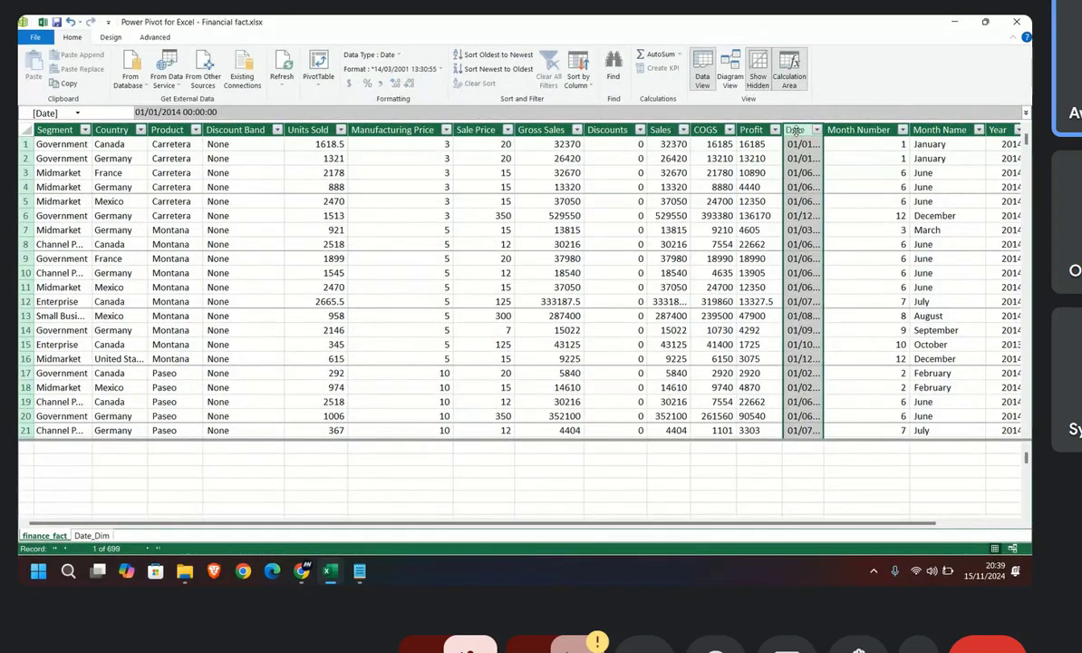
{"action": "left_click", "coordinate": [92, 535]}
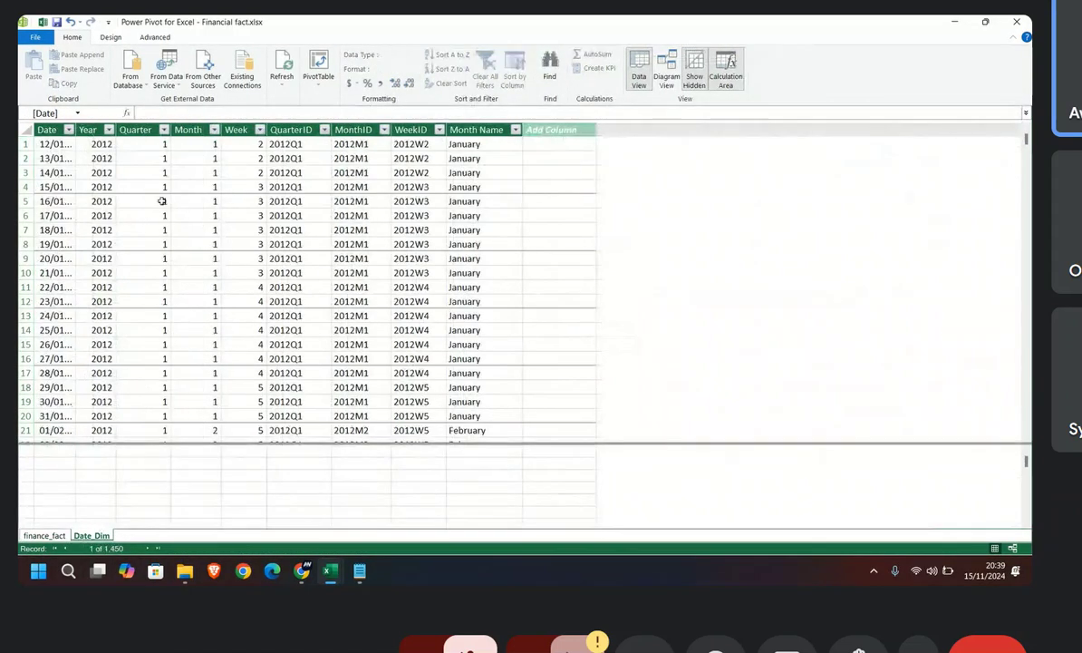
{"action": "left_click", "coordinate": [673, 76]}
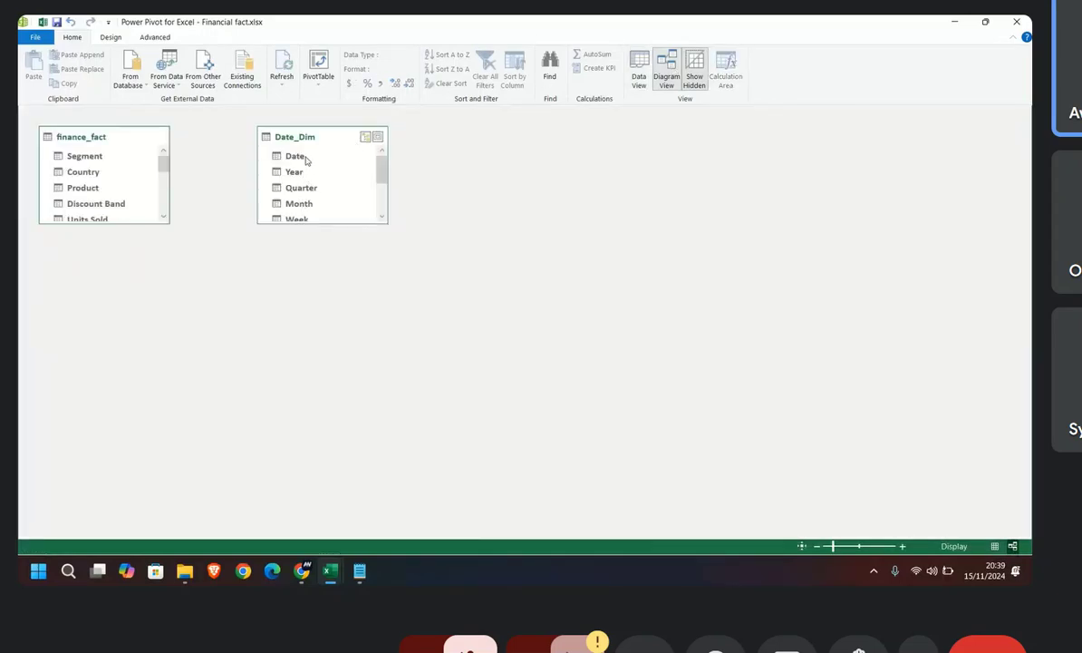
{"action": "left_click_drag", "start_coordinate": [108, 227], "coordinate": [109, 375]}
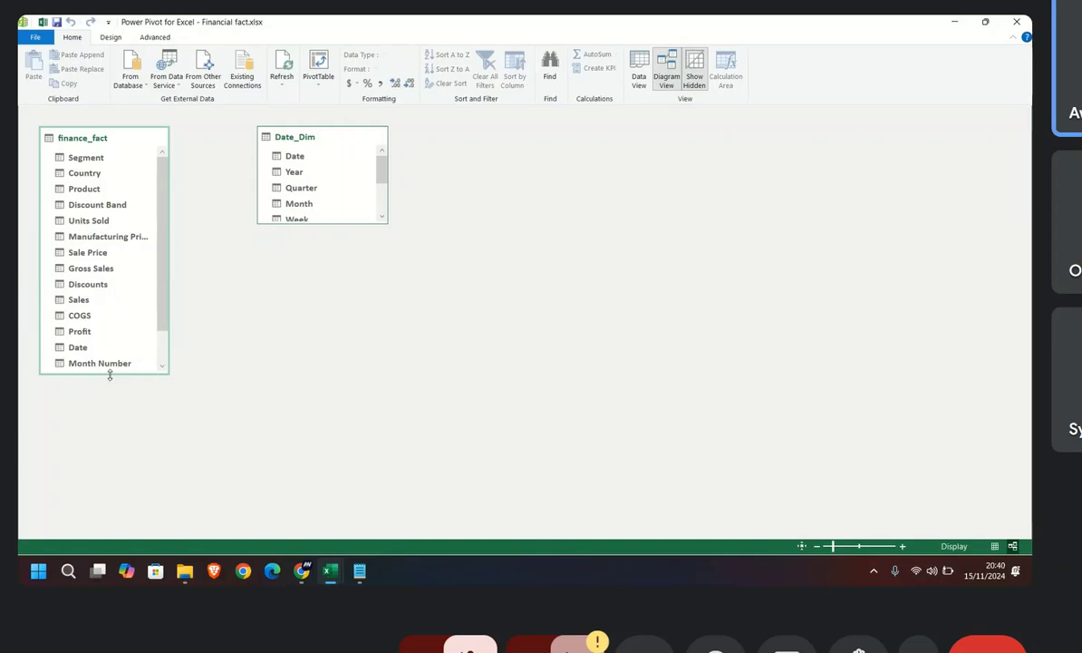
{"action": "left_click_drag", "start_coordinate": [298, 159], "coordinate": [80, 350]}
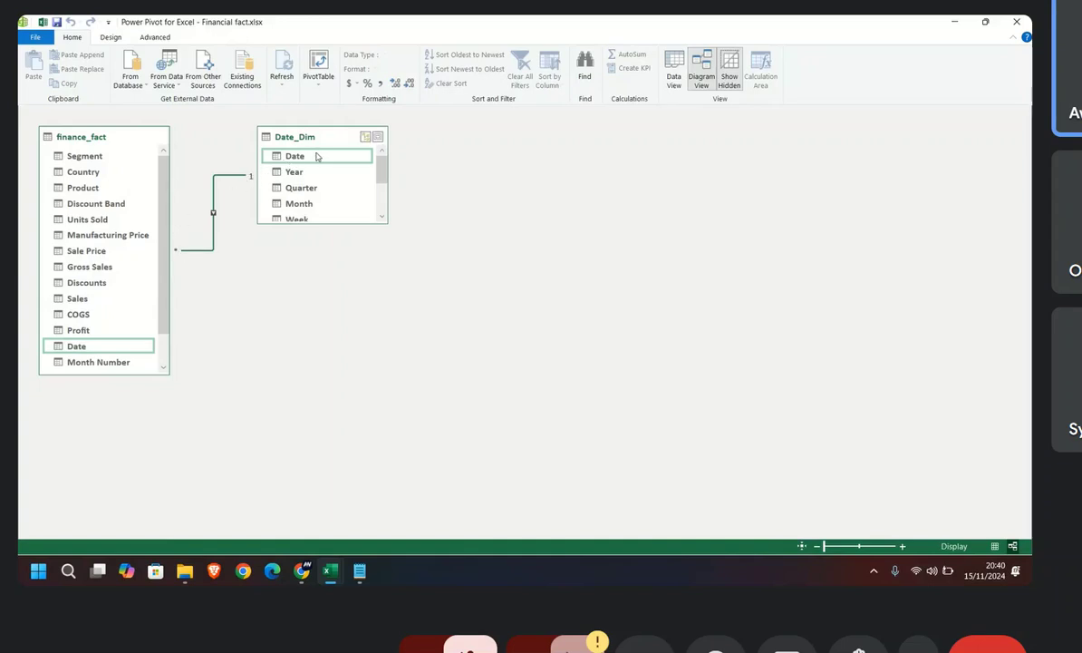
Step: Arrange finance_fact and Date_Dim side by side, lengthen Date_Dim to fit all its fields and widen finance_fact to fit Manufacturing Price
{"action": "left_click_drag", "start_coordinate": [320, 135], "coordinate": [561, 136]}
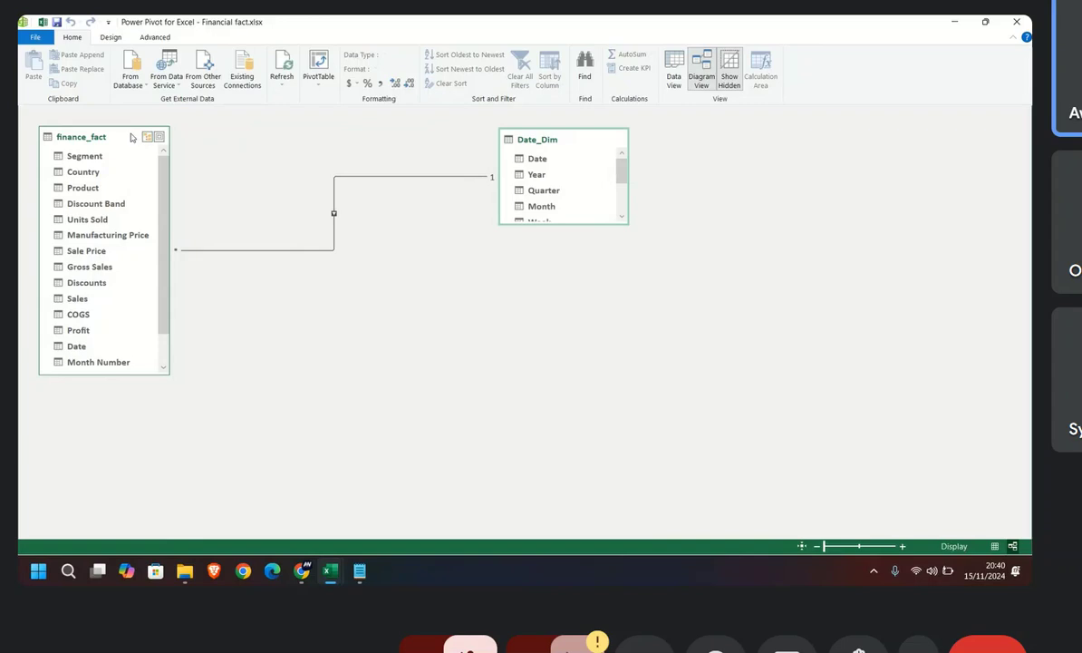
{"action": "left_click_drag", "start_coordinate": [133, 138], "coordinate": [286, 137]}
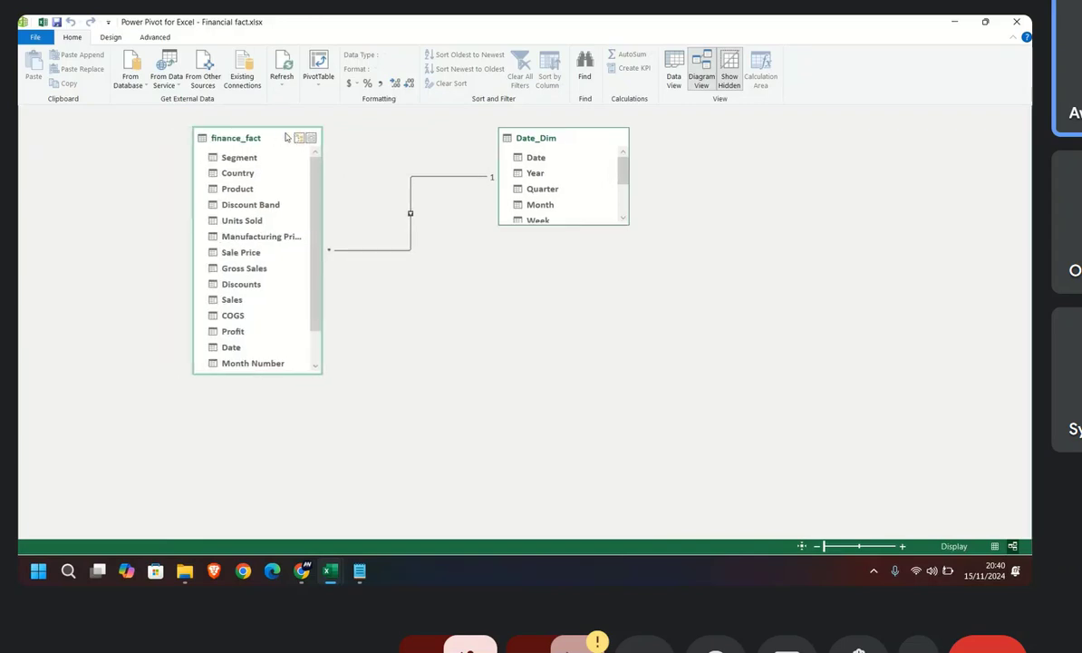
{"action": "left_click", "coordinate": [549, 131]}
{"action": "left_click_drag", "start_coordinate": [554, 224], "coordinate": [555, 336]}
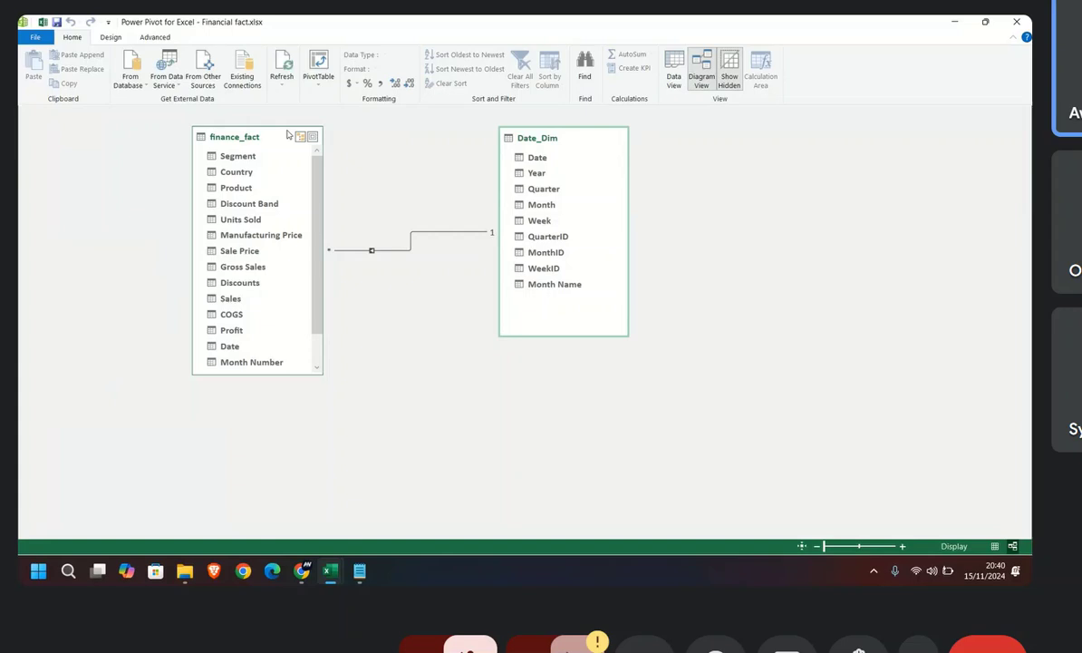
{"action": "left_click_drag", "start_coordinate": [287, 134], "coordinate": [359, 135]}
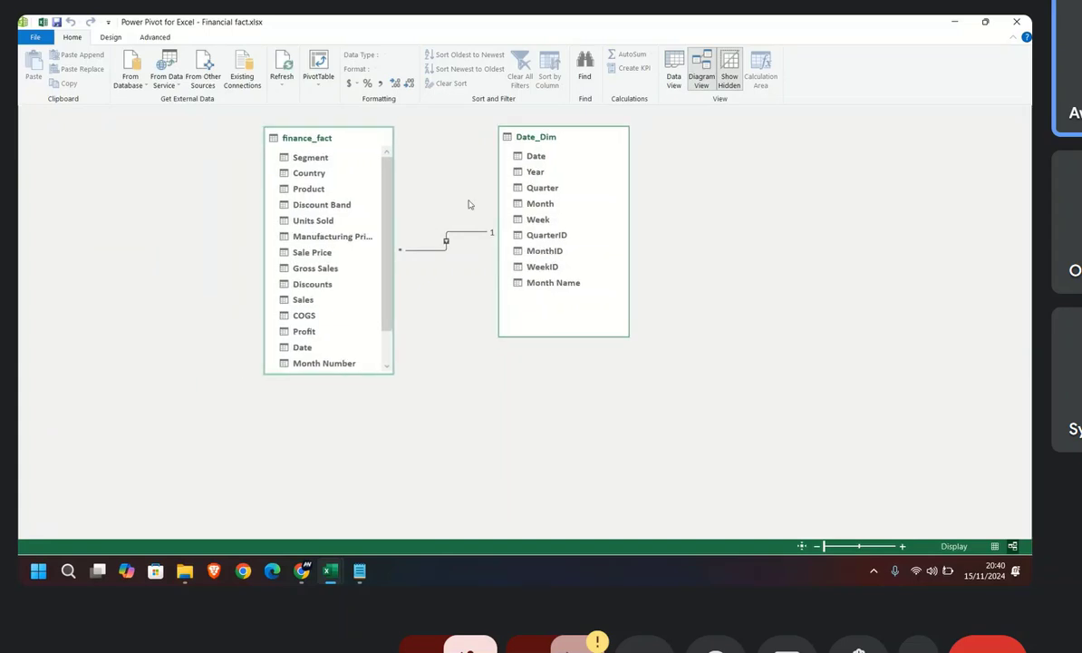
{"action": "left_click_drag", "start_coordinate": [394, 243], "coordinate": [410, 243]}
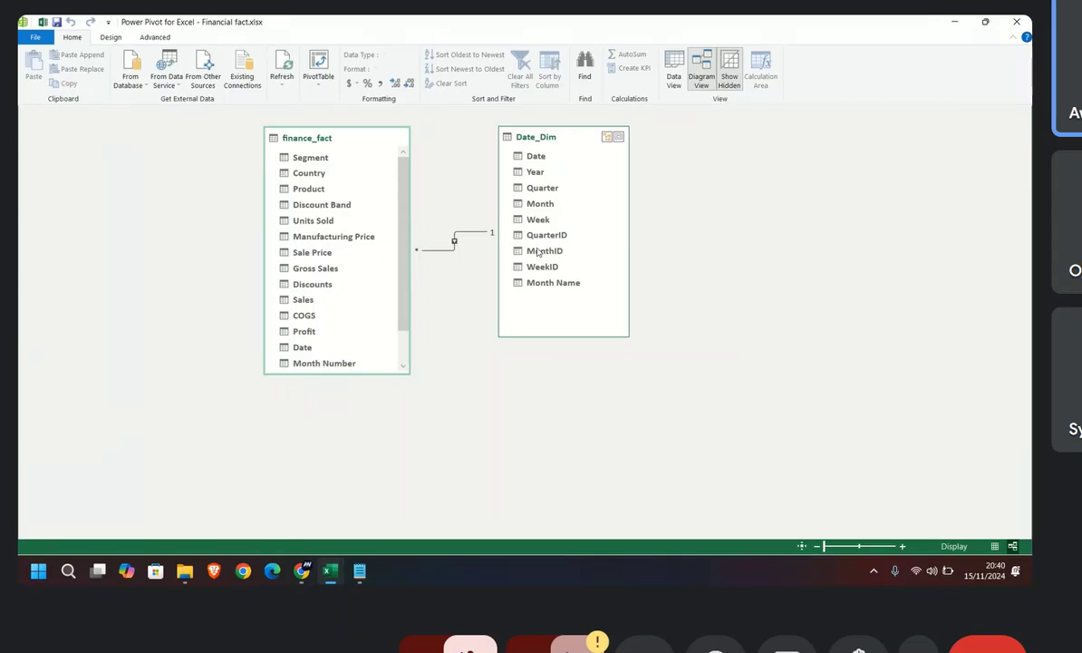
Step: Add the Product_Dim sheet's table to the data model and relate its Product field to finance_fact's Product in Diagram View
{"action": "mouse_move", "coordinate": [330, 570]}
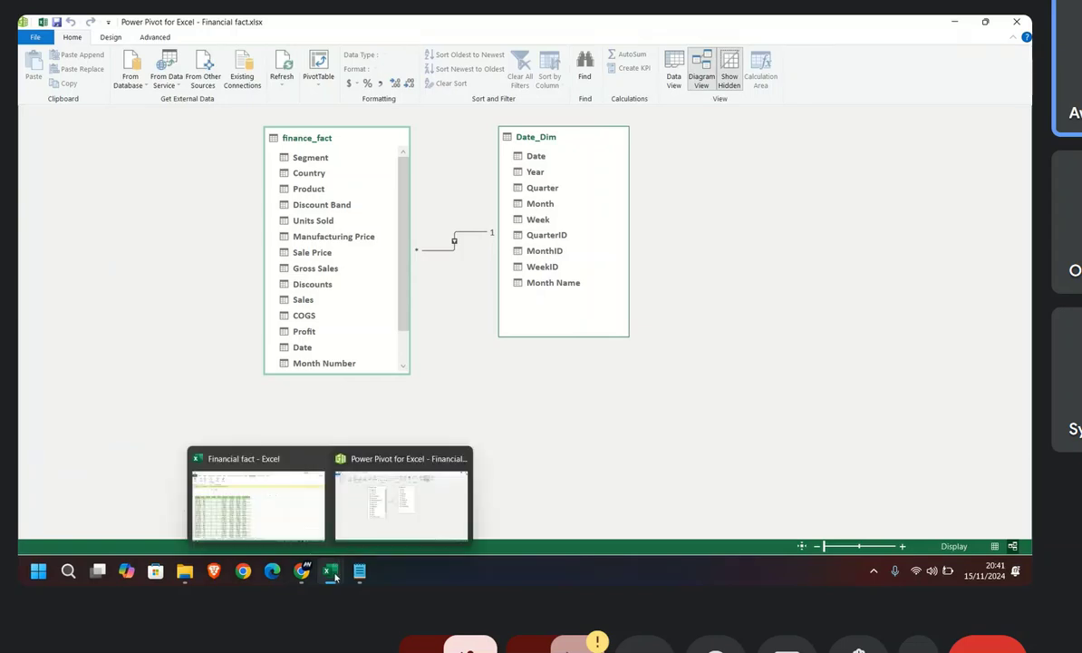
{"action": "mouse_move", "coordinate": [324, 503]}
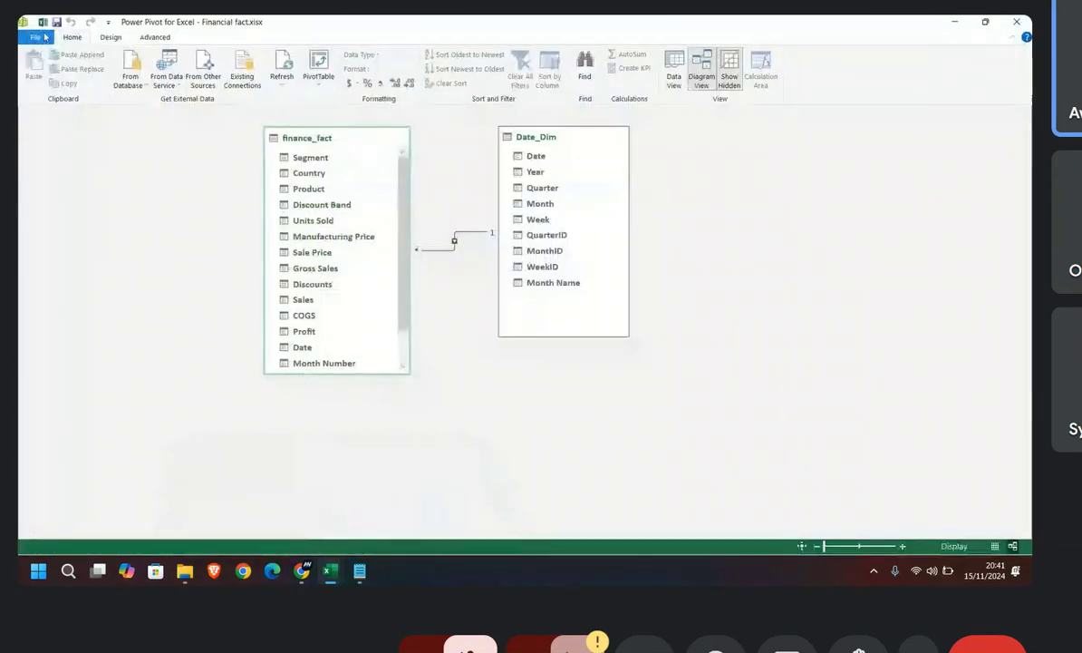
{"action": "left_click", "coordinate": [674, 68]}
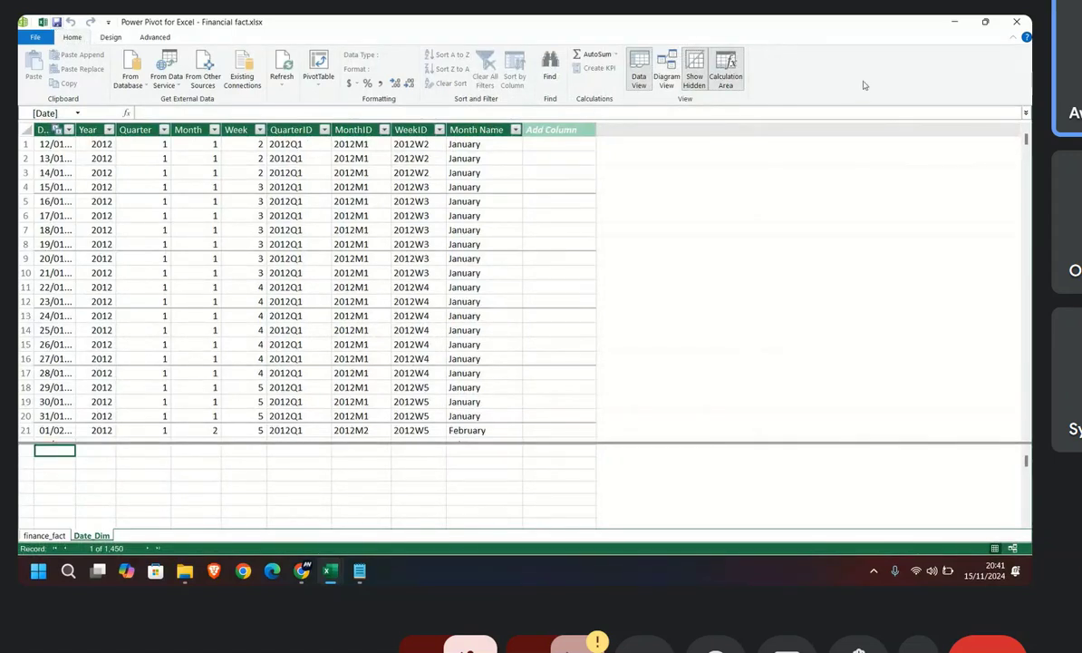
{"action": "left_click", "coordinate": [1019, 21]}
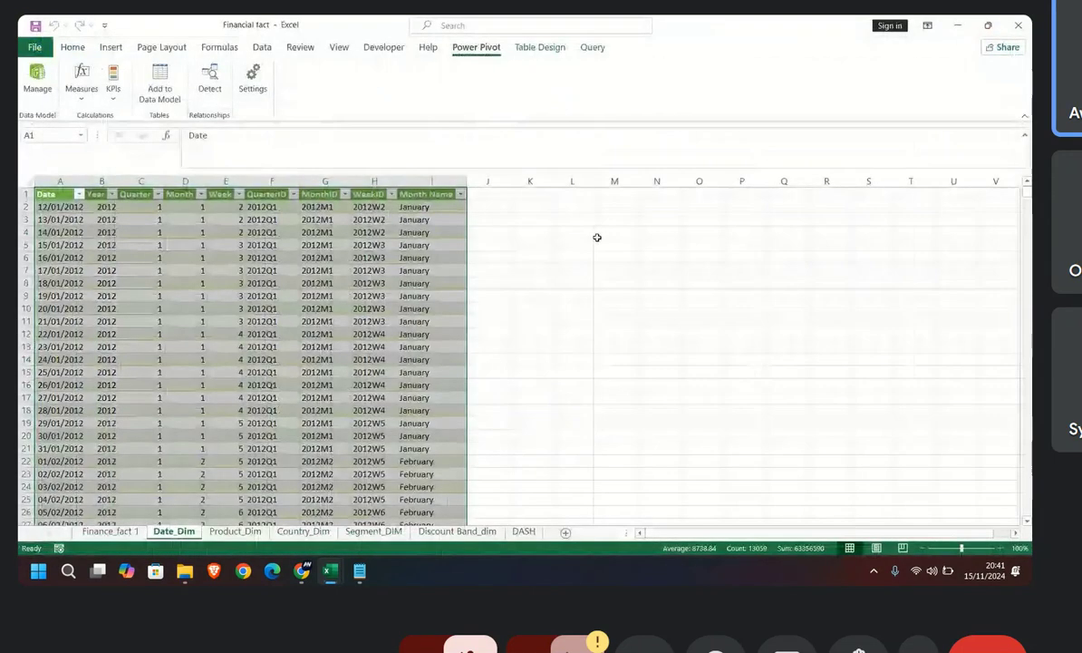
{"action": "left_click", "coordinate": [240, 531]}
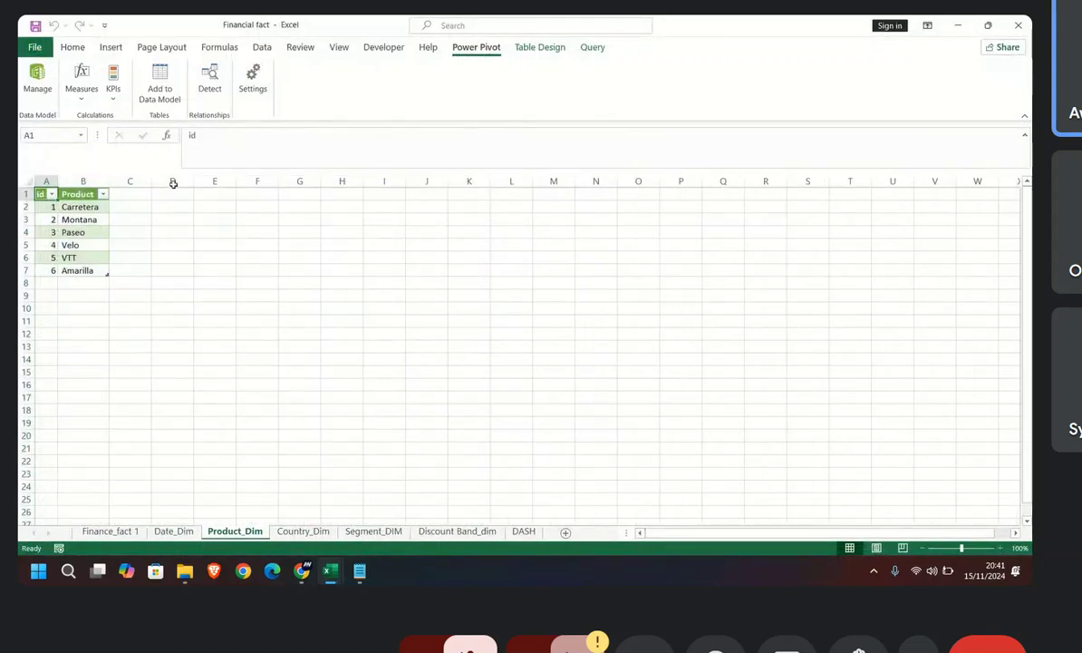
{"action": "left_click", "coordinate": [159, 86]}
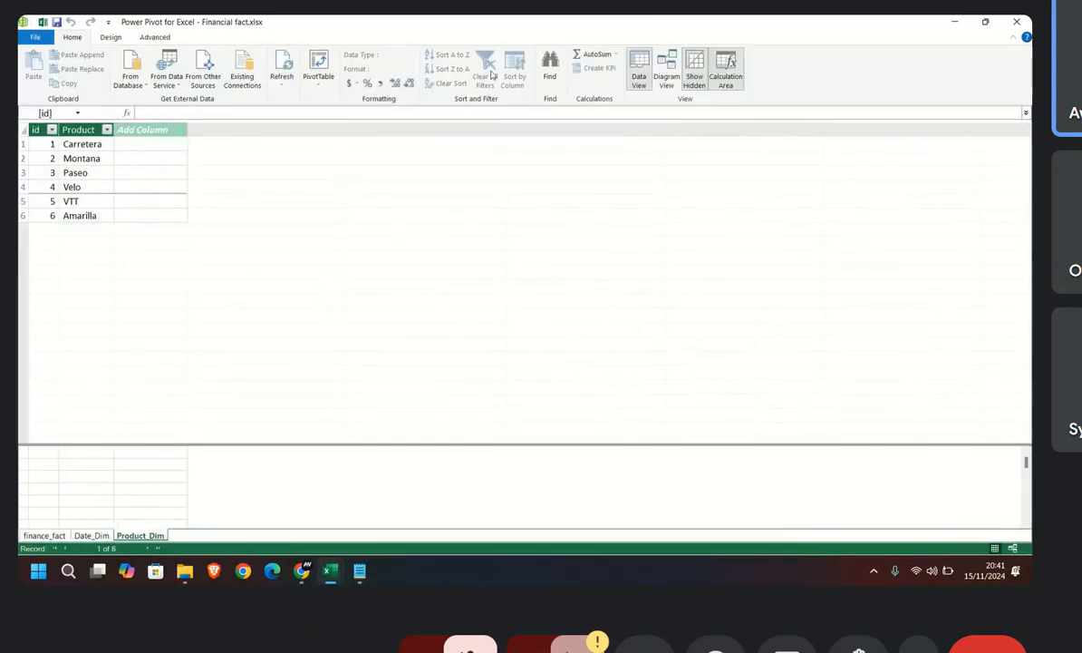
{"action": "left_click", "coordinate": [667, 70]}
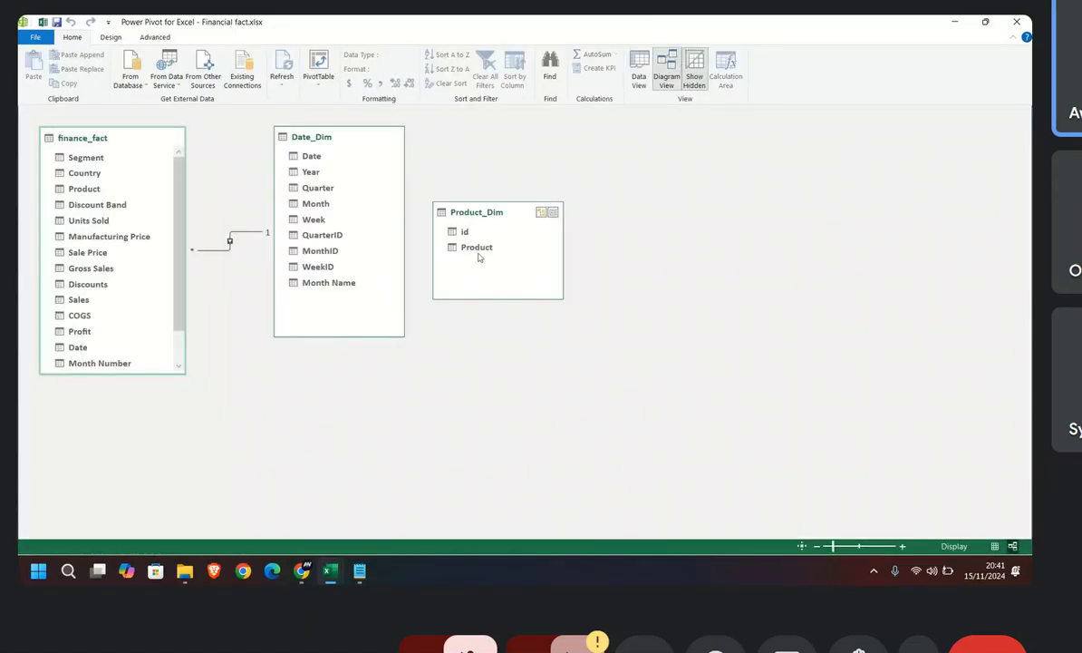
{"action": "left_click_drag", "start_coordinate": [483, 251], "coordinate": [118, 189]}
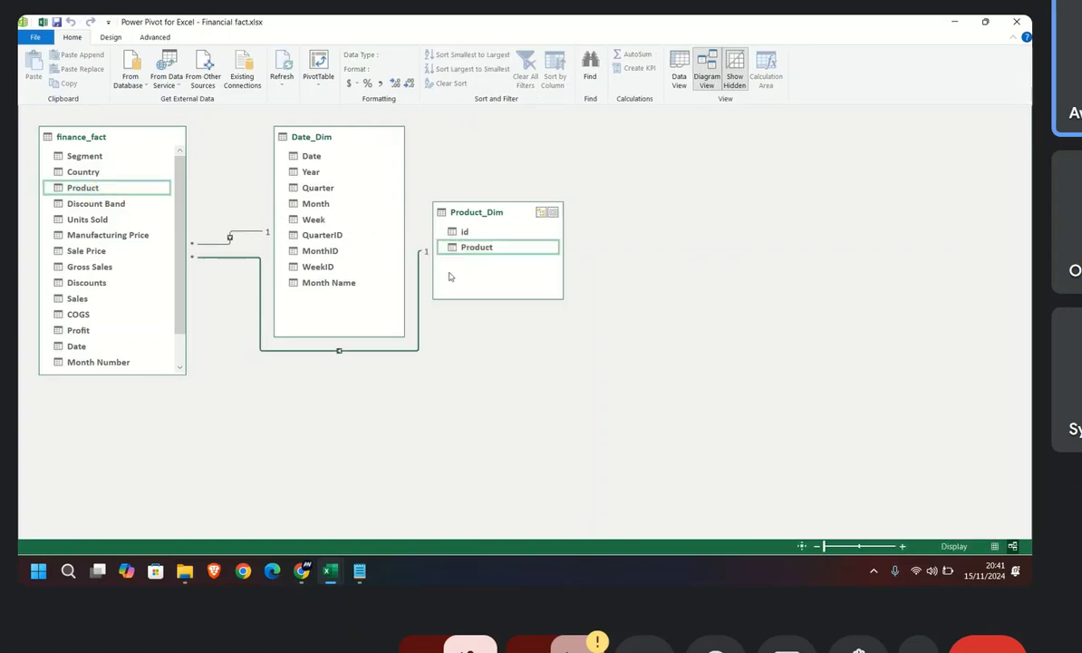
Step: Rearrange the diagram so finance_fact stands in the middle, between Product_Dim on one side and Date_Dim on the other
{"action": "left_click", "coordinate": [338, 137]}
{"action": "left_click_drag", "start_coordinate": [338, 138], "coordinate": [734, 142]}
{"action": "left_click", "coordinate": [485, 214]}
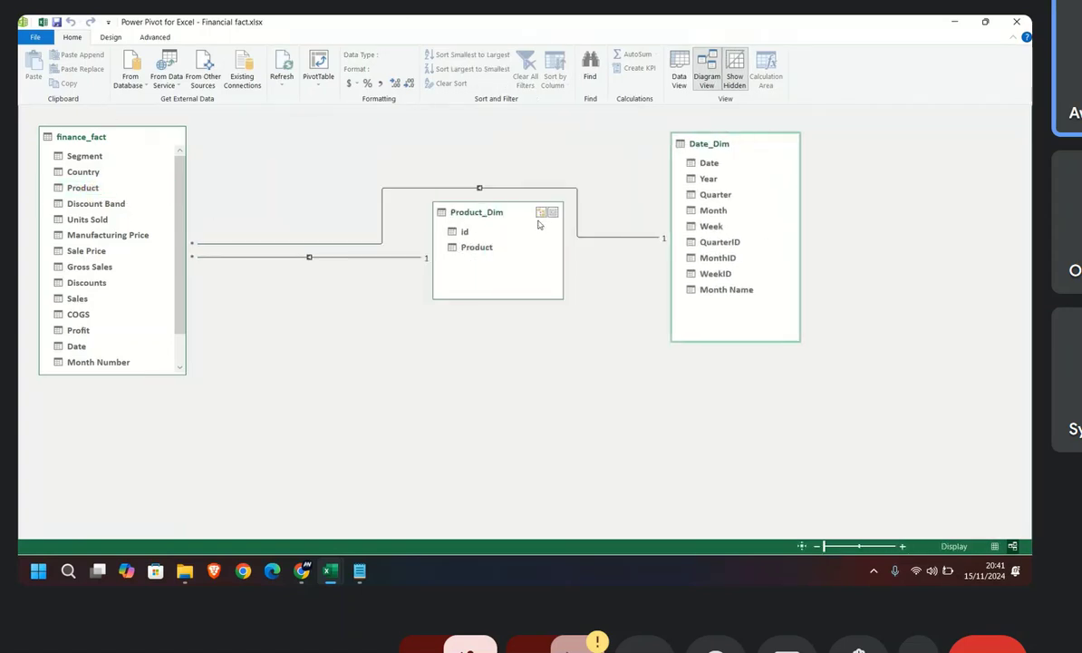
{"action": "left_click_drag", "start_coordinate": [493, 201], "coordinate": [101, 407]}
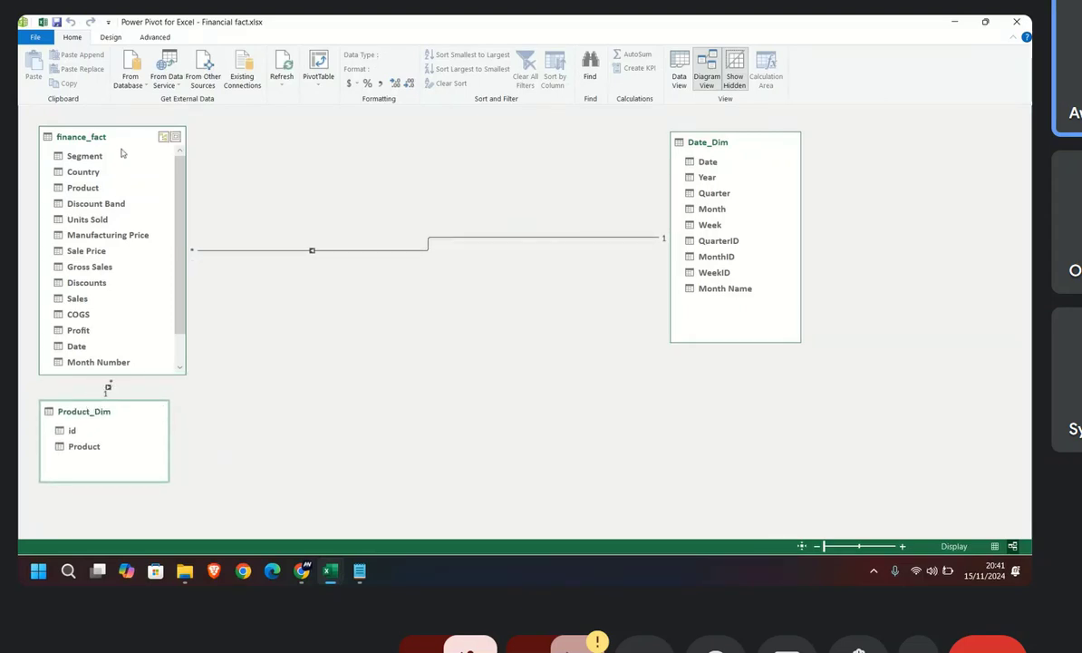
{"action": "left_click_drag", "start_coordinate": [113, 136], "coordinate": [467, 142]}
{"action": "left_click_drag", "start_coordinate": [105, 419], "coordinate": [127, 158]}
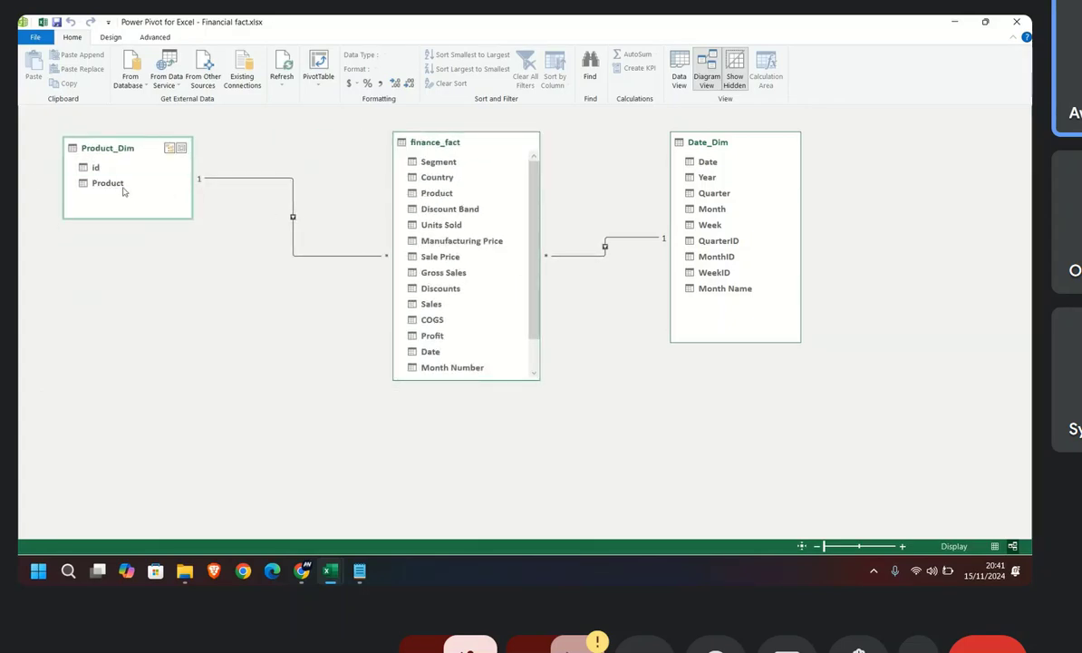
{"action": "left_click_drag", "start_coordinate": [432, 198], "coordinate": [269, 183]}
Step: Add the Country_Dim sheet's table to the data model, relate its Country field to finance_fact's Country and place it below Product_Dim
{"action": "mouse_move", "coordinate": [326, 574]}
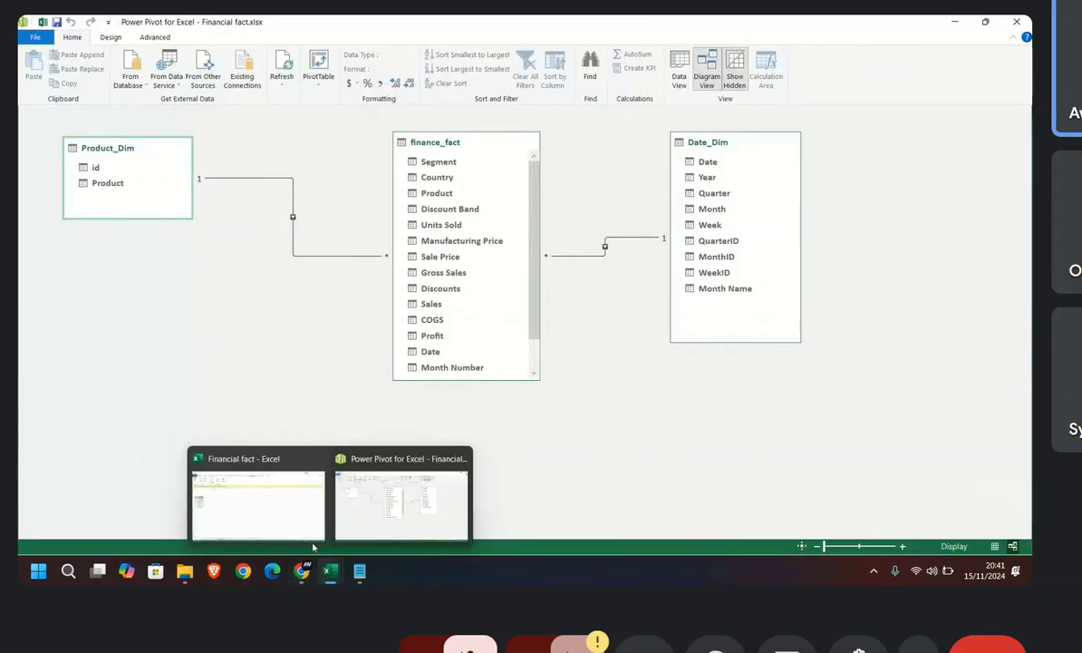
{"action": "left_click", "coordinate": [313, 545]}
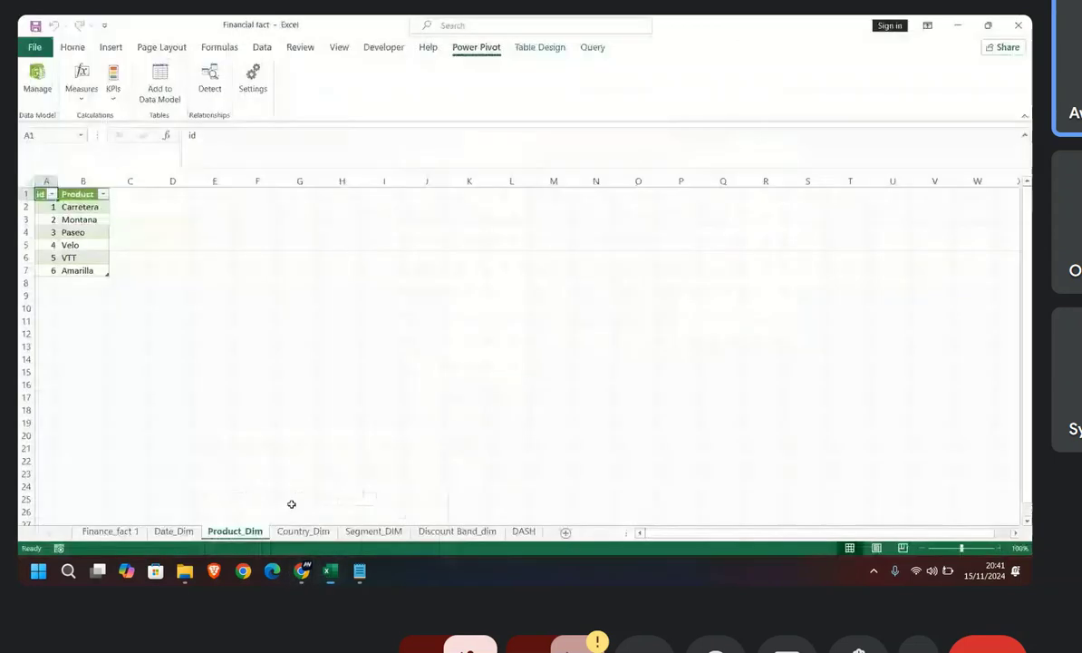
{"action": "left_click", "coordinate": [303, 531]}
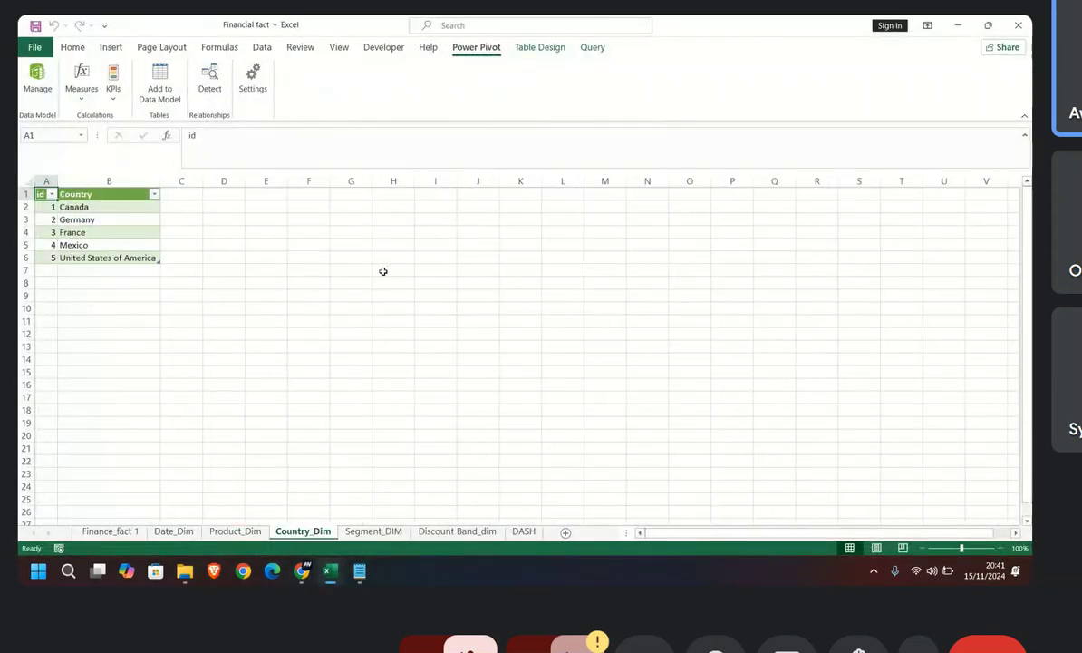
{"action": "left_click", "coordinate": [152, 83]}
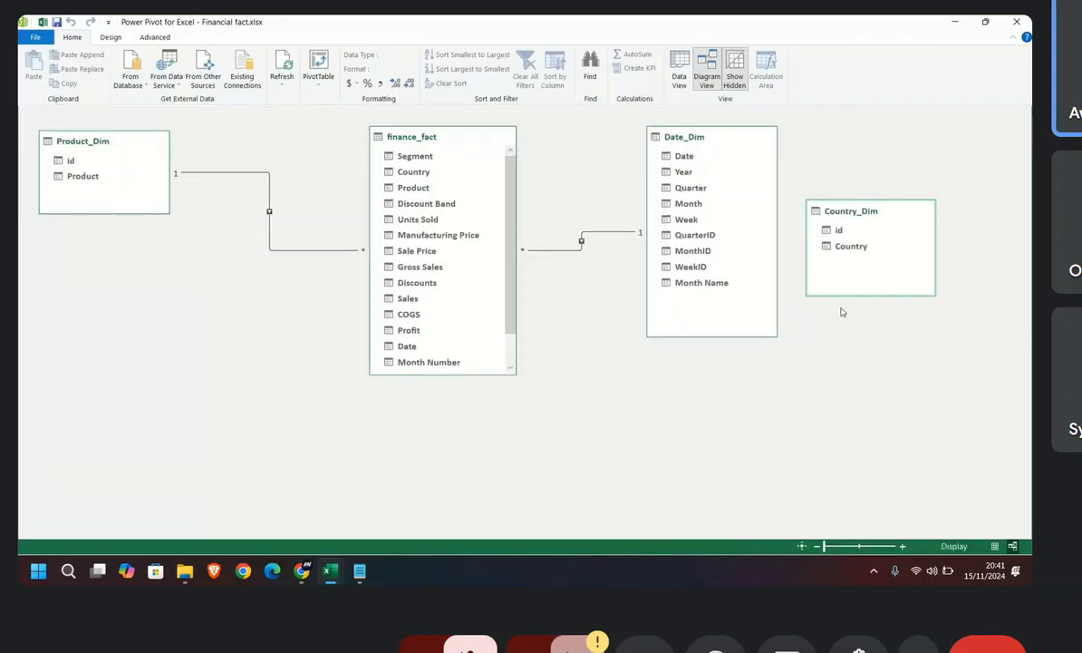
{"action": "left_click_drag", "start_coordinate": [866, 245], "coordinate": [435, 171]}
{"action": "left_click_drag", "start_coordinate": [877, 213], "coordinate": [106, 300]}
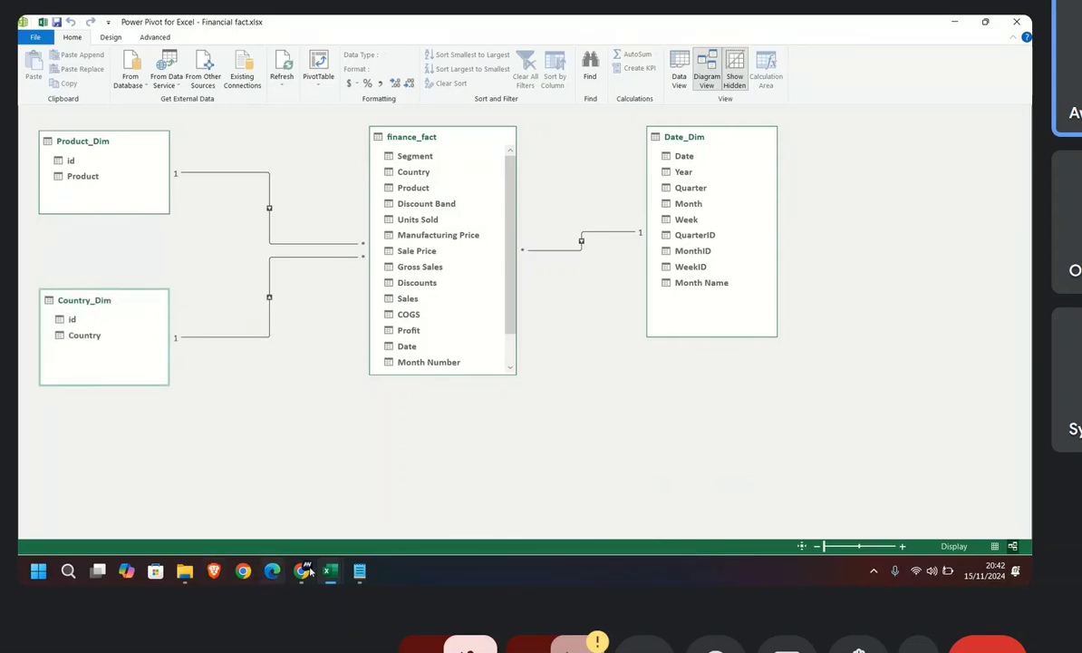
Step: Add the Segment_DIM sheet's table to the data model, relate its Segment field to finance_fact's Segment and move it next to Product_Dim
{"action": "mouse_move", "coordinate": [339, 573]}
{"action": "left_click", "coordinate": [274, 494]}
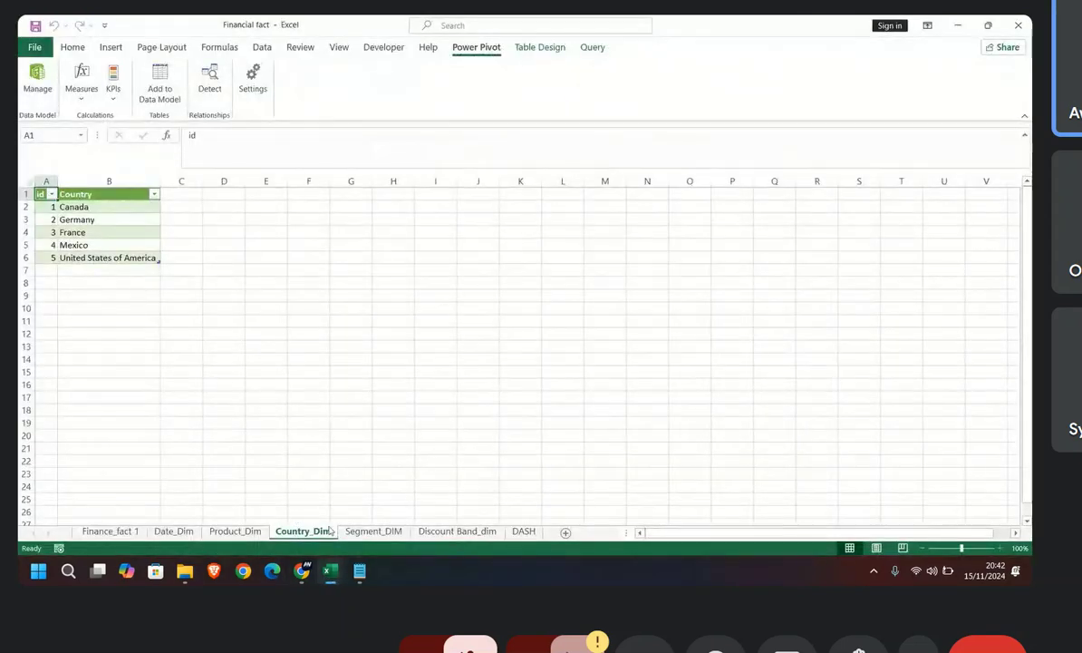
{"action": "left_click", "coordinate": [373, 530]}
{"action": "left_click", "coordinate": [160, 80]}
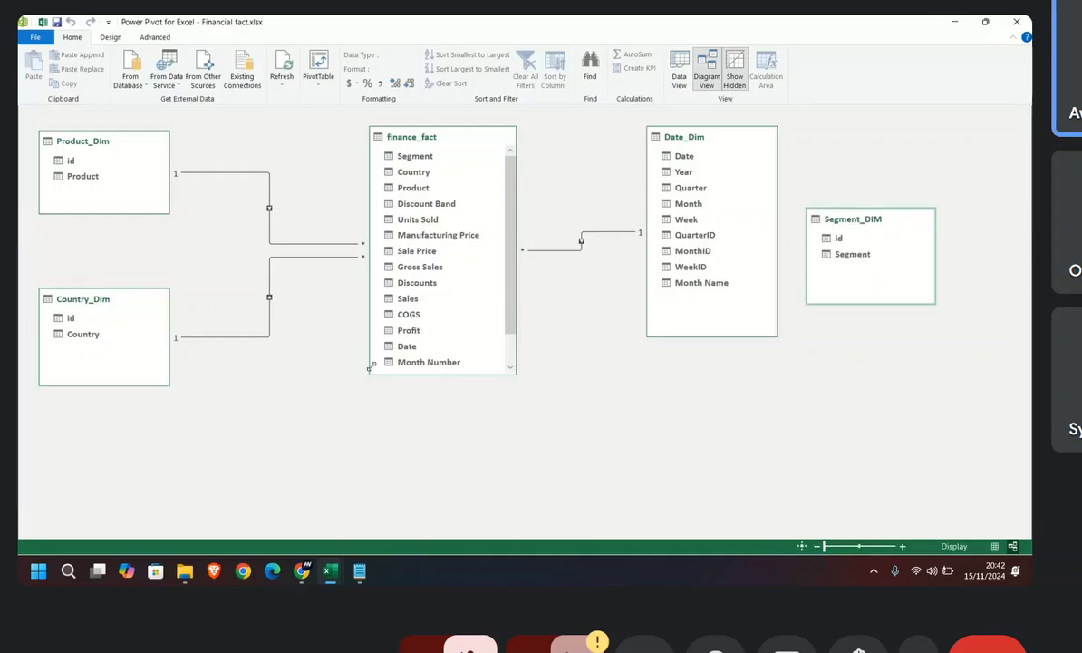
{"action": "left_click_drag", "start_coordinate": [850, 254], "coordinate": [407, 157]}
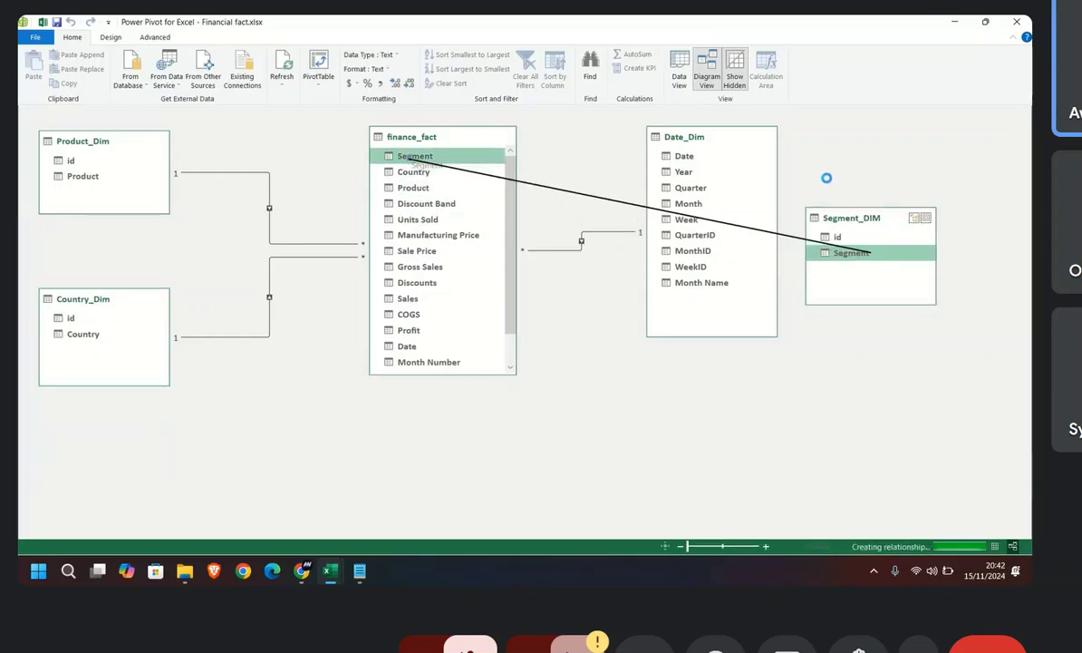
{"action": "left_click_drag", "start_coordinate": [848, 218], "coordinate": [132, 177]}
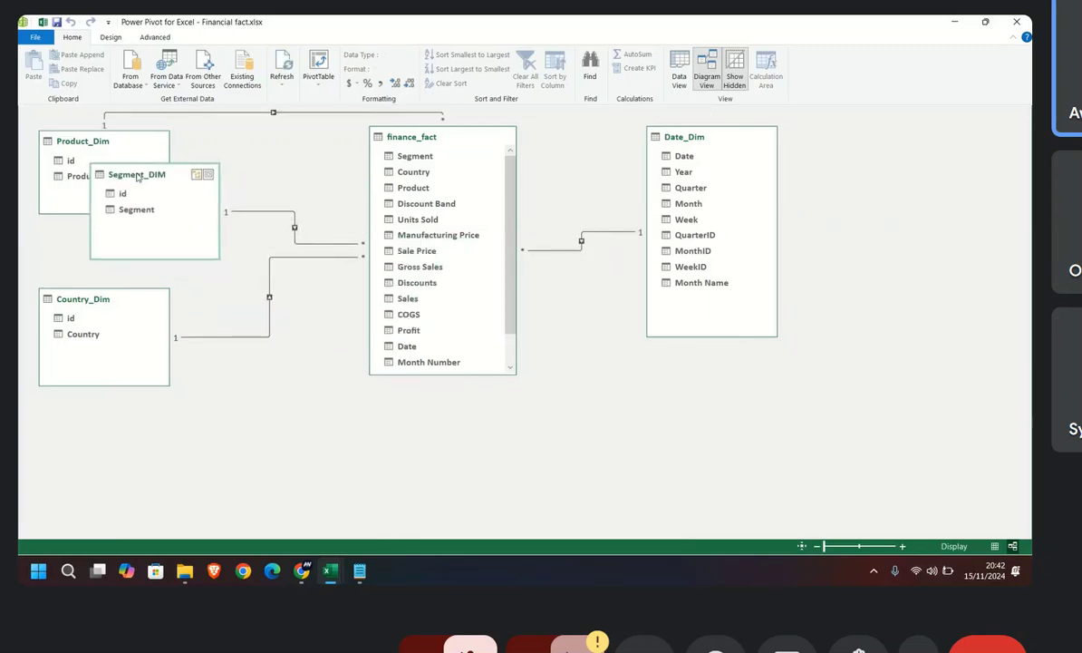
Step: Add the Discount Band_dim sheet's table to the data model, relate its Discount Band to finance_fact's Discounts and place it below Country_Dim
{"action": "mouse_move", "coordinate": [325, 581]}
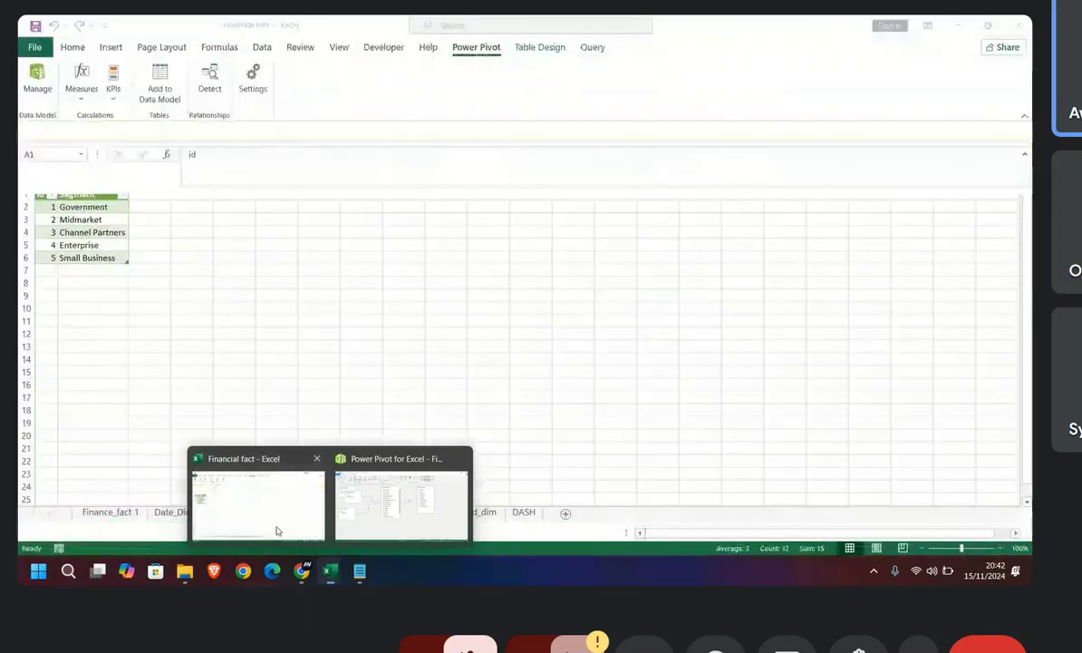
{"action": "left_click", "coordinate": [275, 524]}
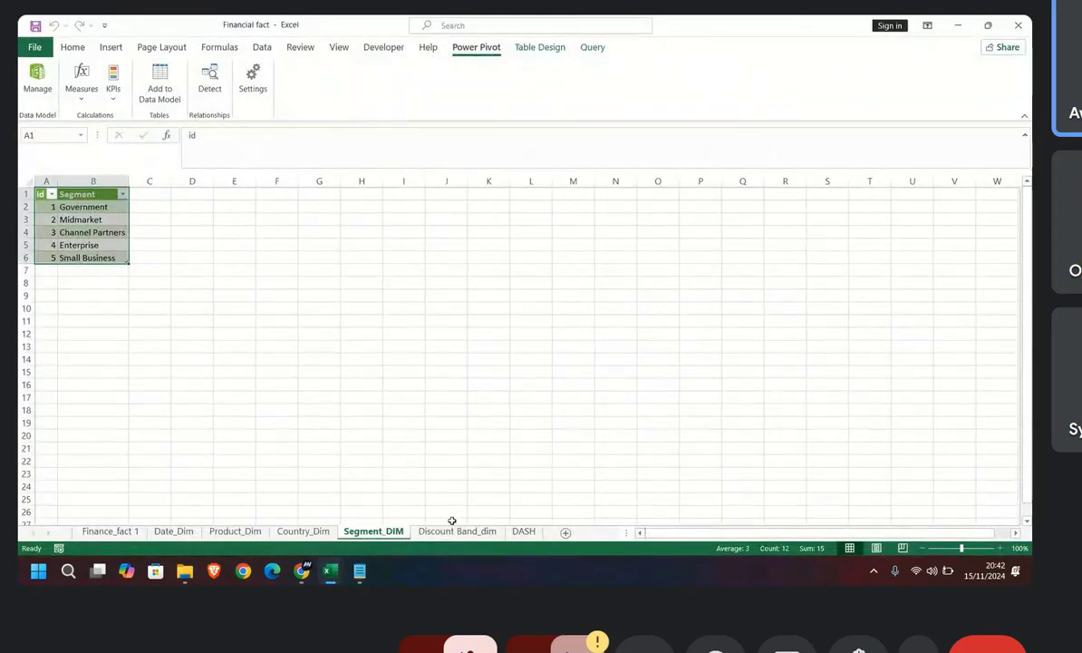
{"action": "left_click", "coordinate": [455, 530]}
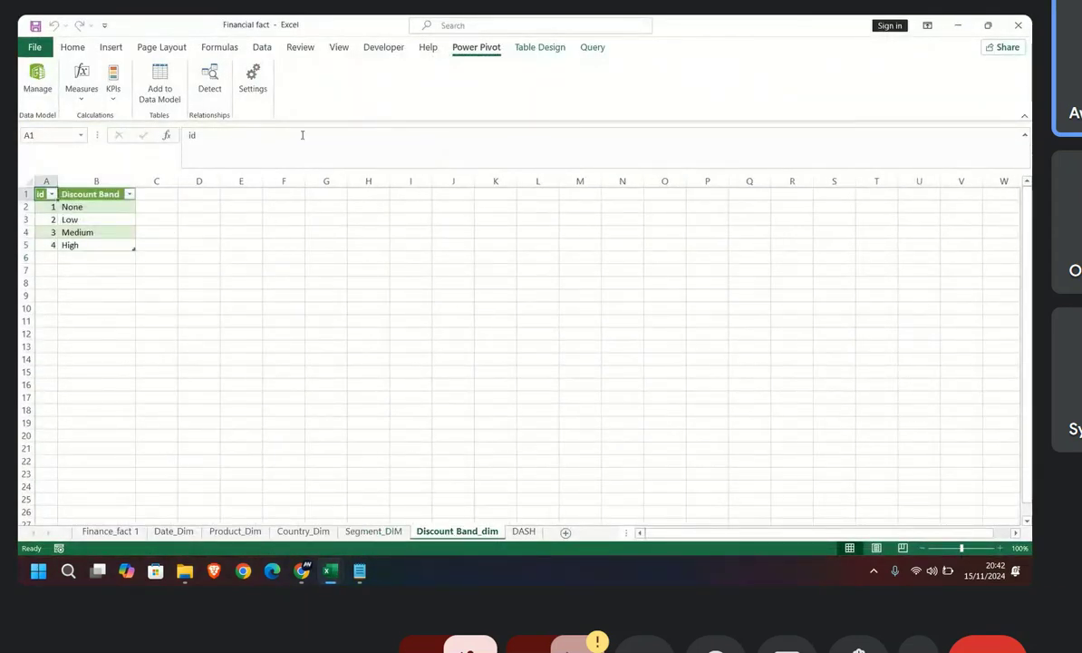
{"action": "left_click", "coordinate": [159, 82]}
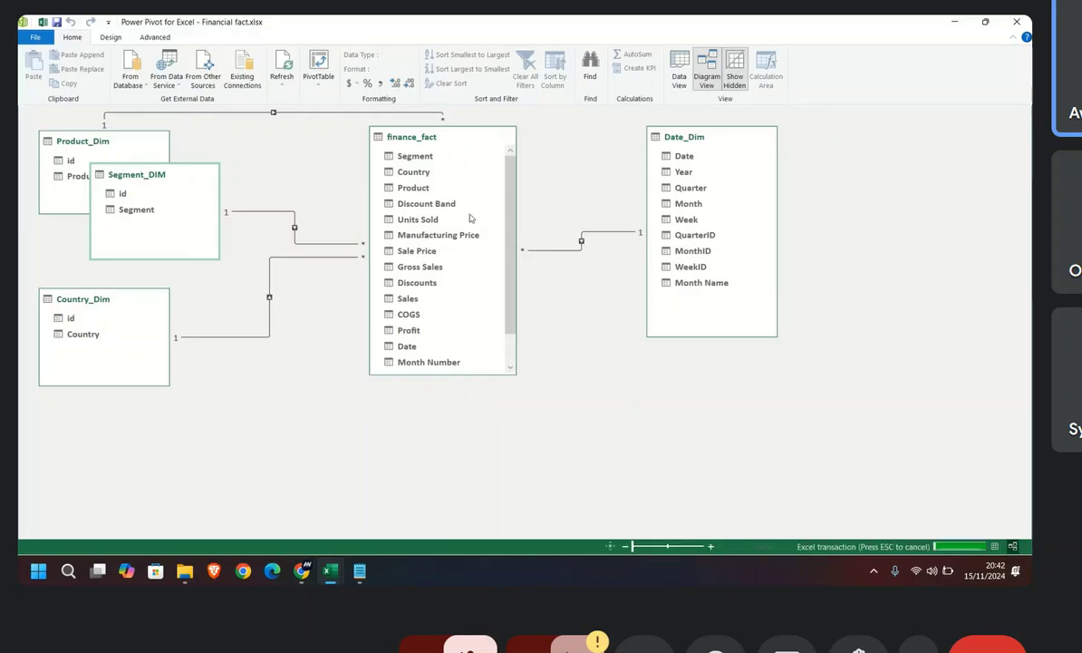
{"action": "left_click", "coordinate": [849, 254]}
{"action": "mouse_move", "coordinate": [851, 257]}
{"action": "left_mouse_down"}
{"action": "mouse_move", "coordinate": [554, 355]}
{"action": "mouse_move", "coordinate": [482, 355]}
{"action": "mouse_move", "coordinate": [406, 280]}
{"action": "mouse_move", "coordinate": [423, 282]}
{"action": "left_mouse_up"}
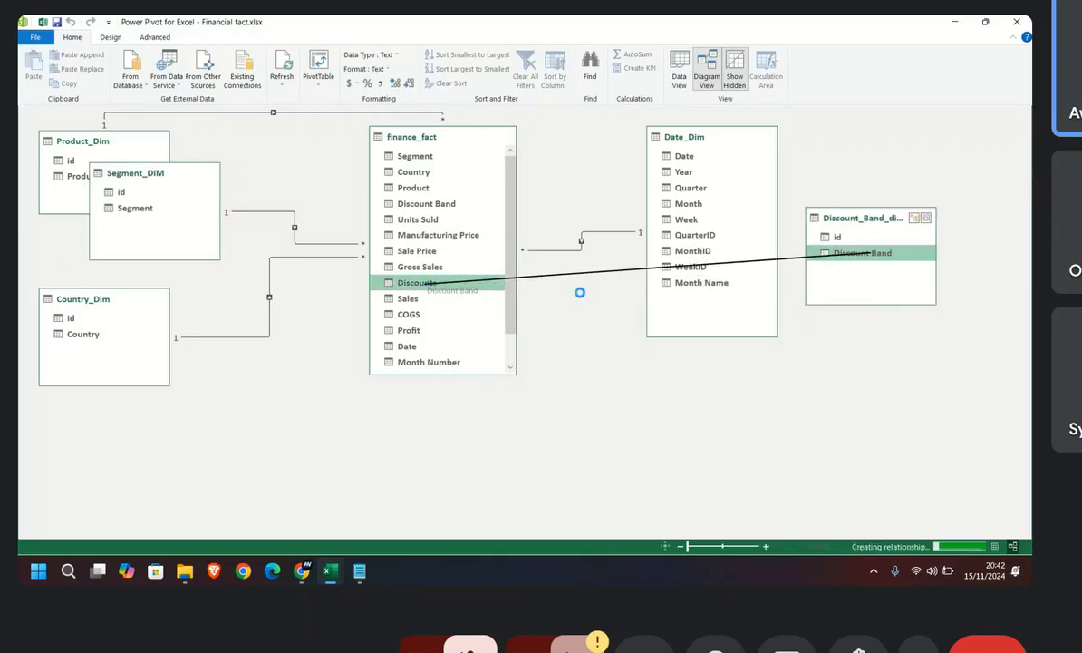
{"action": "left_click_drag", "start_coordinate": [882, 229], "coordinate": [126, 423]}
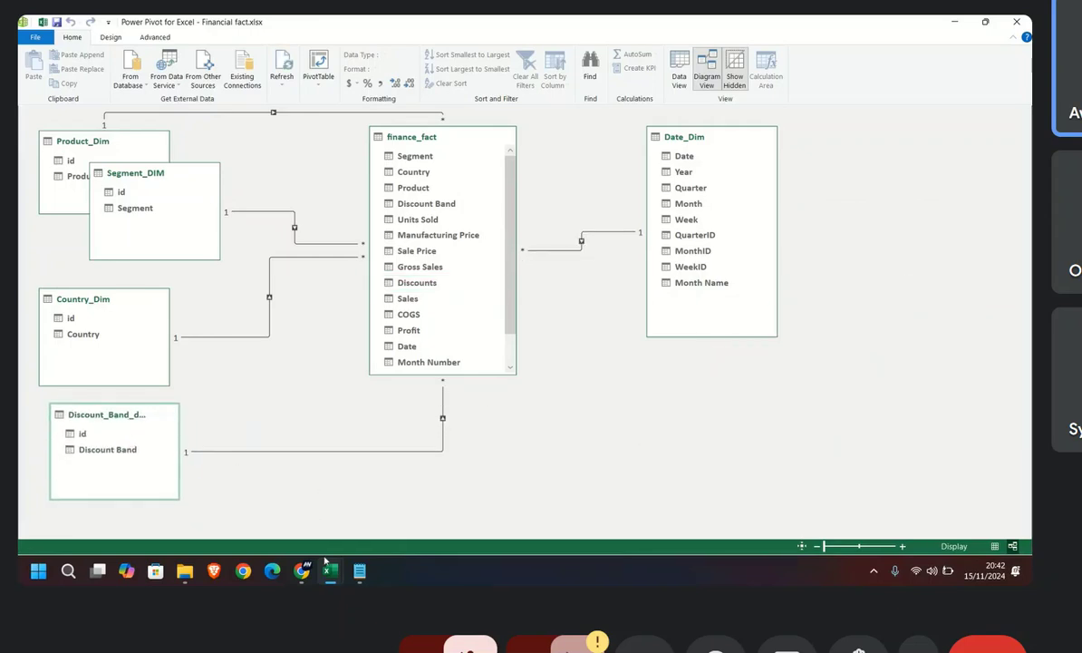
{"action": "left_click", "coordinate": [267, 494]}
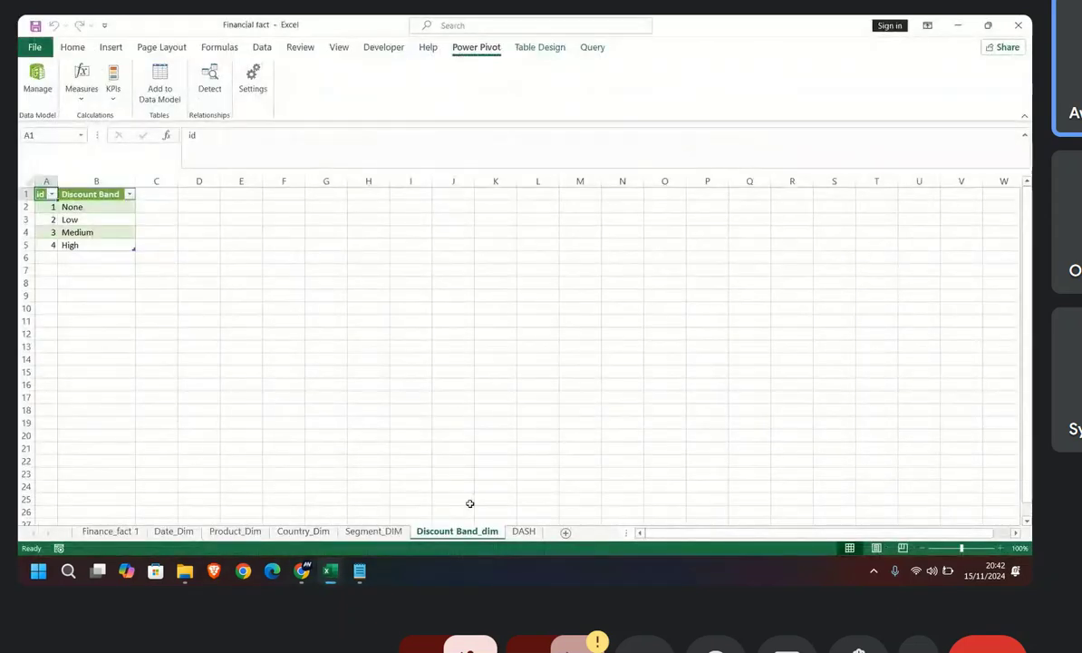
{"action": "left_click", "coordinate": [524, 532]}
{"action": "left_click", "coordinate": [456, 531]}
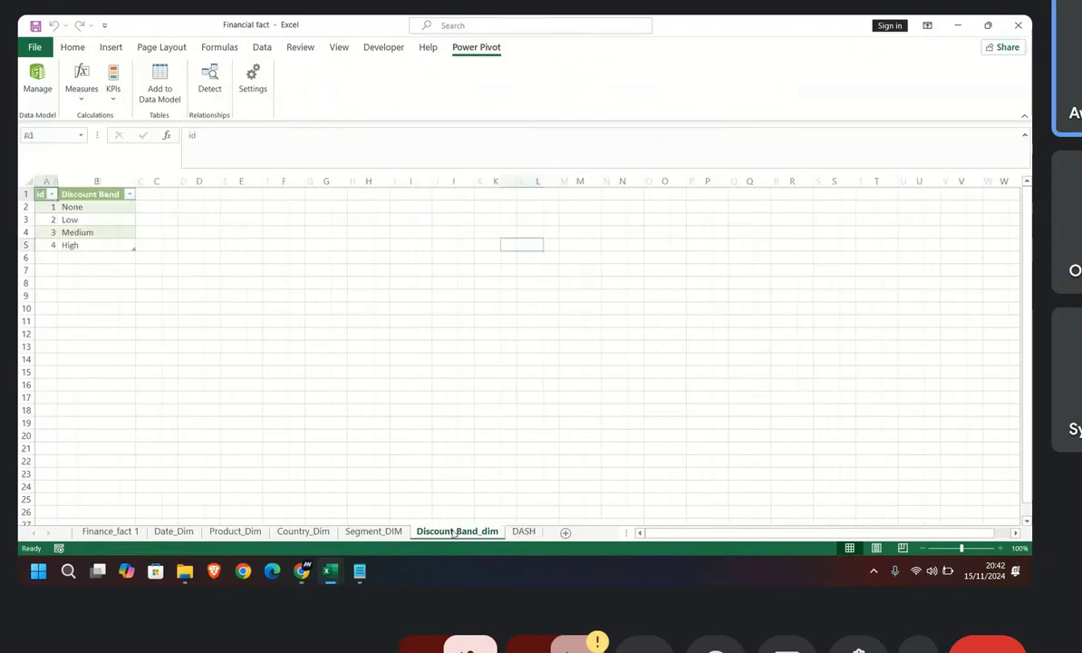
{"action": "mouse_move", "coordinate": [330, 570]}
{"action": "left_click", "coordinate": [404, 499]}
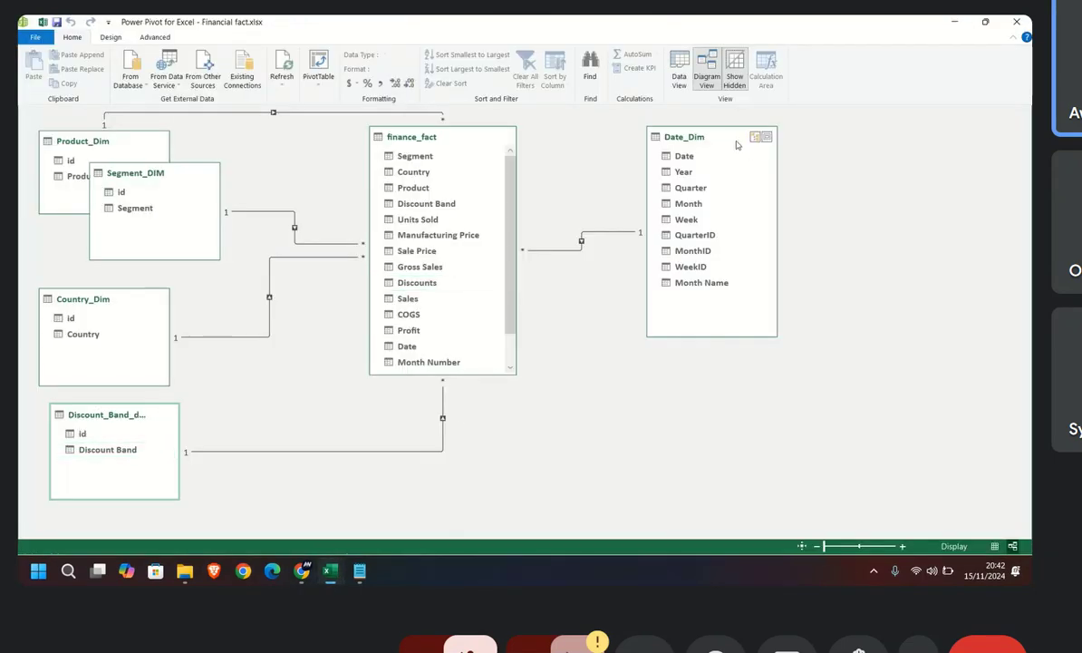
Step: Switch the data model to Data View and examine the finance_fact table, selecting its Segment column
{"action": "left_click", "coordinate": [680, 69]}
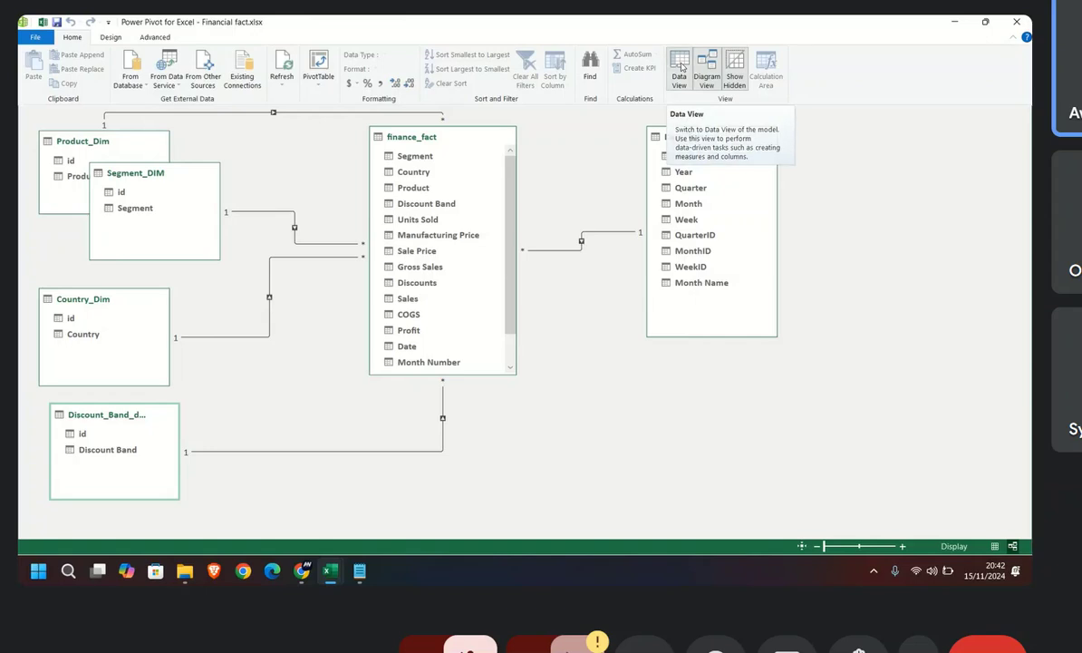
{"action": "left_click", "coordinate": [667, 71]}
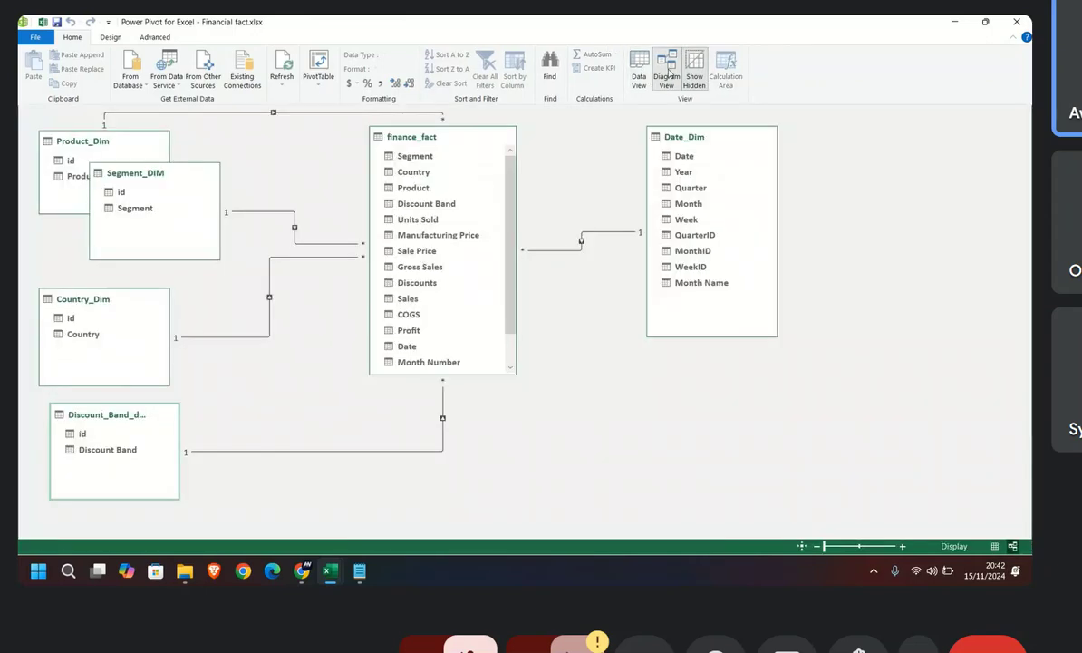
{"action": "left_click", "coordinate": [640, 69]}
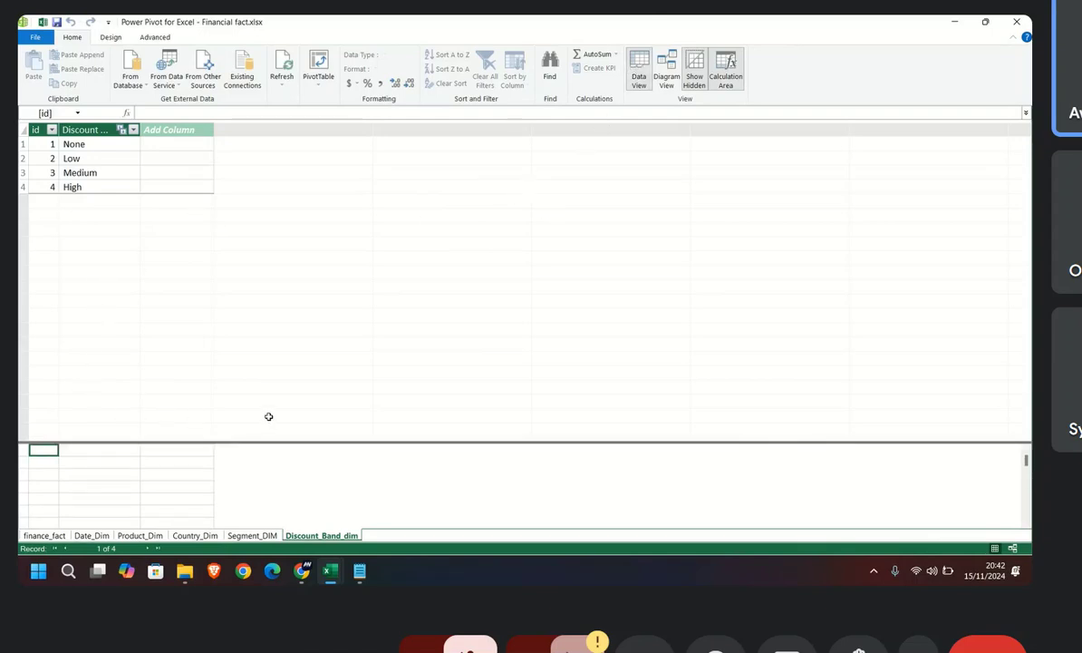
{"action": "left_click", "coordinate": [43, 535]}
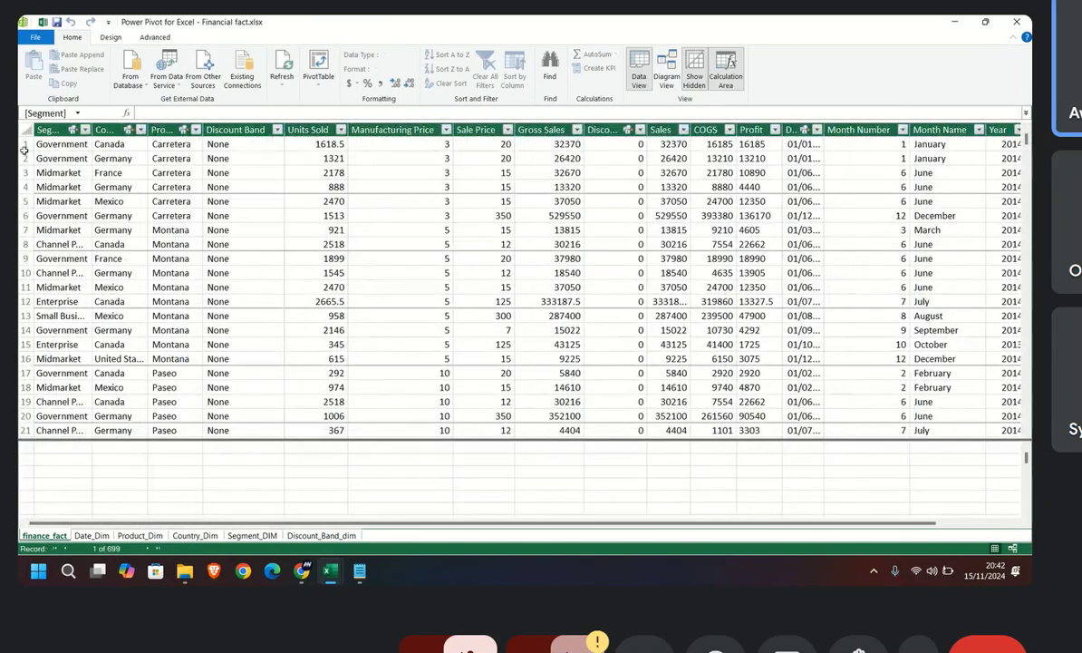
{"action": "left_click", "coordinate": [43, 130]}
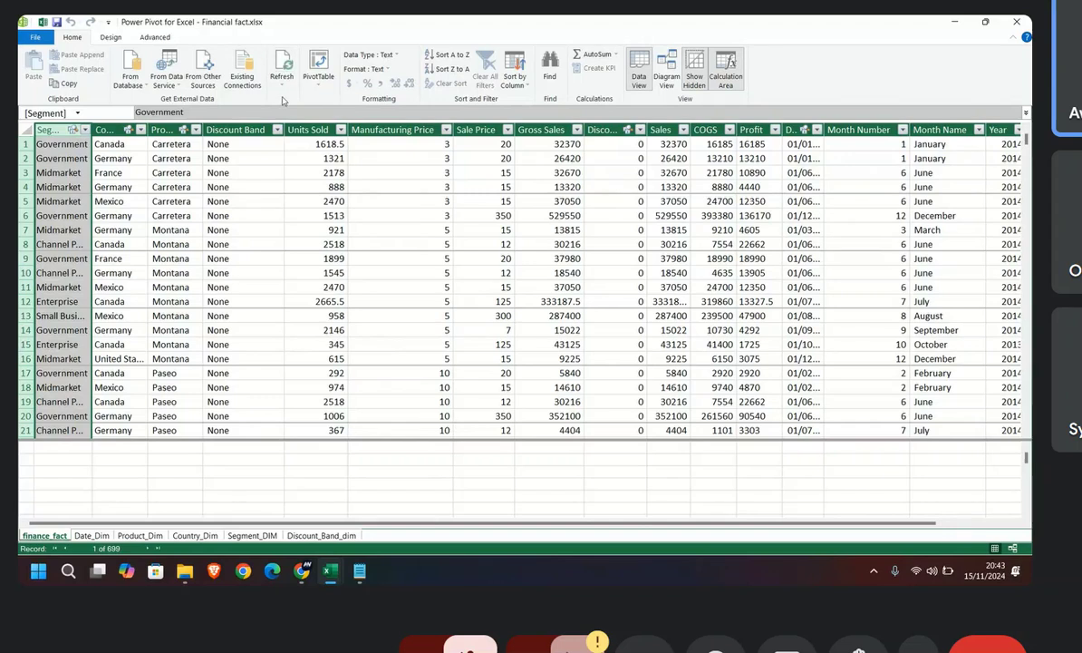
Step: Create a PivotTable from the data model on the existing DASH worksheet at cell A3
{"action": "left_click", "coordinate": [321, 83]}
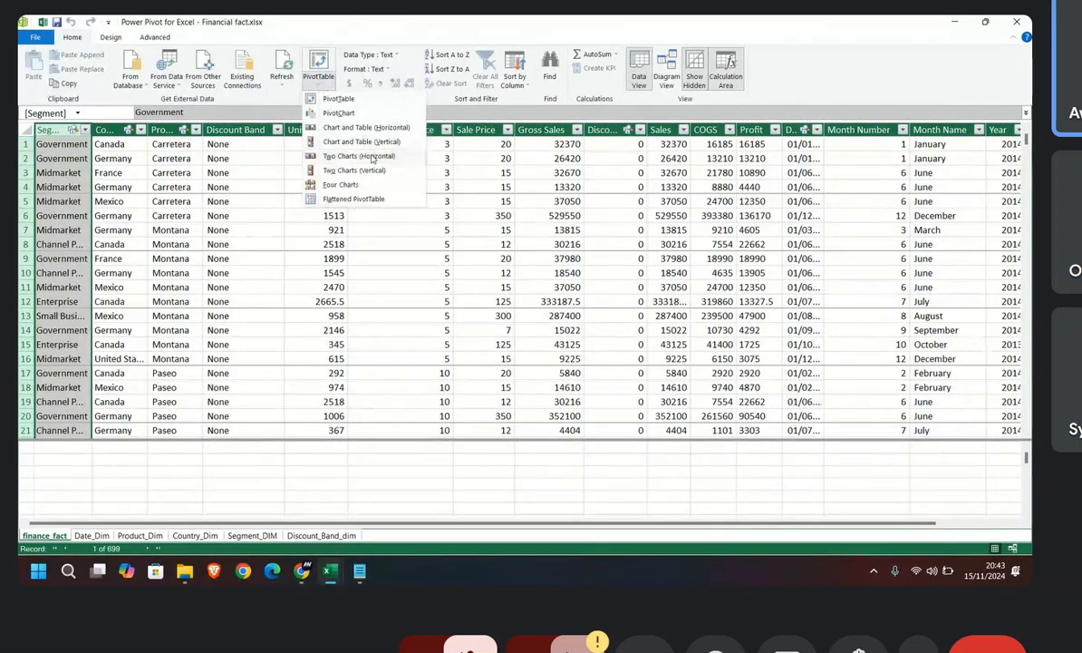
{"action": "left_click", "coordinate": [337, 99]}
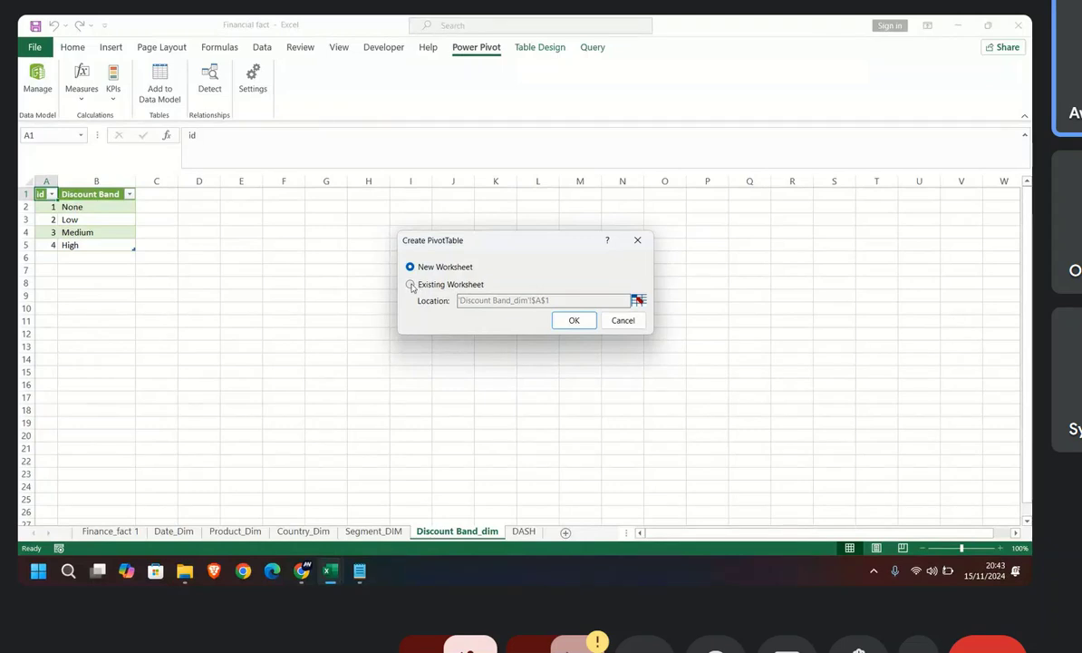
{"action": "left_click", "coordinate": [410, 284]}
{"action": "left_click", "coordinate": [638, 300]}
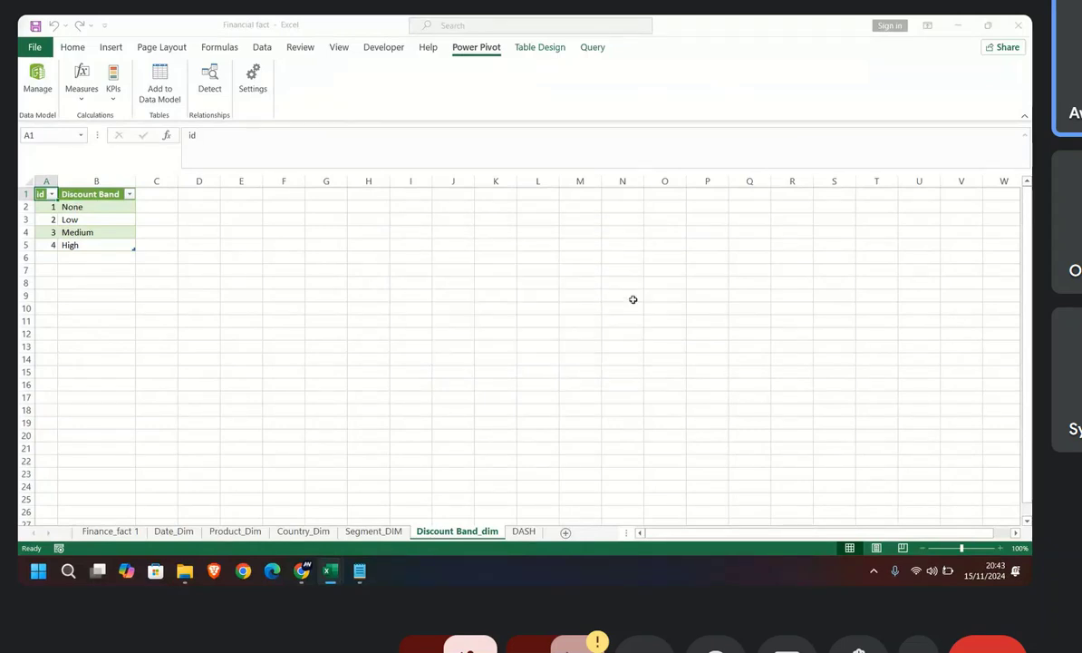
{"action": "left_click", "coordinate": [524, 532]}
{"action": "left_click", "coordinate": [55, 218]}
{"action": "left_click", "coordinate": [433, 298]}
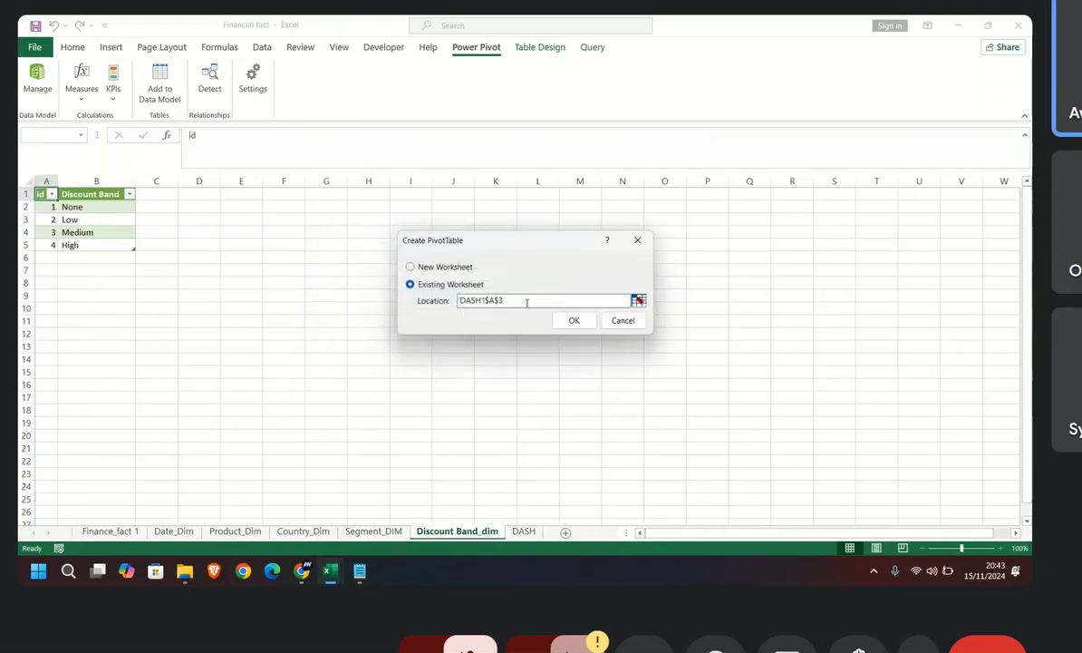
{"action": "left_click", "coordinate": [573, 319]}
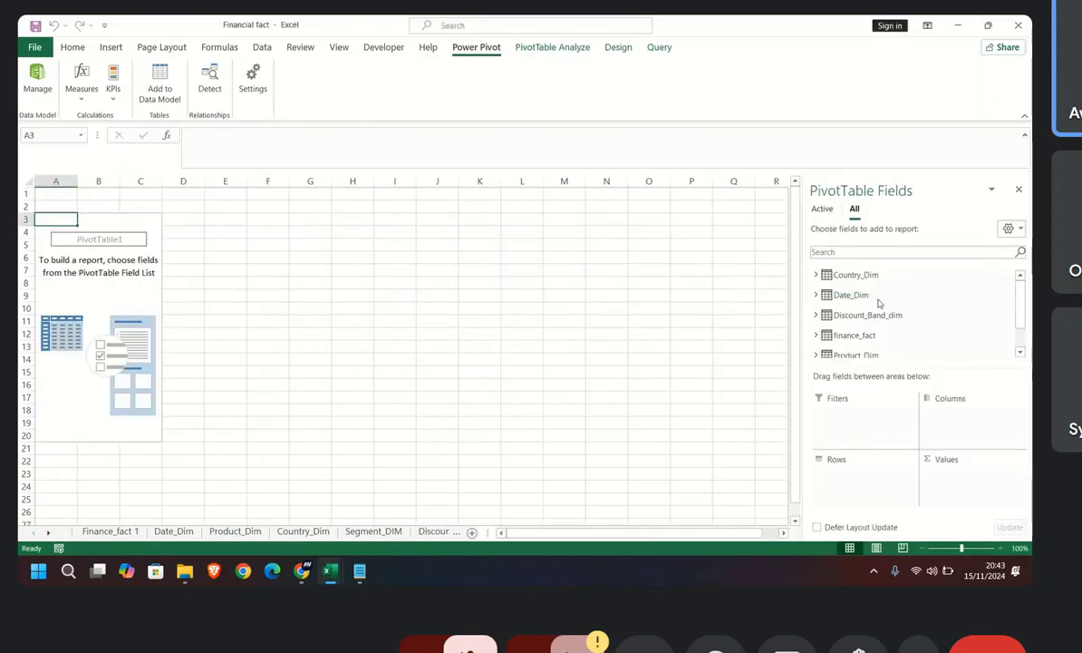
Step: Look through the data model tables available in the PivotTable field list
{"action": "scroll", "coordinate": [866, 313], "scroll_direction": "down", "scroll_amount": 2}
{"action": "scroll", "coordinate": [858, 342], "scroll_direction": "up", "scroll_amount": 2}
{"action": "scroll", "coordinate": [861, 349], "scroll_direction": "down", "scroll_amount": 2}
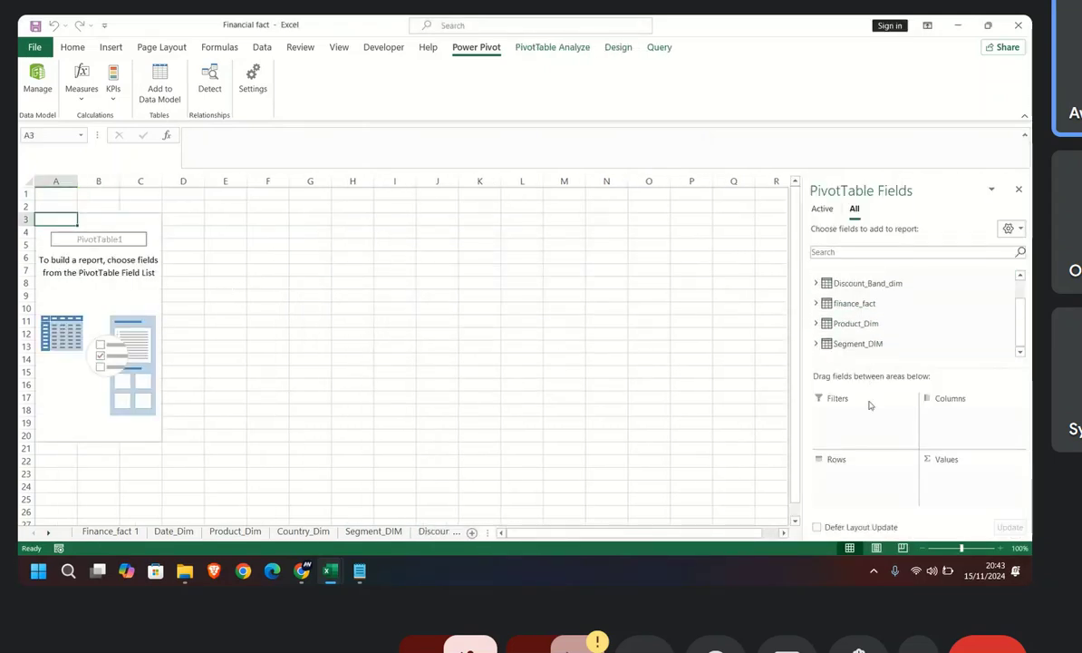
{"action": "scroll", "coordinate": [857, 300], "scroll_direction": "up", "scroll_amount": 2}
{"action": "scroll", "coordinate": [848, 313], "scroll_direction": "down", "scroll_amount": 2}
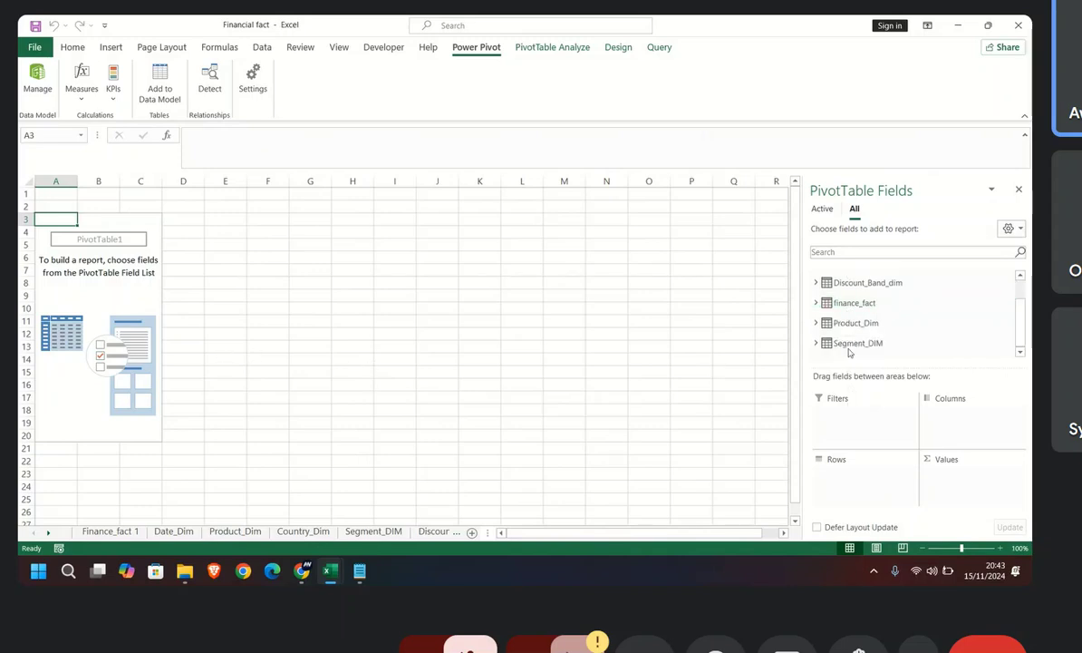
{"action": "scroll", "coordinate": [844, 320], "scroll_direction": "up", "scroll_amount": 2}
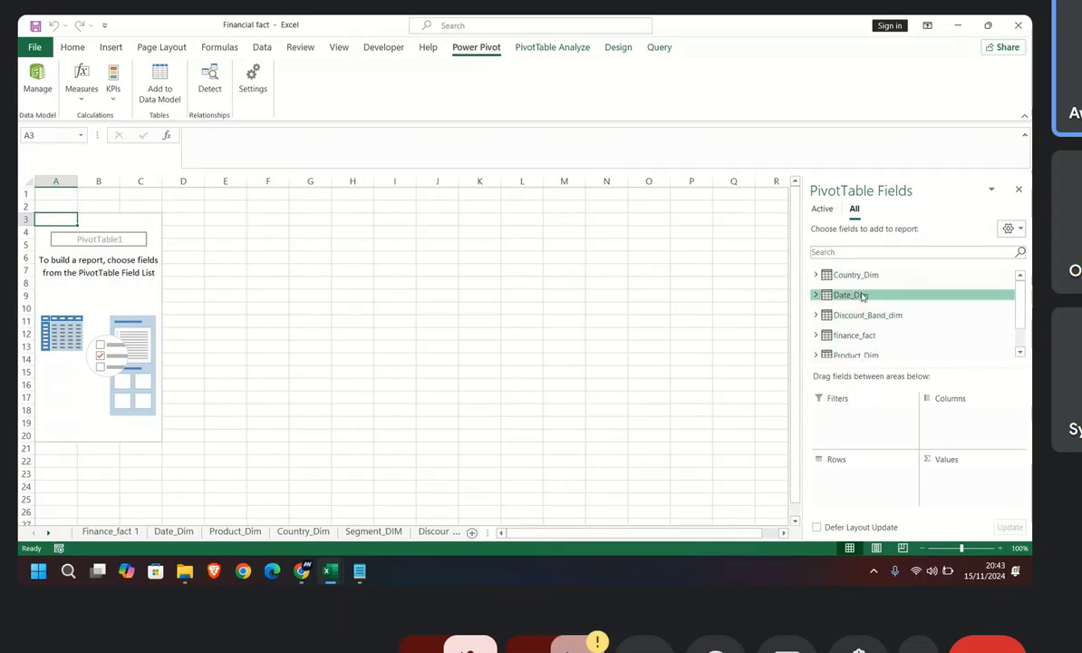
{"action": "scroll", "coordinate": [857, 299], "scroll_direction": "down", "scroll_amount": 2}
{"action": "scroll", "coordinate": [843, 299], "scroll_direction": "up", "scroll_amount": 2}
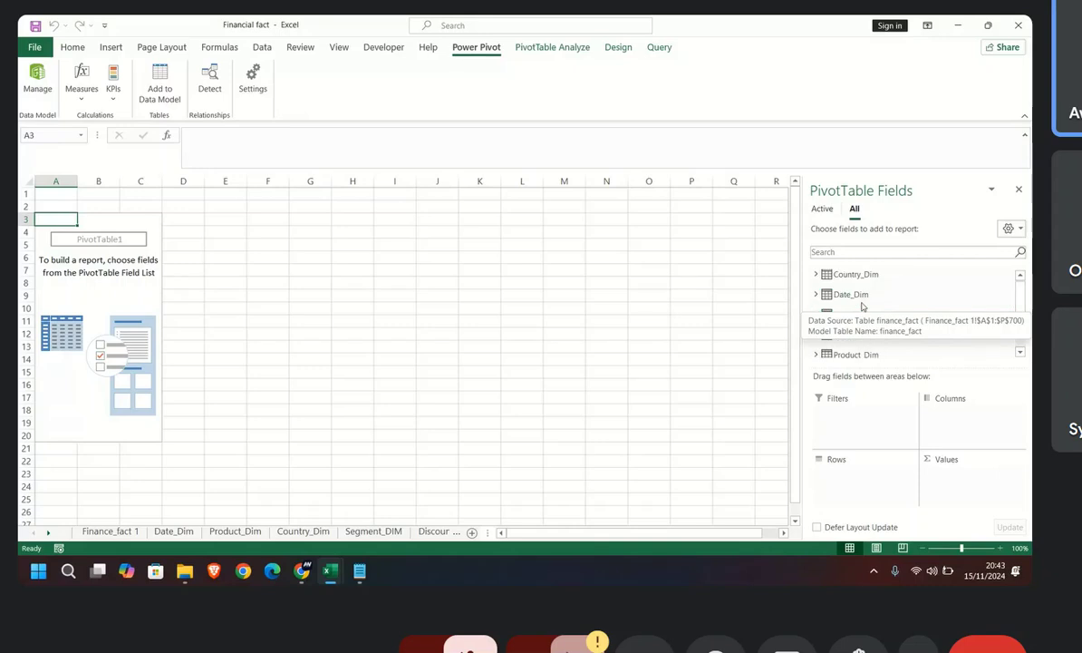
Step: Add Date_Dim's Year field to the PivotTable's rows and collapse the Date_Dim field list
{"action": "left_click", "coordinate": [817, 296]}
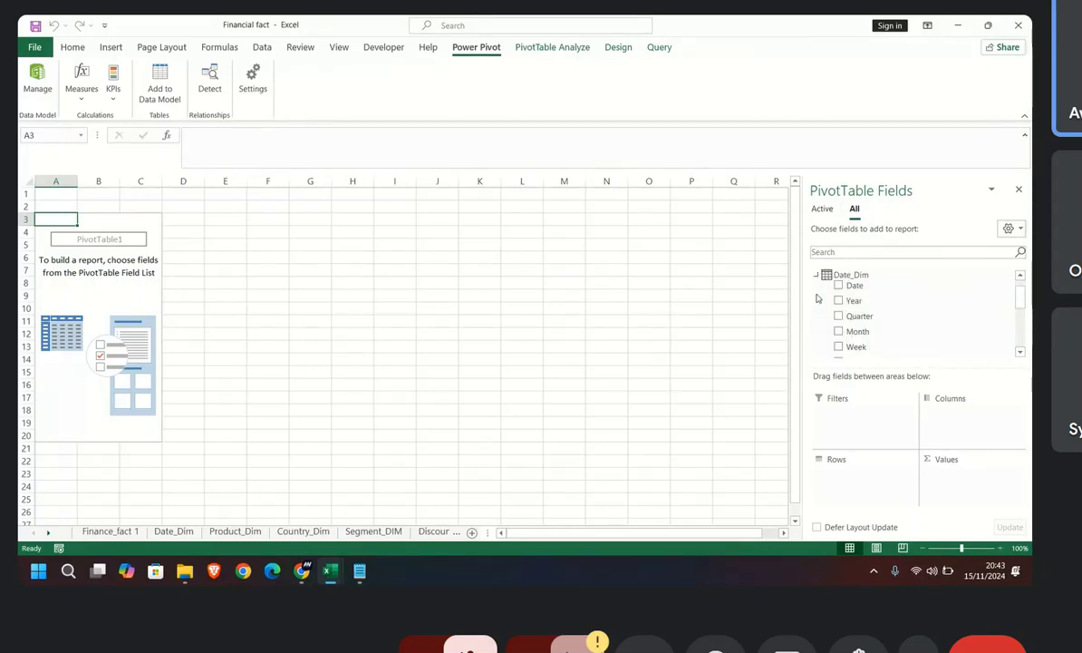
{"action": "left_click_drag", "start_coordinate": [858, 300], "coordinate": [851, 480]}
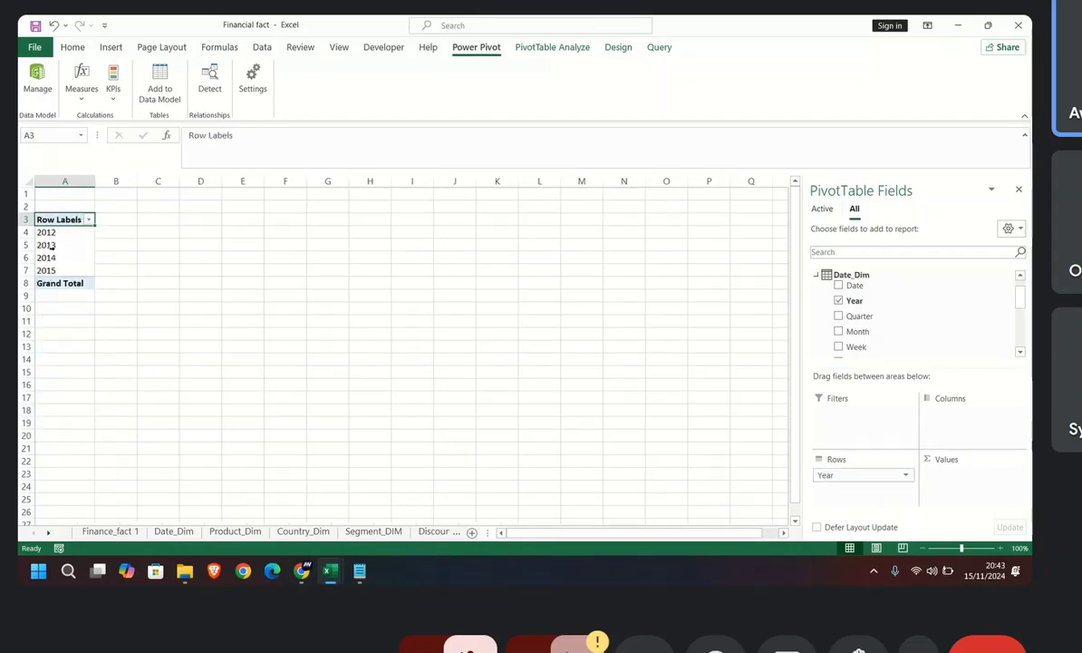
{"action": "scroll", "coordinate": [843, 308], "scroll_direction": "up", "scroll_amount": 1}
{"action": "left_click", "coordinate": [836, 295]}
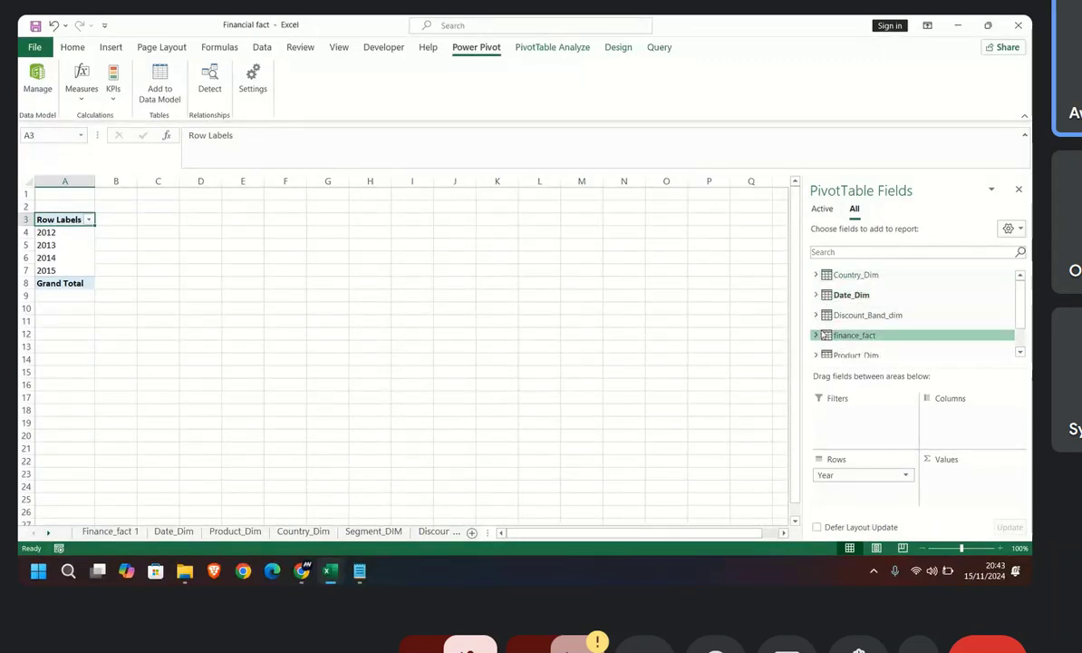
Step: Add the Gross Sales field from finance_fact to the PivotTable's values
{"action": "left_click", "coordinate": [817, 335]}
{"action": "scroll", "coordinate": [863, 298], "scroll_direction": "down", "scroll_amount": 1}
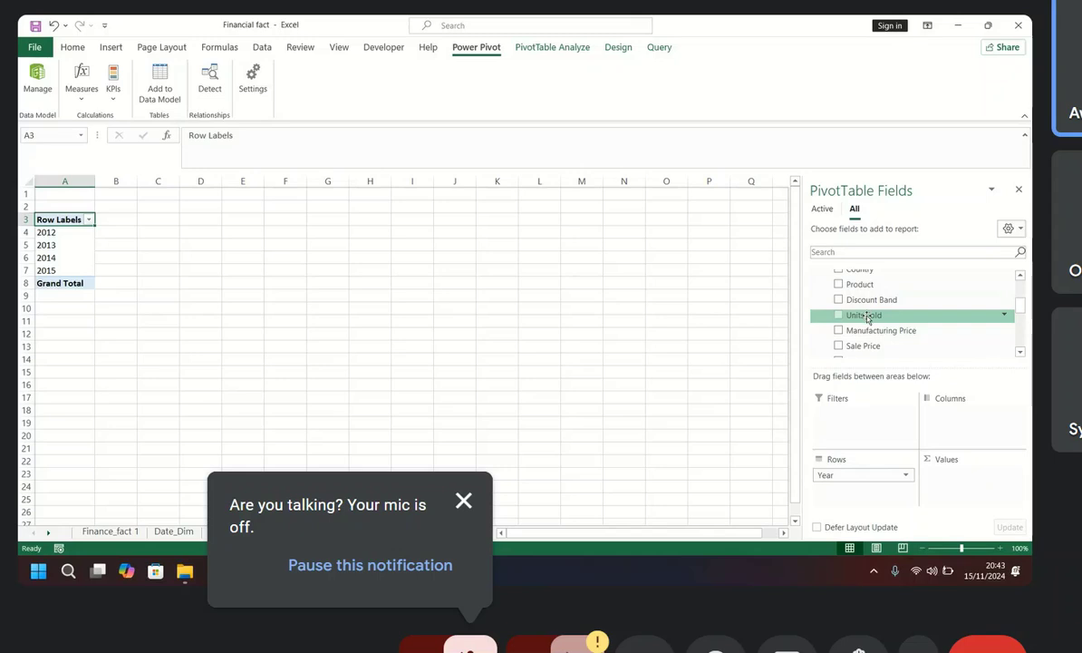
{"action": "scroll", "coordinate": [845, 319], "scroll_direction": "down", "scroll_amount": 1}
{"action": "left_click_drag", "start_coordinate": [873, 330], "coordinate": [962, 484]}
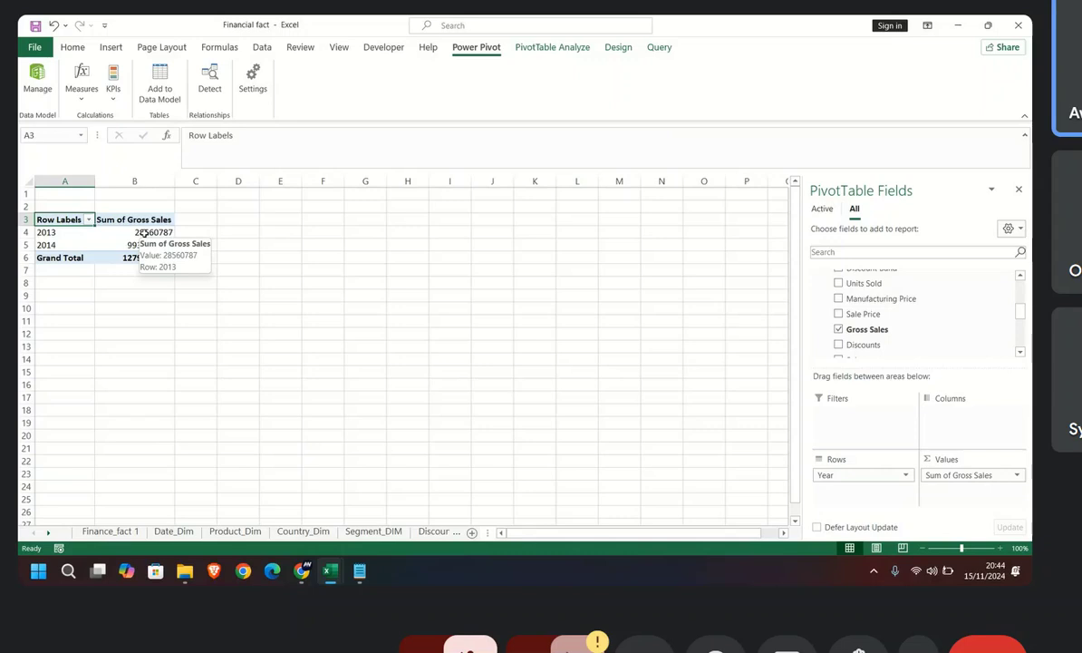
Step: Format the 2013 and 2014 gross sales values in B4:B5 with the comma number style
{"action": "left_click_drag", "start_coordinate": [146, 233], "coordinate": [150, 250]}
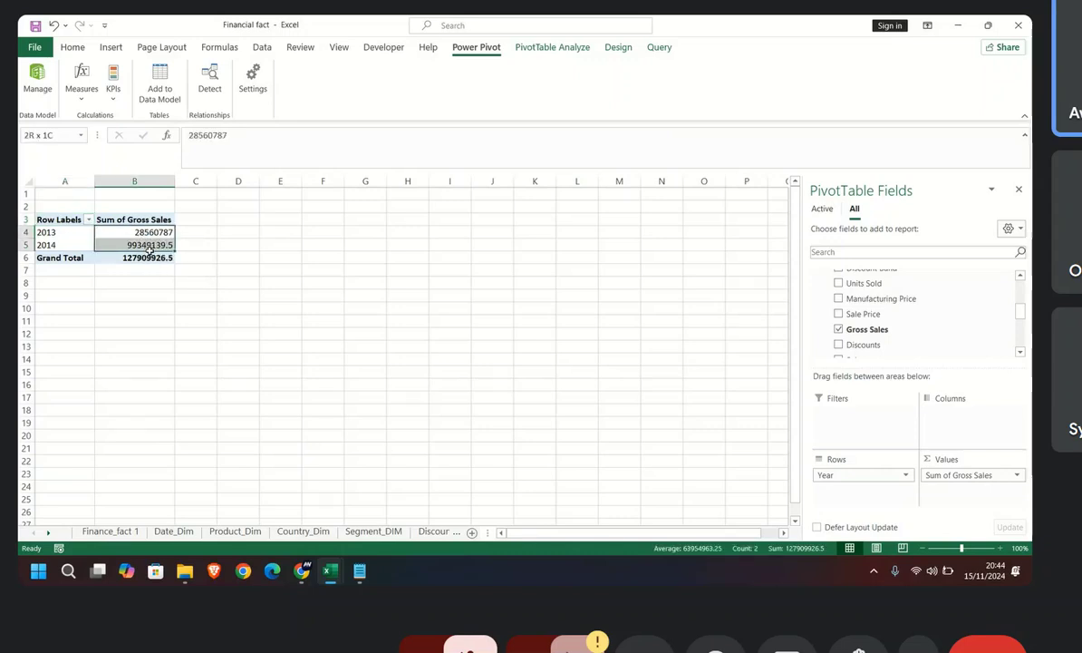
{"action": "left_click_drag", "start_coordinate": [151, 250], "coordinate": [150, 250]}
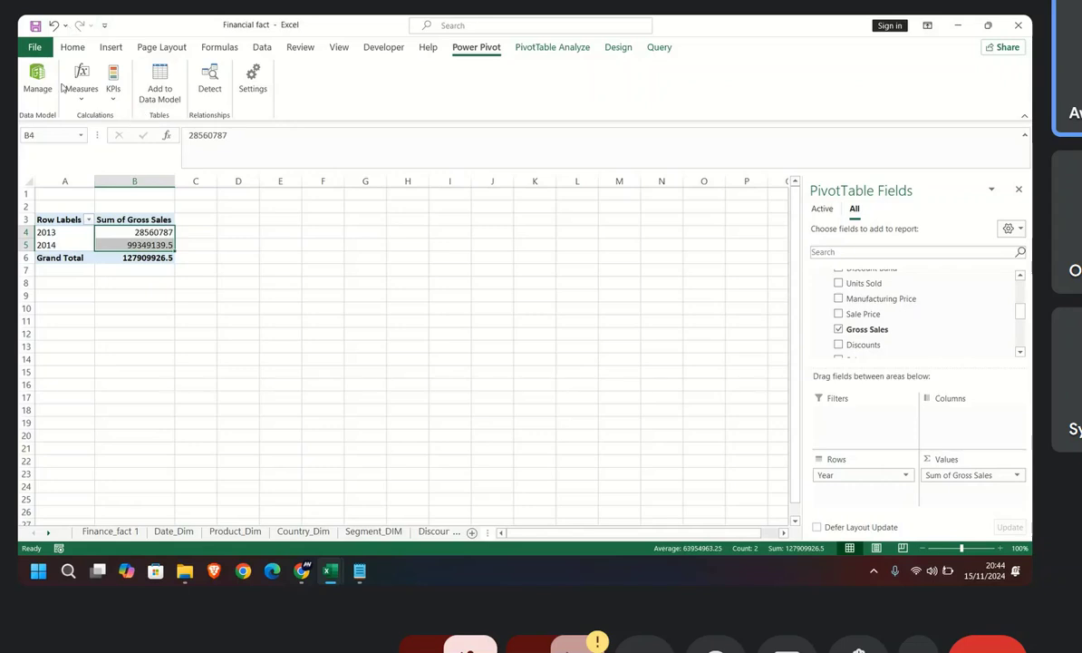
{"action": "left_click", "coordinate": [73, 47]}
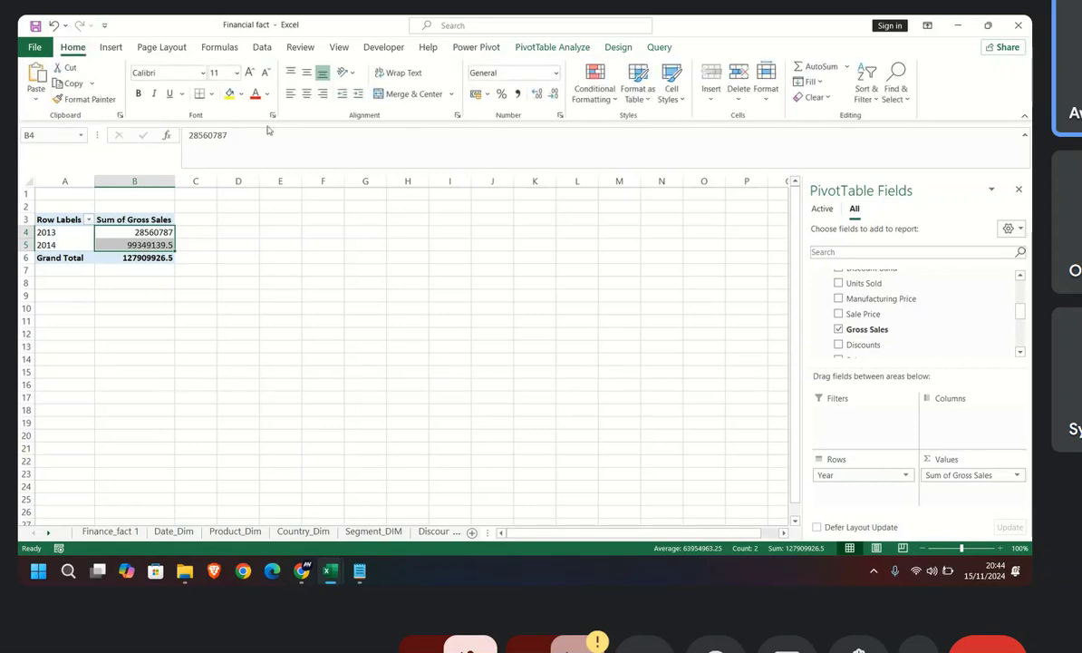
{"action": "left_click", "coordinate": [518, 93]}
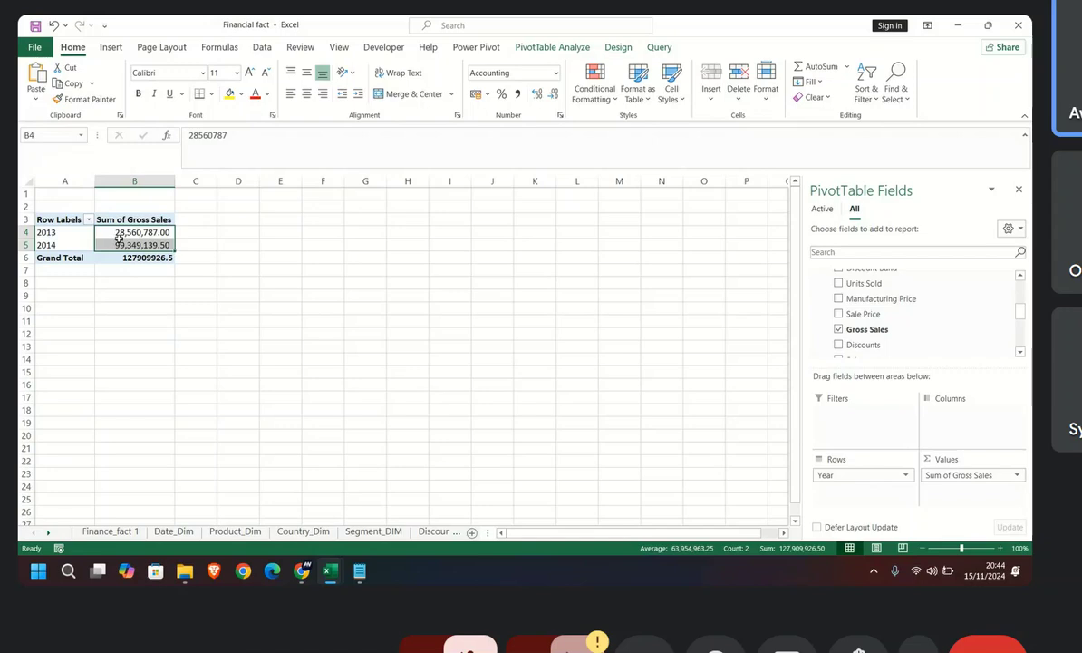
{"action": "mouse_move", "coordinate": [167, 237]}
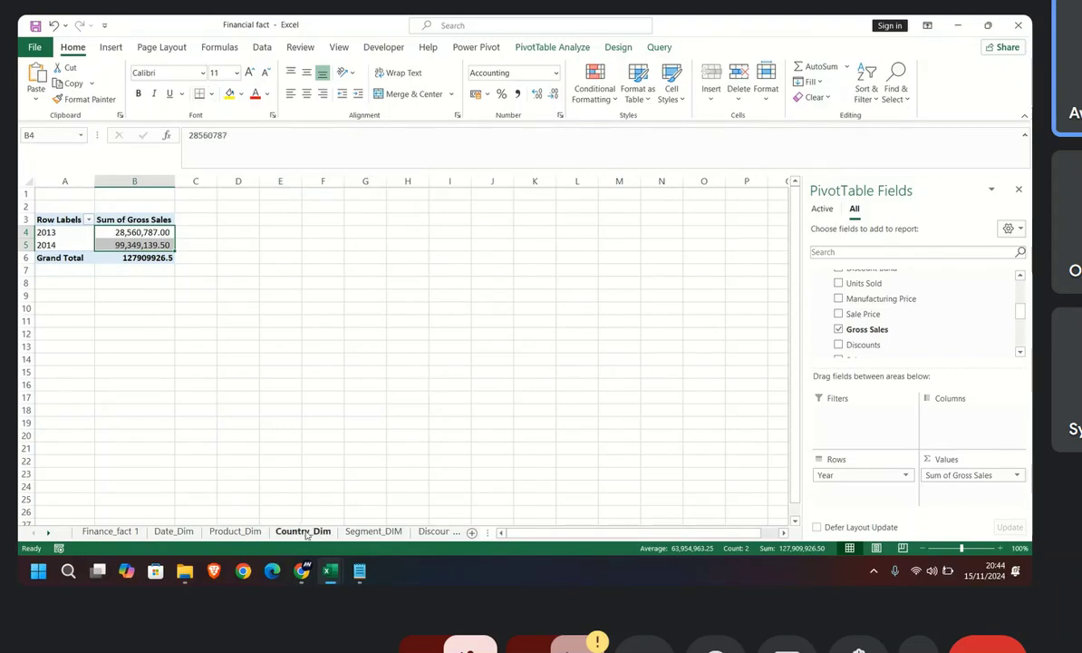
Step: Switch to the Google Meet call in Chrome and turn the microphone on
{"action": "left_click", "coordinate": [302, 570]}
{"action": "left_click", "coordinate": [254, 498]}
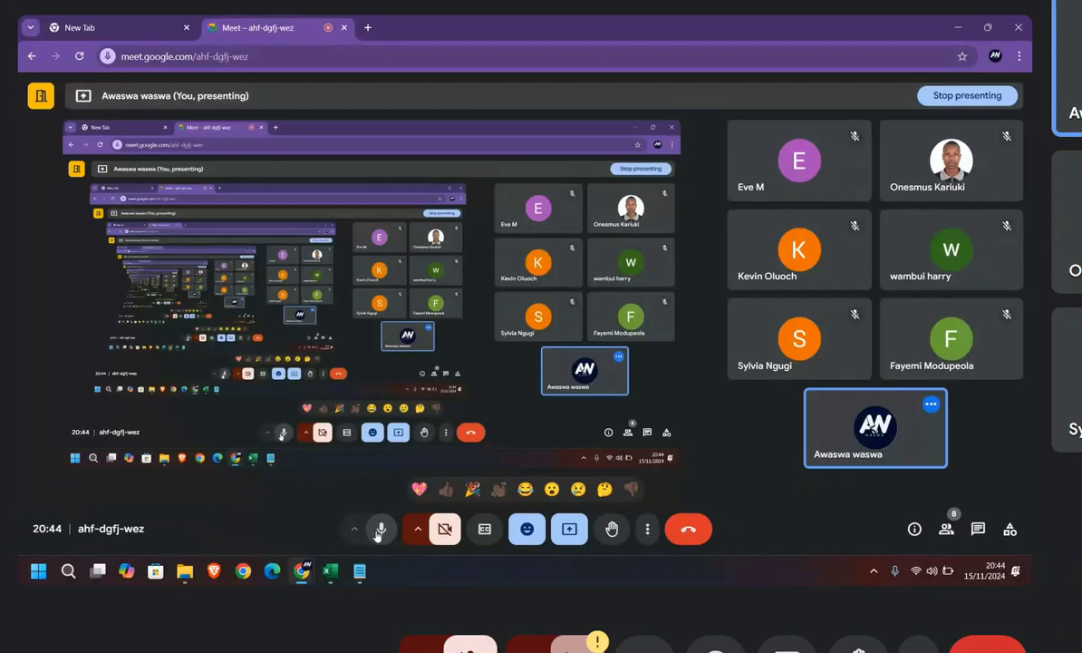
{"action": "left_click", "coordinate": [381, 531]}
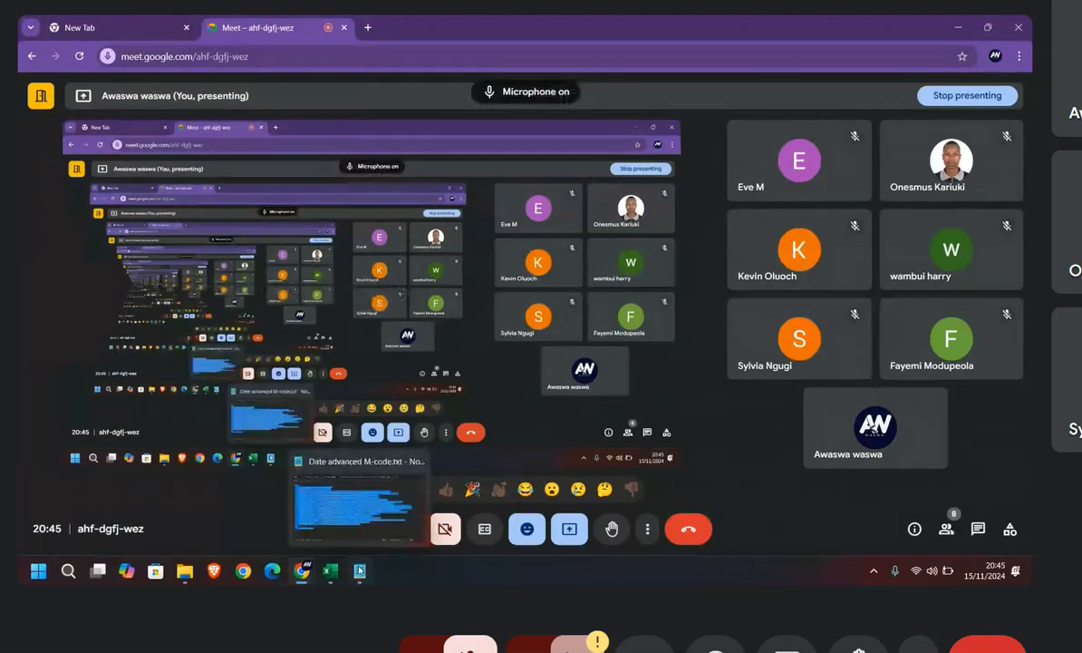
Step: Switch to the Power Pivot window, examine the Segment and Product columns of finance_fact, and minimise the window
{"action": "mouse_move", "coordinate": [330, 570]}
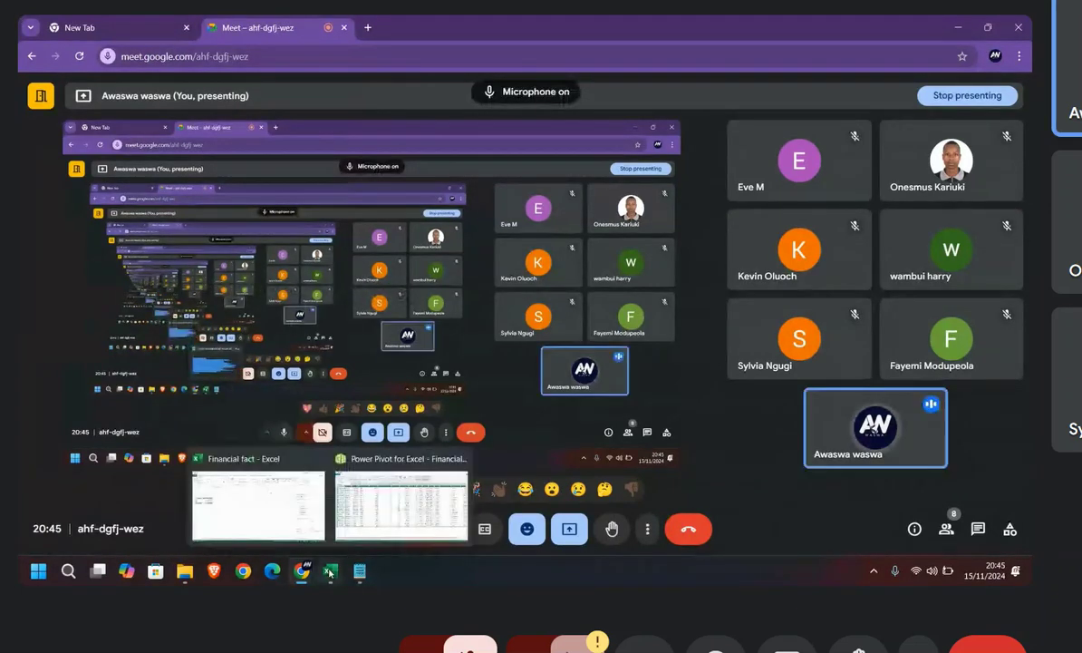
{"action": "left_click", "coordinate": [384, 514]}
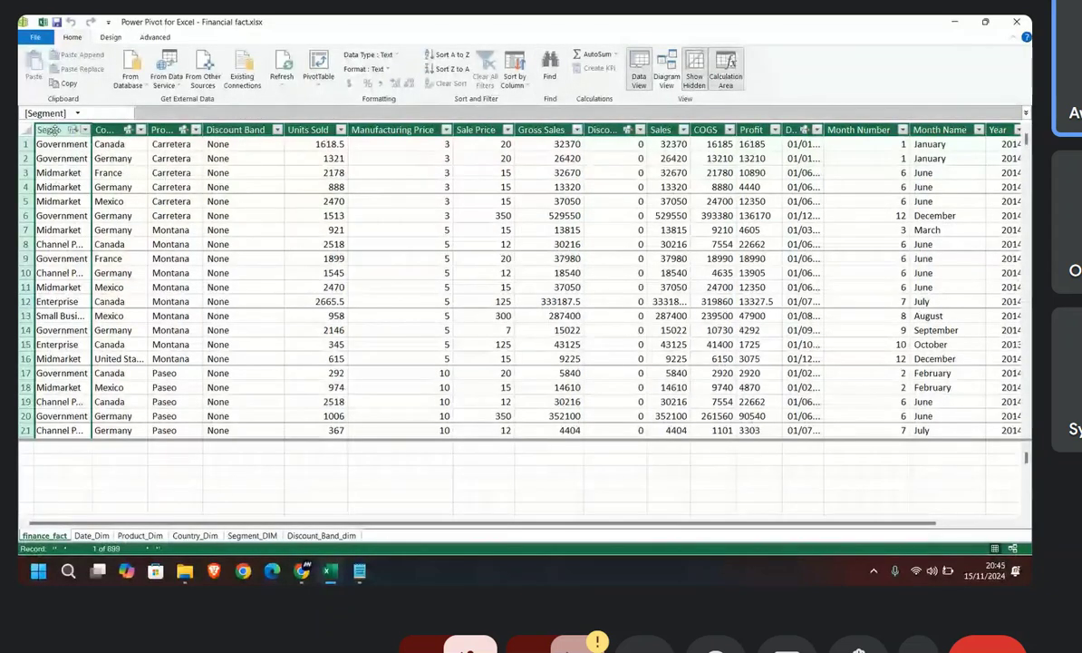
{"action": "left_click", "coordinate": [172, 230]}
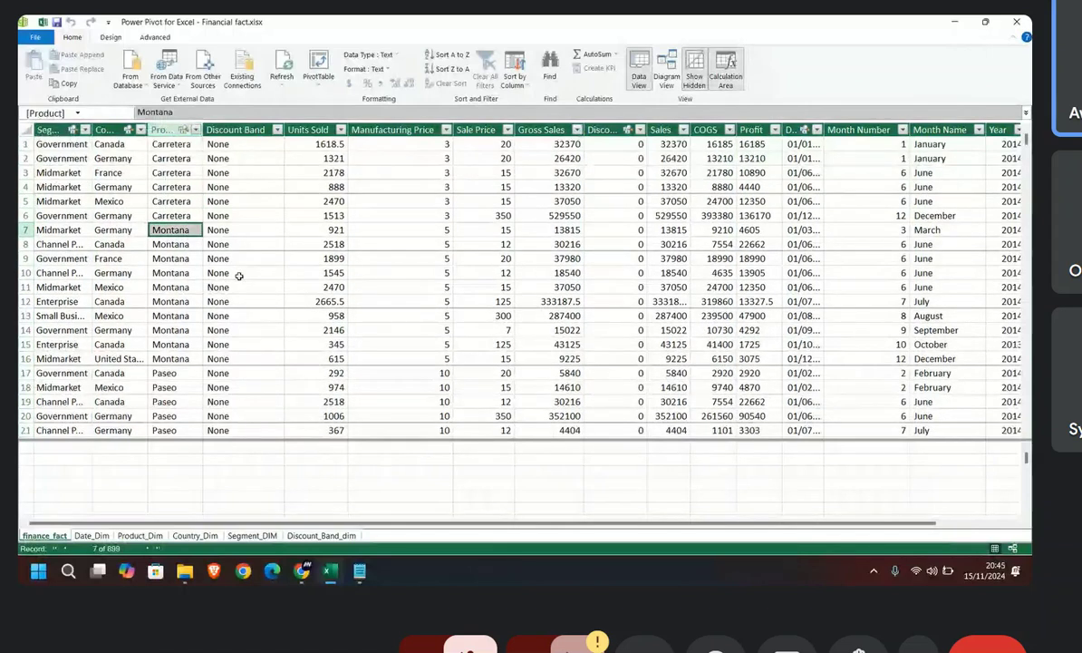
{"action": "left_click", "coordinate": [47, 130]}
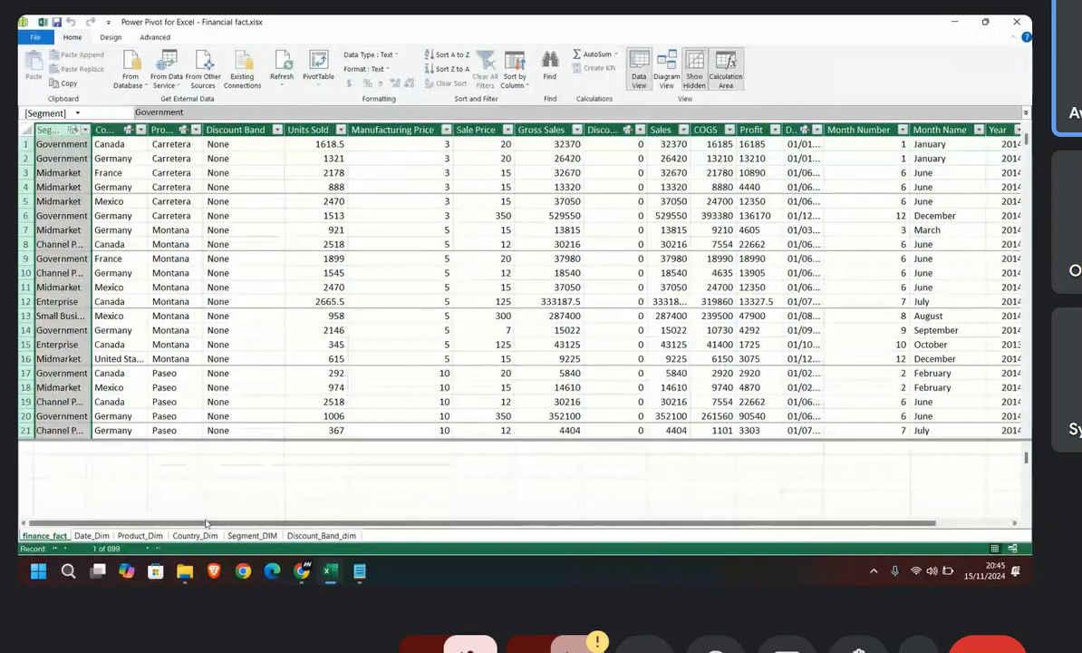
{"action": "left_click", "coordinate": [312, 536]}
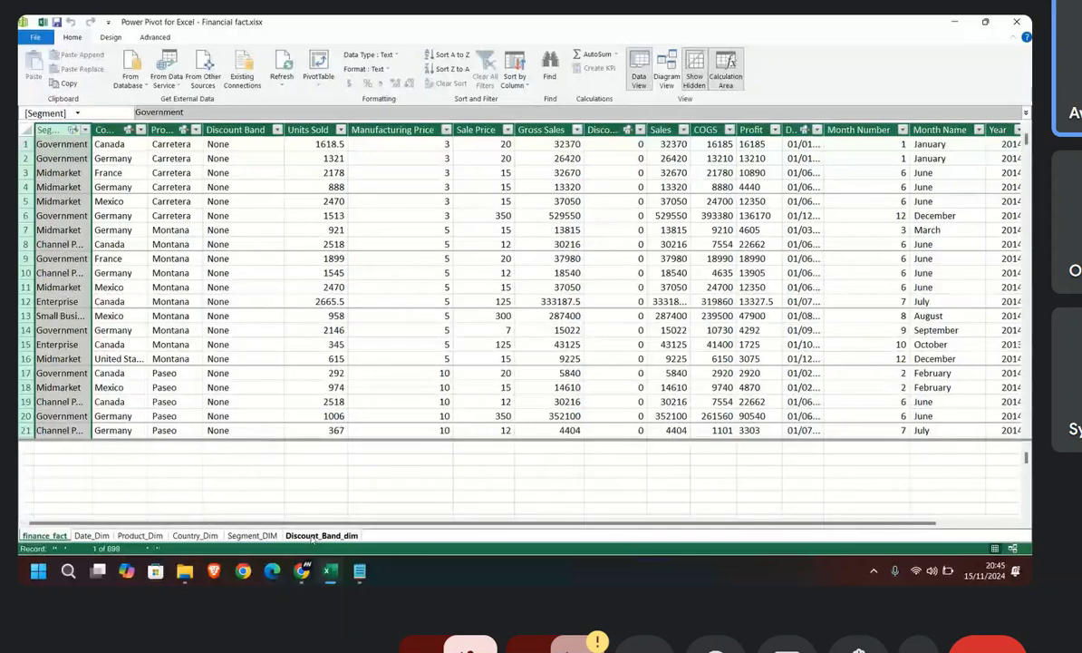
{"action": "left_click", "coordinate": [956, 21]}
Step: Return to the Financial fact workbook and examine the fields under finance_fact in the PivotTable field list
{"action": "mouse_move", "coordinate": [332, 571]}
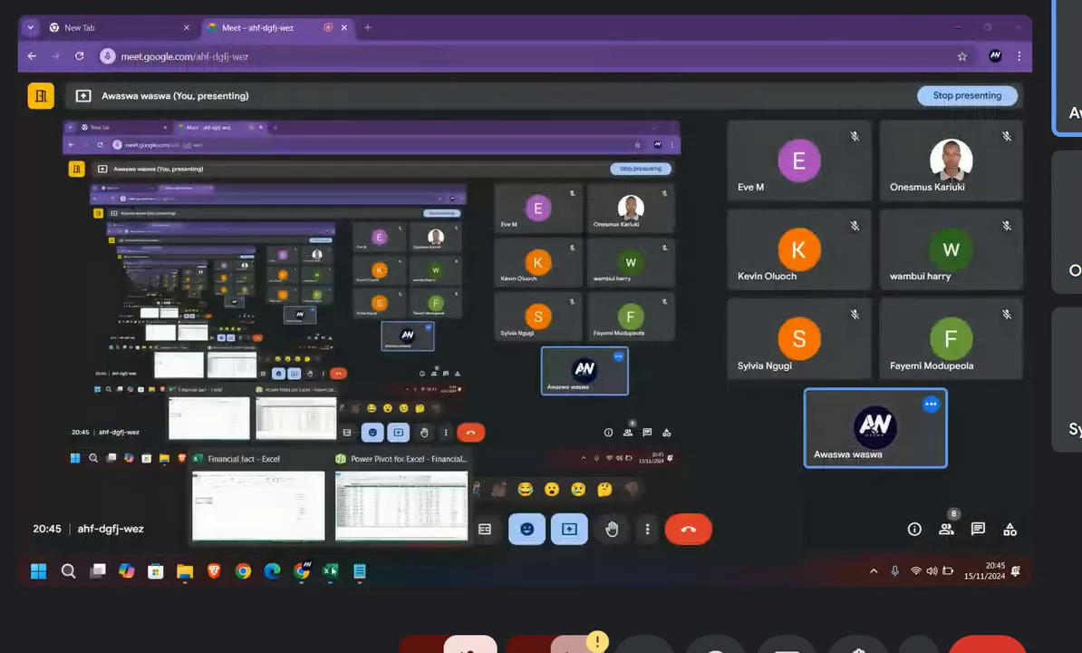
{"action": "left_click", "coordinate": [259, 505]}
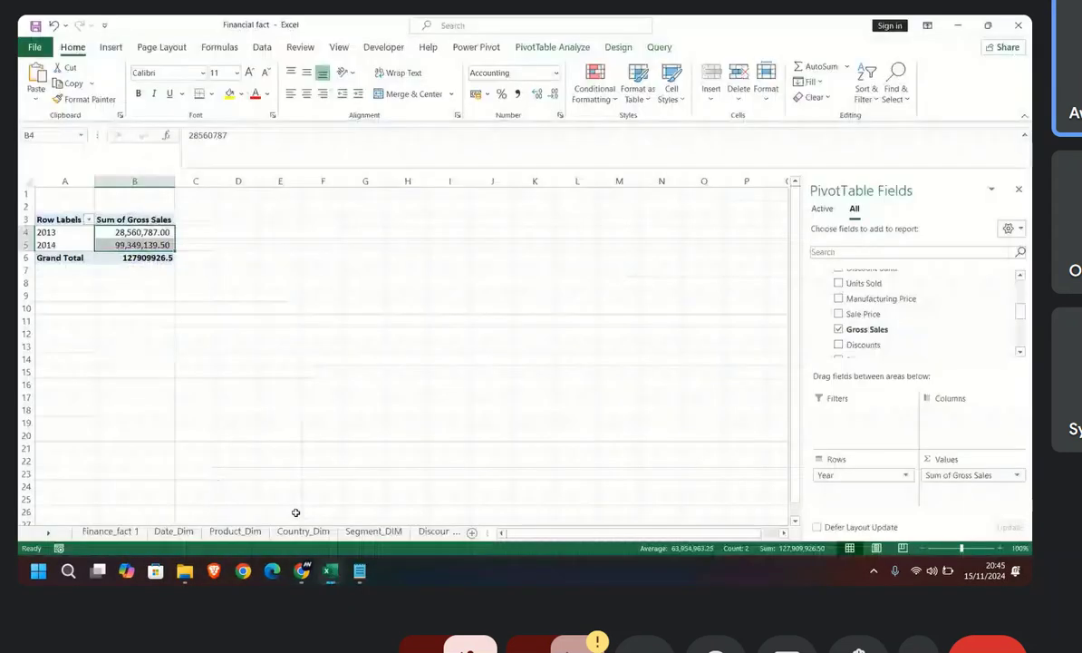
{"action": "scroll", "coordinate": [825, 343], "scroll_direction": "up", "scroll_amount": 3}
{"action": "left_click", "coordinate": [824, 338]}
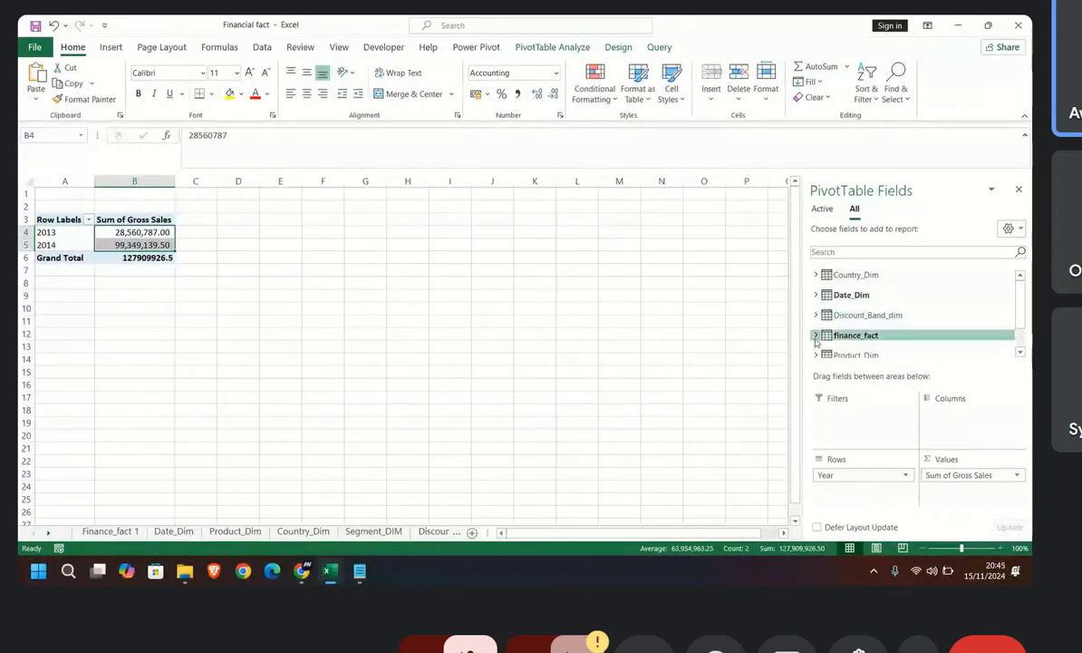
{"action": "left_click", "coordinate": [817, 335]}
{"action": "scroll", "coordinate": [827, 319], "scroll_direction": "down", "scroll_amount": 1}
{"action": "scroll", "coordinate": [827, 316], "scroll_direction": "down", "scroll_amount": 4}
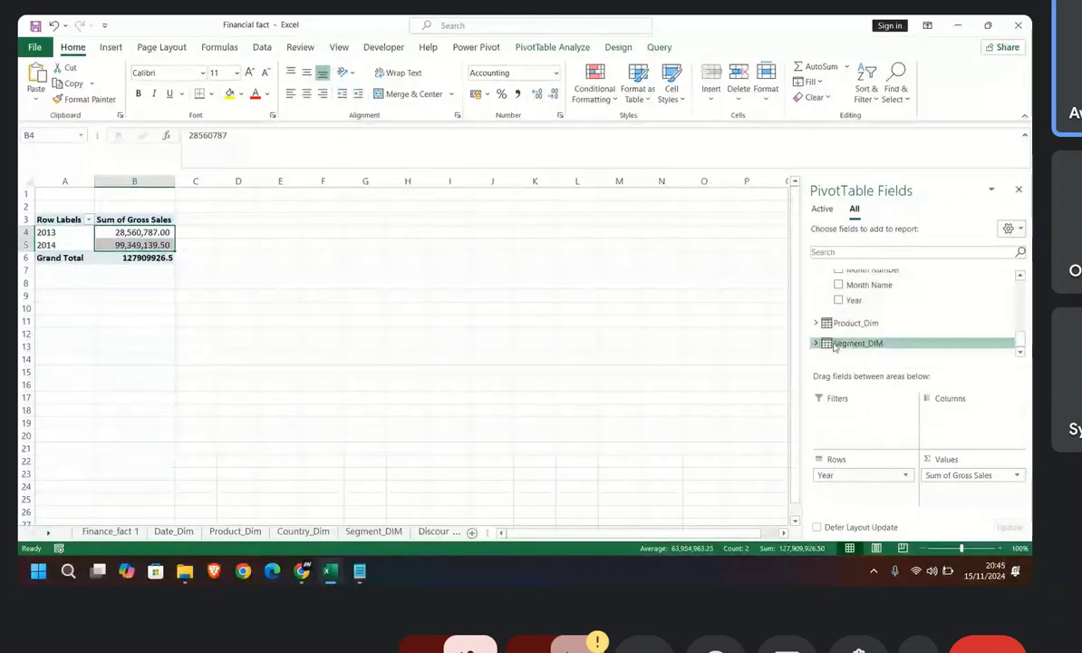
Step: Collapse the finance_fact table and make the table area of the PivotTable field list taller
{"action": "scroll", "coordinate": [835, 350], "scroll_direction": "up", "scroll_amount": 5}
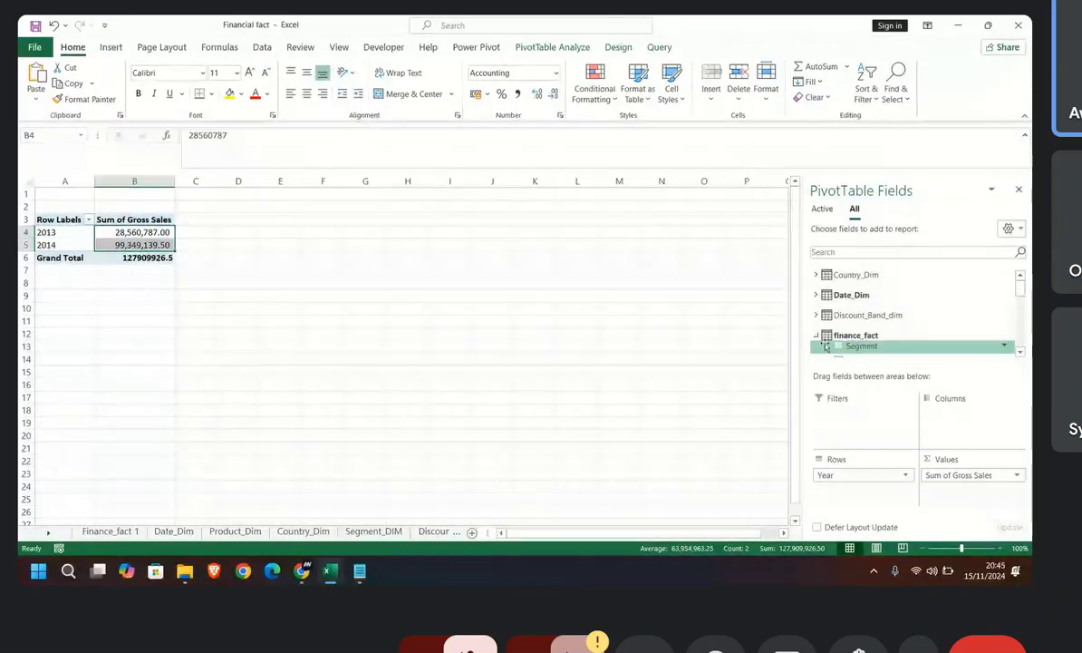
{"action": "left_click", "coordinate": [816, 335]}
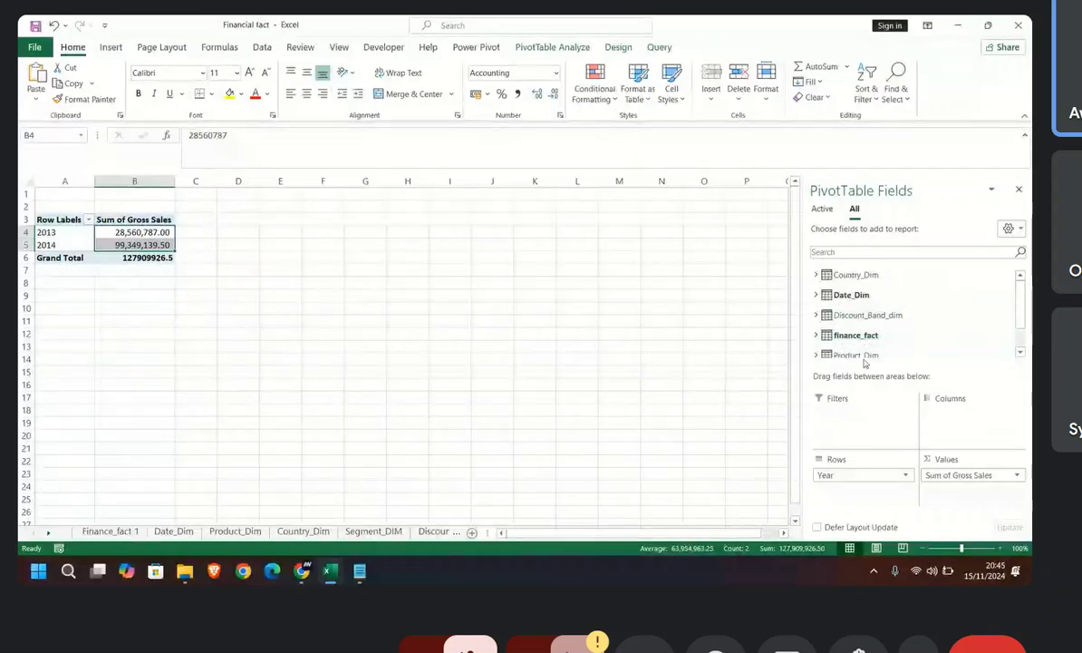
{"action": "left_click_drag", "start_coordinate": [875, 366], "coordinate": [893, 415]}
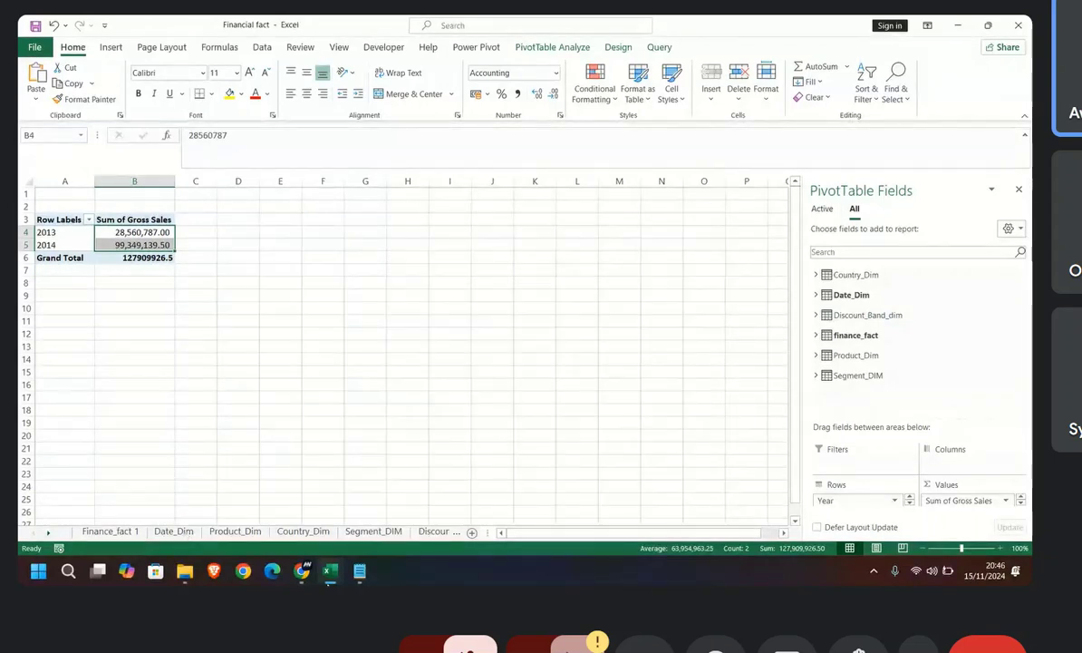
Step: Switch back to the Power Pivot window and hide finance_fact's Segment column from client tools
{"action": "mouse_move", "coordinate": [330, 570]}
{"action": "mouse_move", "coordinate": [358, 507]}
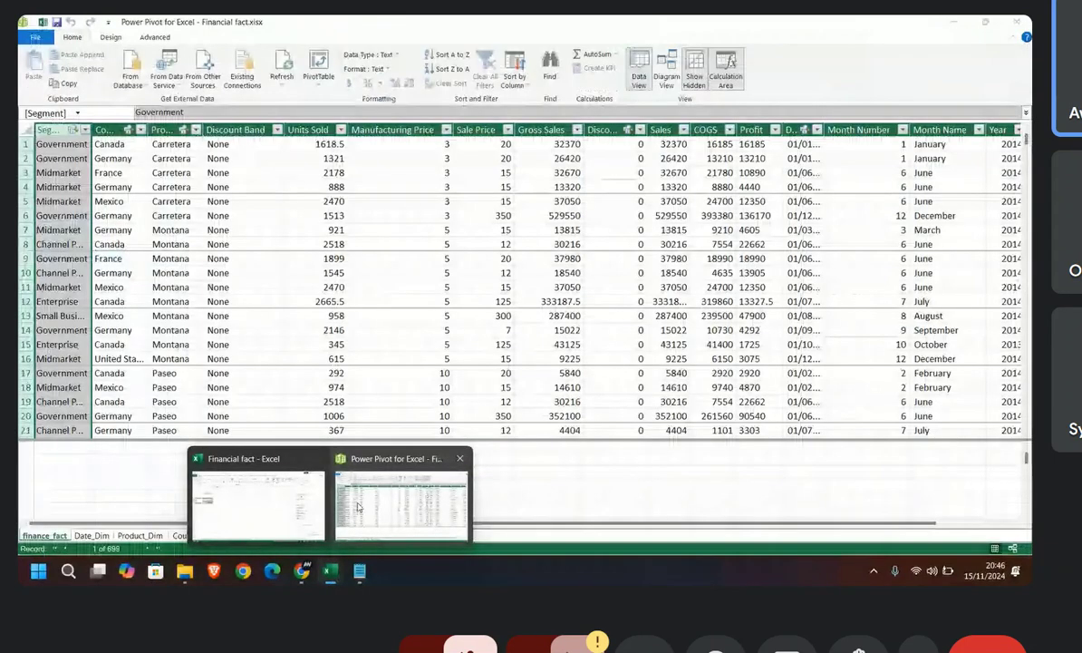
{"action": "left_click", "coordinate": [358, 507]}
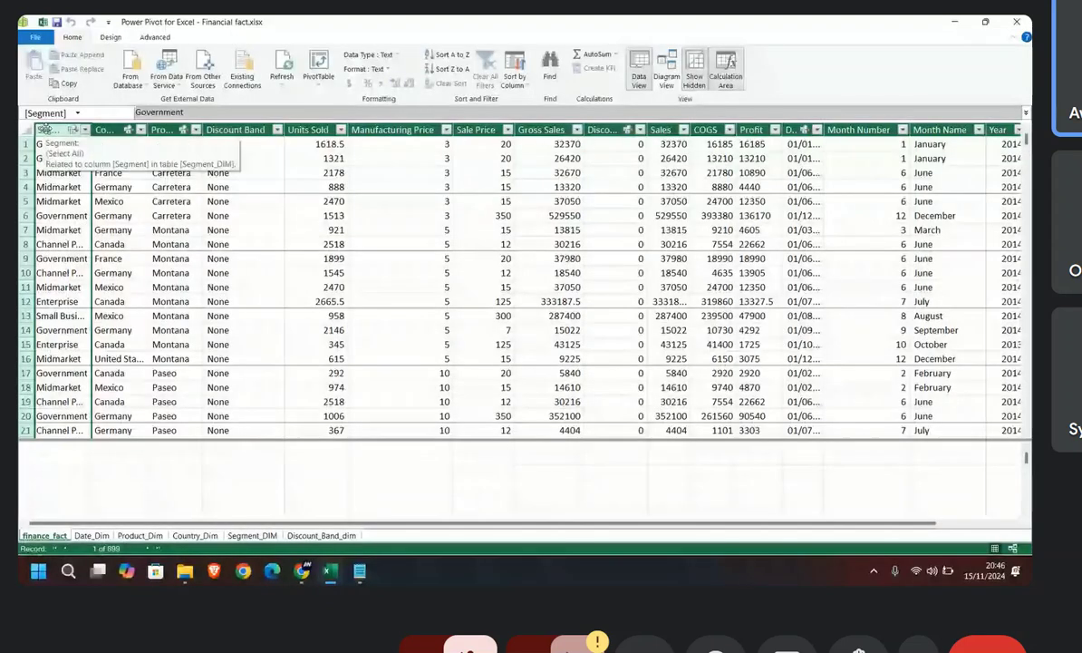
{"action": "right_click", "coordinate": [56, 131]}
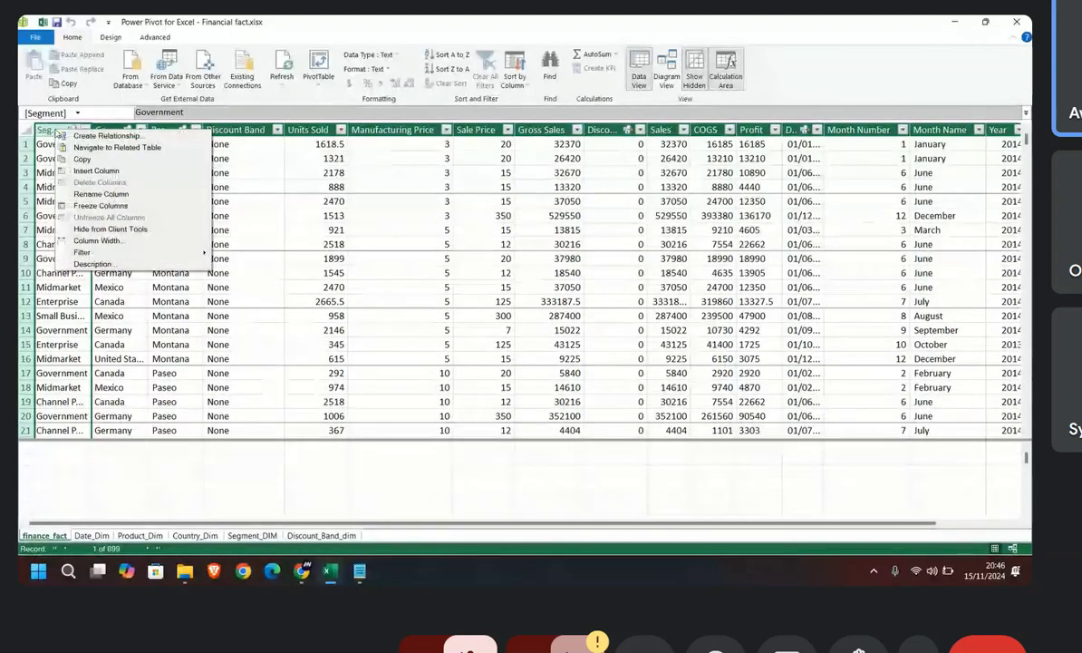
{"action": "left_click", "coordinate": [44, 132]}
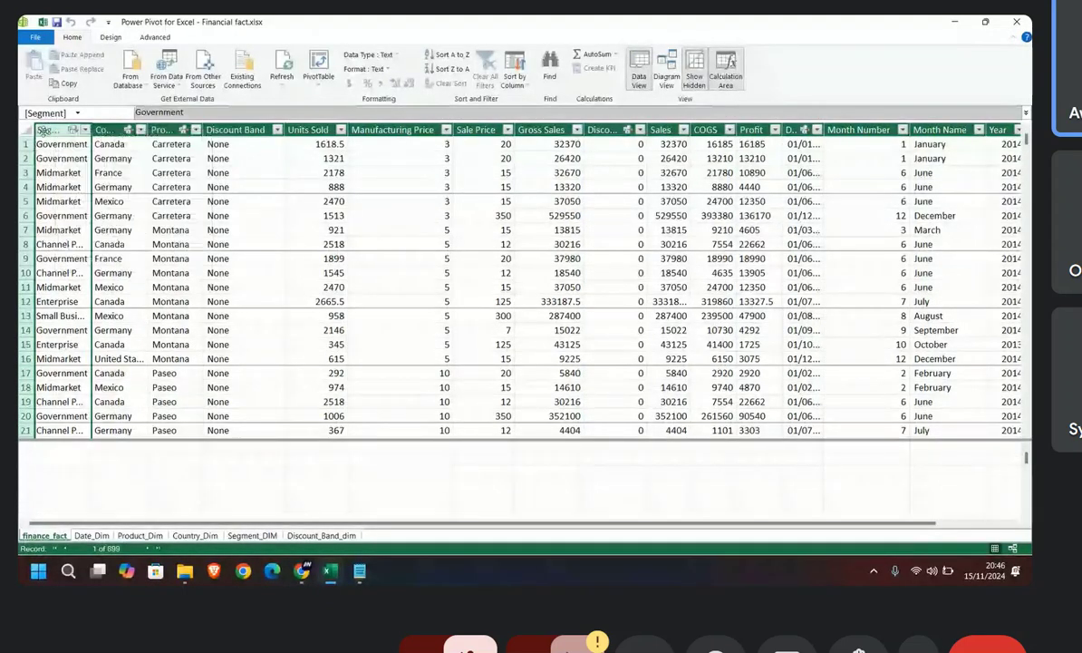
{"action": "right_click", "coordinate": [48, 132]}
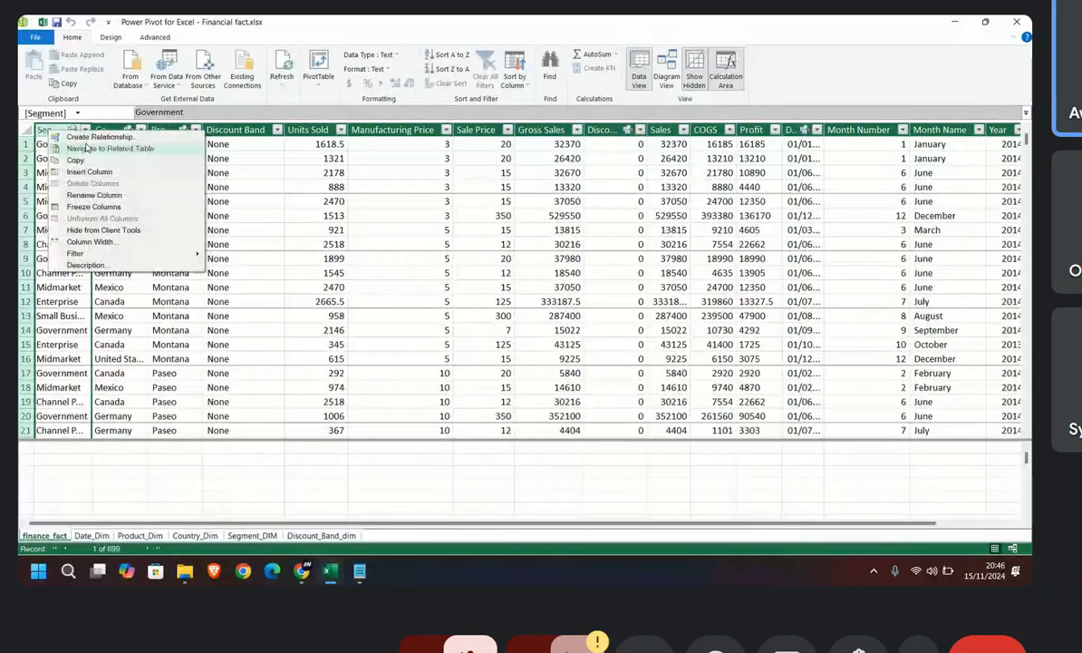
{"action": "left_click", "coordinate": [87, 232]}
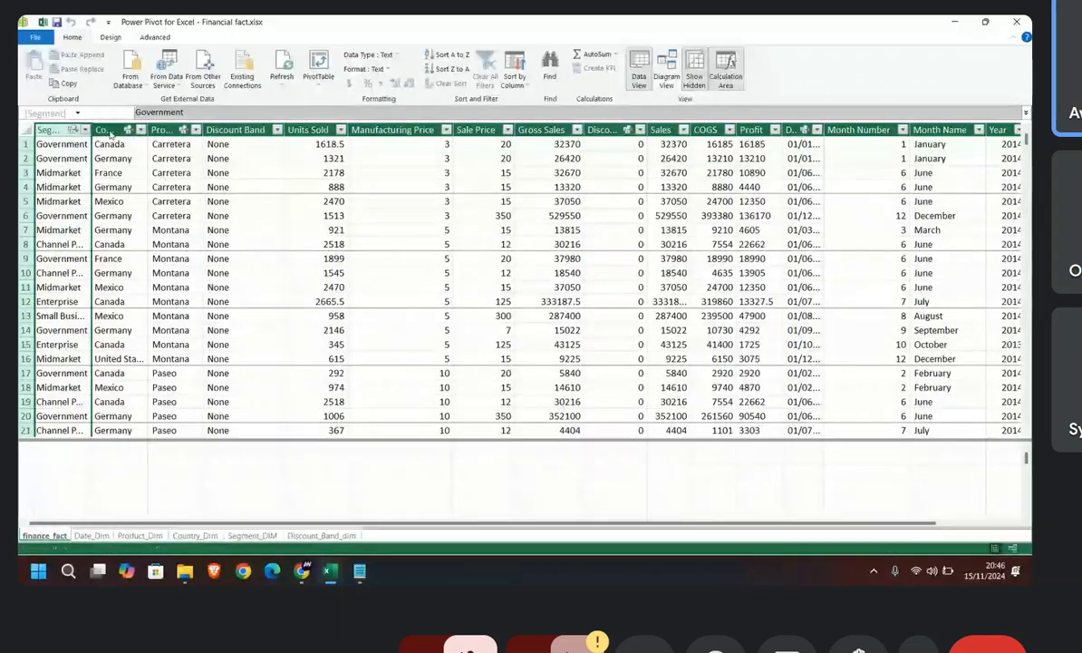
Step: Hide the Country and Product columns of finance_fact from client tools
{"action": "right_click", "coordinate": [110, 134]}
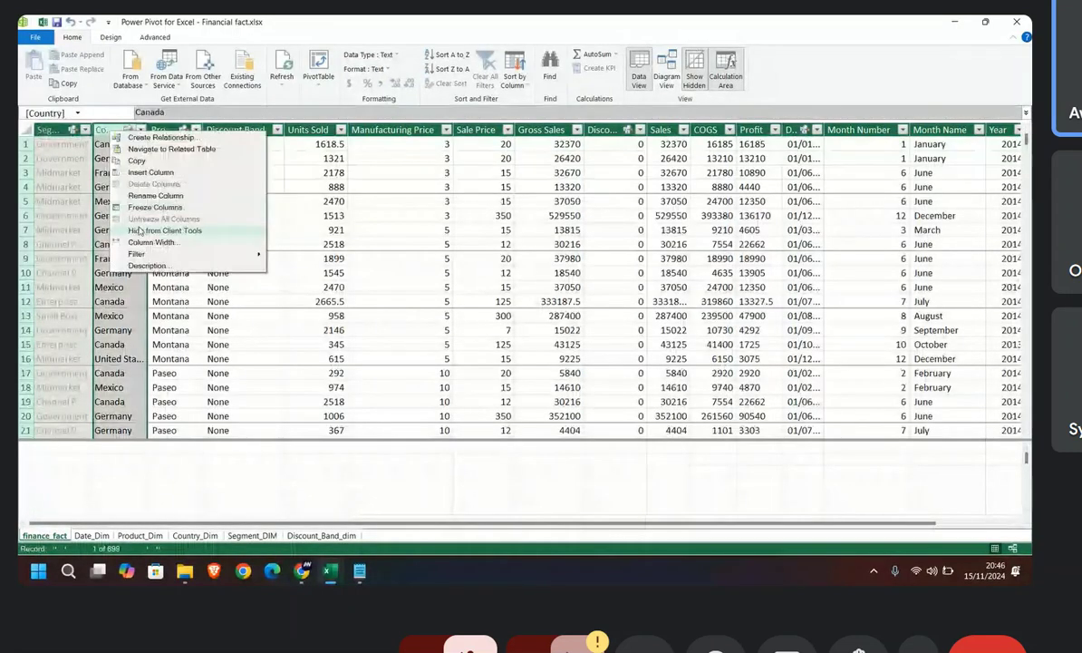
{"action": "left_click", "coordinate": [141, 232]}
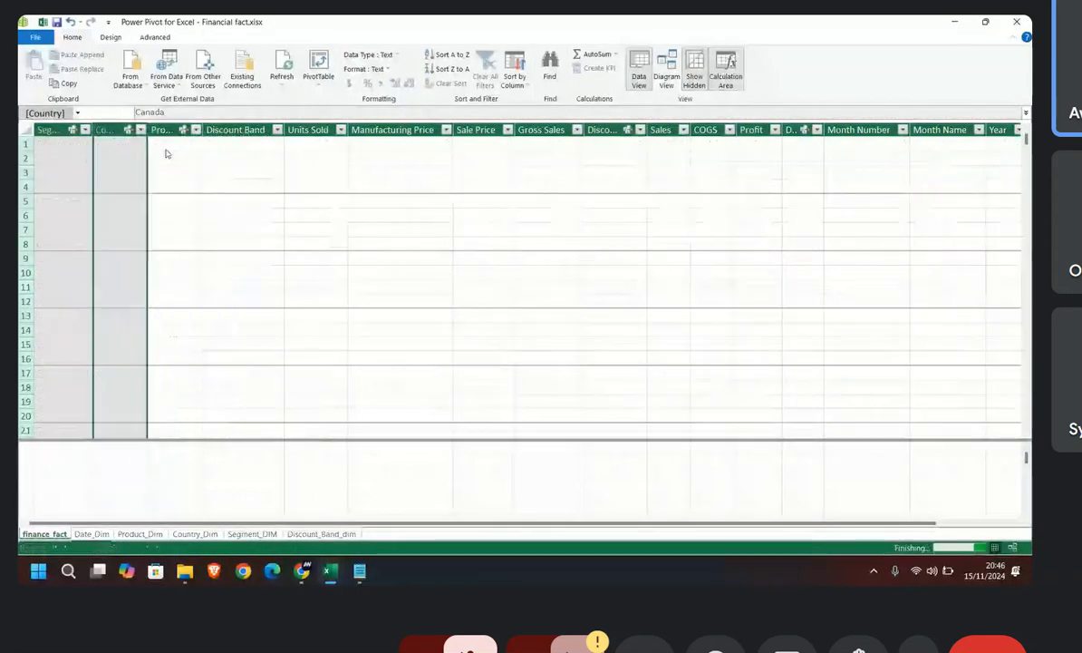
{"action": "right_click", "coordinate": [158, 131]}
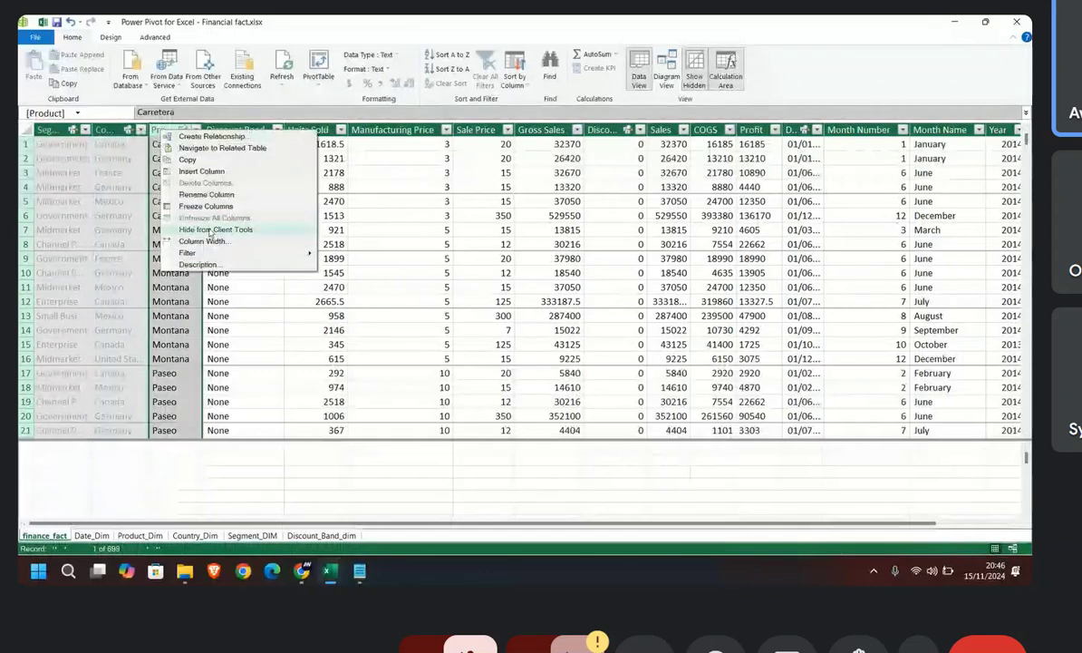
{"action": "left_click", "coordinate": [216, 229]}
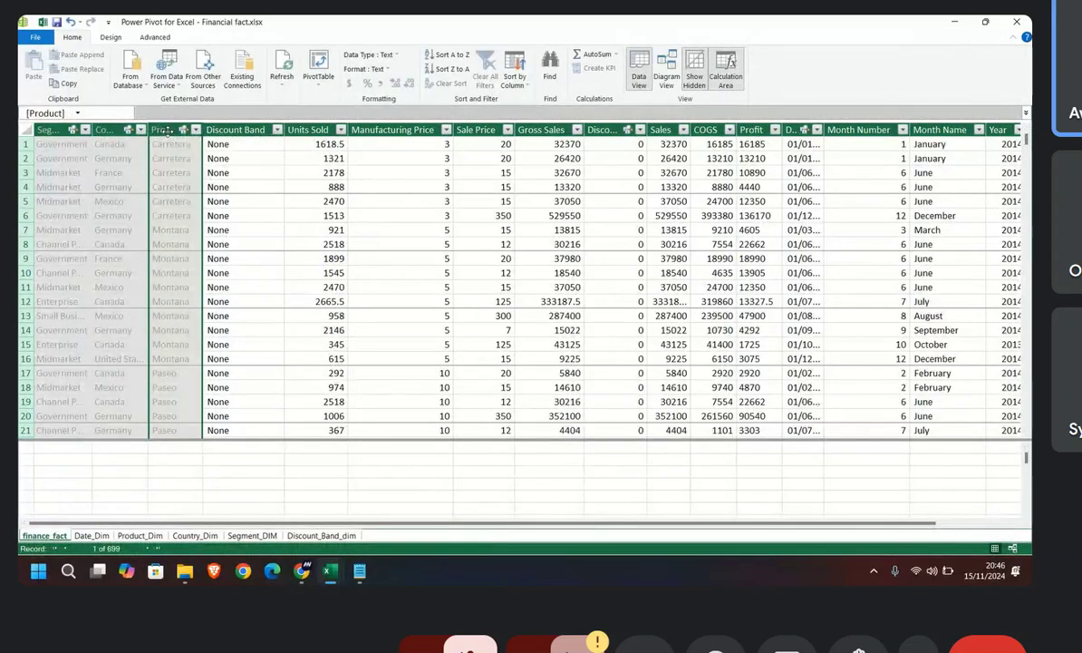
Step: Hide the Discount Band column of finance_fact from client tools
{"action": "right_click", "coordinate": [167, 132]}
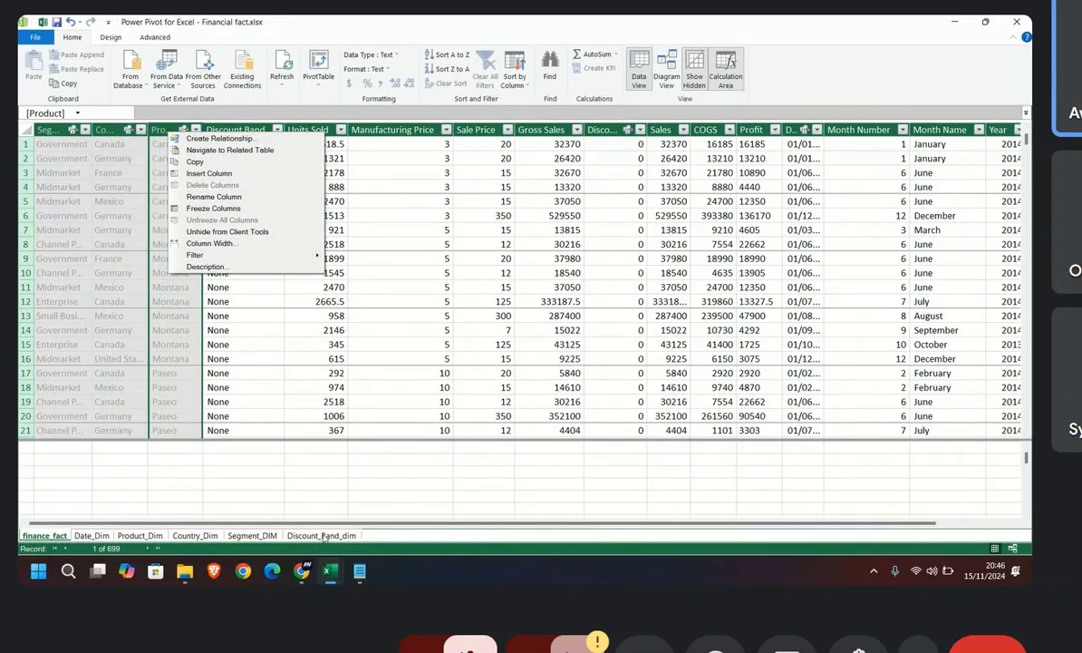
{"action": "left_click", "coordinate": [243, 372]}
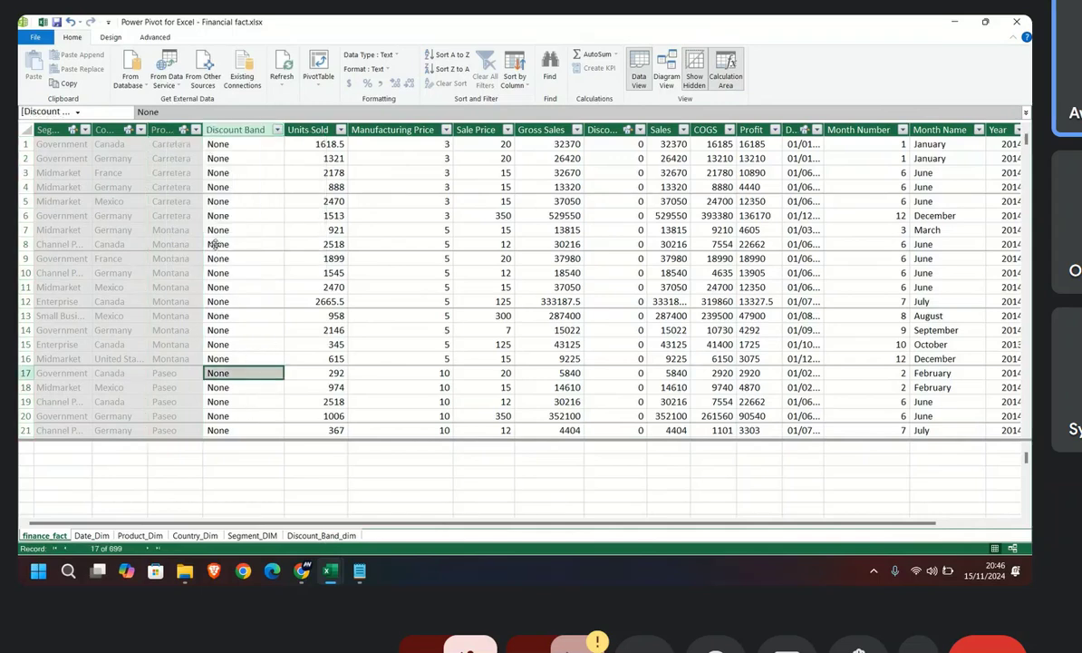
{"action": "right_click", "coordinate": [227, 129]}
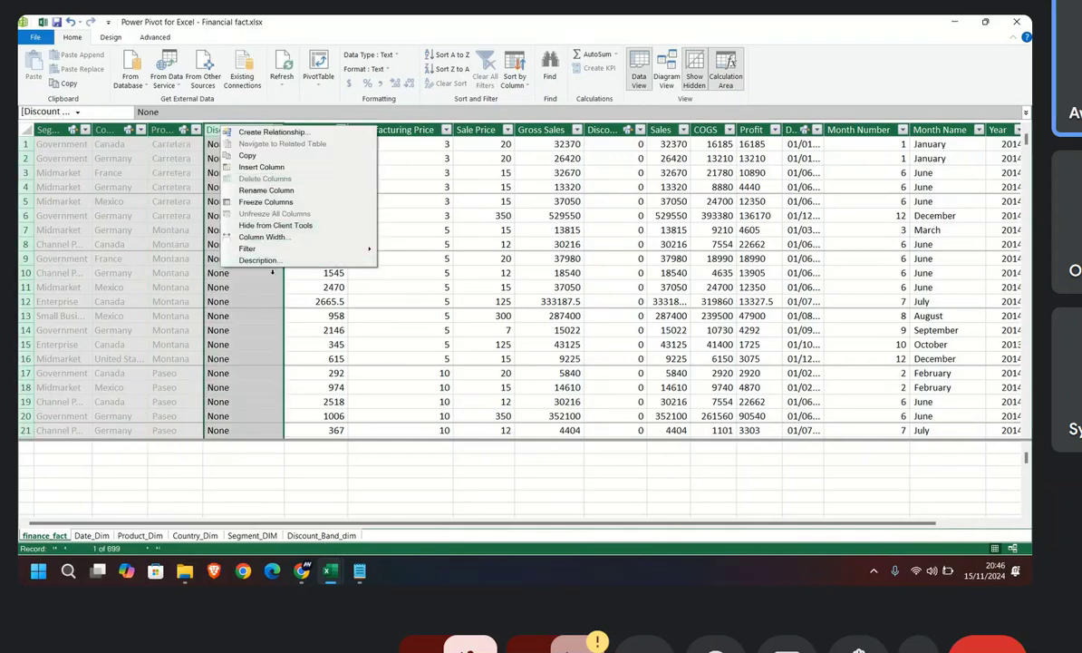
{"action": "left_click", "coordinate": [308, 211]}
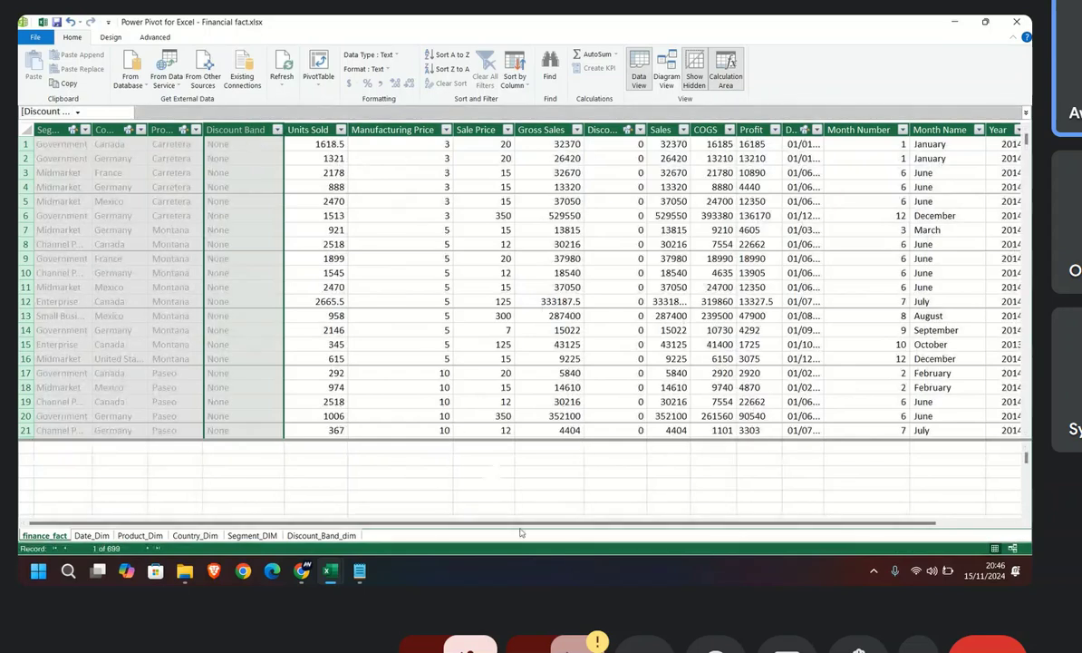
Step: Hide the Date column of finance_fact from client tools
{"action": "left_click_drag", "start_coordinate": [436, 528], "coordinate": [513, 528]}
{"action": "left_click", "coordinate": [716, 122]}
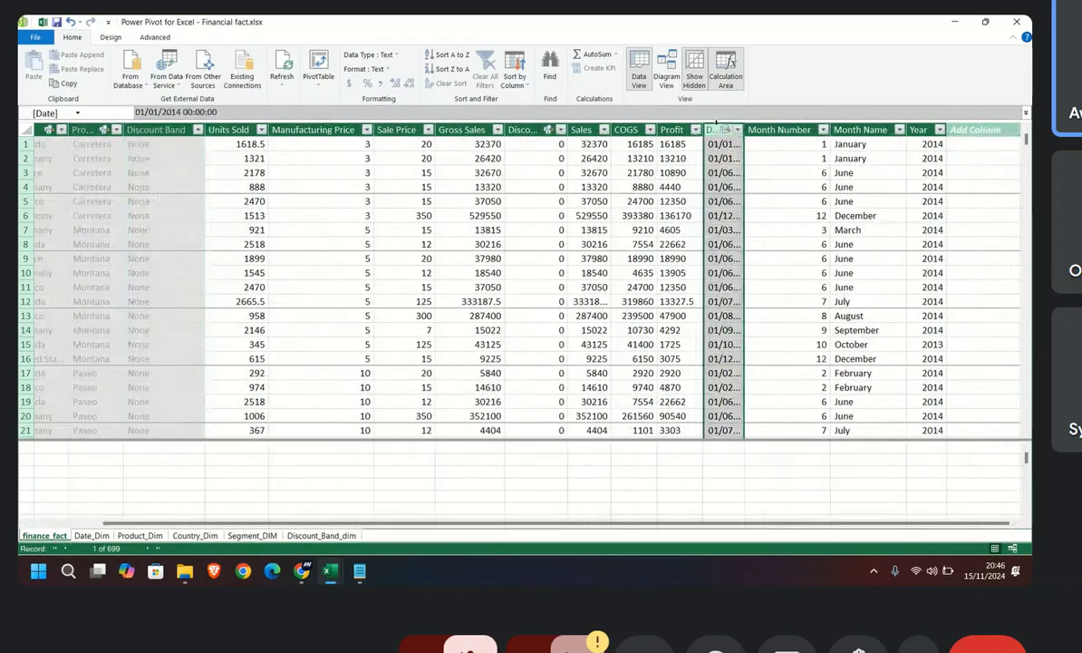
{"action": "right_click", "coordinate": [717, 128]}
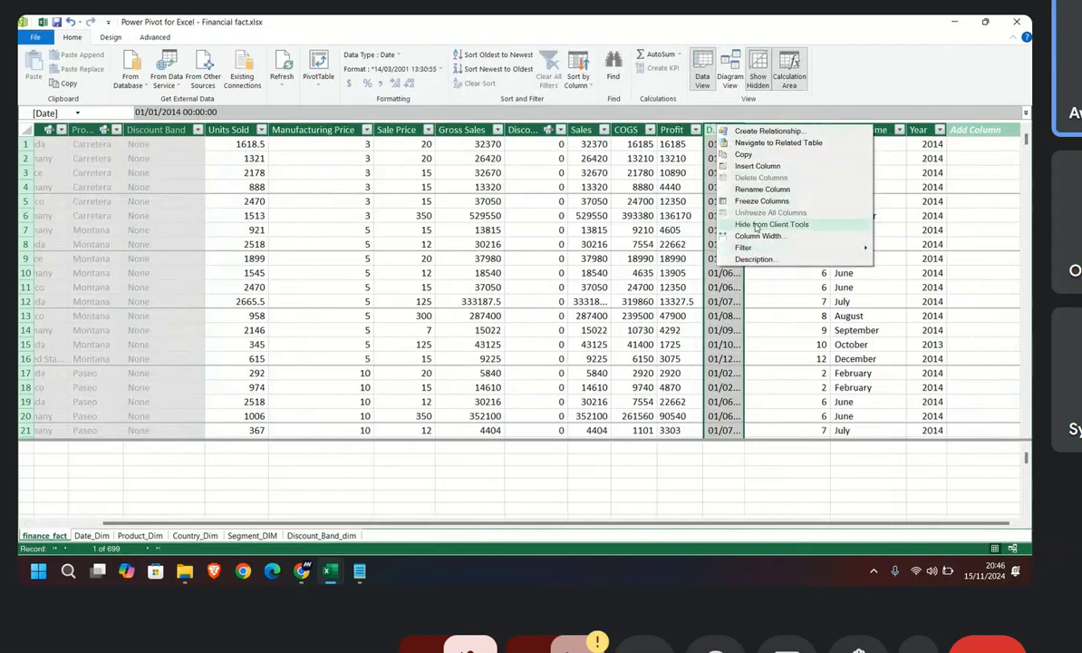
{"action": "left_click", "coordinate": [756, 226]}
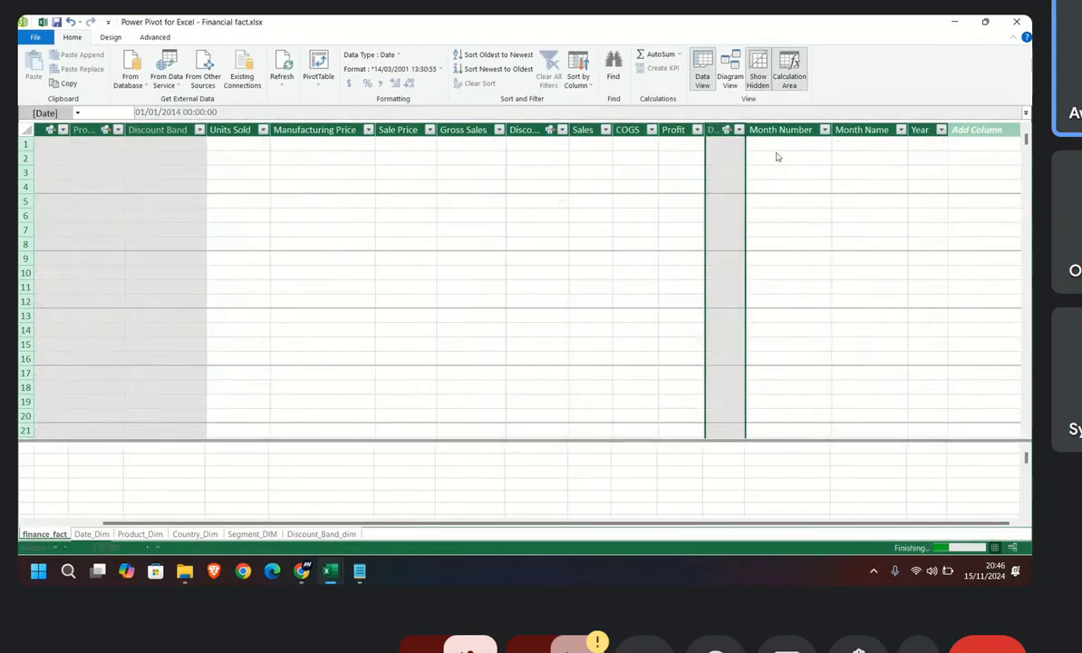
Step: Hide the Month Number, Month Name and Year columns of finance_fact from client tools together
{"action": "left_click", "coordinate": [775, 129]}
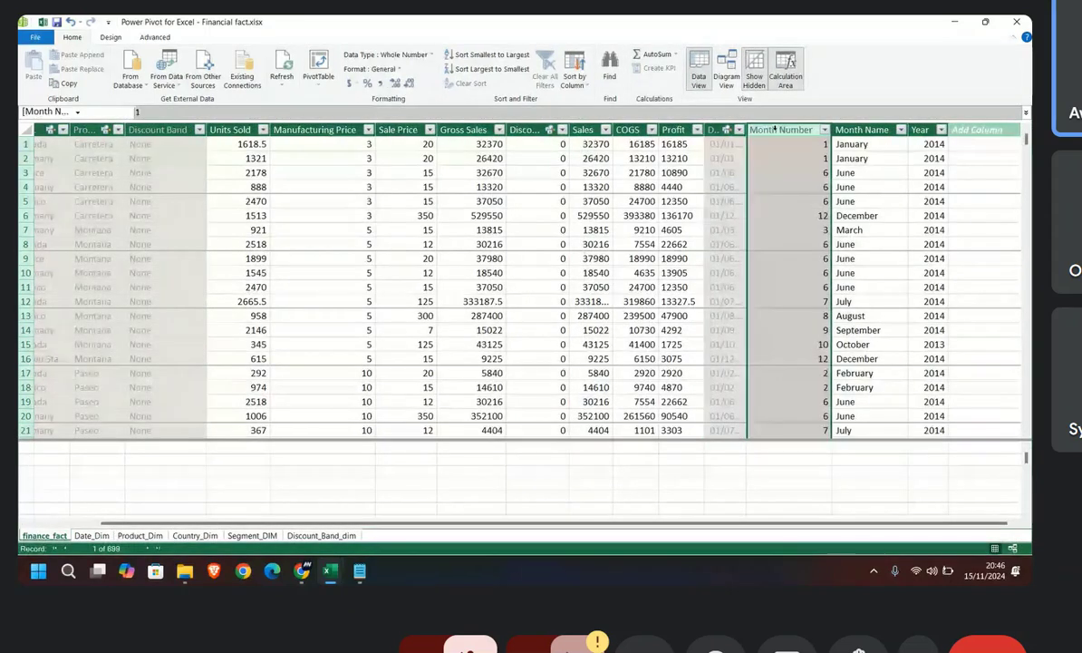
{"action": "left_click_drag", "start_coordinate": [775, 130], "coordinate": [920, 129]}
{"action": "right_click", "coordinate": [879, 135]}
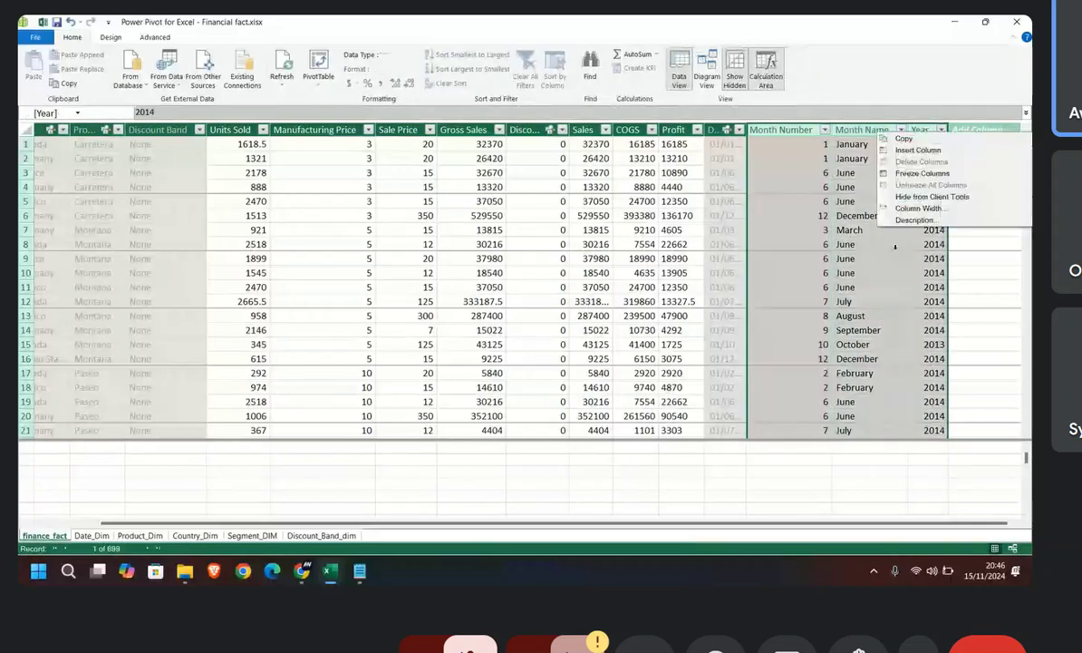
{"action": "left_click", "coordinate": [915, 197]}
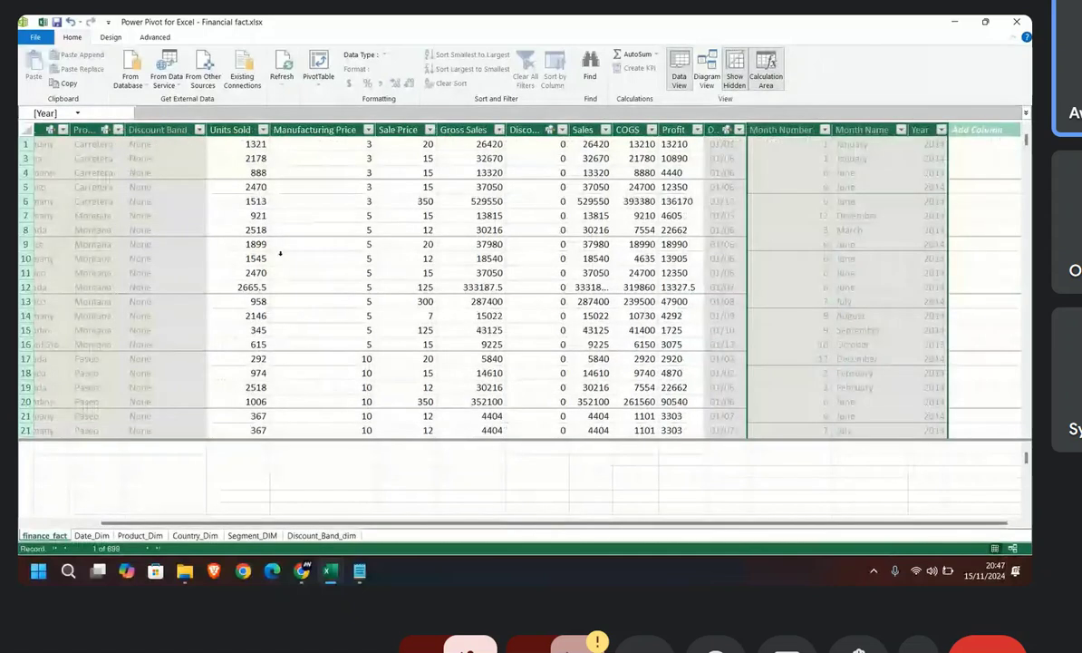
Step: Examine finance_fact's unhidden numeric columns one by one, from Units Sold through Manufacturing Price, Sale Price, Gross Sales and Discounts to Sales
{"action": "left_click", "coordinate": [235, 130]}
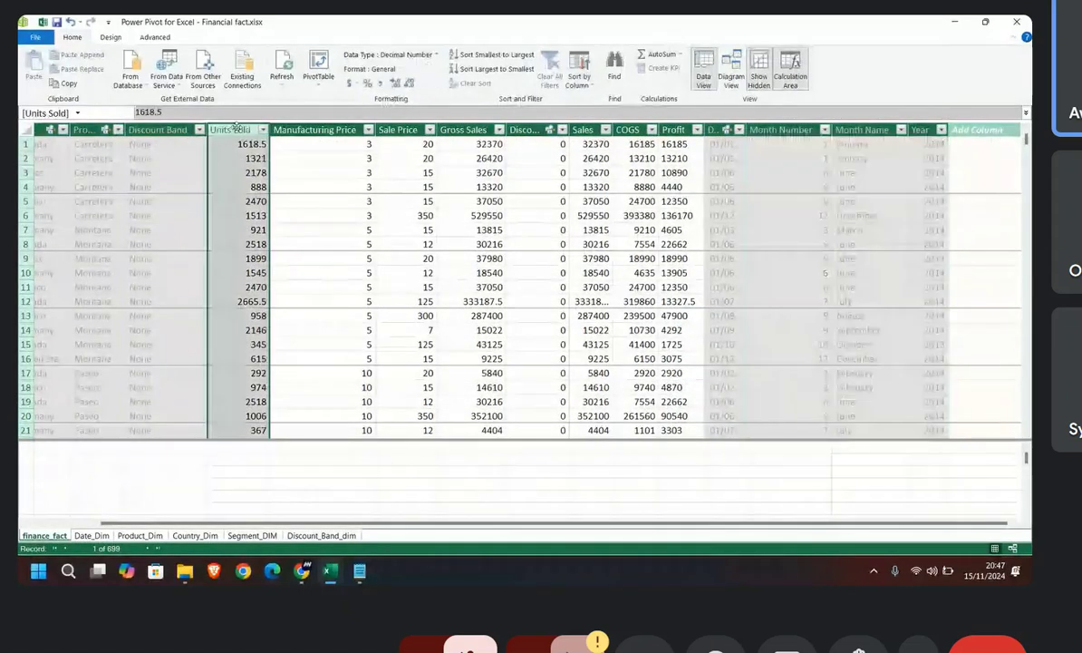
{"action": "key", "text": "Right"}
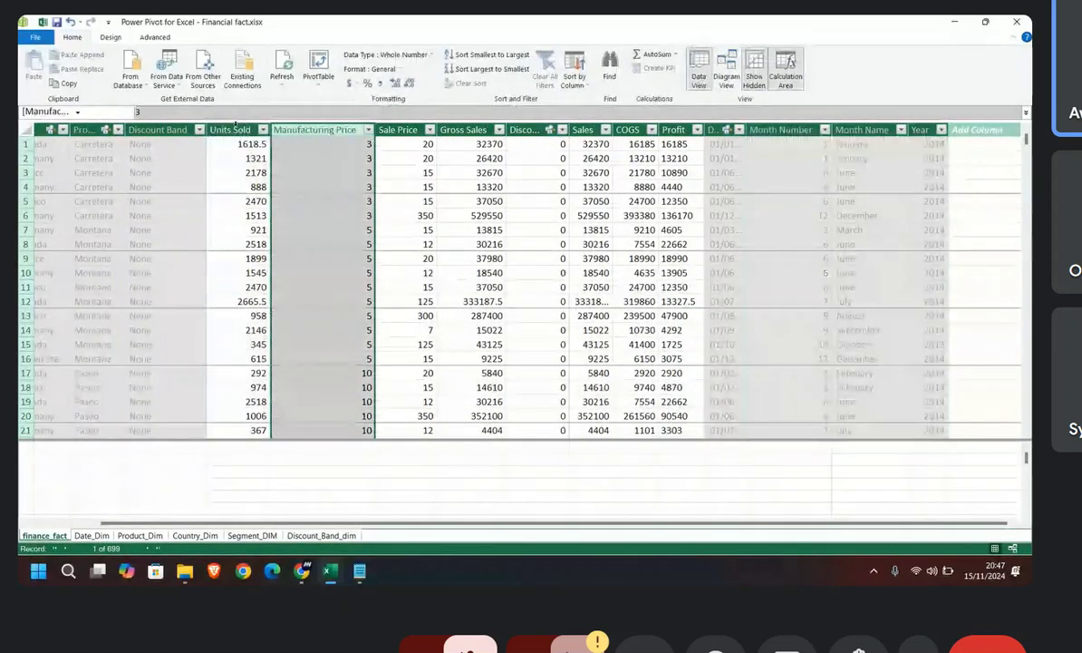
{"action": "left_click", "coordinate": [236, 127]}
{"action": "left_click", "coordinate": [337, 131]}
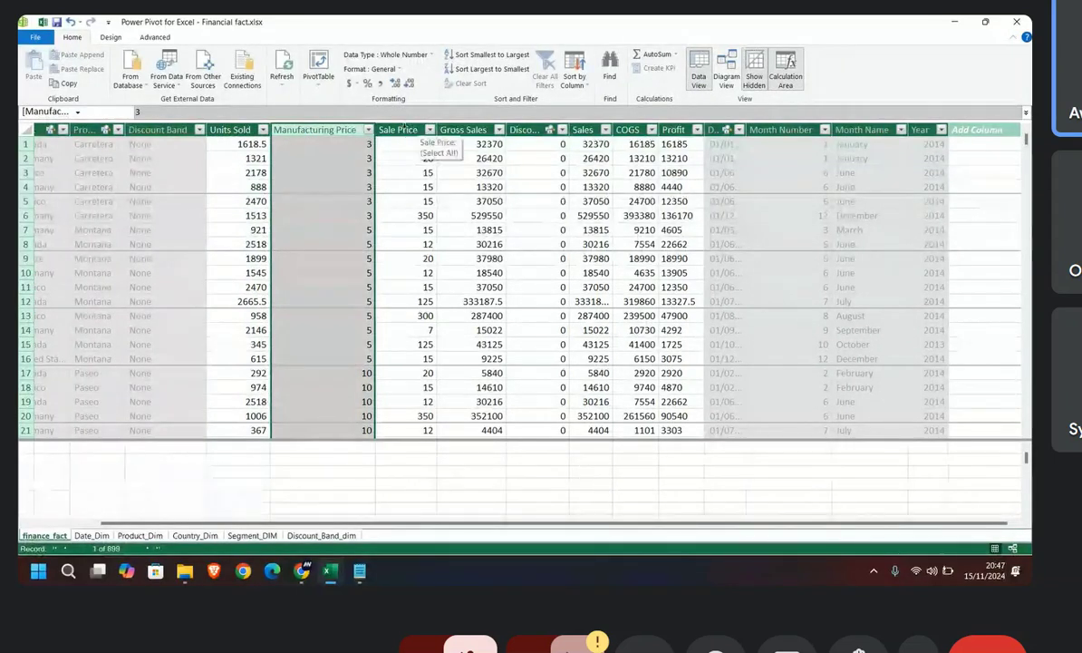
{"action": "left_click", "coordinate": [399, 130]}
{"action": "left_click", "coordinate": [451, 132]}
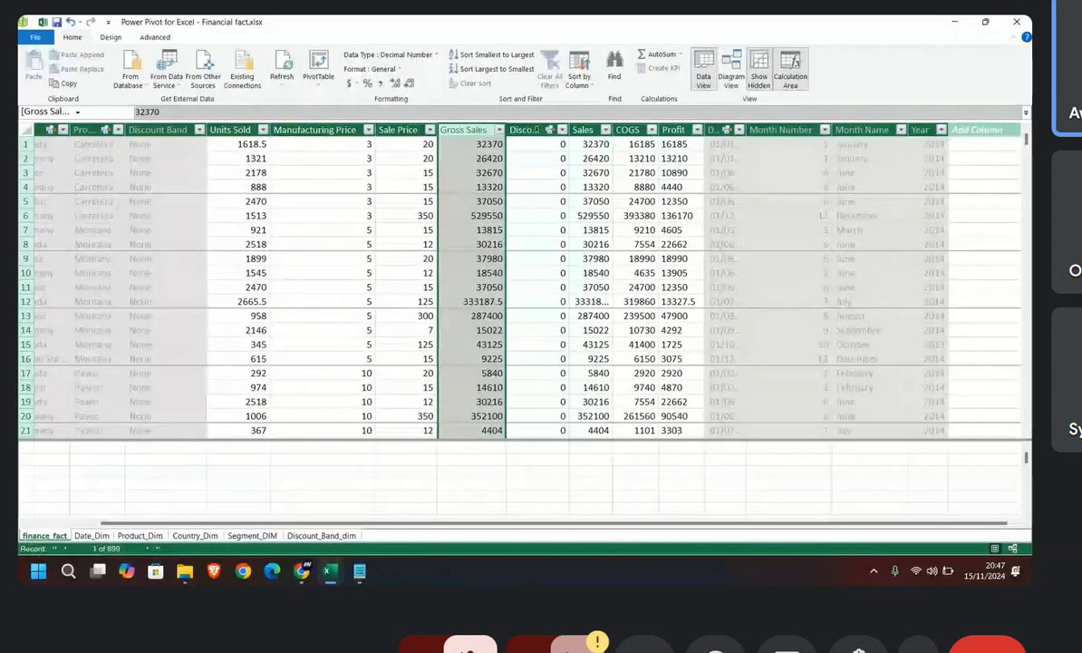
{"action": "left_click", "coordinate": [535, 130]}
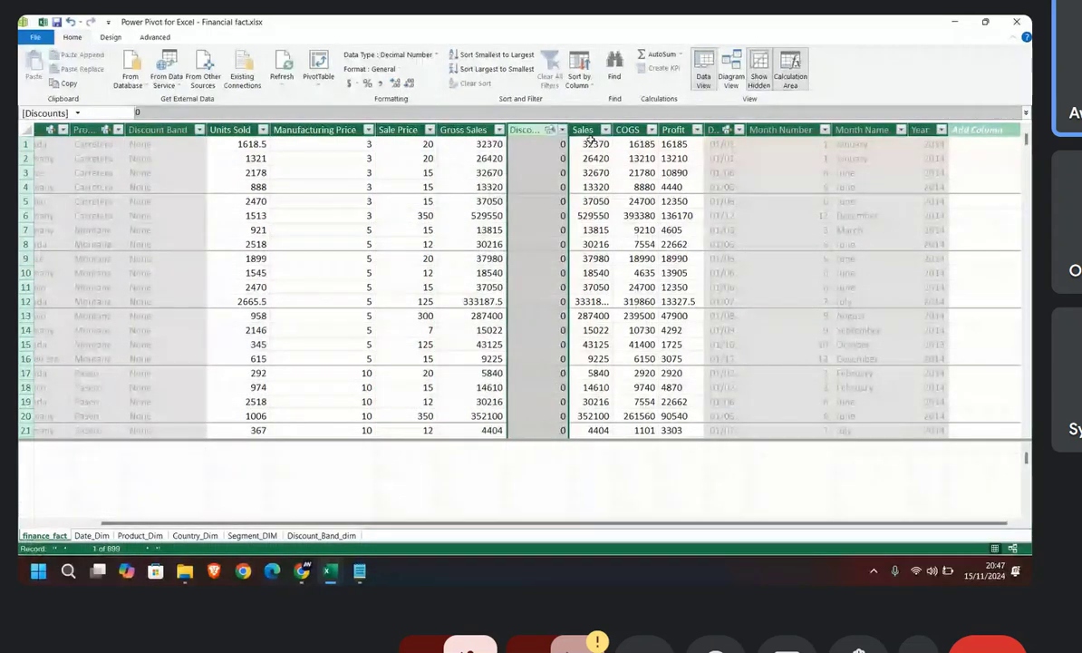
{"action": "left_click", "coordinate": [584, 131]}
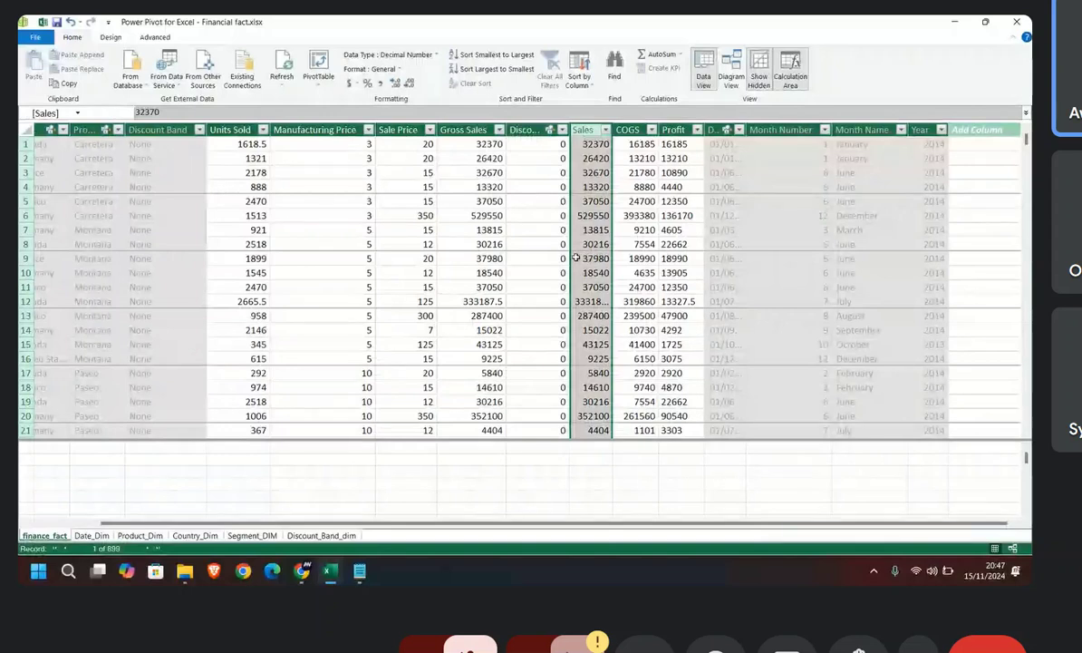
Step: Widen finance_fact's Gross Sales column slightly and review the COGS and Profit values down the rows
{"action": "left_click_drag", "start_coordinate": [504, 131], "coordinate": [524, 132]}
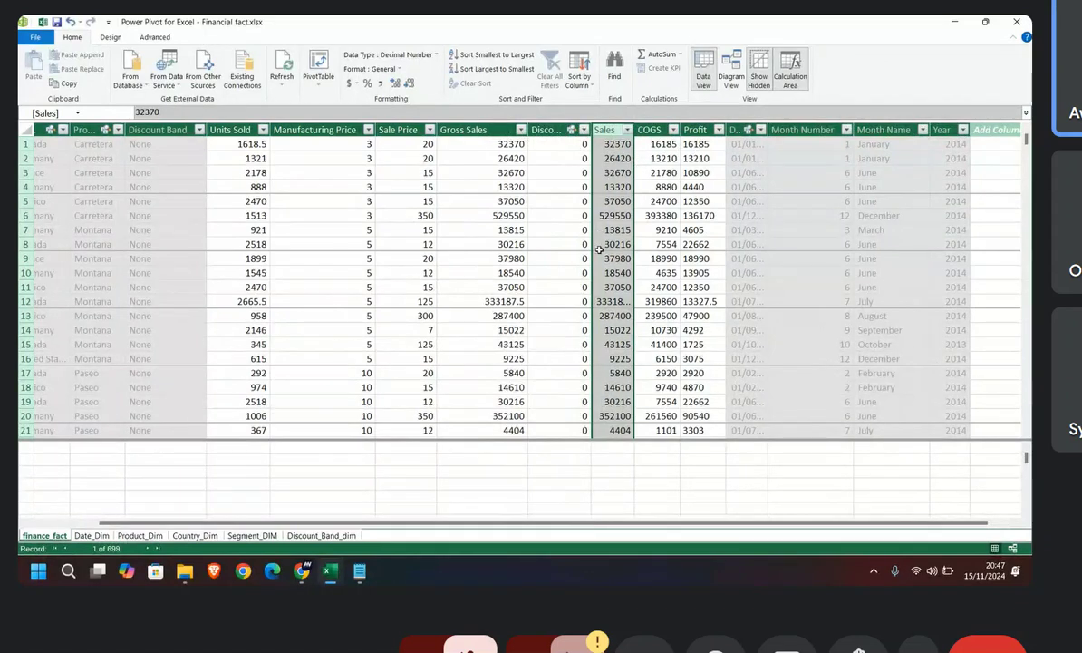
{"action": "scroll", "coordinate": [599, 249], "scroll_direction": "down", "scroll_amount": 1}
{"action": "scroll", "coordinate": [600, 249], "scroll_direction": "up", "scroll_amount": 1}
{"action": "left_click", "coordinate": [666, 143]}
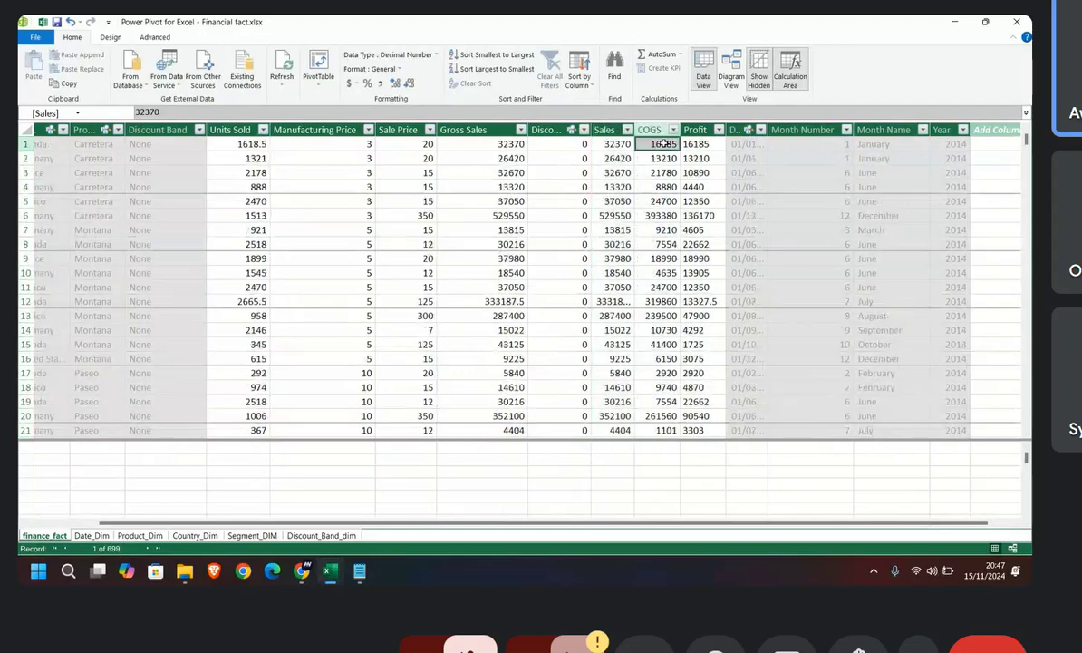
{"action": "key", "text": "Right"}
{"action": "scroll", "coordinate": [525, 361], "scroll_direction": "down", "scroll_amount": 2}
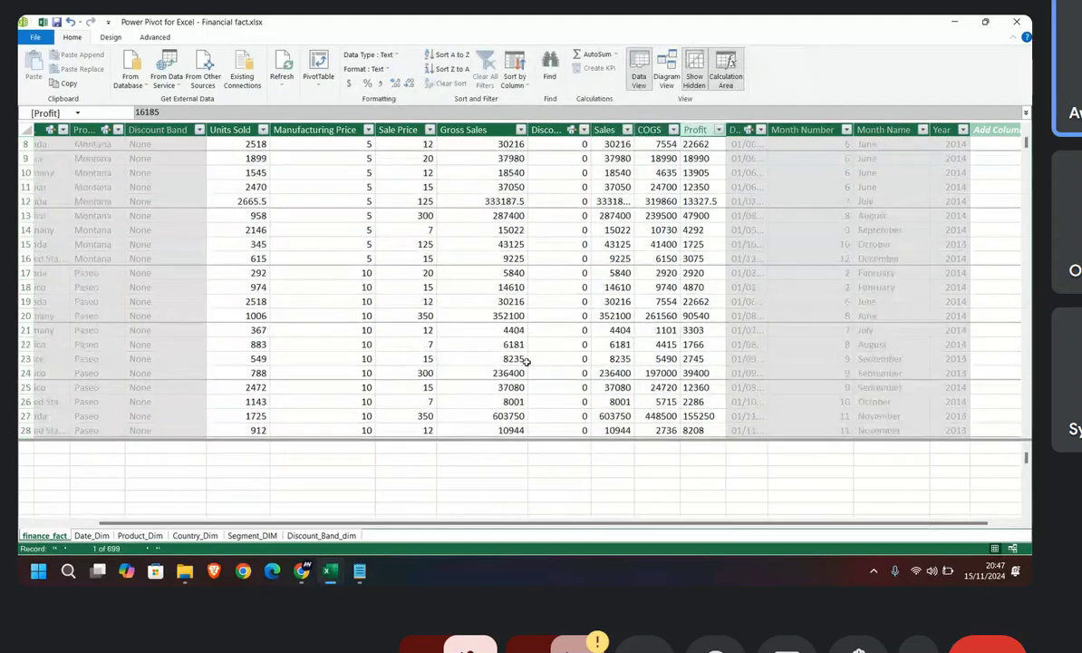
{"action": "scroll", "coordinate": [526, 361], "scroll_direction": "down", "scroll_amount": 2}
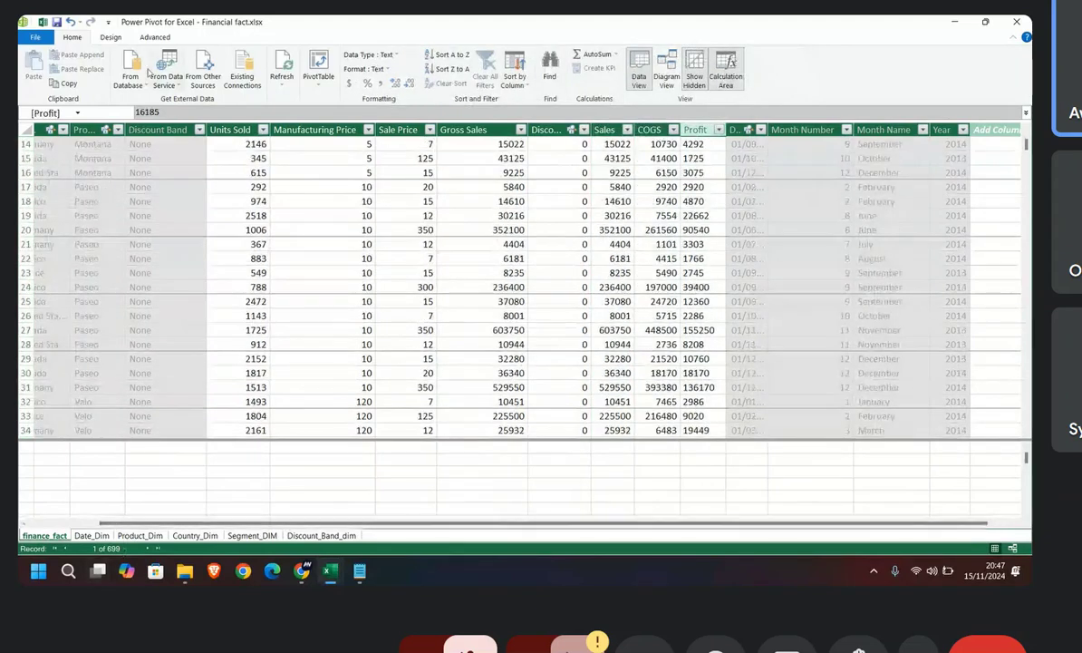
{"action": "scroll", "coordinate": [570, 399], "scroll_direction": "up", "scroll_amount": 4}
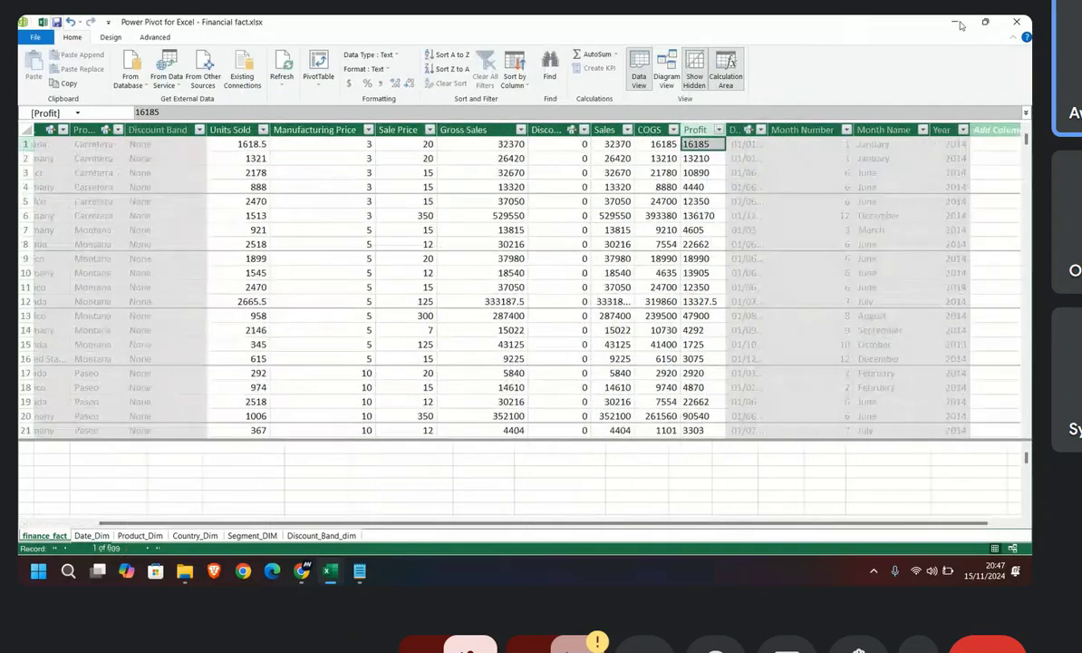
Step: Switch to the Excel workbook and check which finance_fact fields the PivotTable field list offers, collapsing the table again when done
{"action": "key", "text": "alt+Tab"}
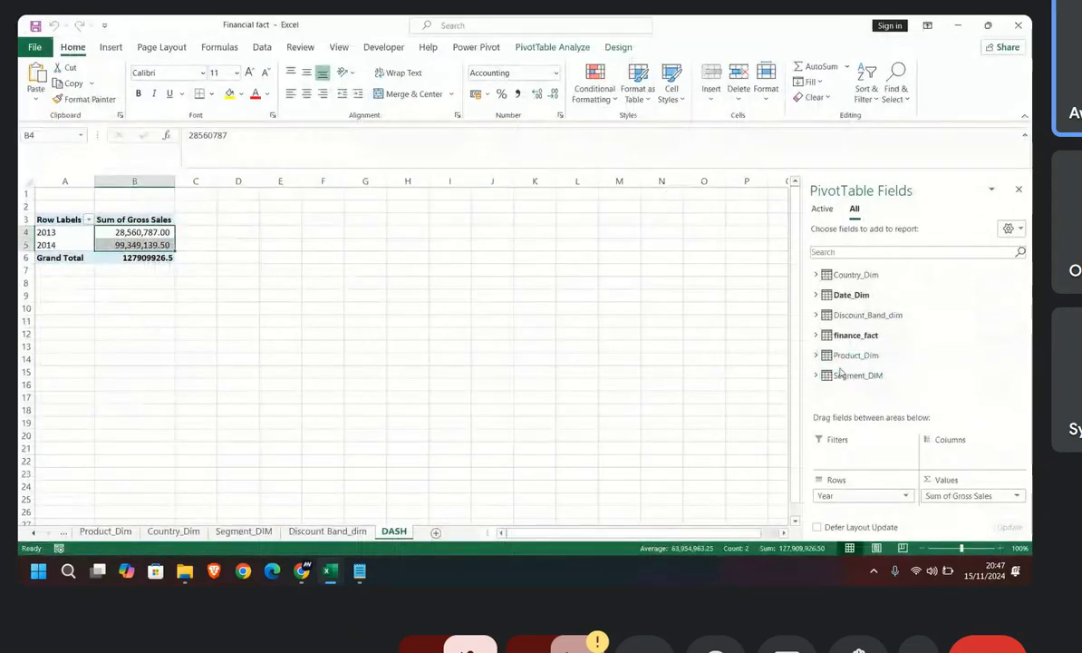
{"action": "left_click", "coordinate": [817, 335]}
{"action": "scroll", "coordinate": [838, 349], "scroll_direction": "down", "scroll_amount": 3}
{"action": "scroll", "coordinate": [842, 354], "scroll_direction": "up", "scroll_amount": 3}
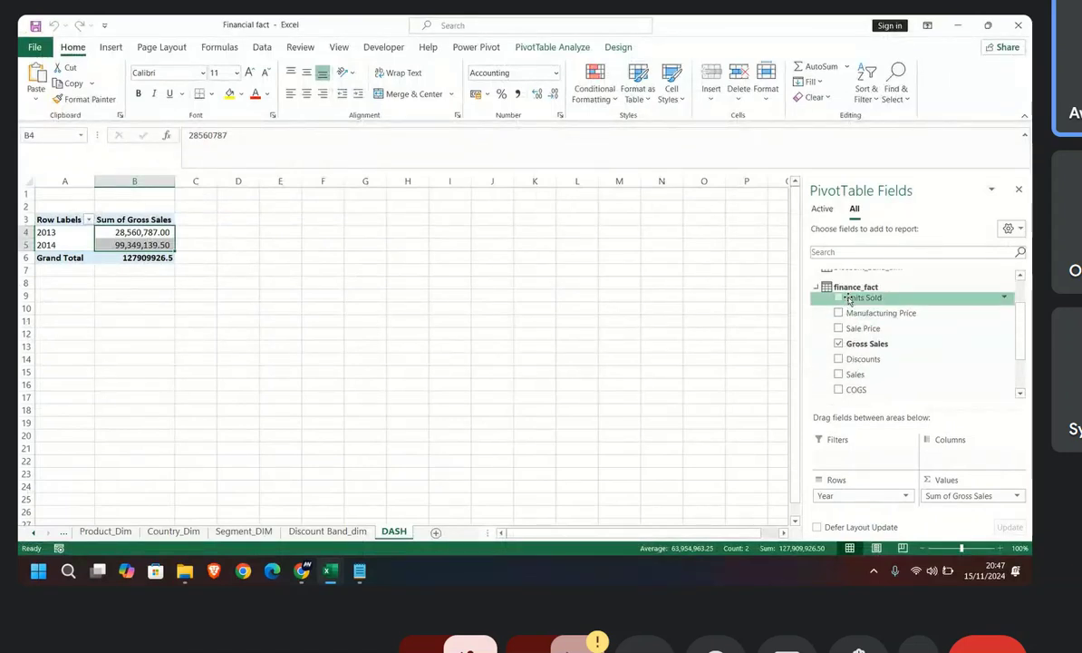
{"action": "left_click", "coordinate": [817, 287]}
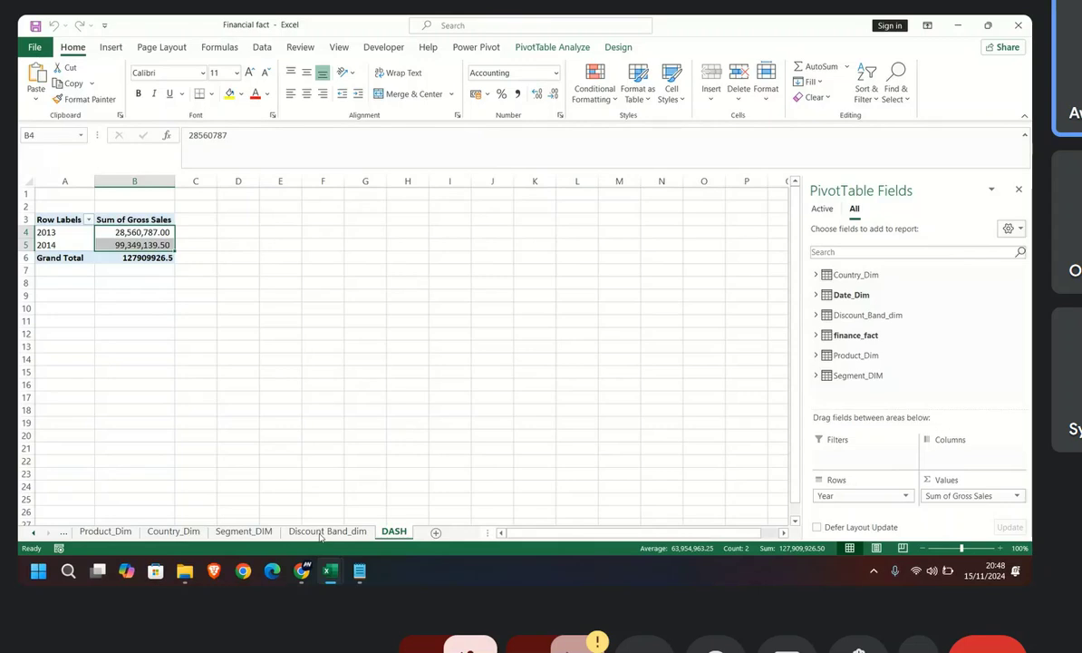
Step: Return to the Power Pivot window and look over the rows of the finance_fact table
{"action": "mouse_move", "coordinate": [330, 570]}
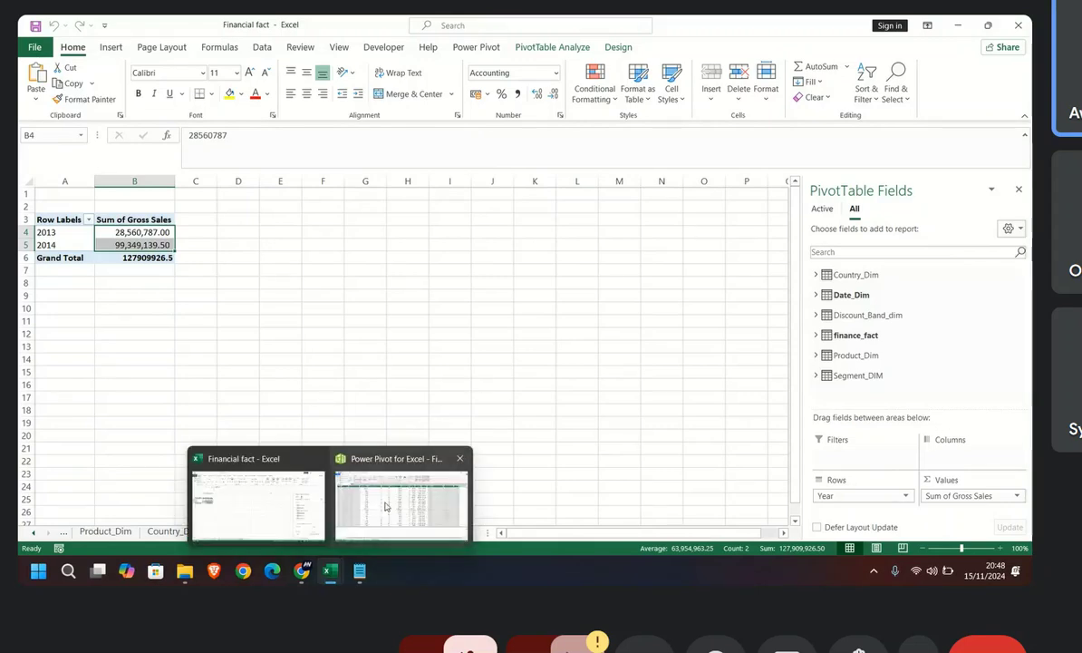
{"action": "left_click", "coordinate": [367, 467]}
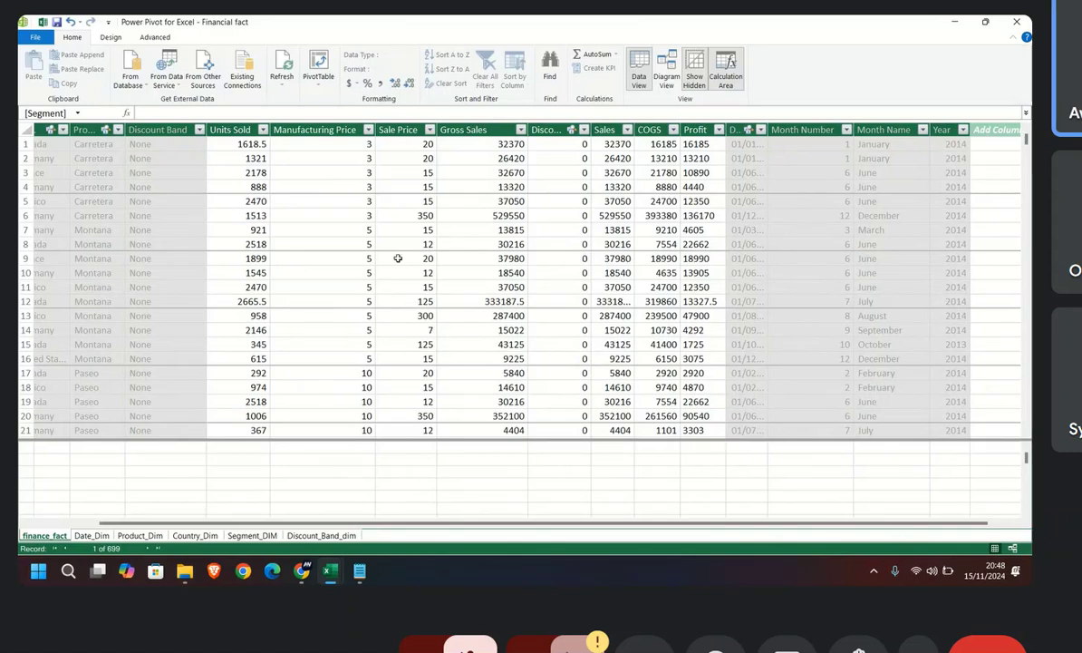
{"action": "scroll", "coordinate": [237, 438], "scroll_direction": "down", "scroll_amount": 1}
{"action": "scroll", "coordinate": [267, 417], "scroll_direction": "up", "scroll_amount": 1}
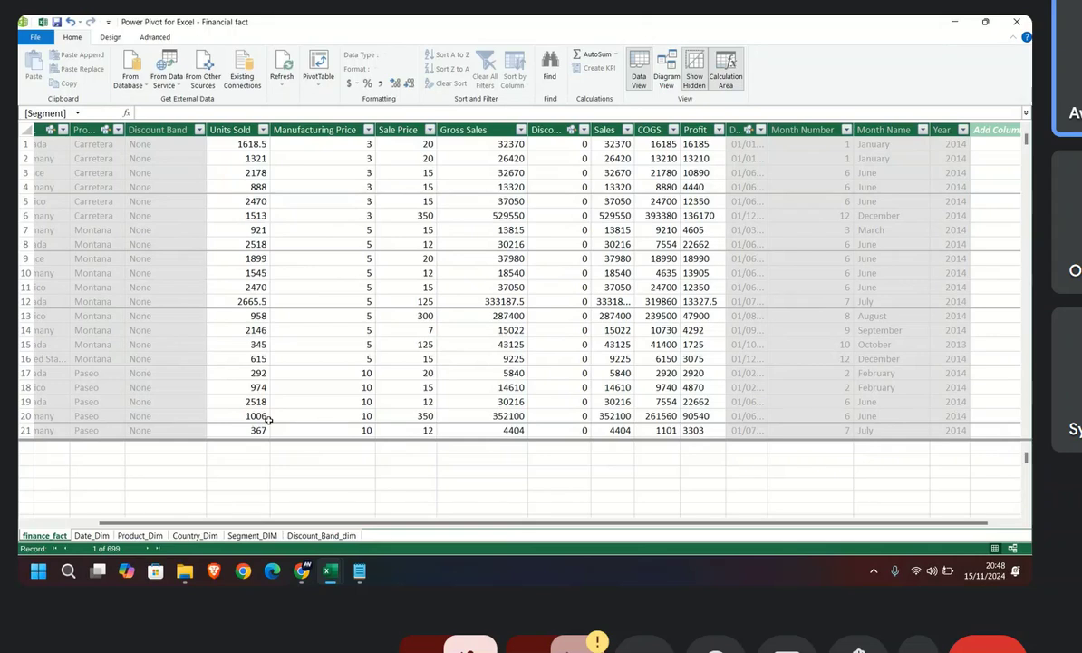
Step: Enter a measure formula that sums the COGS column in the first calculation-area cell of finance_fact
{"action": "left_click", "coordinate": [196, 114]}
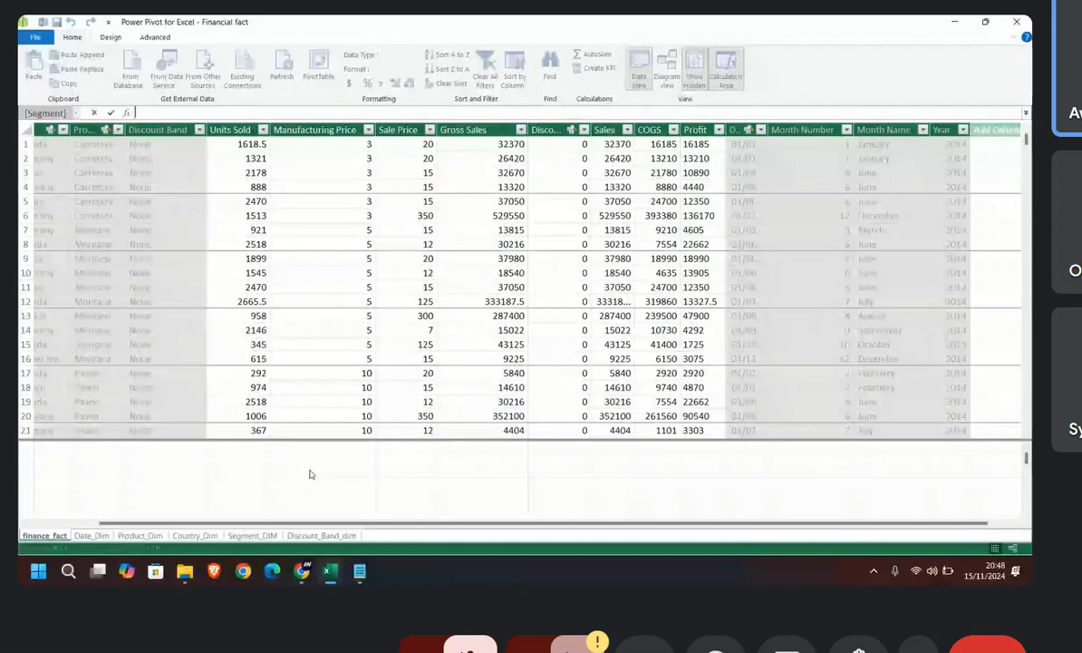
{"action": "type", "text": "="}
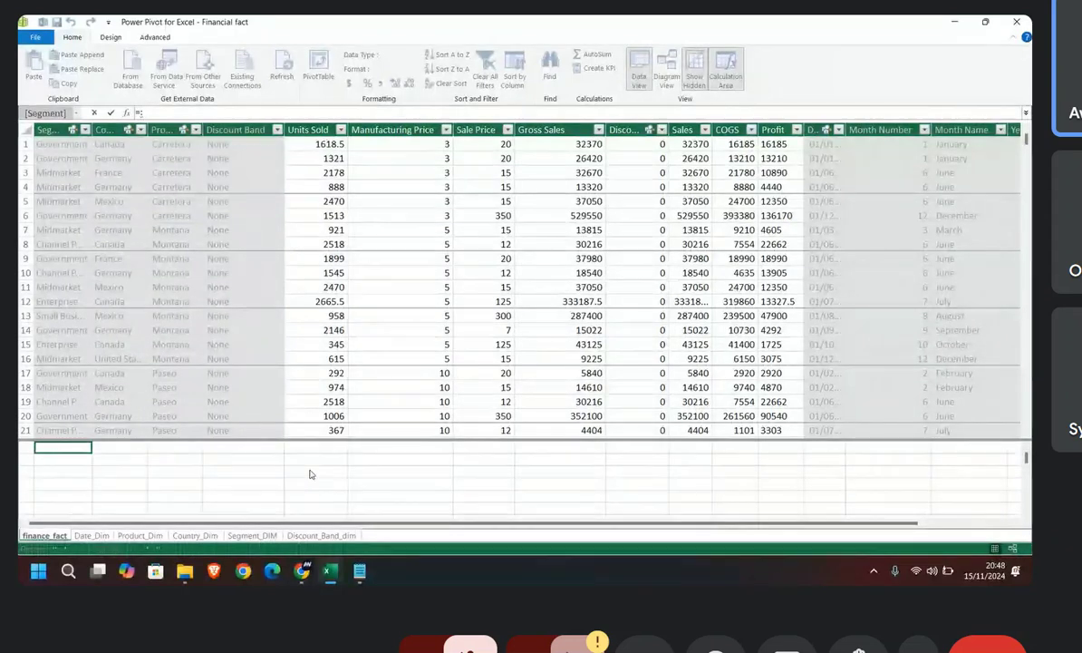
{"action": "type", "text": "SU"}
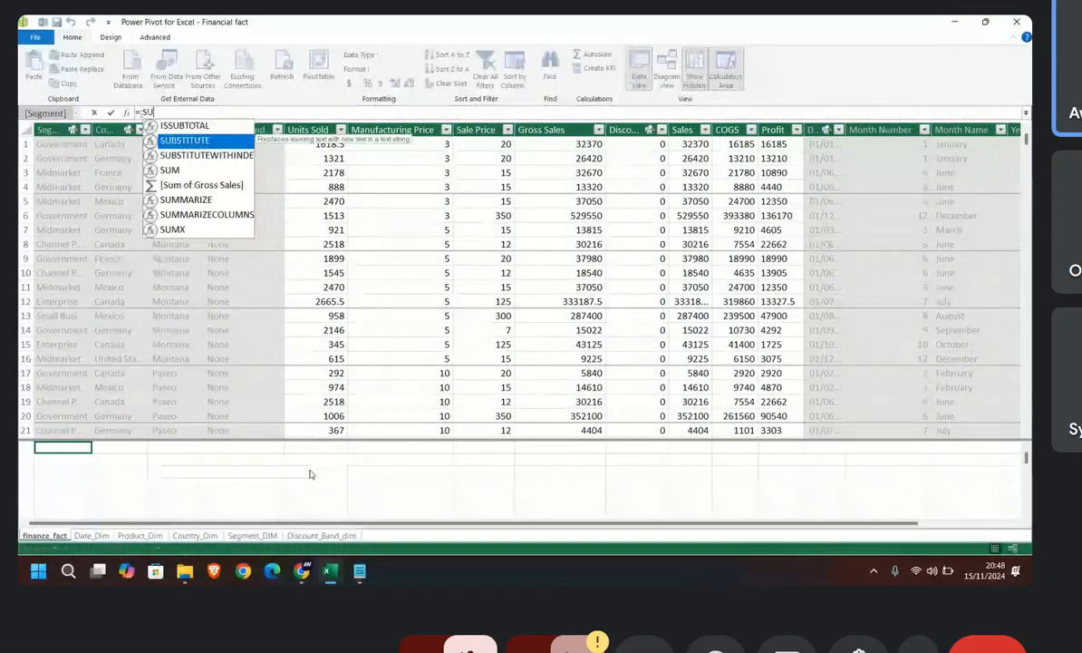
{"action": "type", "text": "M"}
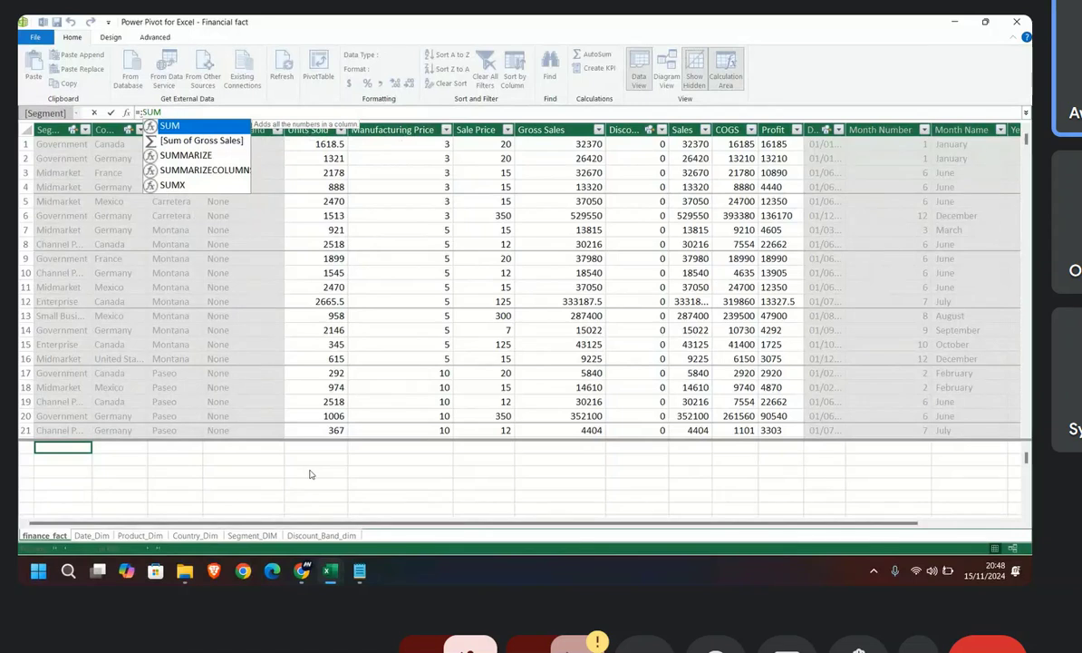
{"action": "type", "text": "("}
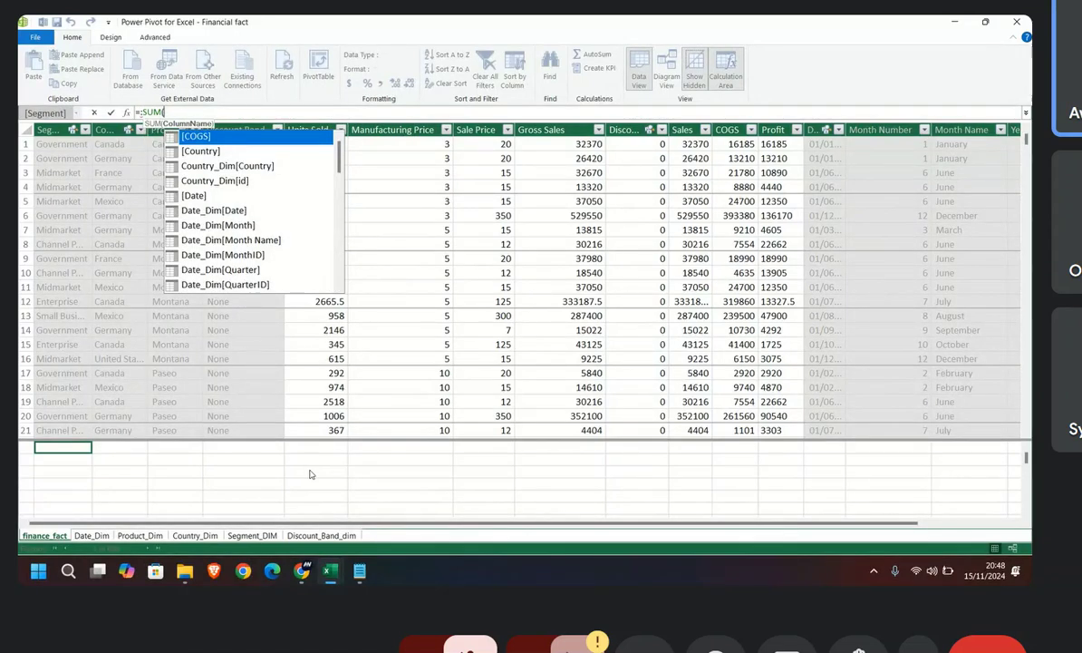
{"action": "double_click", "coordinate": [195, 136]}
{"action": "type", "text": ")"}
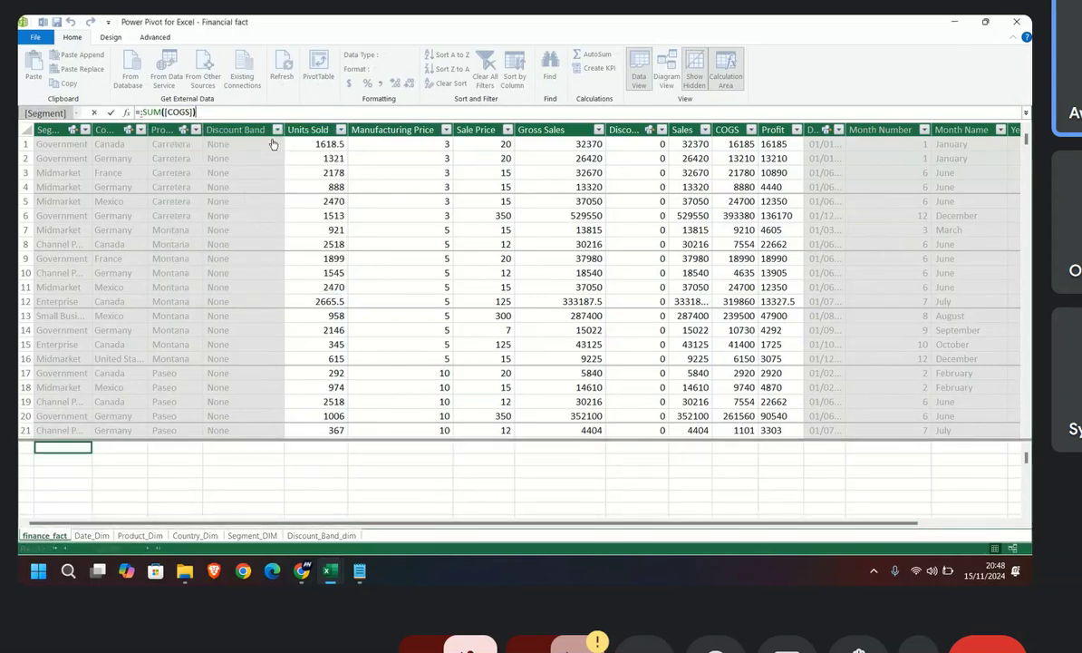
{"action": "key", "text": "Return"}
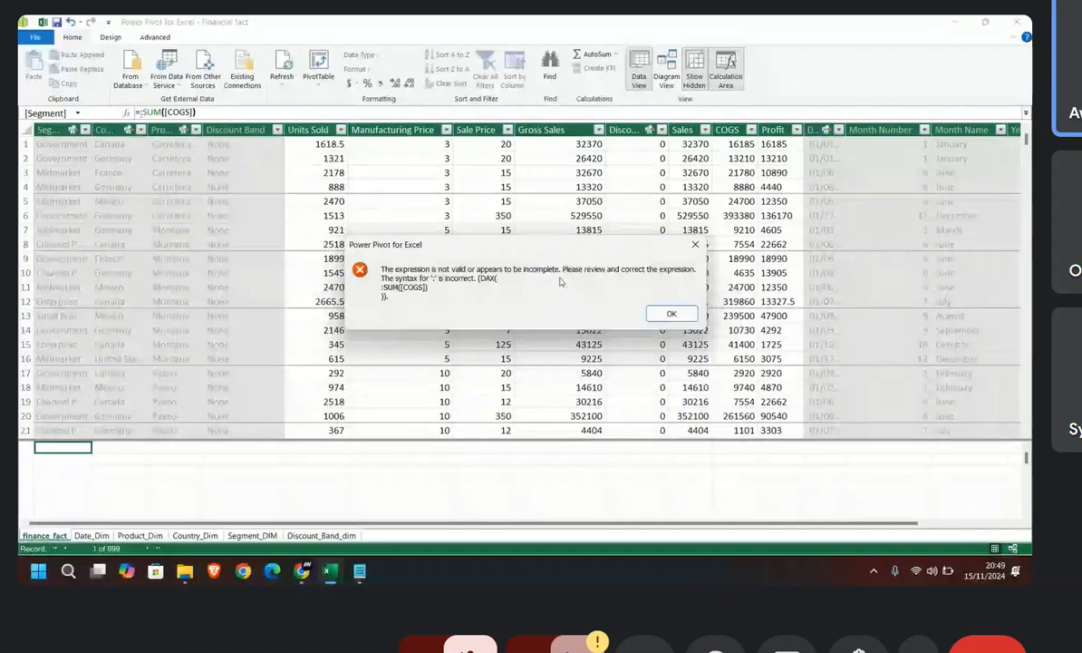
{"action": "left_click", "coordinate": [671, 313]}
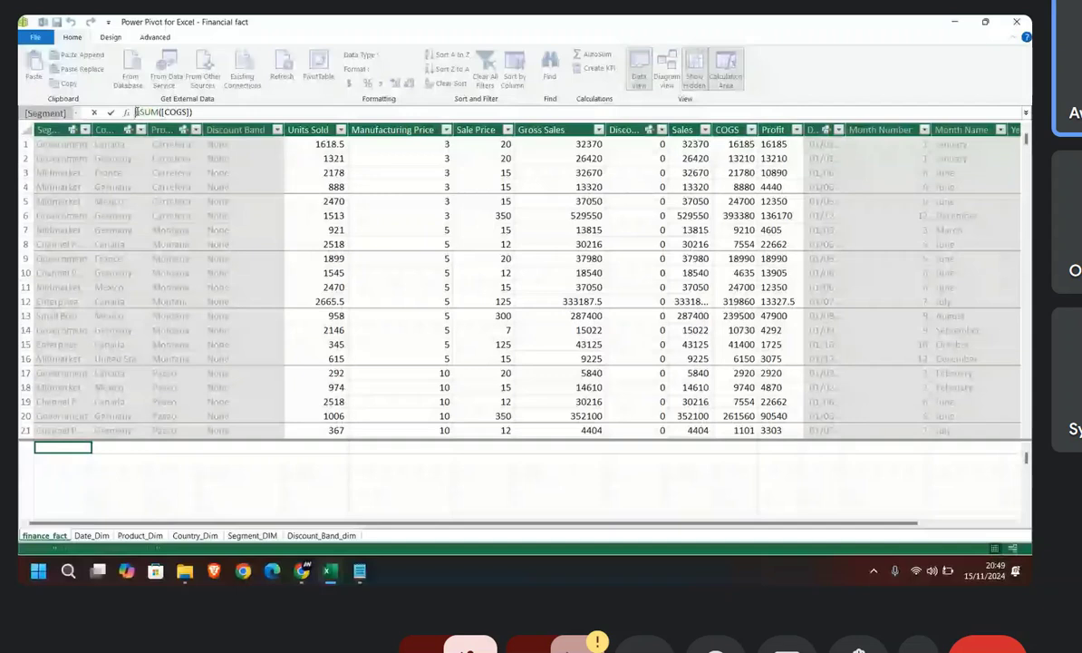
Step: Name the measure SUM OF COGS by completing its formula as SUM OF COGS:=SUM([COGS])
{"action": "type", "text": "SUM "}
{"action": "type", "text": "OF C"}
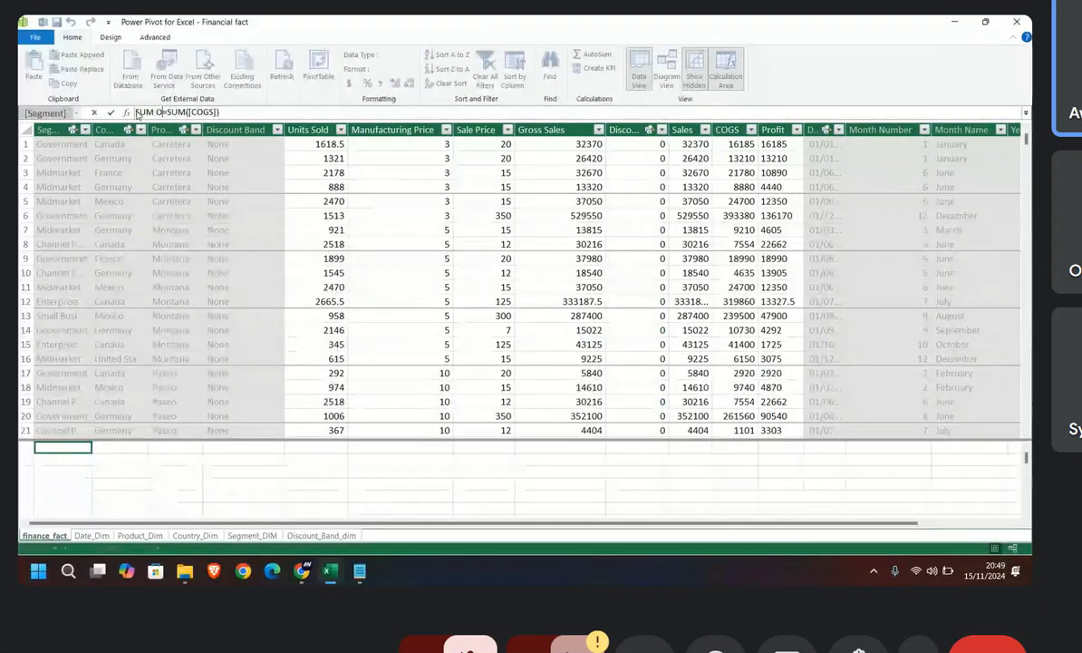
{"action": "type", "text": "O"}
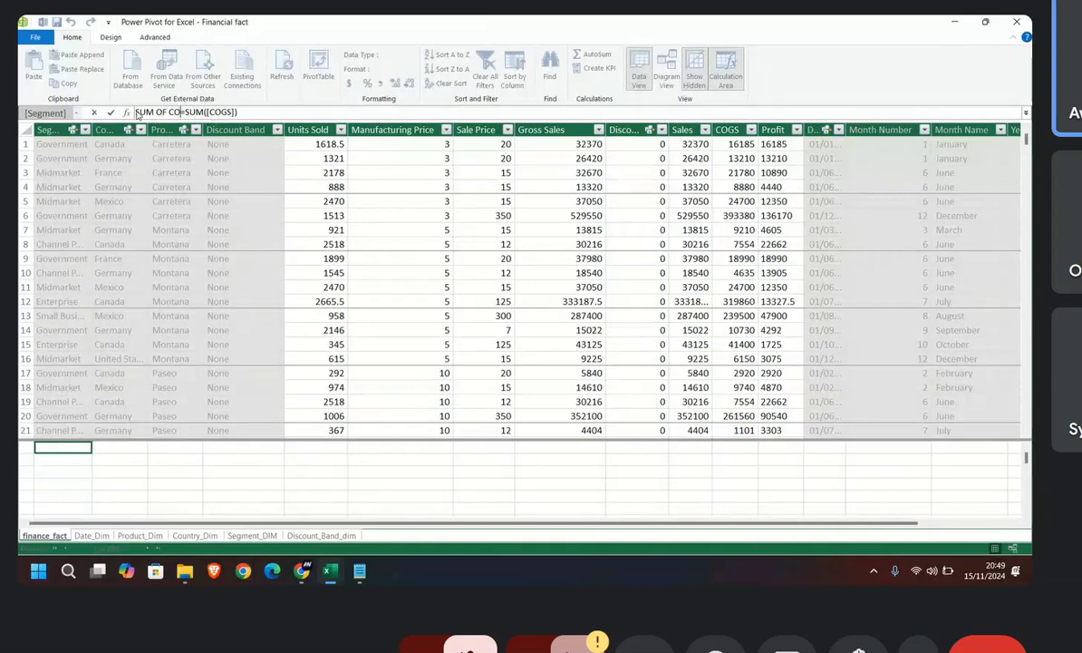
{"action": "type", "text": "GS:"}
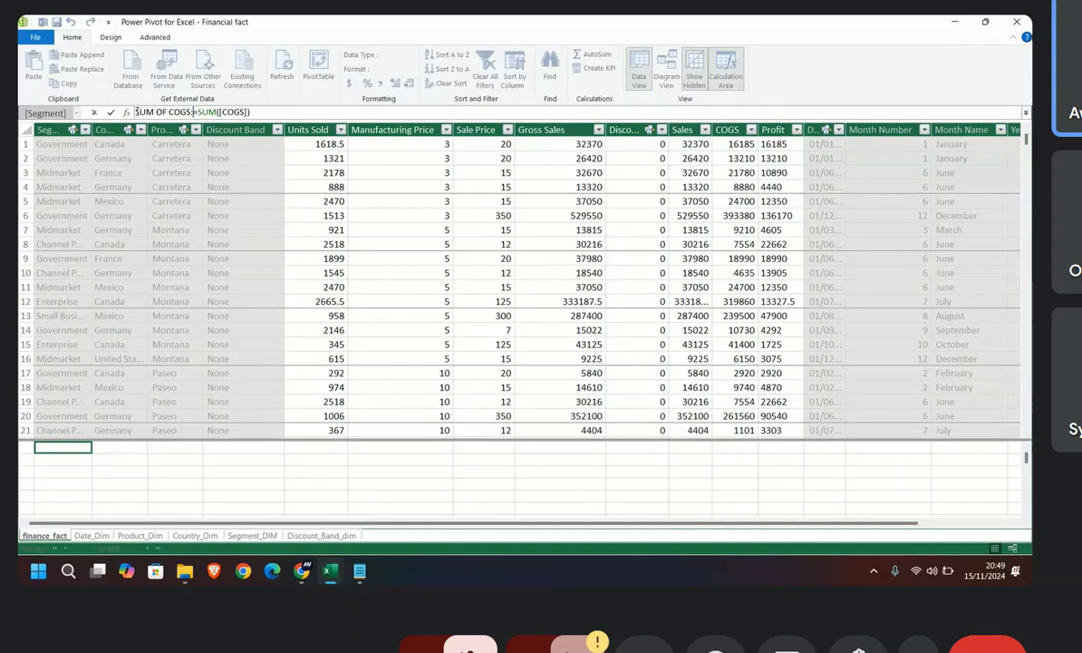
{"action": "key", "text": "Return"}
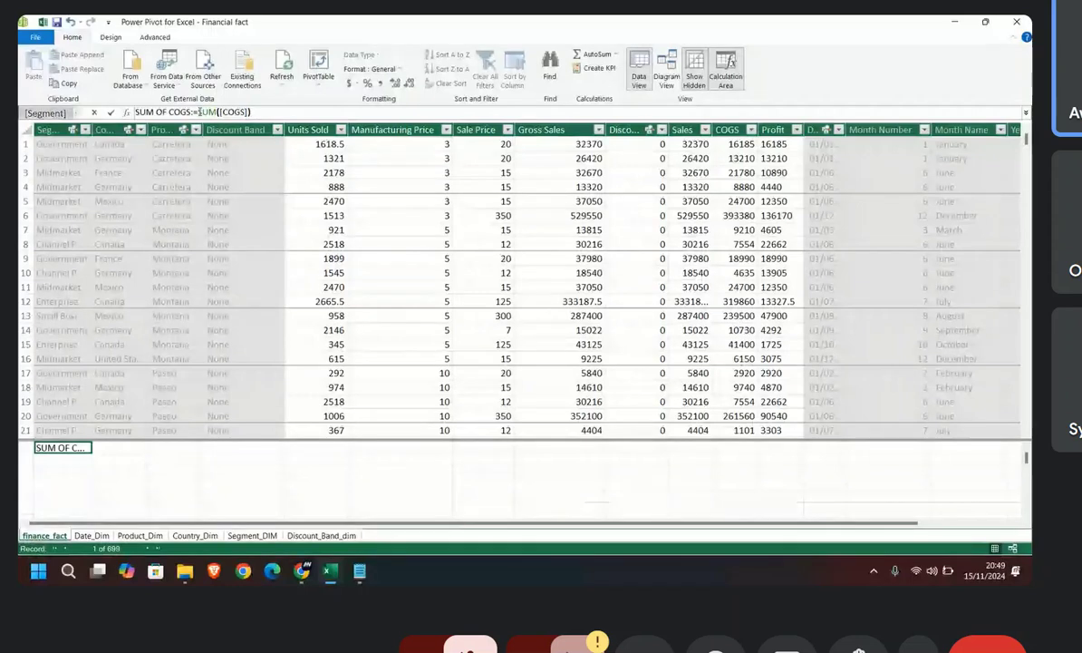
{"action": "left_click_drag", "start_coordinate": [249, 112], "coordinate": [197, 111]}
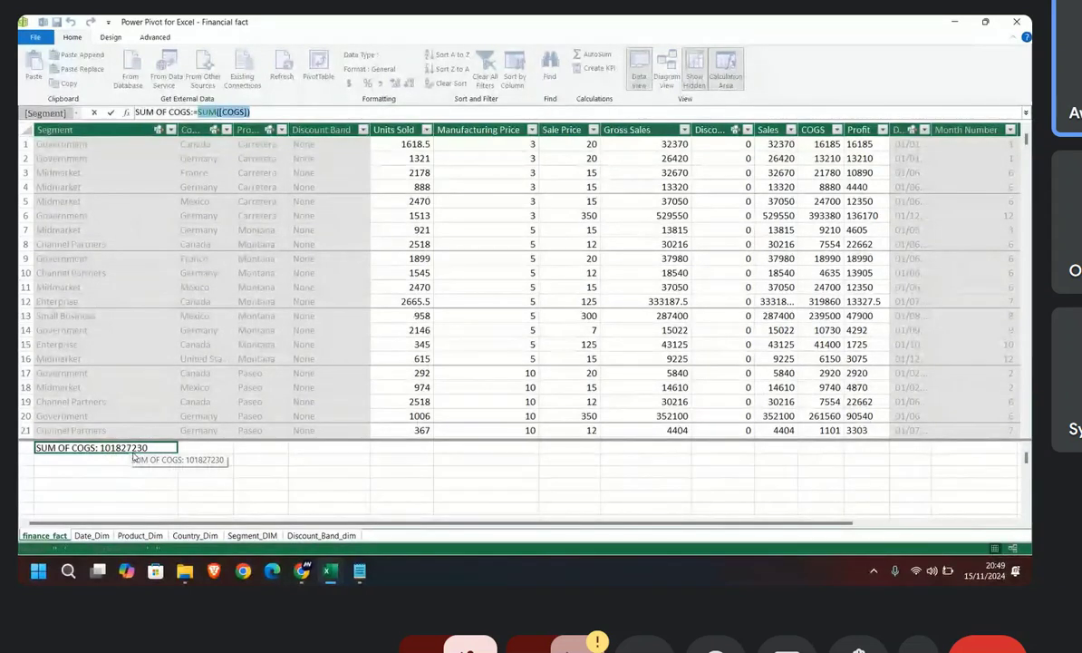
{"action": "left_click", "coordinate": [636, 129]}
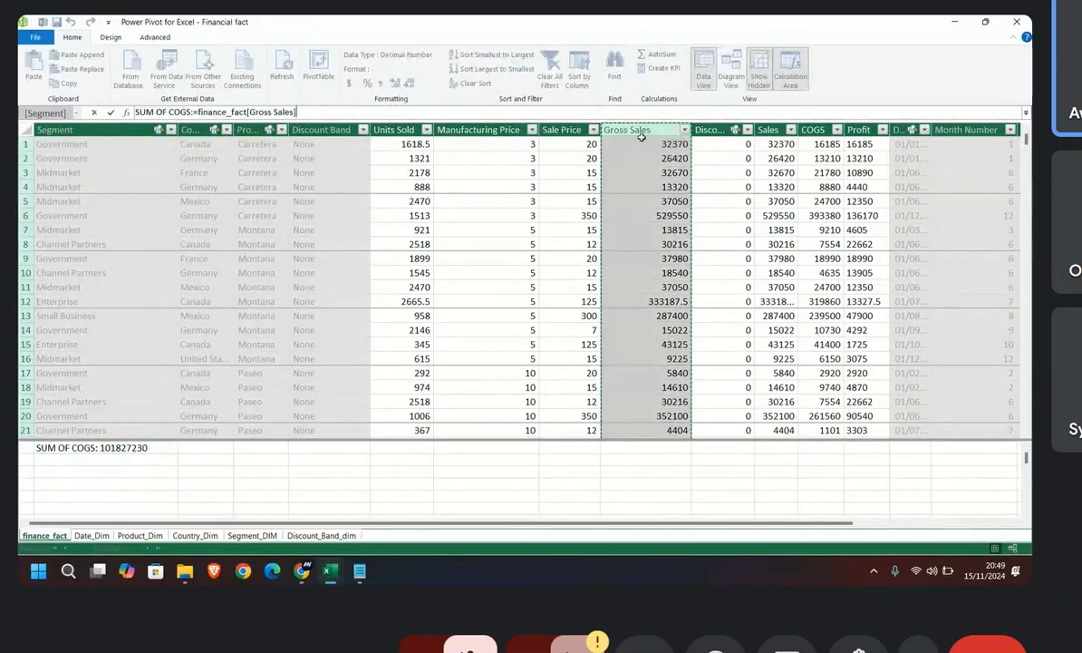
{"action": "left_click", "coordinate": [813, 130]}
{"action": "left_click", "coordinate": [57, 448]}
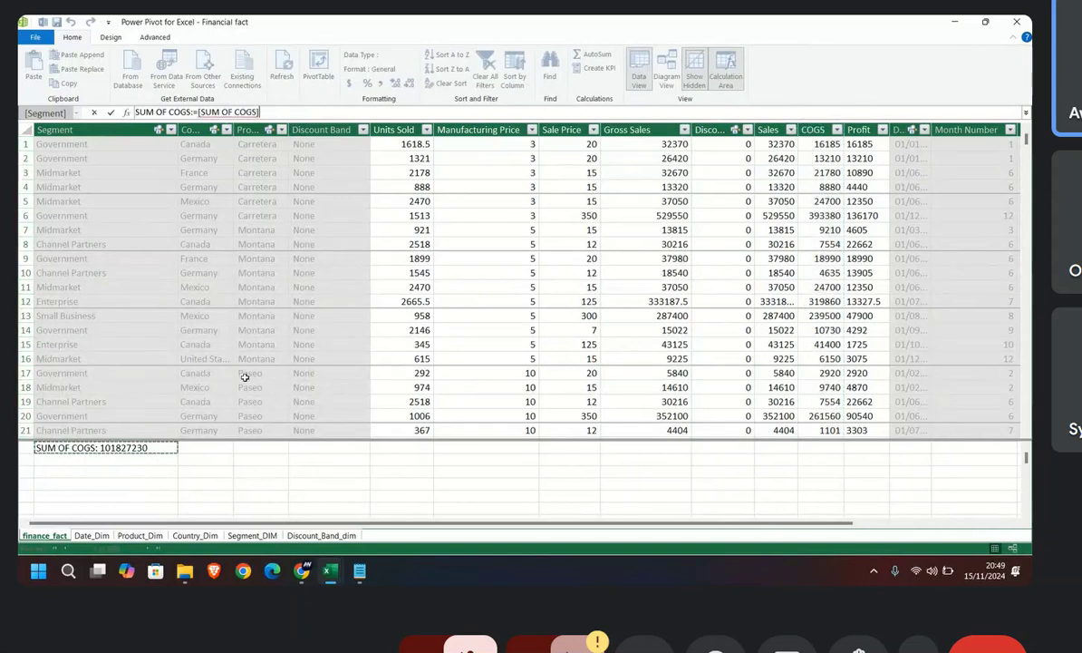
Step: Switch to the Excel workbook and replace Sum of Gross Sales with finance_fact's SUM OF COGS measure in the PivotTable's values
{"action": "mouse_move", "coordinate": [342, 583]}
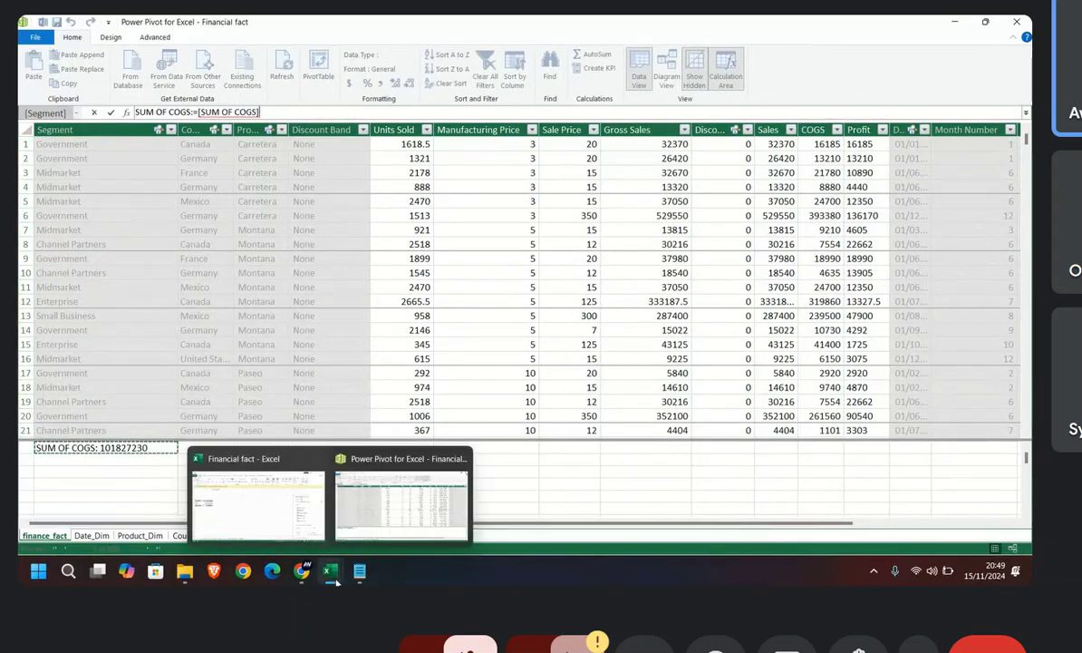
{"action": "left_click", "coordinate": [276, 499]}
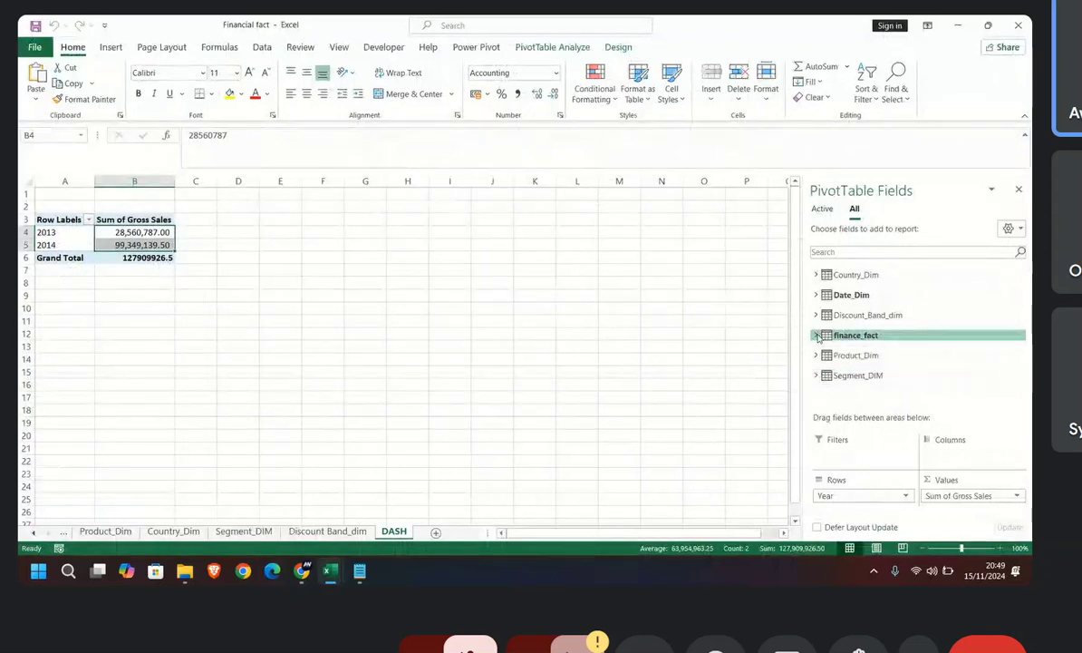
{"action": "left_click", "coordinate": [817, 335]}
{"action": "scroll", "coordinate": [853, 346], "scroll_direction": "down", "scroll_amount": 3}
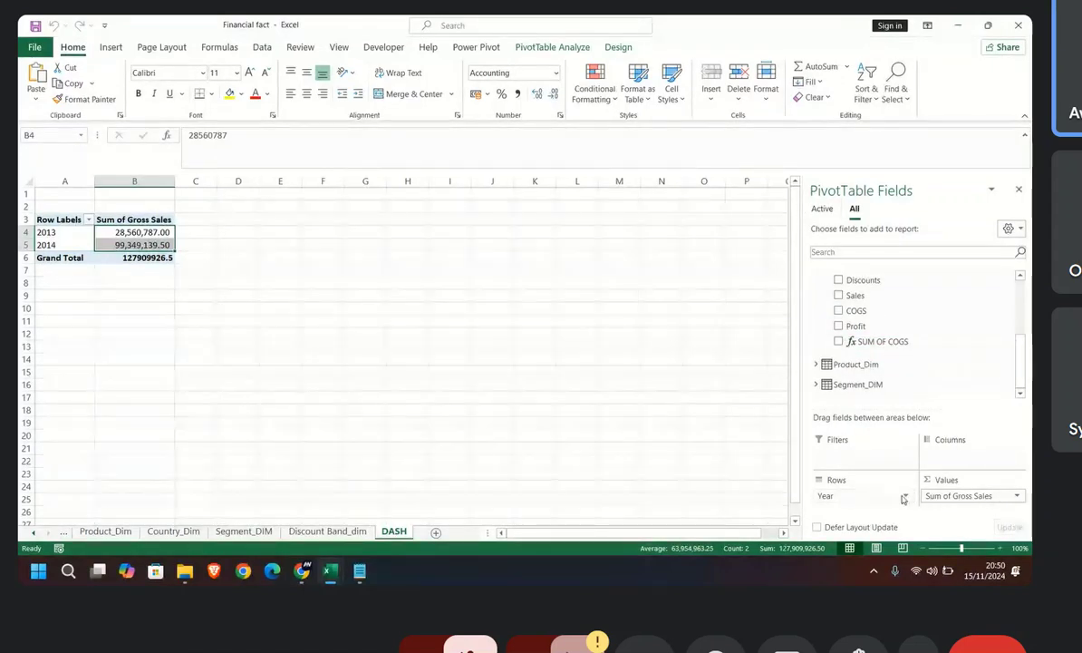
{"action": "left_click_drag", "start_coordinate": [999, 494], "coordinate": [916, 381]}
{"action": "left_click_drag", "start_coordinate": [884, 343], "coordinate": [952, 502]}
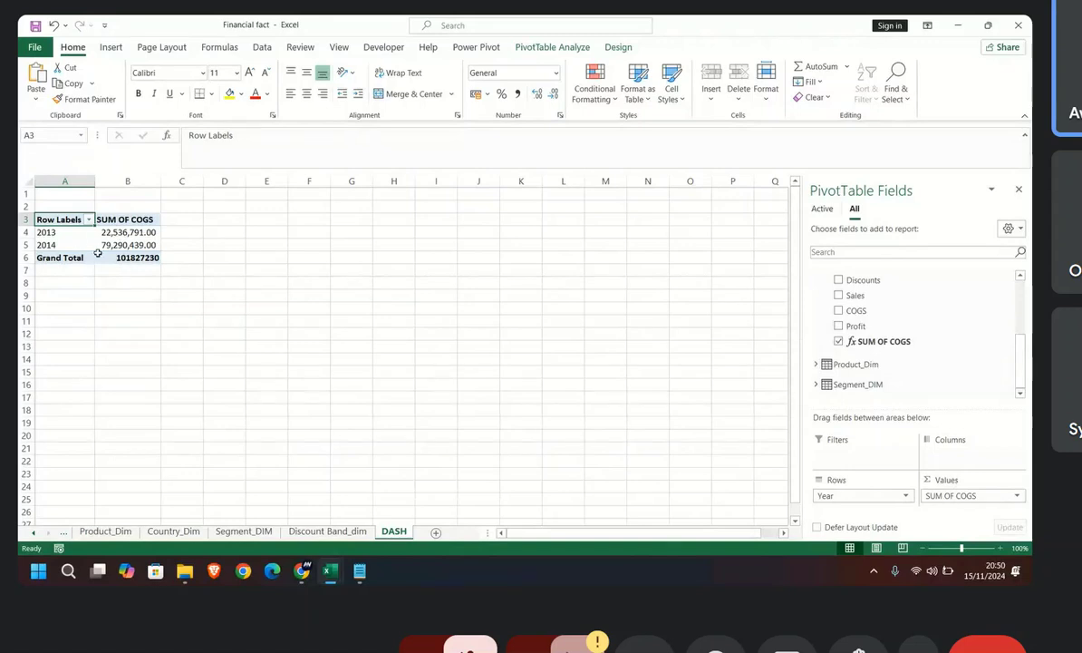
Step: Delete rows 3 to 6 of the DASH sheet together with the PivotTable they contain
{"action": "mouse_move", "coordinate": [96, 253]}
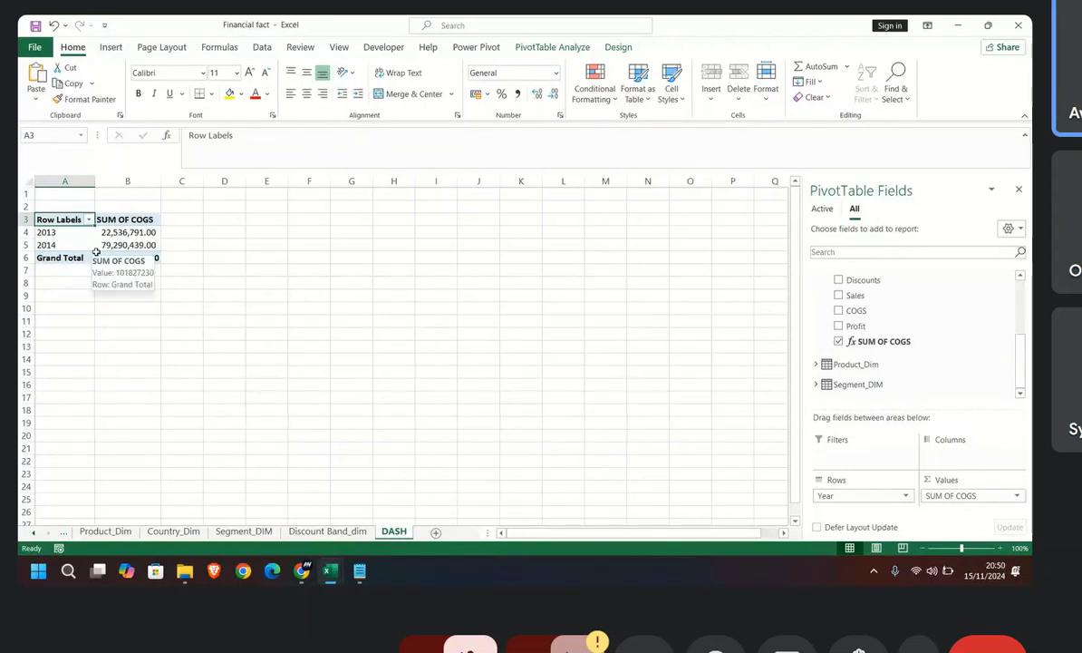
{"action": "left_click", "coordinate": [206, 235]}
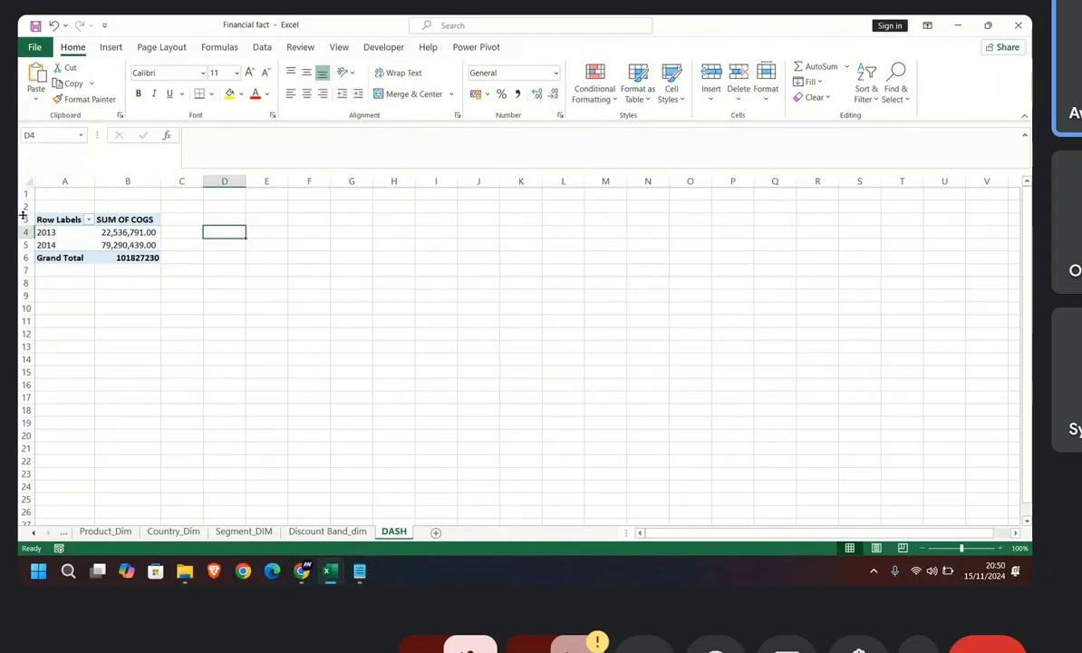
{"action": "left_click_drag", "start_coordinate": [24, 217], "coordinate": [28, 257]}
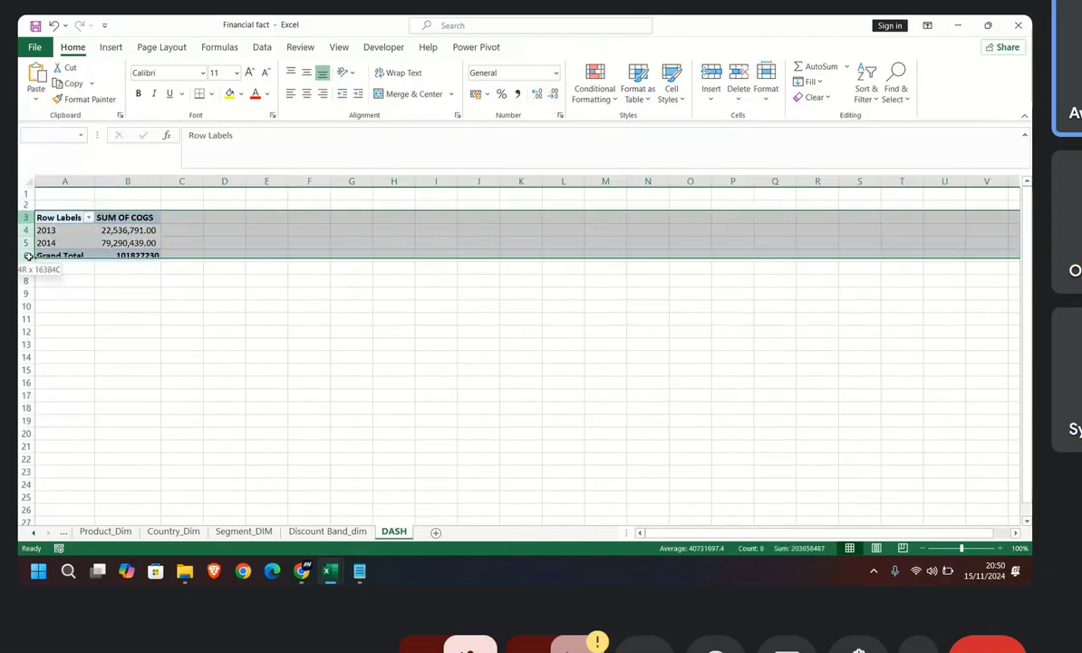
{"action": "right_click", "coordinate": [28, 238]}
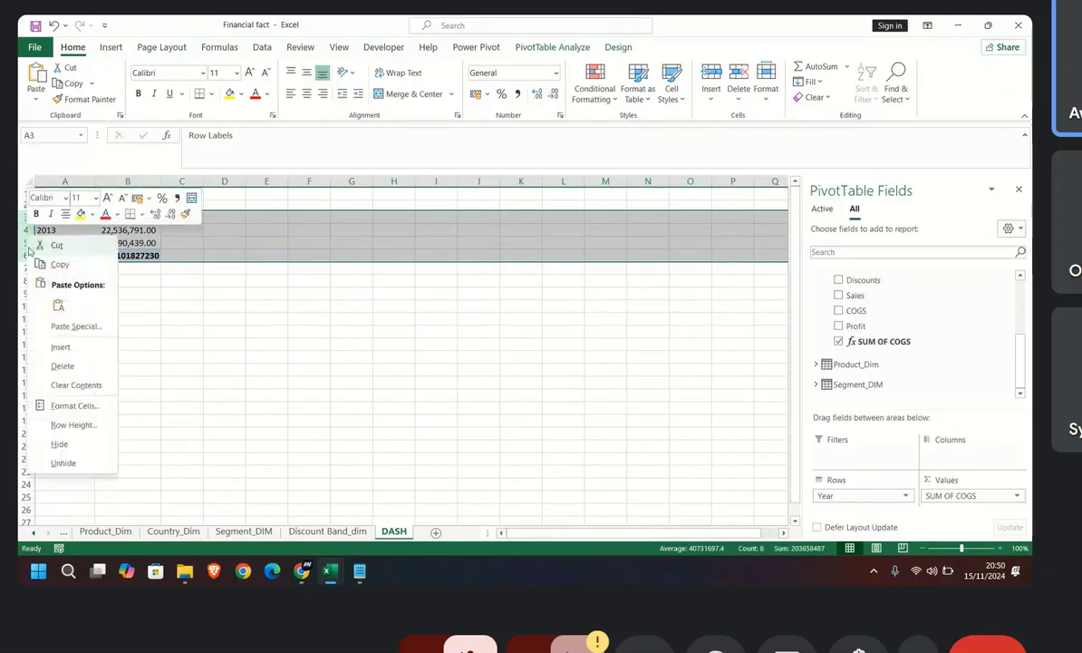
{"action": "left_click", "coordinate": [65, 368]}
{"action": "left_click", "coordinate": [75, 225]}
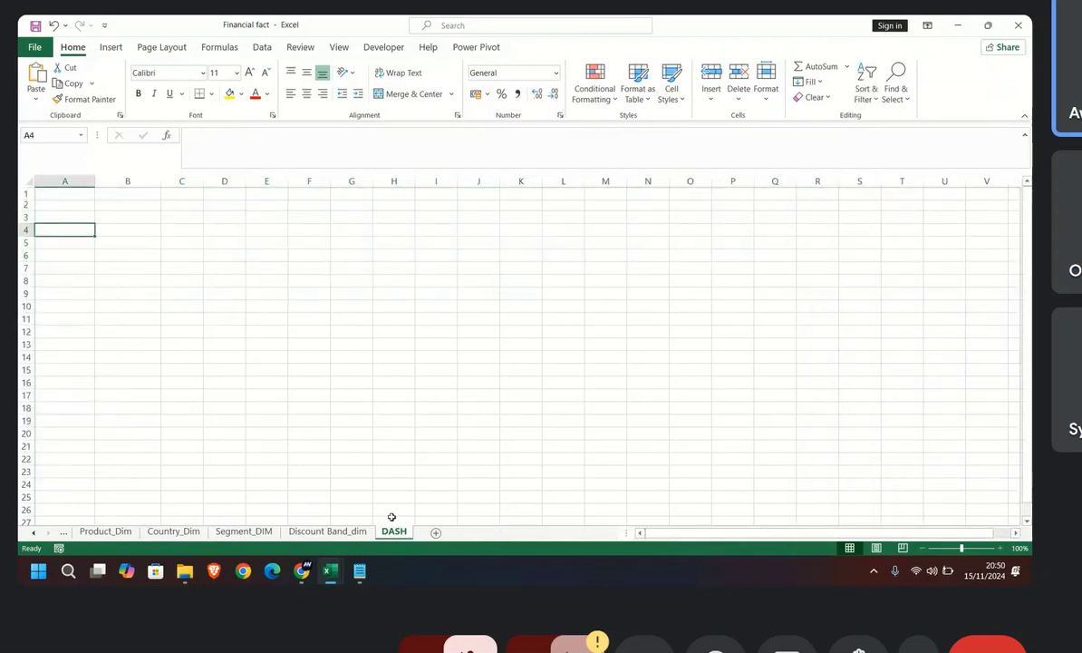
{"action": "left_click", "coordinate": [357, 533]}
{"action": "left_click", "coordinate": [394, 532]}
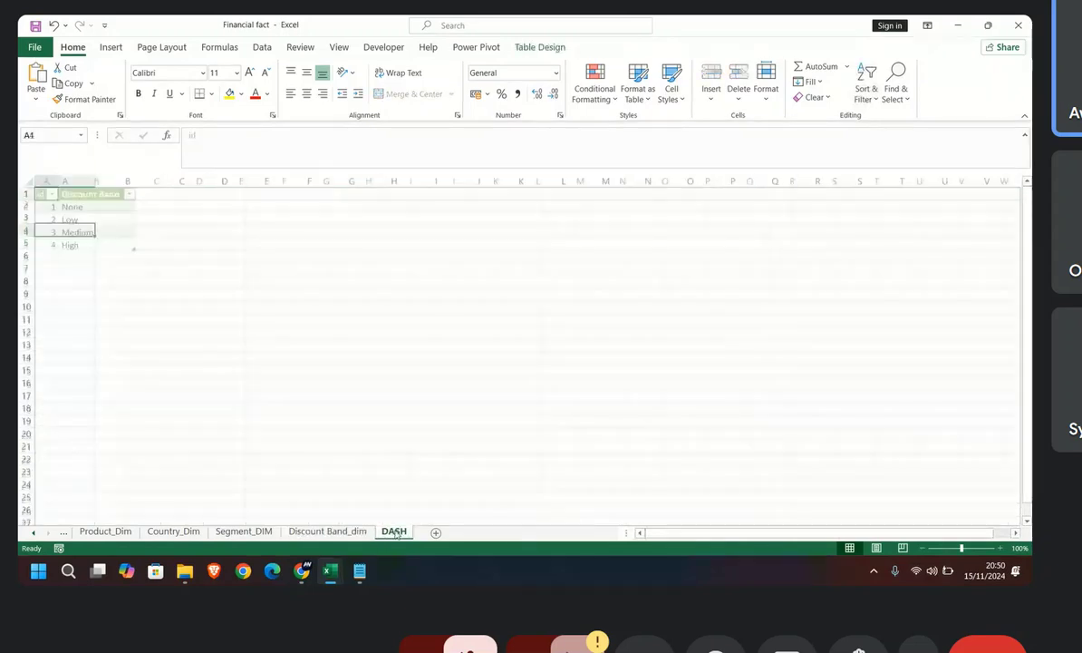
{"action": "left_click", "coordinate": [110, 47]}
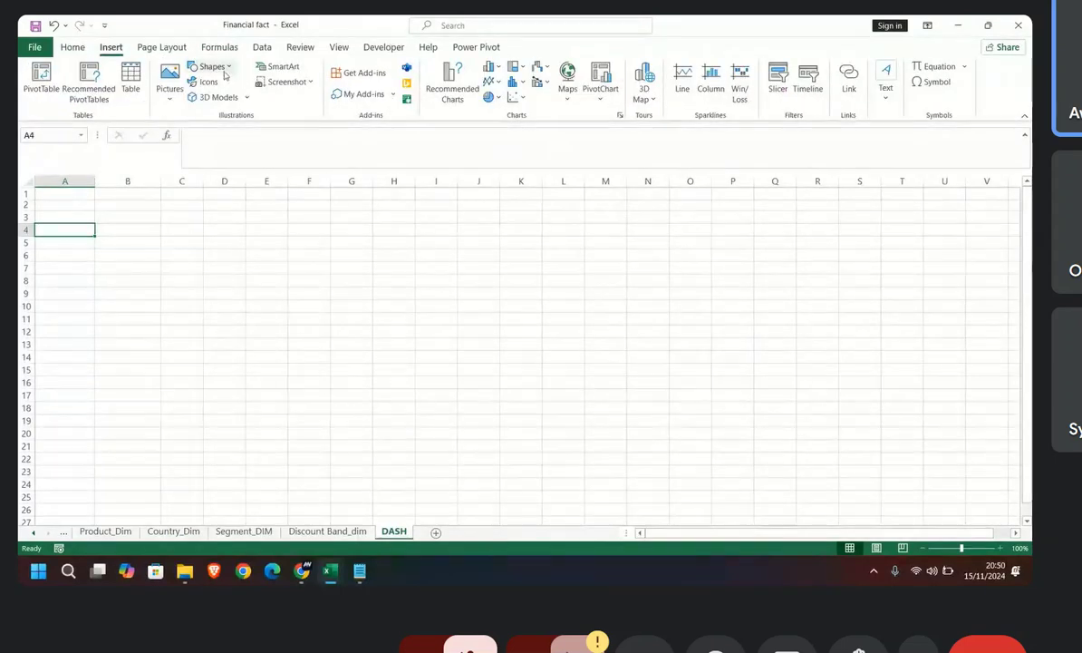
{"action": "left_click", "coordinate": [41, 74]}
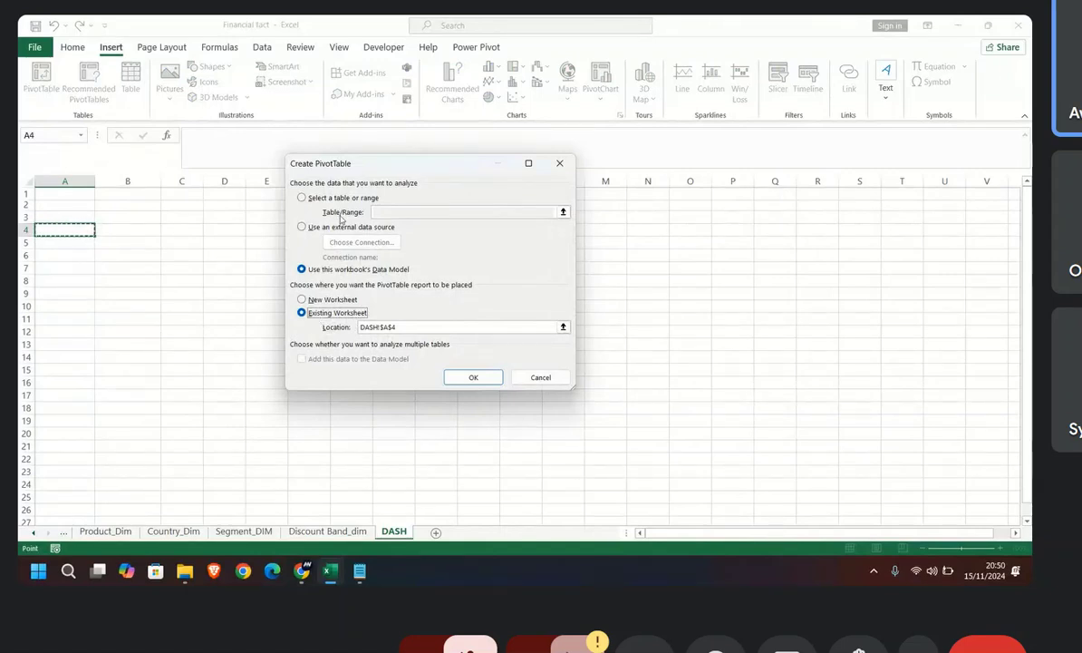
{"action": "left_click", "coordinate": [301, 227]}
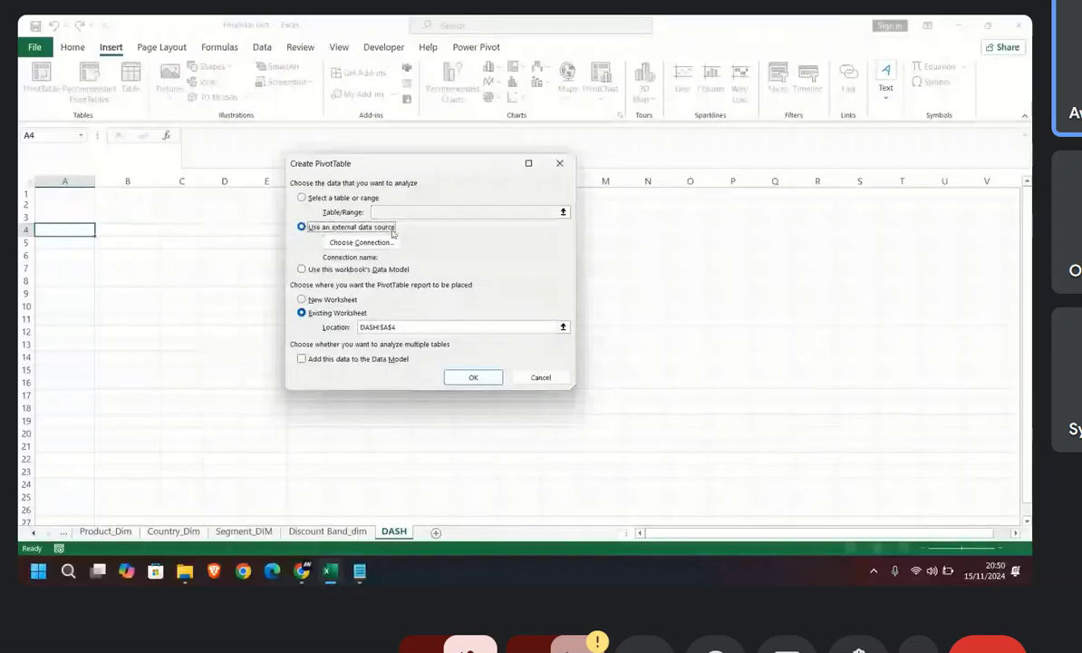
{"action": "key", "text": "Escape"}
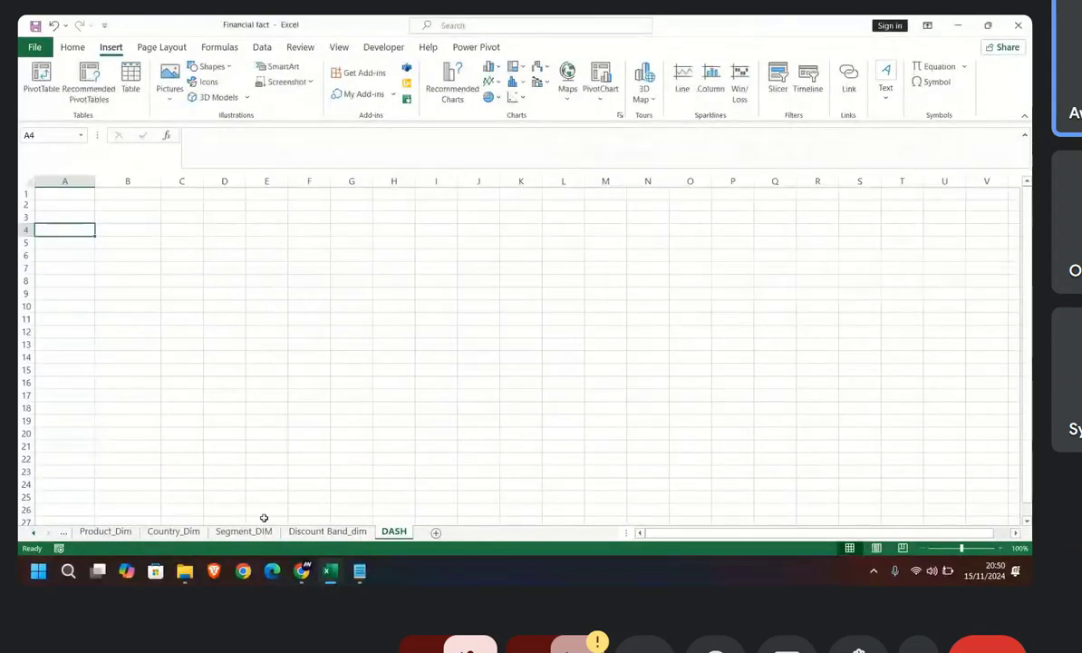
Step: Return to the Power Pivot window and discard the pending self-referencing edit of the SUM OF COGS measure
{"action": "left_click", "coordinate": [147, 532]}
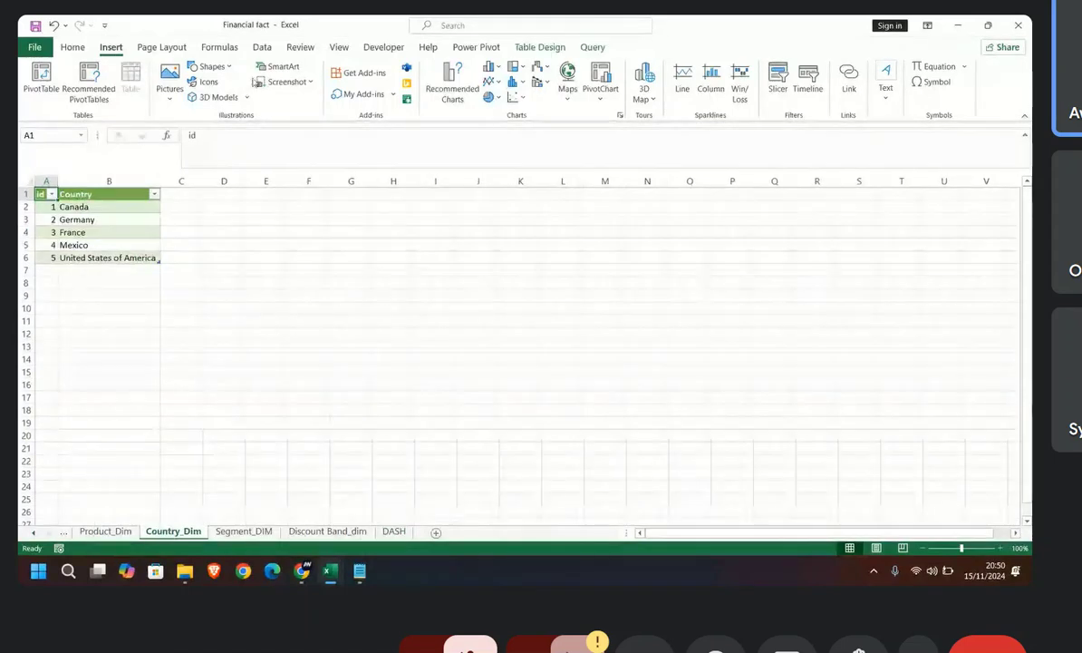
{"action": "left_click", "coordinate": [475, 47]}
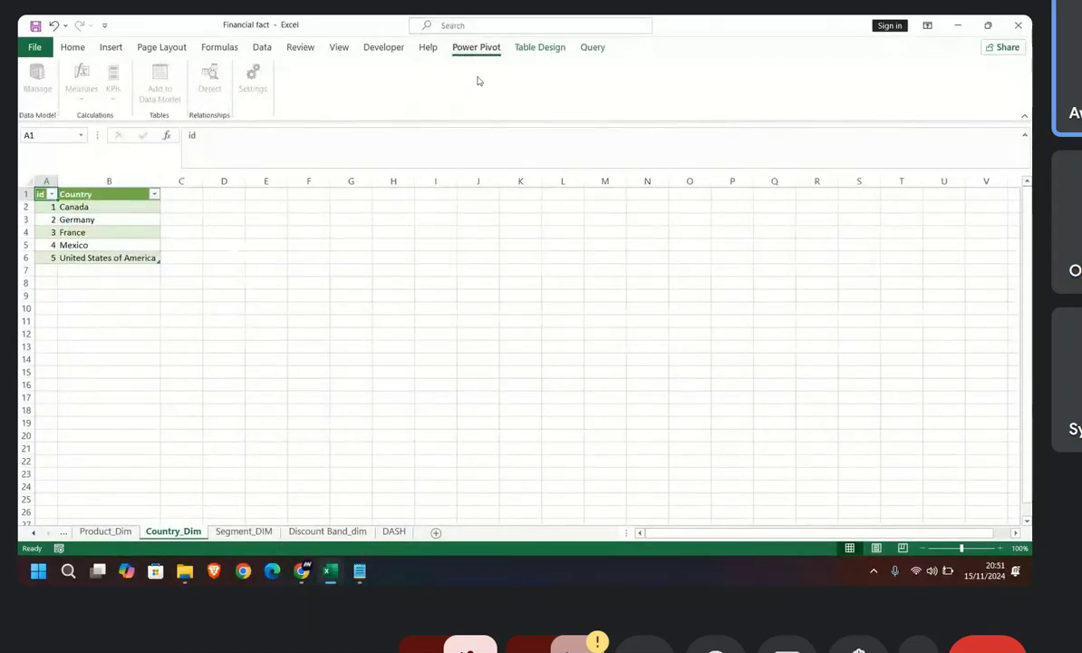
{"action": "mouse_move", "coordinate": [359, 568]}
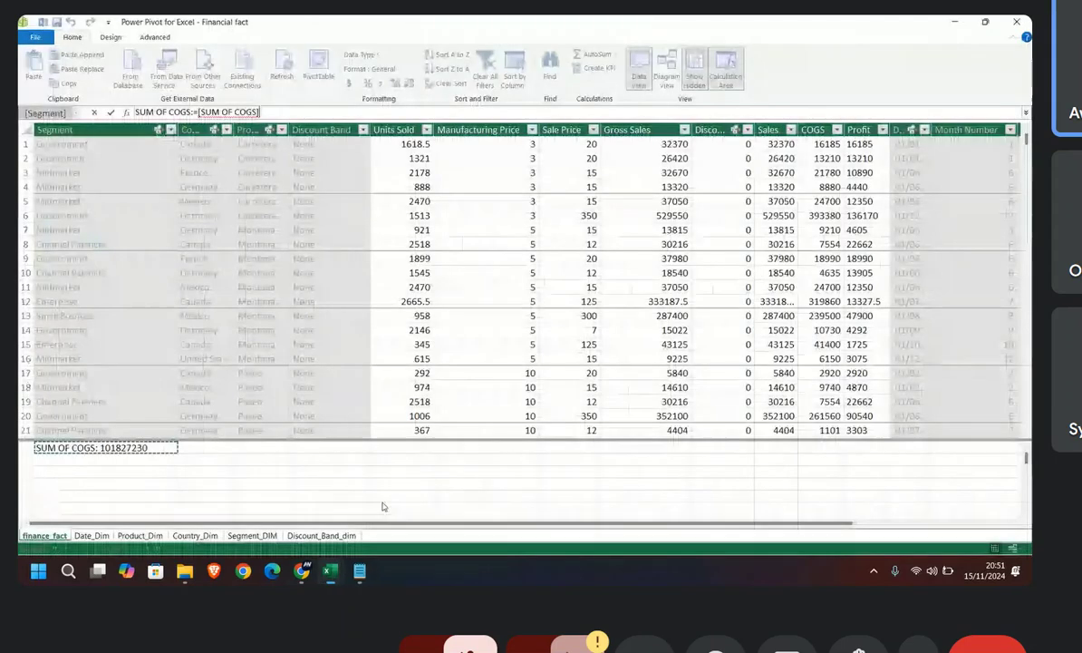
{"action": "left_click", "coordinate": [356, 482]}
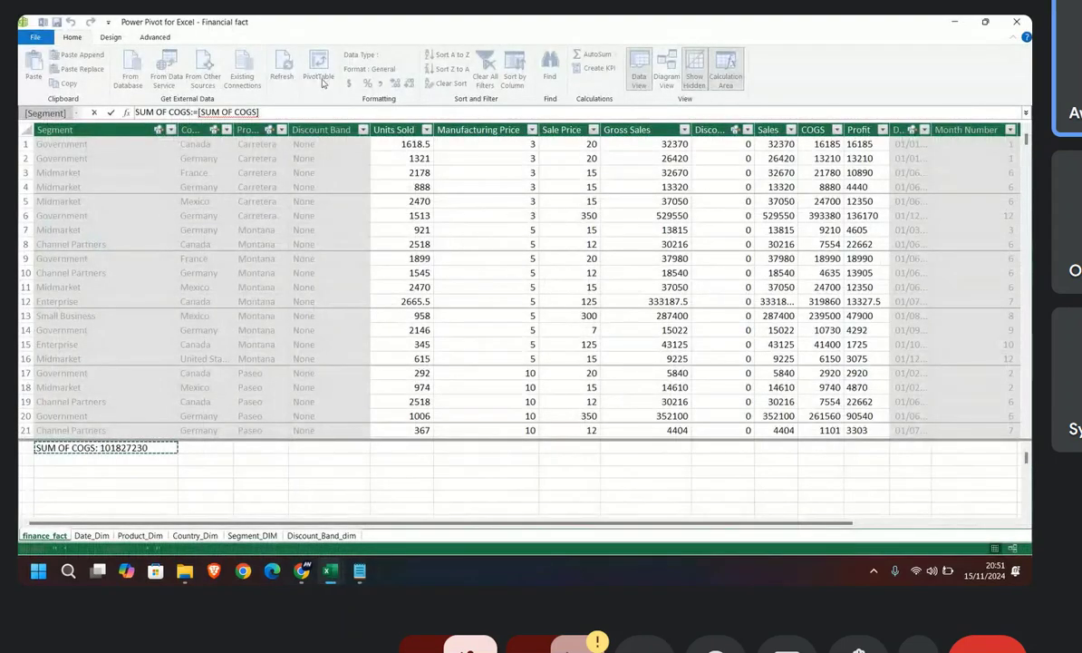
{"action": "left_click", "coordinate": [396, 228]}
{"action": "left_click", "coordinate": [147, 448]}
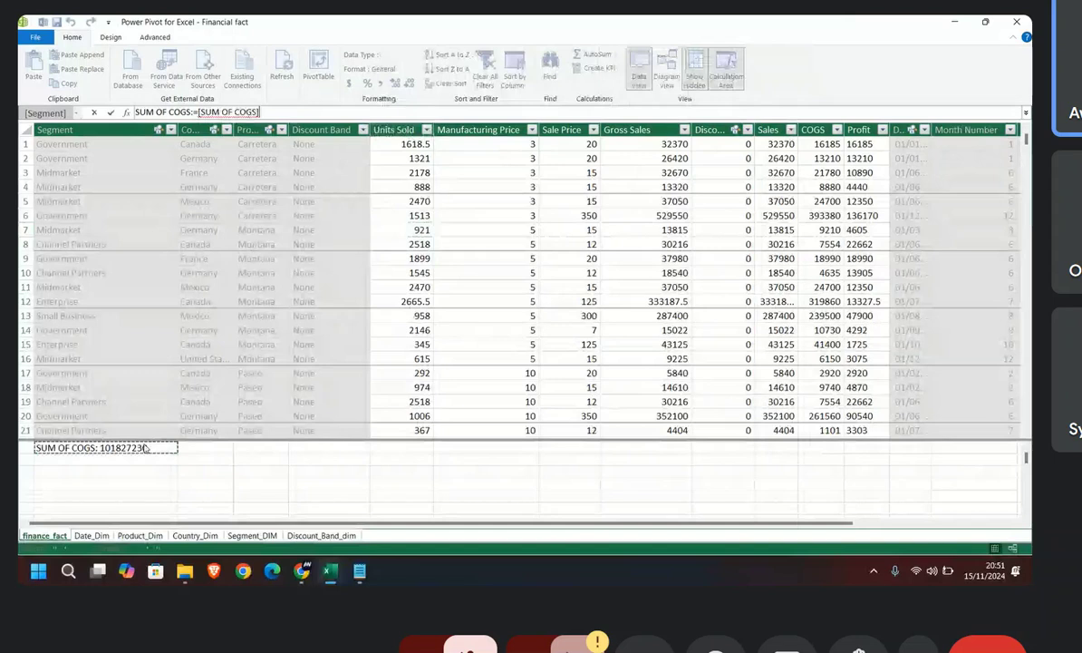
{"action": "key", "text": "Return"}
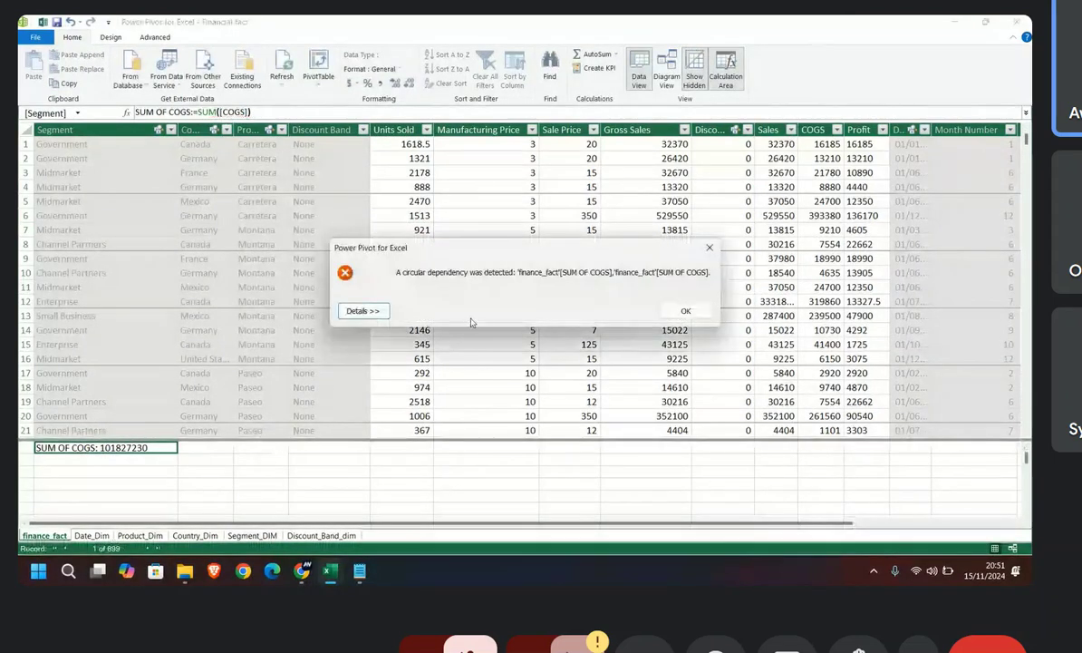
{"action": "left_click", "coordinate": [709, 247]}
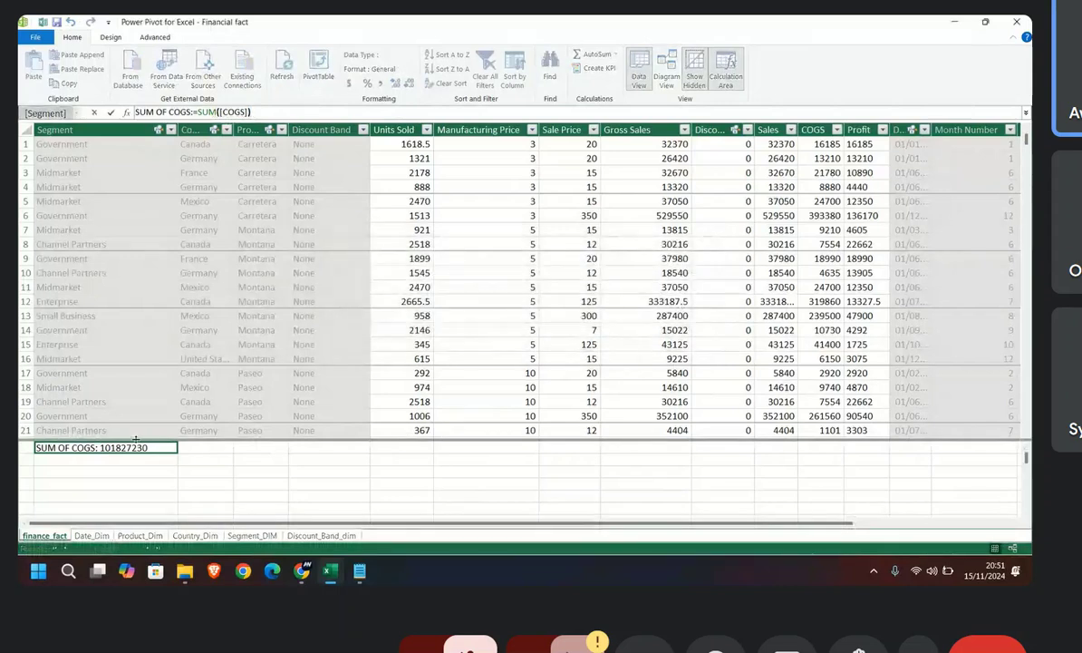
Step: Format the SUM OF COGS measure as a decimal number with two decimal places and no thousands separator
{"action": "left_click", "coordinate": [135, 451]}
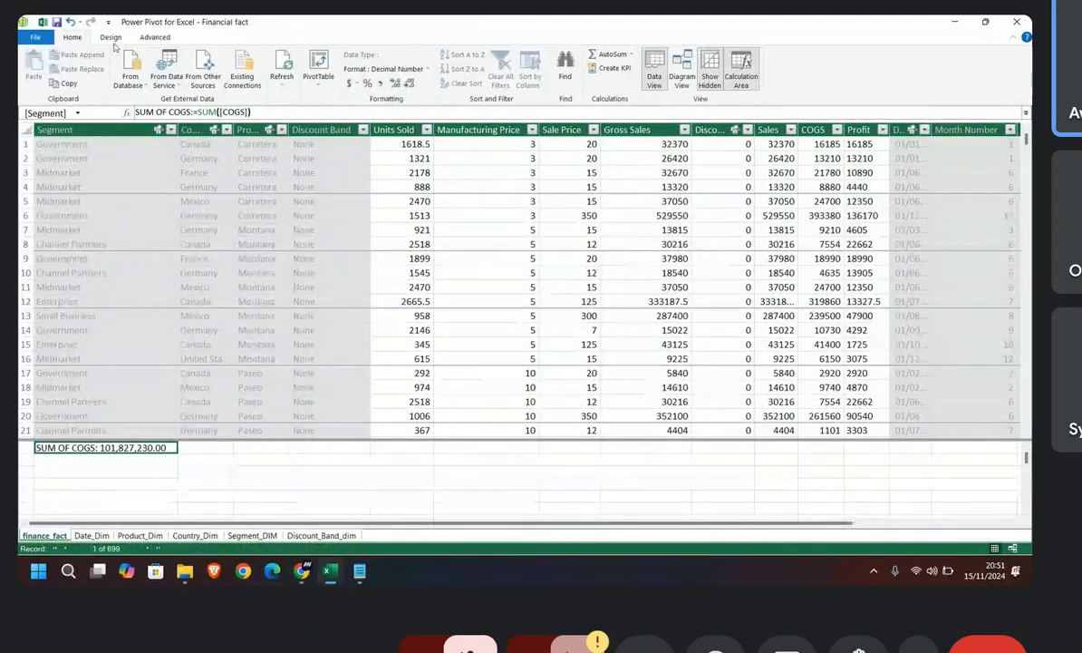
{"action": "left_click", "coordinate": [379, 85]}
{"action": "left_click", "coordinate": [379, 85]}
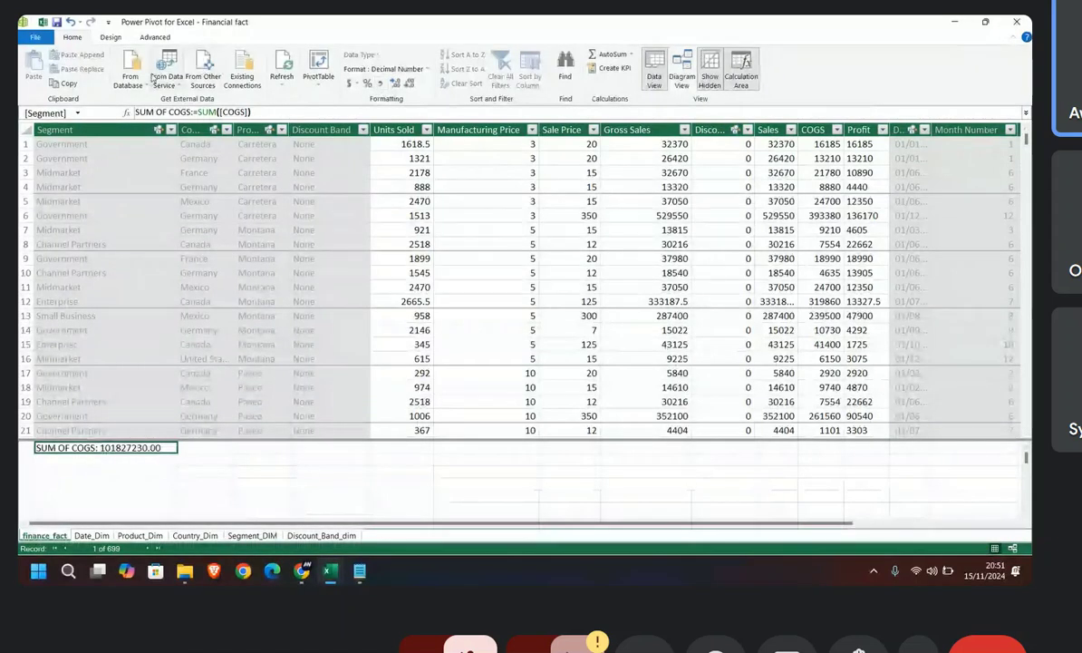
{"action": "left_click", "coordinate": [310, 82]}
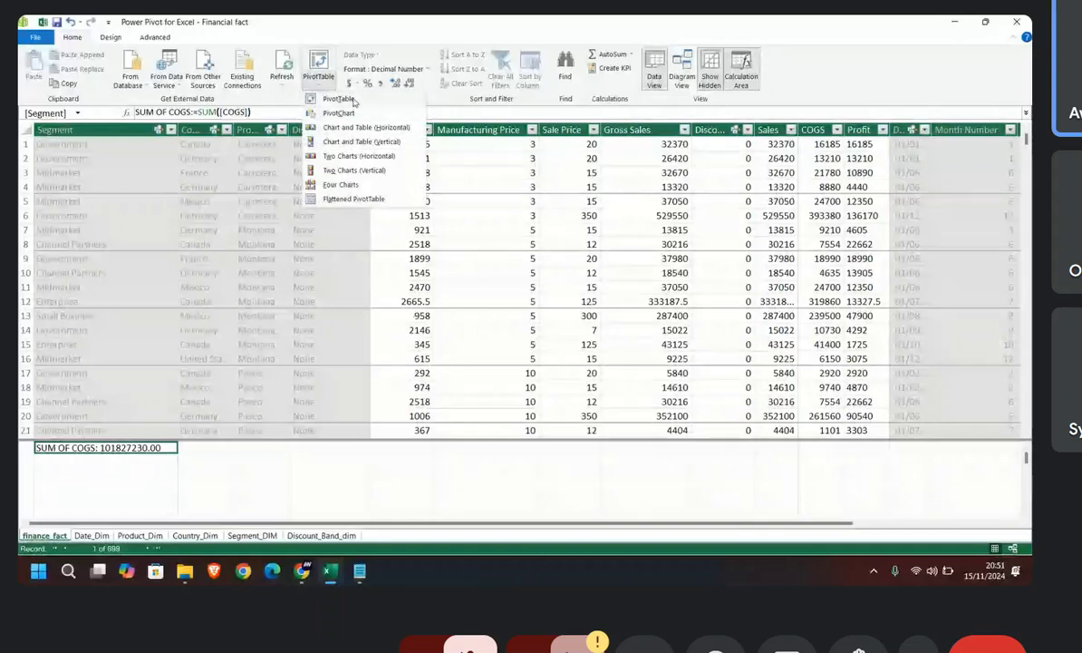
{"action": "mouse_move", "coordinate": [293, 580]}
{"action": "left_click", "coordinate": [273, 511]}
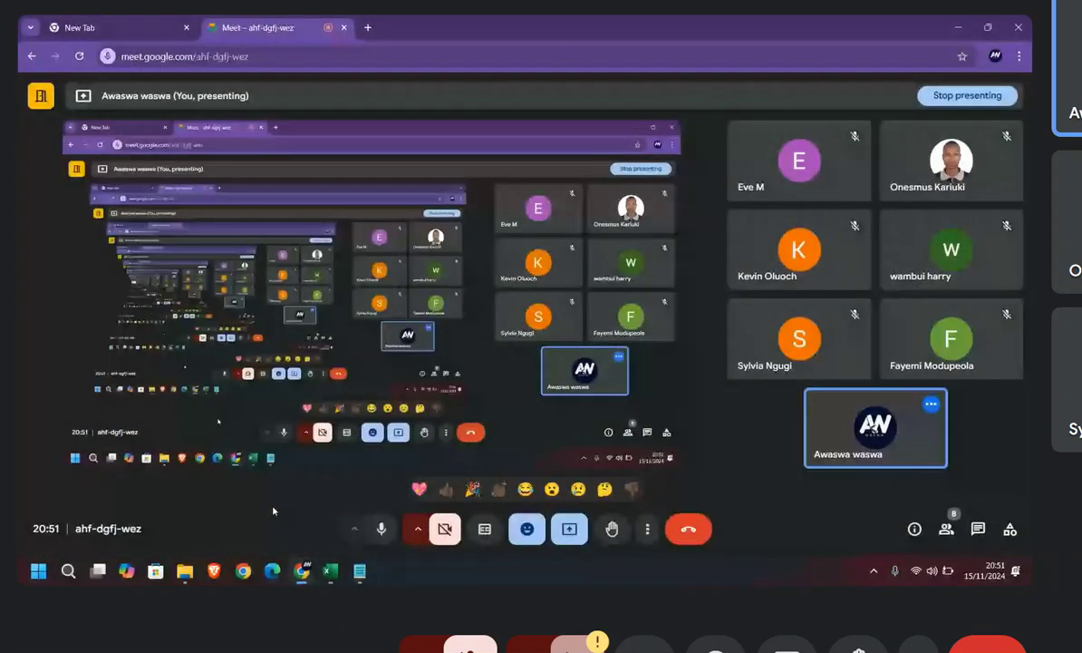
{"action": "mouse_move", "coordinate": [304, 568]}
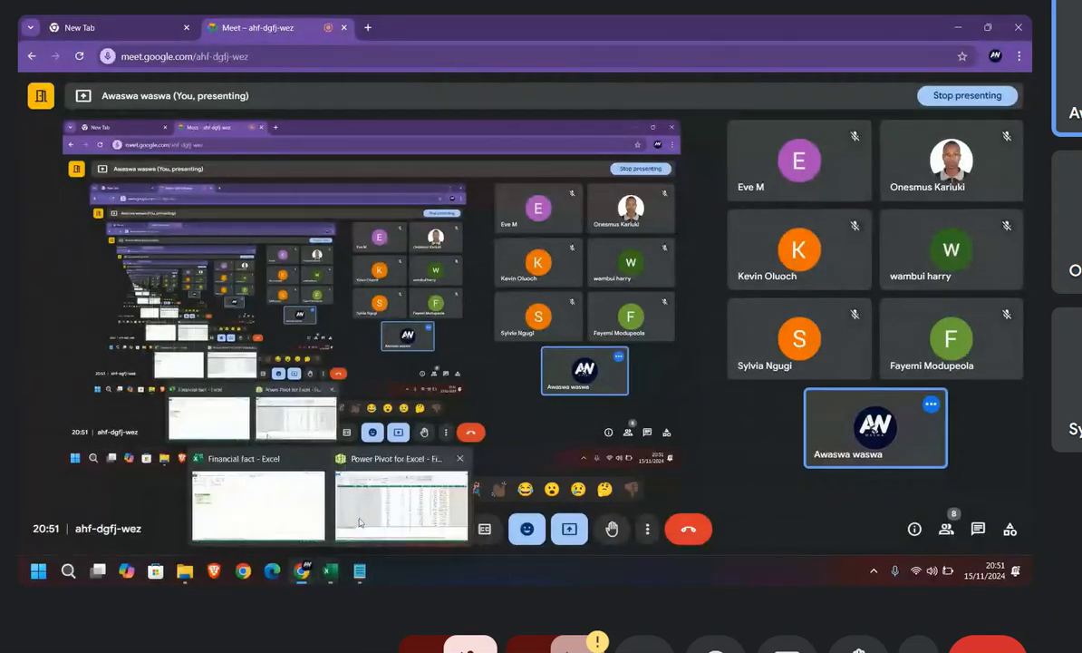
{"action": "left_click", "coordinate": [359, 522]}
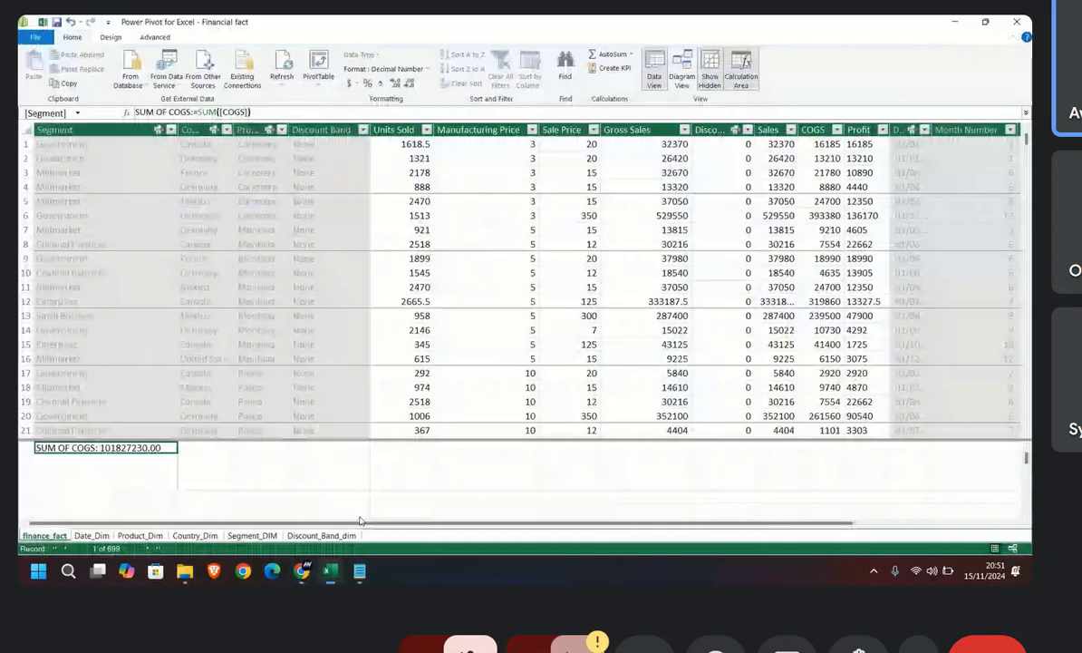
Step: Insert a PivotTable from the data model into the existing DASH worksheet at cell A4
{"action": "left_click", "coordinate": [313, 72]}
{"action": "left_click", "coordinate": [328, 97]}
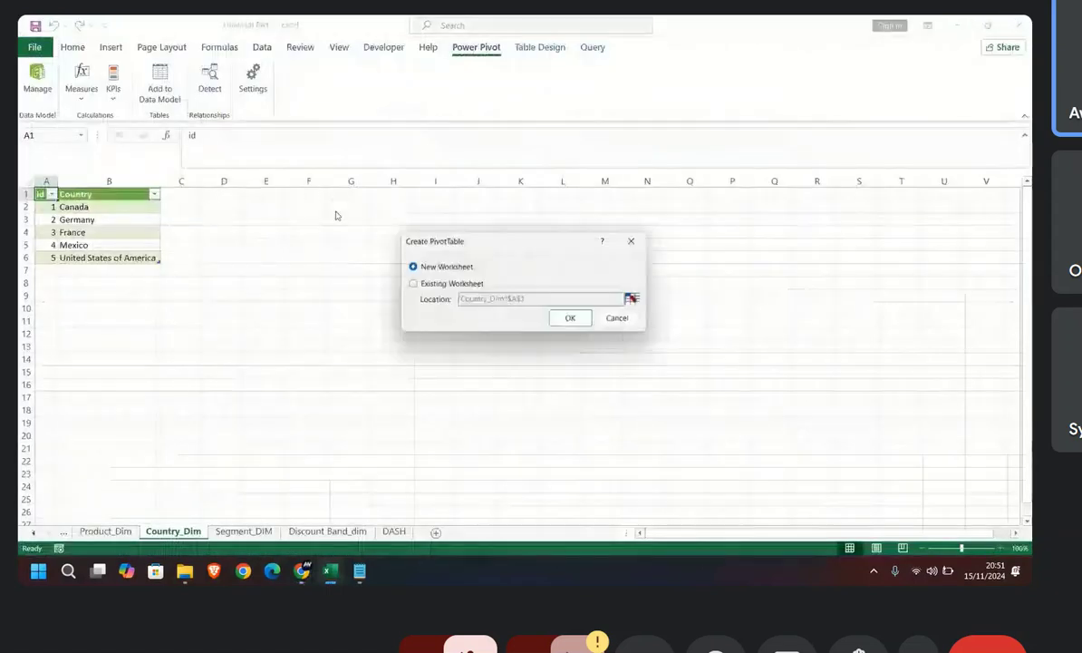
{"action": "left_click", "coordinate": [414, 284]}
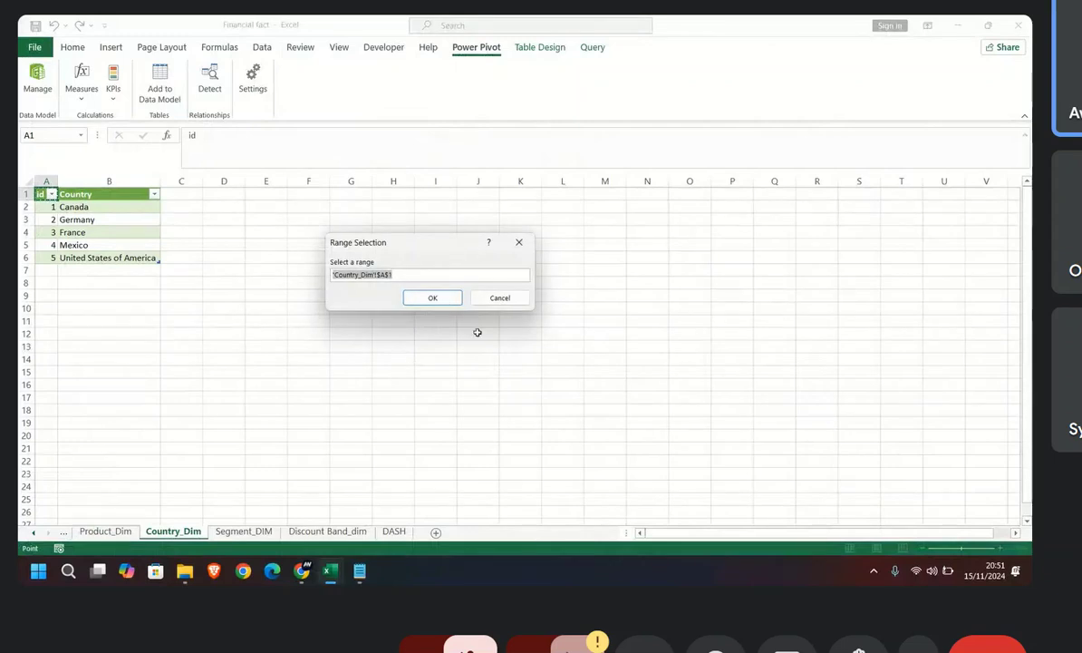
{"action": "left_click", "coordinate": [393, 531]}
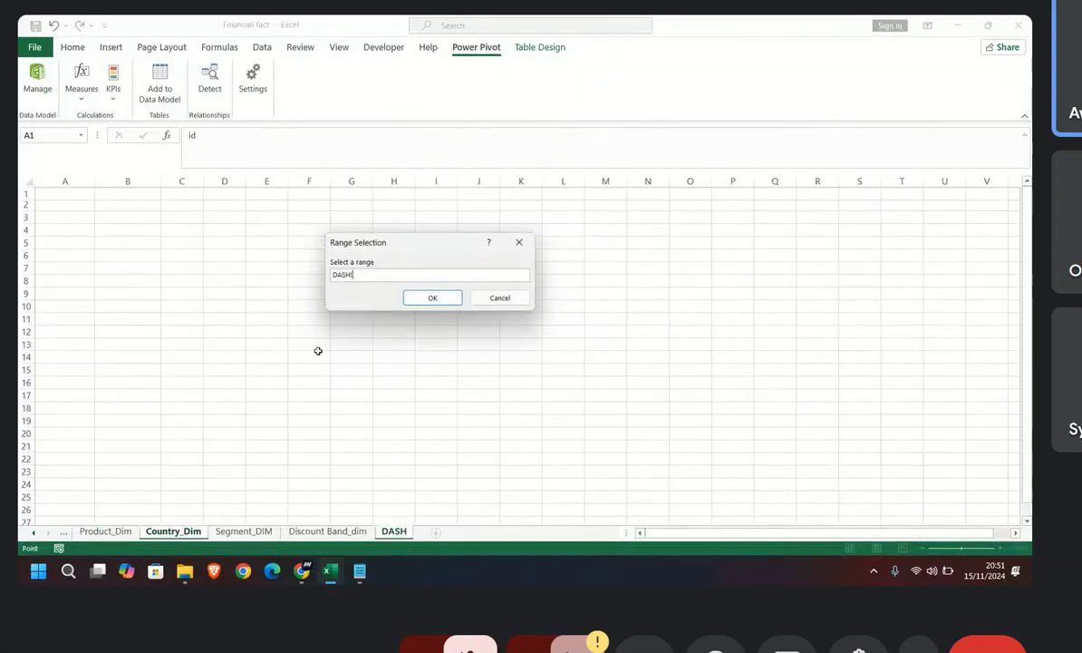
{"action": "left_click", "coordinate": [63, 230]}
{"action": "left_click", "coordinate": [433, 298]}
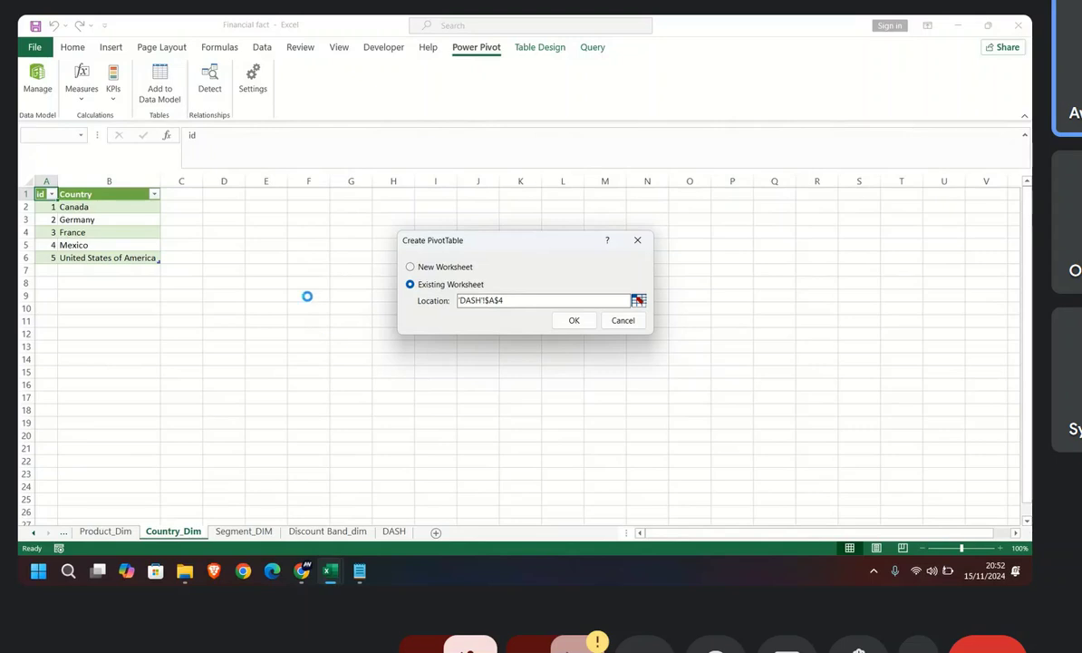
{"action": "left_click", "coordinate": [573, 321]}
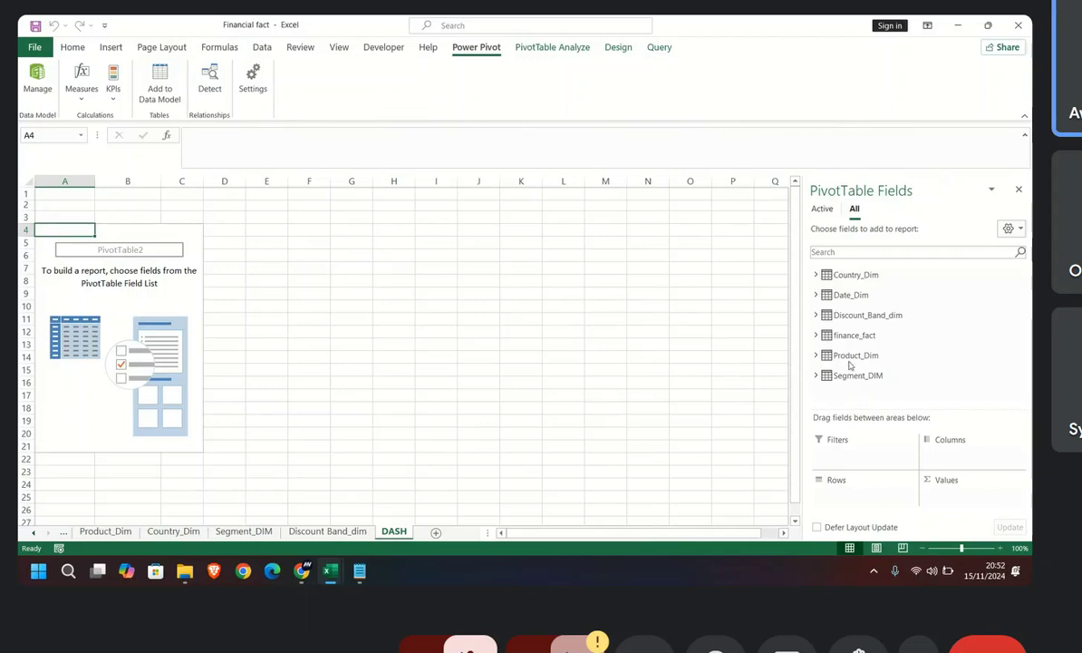
Step: Add Date_Dim's Year to the PivotTable's rows and finance_fact's SUM OF COGS measure to its values
{"action": "left_click", "coordinate": [817, 298]}
{"action": "left_click_drag", "start_coordinate": [854, 300], "coordinate": [864, 503]}
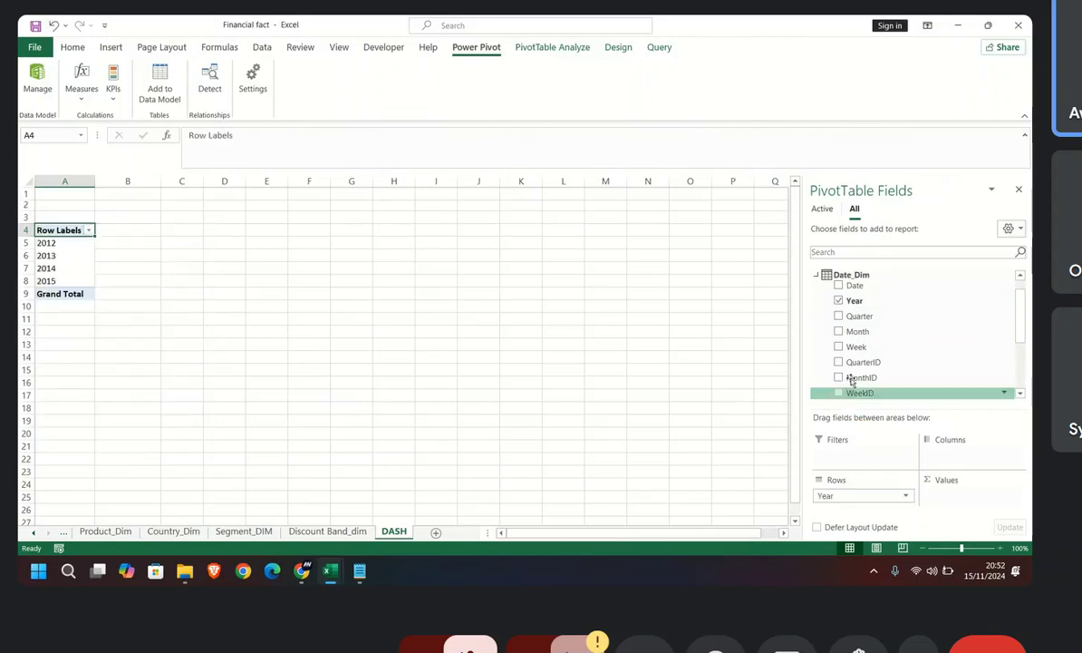
{"action": "left_click", "coordinate": [817, 275]}
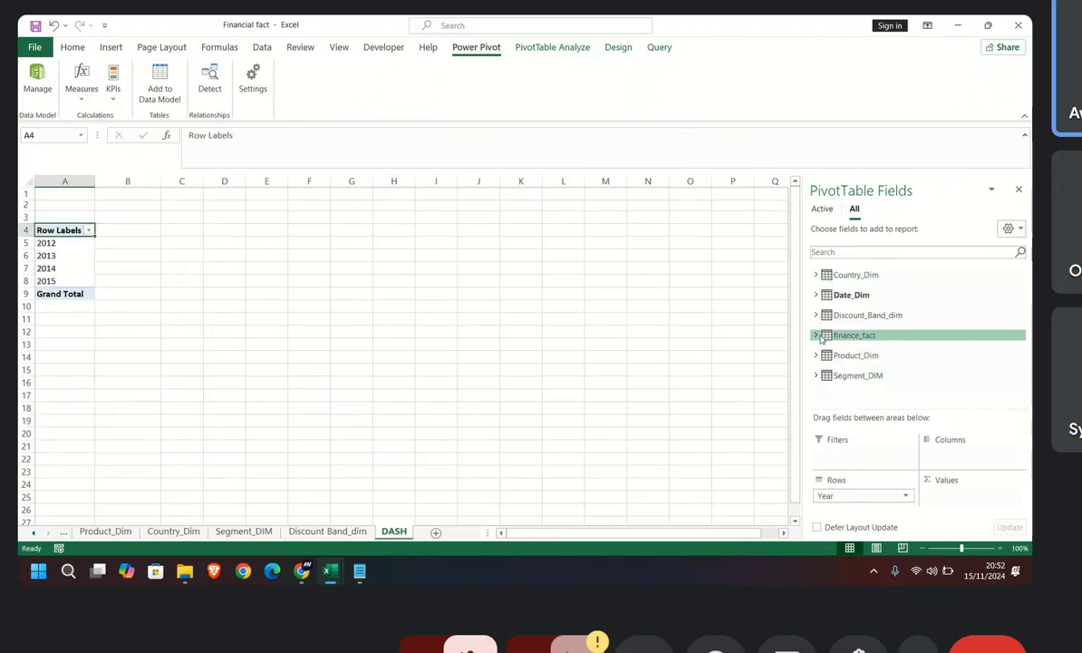
{"action": "left_click", "coordinate": [816, 335]}
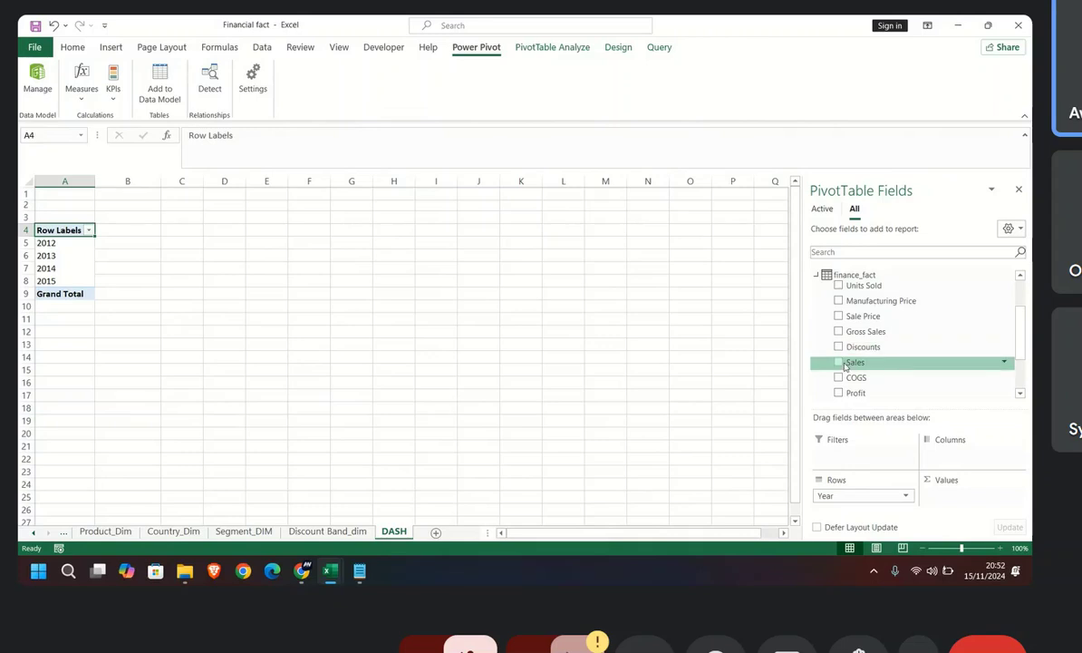
{"action": "scroll", "coordinate": [845, 363], "scroll_direction": "down", "scroll_amount": 2}
{"action": "left_click_drag", "start_coordinate": [870, 341], "coordinate": [943, 494]}
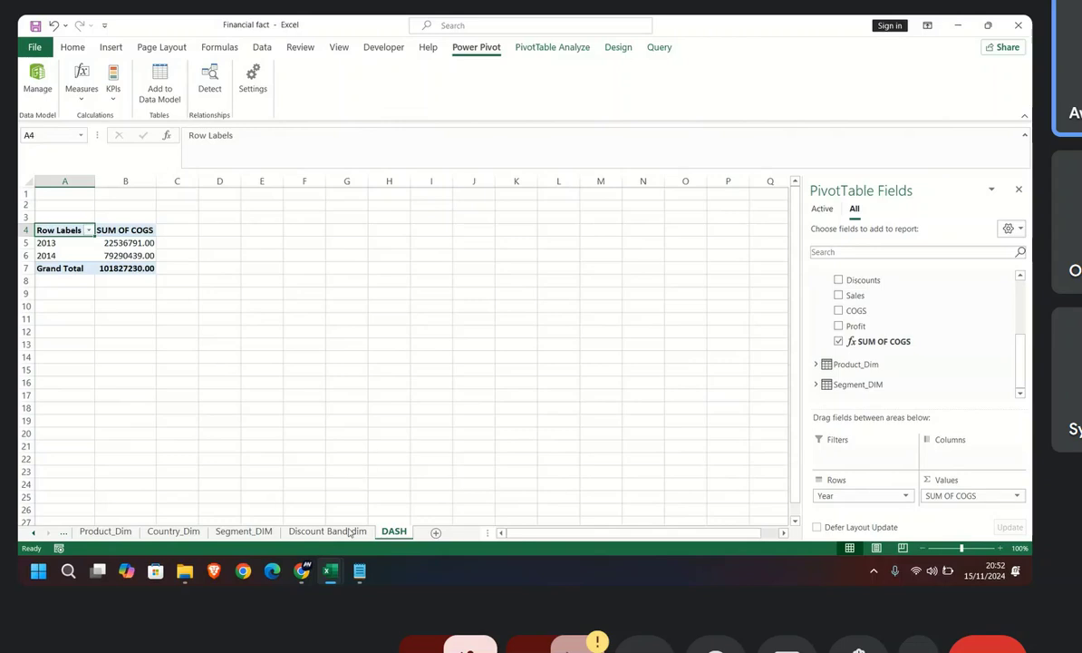
Step: Switch to Power Pivot, apply a thousands separator to the SUM OF COGS measure, and return to the Excel workbook's PivotTable
{"action": "mouse_move", "coordinate": [328, 569]}
{"action": "left_click", "coordinate": [374, 468]}
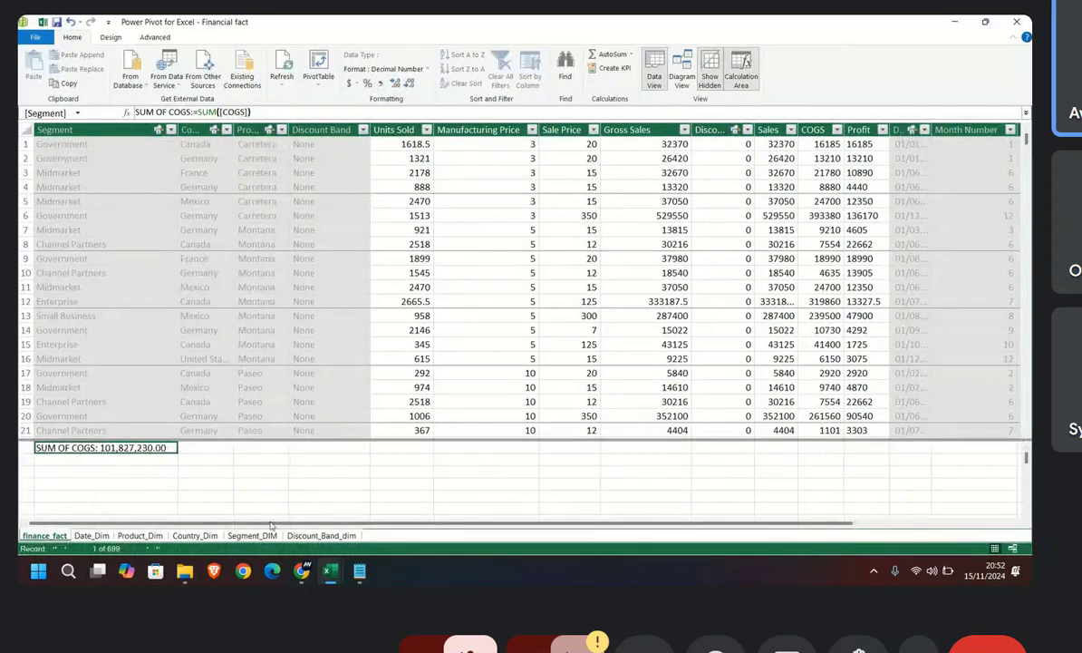
{"action": "mouse_move", "coordinate": [331, 570]}
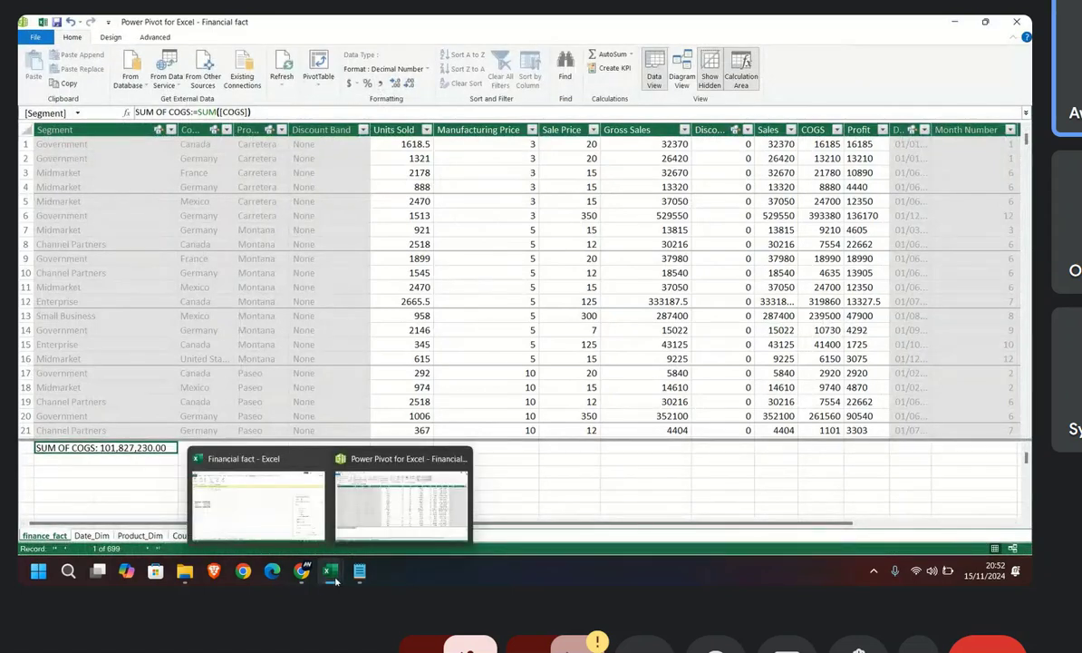
{"action": "left_click", "coordinate": [313, 512]}
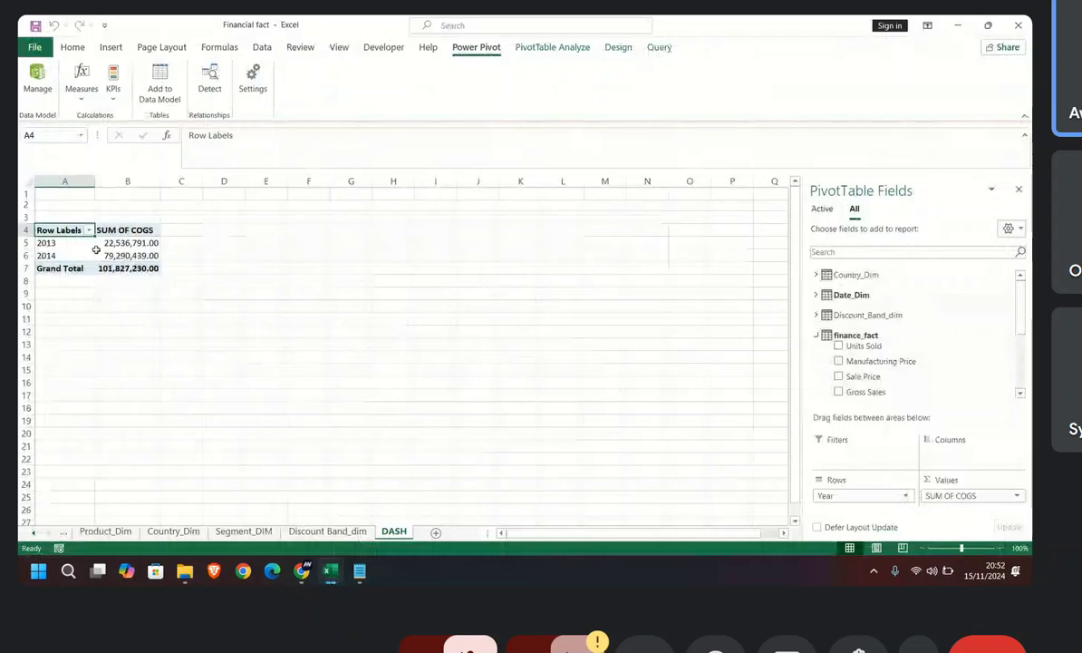
Step: Switch to the Power Pivot window and refresh the finance_fact table from its data source
{"action": "mouse_move", "coordinate": [331, 571]}
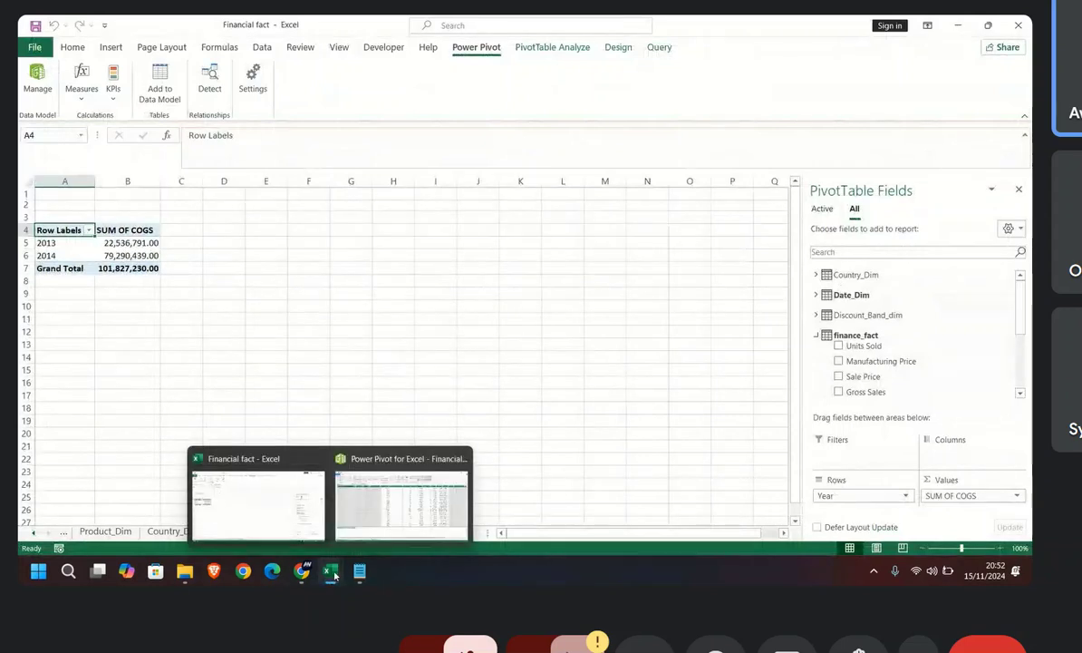
{"action": "left_click", "coordinate": [364, 509]}
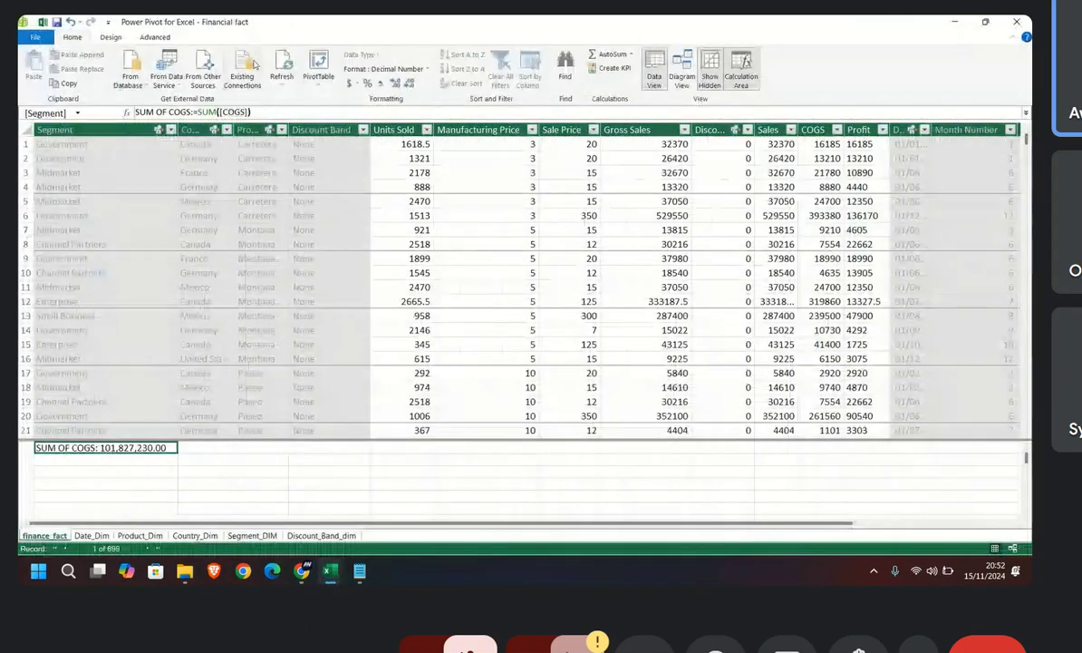
{"action": "left_click", "coordinate": [281, 65]}
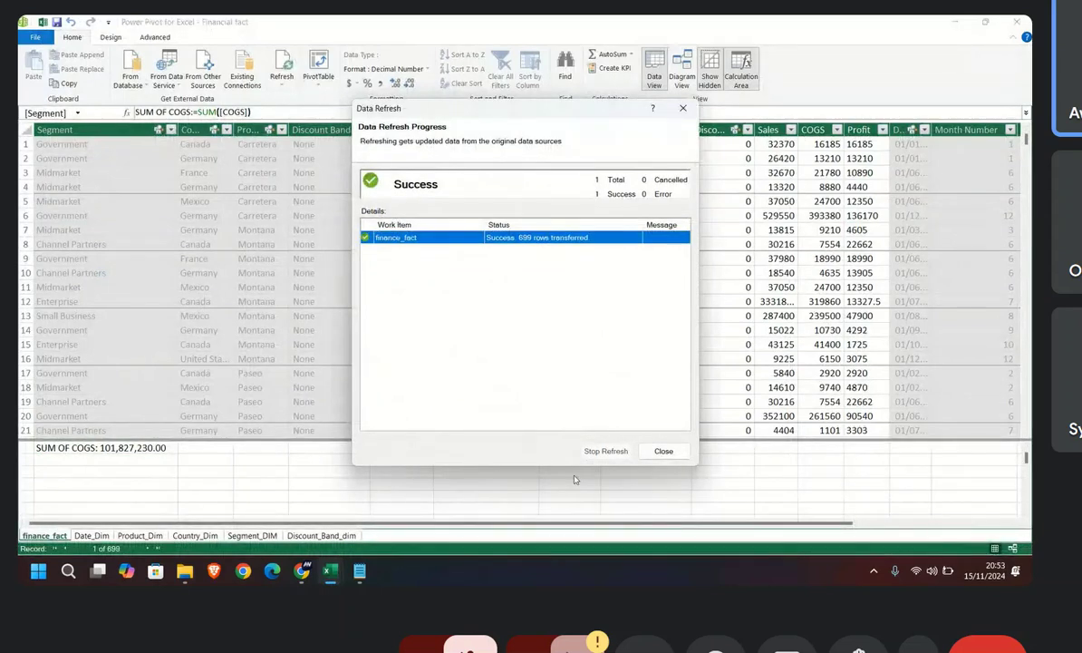
{"action": "left_click", "coordinate": [662, 450]}
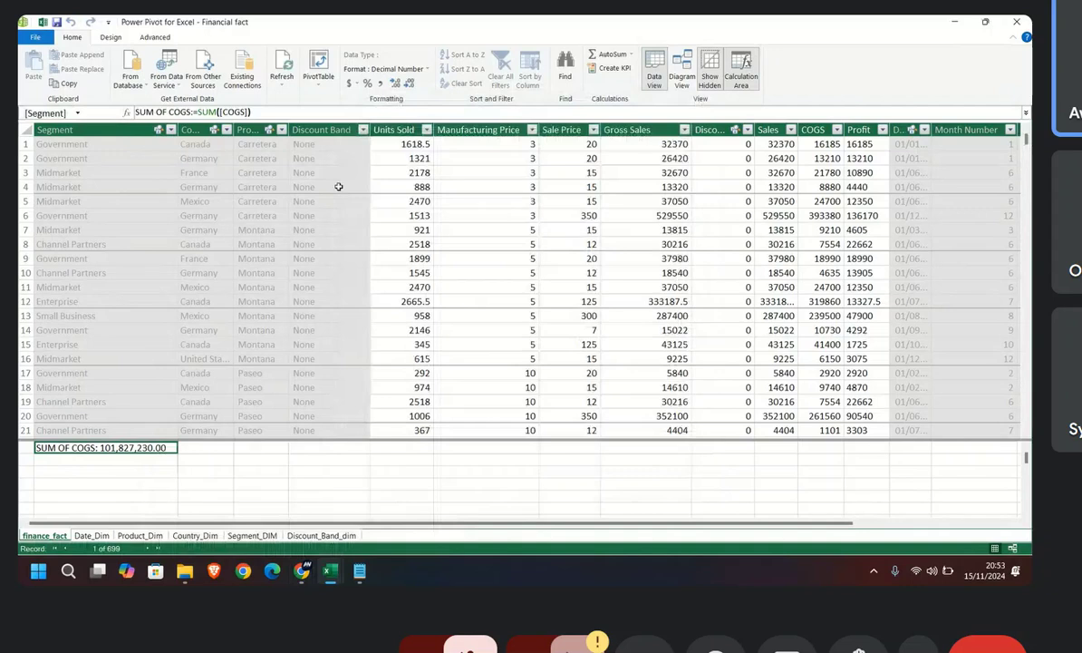
Step: Switch to the Excel workbook and refresh all of its data connections
{"action": "mouse_move", "coordinate": [335, 566]}
{"action": "left_click", "coordinate": [285, 498]}
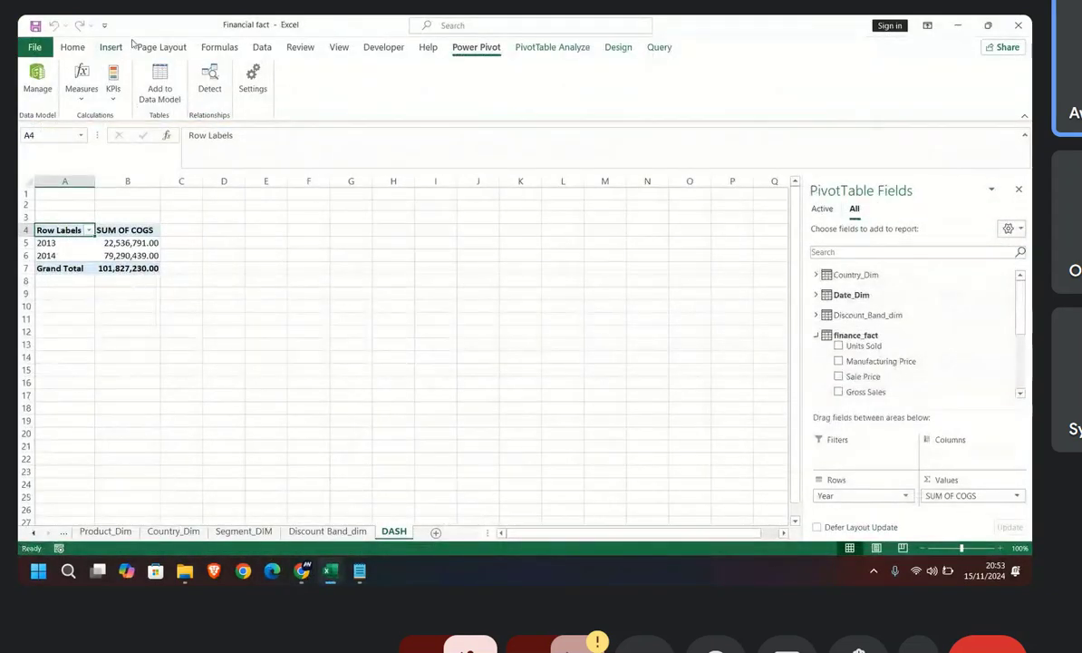
{"action": "left_click", "coordinate": [262, 47]}
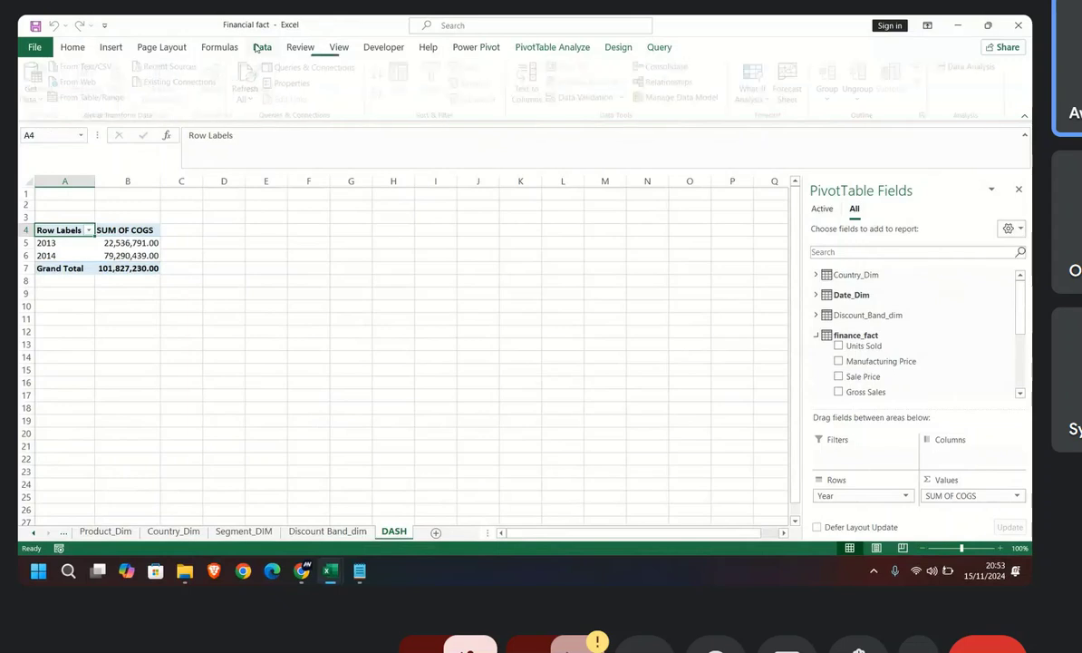
{"action": "left_click", "coordinate": [250, 80]}
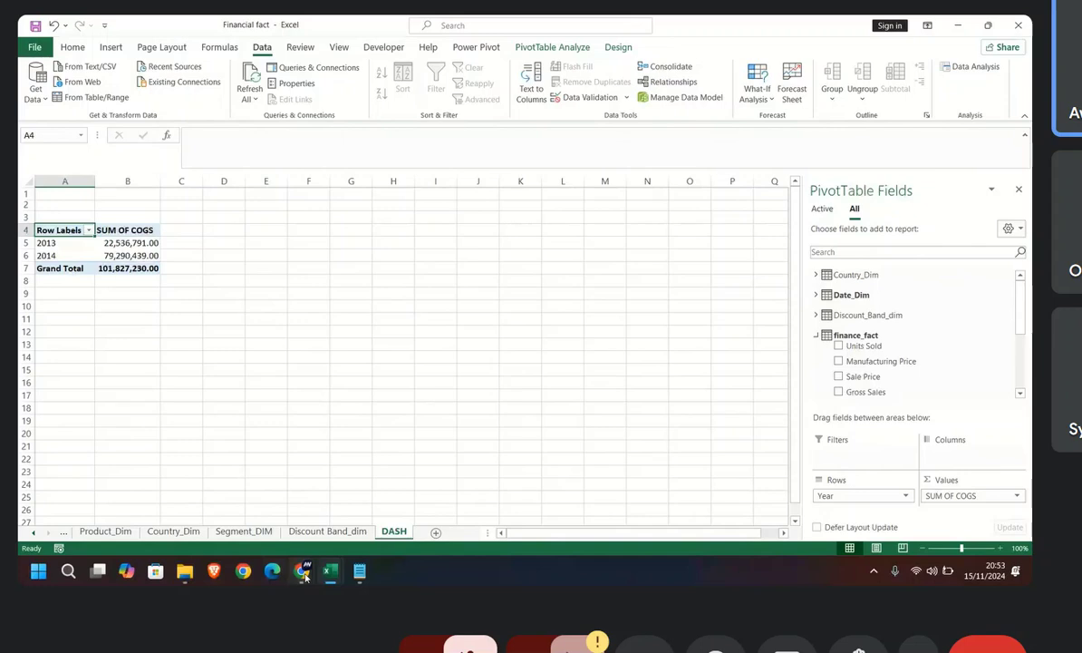
{"action": "mouse_move", "coordinate": [302, 570]}
{"action": "left_click", "coordinate": [281, 512]}
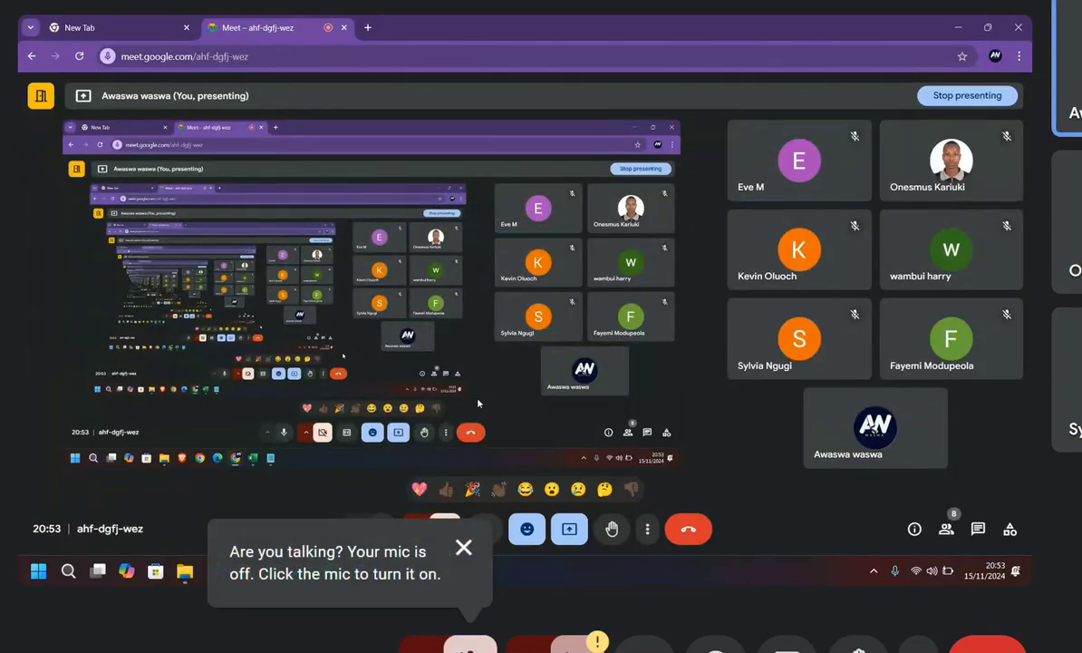
{"action": "left_click", "coordinate": [331, 570]}
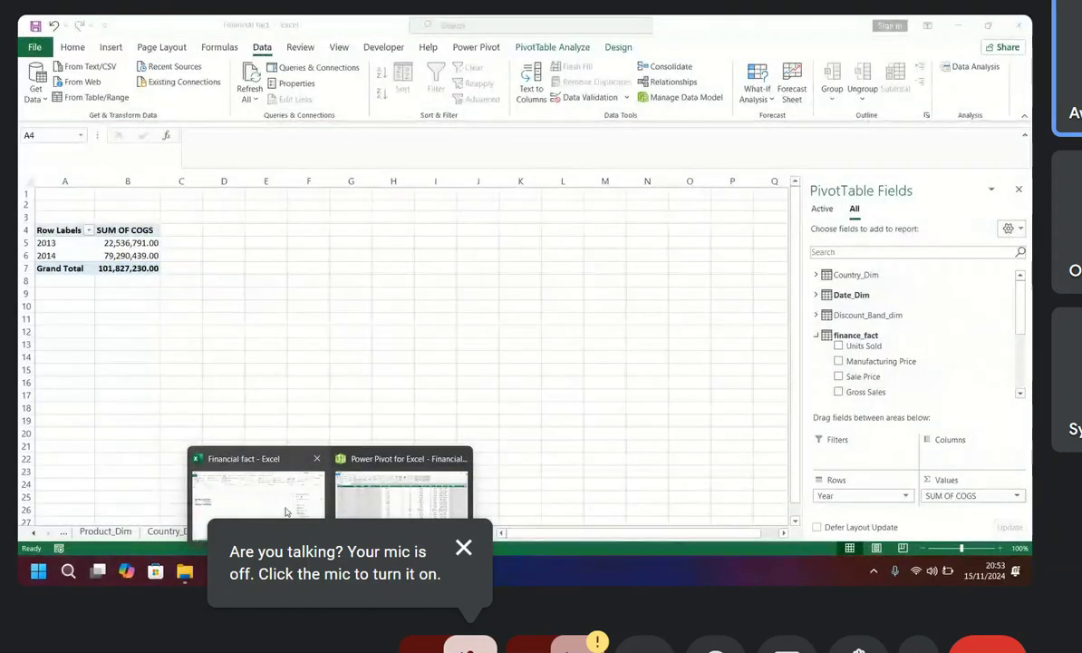
{"action": "left_click", "coordinate": [263, 481]}
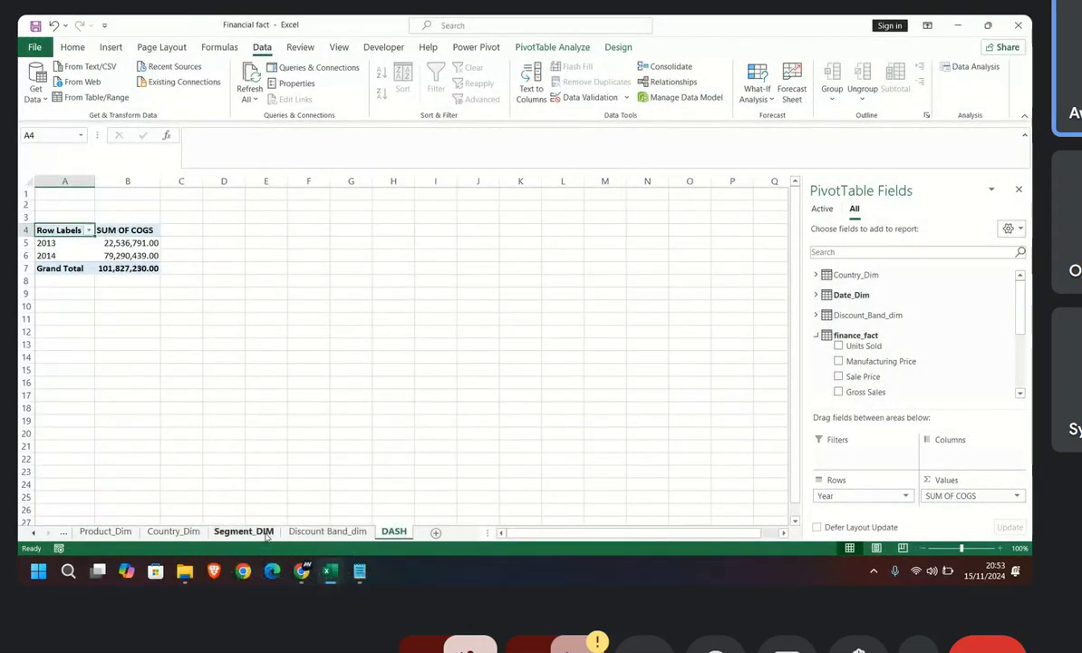
{"action": "left_click", "coordinate": [311, 534]}
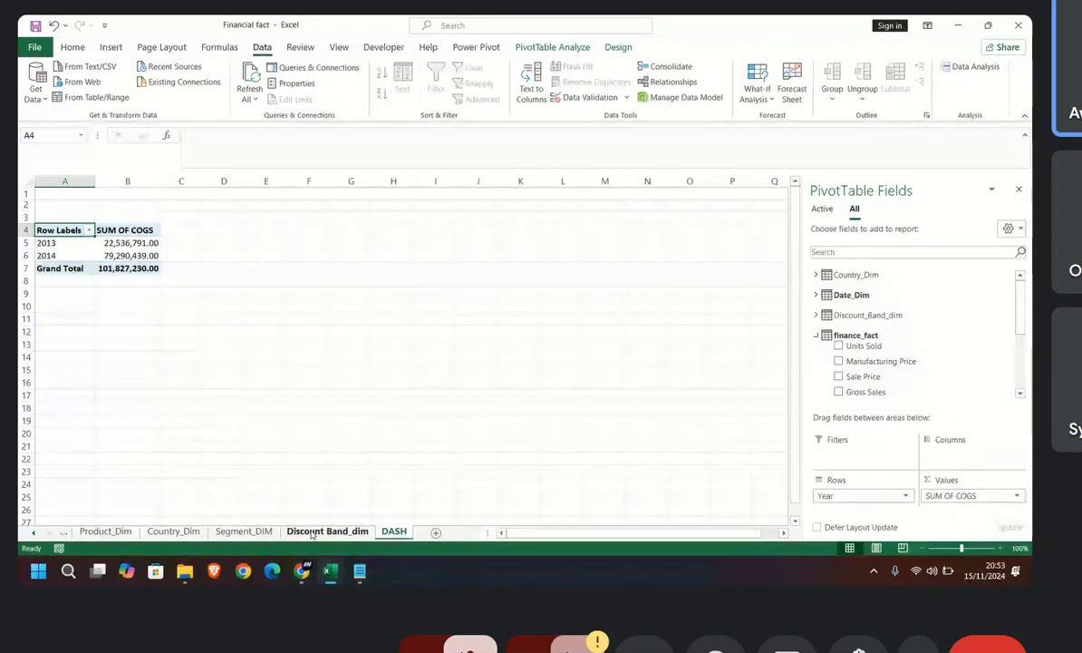
{"action": "left_click", "coordinate": [394, 533]}
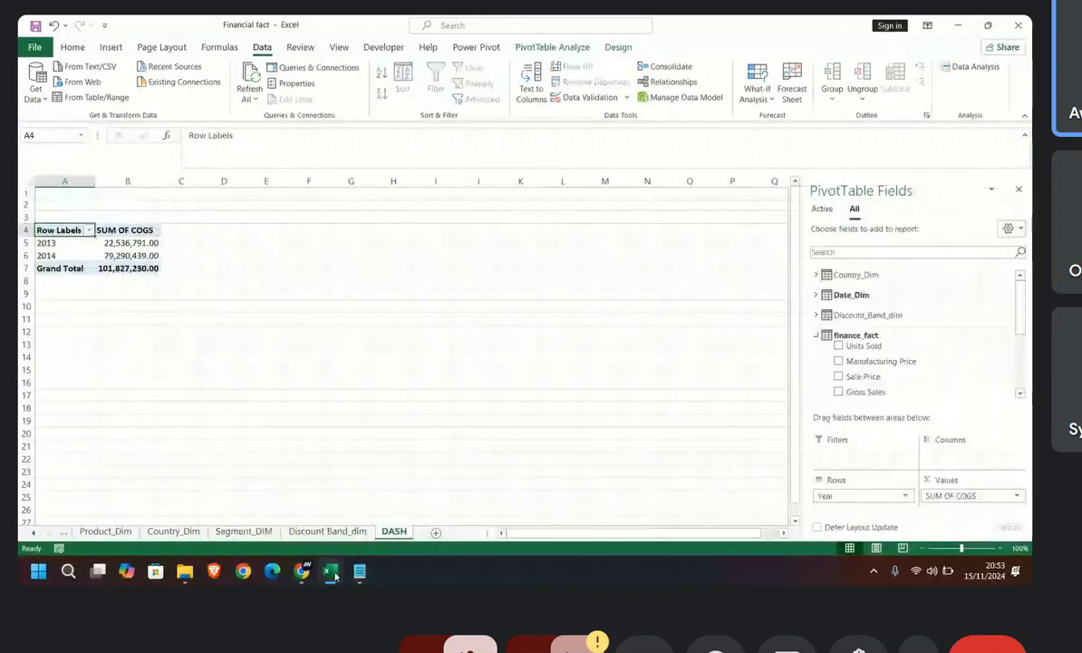
Step: Switch to the Power Pivot window and permanently delete the SUM OF COGS measure from the finance_fact table's calculation area
{"action": "left_click", "coordinate": [335, 574]}
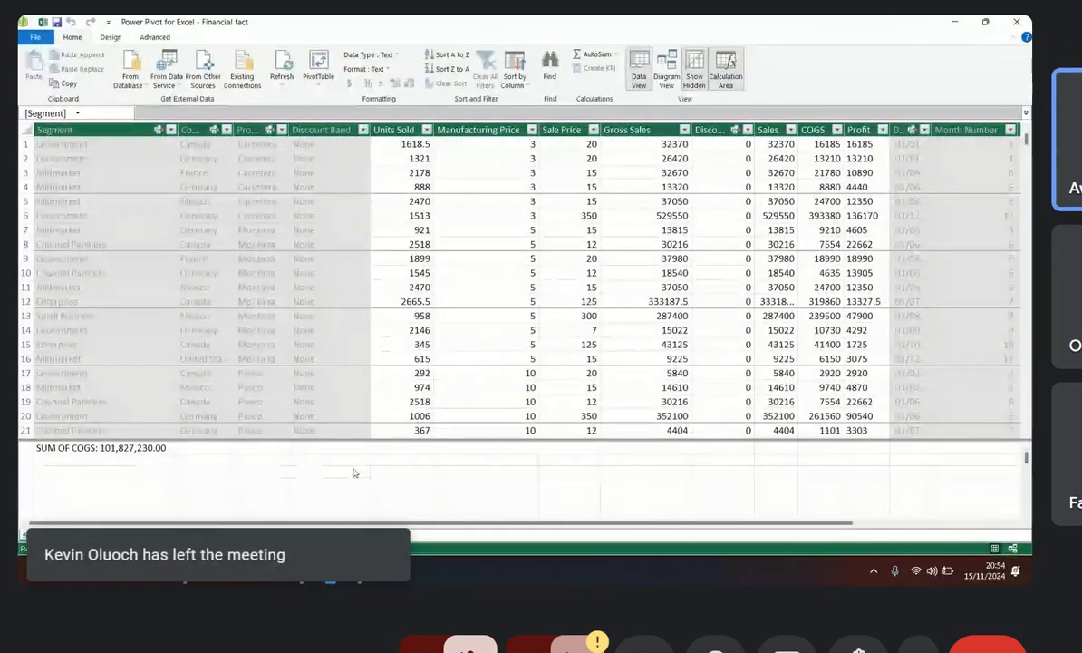
{"action": "left_click", "coordinate": [168, 449]}
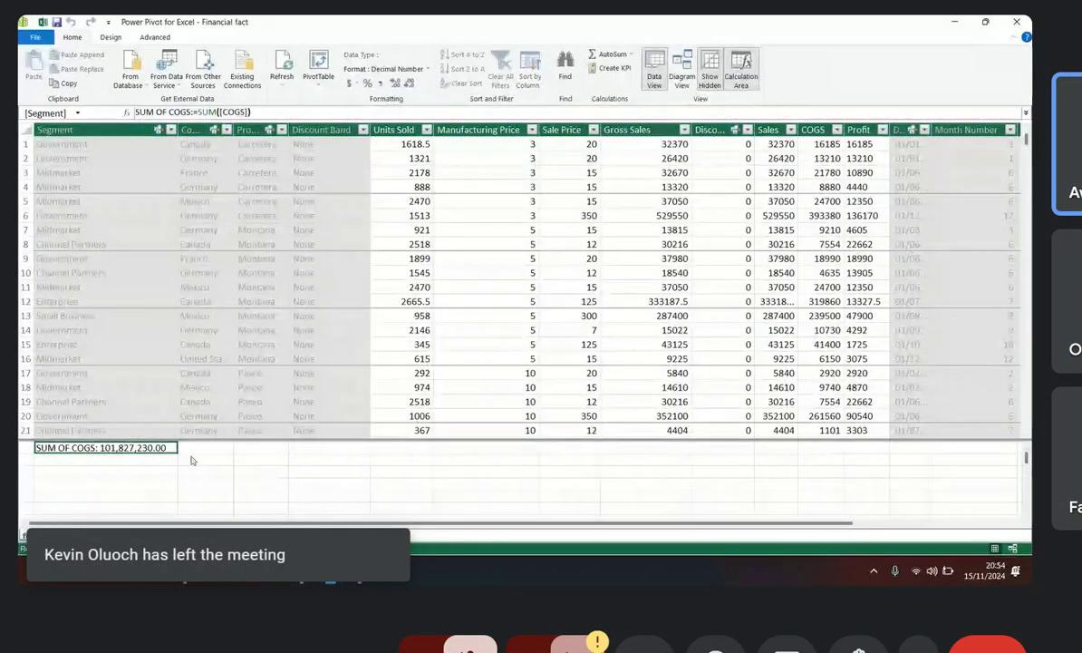
{"action": "key", "text": "Delete"}
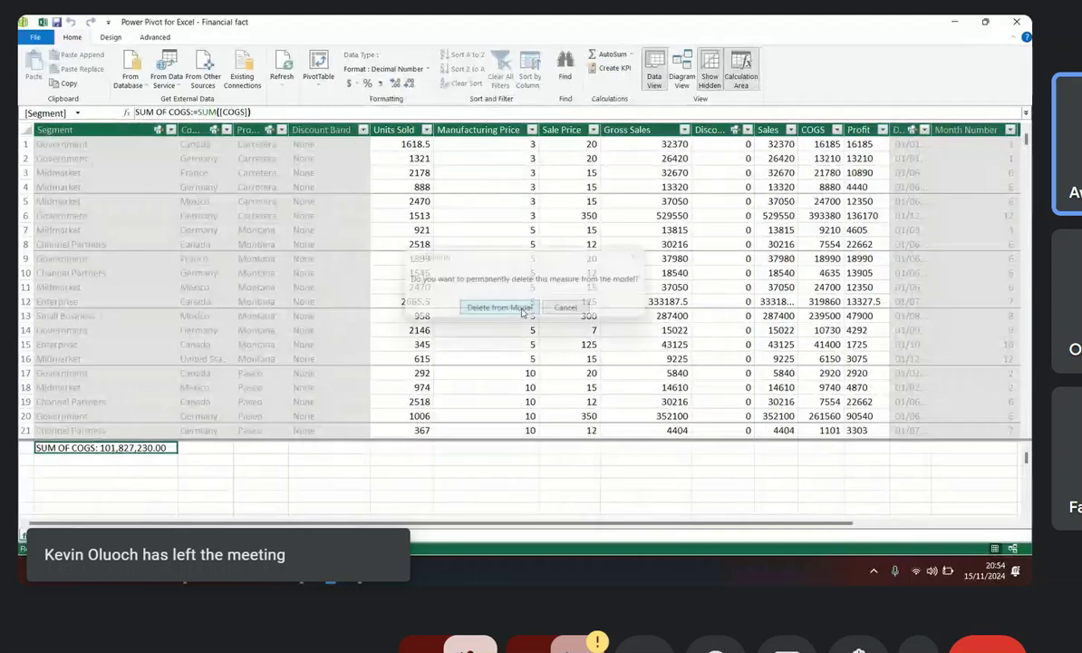
{"action": "left_click", "coordinate": [501, 307]}
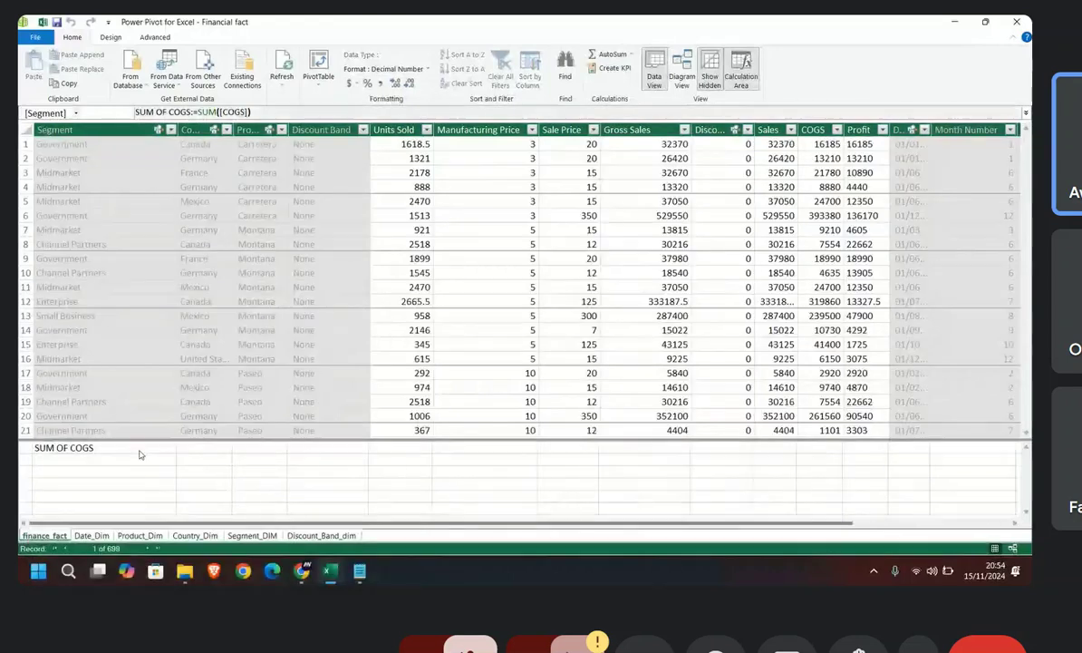
{"action": "left_click", "coordinate": [335, 459]}
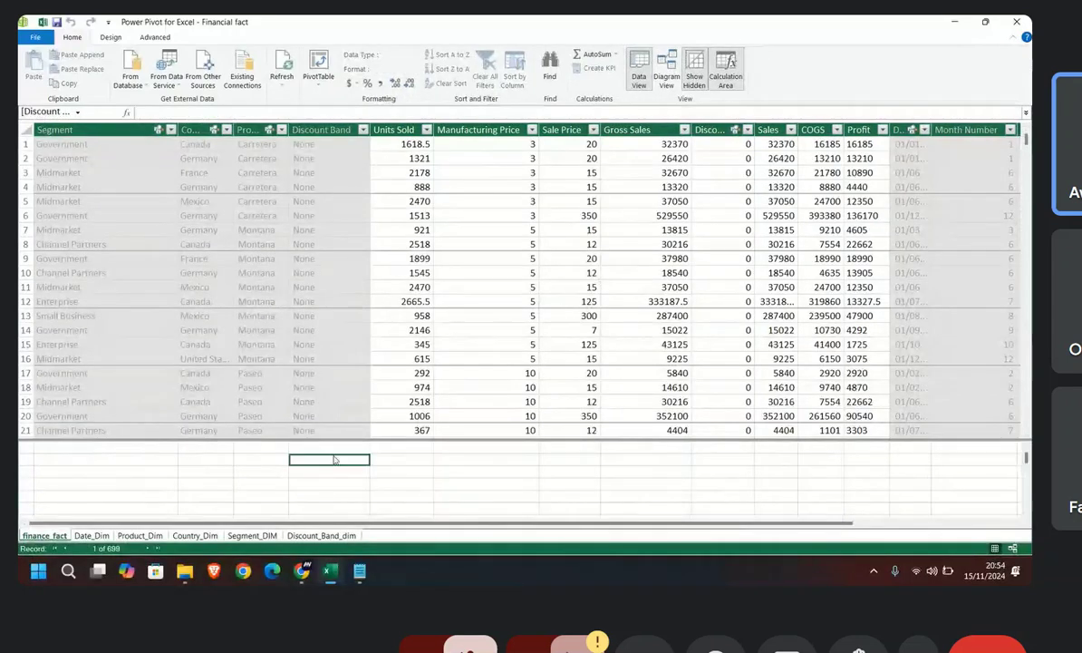
{"action": "left_click", "coordinate": [472, 464]}
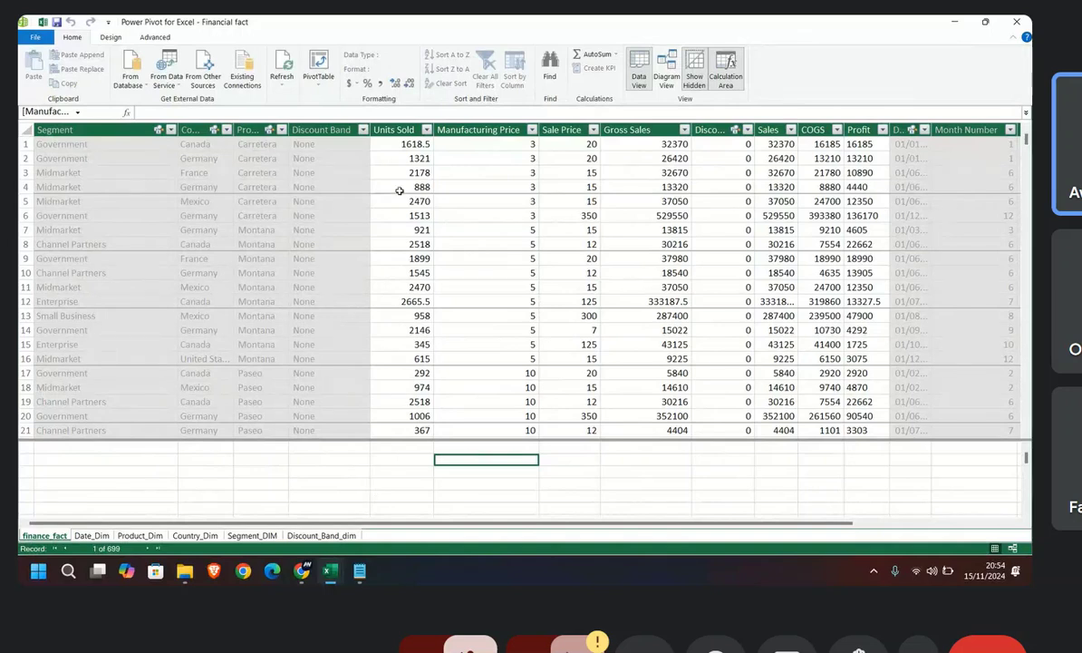
{"action": "left_click", "coordinate": [168, 112]}
{"action": "left_click", "coordinate": [456, 453]}
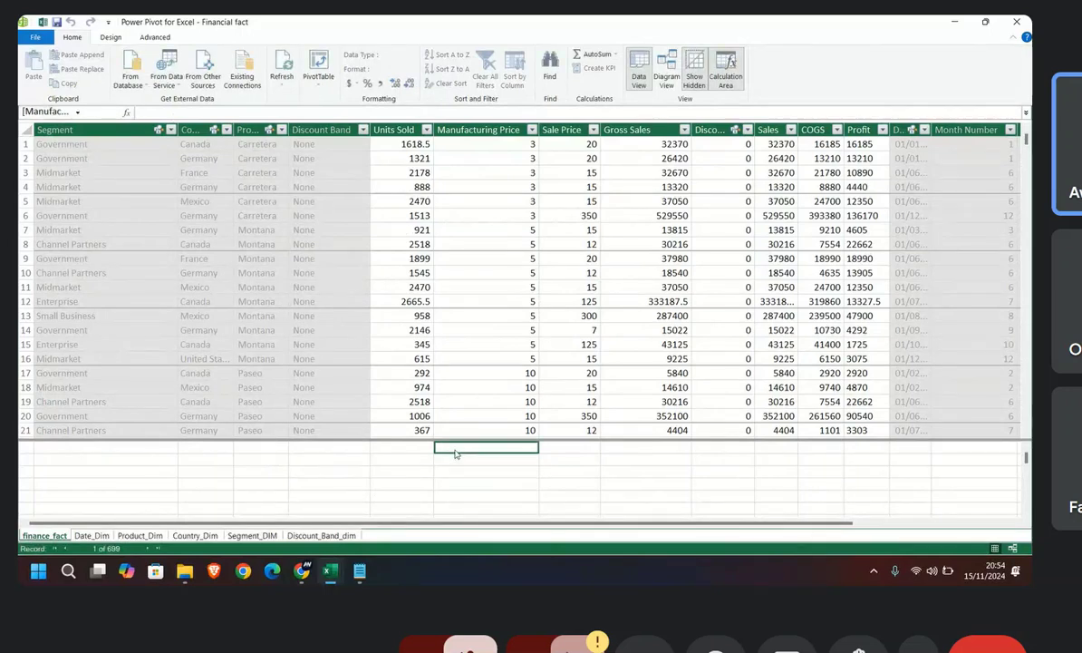
{"action": "left_click", "coordinate": [460, 463]}
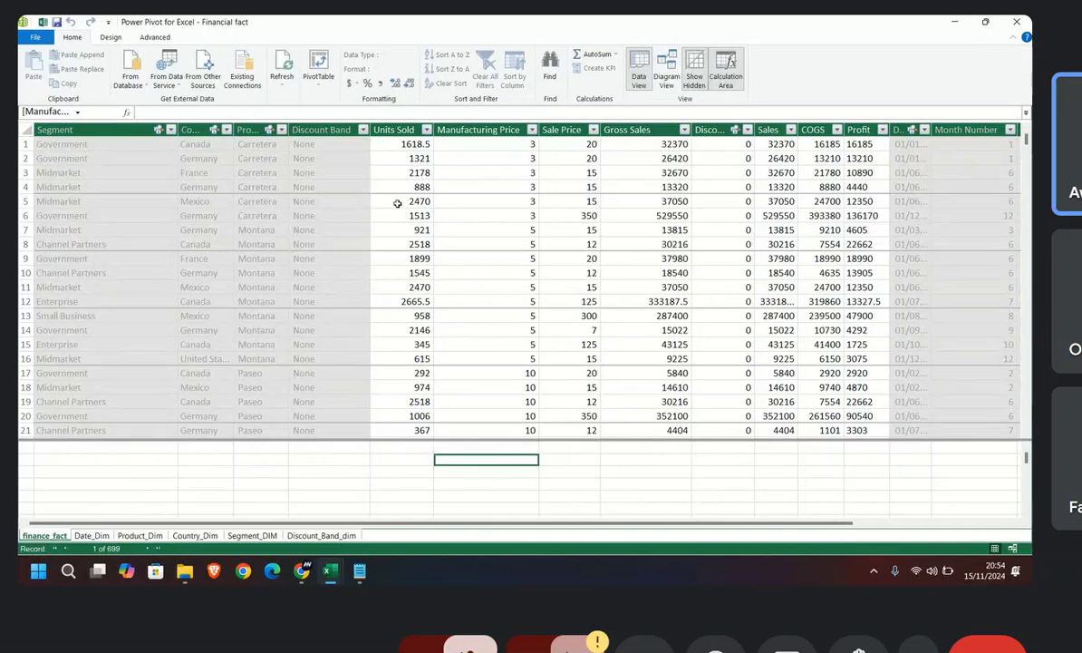
{"action": "left_click_drag", "start_coordinate": [405, 150], "coordinate": [405, 173]}
{"action": "left_click_drag", "start_coordinate": [405, 213], "coordinate": [422, 274]}
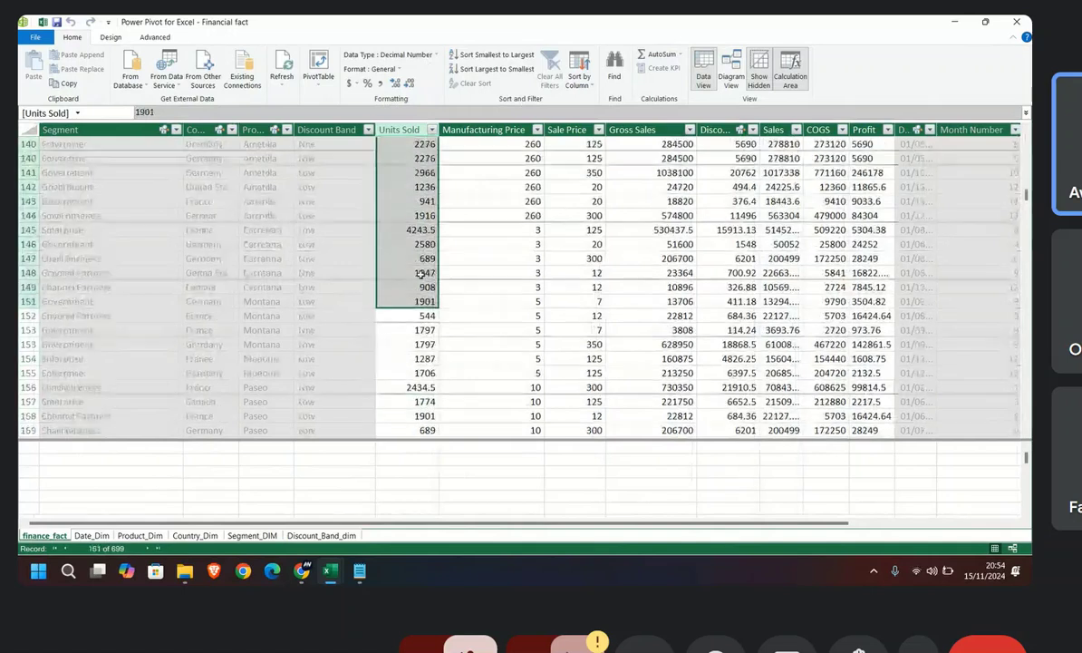
{"action": "scroll", "coordinate": [422, 272], "scroll_direction": "up", "scroll_amount": 2}
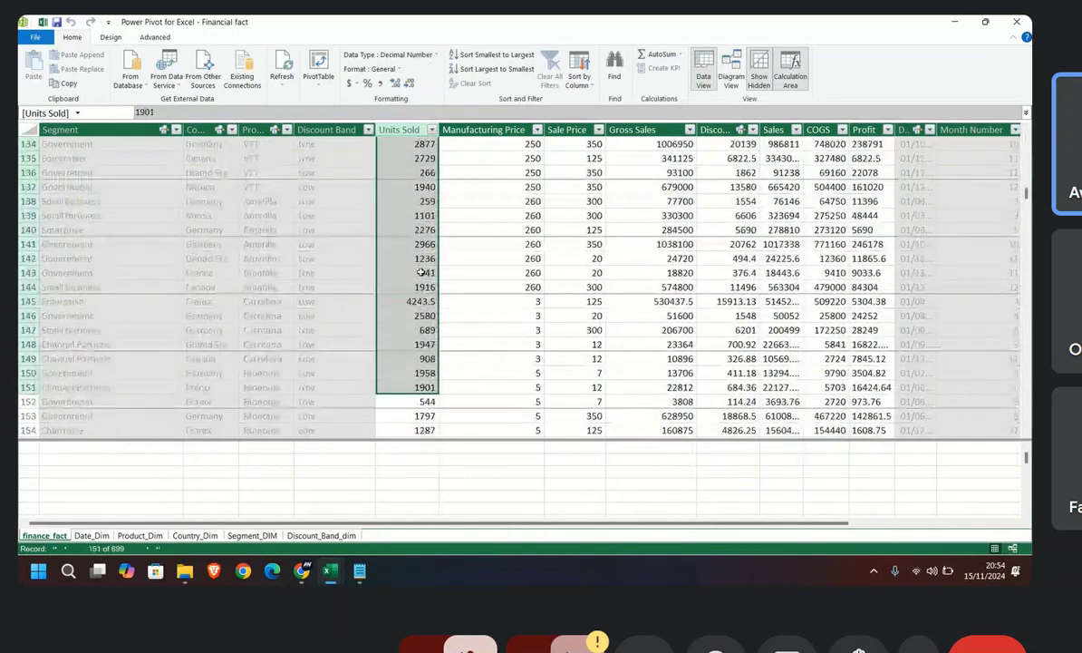
{"action": "scroll", "coordinate": [422, 273], "scroll_direction": "up", "scroll_amount": 14}
{"action": "scroll", "coordinate": [422, 272], "scroll_direction": "up", "scroll_amount": 3}
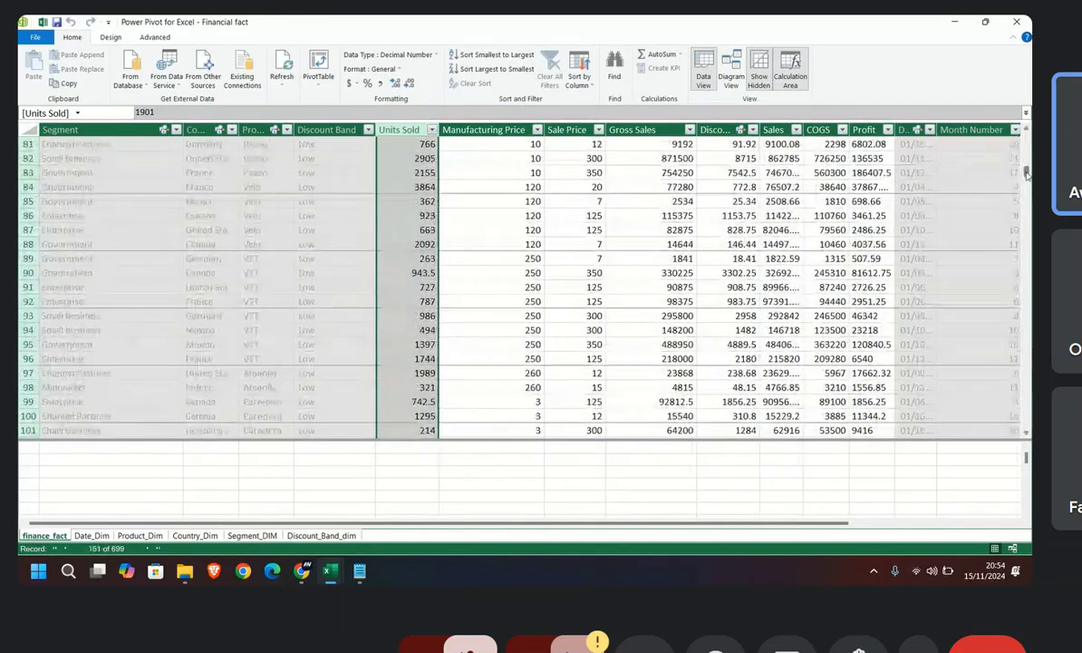
{"action": "left_click_drag", "start_coordinate": [1026, 172], "coordinate": [1029, 131]}
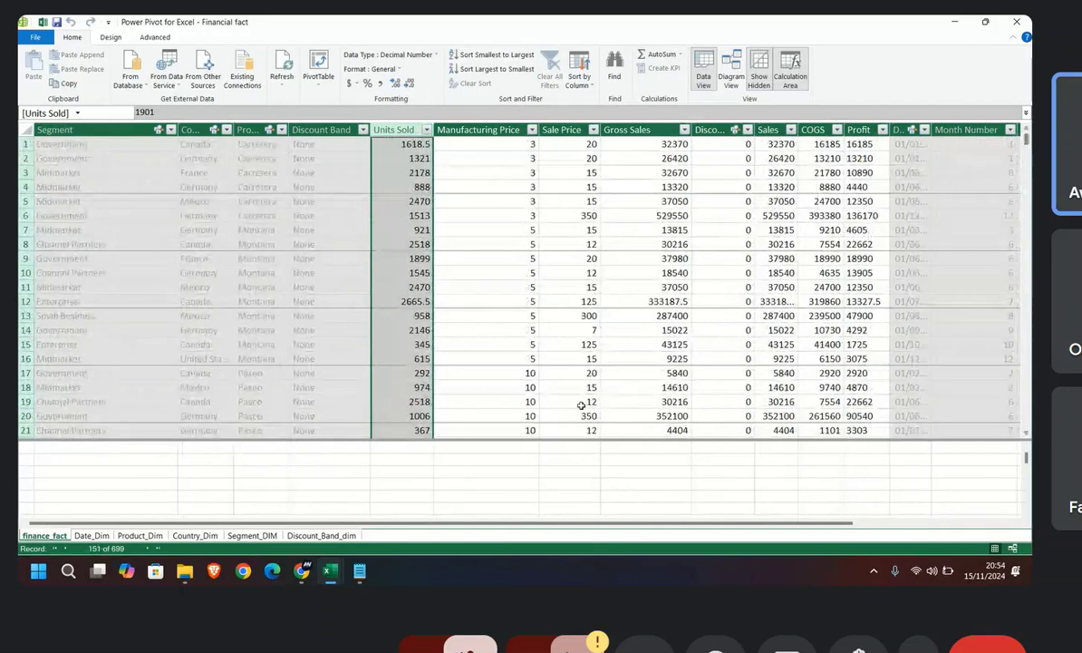
Step: Start a measure named MANUFACTURING COST in an empty calculation area cell under Units Sold in the finance_fact table
{"action": "left_click", "coordinate": [403, 461]}
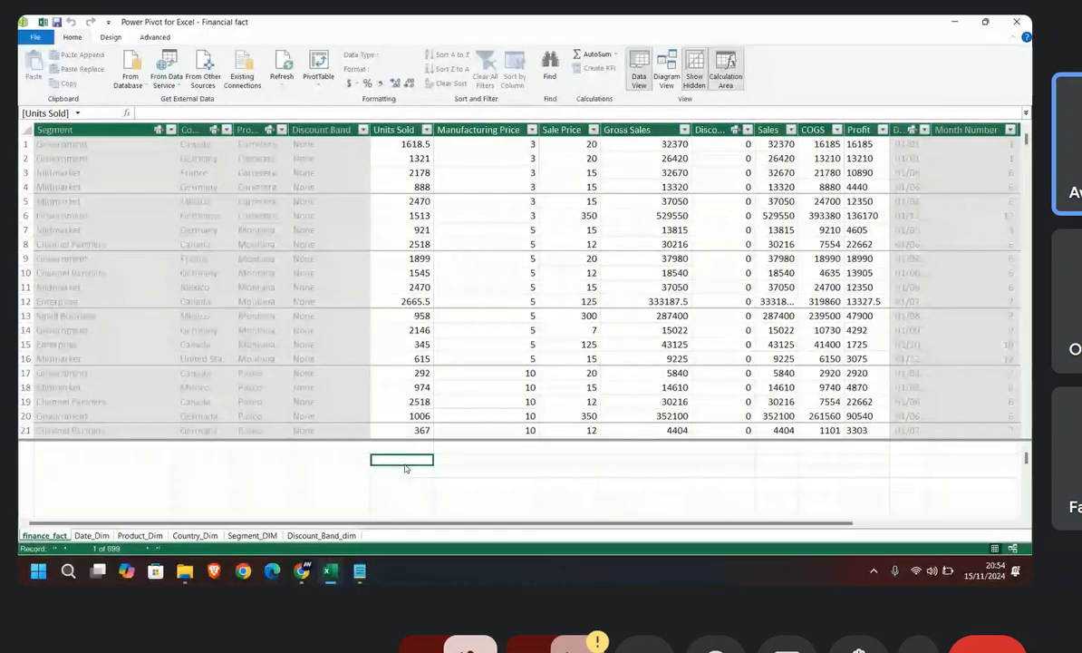
{"action": "type", "text": "SALES"}
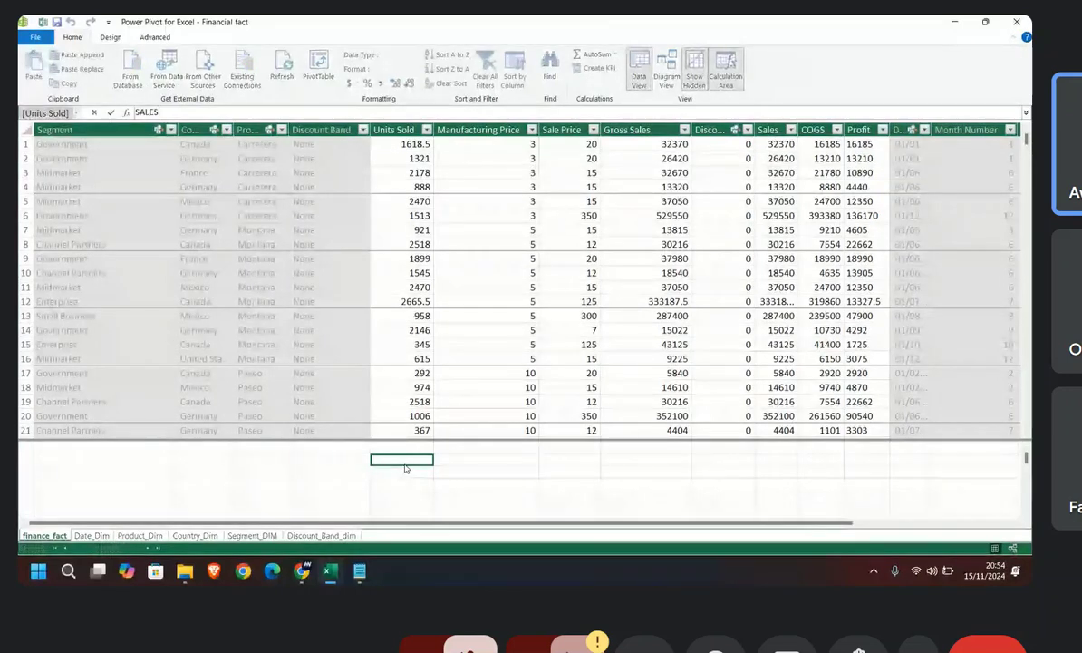
{"action": "key", "text": "BackSpace"}
{"action": "key", "text": "BackSpace"}
{"action": "key", "text": "BackSpace"}
{"action": "key", "text": "BackSpace"}
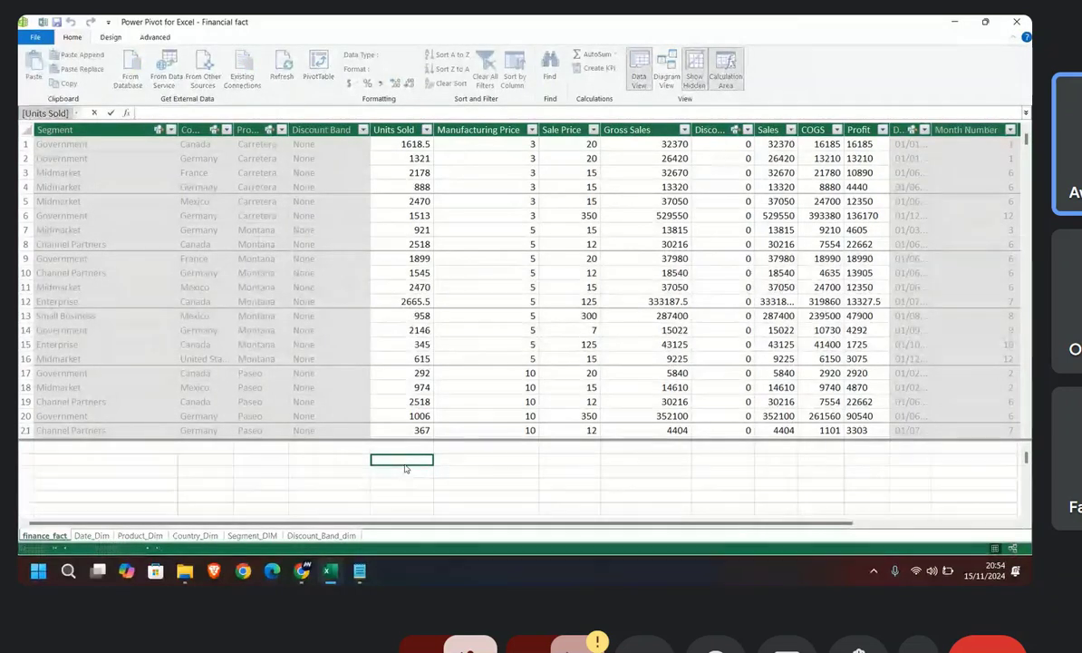
{"action": "type", "text": "MANU"}
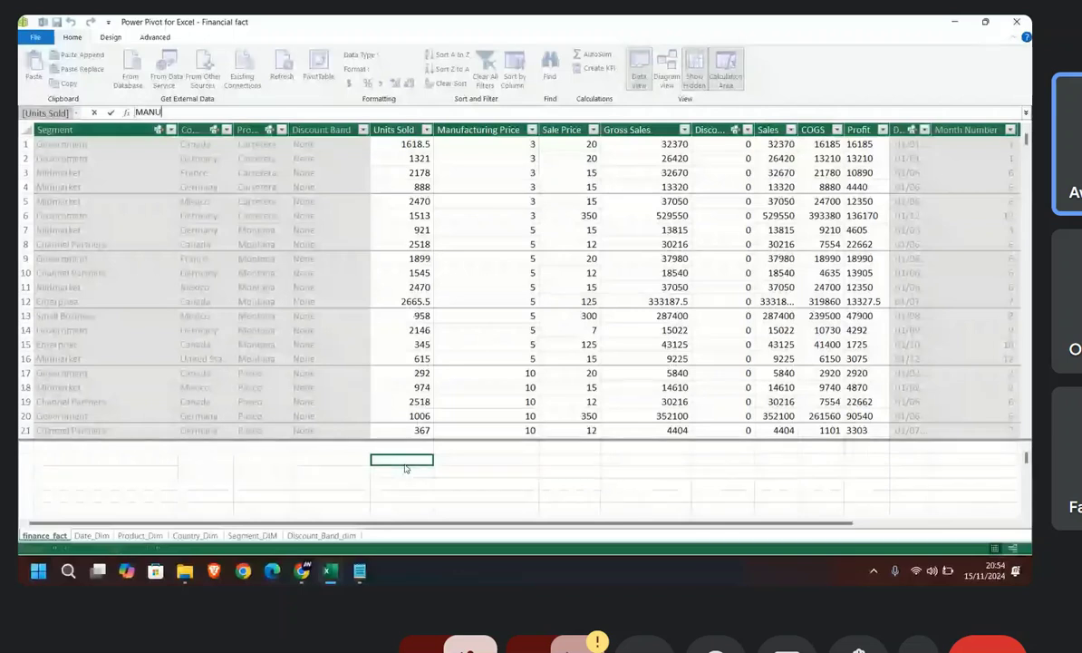
{"action": "type", "text": "F"}
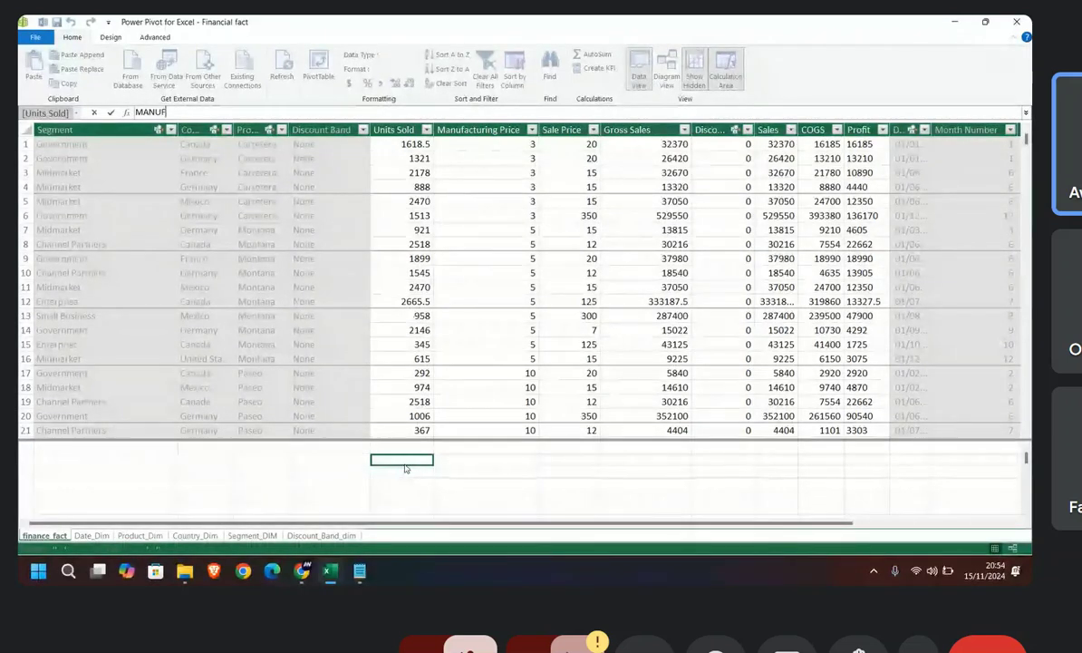
{"action": "type", "text": "ACTURING COST"}
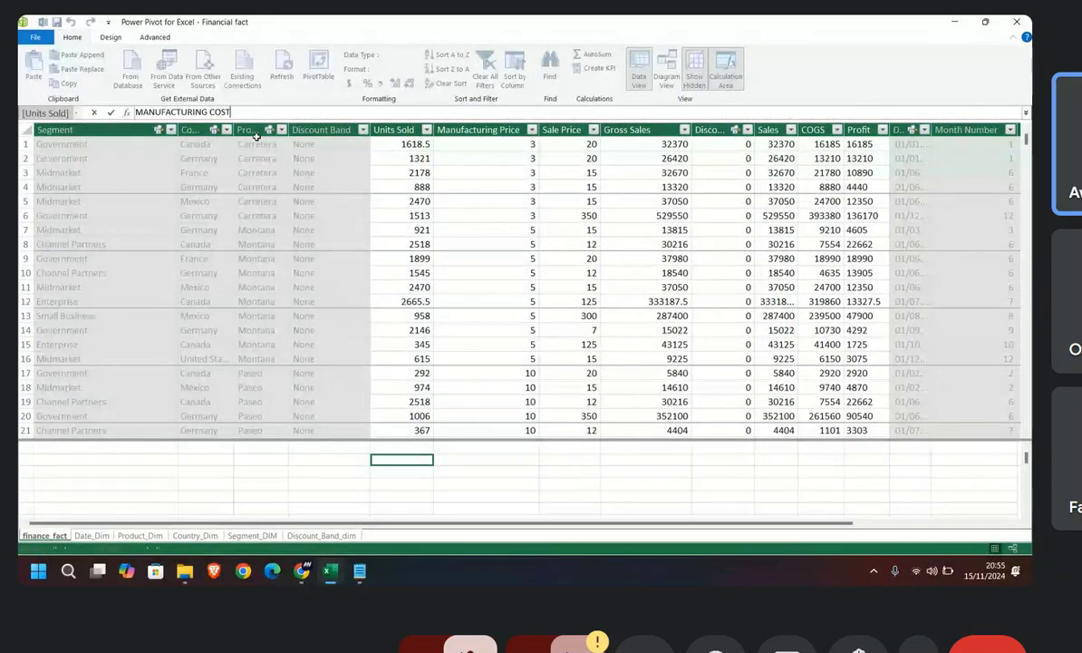
{"action": "type", "text": ":="}
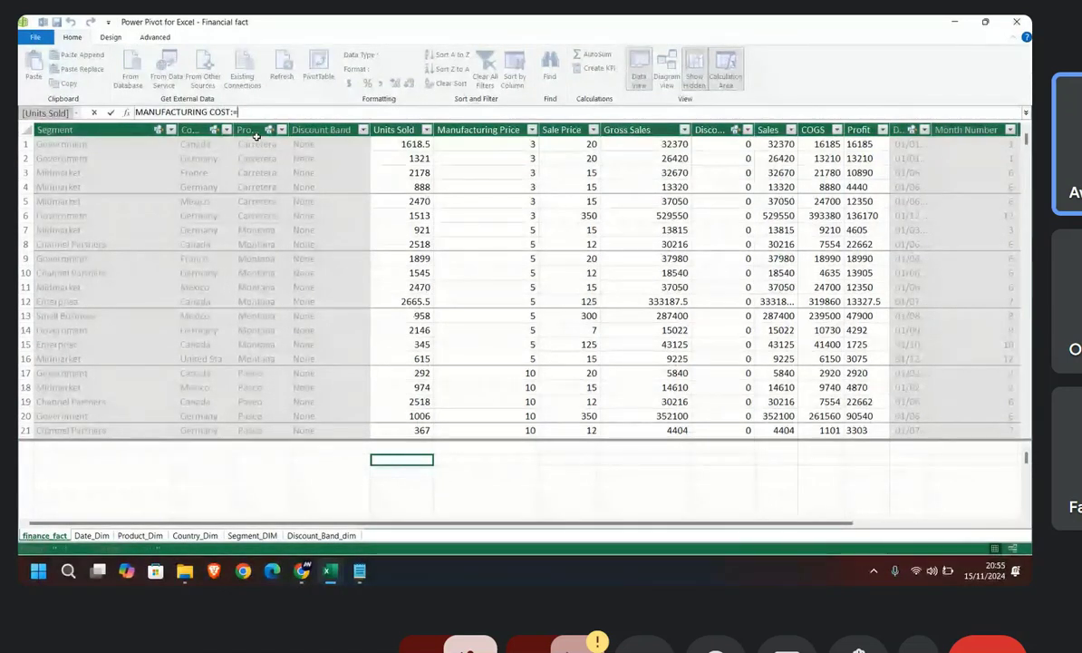
{"action": "type", "text": "SUM"}
{"action": "type", "text": "PRODUCT"}
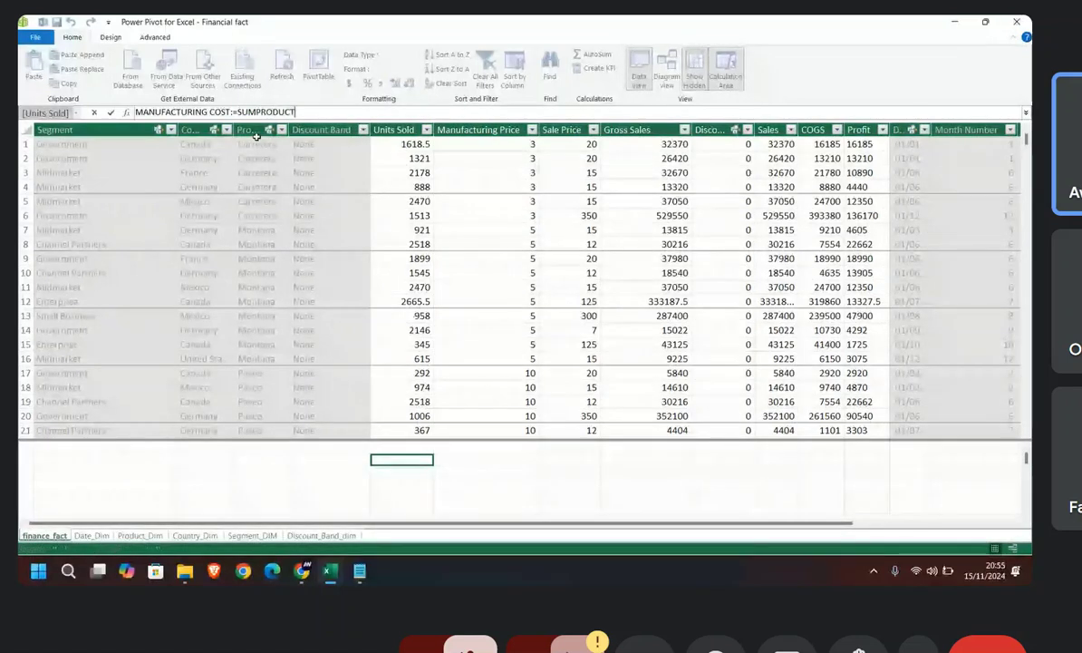
{"action": "key", "text": "BackSpace"}
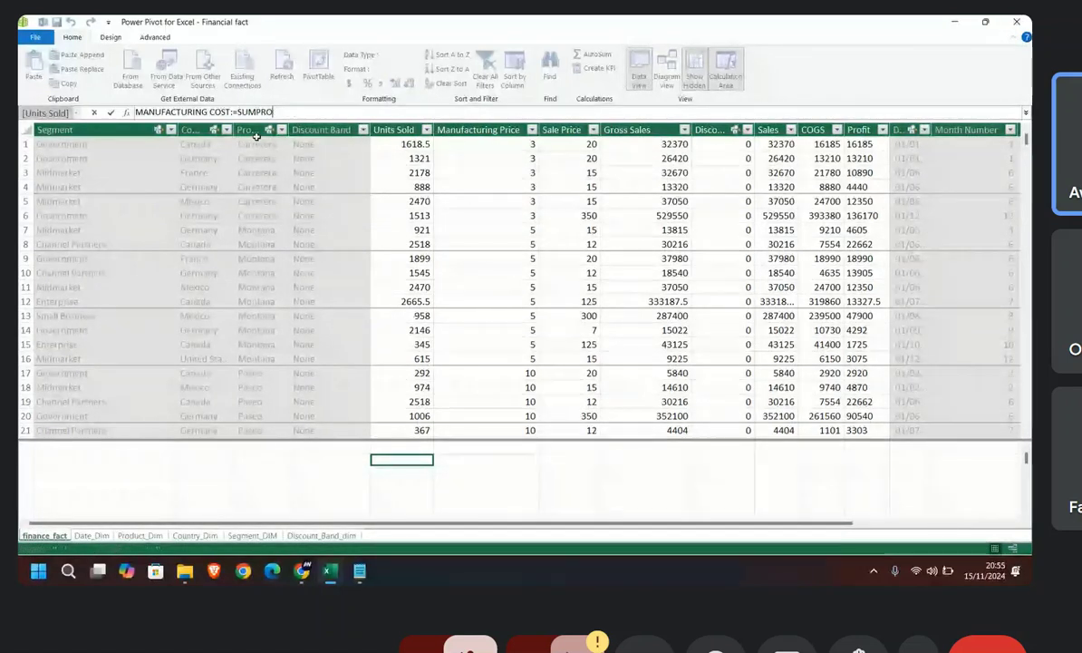
{"action": "key", "text": "BackSpace"}
{"action": "key", "text": "BackSpace"}
{"action": "key", "text": "BackSpace"}
{"action": "key", "text": "BackSpace"}
{"action": "key", "text": "BackSpace"}
{"action": "key", "text": "BackSpace"}
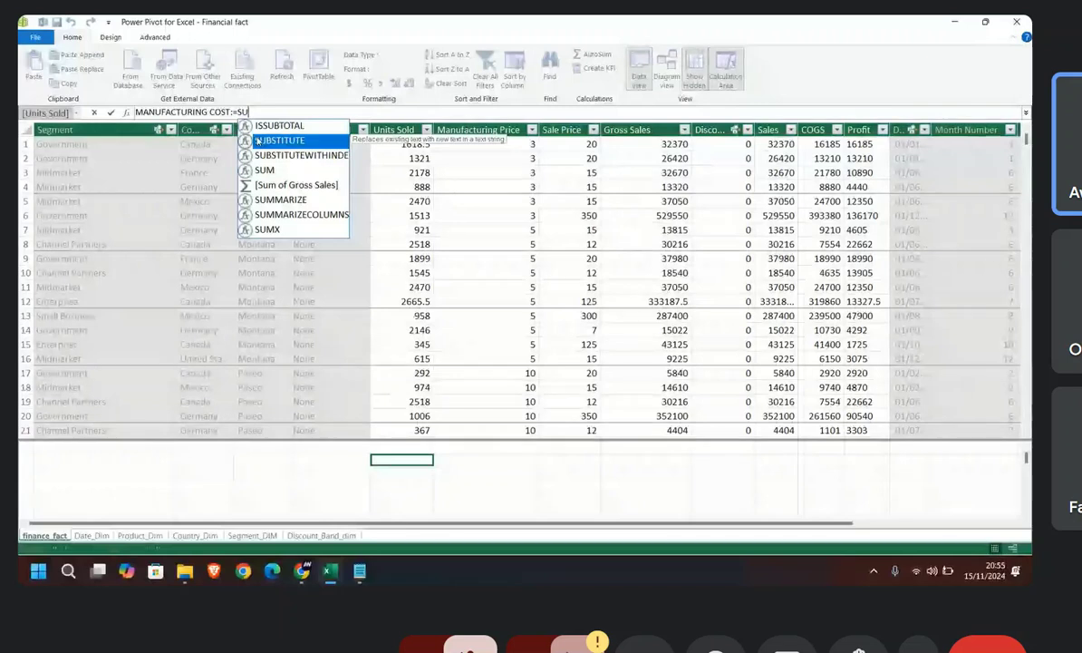
{"action": "type", "text": "M"}
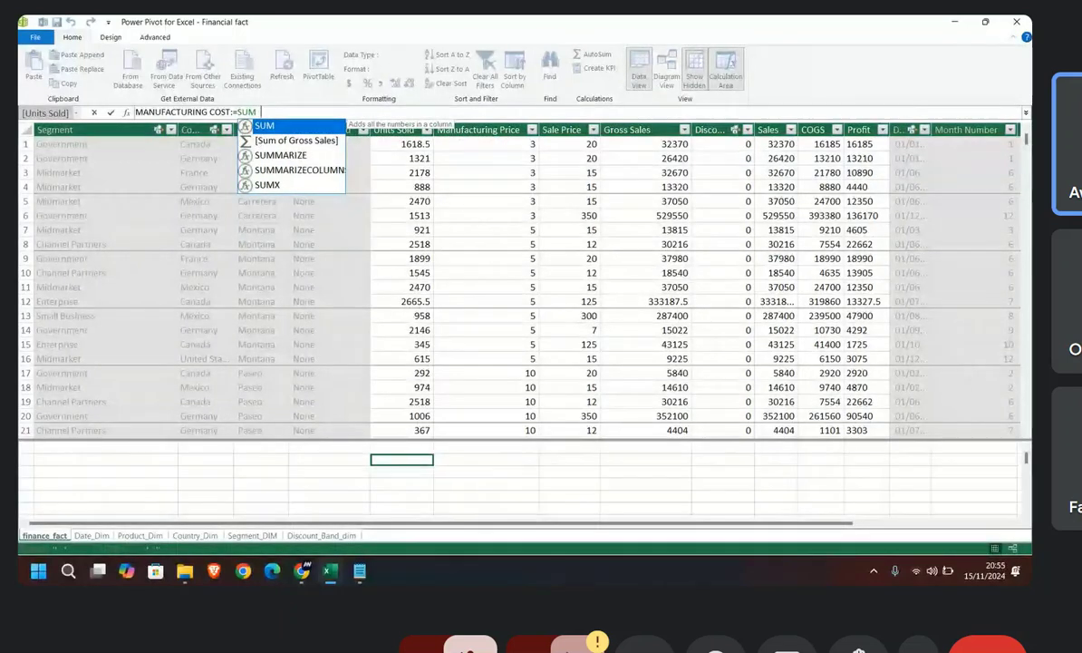
{"action": "key", "text": "BackSpace"}
{"action": "key", "text": "BackSpace"}
{"action": "key", "text": "BackSpace"}
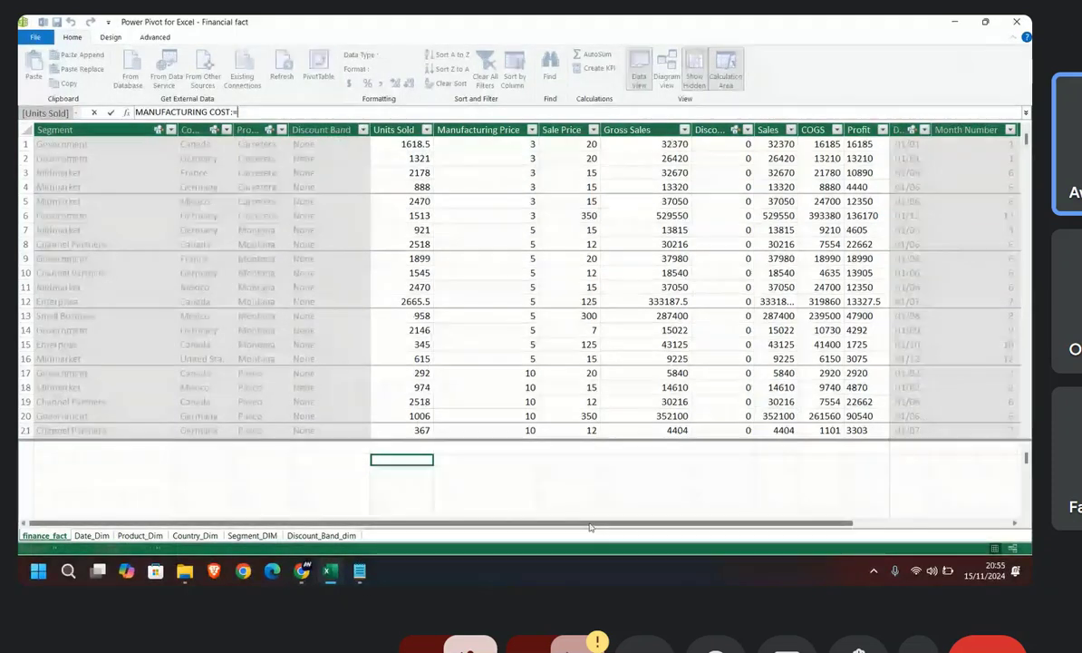
Step: Look over the finance_fact columns, and examine the units, price and sales columns on the Excel workbook's Finance_fact 1 sheet
{"action": "left_click_drag", "start_coordinate": [581, 526], "coordinate": [646, 526]}
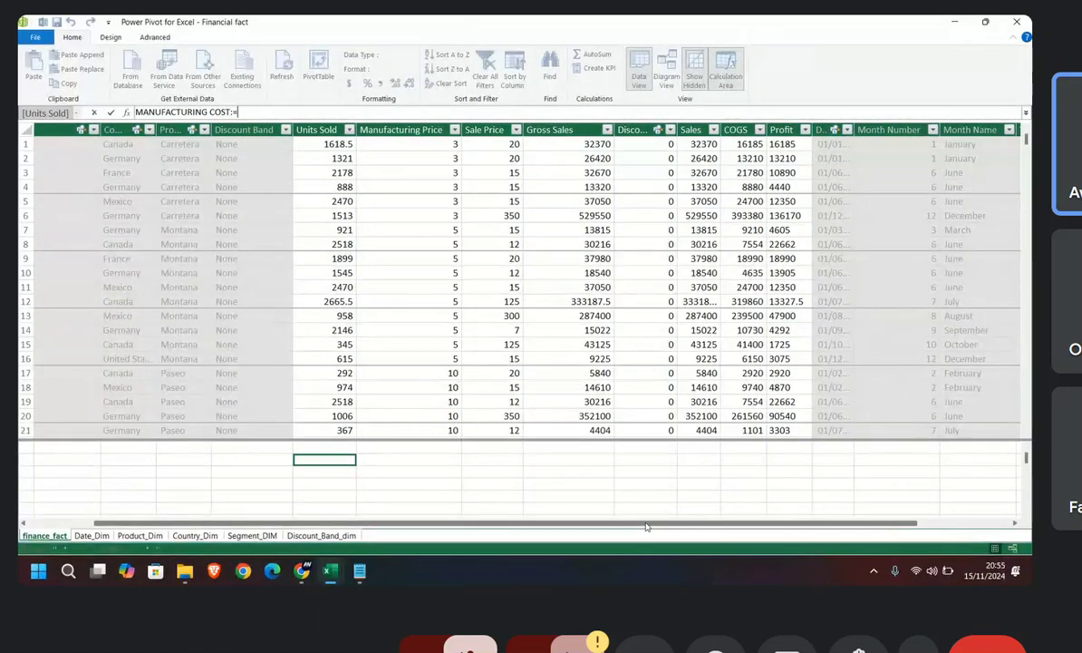
{"action": "left_click_drag", "start_coordinate": [646, 526], "coordinate": [752, 526]}
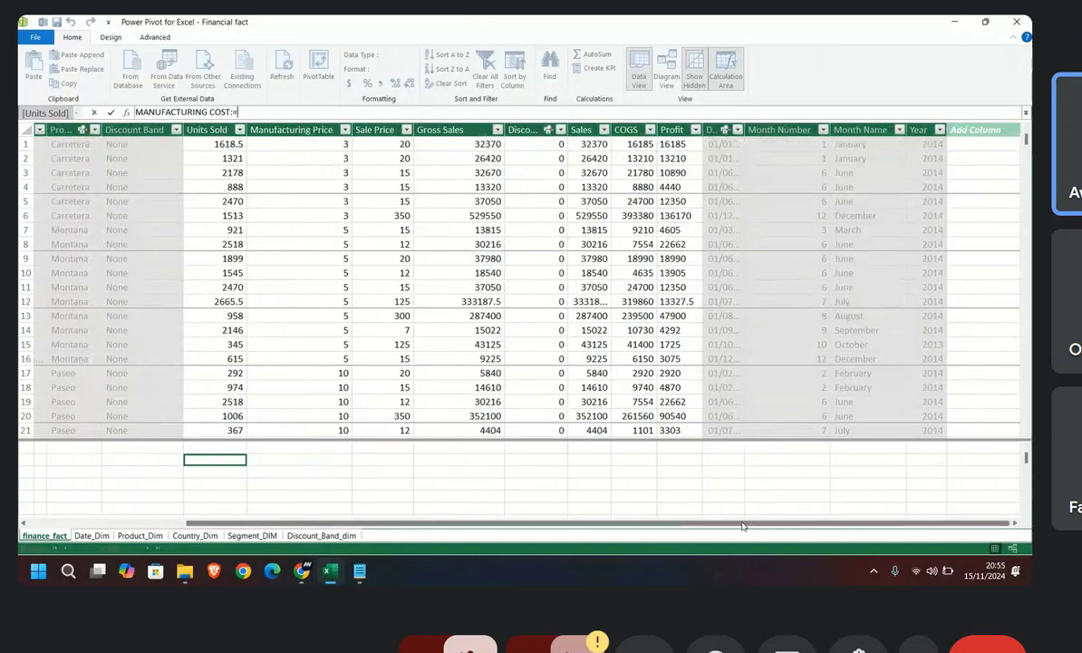
{"action": "left_click_drag", "start_coordinate": [742, 526], "coordinate": [710, 526]}
{"action": "left_click", "coordinate": [334, 577]}
{"action": "left_click", "coordinate": [282, 514]}
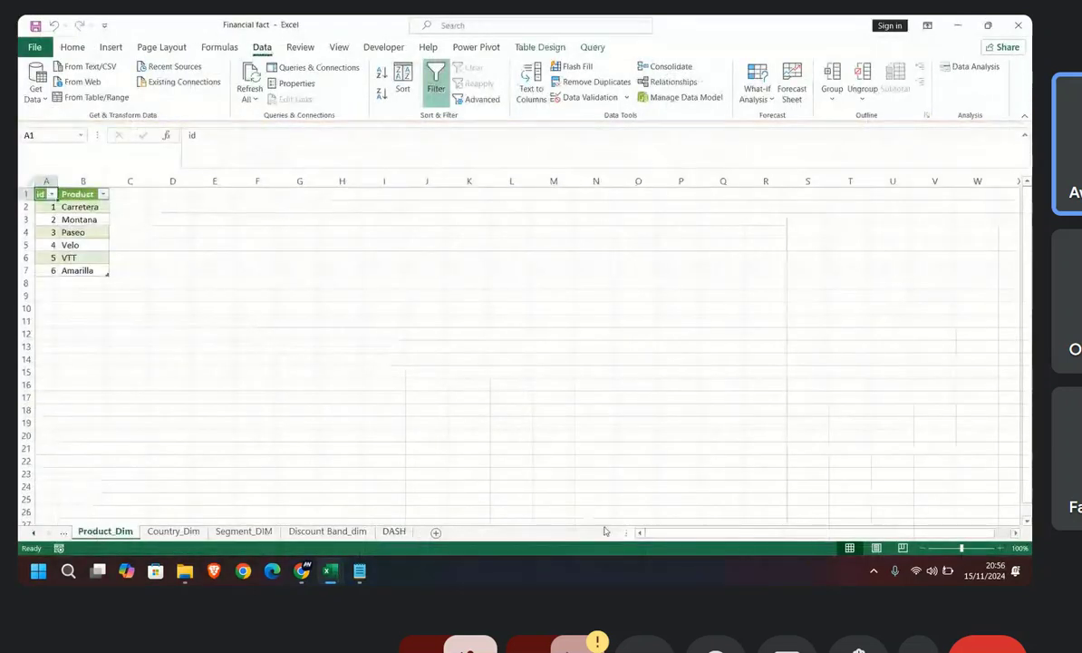
{"action": "left_click", "coordinate": [34, 532]}
{"action": "left_click", "coordinate": [34, 532]}
{"action": "left_click", "coordinate": [106, 532]}
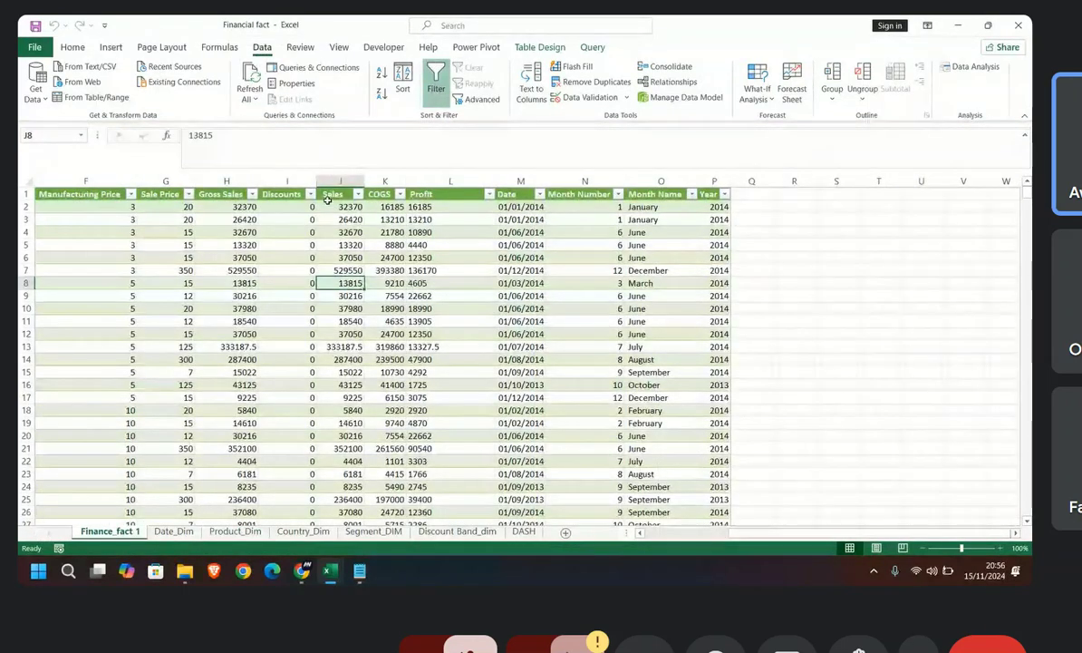
{"action": "left_click", "coordinate": [234, 245]}
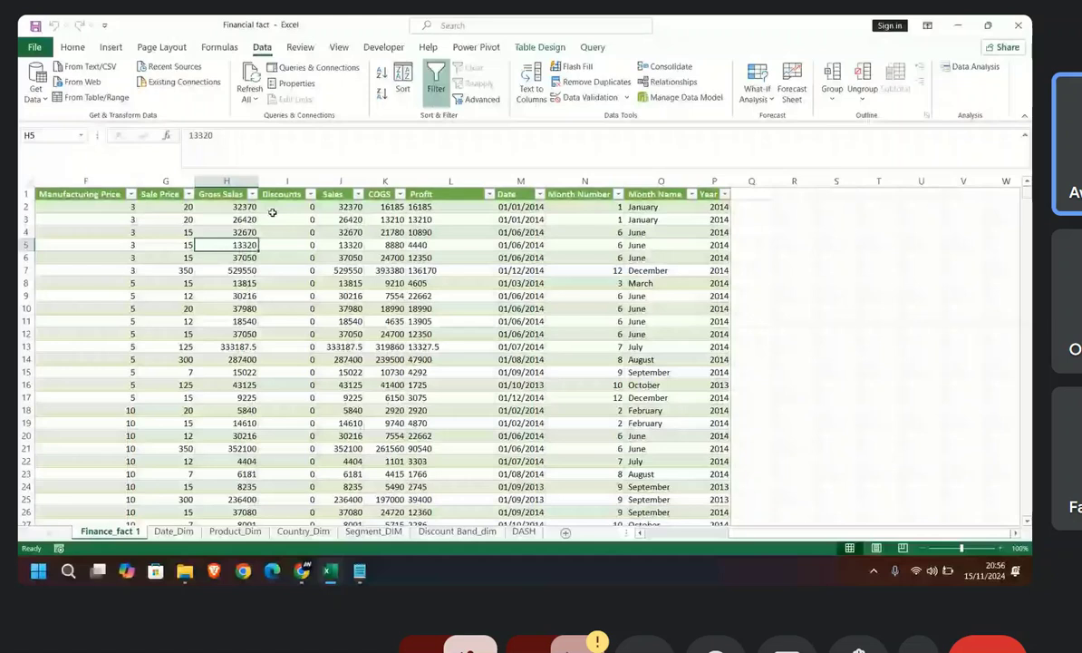
{"action": "left_click", "coordinate": [178, 208]}
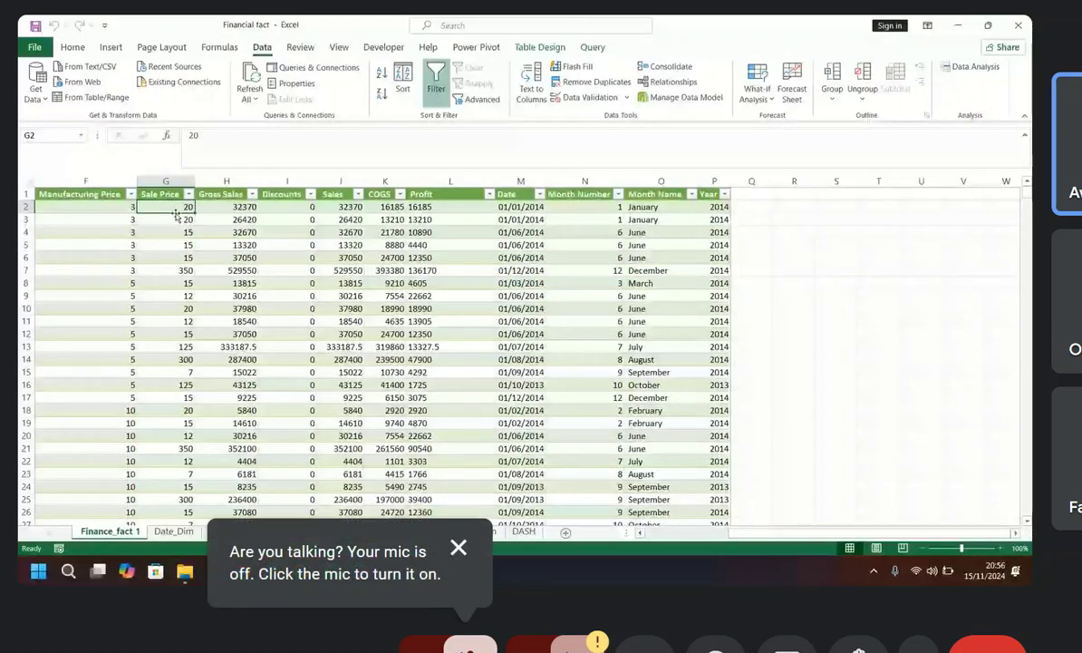
{"action": "key", "text": "Left"}
{"action": "left_click_drag", "start_coordinate": [726, 533], "coordinate": [687, 534]}
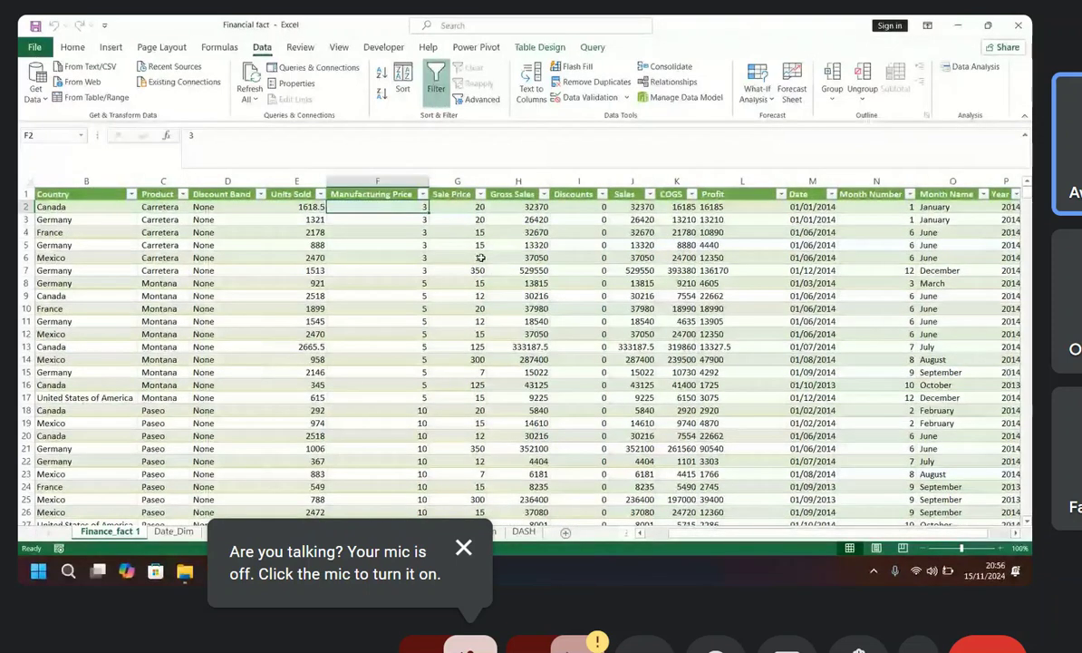
Step: Try to open the Financials 1 workbook from New folder inside the data analy folder, and return to the Power Pivot window
{"action": "left_click", "coordinate": [185, 572]}
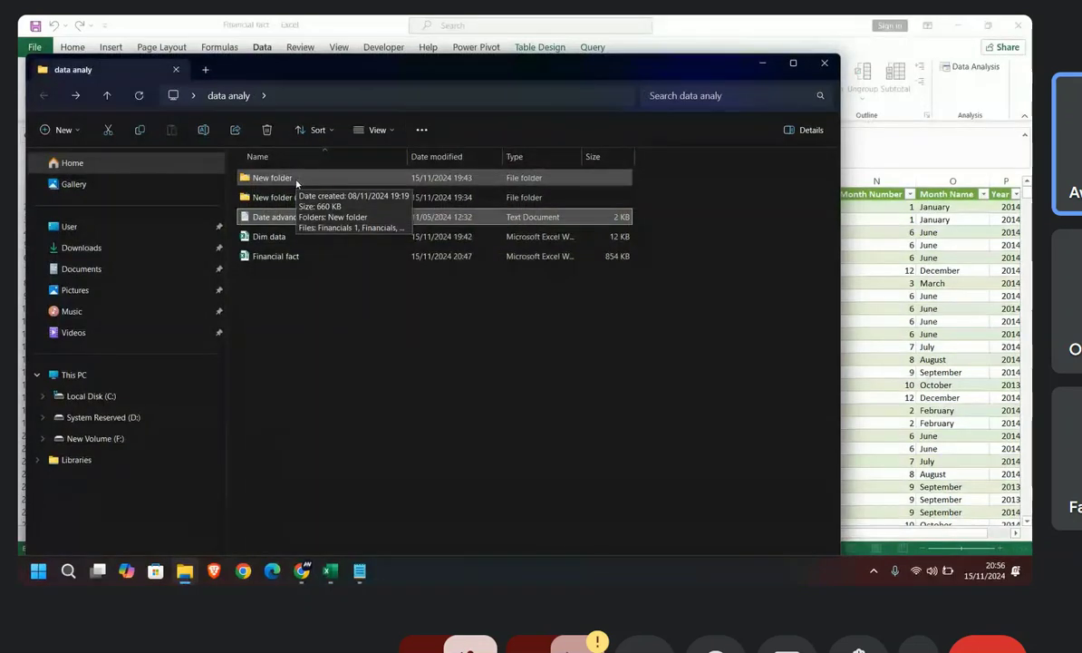
{"action": "left_click", "coordinate": [302, 571]}
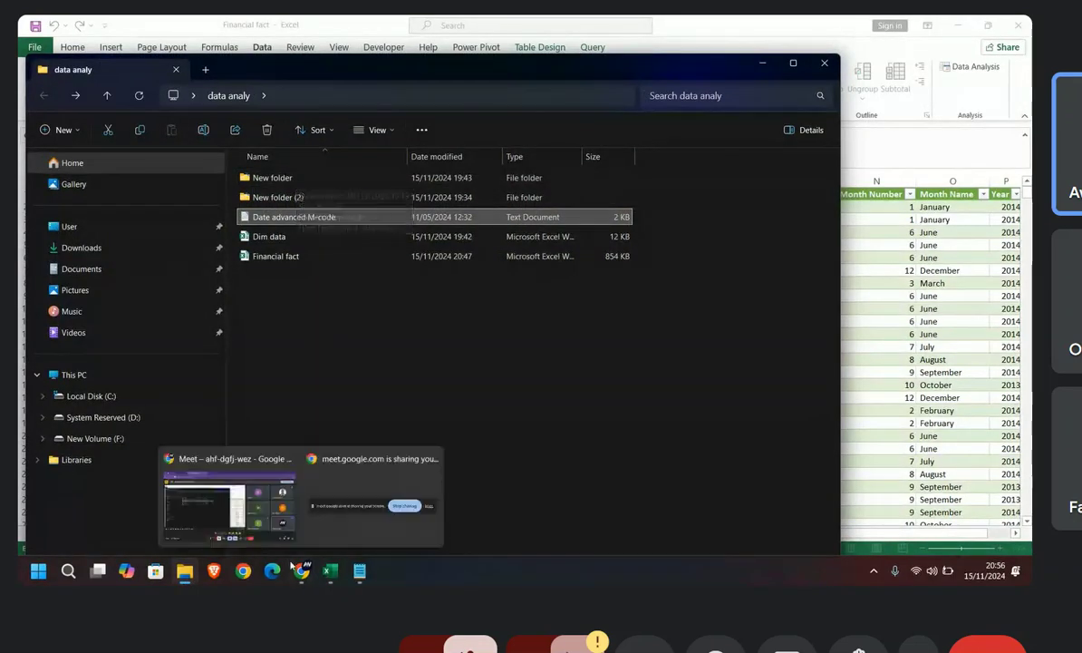
{"action": "left_click", "coordinate": [292, 526]}
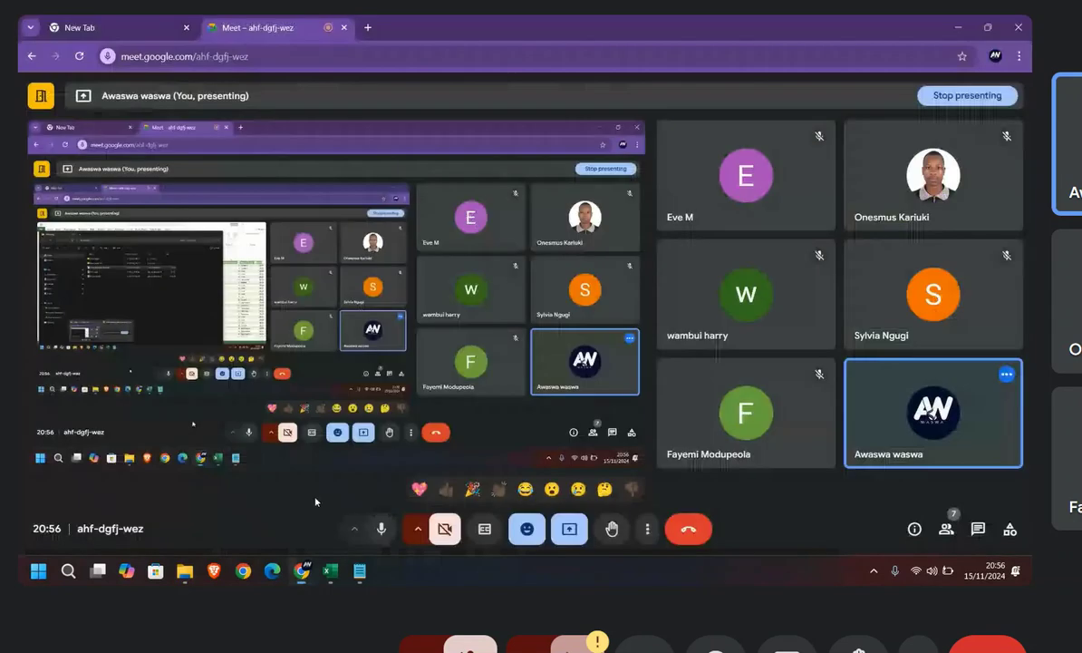
{"action": "mouse_move", "coordinate": [354, 582]}
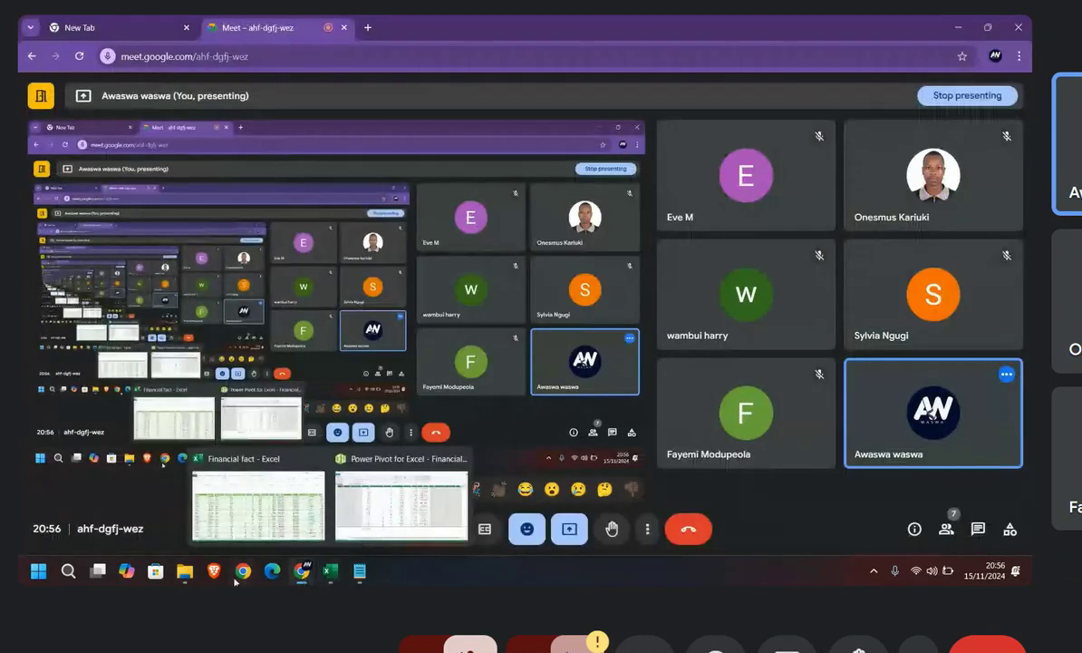
{"action": "left_click", "coordinate": [187, 527]}
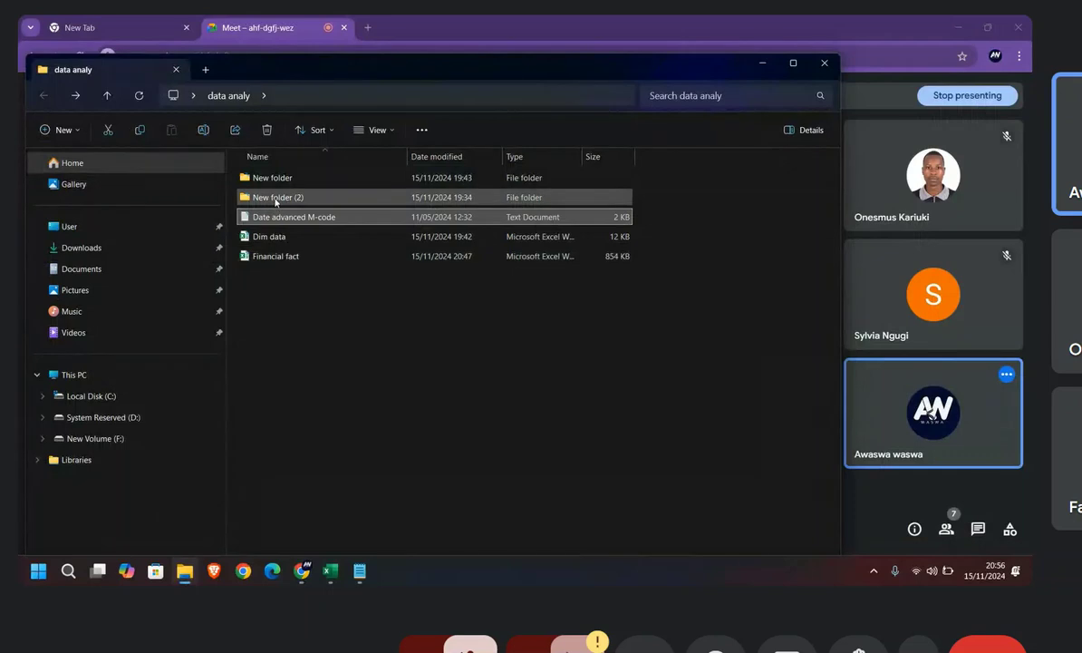
{"action": "double_click", "coordinate": [276, 198]}
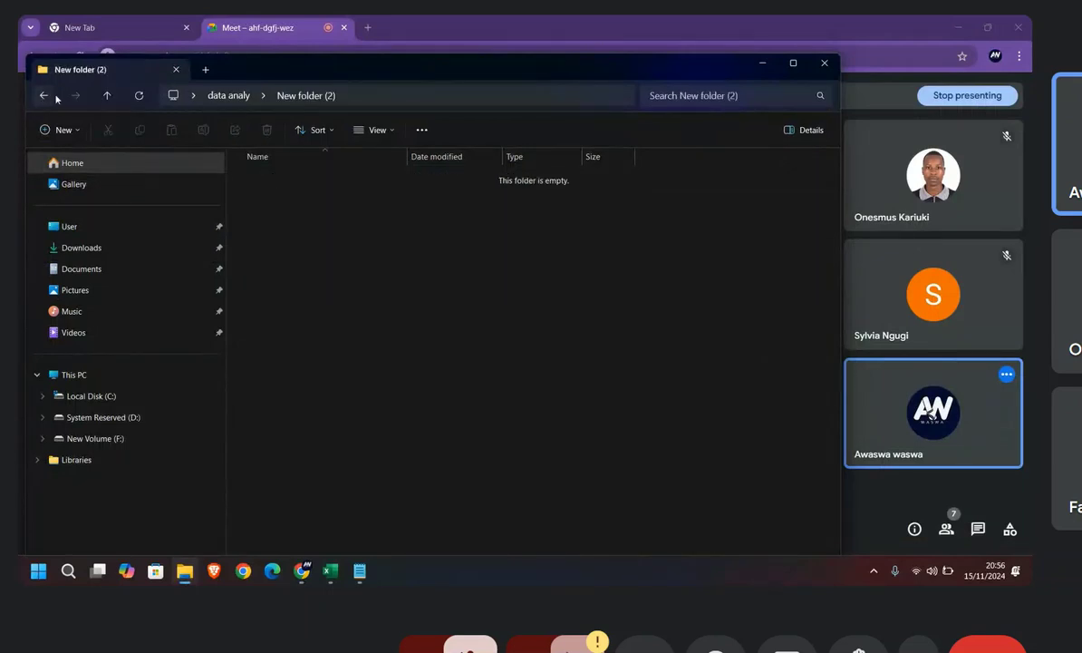
{"action": "left_click", "coordinate": [44, 95]}
{"action": "double_click", "coordinate": [270, 179]}
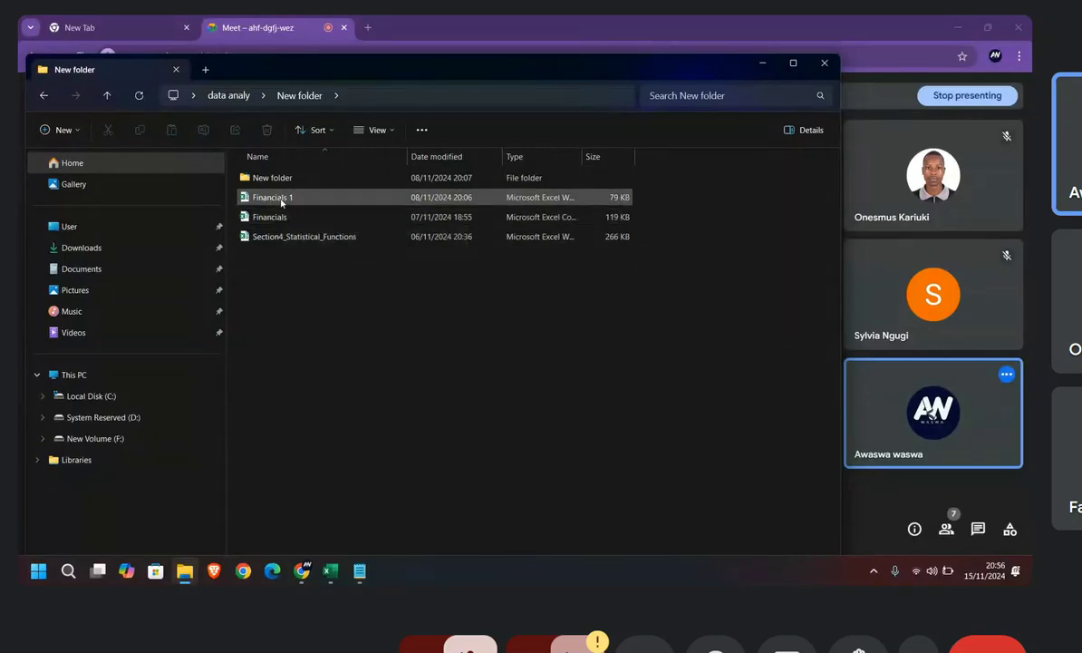
{"action": "double_click", "coordinate": [281, 198]}
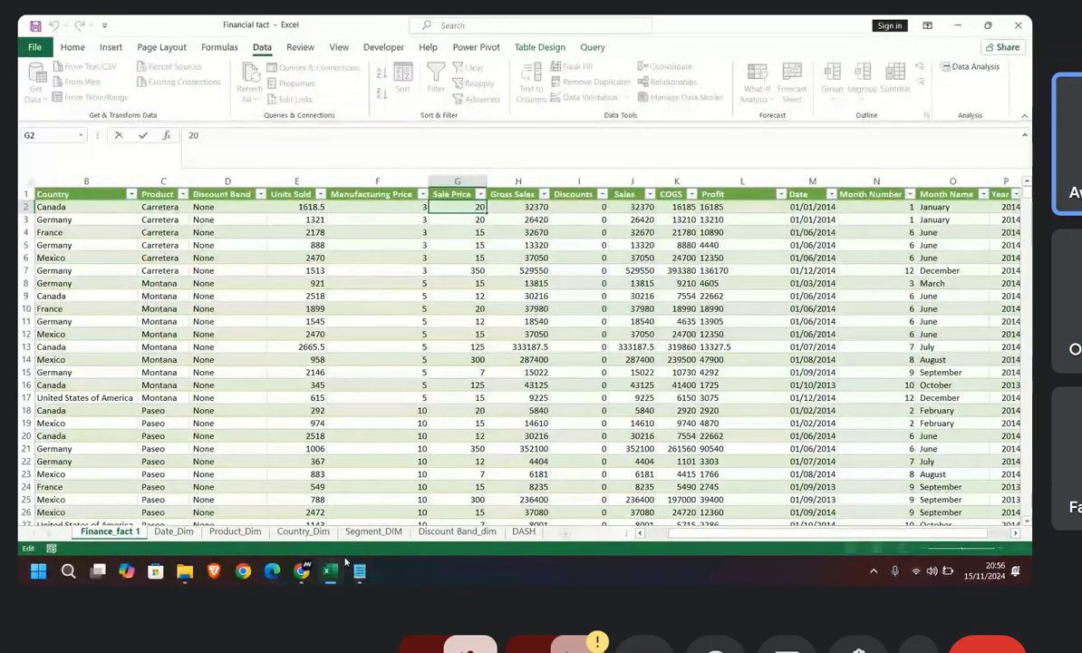
{"action": "mouse_move", "coordinate": [332, 572]}
{"action": "left_click", "coordinate": [402, 501]}
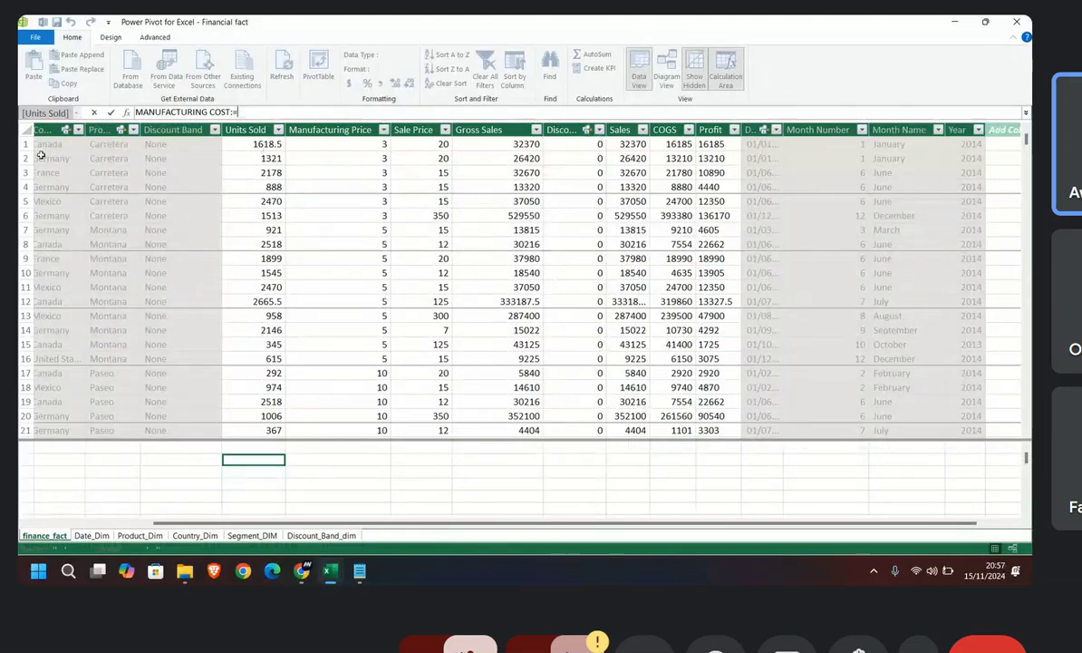
{"action": "left_click", "coordinate": [250, 147]}
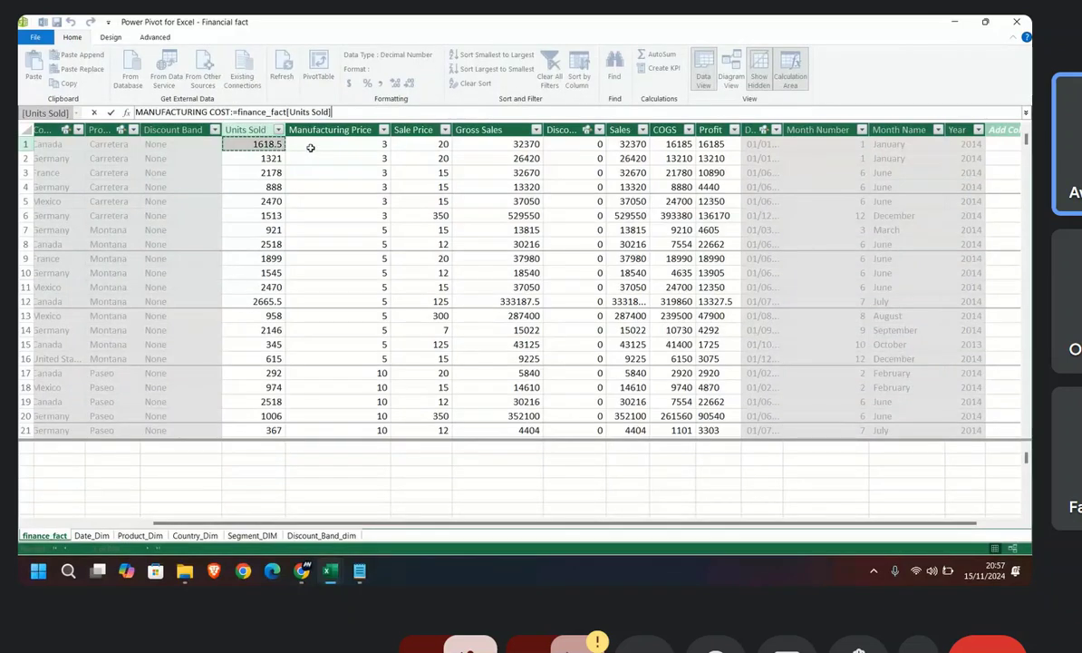
{"action": "left_click", "coordinate": [422, 144]}
{"action": "left_click", "coordinate": [475, 145]}
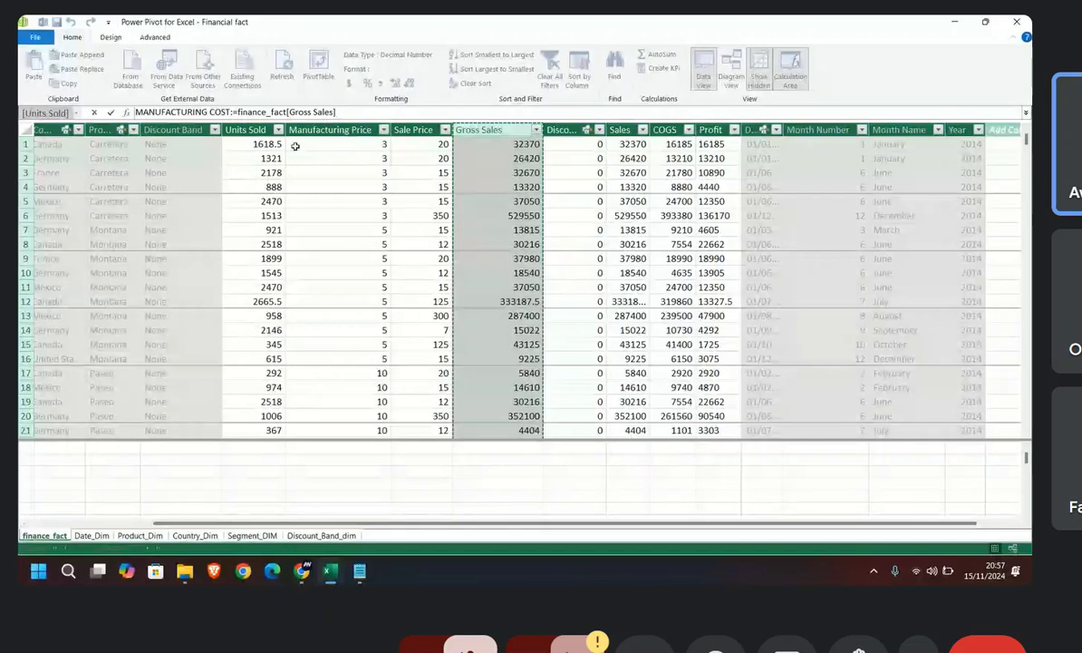
{"action": "left_click", "coordinate": [420, 286]}
{"action": "left_click_drag", "start_coordinate": [330, 112], "coordinate": [136, 112]}
{"action": "key", "text": "Escape"}
{"action": "left_click", "coordinate": [273, 231]}
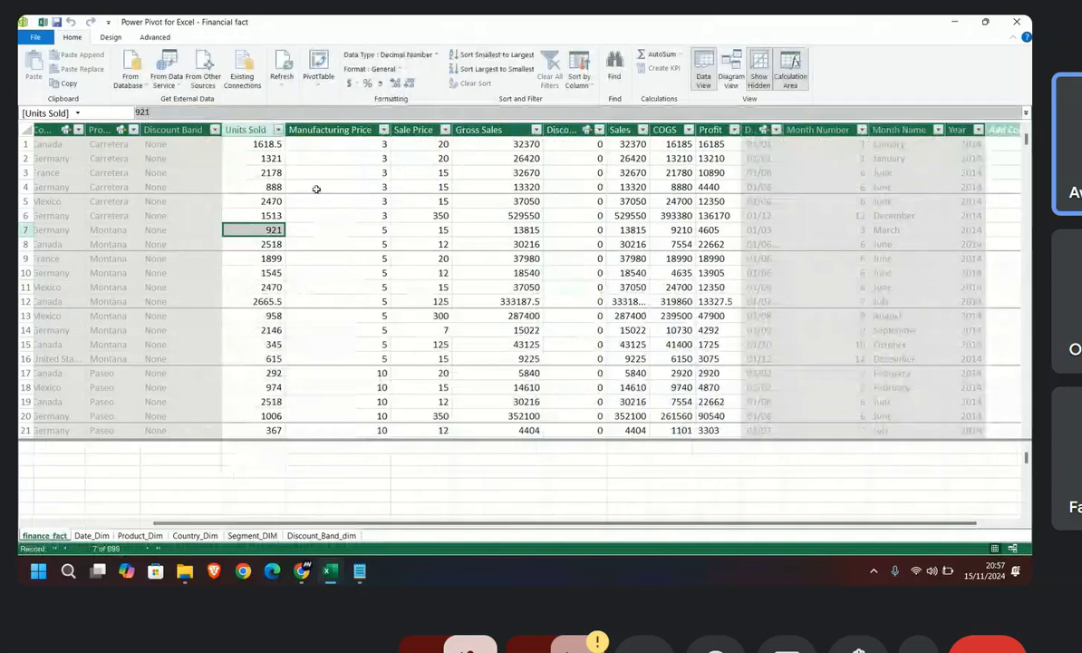
Step: Add a new column named MANUFACTURING COST at the end of the finance_fact table
{"action": "left_click", "coordinate": [405, 132]}
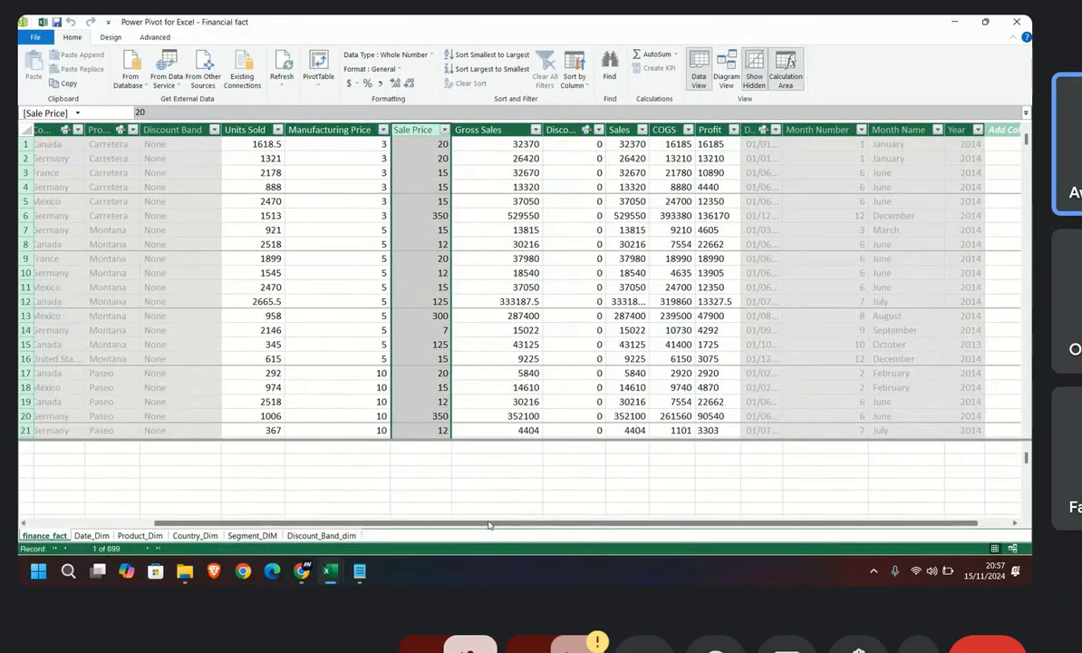
{"action": "left_click_drag", "start_coordinate": [487, 526], "coordinate": [522, 526]}
{"action": "left_click", "coordinate": [980, 132]}
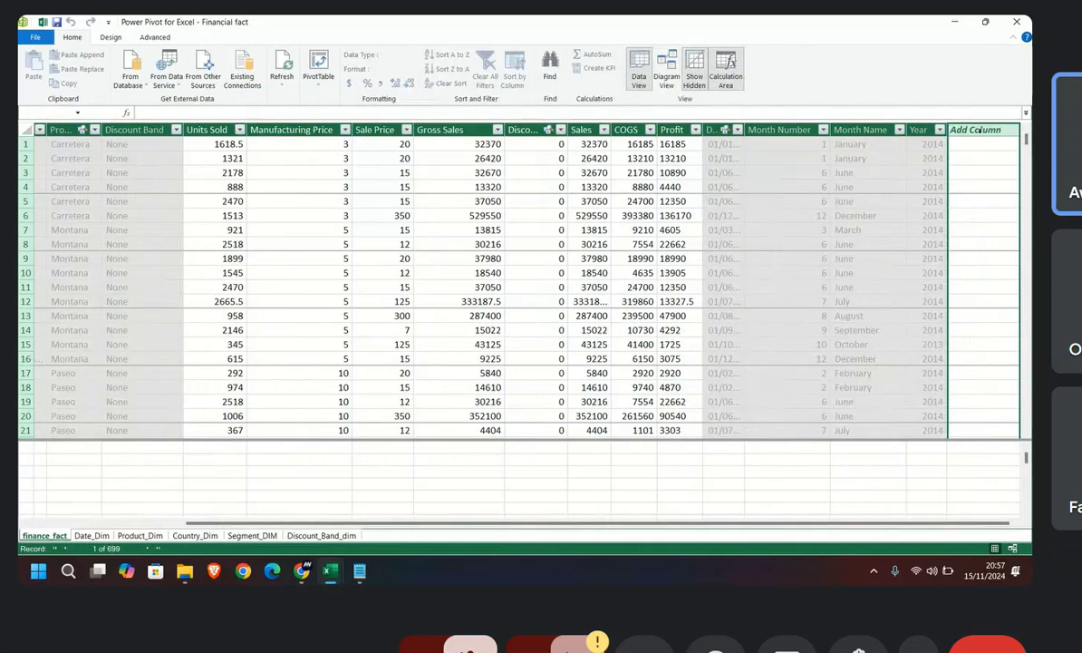
{"action": "double_click", "coordinate": [982, 130]}
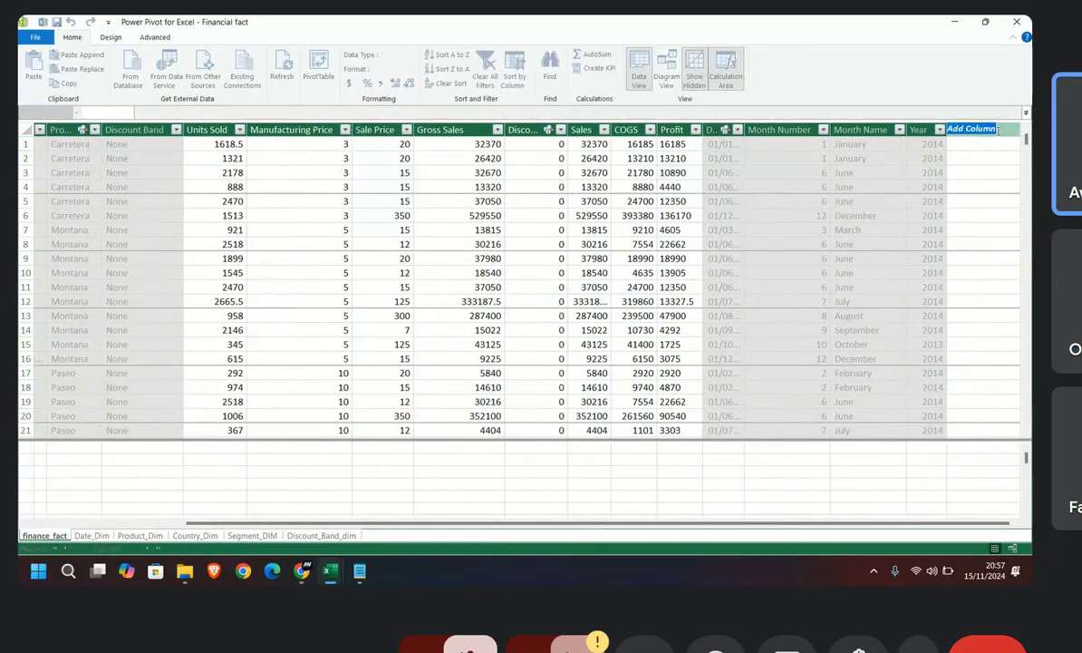
{"action": "type", "text": "MANUFACTURING"}
{"action": "type", "text": "COS"}
{"action": "type", "text": "T"}
{"action": "key", "text": "Return"}
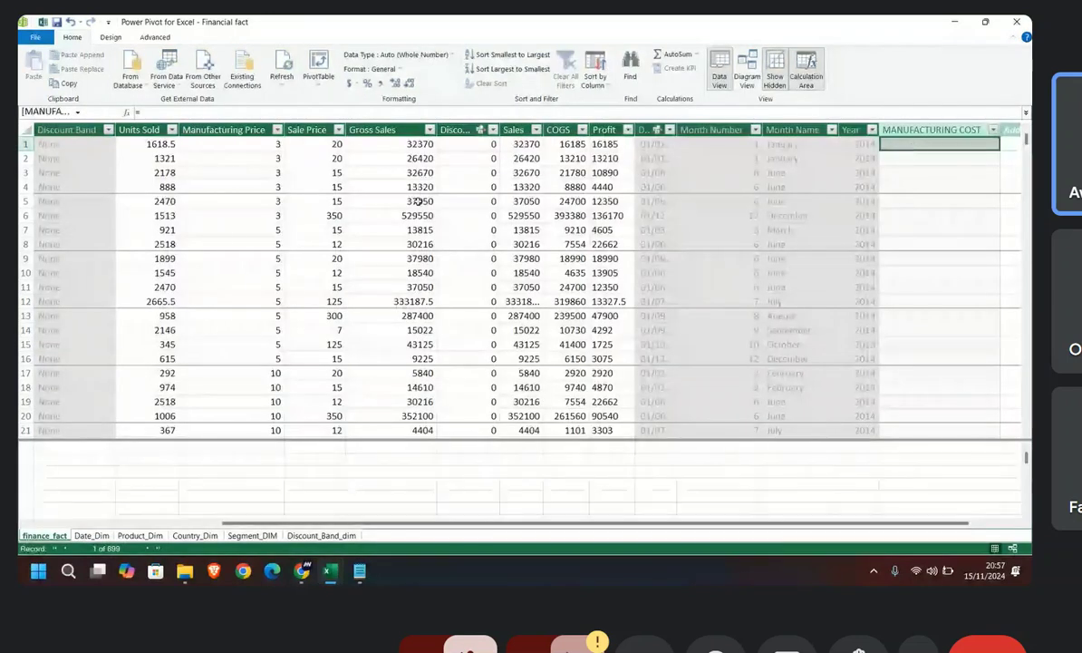
Step: Fill the MANUFACTURING COST column with the formula =finance_fact[Units Sold]*finance_fact[Manufacturing Price]
{"action": "left_click", "coordinate": [152, 144]}
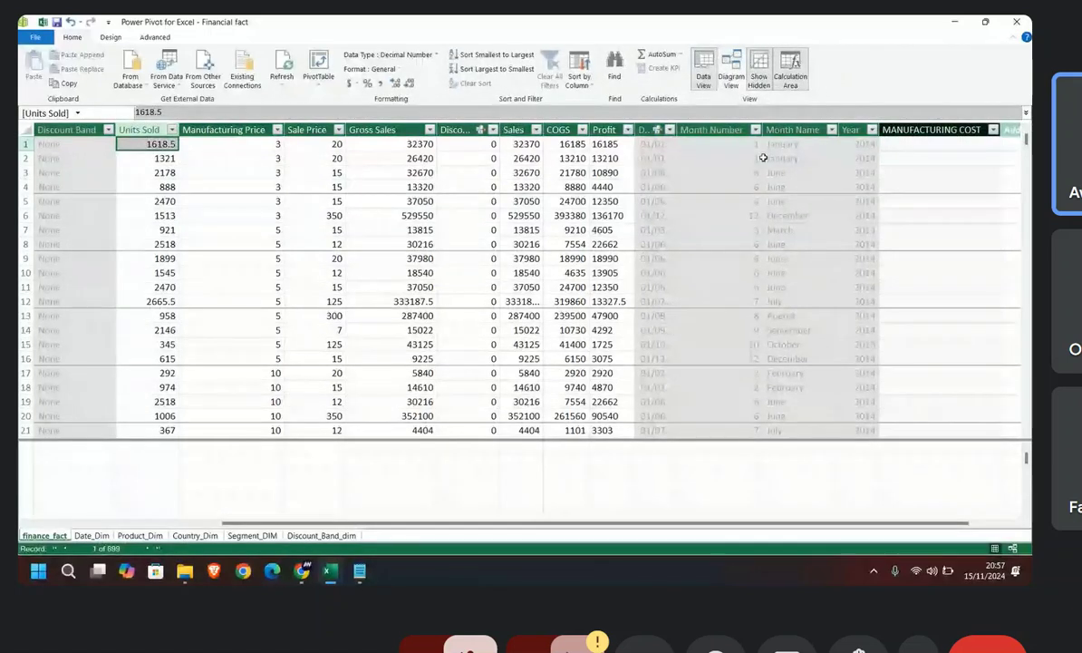
{"action": "left_click", "coordinate": [901, 144]}
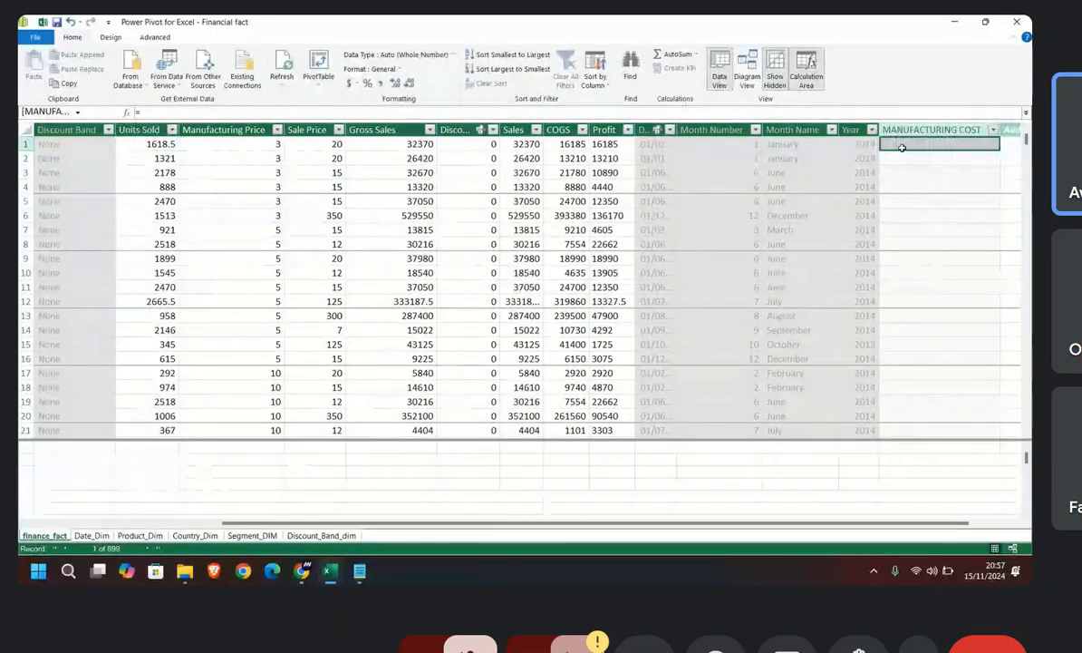
{"action": "left_click", "coordinate": [173, 111]}
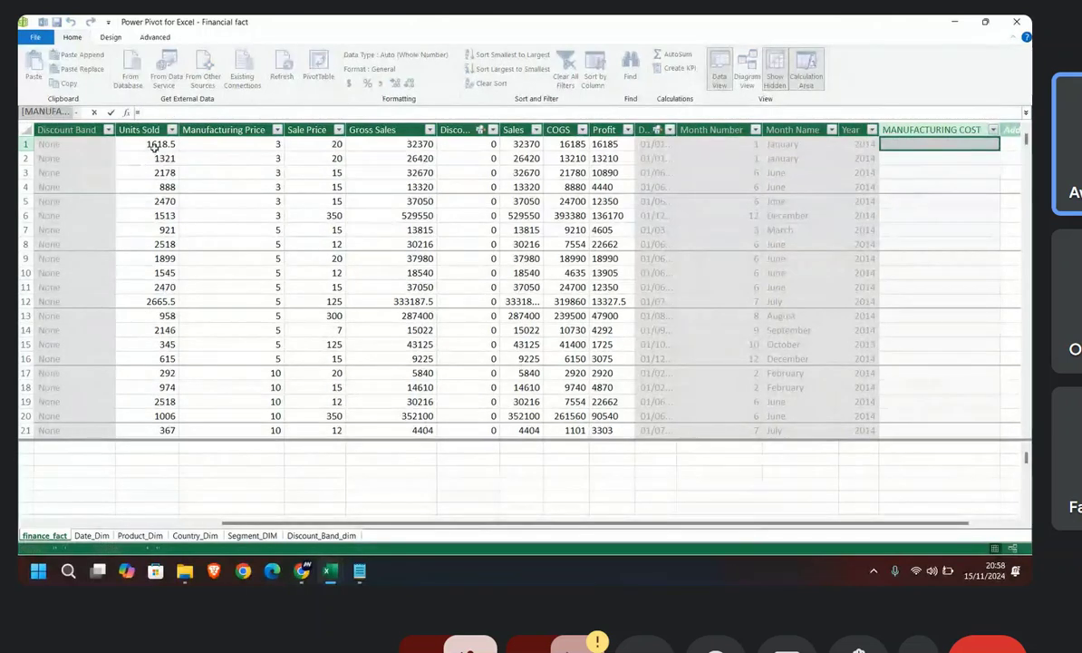
{"action": "left_click", "coordinate": [154, 147]}
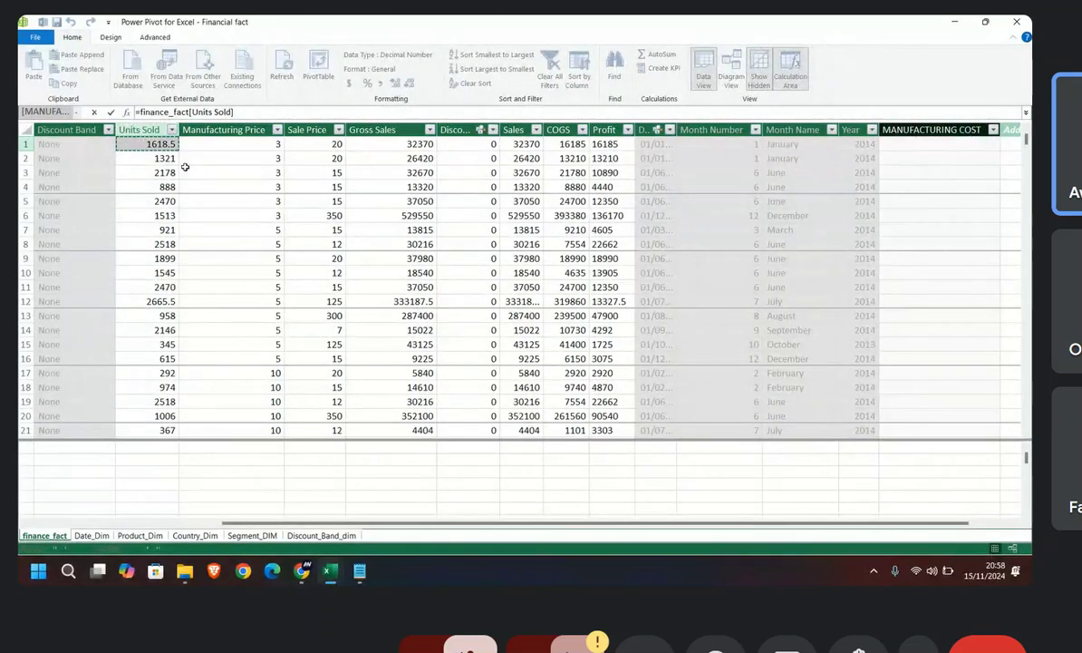
{"action": "type", "text": "*"}
{"action": "left_click", "coordinate": [231, 147]}
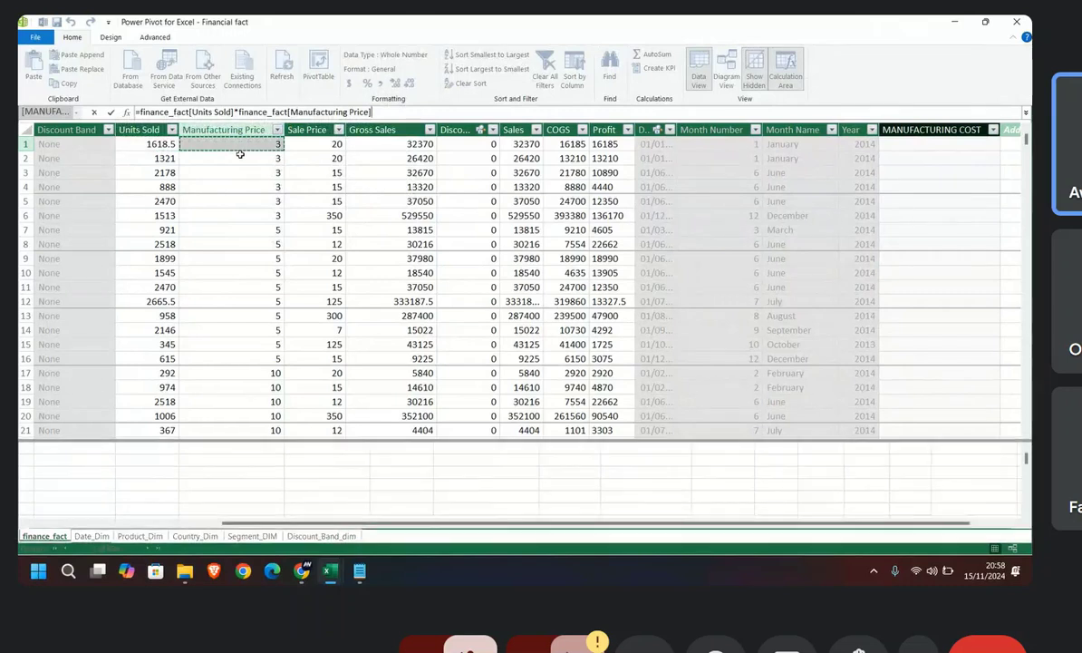
{"action": "key", "text": "Return"}
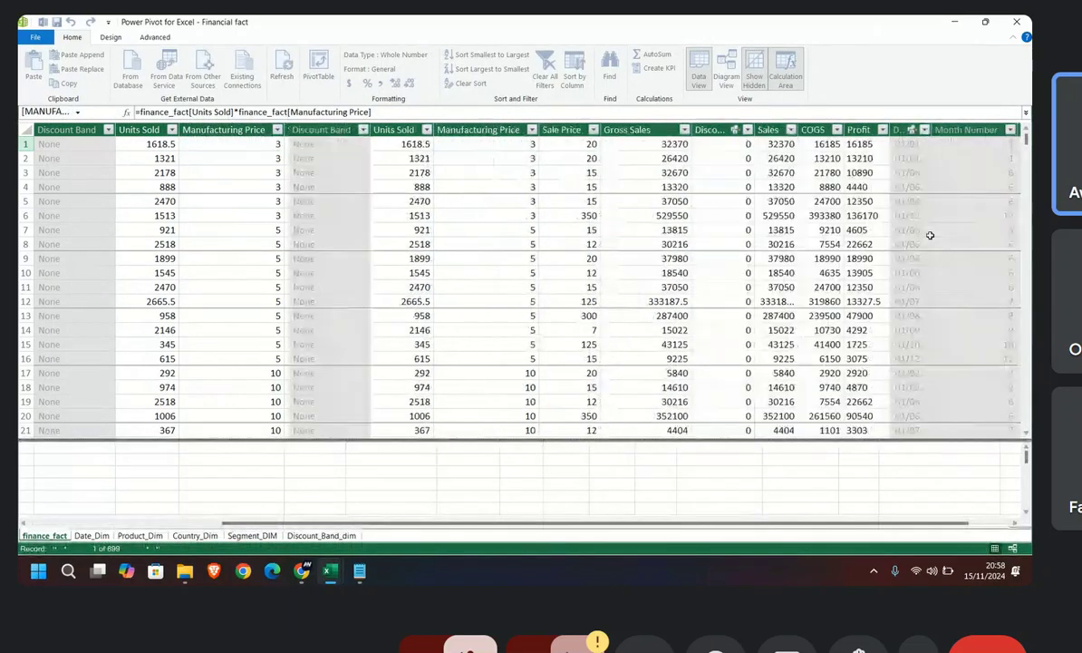
Step: Check the calculated values in the MANUFACTURING COST column against the other finance_fact columns
{"action": "scroll", "coordinate": [921, 265], "scroll_direction": "down", "scroll_amount": 2}
{"action": "scroll", "coordinate": [926, 270], "scroll_direction": "up", "scroll_amount": 2}
{"action": "left_click", "coordinate": [934, 230]}
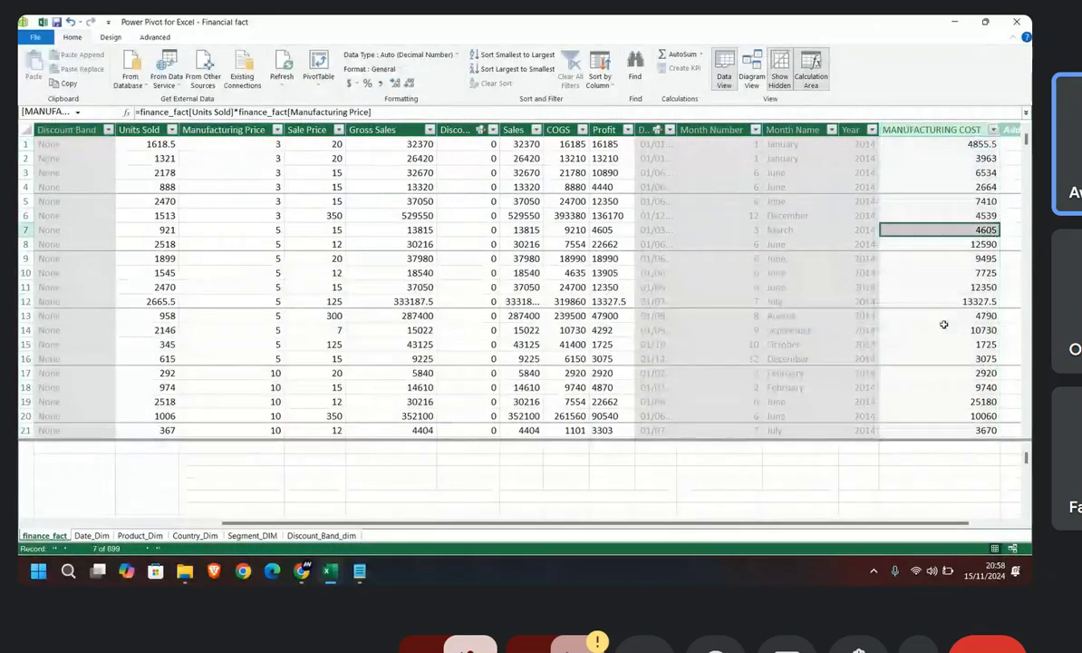
{"action": "left_click", "coordinate": [927, 156]}
{"action": "left_click", "coordinate": [931, 289]}
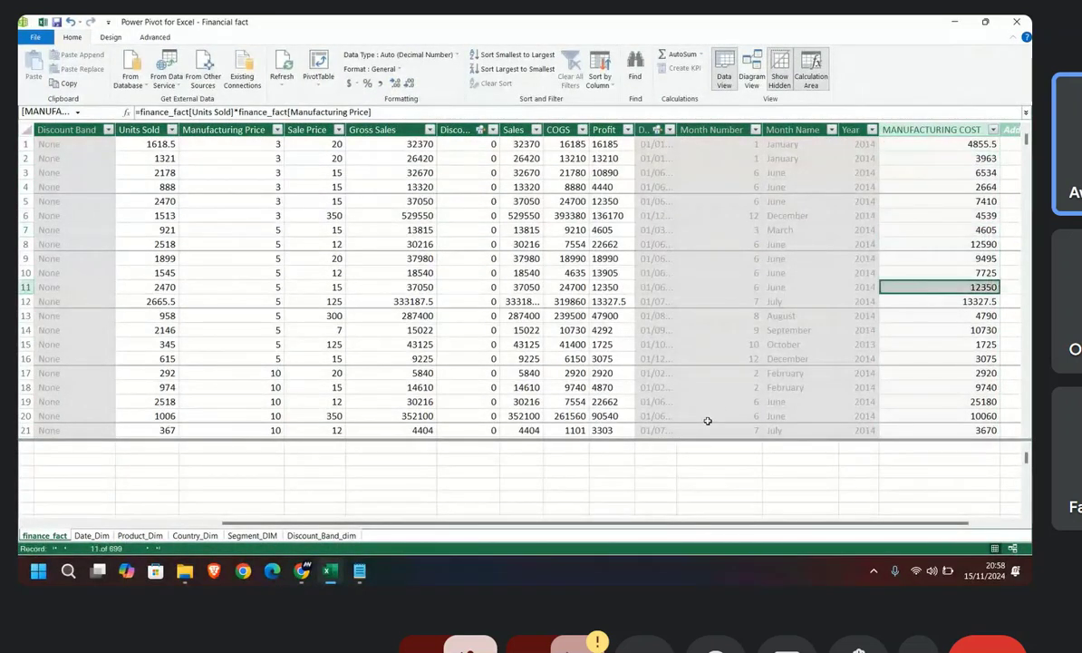
{"action": "left_click_drag", "start_coordinate": [490, 524], "coordinate": [530, 525]}
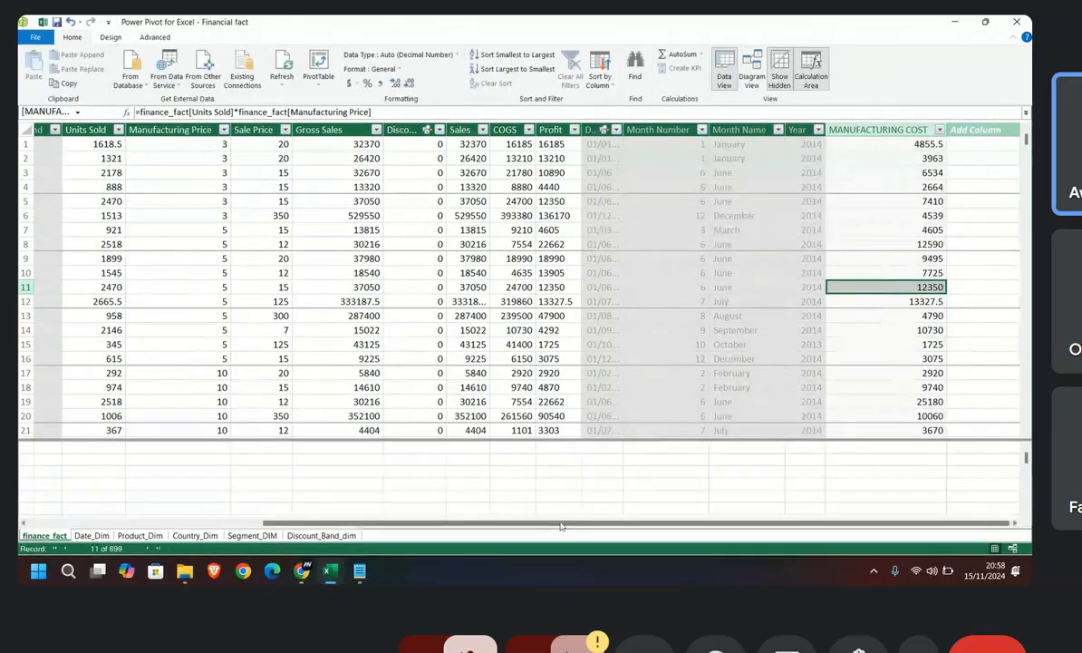
{"action": "left_click_drag", "start_coordinate": [561, 524], "coordinate": [488, 524]}
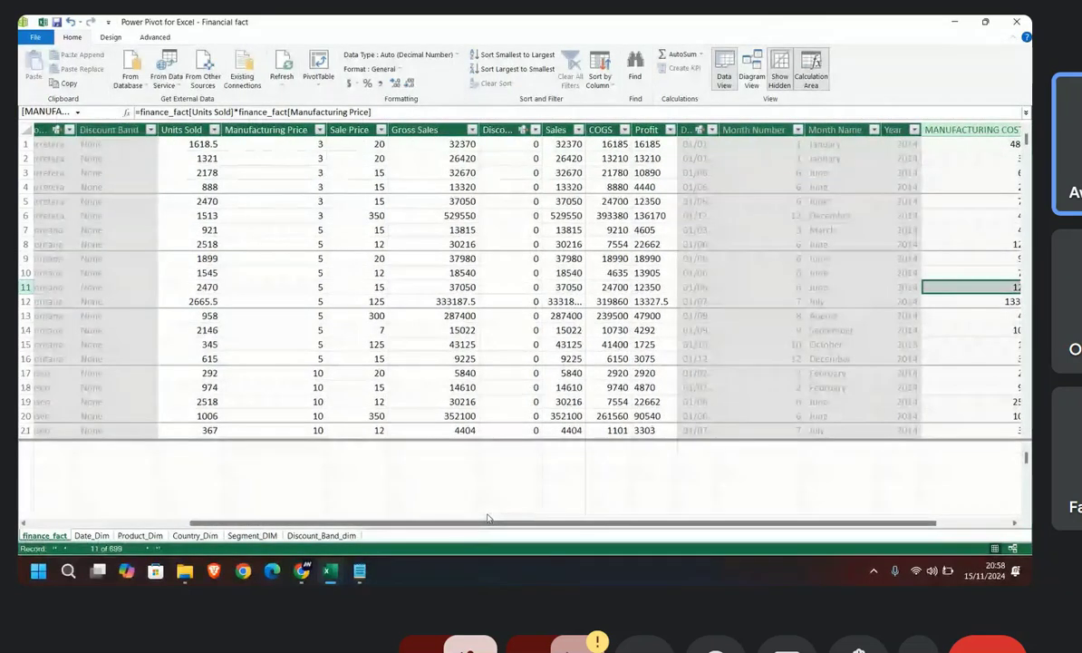
Step: Start a measure named MANUFACTURING COST in the first calculation area cell under the Manufacturing Price column
{"action": "left_click", "coordinate": [274, 460]}
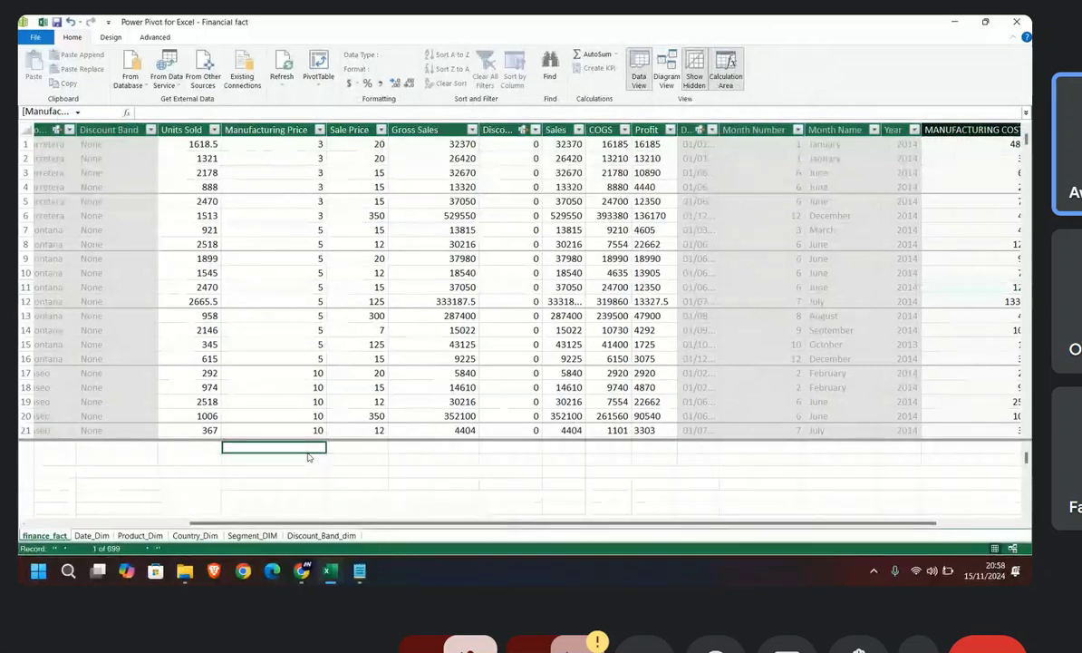
{"action": "type", "text": "="}
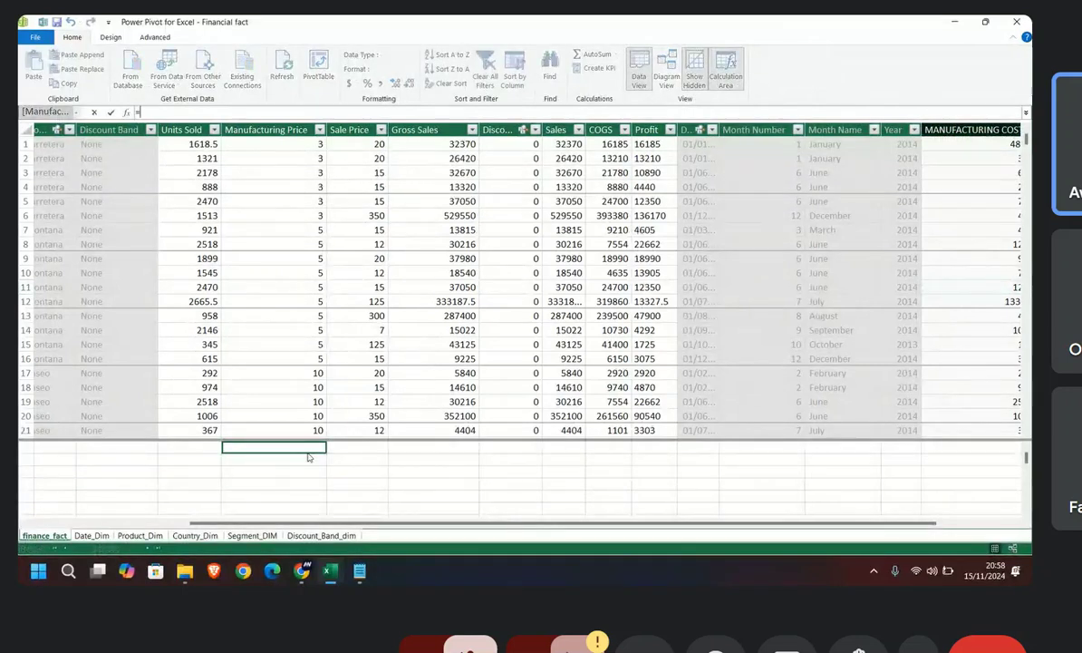
{"action": "type", "text": "="}
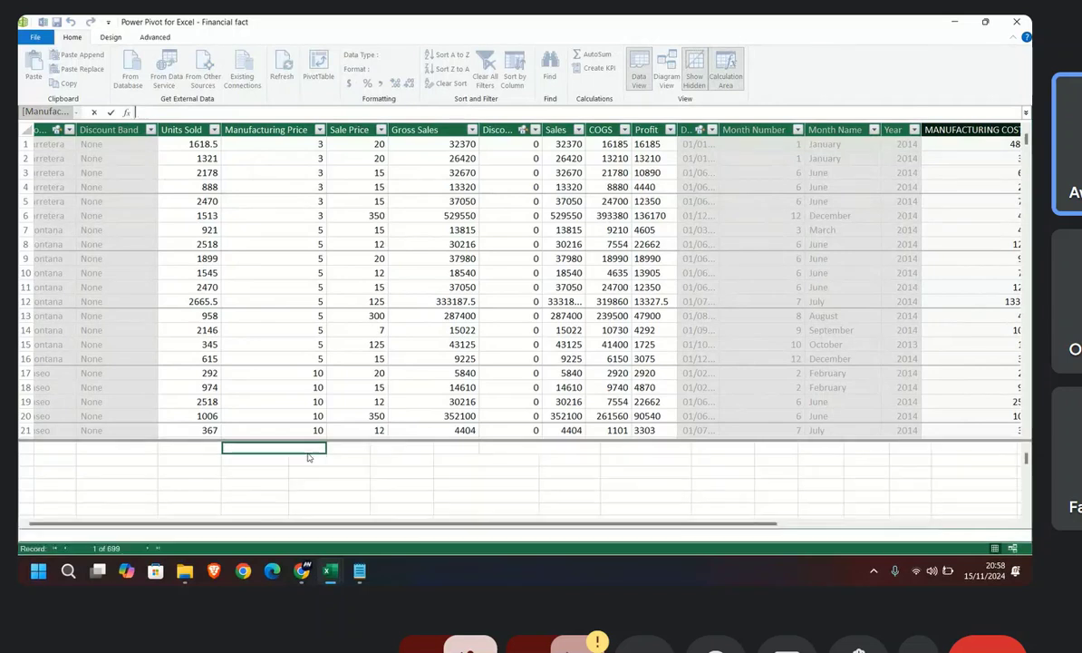
{"action": "key", "text": "BackSpace"}
{"action": "type", "text": "MANU"}
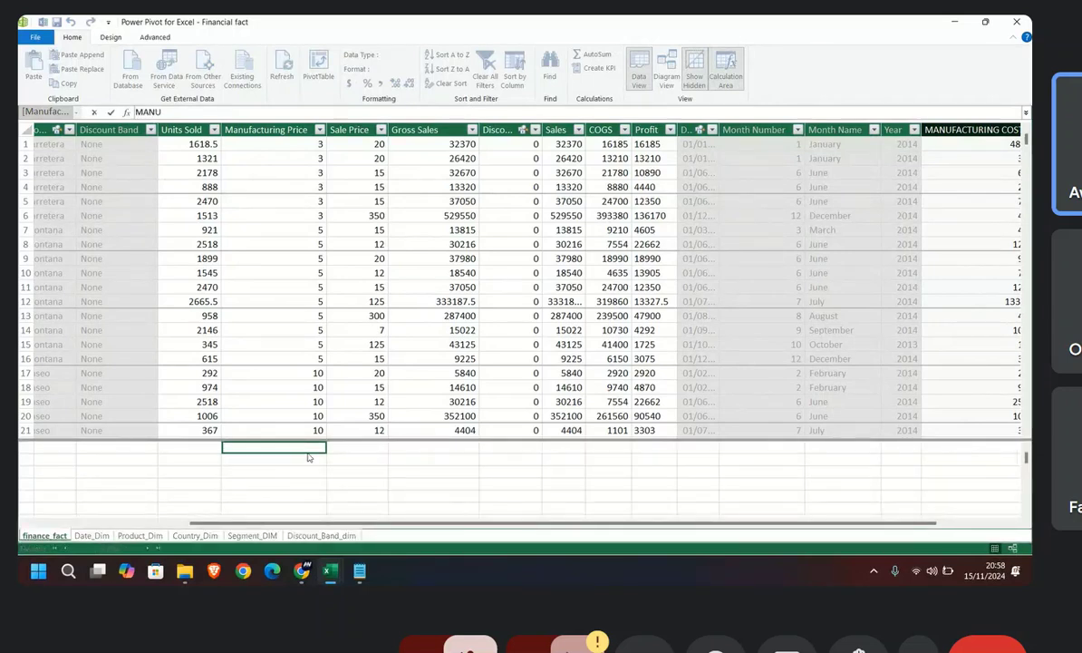
{"action": "type", "text": "FACTURING SO"}
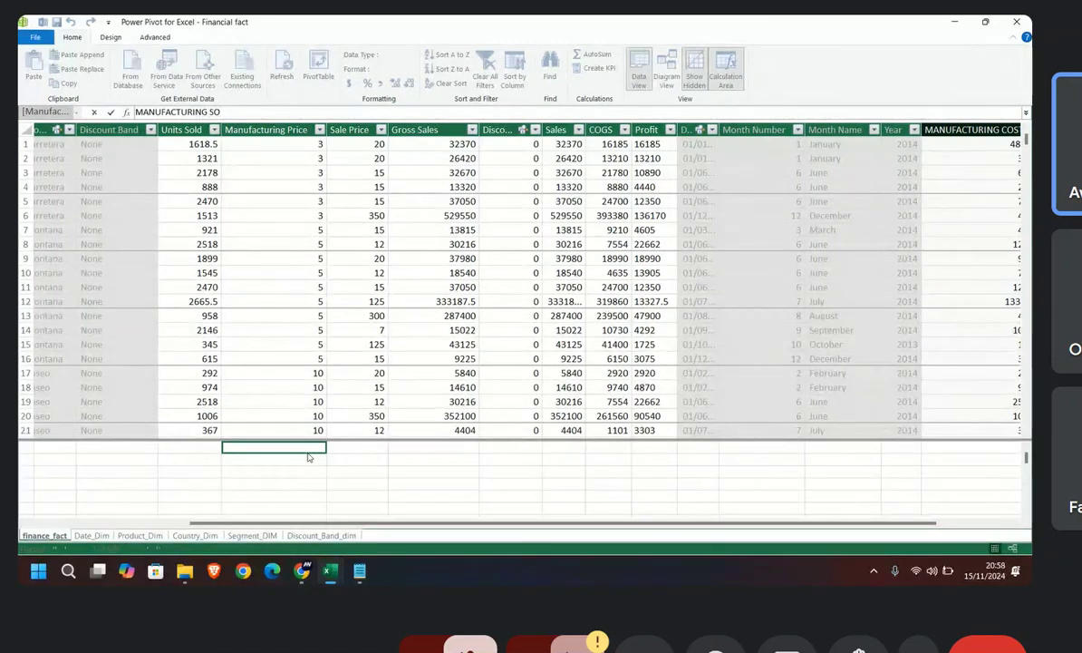
{"action": "type", "text": "ST"}
{"action": "key", "text": "BackSpace"}
{"action": "key", "text": "BackSpace"}
{"action": "key", "text": "BackSpace"}
{"action": "key", "text": "BackSpace"}
{"action": "type", "text": "COST="}
Step: Change the name of the measure being entered to MANUFACTURING PRICE, followed by the := operator
{"action": "key", "text": "BackSpace"}
{"action": "key", "text": "BackSpace"}
{"action": "key", "text": "BackSpace"}
{"action": "type", "text": "OAS"}
{"action": "key", "text": "BackSpace"}
{"action": "key", "text": "BackSpace"}
{"action": "key", "text": "BackSpace"}
{"action": "key", "text": "BackSpace"}
{"action": "key", "text": "BackSpace"}
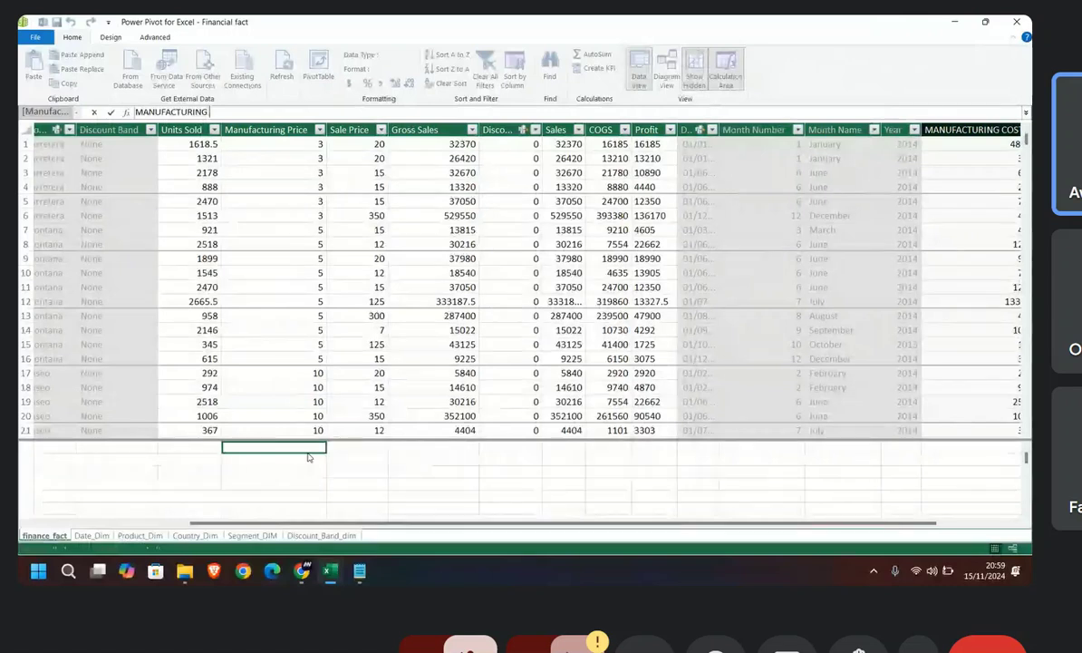
{"action": "type", "text": "PRICE:="}
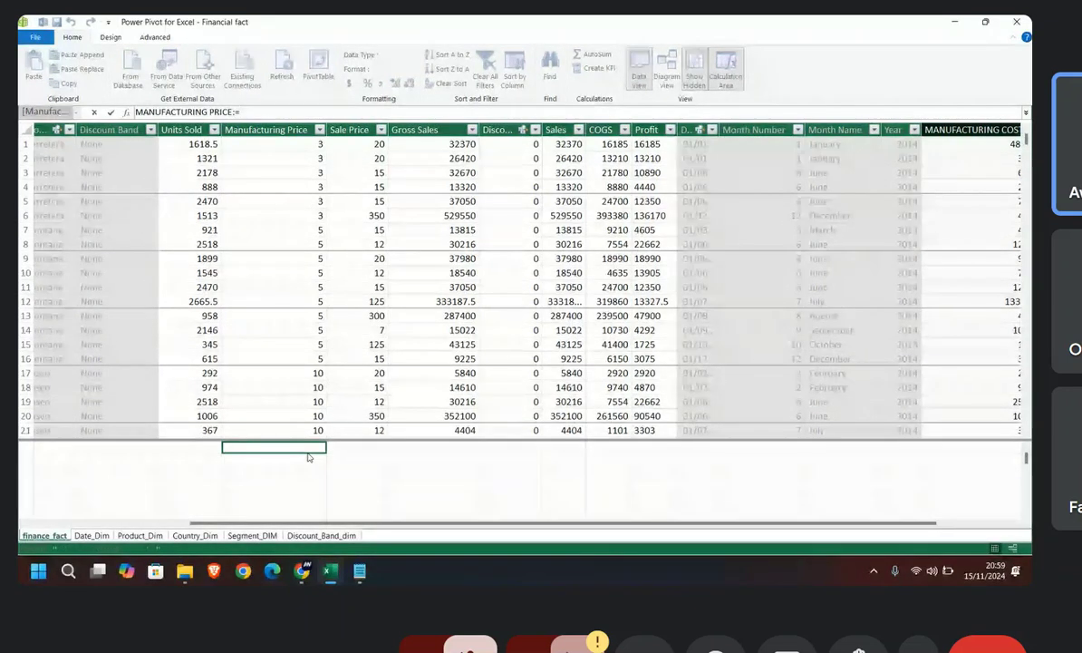
{"action": "type", "text": "SUM"}
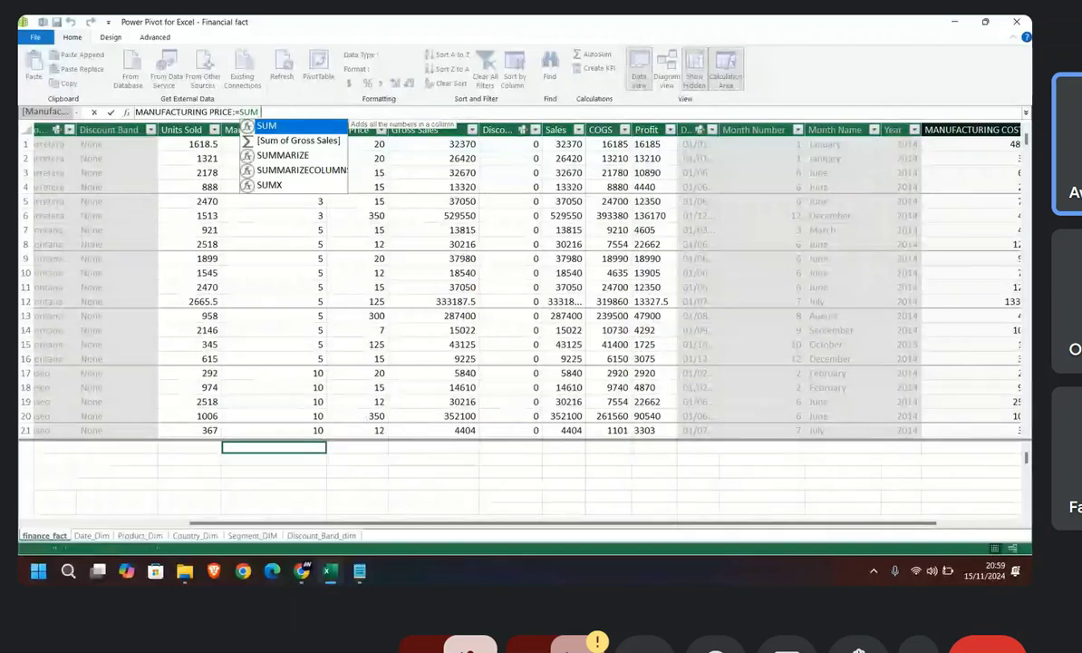
{"action": "type", "text": "("}
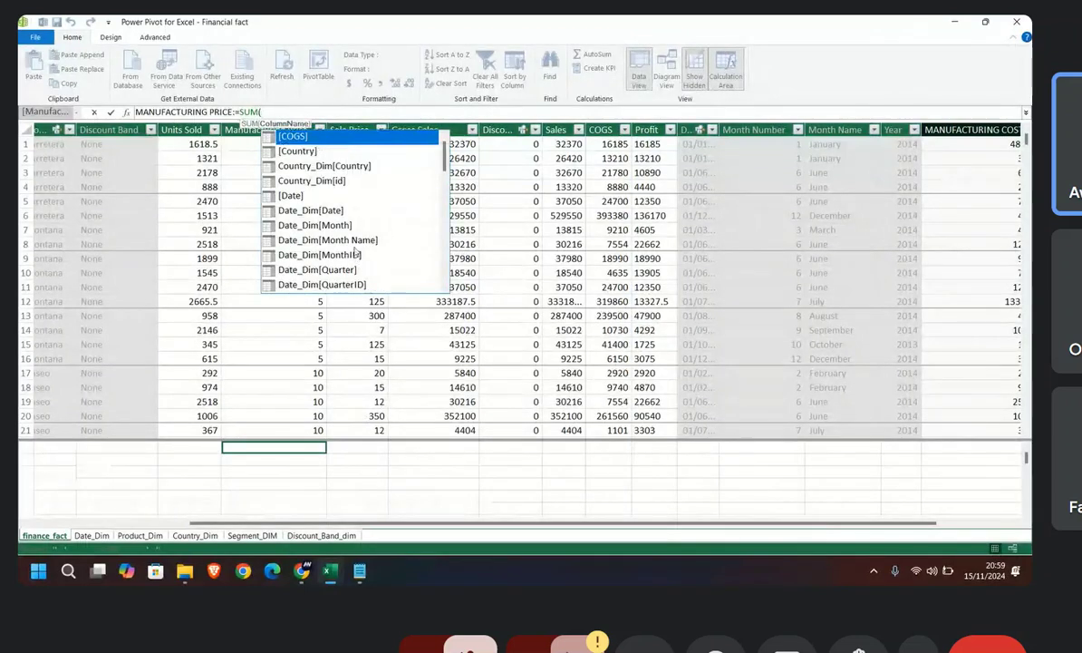
Step: Define the MANUFACTURING PRICE measure as SUM([MANUFACTURING COST]) and try to commit it
{"action": "scroll", "coordinate": [356, 255], "scroll_direction": "down", "scroll_amount": 7}
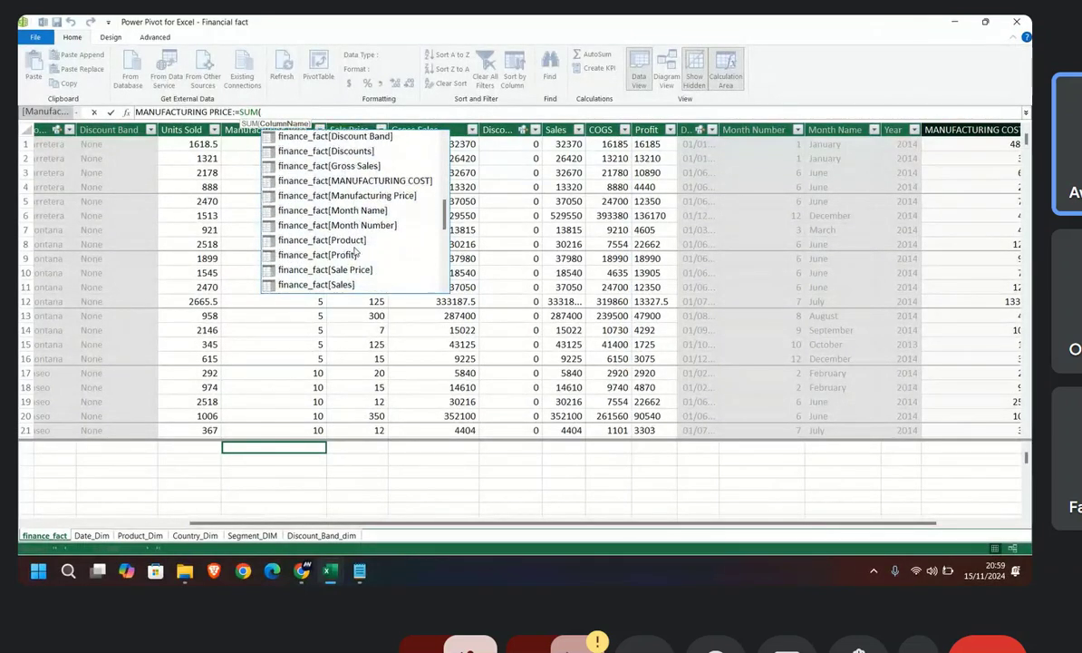
{"action": "scroll", "coordinate": [356, 253], "scroll_direction": "up", "scroll_amount": 5}
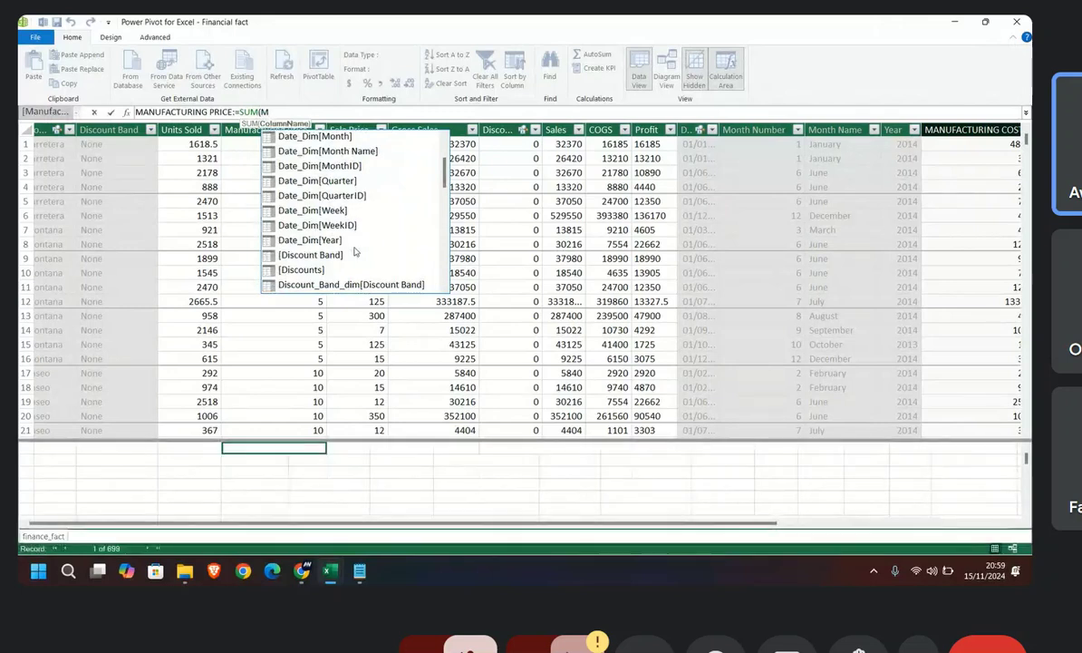
{"action": "type", "text": "MAN"}
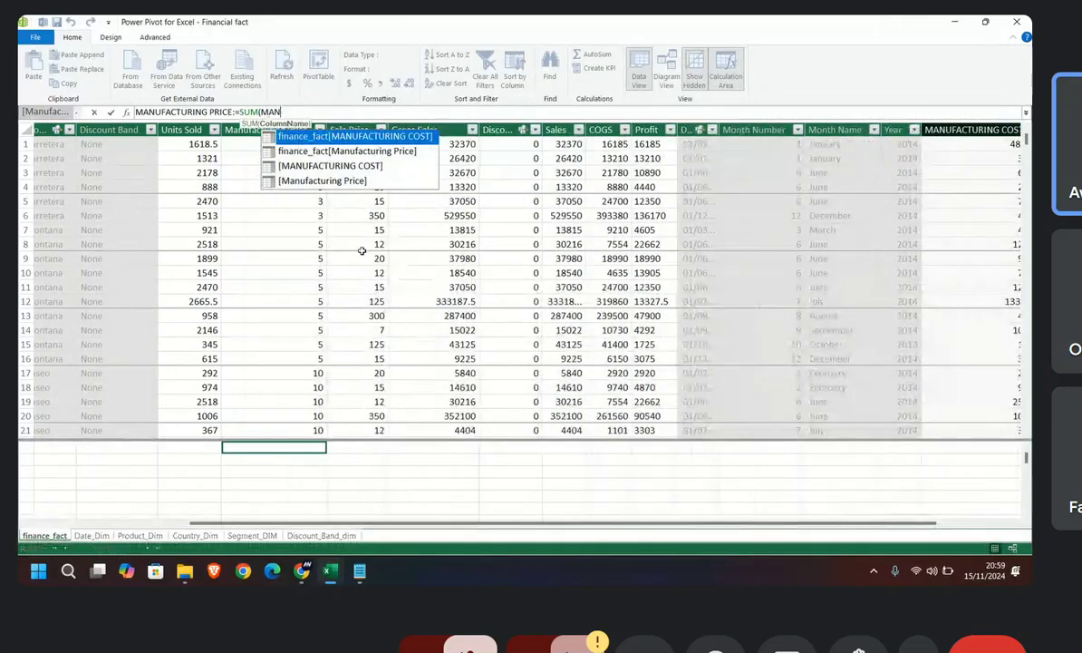
{"action": "double_click", "coordinate": [358, 166]}
{"action": "type", "text": ")"}
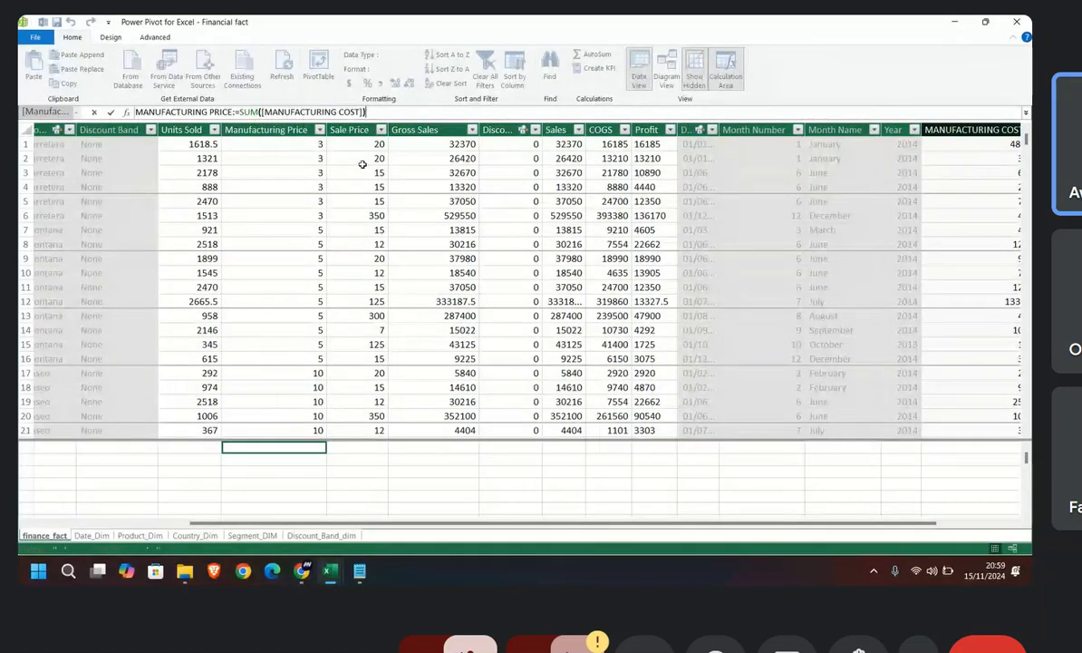
{"action": "key", "text": "Return"}
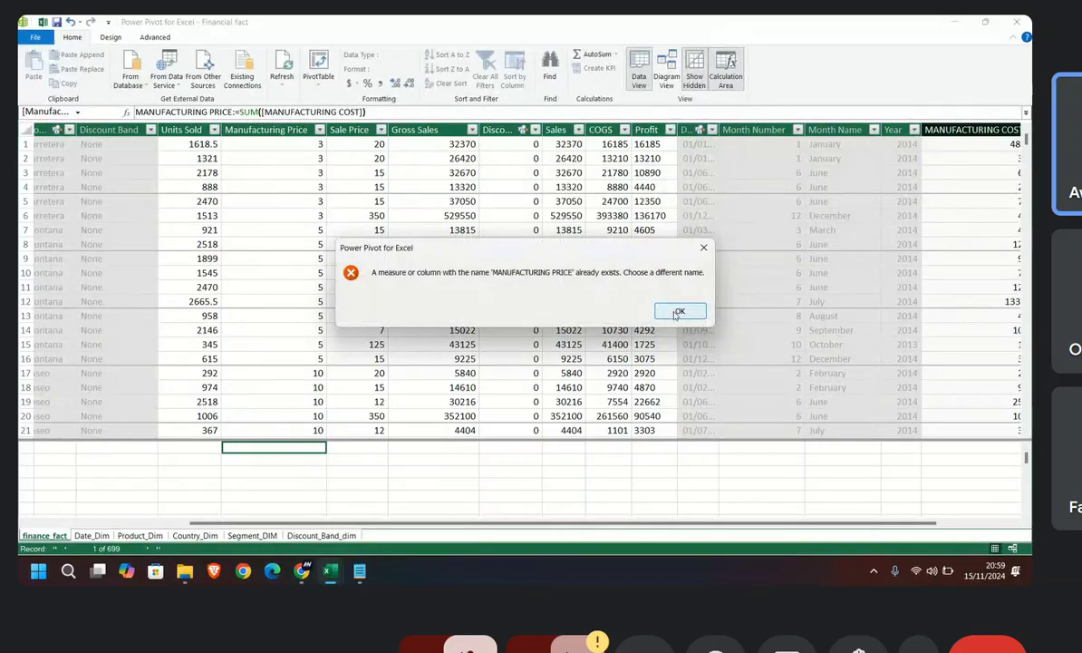
{"action": "left_click", "coordinate": [702, 247]}
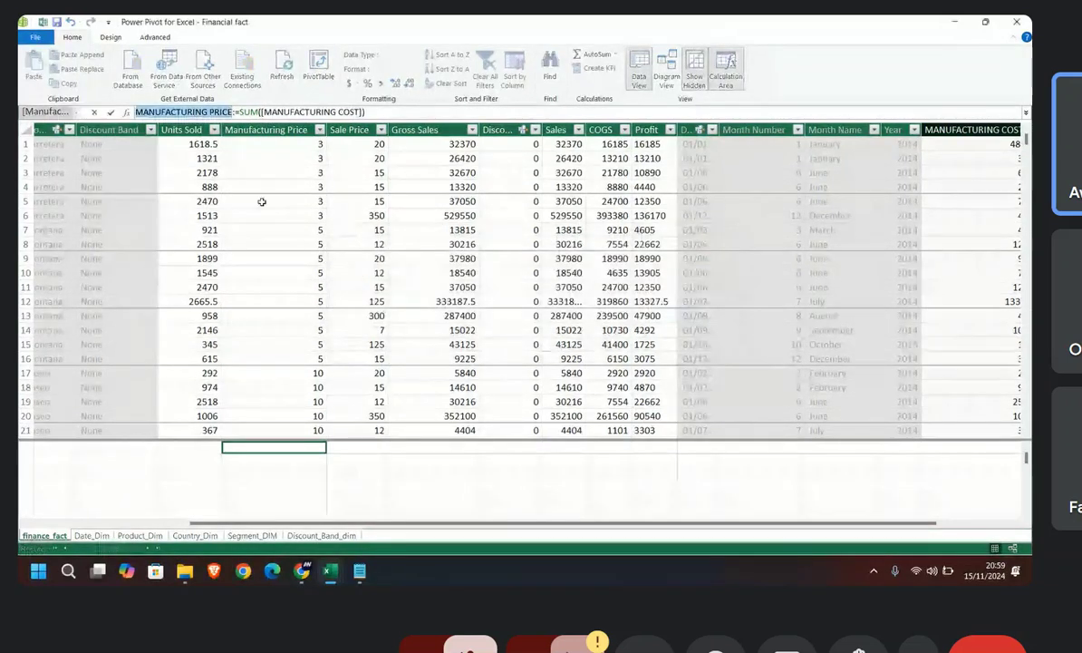
Step: Shorten the new measure's name to MANUFACTURING PRC and commit its SUM([MANUFACTURING COST]) formula
{"action": "left_click", "coordinate": [233, 111]}
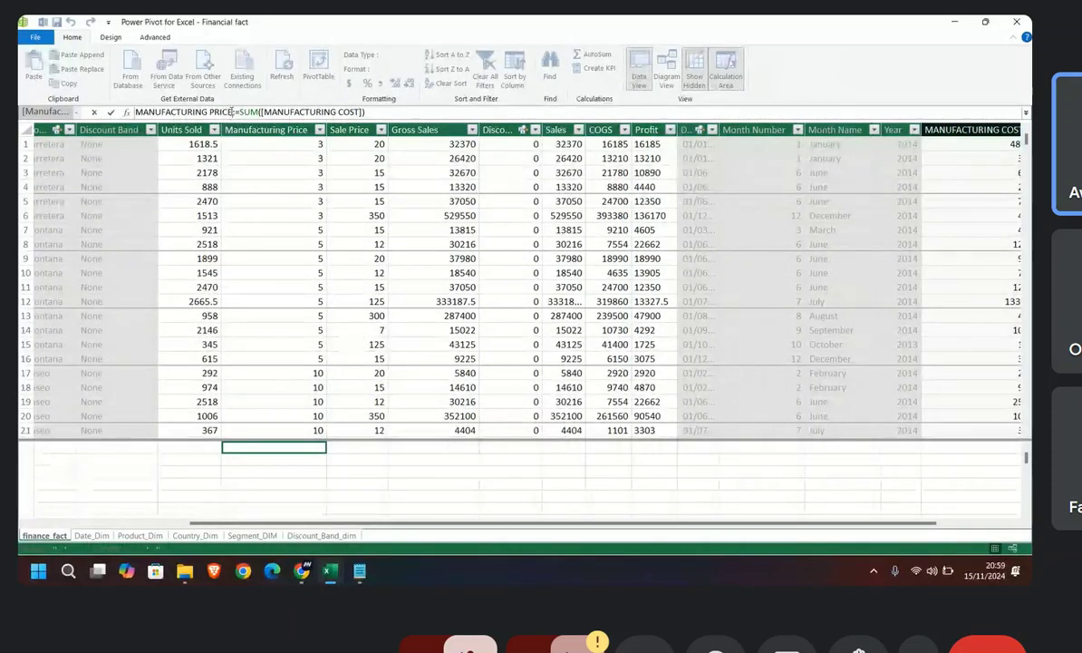
{"action": "left_click_drag", "start_coordinate": [232, 111], "coordinate": [211, 111]}
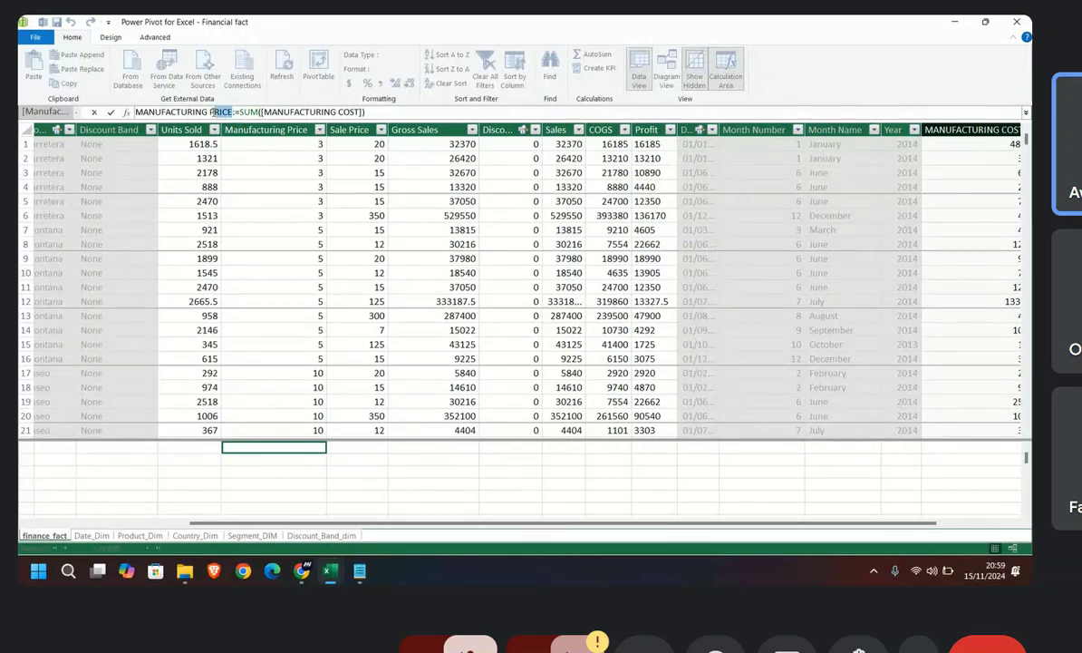
{"action": "type", "text": "P"}
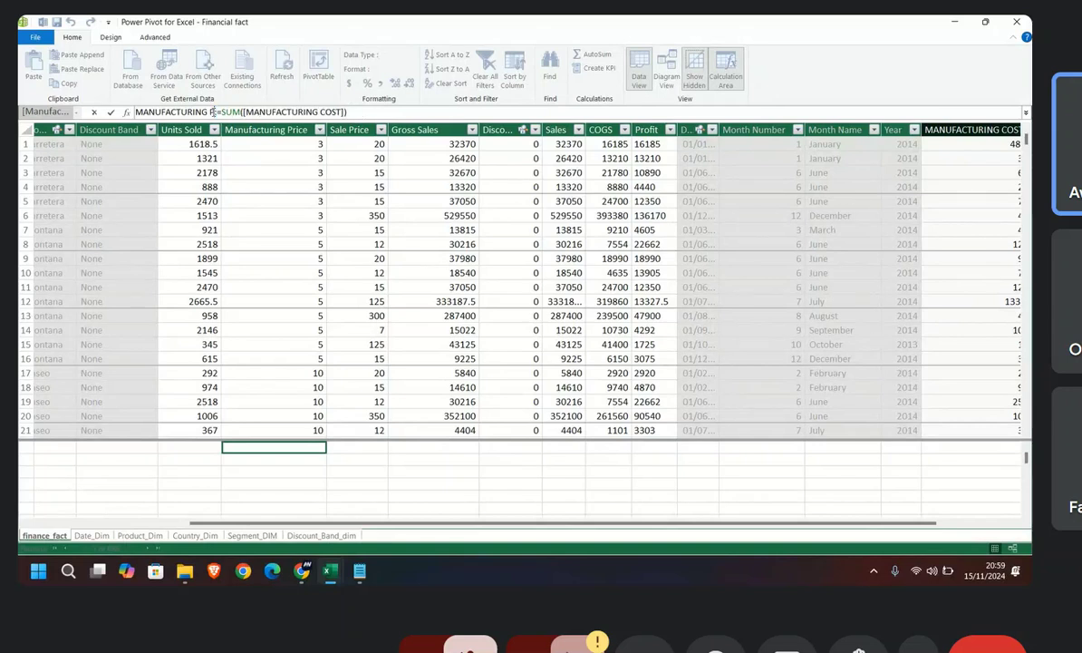
{"action": "key", "text": "BackSpace"}
{"action": "type", "text": "R"}
{"action": "type", "text": "RC"}
{"action": "key", "text": "Return"}
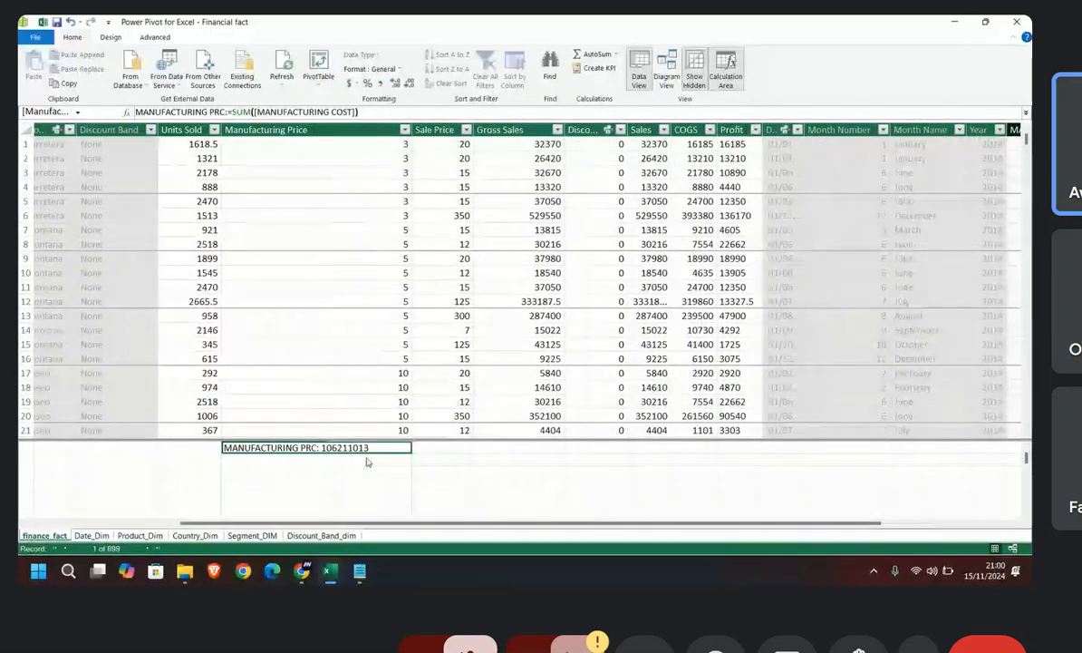
{"action": "left_click", "coordinate": [304, 569]}
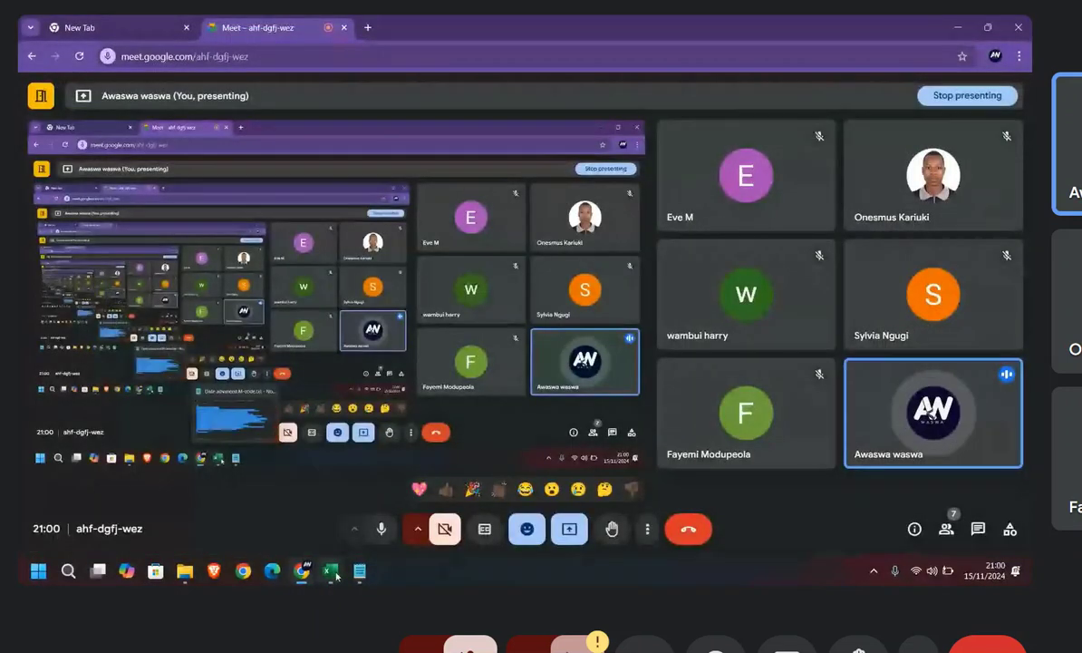
{"action": "mouse_move", "coordinate": [330, 570]}
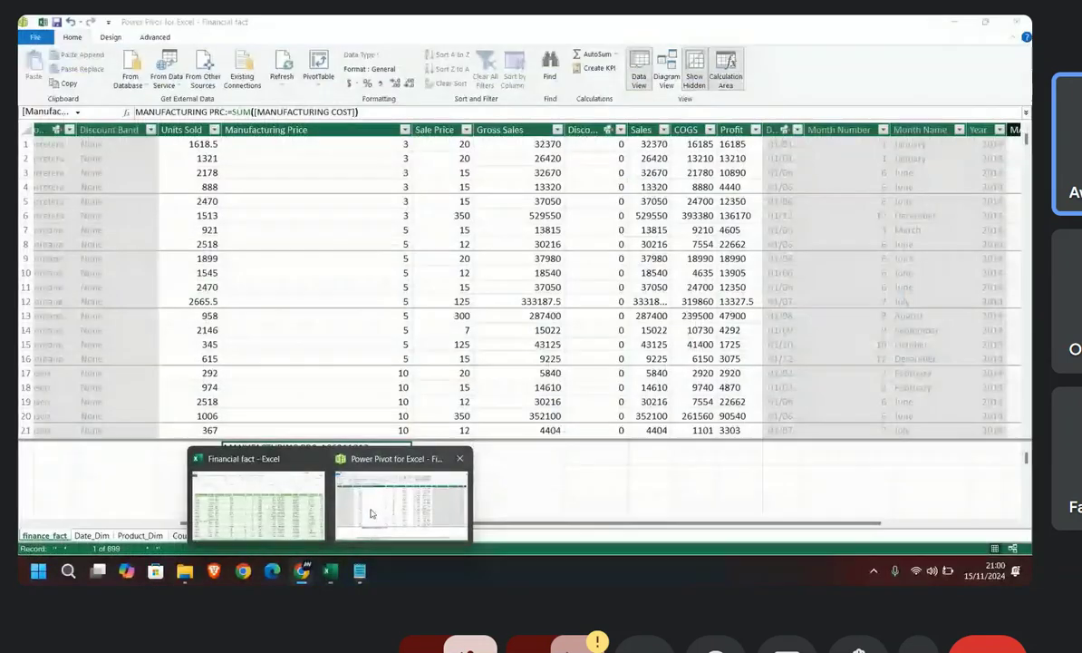
{"action": "left_click", "coordinate": [371, 513]}
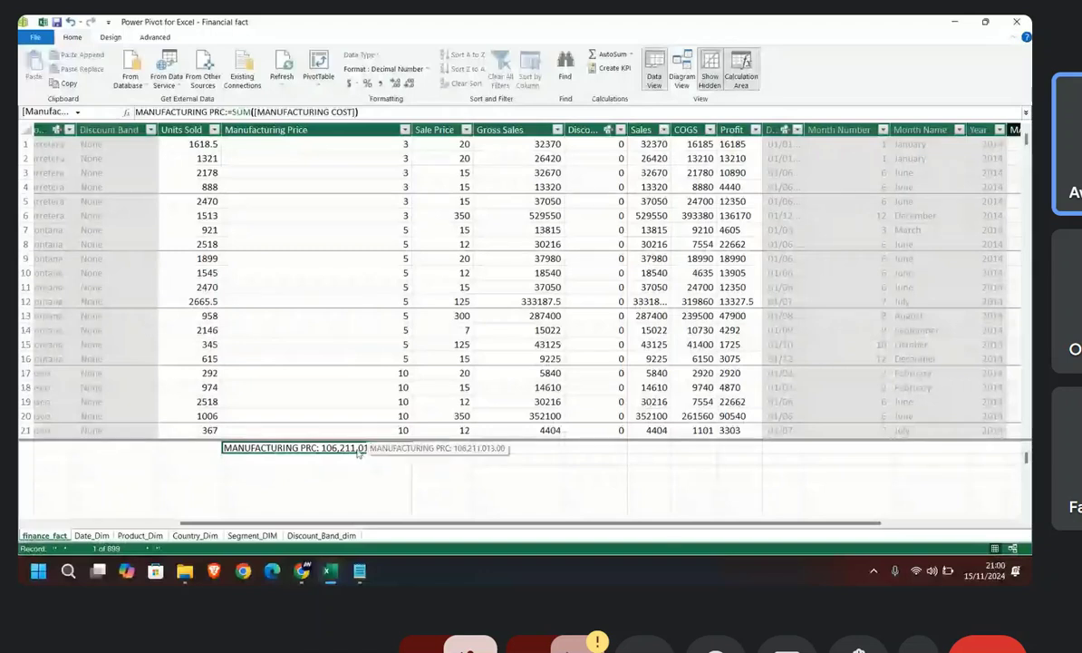
Step: Start a measure named SALES with := and an open SUM function in the calculation area cell below MANUFACTURING PRC
{"action": "left_click", "coordinate": [344, 458]}
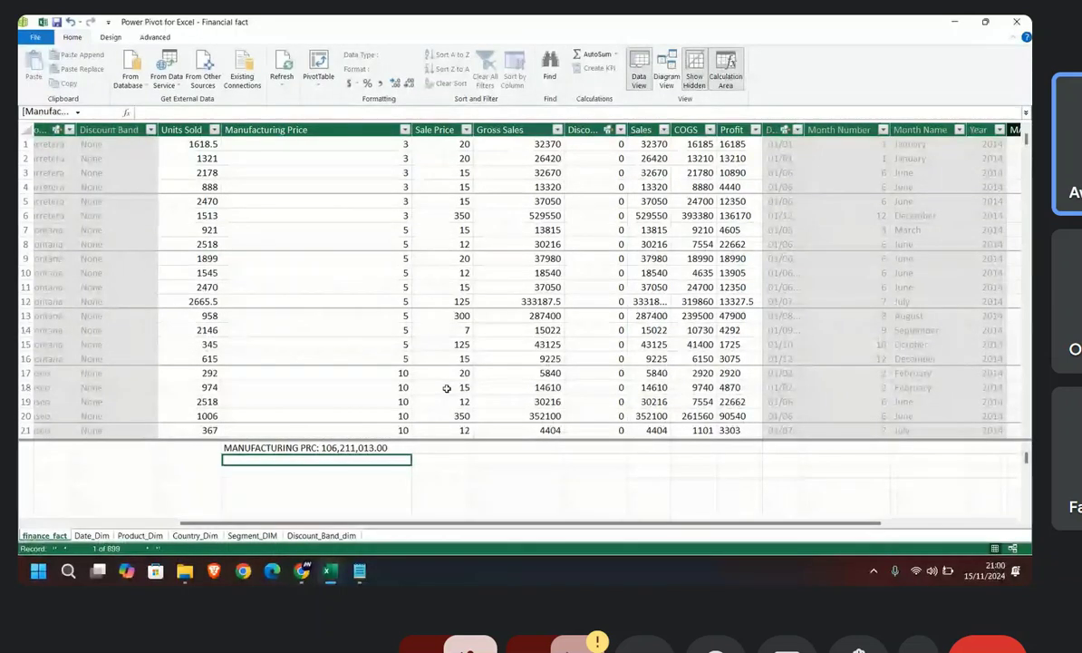
{"action": "type", "text": "SALES"}
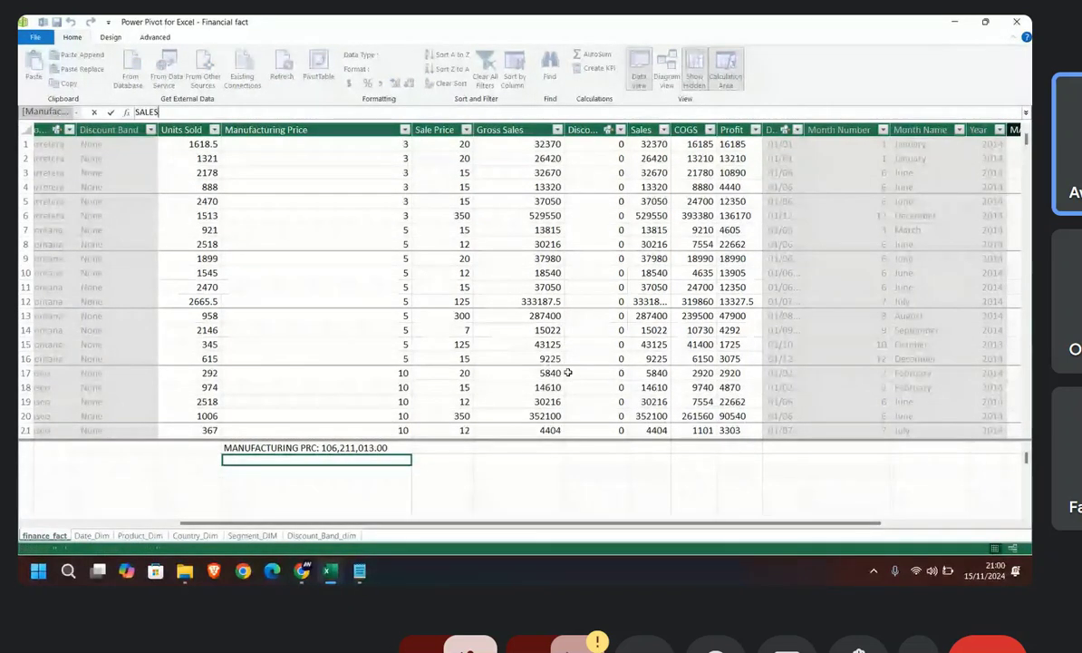
{"action": "type", "text": ":=S"}
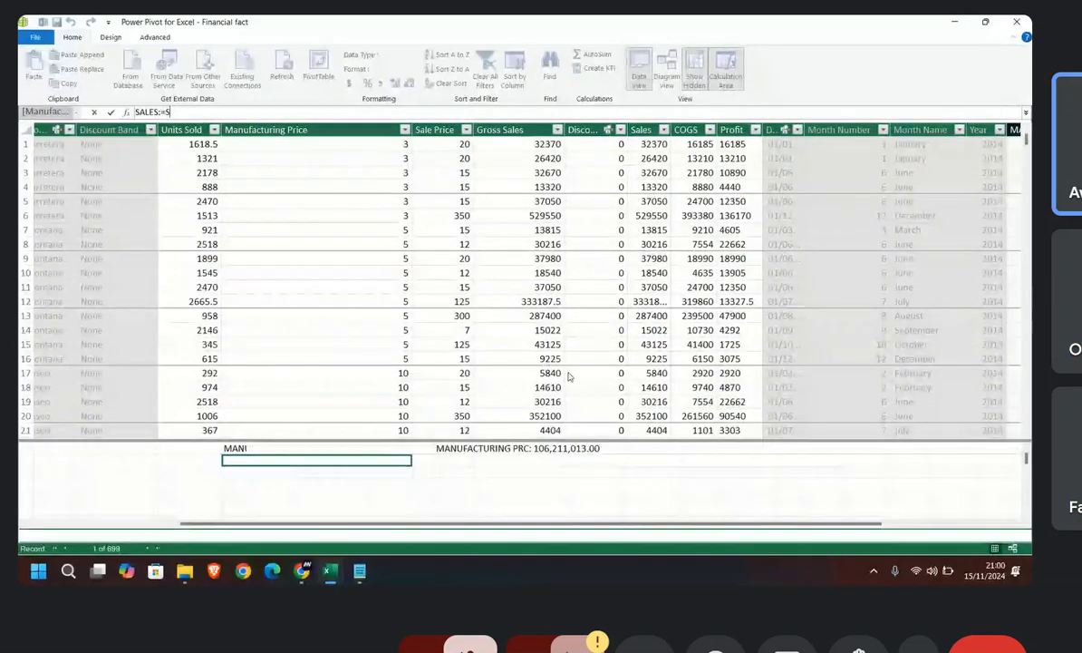
{"action": "type", "text": "UM("}
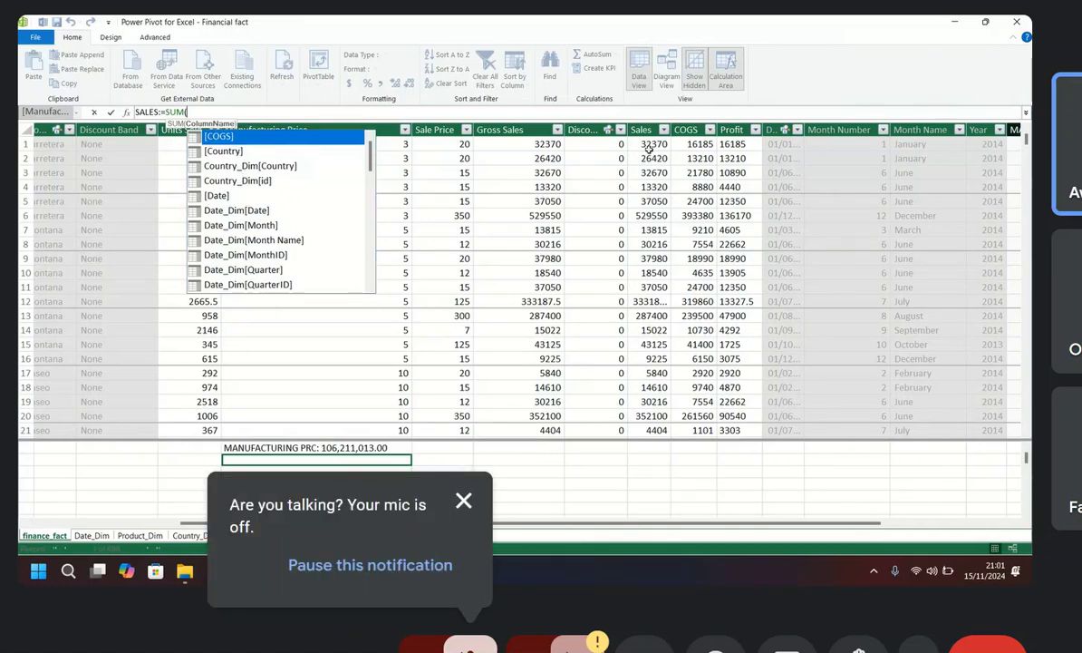
Step: Complete the SALES measure's SUM with the [Sales] column and try to commit it
{"action": "type", "text": "SALA"}
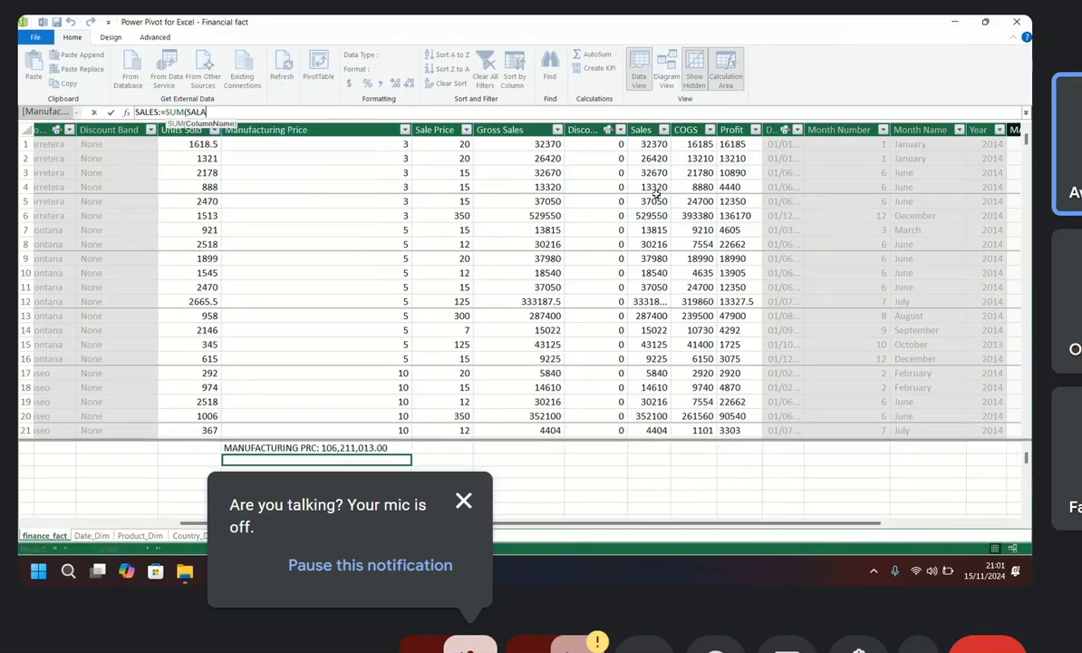
{"action": "key", "text": "BackSpace"}
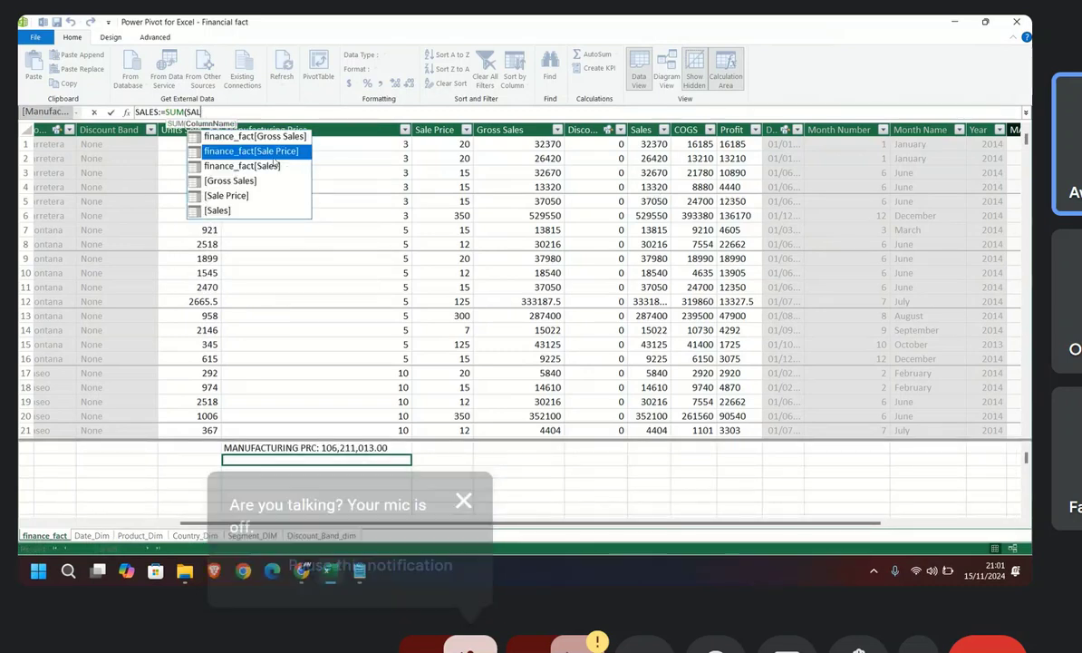
{"action": "left_click", "coordinate": [228, 210]}
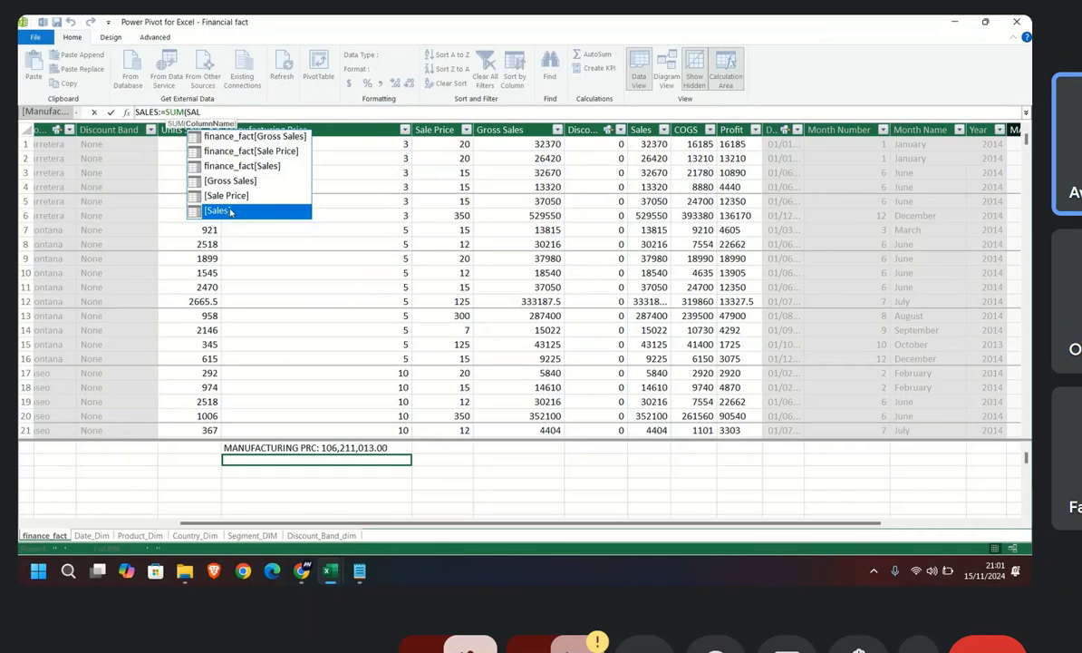
{"action": "double_click", "coordinate": [231, 210]}
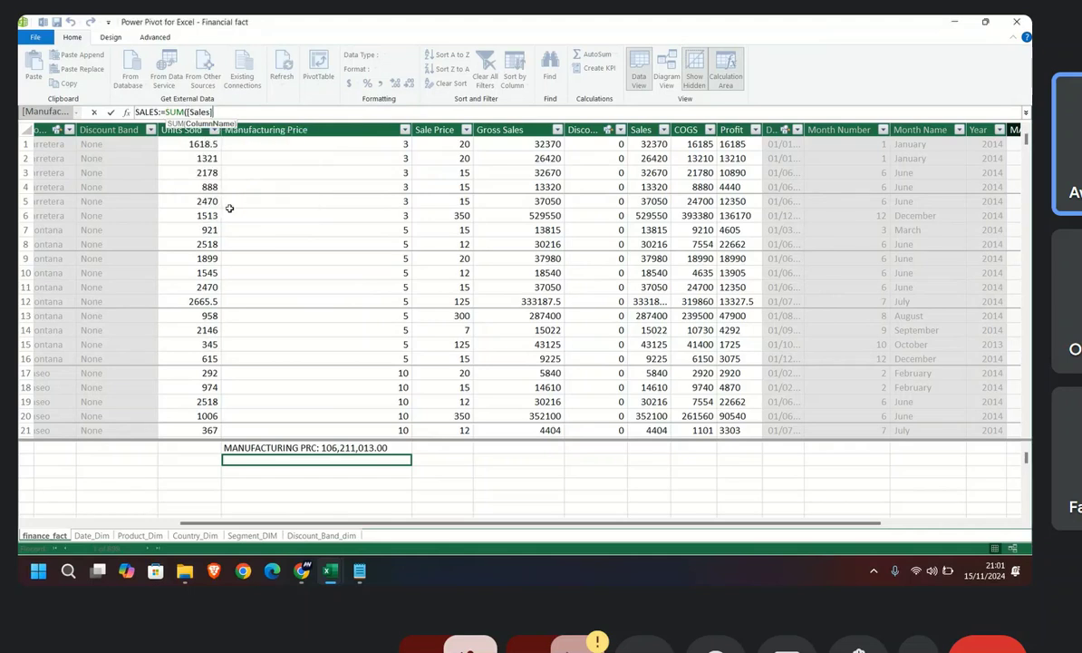
{"action": "type", "text": ")"}
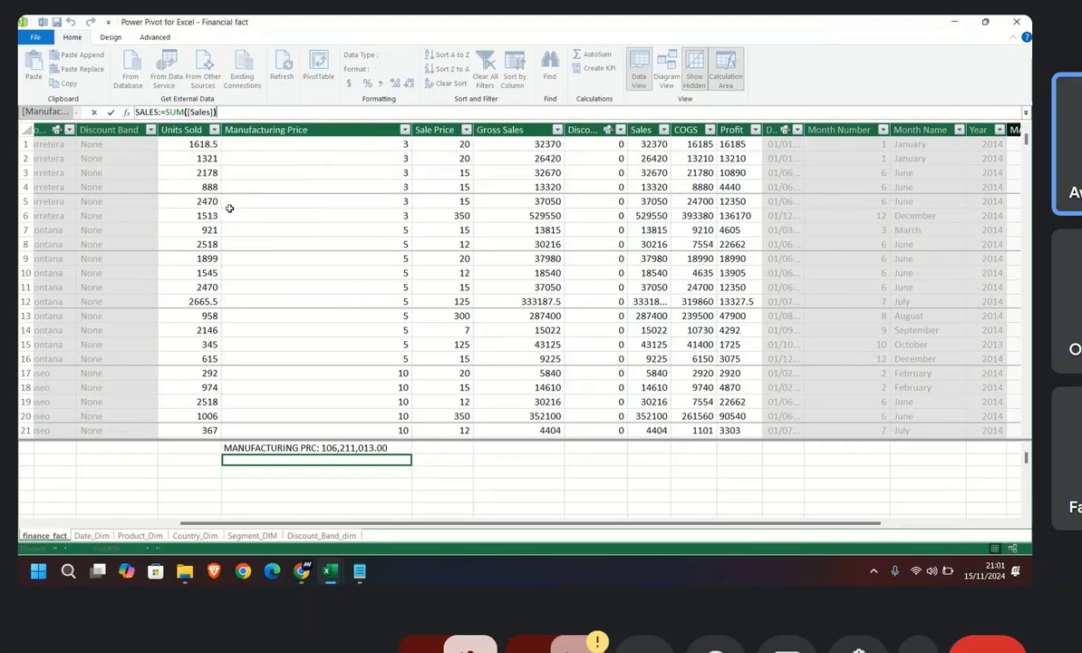
{"action": "key", "text": "Return"}
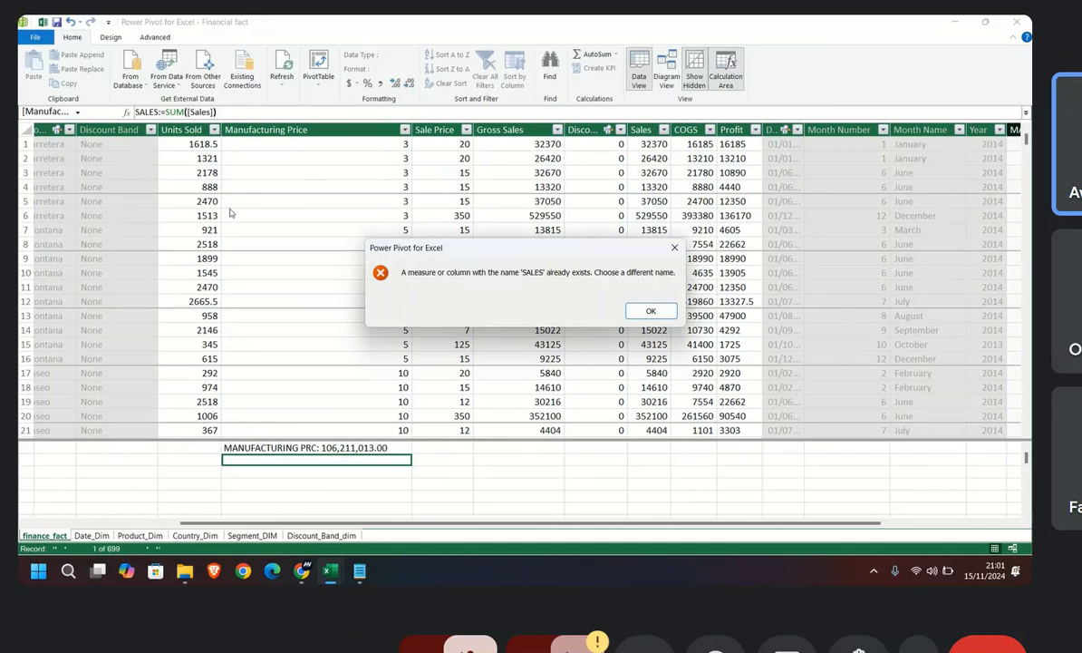
{"action": "left_click", "coordinate": [649, 310]}
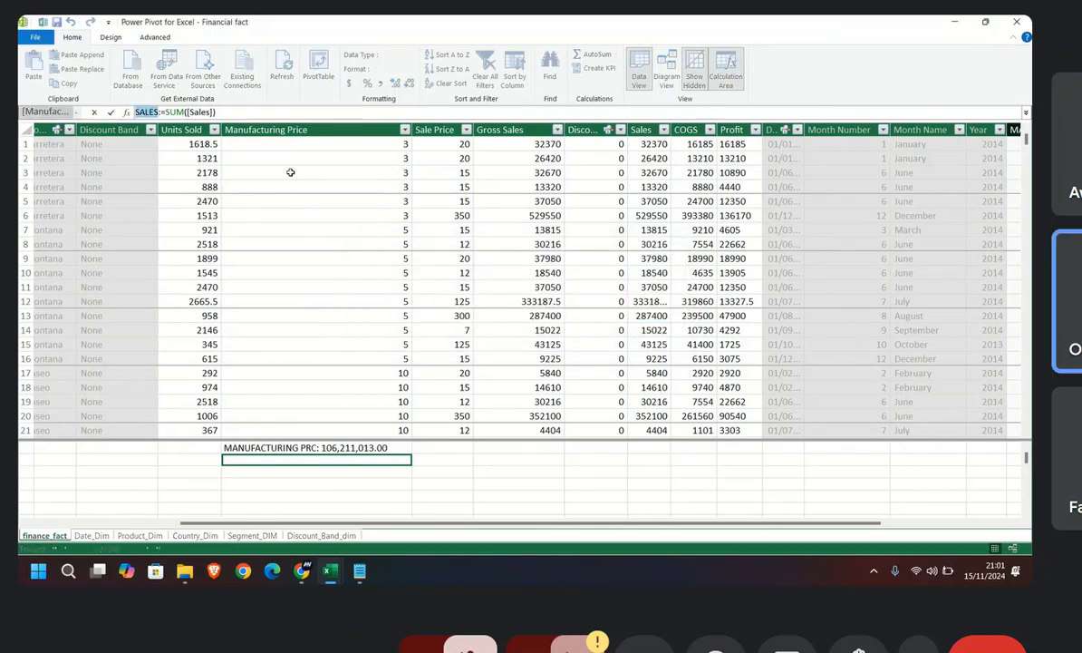
Step: Change the SALES measure's name to SALE and commit the formula
{"action": "left_click", "coordinate": [159, 111]}
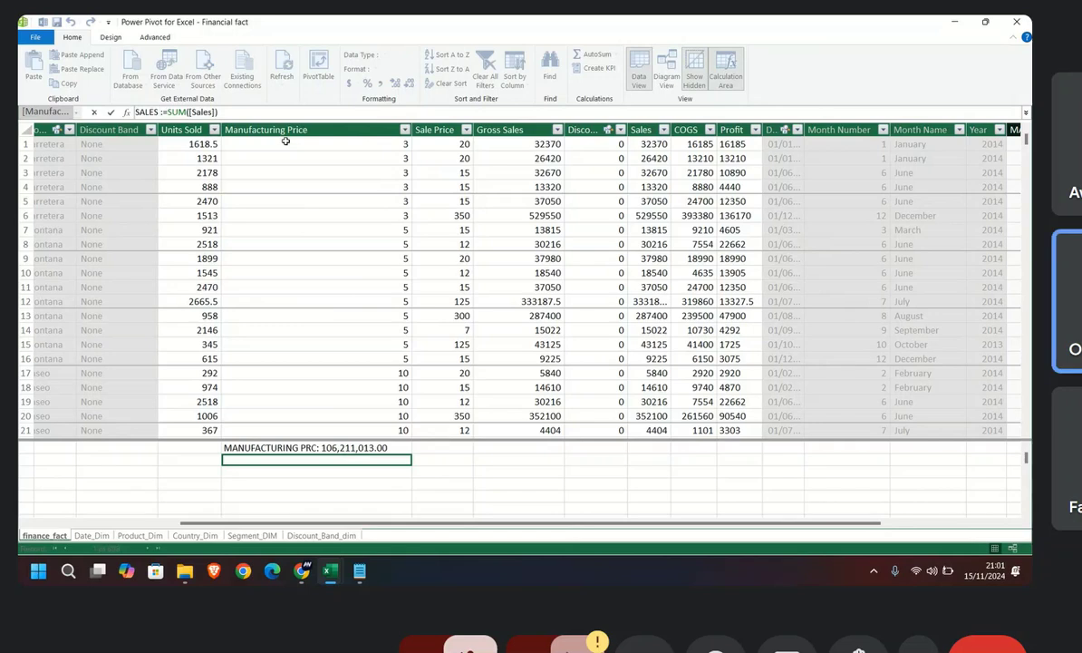
{"action": "key", "text": "BackSpace"}
{"action": "key", "text": "Return"}
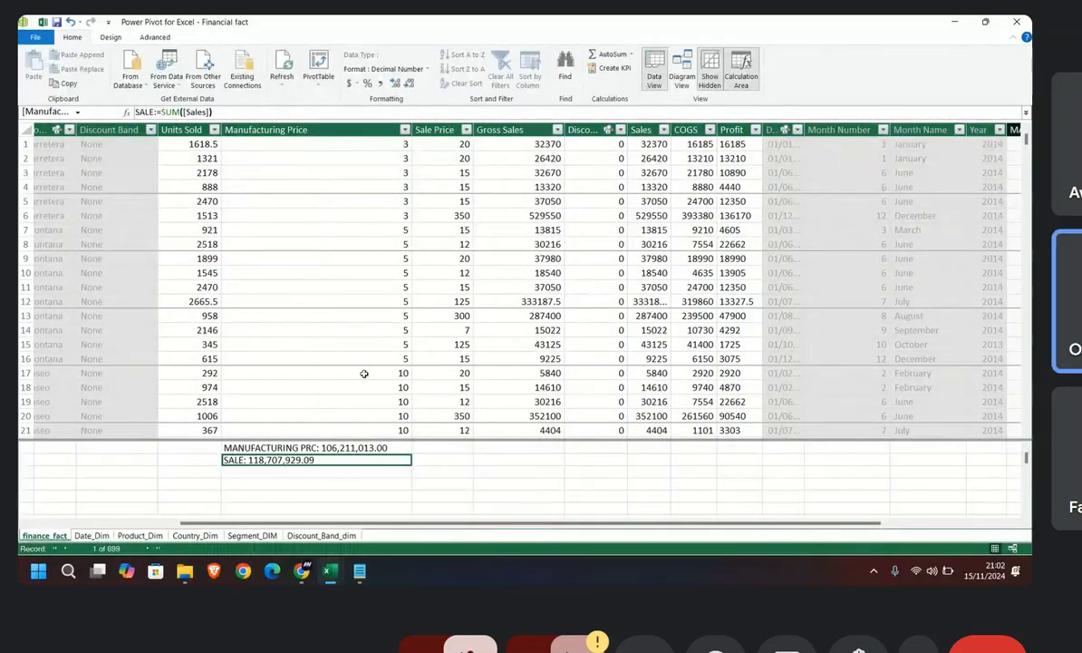
Step: Start a measure named COGS, followed by the := operator, in the calculation area cell below SALE
{"action": "left_click", "coordinate": [369, 477]}
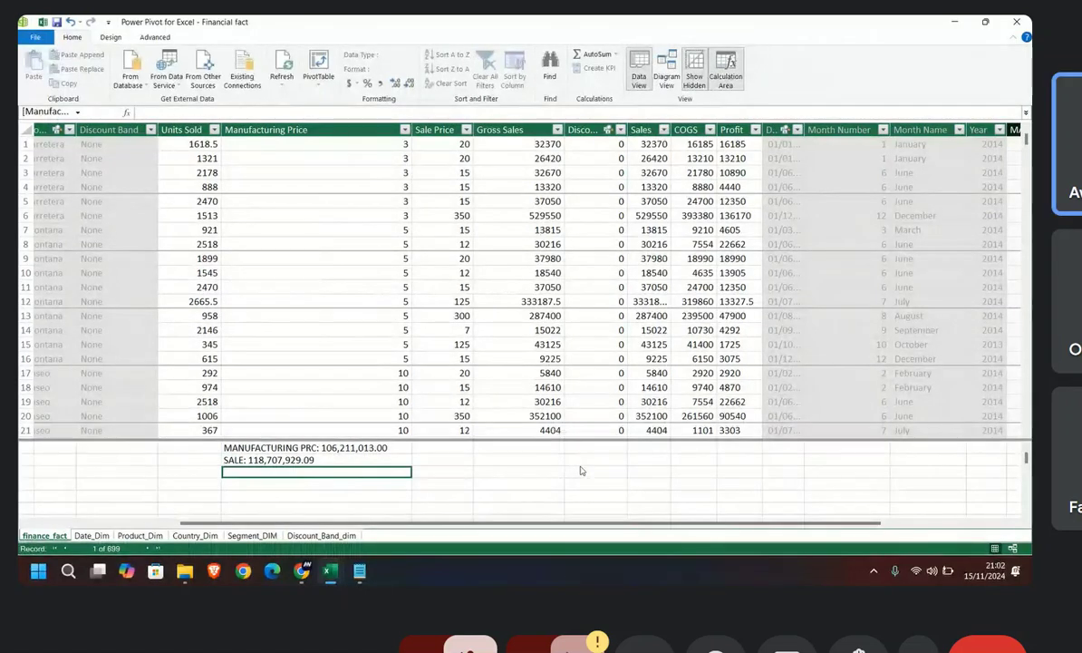
{"action": "type", "text": "="}
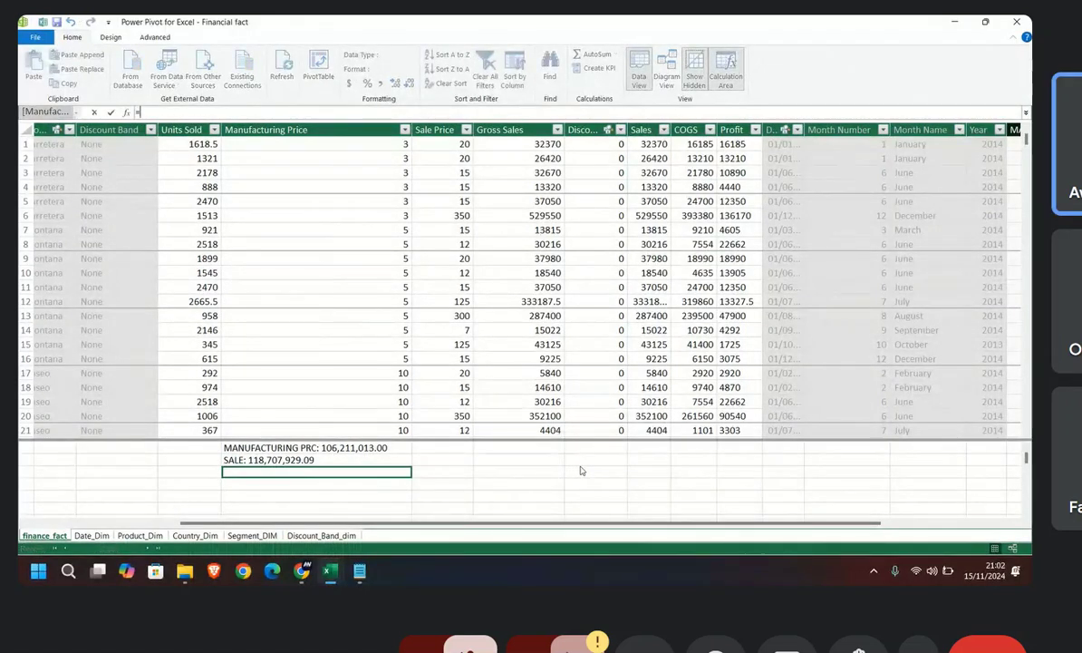
{"action": "key", "text": "BackSpace"}
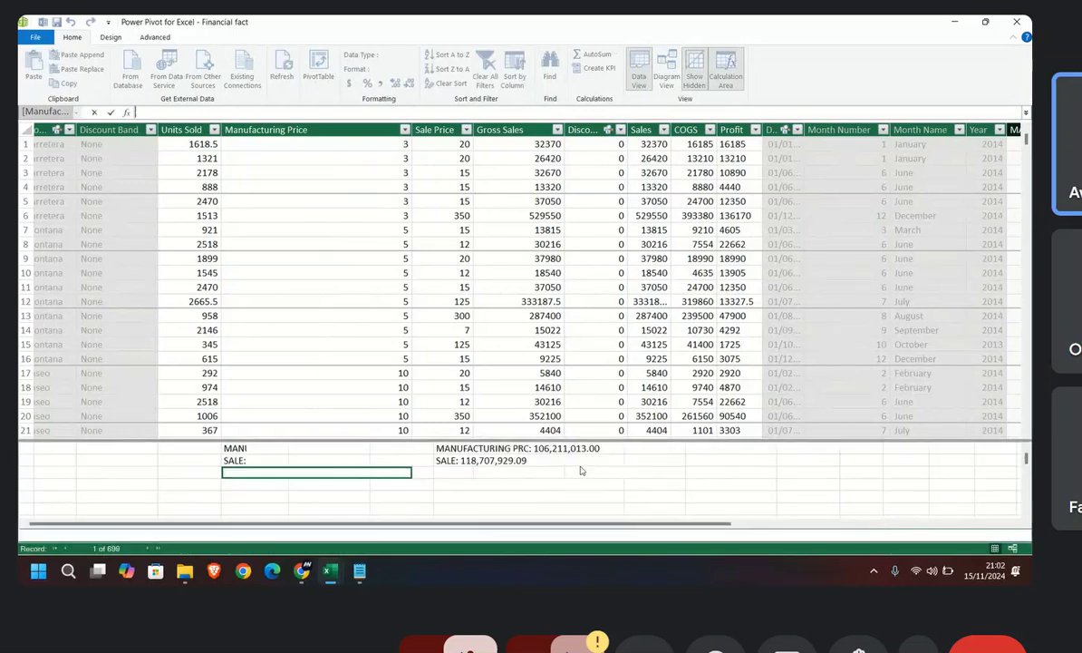
{"action": "type", "text": "COGS"}
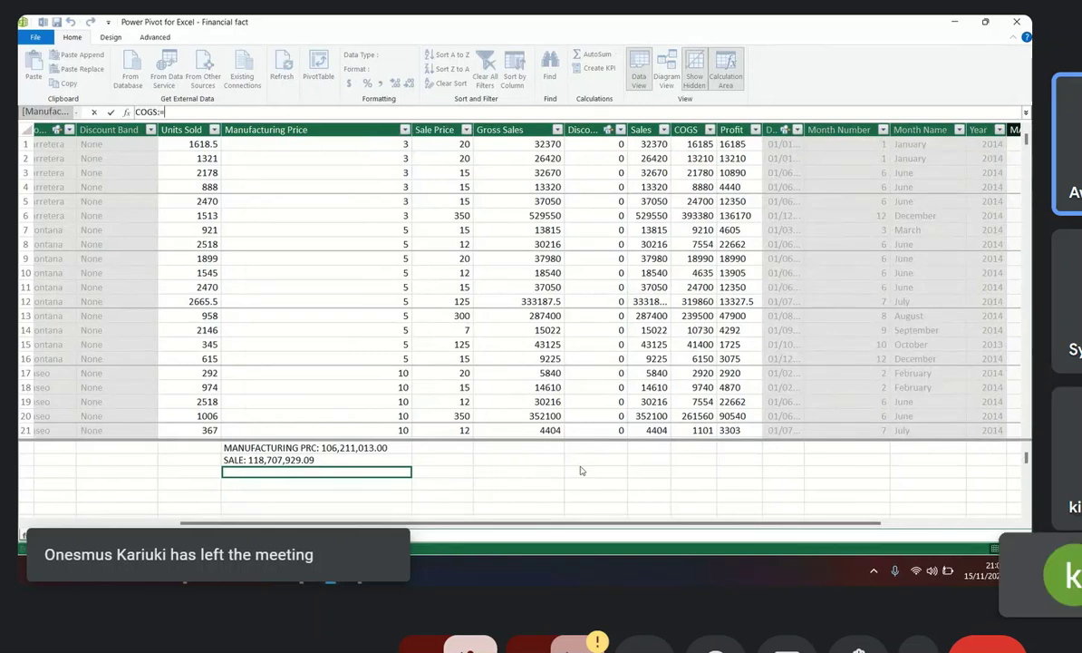
{"action": "type", "text": ":="}
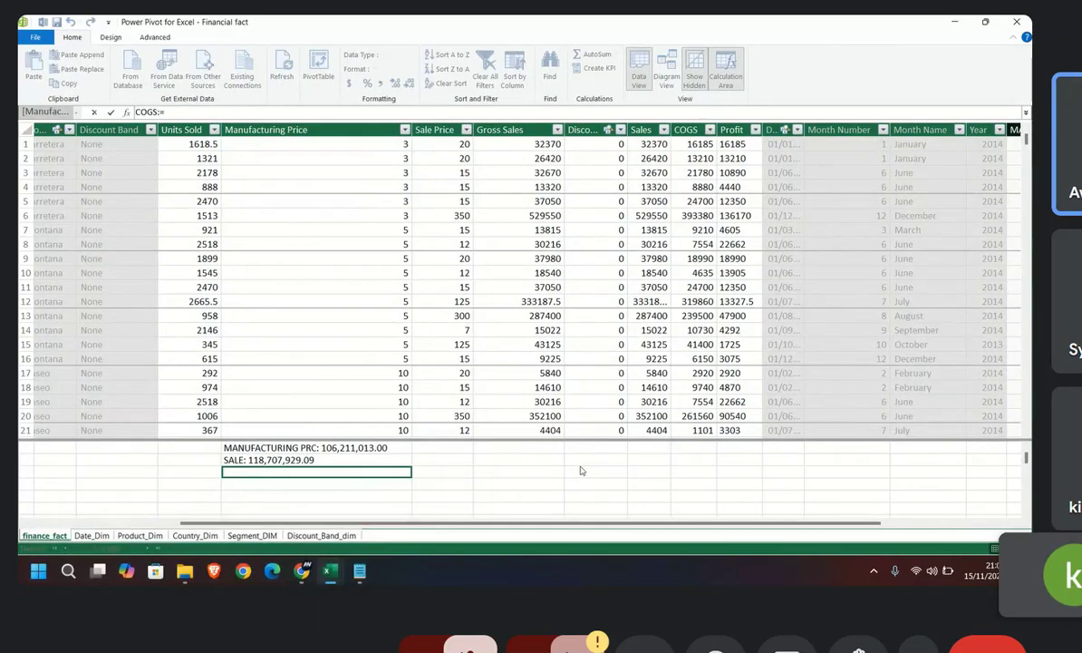
{"action": "type", "text": "SUM"}
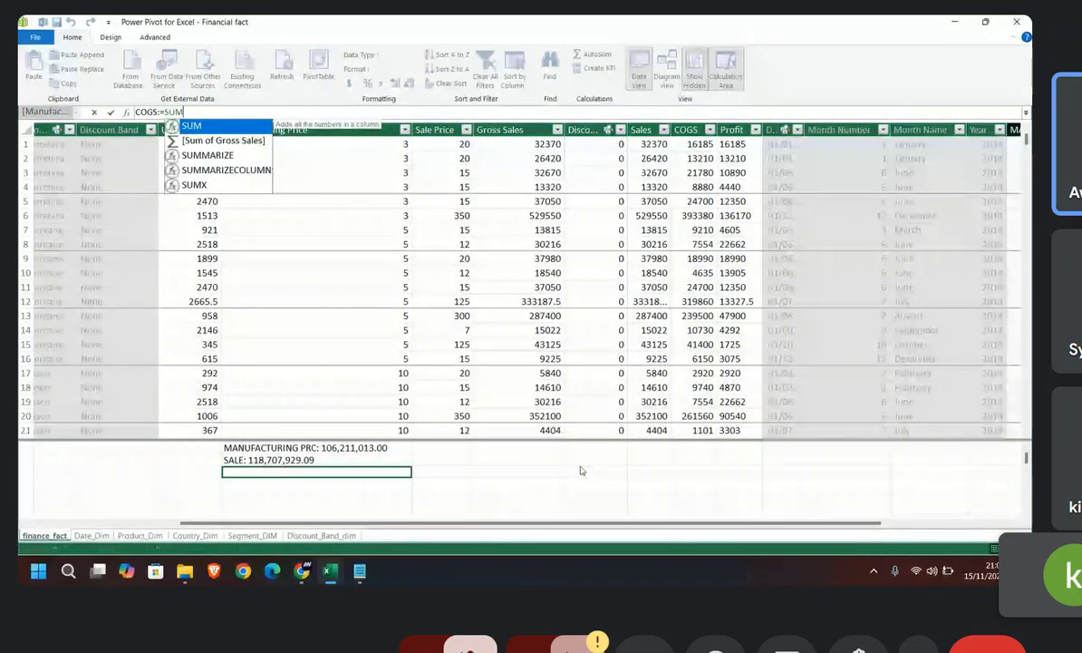
{"action": "type", "text": "("}
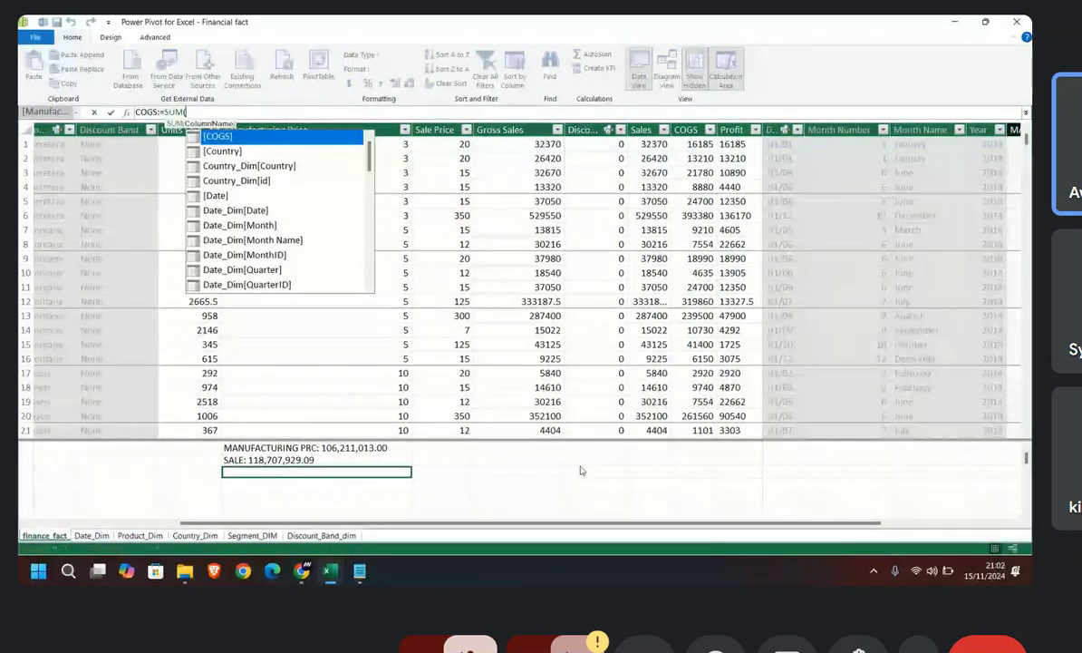
Step: Define the COGS measure as SUM([COGS]) and try to commit it
{"action": "double_click", "coordinate": [267, 137]}
{"action": "type", "text": ")"}
{"action": "key", "text": "Return"}
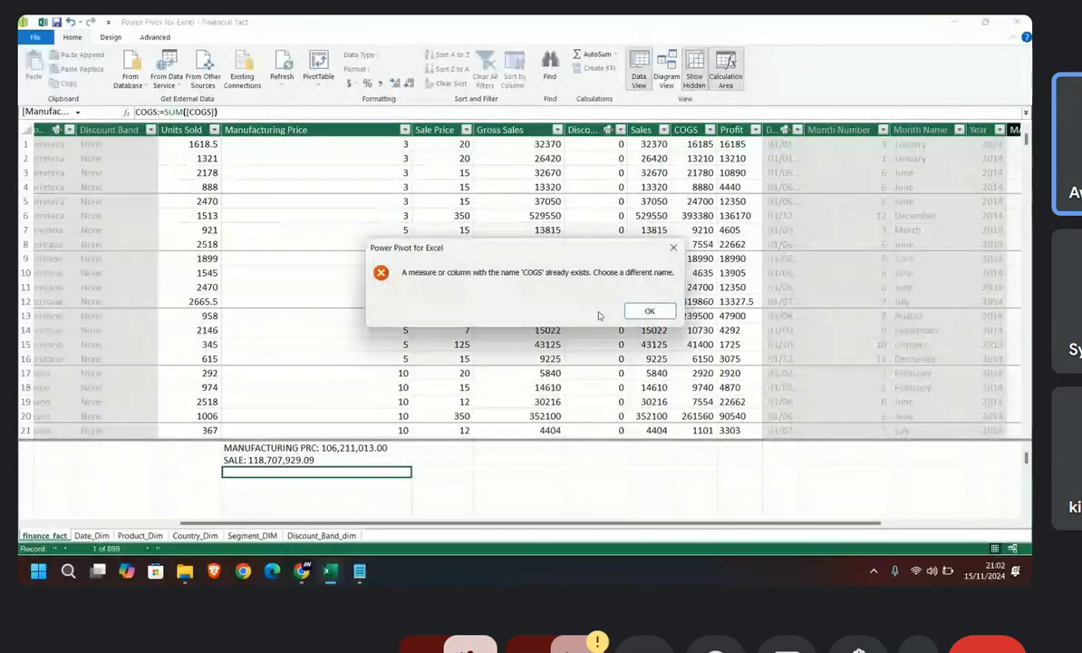
{"action": "left_click", "coordinate": [649, 311]}
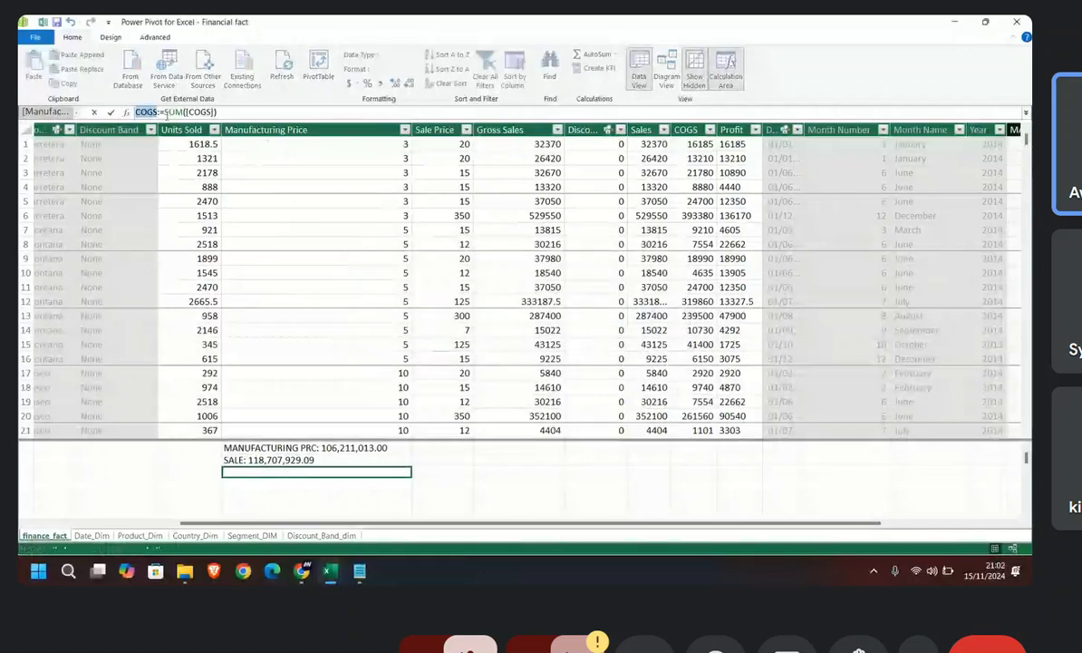
Step: Rename the COGS measure to COGS1, commit it, and format its result with thousands separators
{"action": "left_click", "coordinate": [158, 113]}
{"action": "type", "text": "1"}
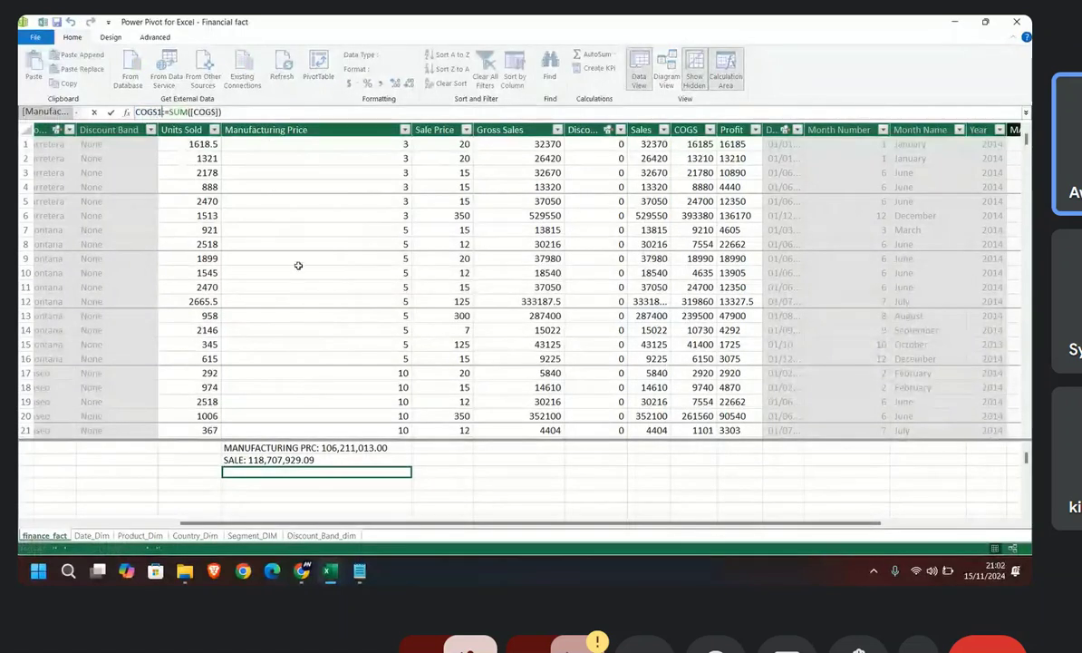
{"action": "key", "text": "Return"}
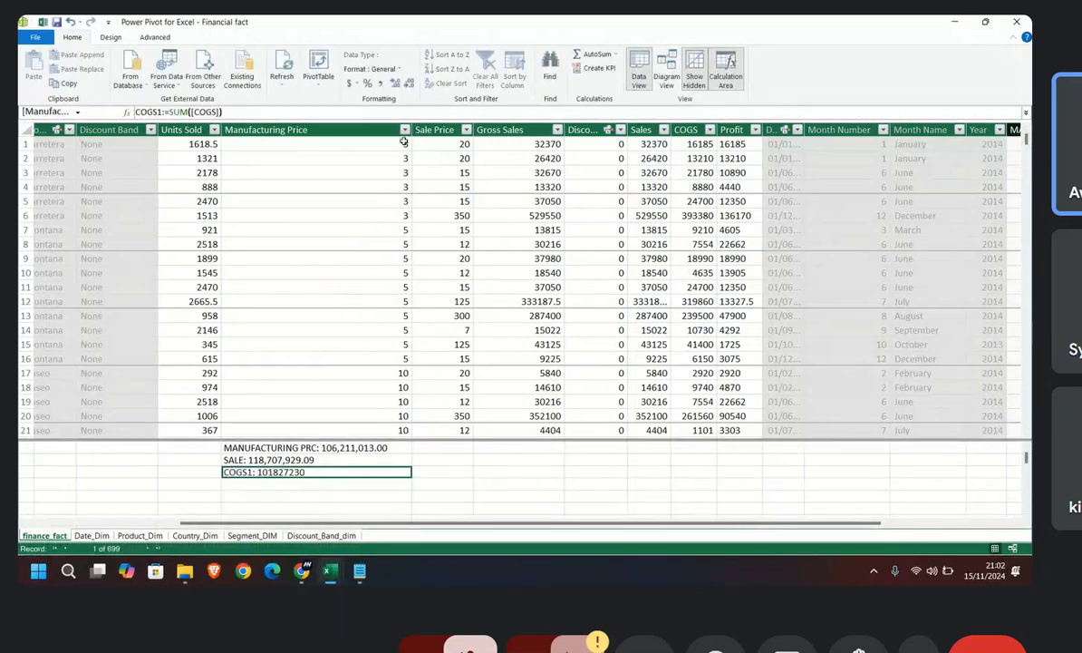
{"action": "left_click", "coordinate": [381, 84]}
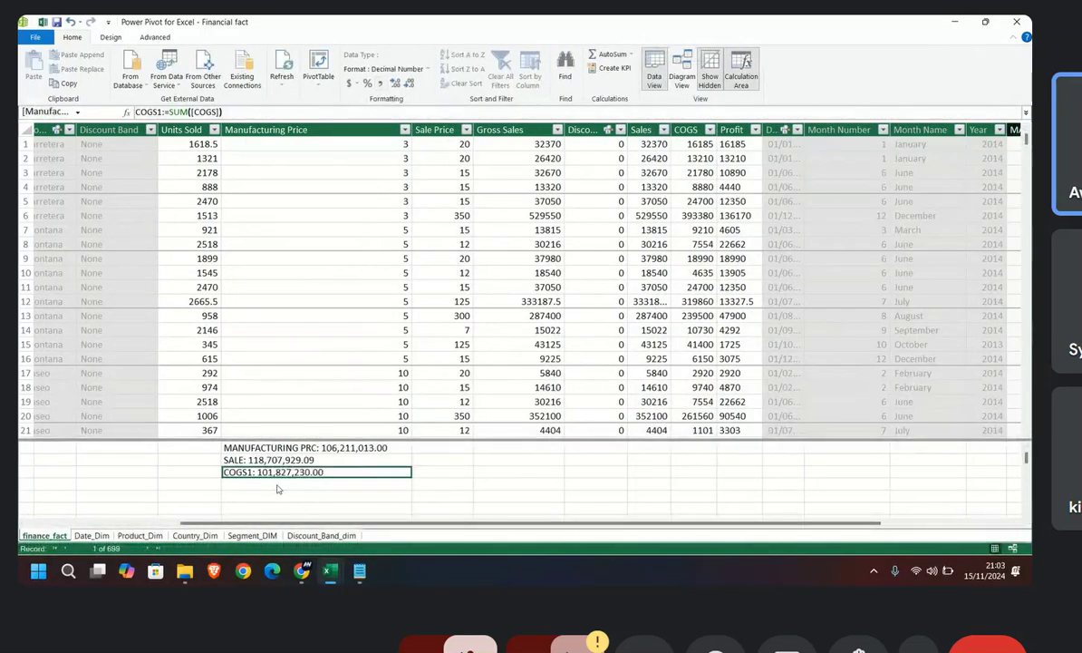
Step: Start a measure named NET PROFIT1 with the SUM function in the calculation area cell below COGS1
{"action": "left_click", "coordinate": [279, 485]}
{"action": "type", "text": "N"}
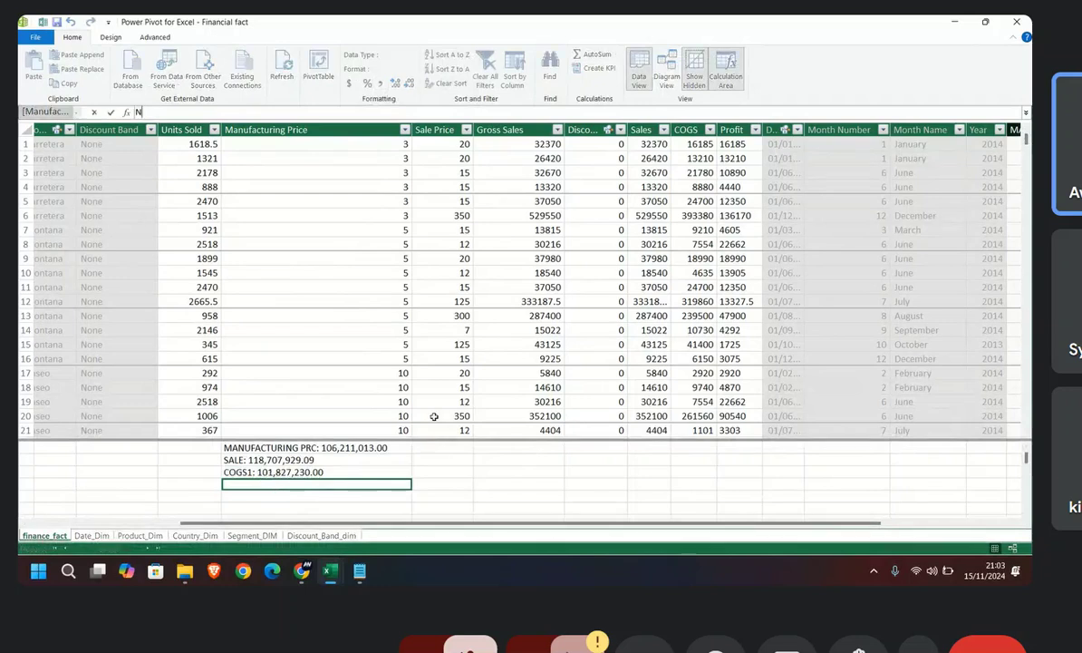
{"action": "type", "text": "ET PROFIT"}
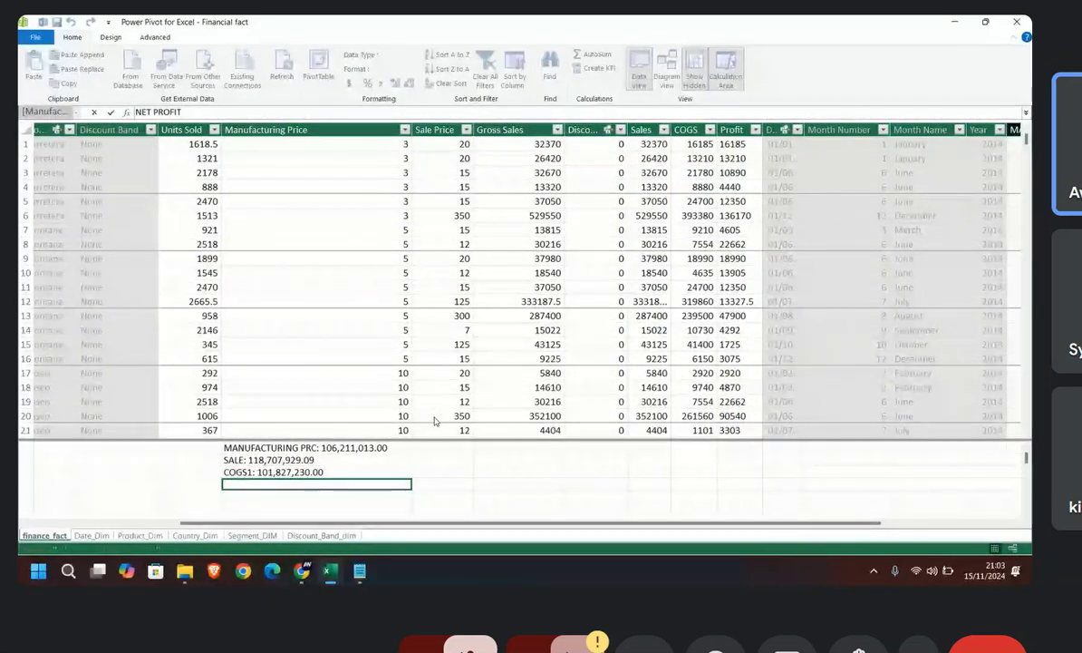
{"action": "type", "text": "1:=S"}
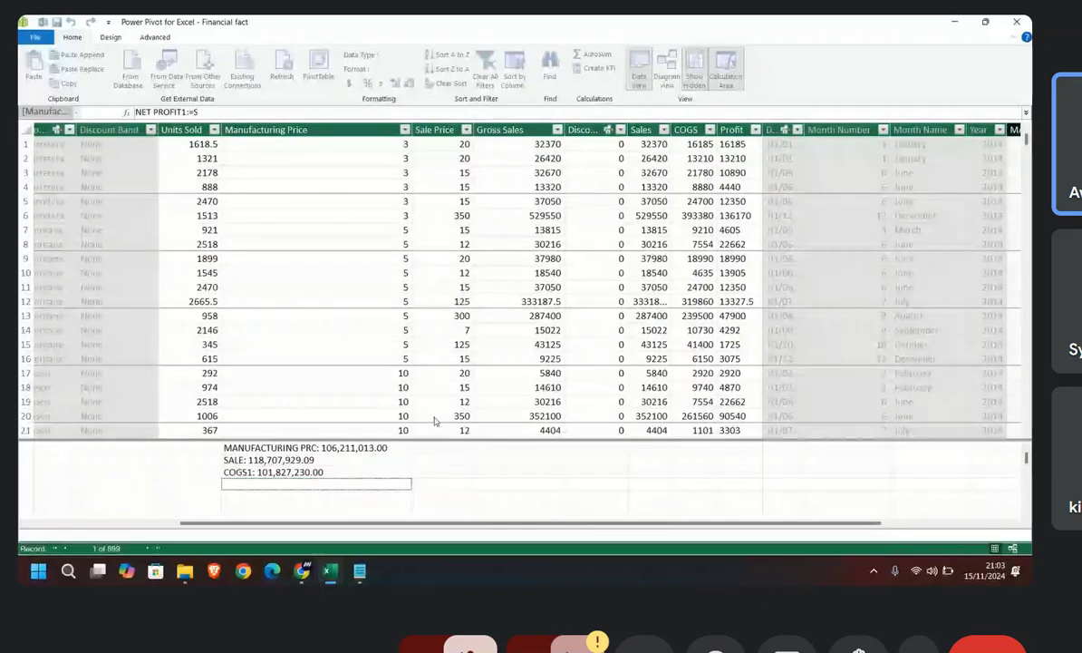
{"action": "type", "text": "UM"}
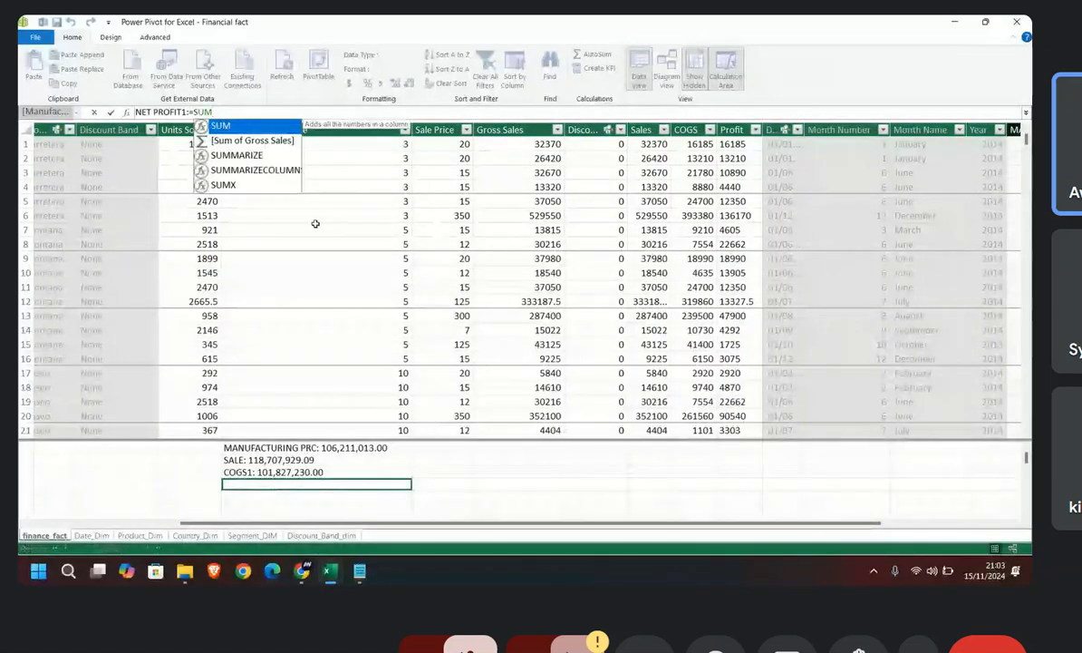
{"action": "type", "text": "("}
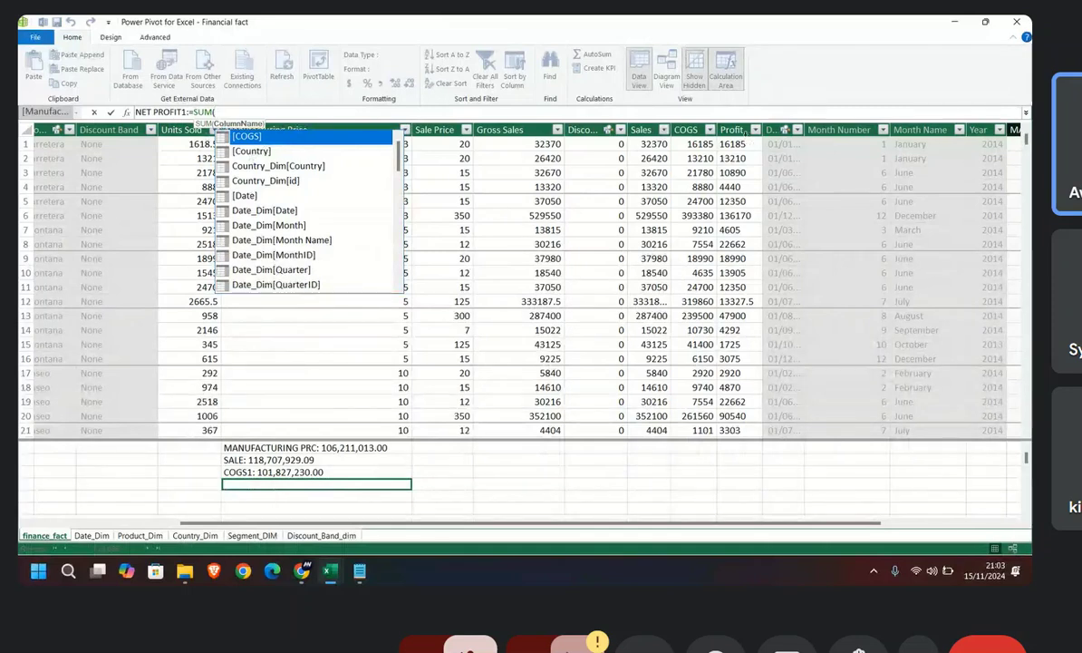
Step: Complete the NET PROFIT1 formula as SUM([Profit]) and commit it
{"action": "scroll", "coordinate": [355, 195], "scroll_direction": "down", "scroll_amount": 2}
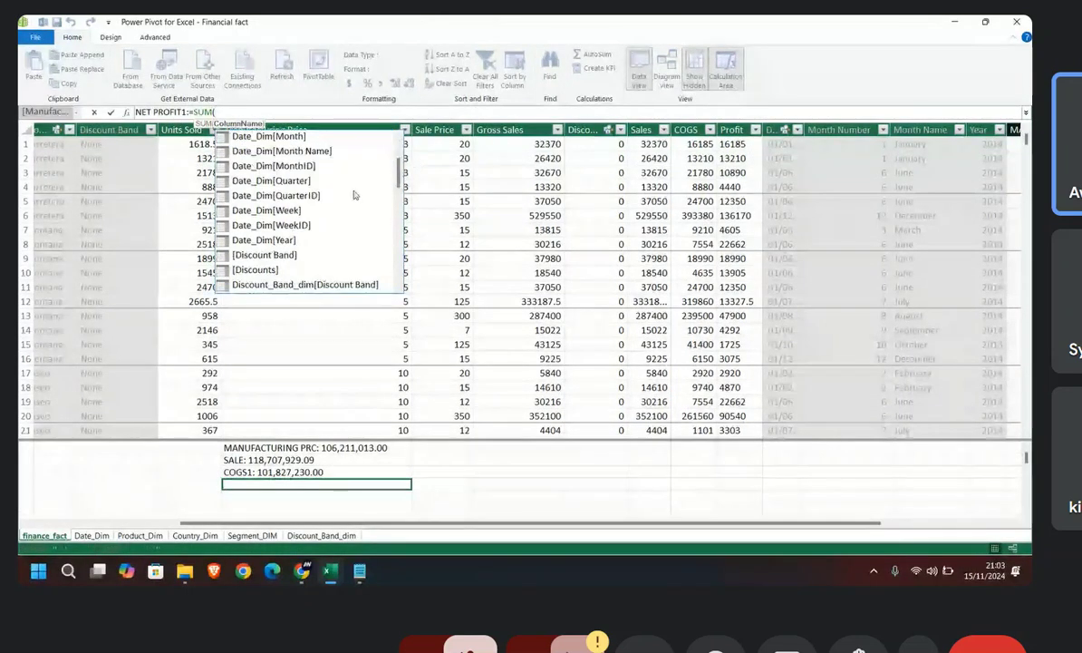
{"action": "scroll", "coordinate": [354, 195], "scroll_direction": "down", "scroll_amount": 3}
{"action": "scroll", "coordinate": [355, 201], "scroll_direction": "up", "scroll_amount": 1}
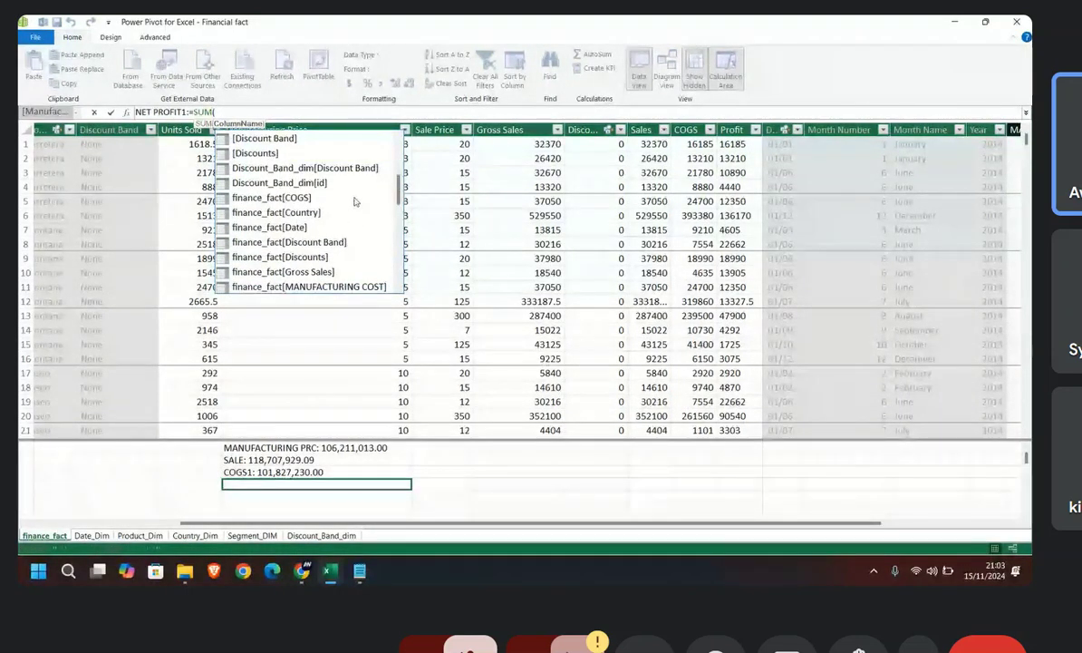
{"action": "scroll", "coordinate": [354, 201], "scroll_direction": "up", "scroll_amount": 1}
{"action": "left_click", "coordinate": [254, 115]}
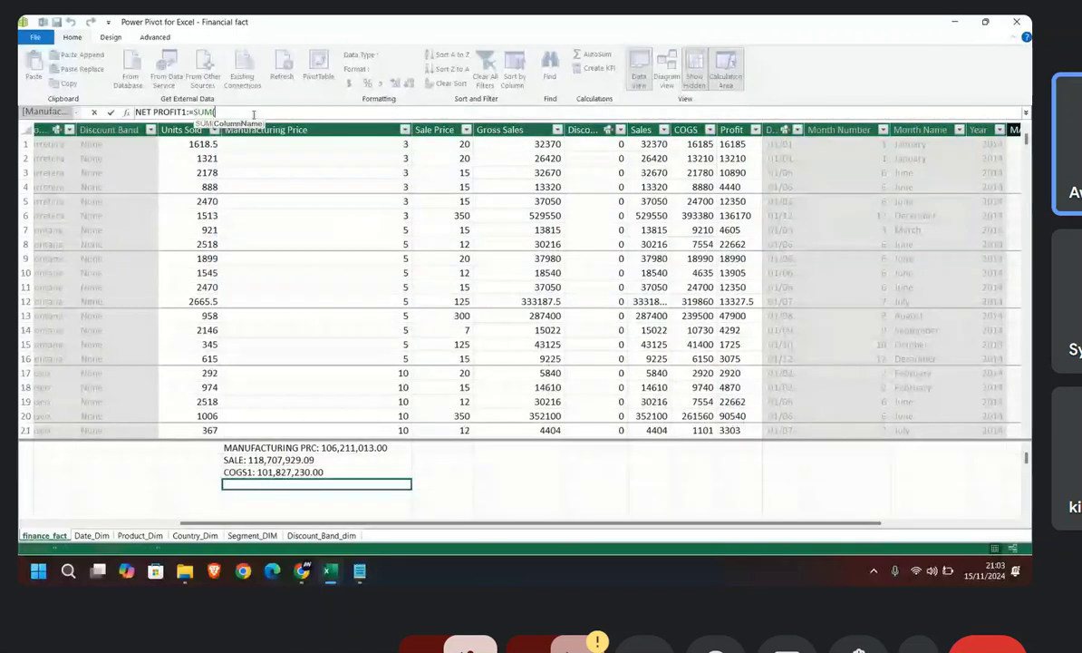
{"action": "type", "text": "PRO"}
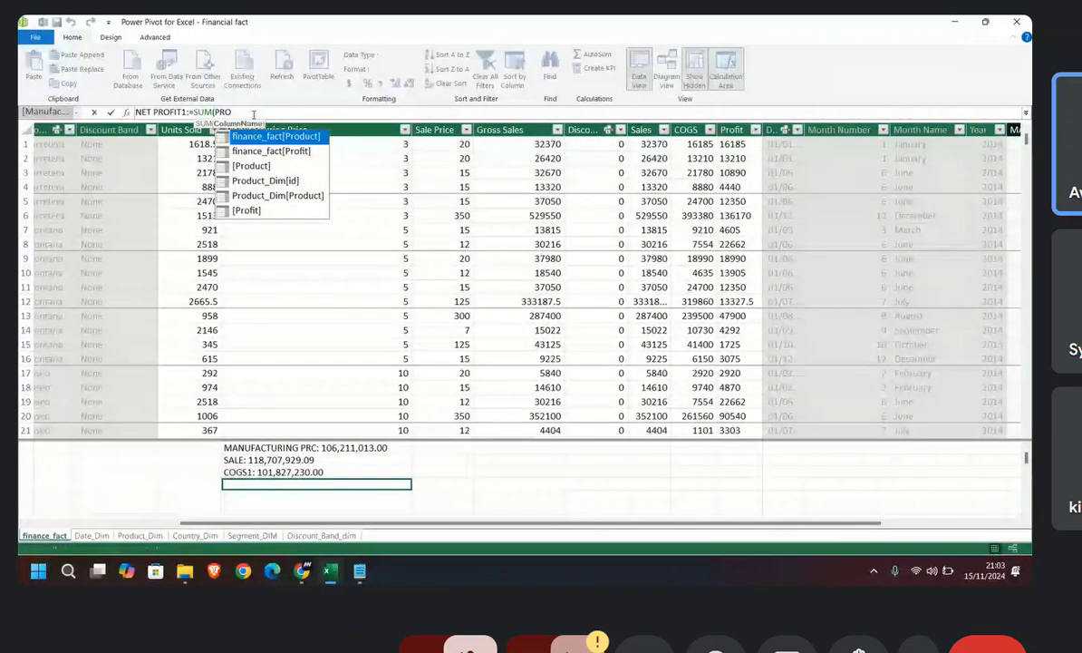
{"action": "double_click", "coordinate": [264, 209]}
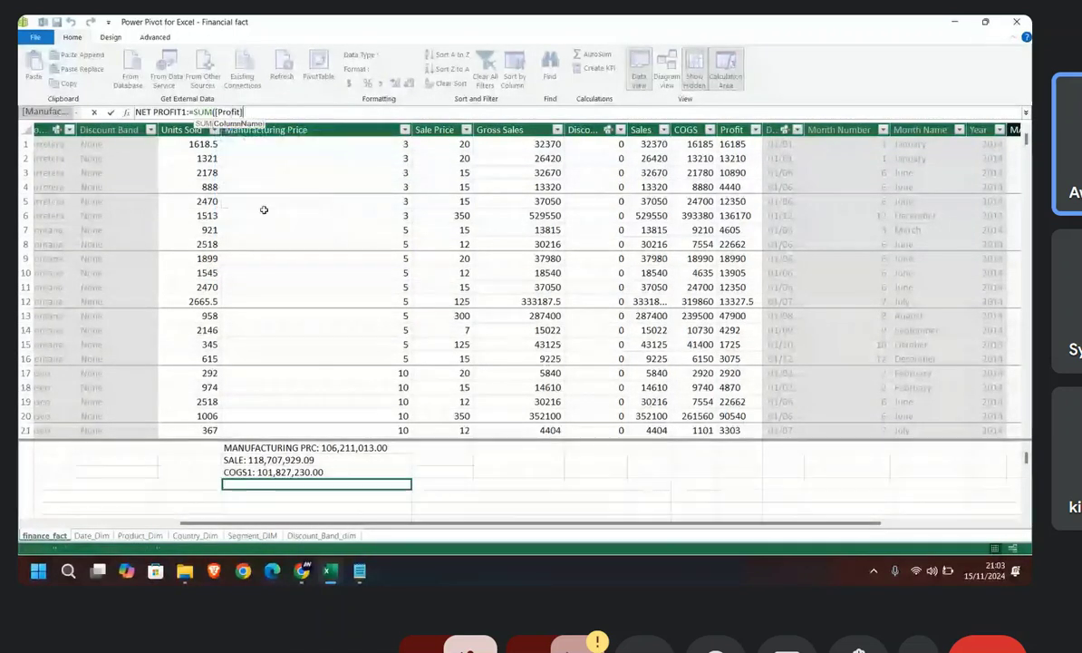
{"action": "type", "text": ")"}
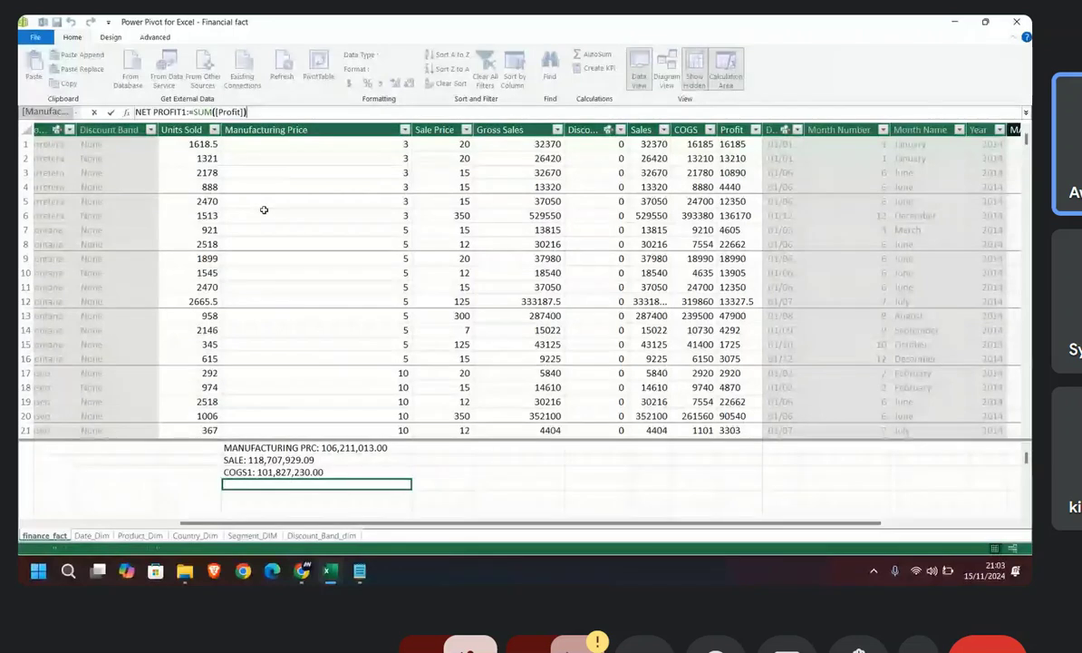
{"action": "key", "text": "Return"}
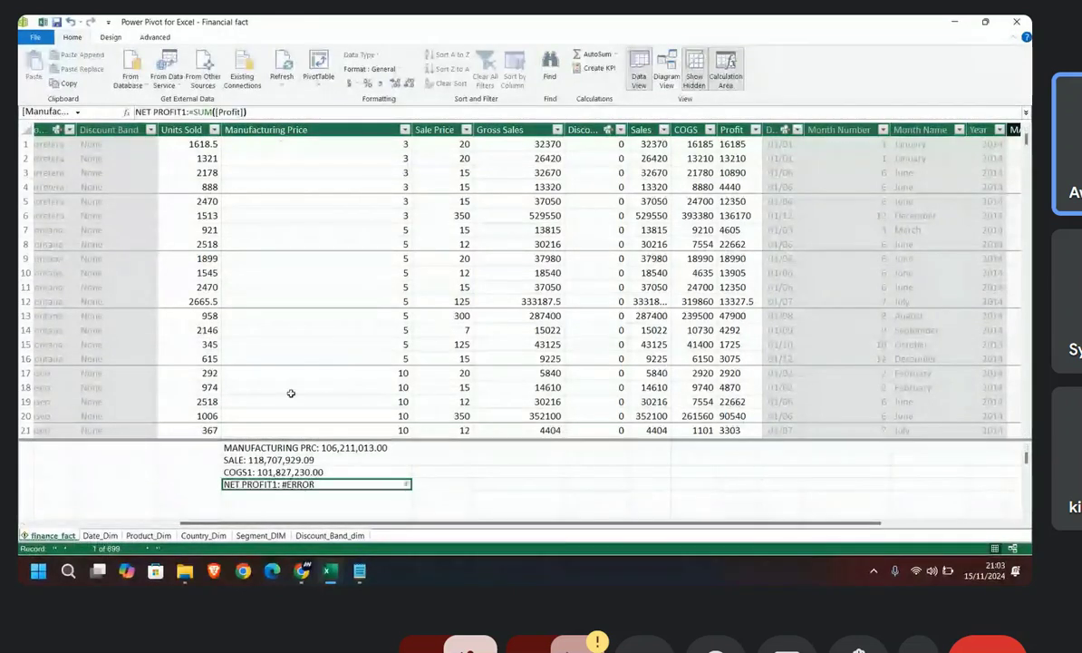
Step: Replace the NET PROFIT1 measure's SUM argument with finance_fact[Profit] and commit the formula
{"action": "double_click", "coordinate": [408, 486]}
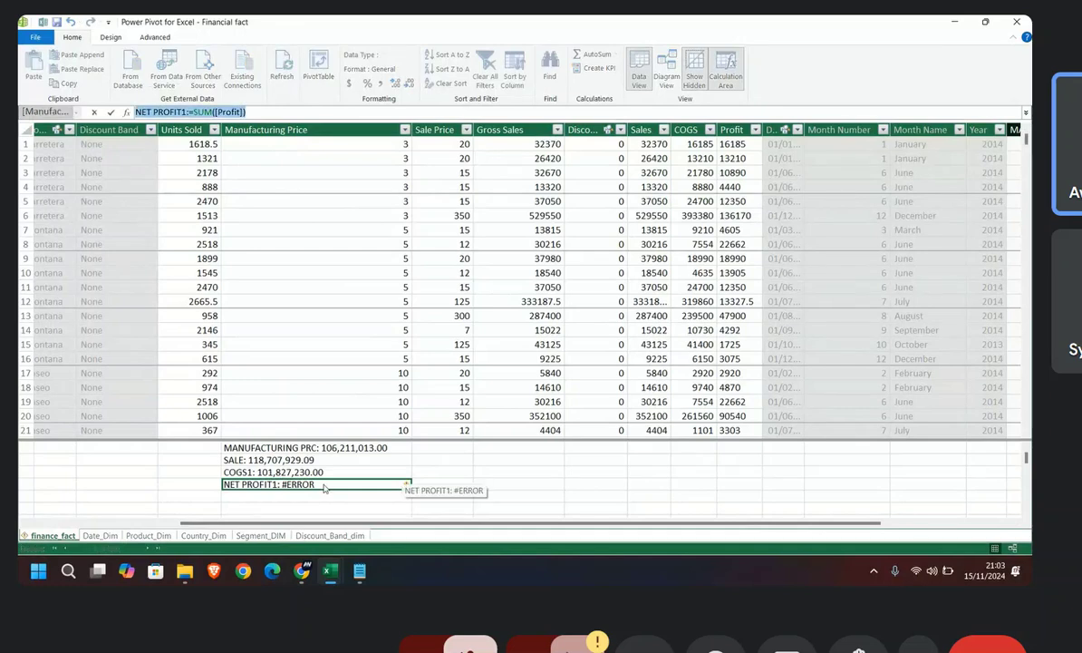
{"action": "left_click", "coordinate": [259, 111]}
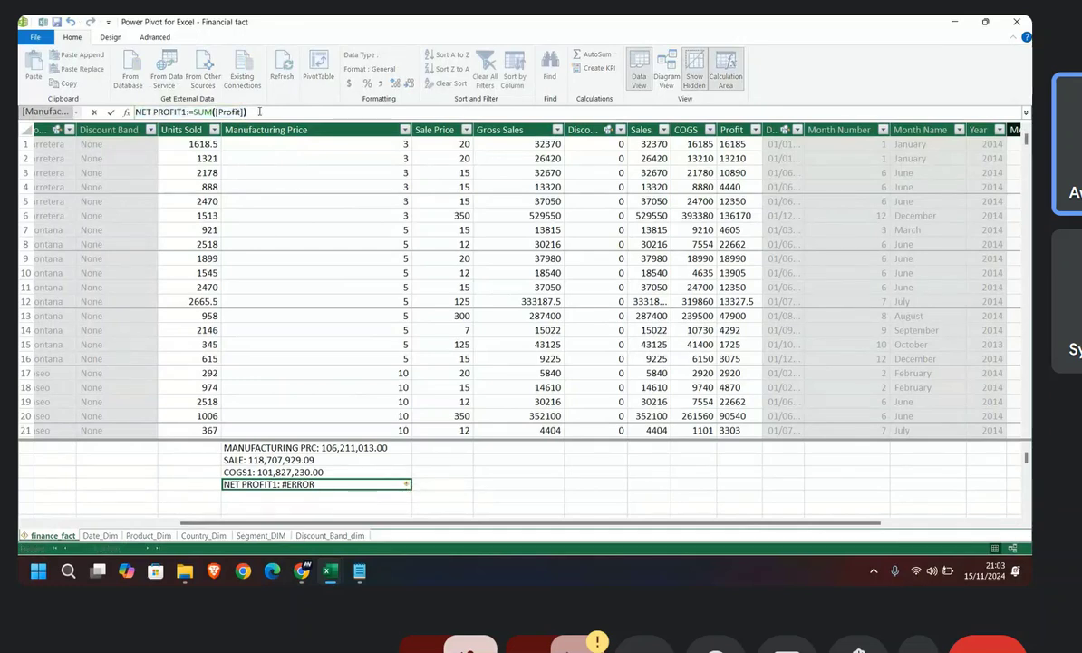
{"action": "key", "text": "BackSpace"}
{"action": "key", "text": "BackSpace"}
{"action": "key", "text": "BackSpace"}
{"action": "key", "text": "BackSpace"}
{"action": "key", "text": "BackSpace"}
{"action": "key", "text": "BackSpace"}
{"action": "key", "text": "BackSpace"}
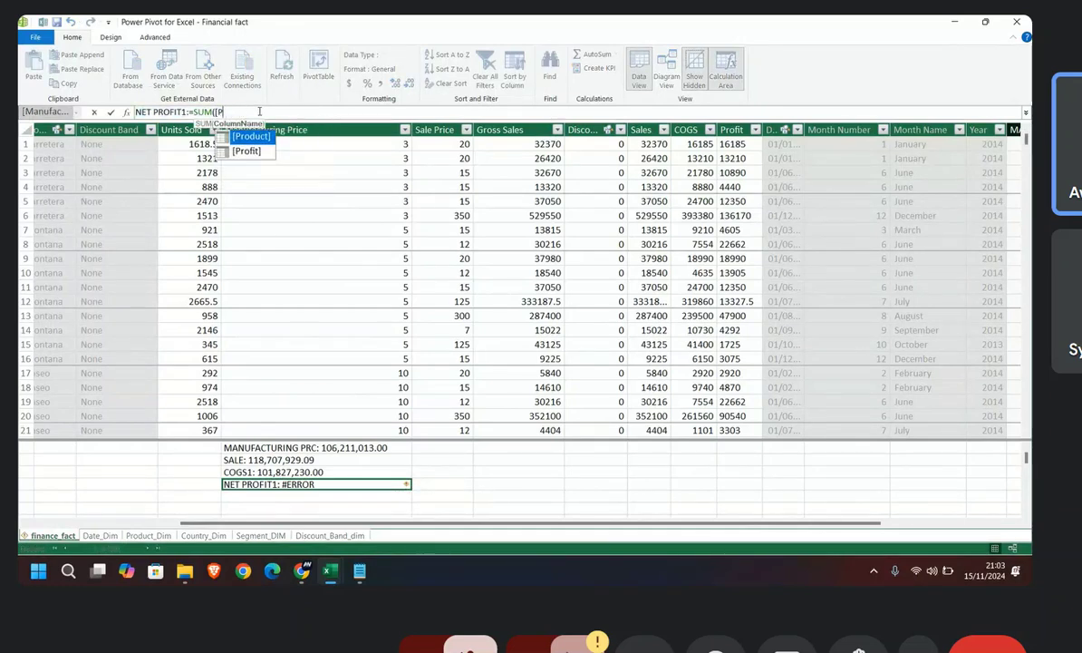
{"action": "key", "text": "BackSpace"}
{"action": "key", "text": "BackSpace"}
{"action": "key", "text": "BackSpace"}
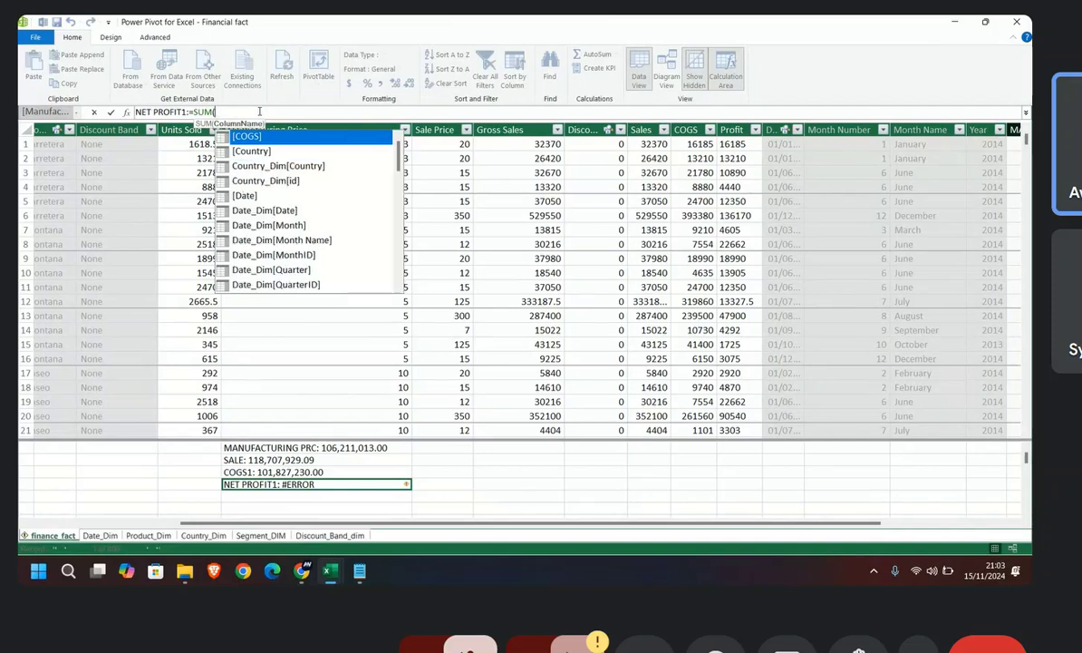
{"action": "type", "text": "(PRO"}
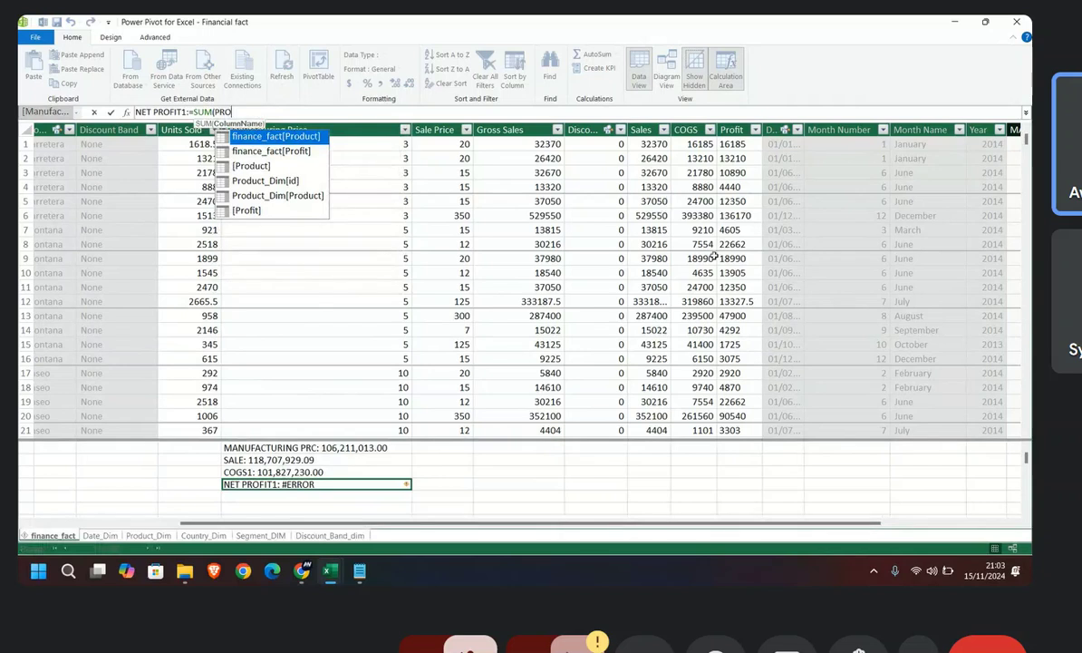
{"action": "double_click", "coordinate": [272, 152]}
{"action": "type", "text": ")"}
{"action": "key", "text": "Return"}
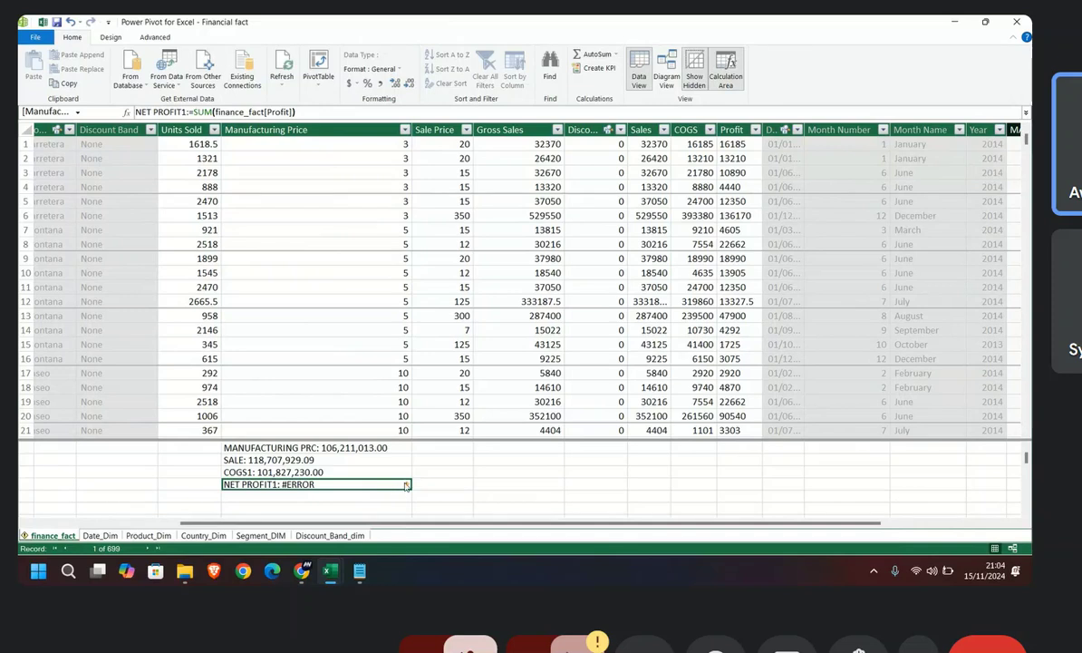
Step: Inspect the NET PROFIT1 error marker and the Profit column's values, data type and available column commands
{"action": "mouse_move", "coordinate": [407, 487]}
{"action": "scroll", "coordinate": [744, 217], "scroll_direction": "down", "scroll_amount": 10}
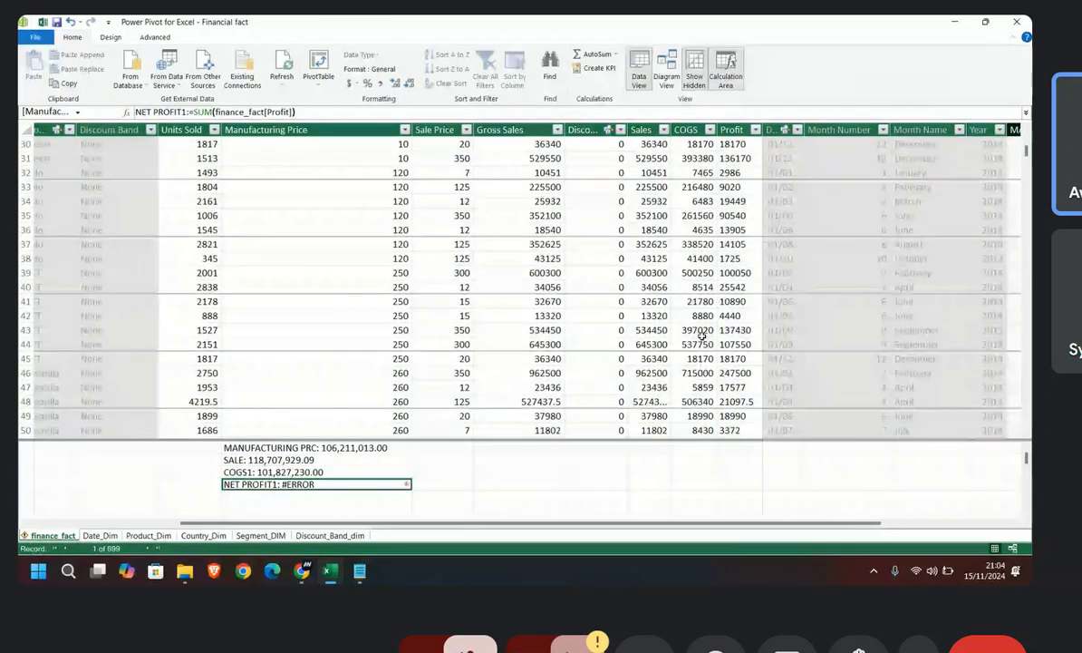
{"action": "scroll", "coordinate": [701, 335], "scroll_direction": "up", "scroll_amount": 1}
{"action": "scroll", "coordinate": [701, 335], "scroll_direction": "down", "scroll_amount": 7}
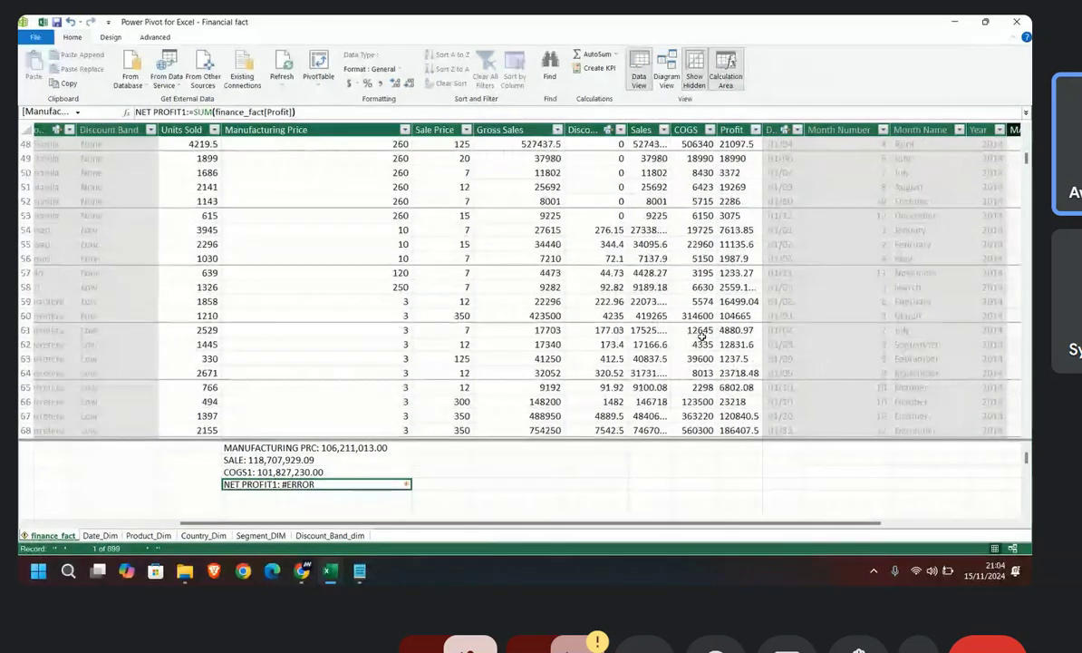
{"action": "scroll", "coordinate": [701, 333], "scroll_direction": "up", "scroll_amount": 2}
{"action": "left_click", "coordinate": [732, 130]}
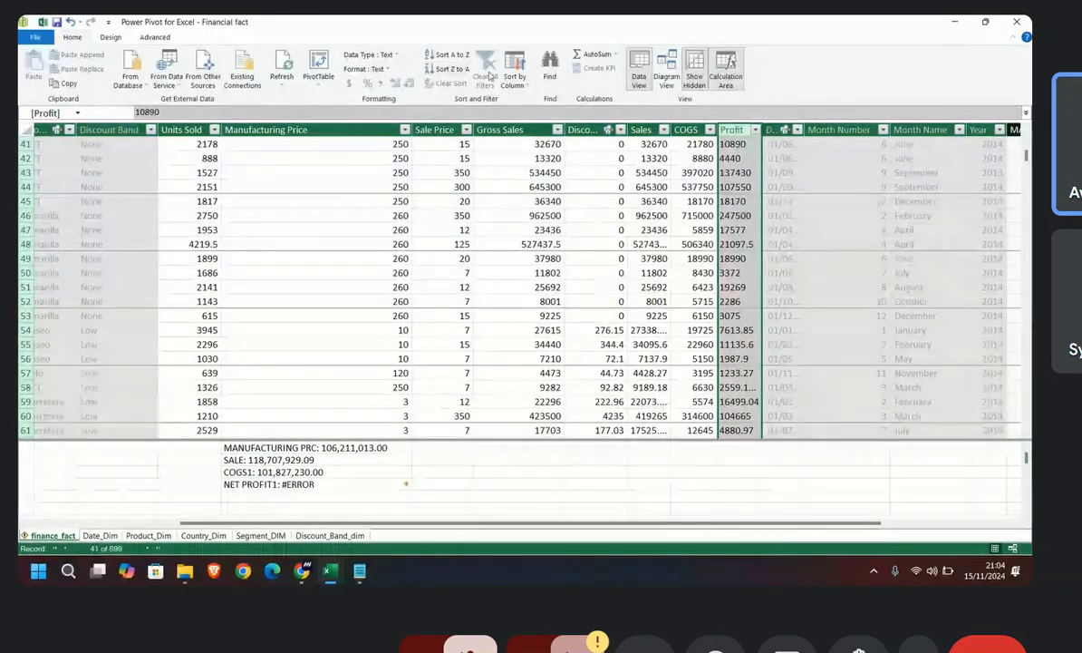
{"action": "right_click", "coordinate": [736, 130]}
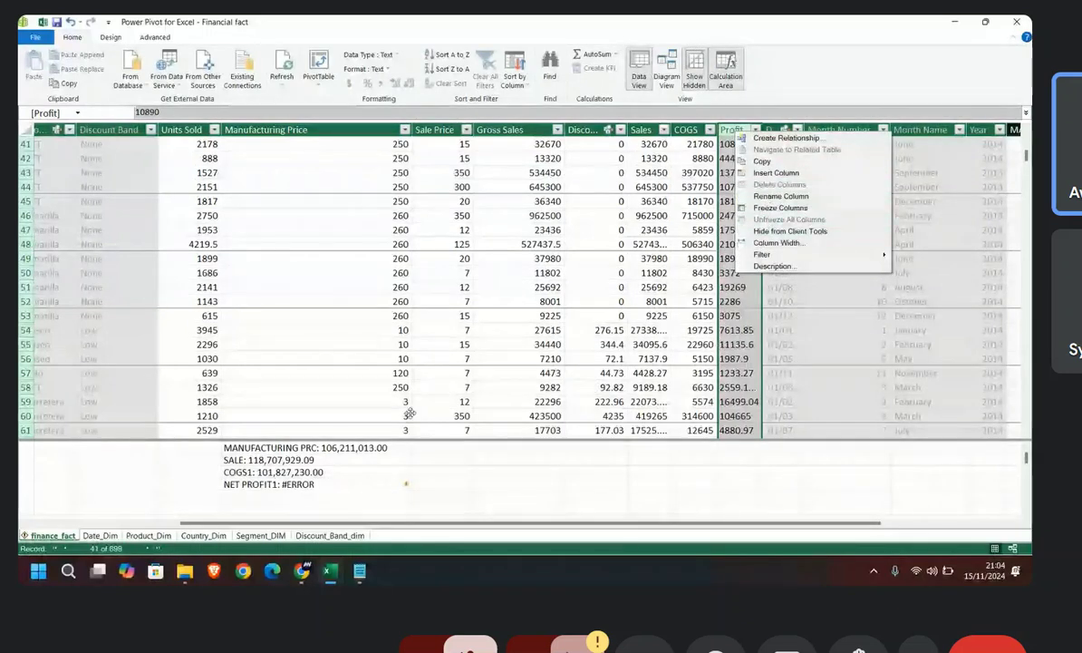
Step: Delete the NET PROFIT1 measure permanently from the model
{"action": "left_click", "coordinate": [319, 488]}
{"action": "key", "text": "Delete"}
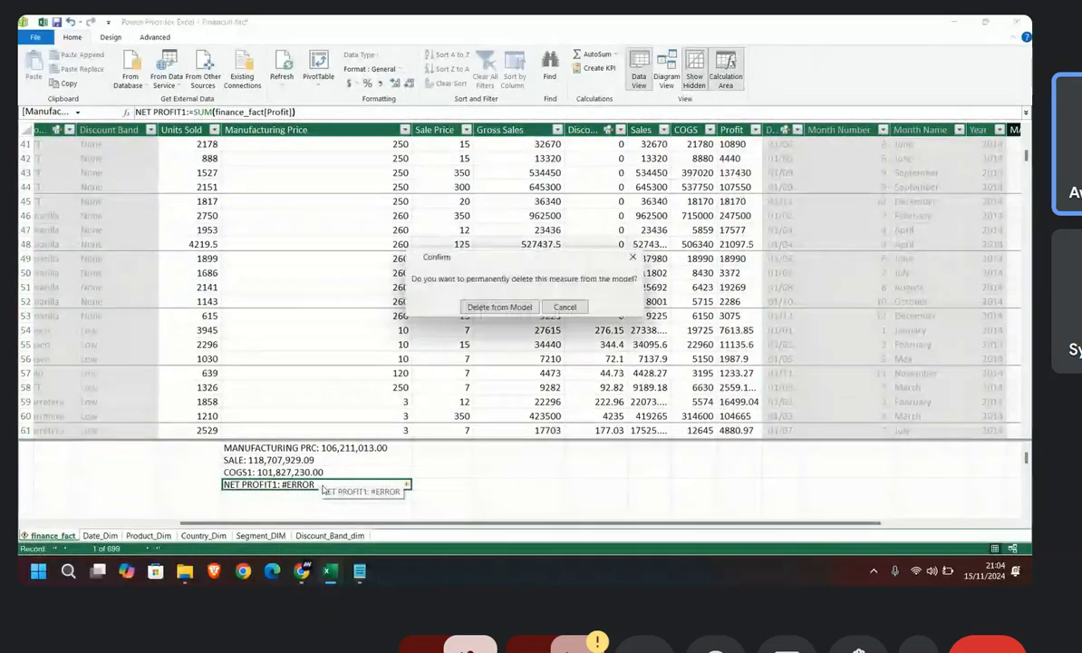
{"action": "left_click", "coordinate": [524, 310]}
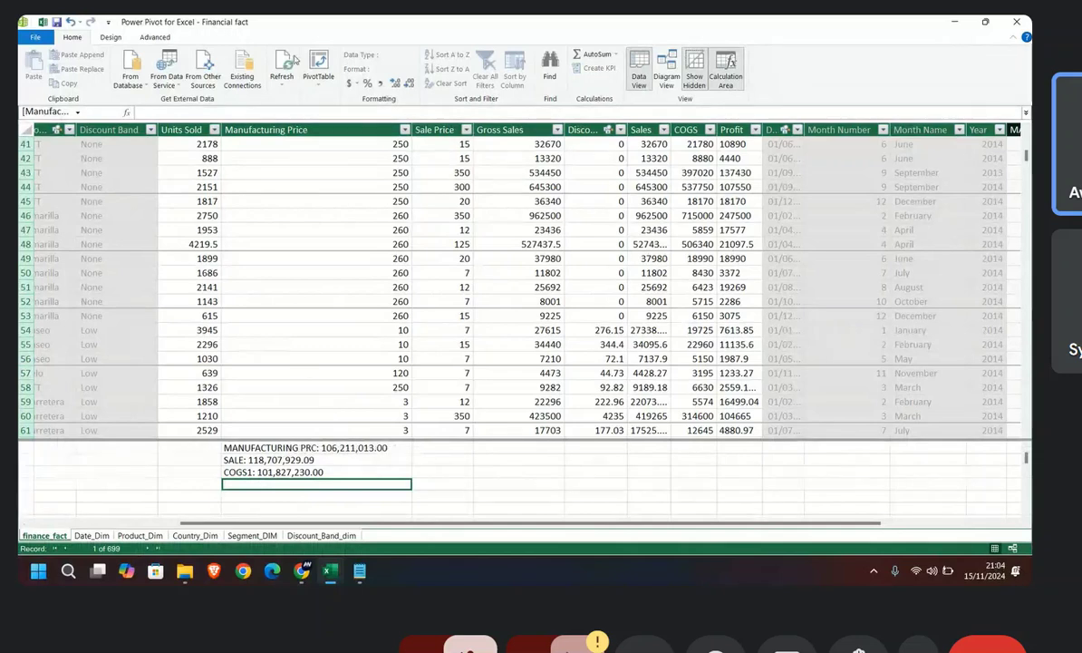
{"action": "left_click", "coordinate": [317, 76]}
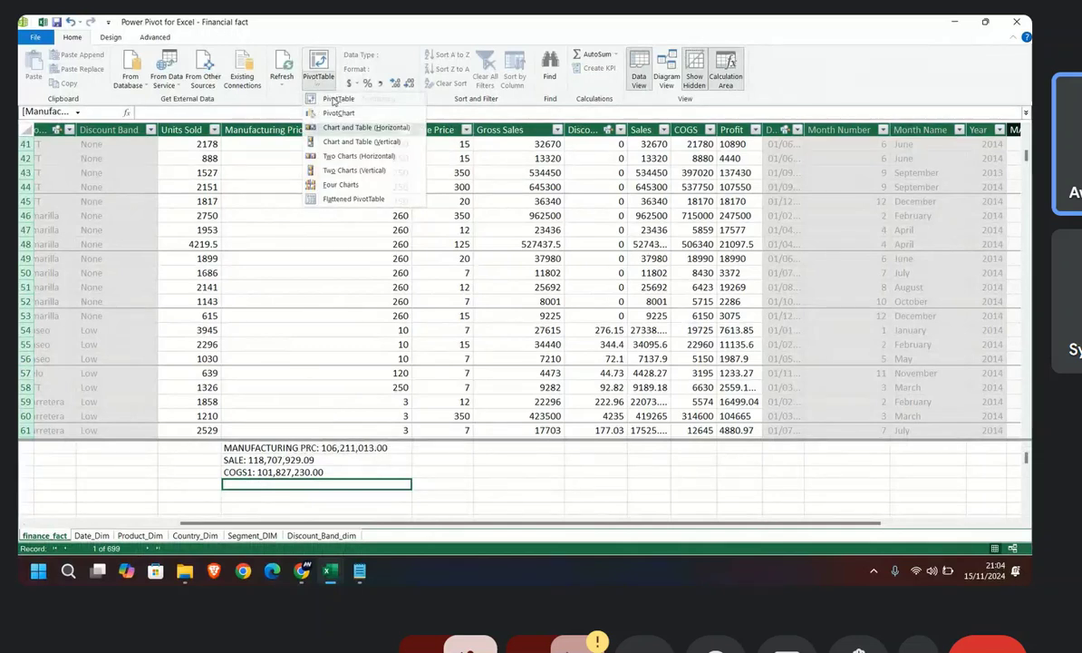
{"action": "left_click", "coordinate": [337, 98]}
{"action": "left_click", "coordinate": [521, 311]}
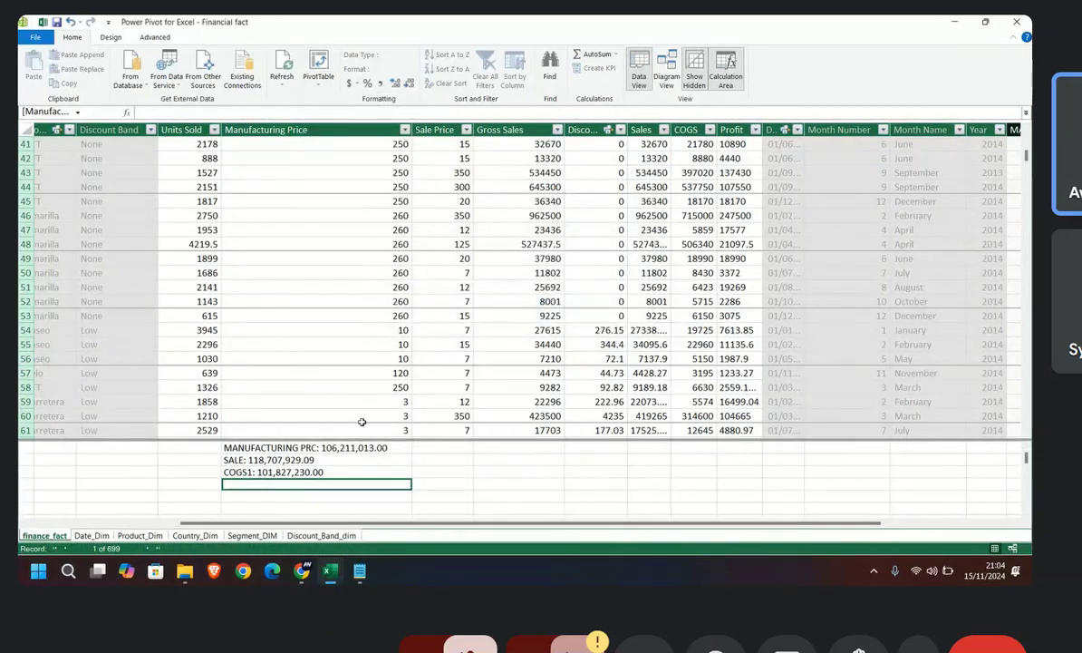
Step: Review the existing measures' formulas and check the Profit column's data type and values
{"action": "key", "text": "Up"}
{"action": "key", "text": "Up"}
{"action": "key", "text": "Up"}
{"action": "key", "text": "Down"}
{"action": "key", "text": "Down"}
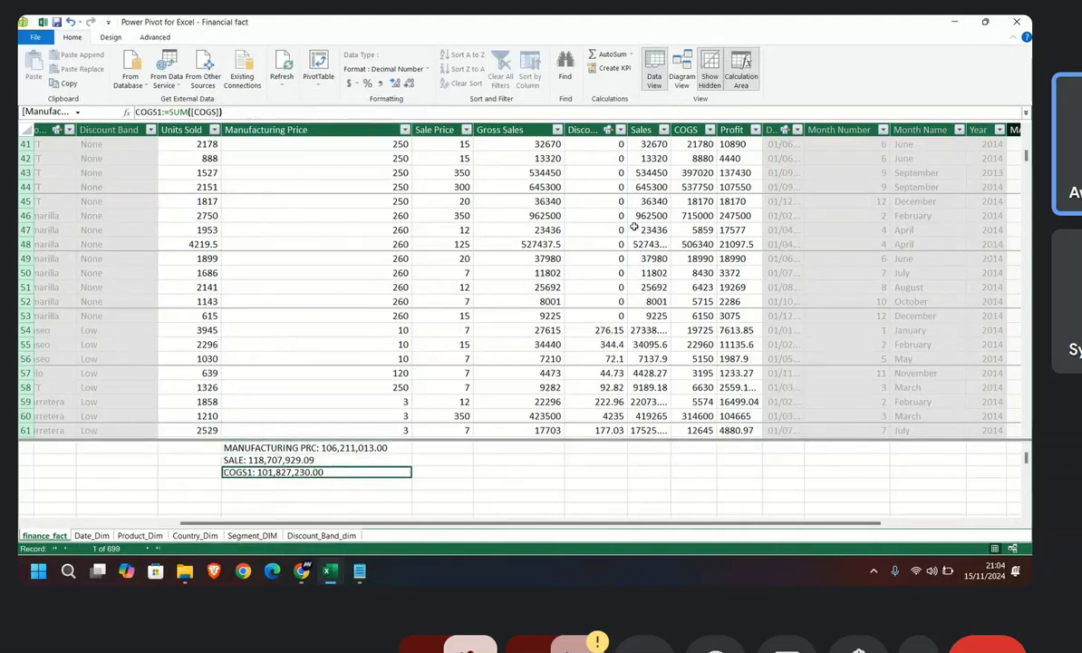
{"action": "left_click", "coordinate": [732, 130]}
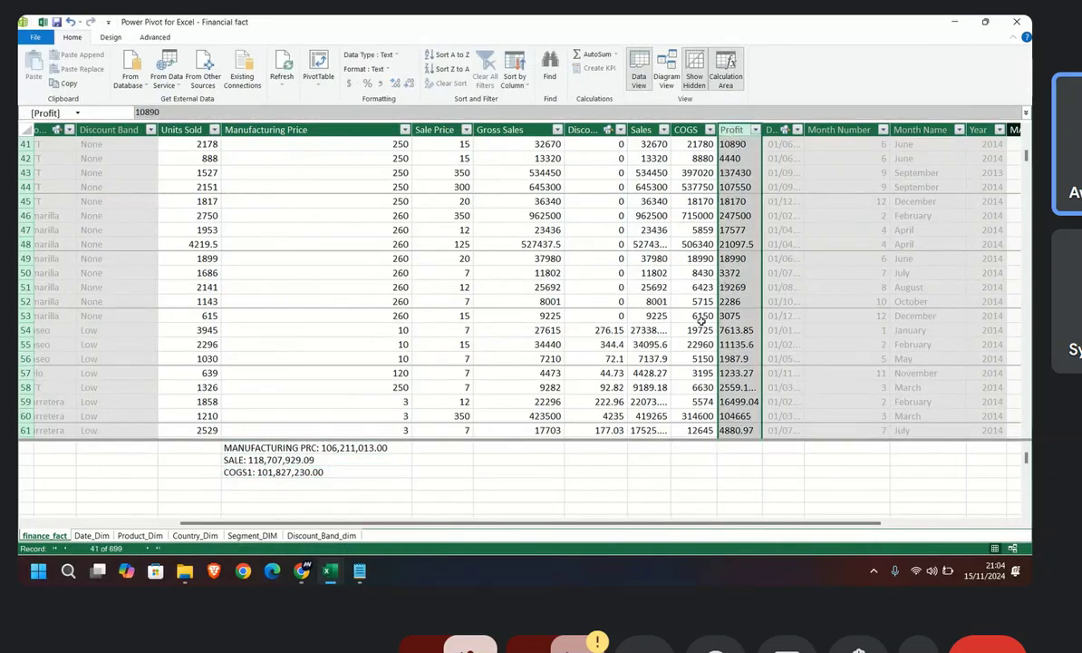
{"action": "scroll", "coordinate": [701, 321], "scroll_direction": "down", "scroll_amount": 7}
{"action": "scroll", "coordinate": [375, 426], "scroll_direction": "up", "scroll_amount": 7}
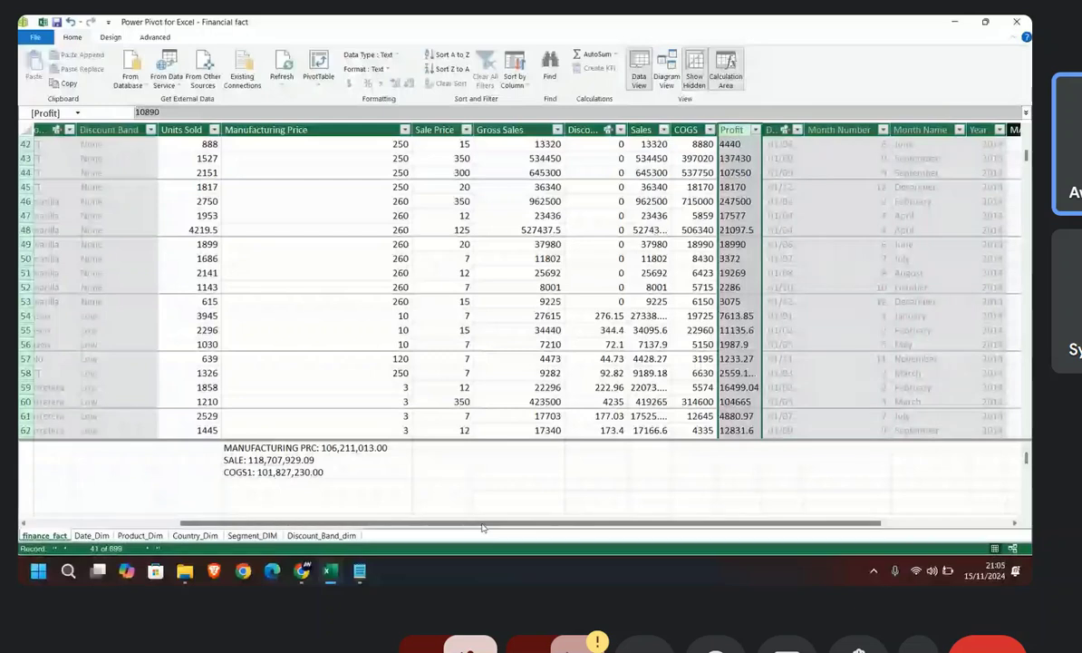
Step: Add a new column named Net profit after MANUFACTURING COST in the finance_fact table
{"action": "left_click_drag", "start_coordinate": [483, 527], "coordinate": [611, 526]}
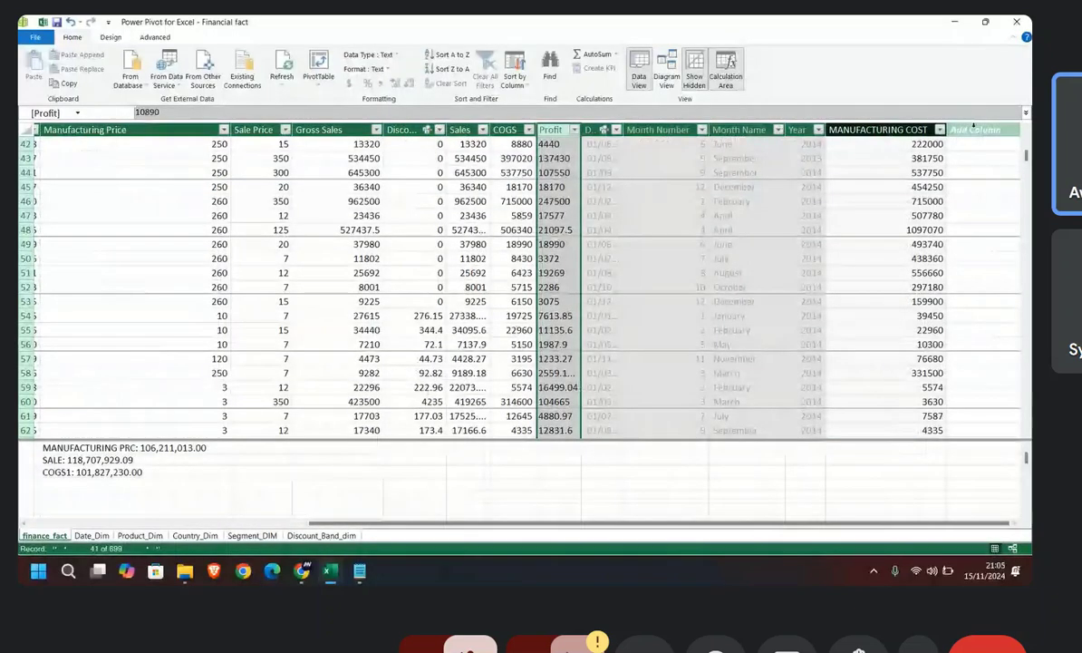
{"action": "left_click", "coordinate": [972, 129]}
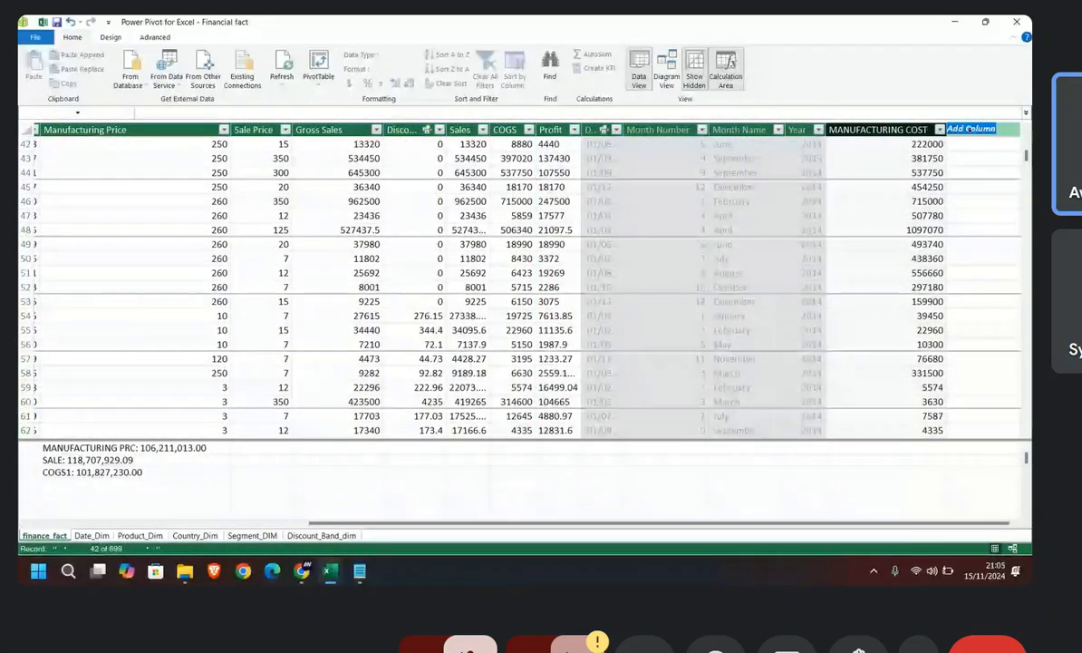
{"action": "type", "text": "SA"}
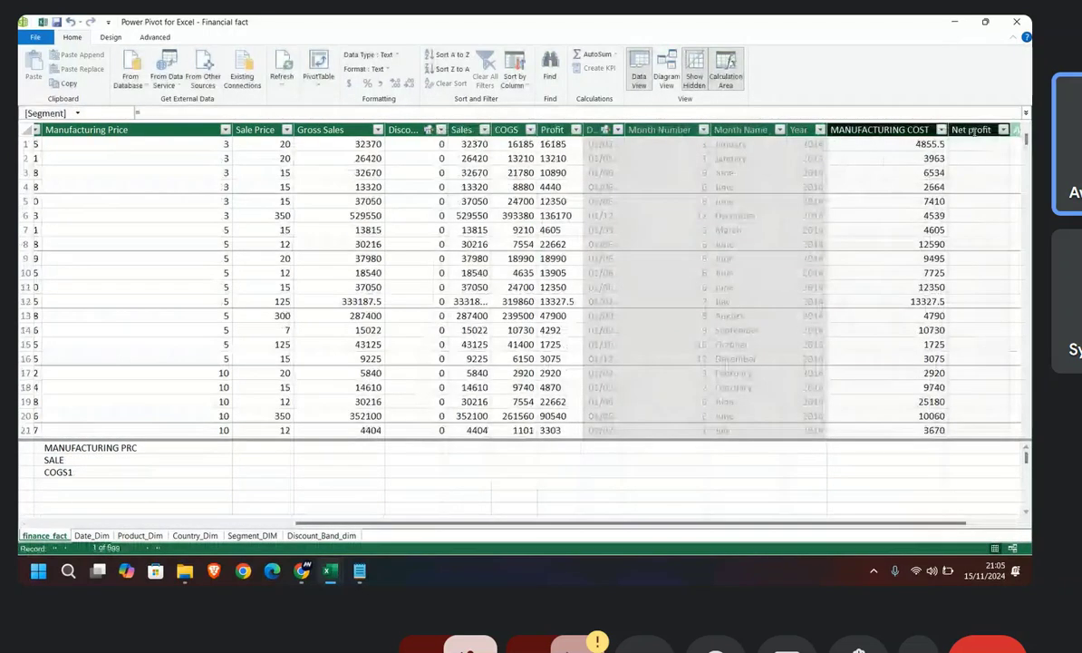
Step: Calculate the Net profit column as finance_fact[Sales]-finance_fact[MANUFACTURING COST]-finance_fact[Discounts]
{"action": "left_click", "coordinate": [973, 130]}
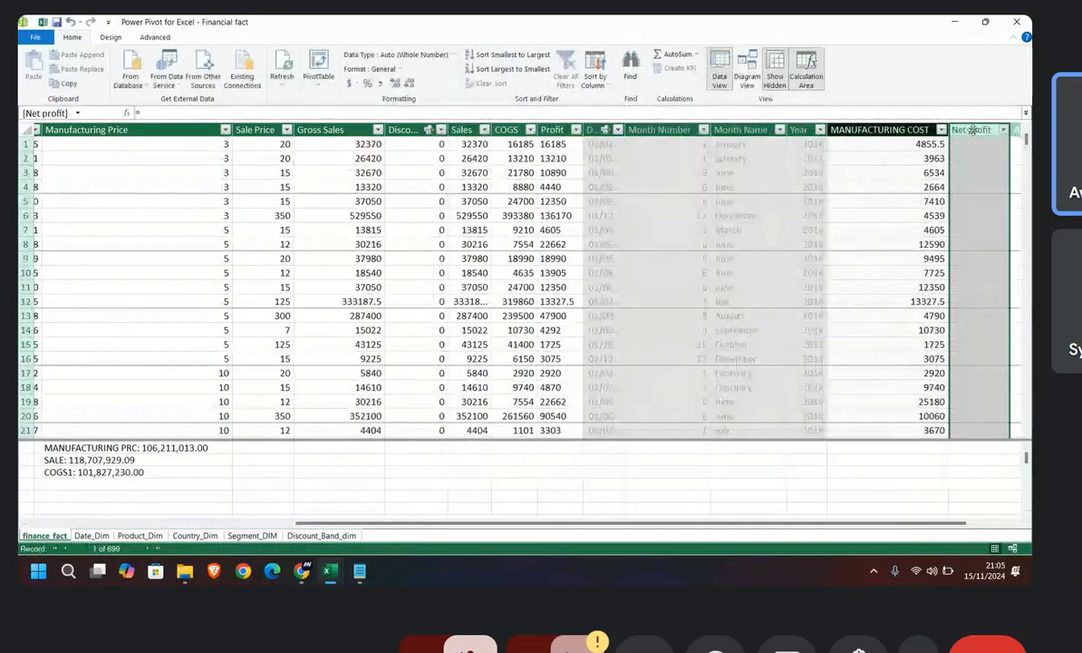
{"action": "left_click", "coordinate": [205, 109]}
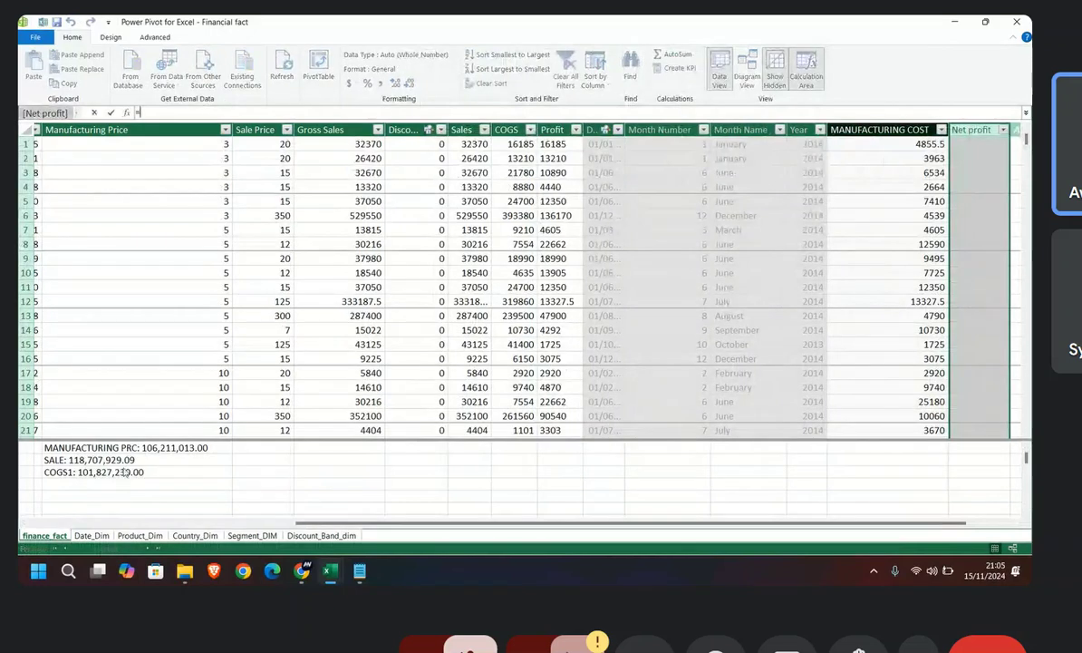
{"action": "mouse_move", "coordinate": [302, 571]}
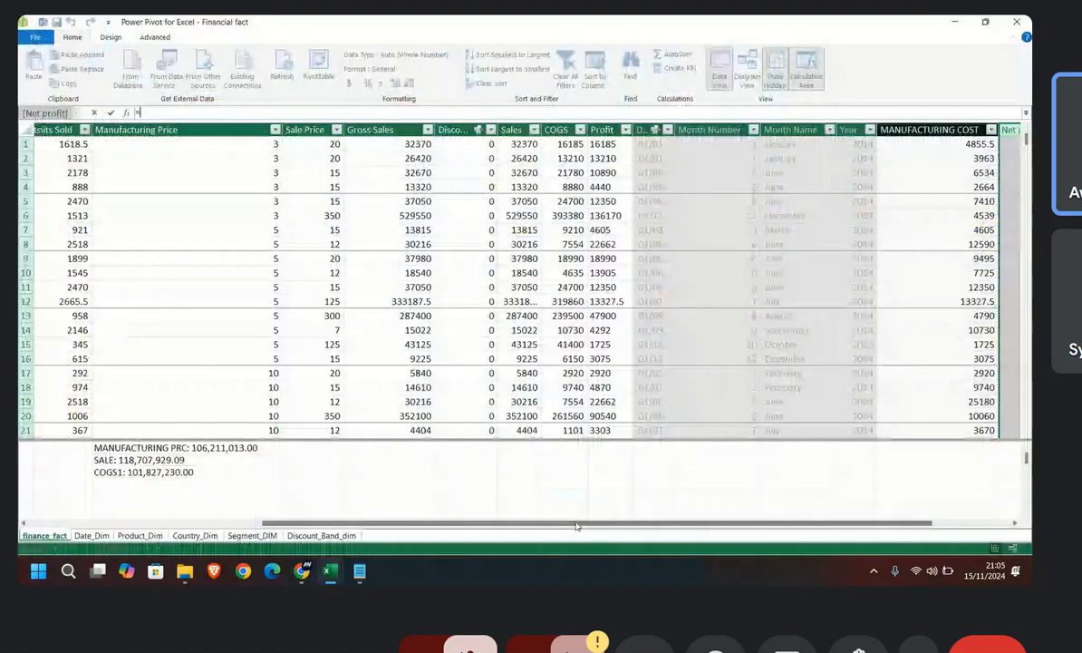
{"action": "left_click_drag", "start_coordinate": [577, 525], "coordinate": [677, 499]}
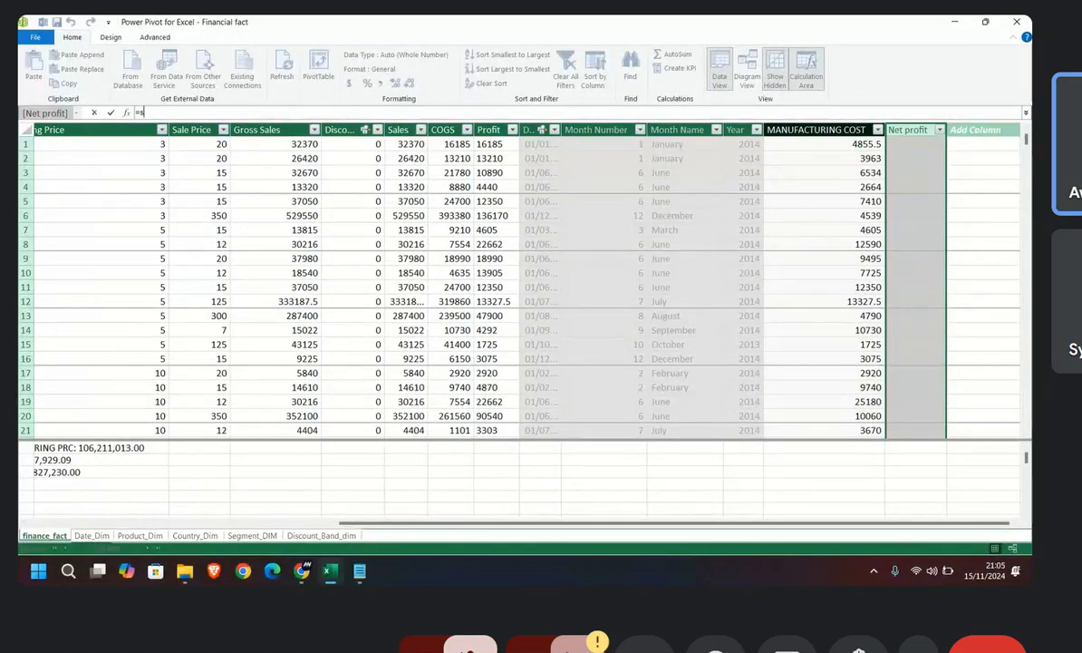
{"action": "type", "text": "s"}
{"action": "key", "text": "BackSpace"}
{"action": "key", "text": "BackSpace"}
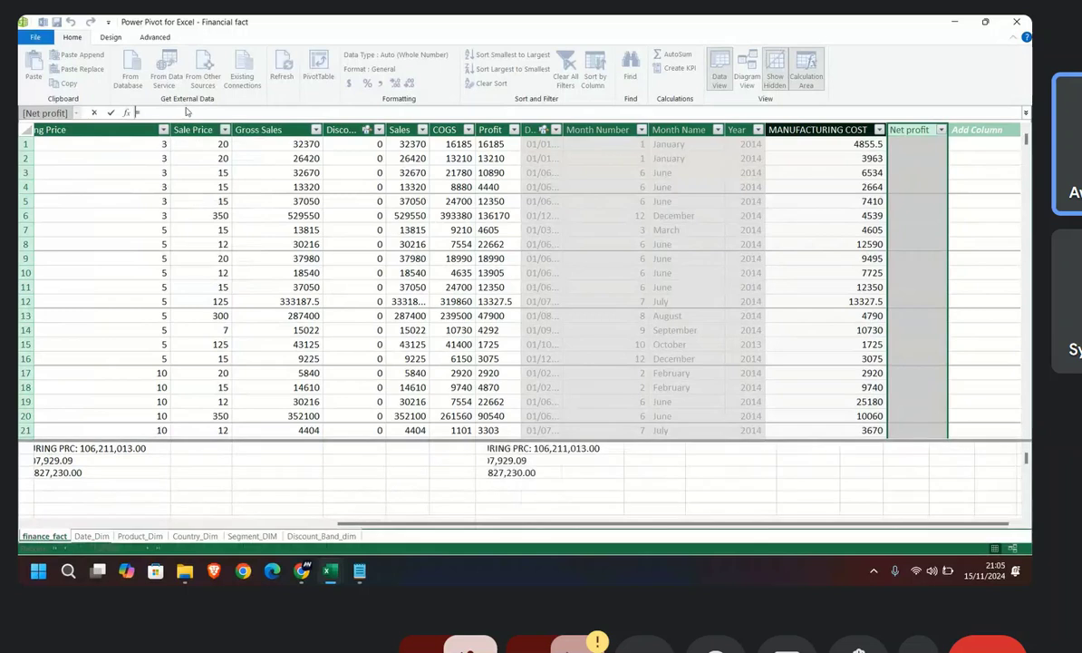
{"action": "type", "text": "="}
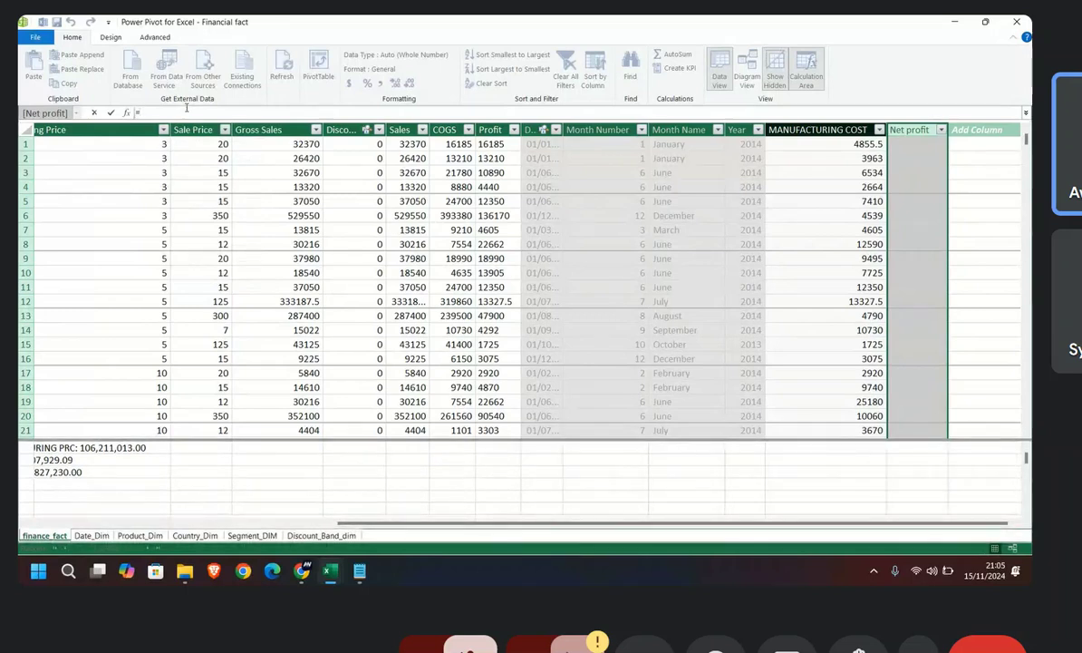
{"action": "left_click", "coordinate": [403, 129]}
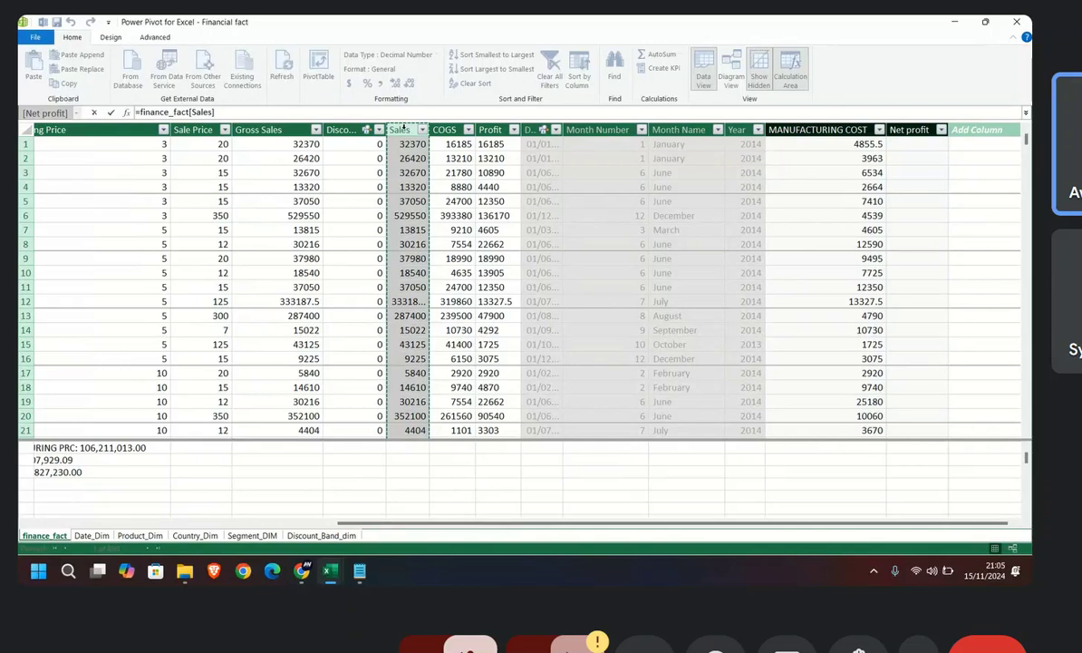
{"action": "type", "text": "-"}
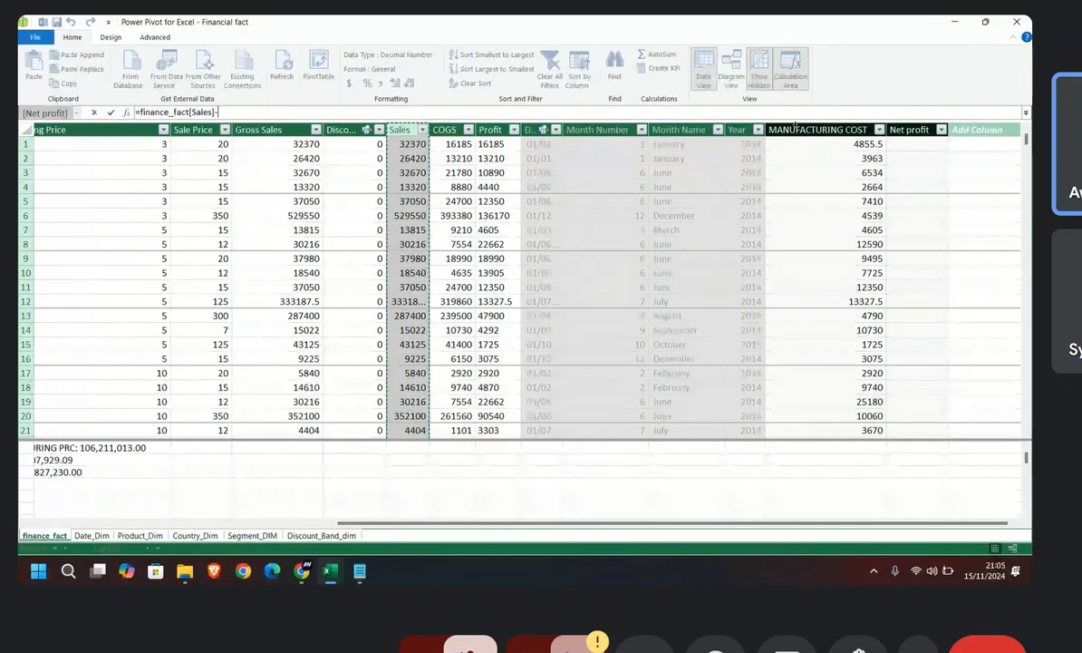
{"action": "left_click", "coordinate": [816, 130]}
{"action": "type", "text": "-"}
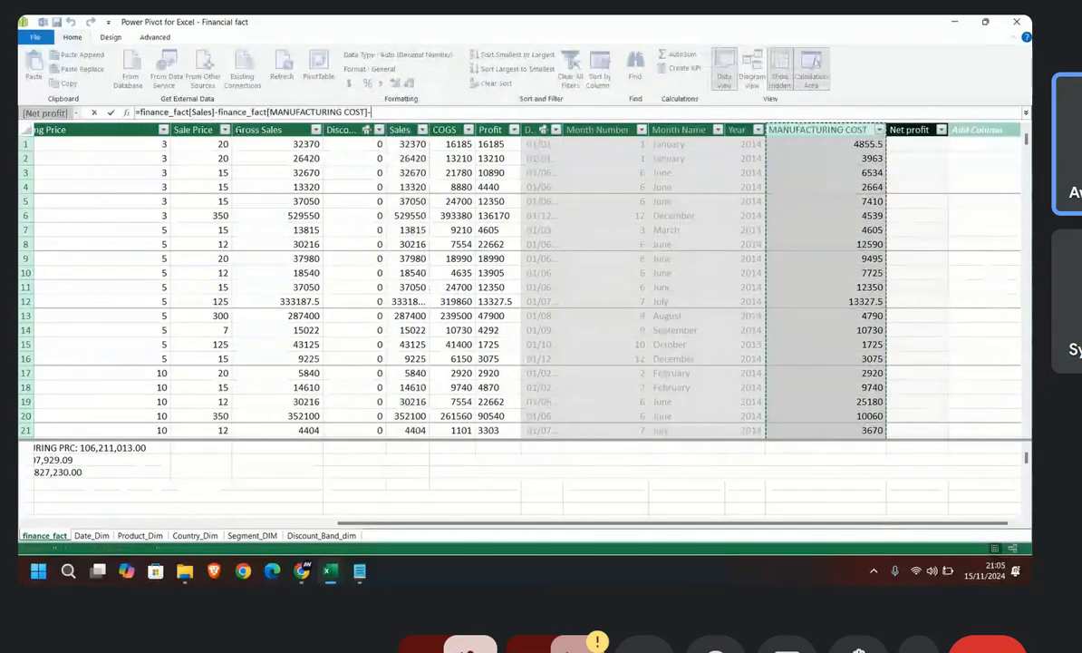
{"action": "left_click", "coordinate": [345, 130]}
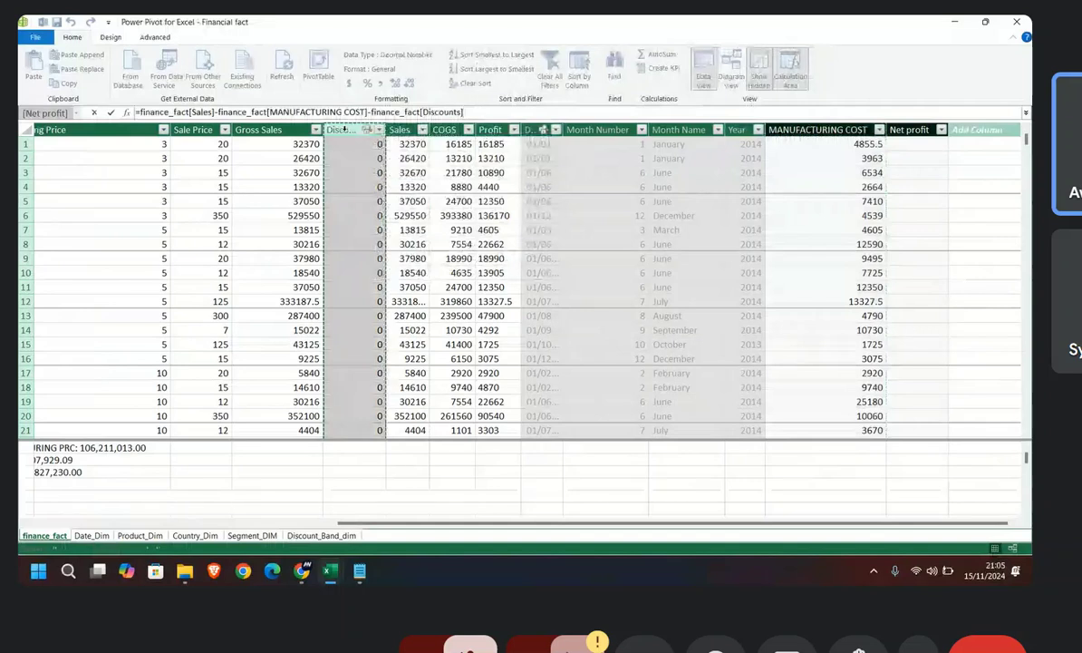
{"action": "key", "text": "Return"}
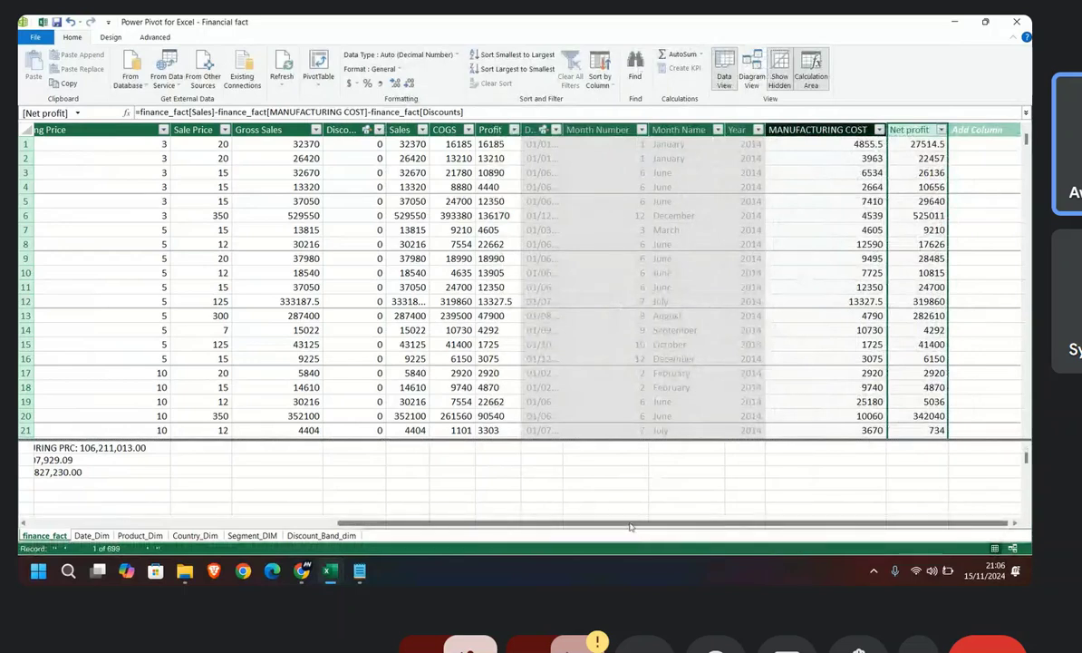
Step: Add the measure net profit1:=SUM([Net profit]) directly below COGS1 and format it with thousands separators
{"action": "left_click_drag", "start_coordinate": [631, 526], "coordinate": [323, 525]}
{"action": "left_click", "coordinate": [452, 483]}
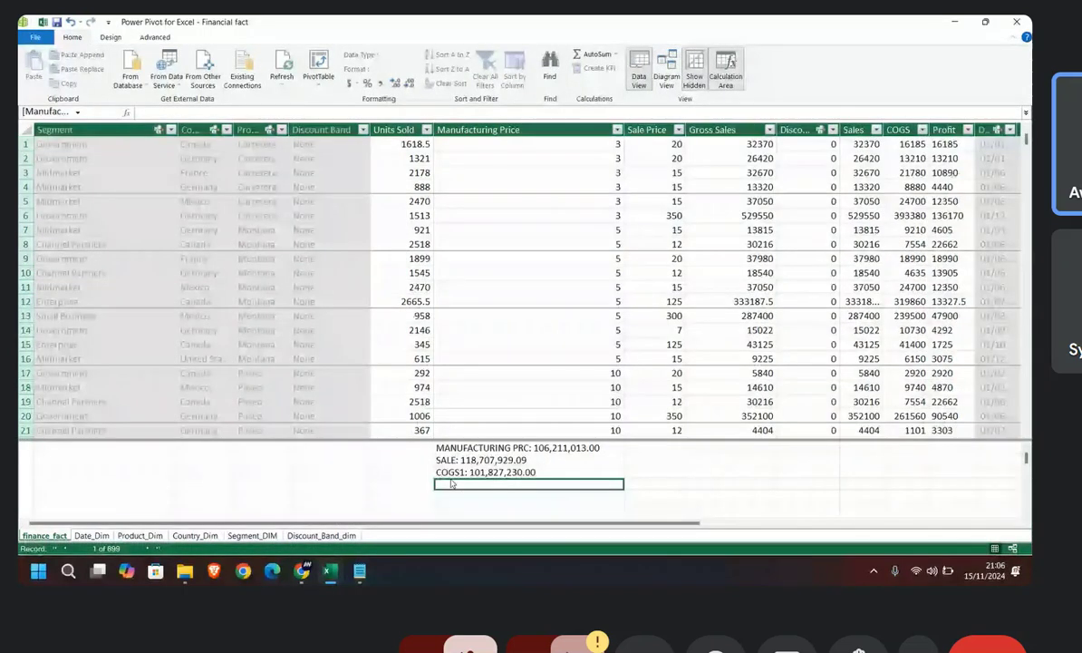
{"action": "type", "text": "net"}
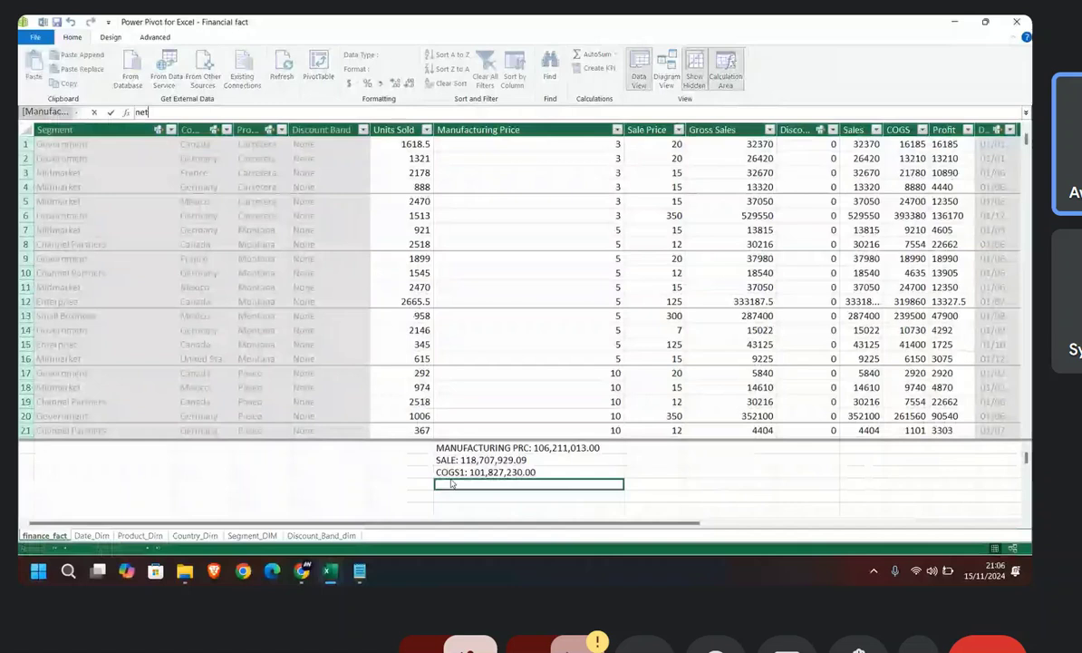
{"action": "type", "text": " pro"}
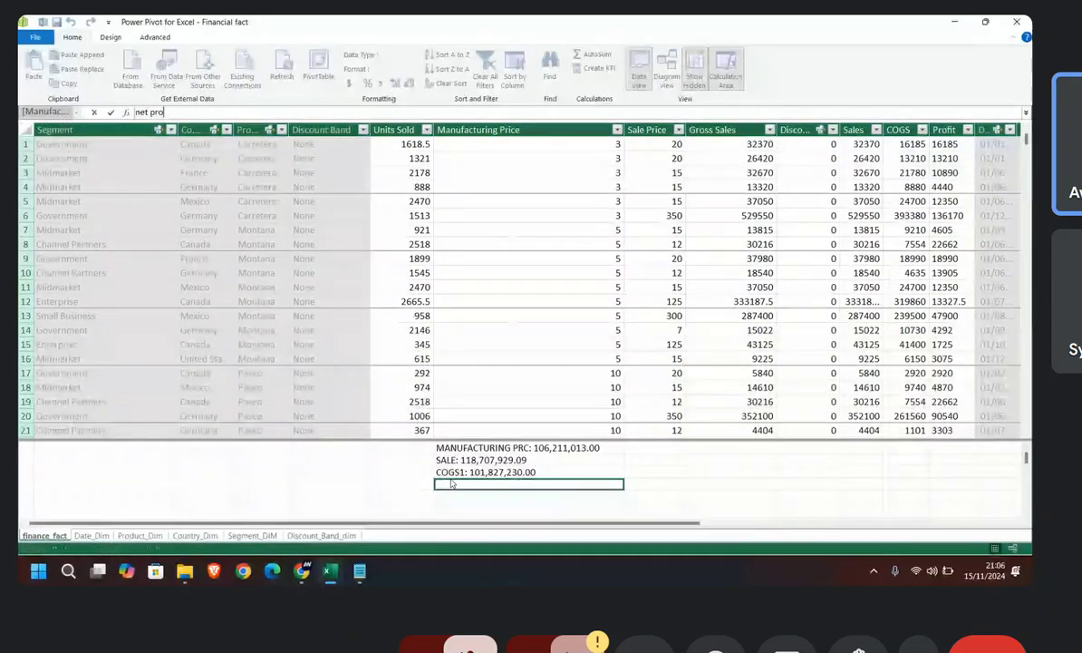
{"action": "type", "text": "fit"}
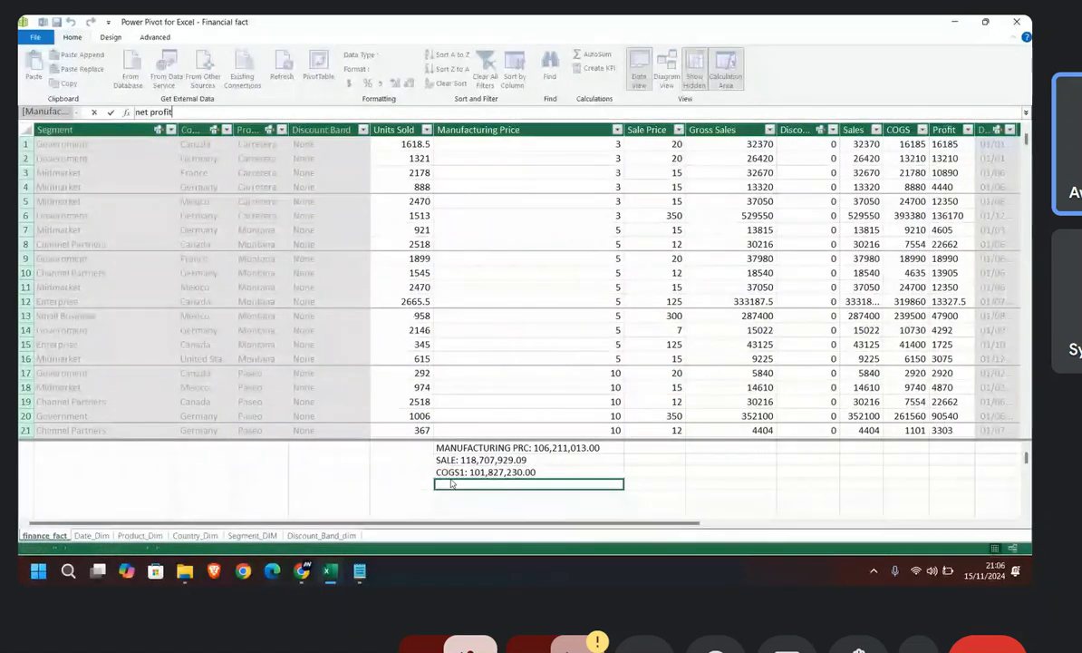
{"action": "type", "text": "1:"}
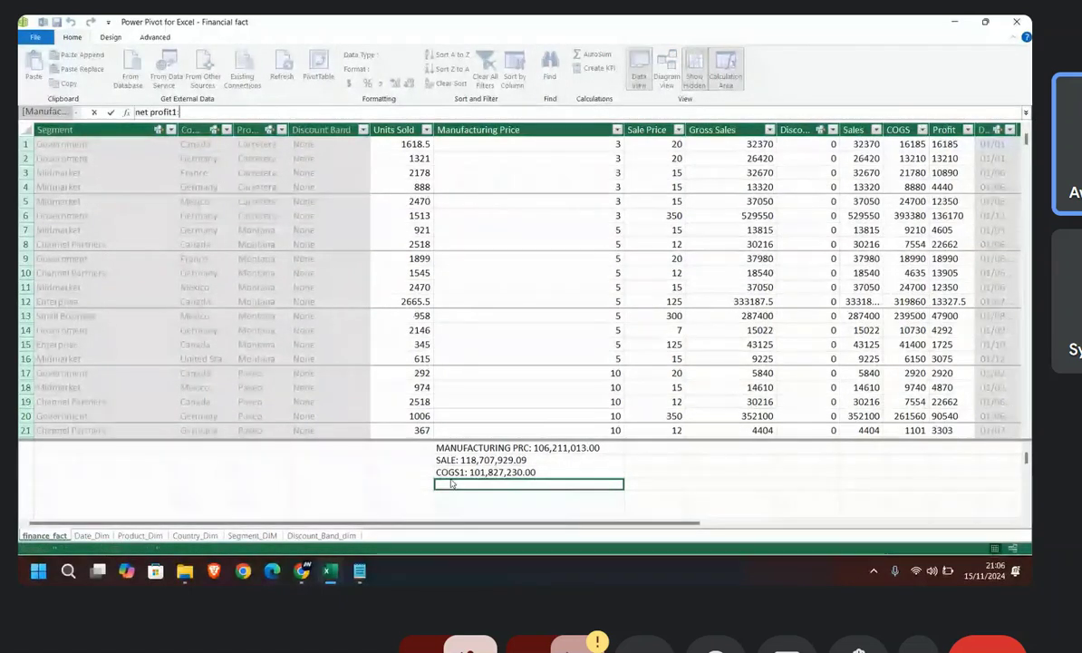
{"action": "type", "text": "="}
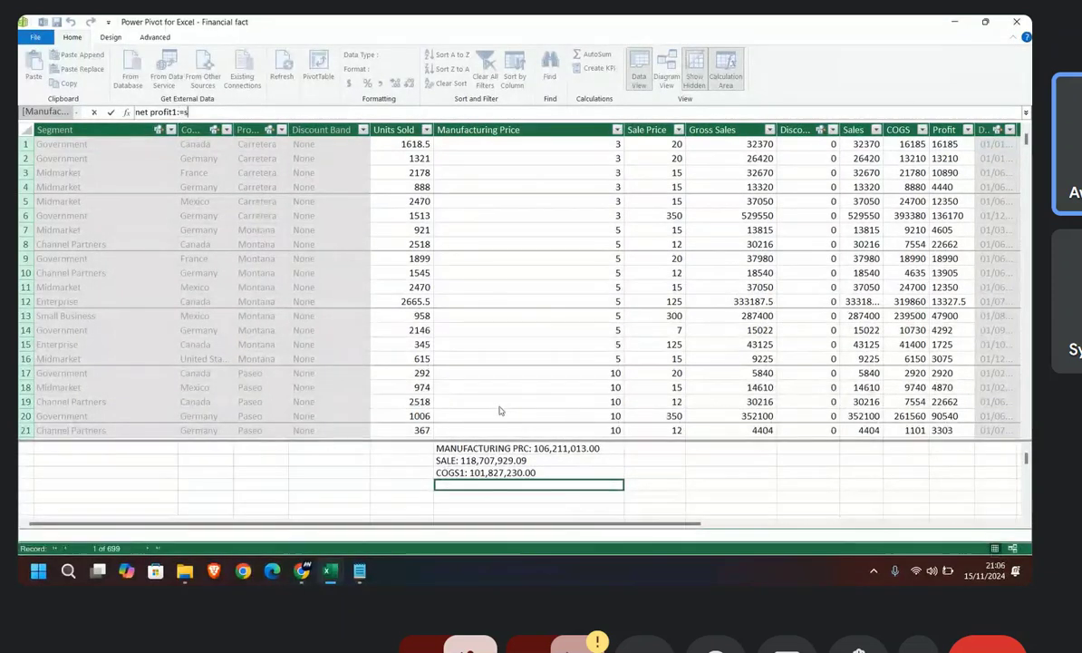
{"action": "type", "text": "sum"}
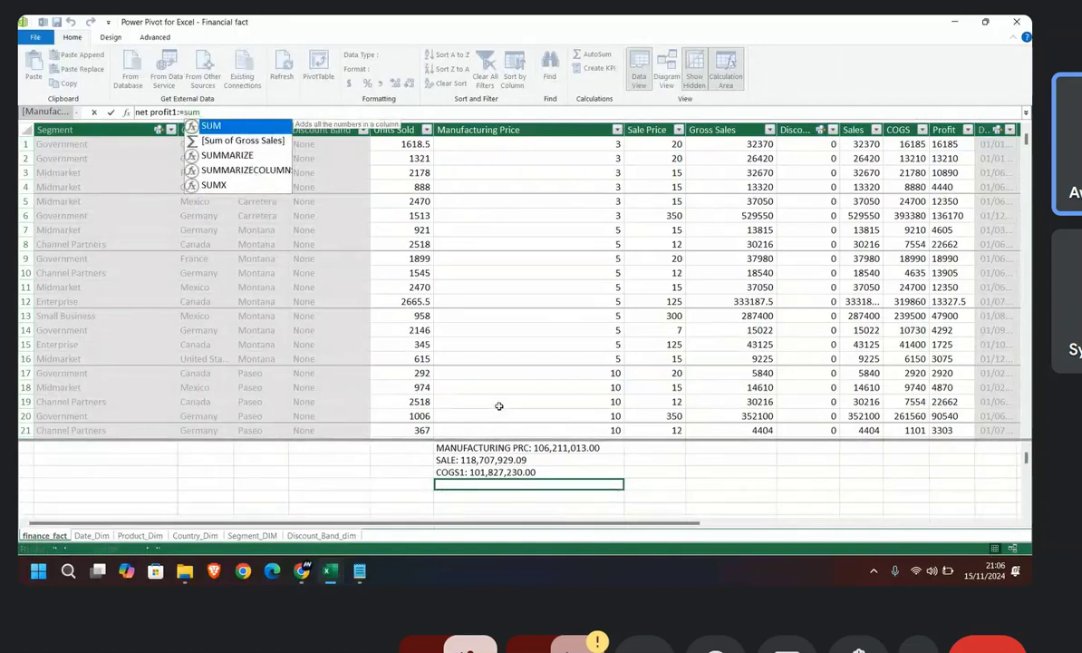
{"action": "type", "text": "("}
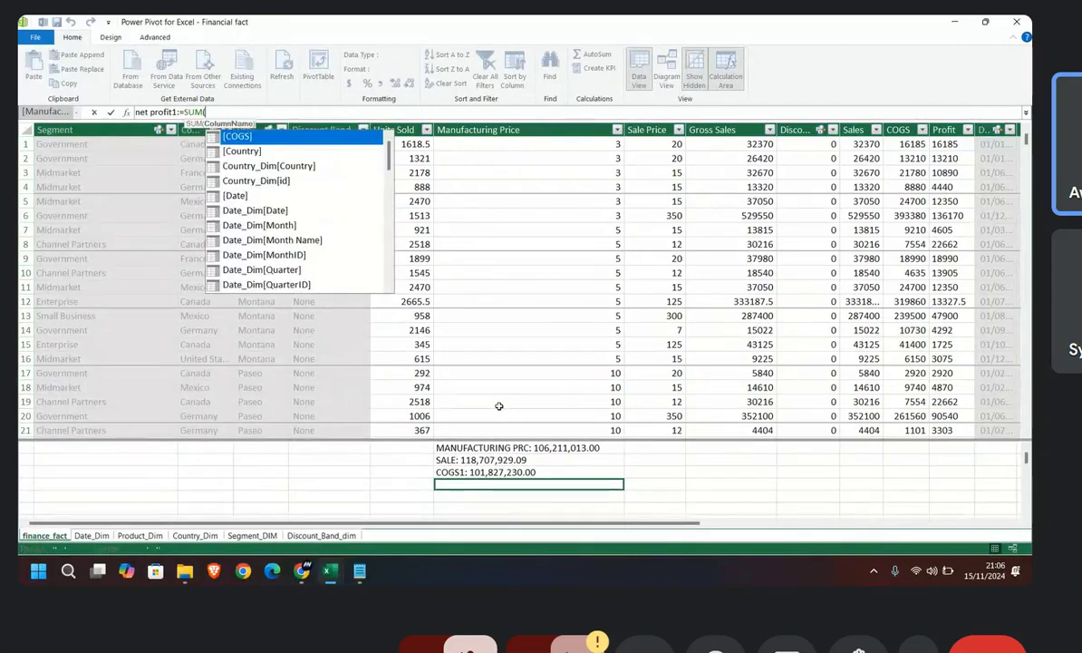
{"action": "type", "text": "net"}
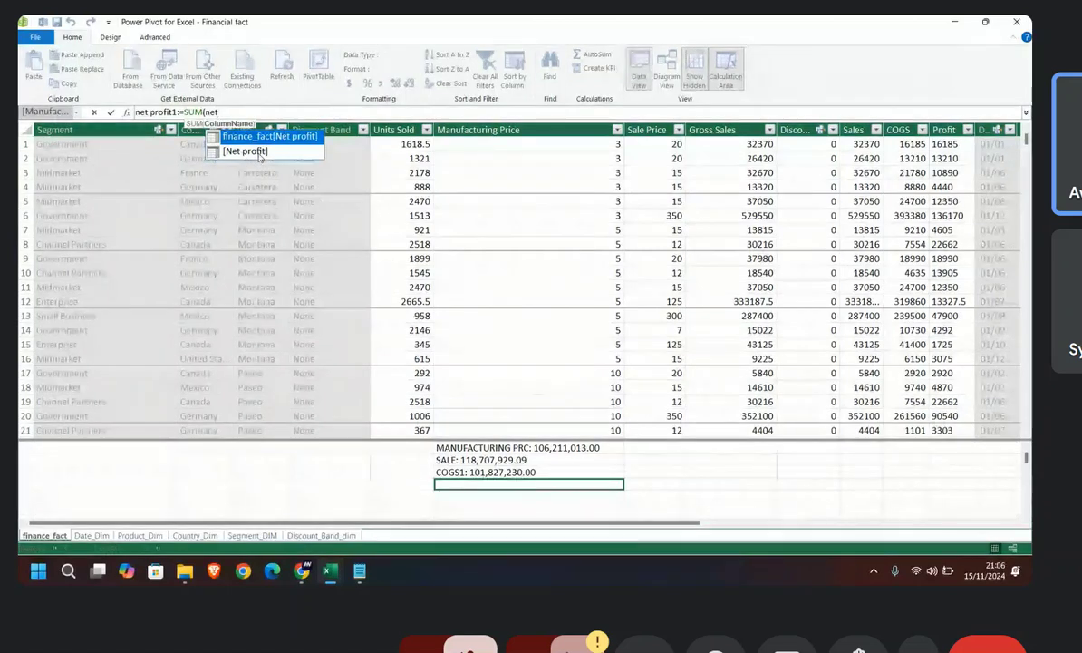
{"action": "double_click", "coordinate": [257, 153]}
{"action": "type", "text": ")"}
{"action": "key", "text": "Return"}
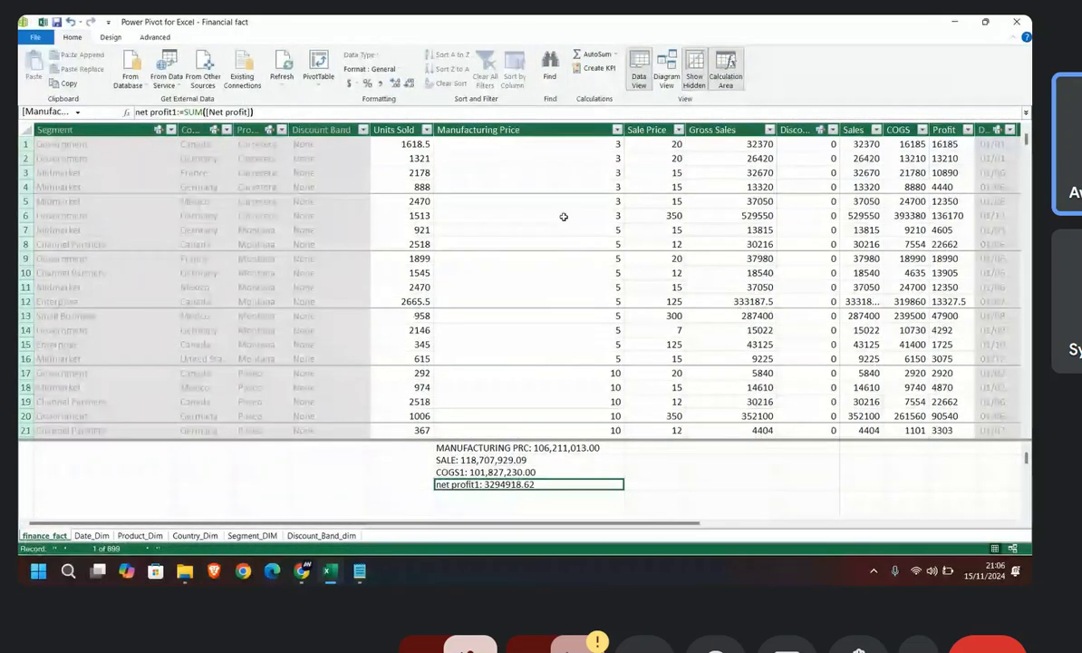
{"action": "left_click", "coordinate": [379, 85]}
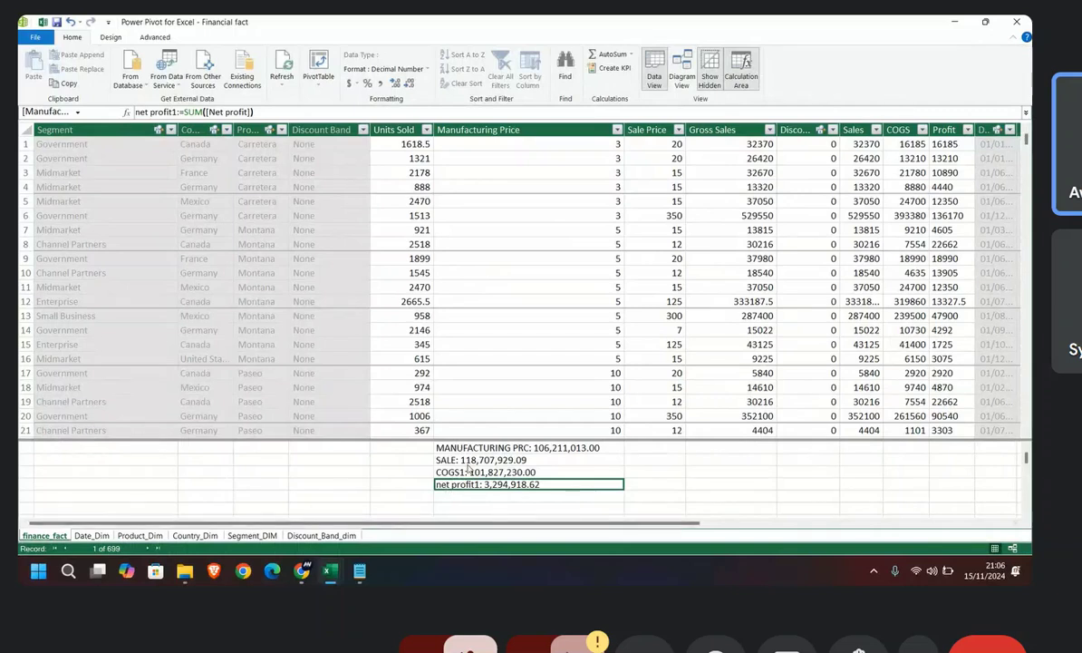
Step: Try to insert a PivotTable based on the data model
{"action": "mouse_move", "coordinate": [301, 577]}
{"action": "left_click", "coordinate": [313, 80]}
{"action": "left_click", "coordinate": [335, 99]}
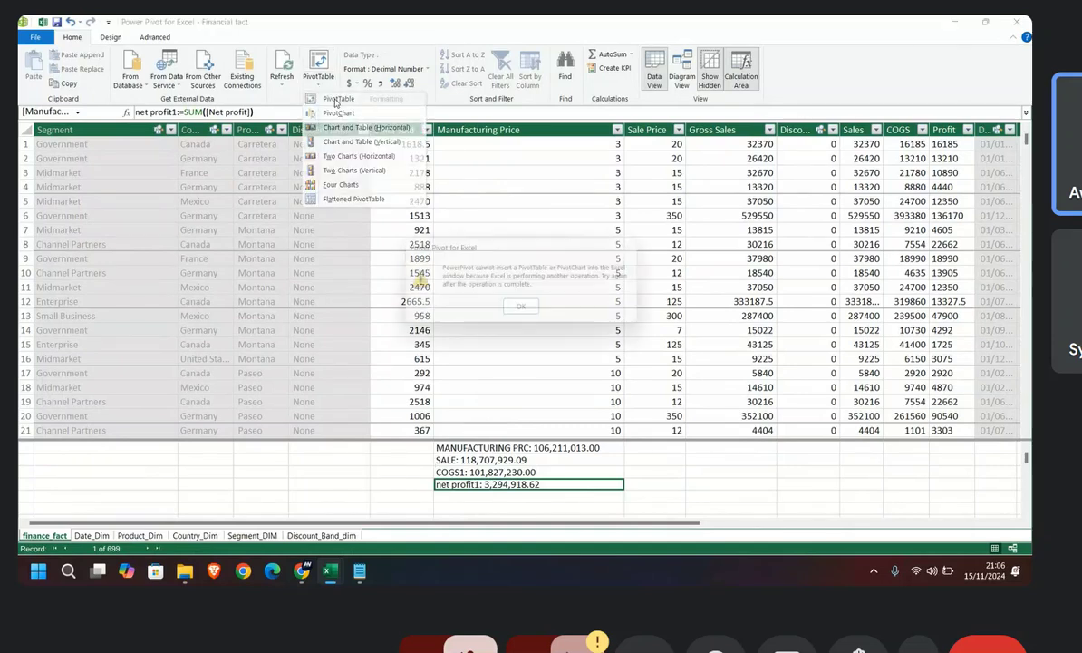
{"action": "left_click", "coordinate": [523, 312]}
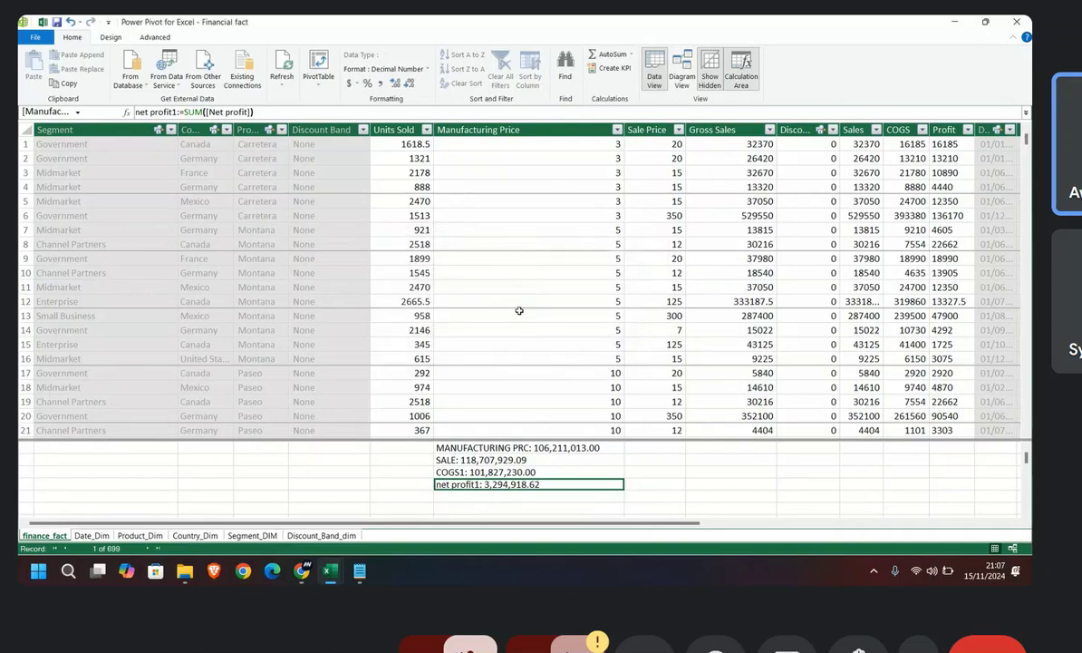
{"action": "left_click", "coordinate": [511, 474]}
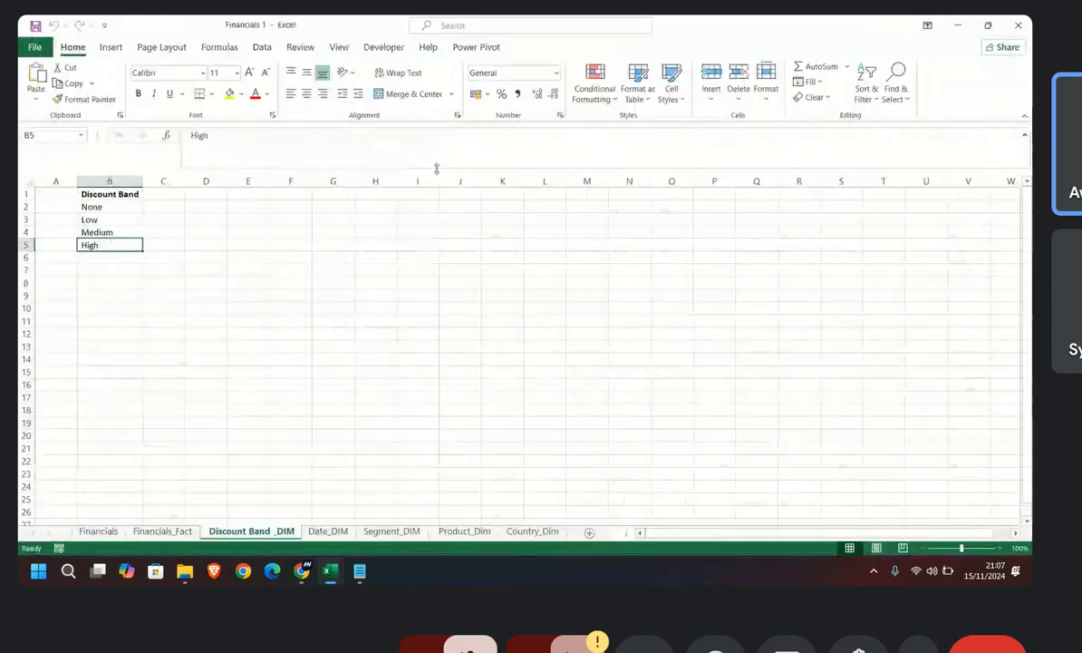
Step: Insert a PivotTable from the Power Pivot model into the existing DASH worksheet at cell D4
{"action": "mouse_move", "coordinate": [327, 574]}
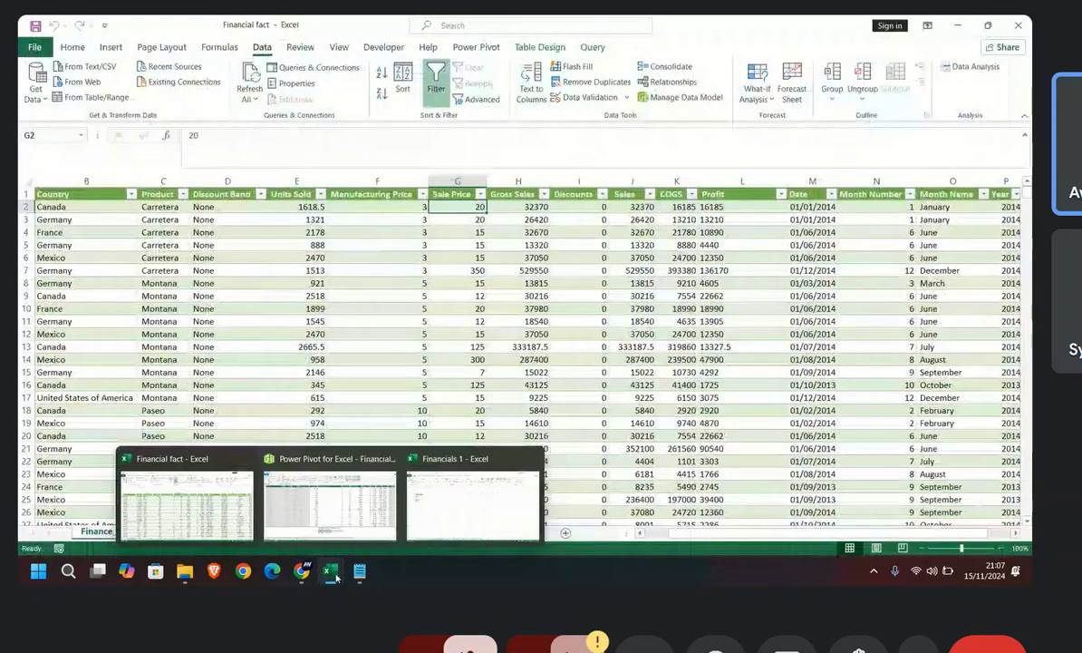
{"action": "left_click", "coordinate": [329, 503]}
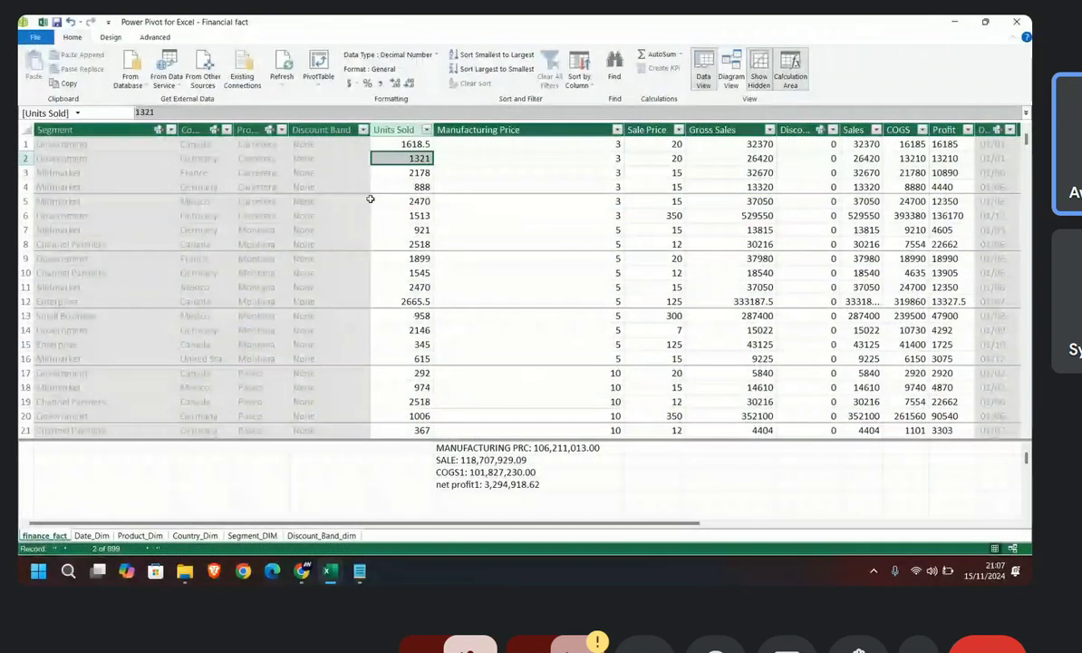
{"action": "left_click", "coordinate": [319, 82]}
{"action": "left_click", "coordinate": [339, 100]}
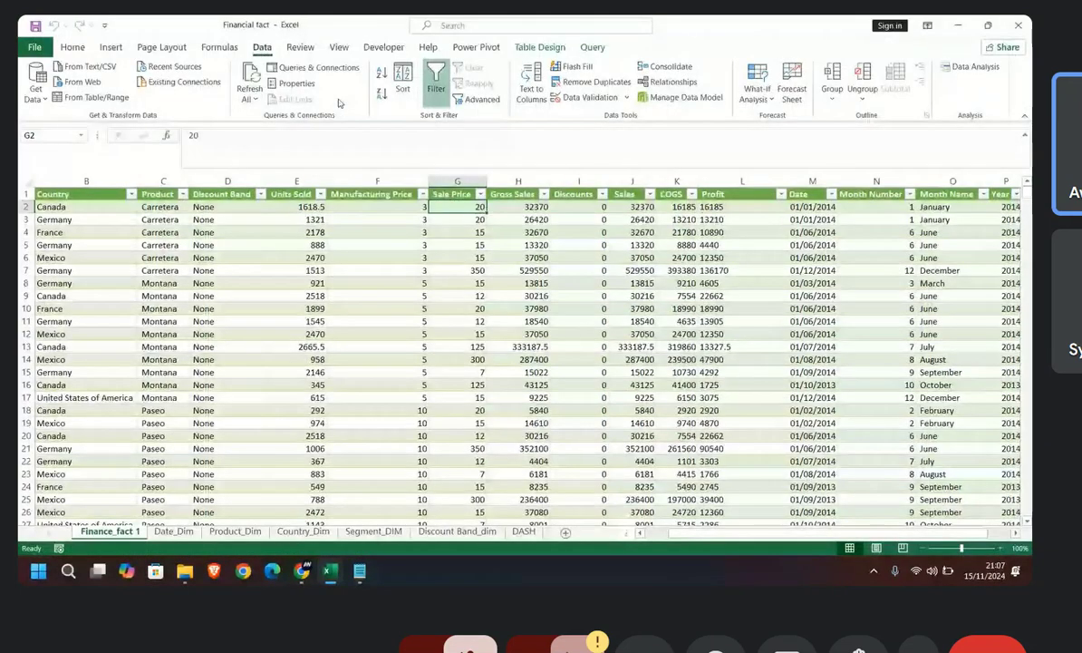
{"action": "left_click", "coordinate": [410, 284]}
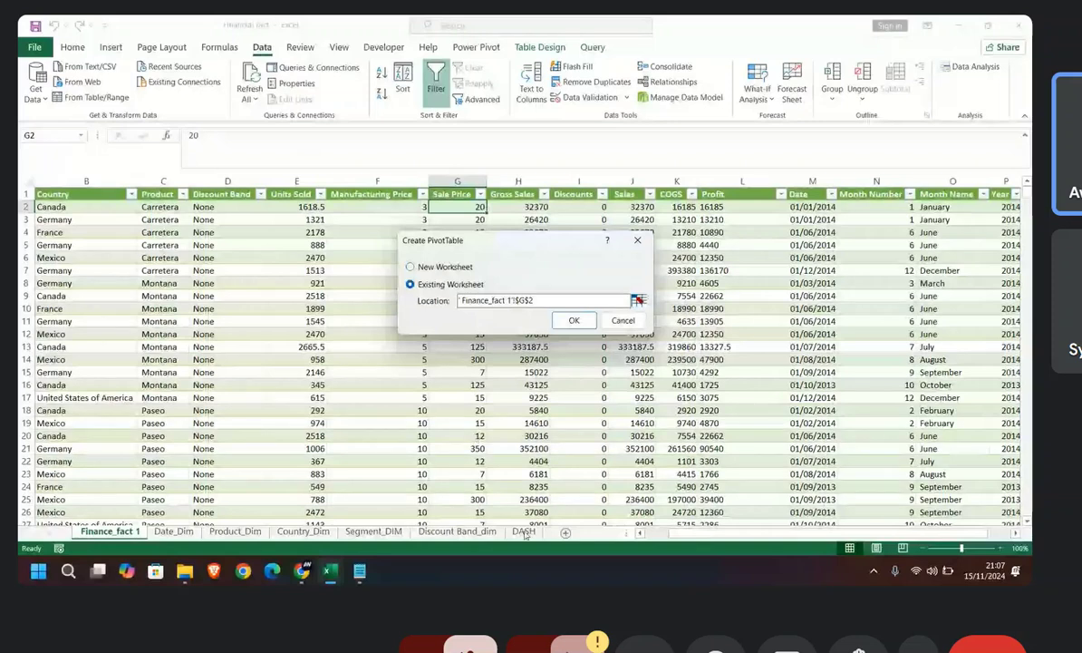
{"action": "left_click", "coordinate": [639, 300]}
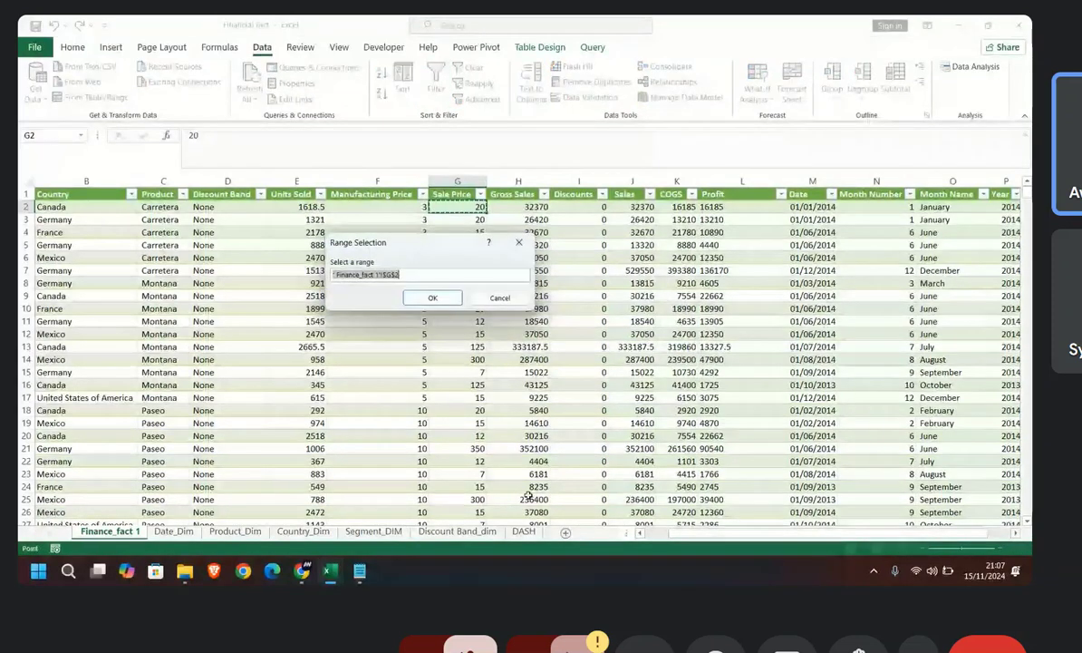
{"action": "left_click", "coordinate": [524, 531]}
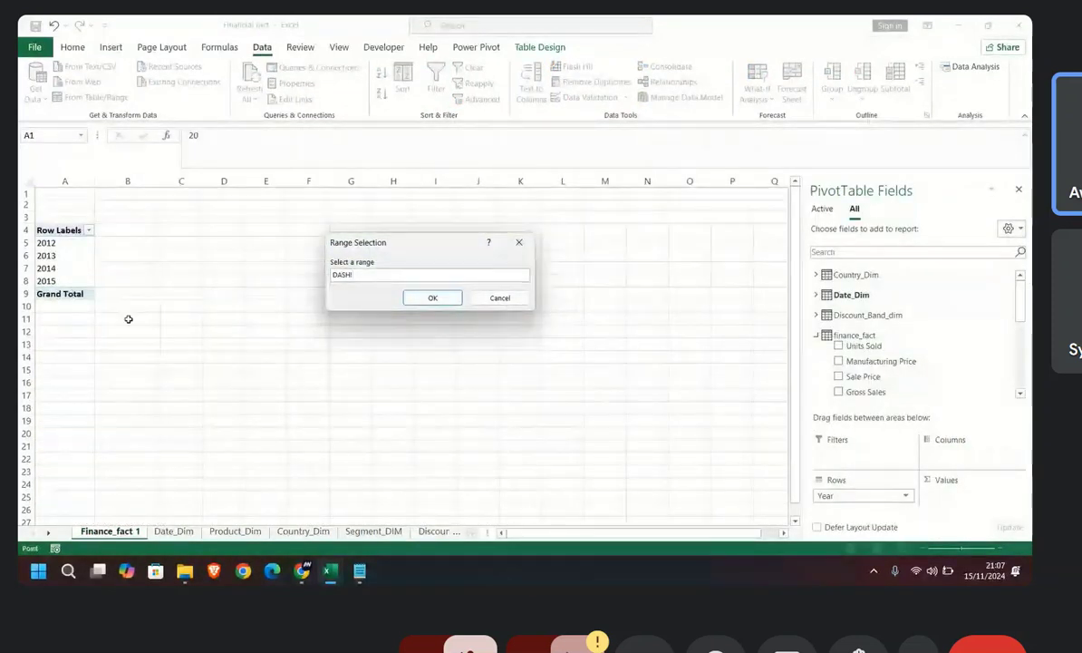
{"action": "left_click", "coordinate": [223, 231]}
{"action": "left_click", "coordinate": [433, 297]}
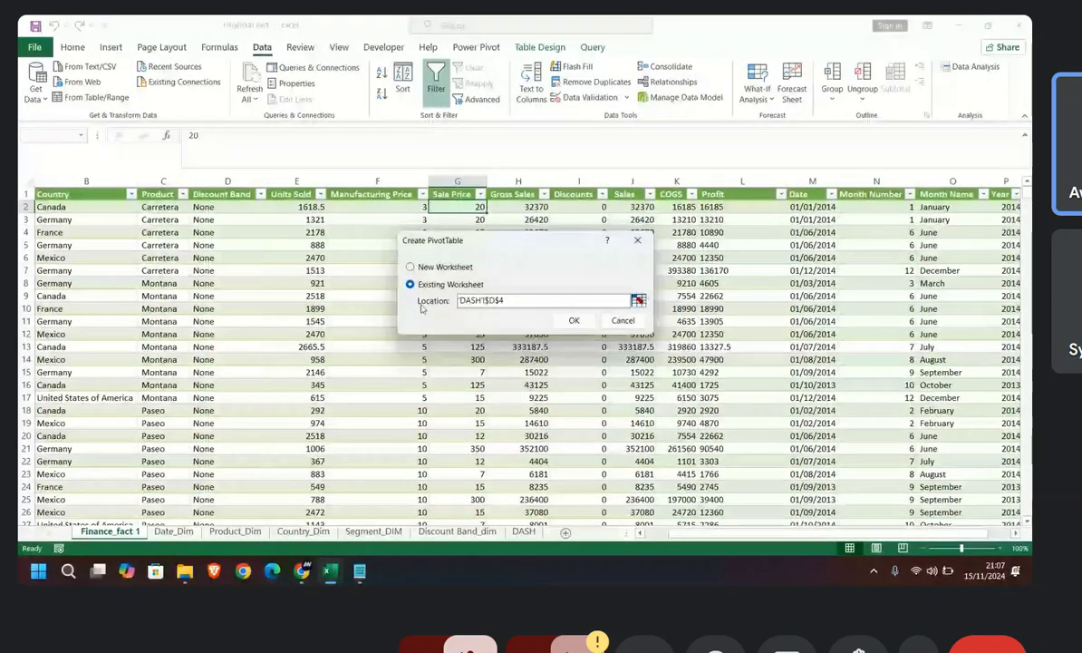
{"action": "left_click", "coordinate": [574, 320]}
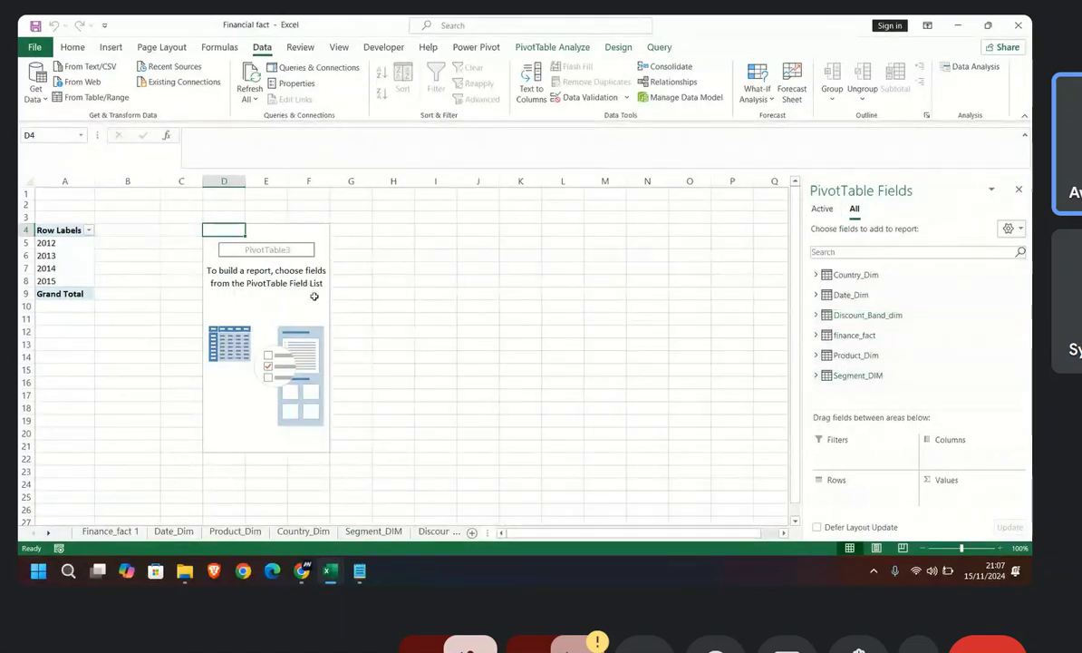
Step: Examine the measures listed under finance_fact and the field layout of the existing year PivotTable
{"action": "left_click", "coordinate": [817, 335]}
{"action": "scroll", "coordinate": [832, 345], "scroll_direction": "down", "scroll_amount": 5}
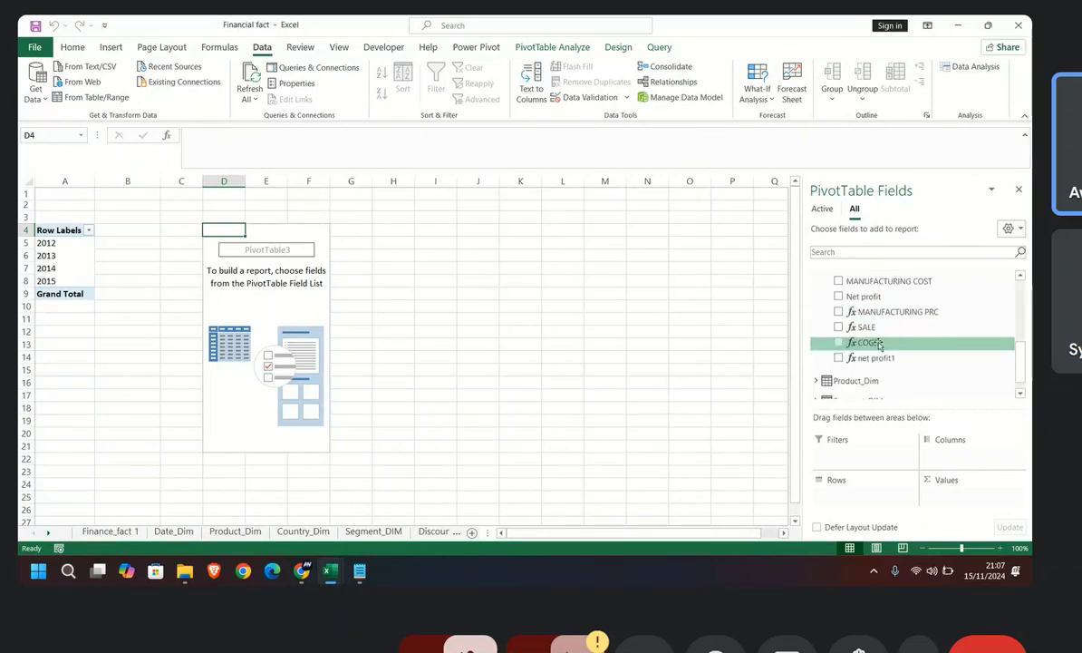
{"action": "left_click_drag", "start_coordinate": [865, 327], "coordinate": [951, 471]}
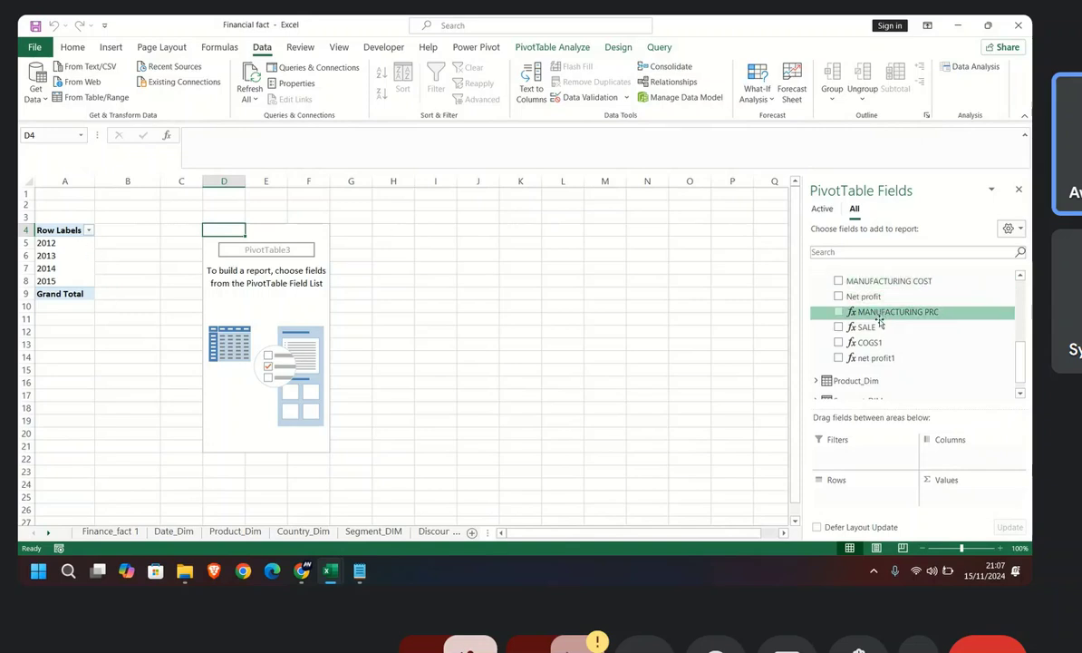
{"action": "scroll", "coordinate": [866, 327], "scroll_direction": "down", "scroll_amount": 1}
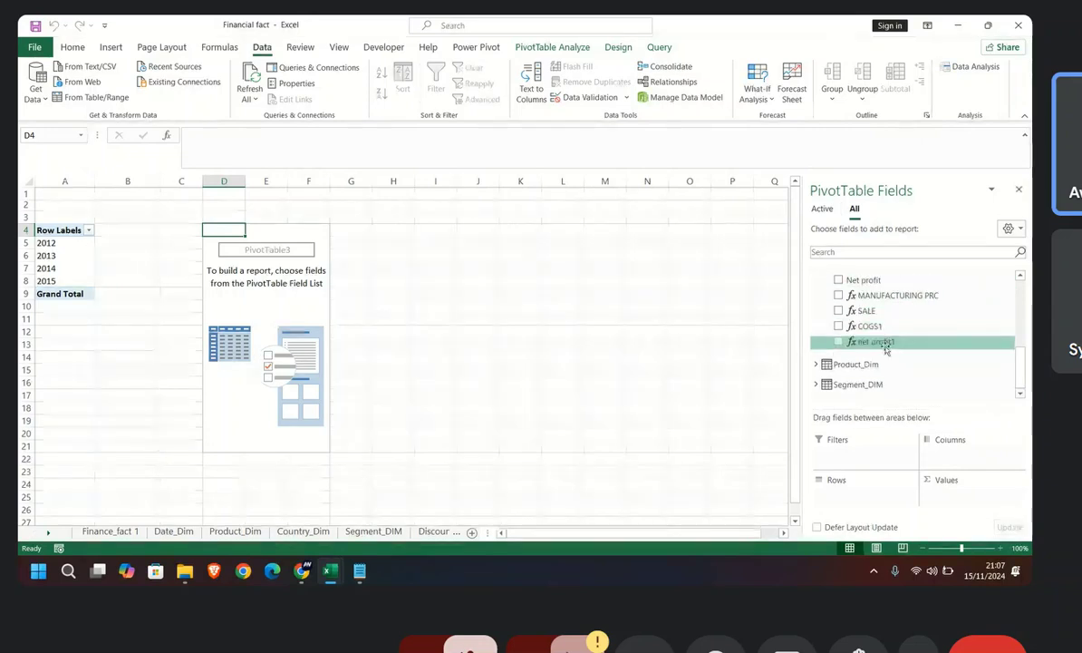
{"action": "scroll", "coordinate": [886, 349], "scroll_direction": "up", "scroll_amount": 2}
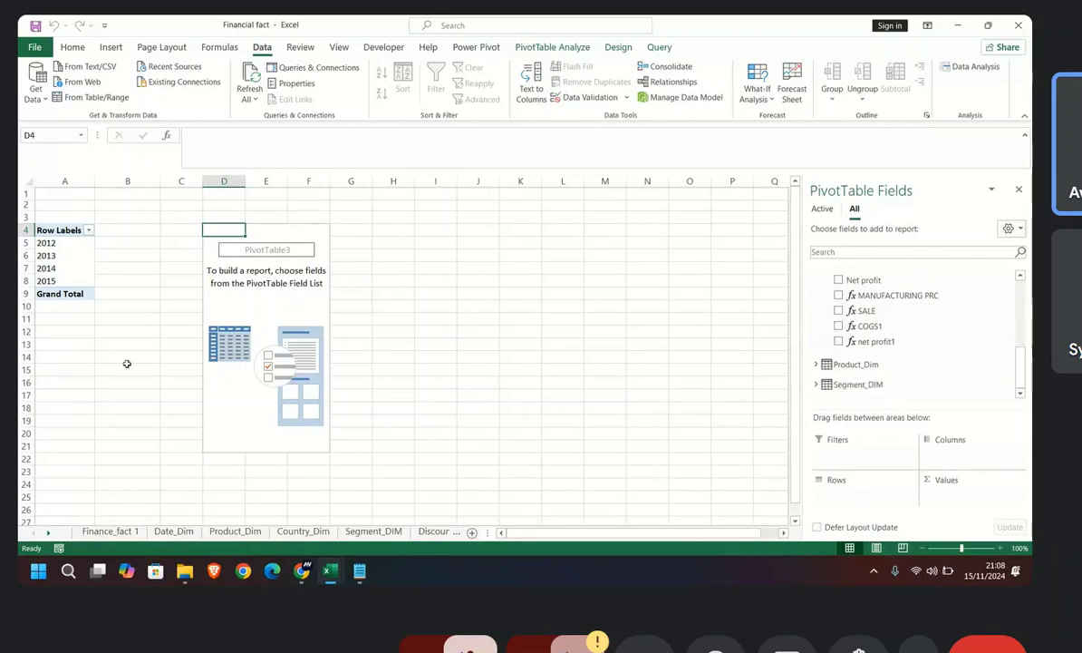
{"action": "left_click", "coordinate": [69, 268]}
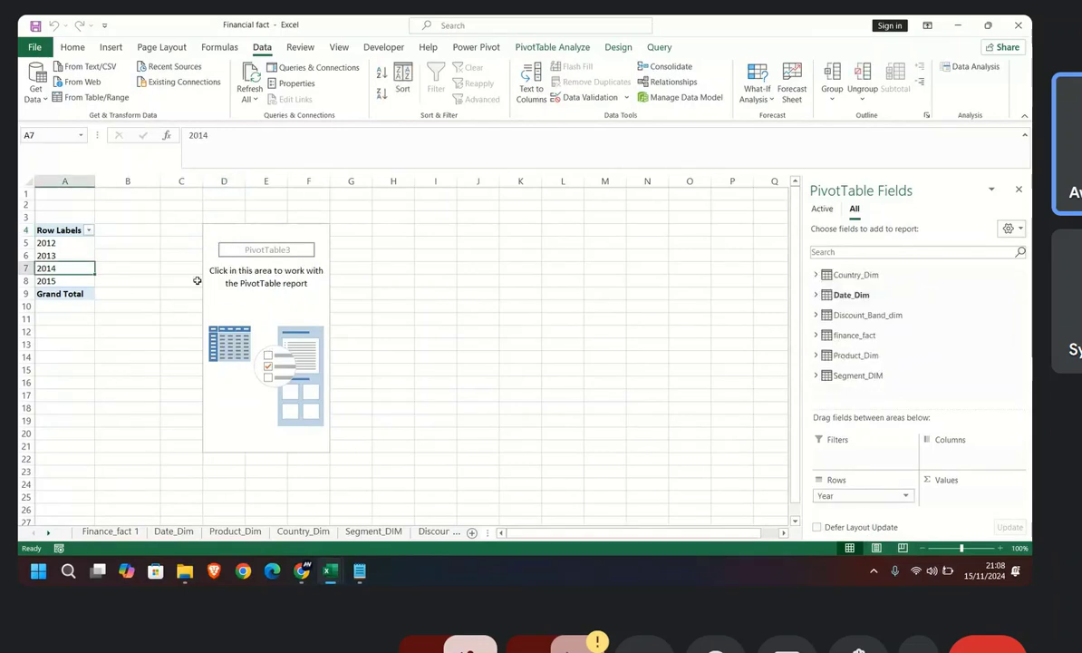
Step: Place the Year field from Date_Dim in the columns of the new, empty PivotTable
{"action": "left_click", "coordinate": [308, 293]}
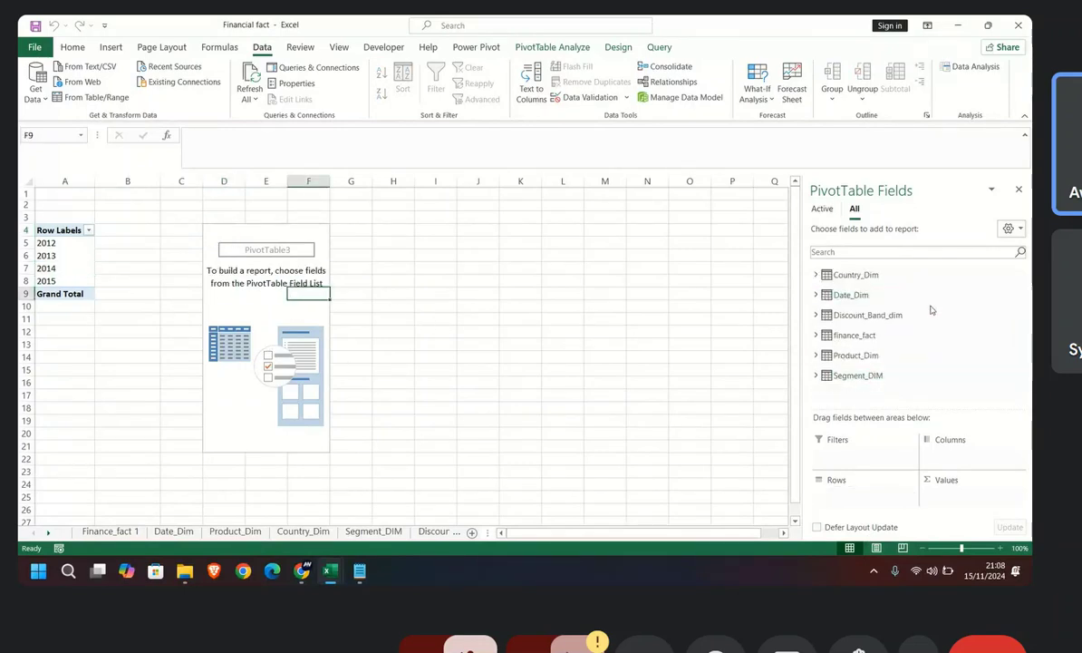
{"action": "left_click", "coordinate": [852, 295]}
{"action": "left_click_drag", "start_coordinate": [853, 303], "coordinate": [961, 454]}
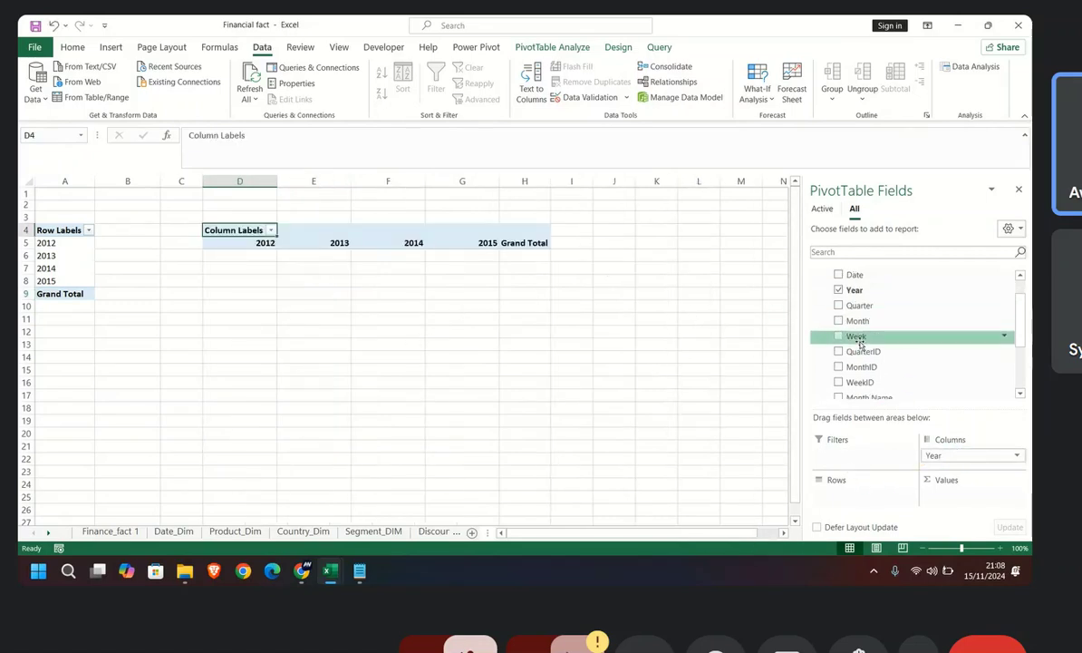
Step: Place the Product field from Product_Dim in the rows of the new PivotTable
{"action": "scroll", "coordinate": [855, 347], "scroll_direction": "down", "scroll_amount": 3}
{"action": "scroll", "coordinate": [853, 349], "scroll_direction": "down", "scroll_amount": 1}
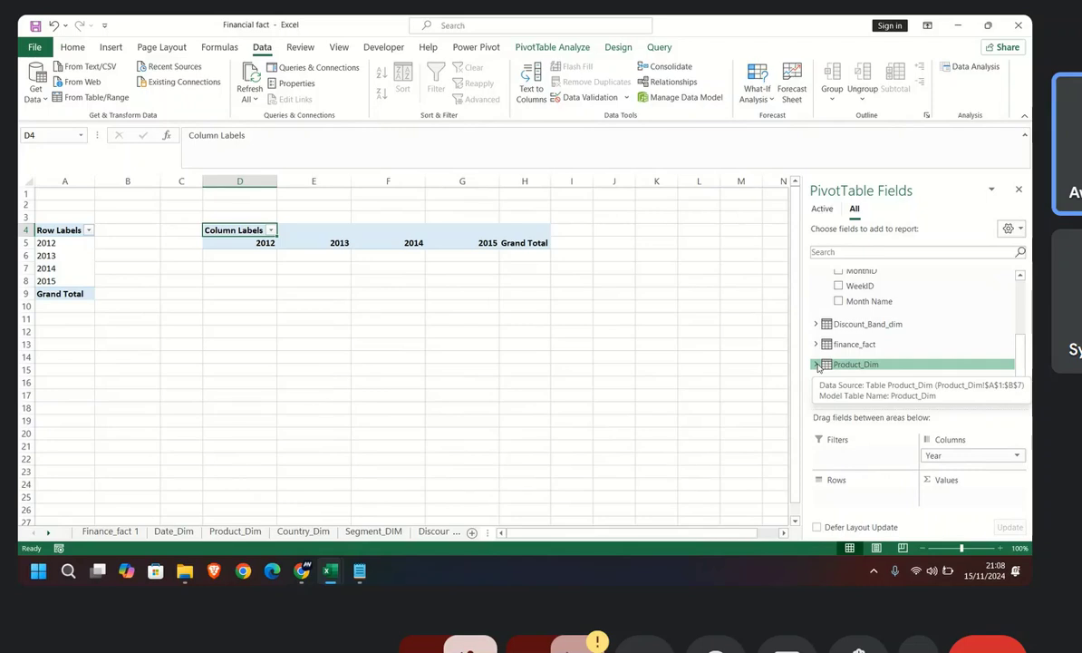
{"action": "left_click", "coordinate": [817, 365]}
{"action": "scroll", "coordinate": [847, 367], "scroll_direction": "down", "scroll_amount": 1}
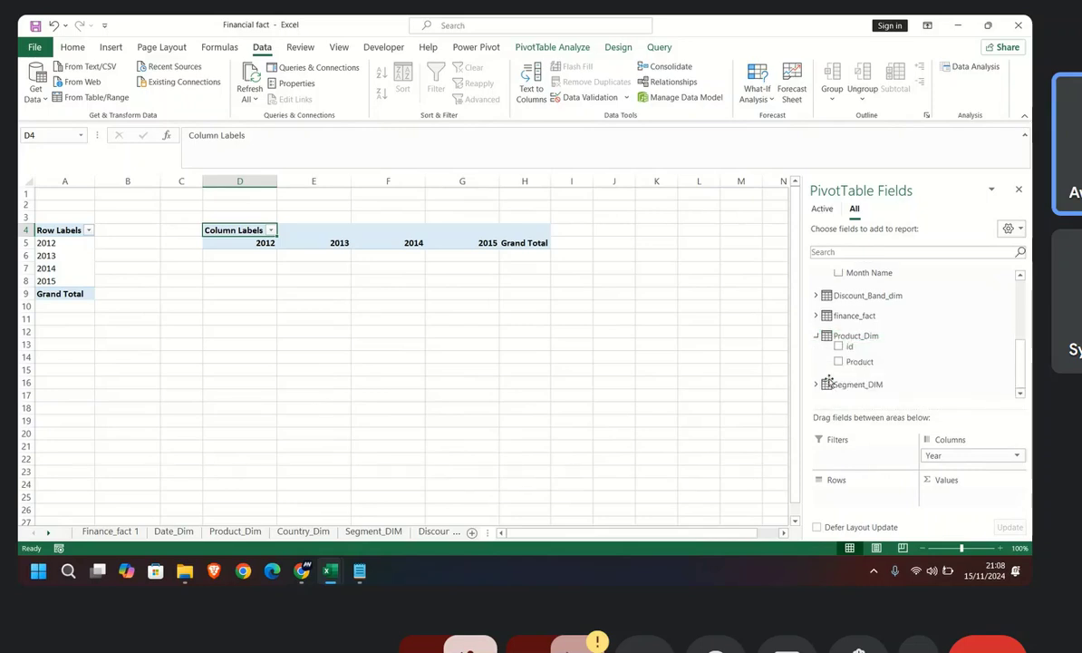
{"action": "left_click_drag", "start_coordinate": [846, 367], "coordinate": [826, 496]}
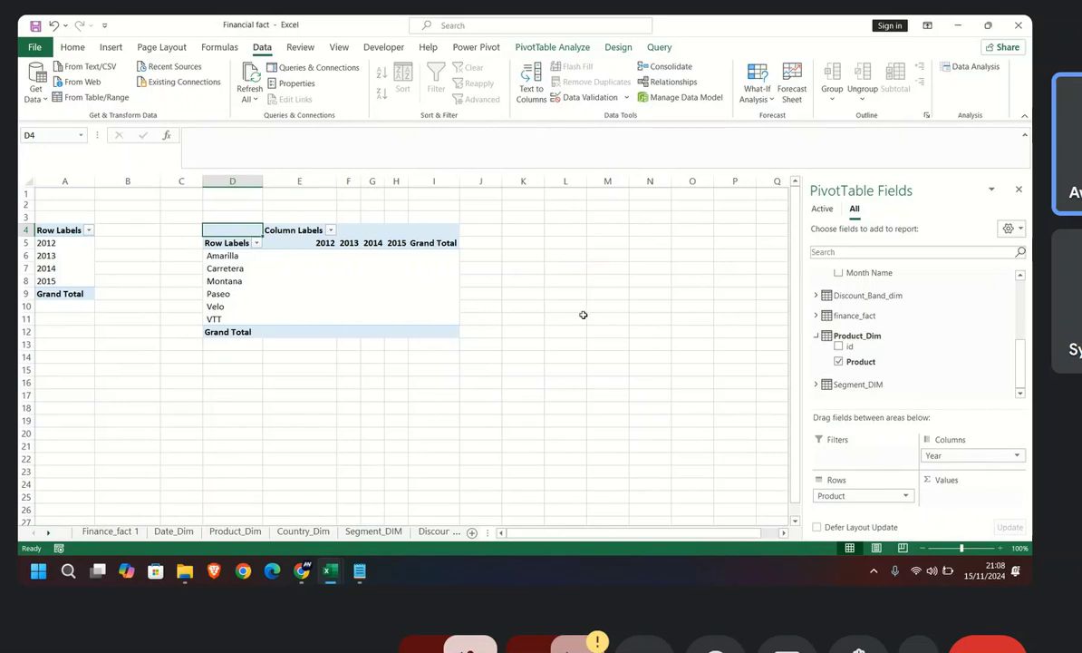
Step: Add the SALE measure from finance_fact as the PivotTable's values and widen columns D to G equally
{"action": "left_click", "coordinate": [817, 337]}
{"action": "scroll", "coordinate": [816, 319], "scroll_direction": "up", "scroll_amount": 4}
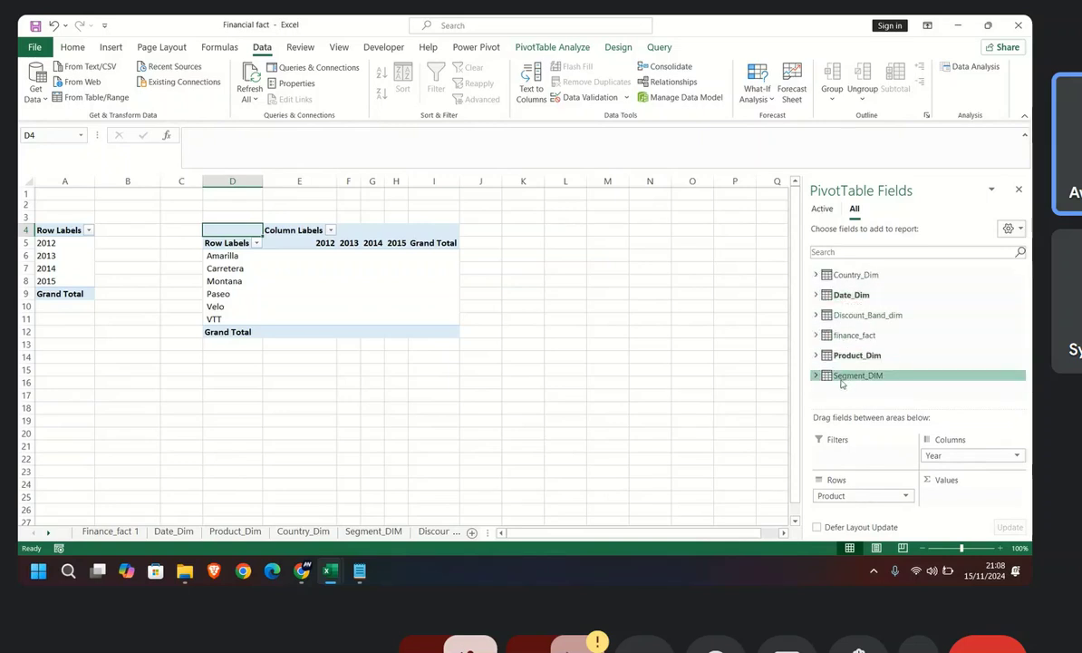
{"action": "left_click", "coordinate": [817, 336]}
{"action": "scroll", "coordinate": [861, 342], "scroll_direction": "down", "scroll_amount": 5}
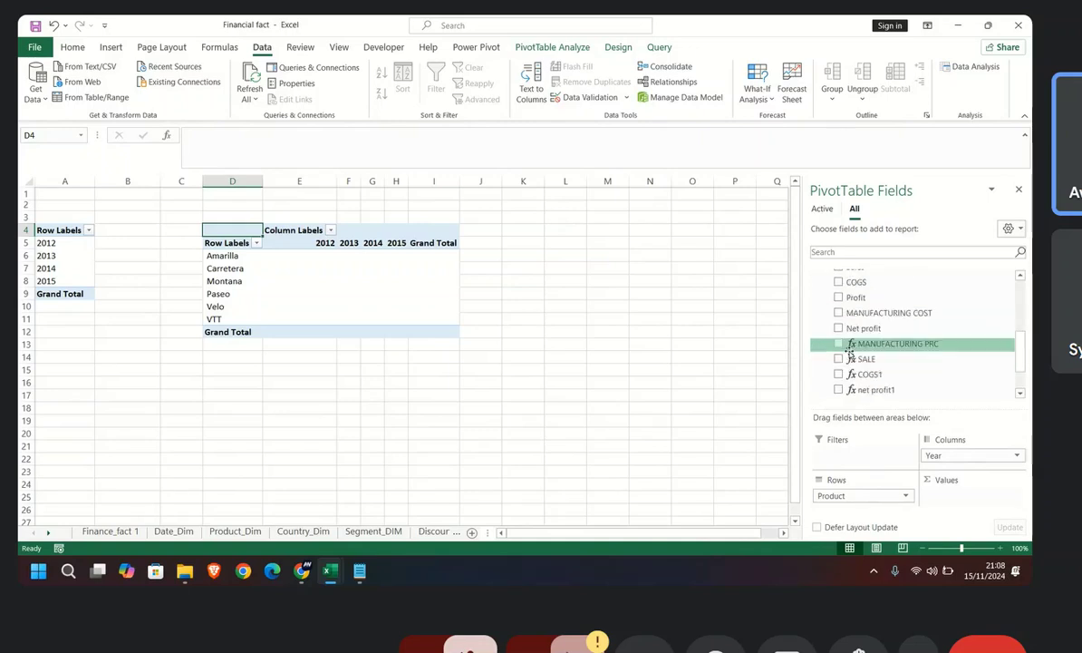
{"action": "left_click", "coordinate": [865, 359]}
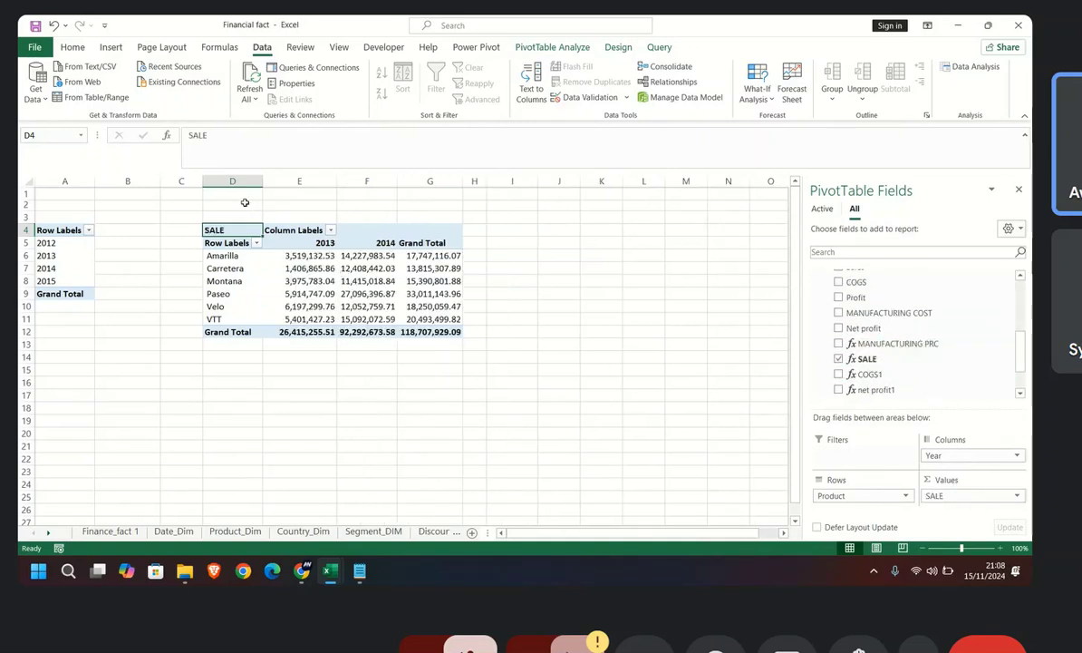
{"action": "left_click_drag", "start_coordinate": [232, 181], "coordinate": [437, 180]}
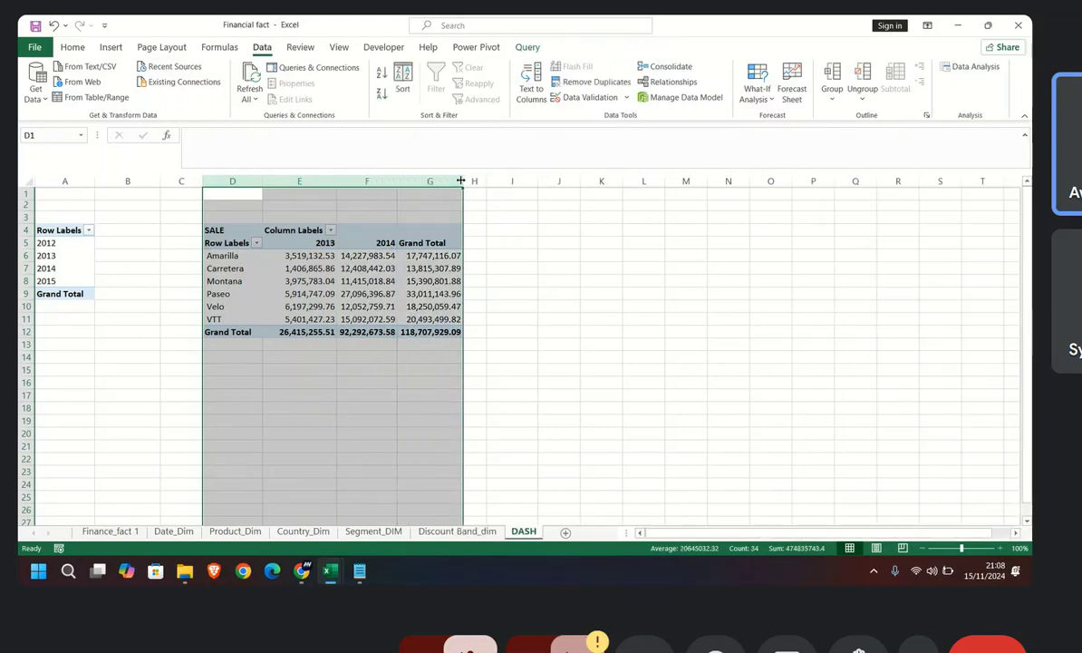
{"action": "left_click_drag", "start_coordinate": [462, 182], "coordinate": [515, 181]}
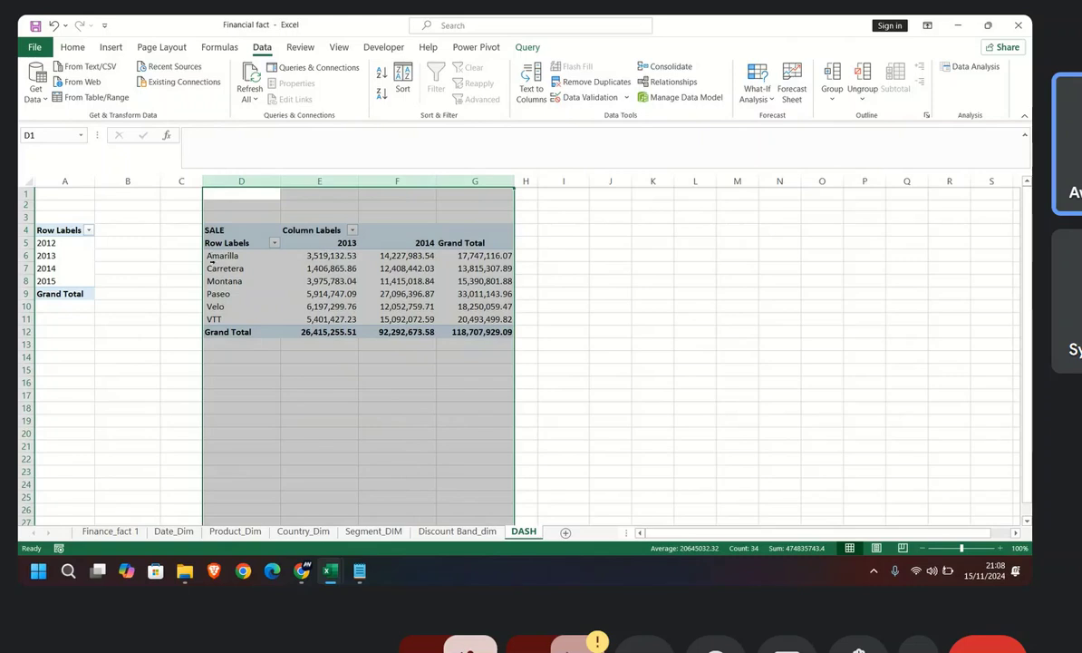
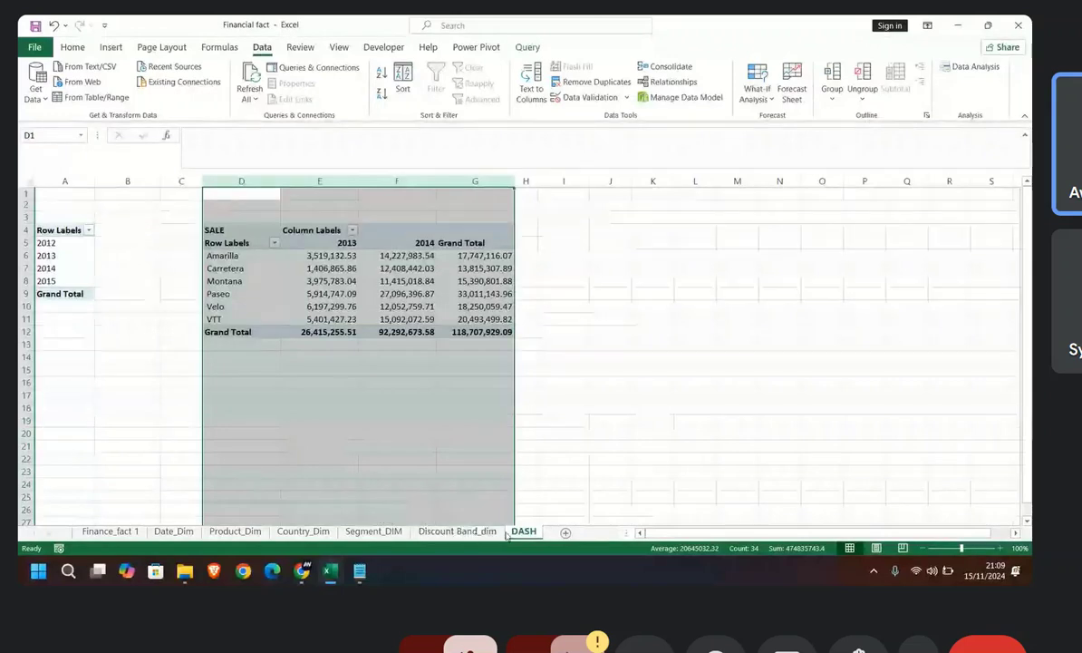
Step: Add the COGS1 measure from finance_fact to the values of the product sales pivot table
{"action": "left_click", "coordinate": [397, 281]}
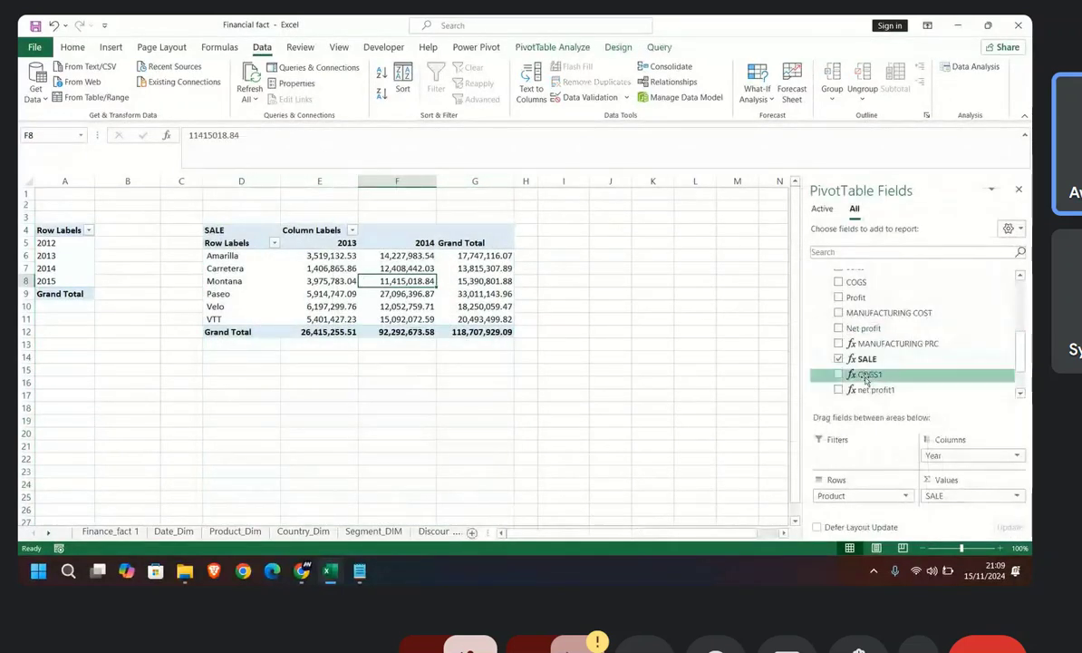
{"action": "scroll", "coordinate": [872, 389], "scroll_direction": "down", "scroll_amount": 1}
{"action": "scroll", "coordinate": [872, 390], "scroll_direction": "up", "scroll_amount": 4}
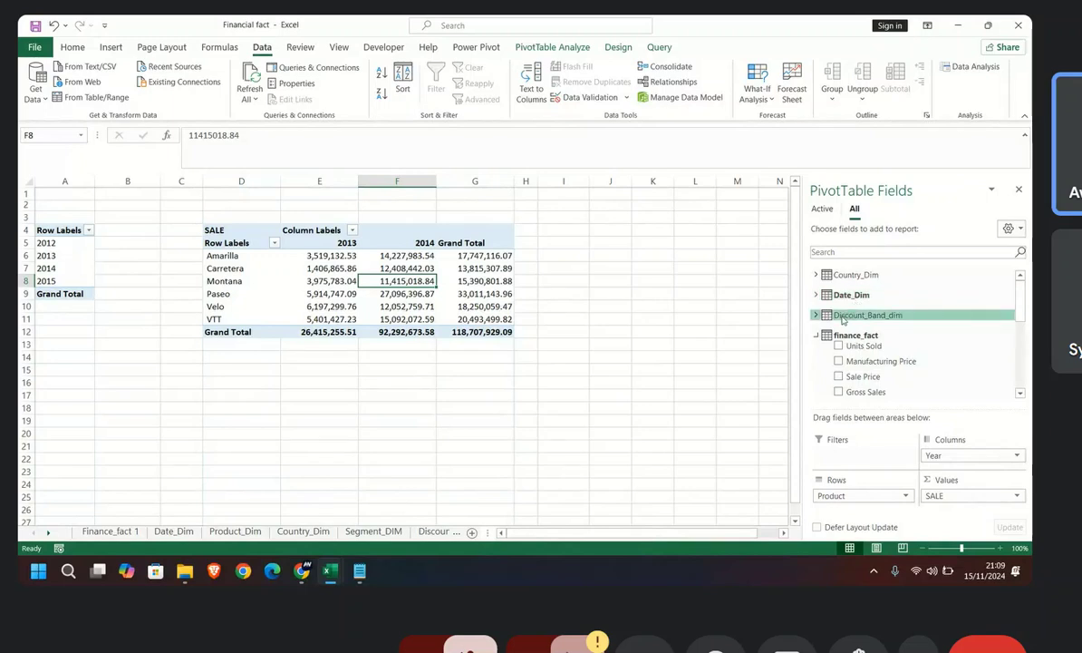
{"action": "left_click", "coordinate": [815, 336]}
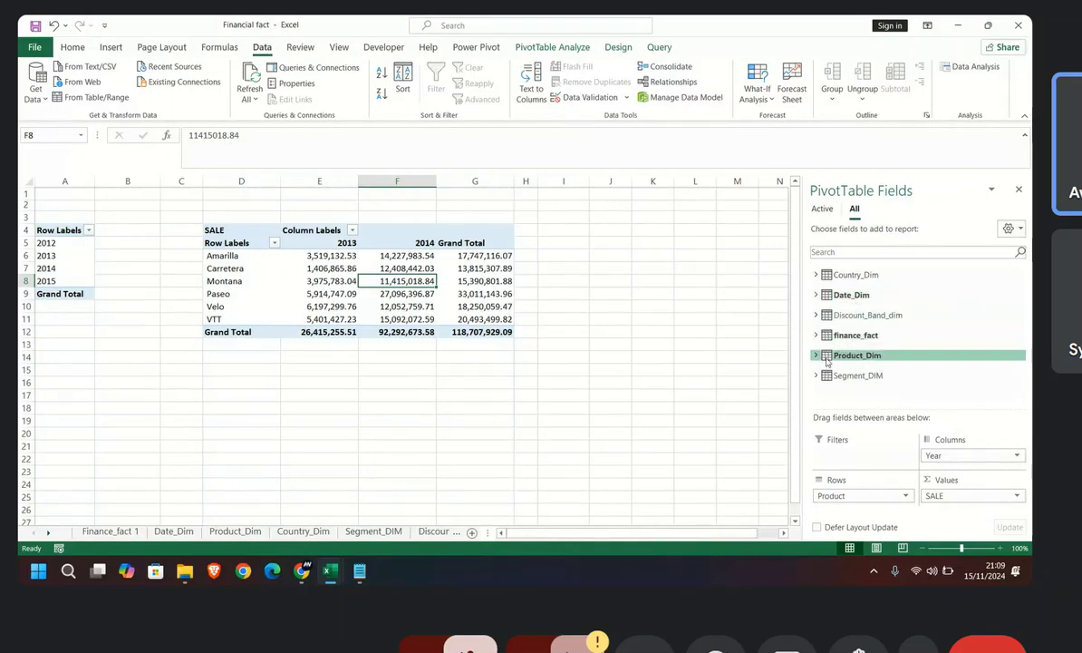
{"action": "left_click", "coordinate": [816, 356]}
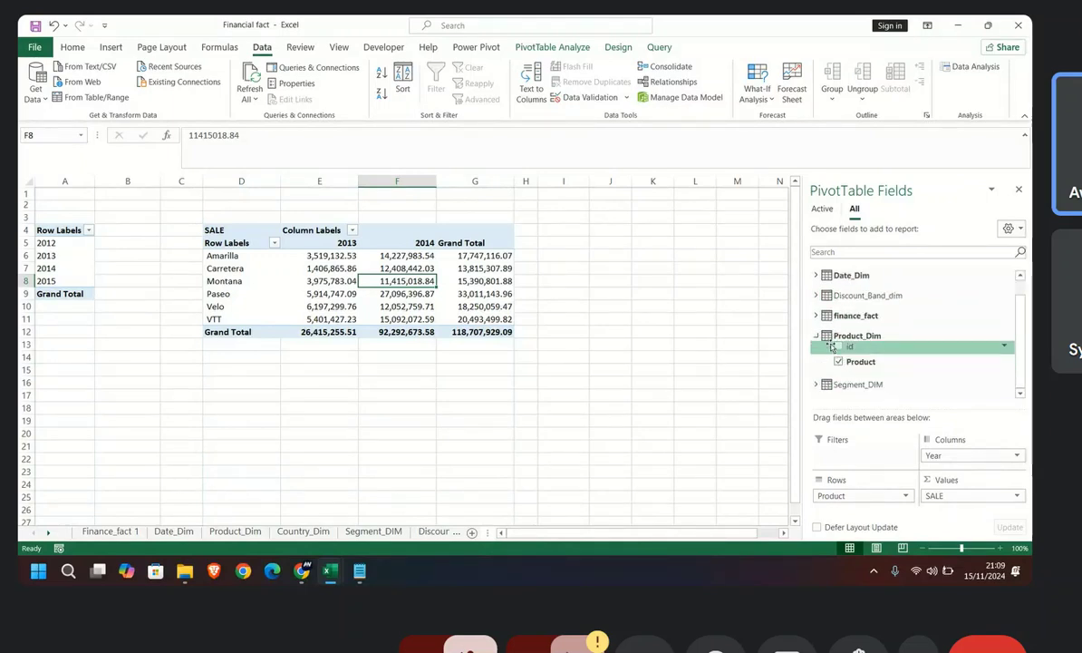
{"action": "left_click", "coordinate": [816, 334]}
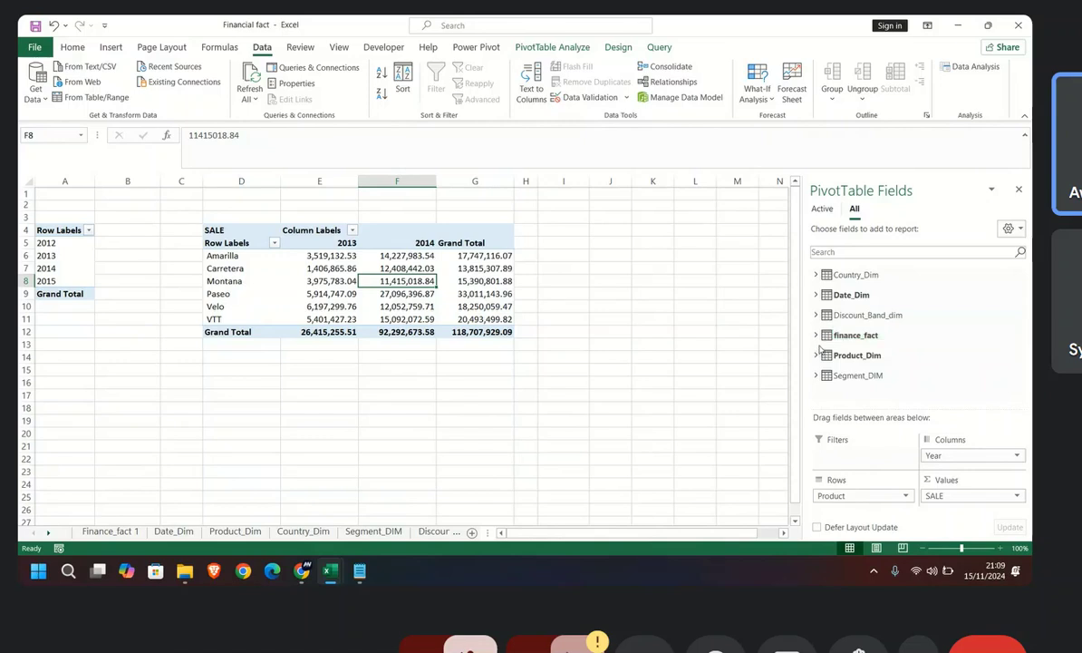
{"action": "left_click", "coordinate": [816, 336]}
{"action": "scroll", "coordinate": [819, 337], "scroll_direction": "down", "scroll_amount": 5}
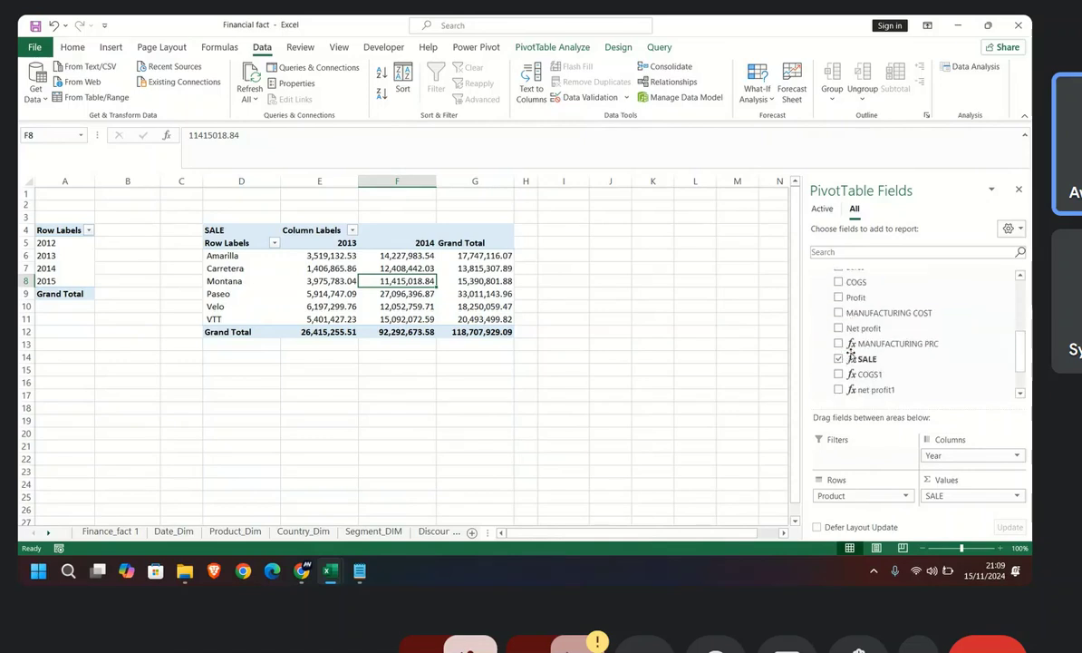
{"action": "left_click_drag", "start_coordinate": [857, 343], "coordinate": [962, 509]}
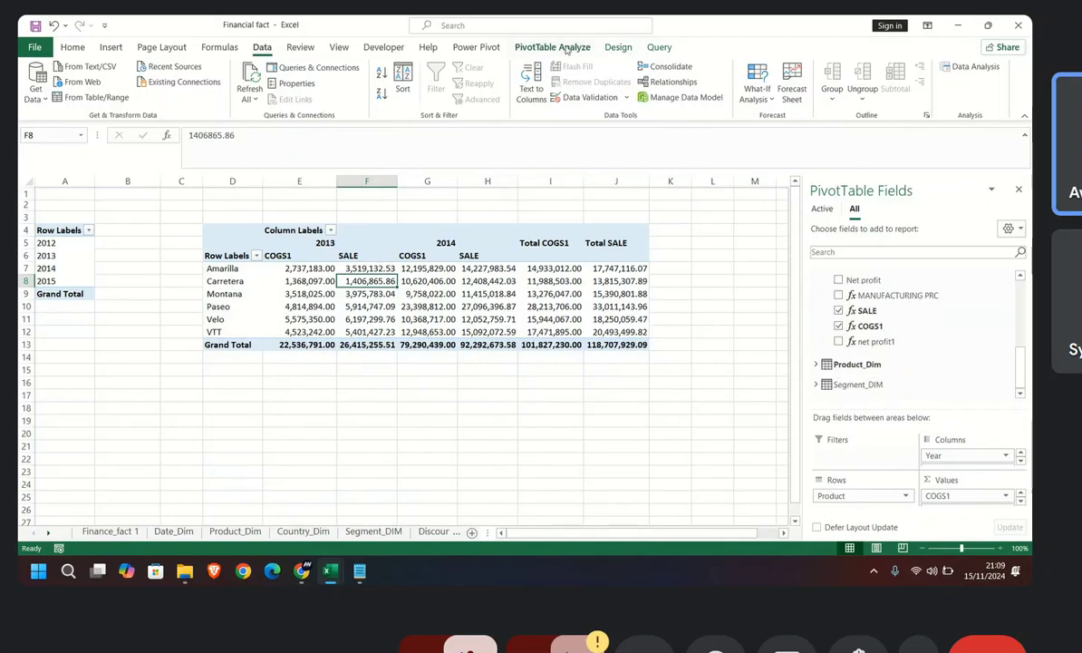
Step: Enlarge the field areas and reorder the pivot values so SALE comes before COGS1
{"action": "left_click", "coordinate": [319, 267]}
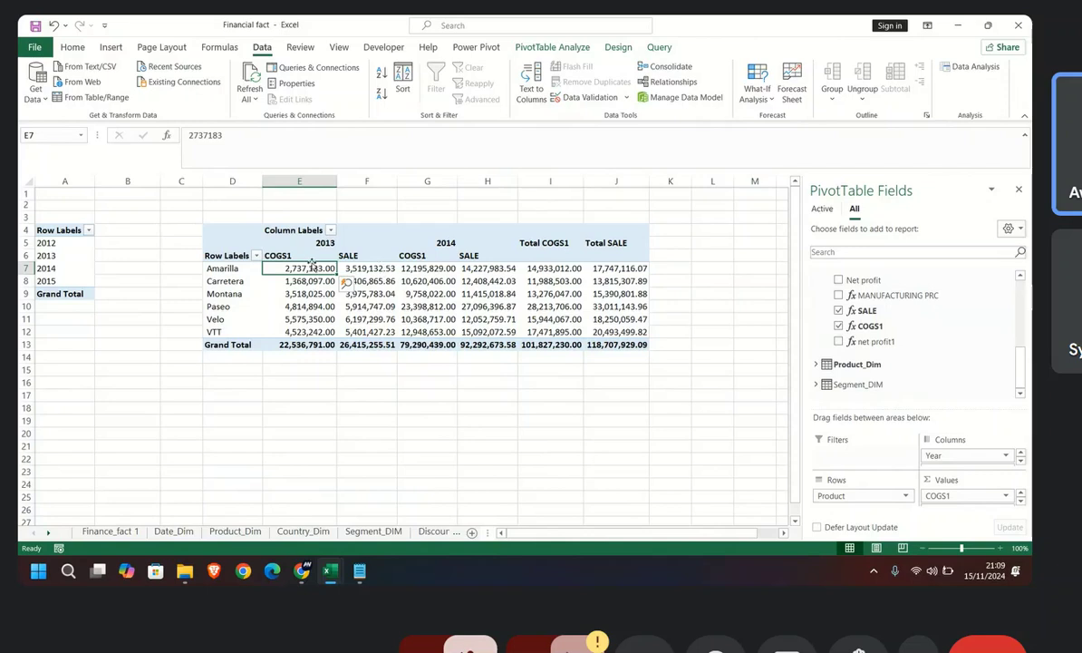
{"action": "scroll", "coordinate": [941, 462], "scroll_direction": "down", "scroll_amount": 1}
{"action": "scroll", "coordinate": [944, 495], "scroll_direction": "down", "scroll_amount": 1}
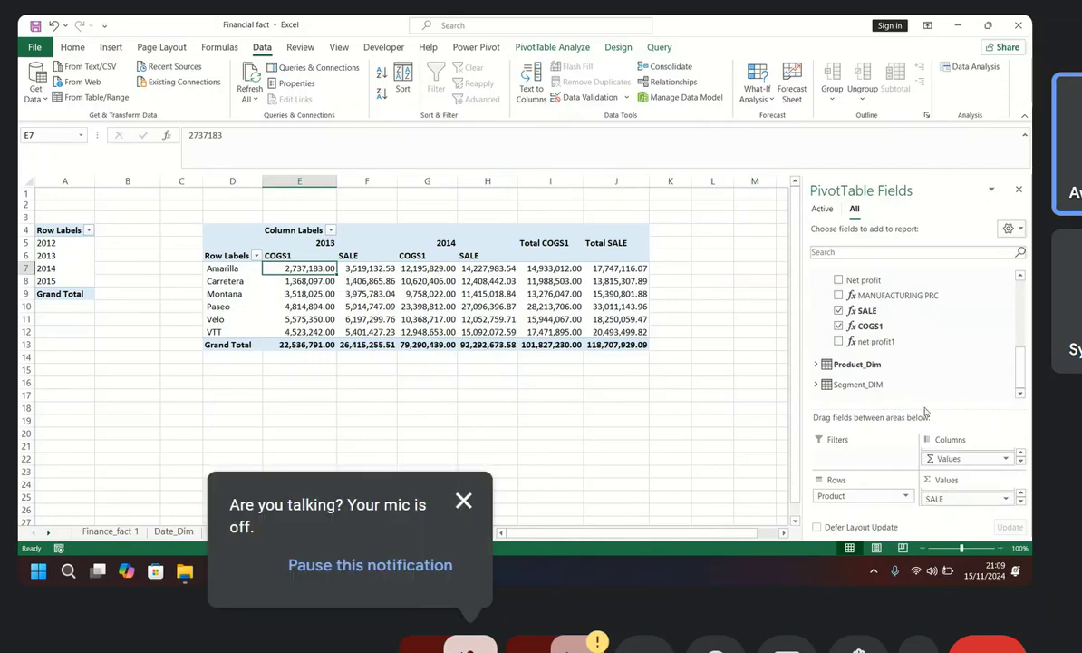
{"action": "left_click_drag", "start_coordinate": [924, 409], "coordinate": [924, 332]}
{"action": "left_click_drag", "start_coordinate": [943, 457], "coordinate": [961, 477]}
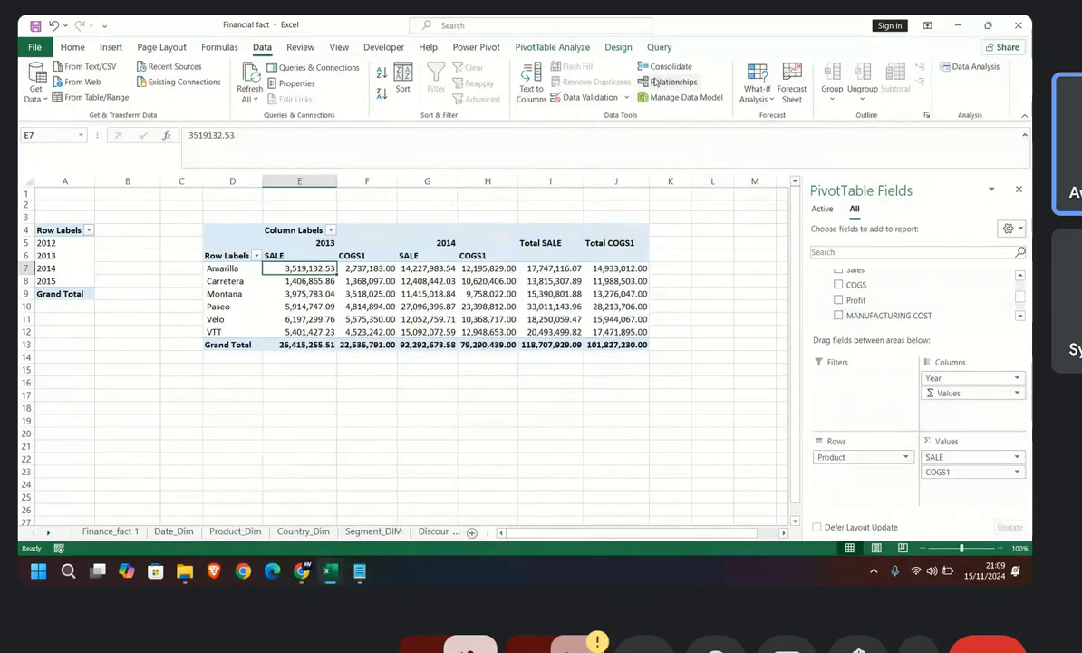
{"action": "left_click", "coordinate": [379, 292]}
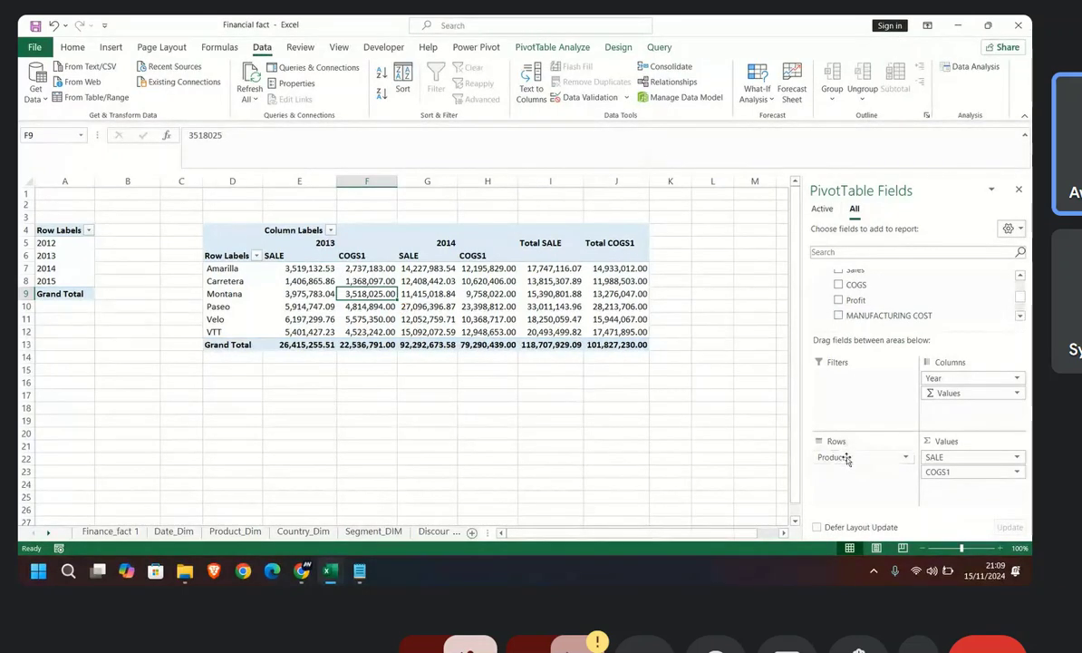
Step: Remove all values and the Year field from the pivot table's columns, keeping only Product in rows
{"action": "left_click_drag", "start_coordinate": [943, 400], "coordinate": [776, 325]}
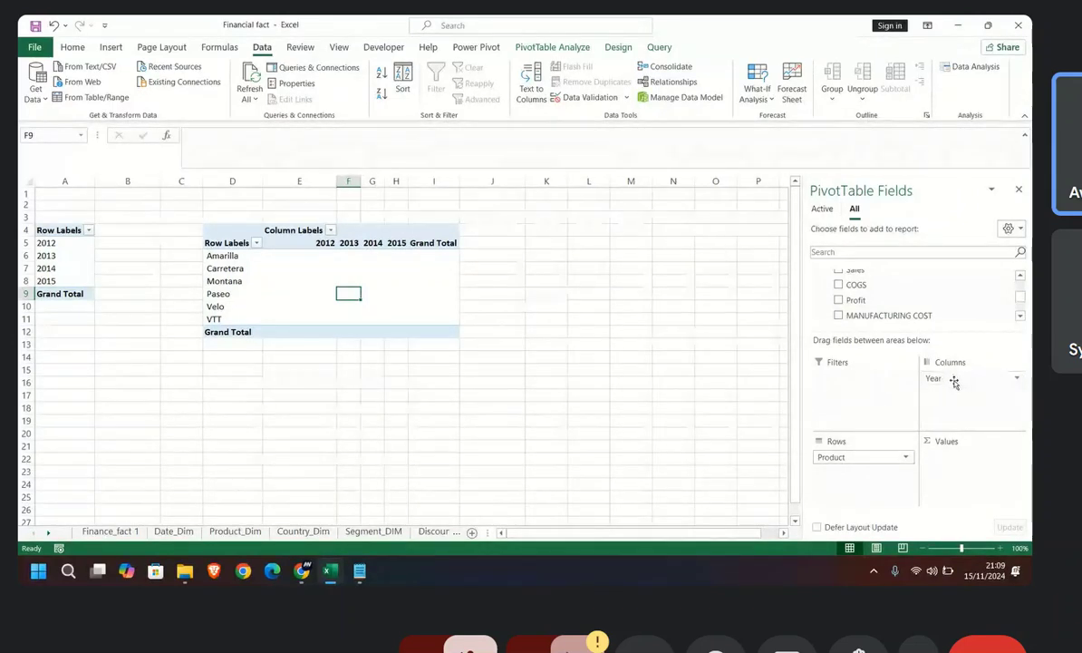
{"action": "left_click_drag", "start_coordinate": [939, 378], "coordinate": [793, 281]}
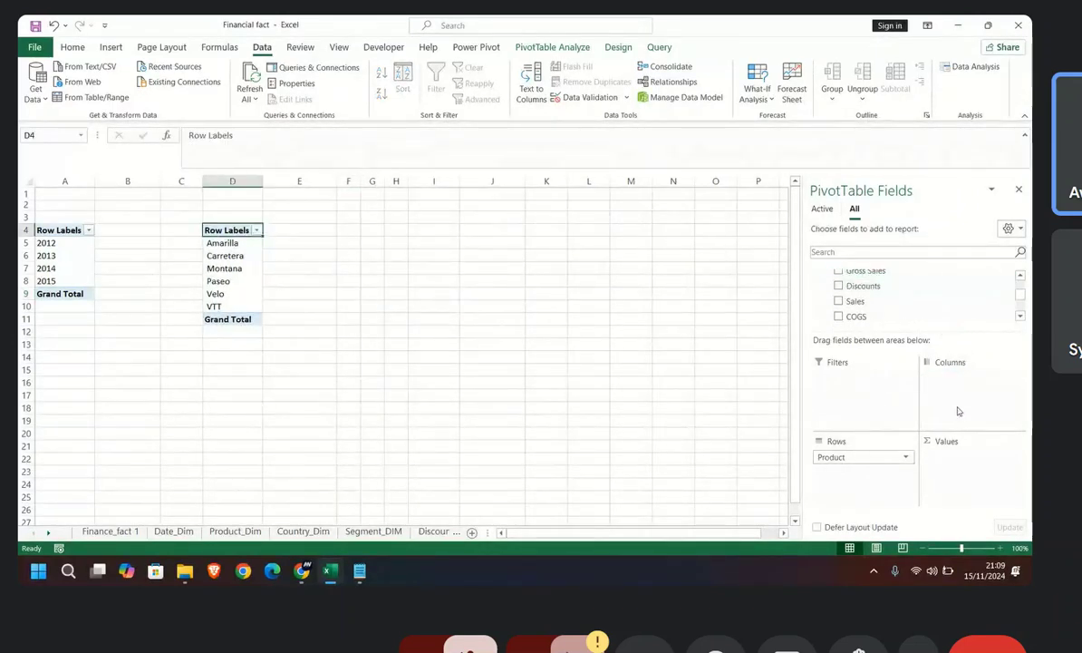
Step: Add the SALE and MANUFACTURING PRC measures from finance_fact to the product pivot table's values
{"action": "scroll", "coordinate": [858, 277], "scroll_direction": "up", "scroll_amount": 5}
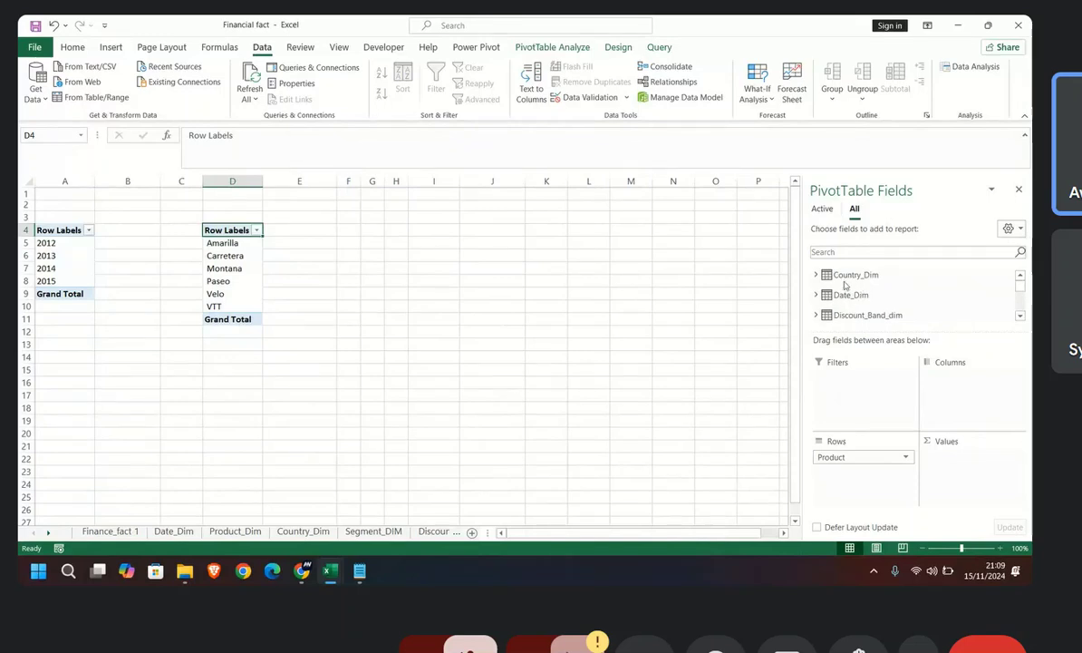
{"action": "scroll", "coordinate": [845, 286], "scroll_direction": "down", "scroll_amount": 1}
{"action": "scroll", "coordinate": [845, 285], "scroll_direction": "up", "scroll_amount": 1}
{"action": "left_click", "coordinate": [847, 296]}
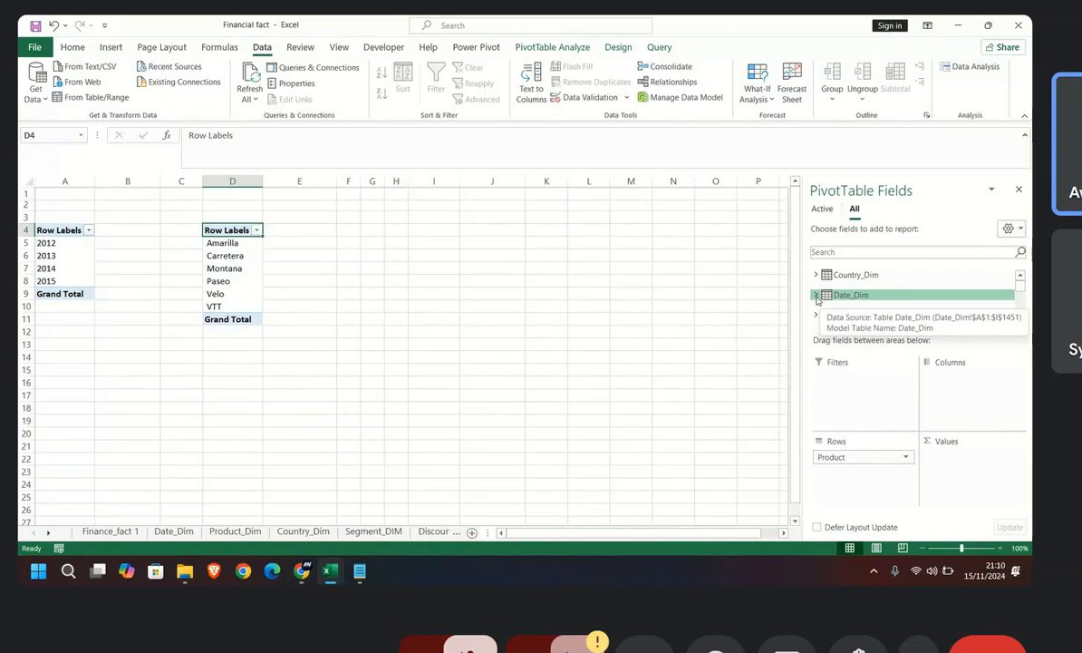
{"action": "scroll", "coordinate": [826, 292], "scroll_direction": "down", "scroll_amount": 1}
{"action": "scroll", "coordinate": [834, 294], "scroll_direction": "down", "scroll_amount": 4}
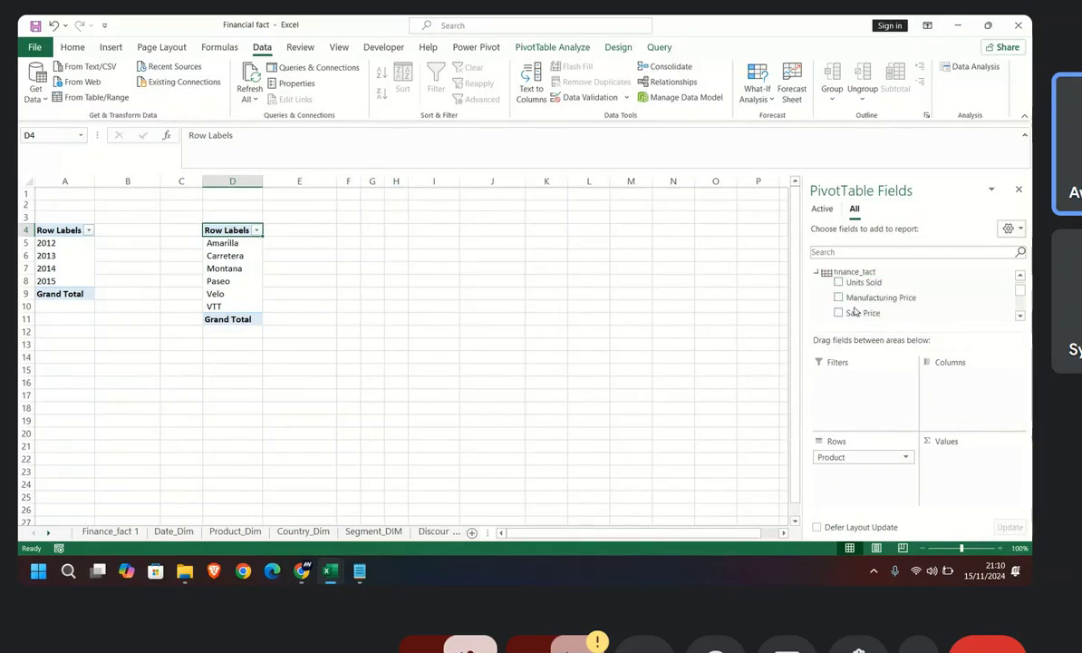
{"action": "scroll", "coordinate": [856, 311], "scroll_direction": "down", "scroll_amount": 5}
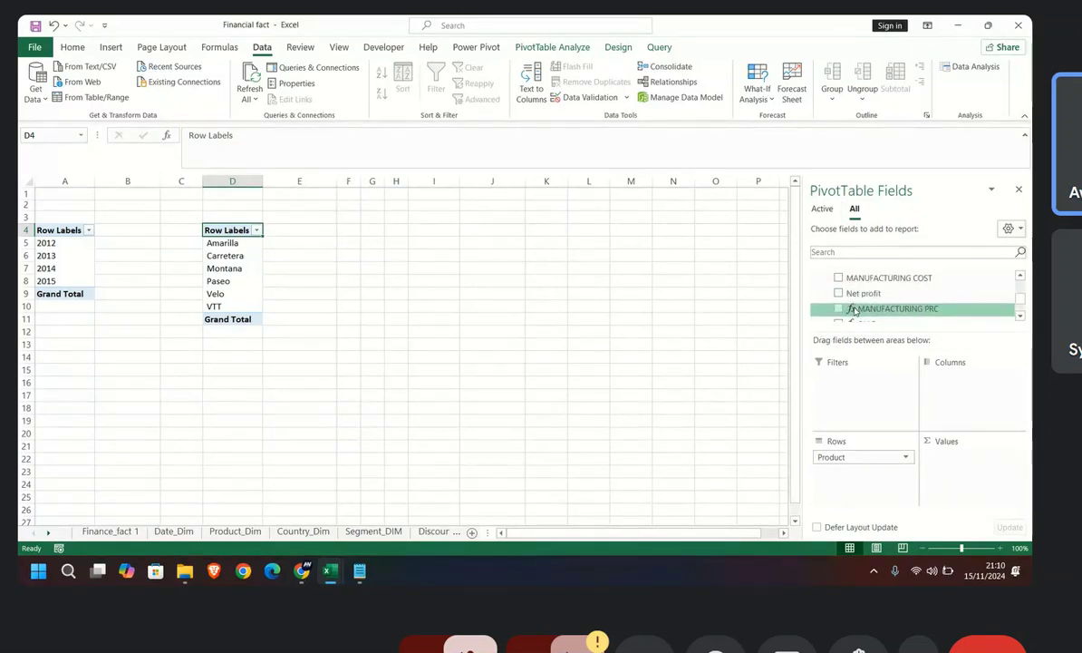
{"action": "scroll", "coordinate": [856, 311], "scroll_direction": "up", "scroll_amount": 1}
{"action": "left_click_drag", "start_coordinate": [852, 292], "coordinate": [967, 476]}
{"action": "scroll", "coordinate": [856, 308], "scroll_direction": "up", "scroll_amount": 2}
{"action": "left_click_drag", "start_coordinate": [893, 297], "coordinate": [974, 473]}
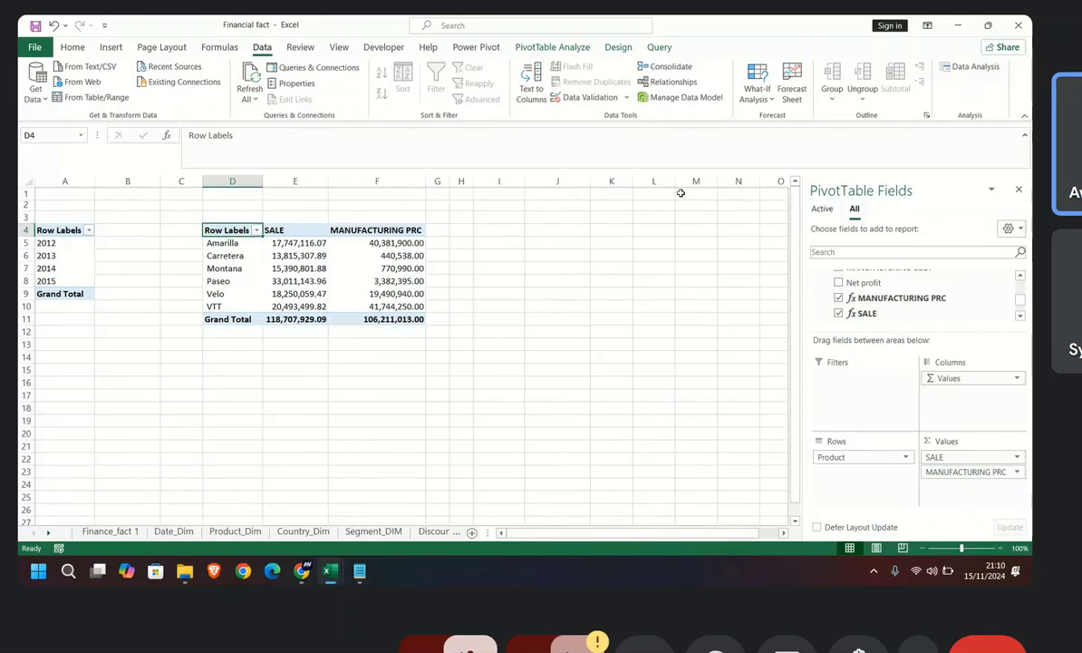
Step: Apply the option that inserts a blank line after each item in the product pivot table
{"action": "left_click", "coordinate": [618, 47]}
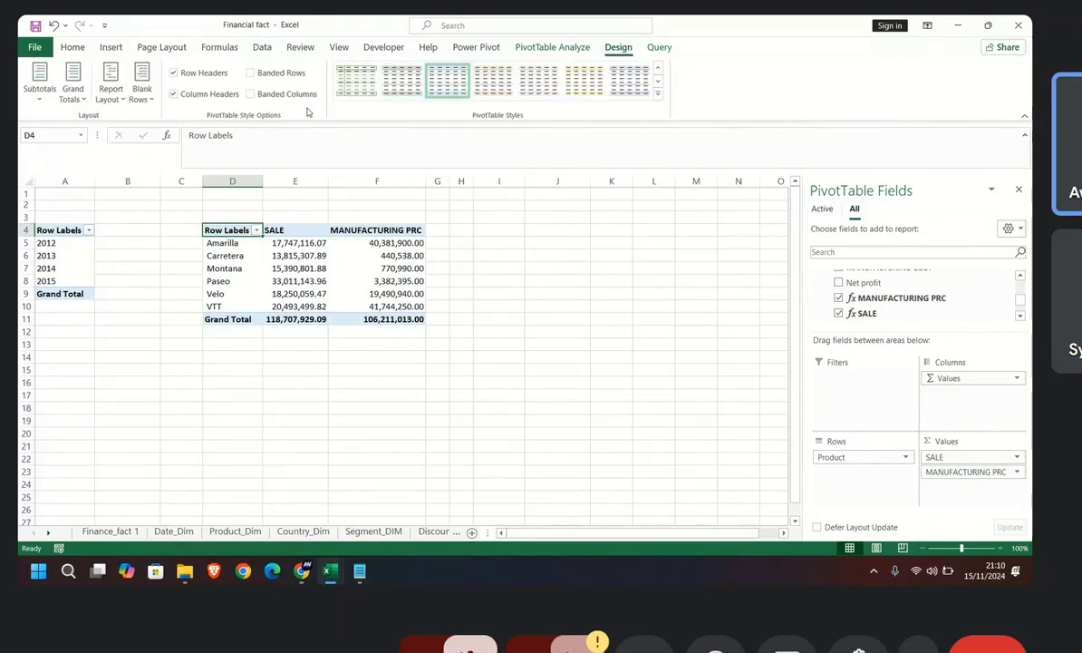
{"action": "left_click", "coordinate": [141, 91]}
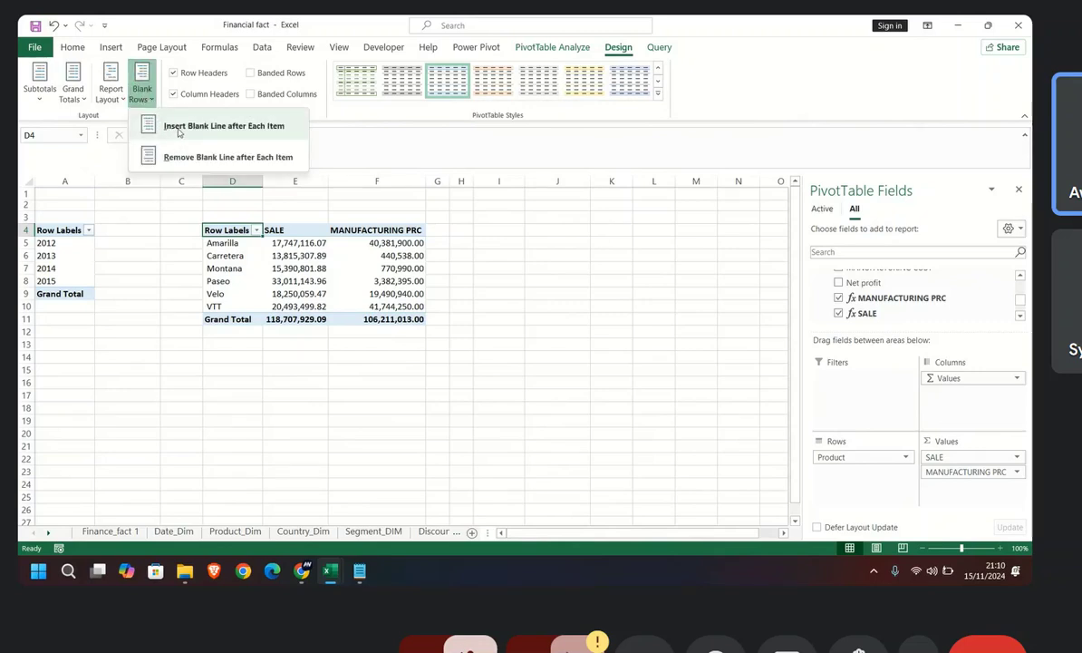
{"action": "left_click", "coordinate": [178, 132]}
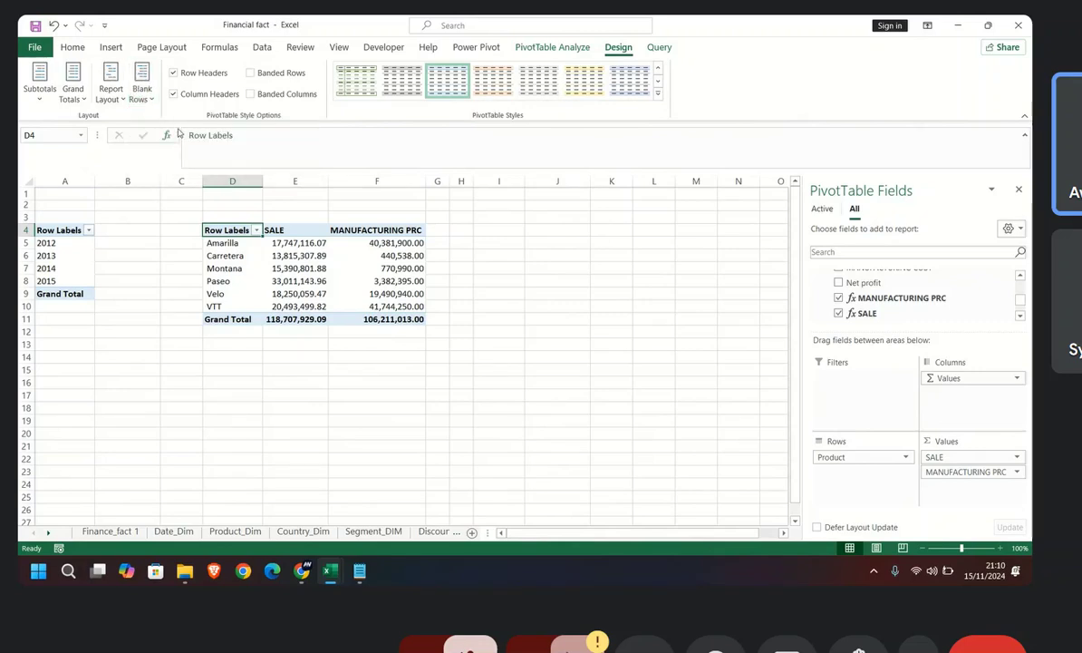
Step: Set the product pivot table's report layout to outline form
{"action": "left_click", "coordinate": [111, 87]}
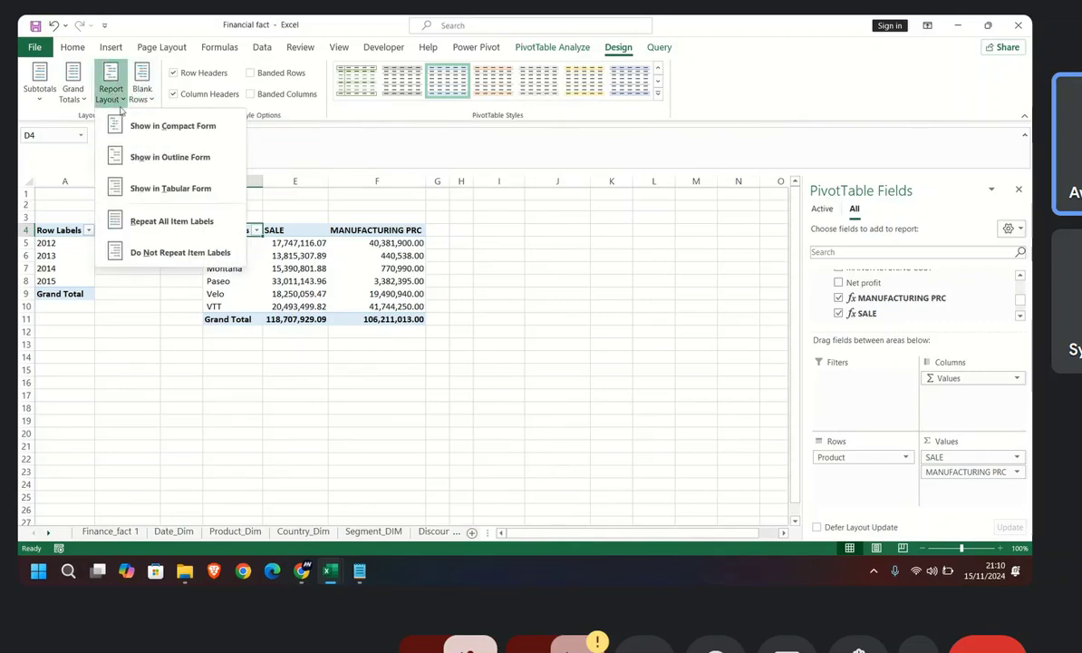
{"action": "left_click", "coordinate": [160, 161]}
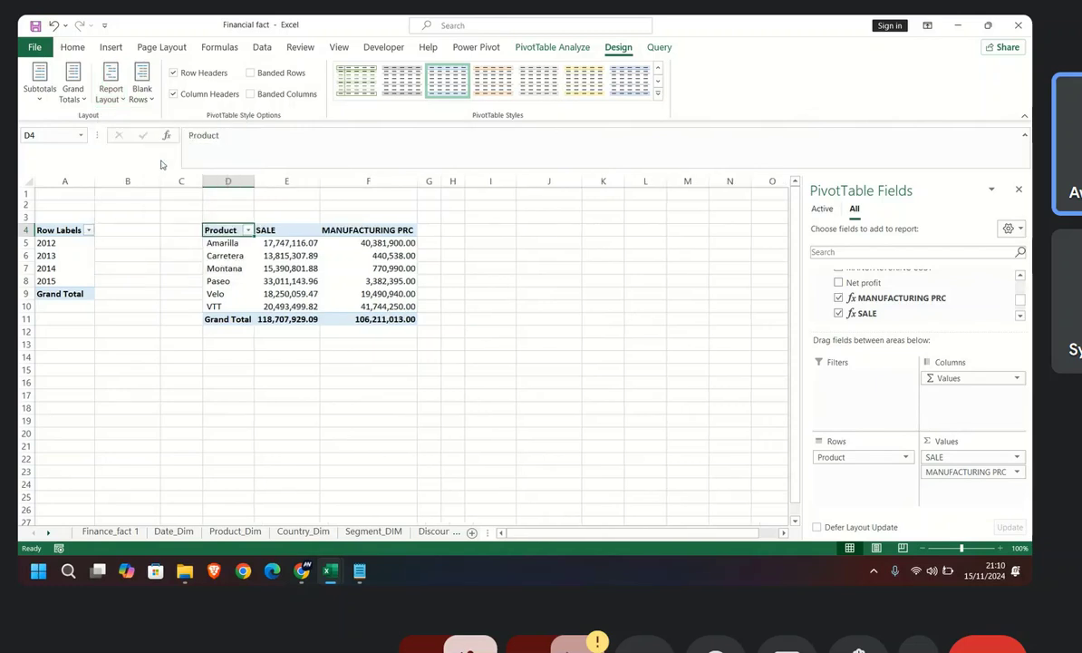
{"action": "left_click", "coordinate": [118, 97]}
{"action": "left_click", "coordinate": [118, 92]}
Step: Add the COGS1 and net profit1 measures below MANUFACTURING PRC in the pivot table's values
{"action": "left_click_drag", "start_coordinate": [954, 460], "coordinate": [843, 476]}
{"action": "left_click", "coordinate": [530, 328]}
{"action": "scroll", "coordinate": [853, 311], "scroll_direction": "down", "scroll_amount": 2}
{"action": "scroll", "coordinate": [855, 310], "scroll_direction": "up", "scroll_amount": 1}
{"action": "mouse_move", "coordinate": [869, 297]}
{"action": "left_mouse_down"}
{"action": "mouse_move", "coordinate": [906, 448]}
{"action": "mouse_move", "coordinate": [978, 489]}
{"action": "left_mouse_up"}
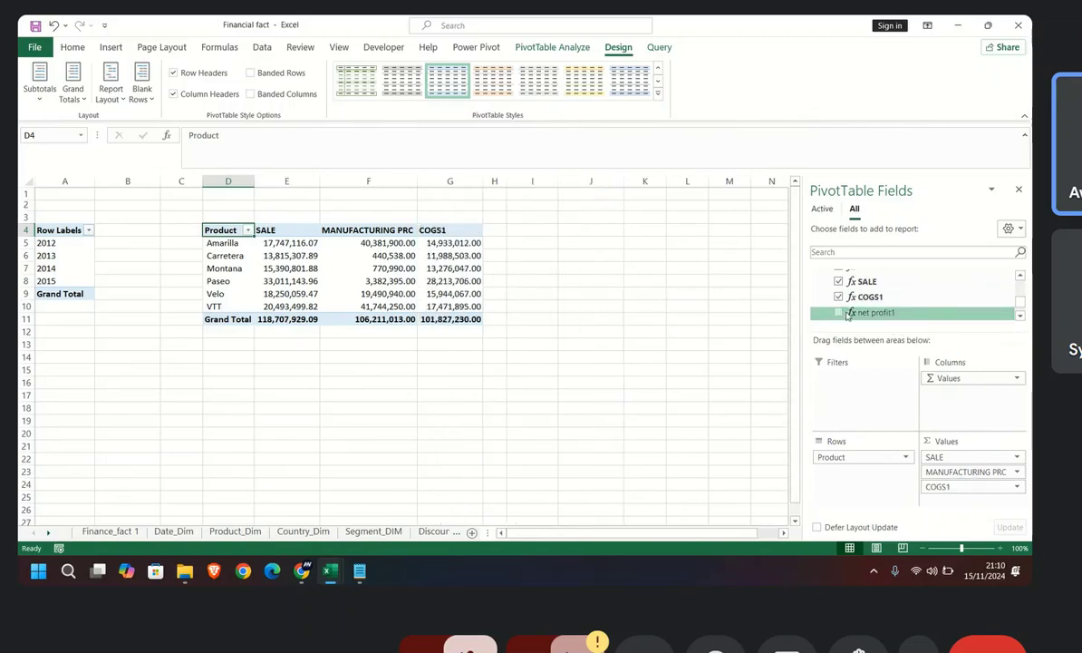
{"action": "left_click_drag", "start_coordinate": [861, 312], "coordinate": [983, 504]}
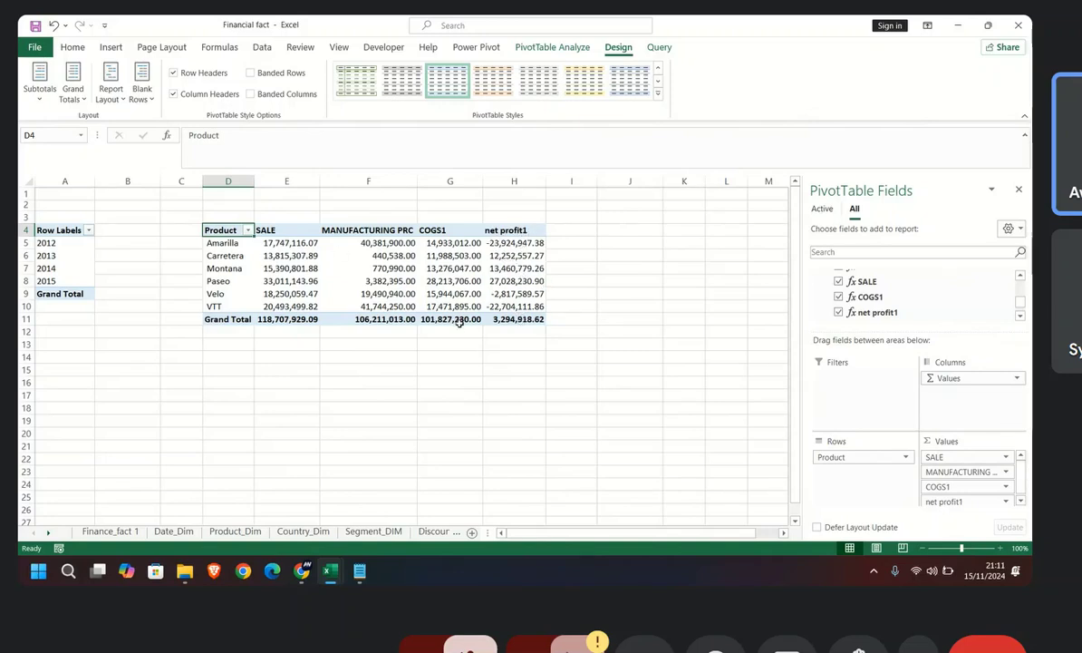
Step: Add the Year field from Date_Dim below Values in the pivot table's columns
{"action": "mouse_move", "coordinate": [514, 320]}
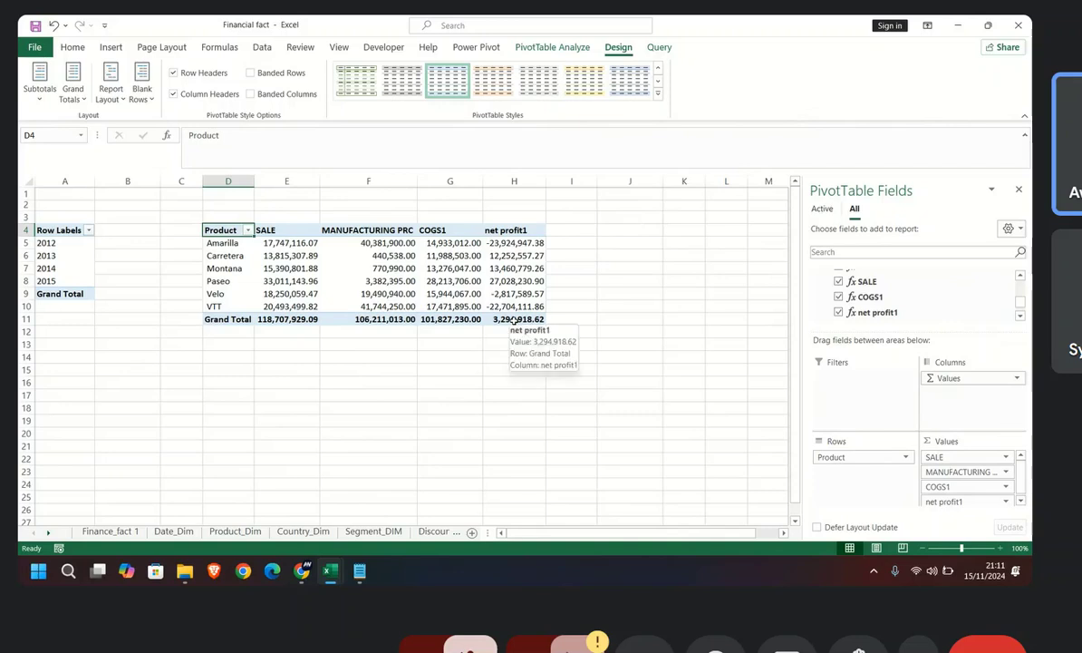
{"action": "mouse_move", "coordinate": [508, 245]}
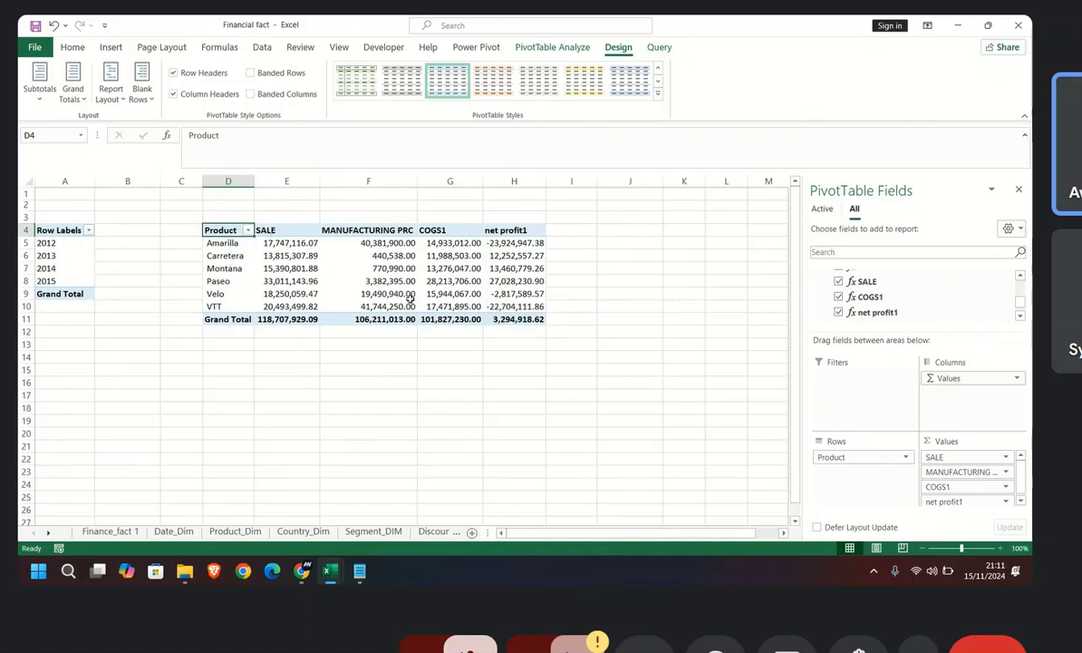
{"action": "scroll", "coordinate": [867, 306], "scroll_direction": "up", "scroll_amount": 5}
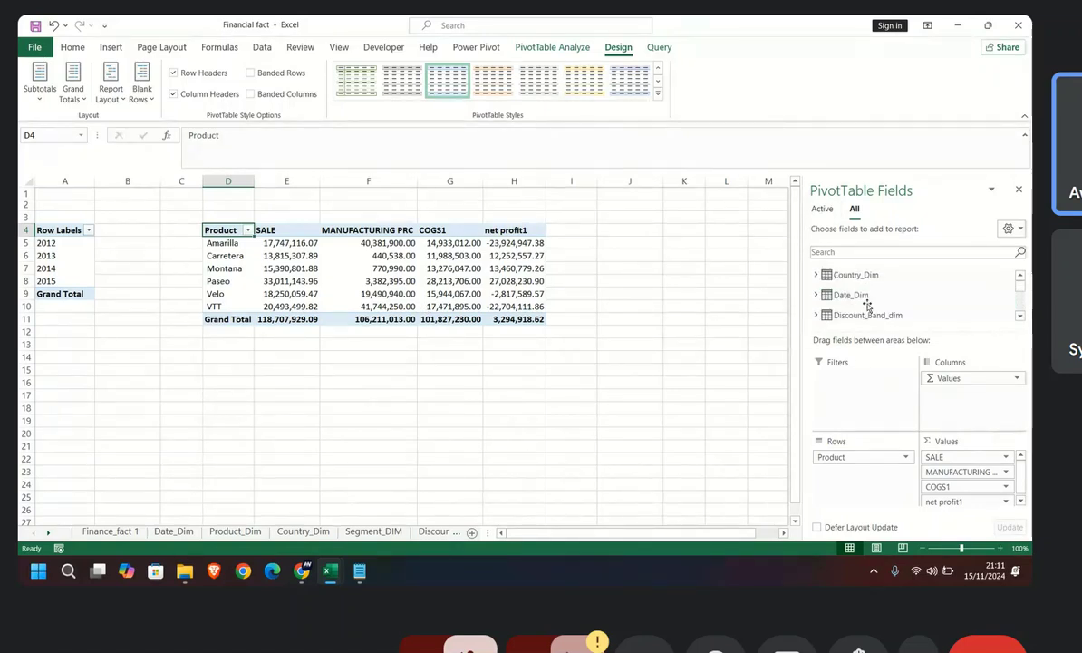
{"action": "left_click", "coordinate": [852, 294]}
{"action": "left_click_drag", "start_coordinate": [854, 300], "coordinate": [973, 404]}
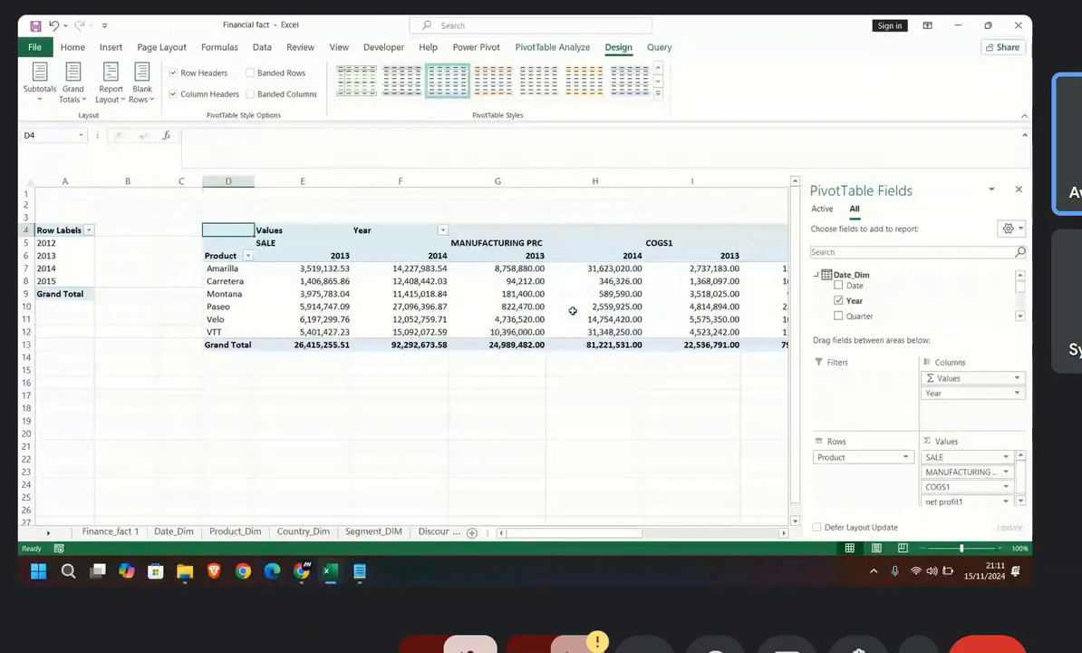
{"action": "mouse_move", "coordinate": [523, 533]}
{"action": "left_mouse_down"}
{"action": "mouse_move", "coordinate": [662, 535]}
{"action": "mouse_move", "coordinate": [521, 528]}
{"action": "left_mouse_up"}
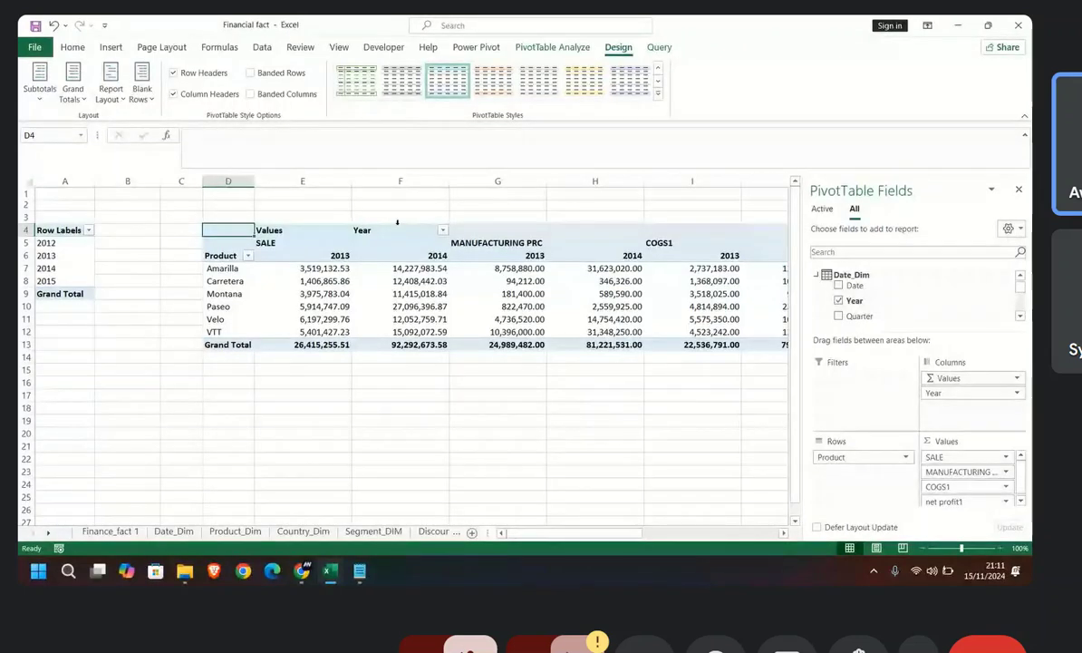
Step: Switch to the Meet call and on to the Power Pivot window to view the finance_fact table and its measures
{"action": "mouse_move", "coordinate": [302, 570]}
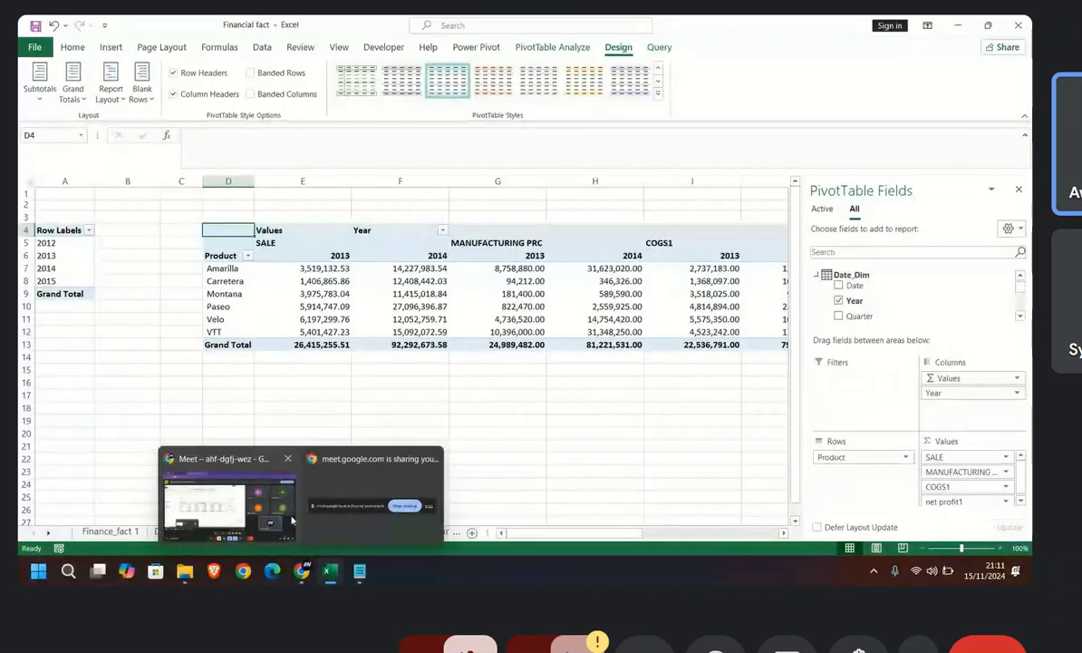
{"action": "left_click", "coordinate": [227, 503]}
{"action": "mouse_move", "coordinate": [359, 570]}
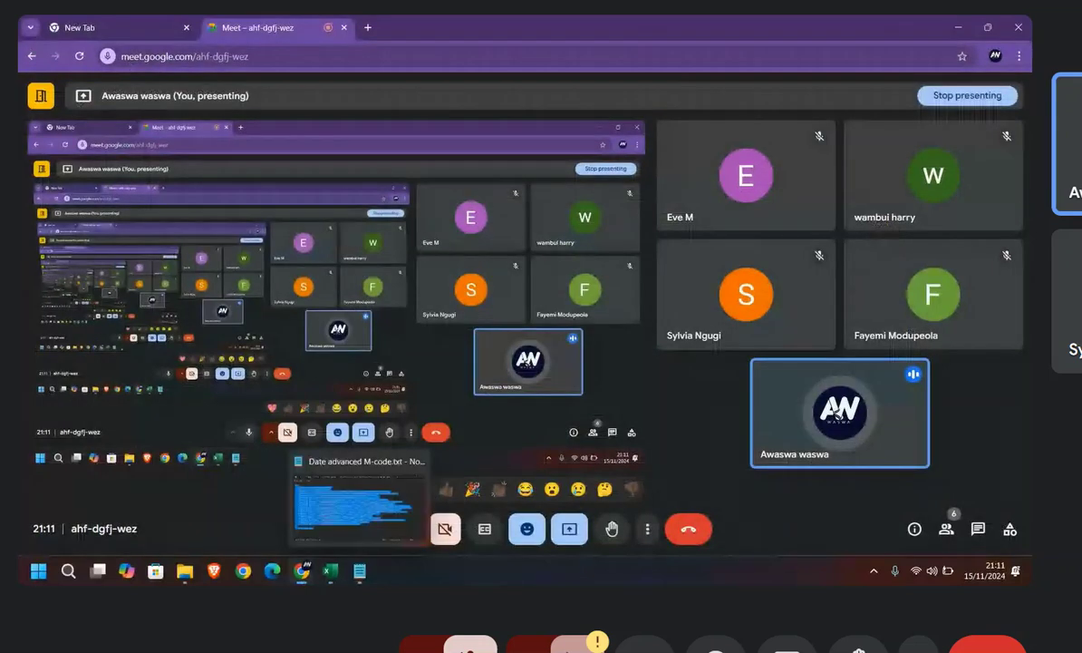
{"action": "left_click", "coordinate": [347, 519]}
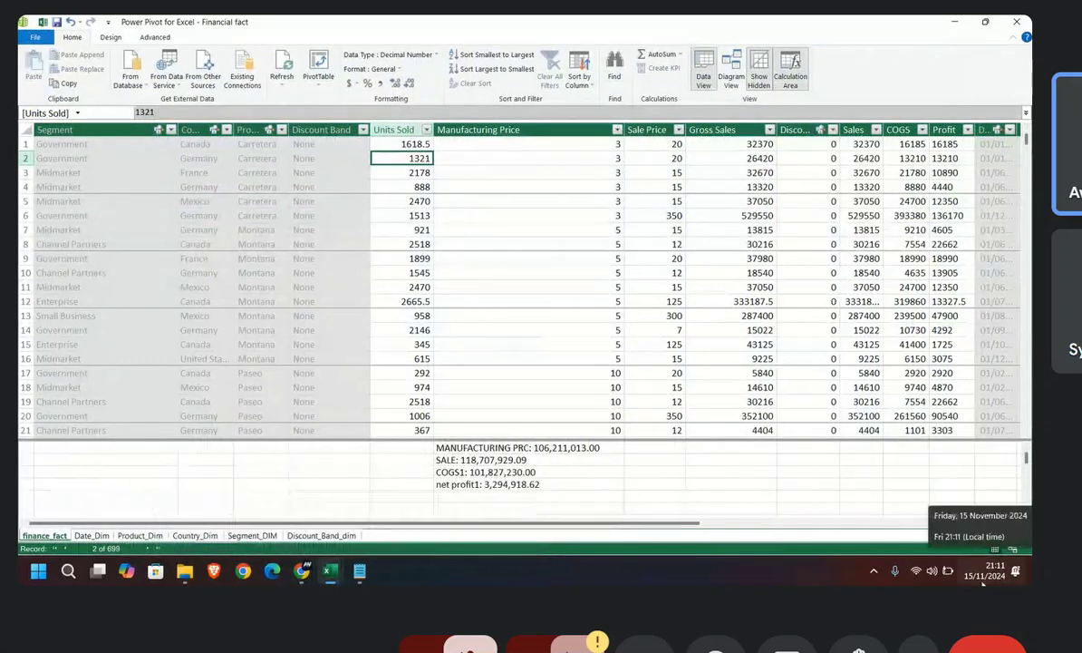
{"action": "mouse_move", "coordinate": [302, 581]}
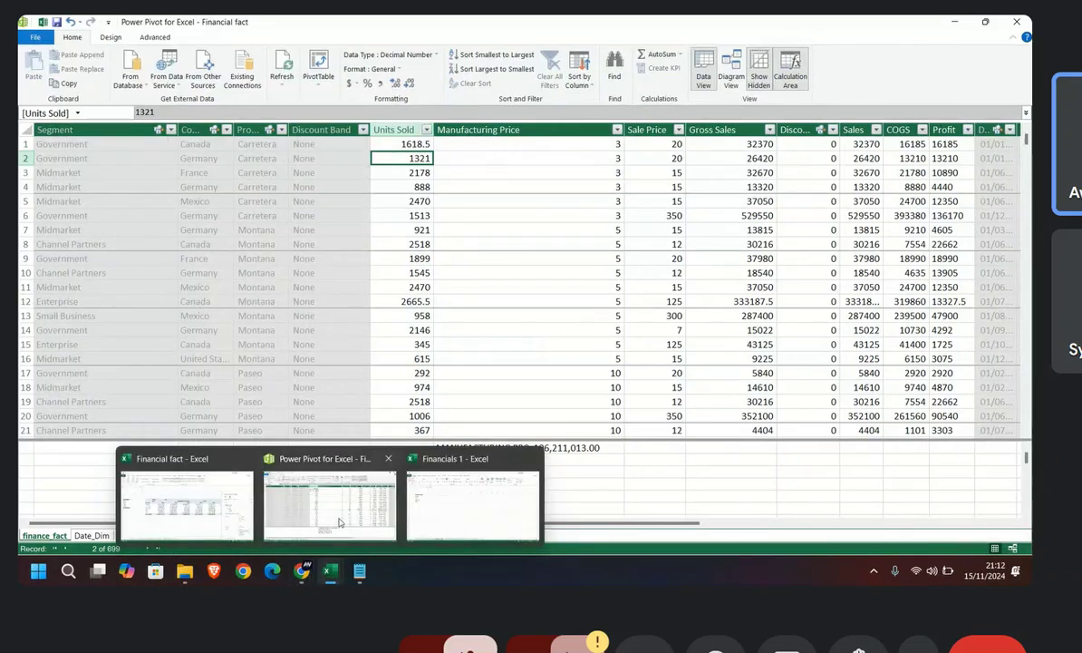
Step: Return to the Financial fact workbook and examine the product pivot table's COGS1, net profit1 and total columns
{"action": "left_click", "coordinate": [185, 503]}
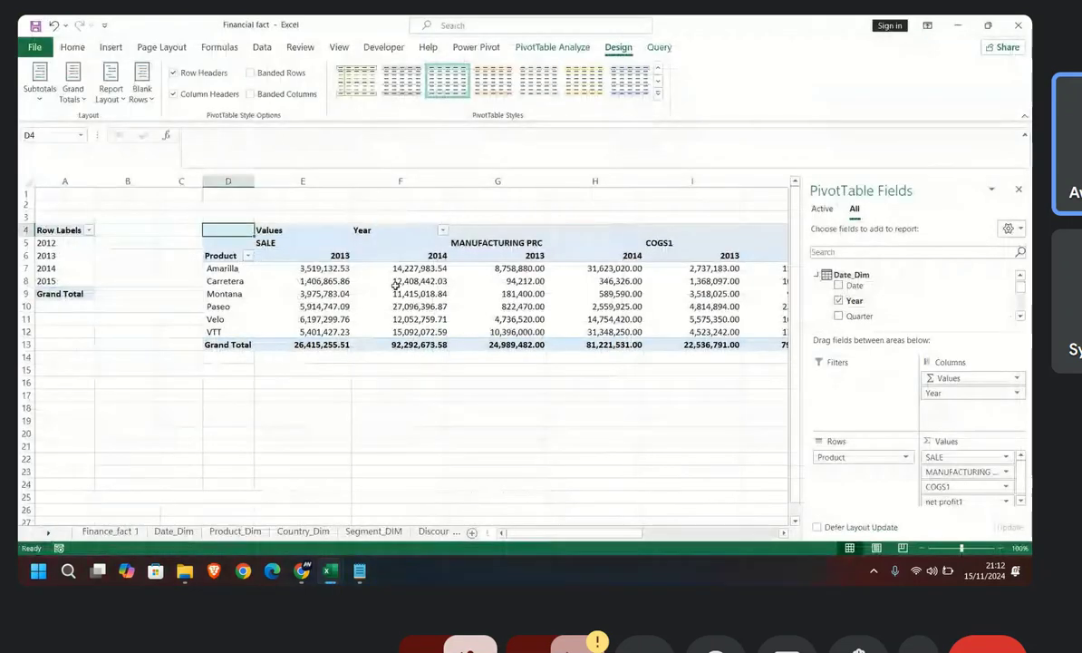
{"action": "left_click_drag", "start_coordinate": [544, 532], "coordinate": [681, 536]}
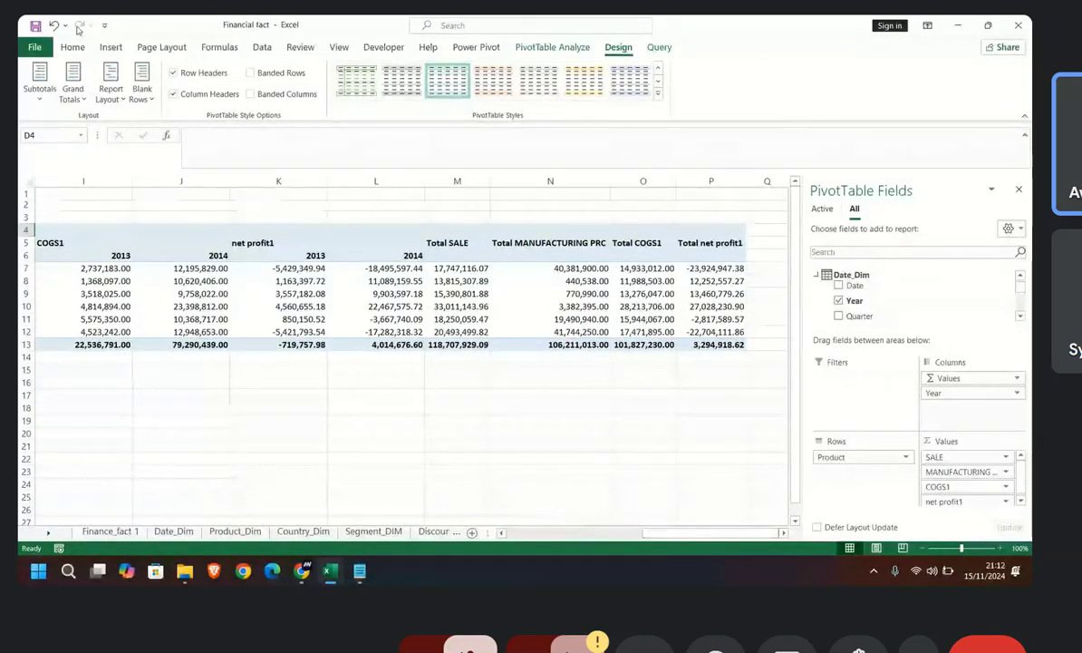
{"action": "left_click", "coordinate": [111, 48]}
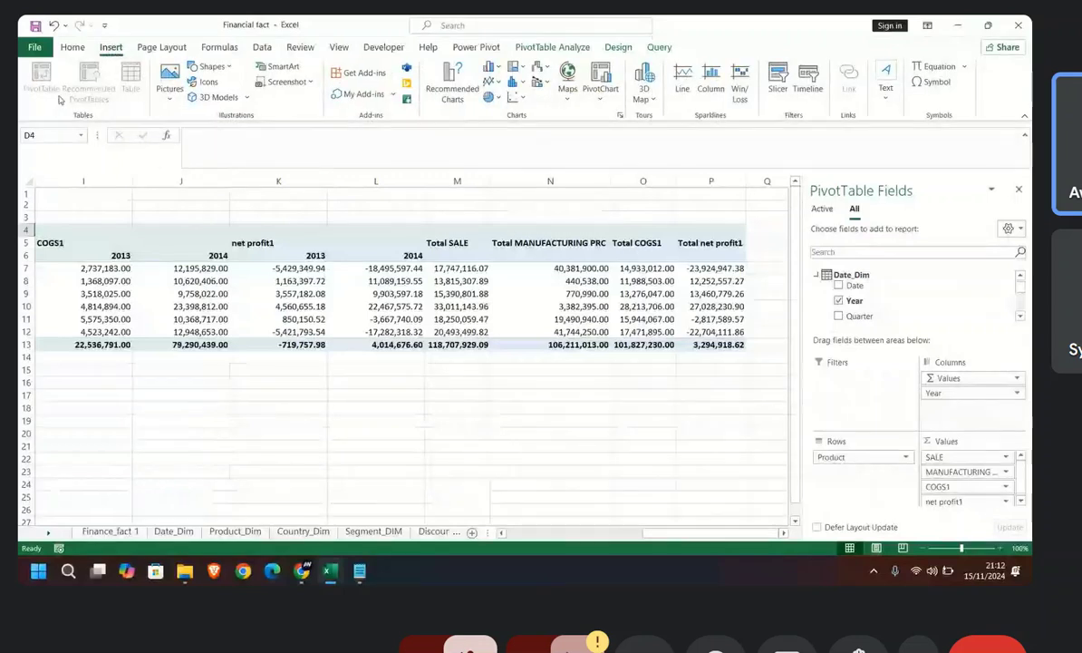
{"action": "left_click", "coordinate": [273, 408]}
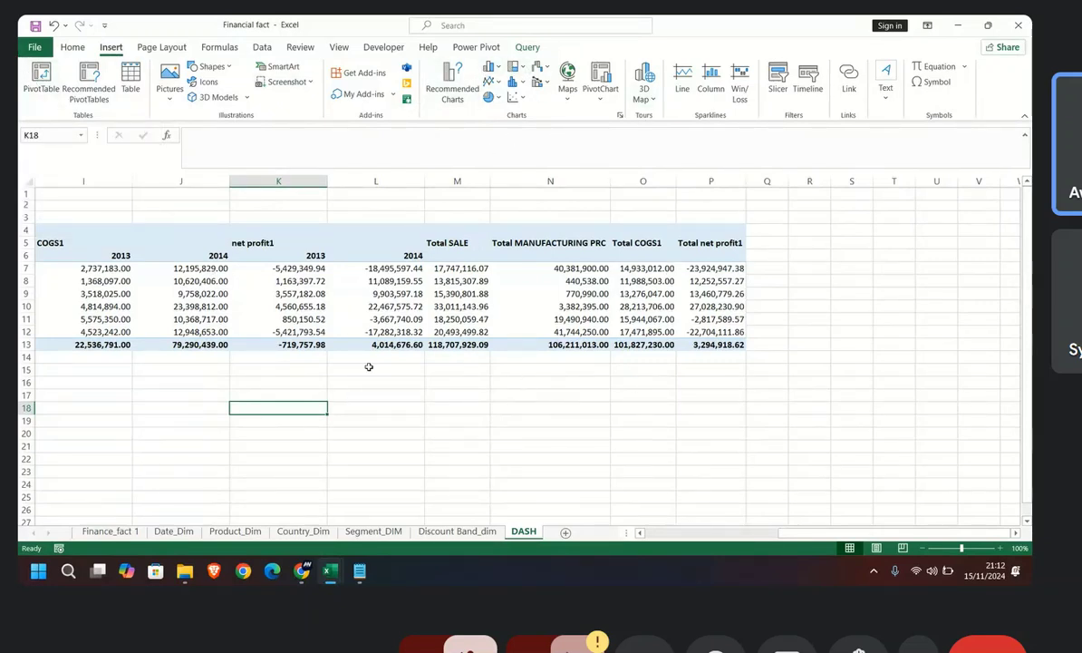
Step: Collapse the Date_Dim table in the product pivot table's field list
{"action": "left_click", "coordinate": [448, 332]}
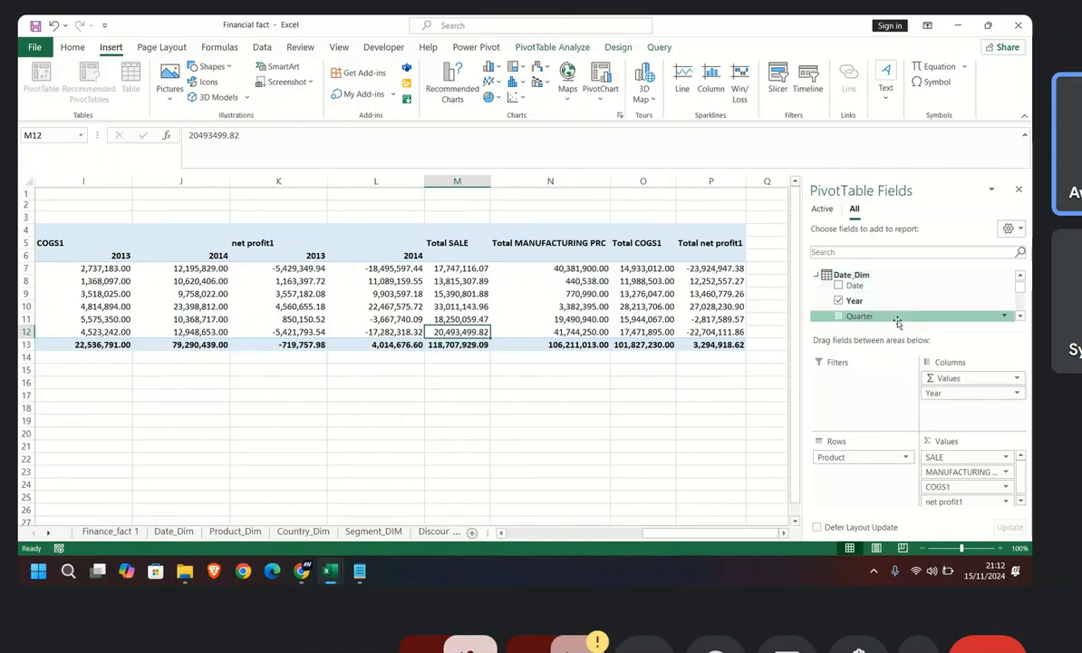
{"action": "scroll", "coordinate": [819, 298], "scroll_direction": "down", "scroll_amount": 1}
{"action": "scroll", "coordinate": [846, 294], "scroll_direction": "up", "scroll_amount": 2}
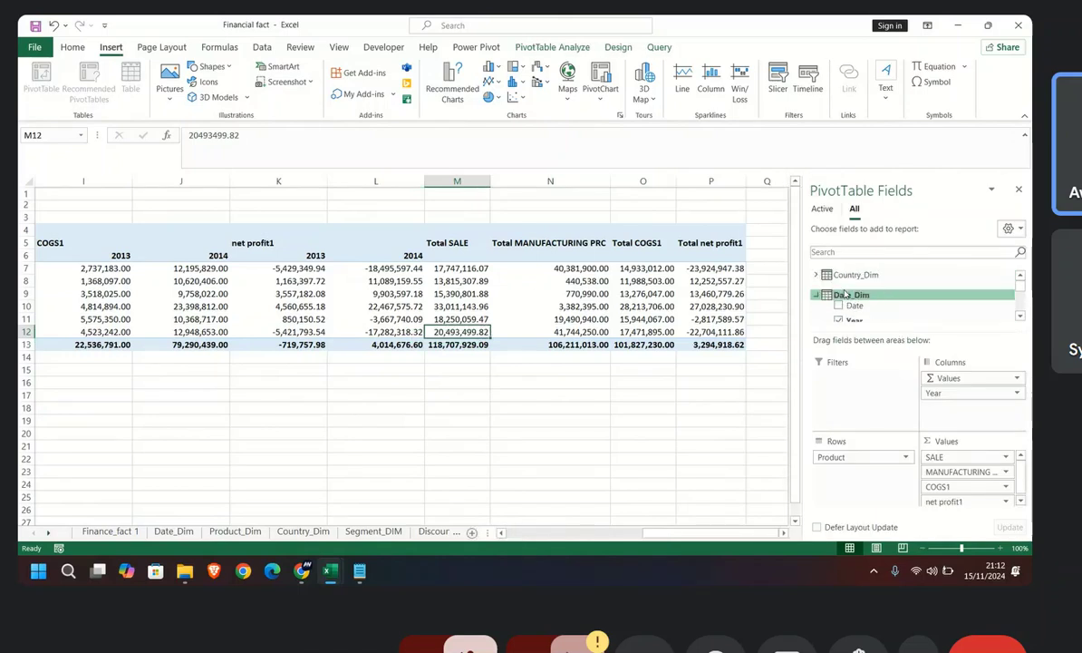
{"action": "left_click", "coordinate": [817, 295]}
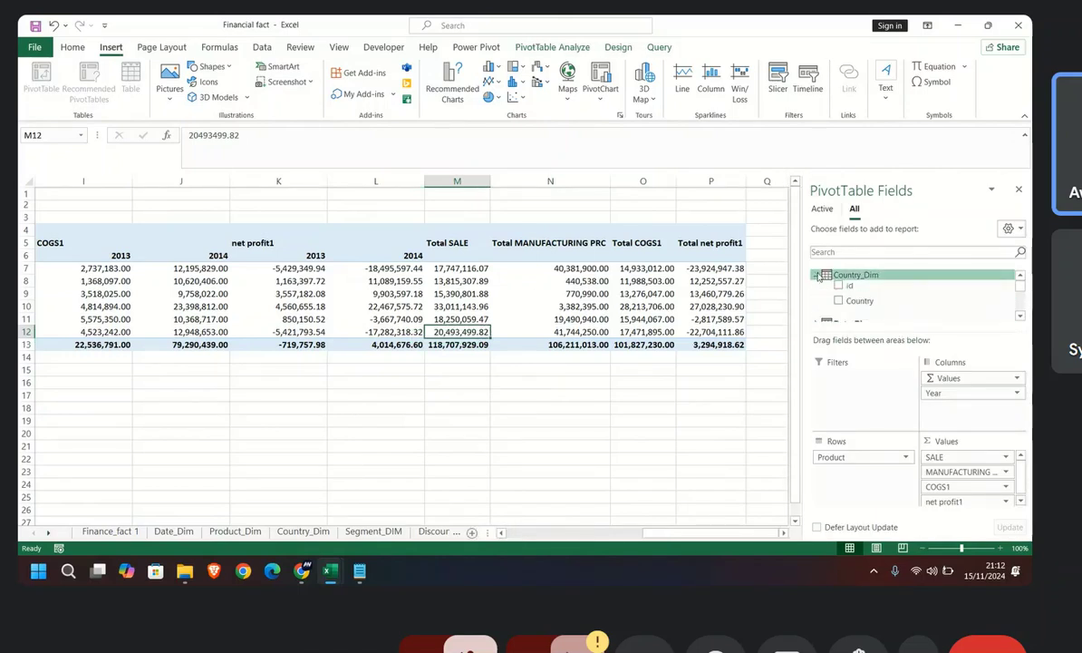
Step: View the finance_fact table in the Power Pivot window and return to the Financial fact workbook
{"action": "mouse_move", "coordinate": [330, 570]}
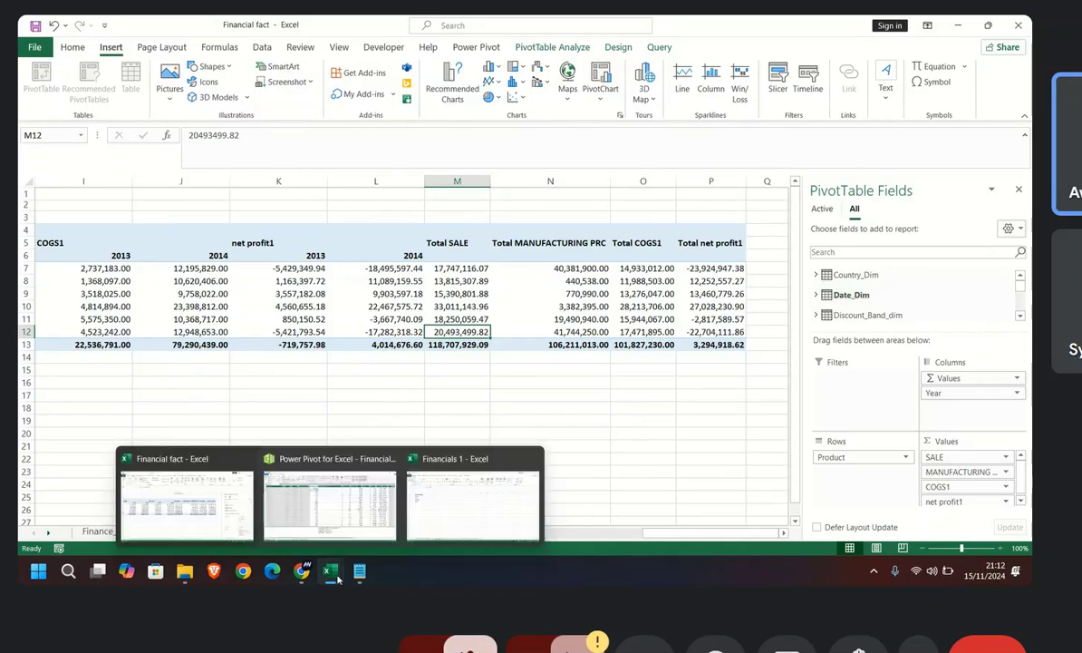
{"action": "mouse_move", "coordinate": [308, 514]}
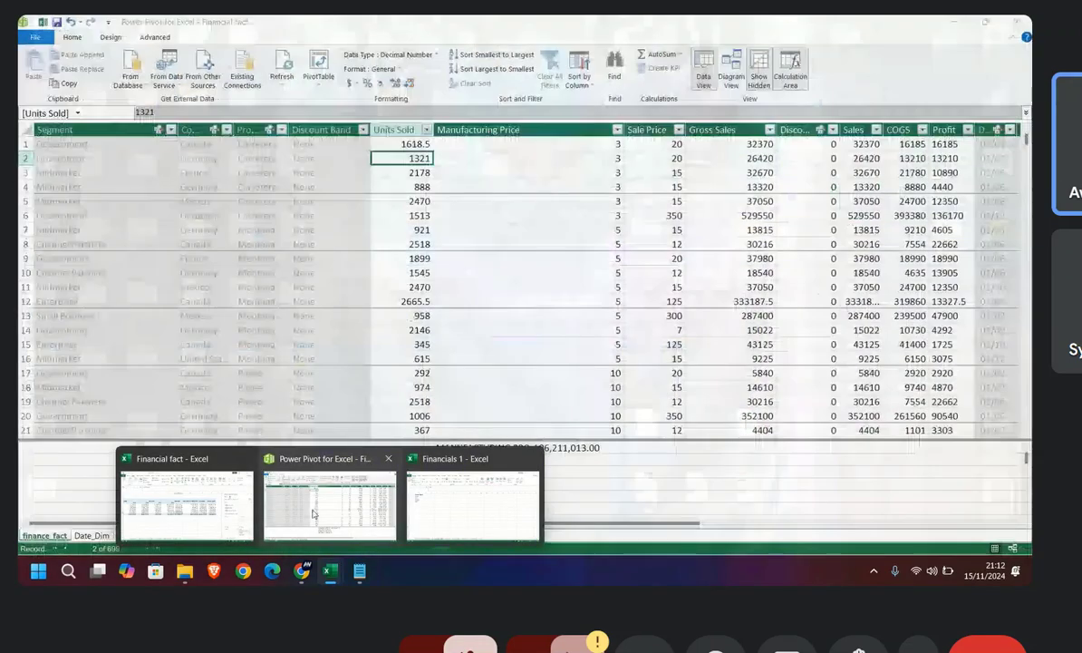
{"action": "left_click", "coordinate": [314, 514]}
{"action": "left_click", "coordinate": [39, 23]}
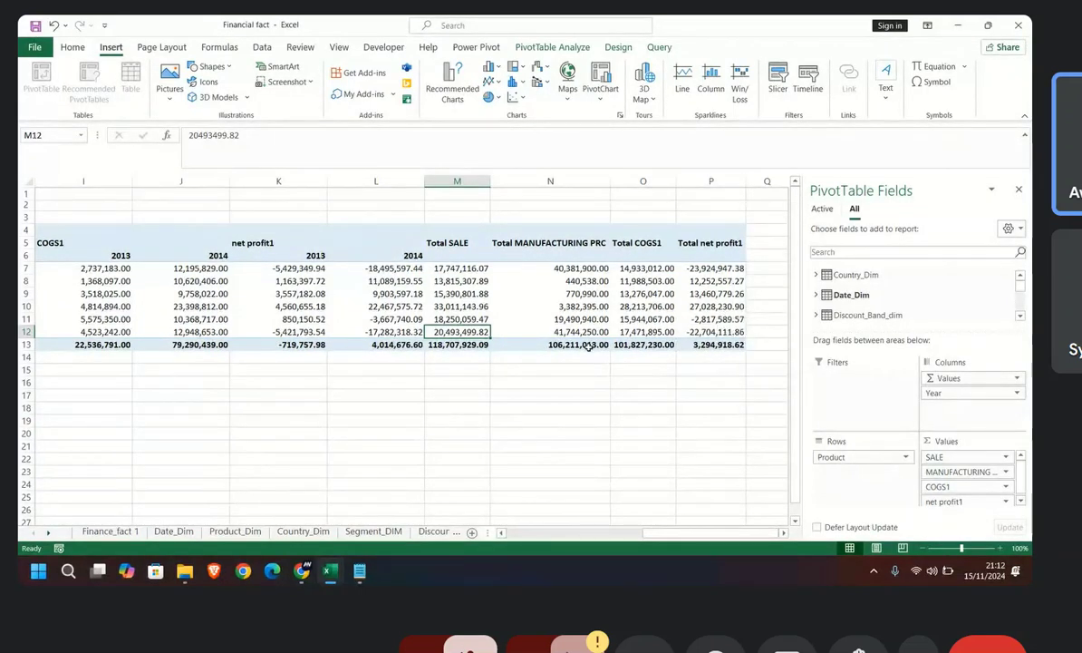
Step: Examine the sales, manufacturing price, COGS and net profit values by year and their totals across the pivot table's Velo row
{"action": "left_click", "coordinate": [408, 319]}
{"action": "key", "text": "Left"}
{"action": "key", "text": "Left"}
{"action": "key", "text": "Left"}
{"action": "key", "text": "Left"}
{"action": "key", "text": "Left"}
{"action": "key", "text": "Left"}
{"action": "key", "text": "Left"}
{"action": "key", "text": "Left"}
{"action": "key", "text": "Left"}
{"action": "key", "text": "Left"}
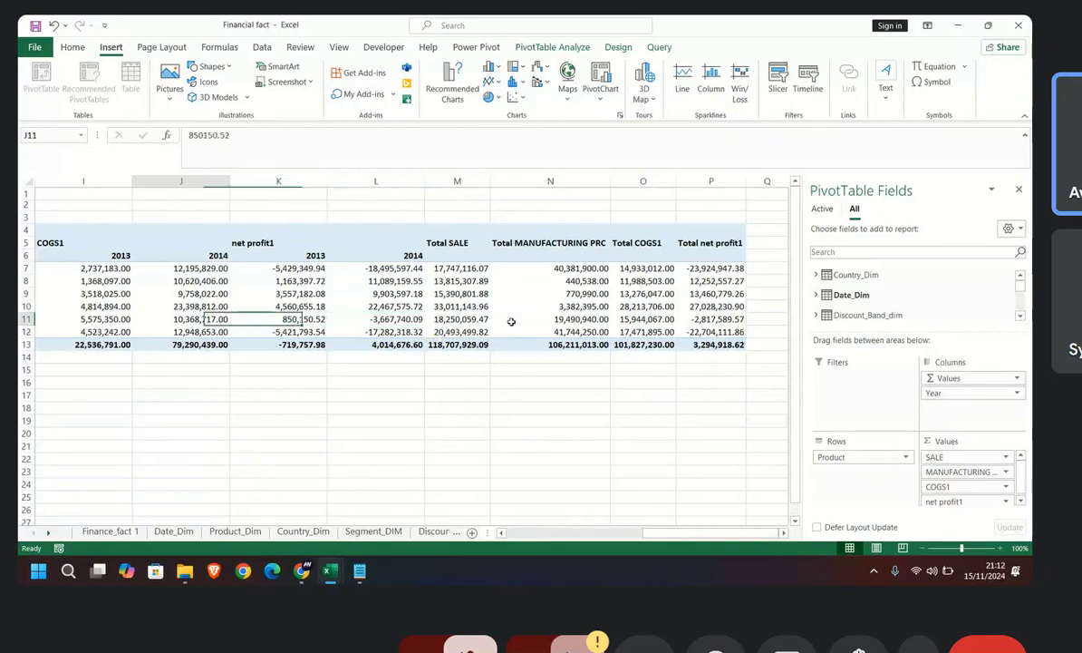
{"action": "key", "text": "Left"}
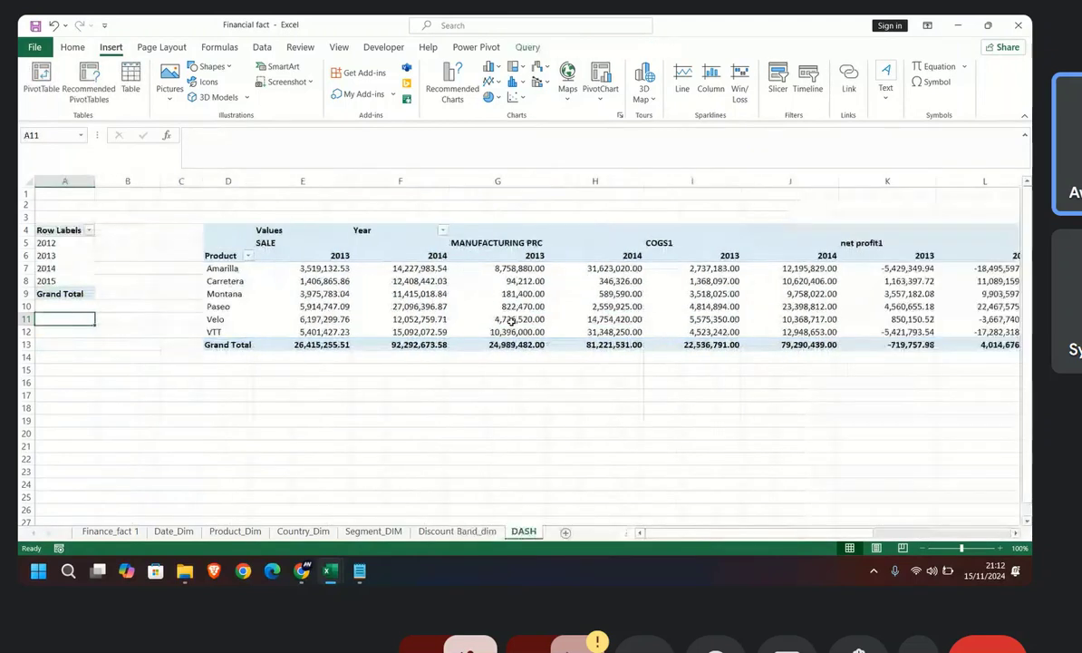
{"action": "left_click", "coordinate": [512, 321]}
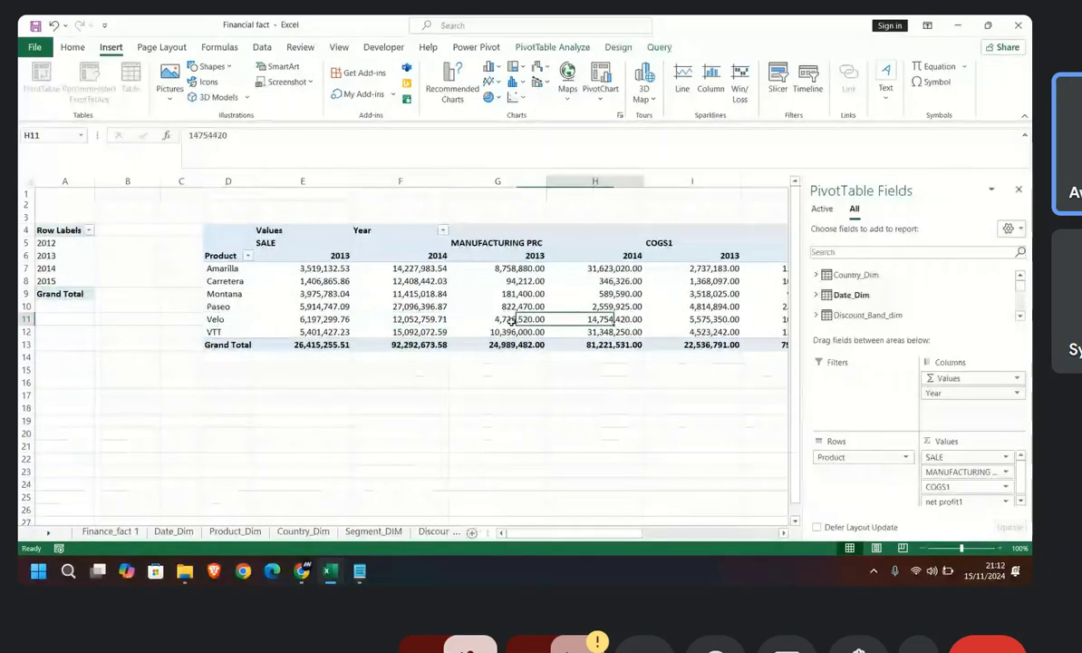
{"action": "key", "text": "Right"}
{"action": "key", "text": "Right"}
{"action": "key", "text": "Right"}
{"action": "key", "text": "Right"}
{"action": "key", "text": "Right"}
{"action": "key", "text": "Right"}
{"action": "key", "text": "Right"}
{"action": "key", "text": "Right"}
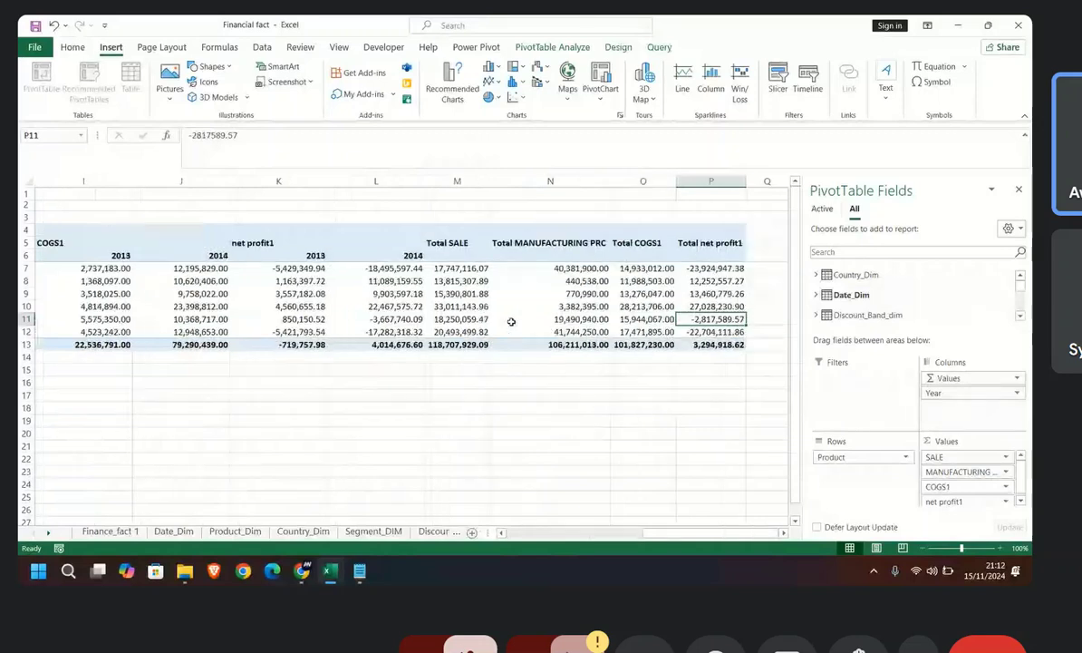
{"action": "key", "text": "Left"}
{"action": "key", "text": "Left"}
{"action": "key", "text": "Left"}
{"action": "key", "text": "Left"}
{"action": "key", "text": "Left"}
{"action": "key", "text": "Left"}
{"action": "key", "text": "Left"}
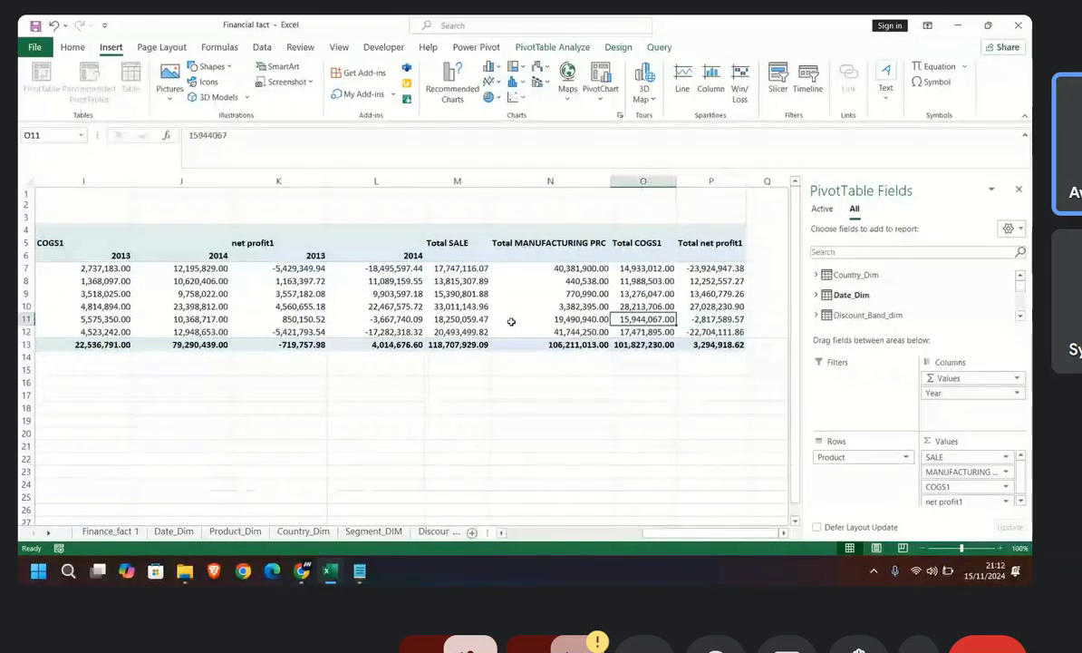
{"action": "key", "text": "Left"}
{"action": "key", "text": "Left"}
{"action": "key", "text": "Left"}
{"action": "key", "text": "Left"}
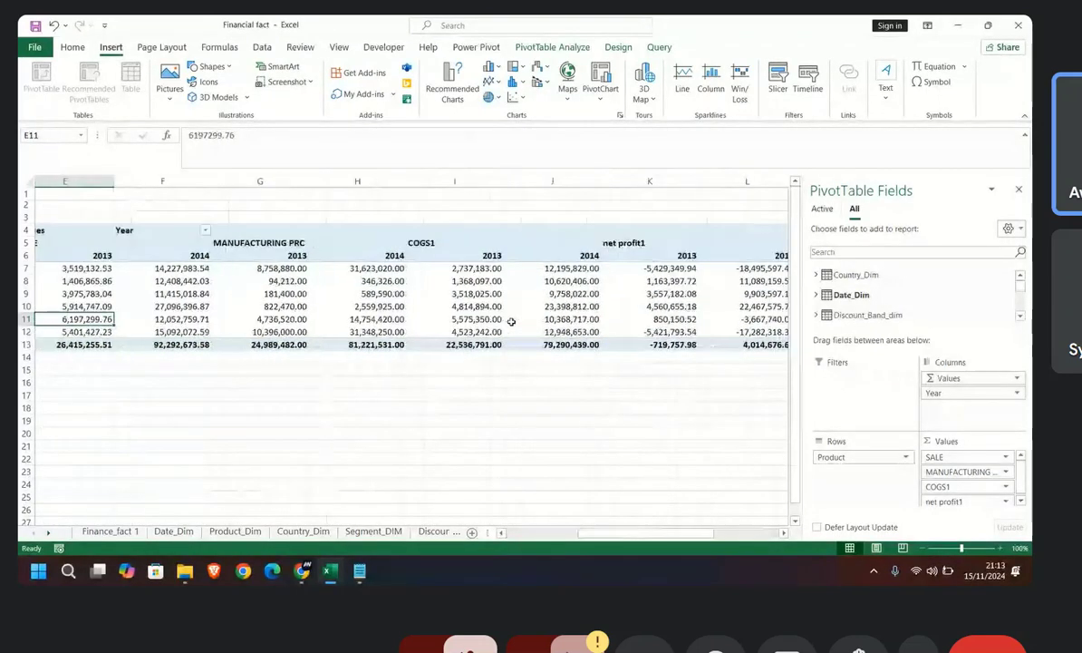
{"action": "key", "text": "Left"}
{"action": "key", "text": "Left"}
{"action": "key", "text": "Left"}
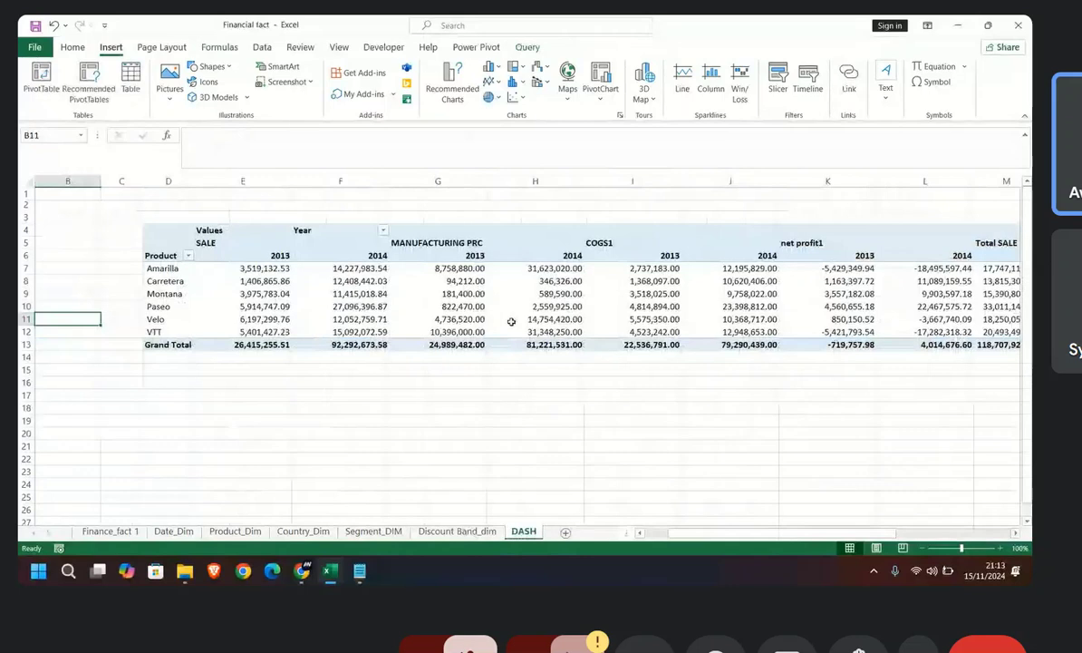
{"action": "key", "text": "Right"}
{"action": "key", "text": "Right"}
{"action": "key", "text": "Right"}
{"action": "key", "text": "Right"}
{"action": "key", "text": "Right"}
{"action": "key", "text": "Right"}
{"action": "key", "text": "Right"}
{"action": "key", "text": "Right"}
{"action": "key", "text": "Right"}
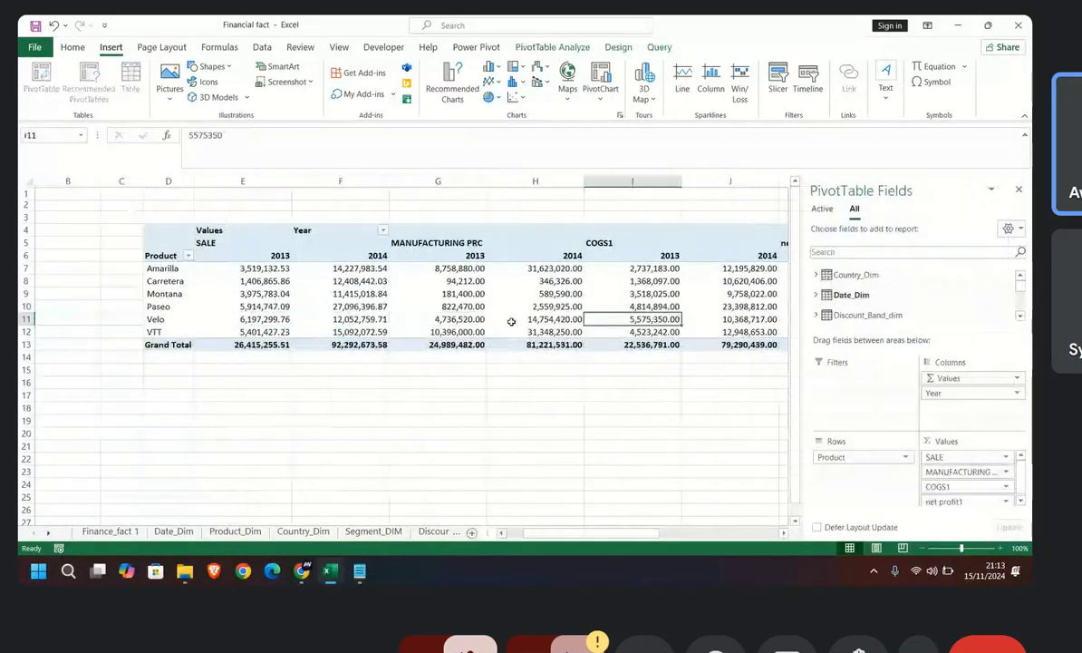
{"action": "key", "text": "Right"}
{"action": "key", "text": "Right"}
{"action": "key", "text": "Right"}
{"action": "key", "text": "Right"}
{"action": "key", "text": "Right"}
{"action": "key", "text": "Right"}
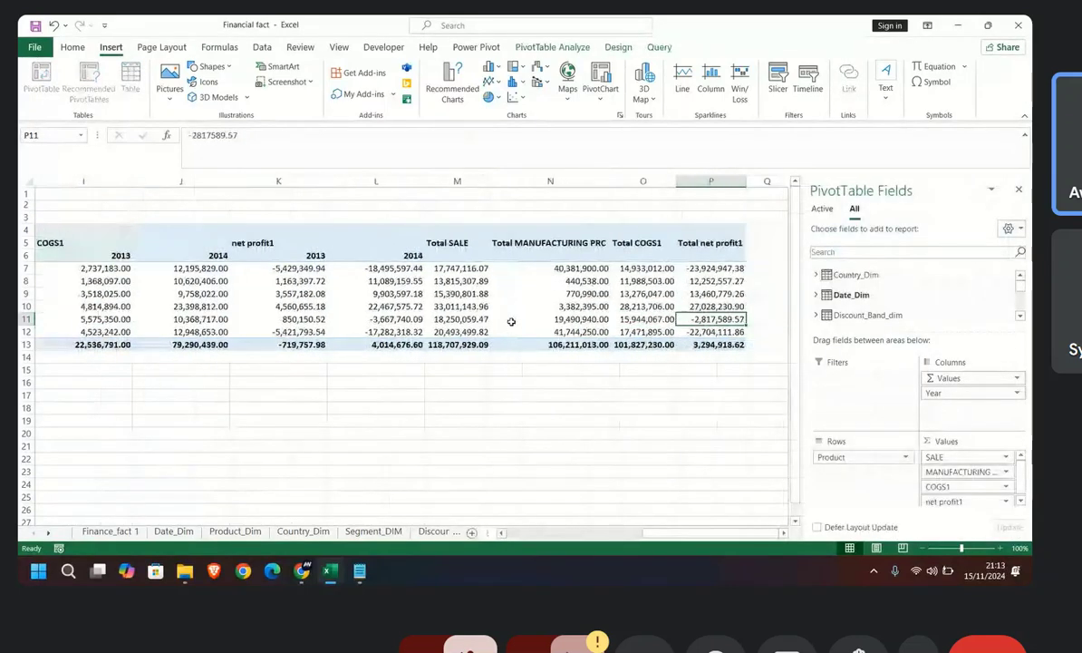
{"action": "key", "text": "Left"}
{"action": "key", "text": "Left"}
{"action": "key", "text": "Left"}
{"action": "key", "text": "Left"}
{"action": "key", "text": "Left"}
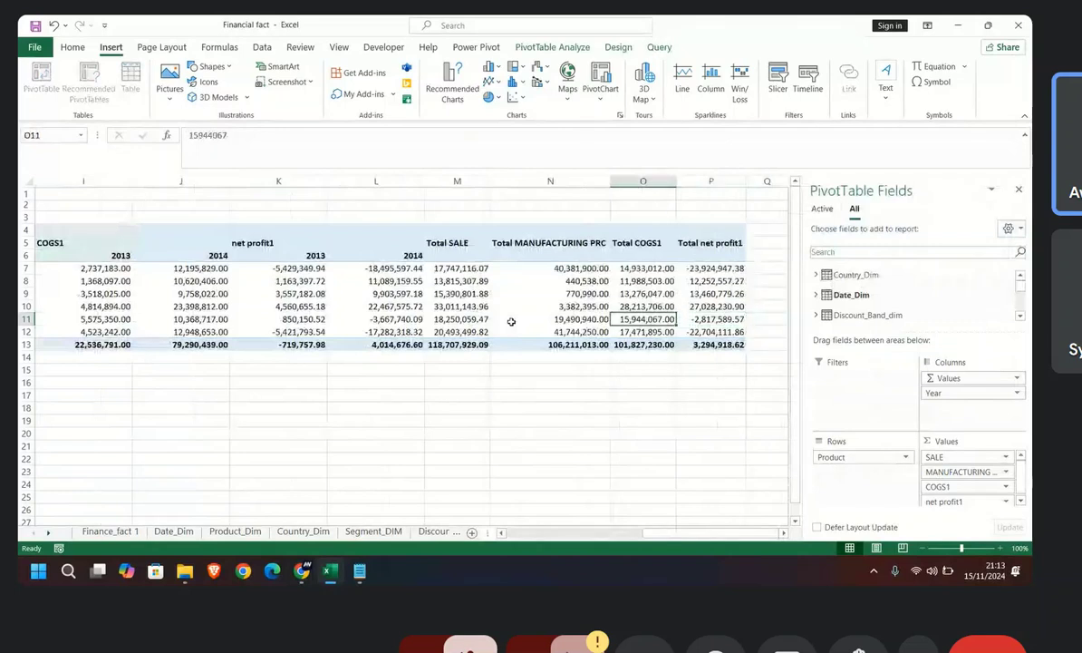
{"action": "key", "text": "Left"}
{"action": "key", "text": "Left"}
{"action": "key", "text": "Left"}
{"action": "key", "text": "Left"}
{"action": "key", "text": "Left"}
{"action": "key", "text": "Left"}
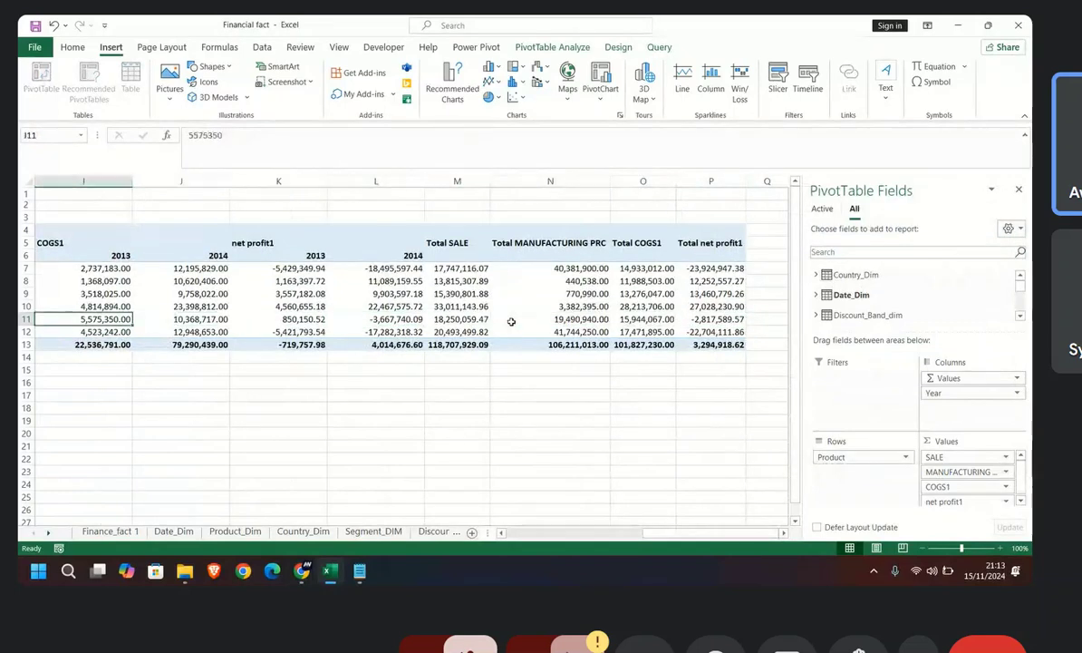
{"action": "key", "text": "Left"}
{"action": "key", "text": "Left"}
{"action": "key", "text": "Left"}
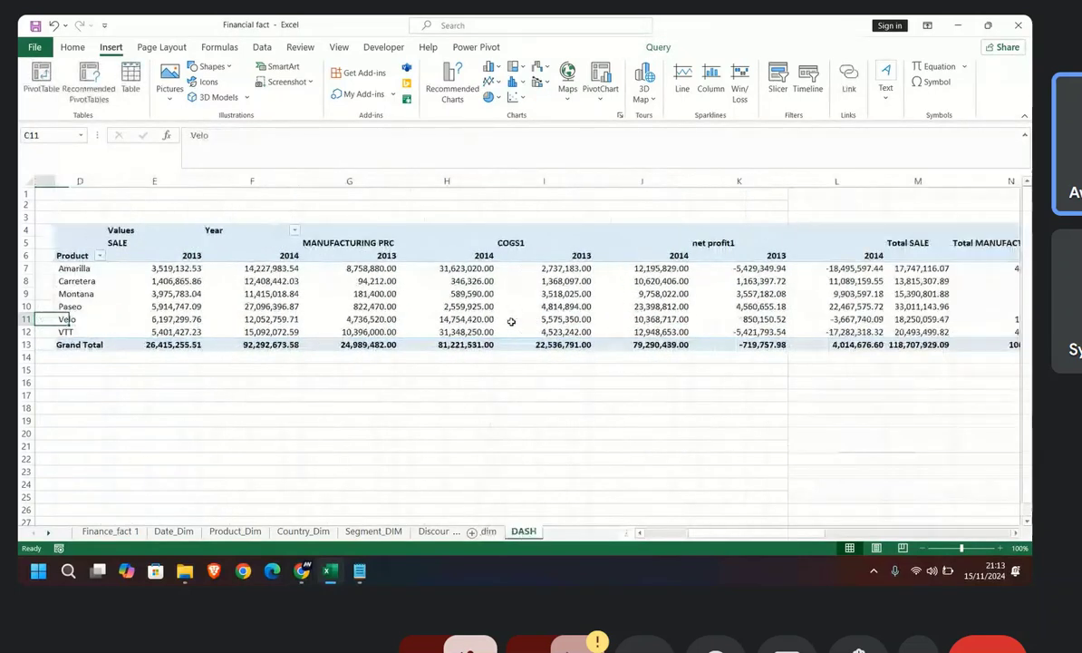
{"action": "key", "text": "Right"}
{"action": "key", "text": "Right"}
{"action": "key", "text": "Right"}
{"action": "key", "text": "Right"}
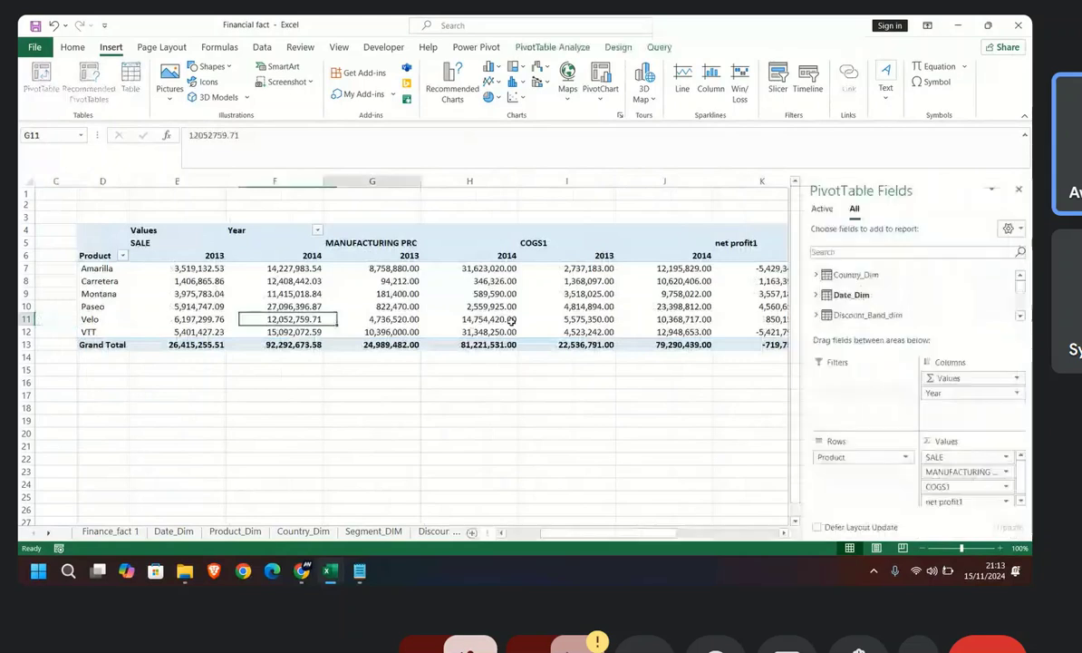
{"action": "key", "text": "Right"}
{"action": "key", "text": "Right"}
{"action": "key", "text": "Right"}
{"action": "key", "text": "Right"}
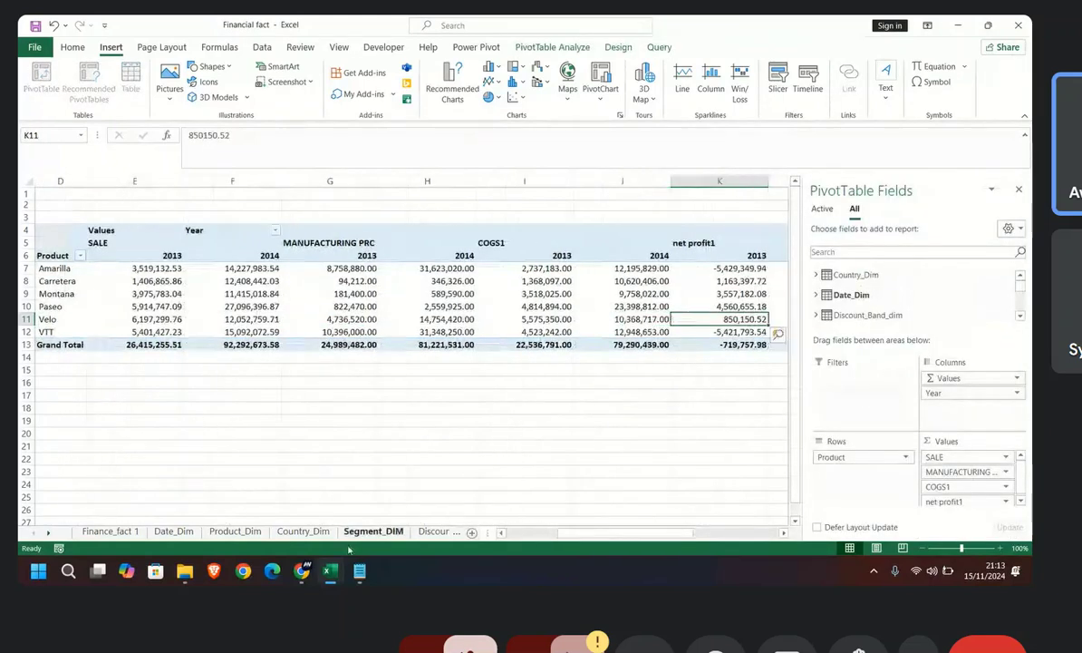
Step: Switch to the Meet call and stop presenting the screen
{"action": "left_click", "coordinate": [307, 574]}
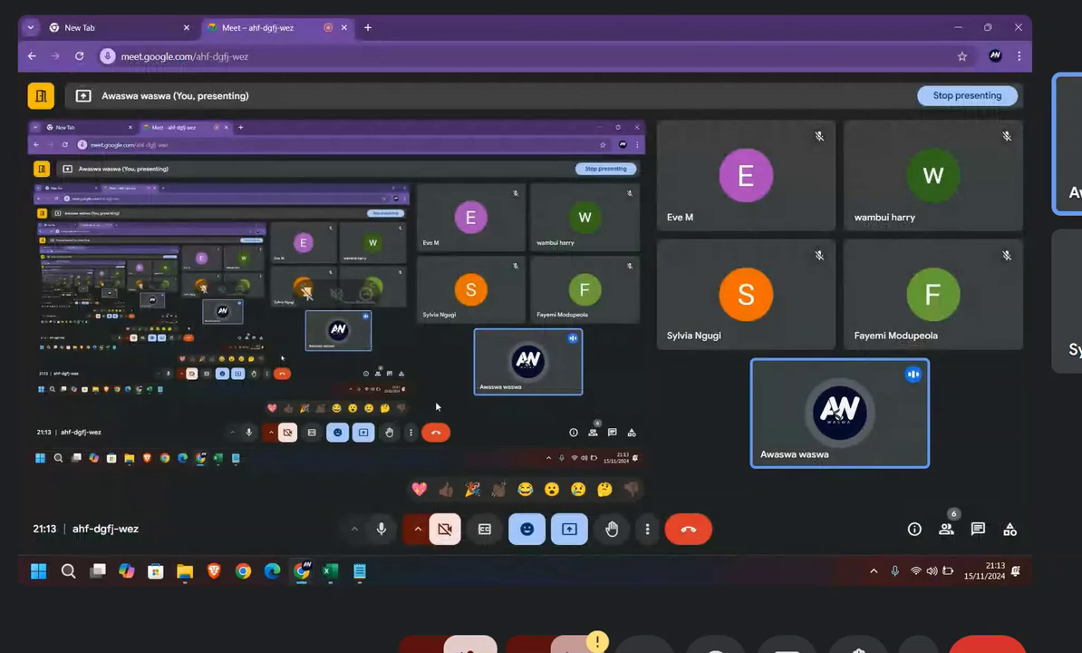
{"action": "left_click", "coordinate": [569, 529]}
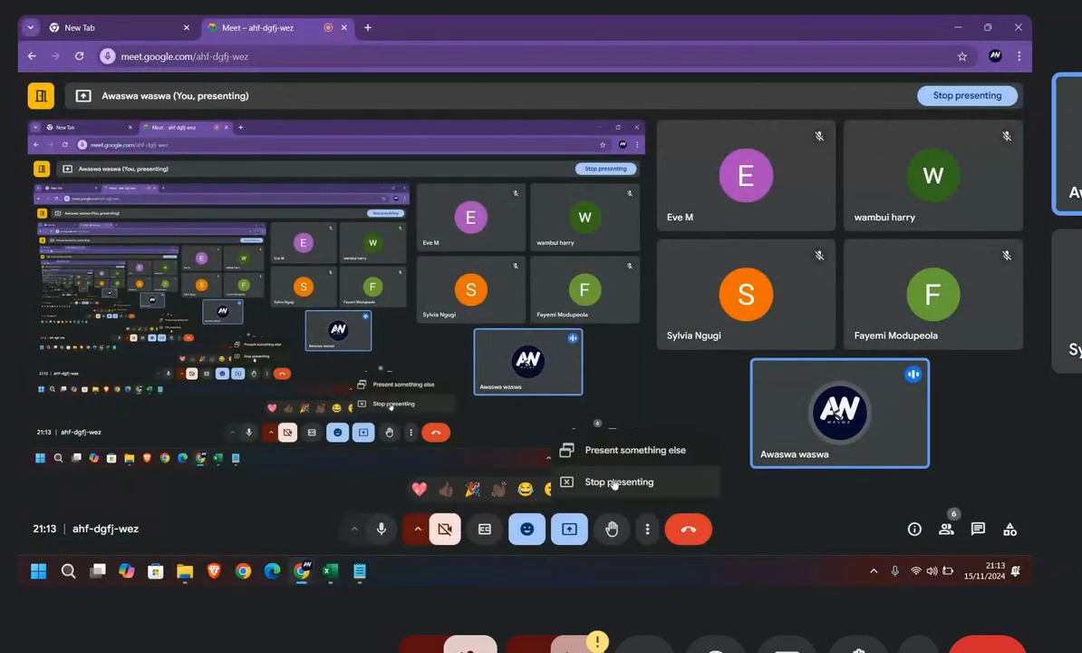
{"action": "left_click", "coordinate": [619, 481]}
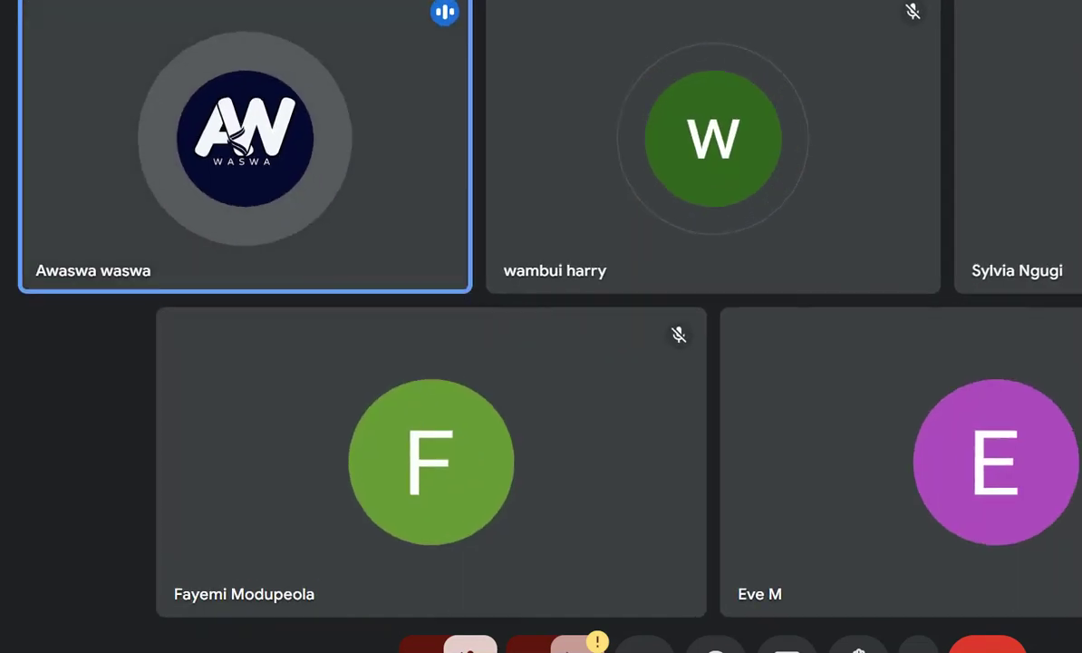